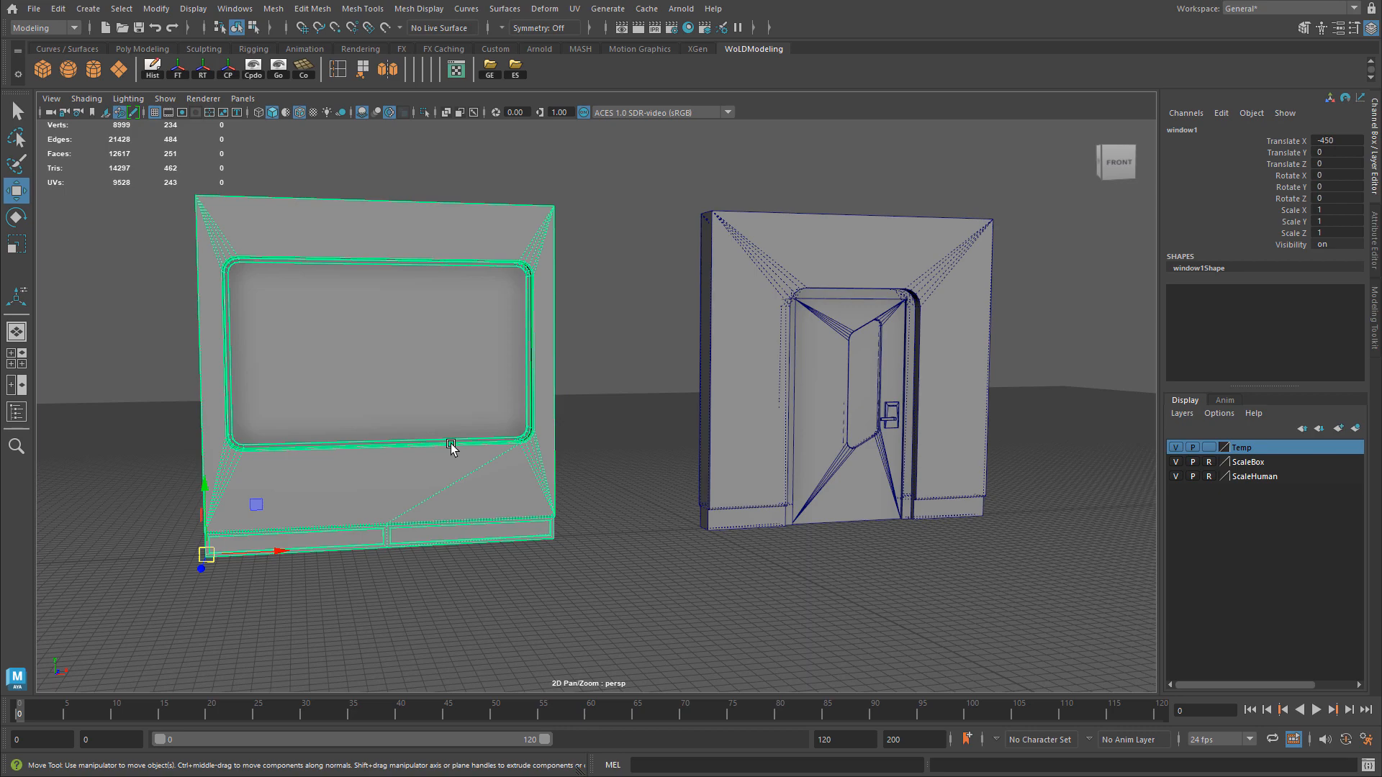
Examine the finished window wall, door and door wall pieces by selecting each one.
scroll(669, 462, up, 4)
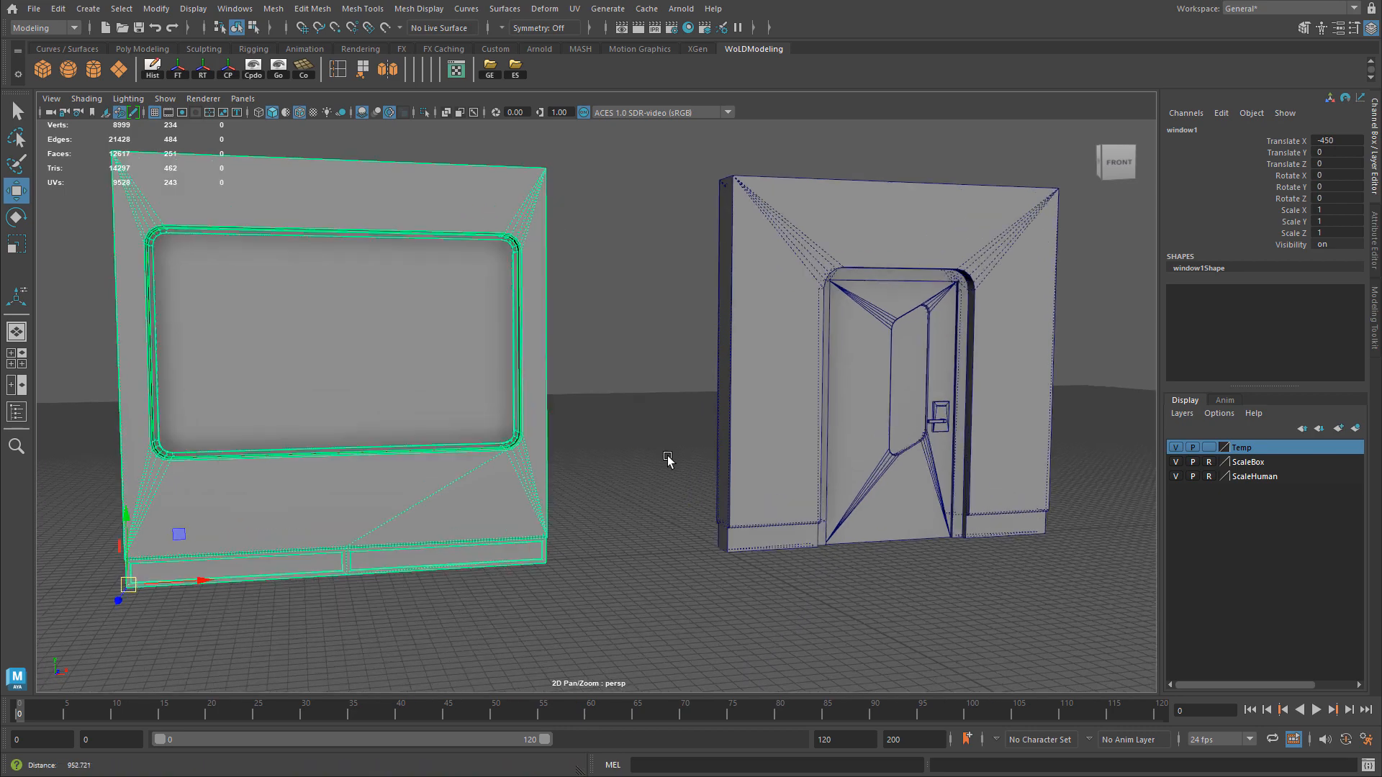
alt+middle_drag(919, 395, 700, 426)
click(698, 423)
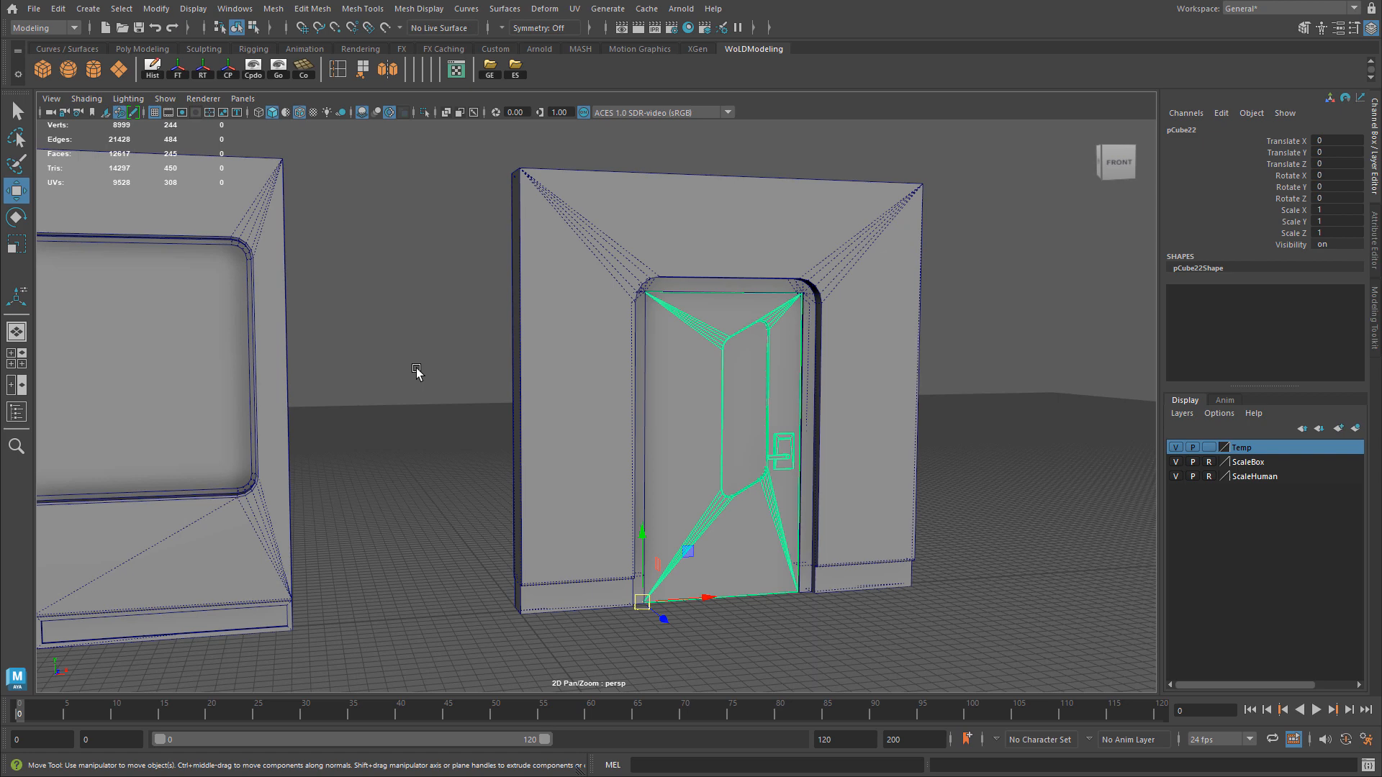
click(231, 422)
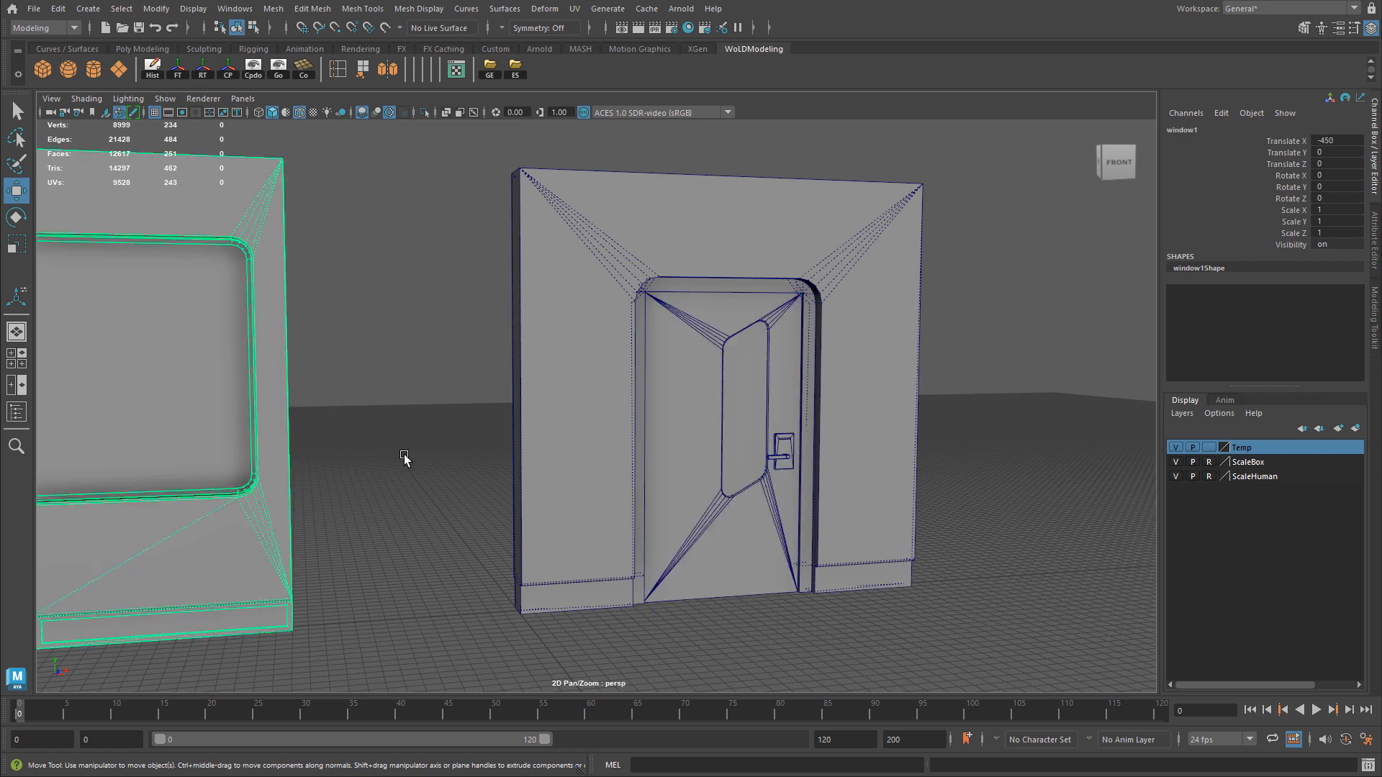
mouse_move(634, 468)
alt+middle_down()
mouse_move(532, 462)
mouse_move(628, 468)
alt+middle_up()
scroll(641, 455, up, 2)
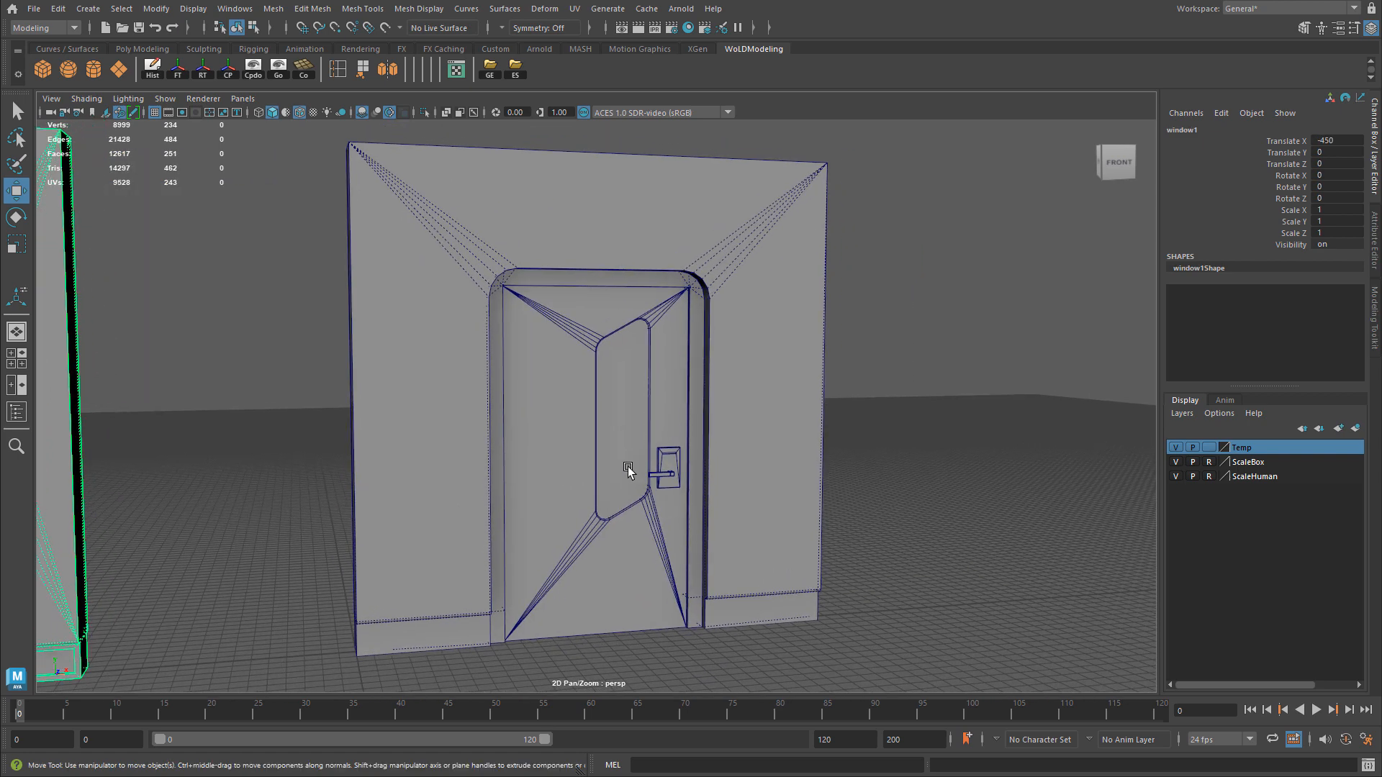
scroll(628, 469, up, 1)
click(438, 306)
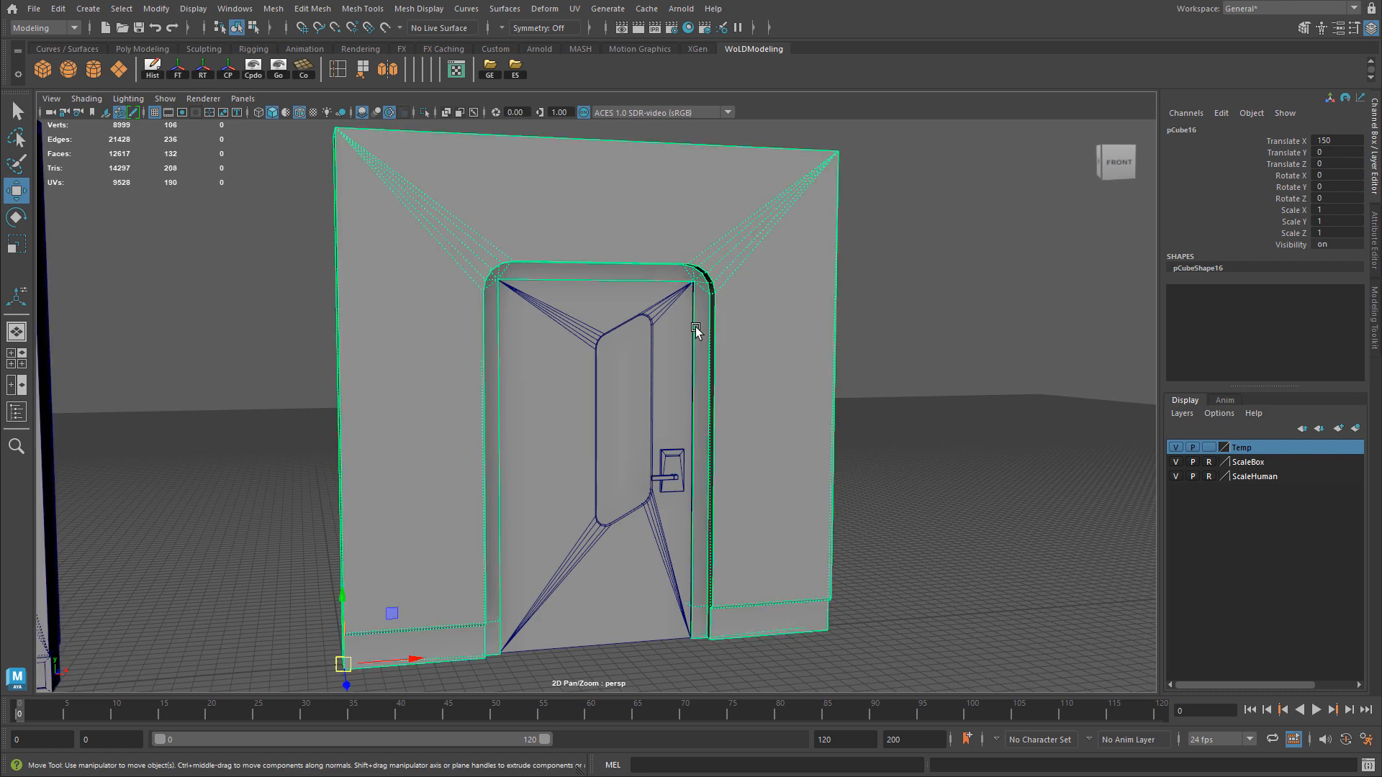
Try to slide the door along X out of its doorway, and undo the move.
click(626, 390)
drag(569, 646, 919, 614)
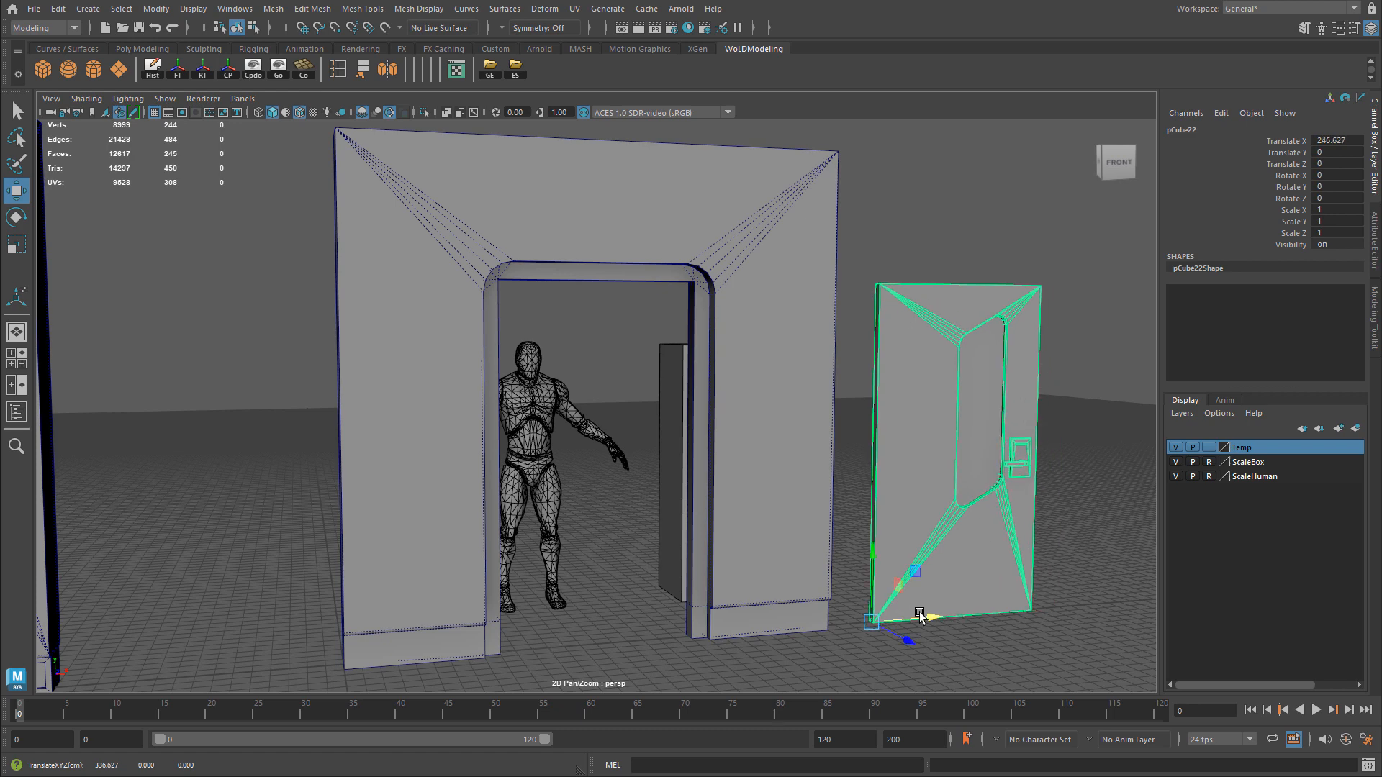
key(ctrl+z)
click(1007, 413)
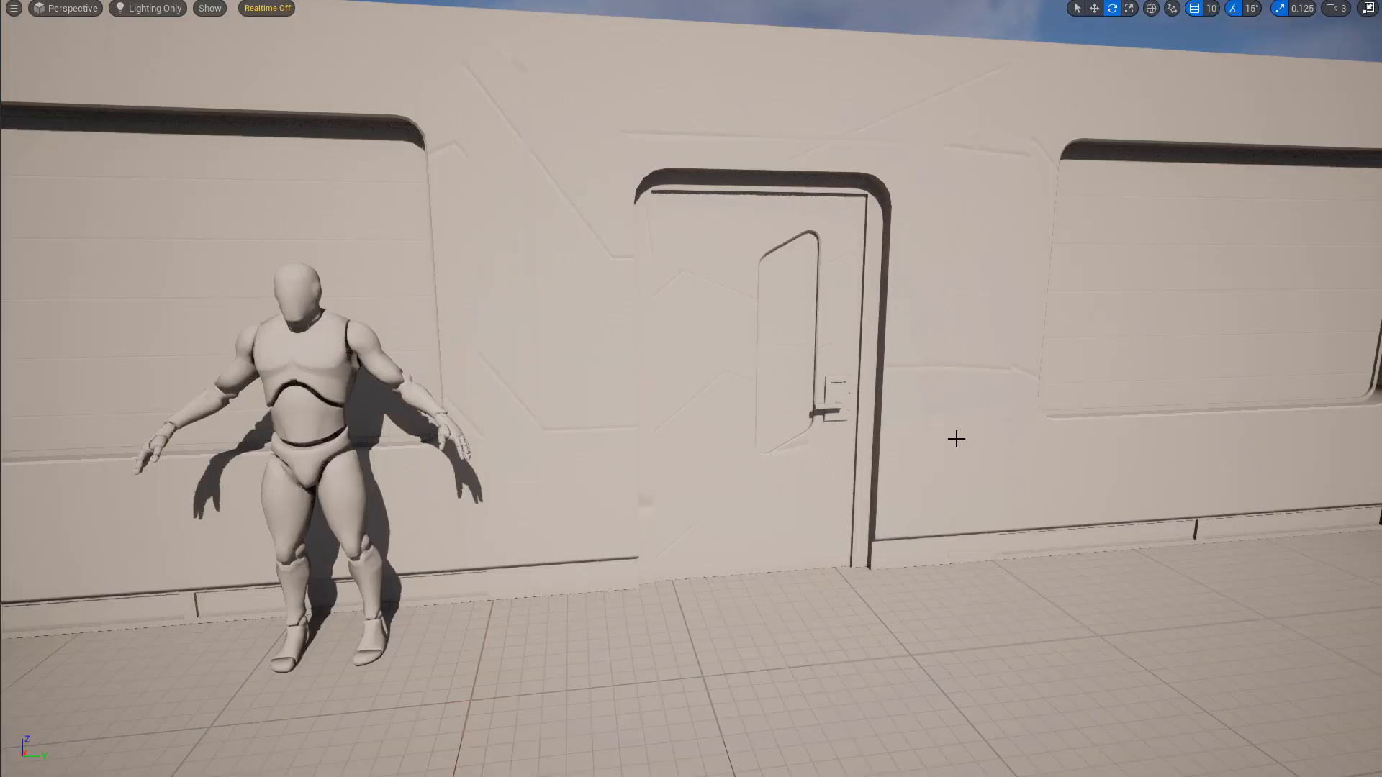
In Unreal Engine, switch the viewport to Lit view and inspect the separate door and window wall assets.
key(alt+4)
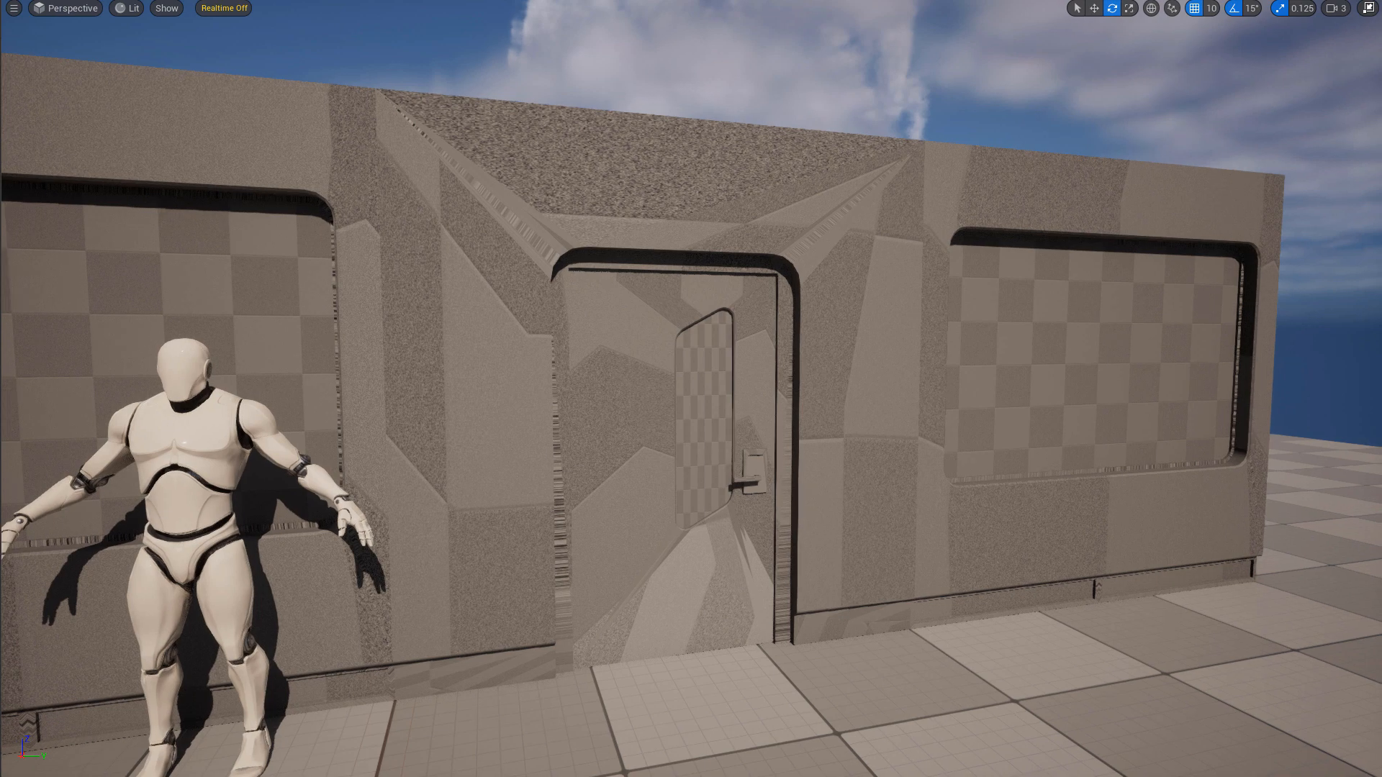
click(668, 497)
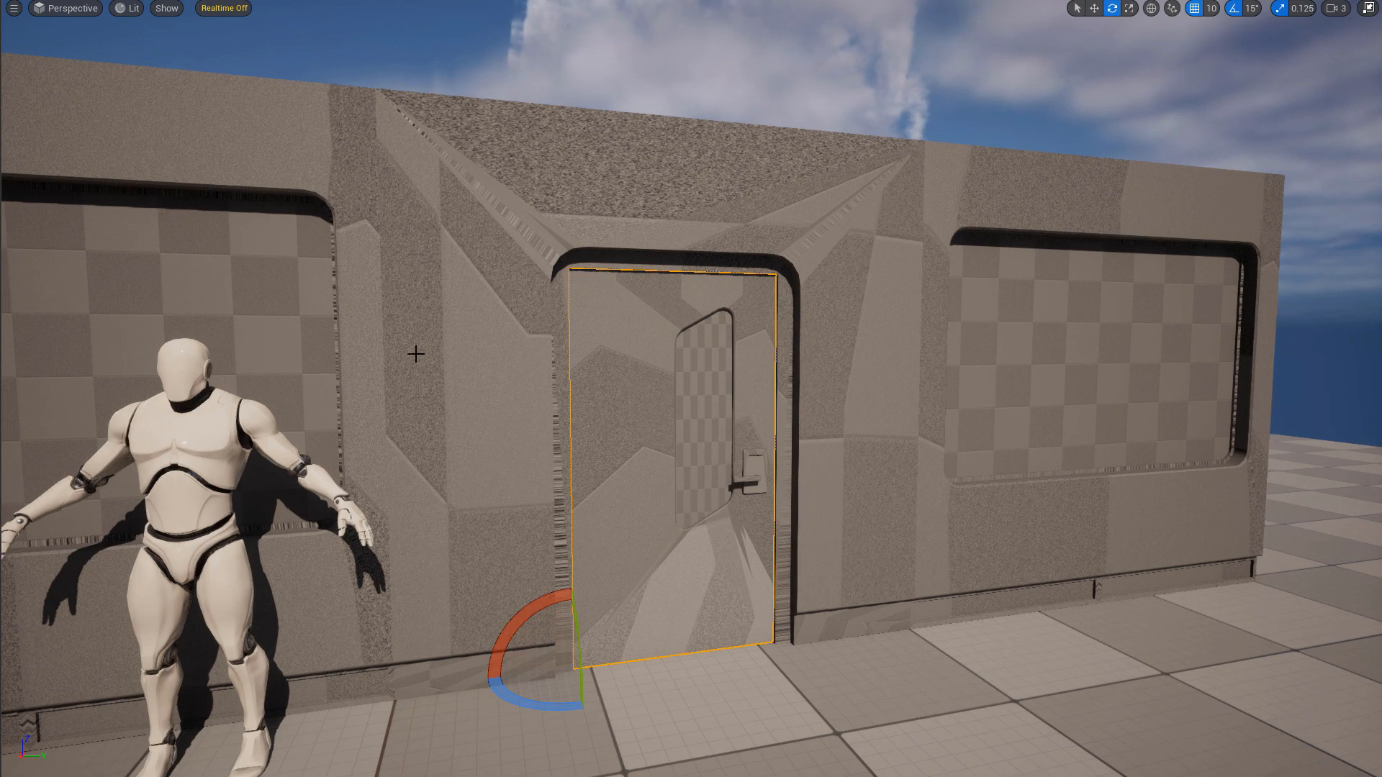
ctrl+click(484, 444)
click(615, 512)
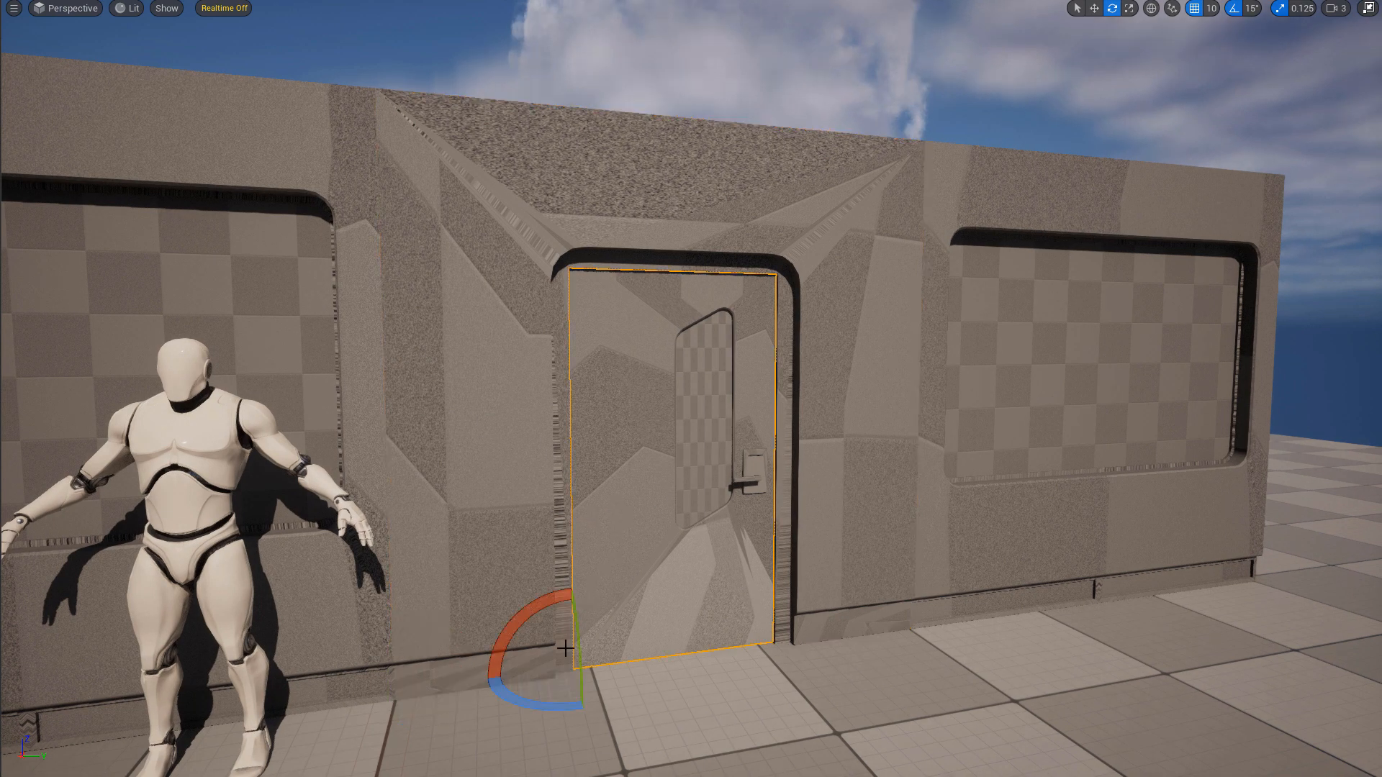
mouse_move(566, 648)
mouse_down()
mouse_move(561, 636)
mouse_move(519, 640)
mouse_move(564, 636)
mouse_up()
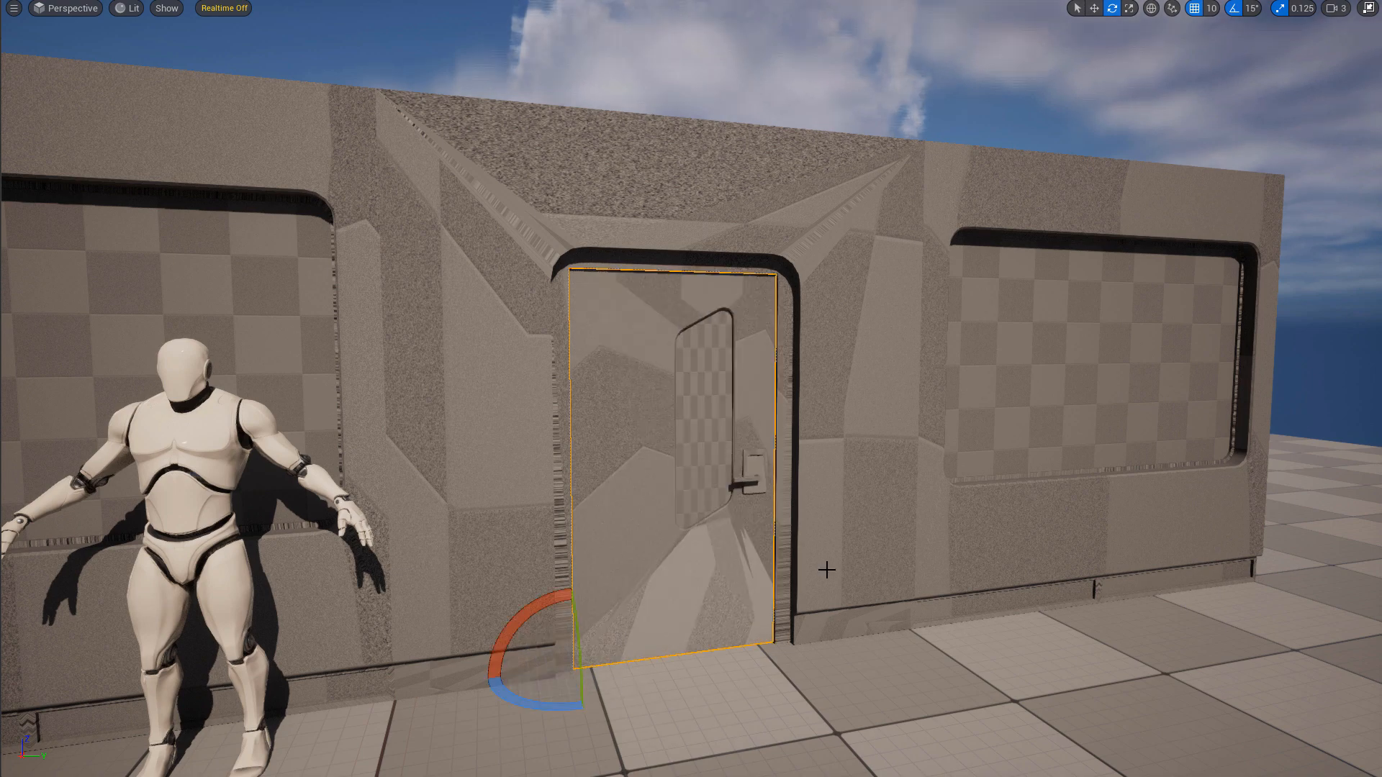
key(Escape)
click(1120, 526)
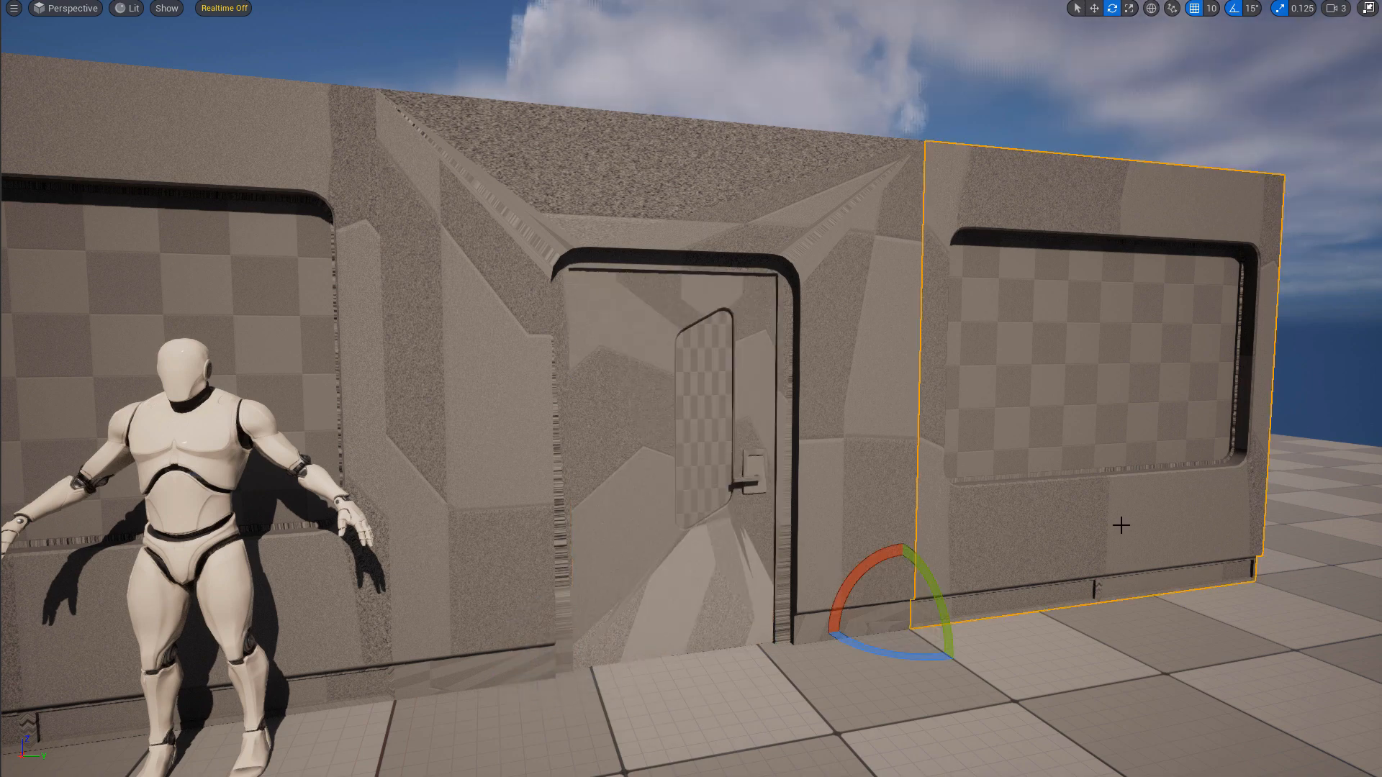
key(Escape)
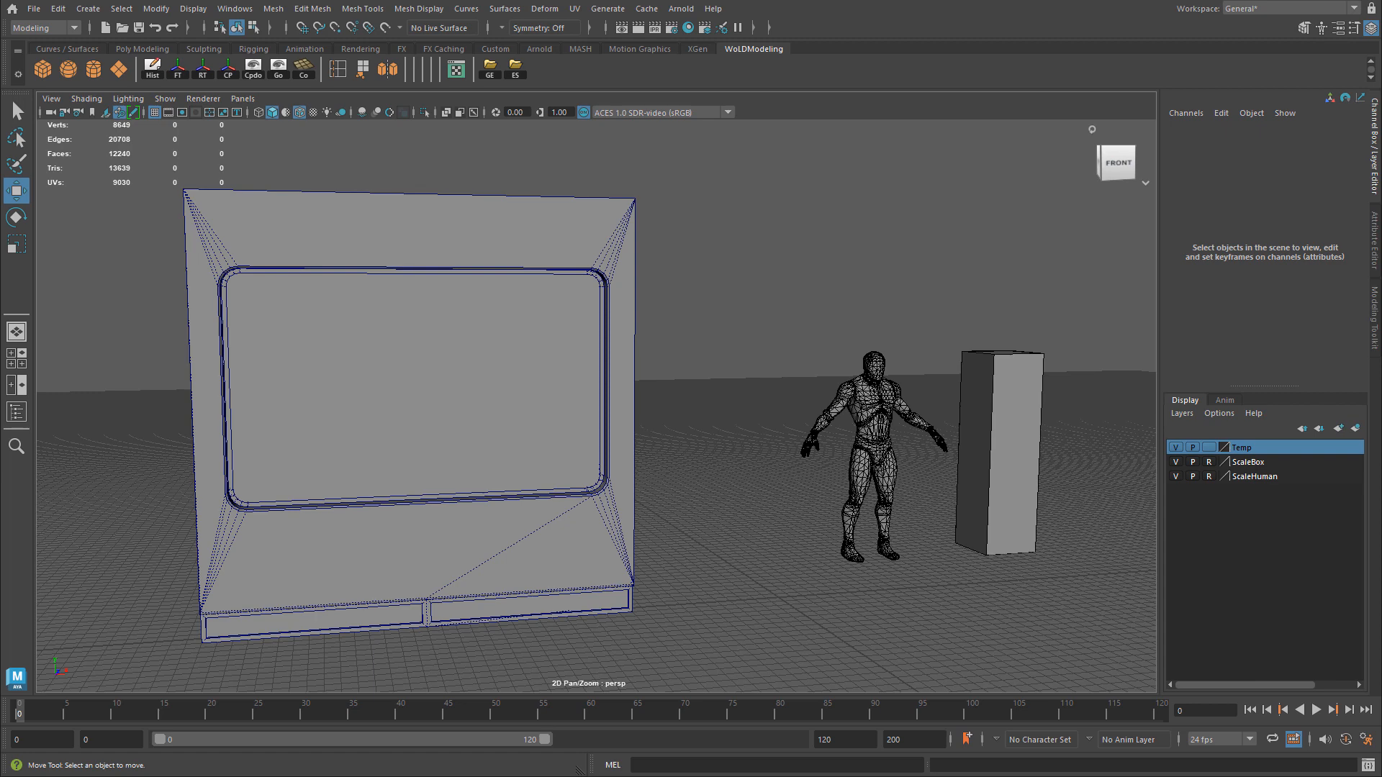
In Maya, examine the window wall piece's side profile, underside and base trim from several angles.
click(432, 572)
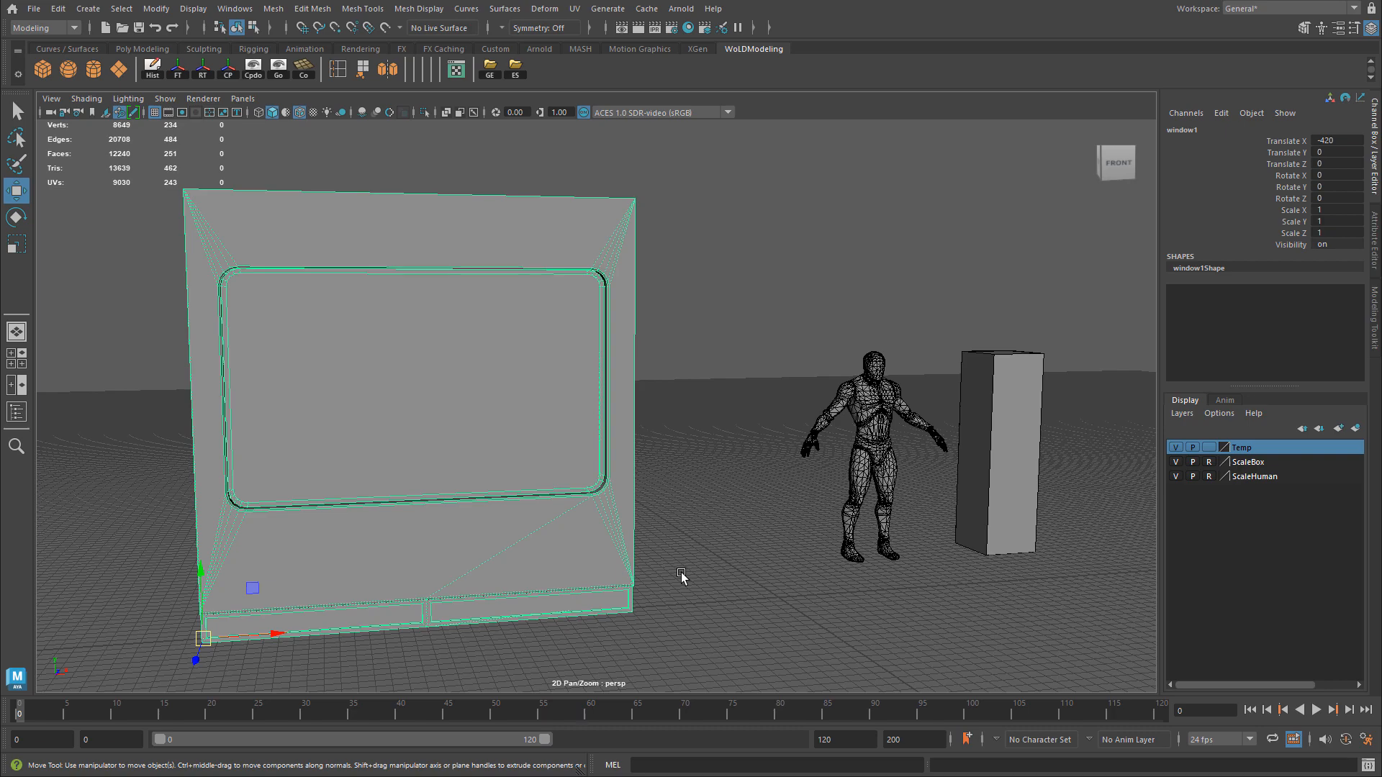
alt+drag(534, 509, 676, 287)
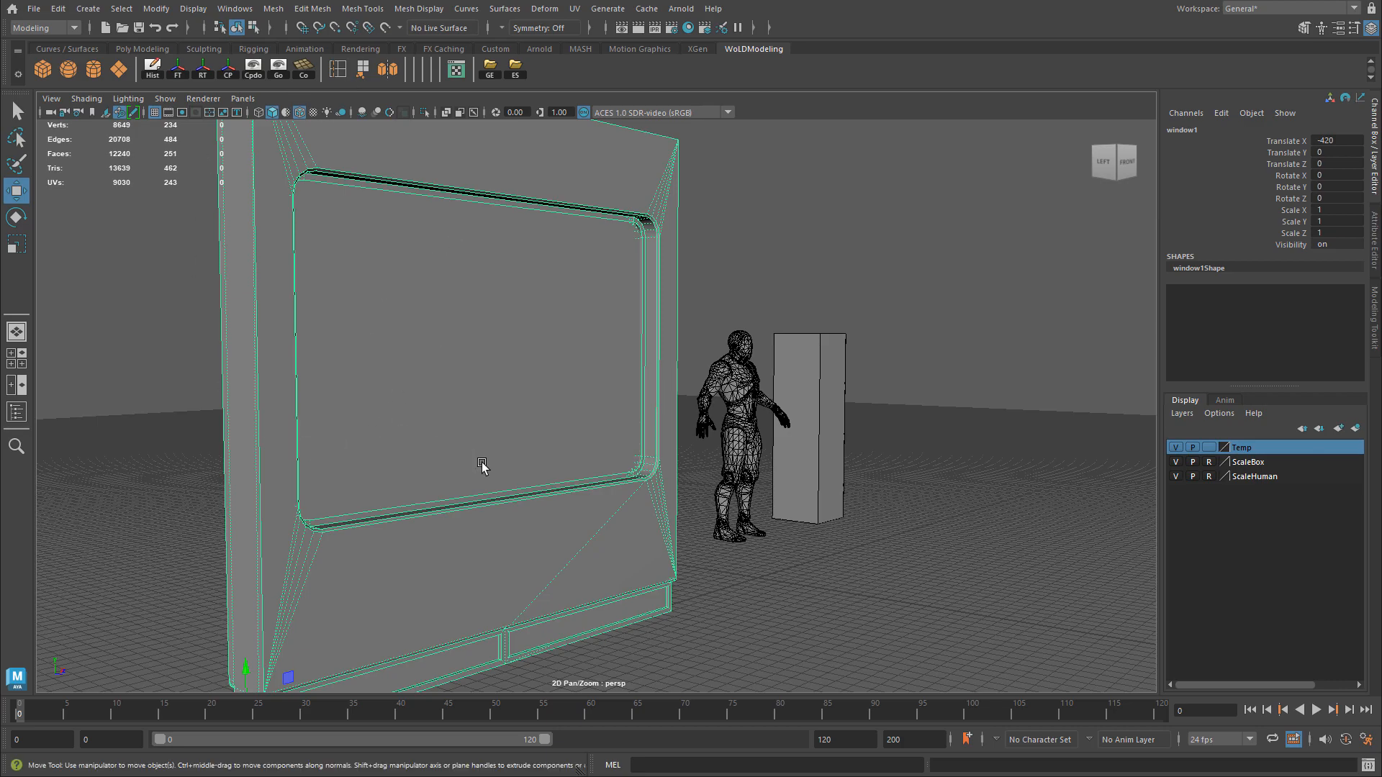
alt+middle_drag(378, 543, 457, 416)
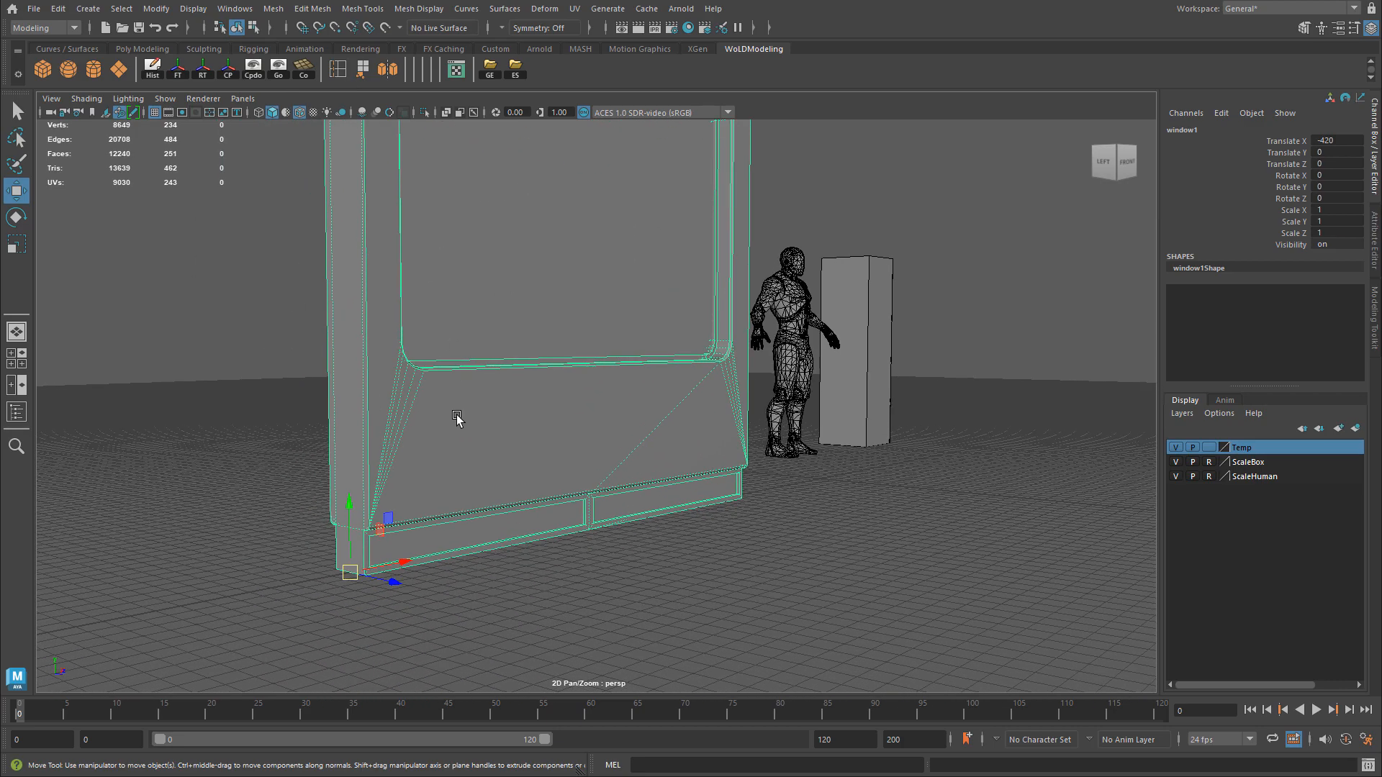
alt+right_drag(457, 415, 619, 468)
mouse_move(619, 468)
alt+mouse_down()
mouse_move(657, 432)
mouse_move(598, 466)
alt+mouse_up()
alt+right_drag(598, 466, 598, 438)
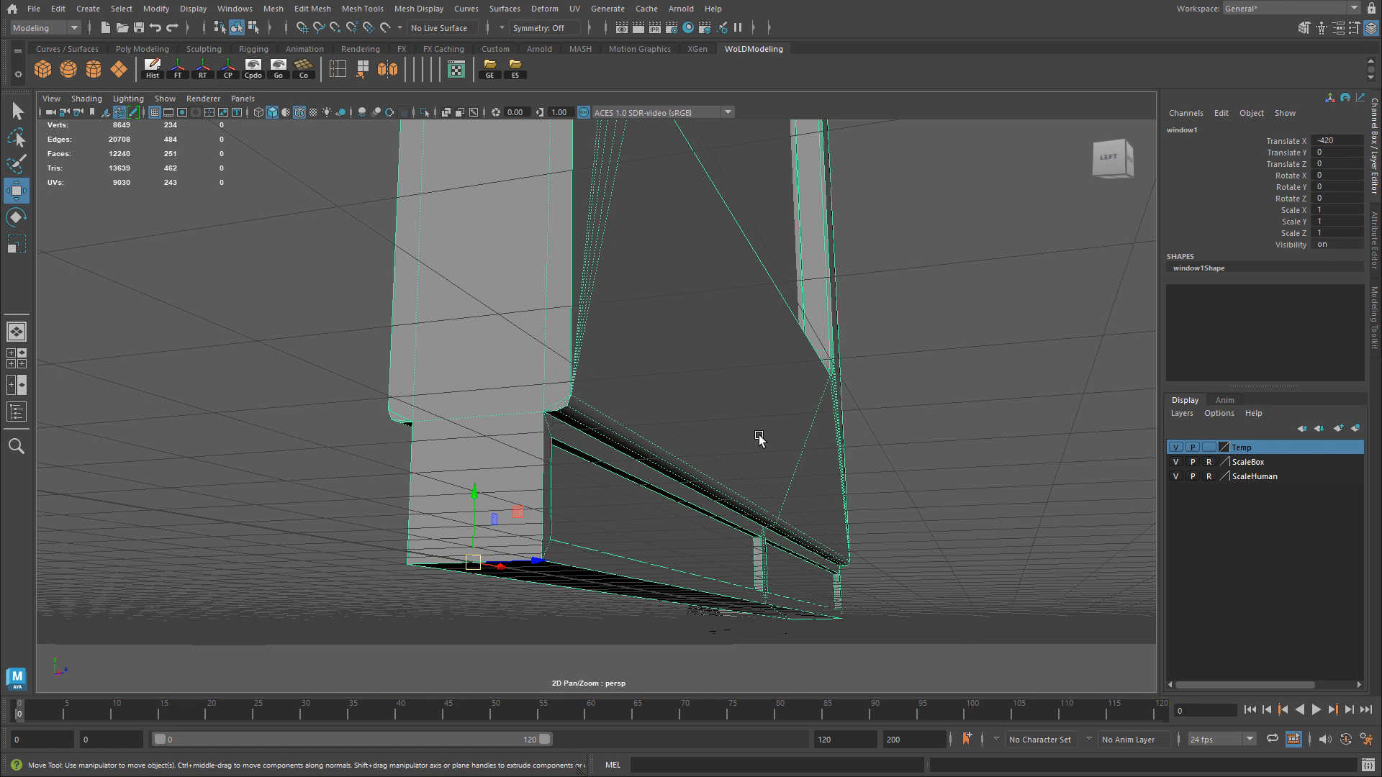
alt+drag(760, 438, 645, 463)
alt+right_drag(799, 410, 740, 420)
alt+middle_drag(741, 420, 697, 515)
alt+right_drag(697, 515, 660, 513)
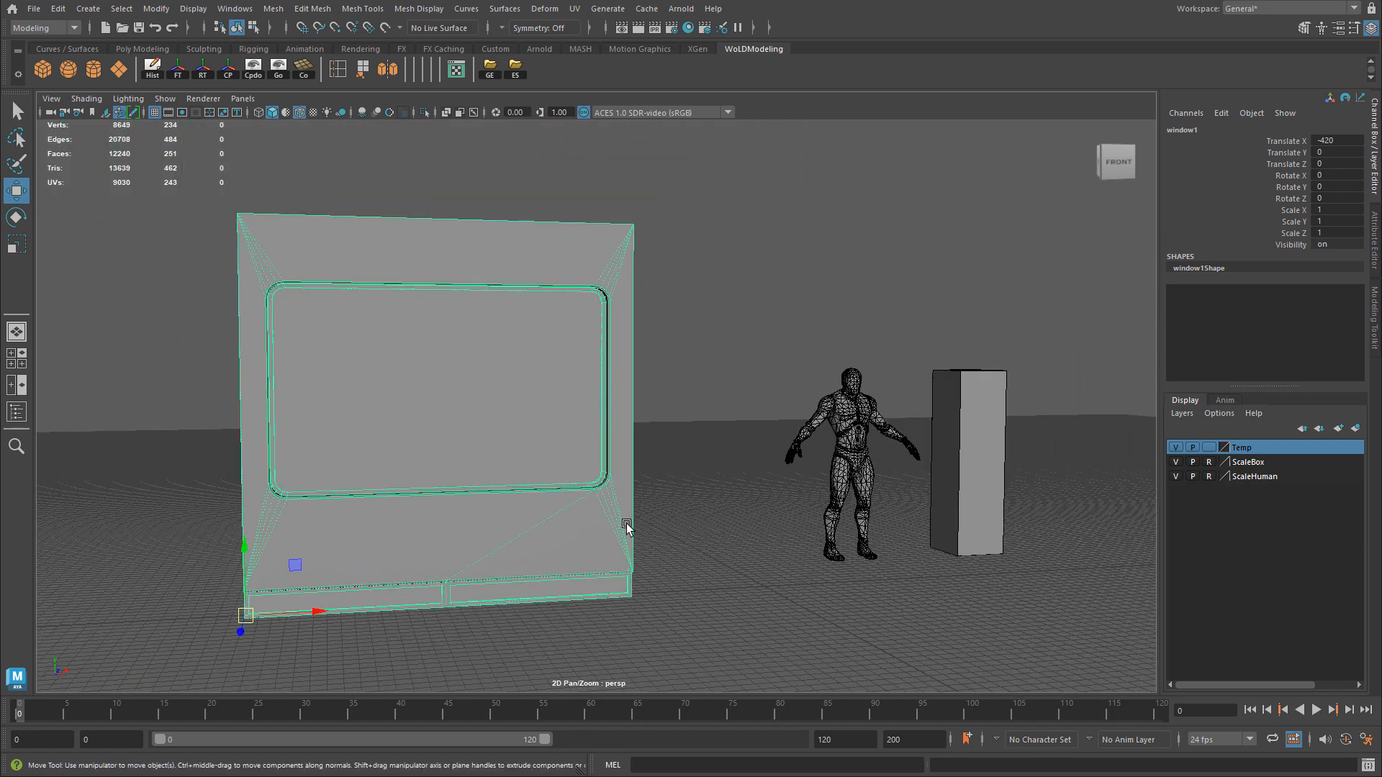
alt+middle_drag(627, 524, 597, 532)
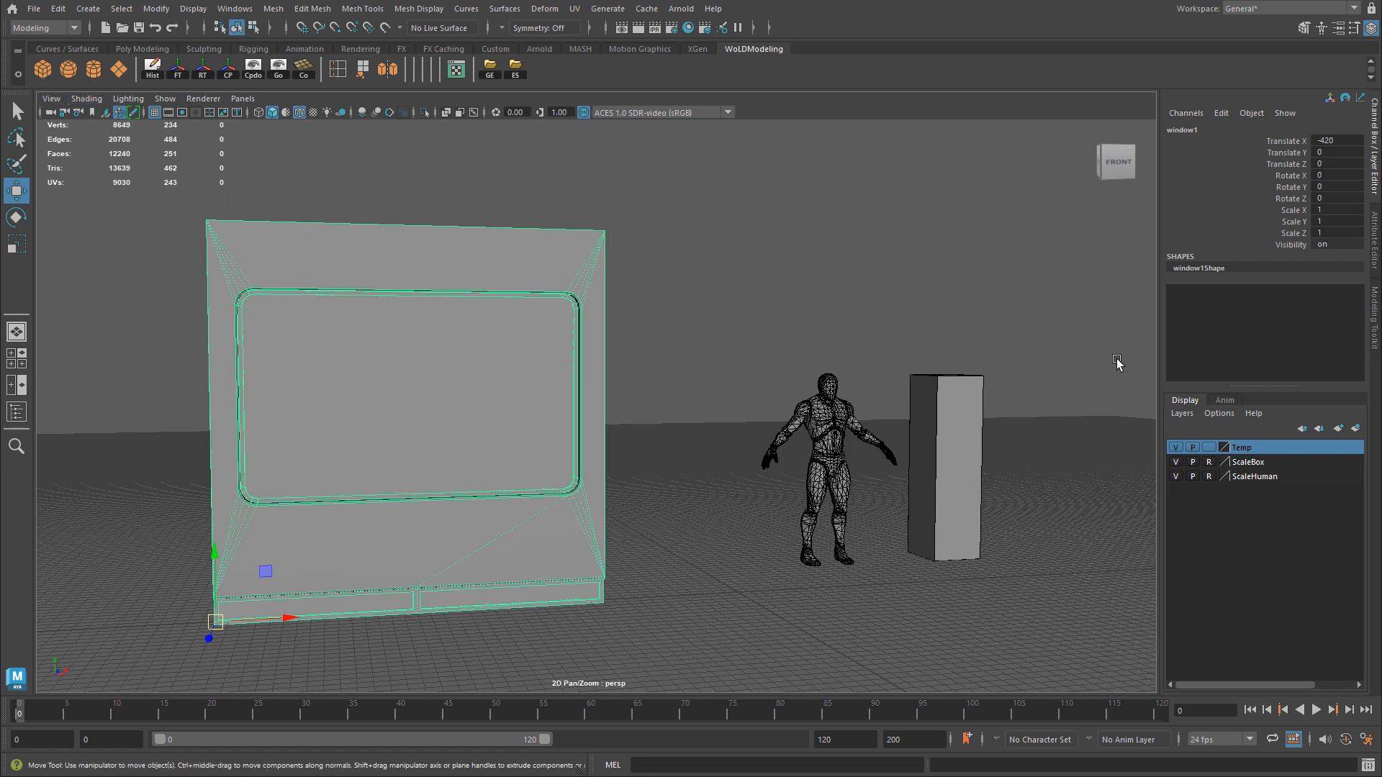
Create a polygon cube for the door wall with height baseline -1, width 300, height 300 and depth 20.
click(1210, 291)
click(1333, 302)
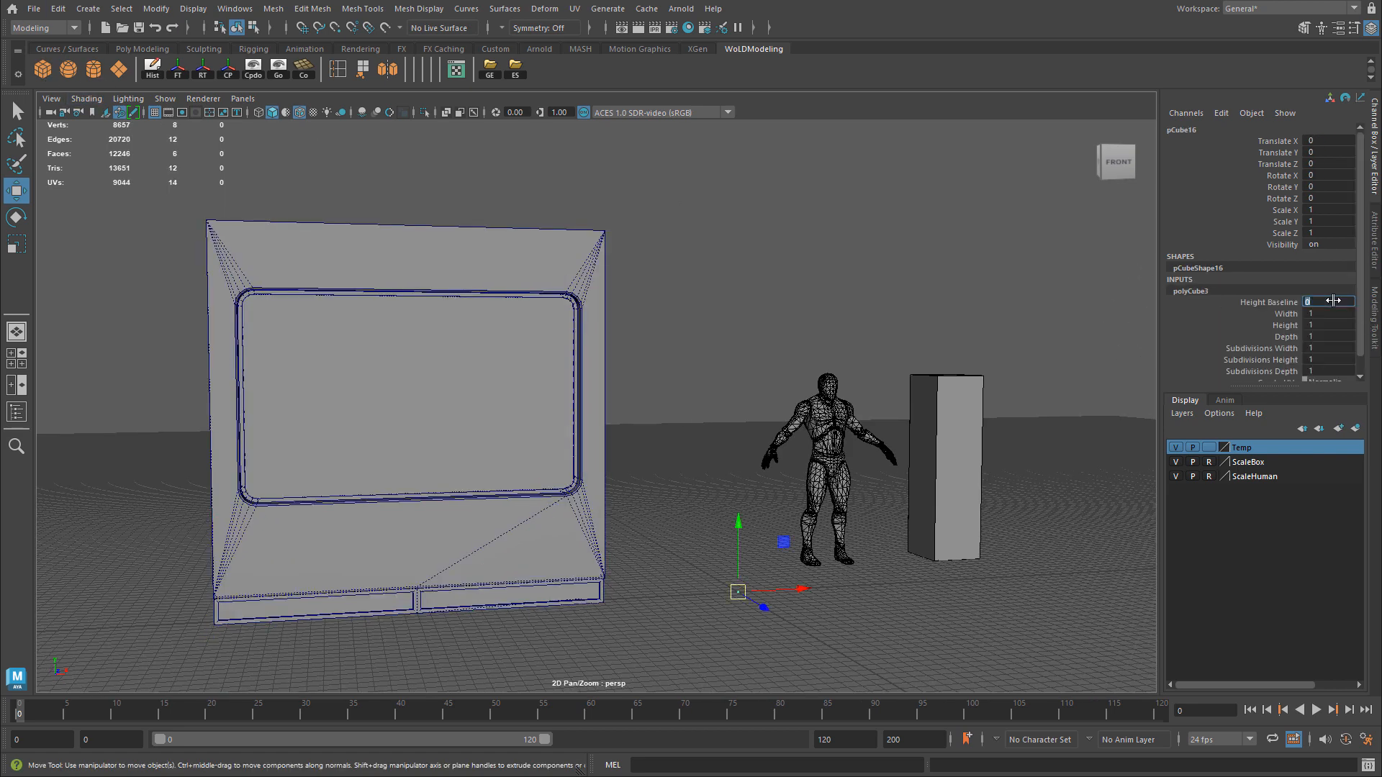
text(-0.1)
key(BackSpace)
key(BackSpace)
key(BackSpace)
text(1)
click(1316, 312)
text(300)
click(1321, 325)
text(300)
click(1321, 336)
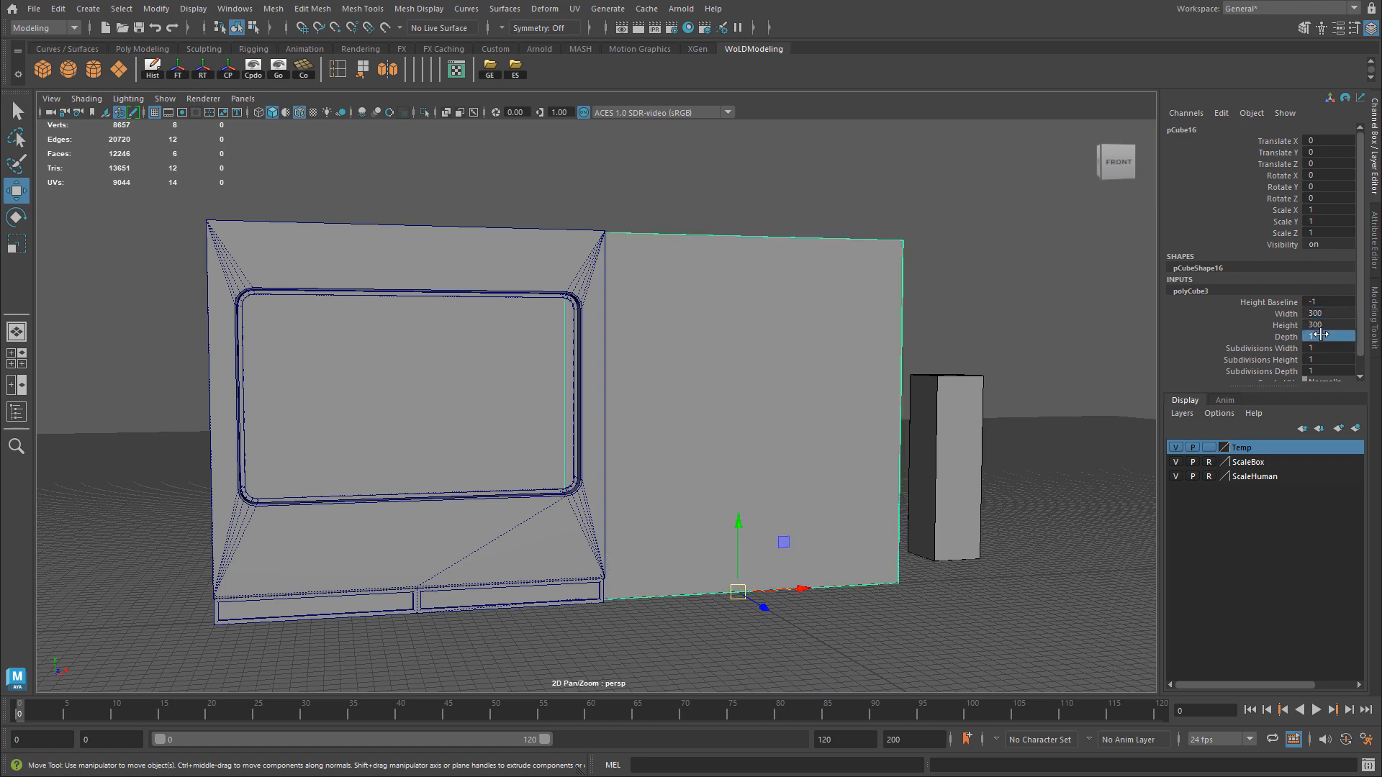
text(20)
Move the window wall piece along X with grid snapping to -450, flush against the new wall block.
alt+drag(649, 506, 635, 510)
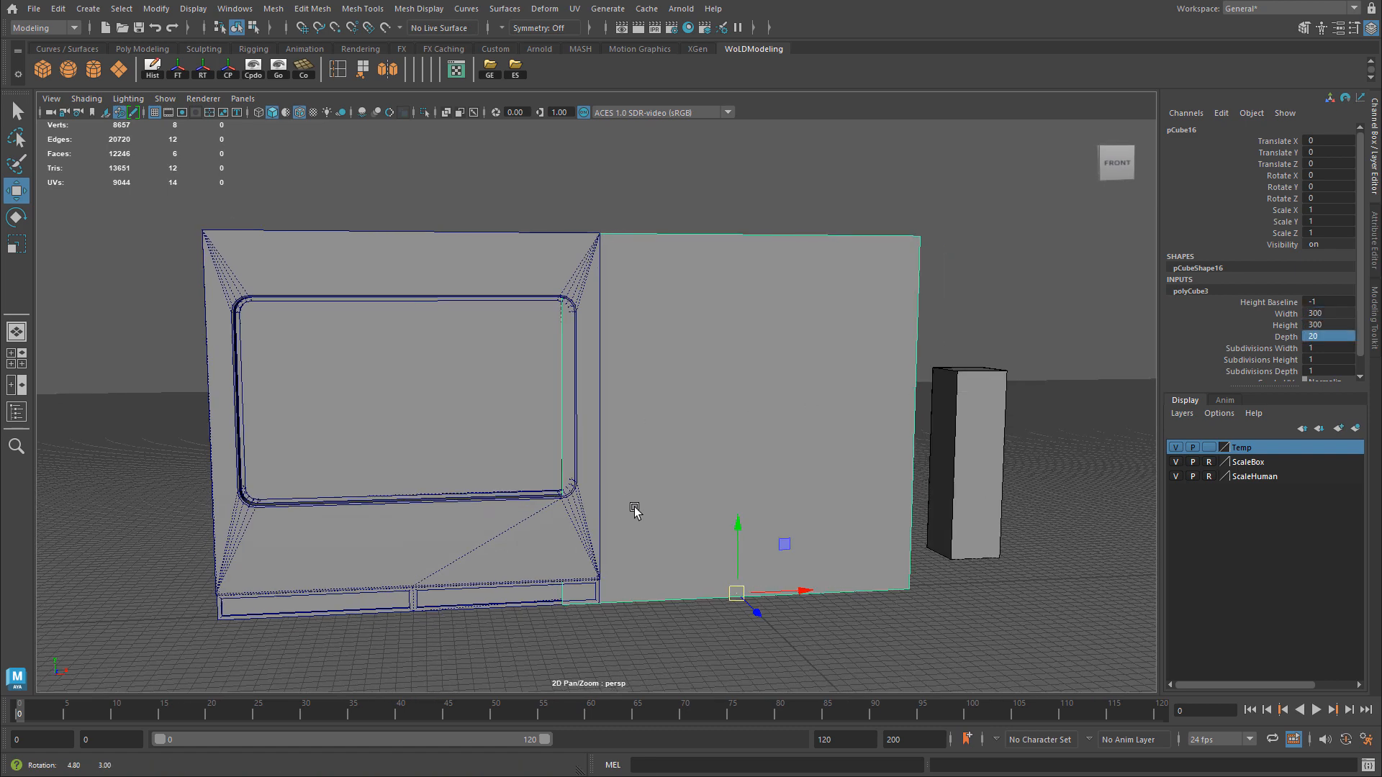
alt+middle_drag(636, 510, 499, 515)
alt+right_drag(499, 515, 648, 554)
key(x)
drag(736, 646, 691, 650)
alt+middle_drag(685, 640, 847, 591)
click(531, 557)
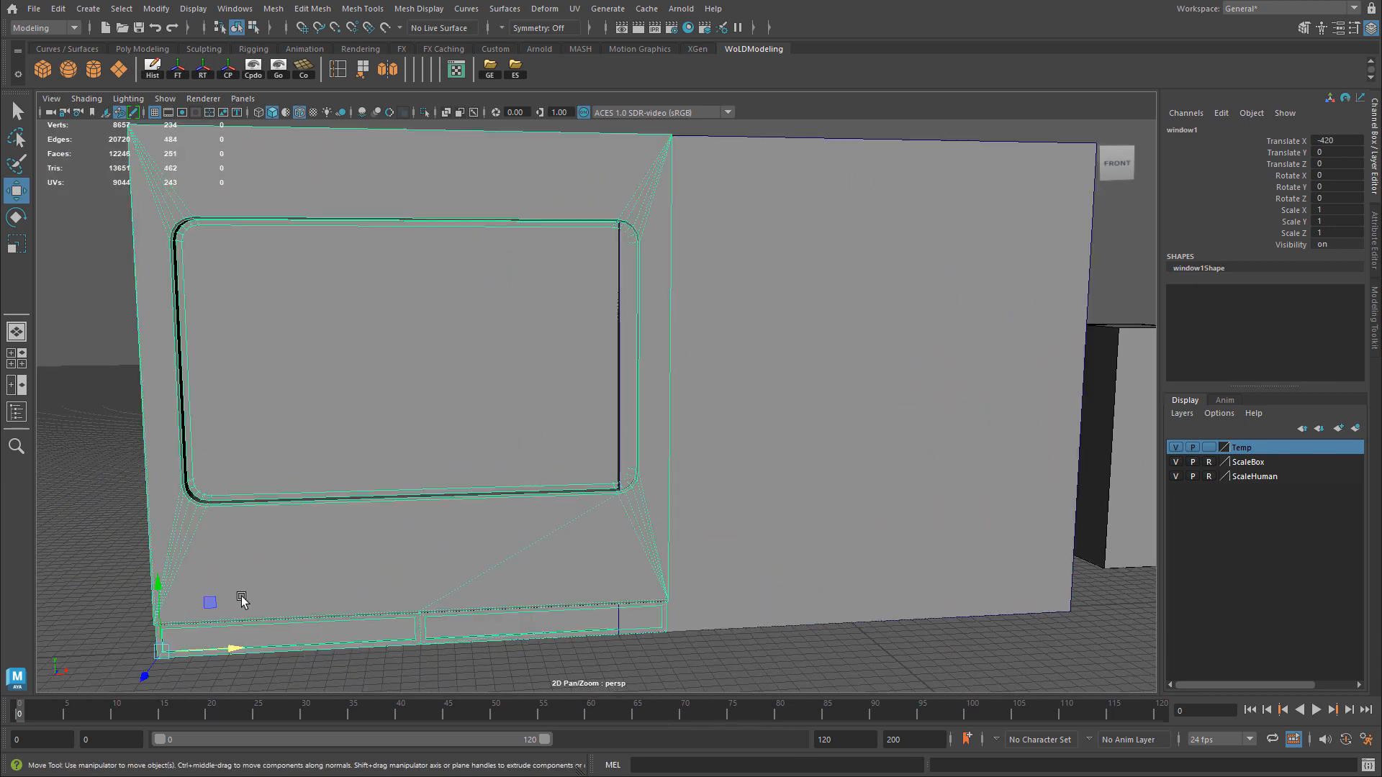
key(x)
drag(209, 650, 106, 664)
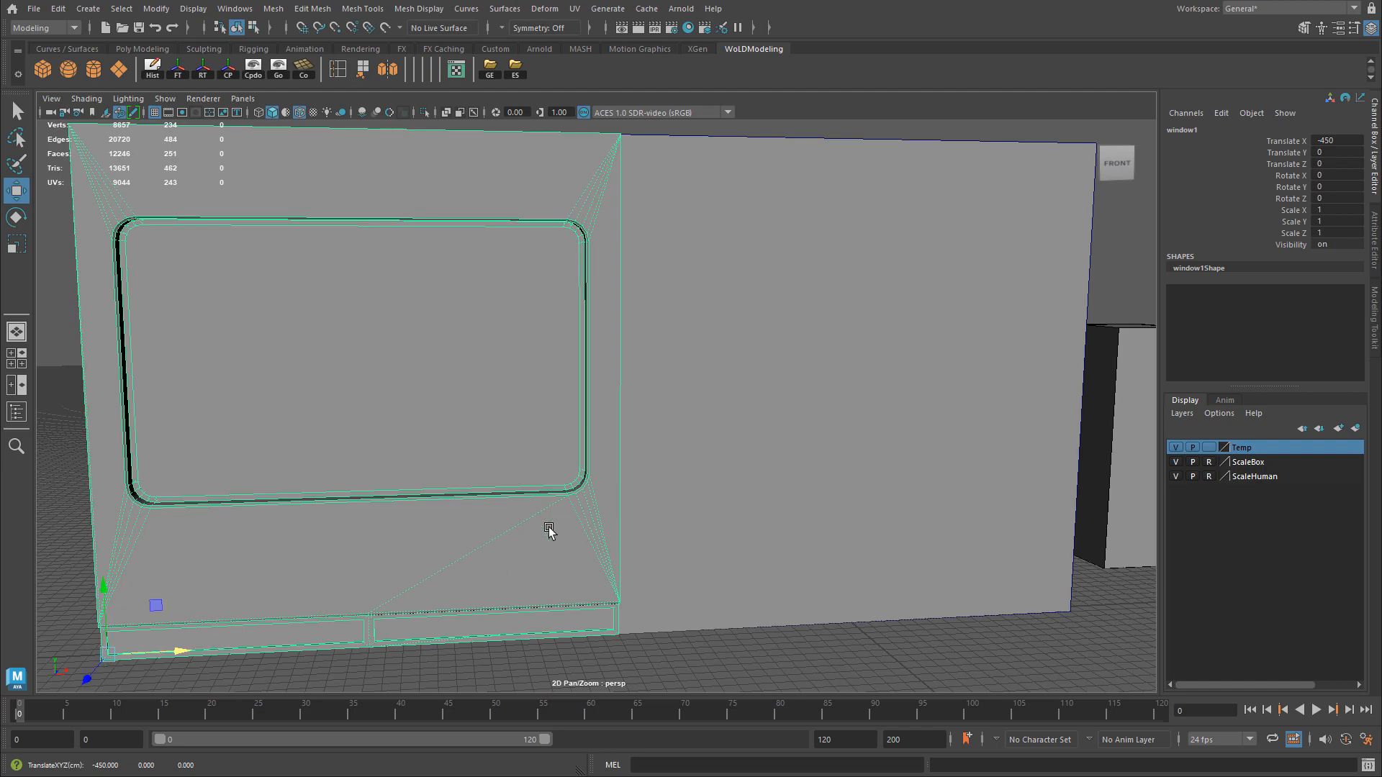
Examine the seam between the window wall and the new wall block, and compare their outlines.
alt+drag(580, 585, 659, 585)
alt+middle_drag(756, 576, 725, 466)
alt+right_drag(725, 467, 759, 492)
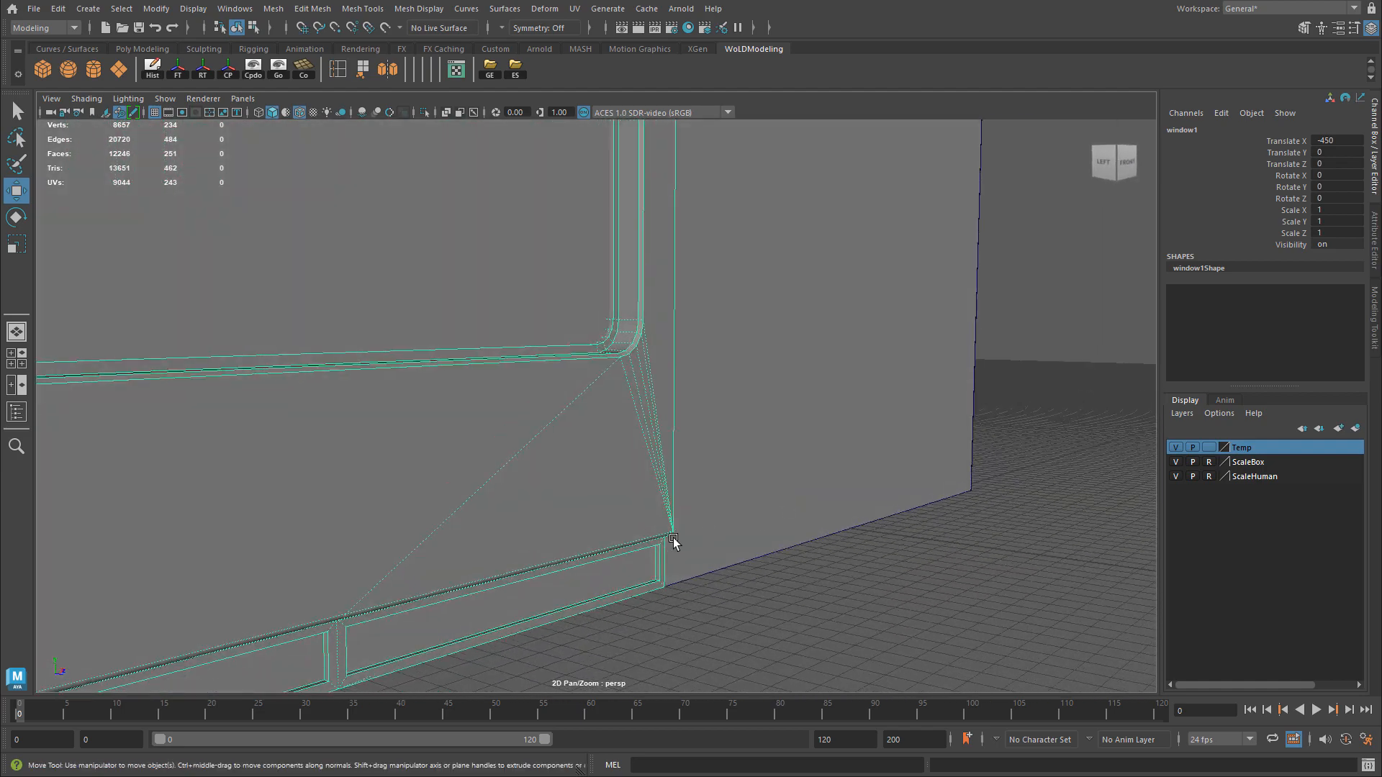
alt+drag(860, 461, 692, 569)
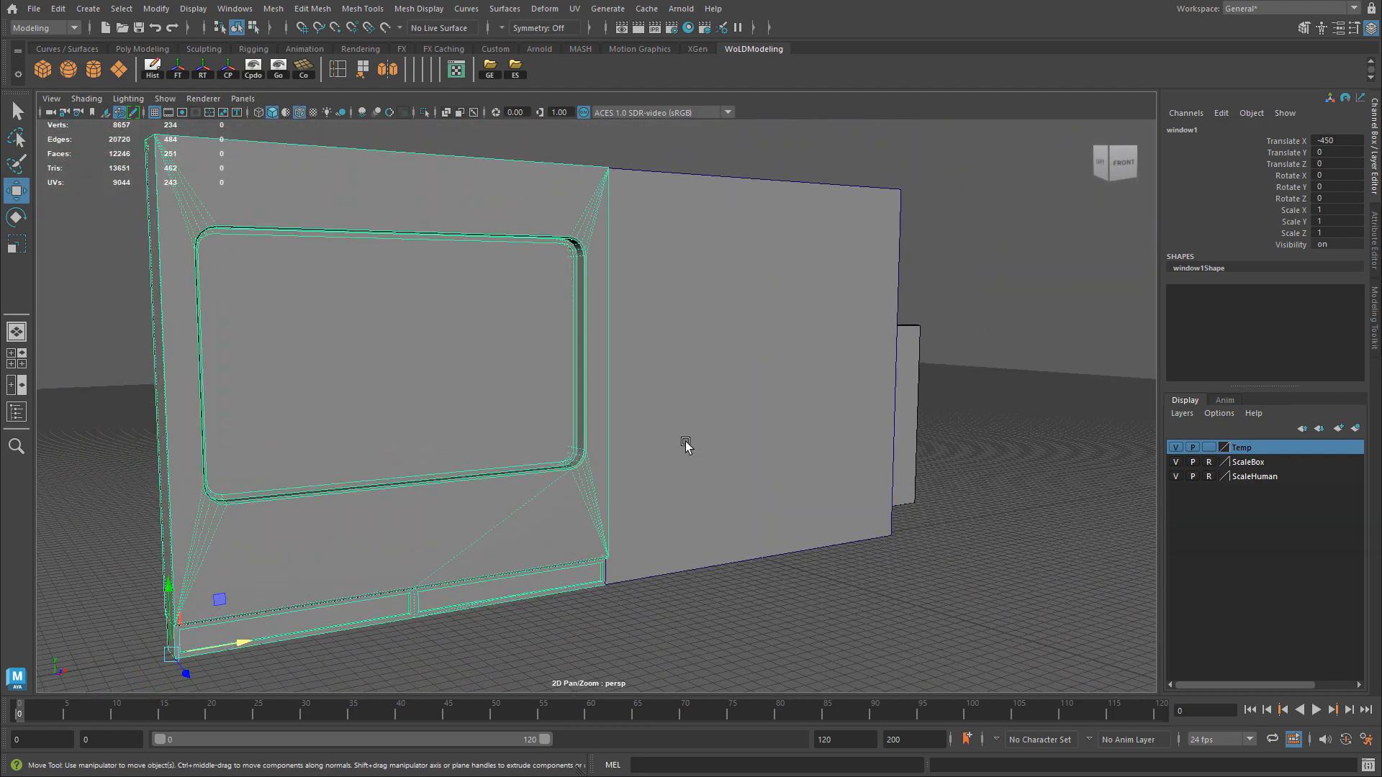
click(697, 204)
alt+drag(702, 216, 700, 247)
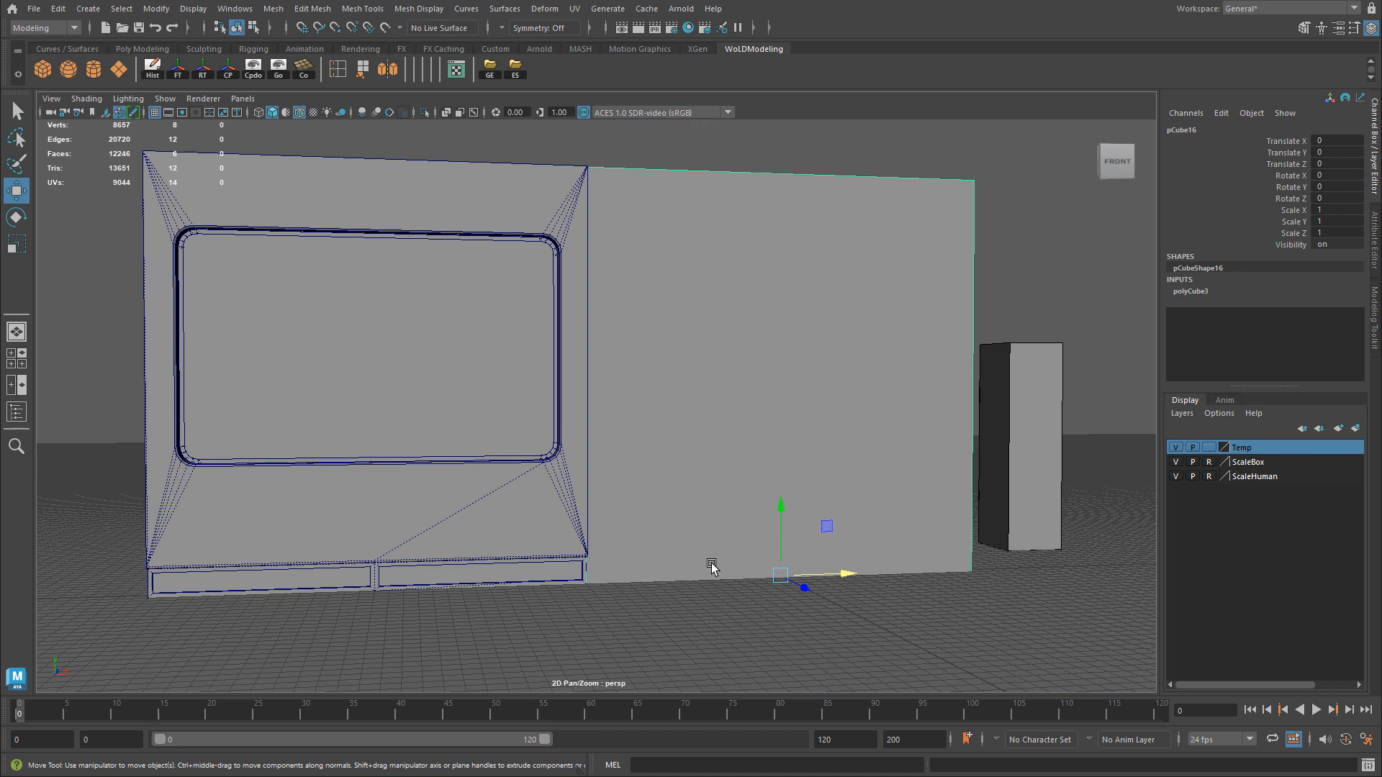
alt+drag(827, 379, 775, 334)
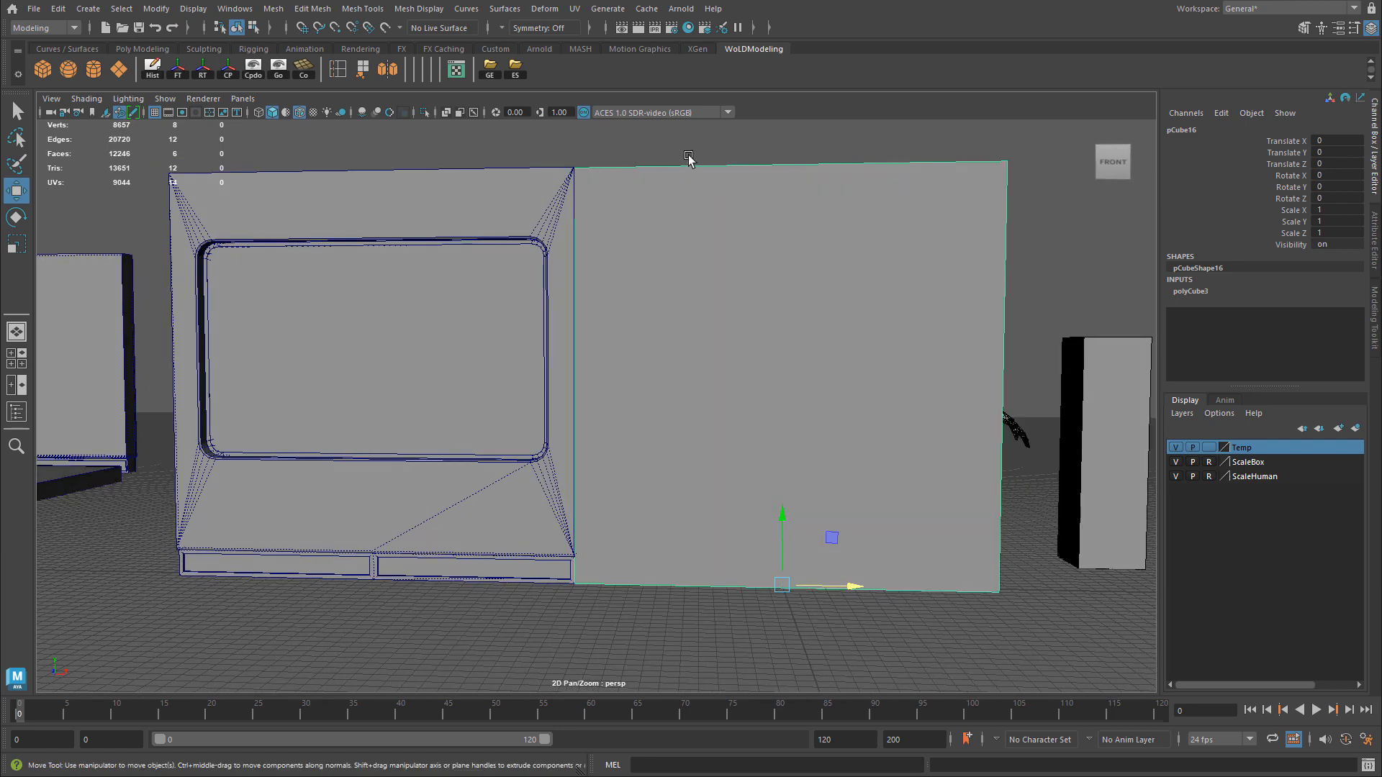
alt+drag(706, 523, 745, 516)
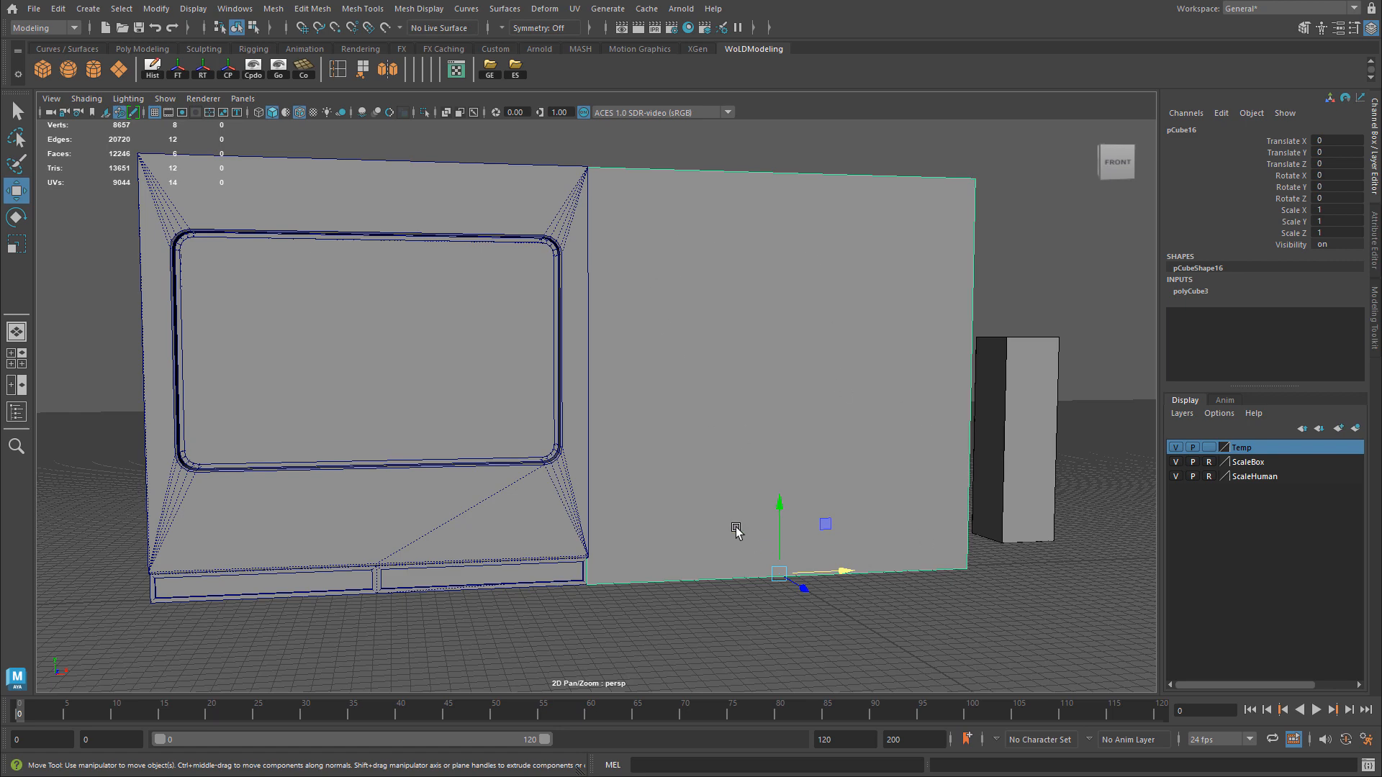
alt+drag(753, 503, 747, 496)
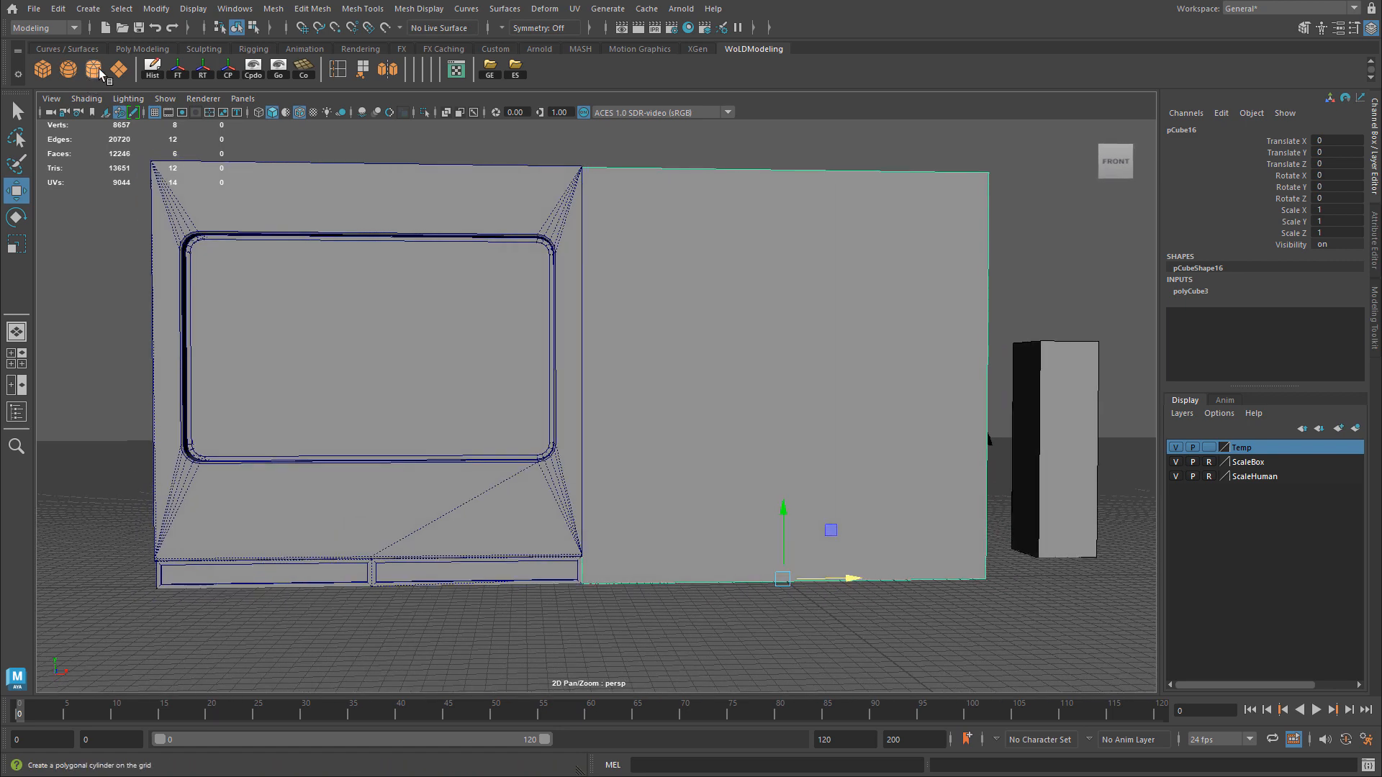
Create a second polygon cube for the door with height baseline -1, width 120, height 220 and depth 5.
click(42, 69)
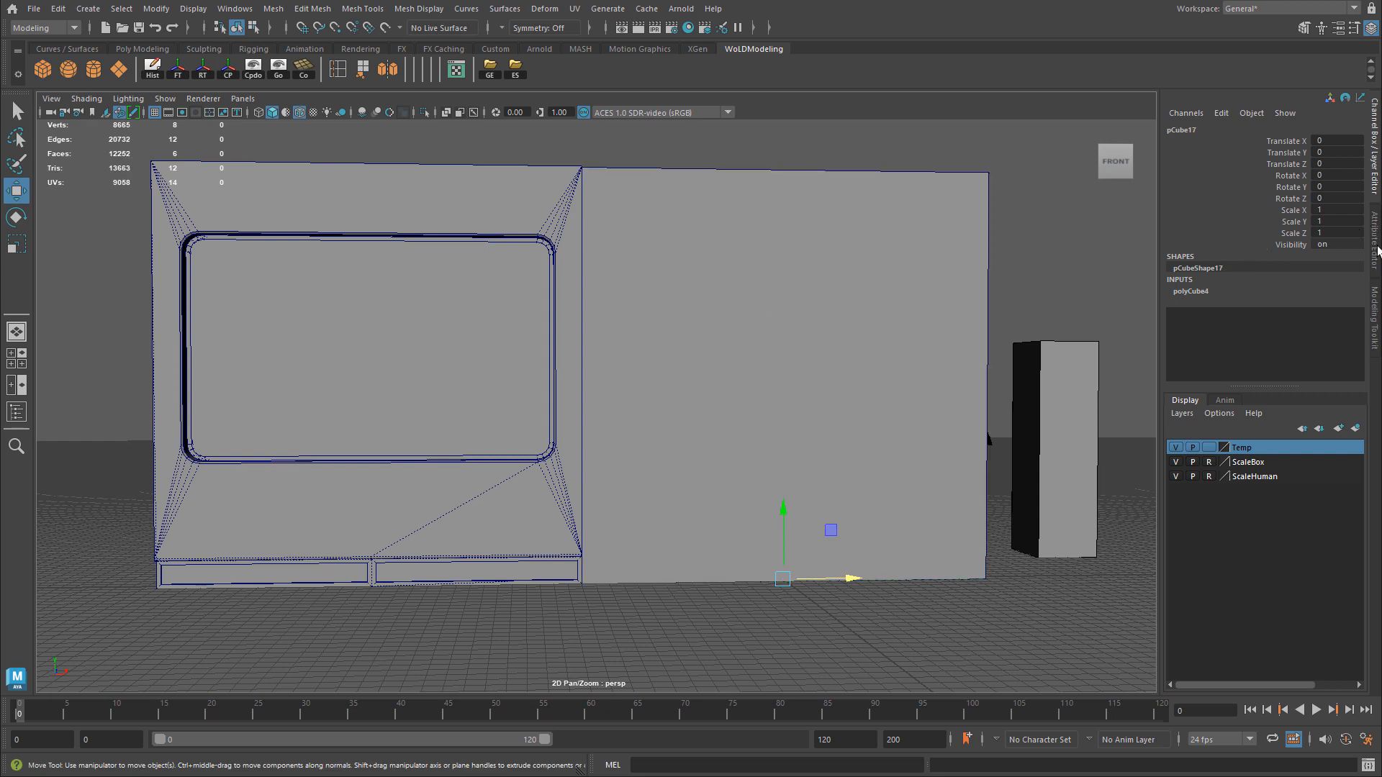
click(1235, 293)
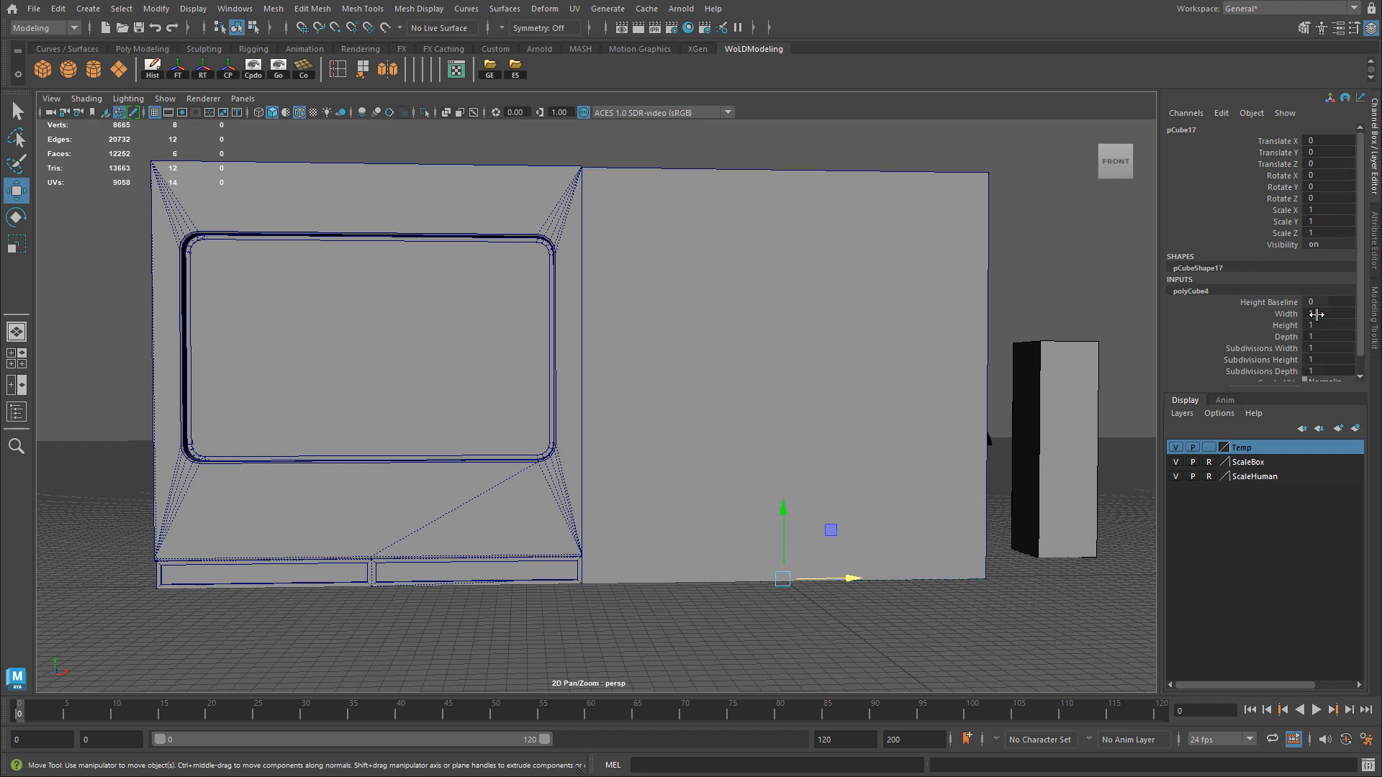
click(1325, 303)
text(-1)
click(1325, 314)
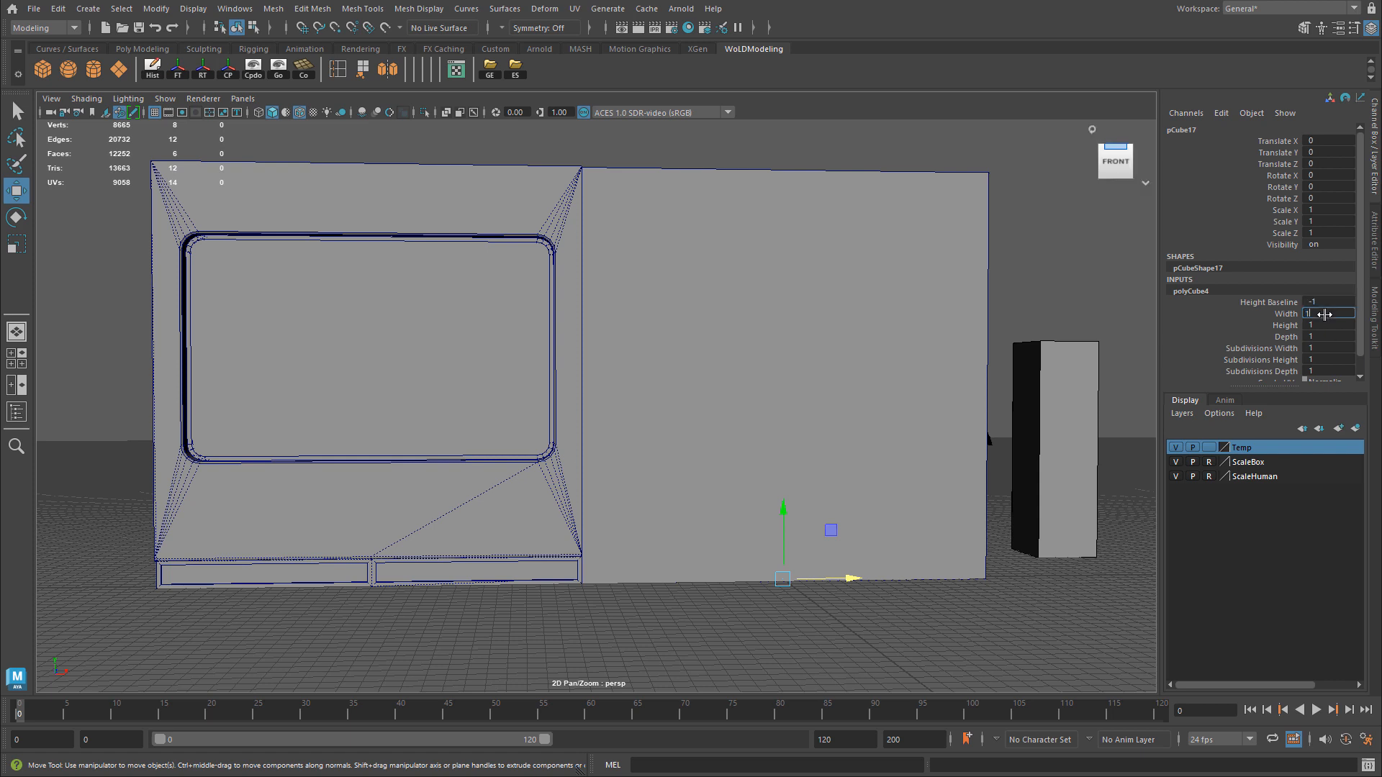
text(120)
click(1330, 323)
text(220)
click(1335, 336)
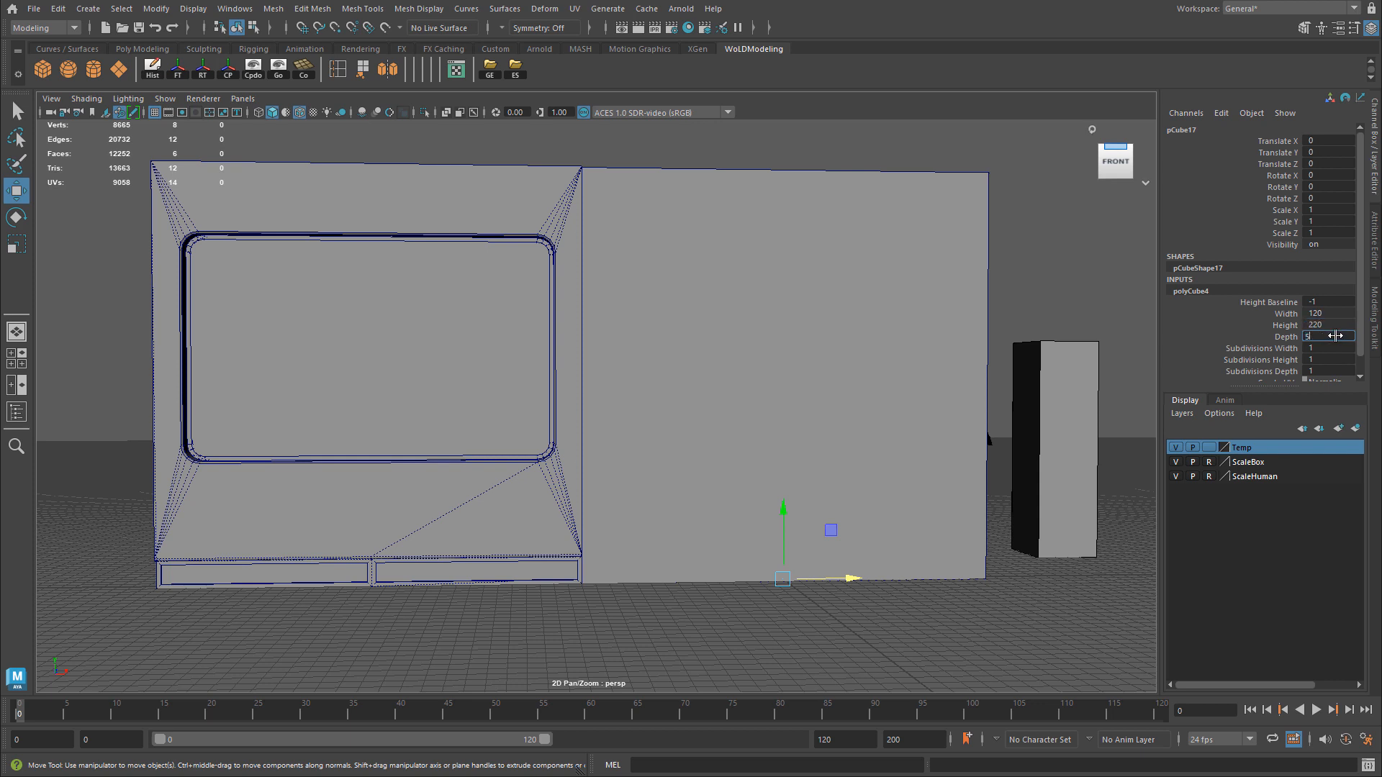
click(1337, 313)
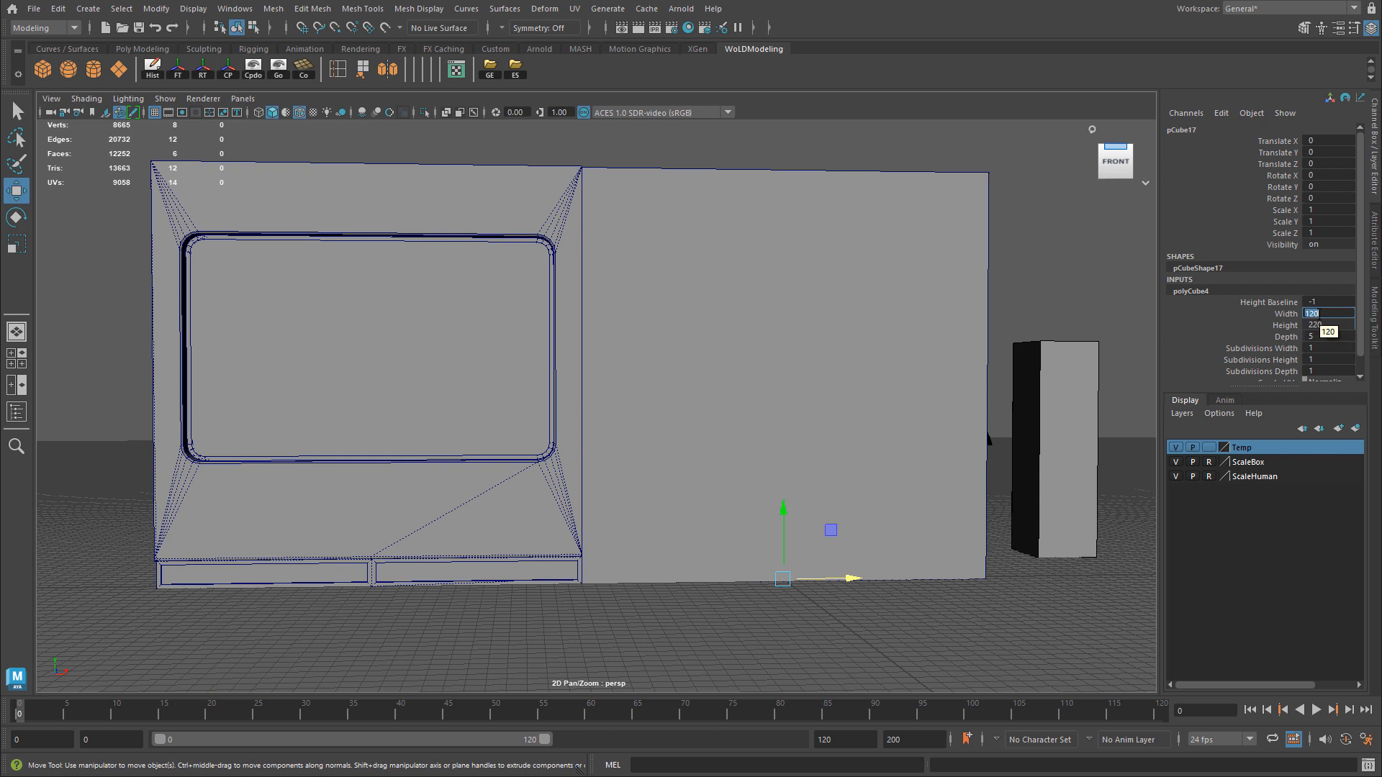
Move the door block forward along Z to about 35, in front of the door wall.
click(1324, 325)
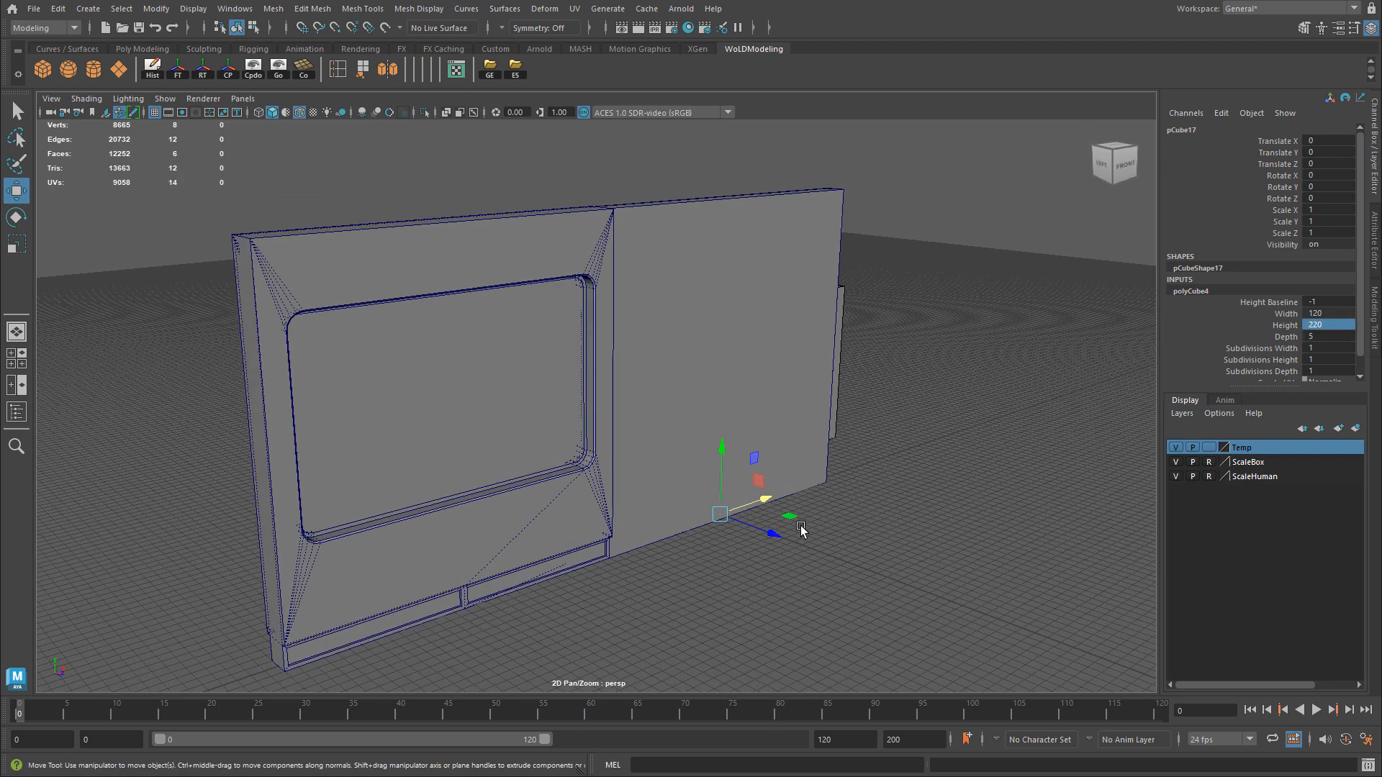
drag(754, 531, 792, 545)
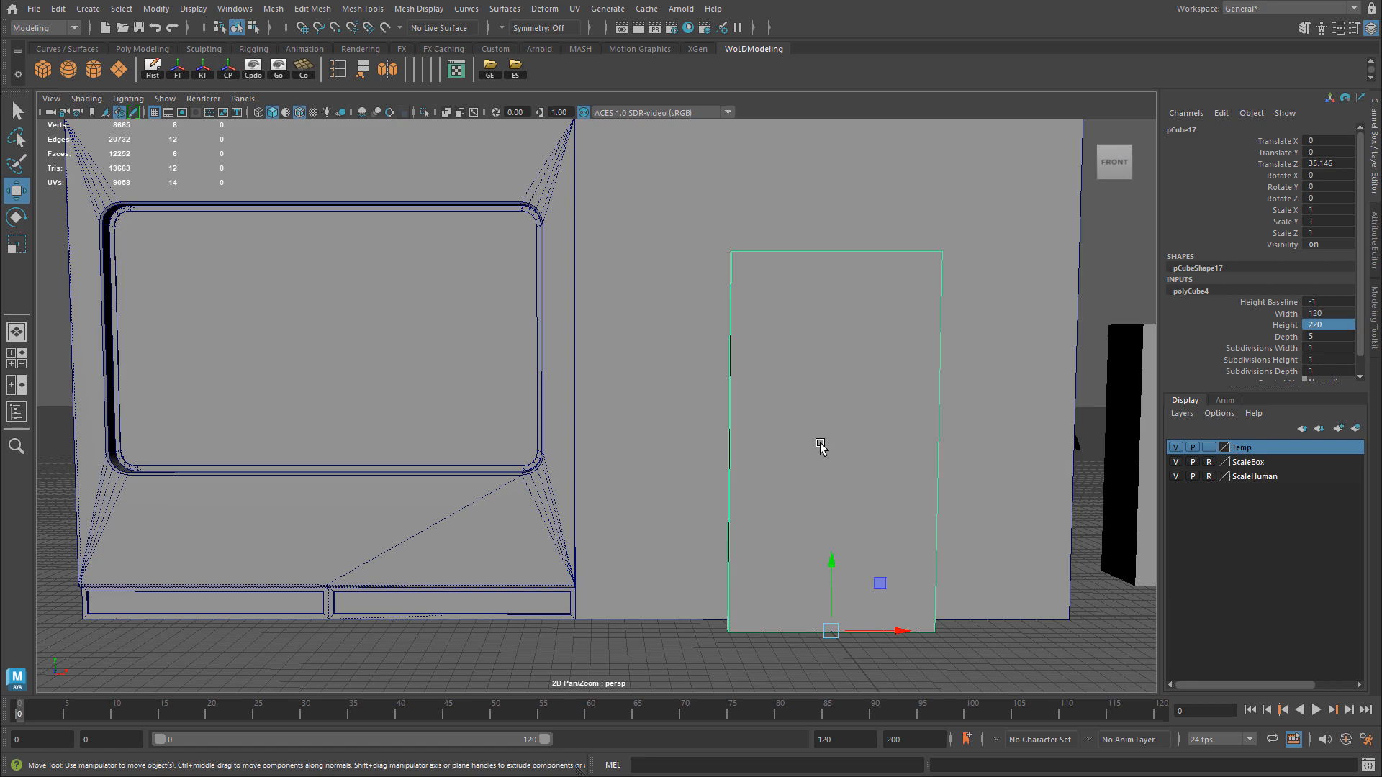
Insert a horizontal edge loop around the door wall level with the top of the window wall's baseboard using Multi-Cut.
click(965, 351)
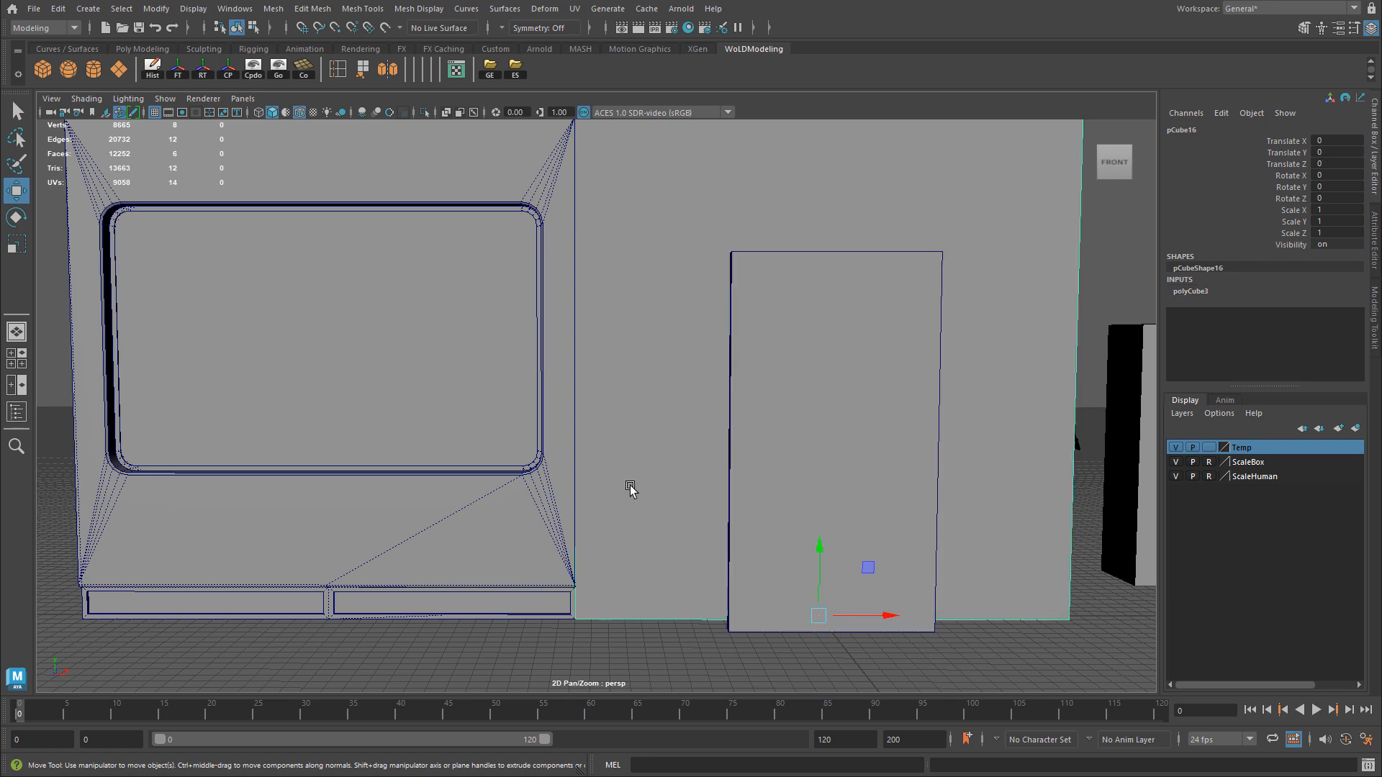
key(space)
drag(349, 629, 349, 684)
alt+right_drag(803, 438, 6, 445)
alt+middle_drag(474, 375, 593, 373)
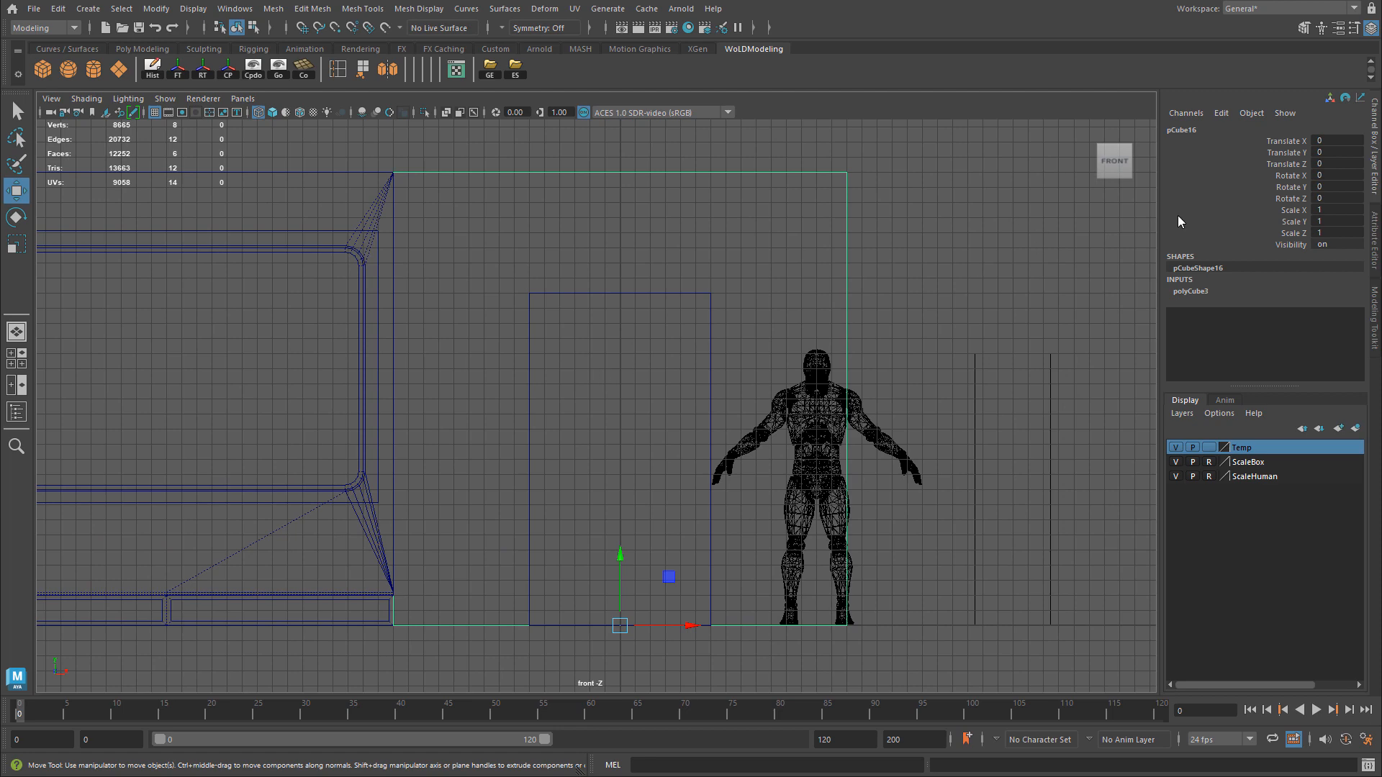
click(1374, 316)
click(1239, 521)
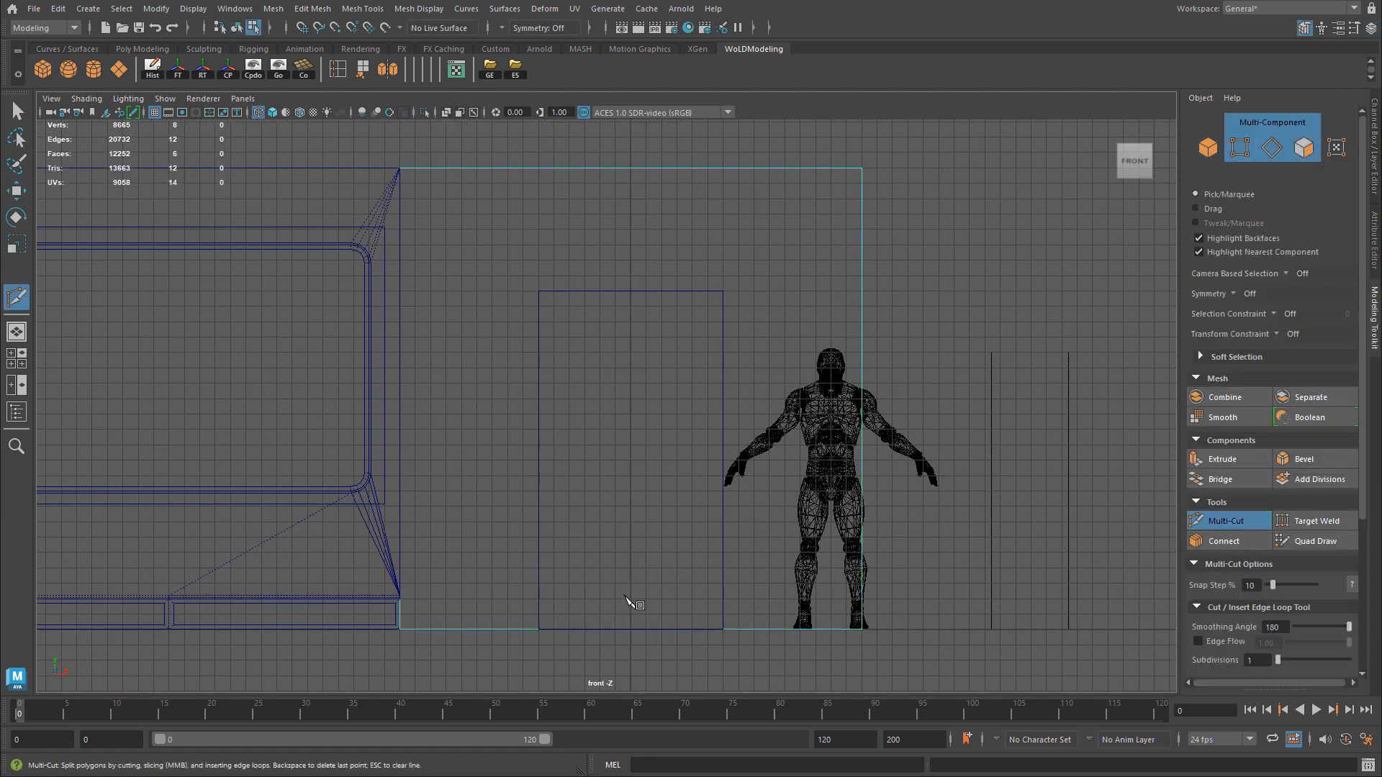
click(400, 630)
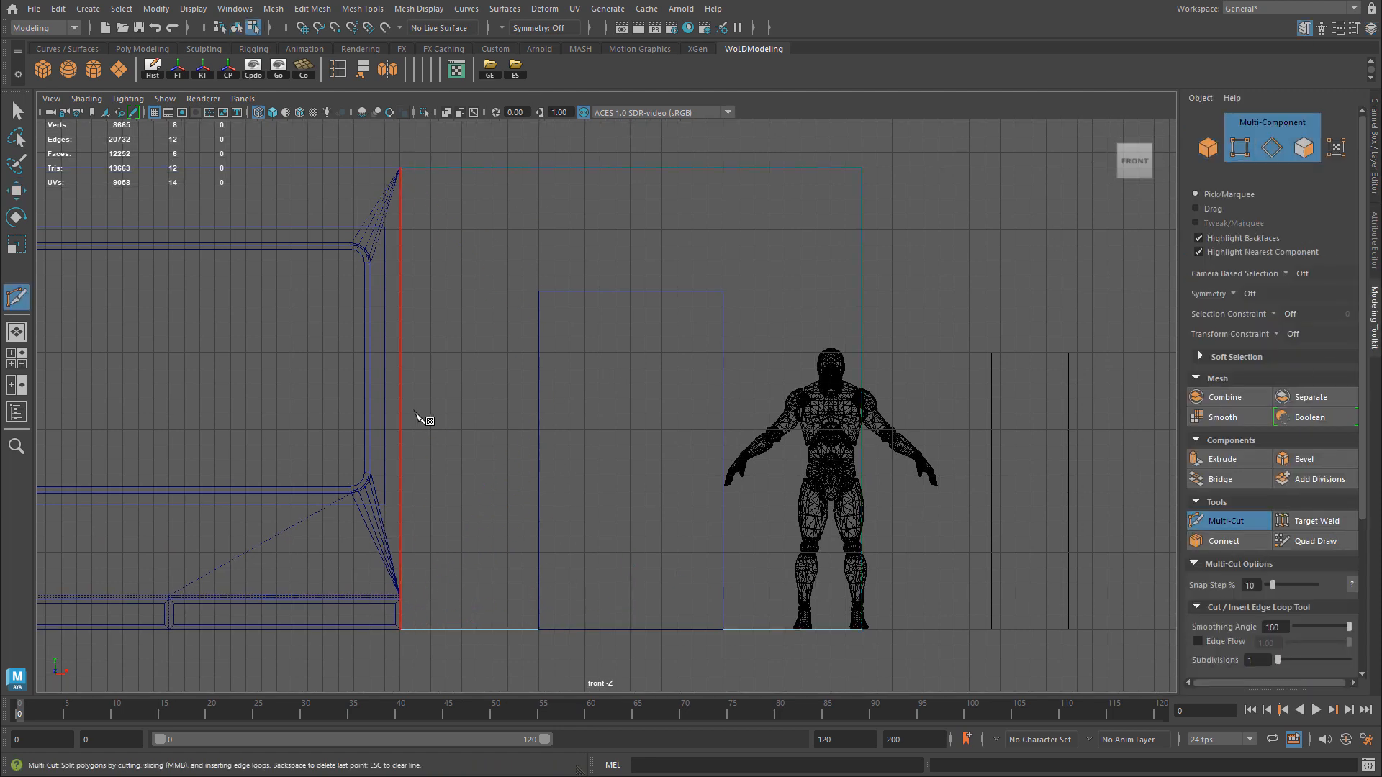
scroll(770, 444, up, 4)
alt+middle_drag(774, 446, 801, 262)
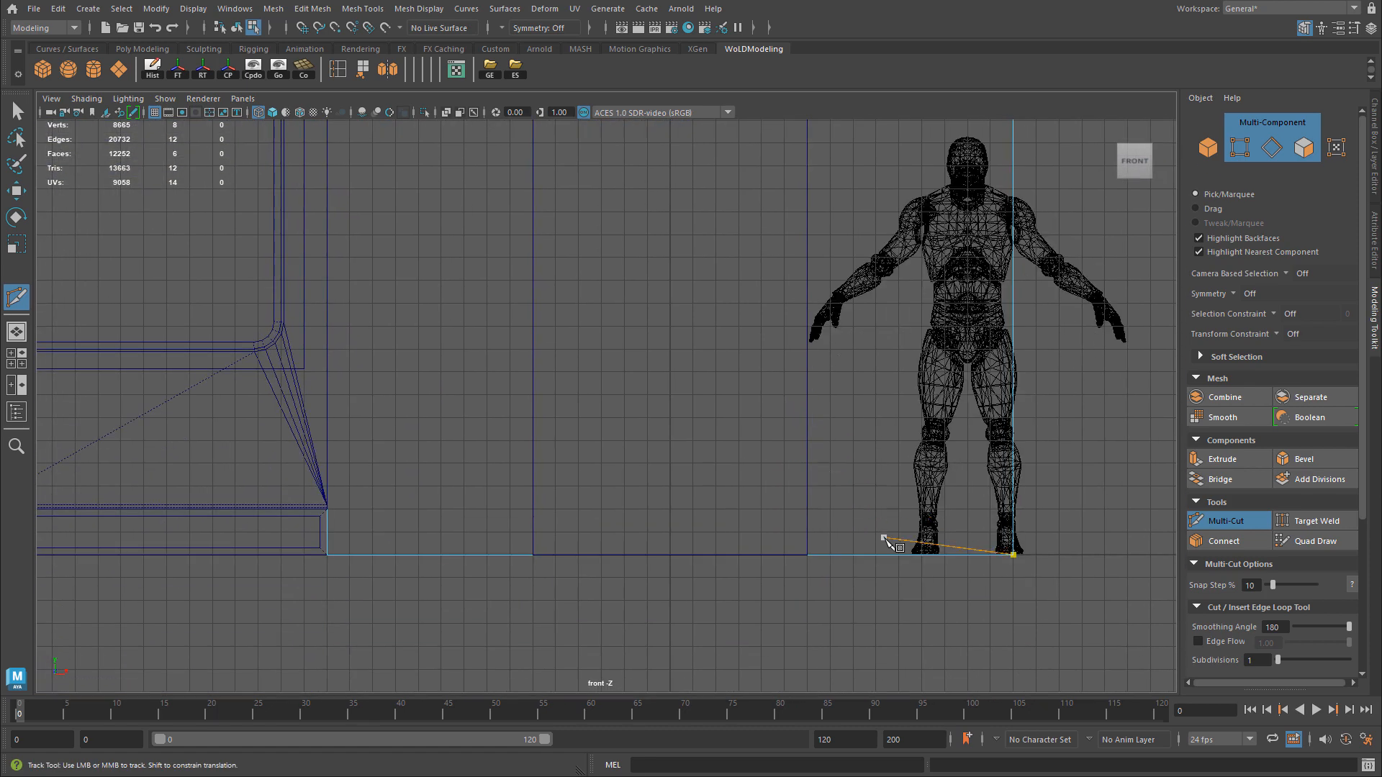
ctrl+click(328, 509)
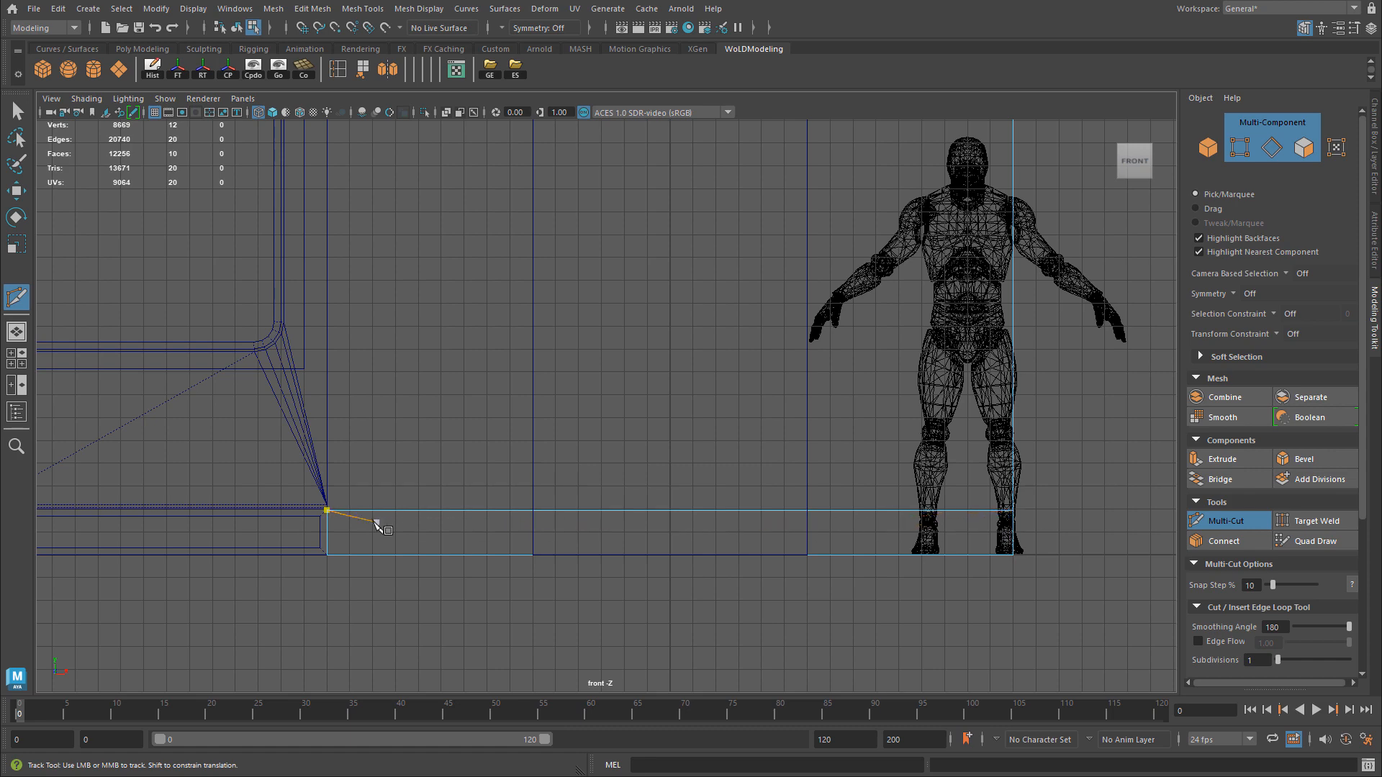
Insert edge loops in the door wall along both vertical sides and the top of the door outline.
scroll(518, 513, down, 1)
alt+middle_drag(549, 498, 560, 569)
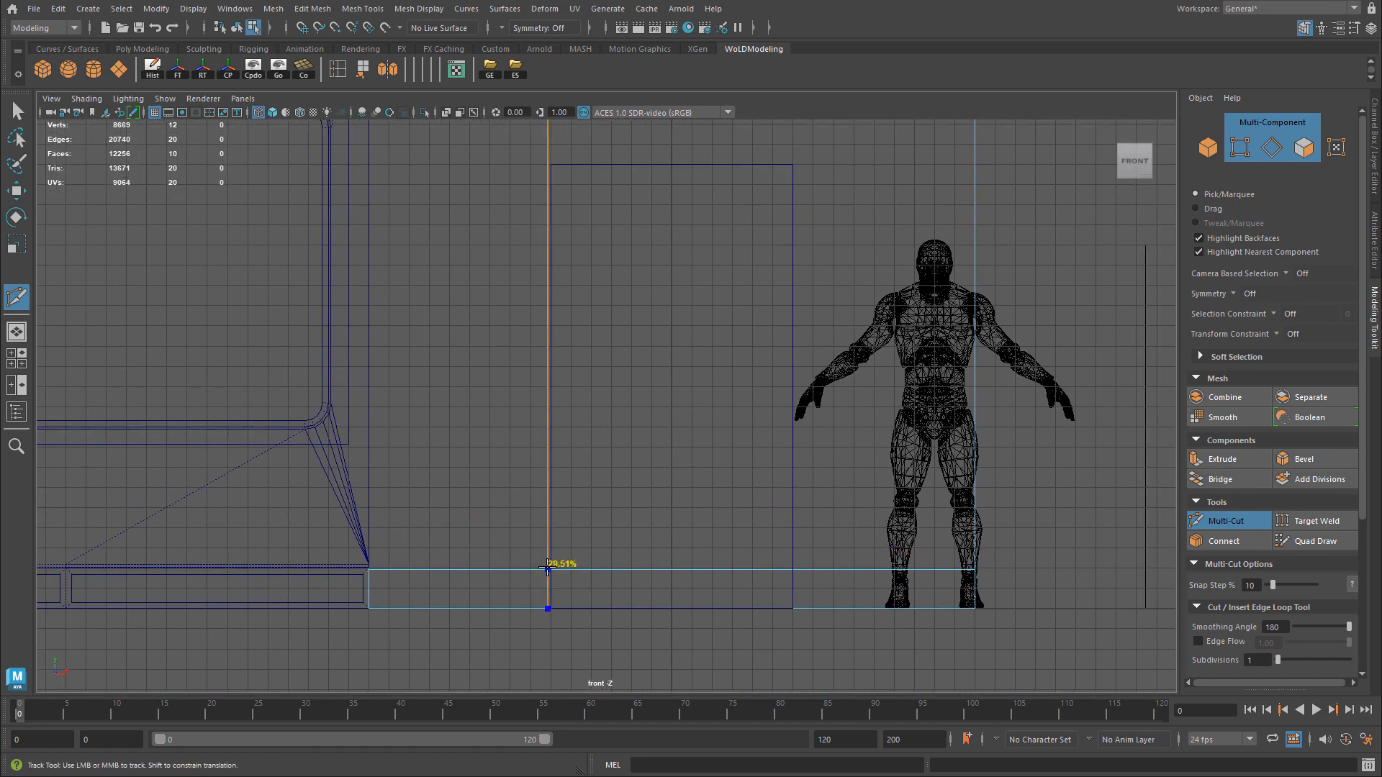
ctrl+click(547, 568)
ctrl+click(798, 606)
alt+middle_drag(809, 492, 816, 671)
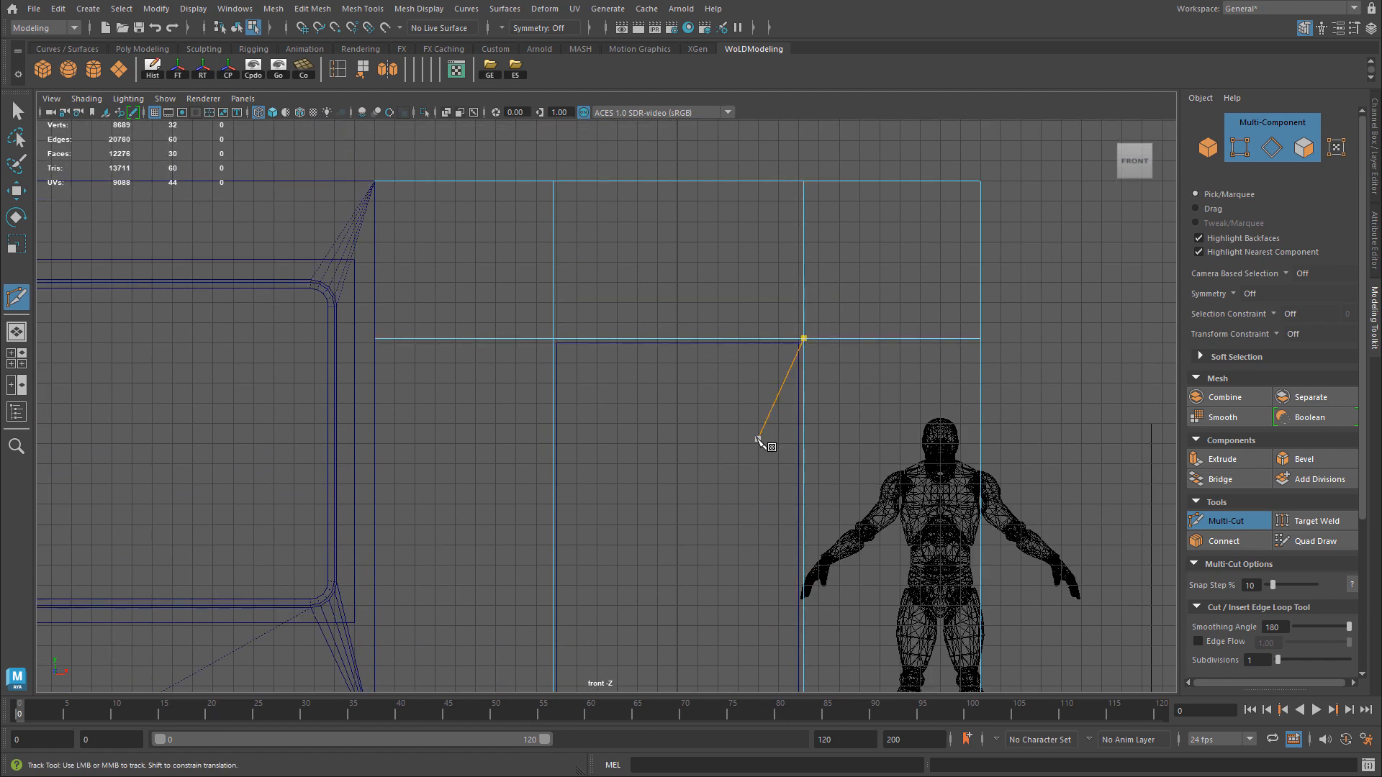
alt+middle_drag(819, 440, 825, 341)
scroll(825, 341, down, 2)
click(768, 592)
key(ctrl+z)
alt+middle_drag(660, 346, 650, 387)
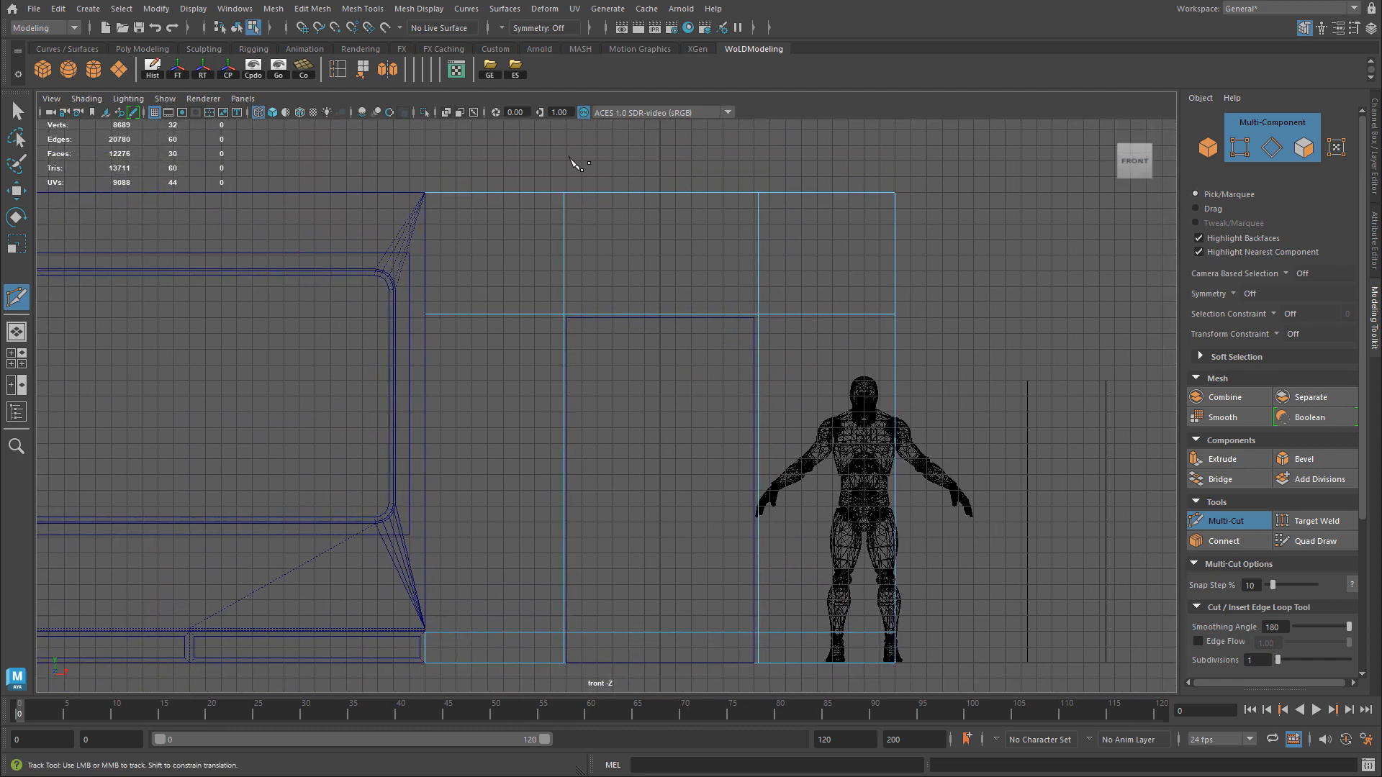
key(ctrl+z)
alt+middle_drag(650, 462, 679, 392)
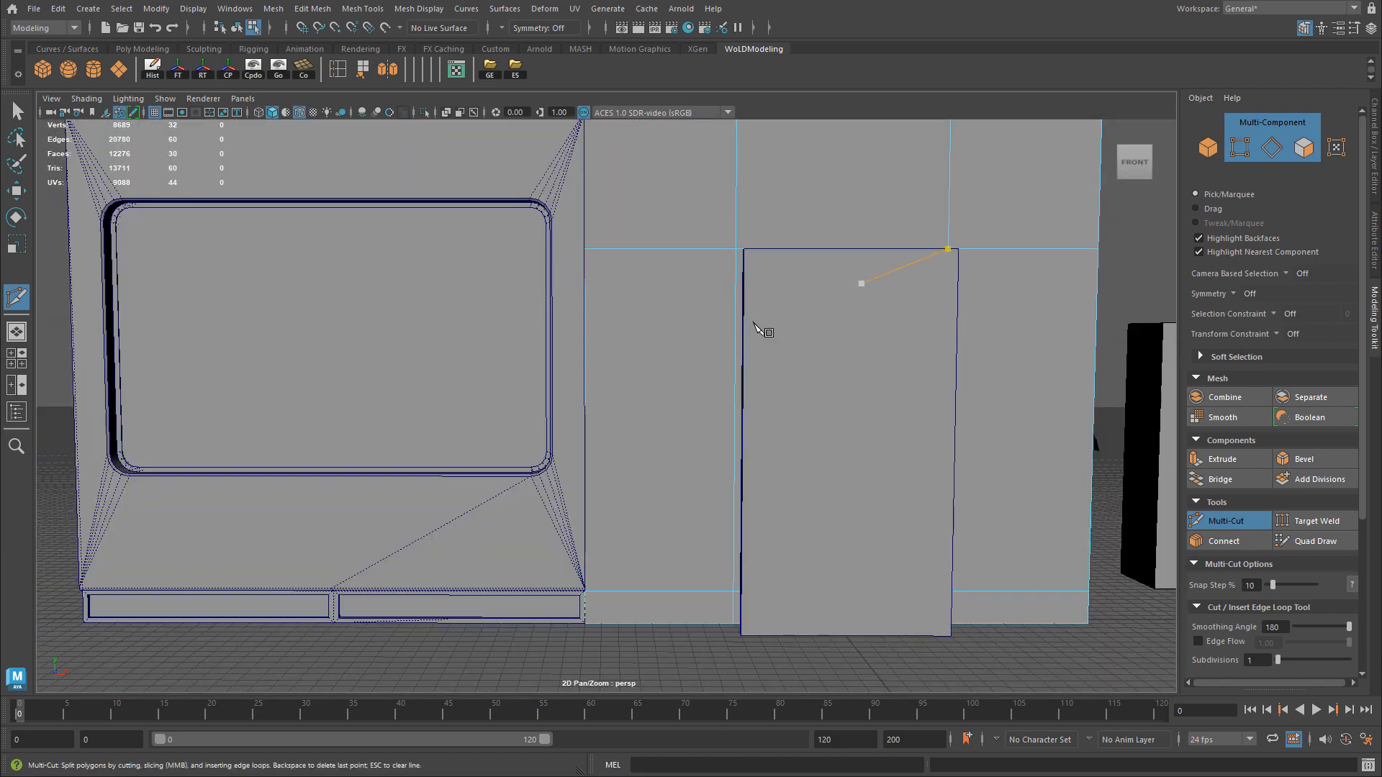
Move the vertices of the door wall's lower horizontal edge loop vertically to Y 20, matching the window wall's baseboard.
alt+drag(754, 324, 674, 326)
key(w)
right_drag(674, 326, 628, 327)
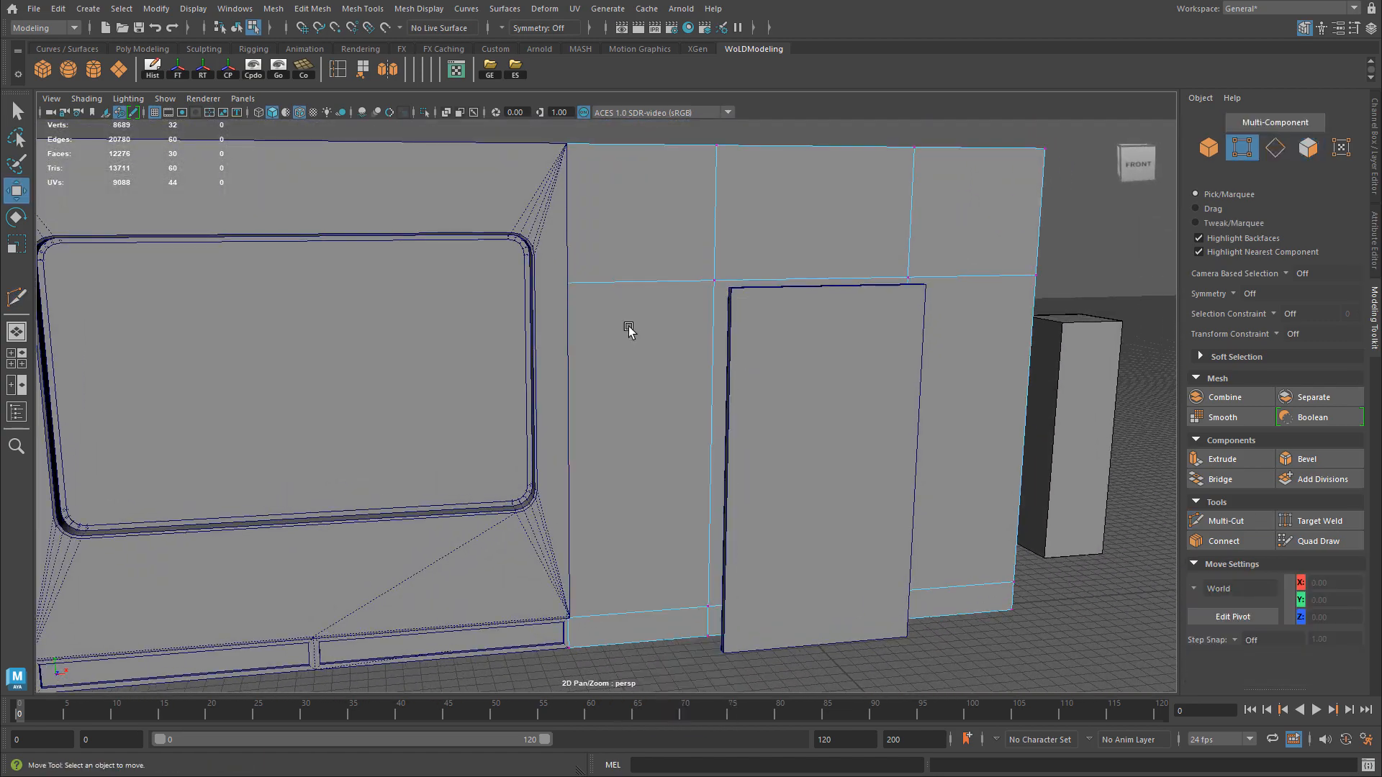
alt+drag(739, 379, 711, 364)
key(space)
key(space)
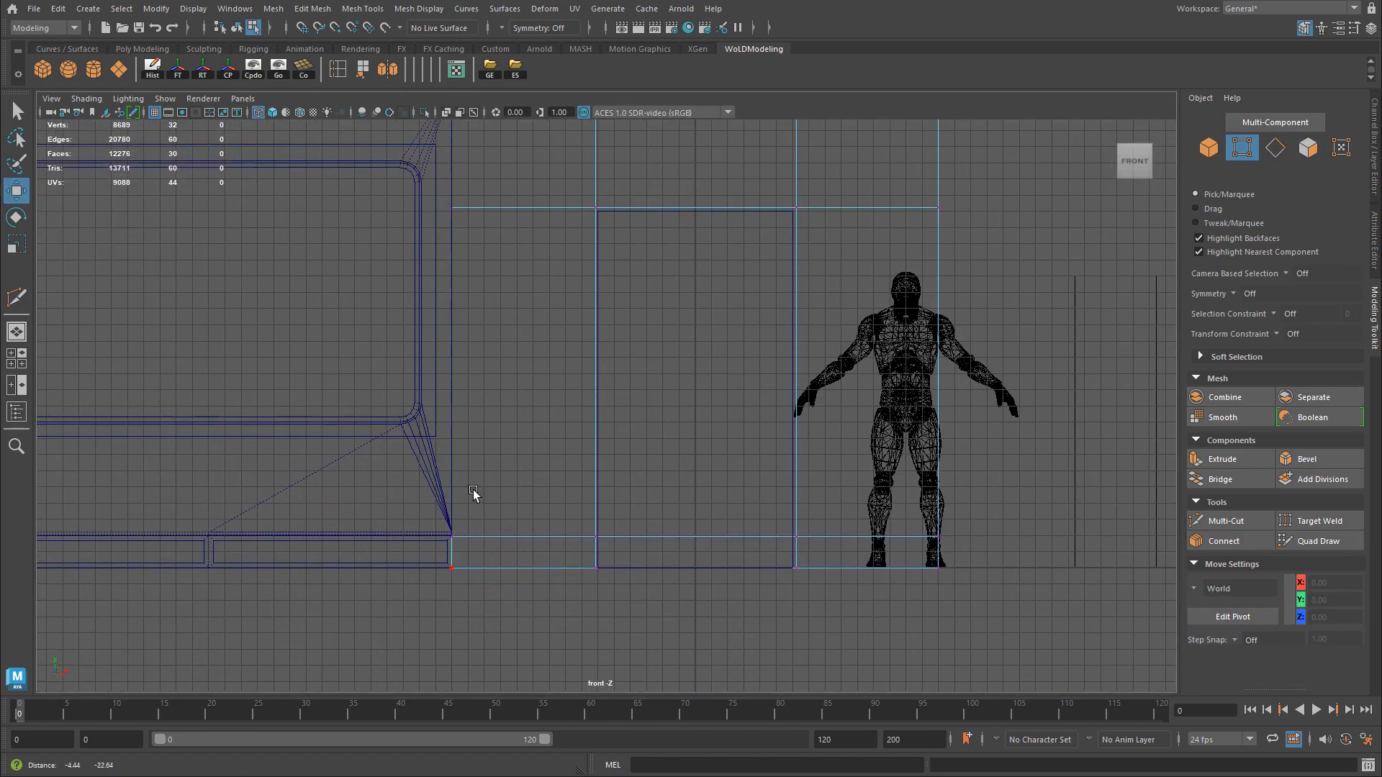
drag(179, 426, 1152, 510)
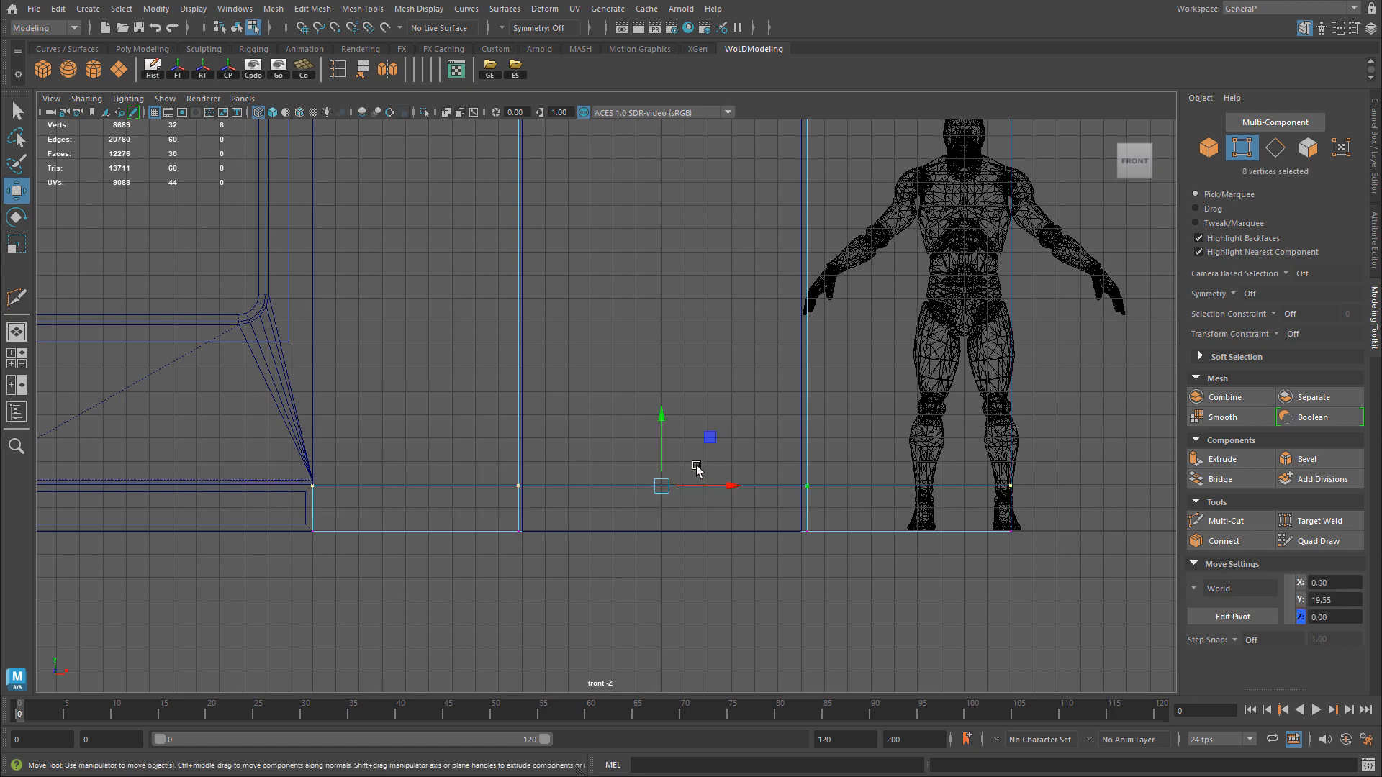
drag(662, 413, 658, 477)
alt+right_drag(277, 541, 633, 544)
alt+middle_drag(148, 582, 503, 488)
alt+right_drag(503, 487, 887, 483)
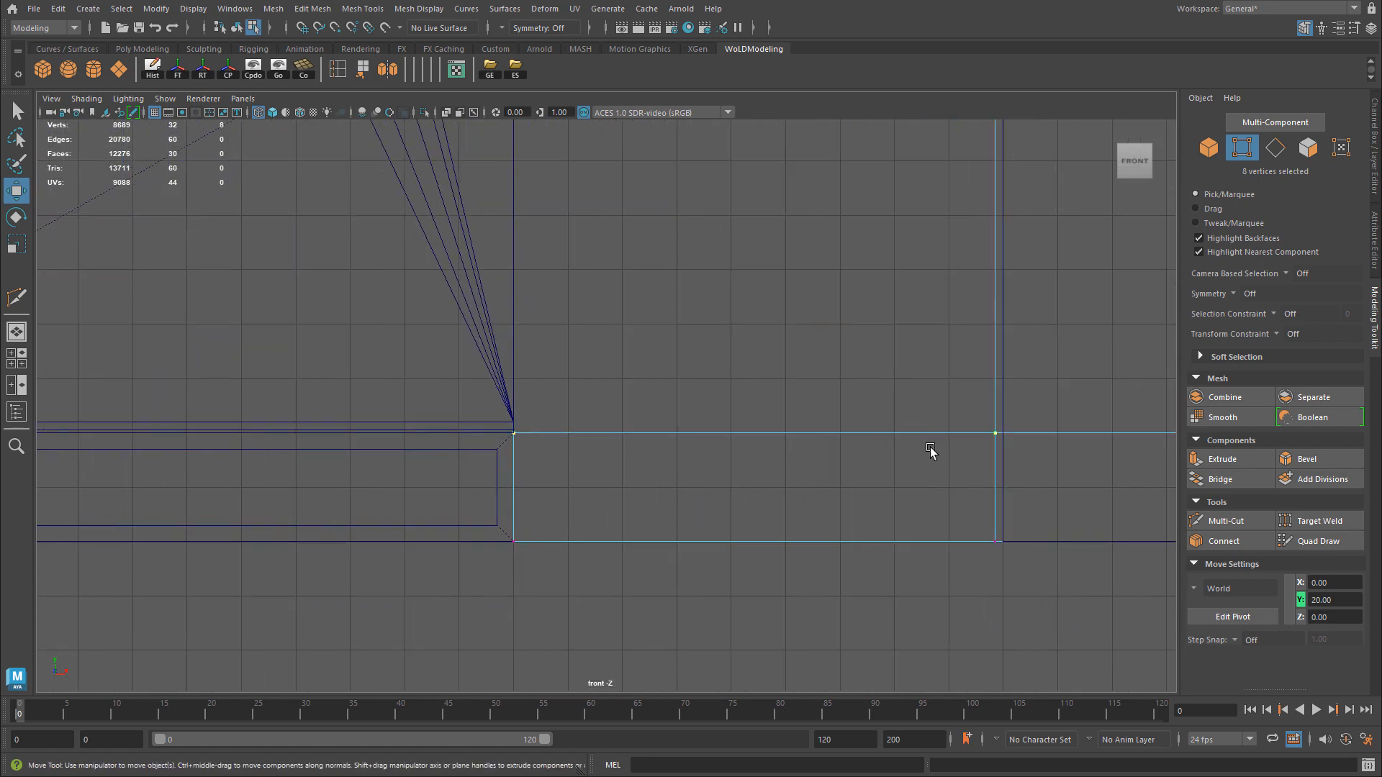
Grid-snap the vertices of the vertical edge loop on the door's window-wall side to X -60.
alt+right_drag(928, 447, 691, 425)
alt+middle_drag(919, 382, 728, 568)
alt+right_drag(728, 567, 86, 475)
alt+middle_drag(827, 361, 827, 495)
alt+right_drag(827, 495, 619, 430)
drag(612, 189, 684, 662)
alt+right_drag(383, 549, 776, 433)
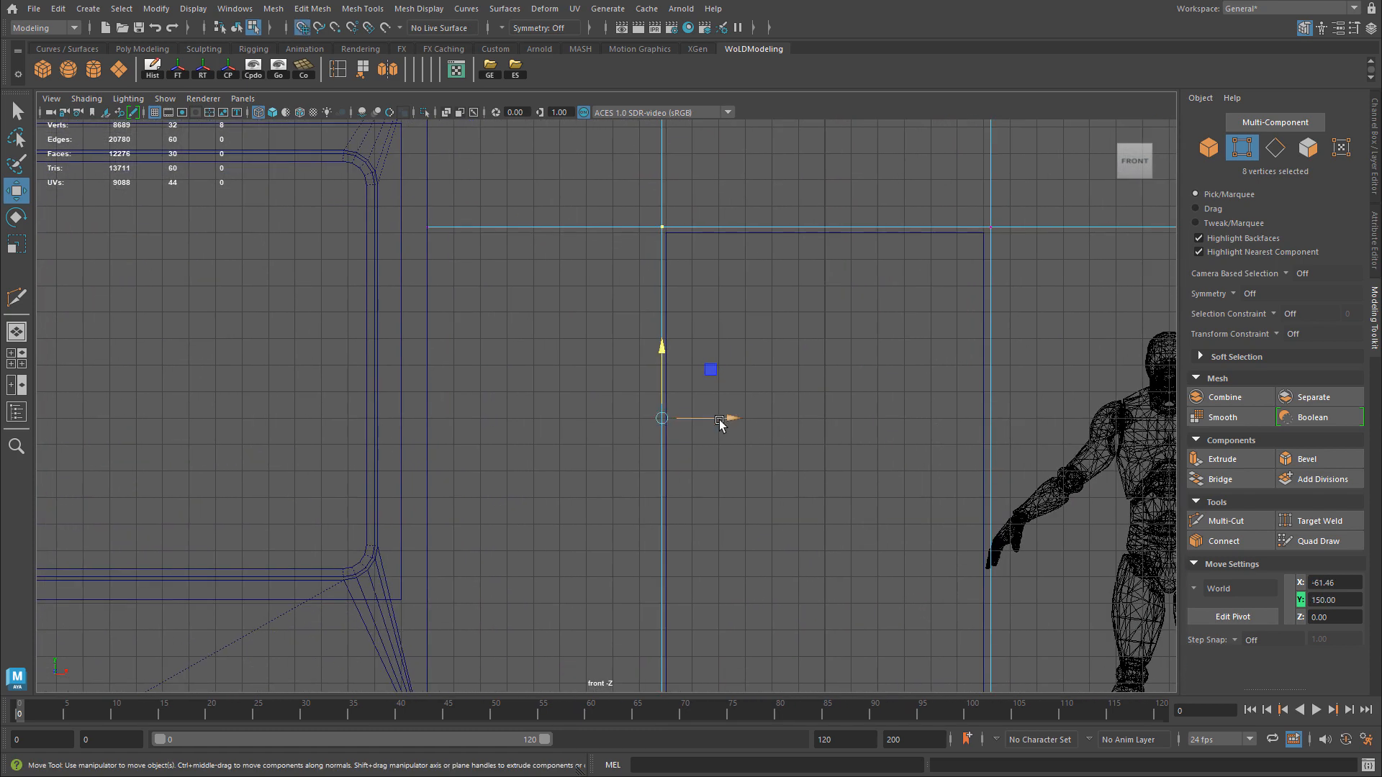
drag(719, 420, 649, 432)
Grid-snap the other vertical door edge loop to X 60 and the horizontal loop above the door to Y 220.
alt+right_drag(719, 437, 833, 478)
alt+middle_drag(832, 478, 777, 154)
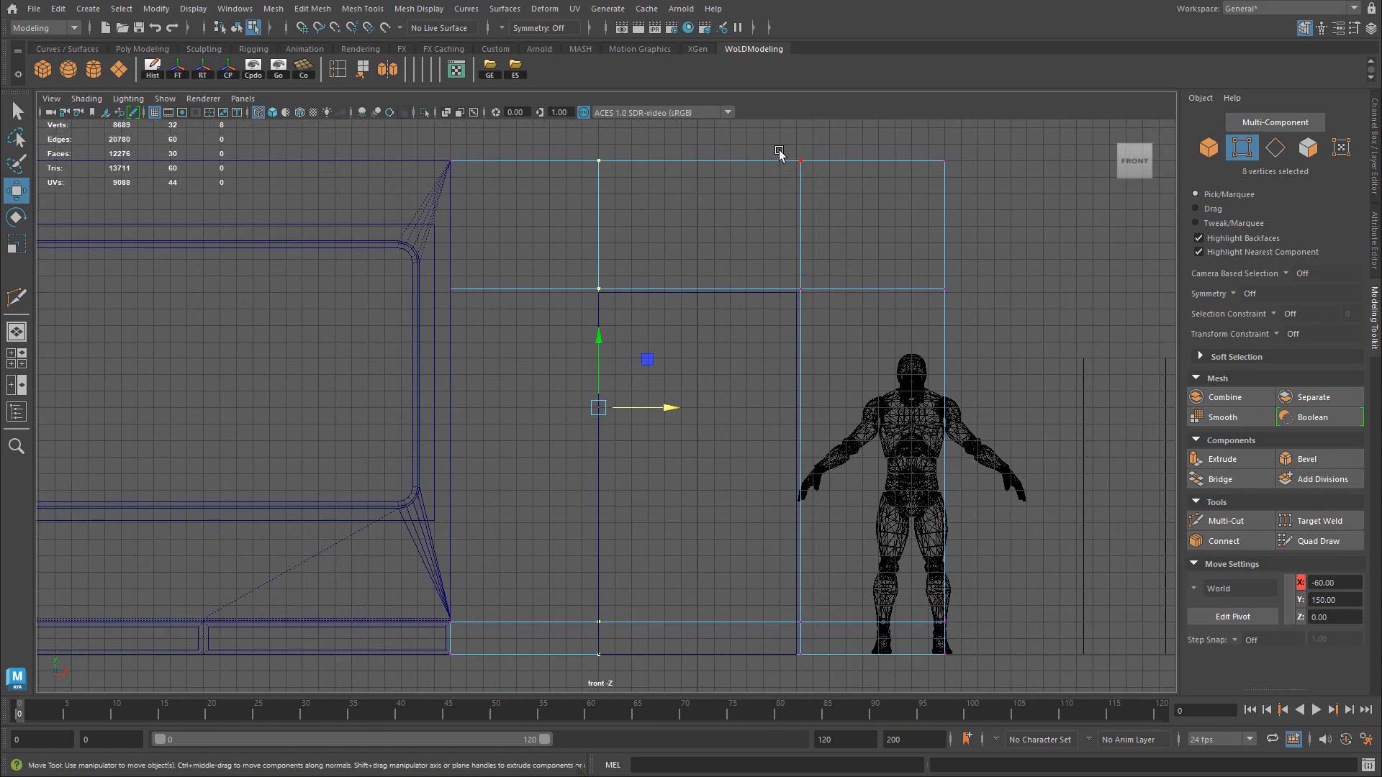
drag(775, 149, 864, 703)
drag(876, 400, 799, 425)
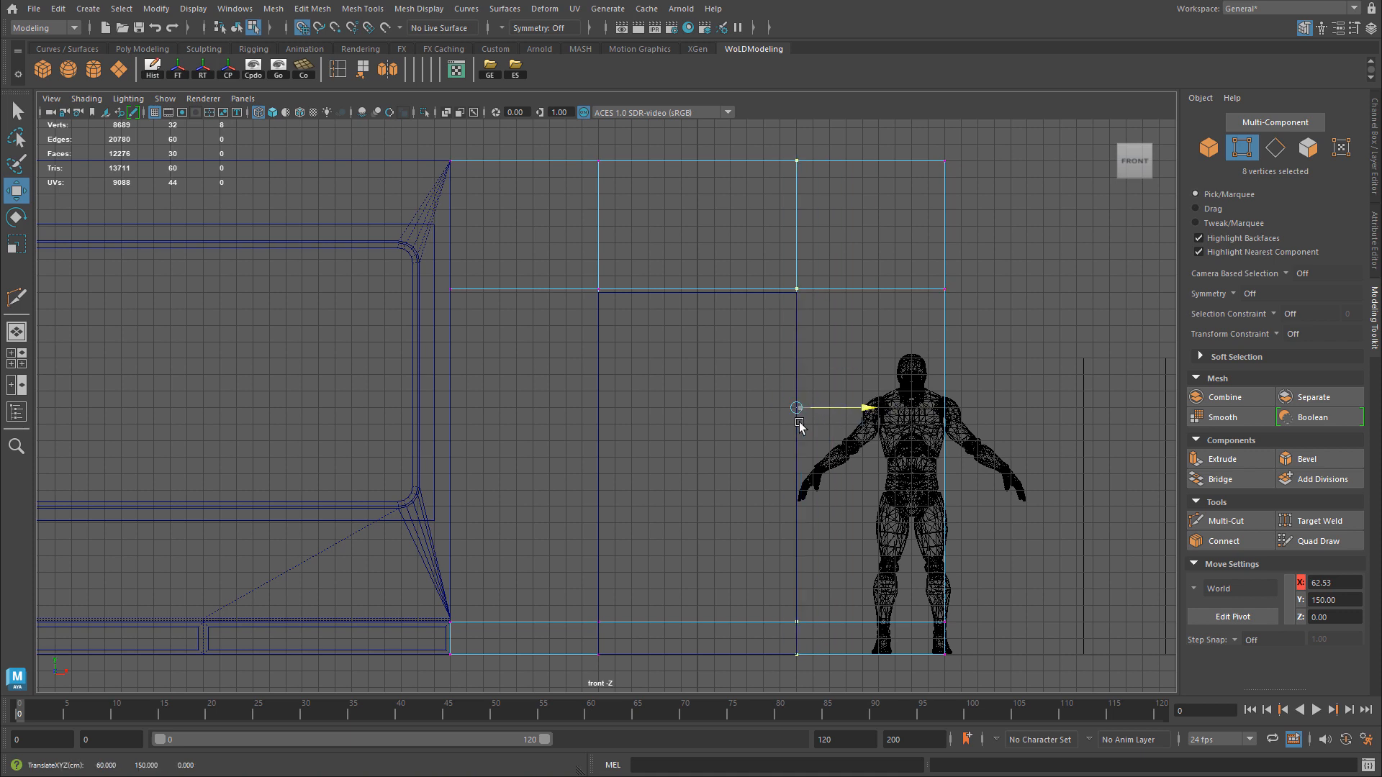
drag(396, 253, 996, 347)
key(x)
drag(698, 219, 698, 285)
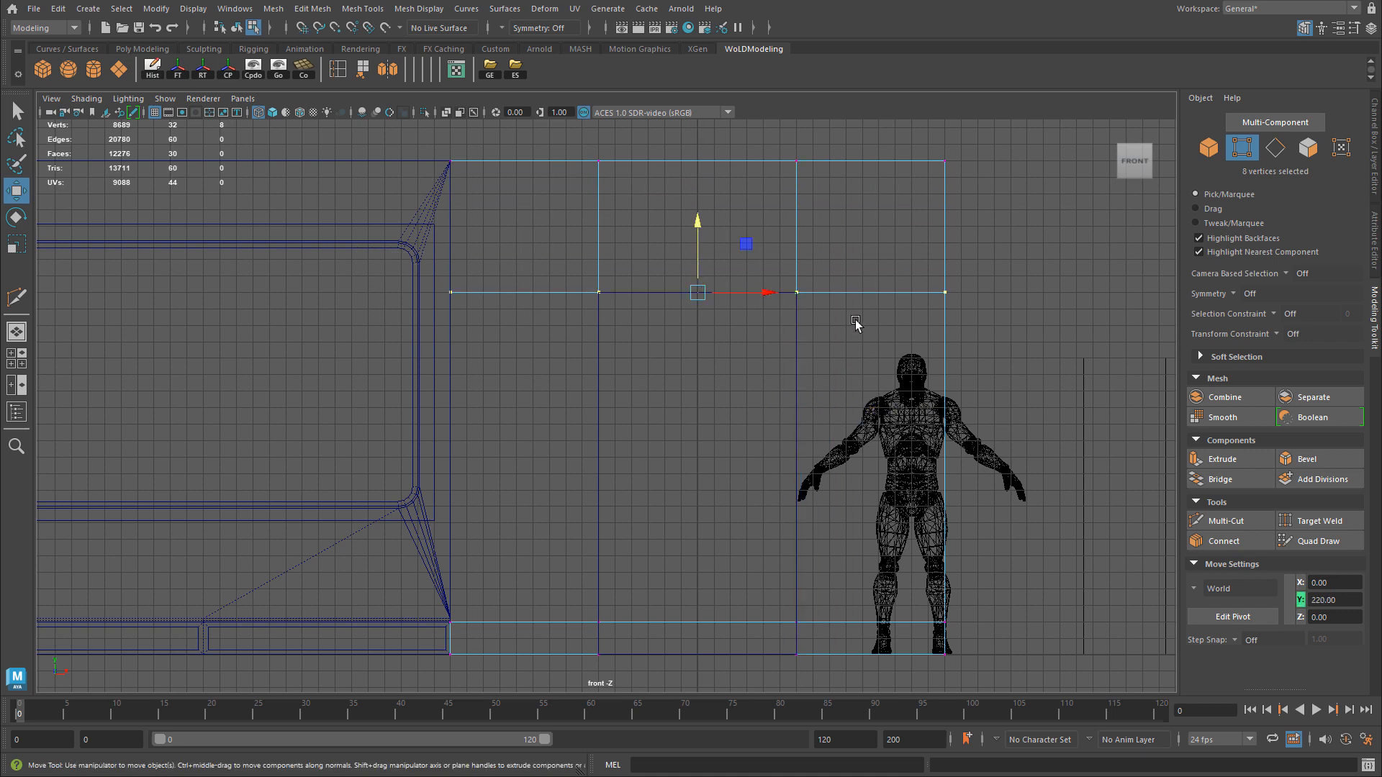
Review the grid's length and width and its line spacing in the grid options.
click(201, 10)
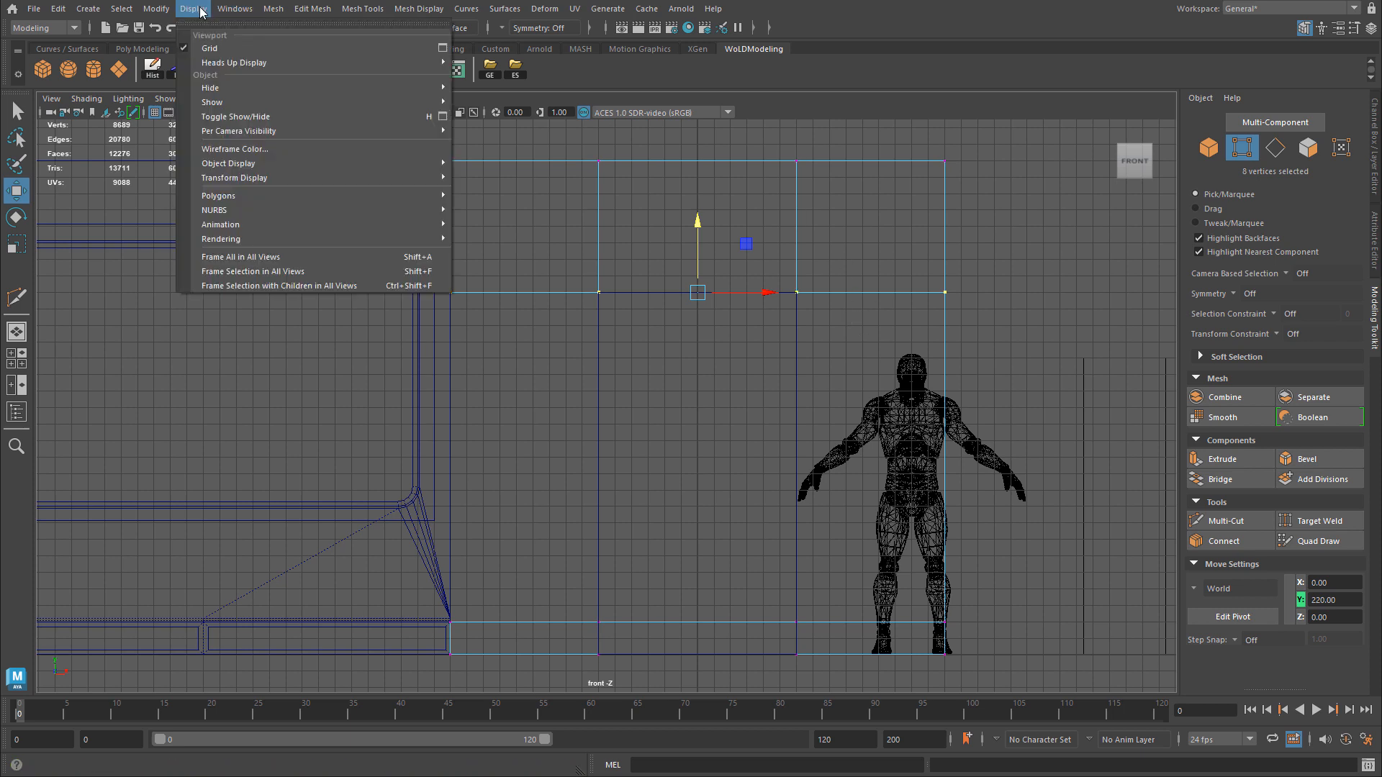
click(442, 49)
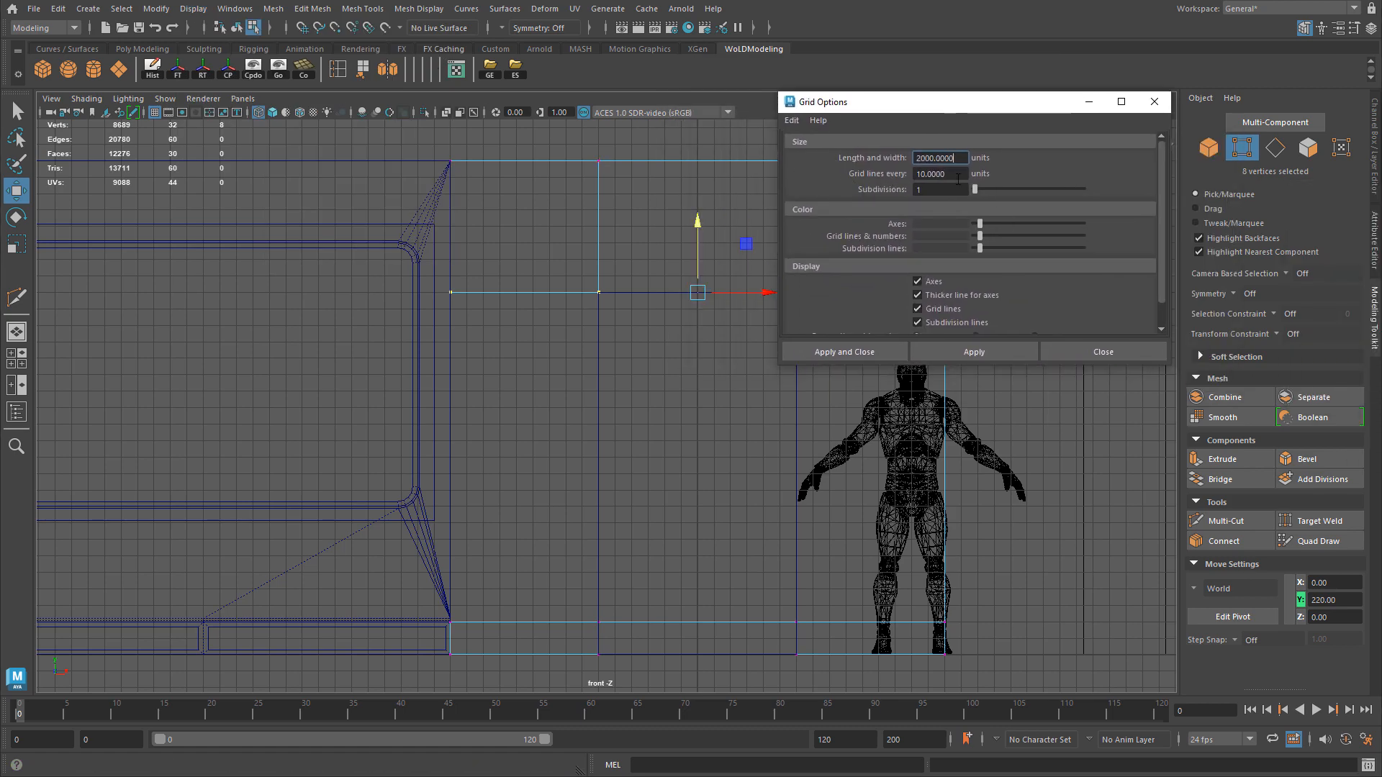
click(958, 175)
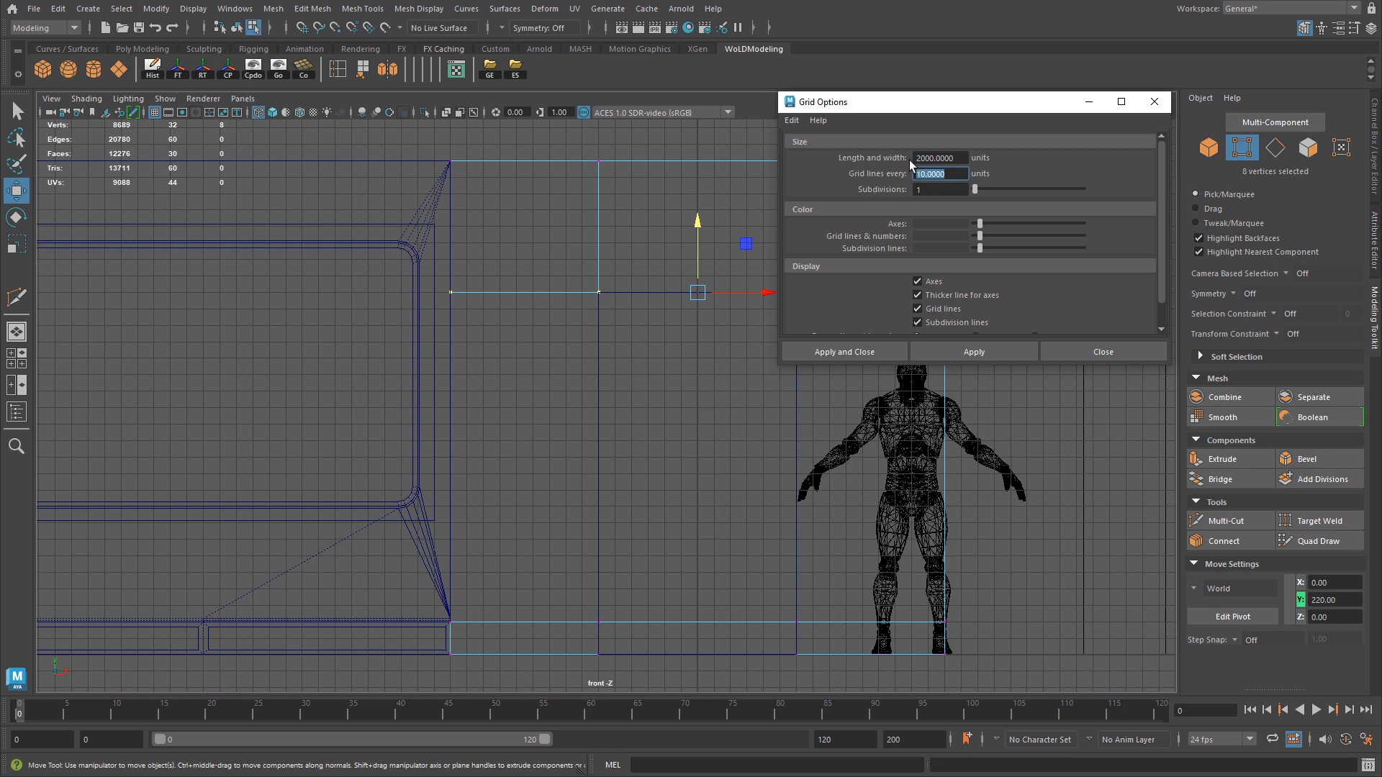
click(964, 158)
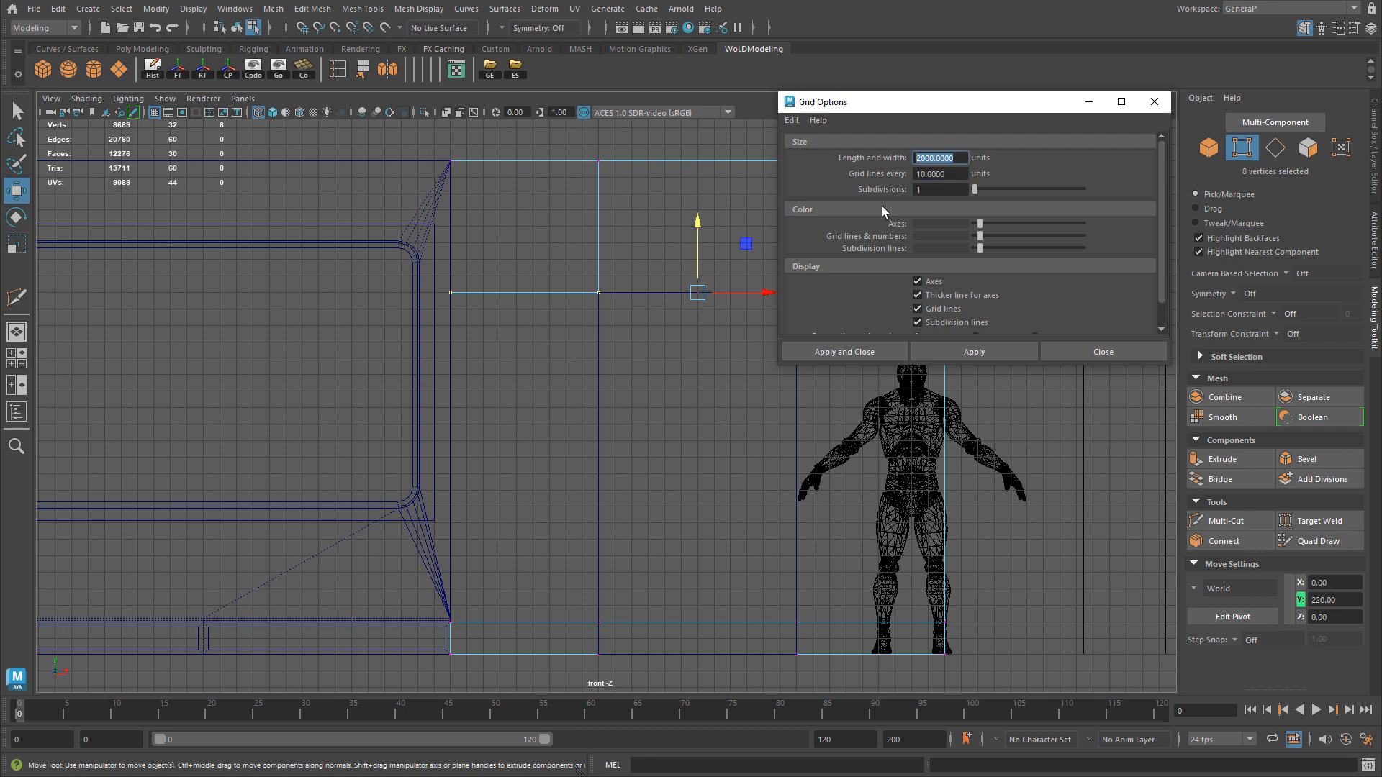
key(space)
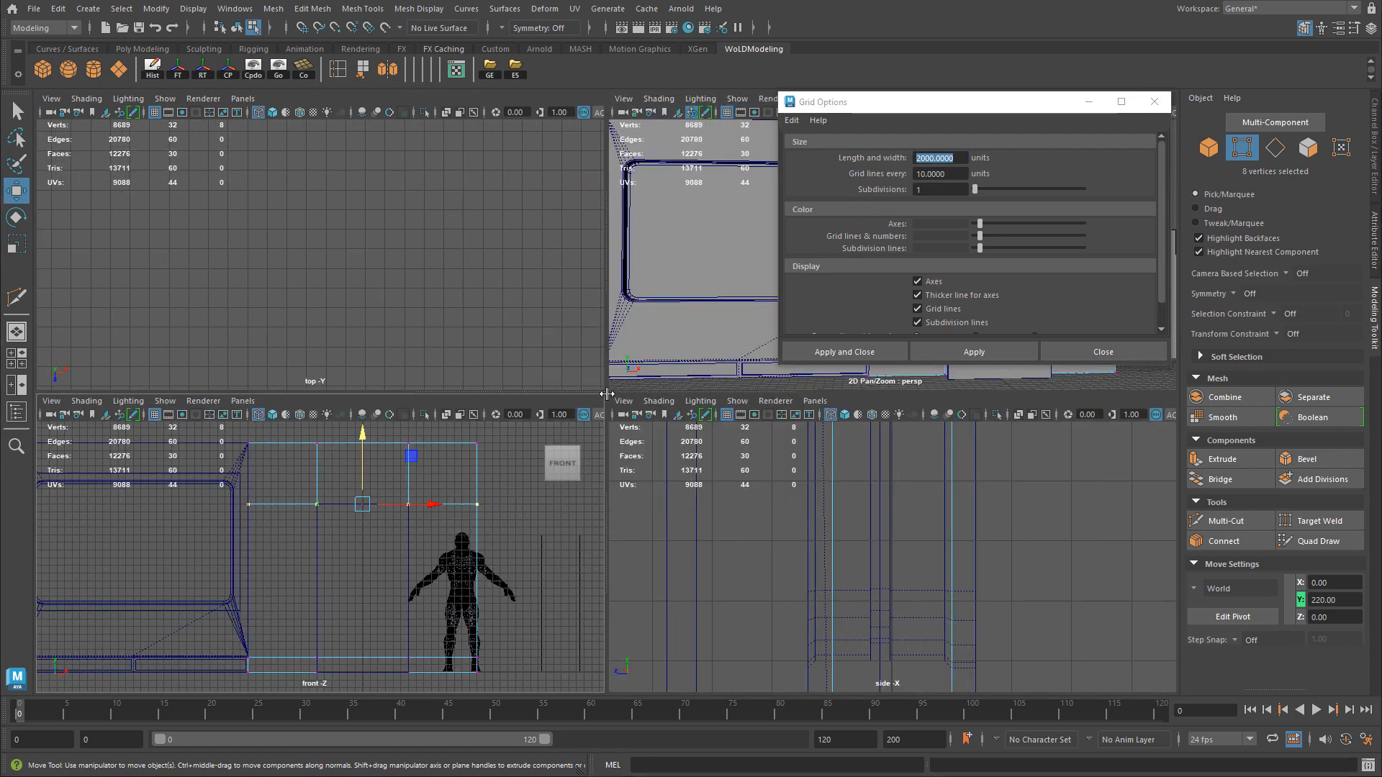
key(space)
alt+right_drag(626, 346, 417, 360)
alt+drag(417, 360, 518, 353)
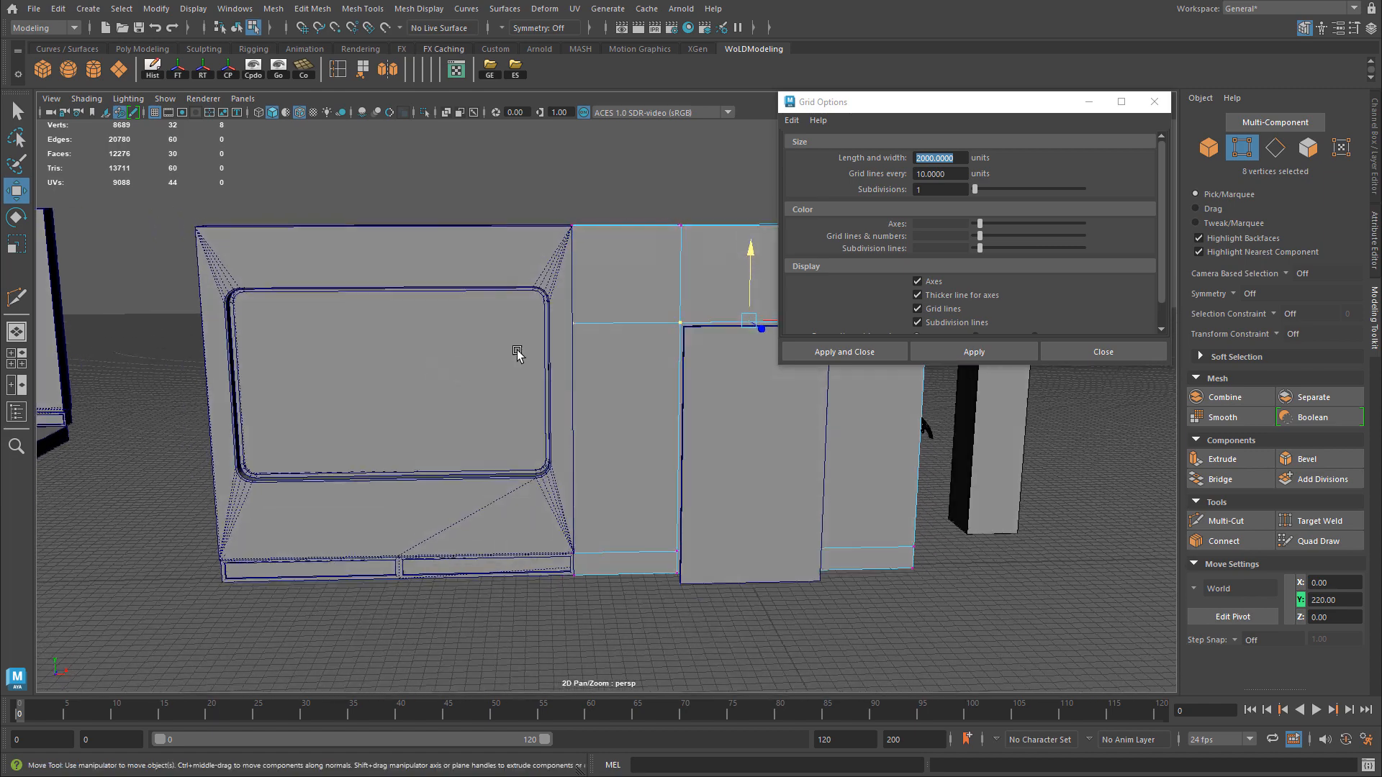
click(1154, 102)
Move the door block sideways along X to about 409, clear of the door wall.
alt+right_drag(703, 231, 743, 272)
alt+drag(744, 271, 647, 258)
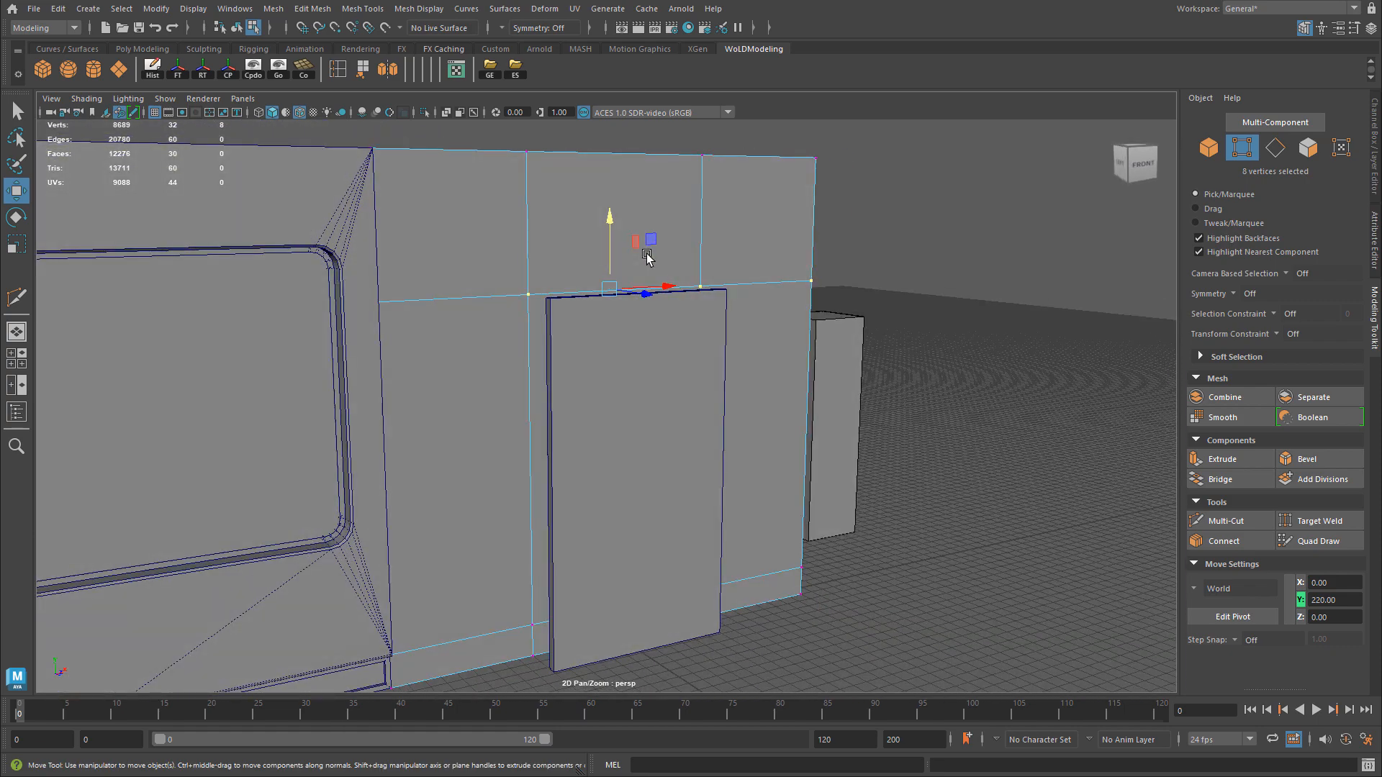
scroll(633, 248, up, 1)
right_drag(549, 209, 556, 288)
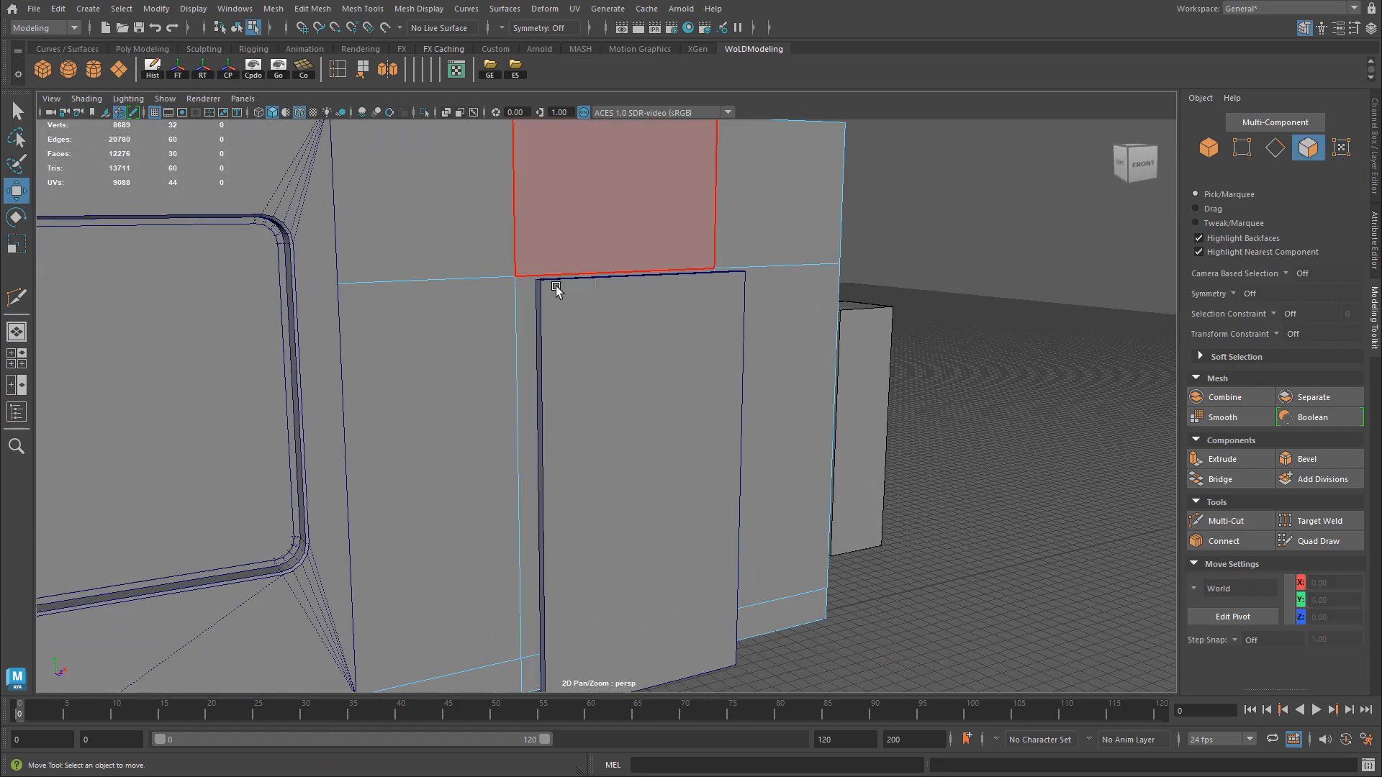
alt+drag(556, 288, 655, 367)
click(673, 393)
right_drag(687, 401, 739, 374)
scroll(679, 425, down, 3)
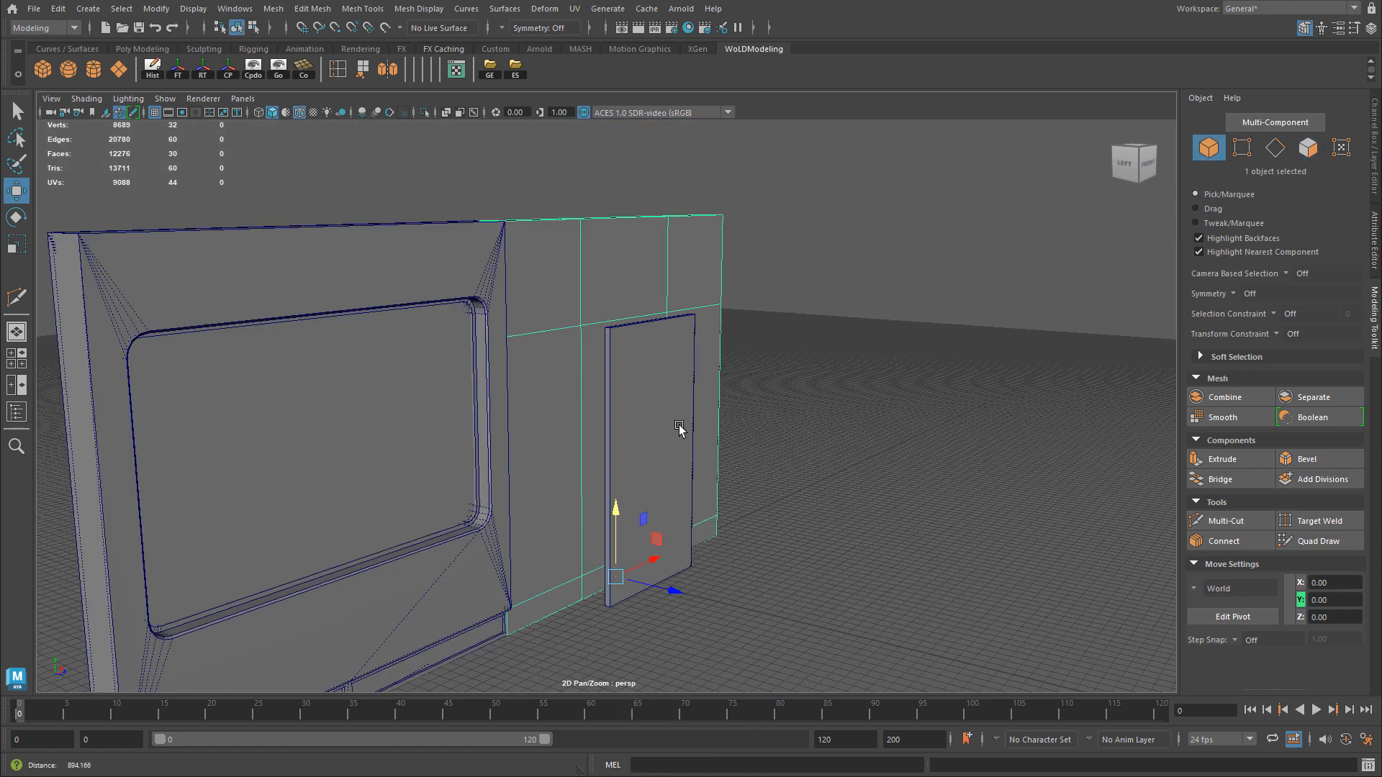
click(679, 427)
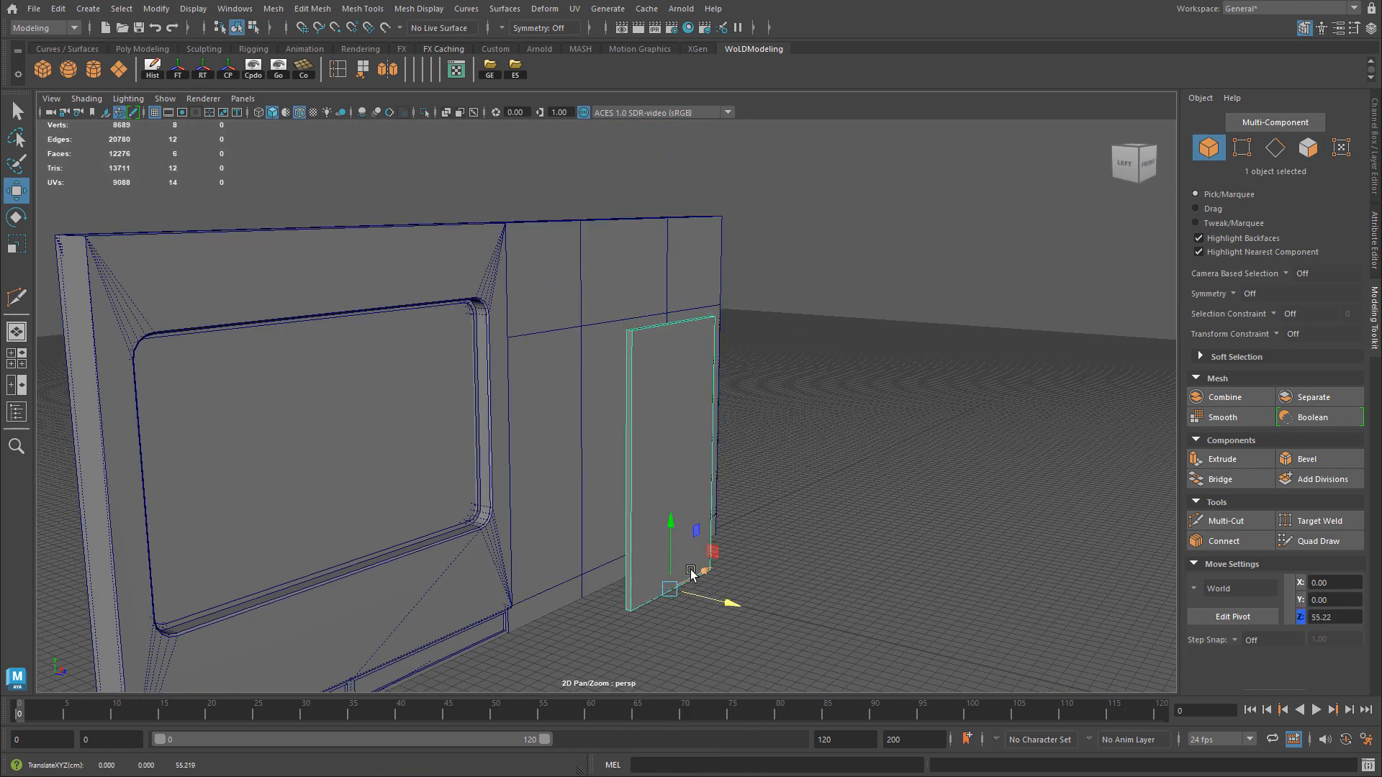
drag(701, 594, 864, 458)
alt+right_drag(648, 489, 746, 475)
alt+drag(824, 464, 801, 452)
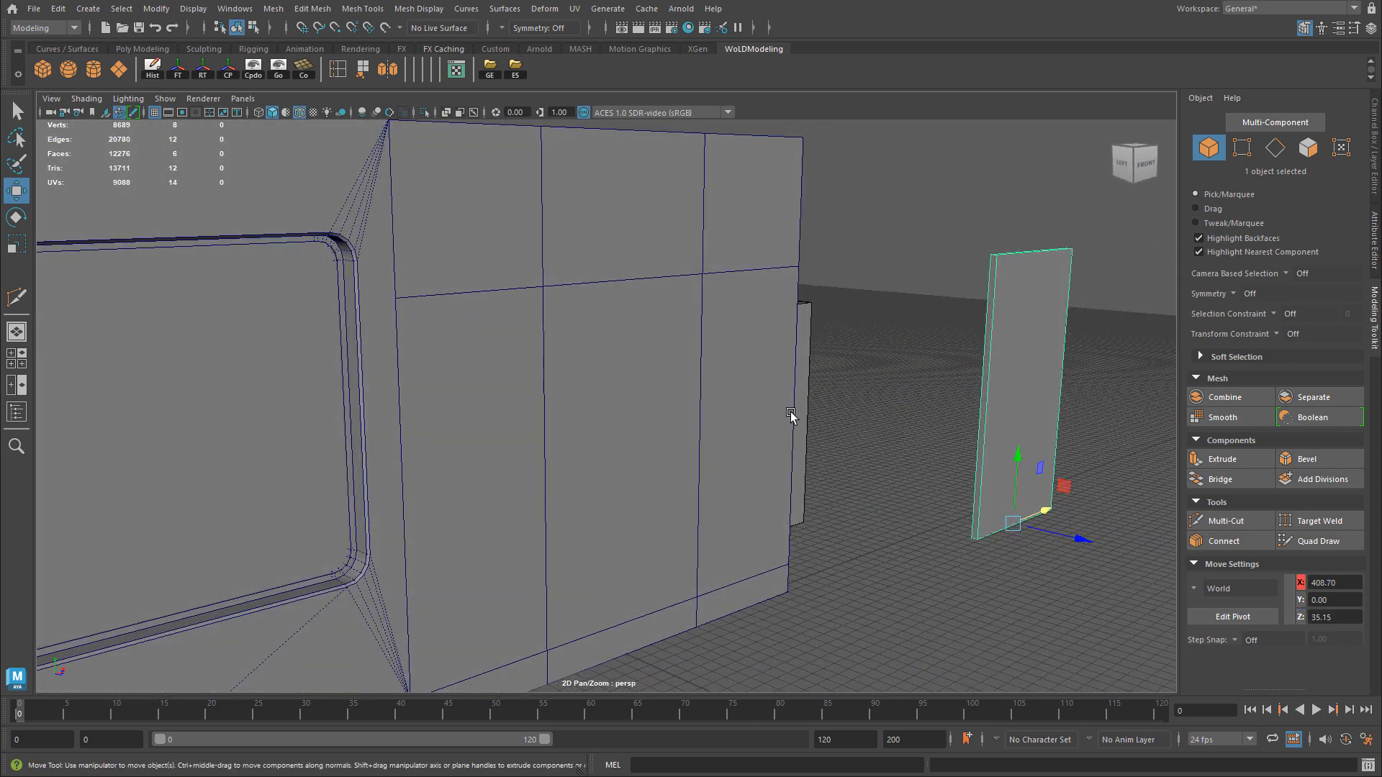
Delete the front, back and bottom faces within the door outline of the door wall to cut the doorway through.
click(604, 360)
click(1016, 313)
alt+drag(818, 448, 682, 417)
right_click(555, 358)
drag(560, 294, 629, 403)
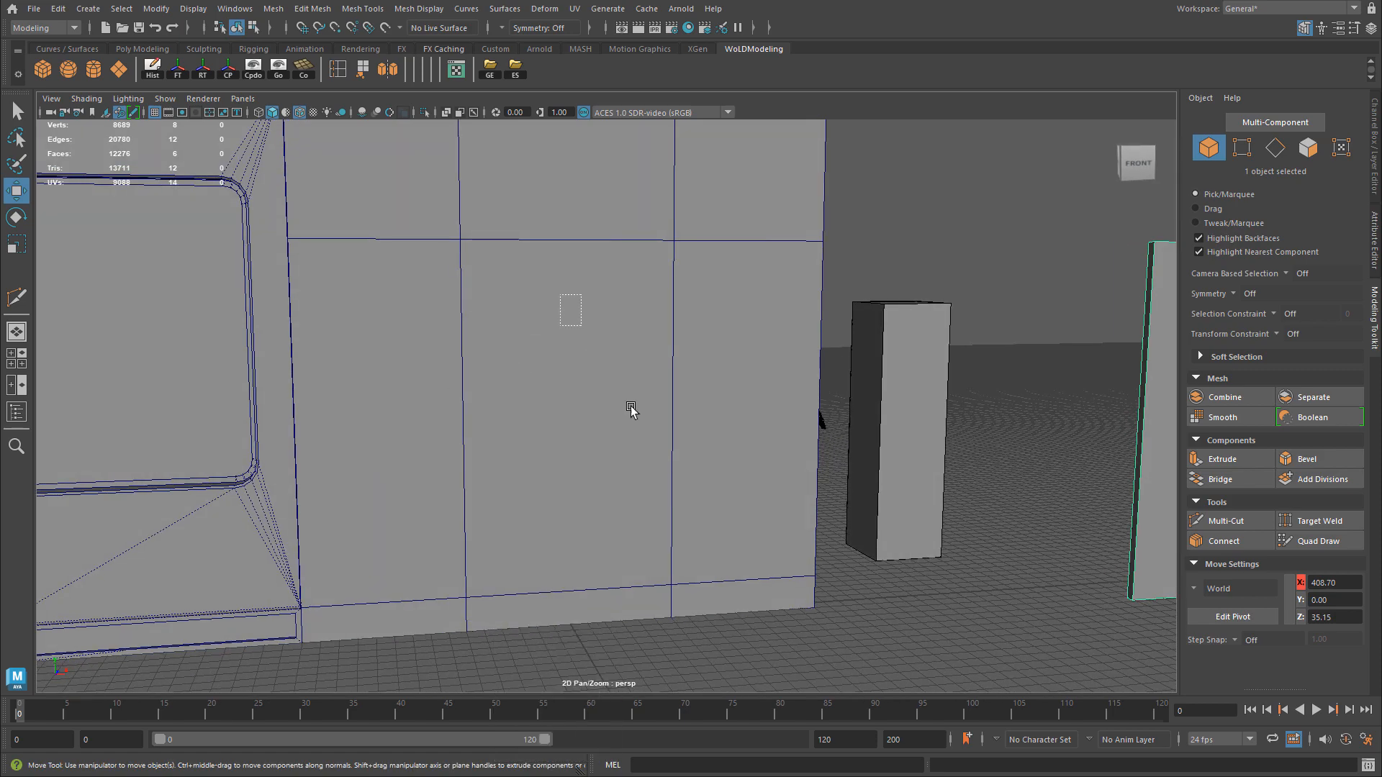
right_drag(583, 318, 586, 358)
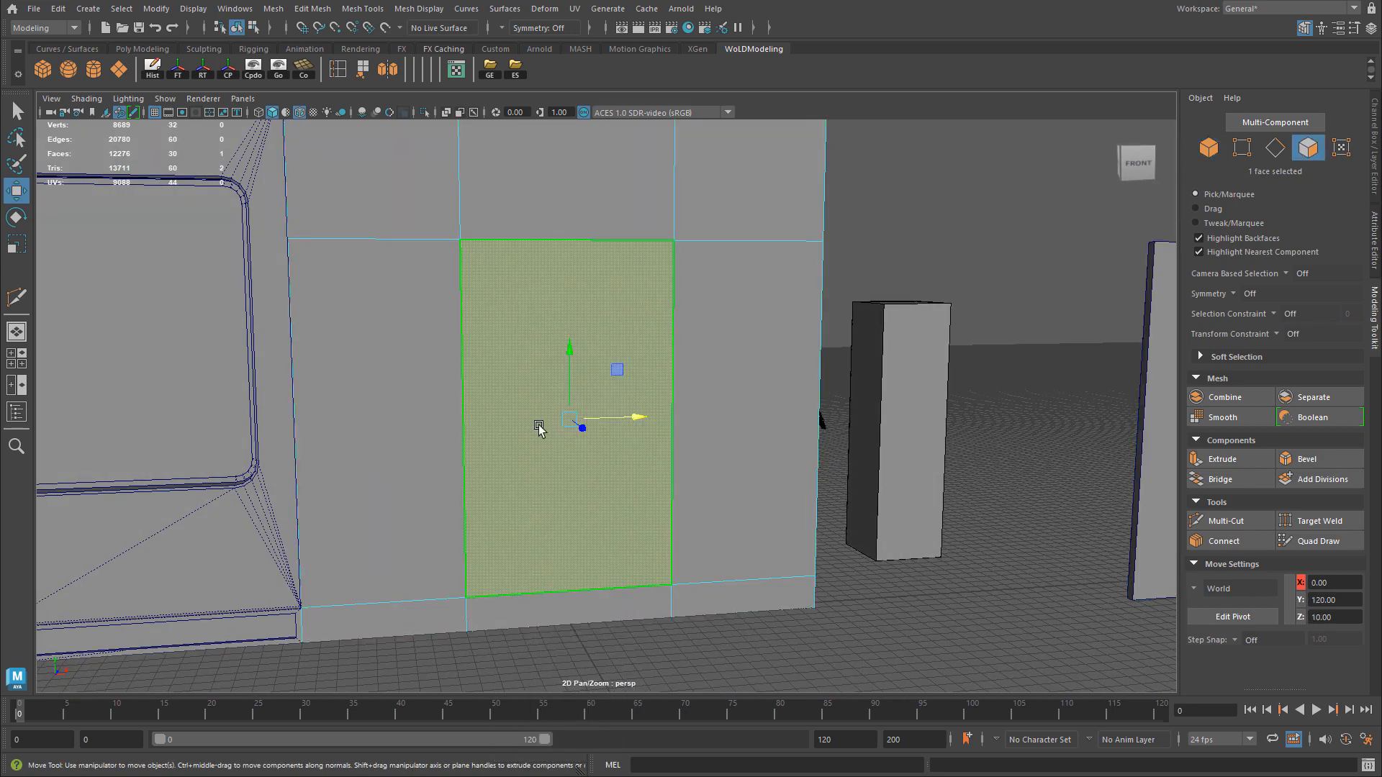
click(568, 435)
key(Delete)
mouse_move(641, 454)
alt+mouse_down()
mouse_move(617, 448)
mouse_move(657, 454)
mouse_move(631, 447)
alt+mouse_up()
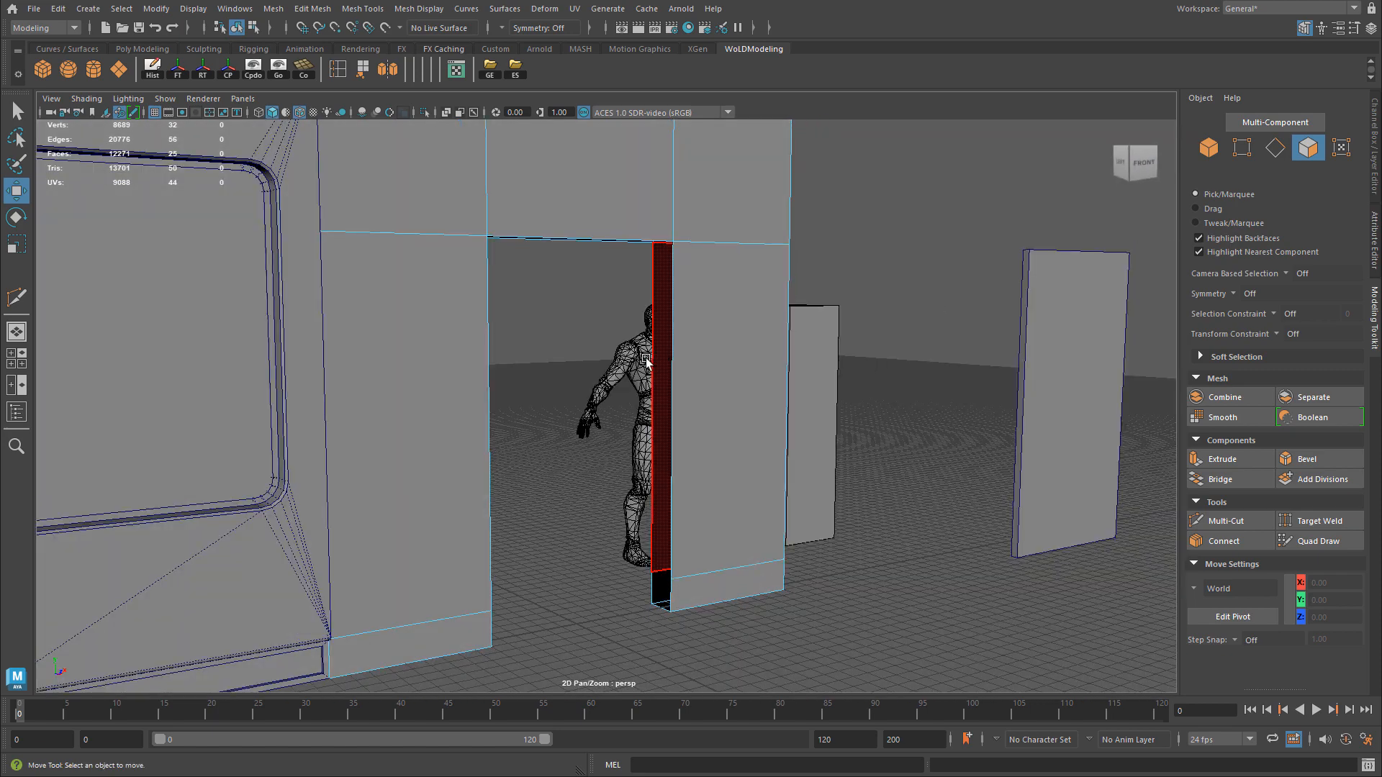
alt+drag(590, 399, 601, 400)
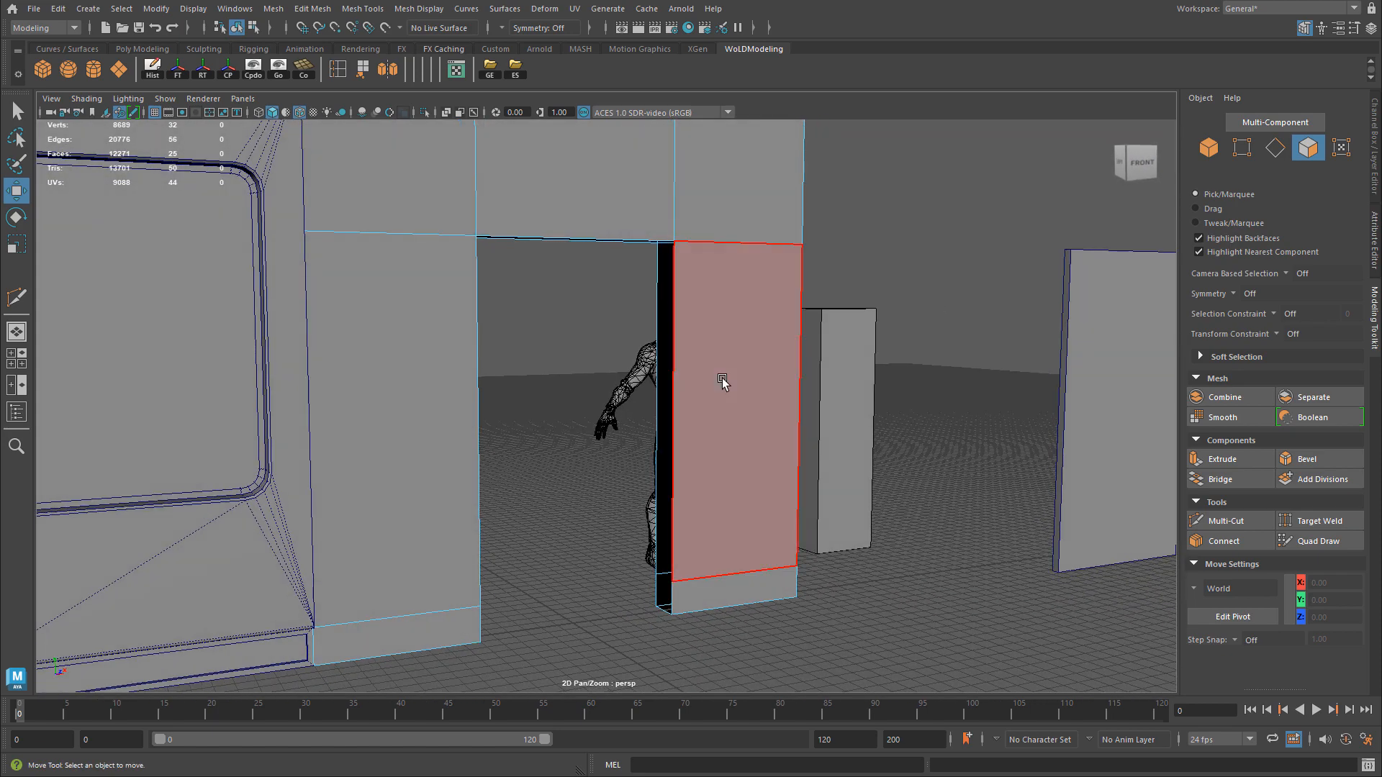
Extrude the ten front and back faces of the door wall above the base strip with a thickness of 3.
click(432, 179)
shift+click(580, 185)
shift+click(718, 192)
shift+click(712, 315)
shift+click(454, 354)
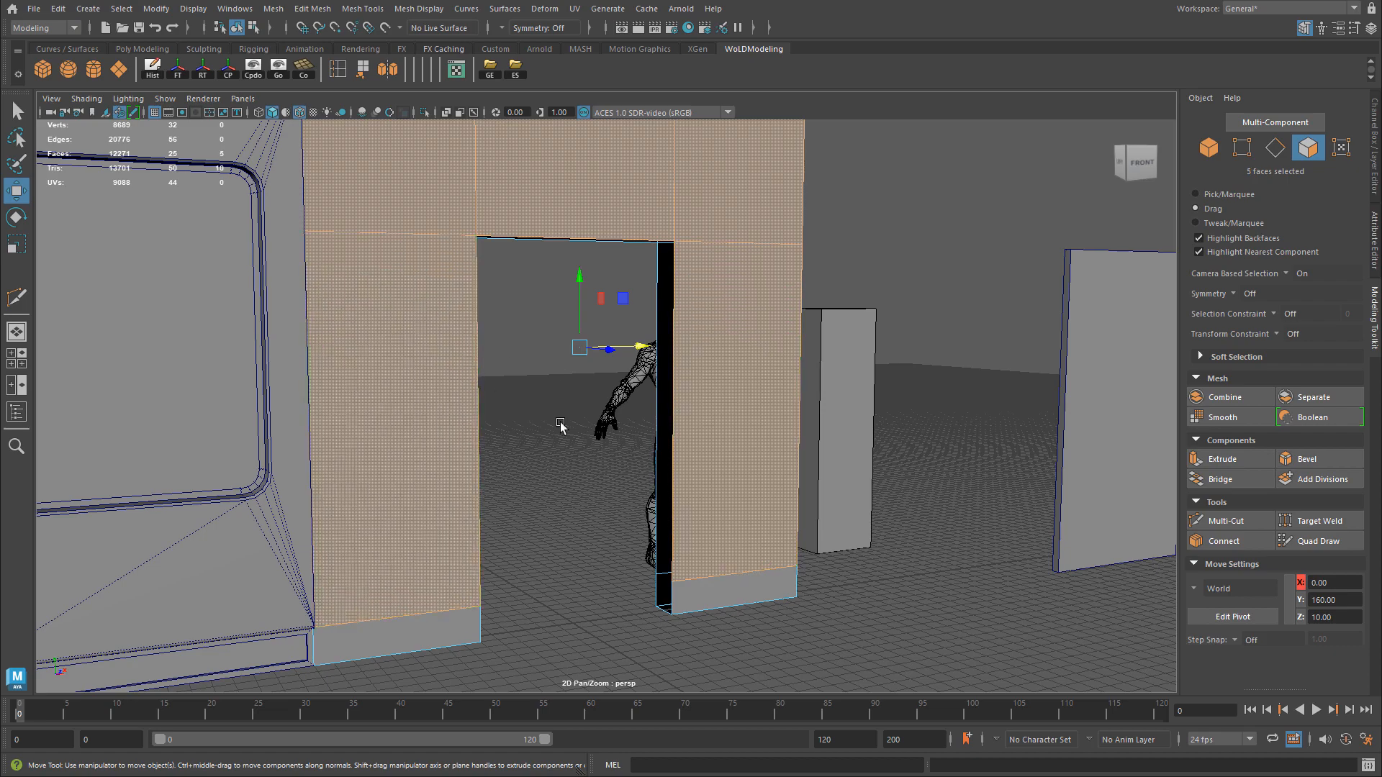
alt+drag(561, 430, 732, 433)
shift+click(796, 264)
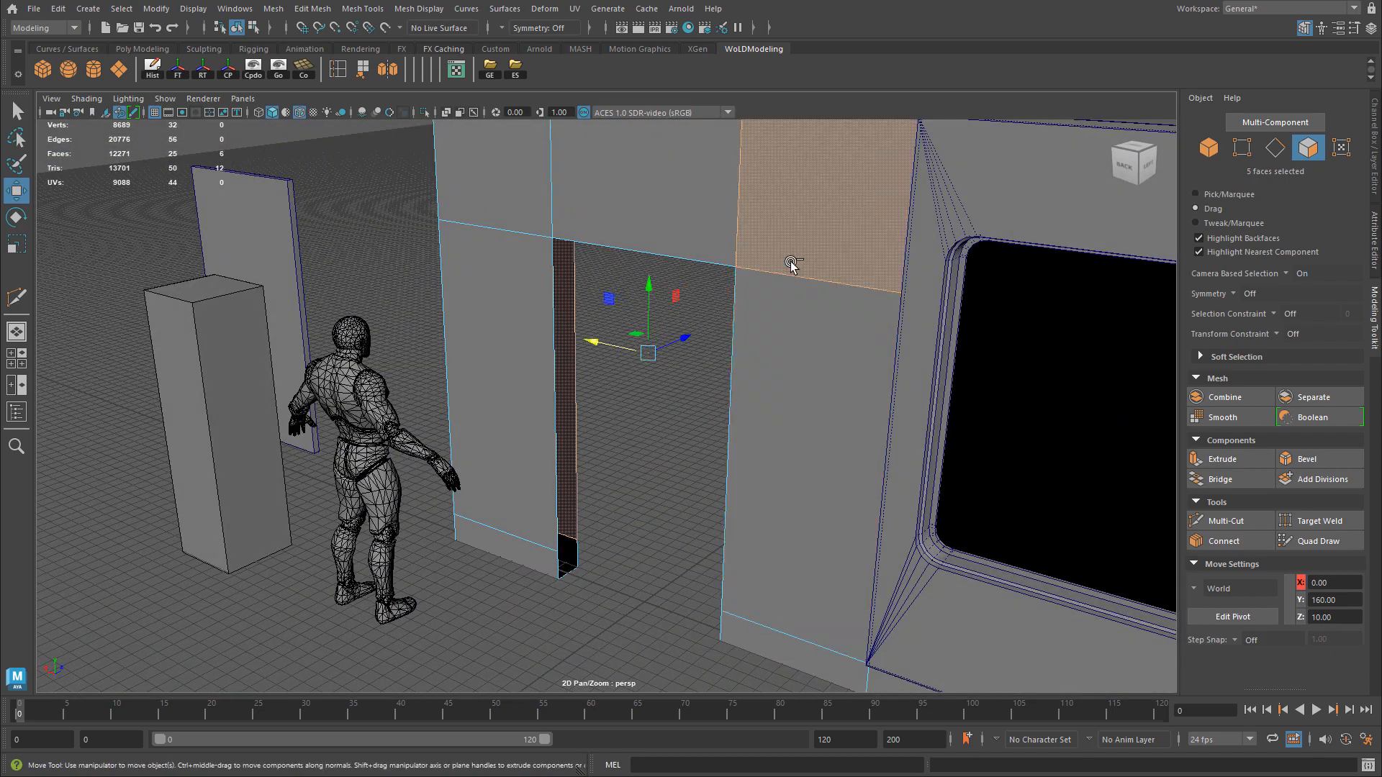
shift+click(669, 196)
shift+click(516, 167)
shift+click(512, 293)
shift+click(817, 355)
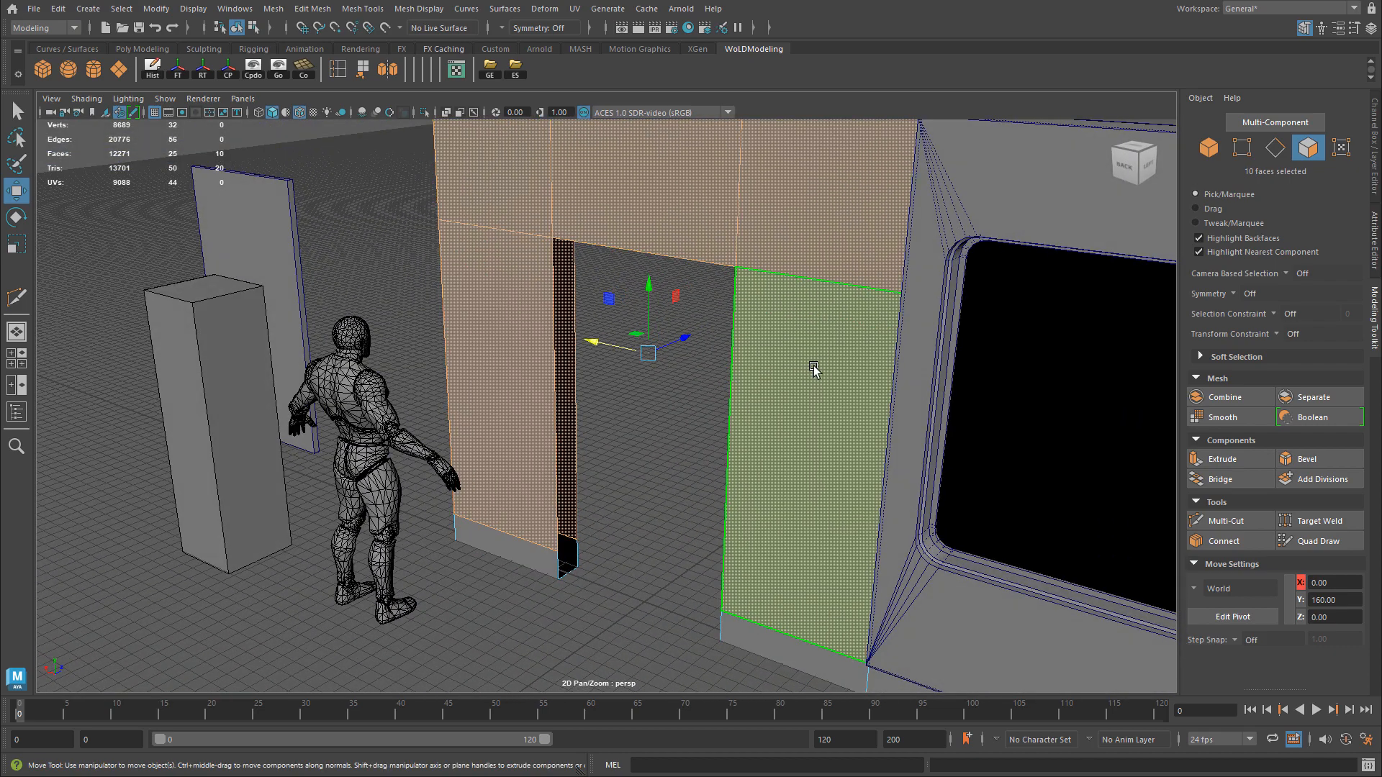
alt+middle_drag(818, 355, 669, 290)
alt+drag(669, 290, 558, 375)
alt+drag(986, 489, 913, 481)
alt+right_drag(914, 481, 598, 537)
alt+middle_drag(806, 360, 756, 470)
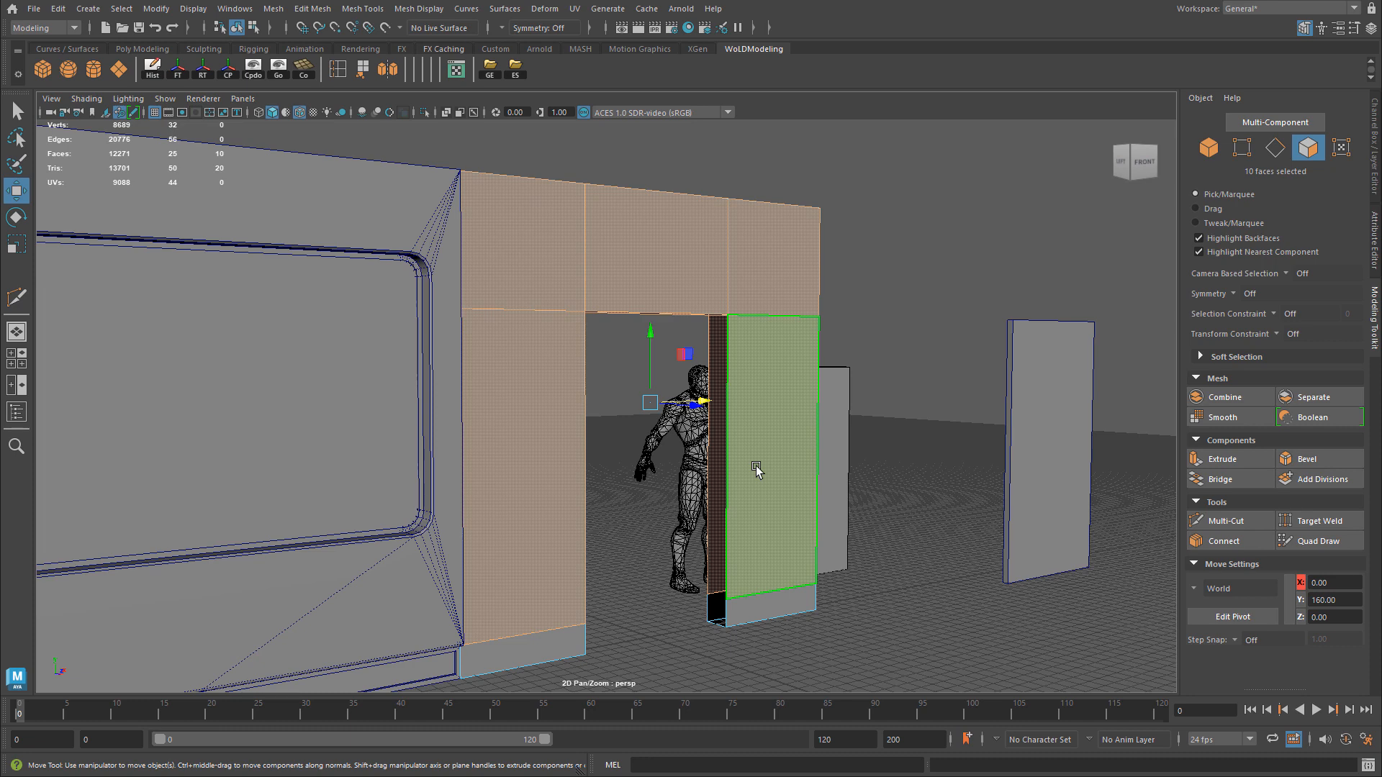
key(ctrl+e)
alt+right_drag(1010, 216, 1038, 273)
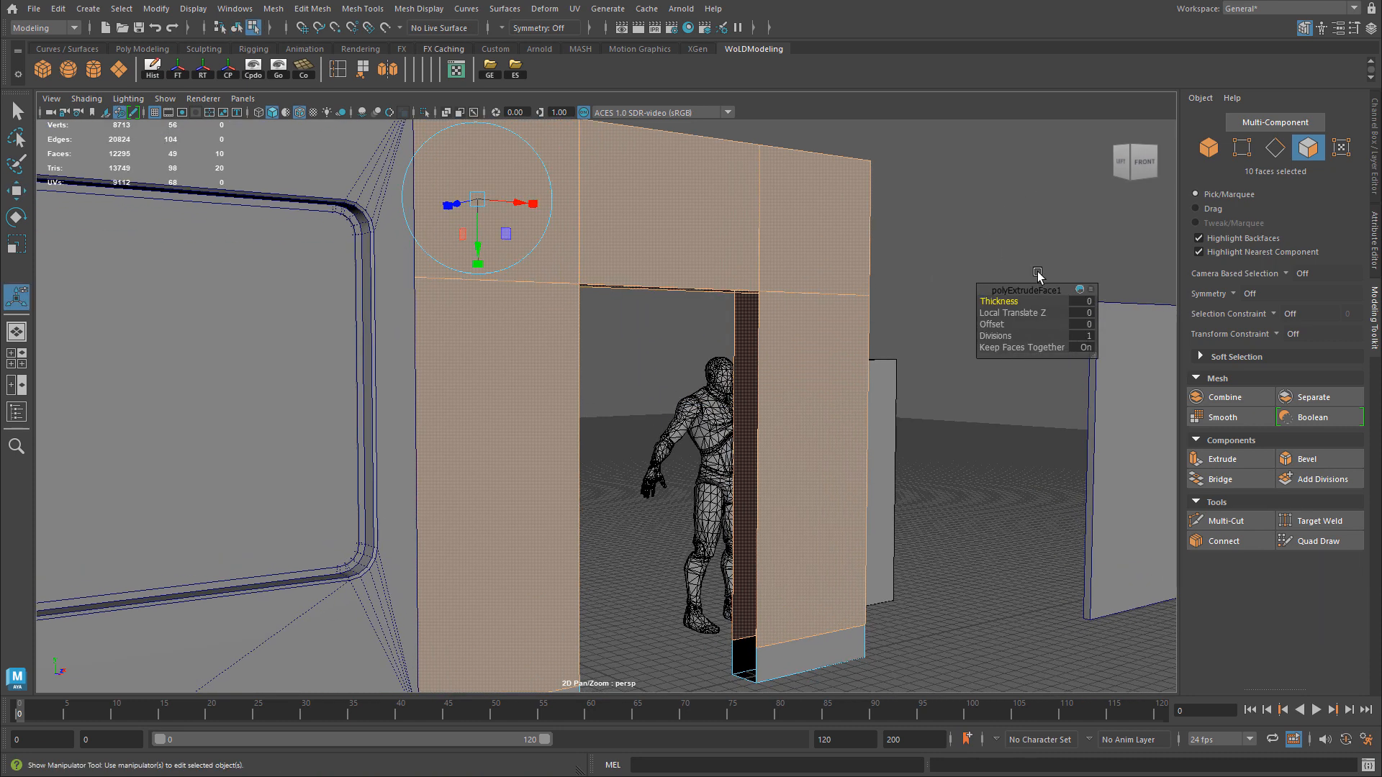
click(1080, 301)
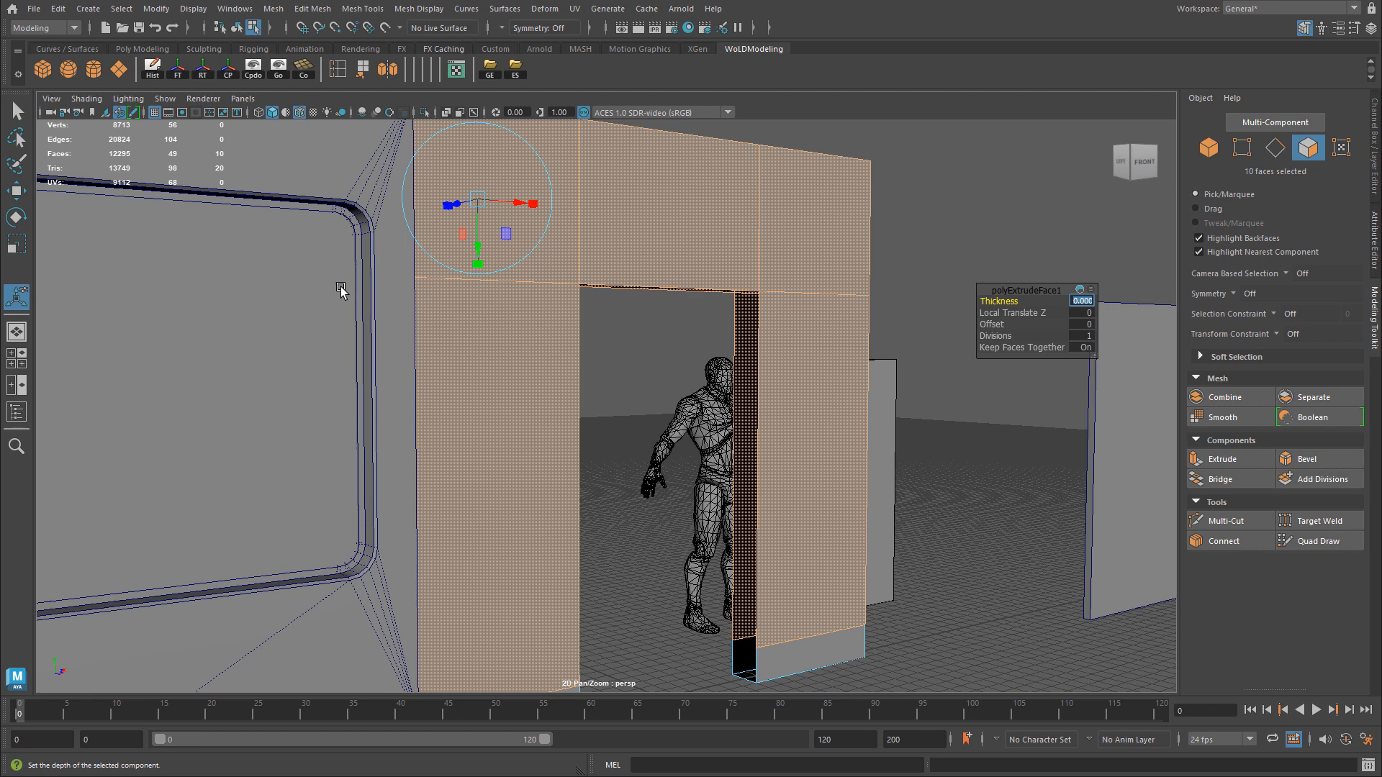
text(3)
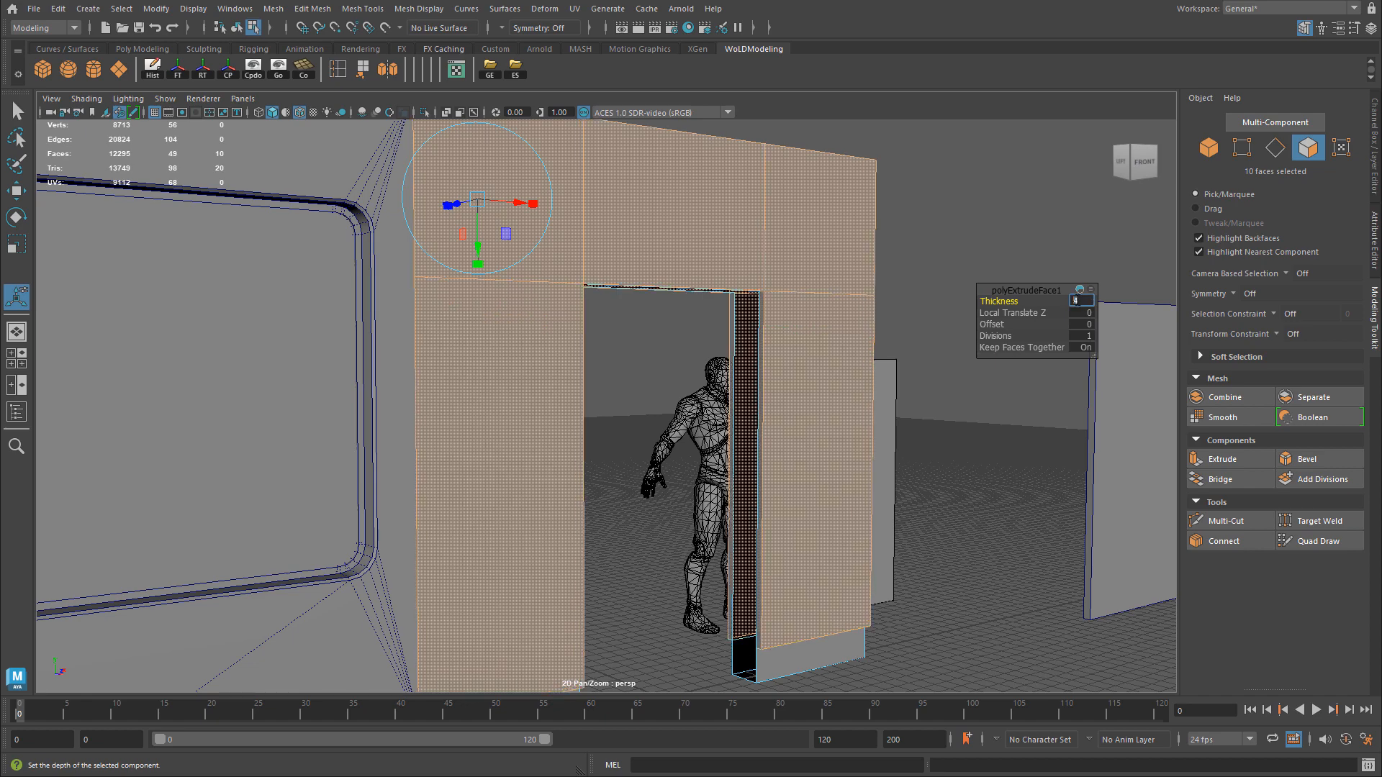
Bevel the four lower outer edges of the extruded wall panels with 2 segments.
alt+drag(647, 330, 795, 248)
right_drag(796, 248, 738, 247)
mouse_move(852, 370)
alt+mouse_down()
mouse_move(860, 345)
mouse_move(848, 364)
alt+mouse_up()
click(662, 317)
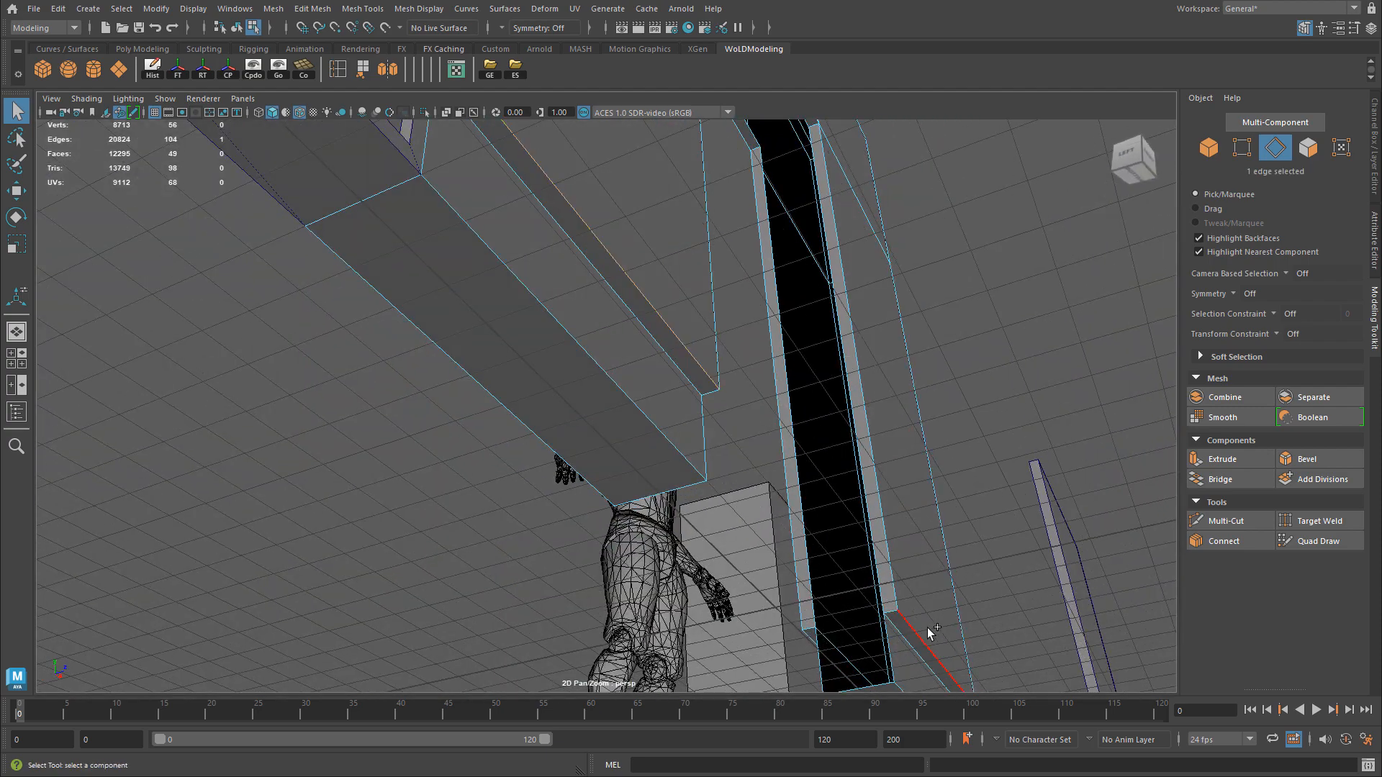
shift+click(929, 625)
alt+drag(929, 625, 876, 515)
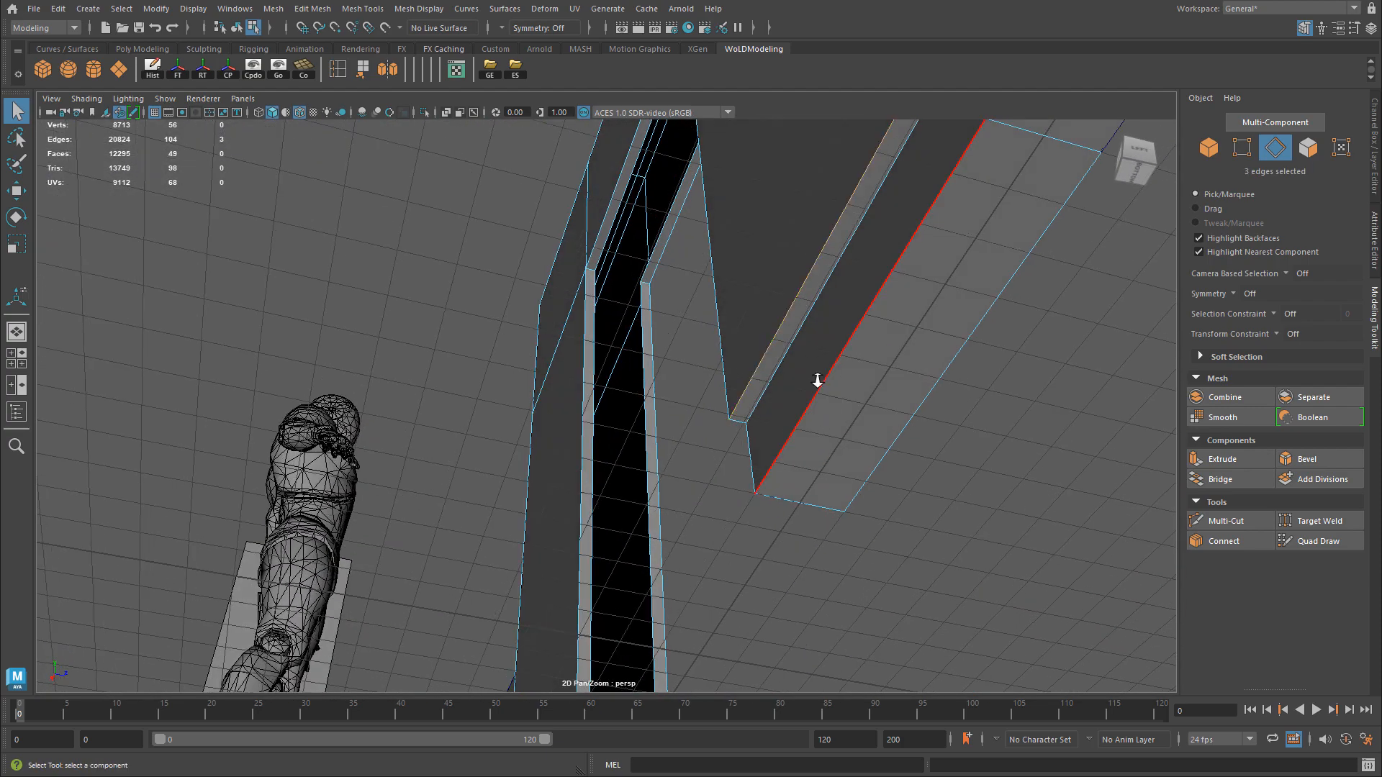
shift+click(818, 376)
alt+drag(817, 376, 688, 598)
shift+click(619, 641)
alt+drag(619, 641, 722, 598)
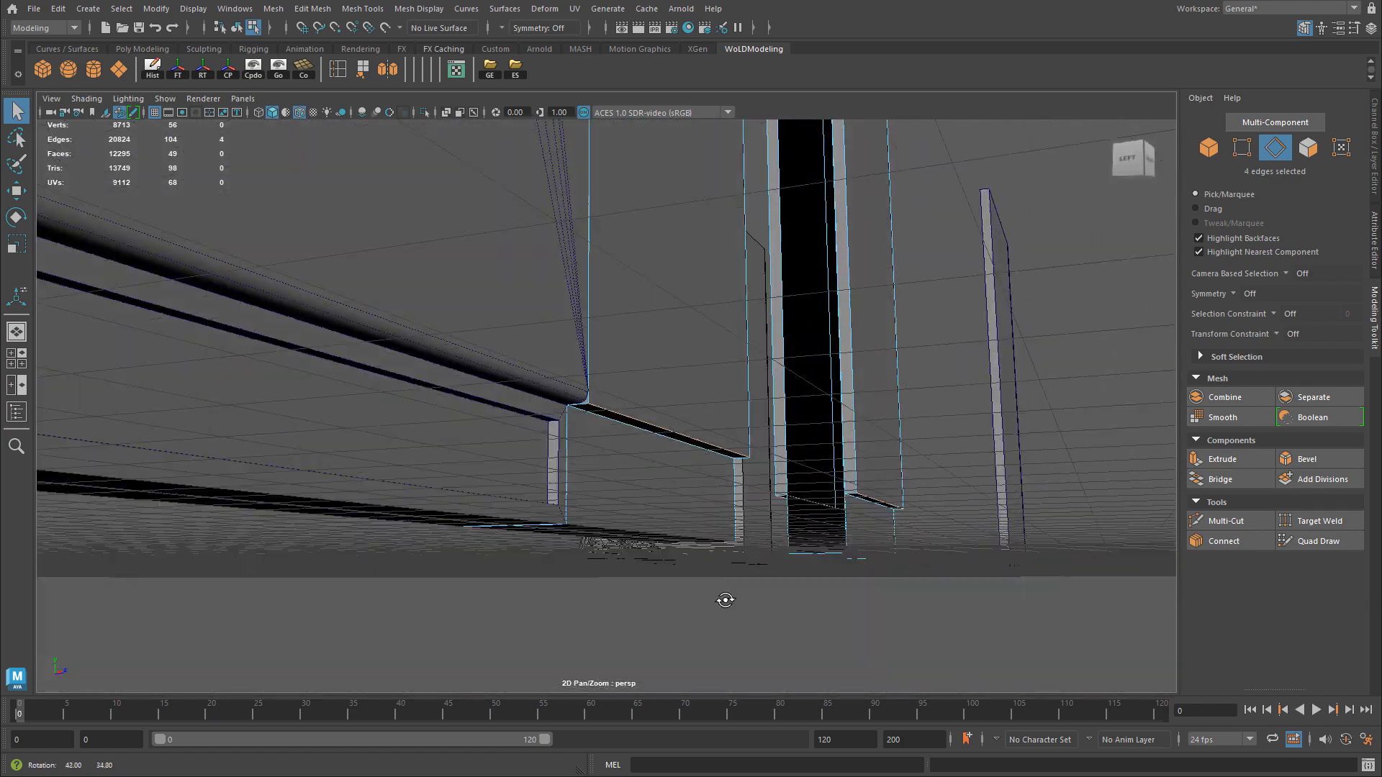
alt+middle_drag(722, 598, 711, 460)
scroll(748, 502, up, 2)
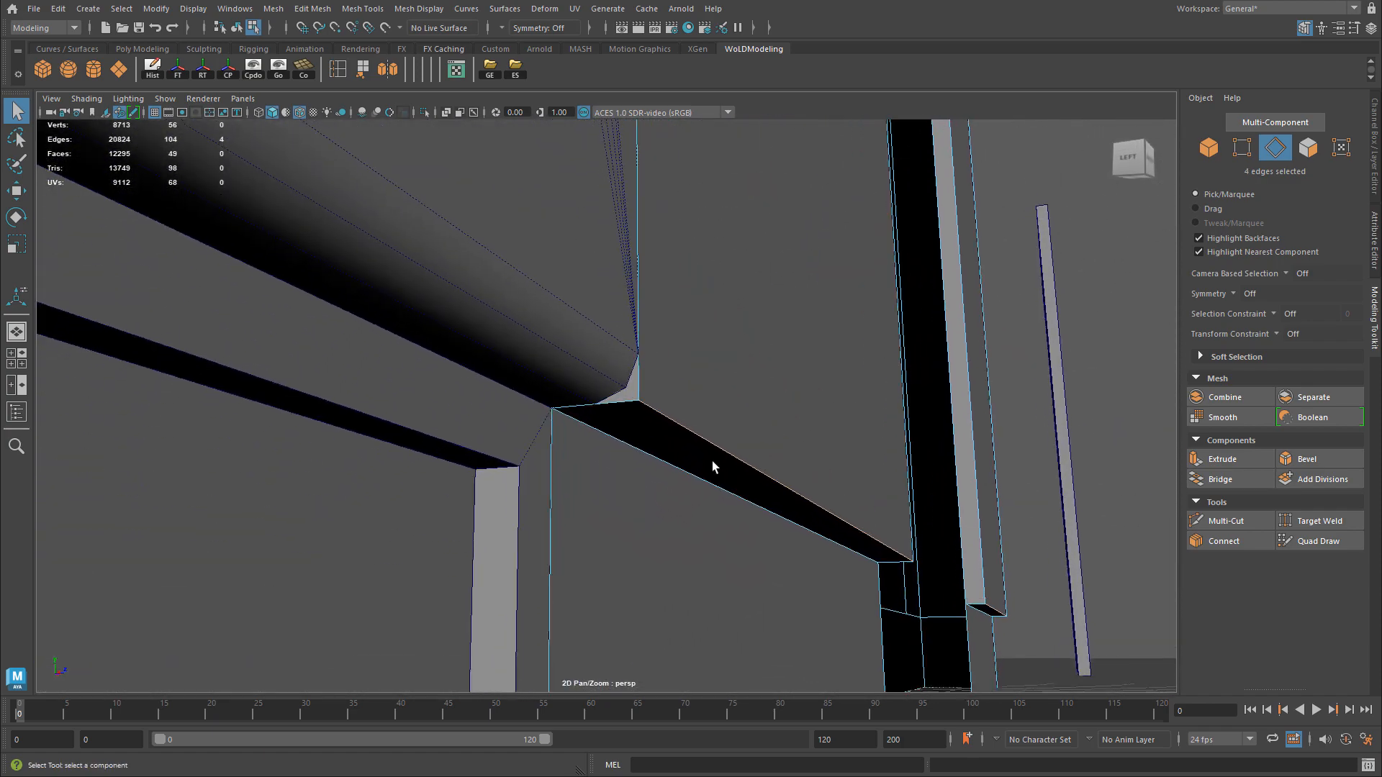
scroll(718, 452, up, 3)
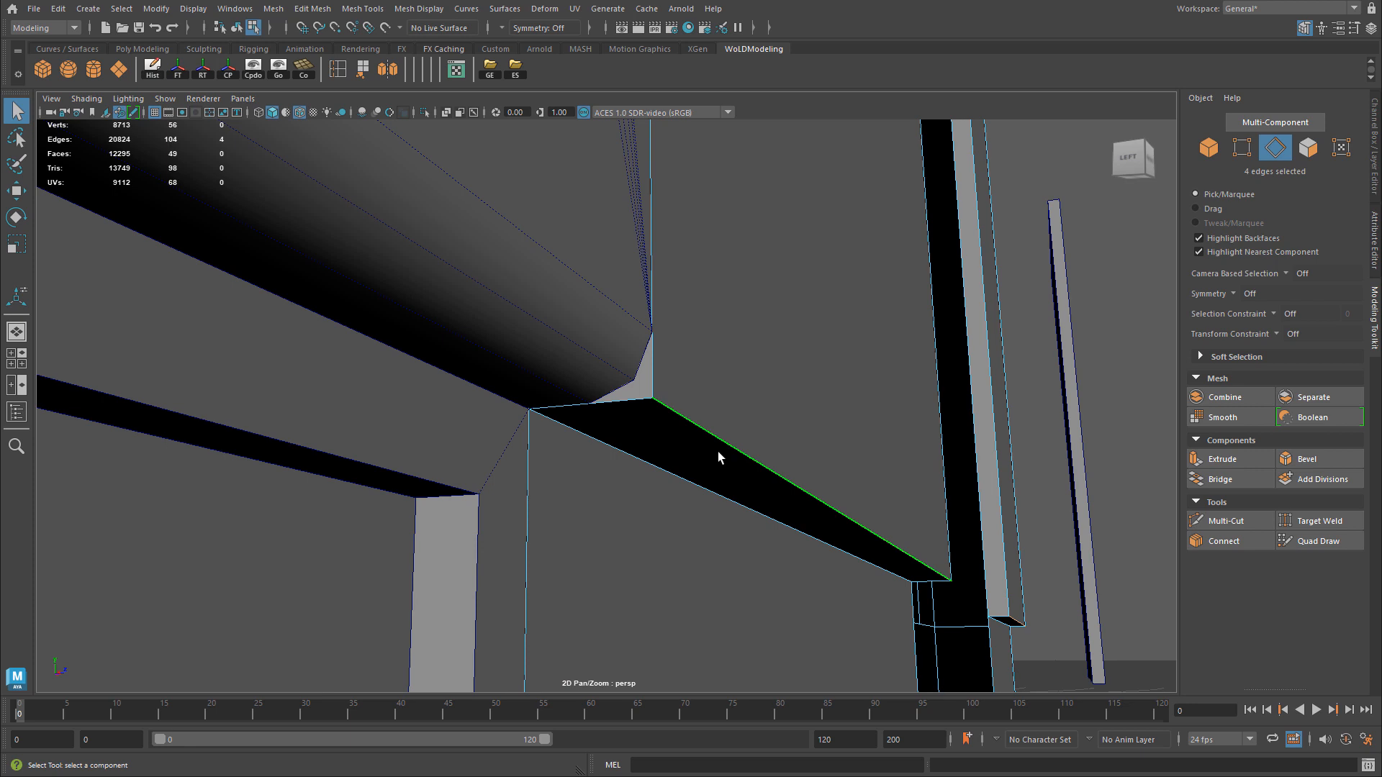
key(ctrl+b)
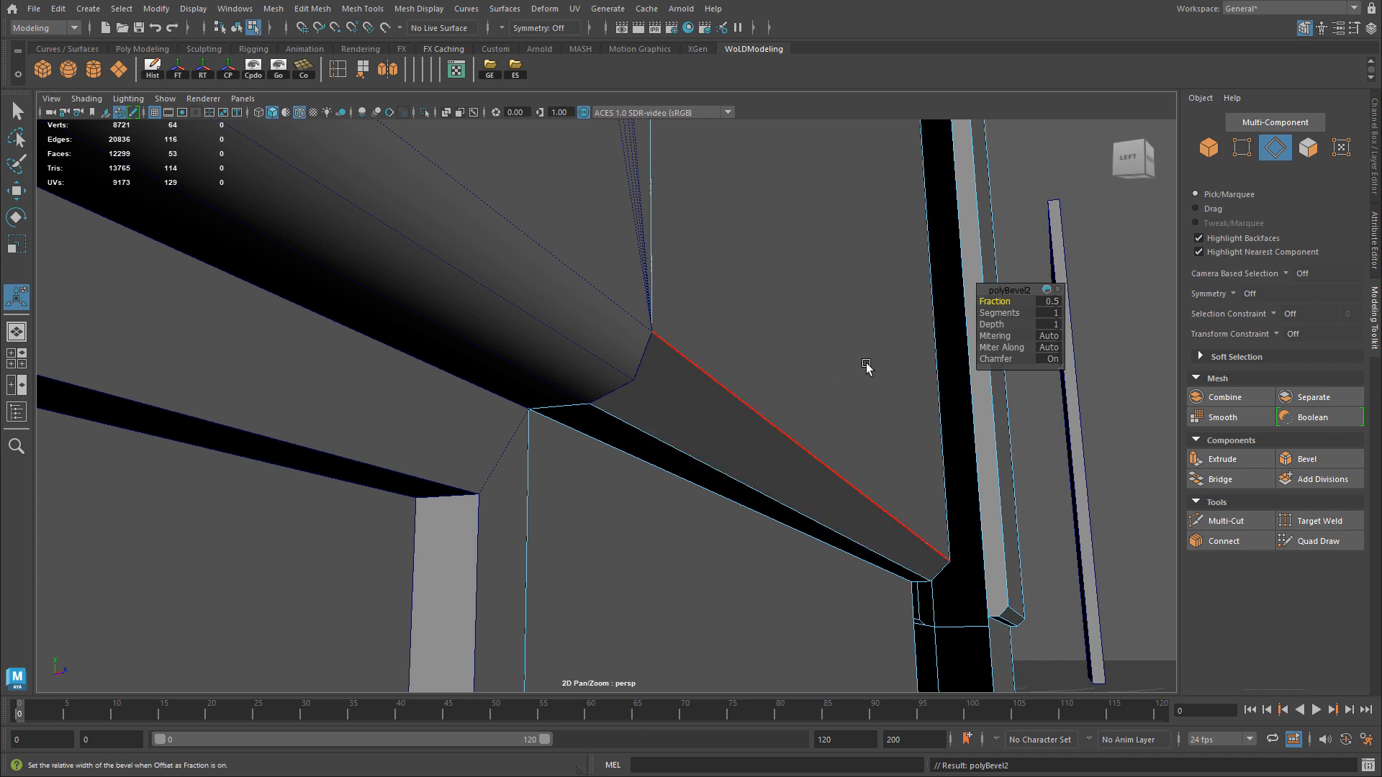
click(1054, 314)
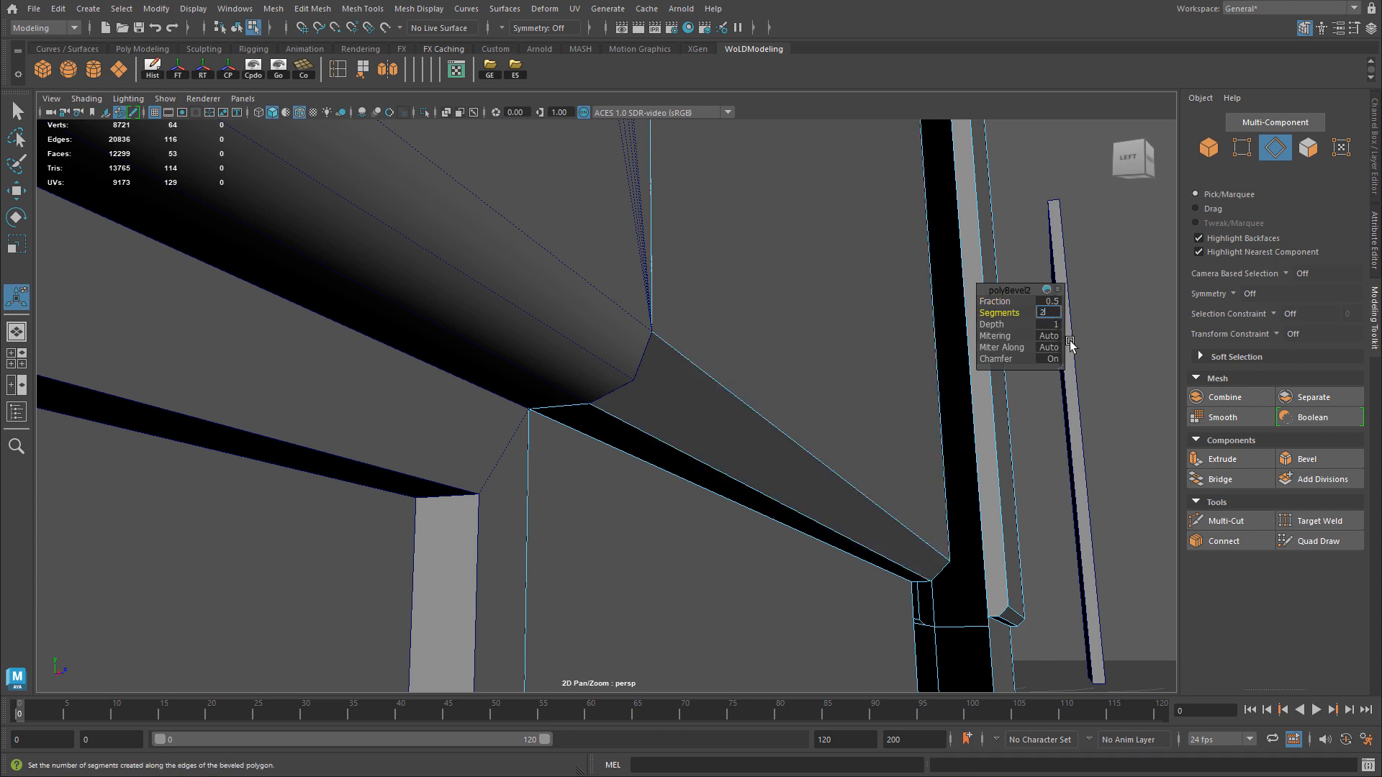
key(Return)
Apply Soften/Harden Edges to the whole door wall object.
right_drag(696, 424, 767, 360)
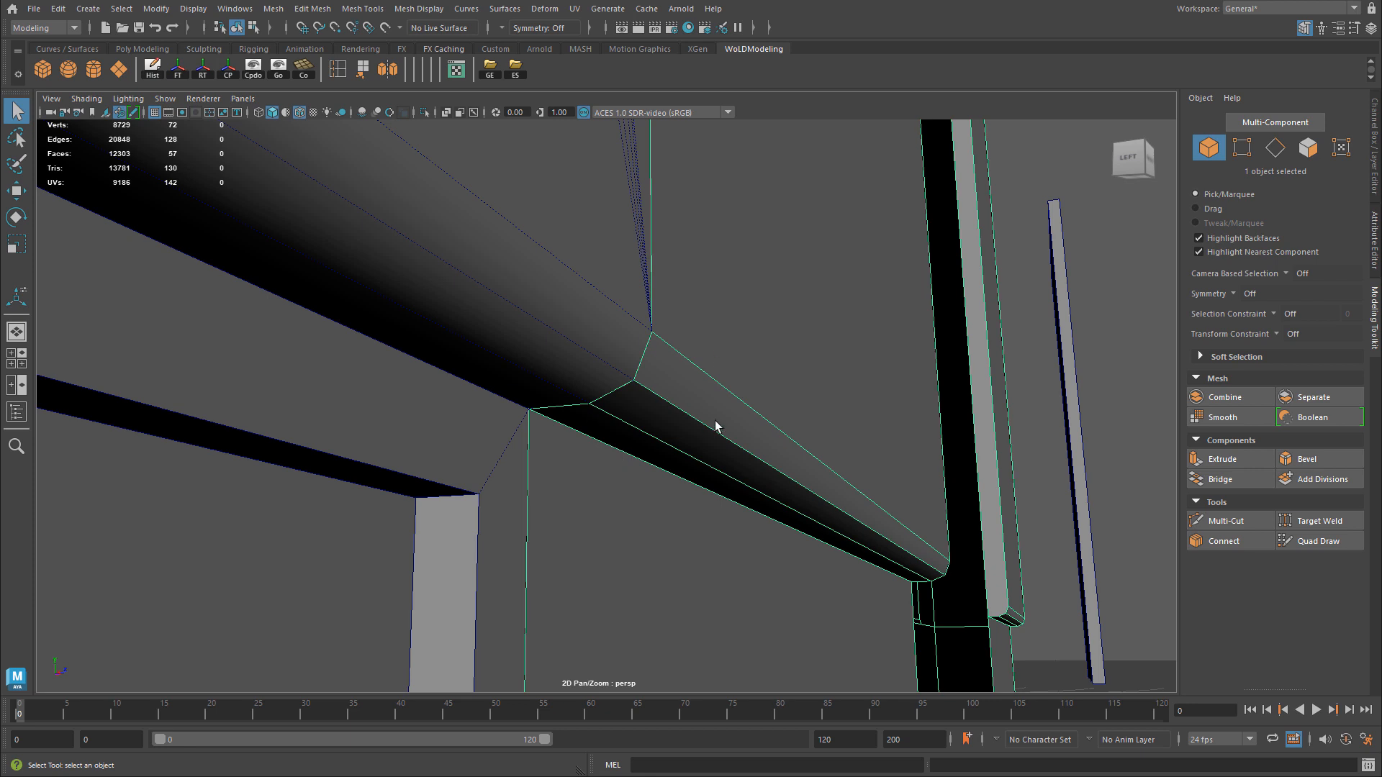
shift+right_click(757, 309)
mouse_move(758, 309)
shift+right_down()
mouse_move(809, 334)
mouse_move(809, 374)
shift+right_up()
Soften the middle edge of each of the four lower bevels on both sides of the door wall.
right_drag(707, 399, 707, 362)
click(708, 421)
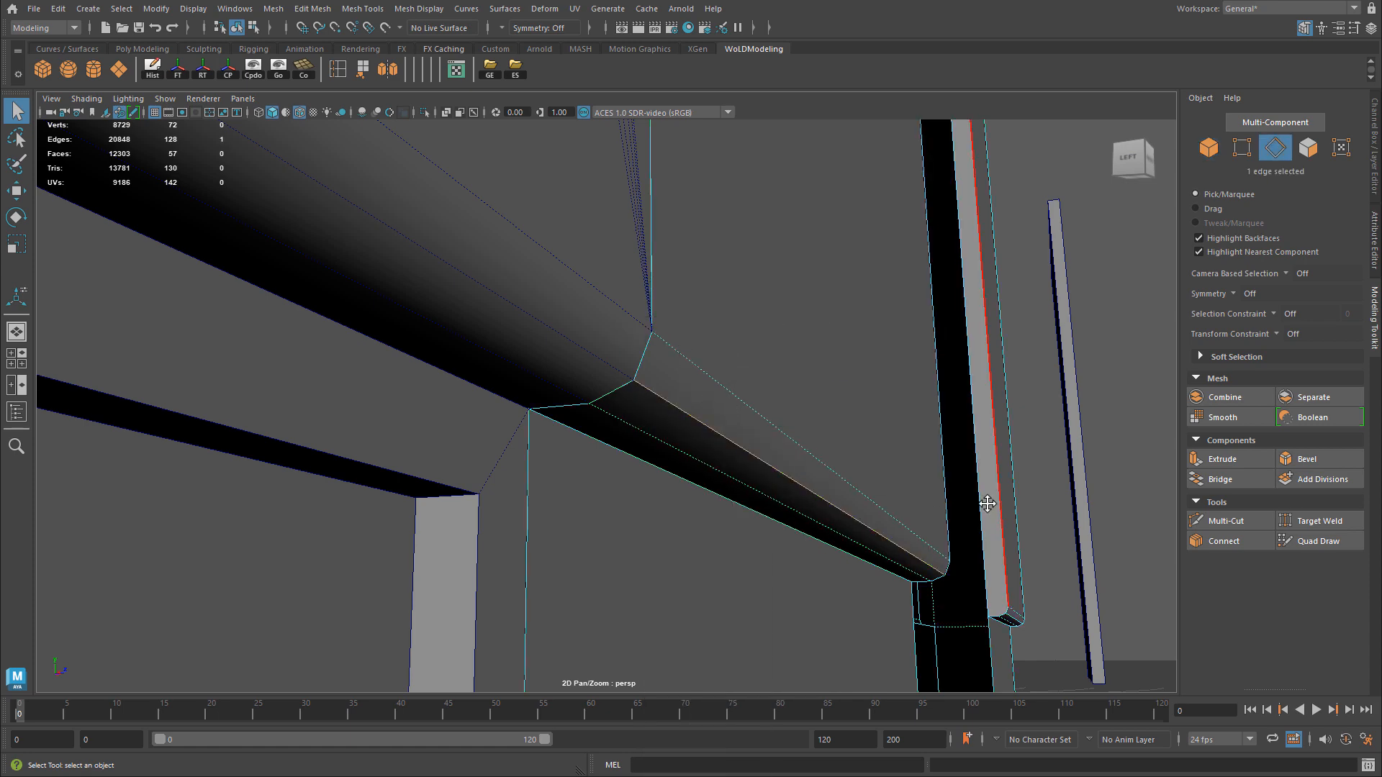
alt+middle_drag(988, 508, 884, 423)
shift+click(914, 534)
alt+drag(539, 394, 616, 390)
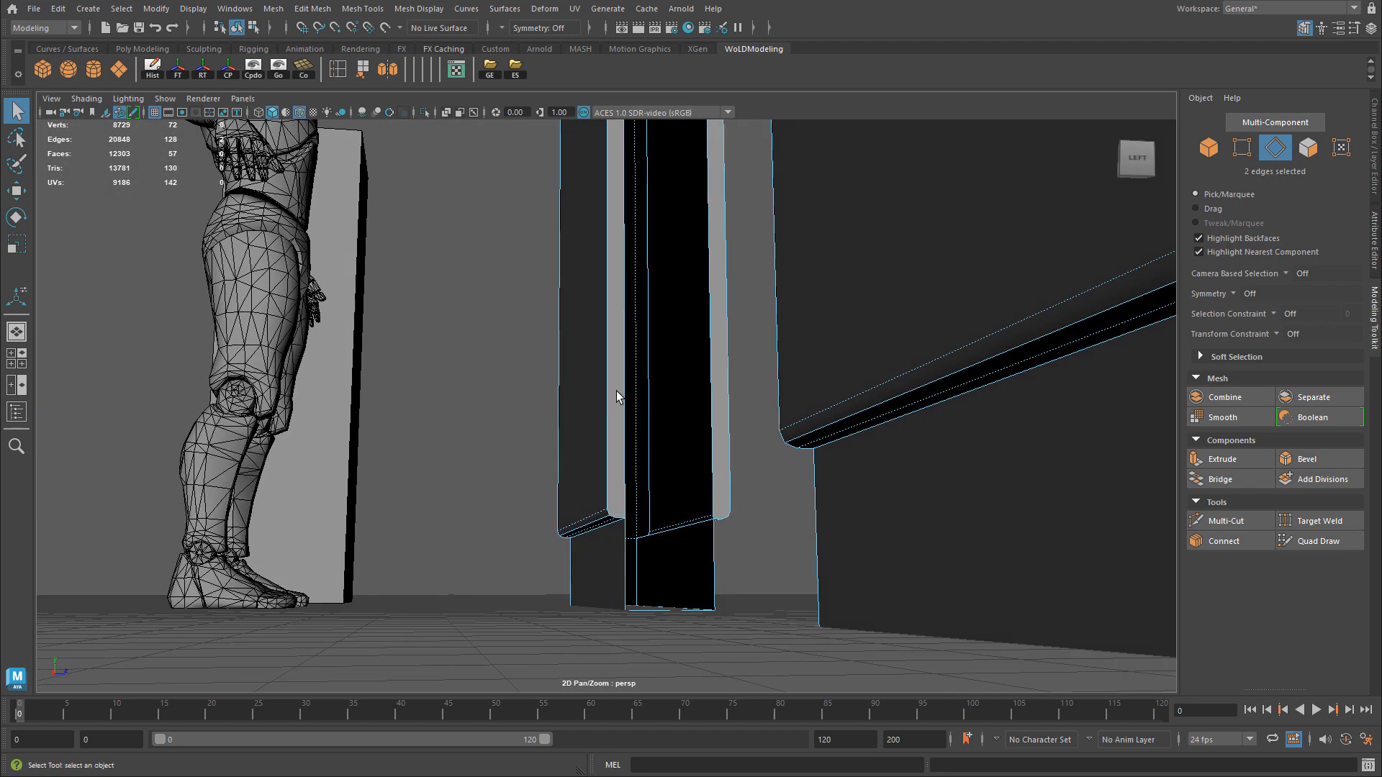
shift+click(886, 403)
shift+click(607, 517)
alt+drag(871, 461, 827, 360)
shift+right_drag(899, 365, 982, 367)
right_drag(667, 302, 711, 282)
Examine the shading of the door wall's lower bevels and how they line up with the window wall.
alt+right_drag(893, 365, 801, 366)
click(800, 366)
alt+drag(800, 366, 809, 370)
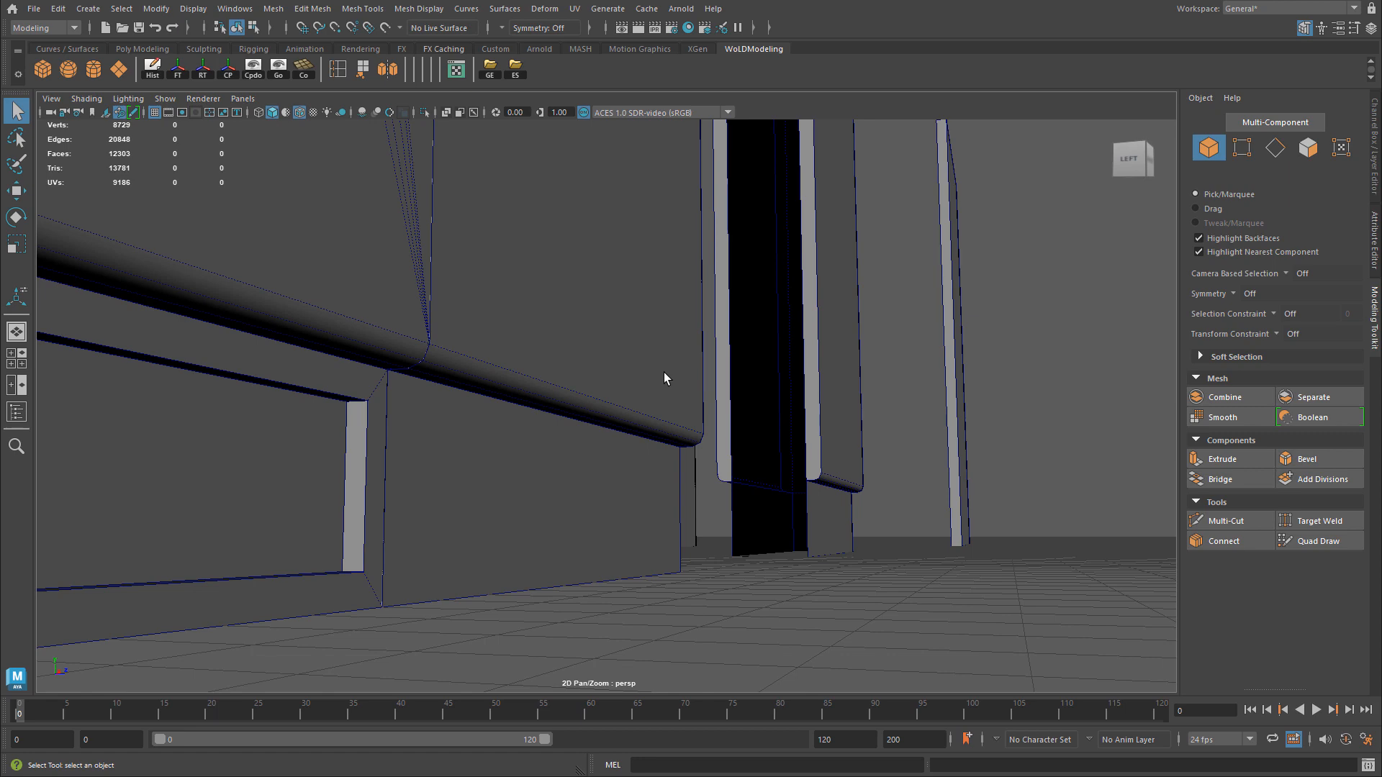
alt+middle_drag(663, 377, 713, 346)
alt+drag(712, 345, 758, 393)
alt+right_drag(759, 392, 549, 434)
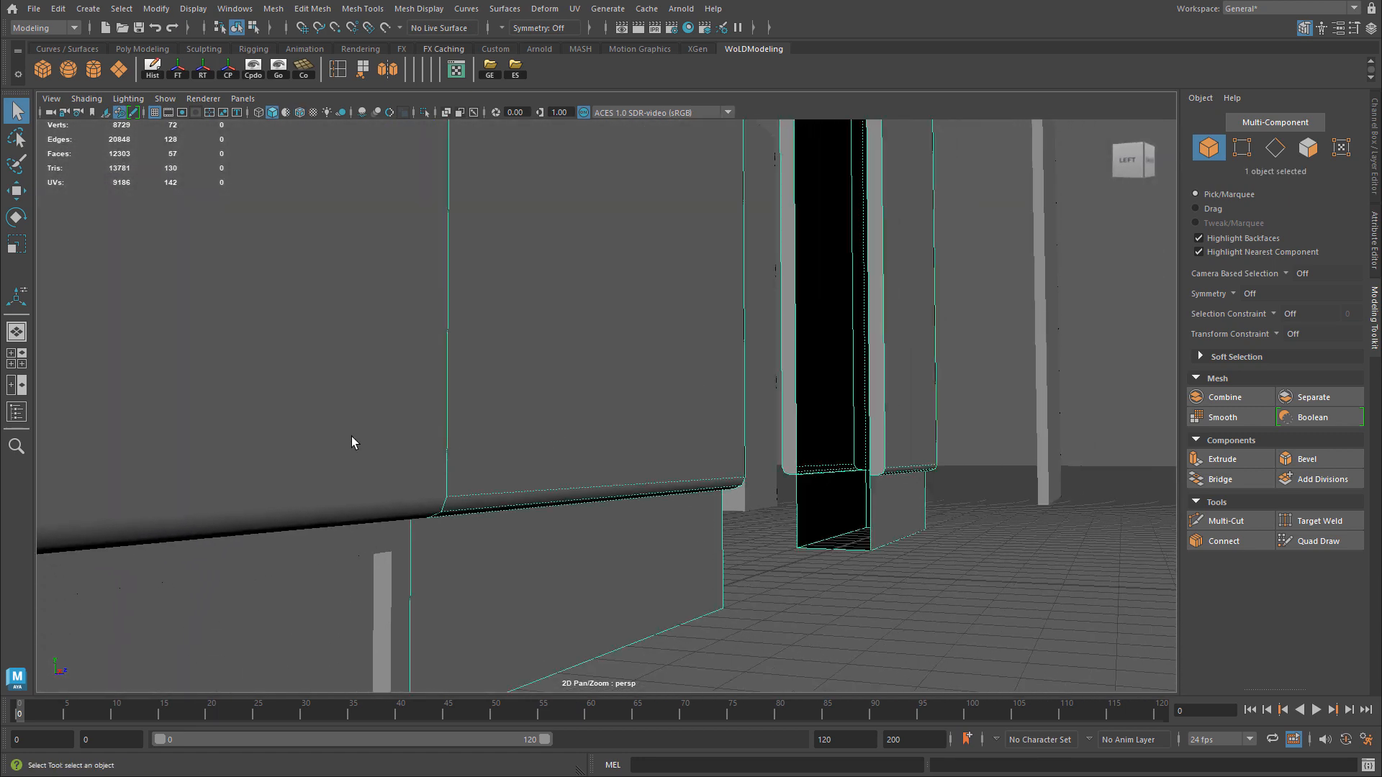
alt+drag(746, 573, 1005, 449)
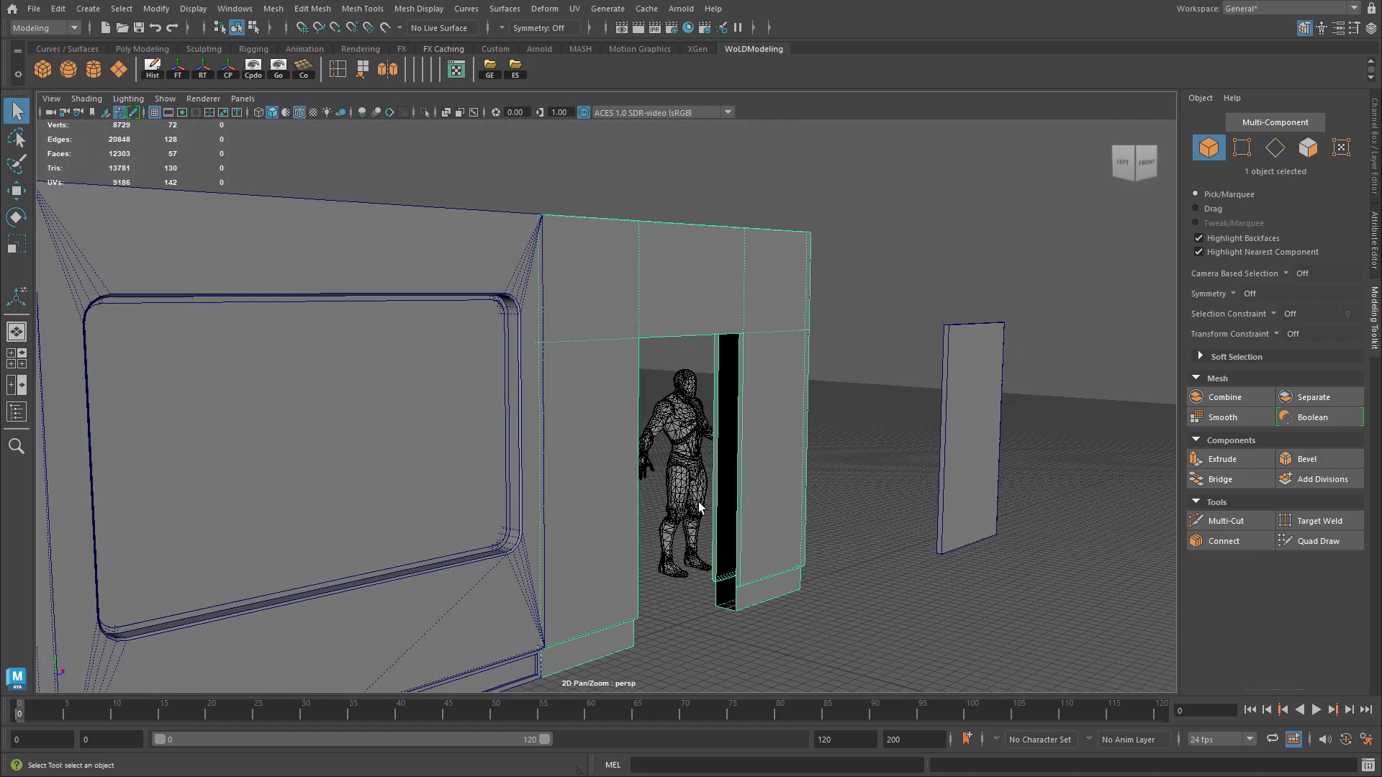
alt+right_drag(698, 504, 877, 482)
alt+middle_drag(878, 481, 878, 442)
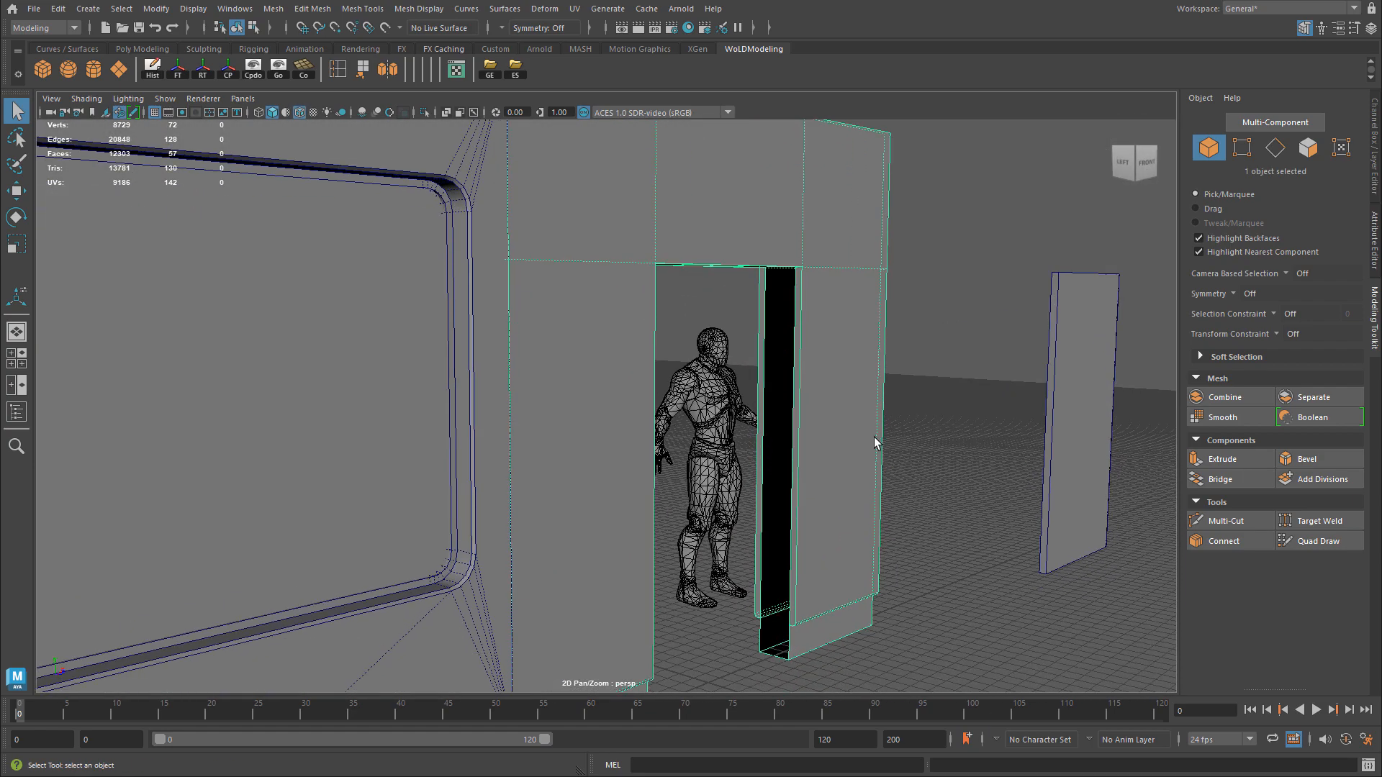
Bridge the front and back vertical panel edges of the doorway jamb farther from the window wall.
alt+drag(876, 442, 775, 375)
alt+right_drag(775, 375, 789, 325)
right_drag(789, 326, 795, 279)
click(806, 304)
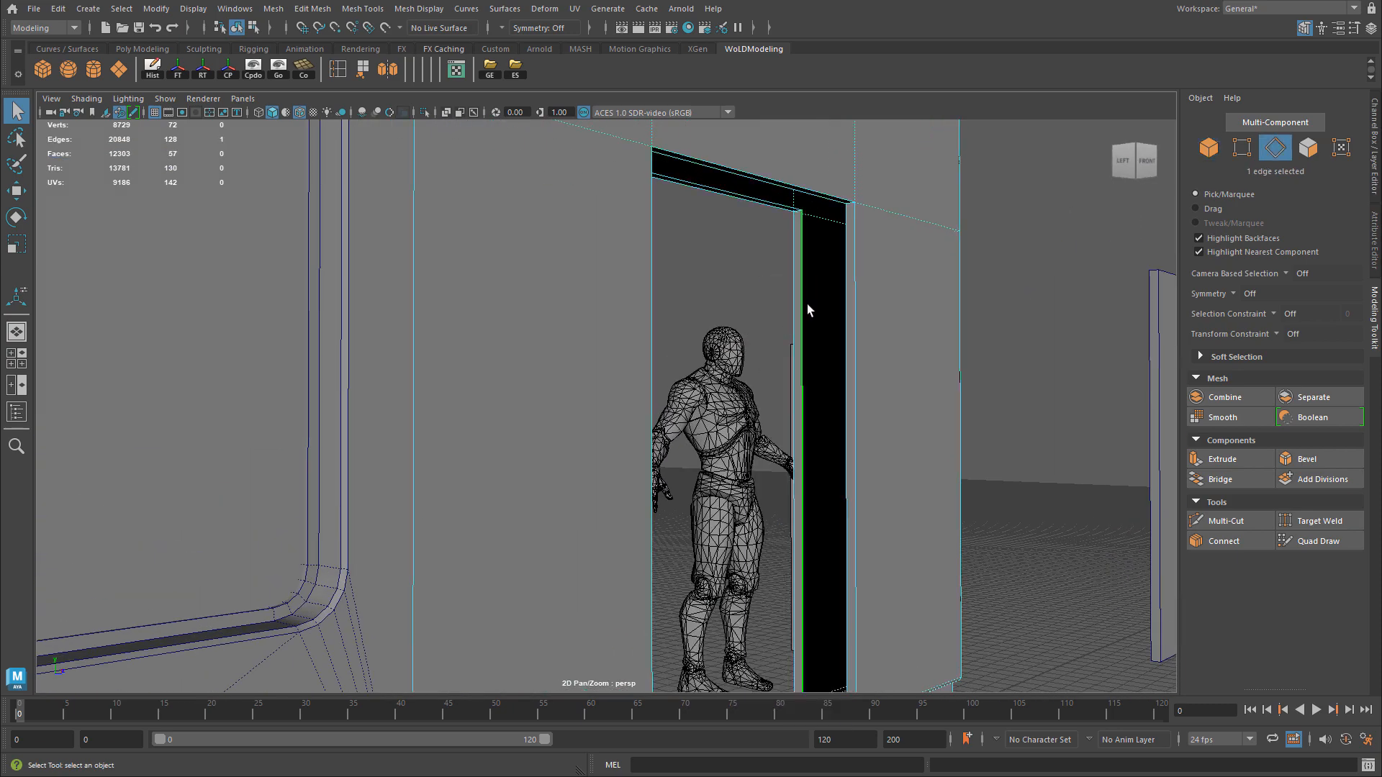
shift+click(848, 308)
alt+middle_drag(961, 327, 971, 304)
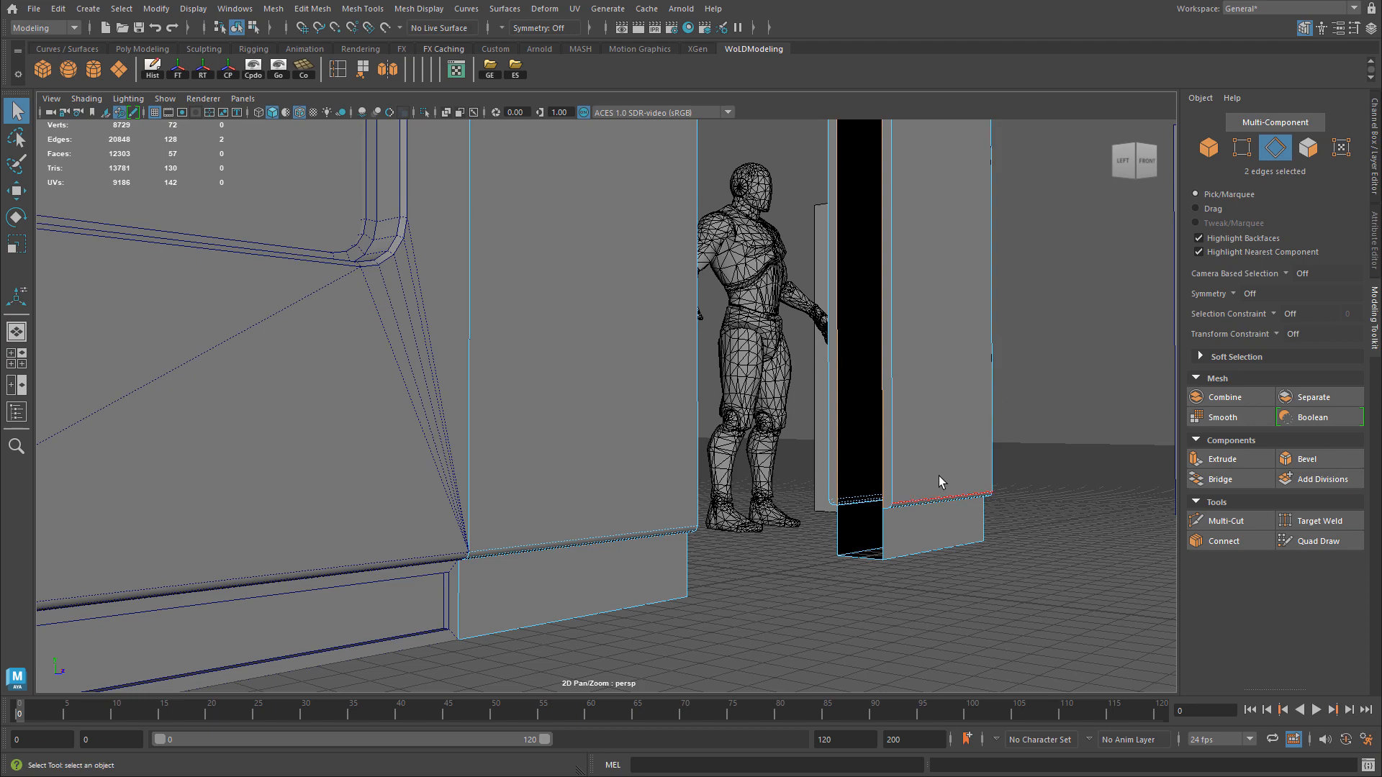
click(1236, 482)
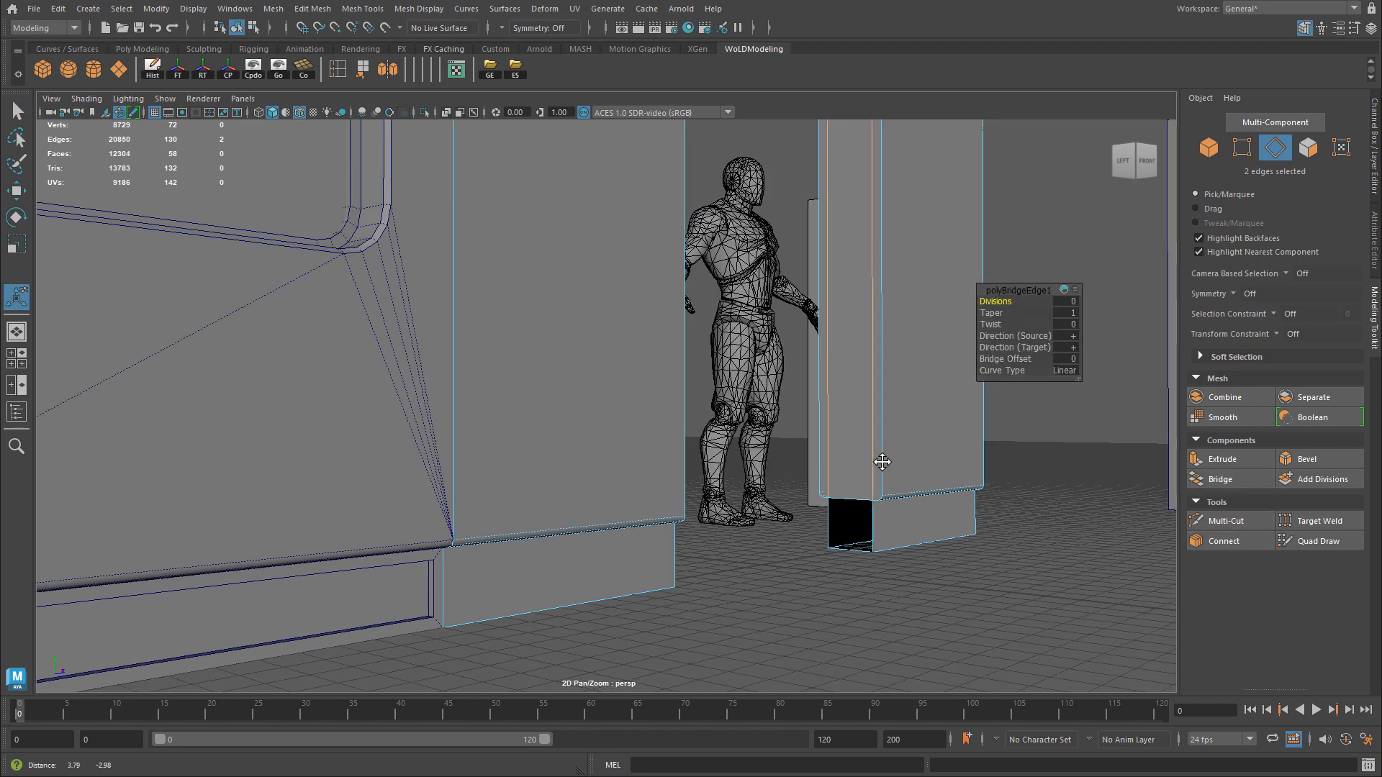
Bridge the vertical base-strip edges beneath that jamb to close its lower gap.
scroll(878, 463, up, 5)
shift+click(779, 476)
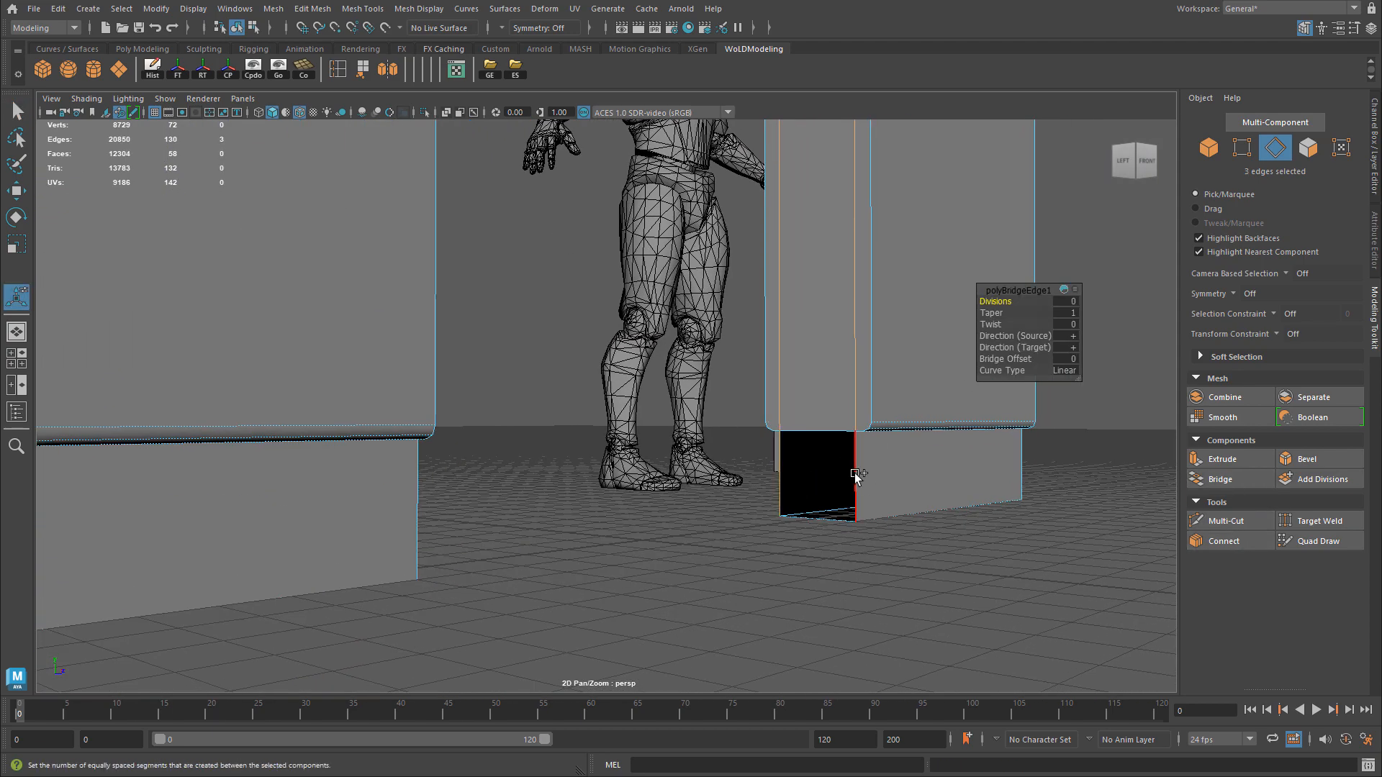
shift+click(856, 475)
click(1229, 482)
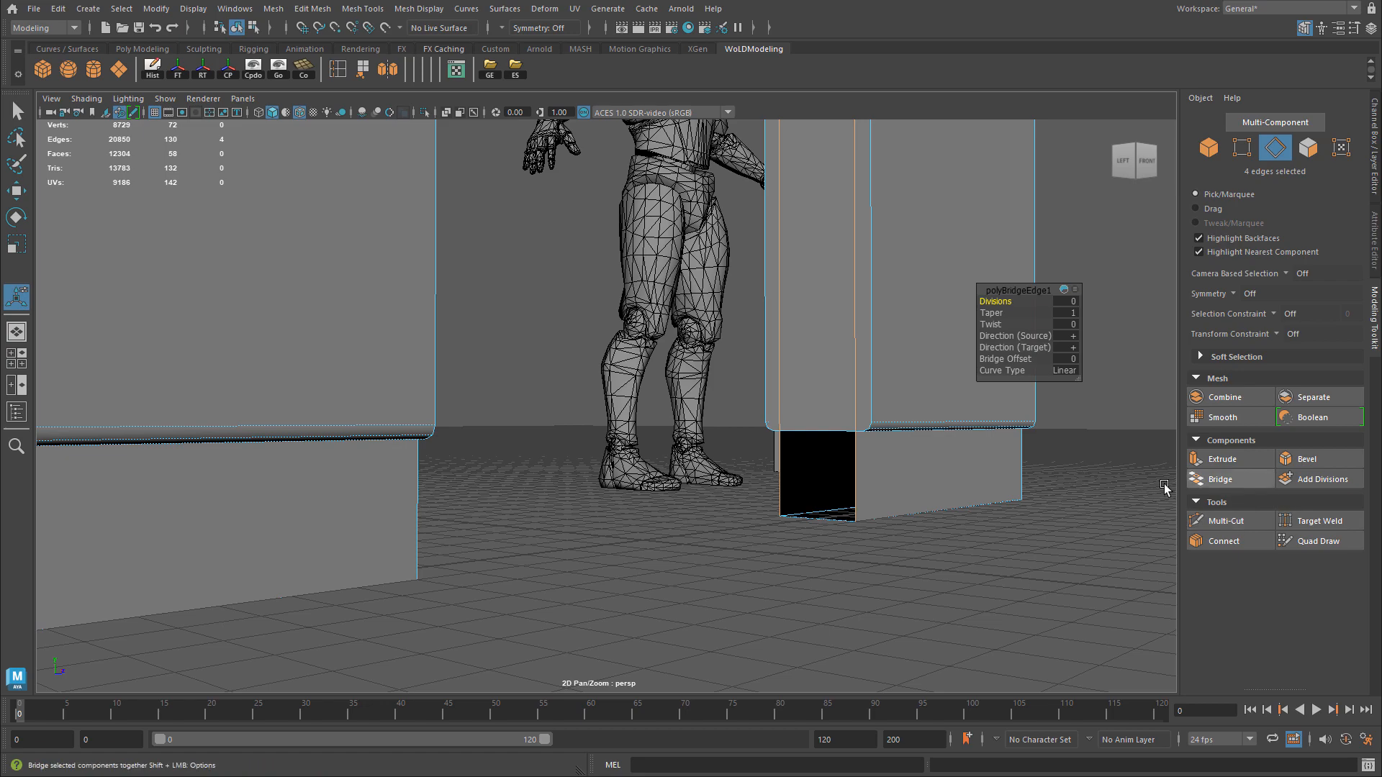
Bridge the front and back inner edges across the top of the doorway.
scroll(768, 206, down, 4)
alt+middle_drag(768, 207, 703, 518)
alt+drag(703, 518, 637, 323)
alt+middle_drag(637, 324, 637, 388)
scroll(638, 388, up, 3)
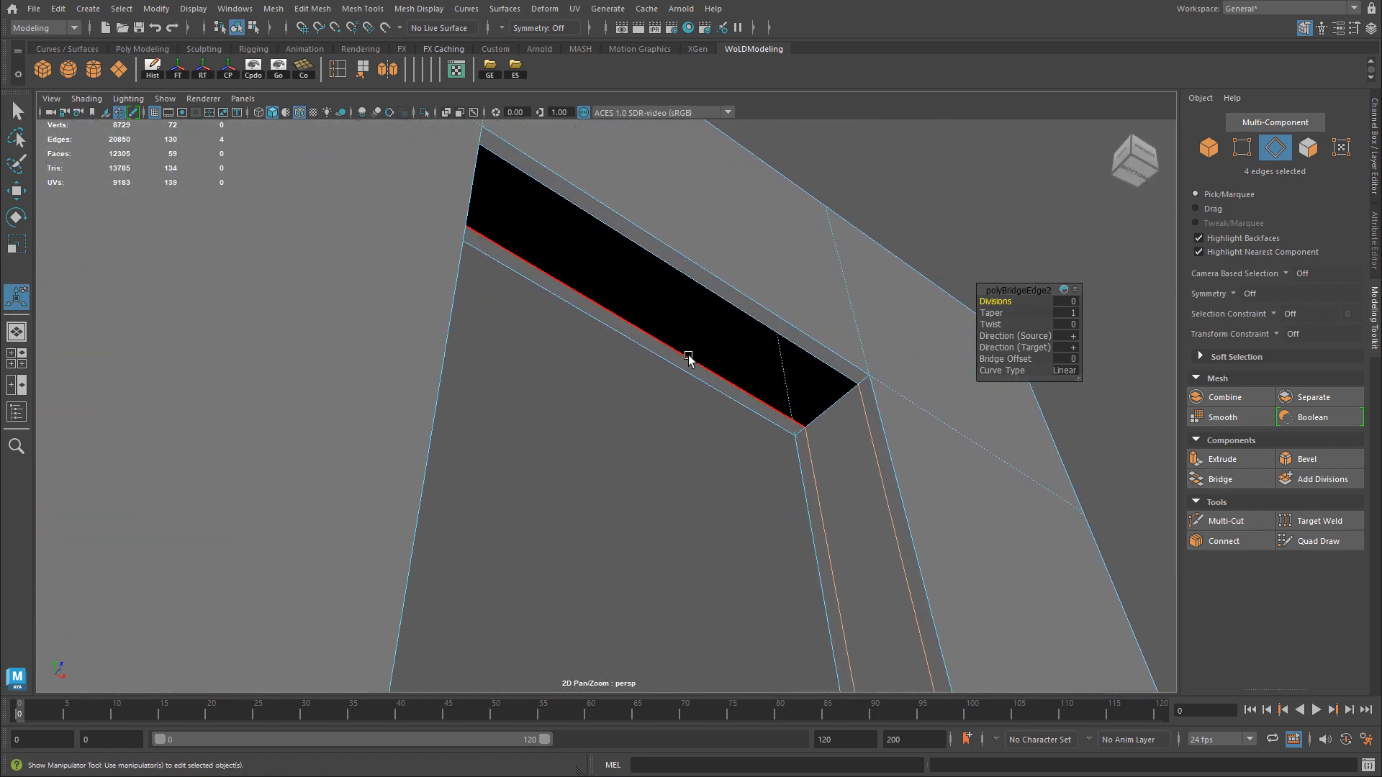
click(690, 358)
shift+click(796, 341)
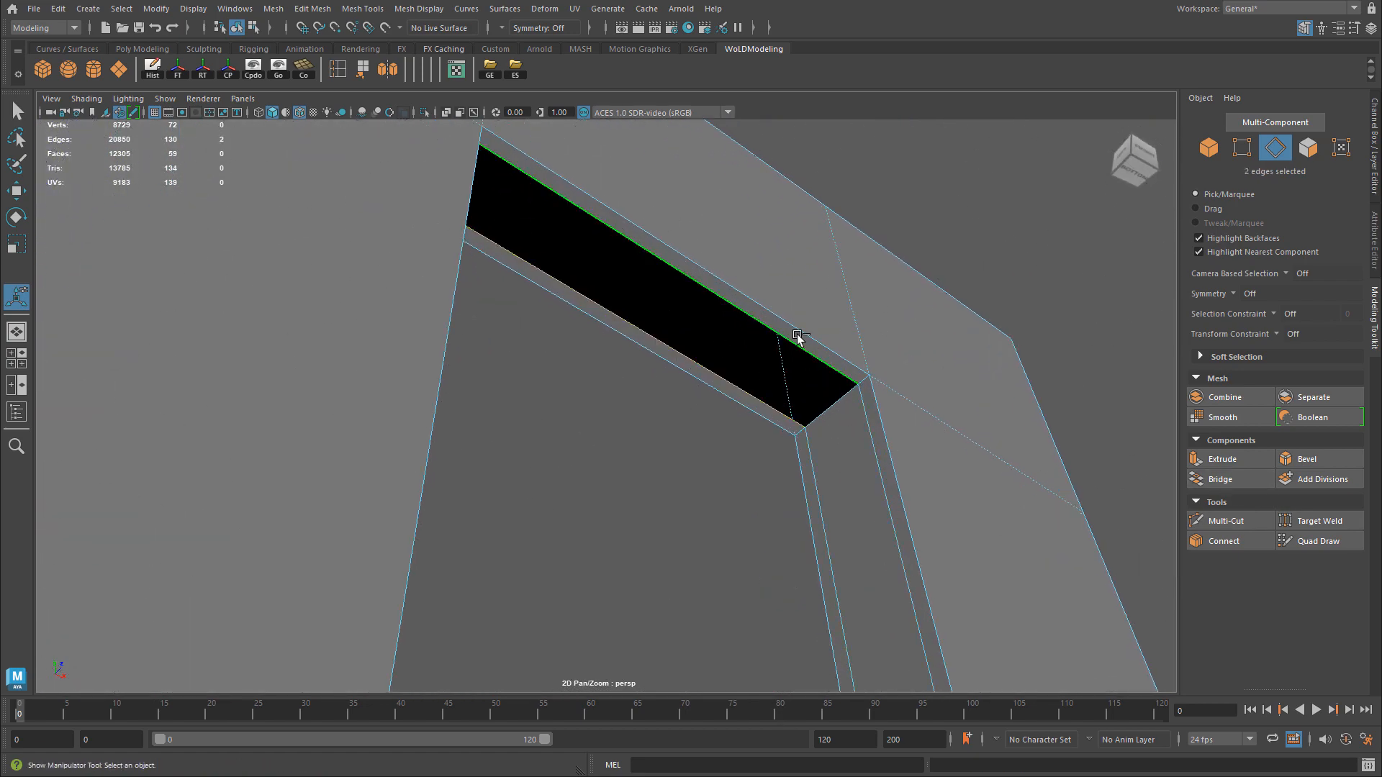
click(1233, 484)
Bridge the panel and base-strip edges of the doorway jamb next to the window wall.
alt+drag(735, 383, 574, 445)
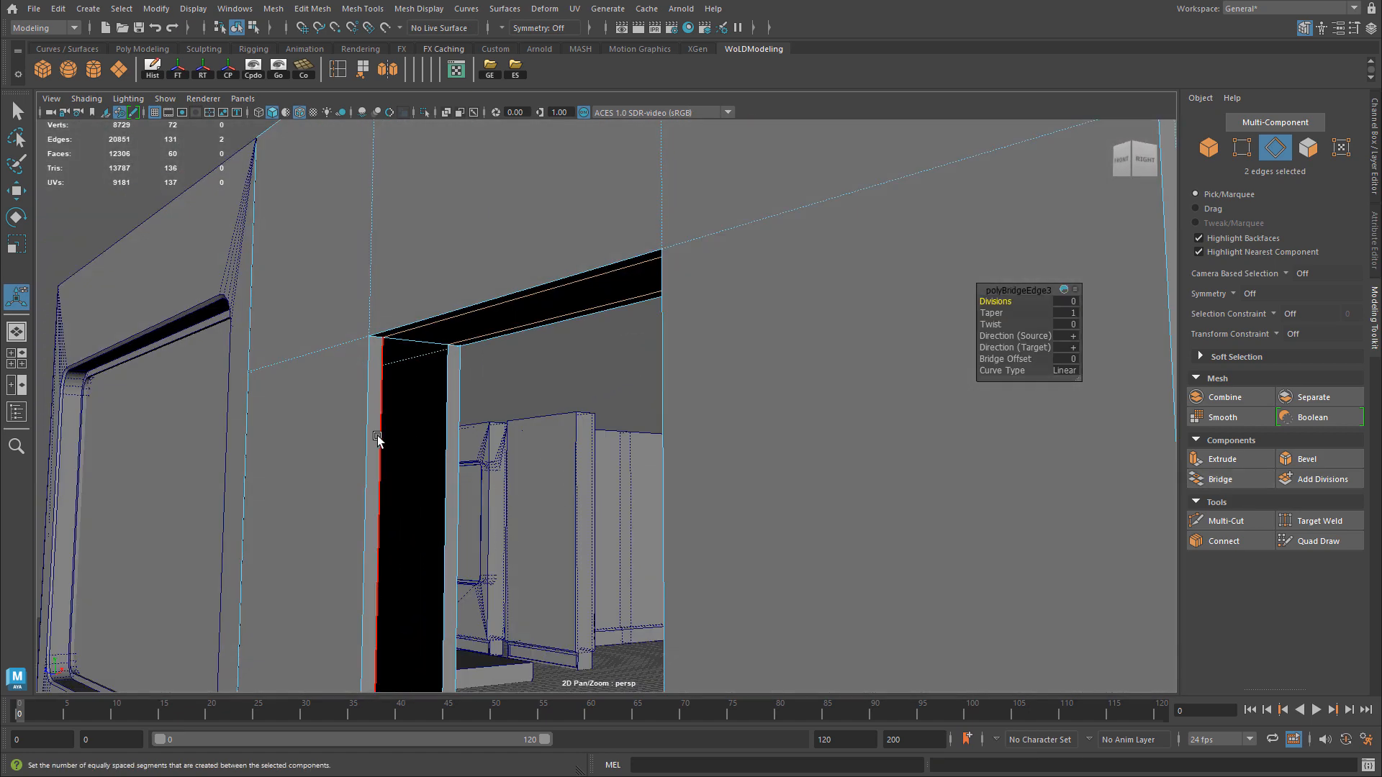
click(377, 437)
shift+click(447, 440)
alt+drag(447, 441, 605, 370)
shift+click(504, 524)
shift+click(564, 520)
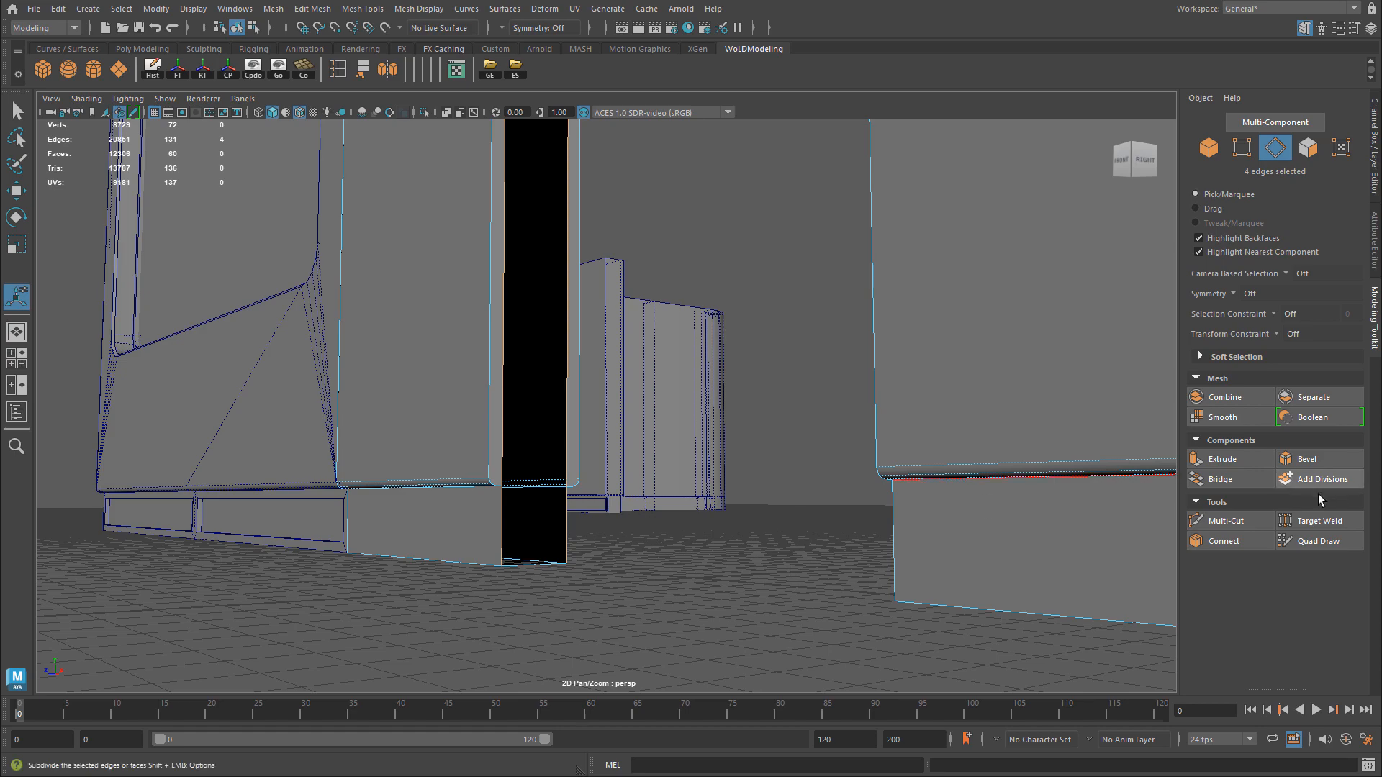
click(1220, 478)
alt+drag(654, 401, 588, 288)
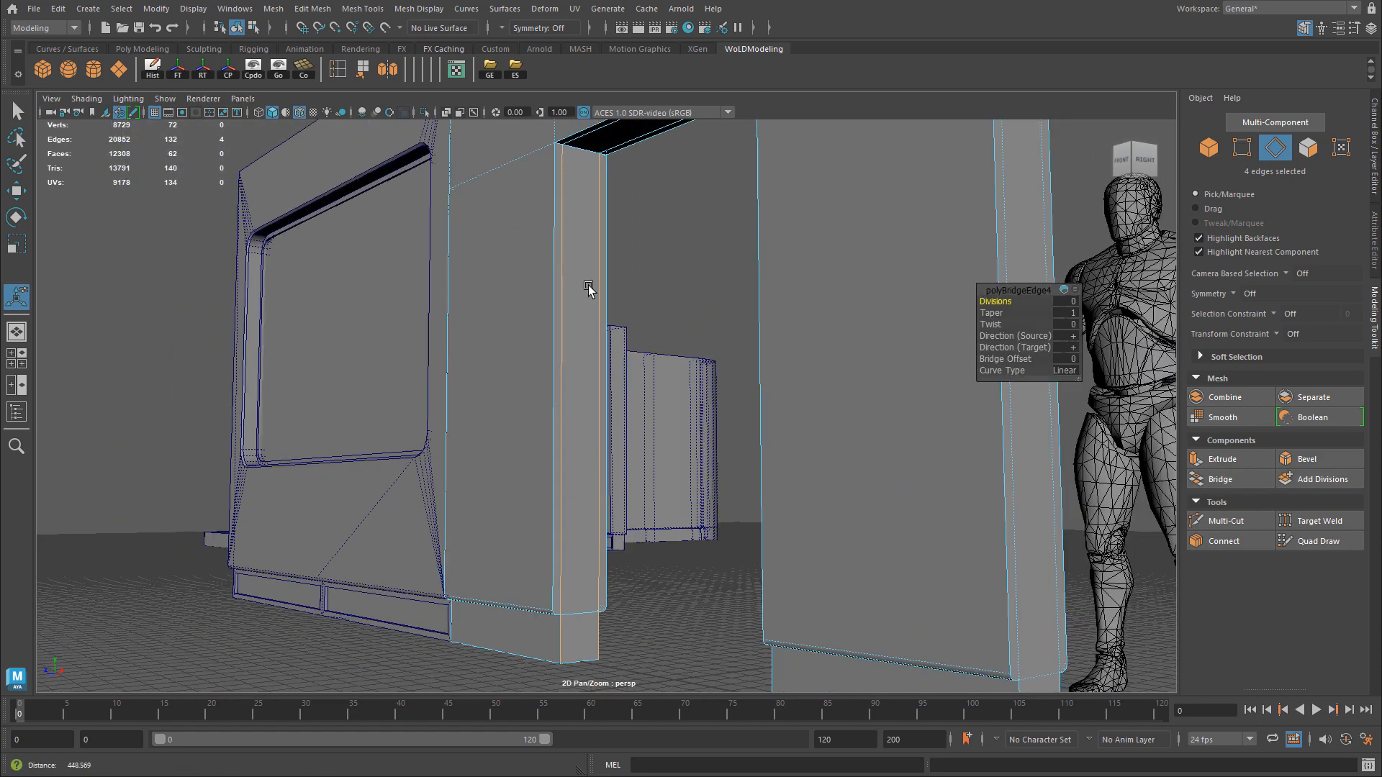
alt+middle_drag(588, 288, 567, 351)
right_drag(561, 348, 598, 314)
Examine the closed doorway and the door wall's fit beside the window wall from several angles.
alt+drag(603, 321, 722, 348)
scroll(694, 366, down, 3)
scroll(719, 352, down, 3)
alt+middle_drag(679, 380, 677, 346)
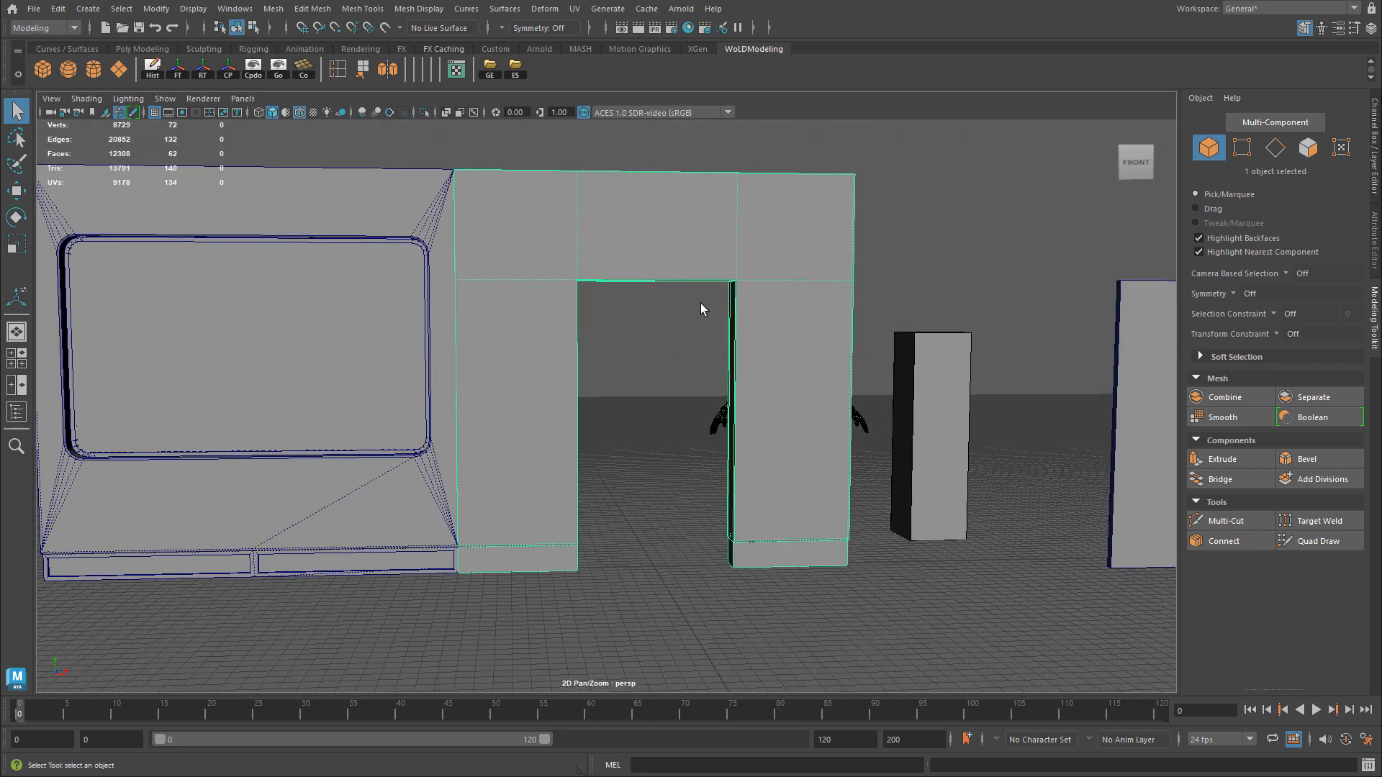
key(w)
right_drag(690, 322, 727, 304)
click(989, 261)
alt+middle_drag(828, 363, 788, 348)
alt+drag(728, 336, 745, 327)
alt+drag(575, 286, 544, 268)
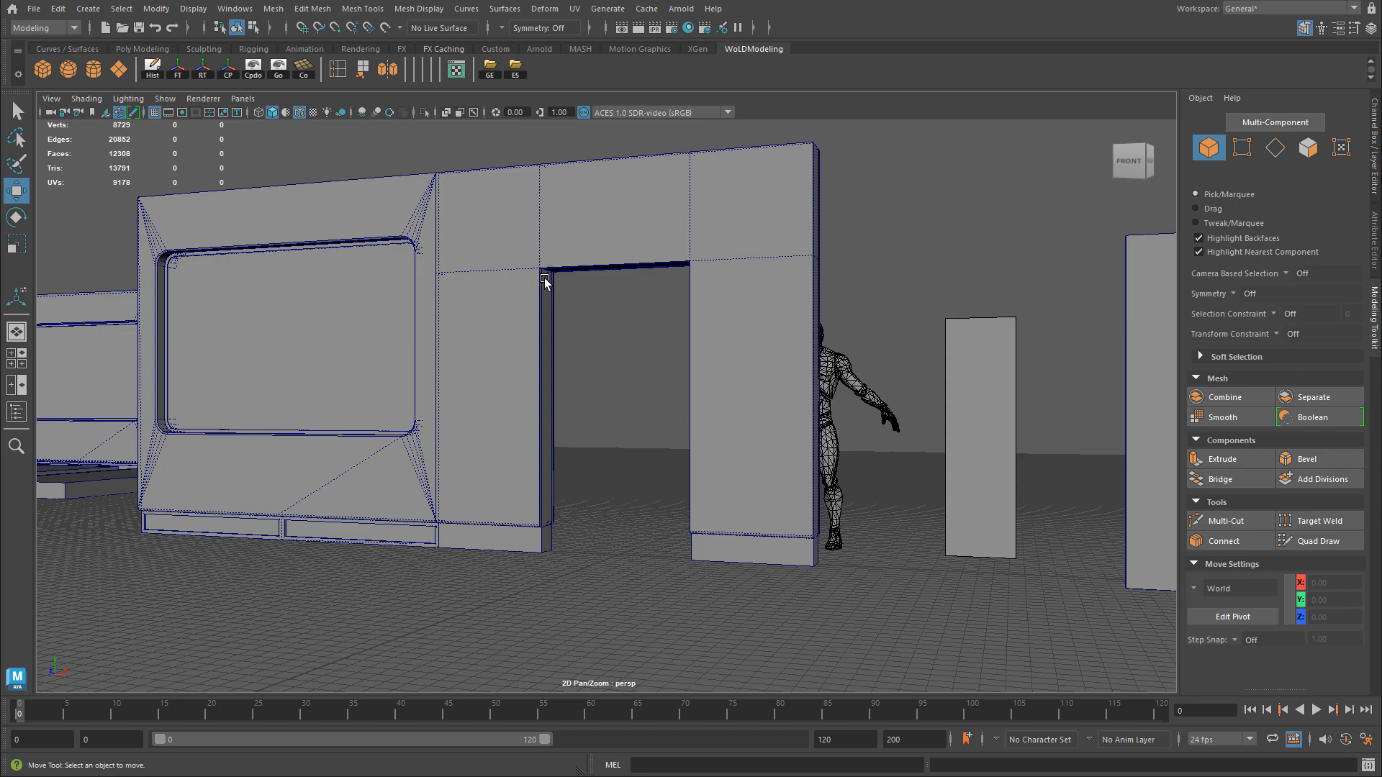
scroll(537, 282, up, 3)
scroll(641, 300, up, 3)
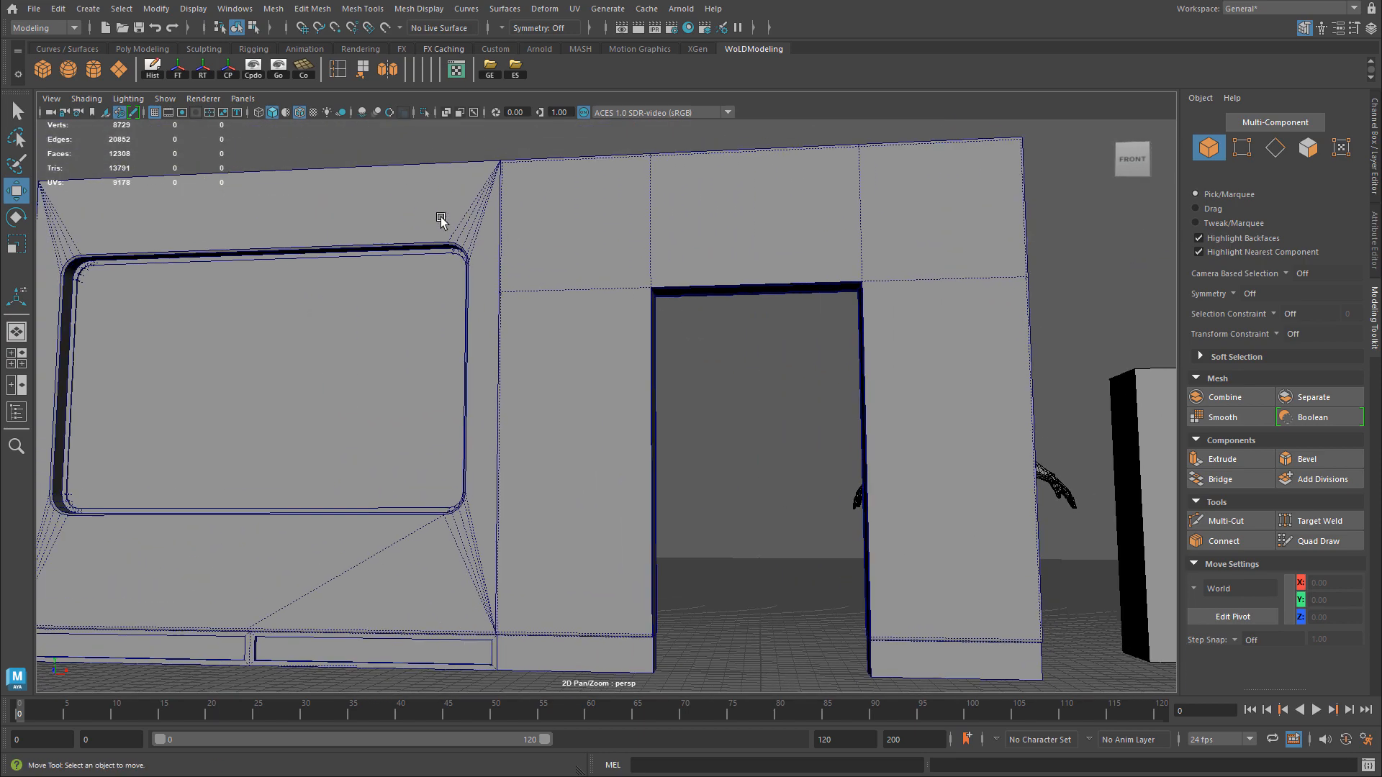
alt+drag(476, 256, 606, 311)
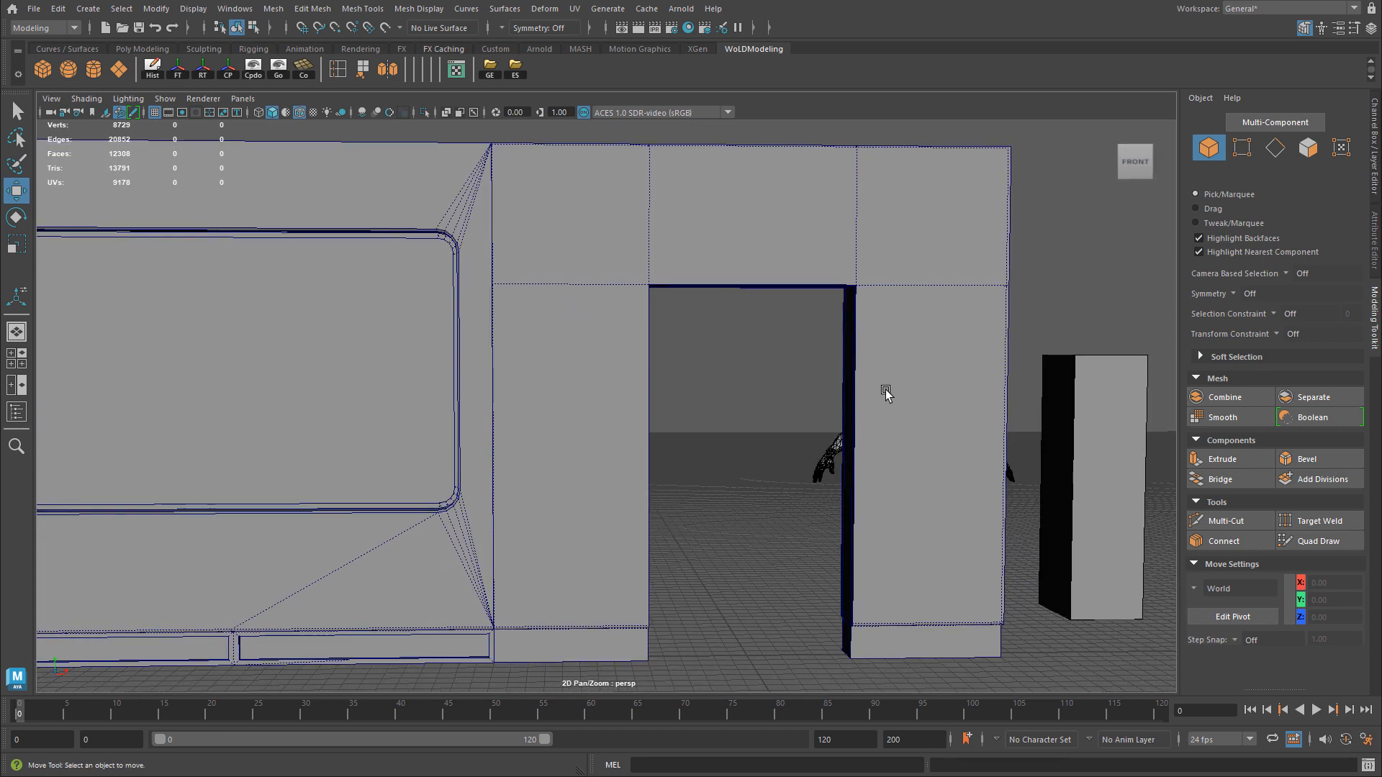
Select the door wall and switch to edge selection around its doorway.
alt+drag(885, 388, 717, 345)
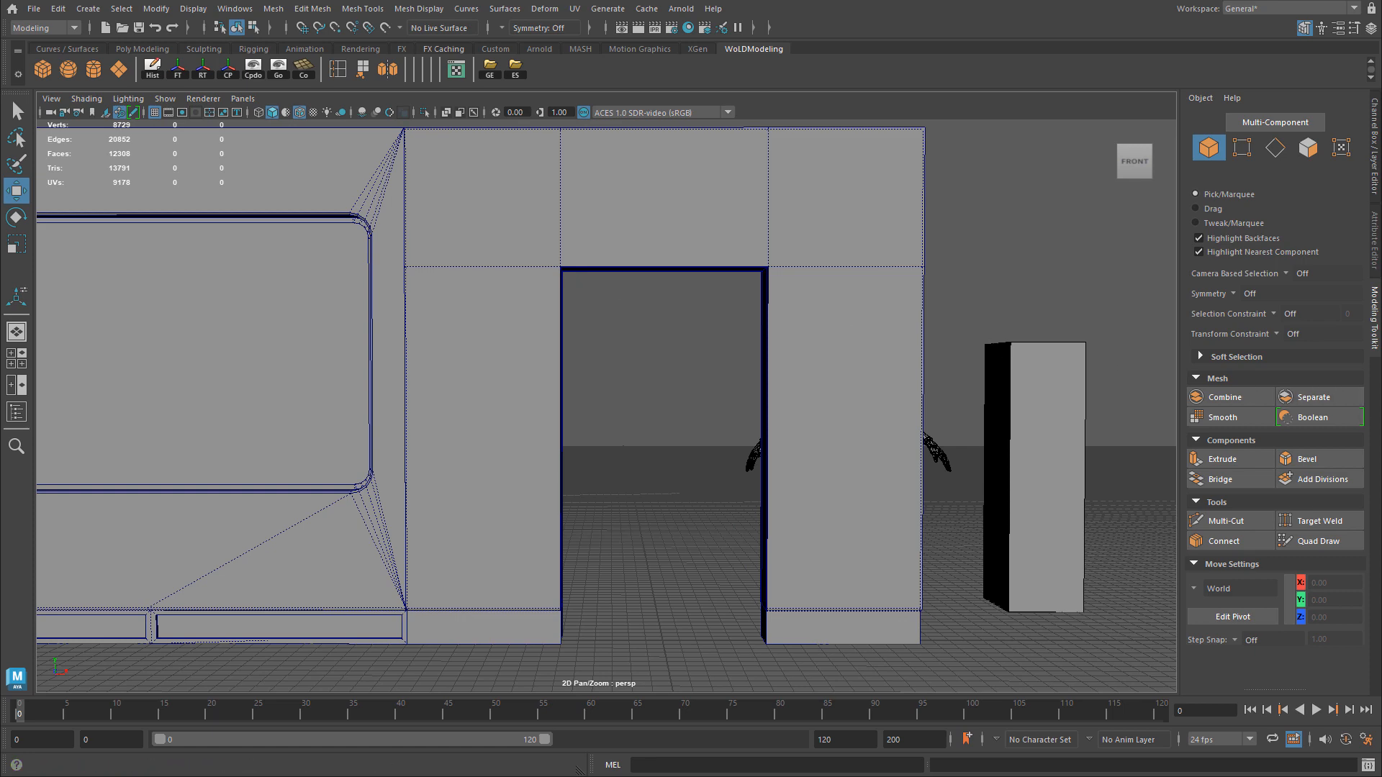
click(794, 254)
alt+right_drag(794, 255, 890, 274)
alt+drag(890, 274, 848, 217)
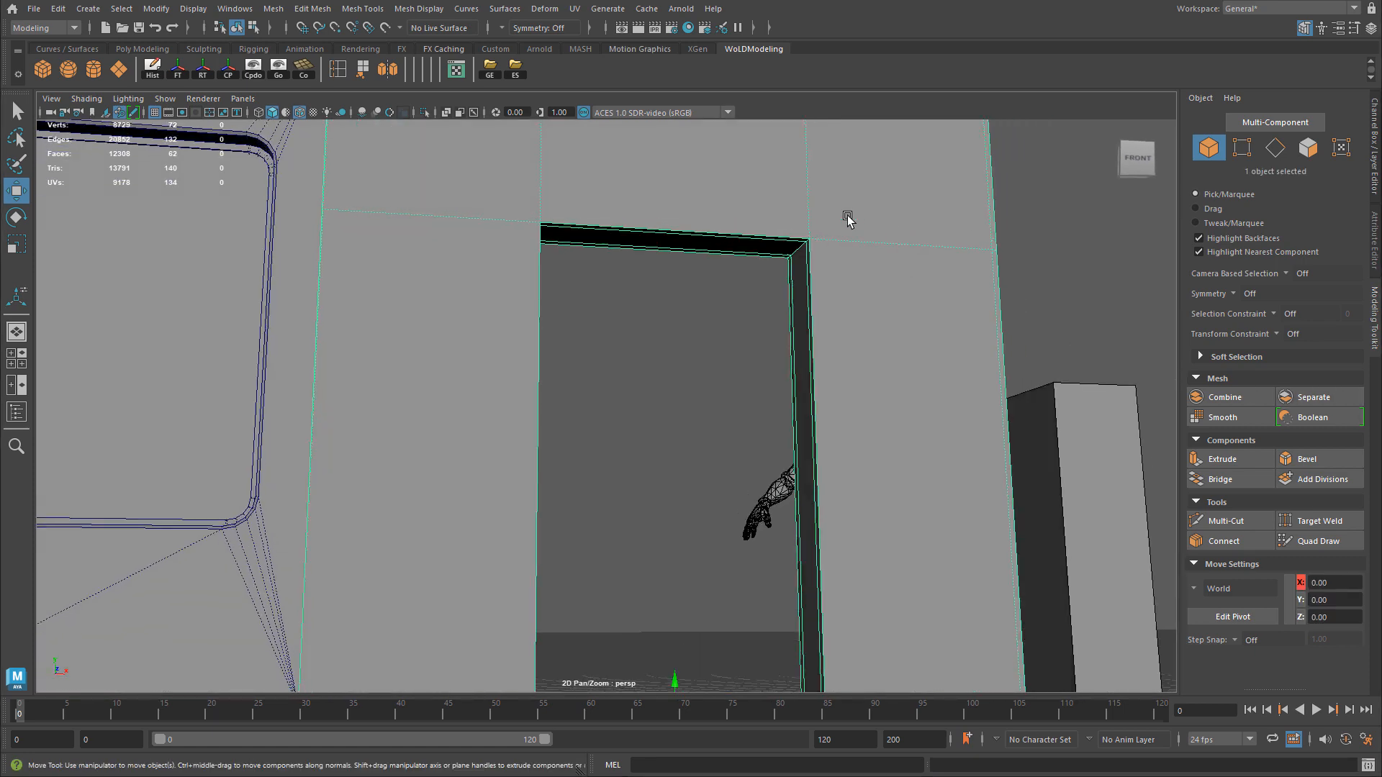
right_drag(847, 216, 844, 178)
alt+right_drag(651, 194, 978, 145)
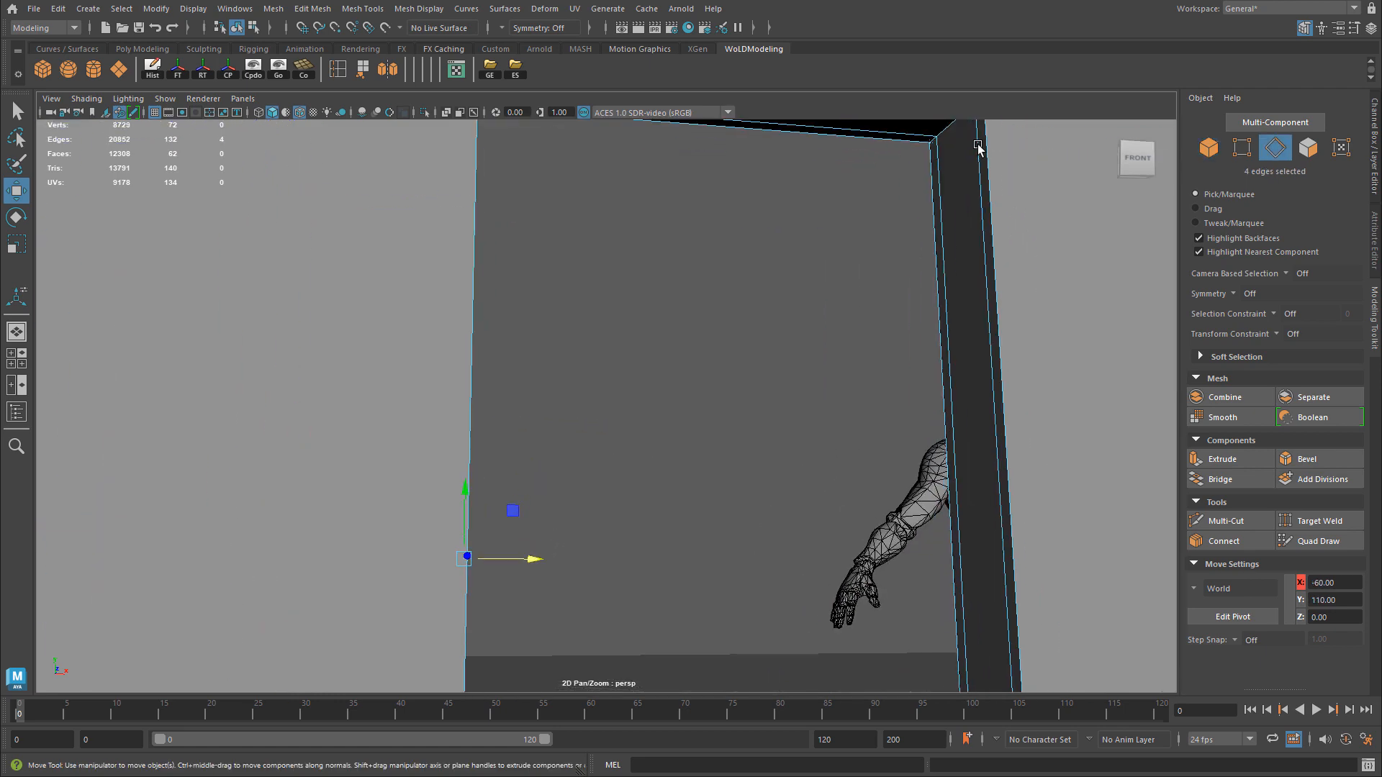
alt+middle_drag(978, 145, 741, 388)
alt+drag(740, 387, 827, 338)
shift+click(669, 432)
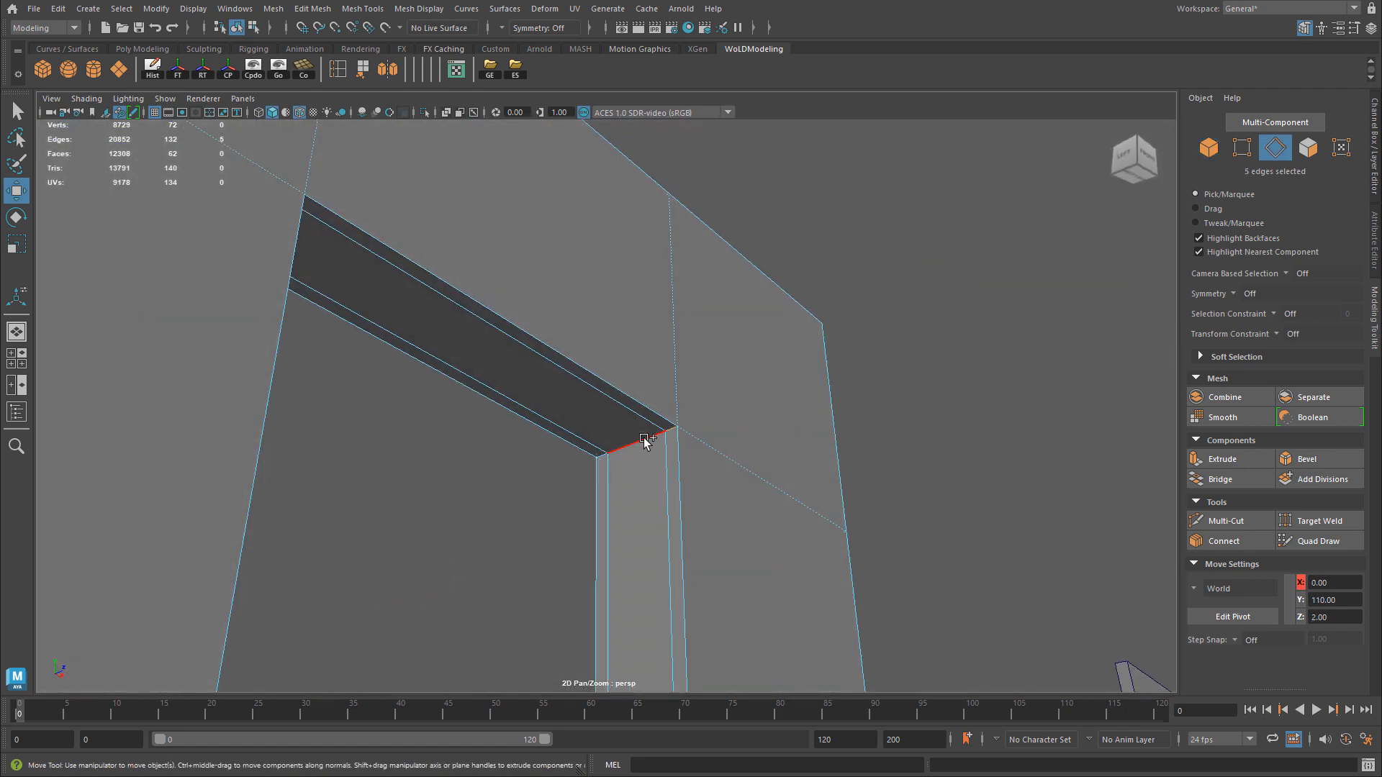
shift+click(642, 441)
shift+click(602, 457)
alt+drag(624, 454, 429, 421)
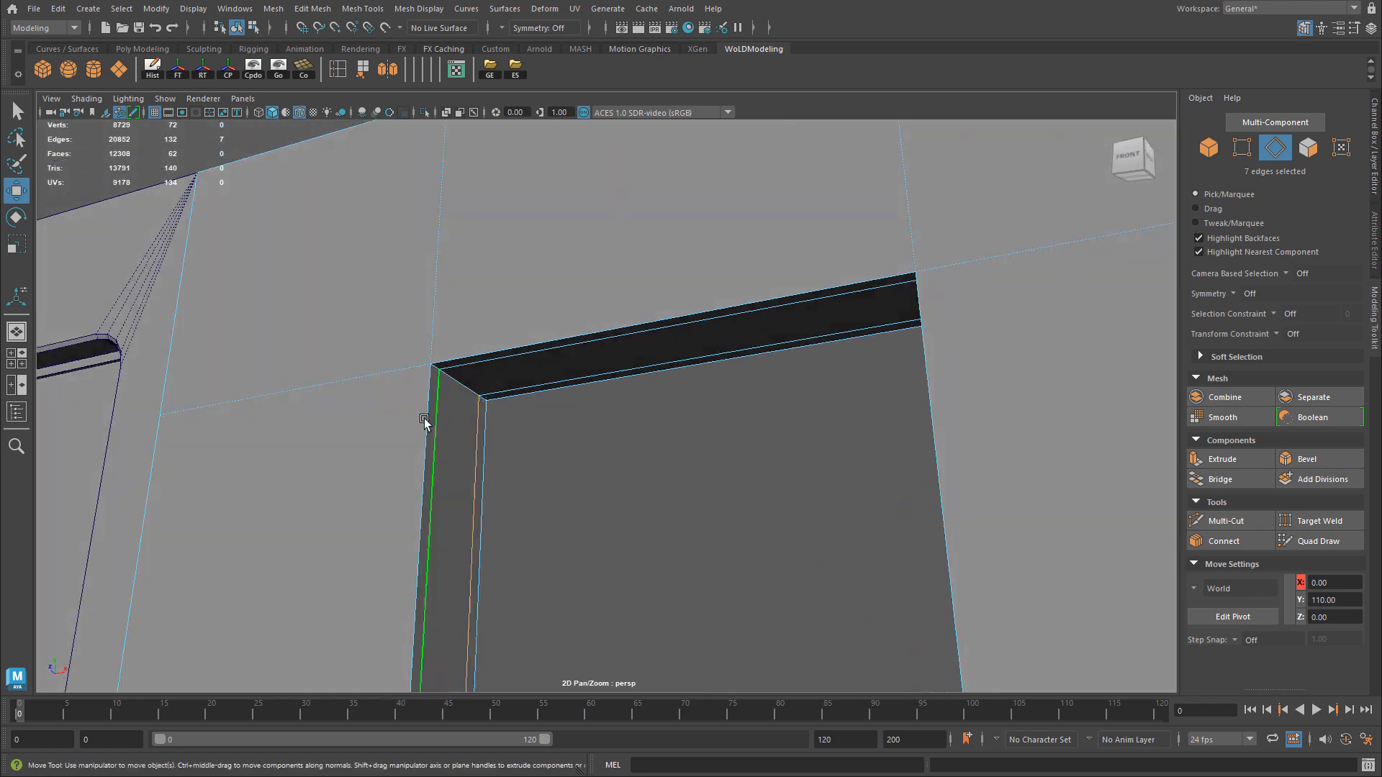
alt+middle_drag(511, 396, 565, 401)
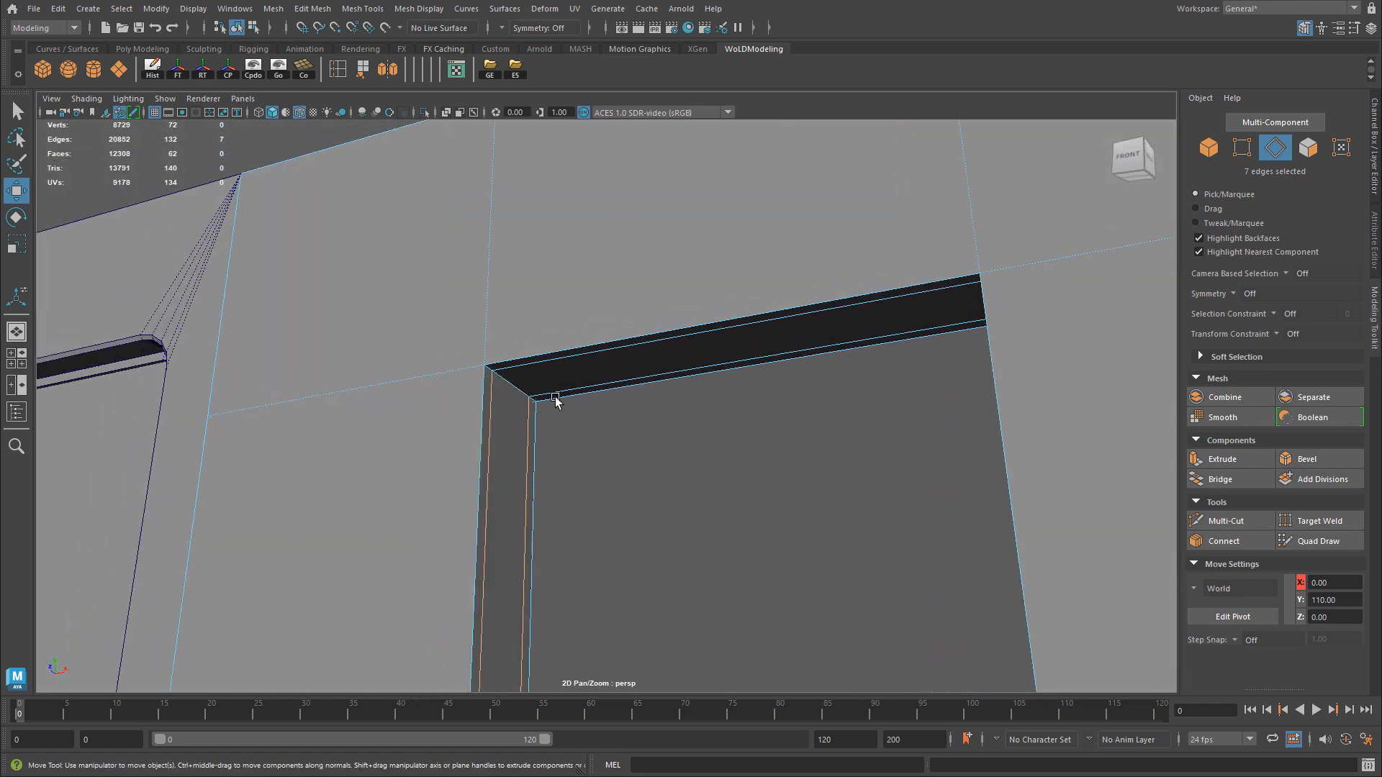
click(594, 436)
Bevel the edges running through the wall thickness at both upper corners of the doorway.
alt+drag(491, 415, 488, 398)
alt+right_drag(488, 398, 691, 396)
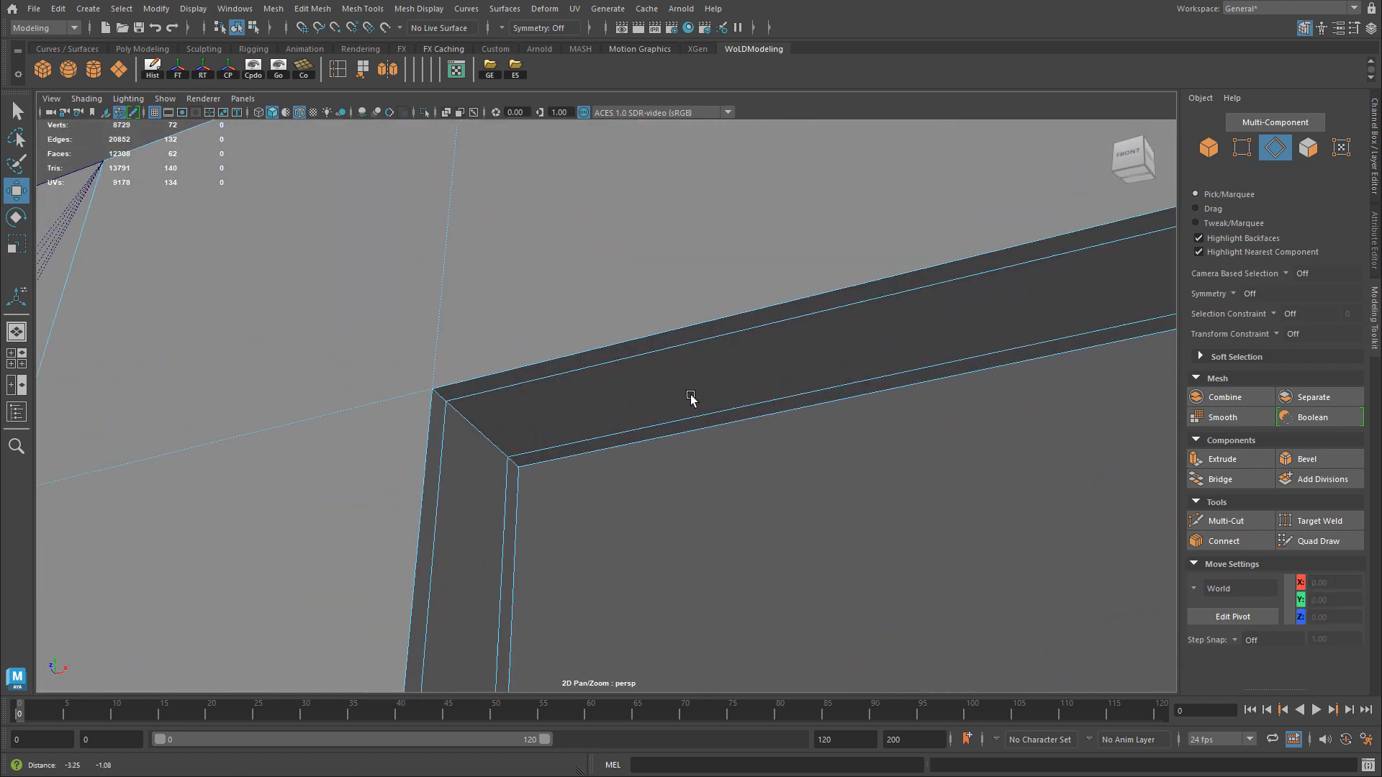
click(461, 393)
shift+double_click(533, 458)
alt+drag(534, 459, 814, 458)
shift+double_click(947, 449)
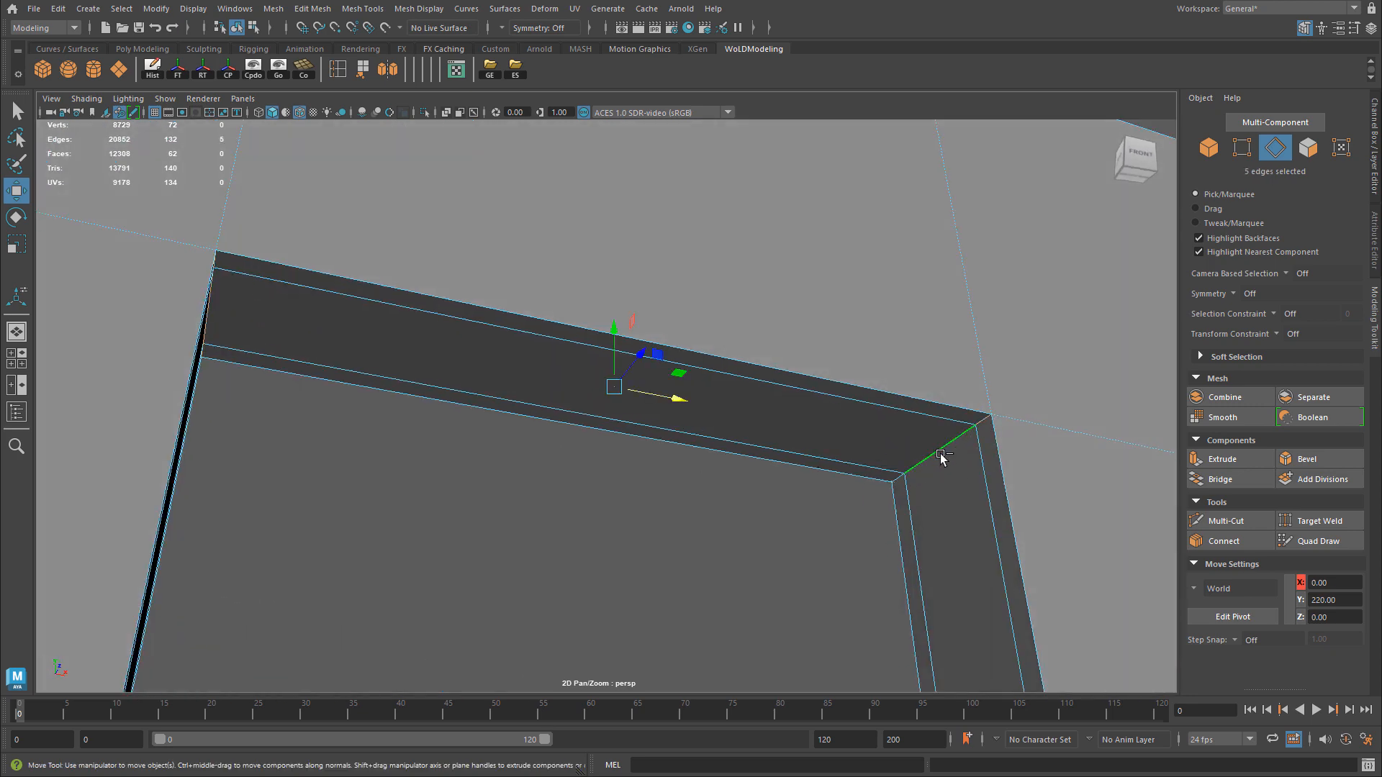
alt+drag(1043, 503, 596, 493)
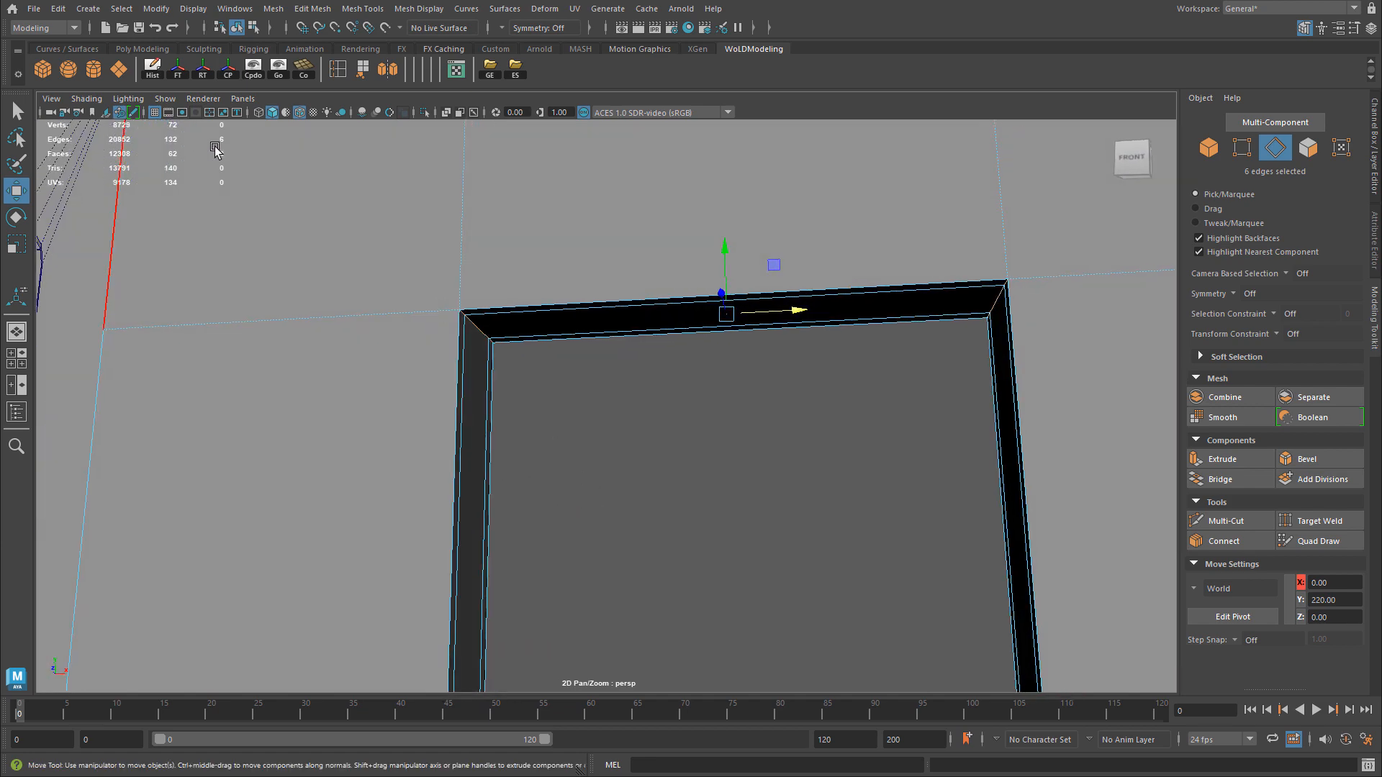
alt+right_drag(759, 386, 571, 381)
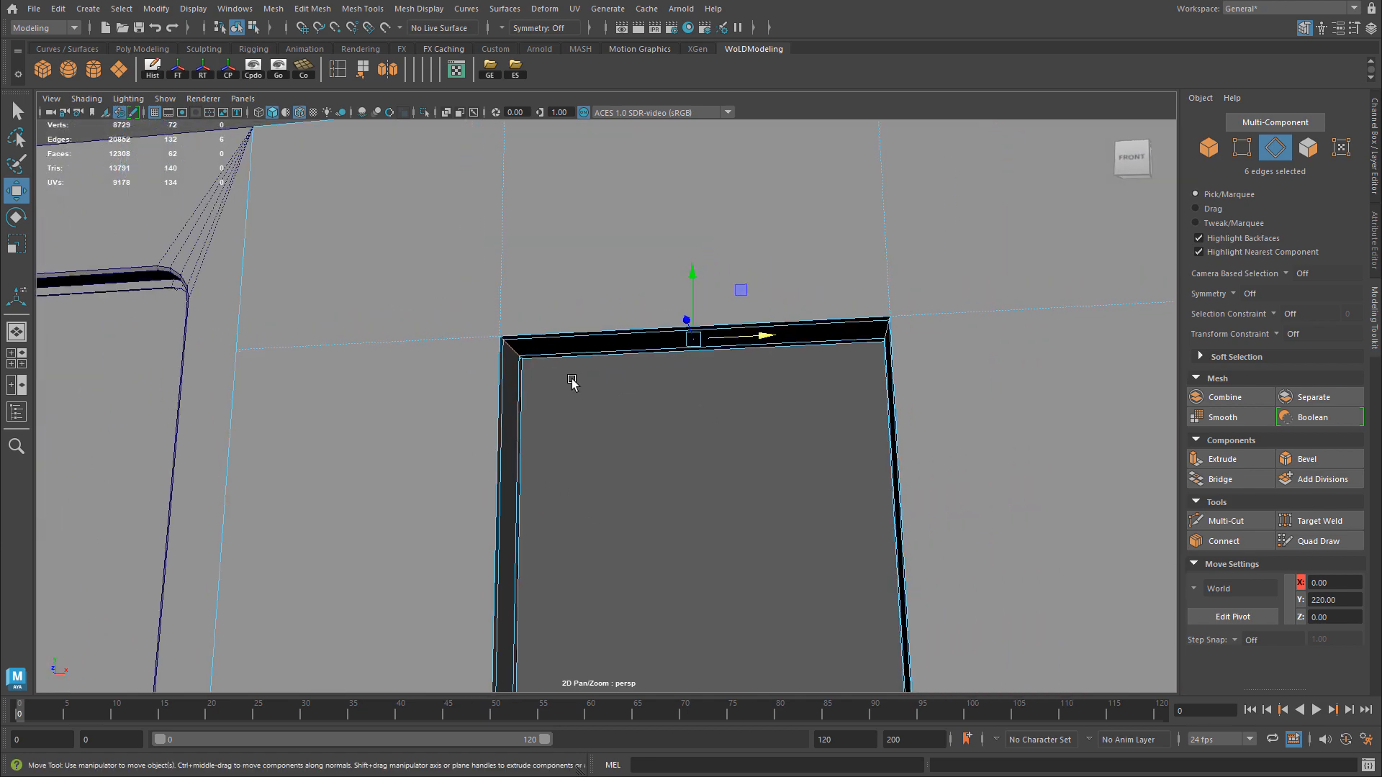
alt+drag(571, 381, 613, 324)
alt+drag(194, 137, 792, 353)
key(ctrl+b)
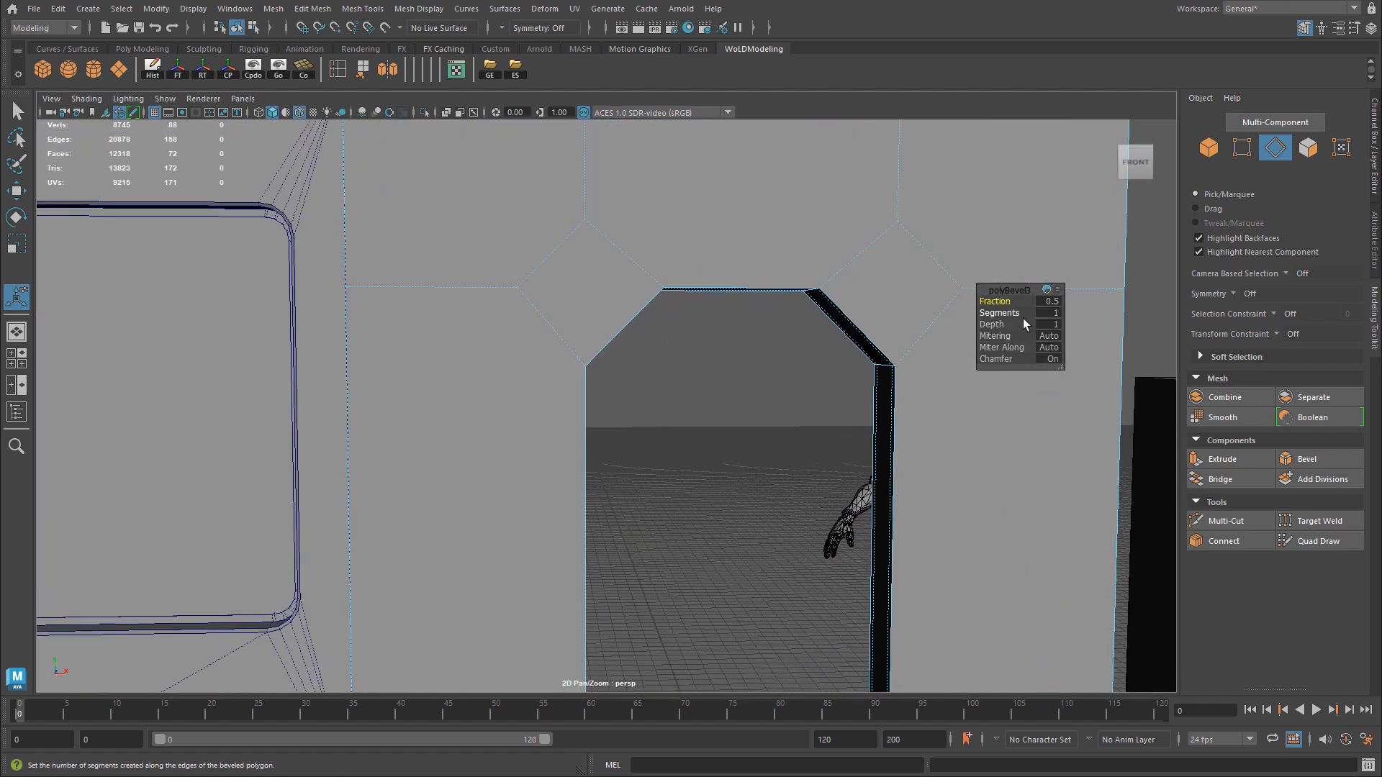
Set the doorway corner bevel to a fraction of 0.25 with 4 segments, comparing it with the window corners in front view.
key(space)
key(space)
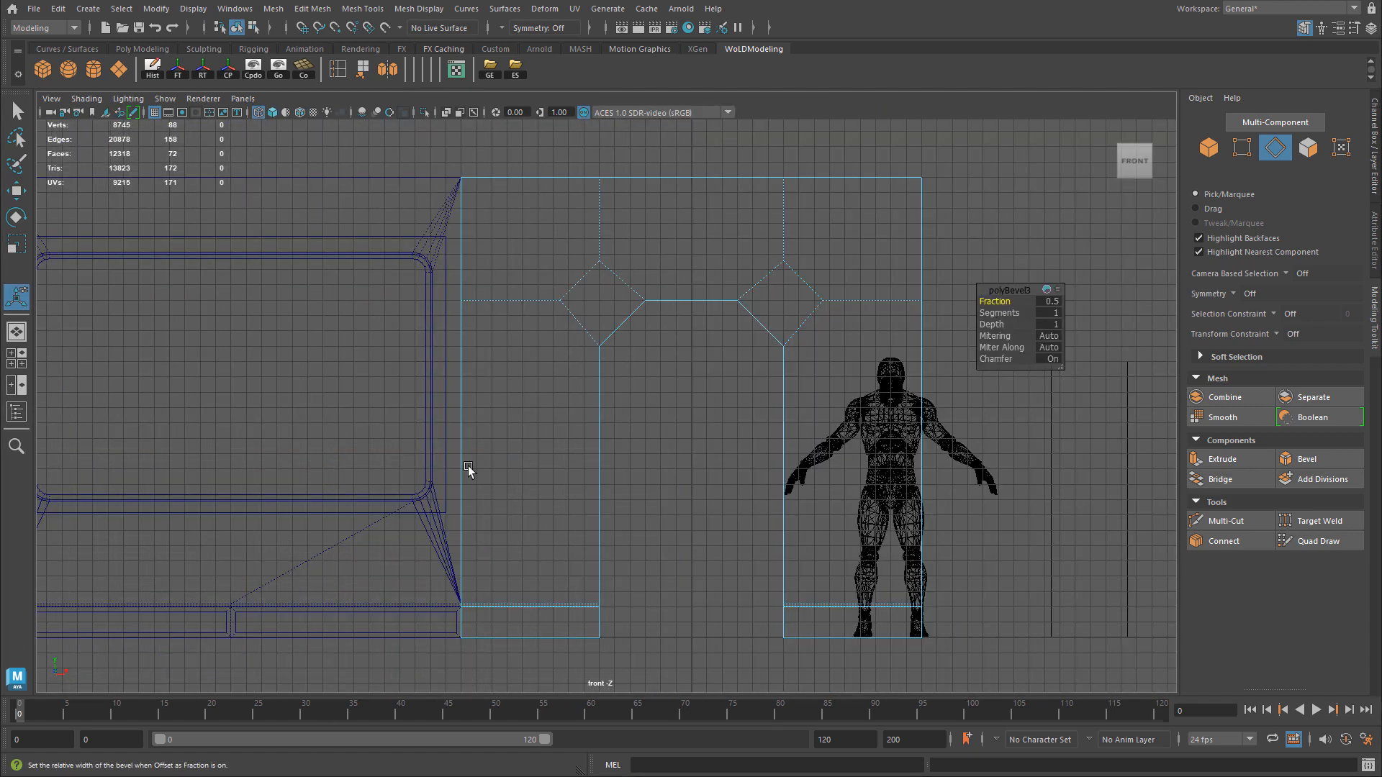
alt+middle_drag(570, 406, 456, 437)
alt+right_drag(456, 438, 540, 374)
alt+middle_drag(442, 362, 465, 363)
alt+right_drag(465, 362, 334, 352)
alt+middle_drag(334, 352, 424, 438)
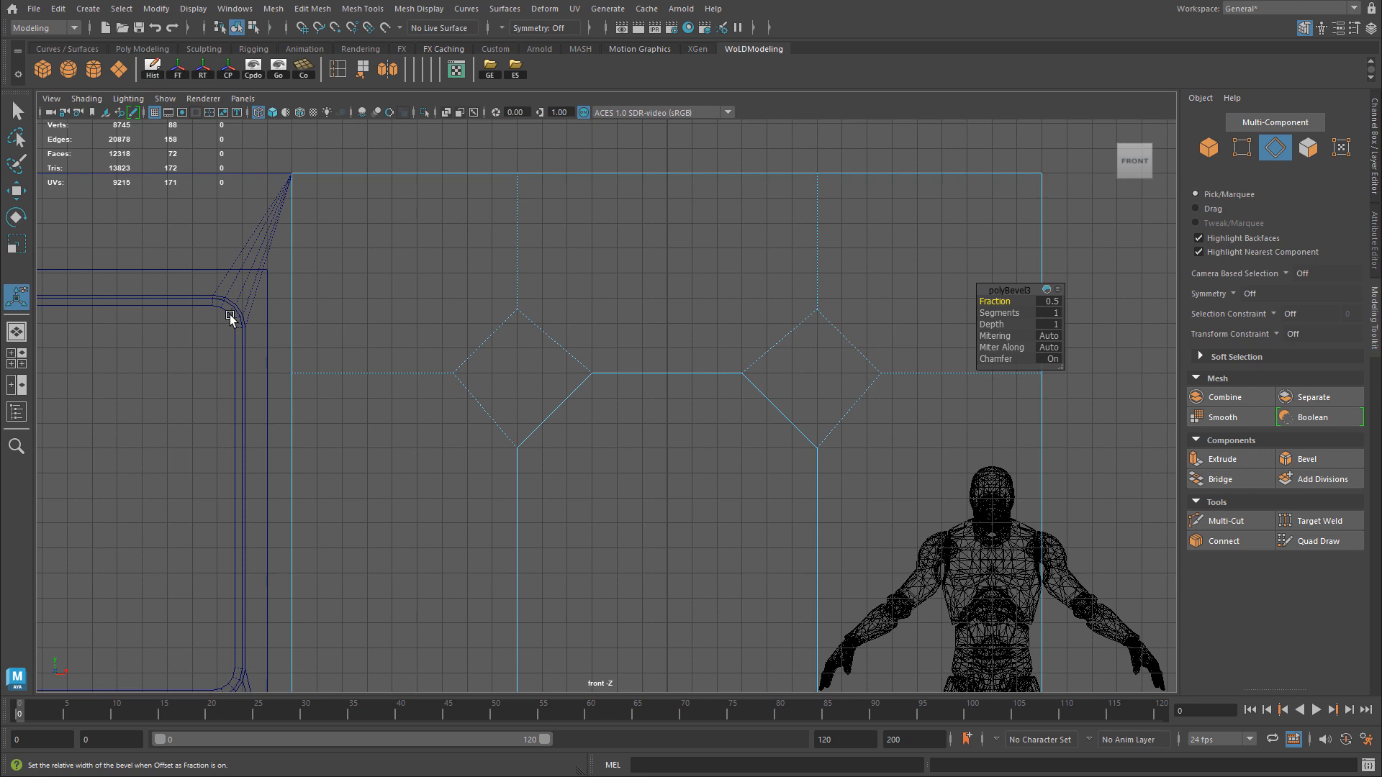
click(1053, 302)
text(.25)
key(Return)
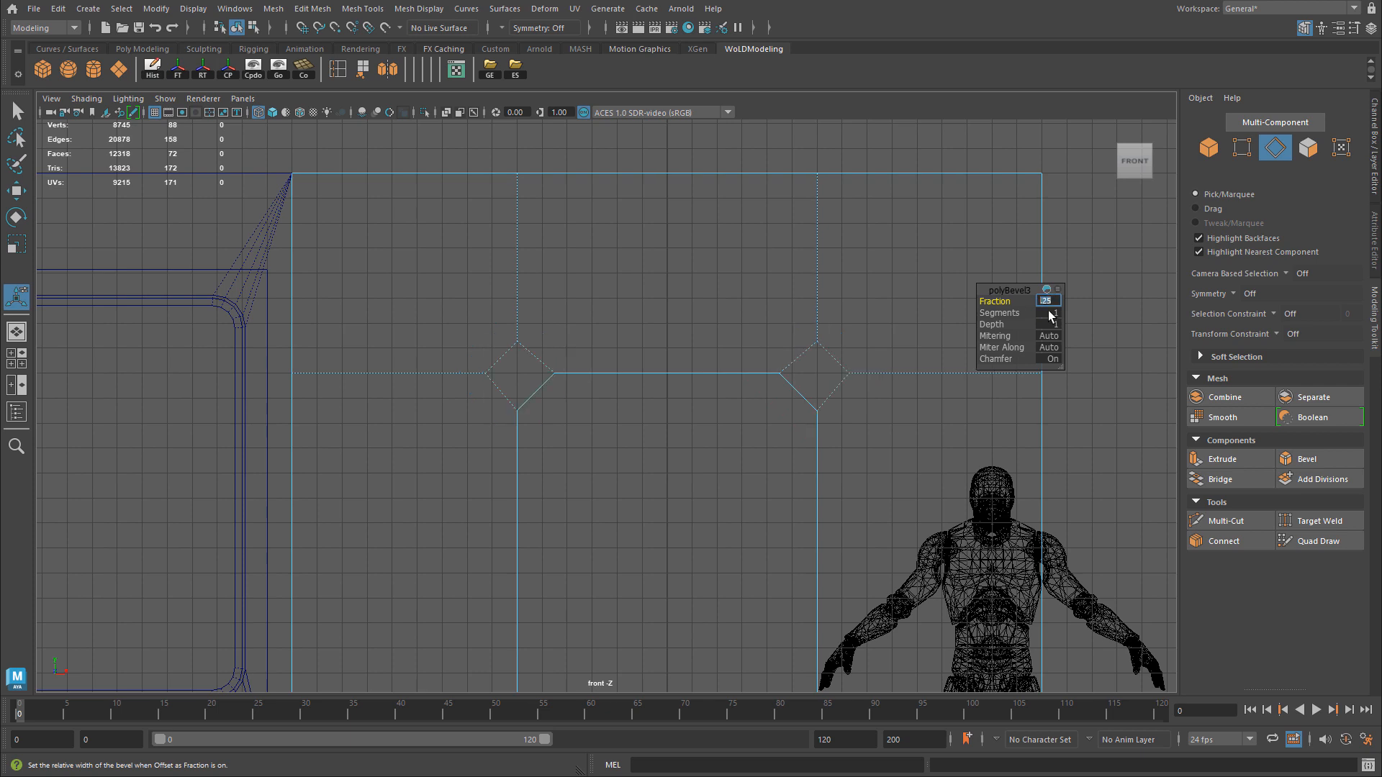
click(1050, 314)
text(4)
key(Return)
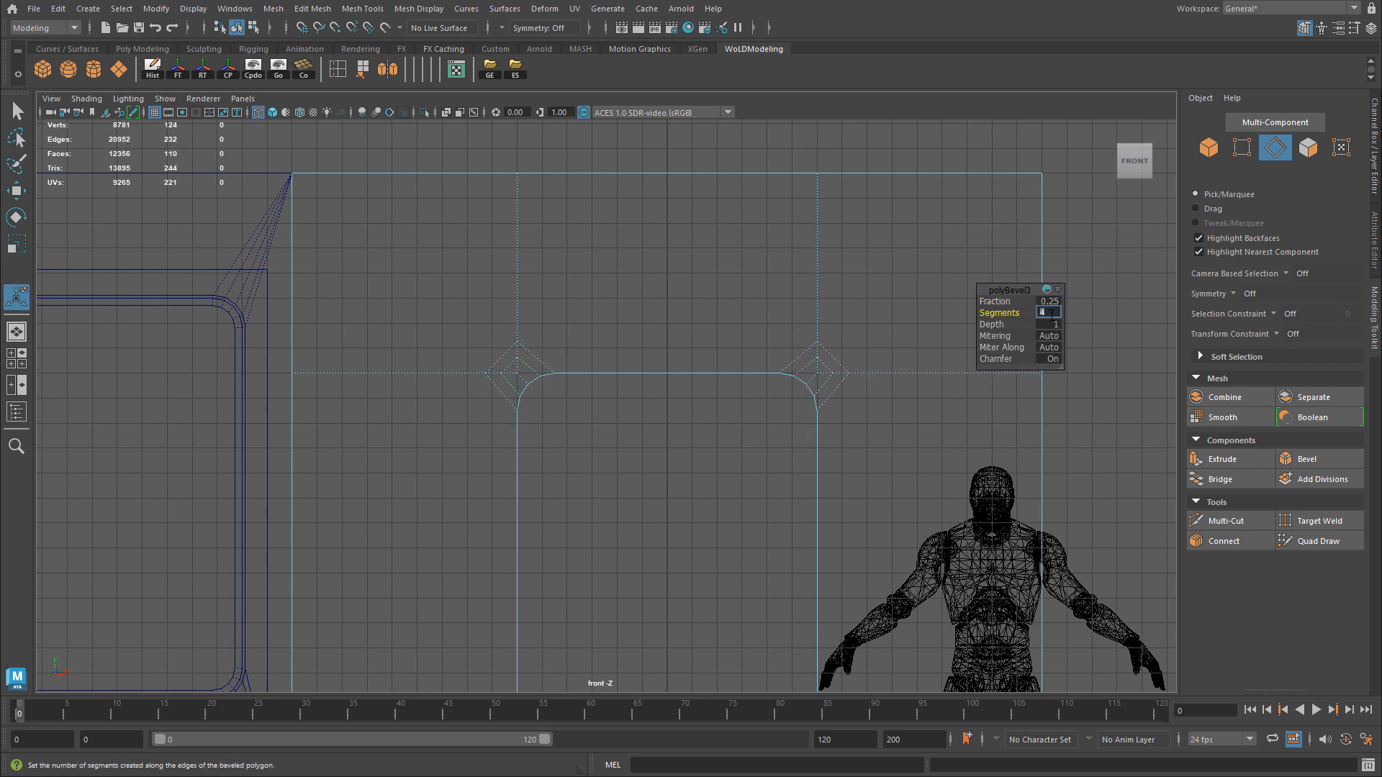
Try a corner bevel fraction of 0.2 and restore it to 0.25.
click(1049, 302)
text(.2)
key(Return)
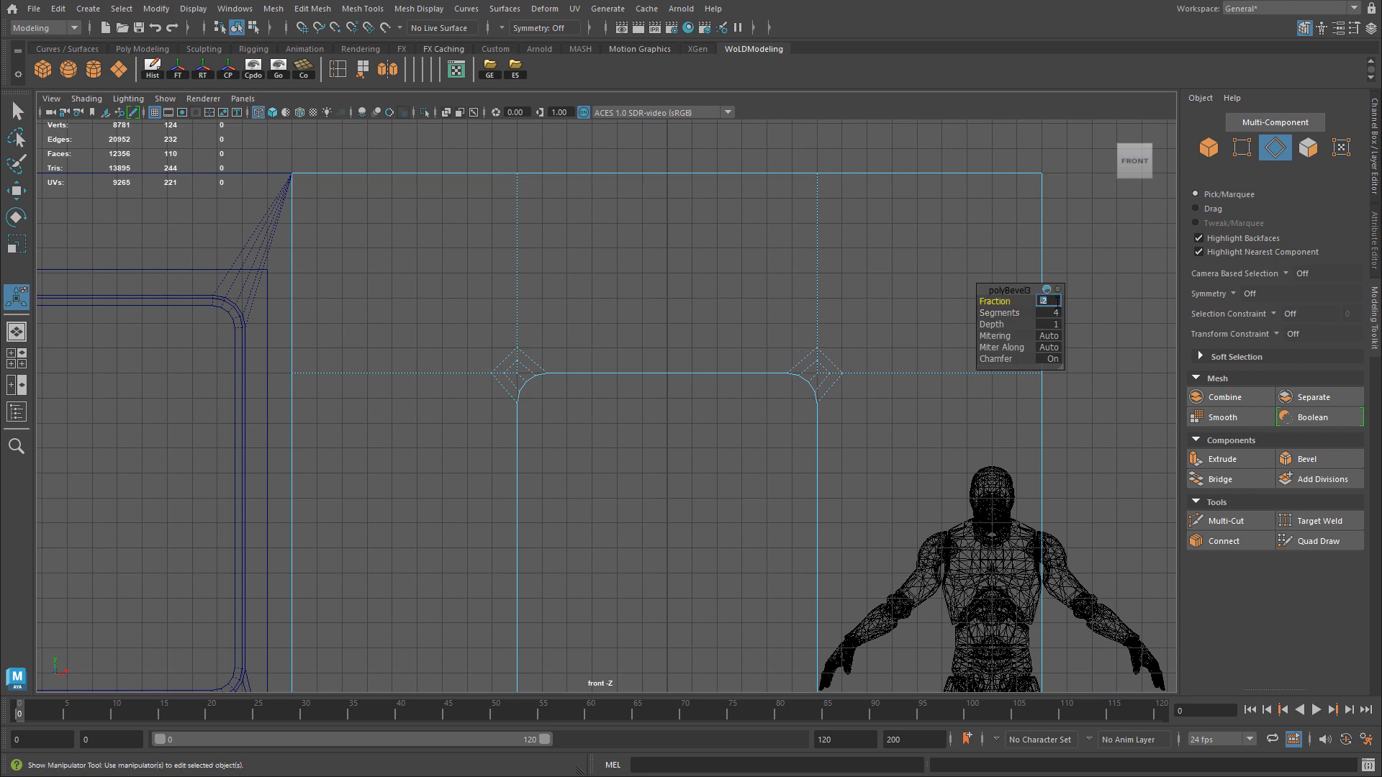
text(.25)
key(Return)
scroll(792, 308, down, 1)
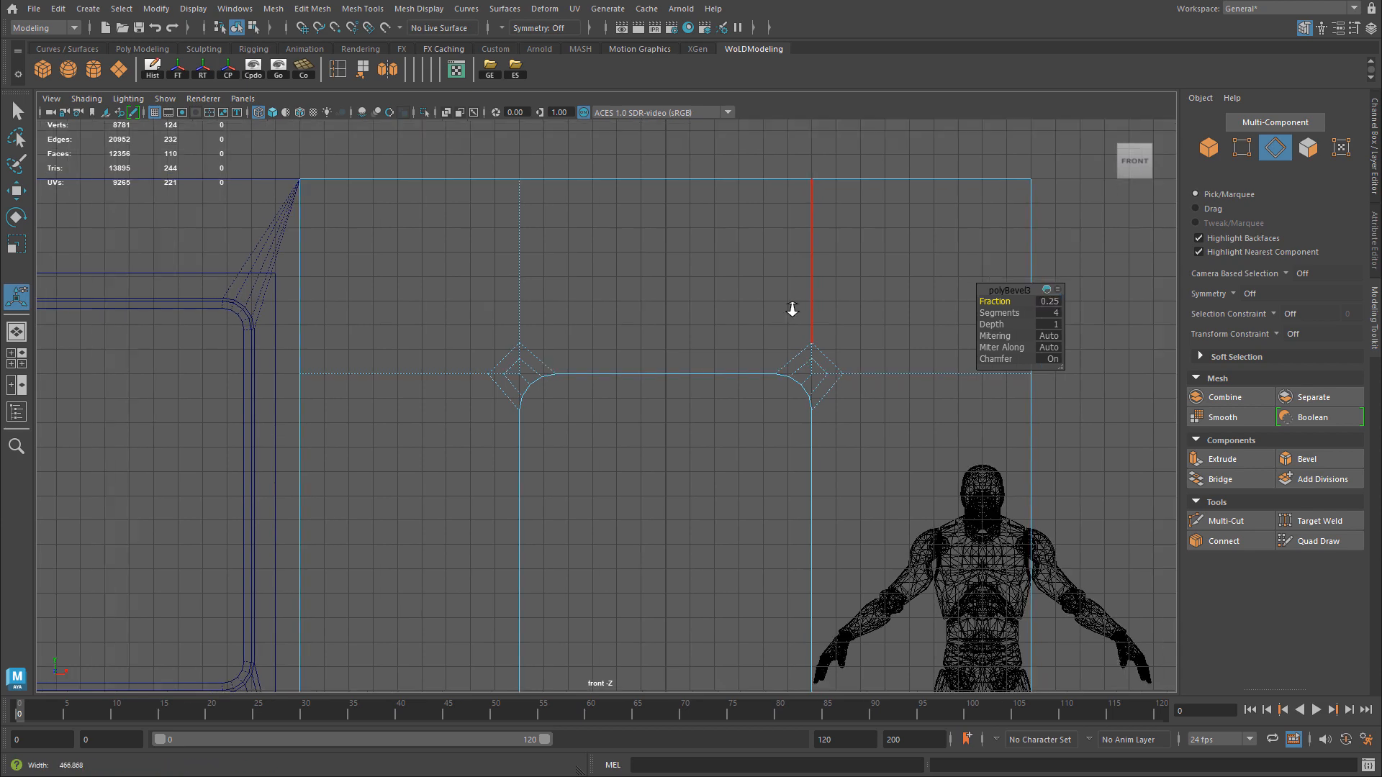
Examine the rounded doorway corners in perspective alongside the window wall from several angles.
key(space)
key(space)
alt+right_drag(825, 276, 802, 348)
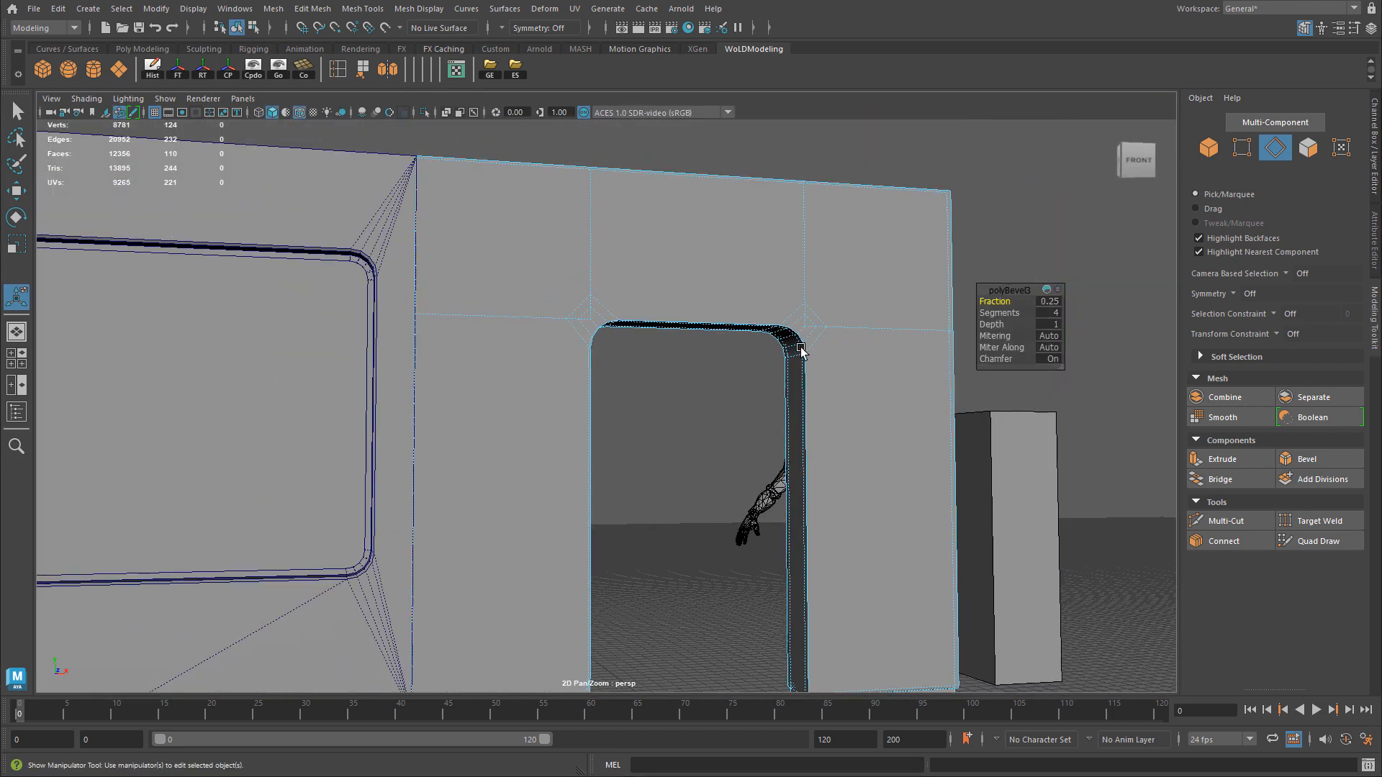
alt+middle_drag(801, 349, 777, 252)
alt+middle_drag(836, 311, 843, 378)
alt+right_drag(844, 378, 805, 382)
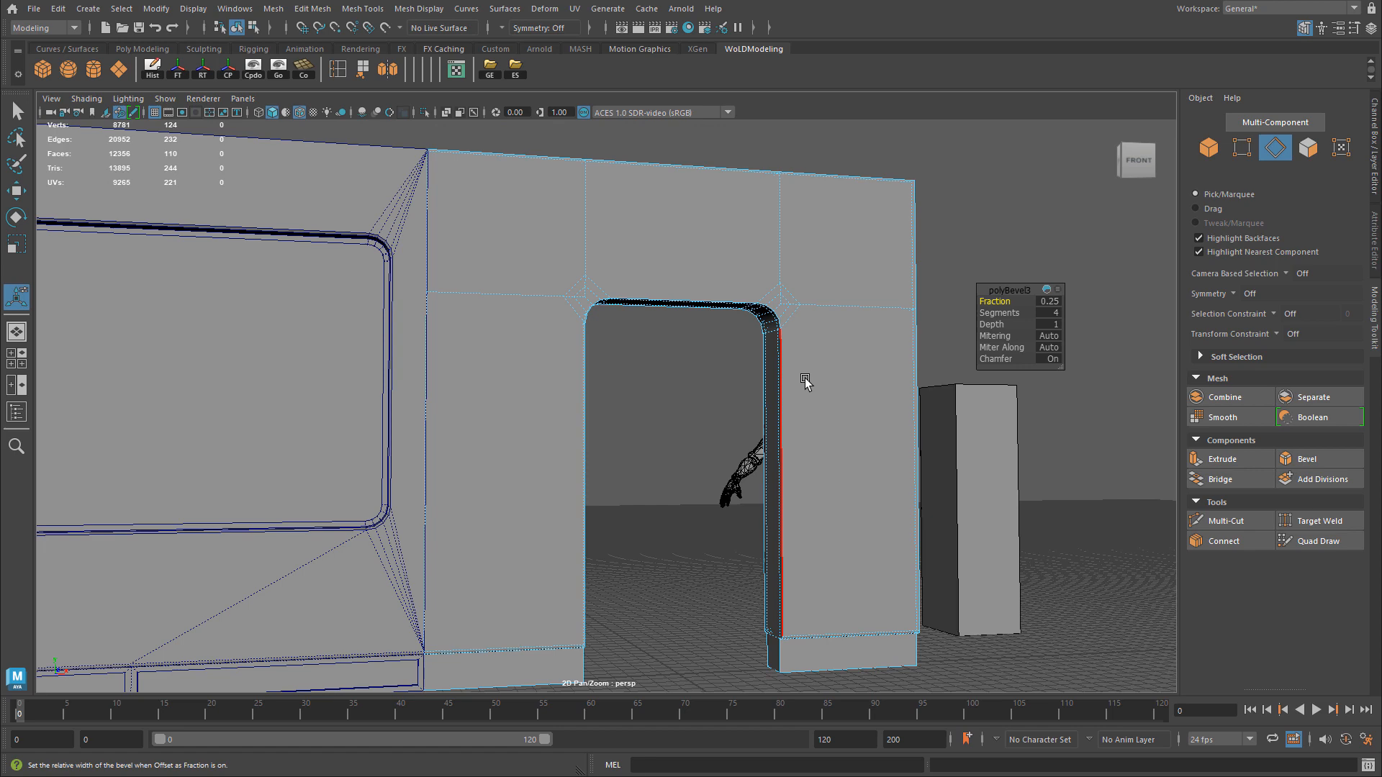
alt+drag(805, 382, 703, 386)
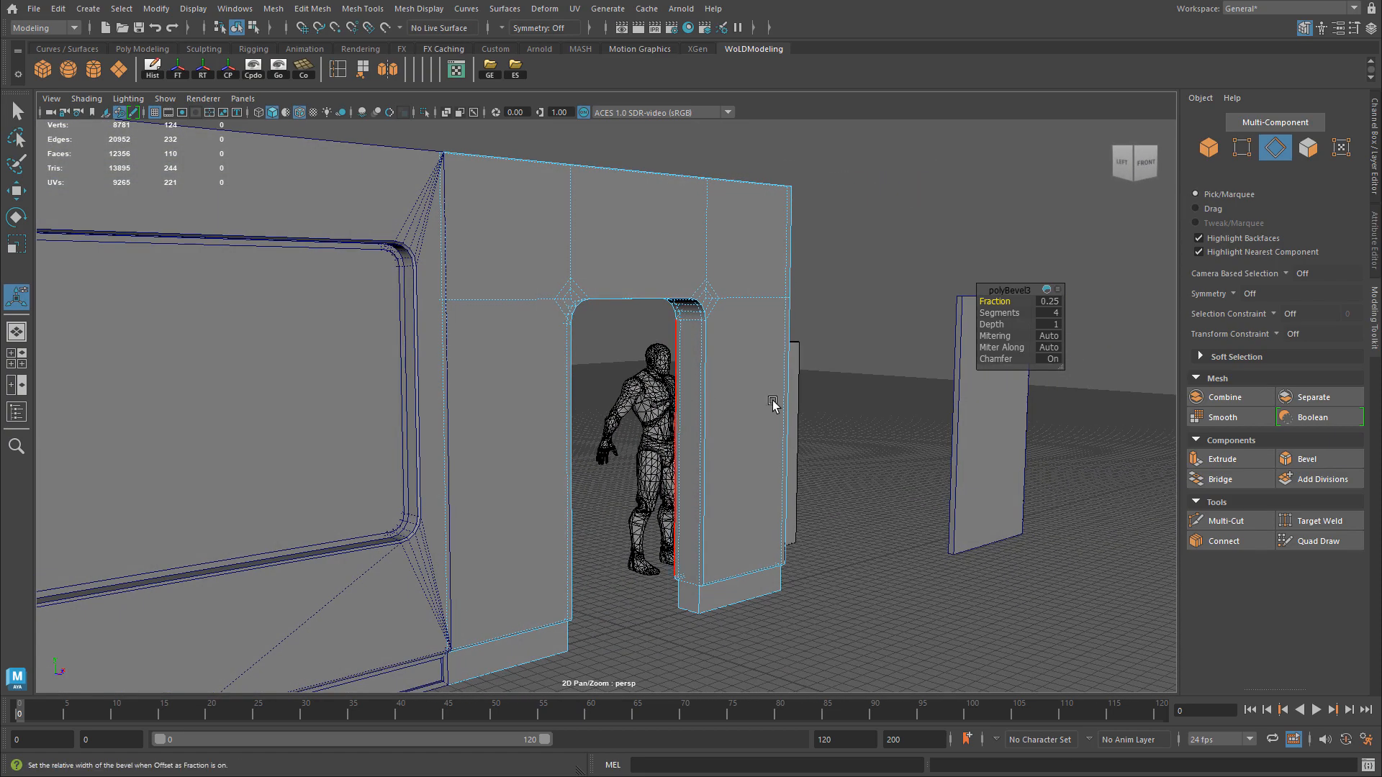
alt+drag(787, 377, 732, 372)
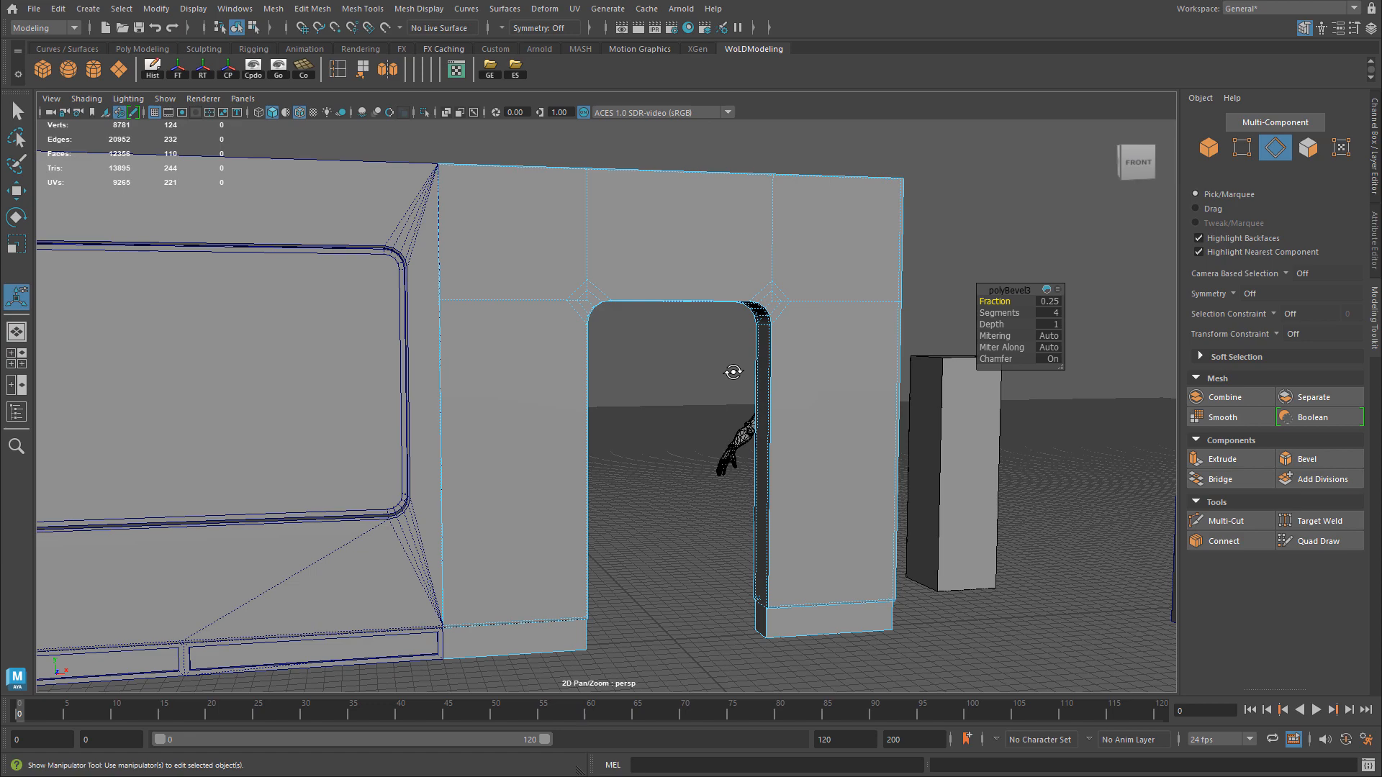
alt+drag(733, 371, 740, 291)
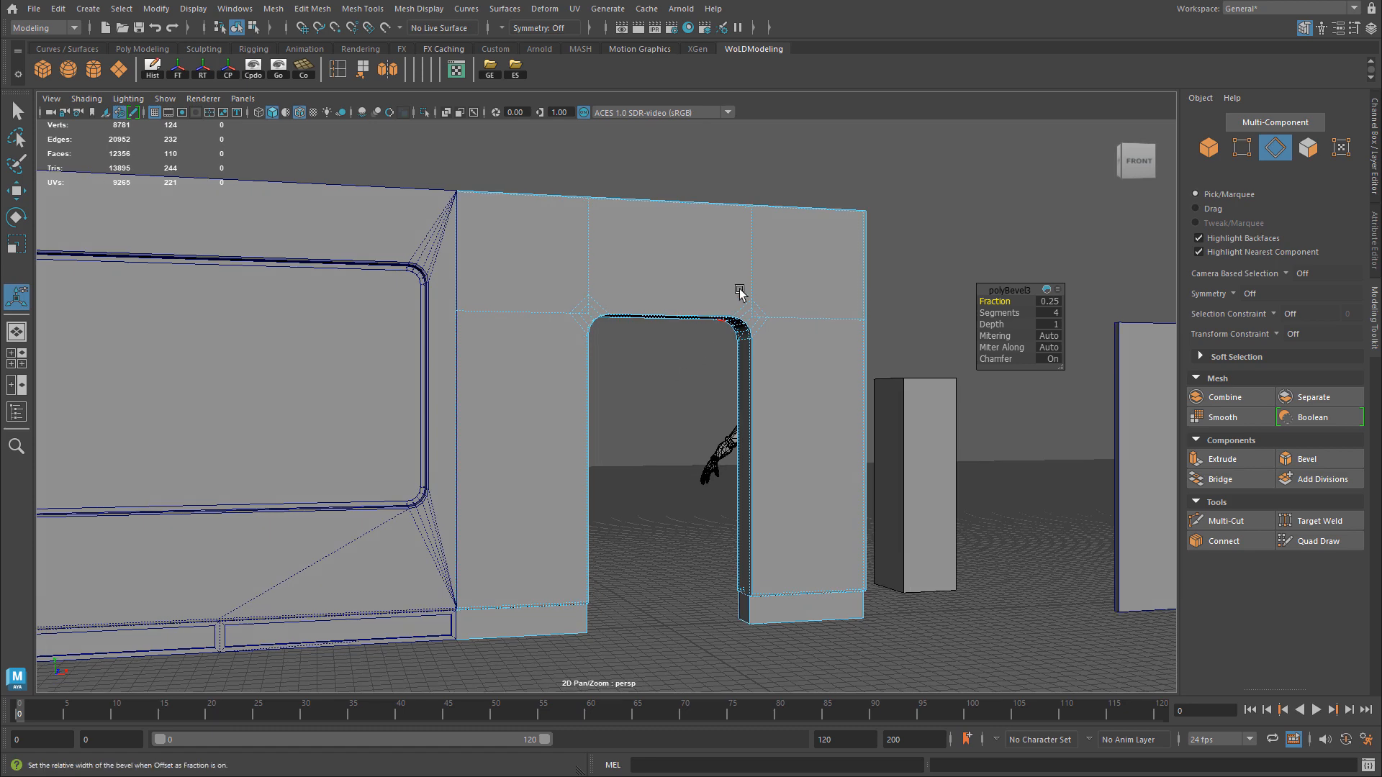
Leave the bevel and return to object selection with the whole door wall selected.
right_drag(746, 272, 801, 256)
key(q)
alt+drag(800, 256, 794, 257)
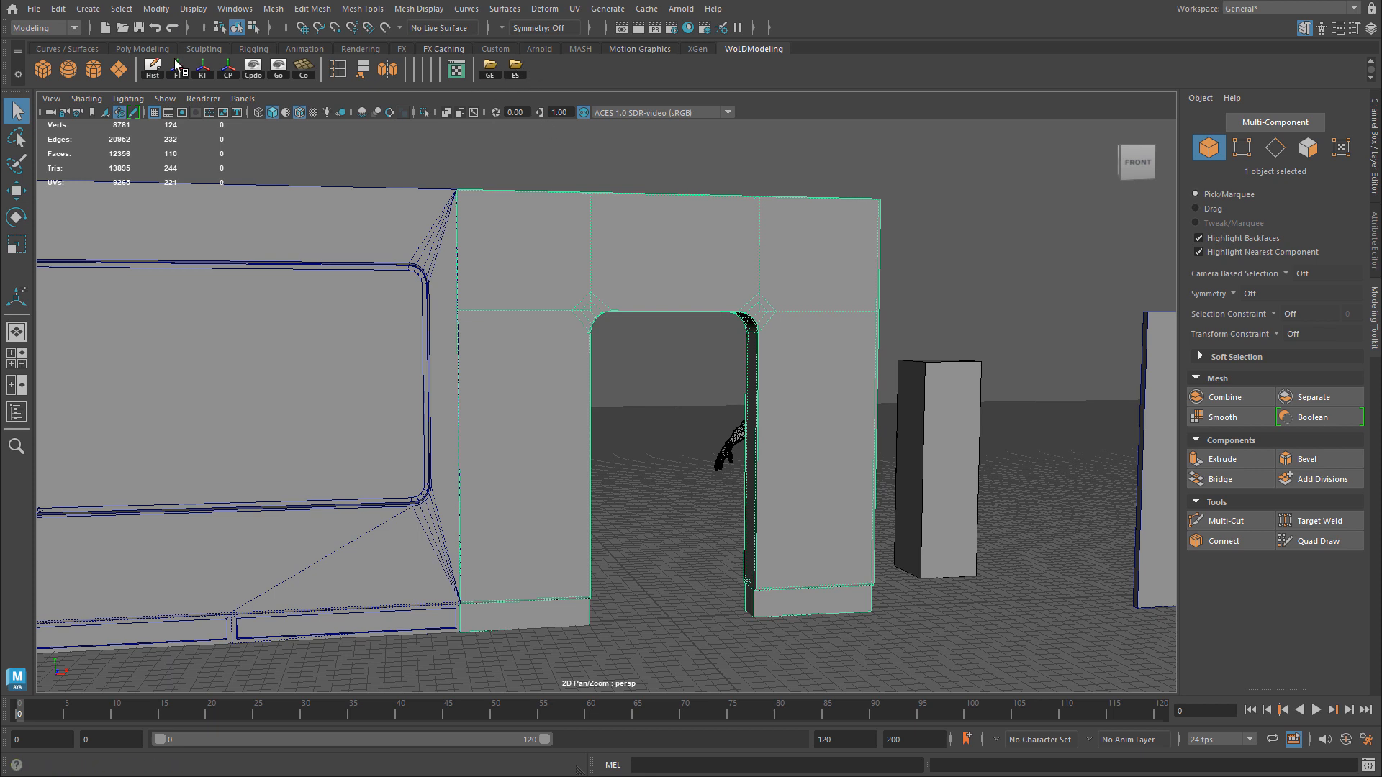
click(38, 11)
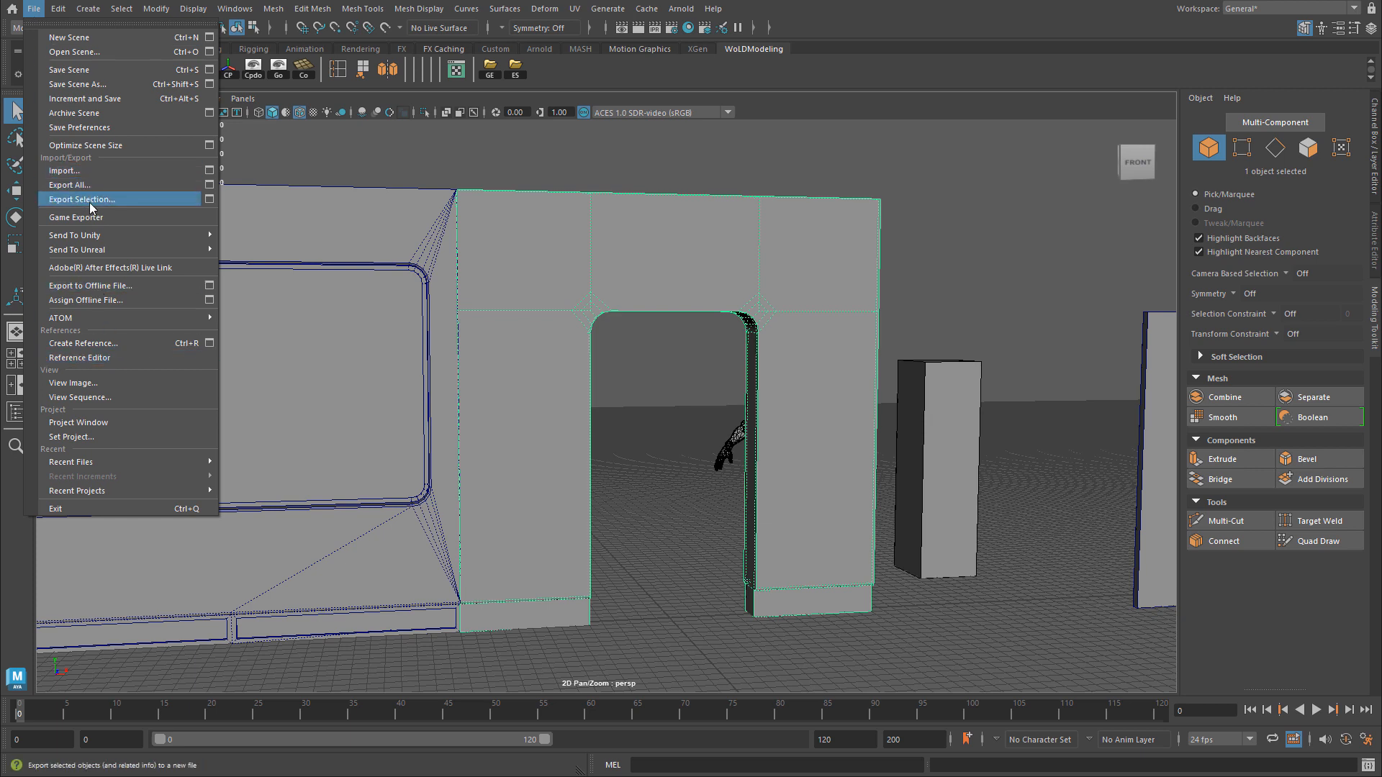
click(665, 619)
Move the door wall along X to 150 with grid snapping.
key(w)
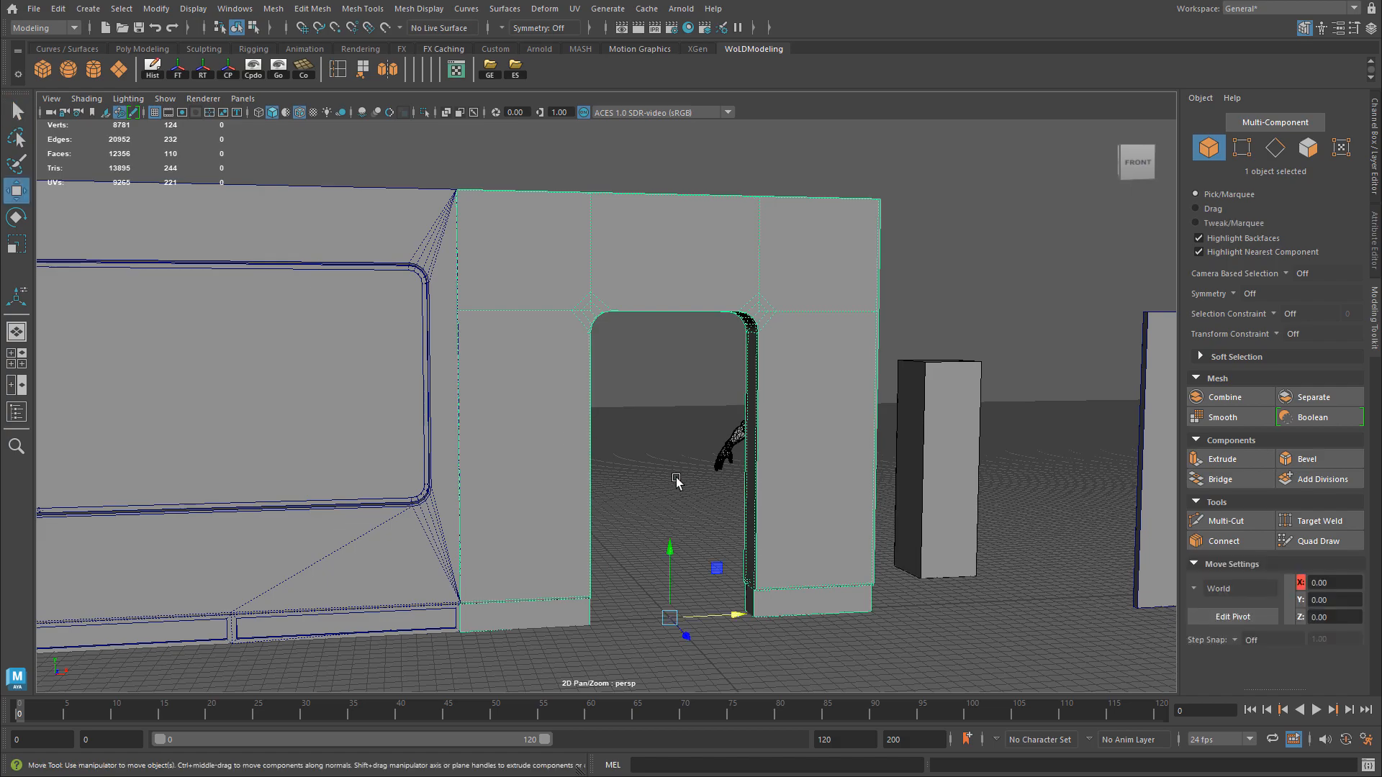
scroll(676, 477, up, 2)
alt+drag(632, 450, 761, 539)
key(x)
drag(758, 481, 870, 474)
Place the door wall's pivot on the bottom edge of its end facing the window wall.
scroll(892, 467, up, 3)
alt+middle_drag(910, 460, 468, 385)
alt+drag(468, 385, 530, 365)
alt+middle_drag(530, 364, 595, 322)
alt+right_drag(223, 474, 619, 482)
alt+middle_drag(620, 482, 730, 425)
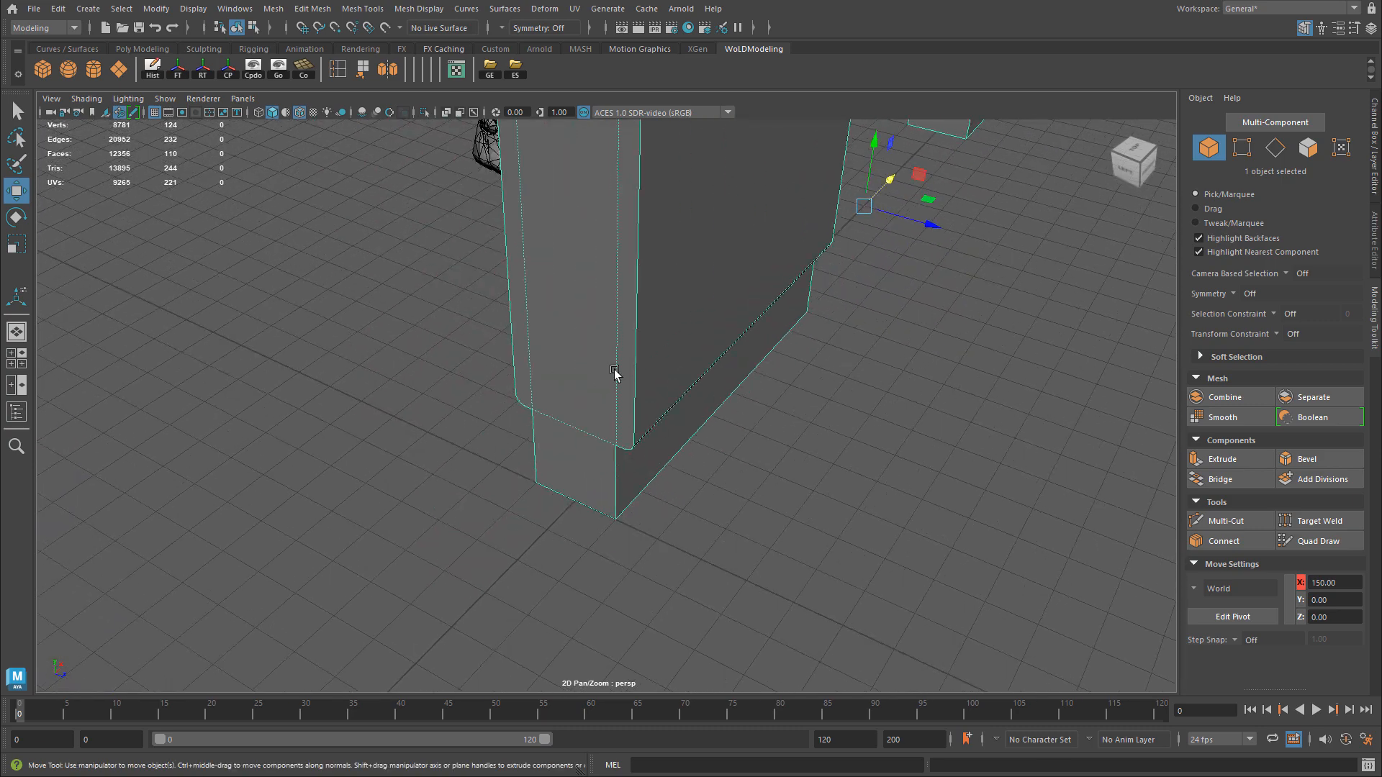
key(d)
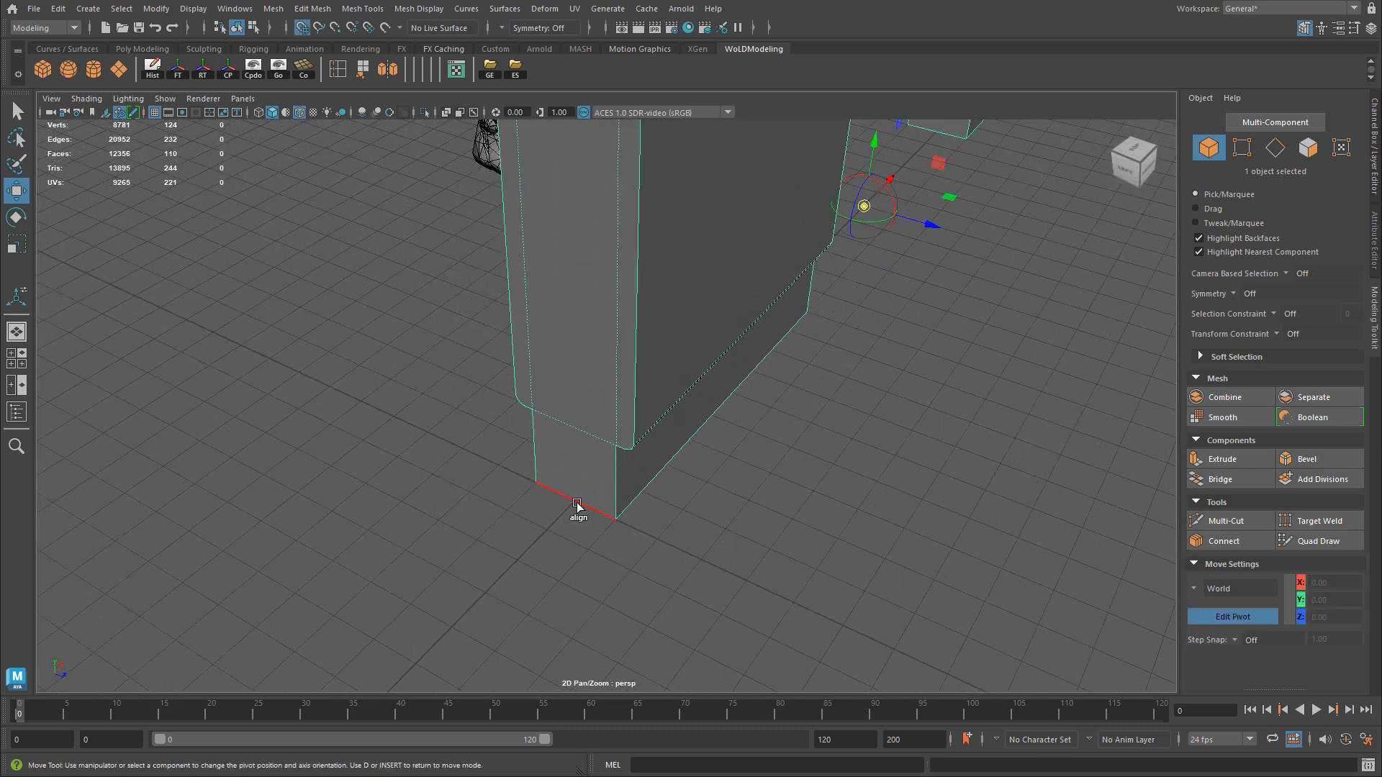
click(574, 500)
Compare the window wall's pivot placement with the door wall's pivot.
alt+right_drag(786, 462, 481, 468)
alt+drag(481, 469, 288, 477)
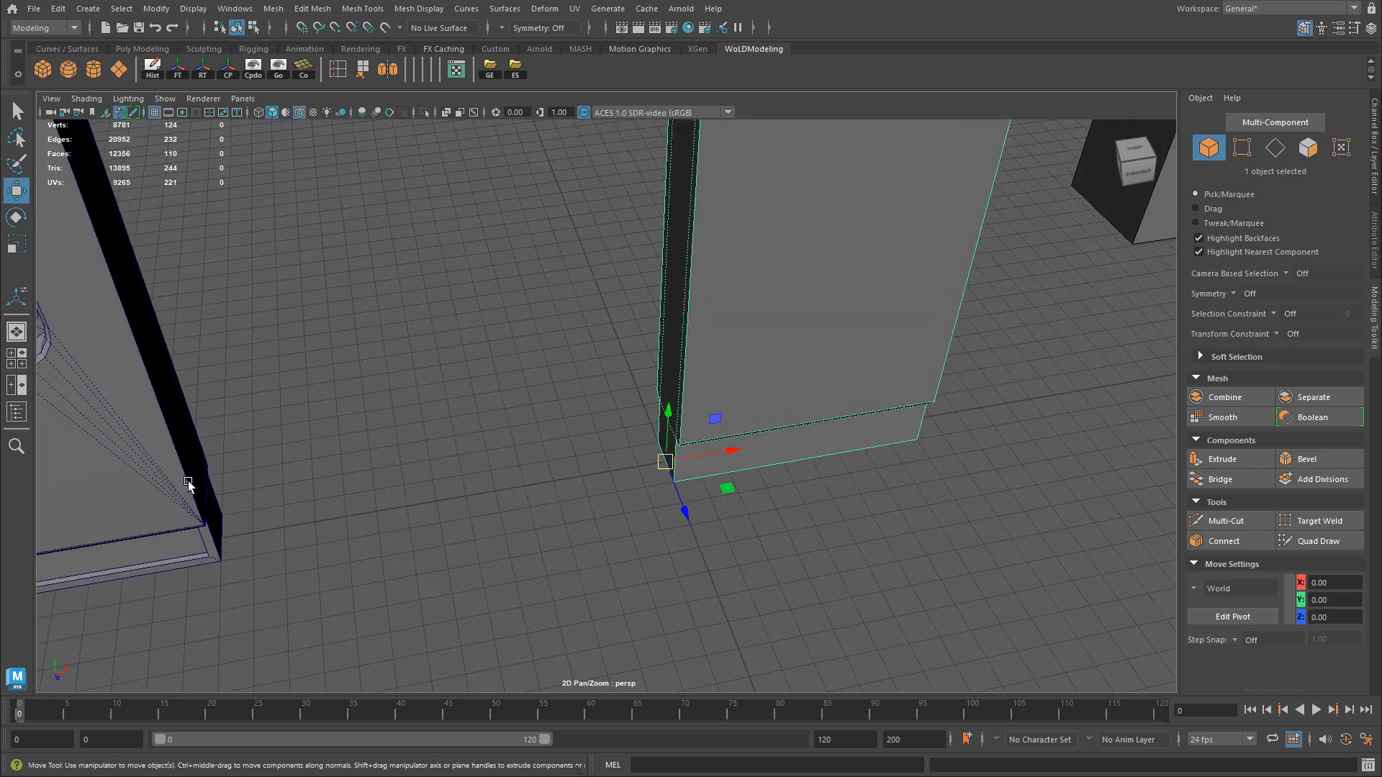
click(188, 481)
alt+right_drag(188, 481, 126, 524)
alt+middle_drag(127, 524, 282, 491)
alt+drag(283, 491, 341, 582)
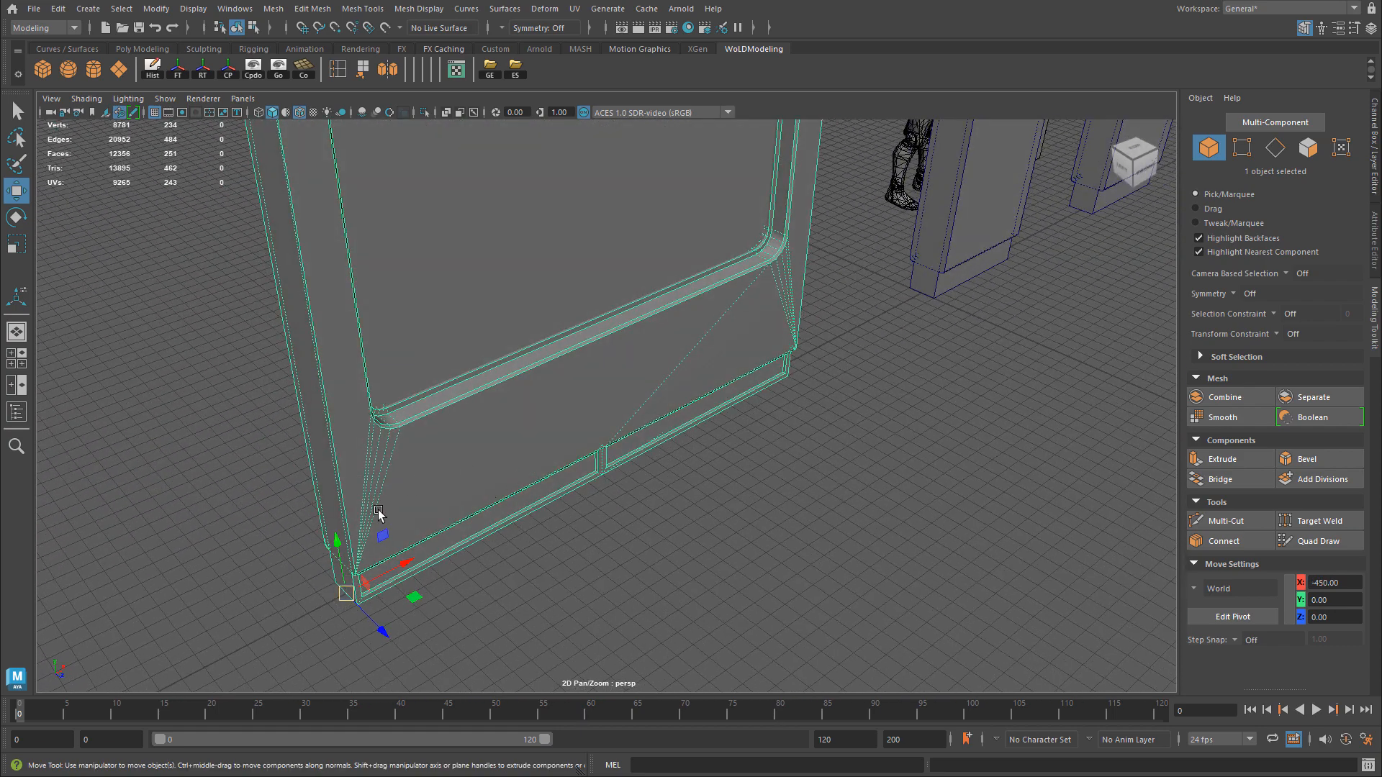
alt+middle_drag(757, 425, 355, 604)
click(605, 373)
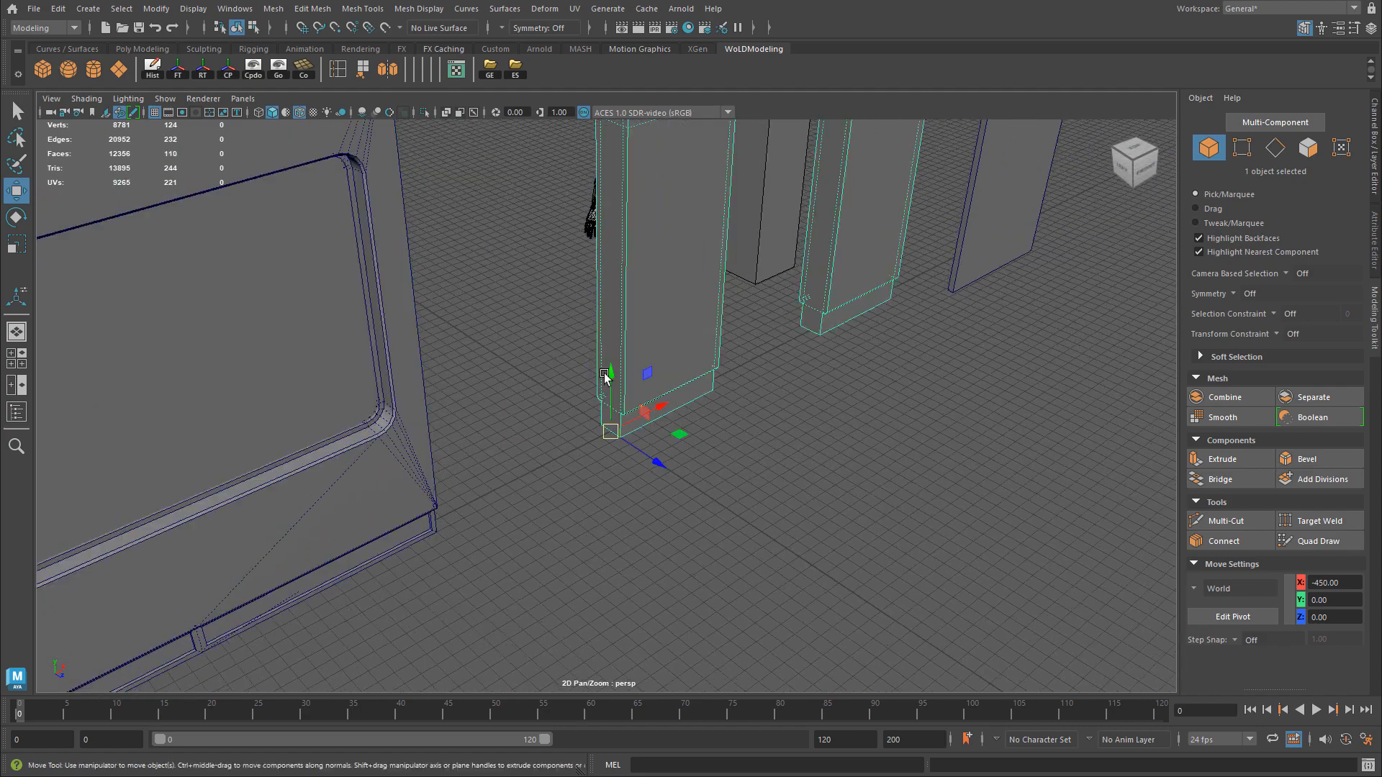
alt+drag(608, 416, 461, 441)
Move the window wall along X to -340 with grid snapping, closer to the door wall.
click(430, 461)
alt+right_drag(569, 472, 266, 484)
key(x)
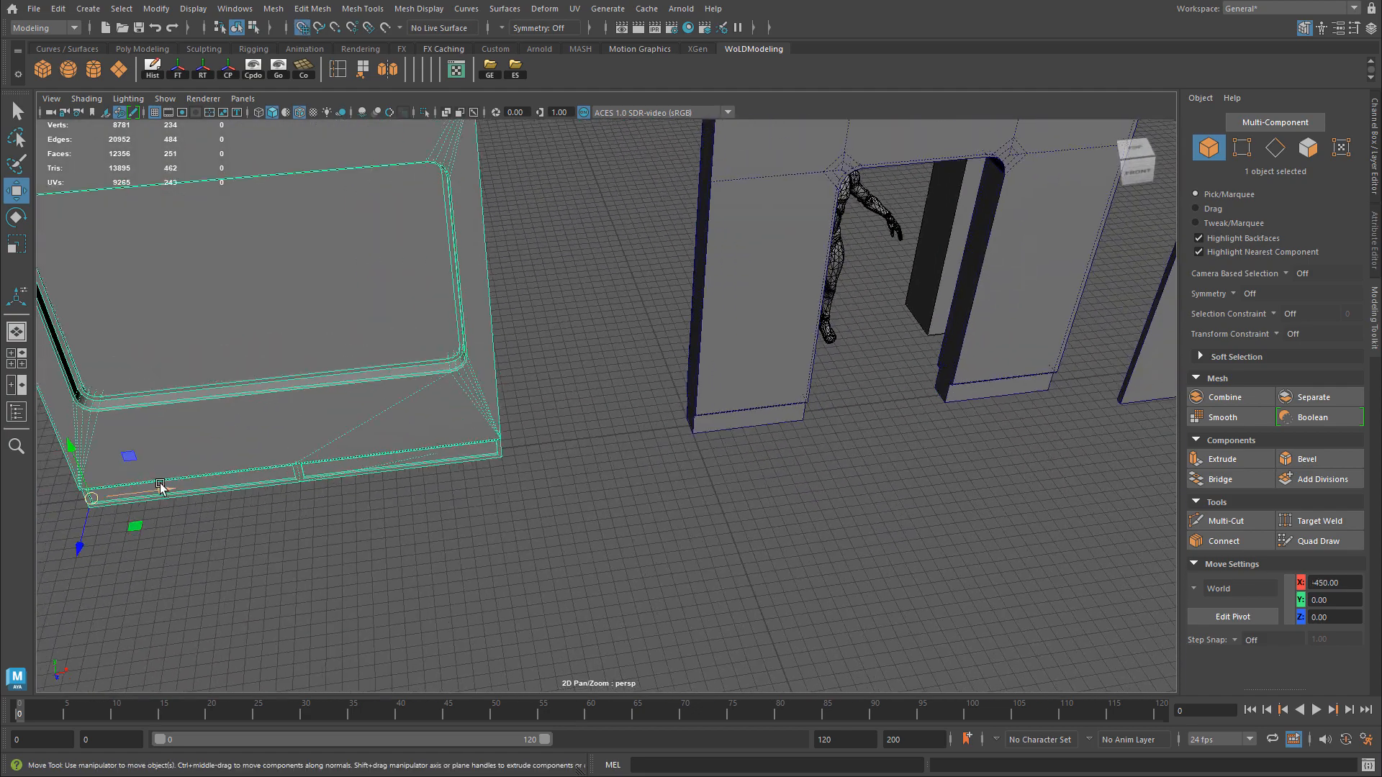
drag(160, 488, 420, 437)
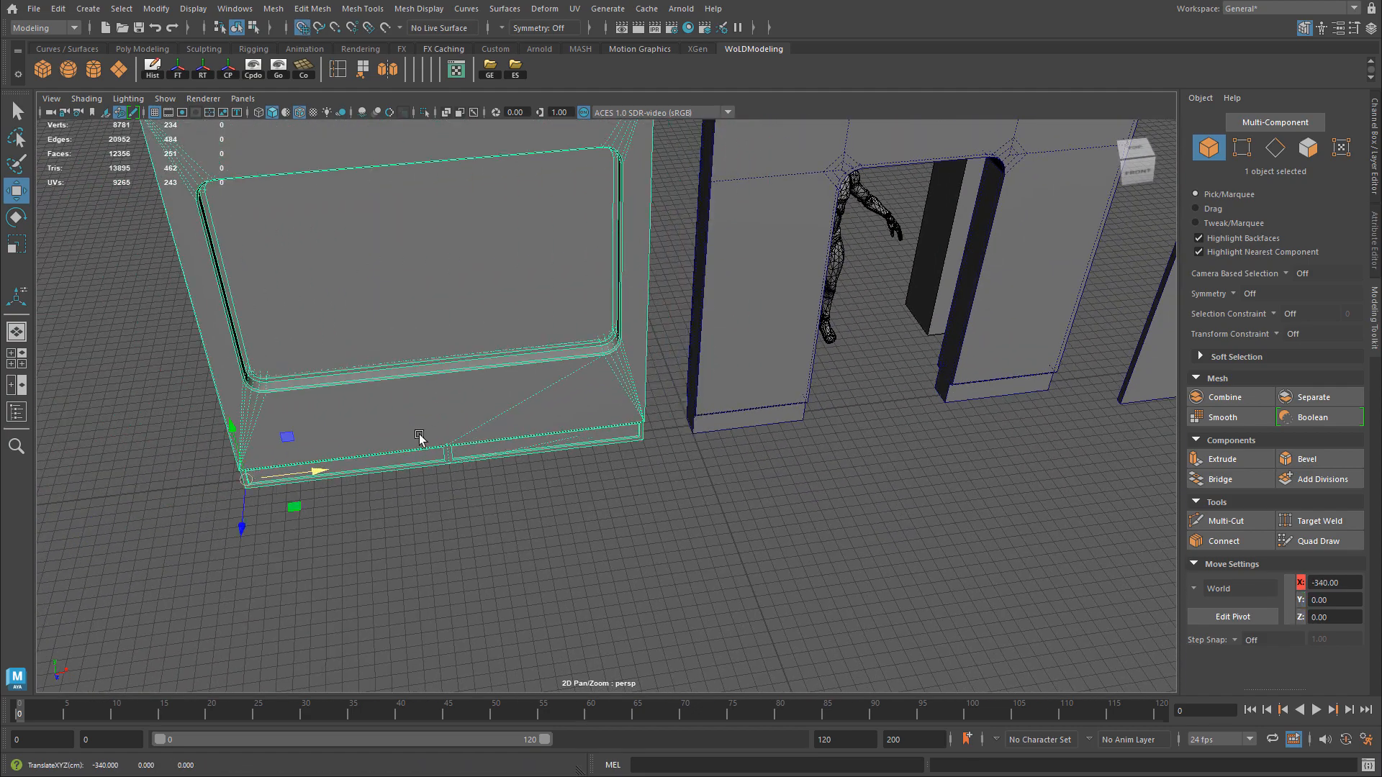
Select the door wall again and bring its lower corner into view.
click(734, 370)
alt+middle_drag(770, 317, 617, 400)
alt+drag(518, 410, 679, 339)
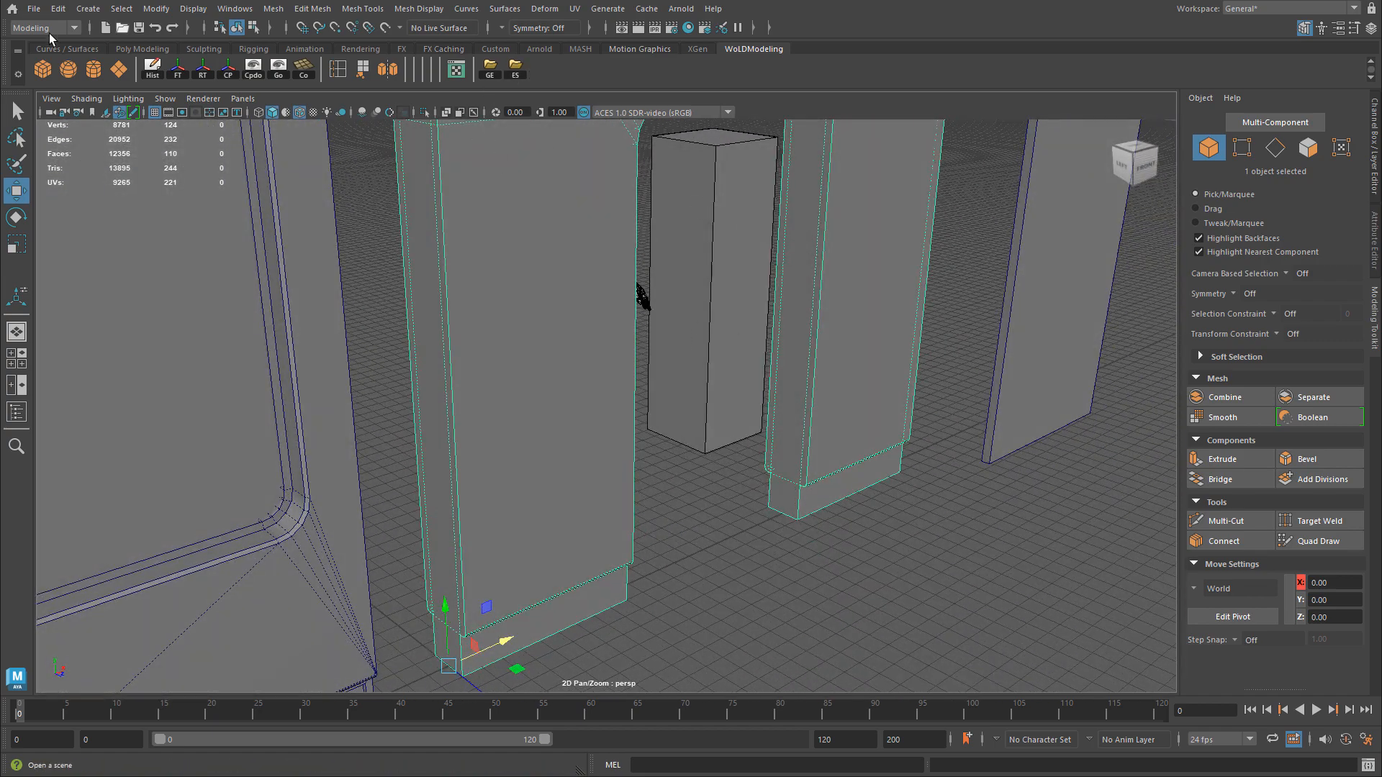
click(32, 9)
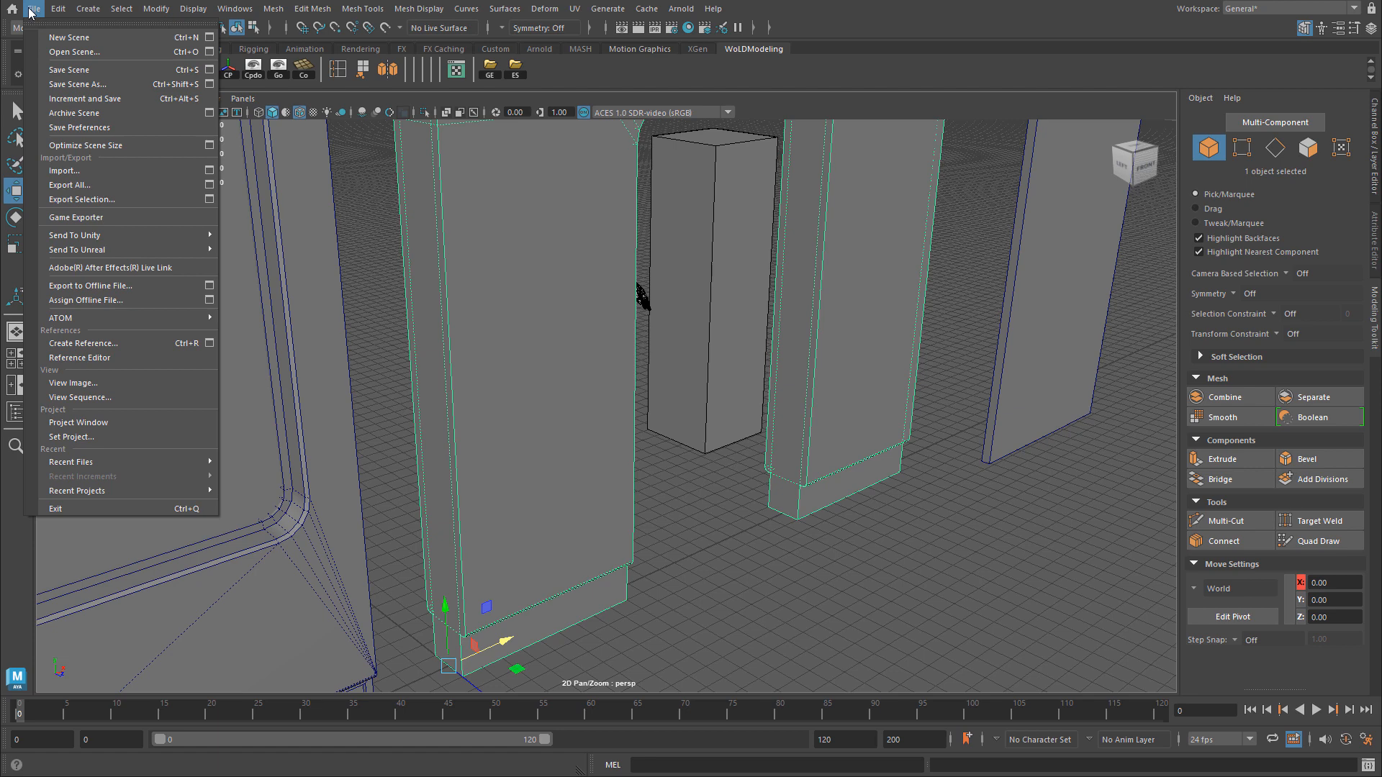
click(615, 71)
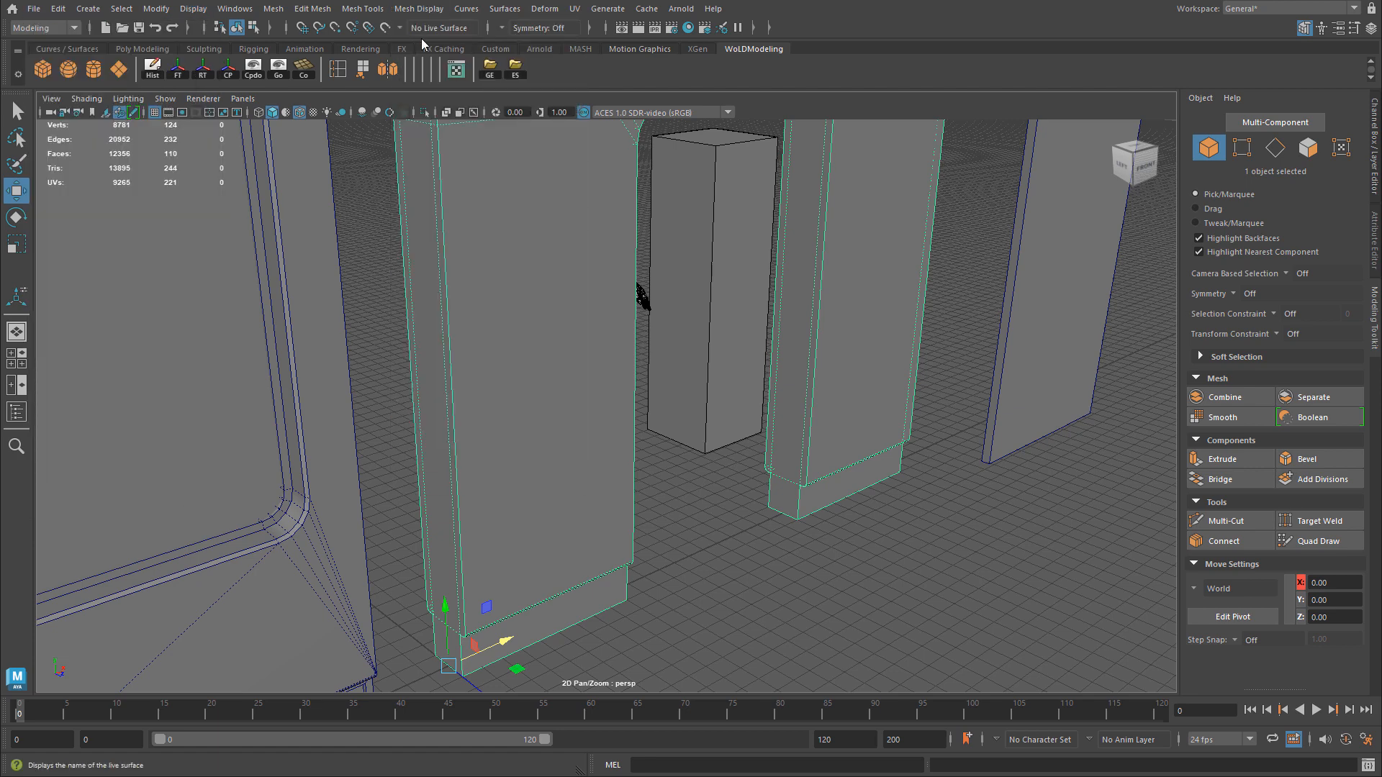
Export the selected door wall as FBX named doorway_lm into the ExportedMeshes/002-ModularSciFi-HL2 folder, keeping Smoothing Groups enabled.
click(515, 69)
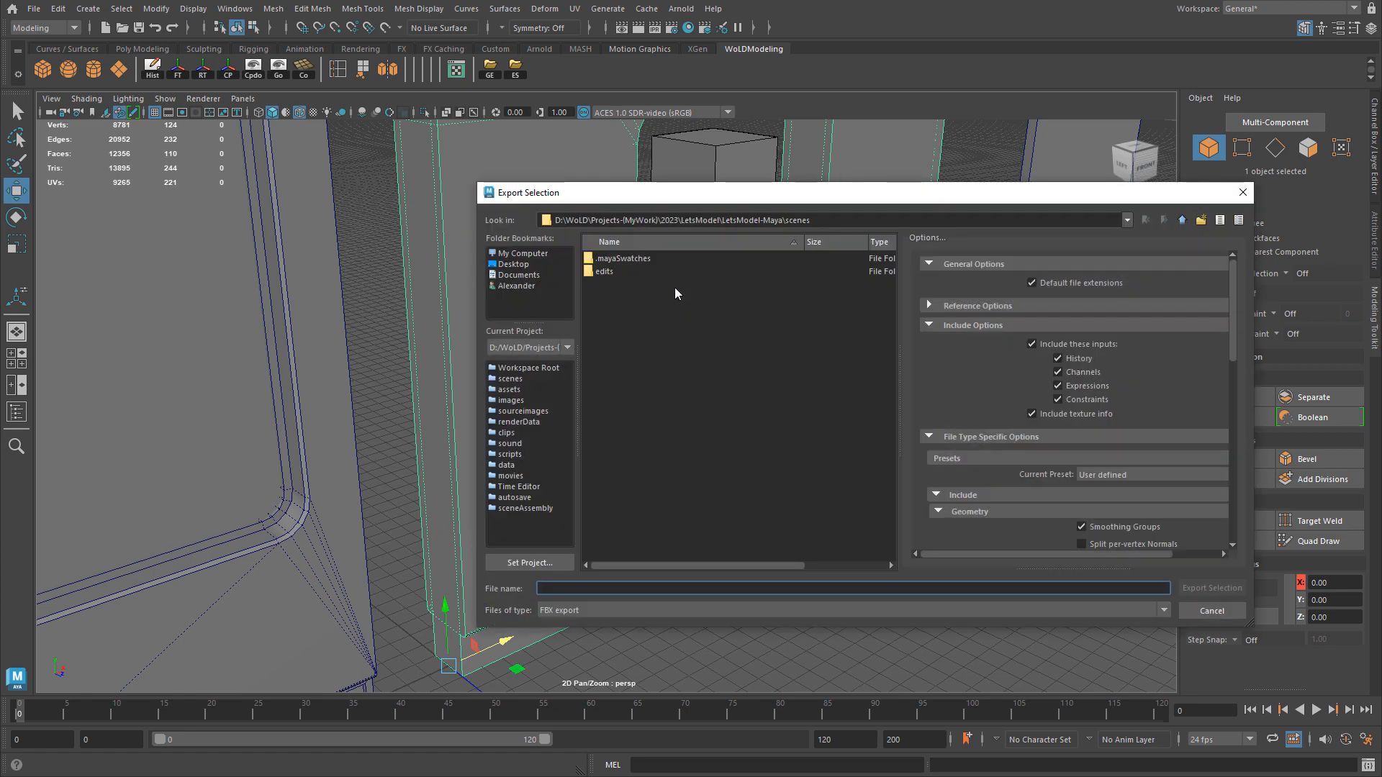
double_click(703, 331)
double_click(643, 258)
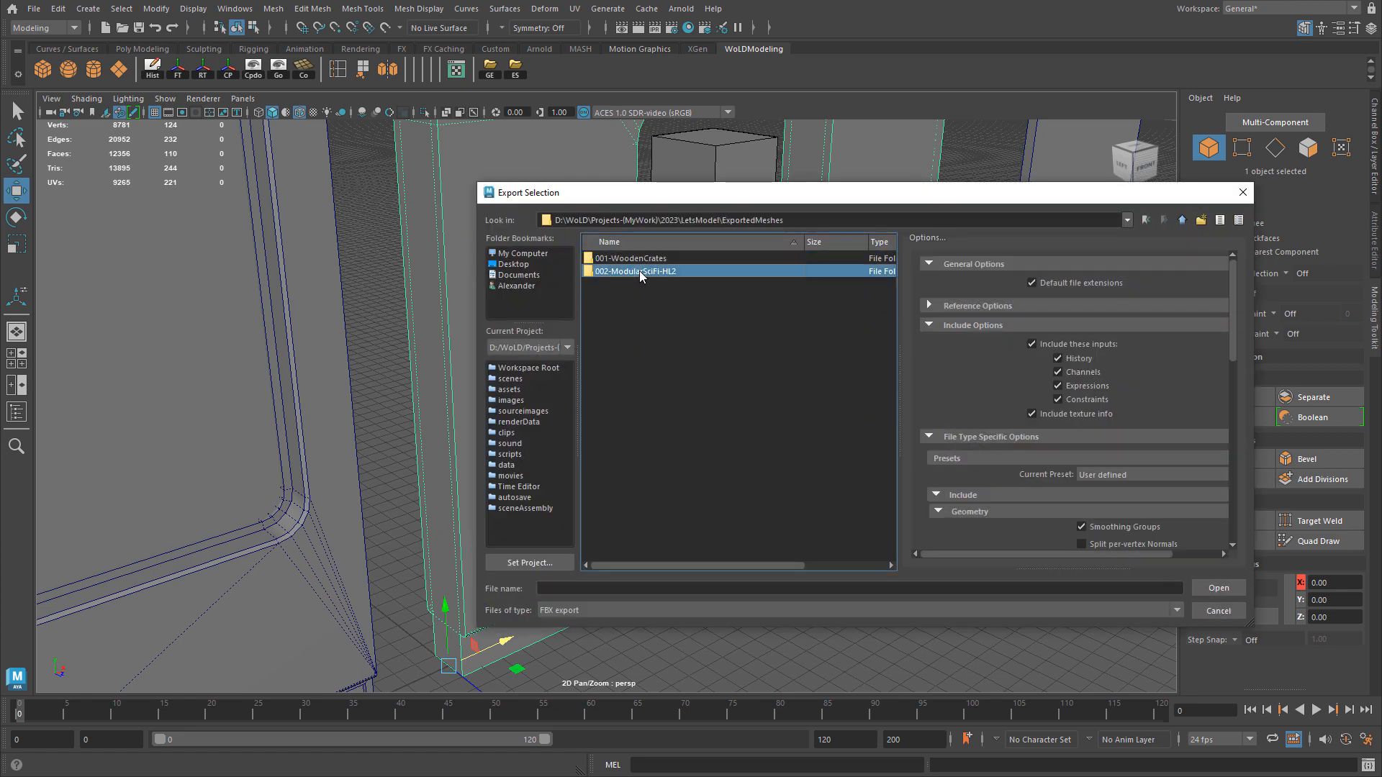
double_click(639, 271)
click(639, 592)
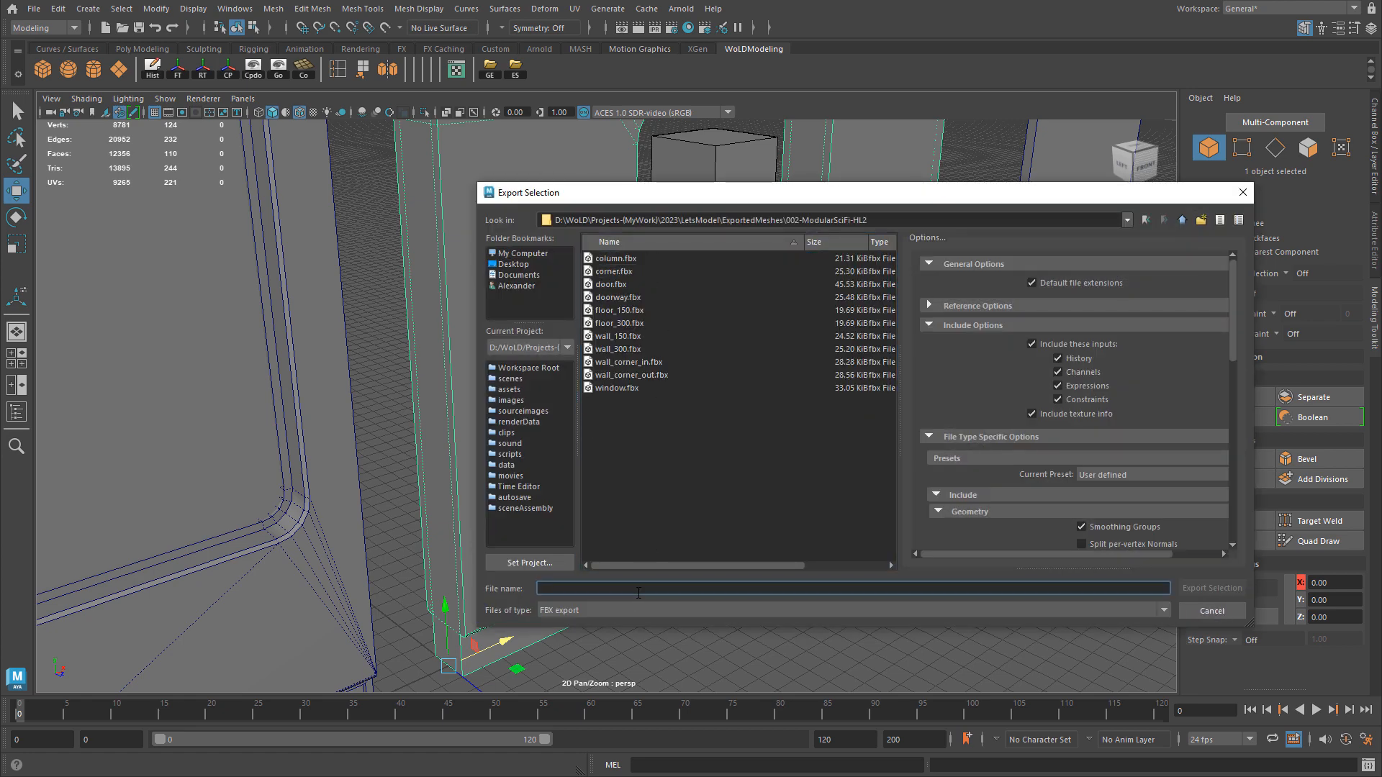
text(doorway_lm)
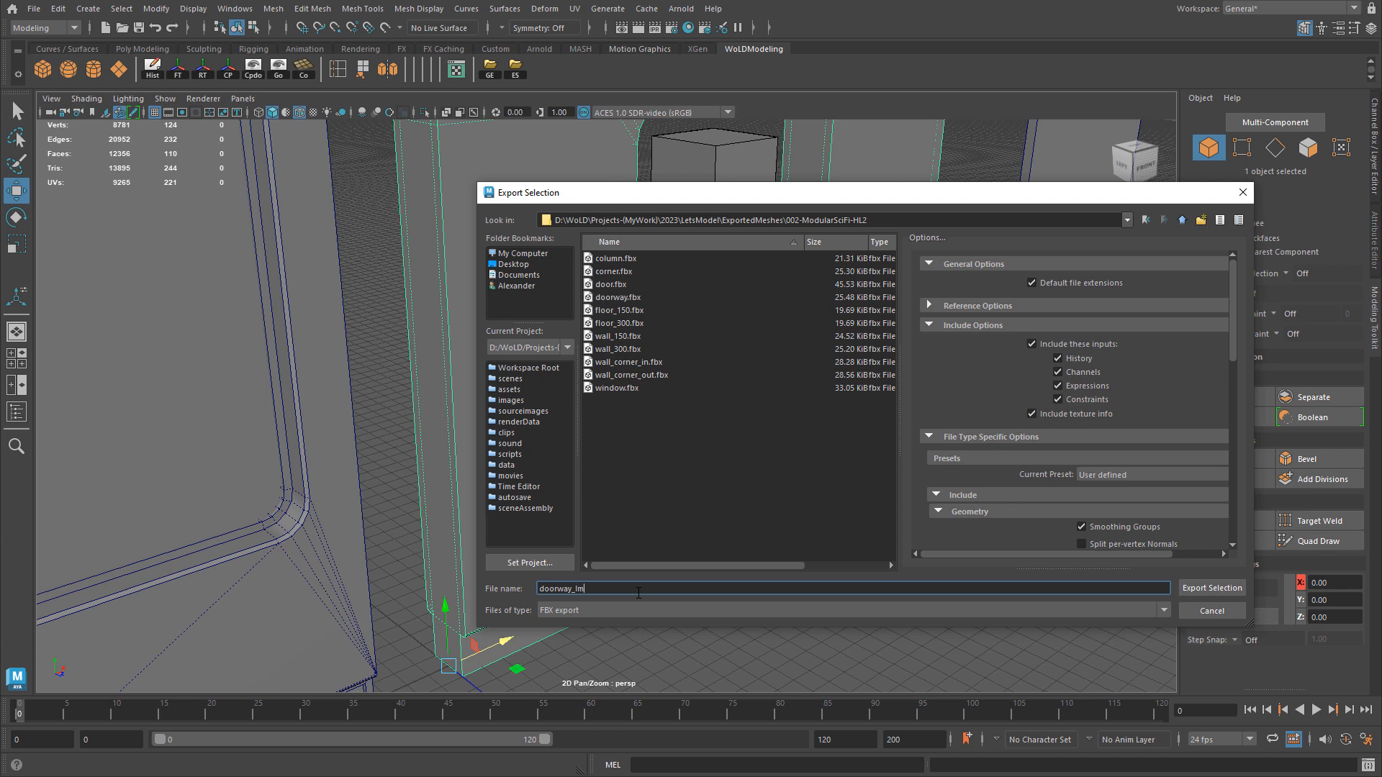
scroll(1170, 499, down, 4)
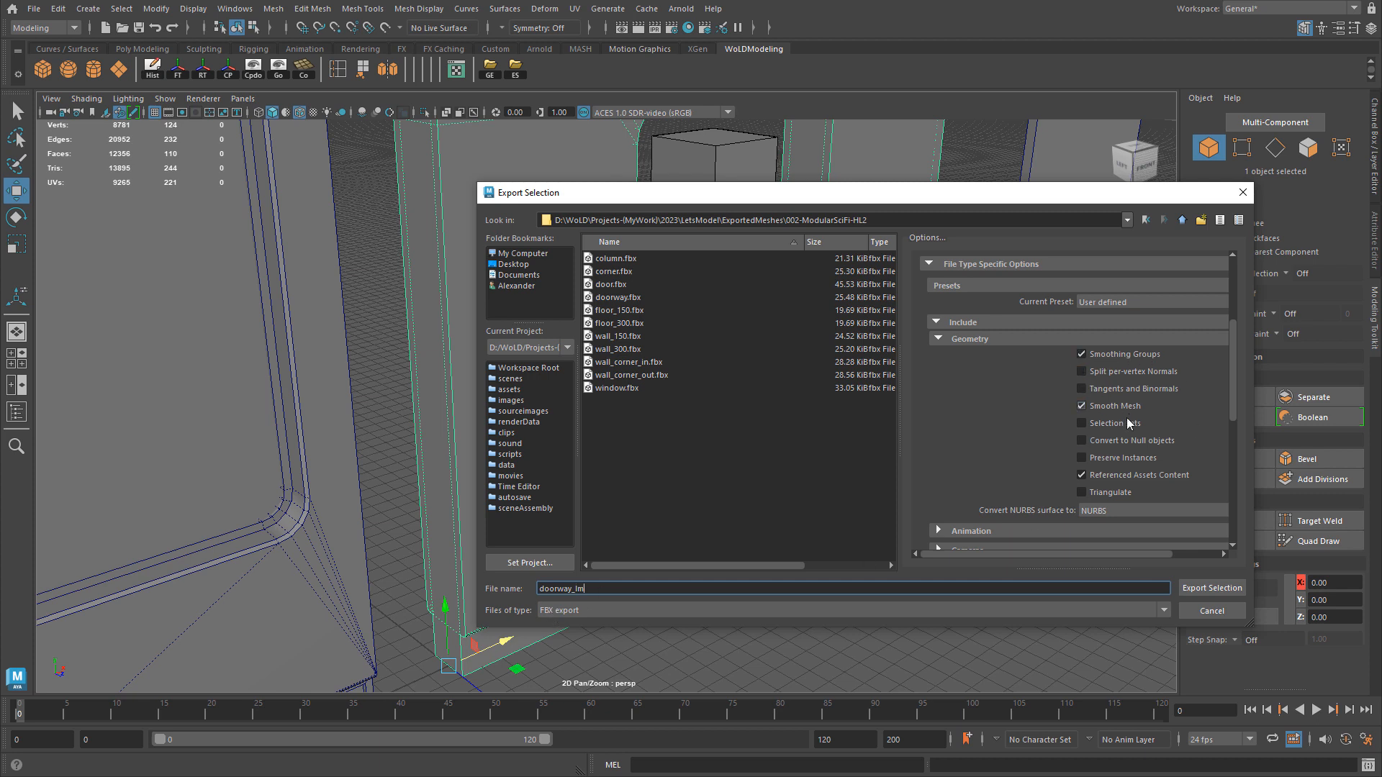
click(1212, 588)
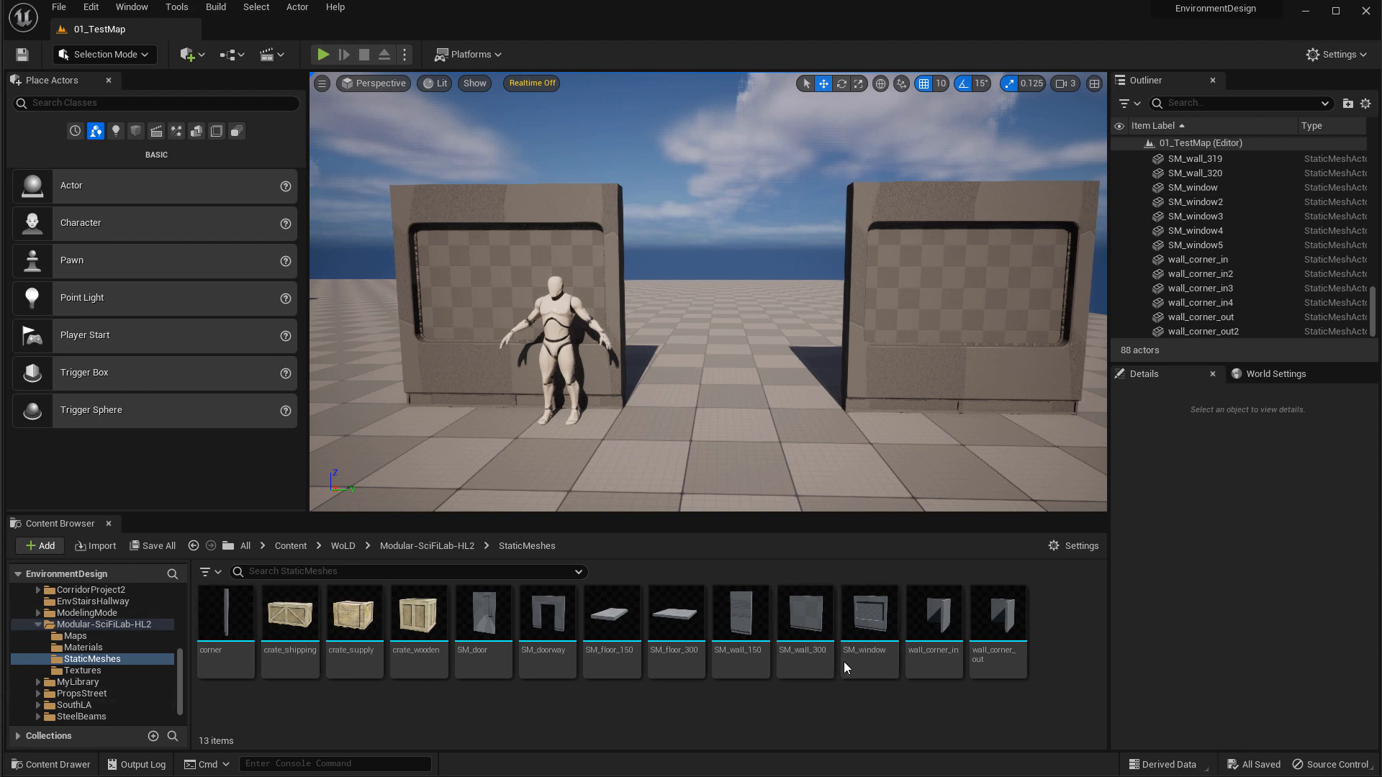
Switch to Unreal Engine and import doorway_lm into the StaticMeshes folder with Do Not Create Material, then dismiss the message log.
drag(844, 663, 717, 738)
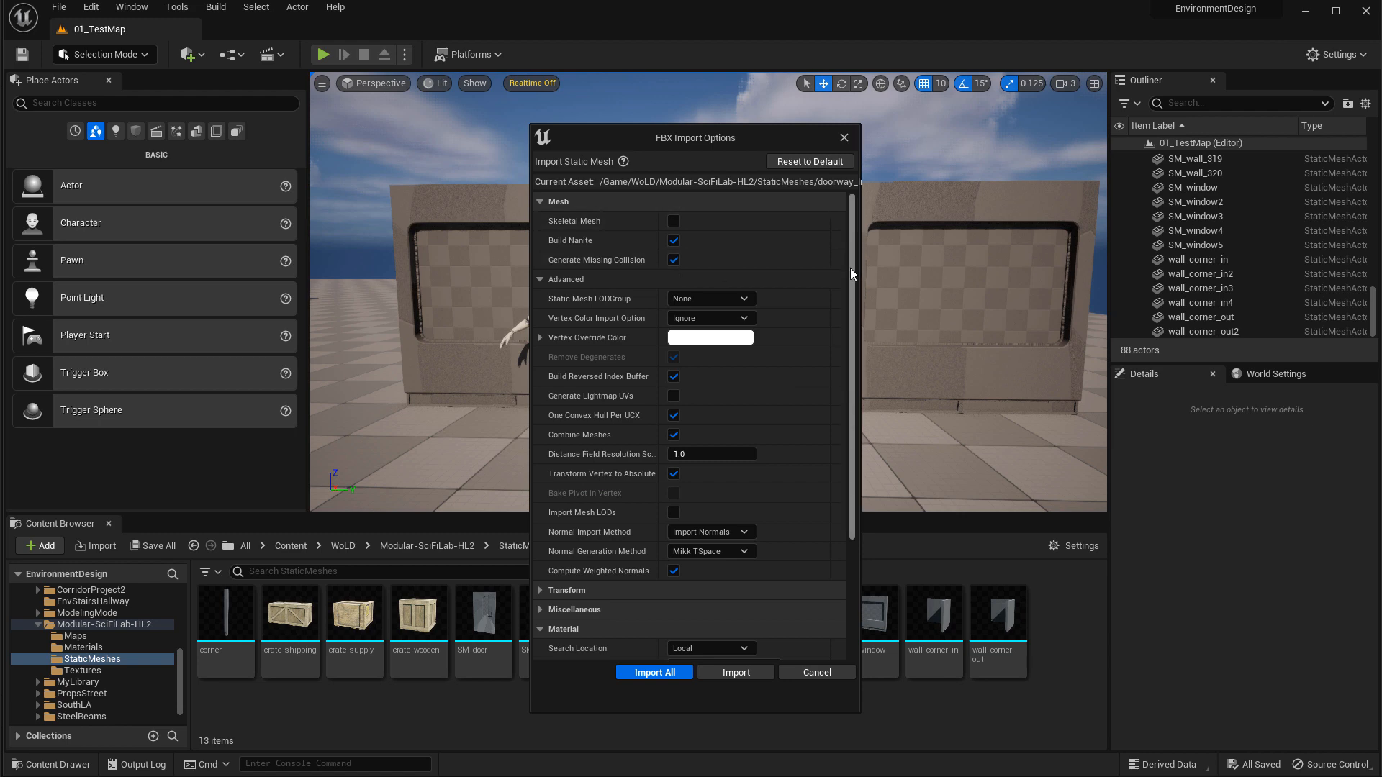
drag(851, 268, 852, 444)
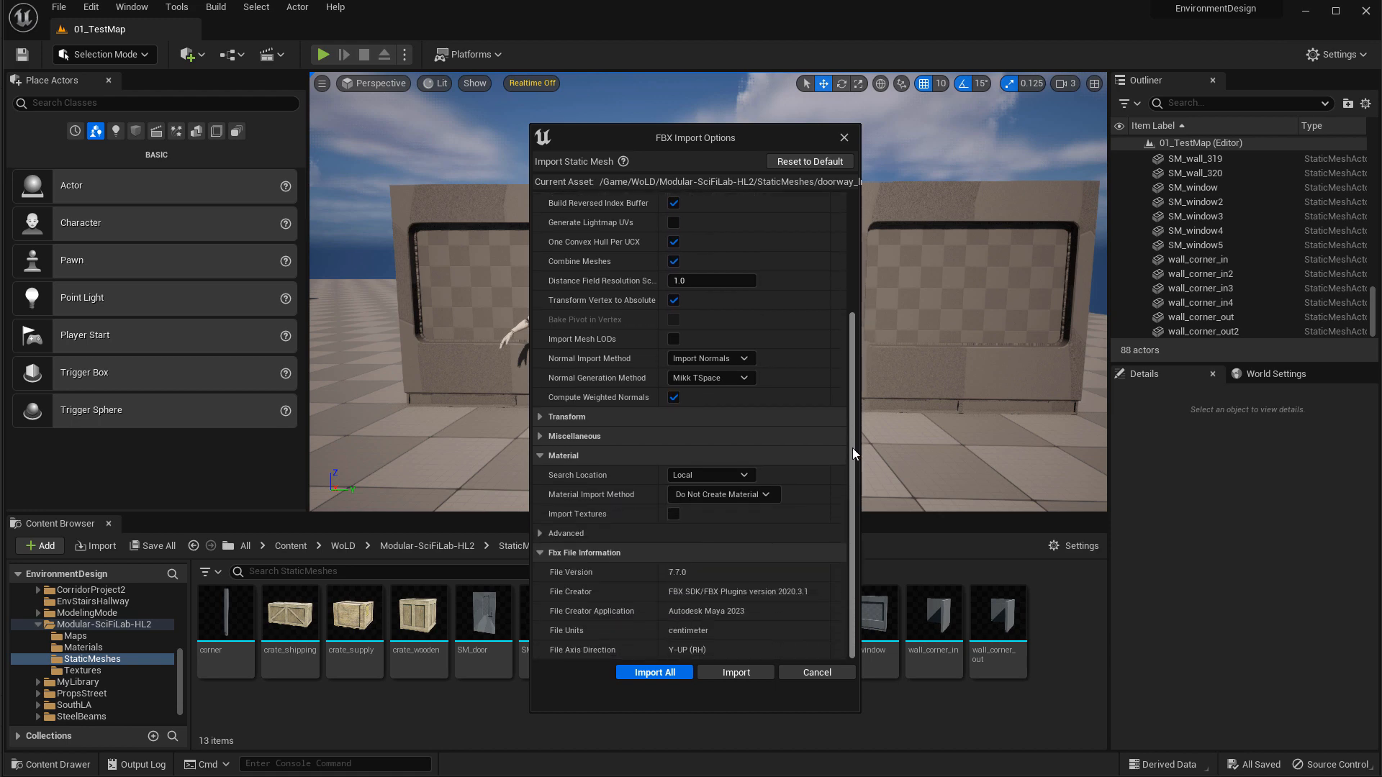
mouse_move(853, 448)
mouse_down()
mouse_move(847, 476)
mouse_move(854, 462)
mouse_up()
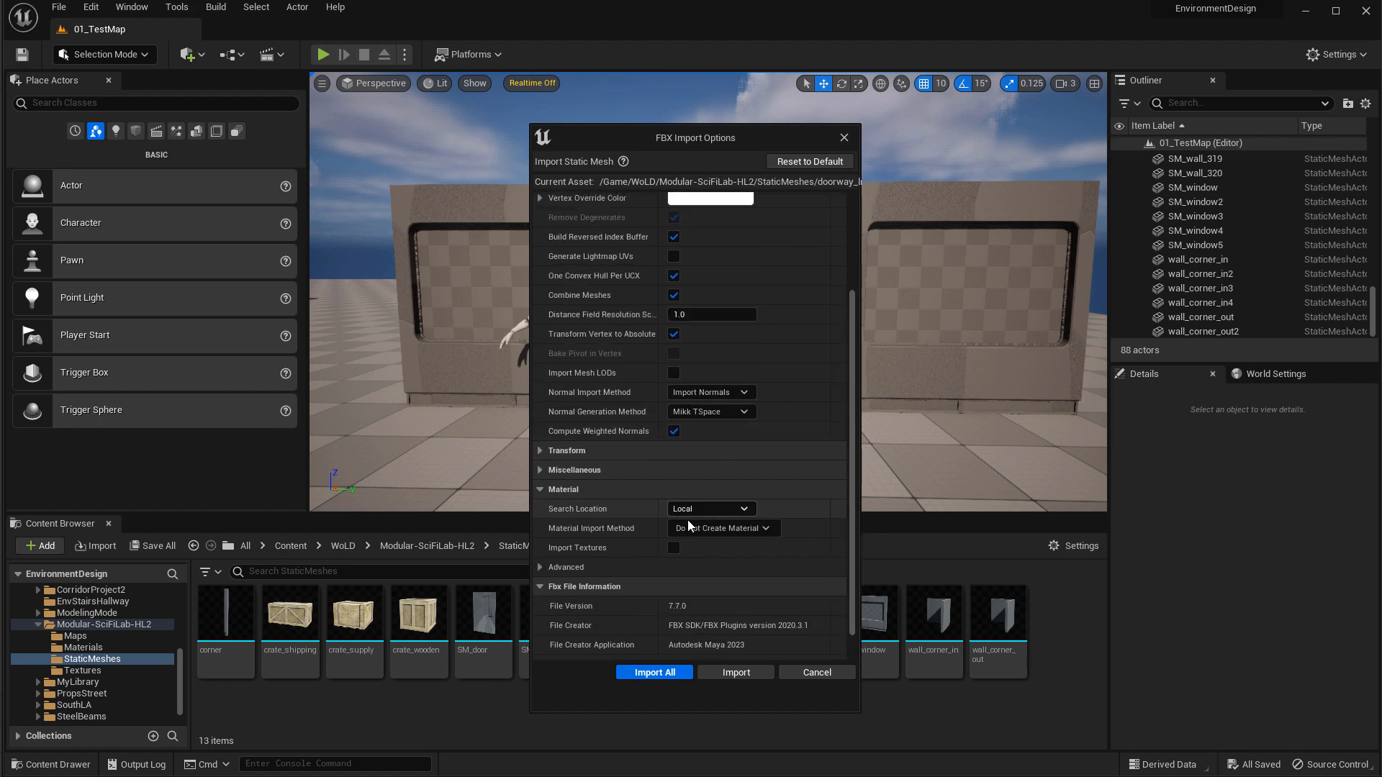
scroll(719, 512, down, 1)
scroll(739, 498, up, 1)
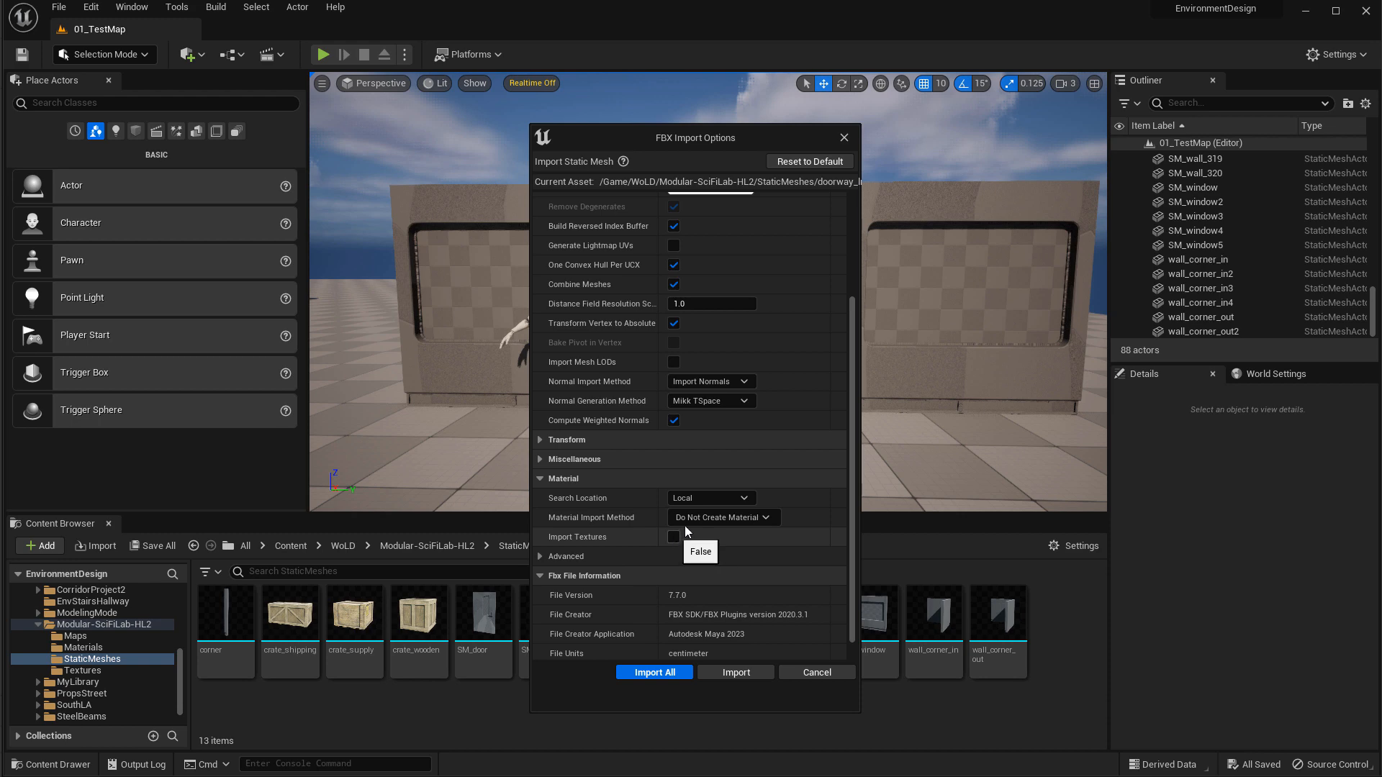
click(673, 674)
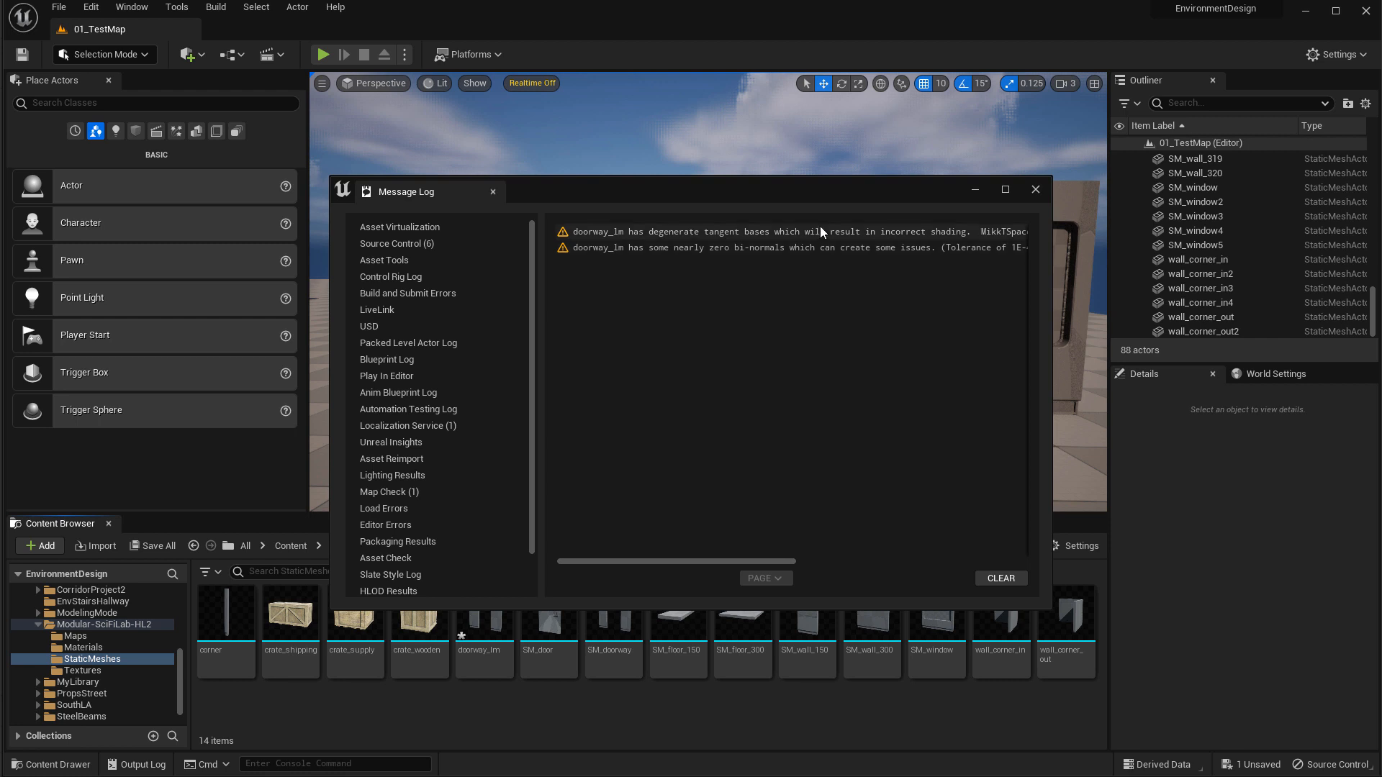
click(1035, 190)
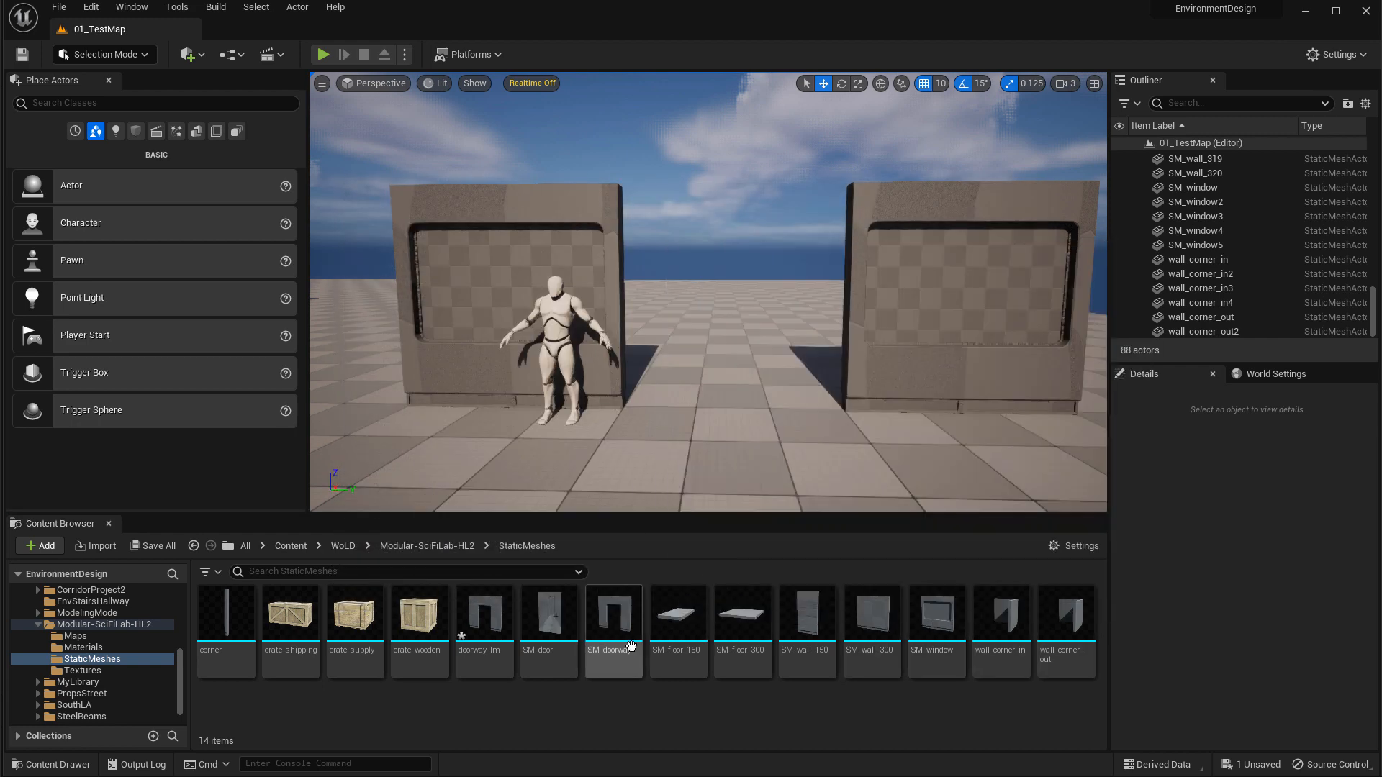
Place doorway_lm in the gap between the two window walls, rotated about 90° around Z and aligned flush with them.
drag(484, 616, 677, 412)
key(e)
key(w)
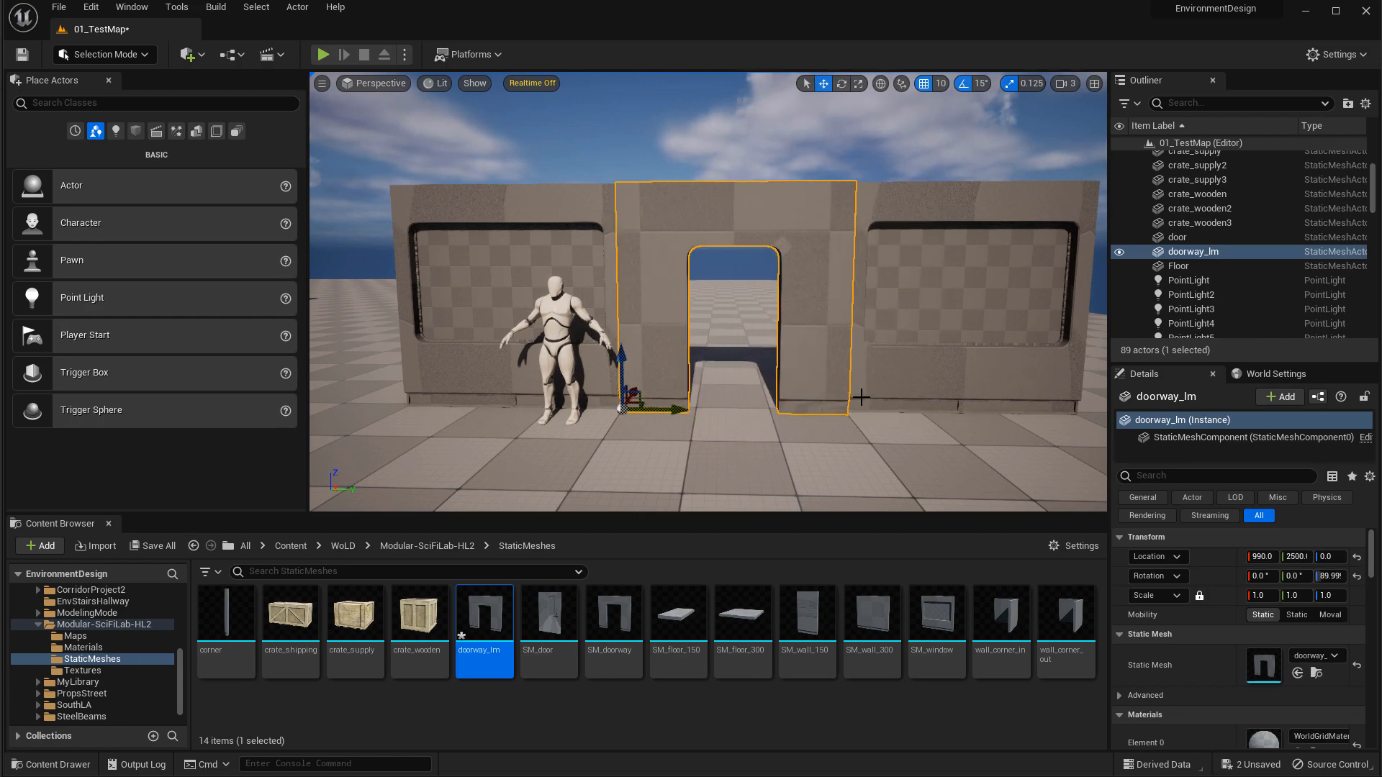
right_drag(862, 397, 846, 375)
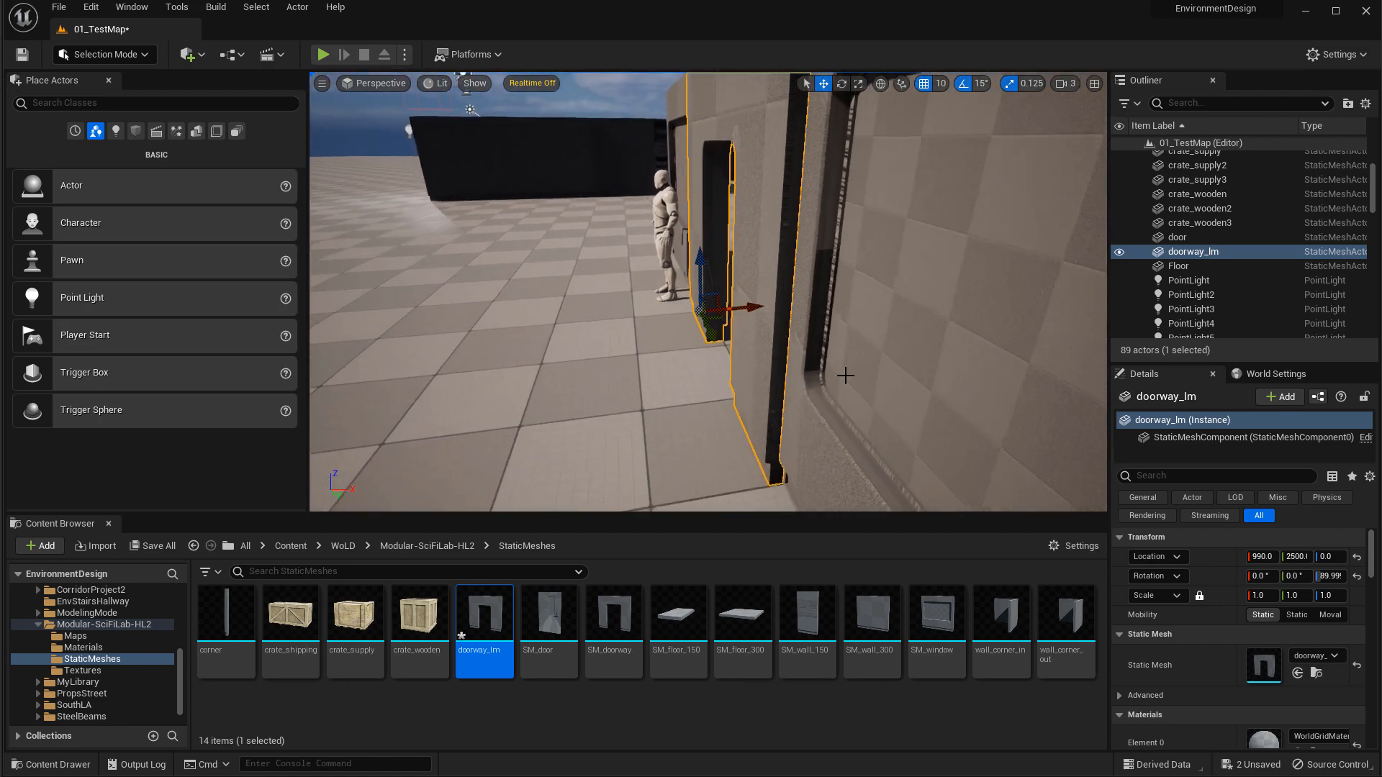
drag(751, 306, 761, 306)
Inspect the joints between the doorway and its neighbouring window walls up close, and clear the selection.
right_drag(730, 320, 950, 285)
click(919, 188)
right_drag(828, 268, 806, 237)
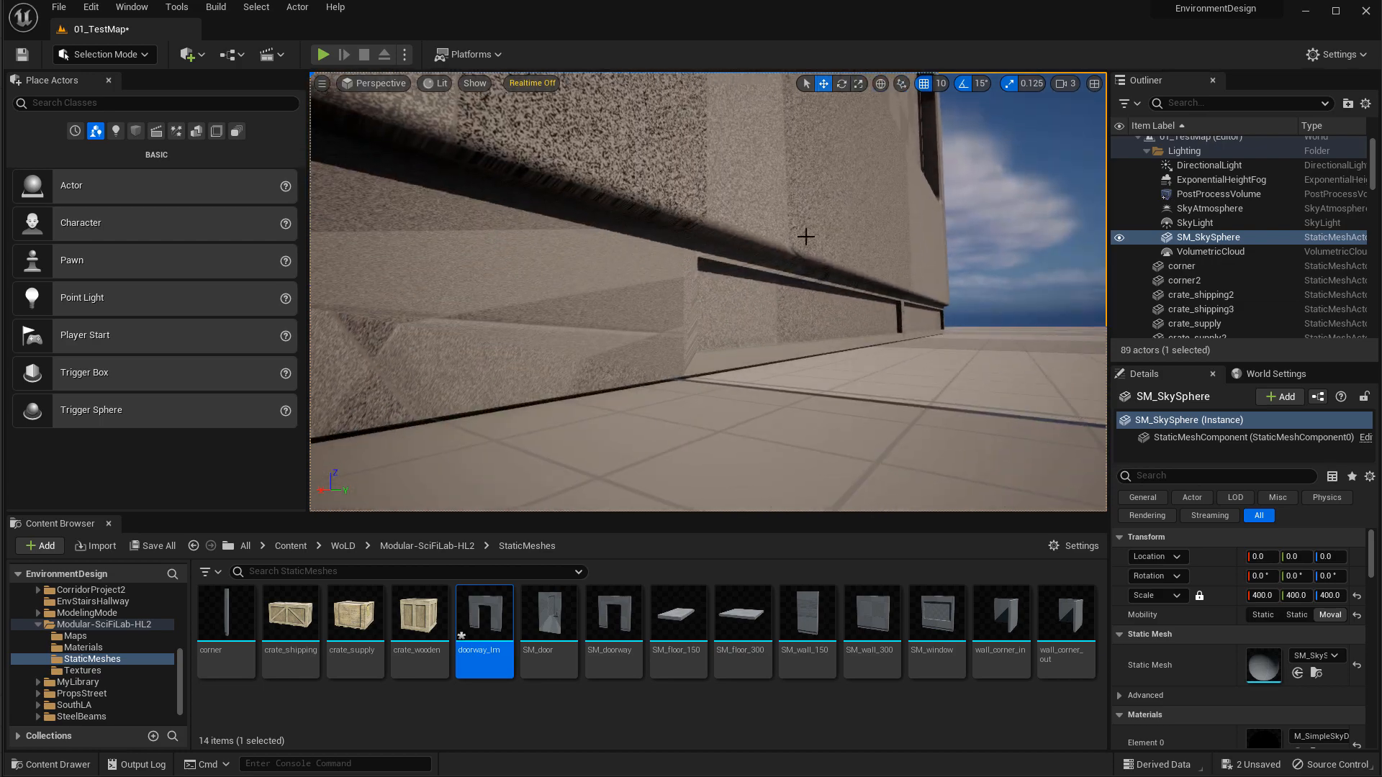
click(685, 190)
right_drag(734, 209, 714, 265)
key(Escape)
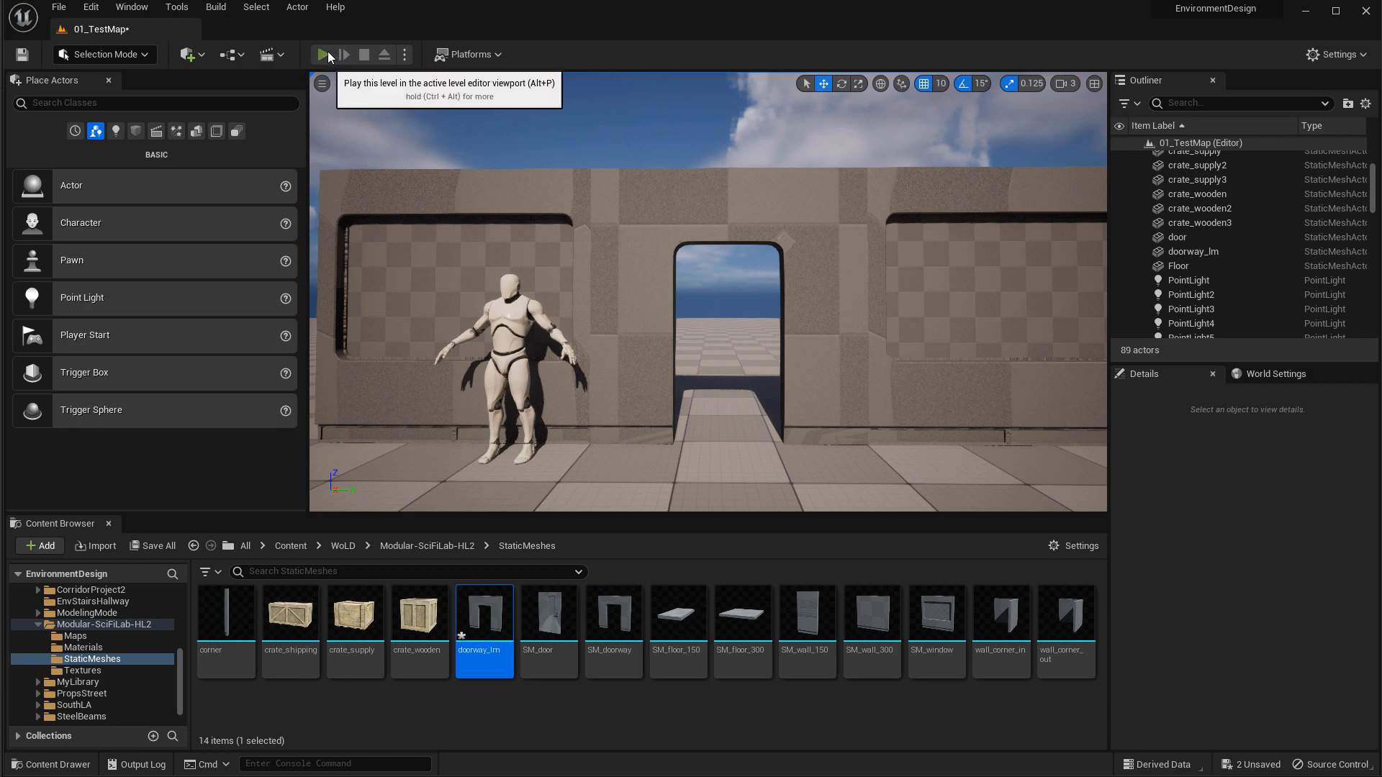
Play-test the level in first person by walking up to the doorway and back, and stop the play session.
click(337, 56)
key(w)
key(w)
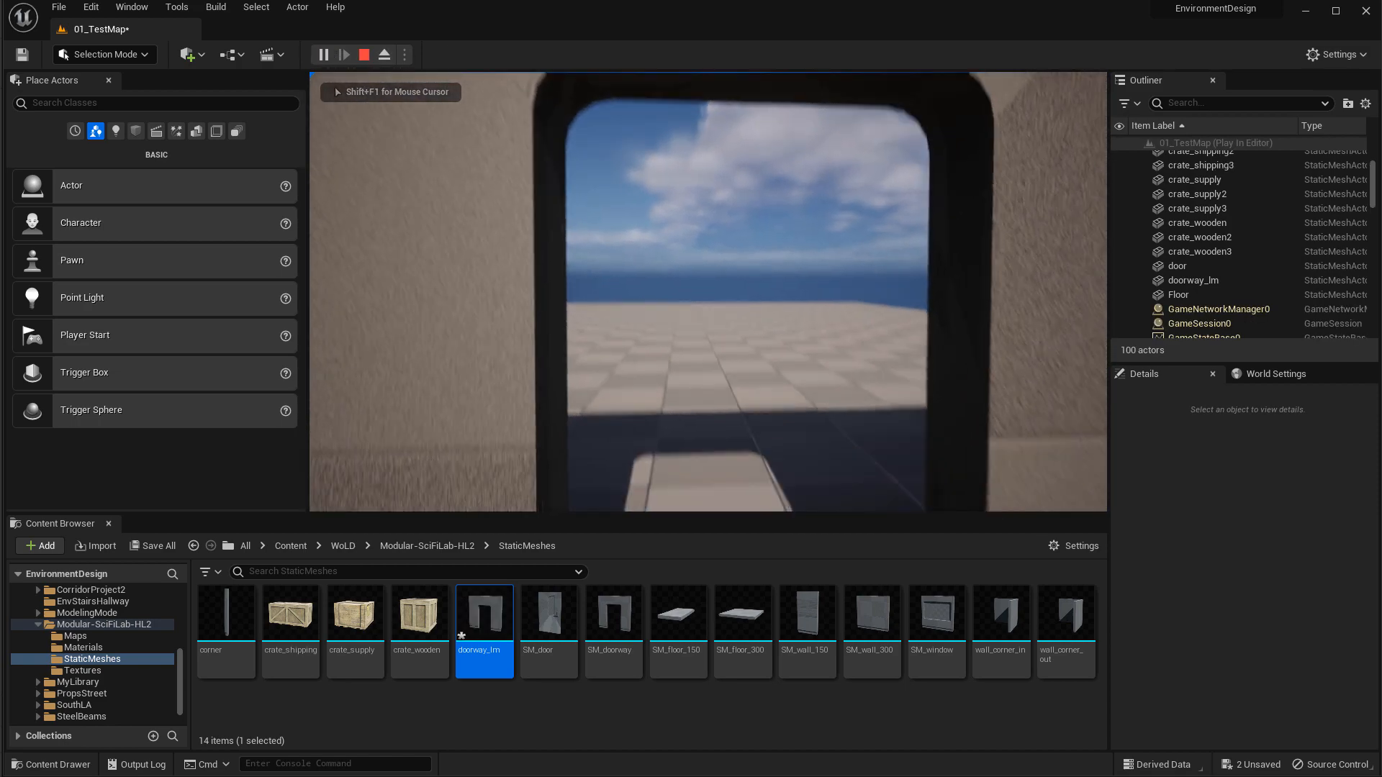
key(s)
key(Escape)
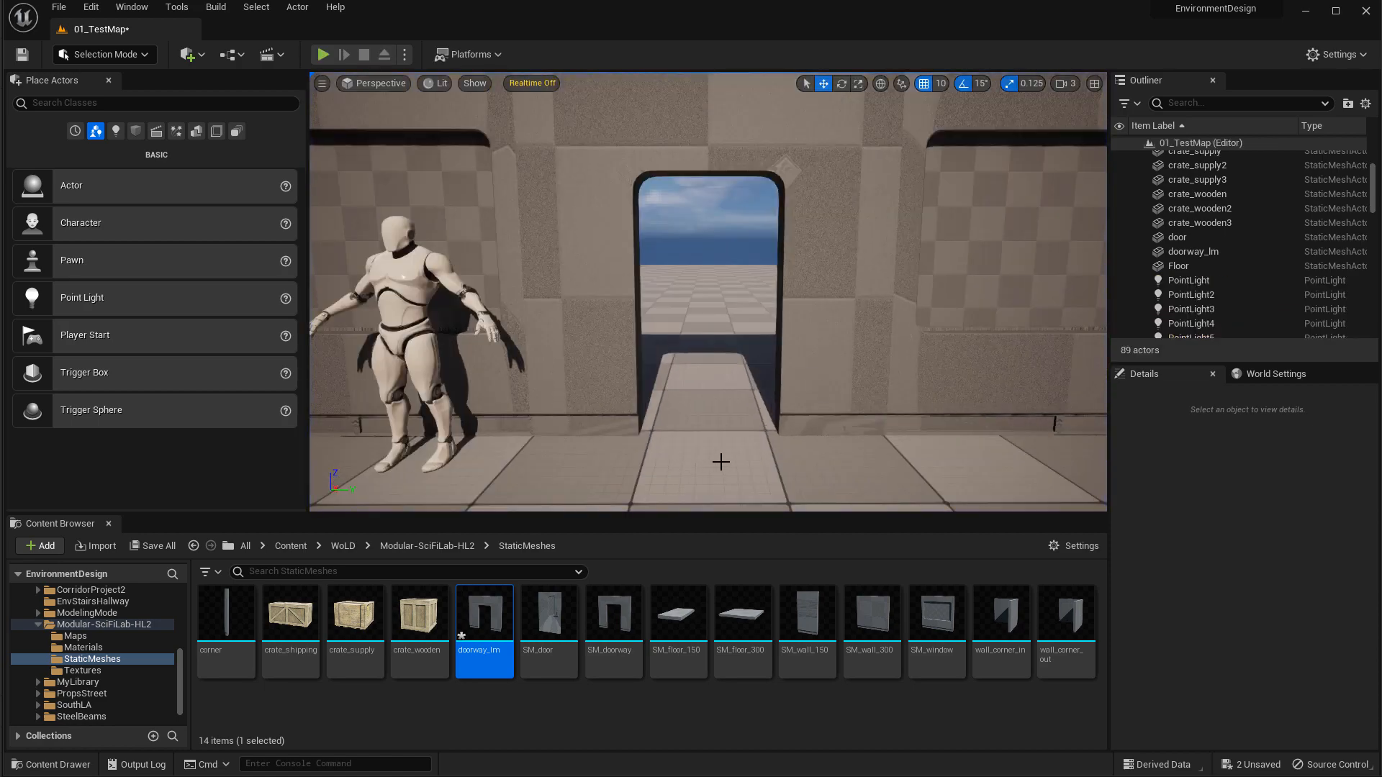
Set the level's GameMode Override to BP_ThirdPersonGameMode in the world settings.
click(1249, 379)
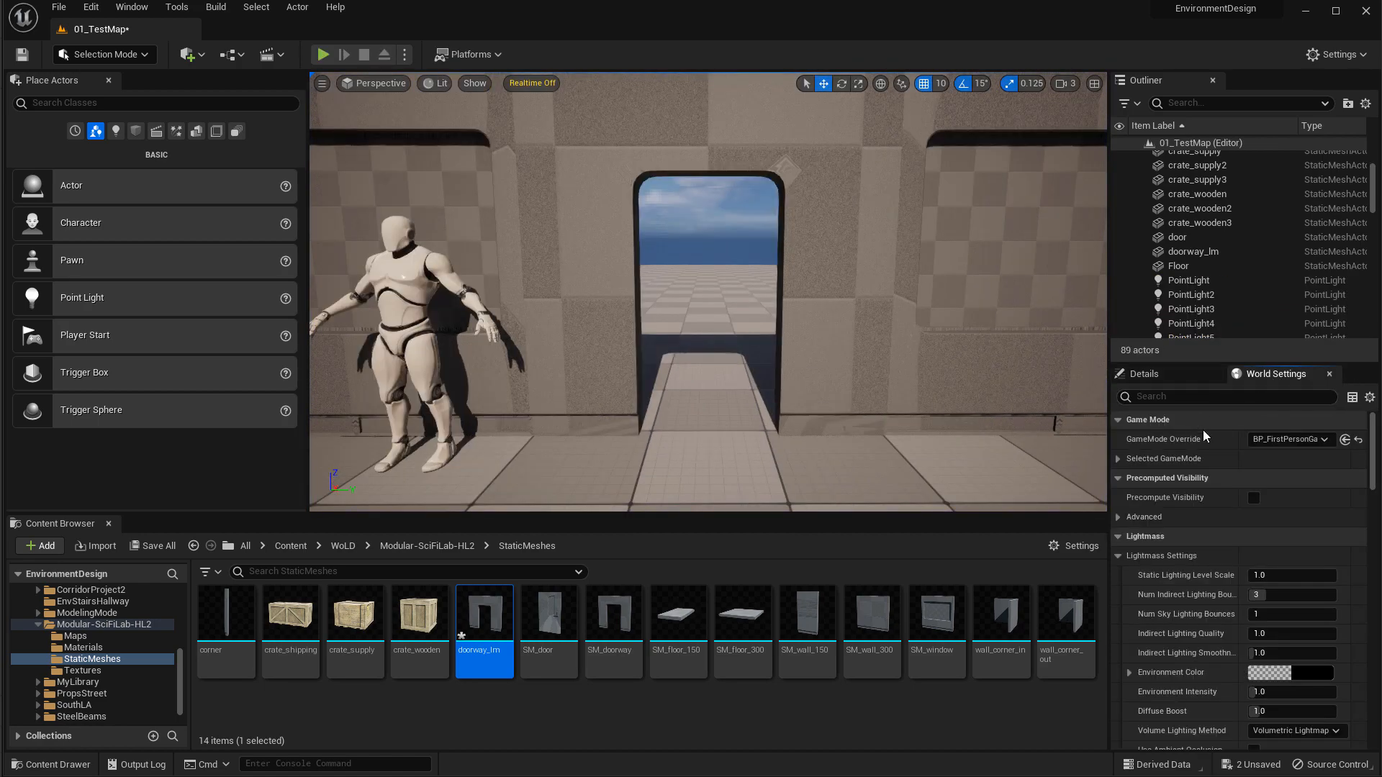
click(1282, 441)
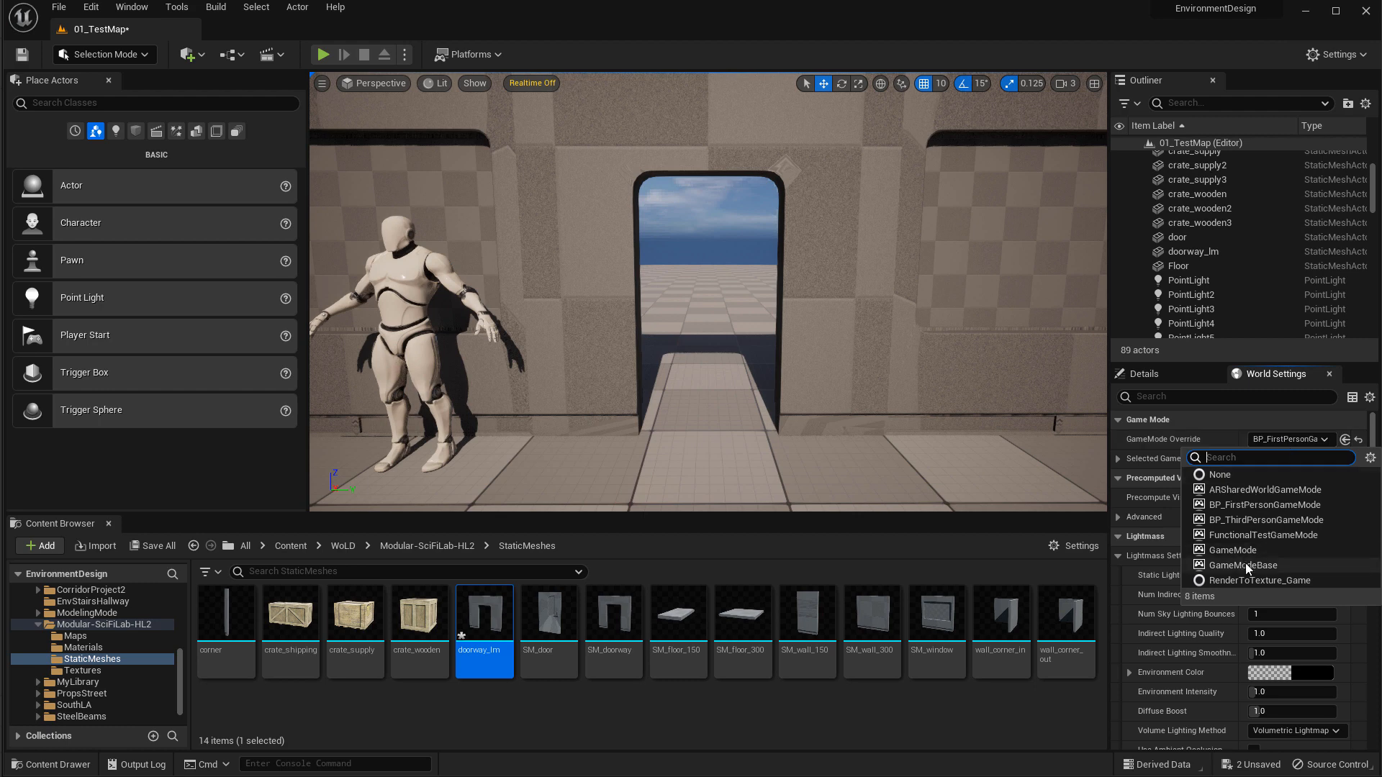
click(1285, 440)
click(1282, 440)
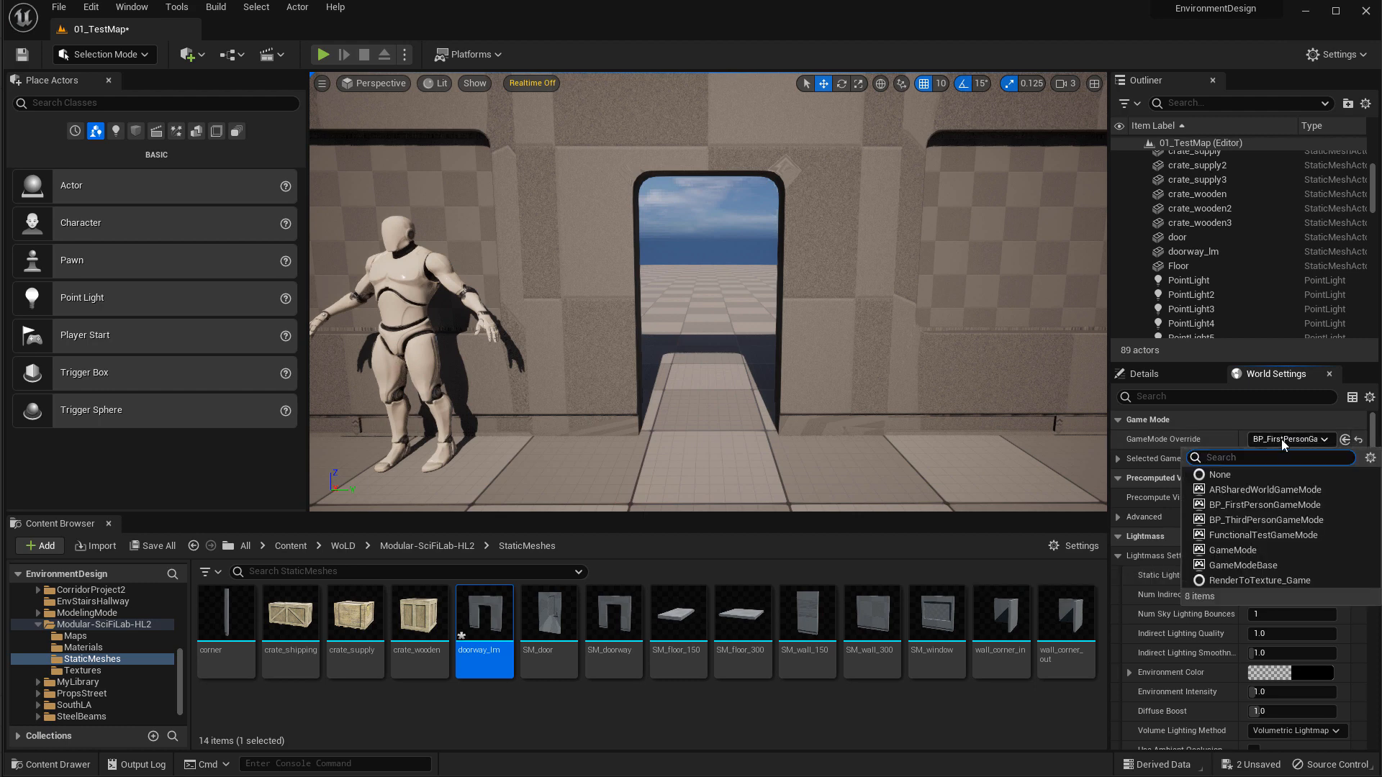
click(1256, 520)
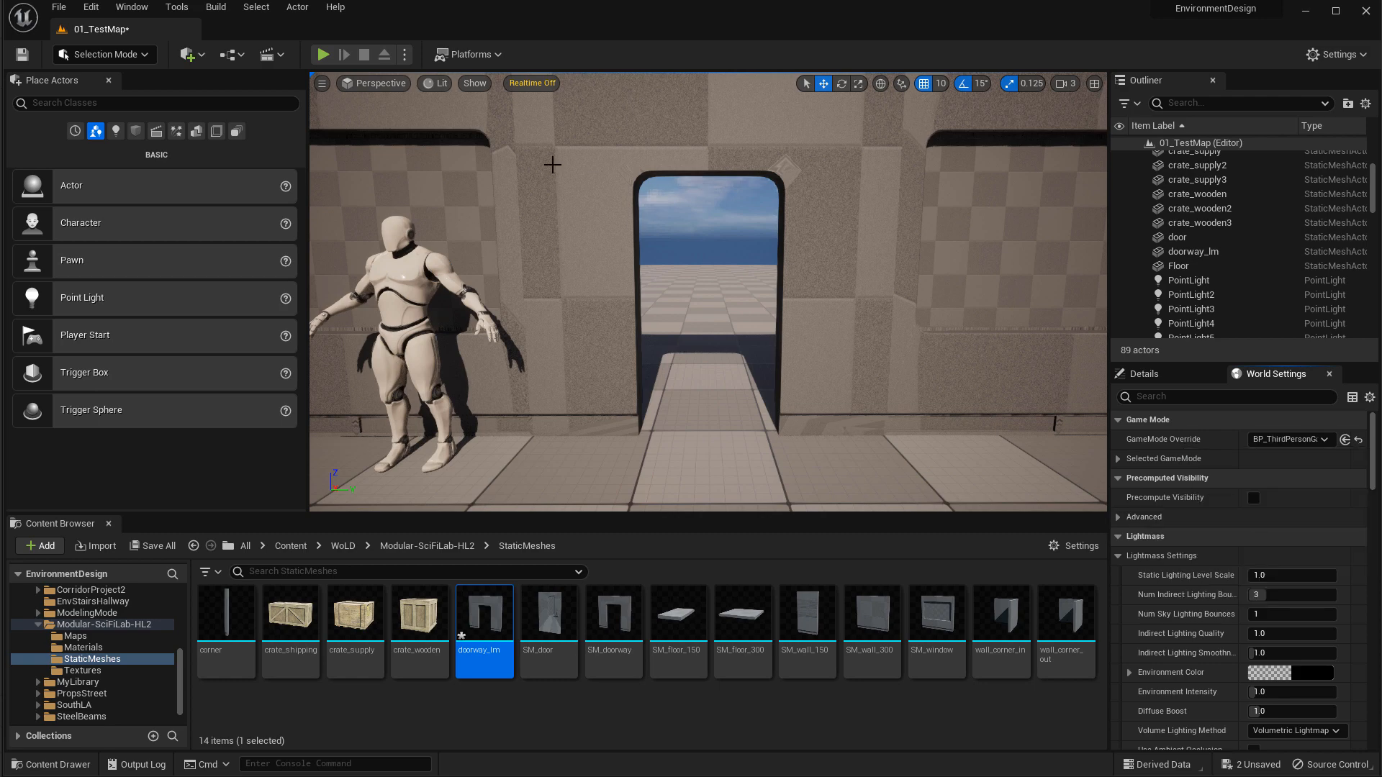
Play-test the doorway's scale with the third-person character, stop the session, and review the whole wall from a distance.
click(323, 54)
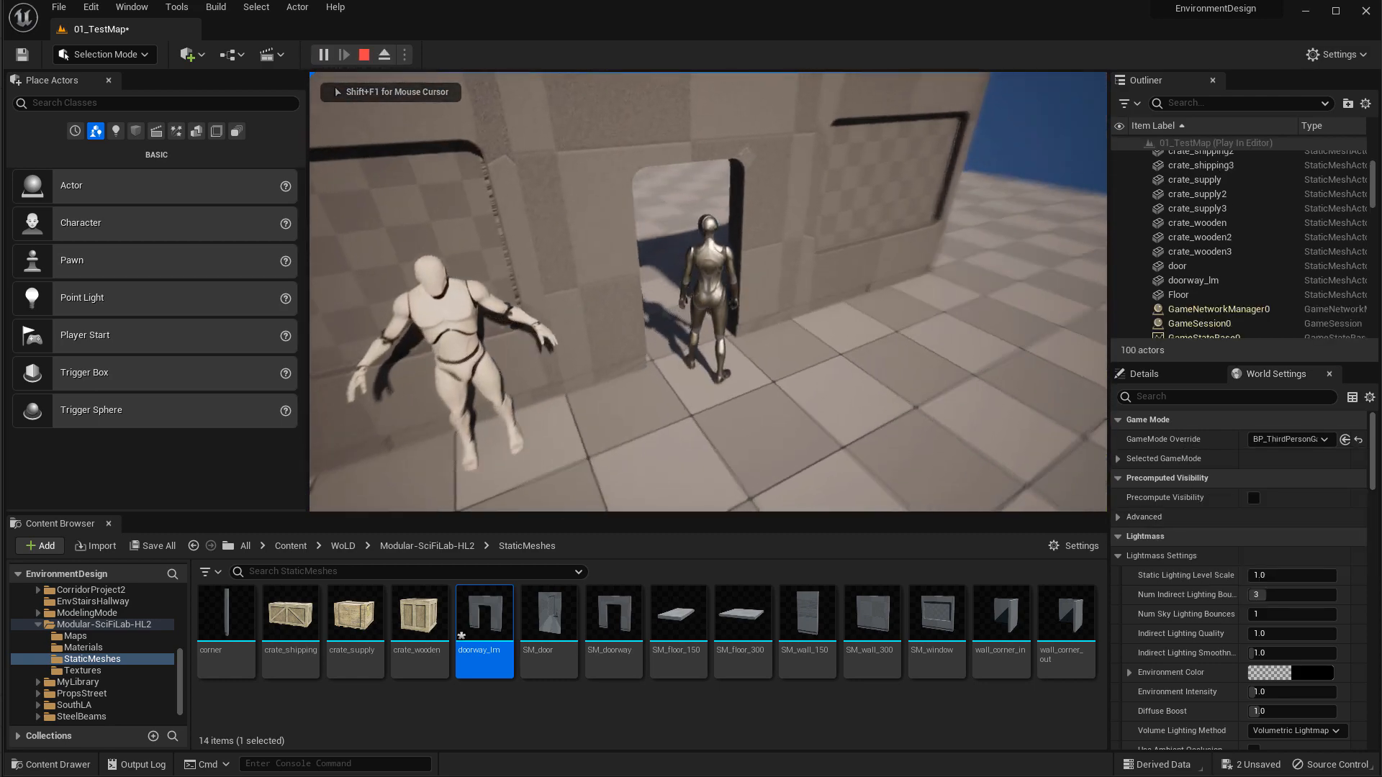
key(w)
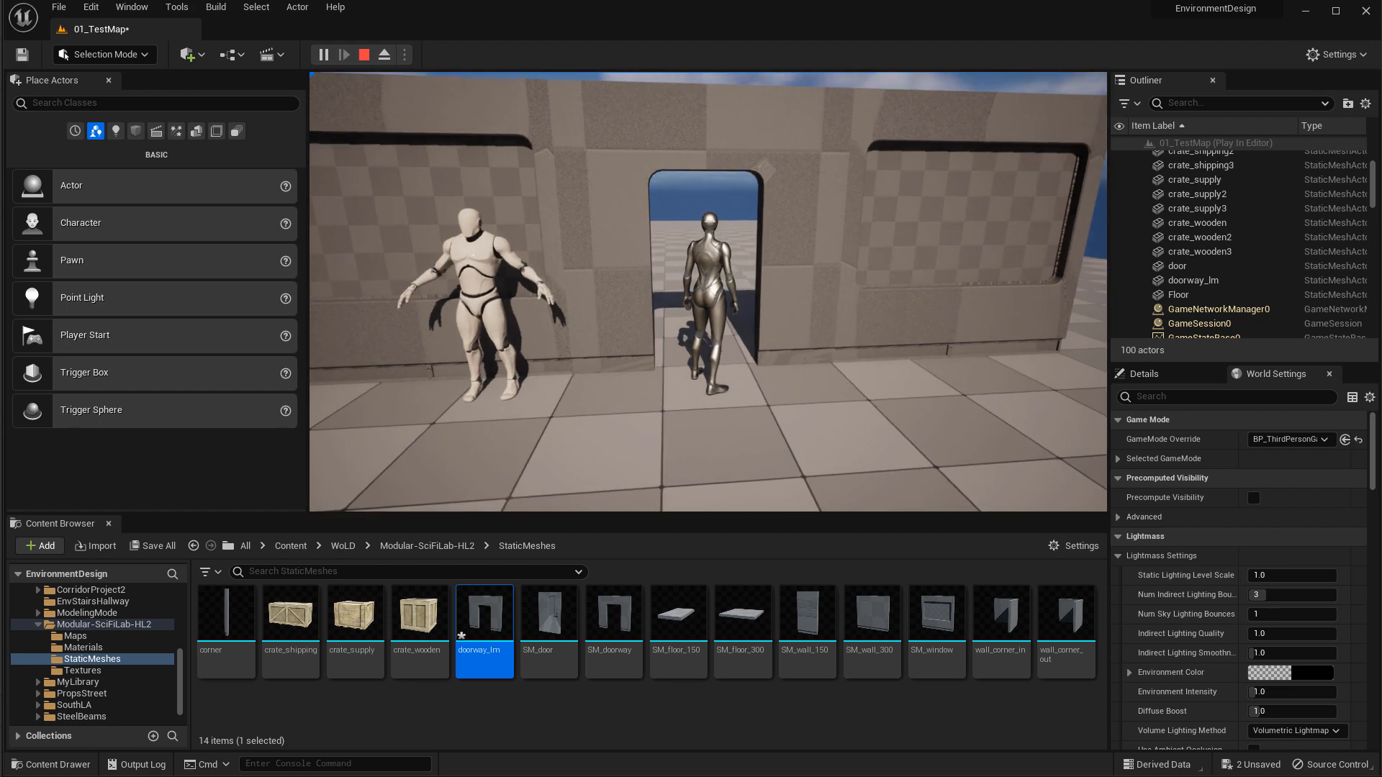
key(Escape)
key(s)
mouse_move(671, 203)
right_down()
mouse_move(671, 167)
mouse_move(671, 187)
right_up()
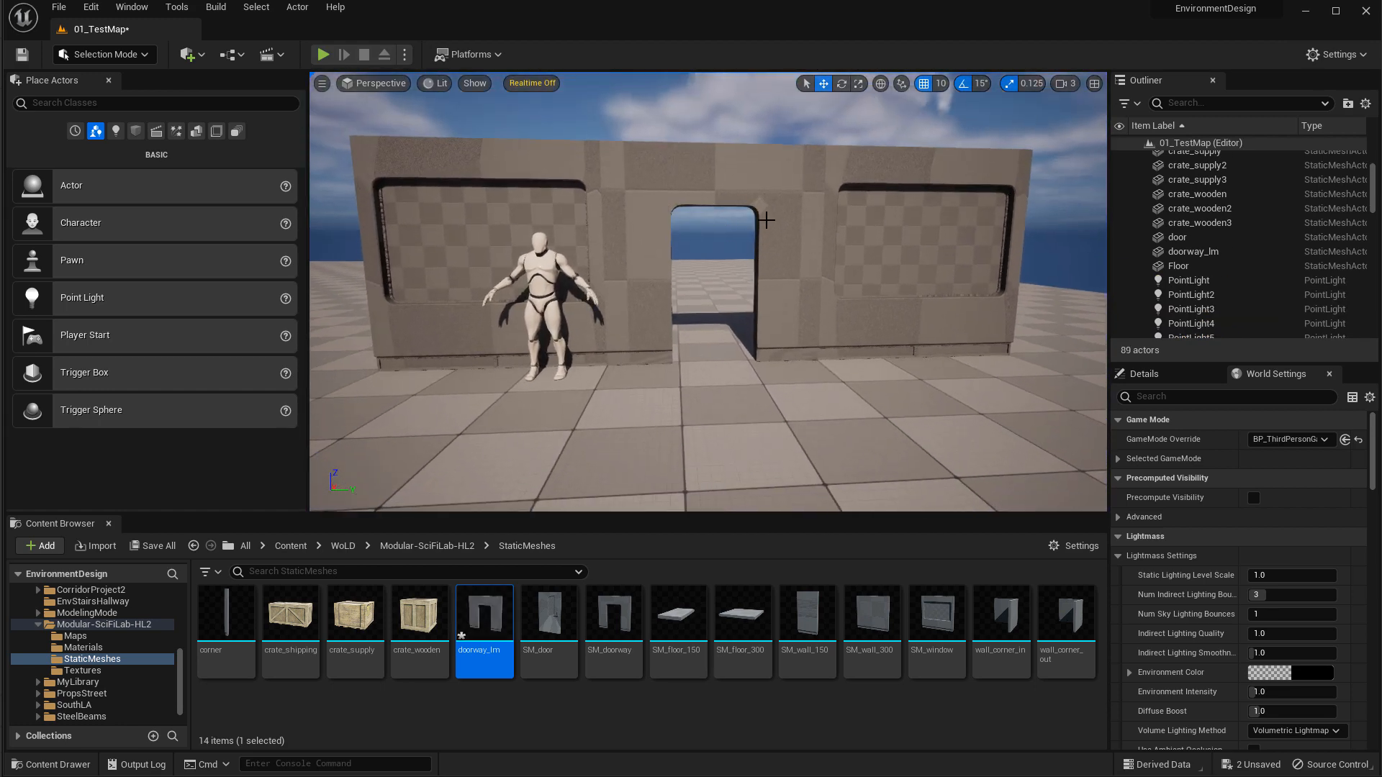
right_drag(773, 248, 761, 222)
click(796, 285)
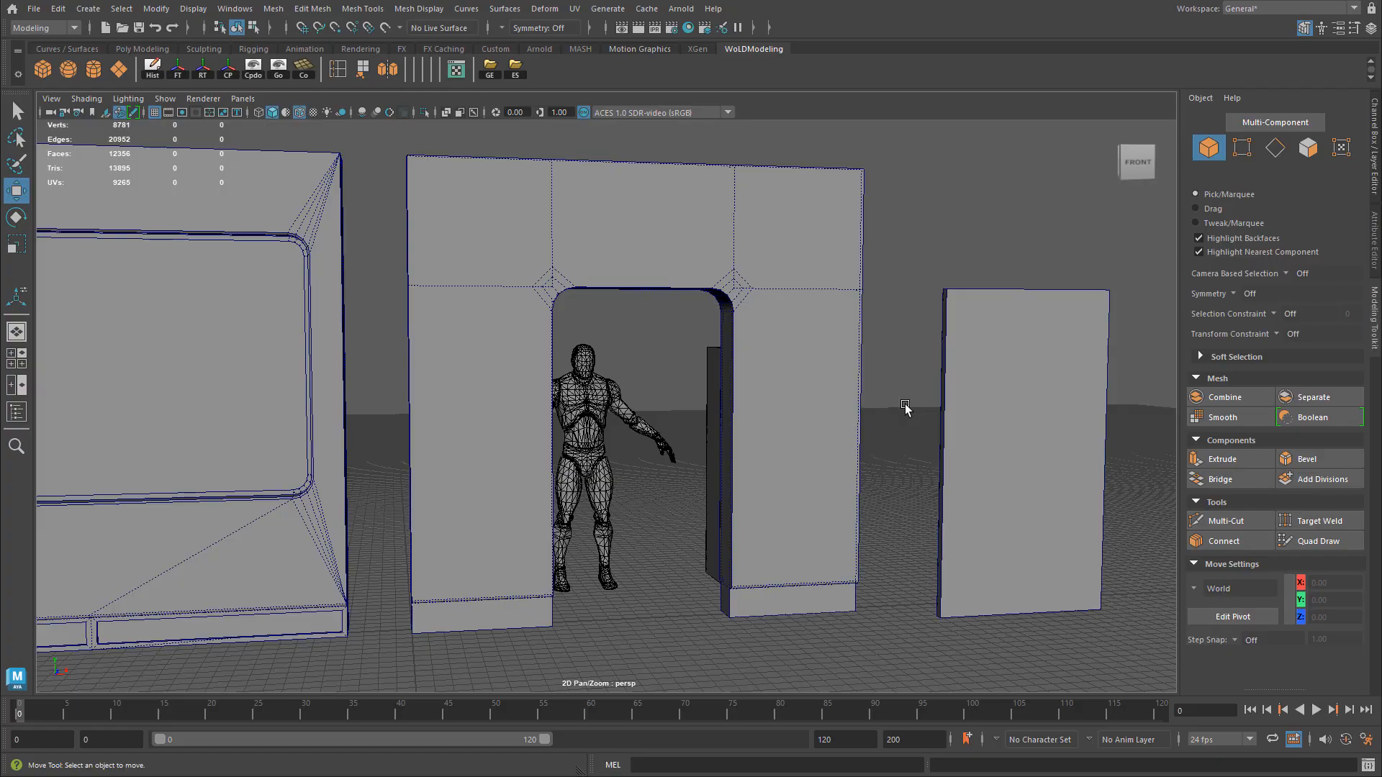
Switch to Maya and undo the door wall's edits back to before the bevel that rounded the doorway's upper corners.
alt+drag(827, 386, 539, 321)
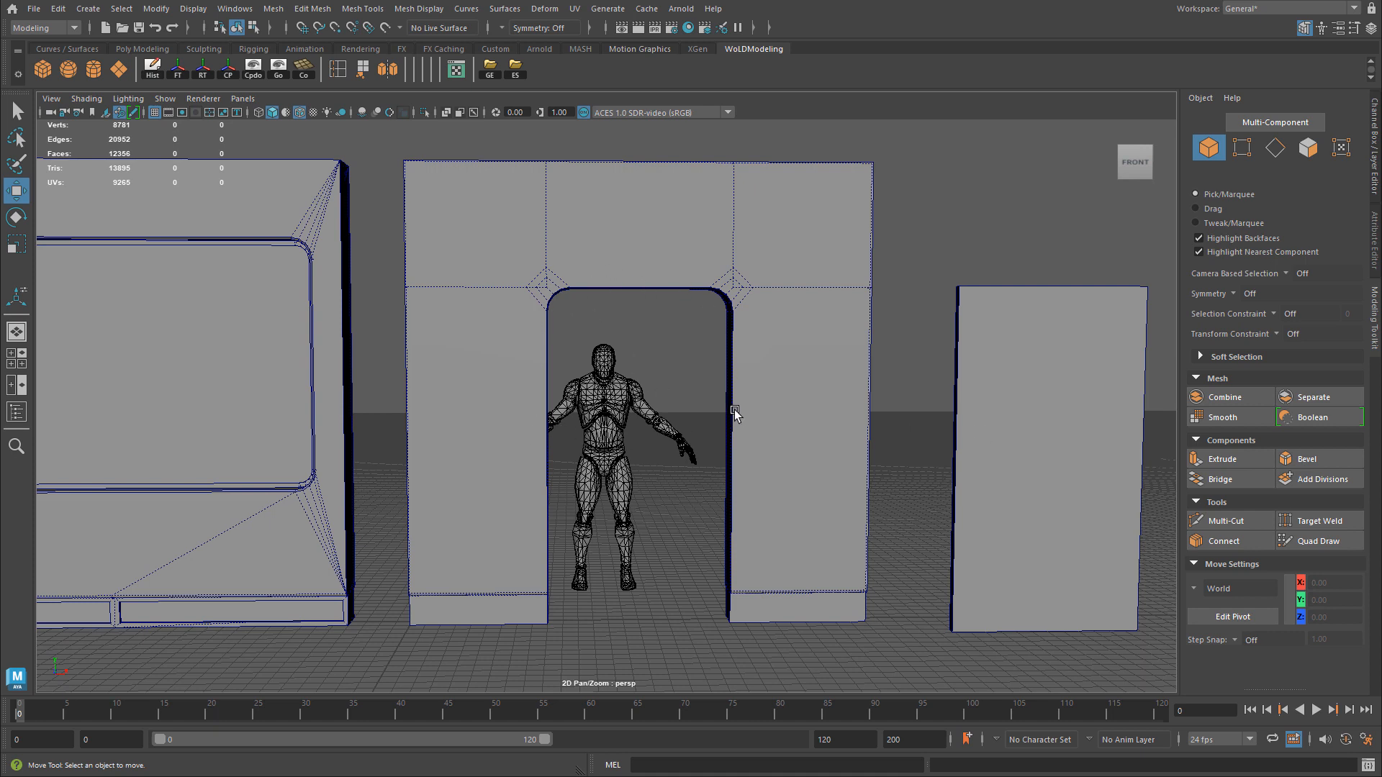
alt+drag(746, 435, 749, 394)
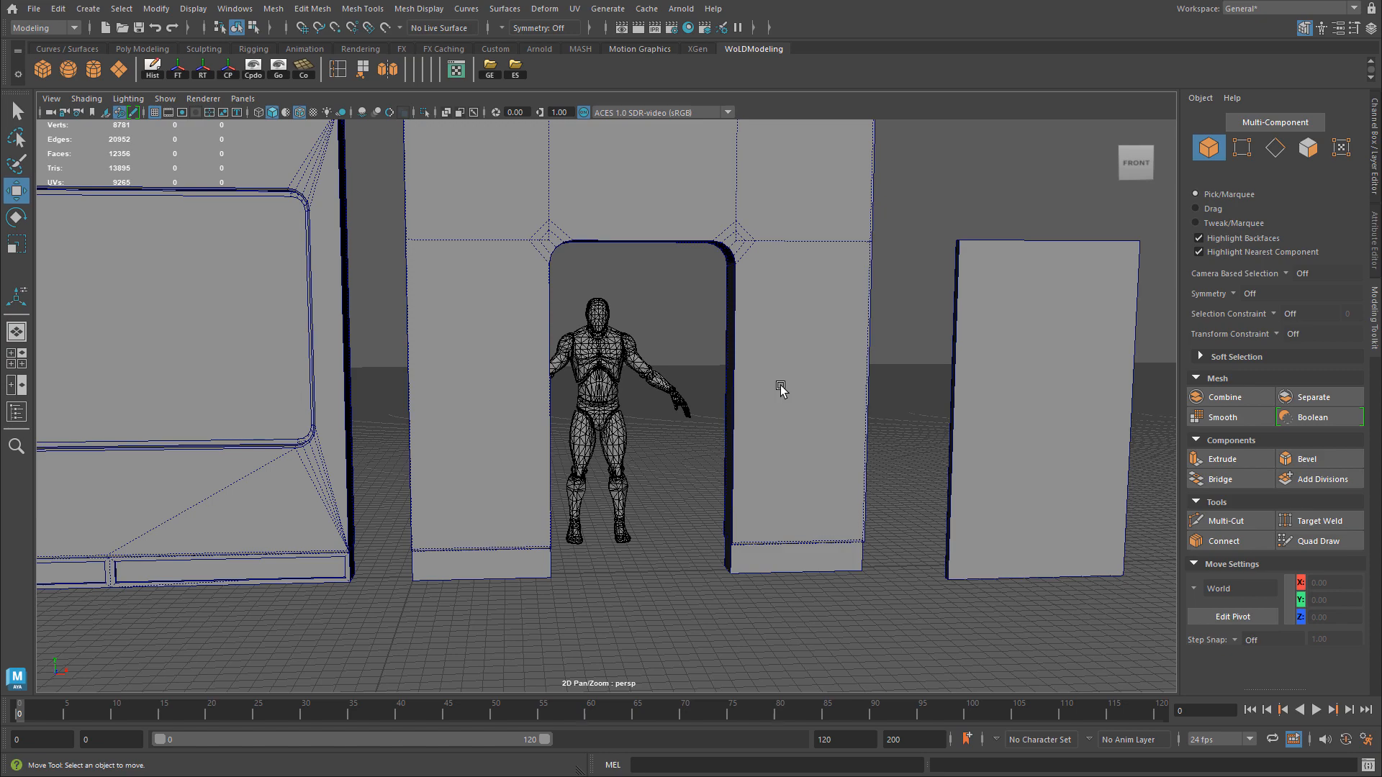
alt+drag(781, 389, 633, 427)
click(734, 367)
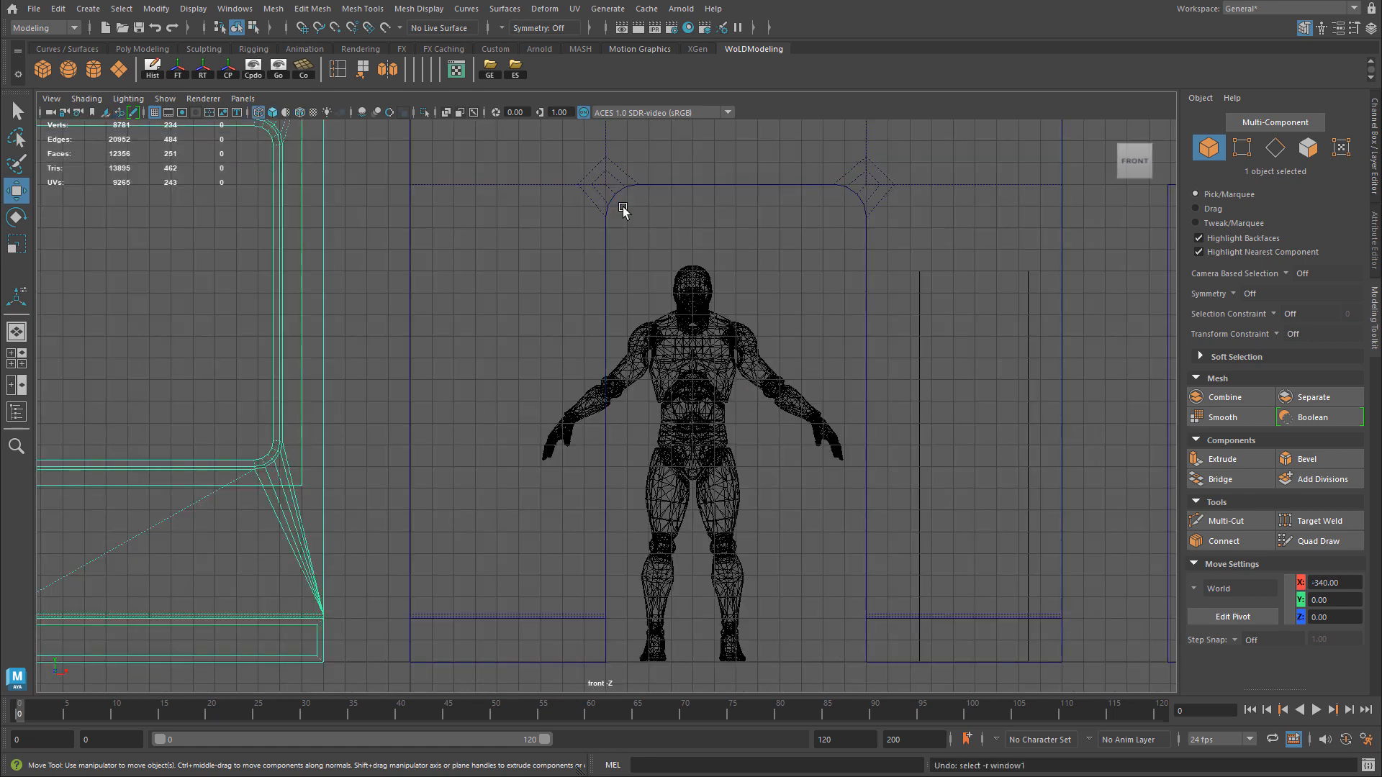
key(ctrl+z)
key(ctrl+z)
key(ctrl+z)
key(ctrl+z)
key(ctrl+z)
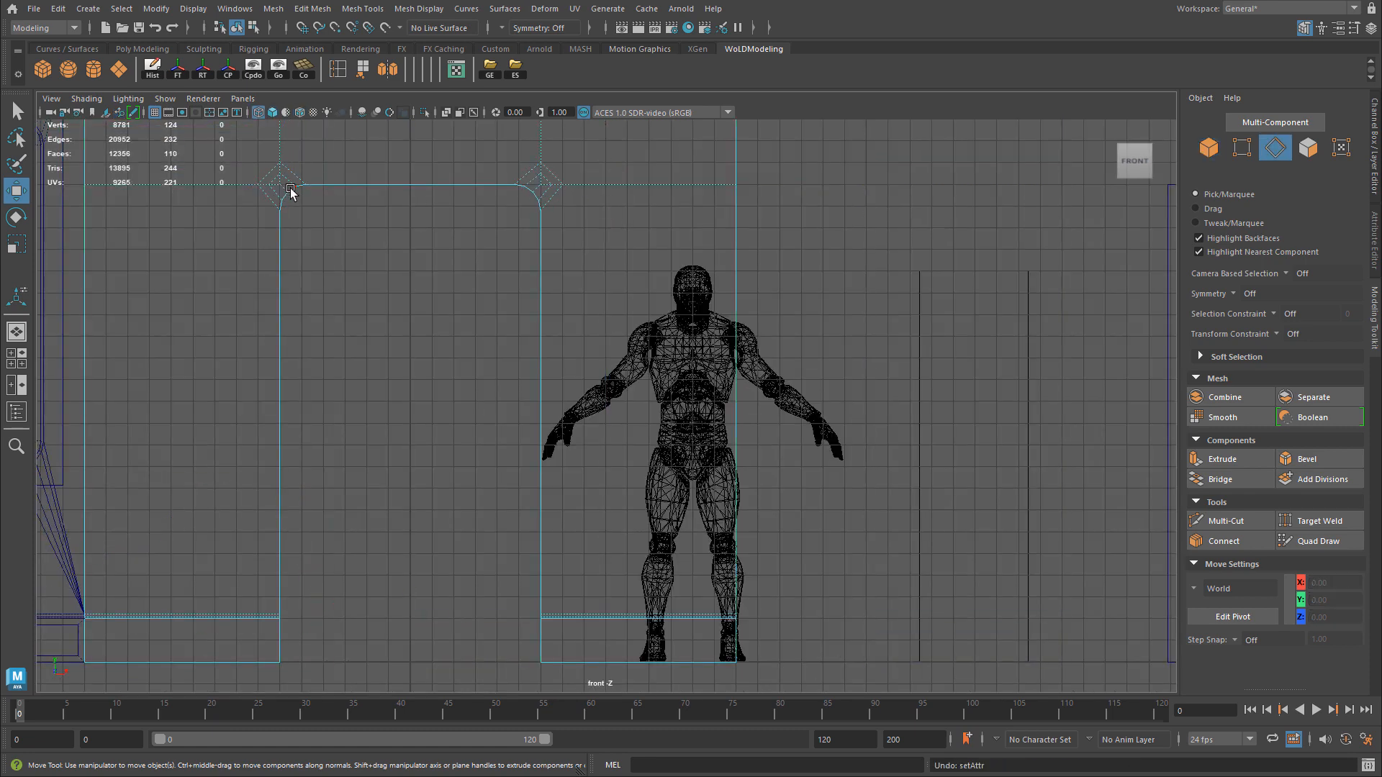
key(ctrl+z)
key(ctrl+z)
key(ctrl+z)
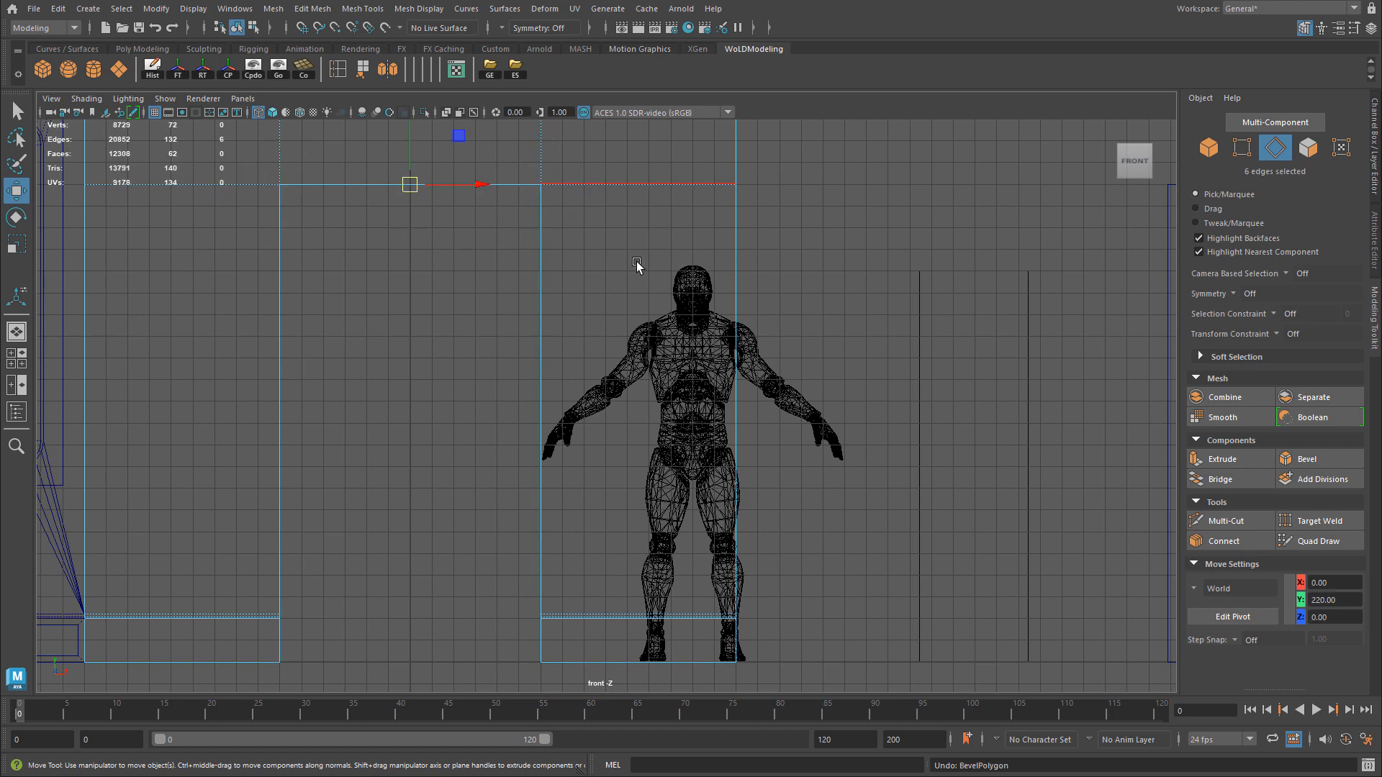
key(ctrl+z)
Select the whole door wall and move it along X to 150 in the front view.
right_drag(586, 209, 656, 189)
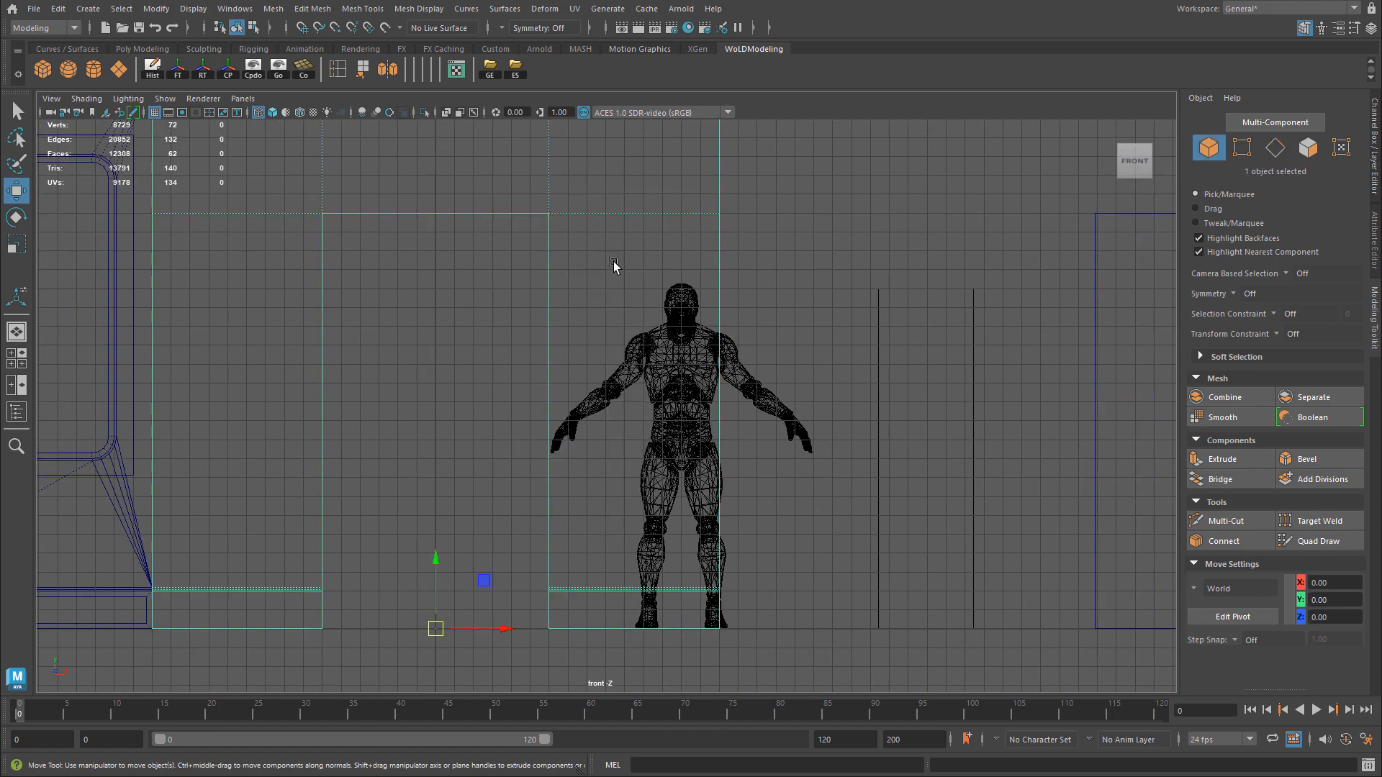
drag(496, 628, 720, 636)
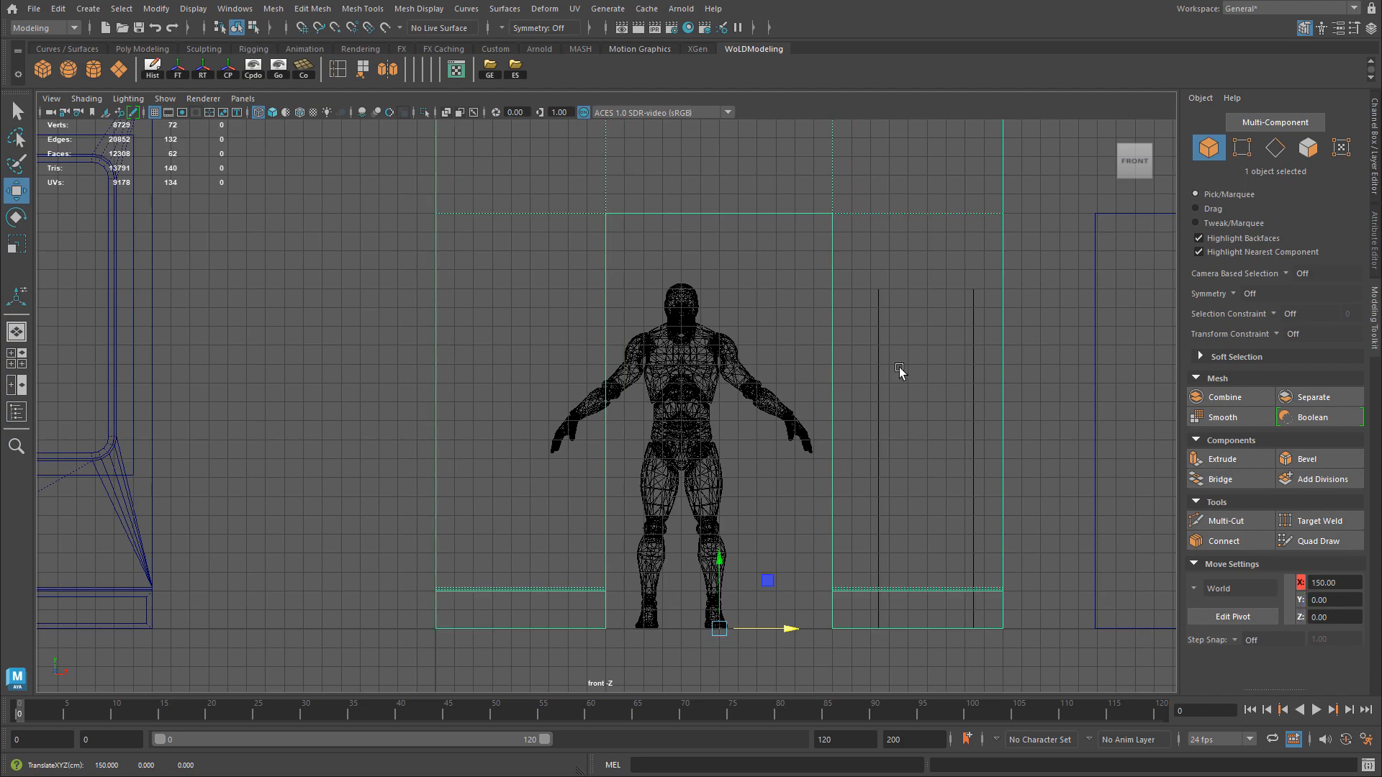
key(space)
key(space)
Relocate the door wall's pivot to the bottom edge at the wall's left end.
alt+right_drag(707, 431, 756, 424)
alt+middle_drag(691, 439, 783, 367)
alt+drag(504, 316, 583, 327)
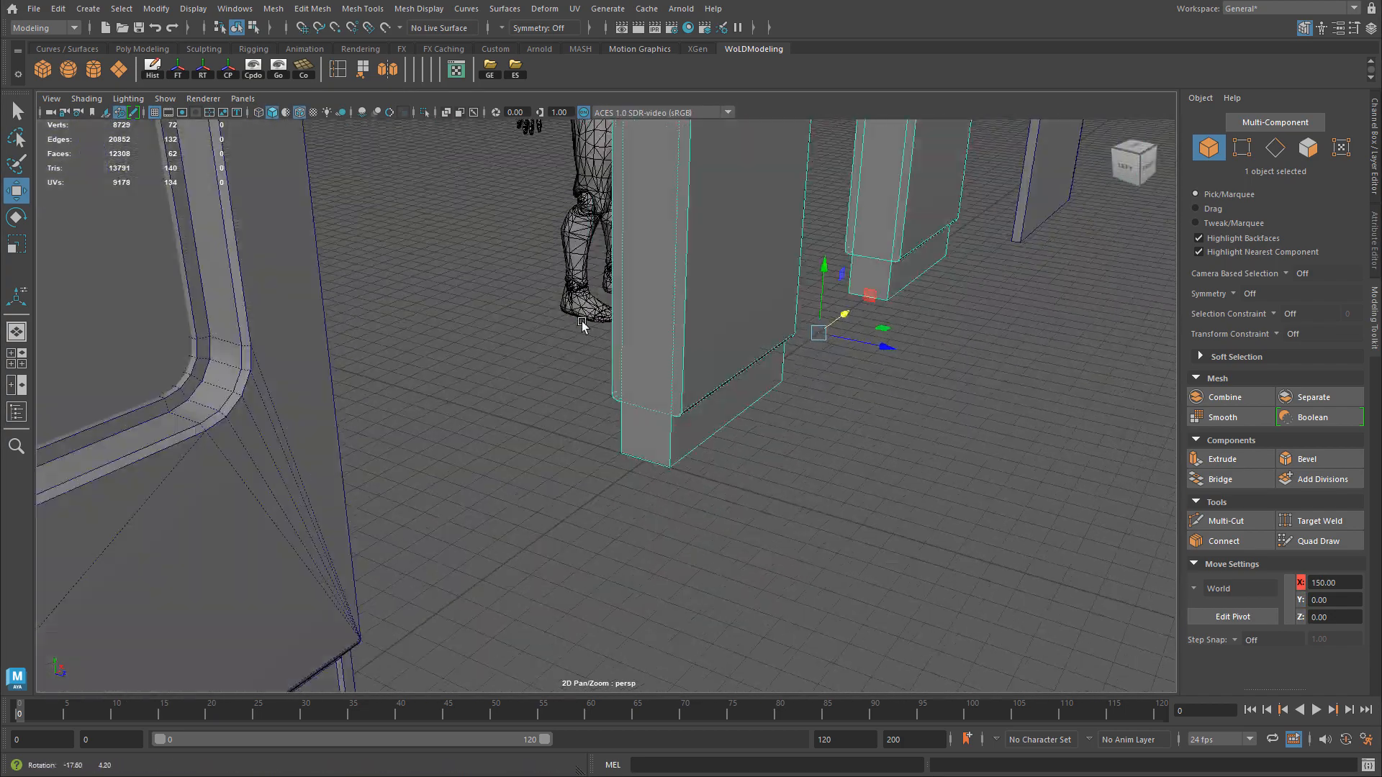
alt+right_drag(583, 326, 749, 413)
alt+drag(749, 413, 732, 420)
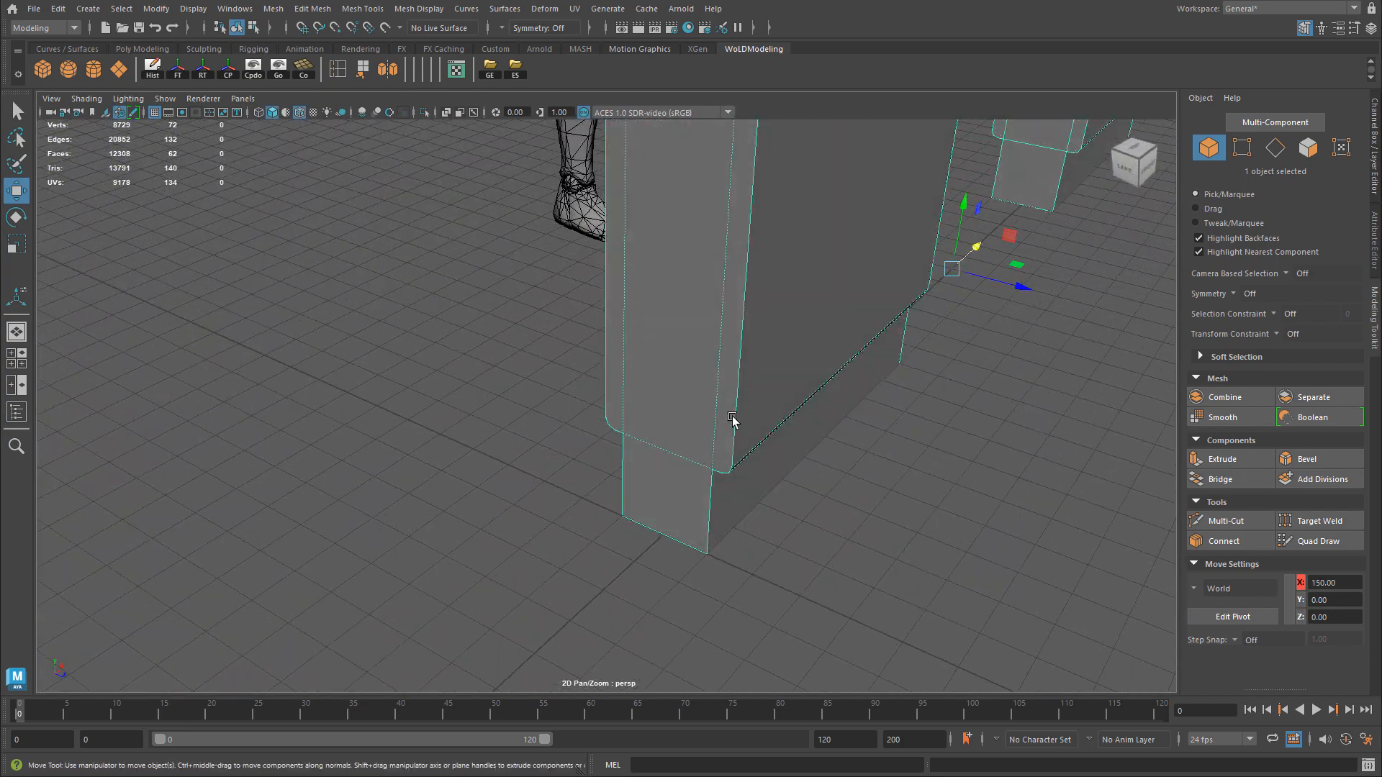
key(d)
middle_click(665, 529)
alt+right_drag(675, 530, 635, 382)
Select the separate door panel and move it along X to 150 in the front view, snapping to the grid.
alt+drag(635, 383, 1104, 334)
click(997, 389)
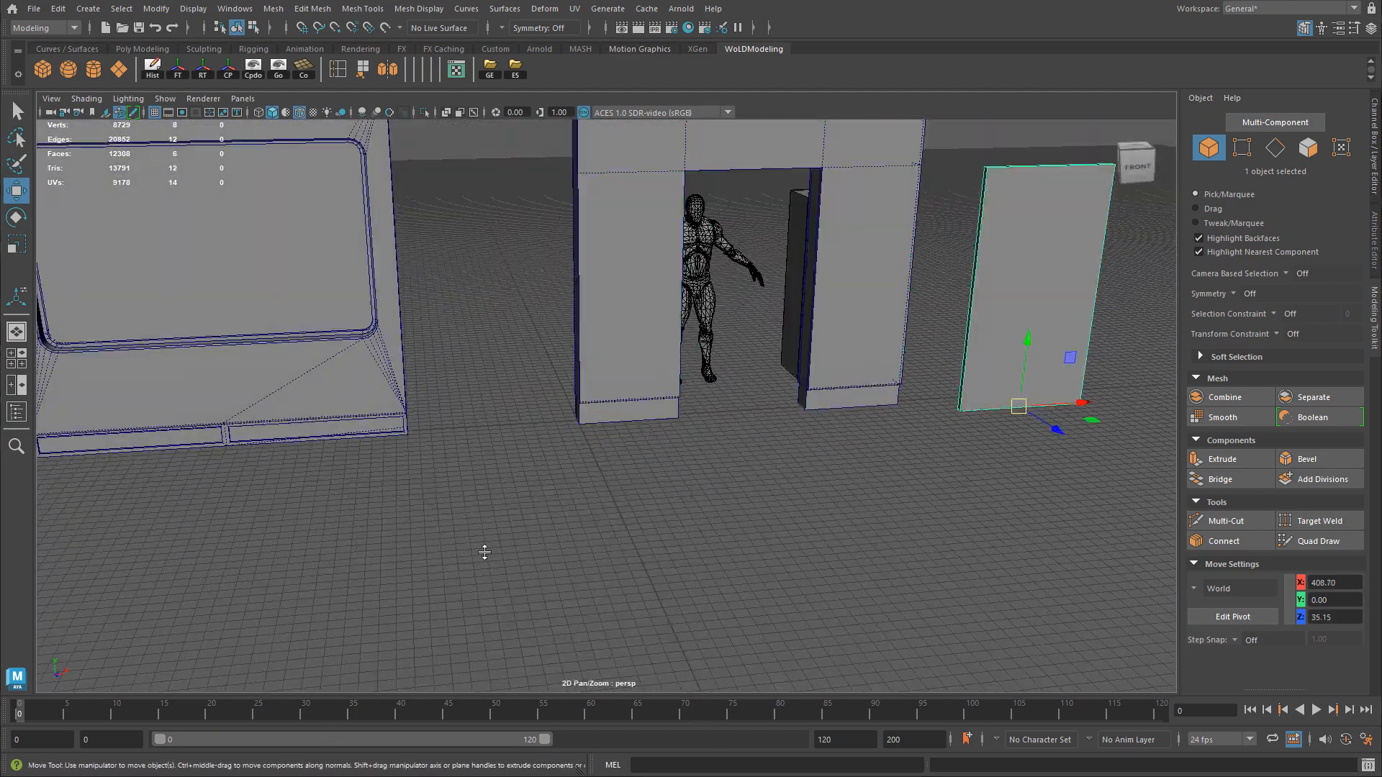
key(space)
key(space)
alt+middle_drag(1137, 549, 1029, 540)
key(x)
drag(1135, 623, 606, 608)
alt+right_drag(706, 528, 806, 493)
alt+middle_drag(806, 493, 766, 526)
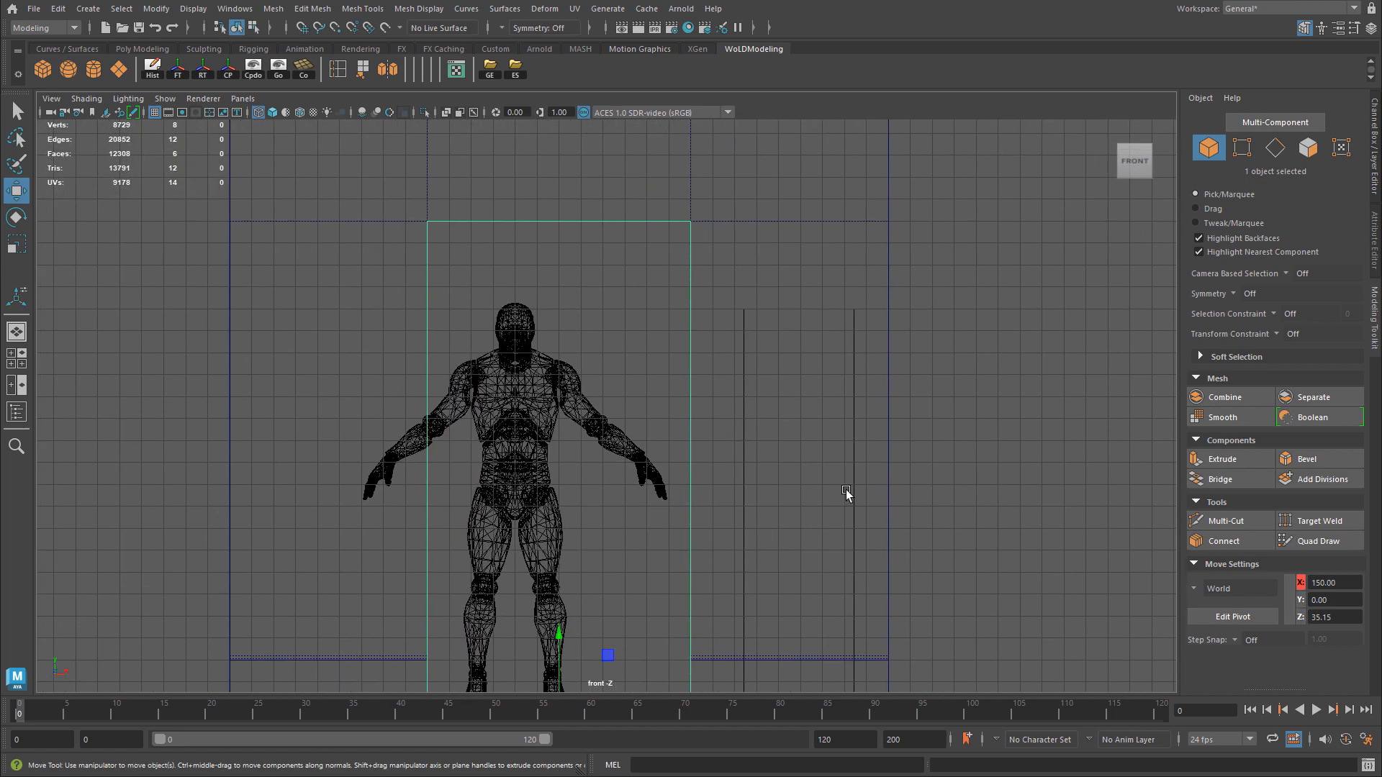
Set the door panel's cube width to 140 and its height to 230.
click(1376, 157)
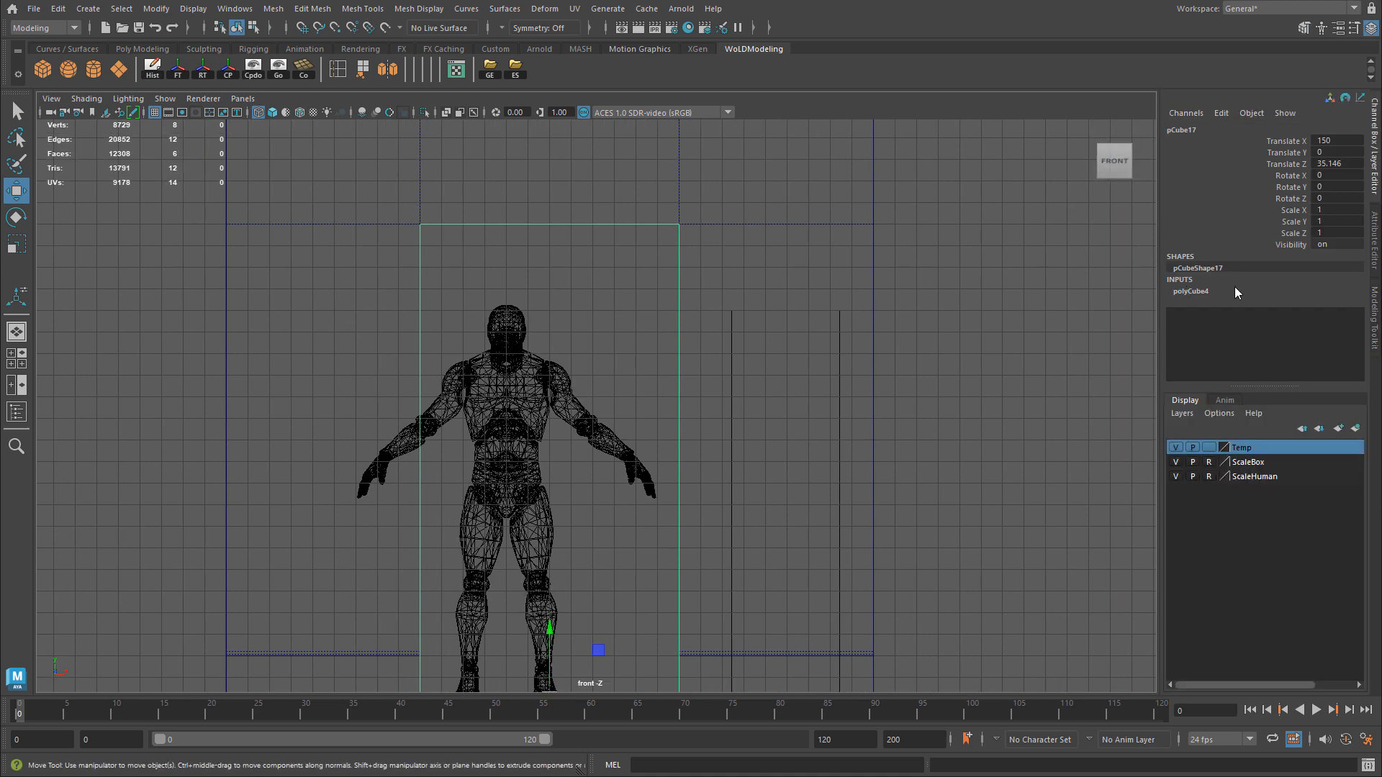
click(1340, 310)
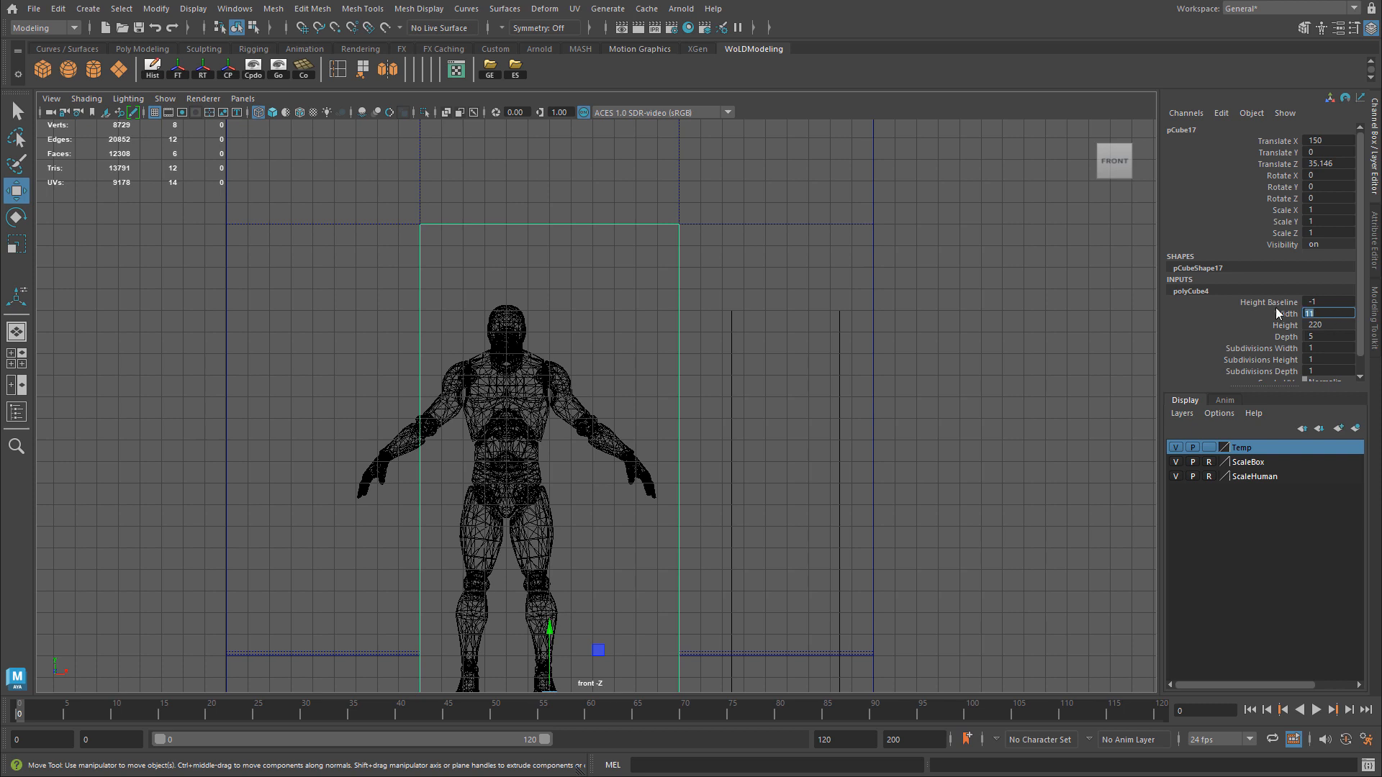
text(130)
key(Return)
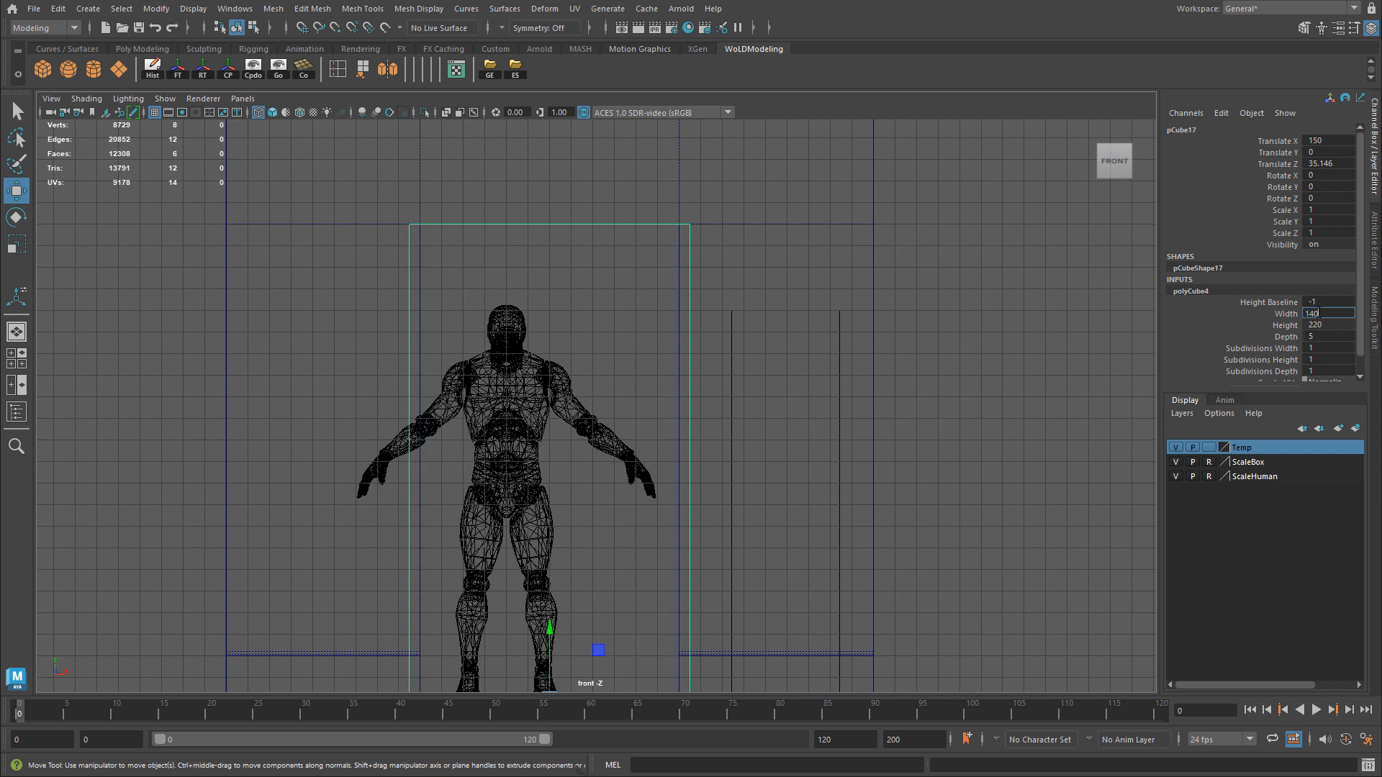
key(Return)
click(1327, 325)
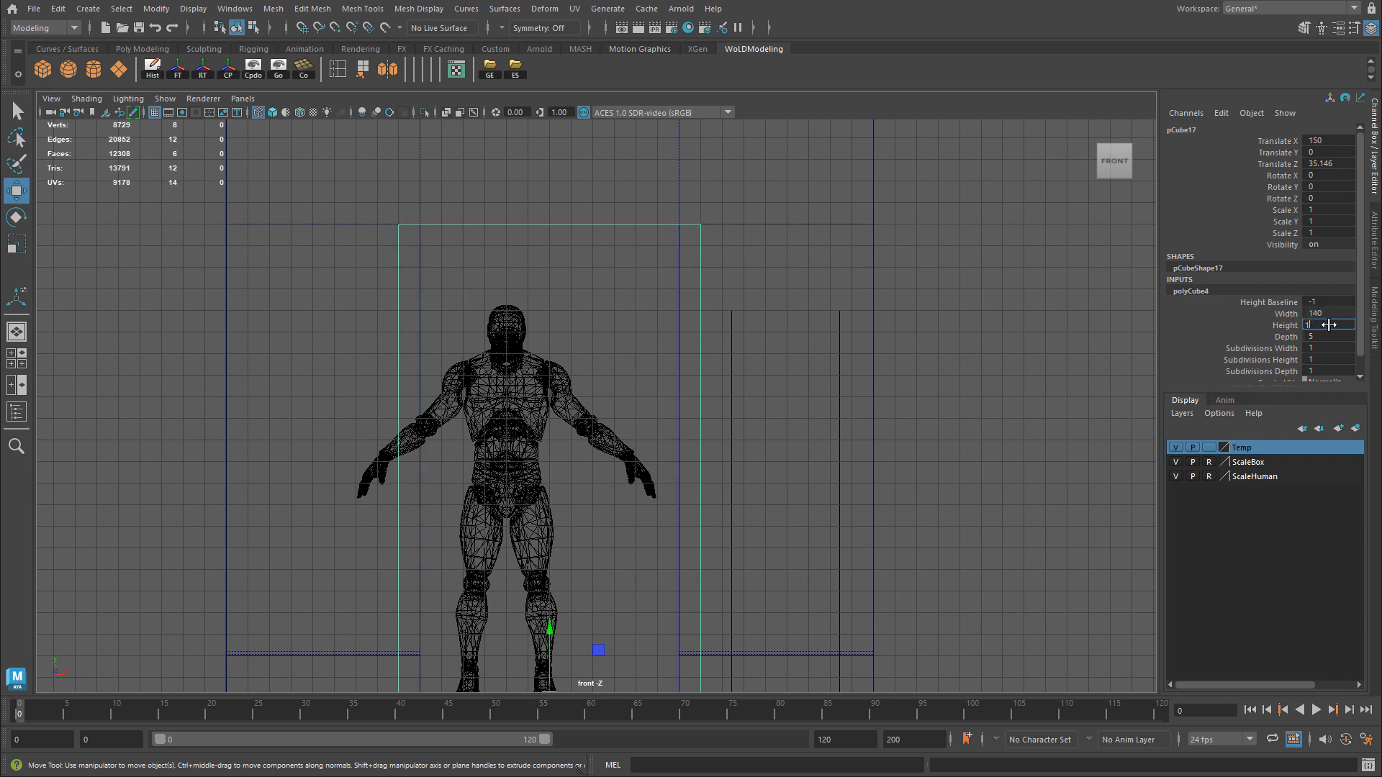
key(Return)
drag(1300, 319, 1253, 316)
text(230)
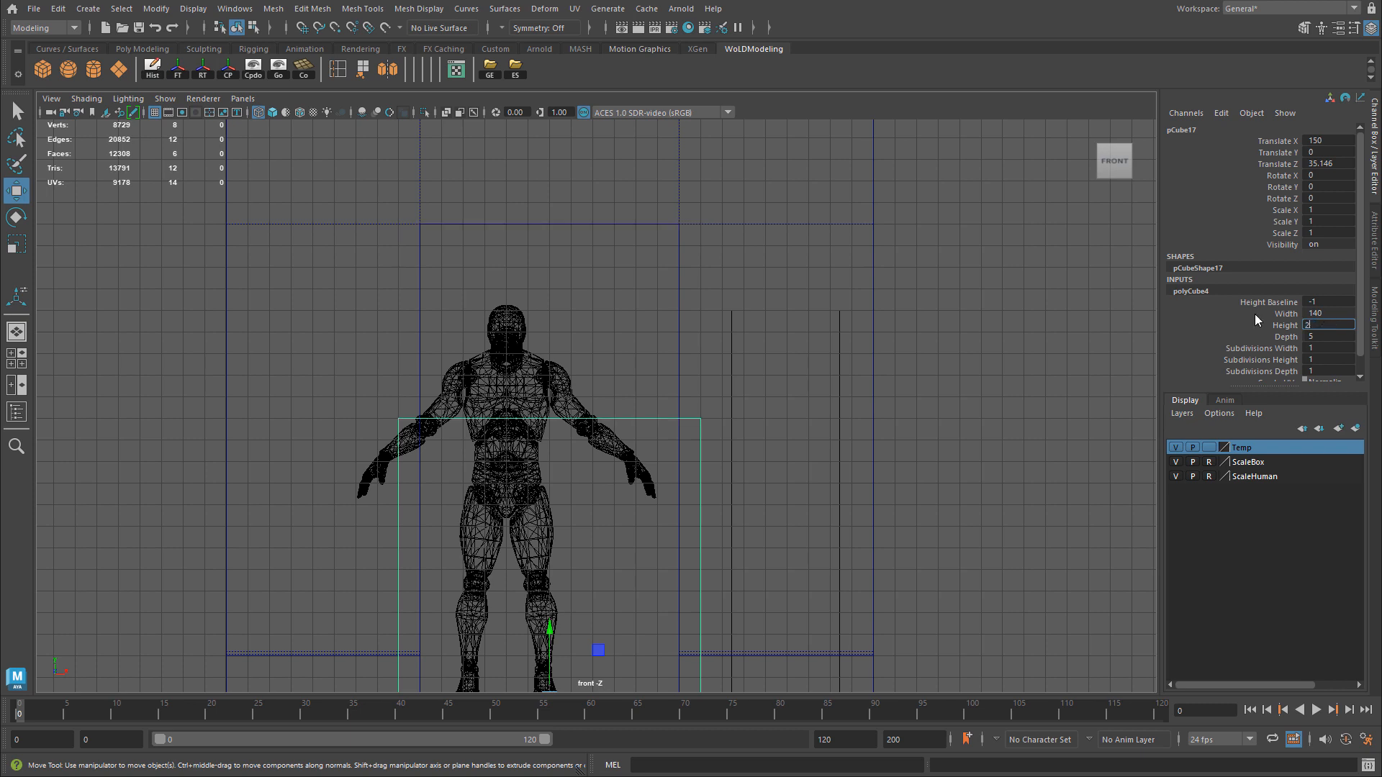
key(Return)
alt+middle_drag(783, 394, 809, 359)
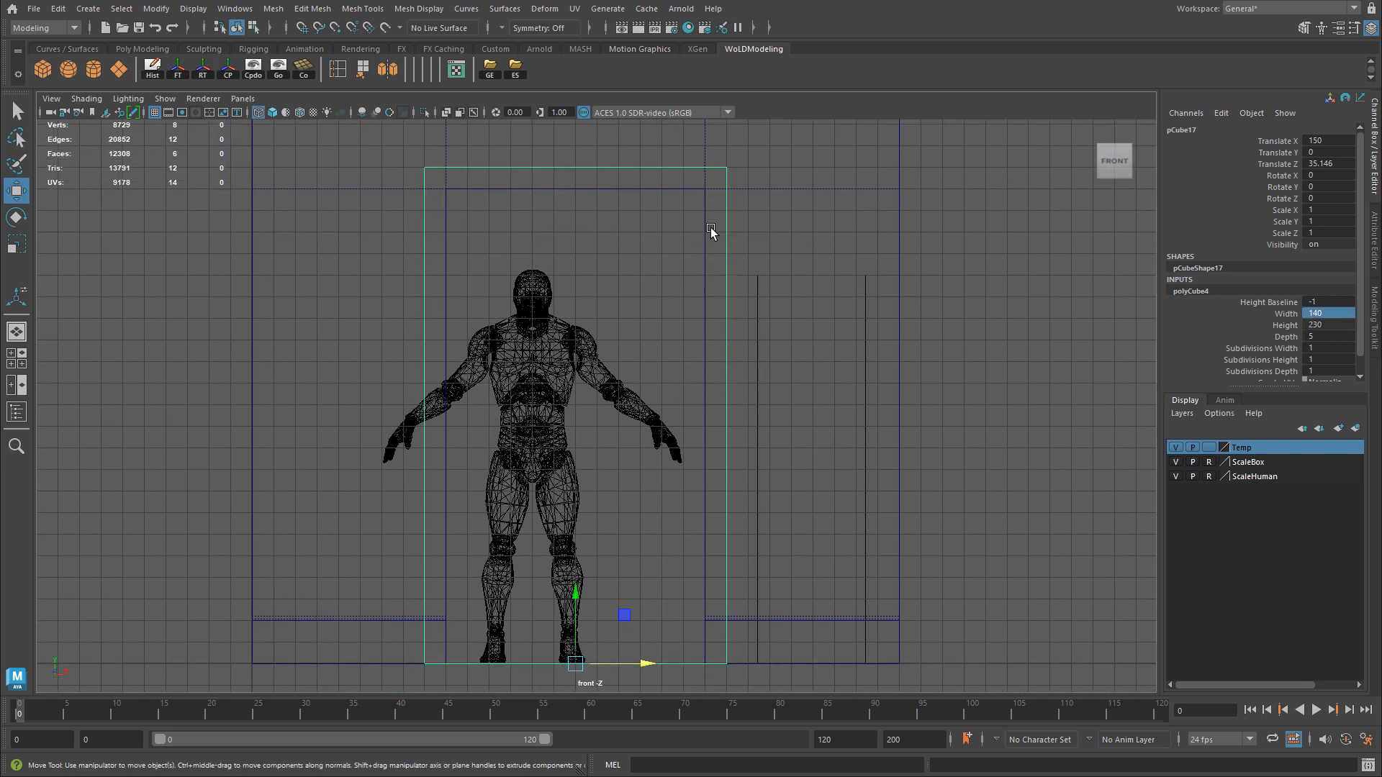
Try to lower the door panel's top vertices in the front view.
click(722, 211)
right_drag(695, 208, 624, 208)
drag(403, 175, 869, 240)
drag(599, 175, 603, 204)
key(space)
key(space)
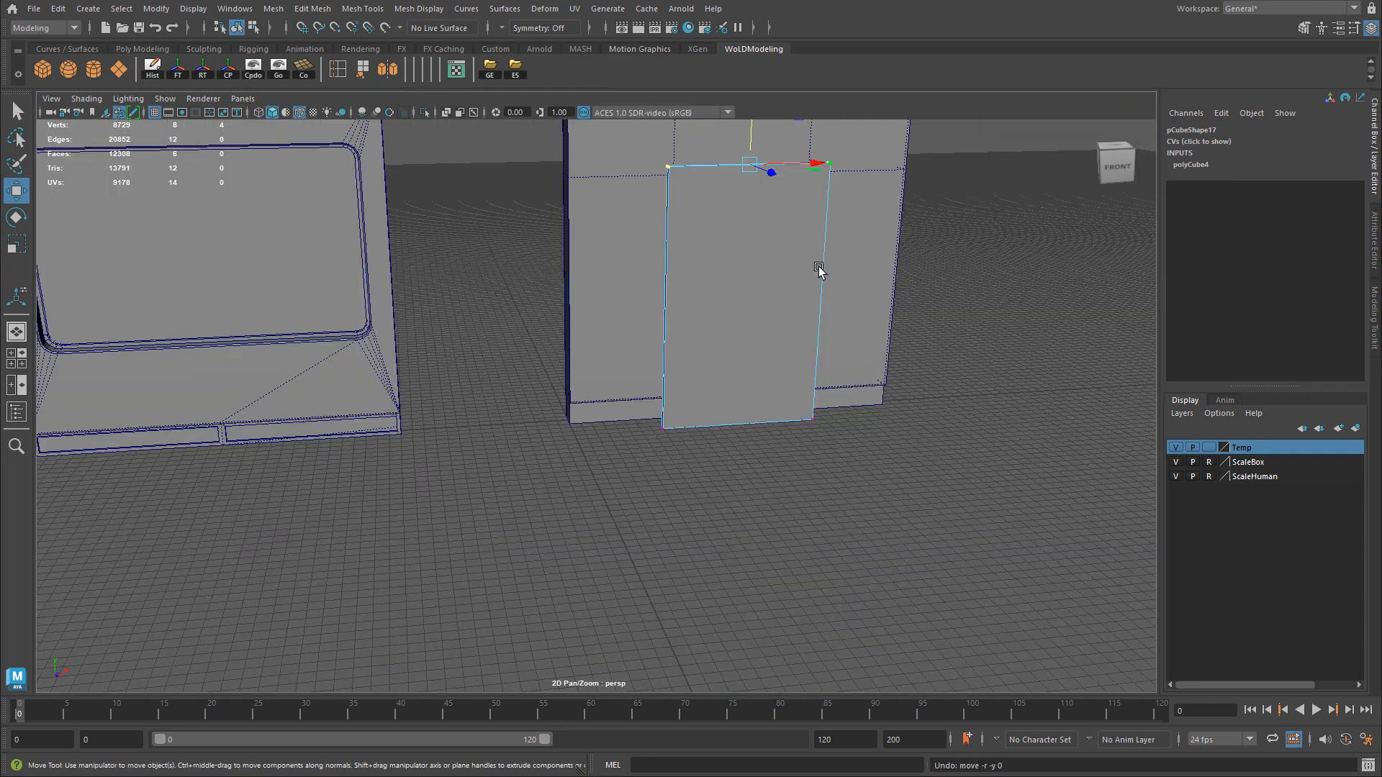
Return the door panel to object selection and move it back along Z to about -23.5, behind the wall's front face.
right_drag(704, 235, 749, 229)
drag(795, 416, 1148, 412)
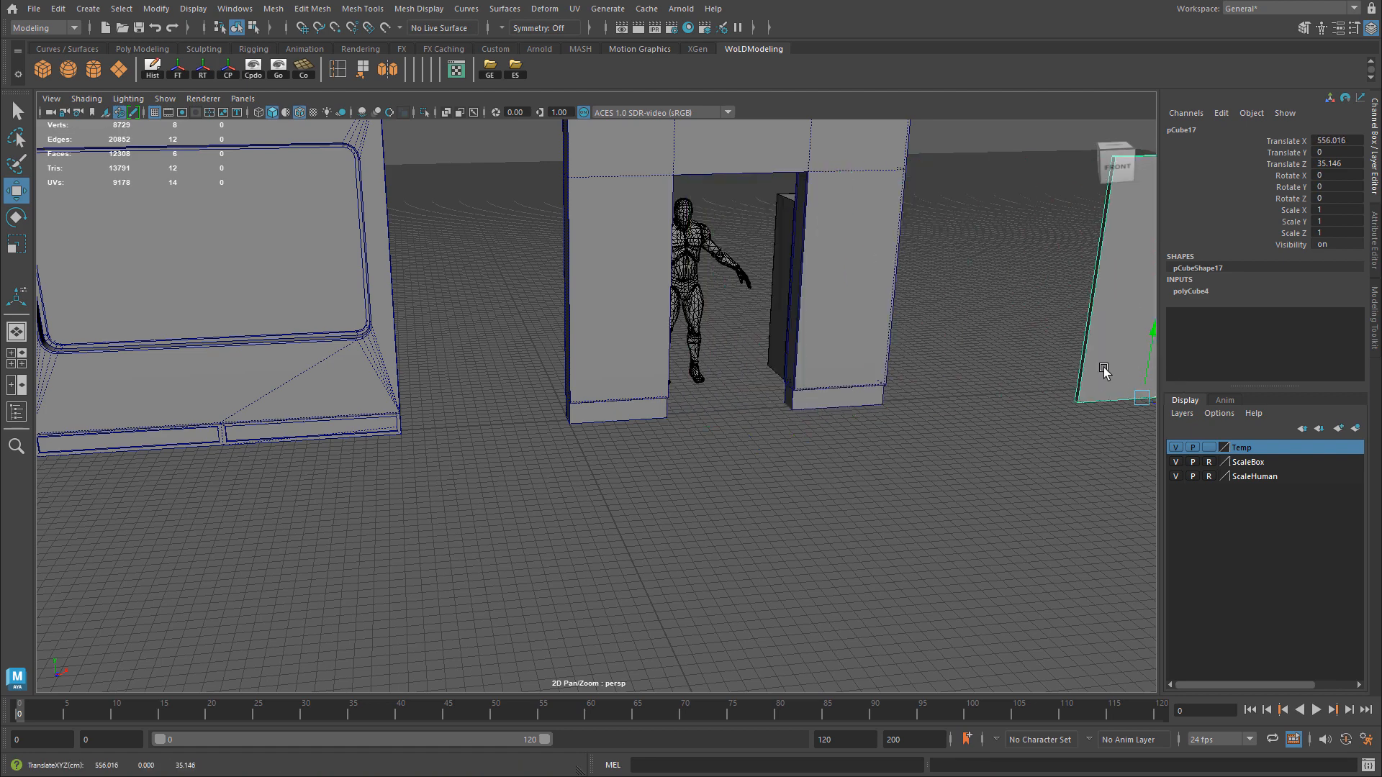
key(ctrl+z)
drag(758, 447, 743, 421)
Raise the door wall's full row of vertices at the doorway's top to match the 230-high door panel.
click(859, 238)
right_click(860, 237)
right_drag(861, 241, 754, 281)
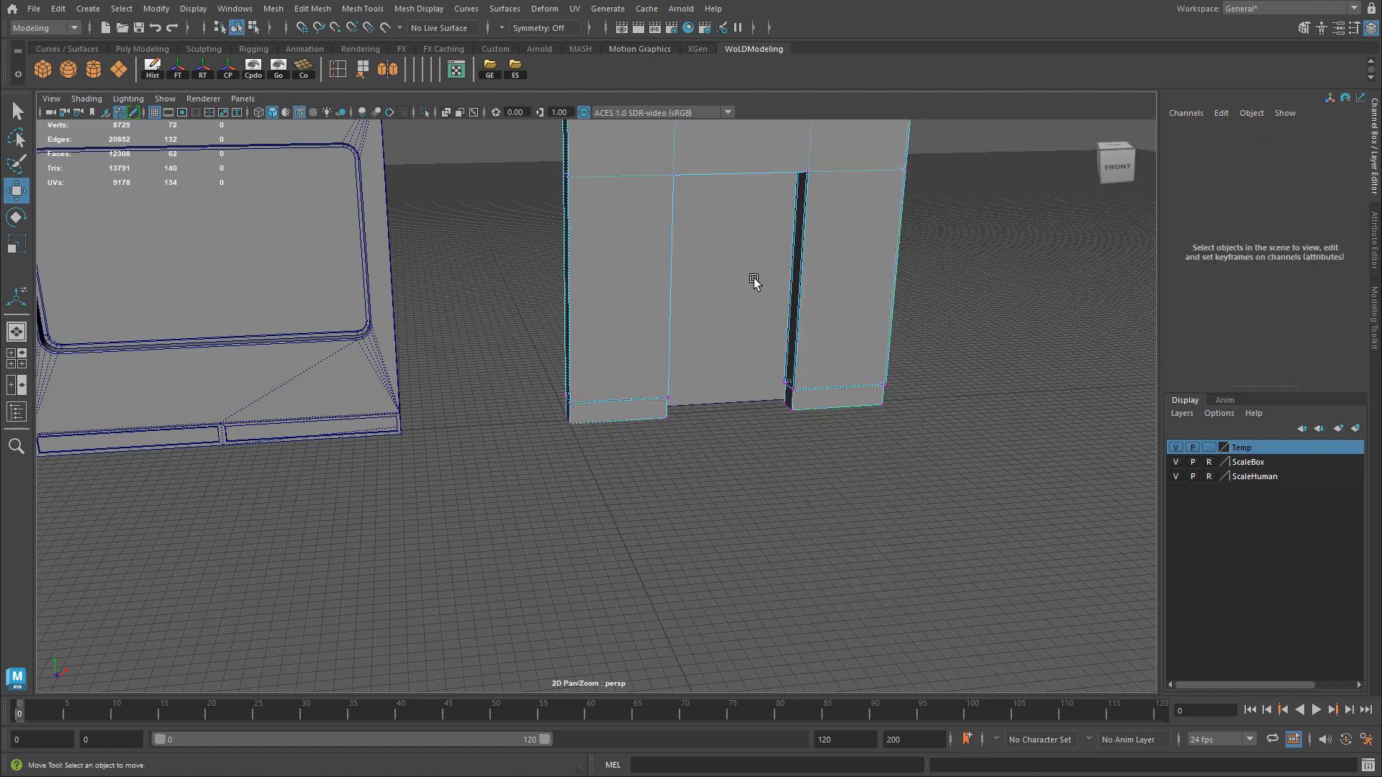
key(space)
key(space)
alt+middle_drag(533, 360, 533, 415)
drag(420, 244, 867, 346)
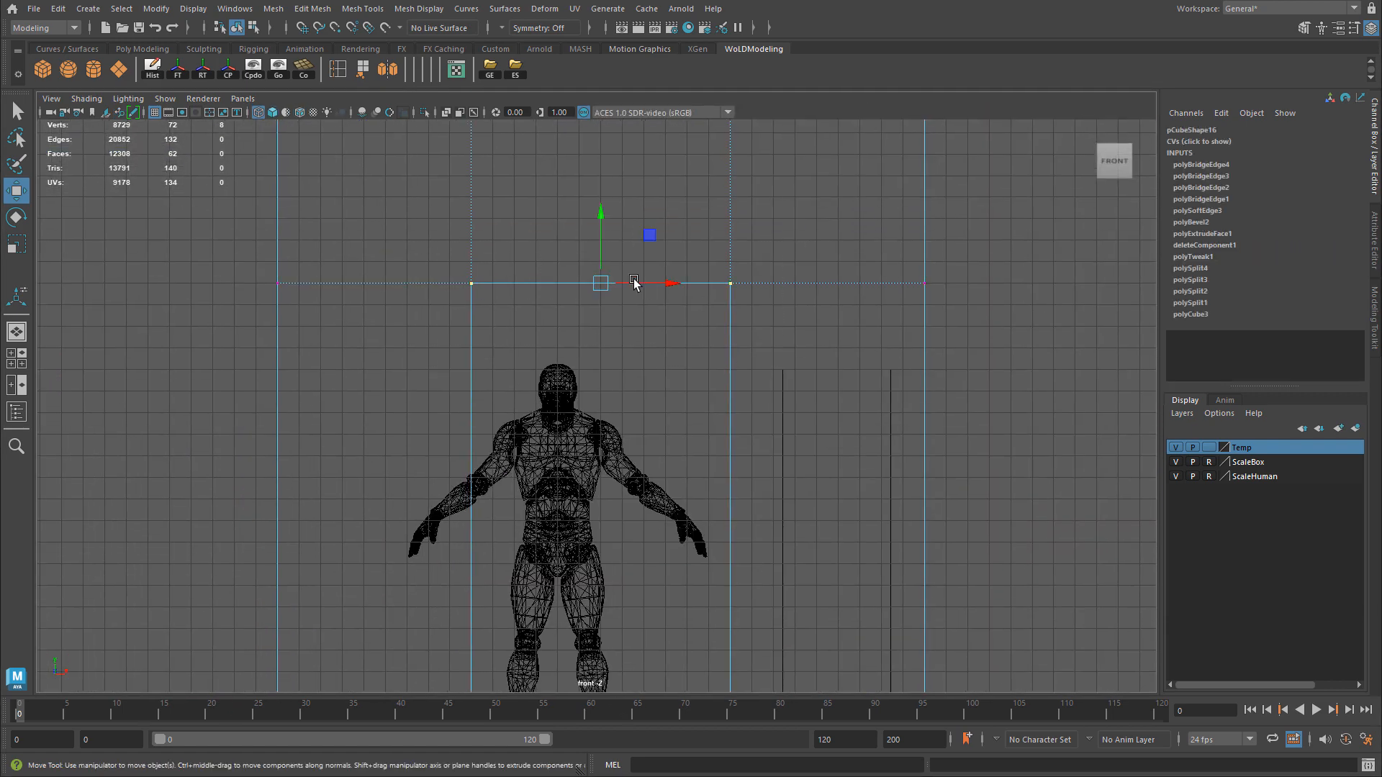
drag(606, 244, 604, 270)
key(ctrl+z)
drag(202, 247, 987, 325)
drag(606, 234, 611, 263)
Widen the doorway to the door panel's 140 width by moving its side vertices outward on the grid, placing the left side at X 80.
scroll(767, 405, down, 3)
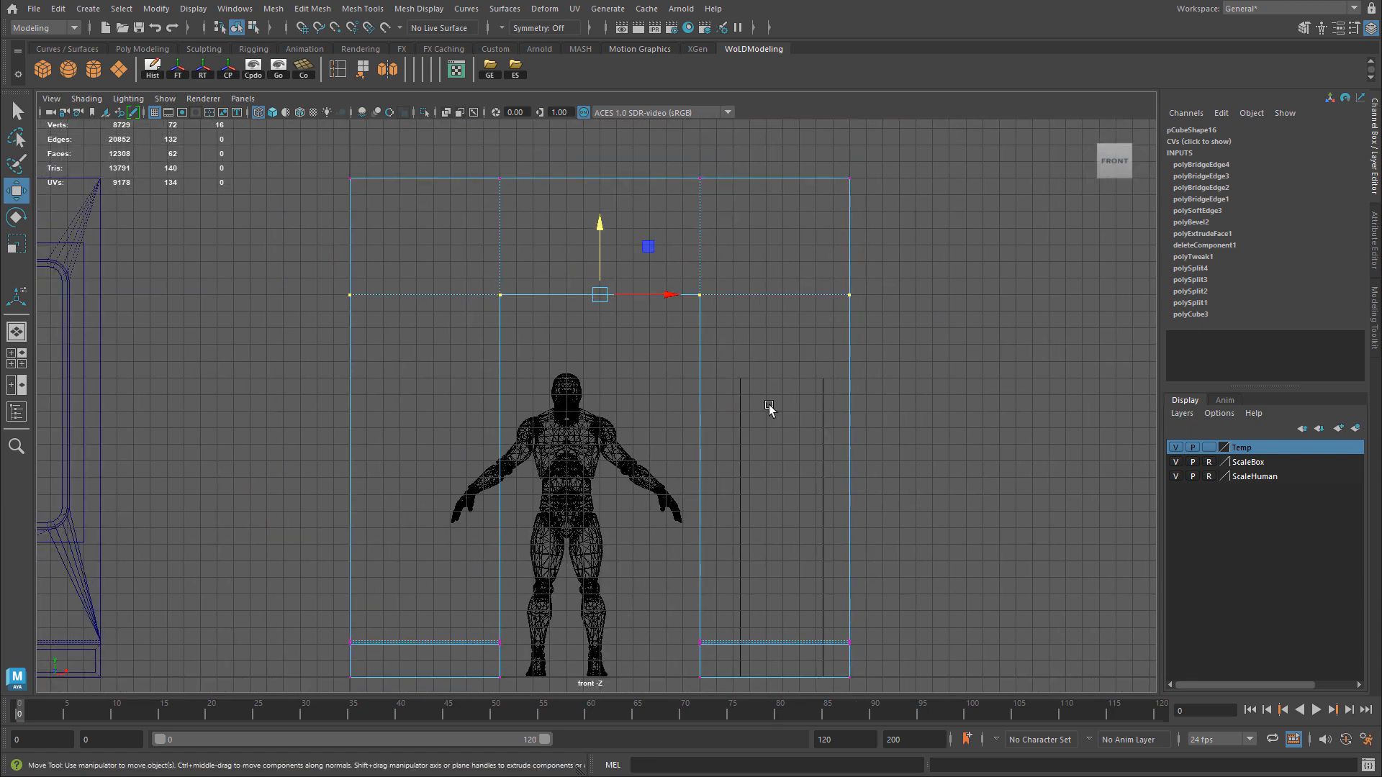
alt+middle_drag(740, 347, 758, 250)
drag(765, 380, 727, 600)
key(ctrl+z)
scroll(983, 399, down, 2)
key(x)
drag(723, 346, 532, 345)
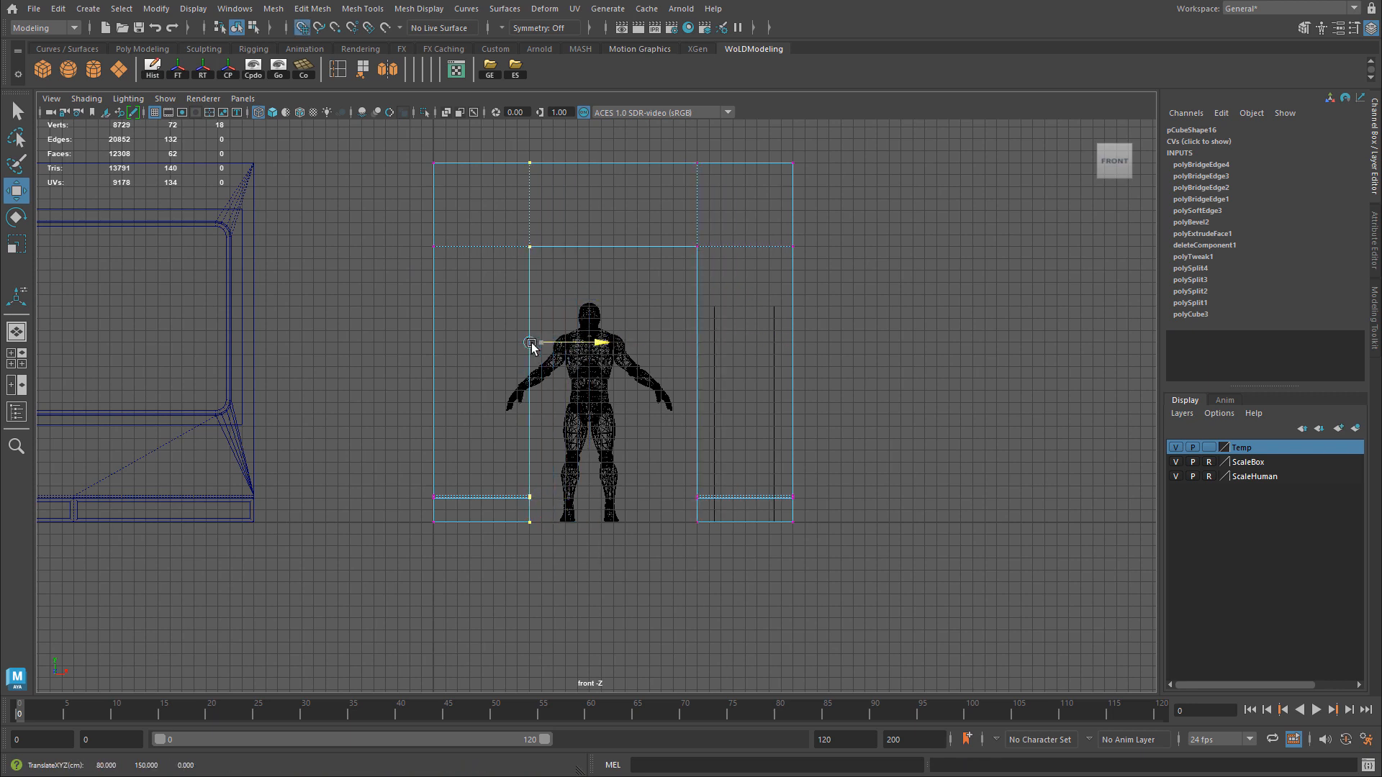
Leave vertex editing, move the door panel along Z to about 40.7 in front of the wall, and check its fit in the front view.
key(space)
key(space)
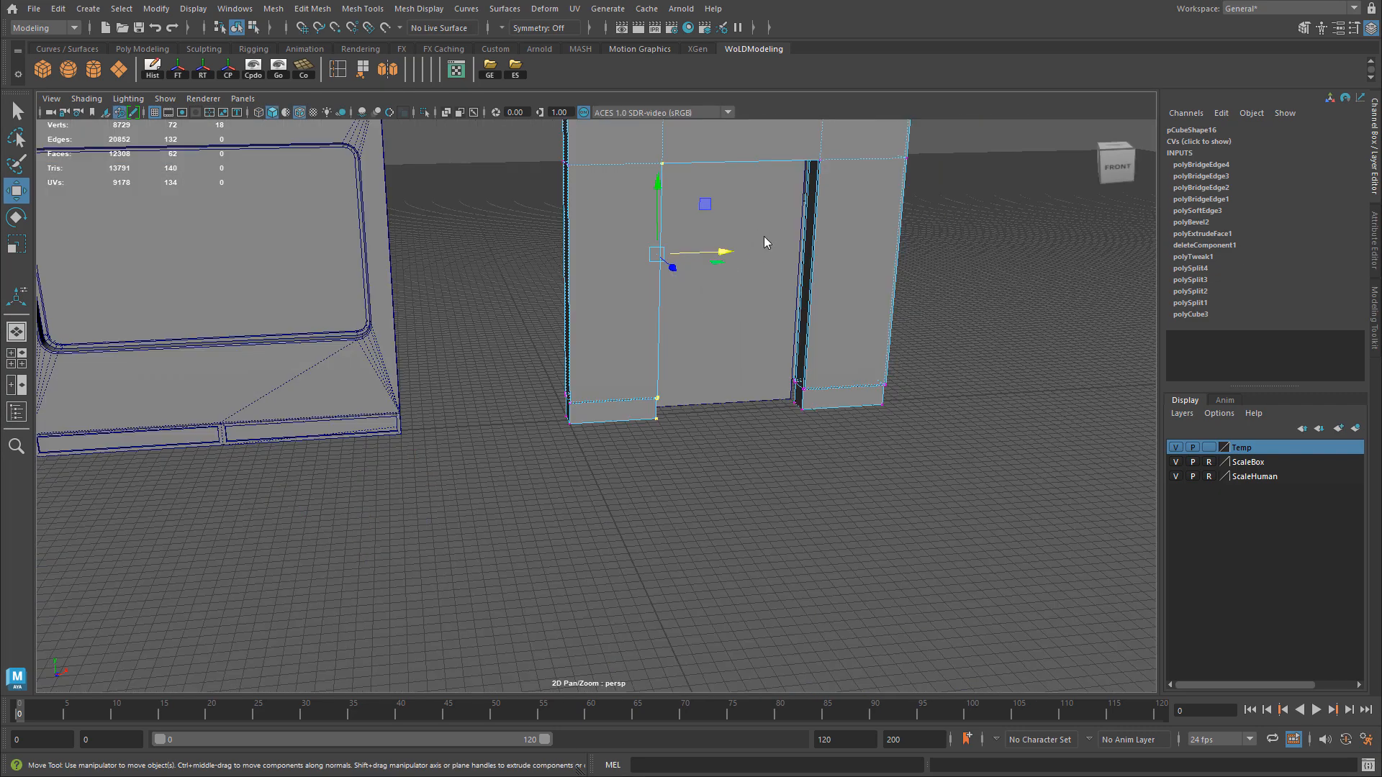
right_drag(764, 242, 807, 217)
alt+drag(760, 260, 828, 287)
click(719, 272)
scroll(712, 288, up, 5)
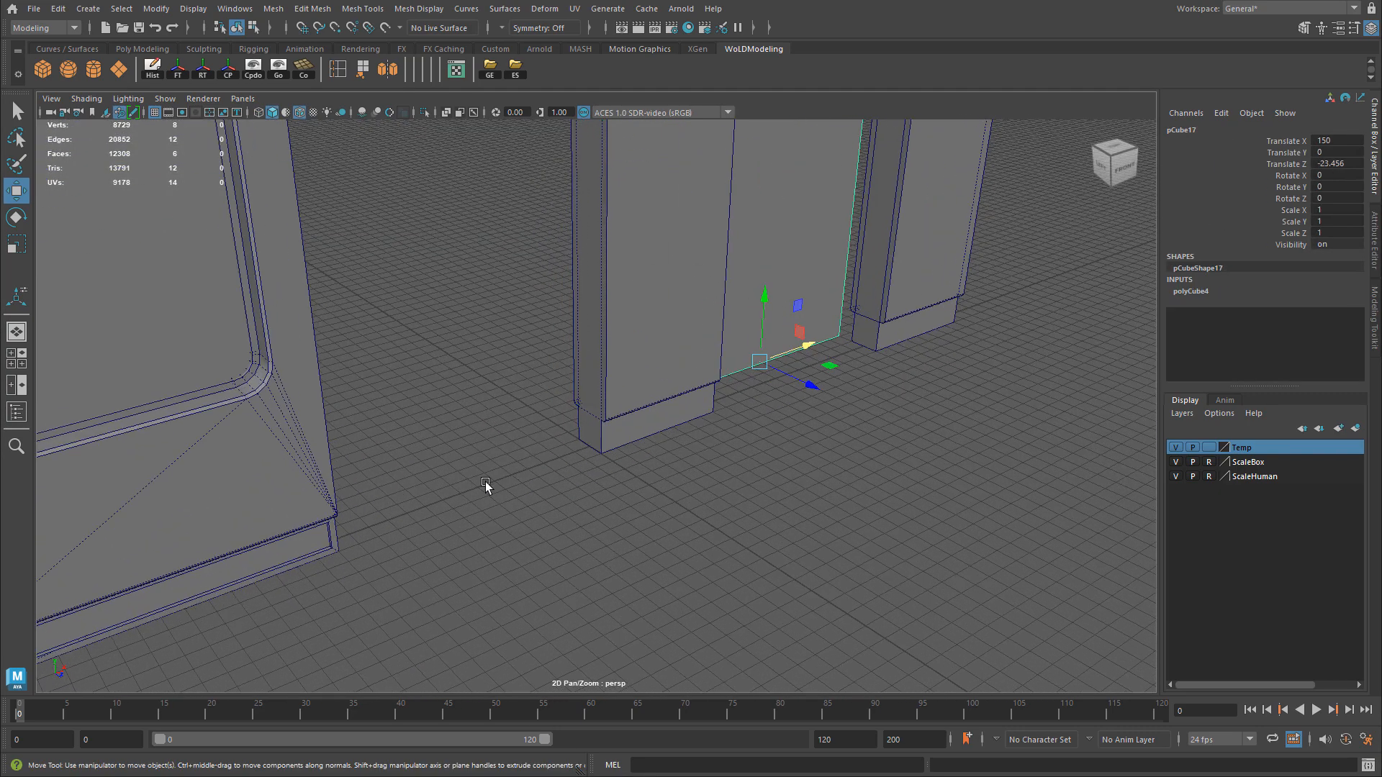
drag(819, 387, 894, 432)
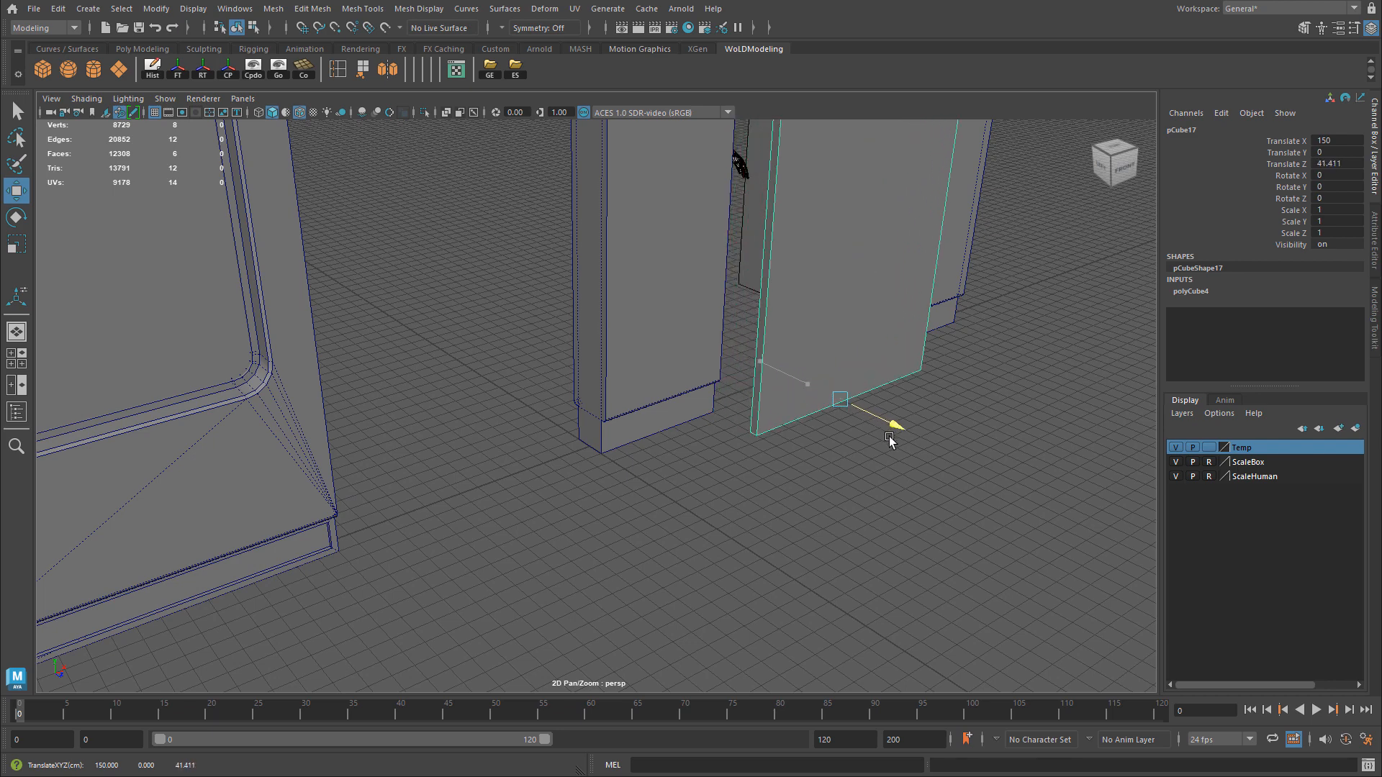
key(space)
key(space)
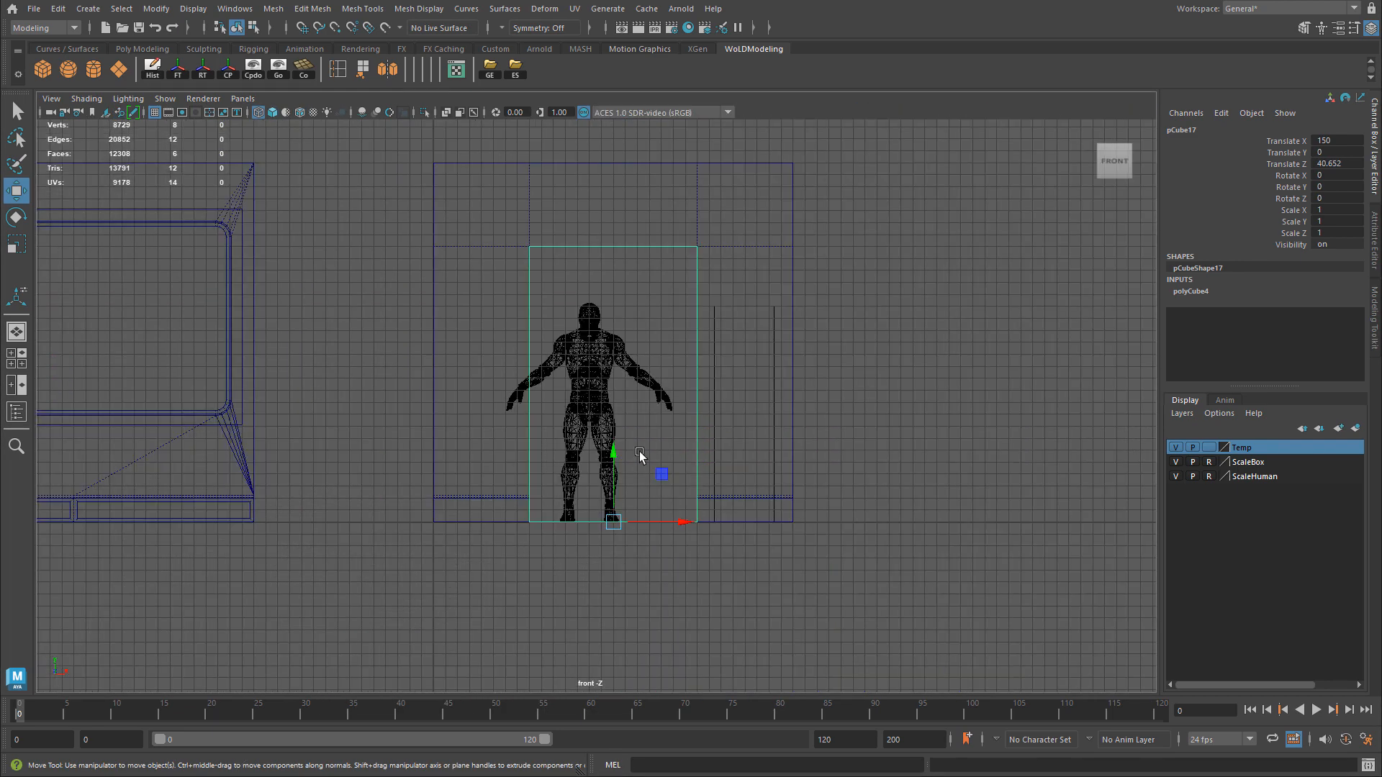
alt+drag(612, 452, 602, 441)
scroll(754, 284, up, 3)
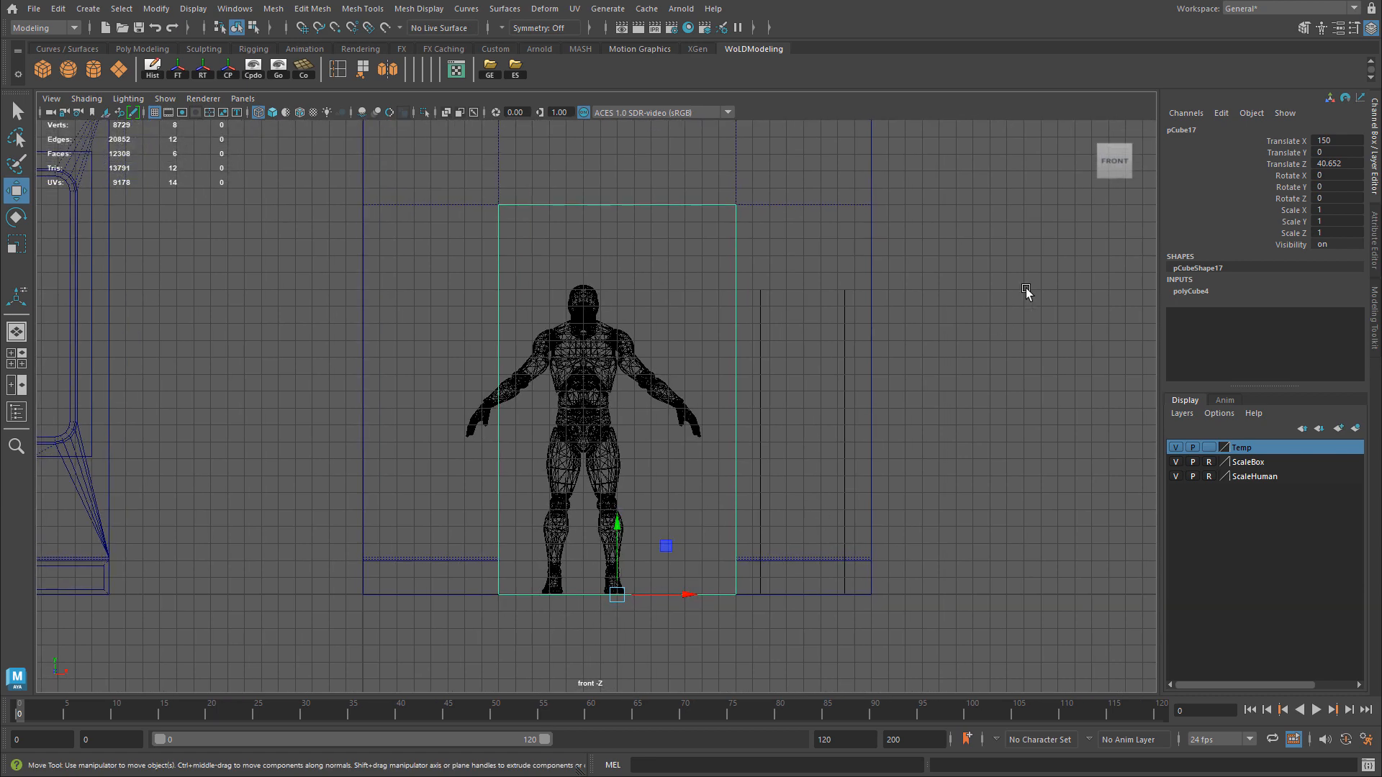
Compare the door panel with the opening in the four-view layout, moving it back and forth along Z and leaving it at about 29.9.
key(space)
drag(1069, 280, 990, 230)
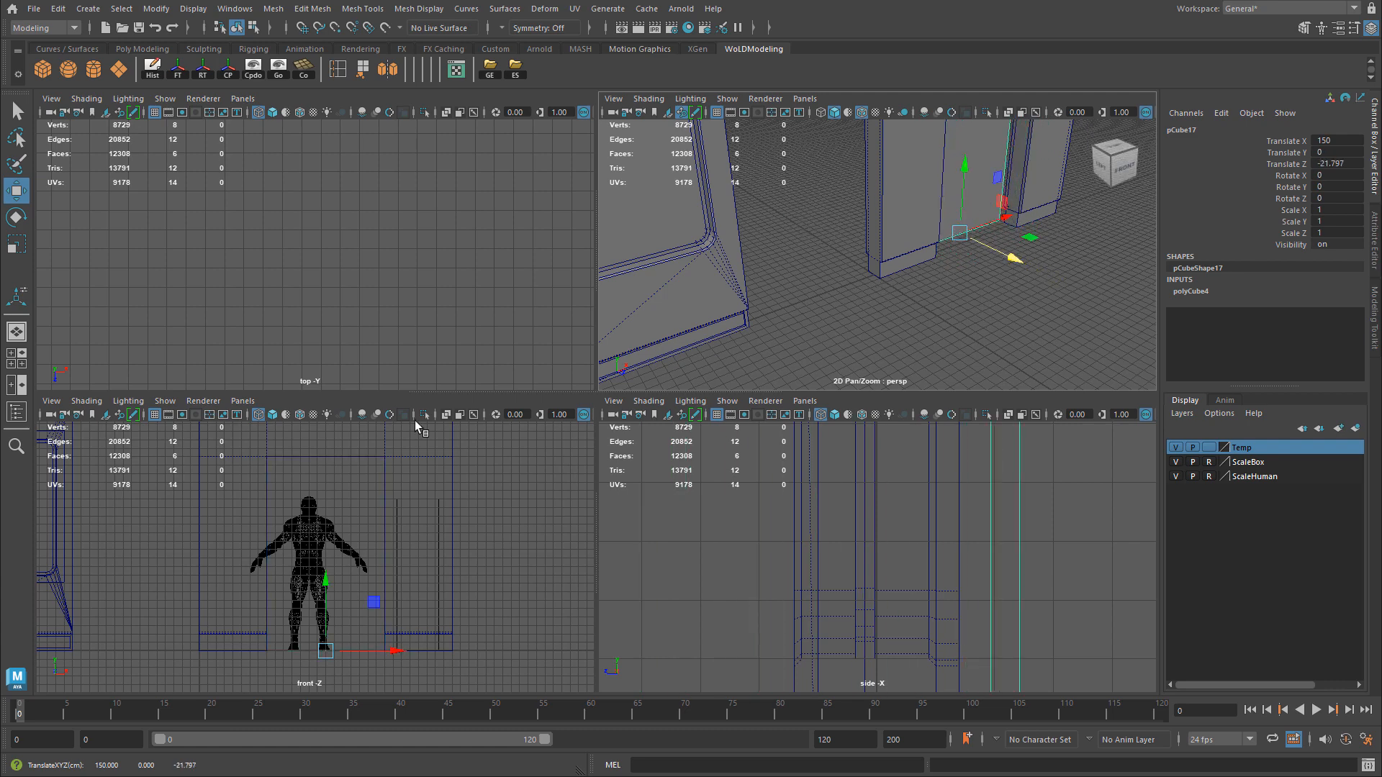
click(52, 401)
click(52, 400)
scroll(433, 511, up, 1)
scroll(434, 511, down, 1)
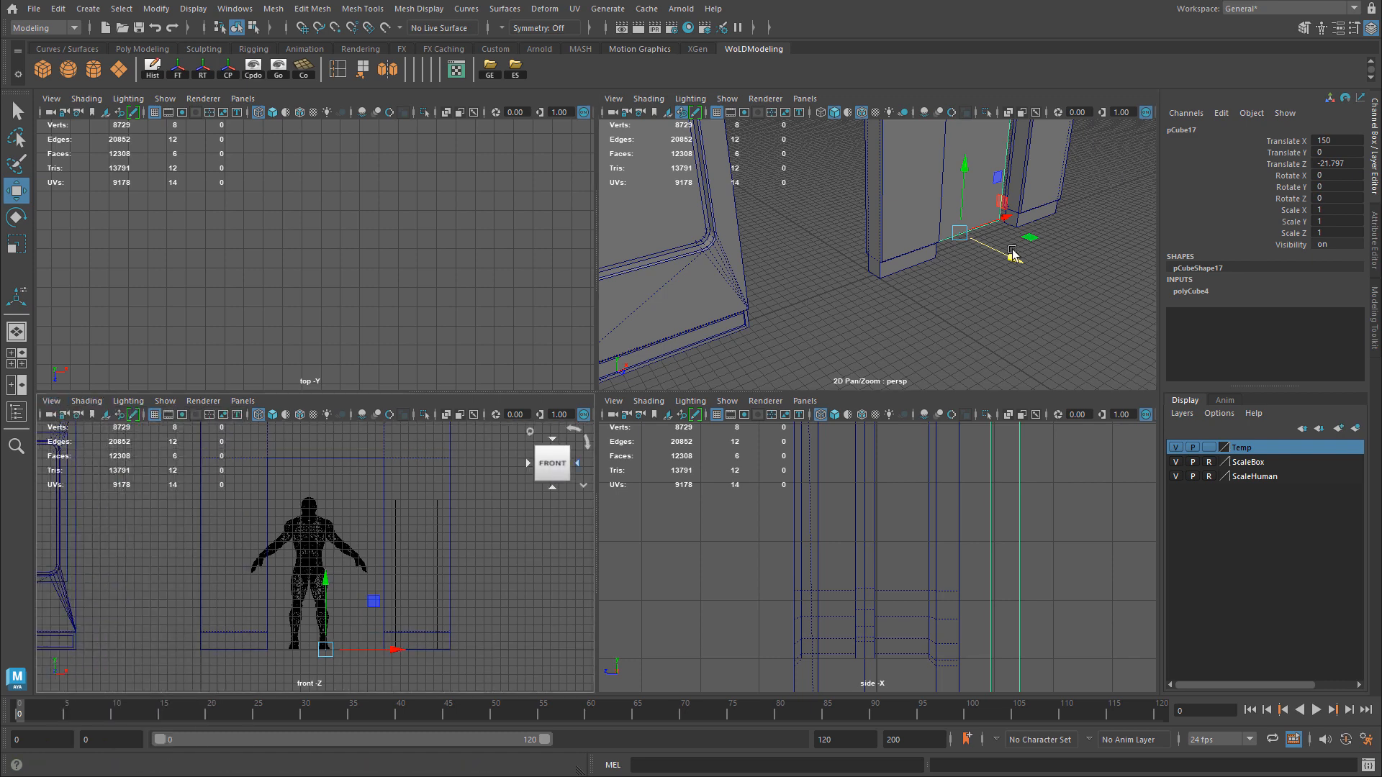
drag(1013, 252, 1048, 277)
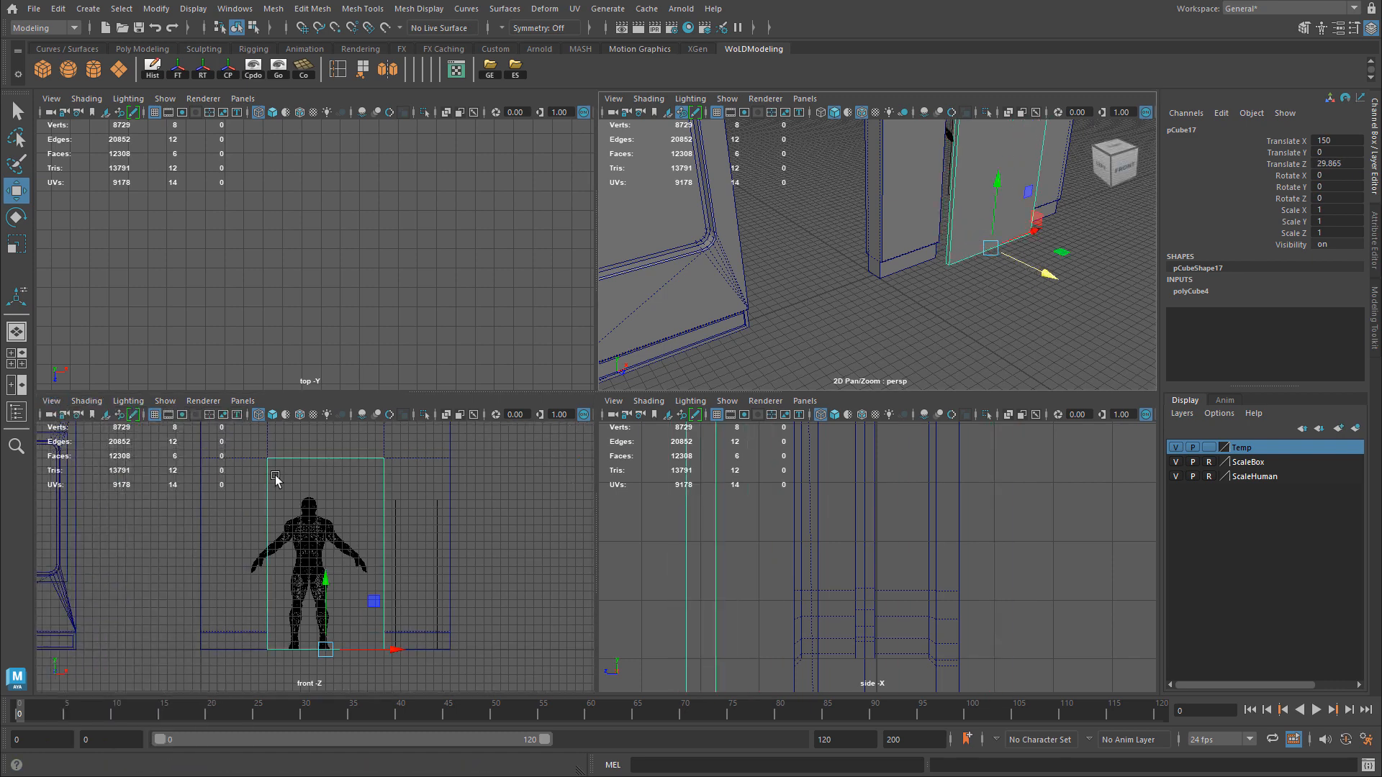
key(space)
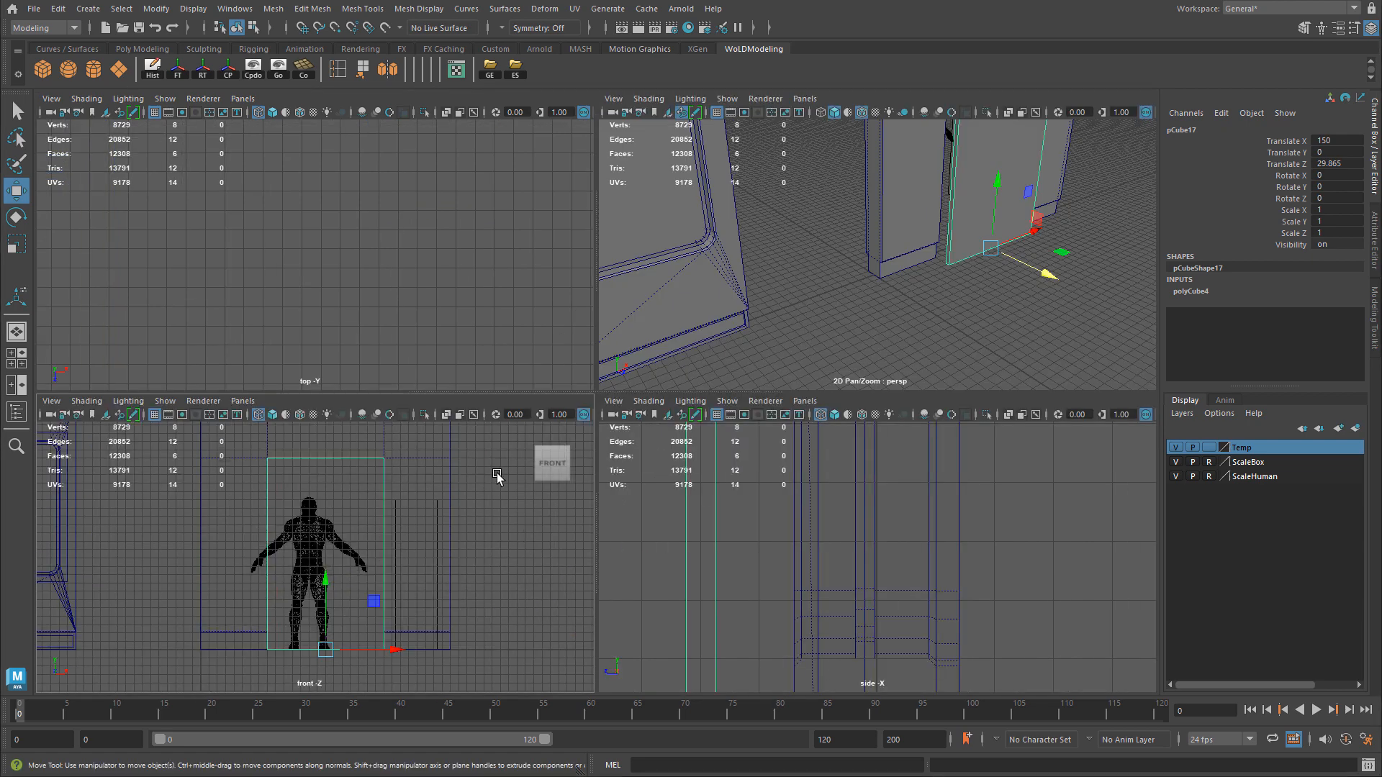
Move the door panel along X to about 472.5, clear of the door wall, in the front view.
key(space)
click(916, 304)
drag(804, 215, 853, 285)
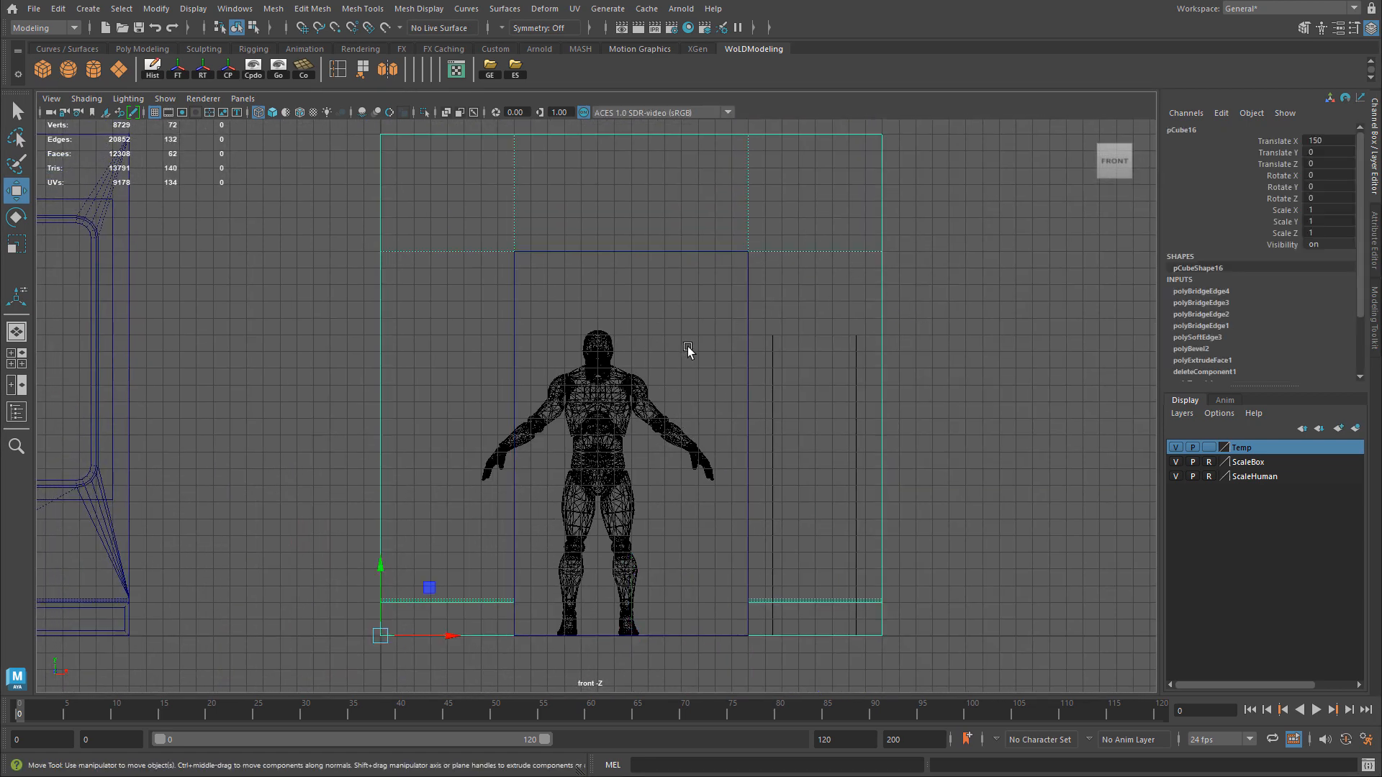
click(650, 275)
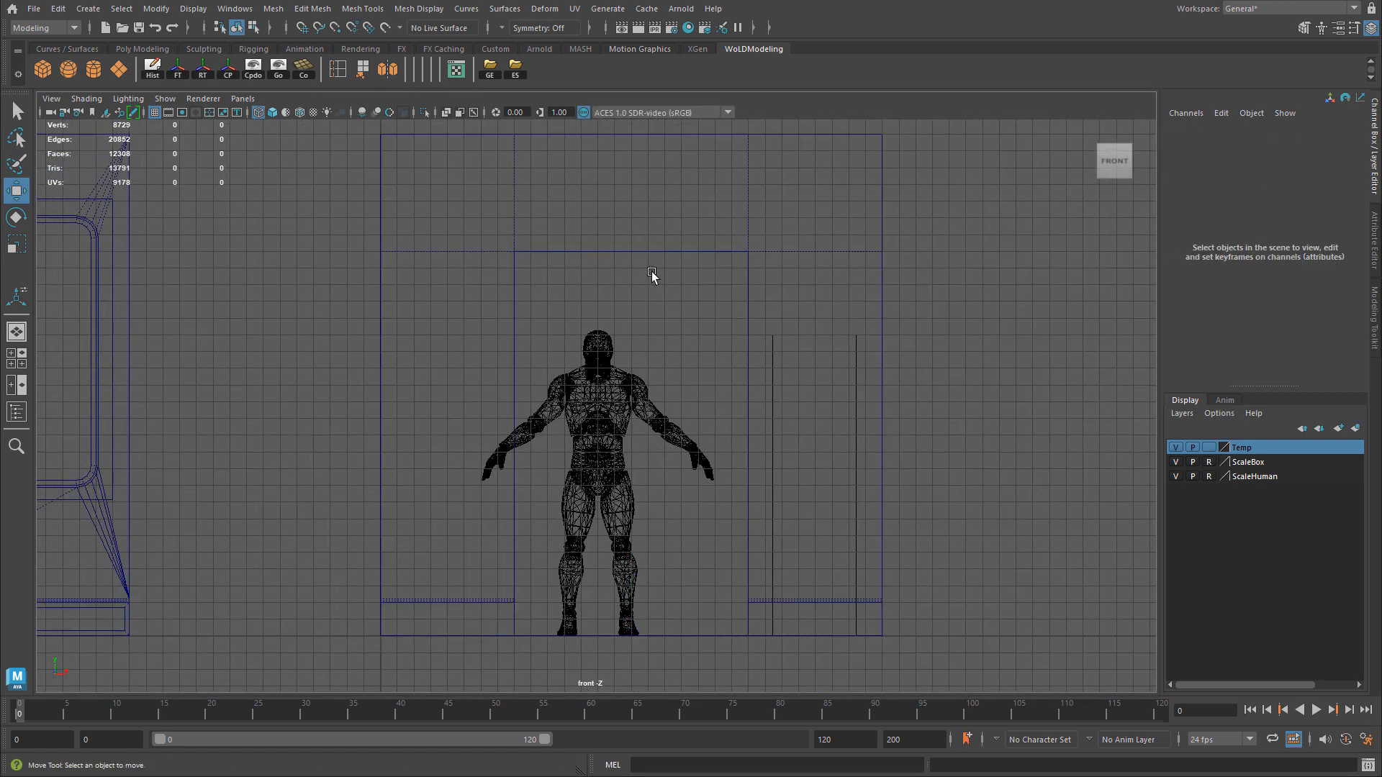
click(642, 251)
scroll(734, 492, down, 2)
middle_drag(728, 596, 1151, 580)
key(space)
key(space)
Bevel the edges at the doorway's two upper inner corners with a fraction of 0.25 and 4 segments, and return to object selection.
alt+drag(837, 297, 594, 392)
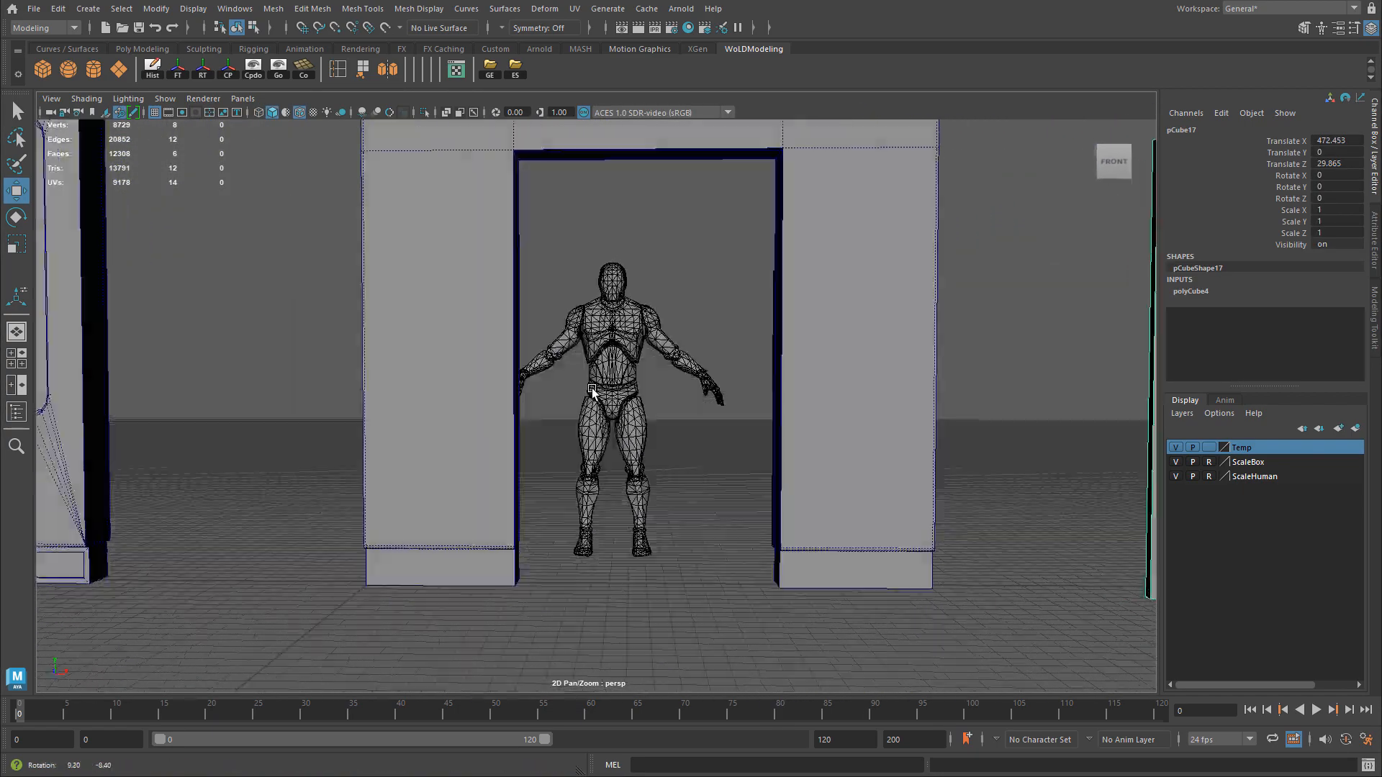
alt+middle_drag(594, 392, 598, 417)
alt+drag(598, 417, 590, 425)
alt+drag(764, 335, 791, 356)
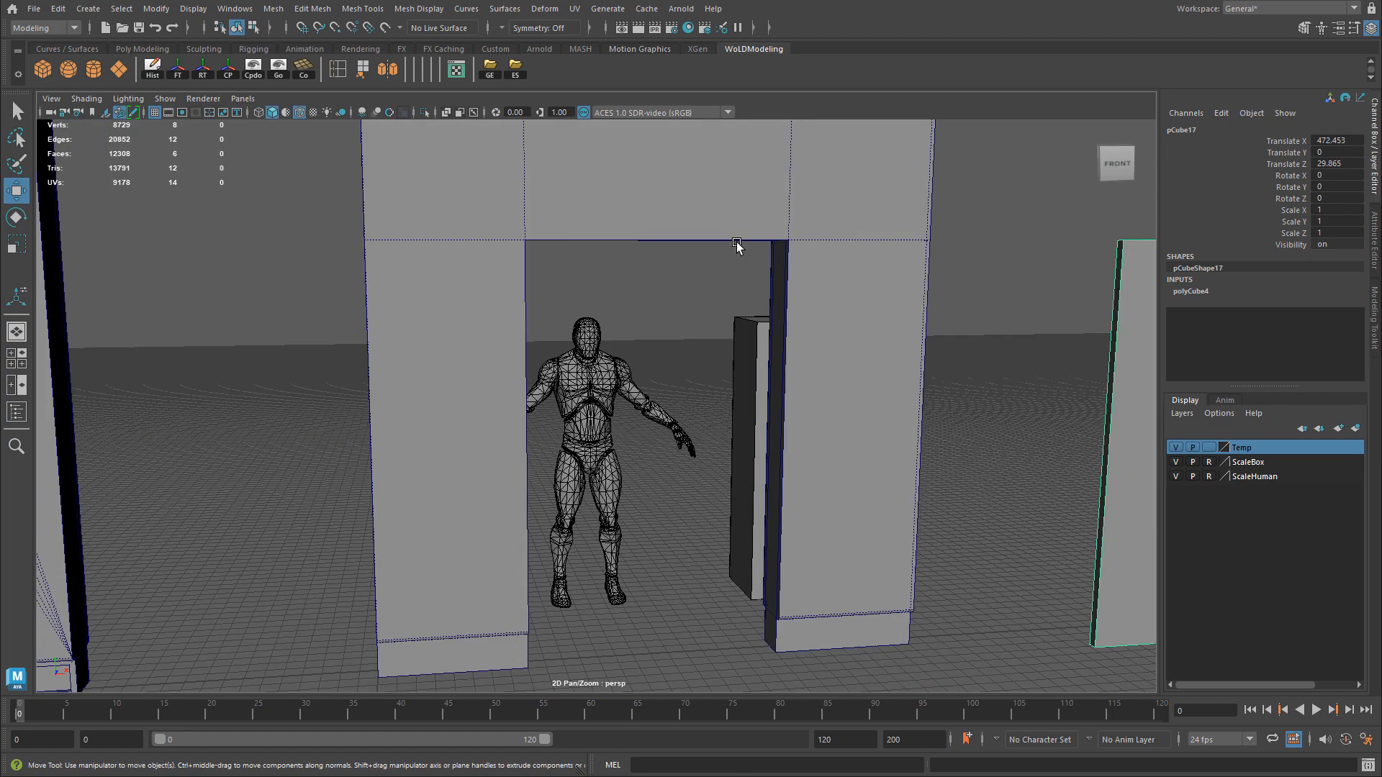
click(736, 240)
alt+drag(718, 275, 705, 210)
right_click(778, 218)
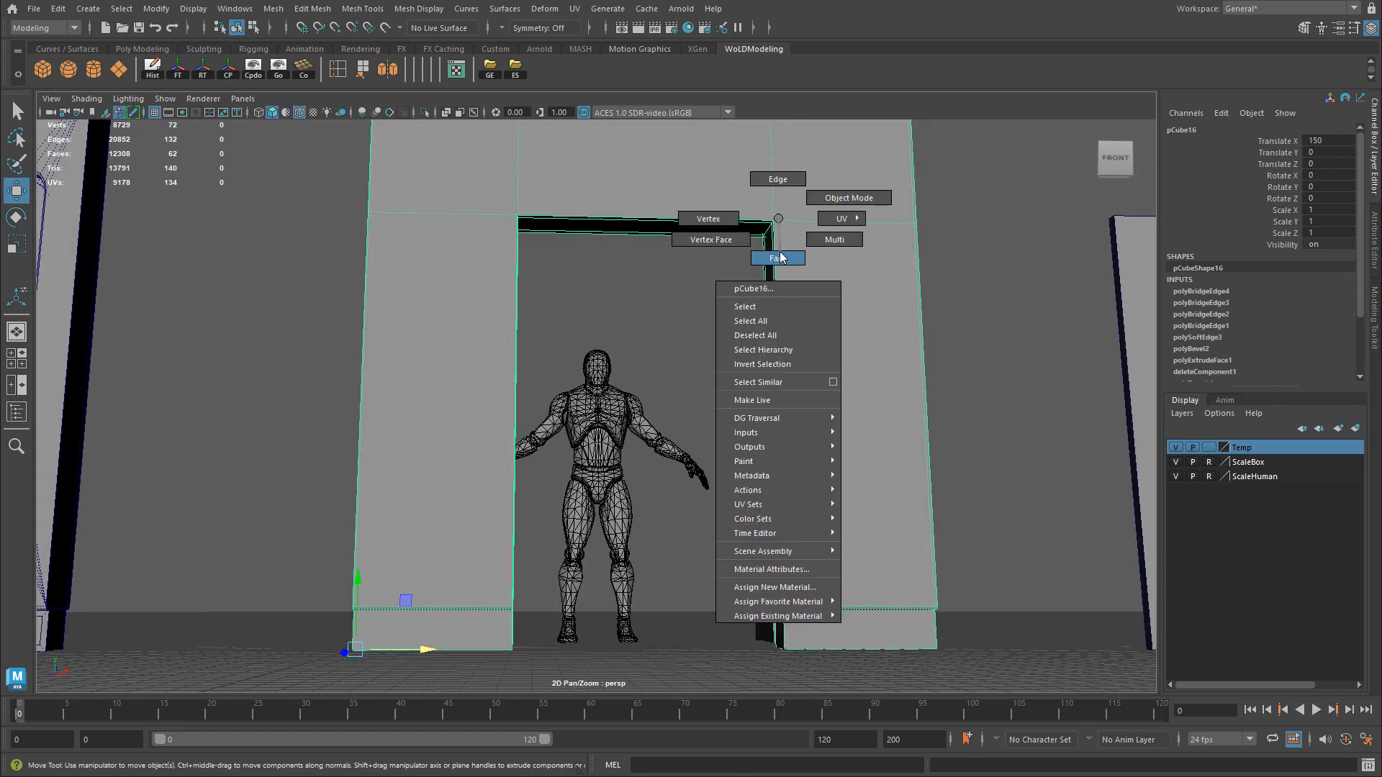
right_drag(783, 258, 777, 179)
alt+right_drag(651, 198, 888, 182)
alt+drag(888, 182, 364, 260)
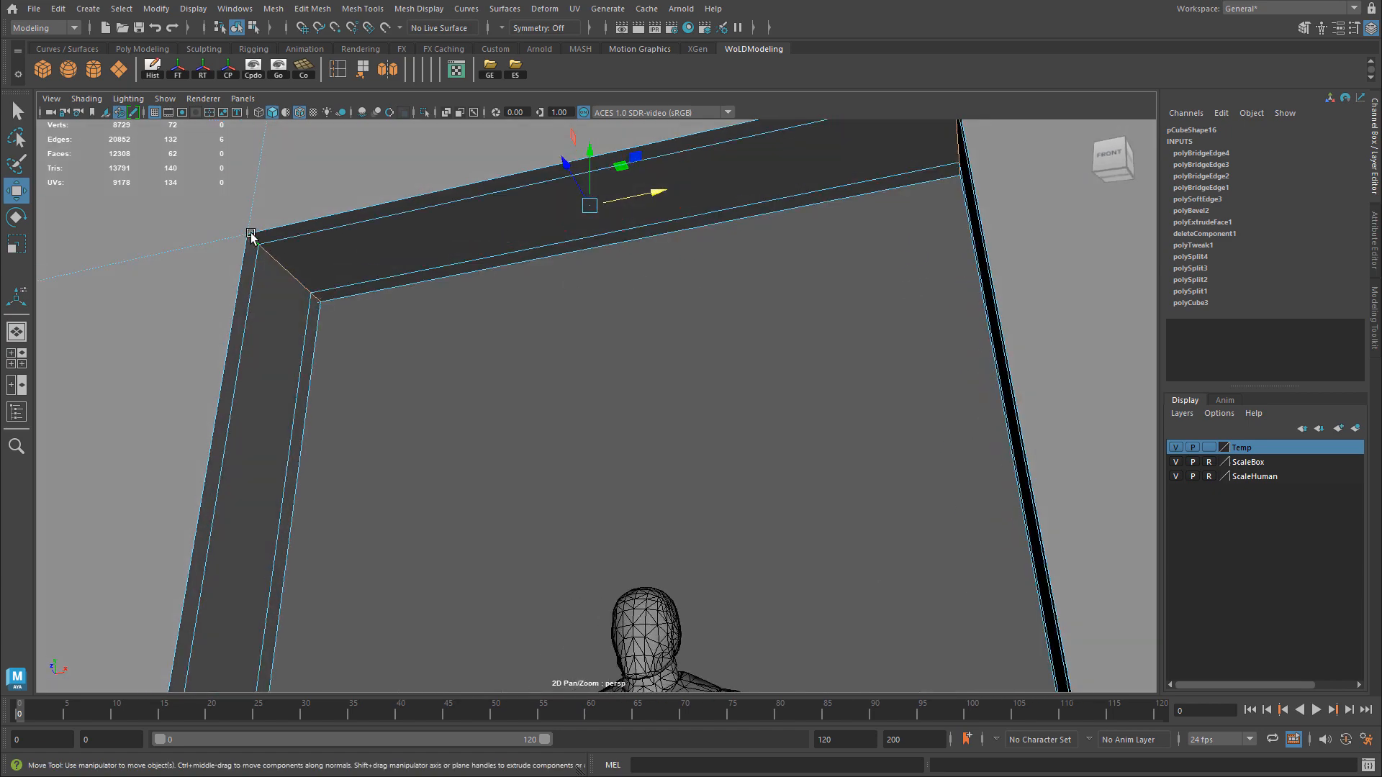
alt+drag(235, 143, 652, 317)
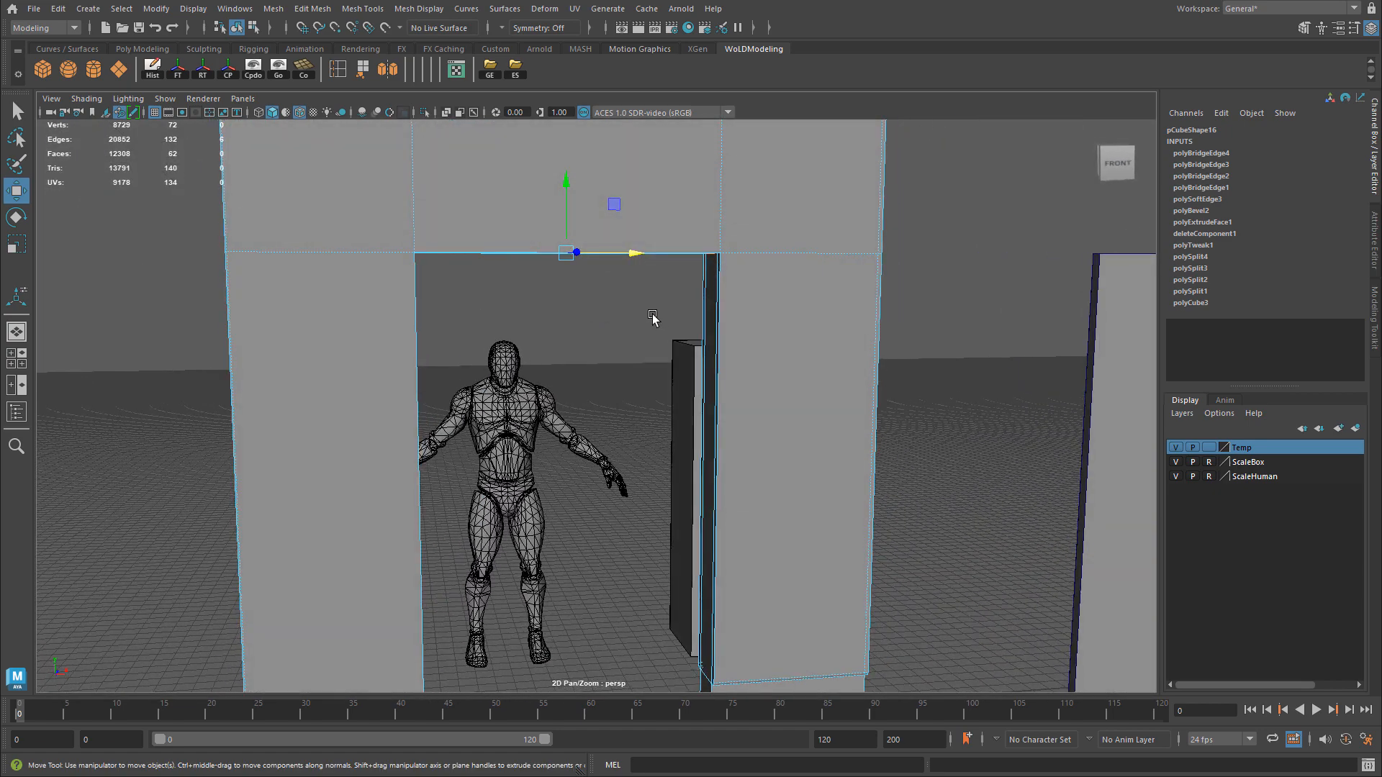
key(ctrl+b)
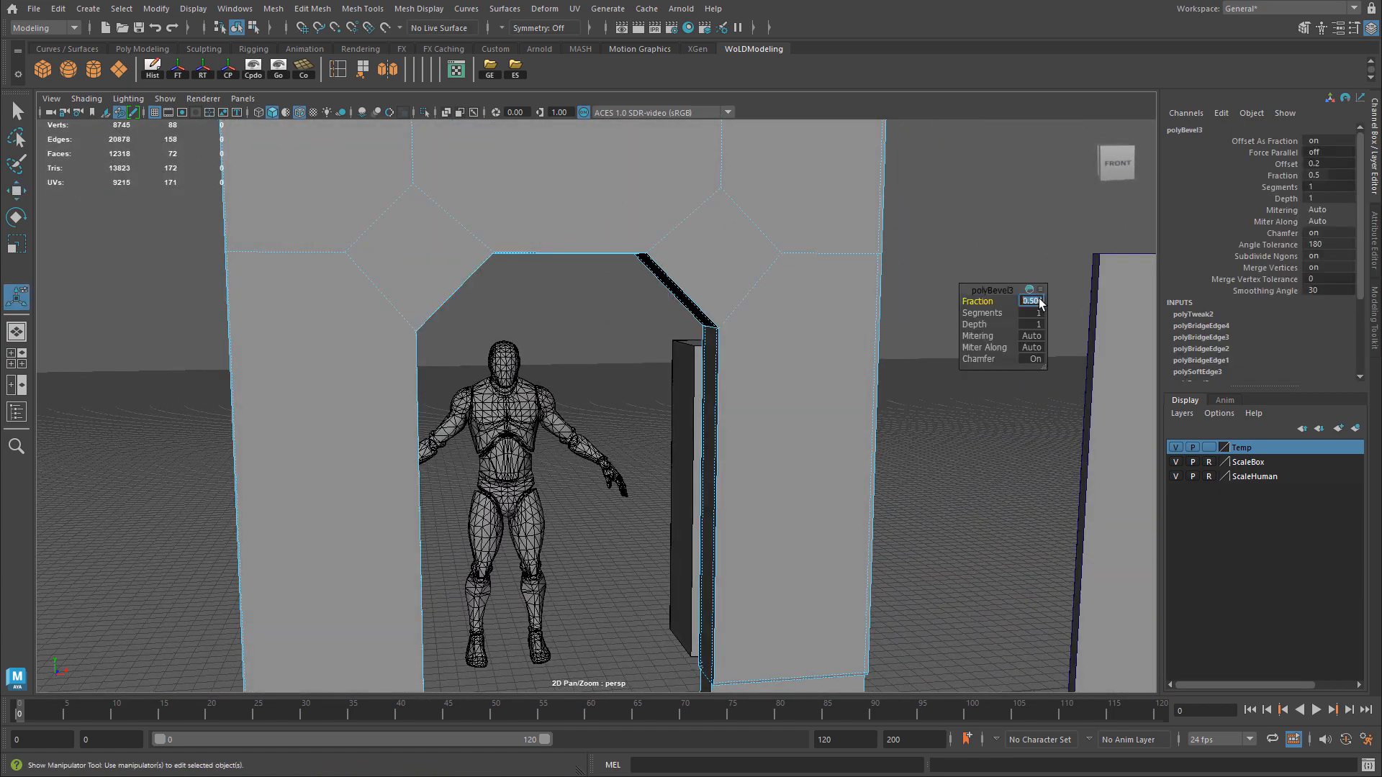
text(.25)
key(Return)
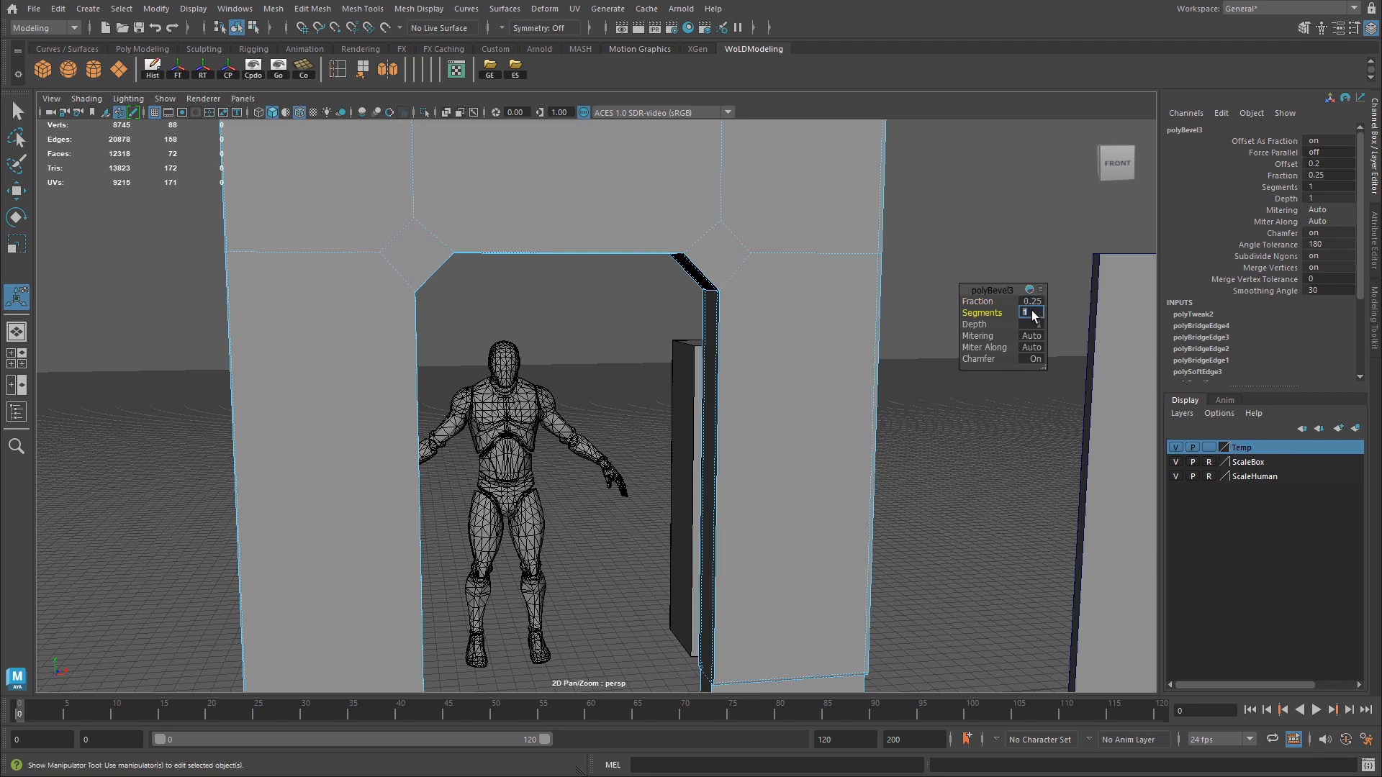
key(Tab)
text(4)
key(Return)
alt+right_drag(795, 351, 748, 215)
key(q)
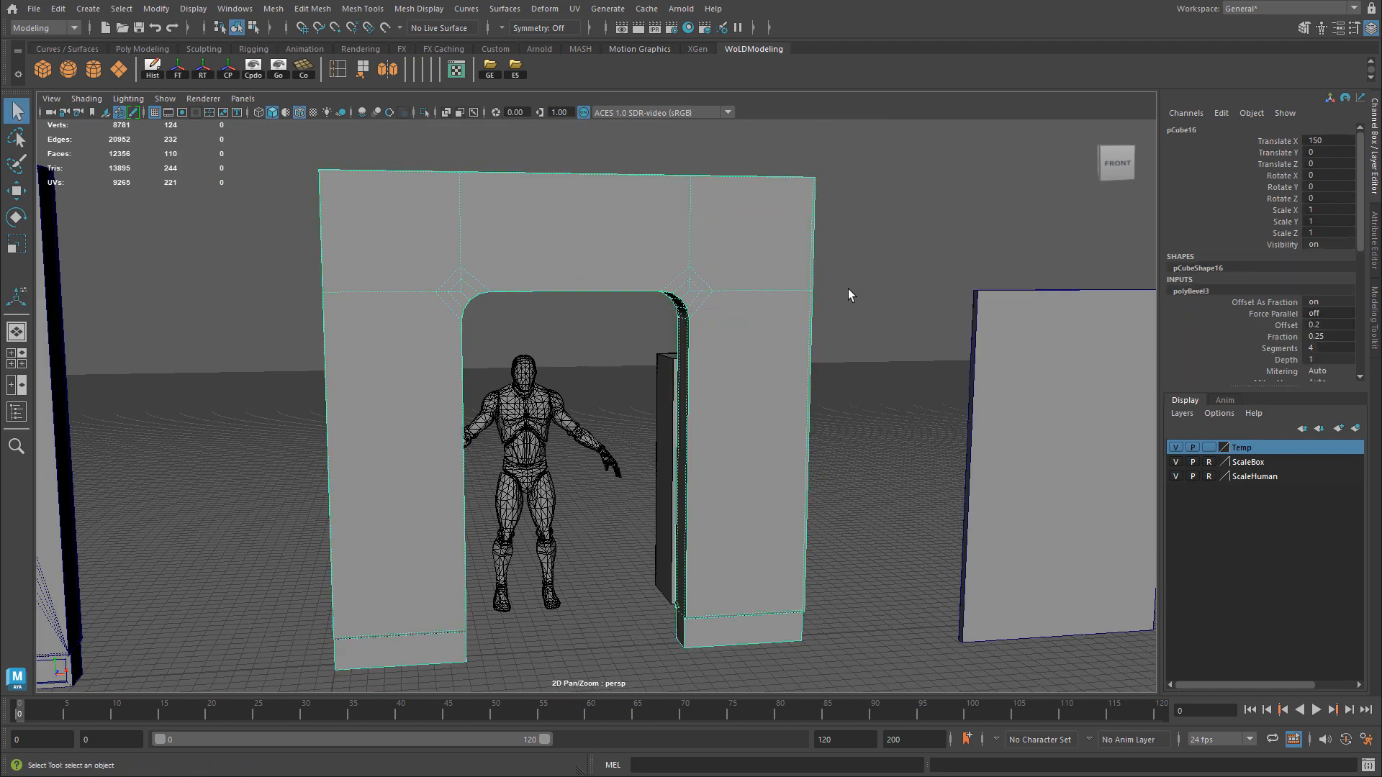
Examine the door wall's rounded doorway corners and the edges around them from several angles.
click(848, 293)
alt+middle_drag(811, 385, 782, 345)
key(w)
click(729, 355)
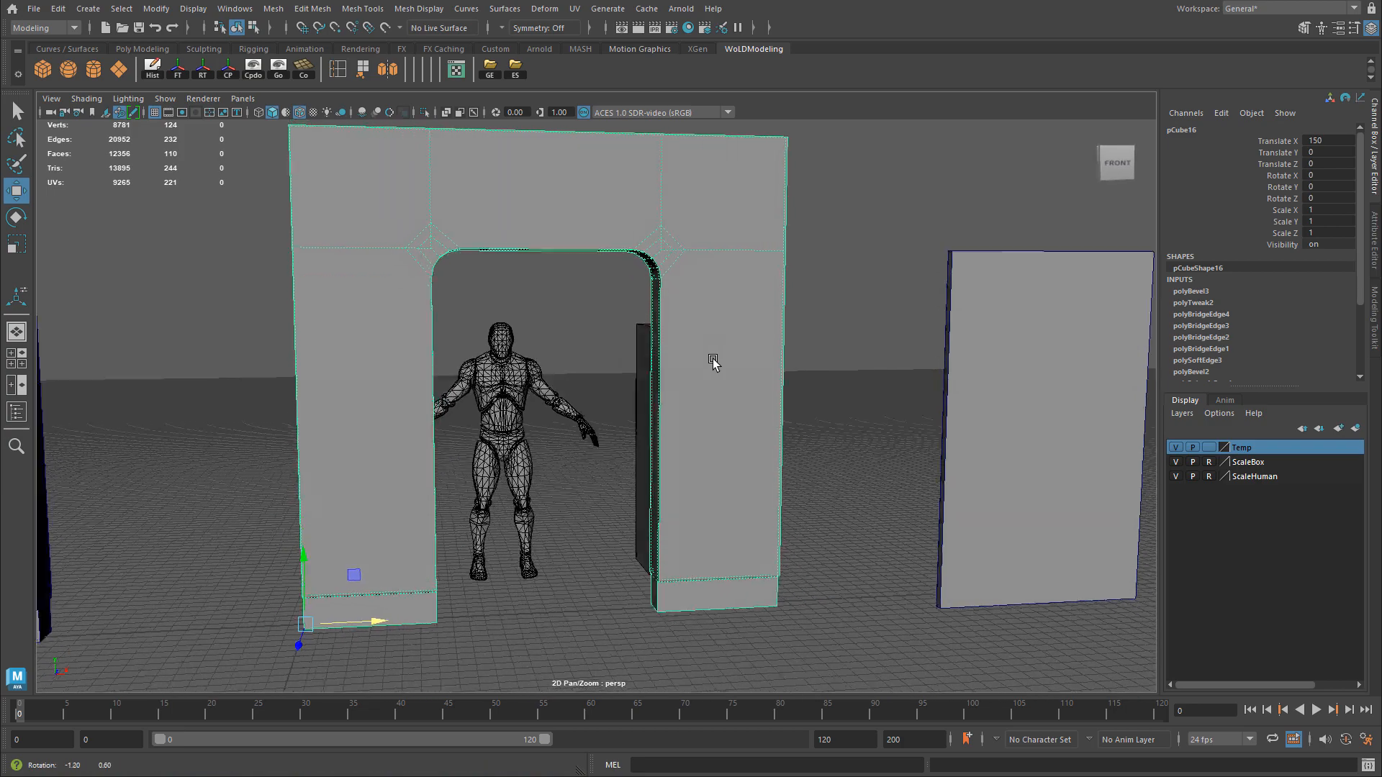
alt+drag(728, 355, 703, 317)
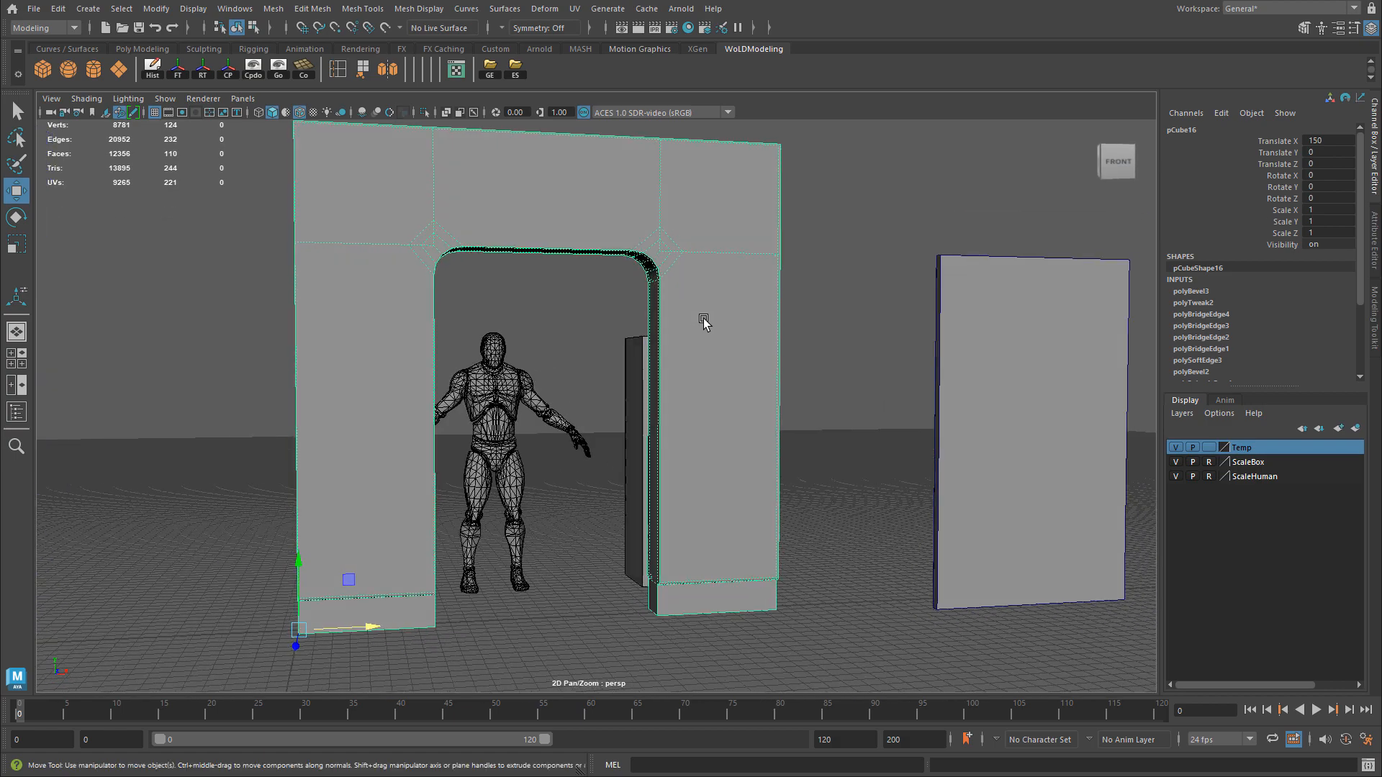
alt+drag(545, 341, 625, 185)
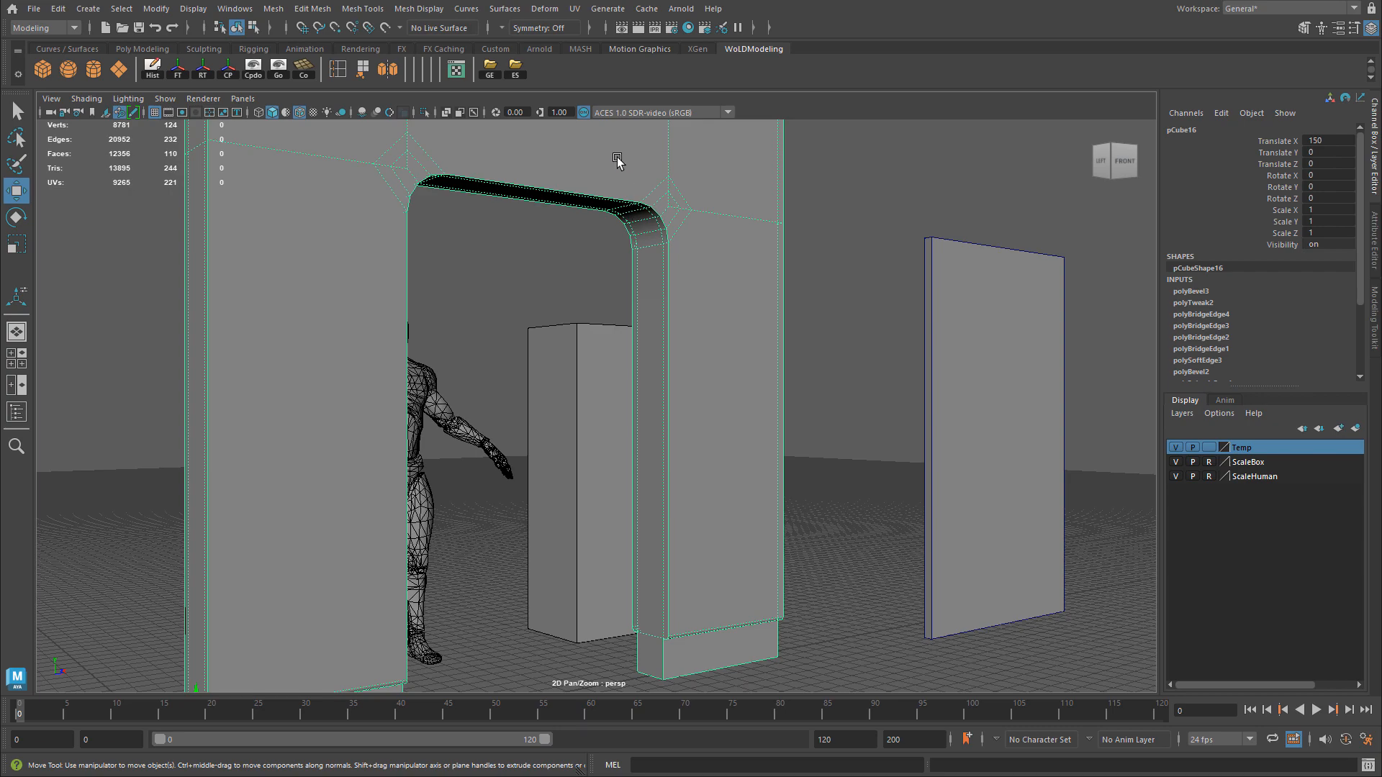
click(982, 349)
alt+drag(792, 395, 651, 349)
click(749, 249)
alt+middle_drag(712, 253, 645, 438)
alt+drag(698, 432, 664, 443)
alt+drag(493, 316, 440, 337)
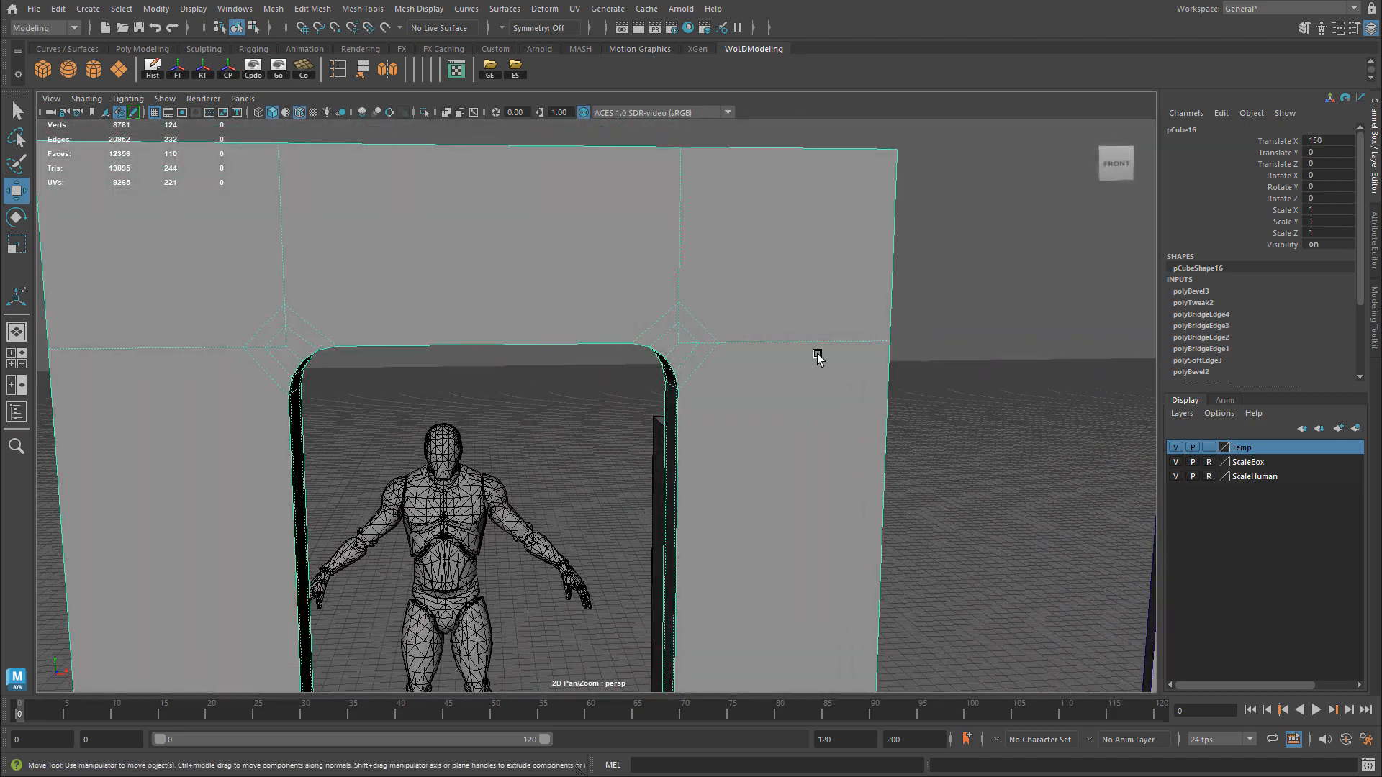
alt+right_drag(818, 358, 676, 312)
alt+middle_drag(653, 364, 629, 287)
alt+drag(619, 287, 689, 293)
alt+middle_drag(424, 279, 447, 364)
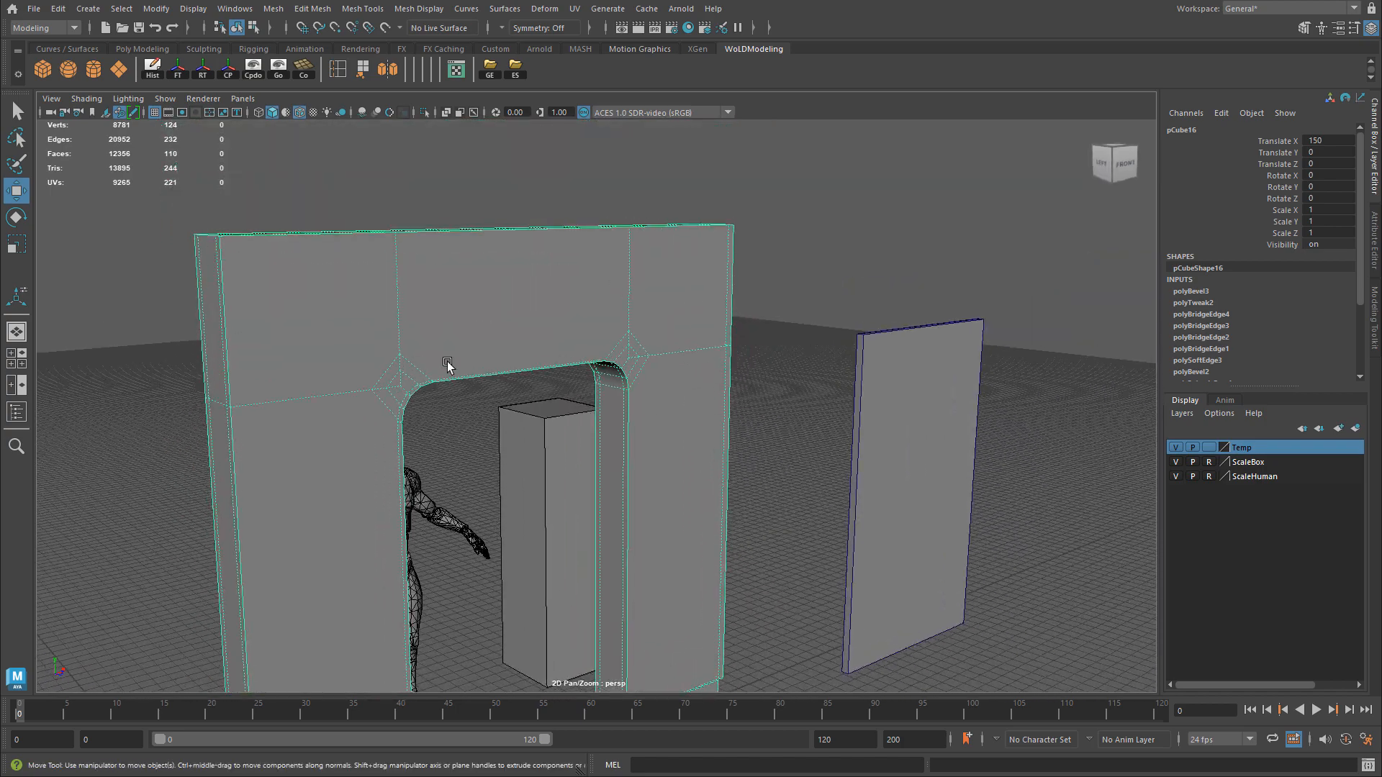
alt+right_drag(447, 365, 684, 345)
alt+drag(734, 342, 676, 336)
alt+middle_drag(568, 313, 629, 401)
alt+drag(611, 353, 634, 415)
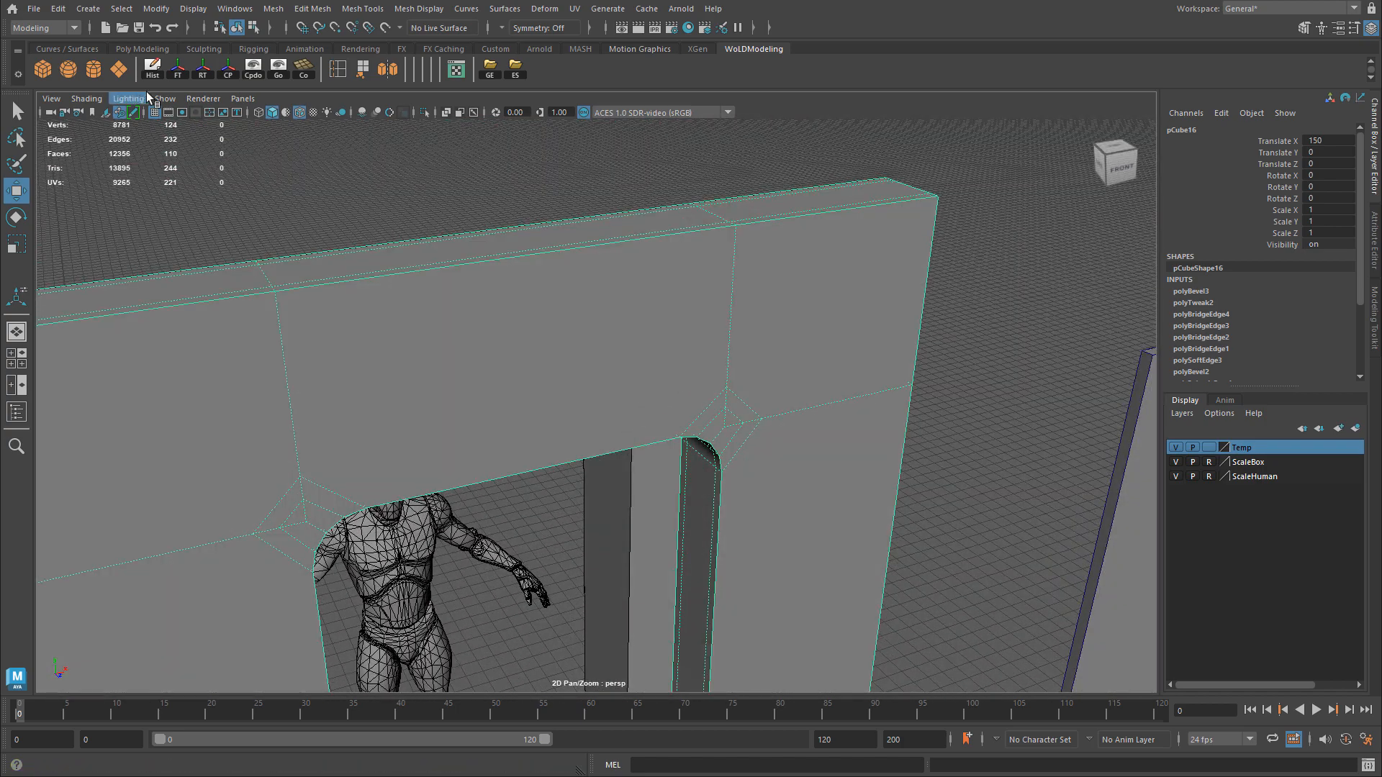
Delete the door wall's construction history and activate Target Weld on its vertices.
click(158, 69)
alt+drag(633, 360, 763, 309)
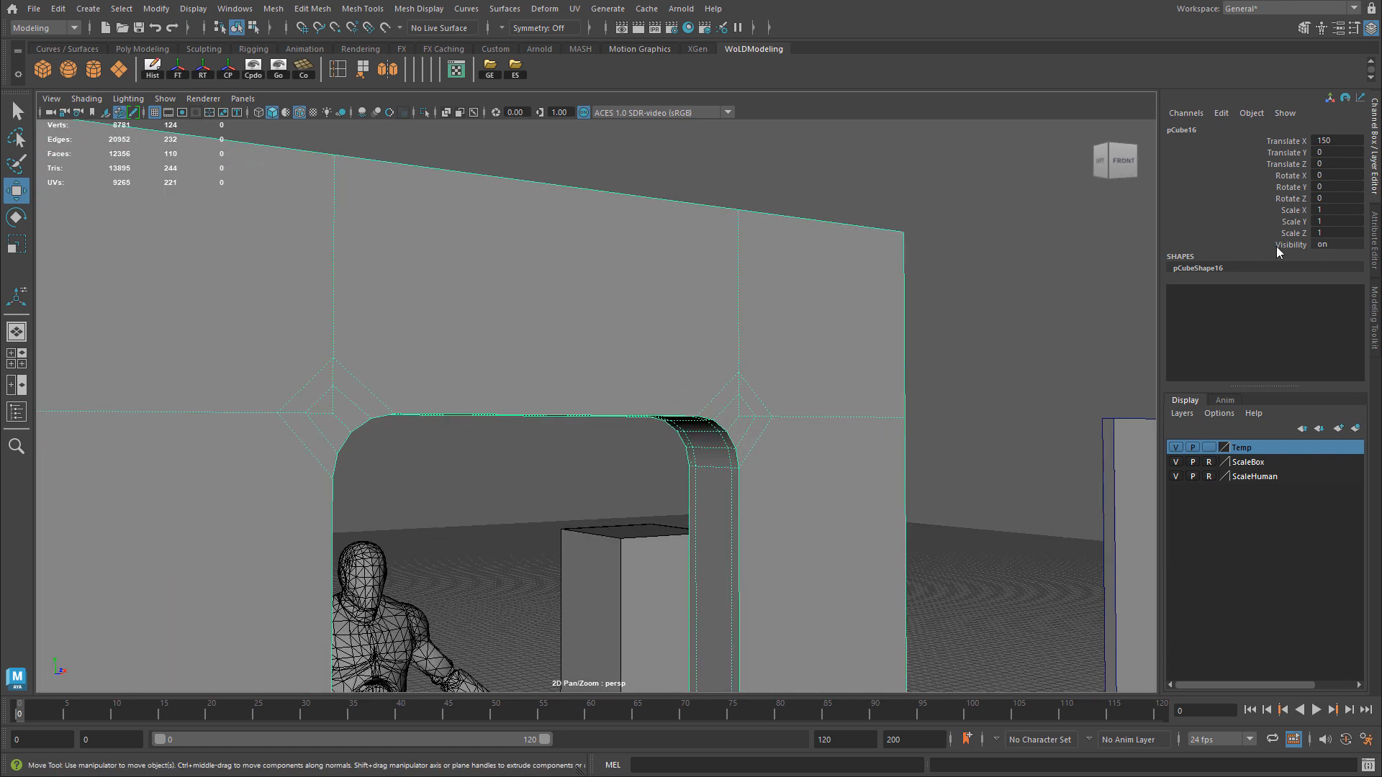
click(1376, 305)
alt+drag(796, 367, 760, 325)
click(1310, 520)
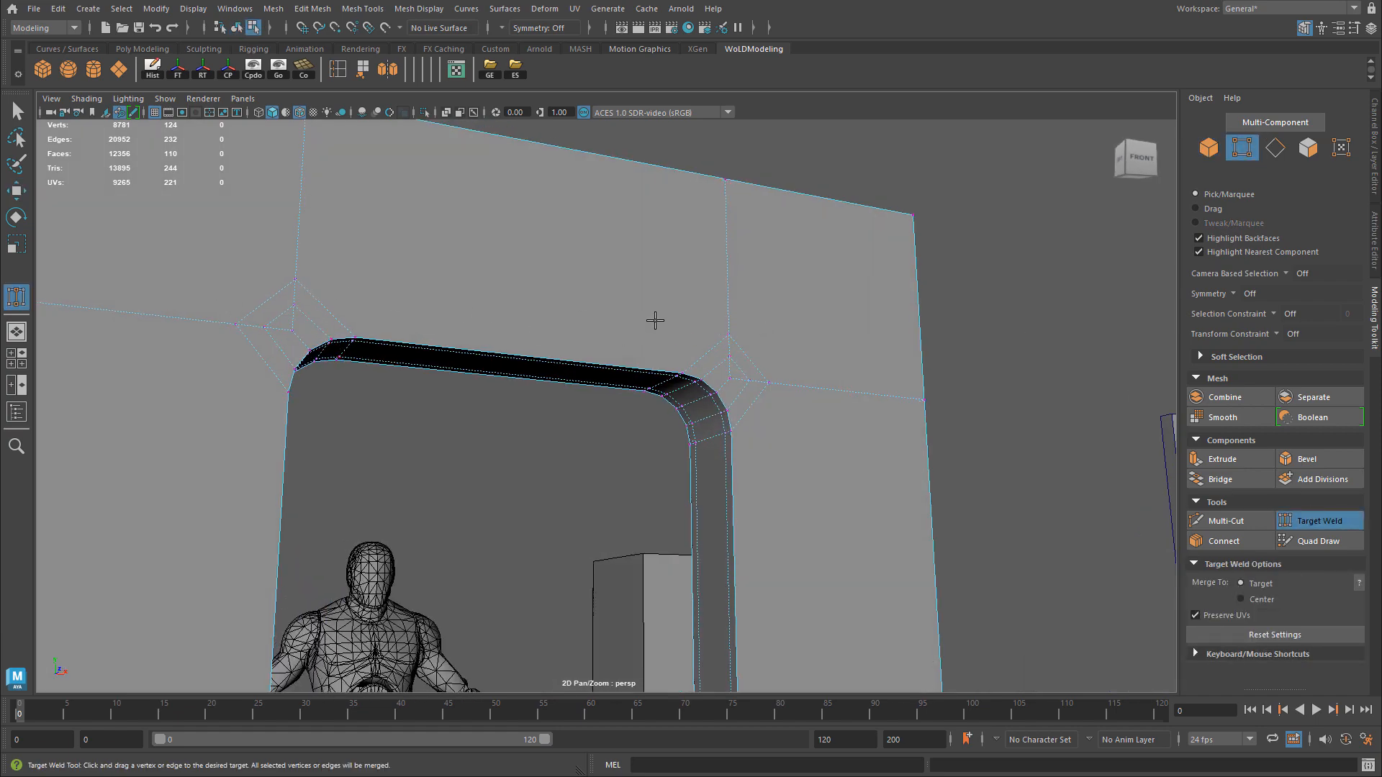
alt+drag(655, 321, 751, 381)
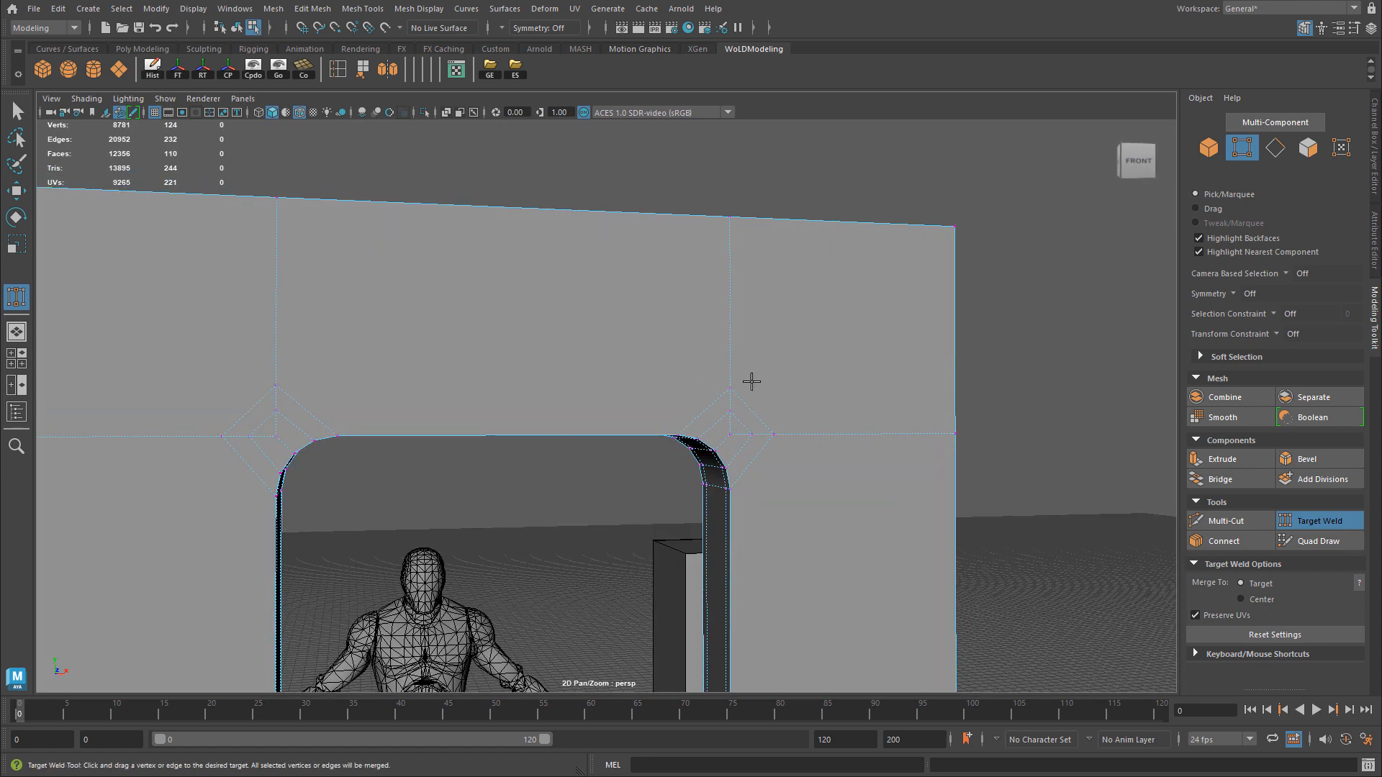
alt+drag(1052, 281, 806, 302)
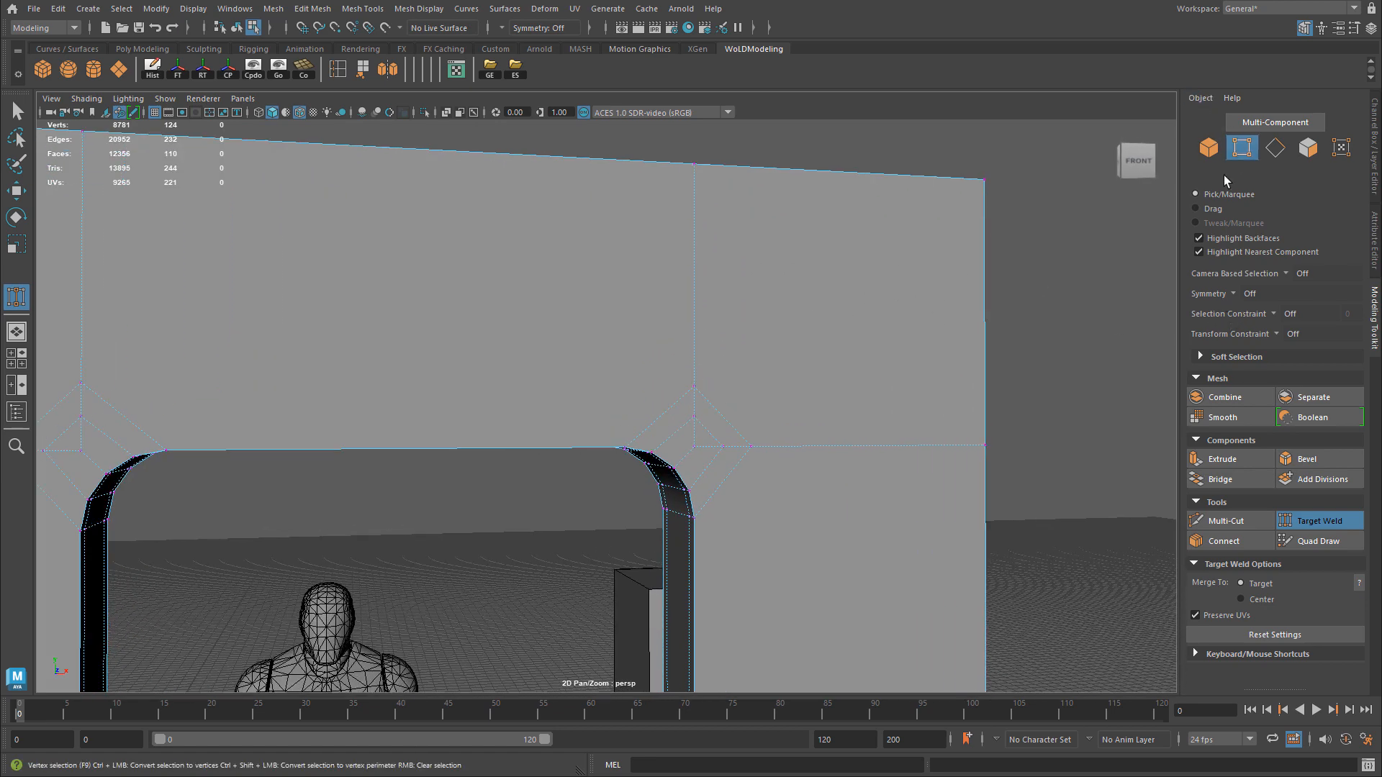
Leave Target Weld for object selection and check the door wall's overall shape and its pivot at the lower corner.
click(1227, 294)
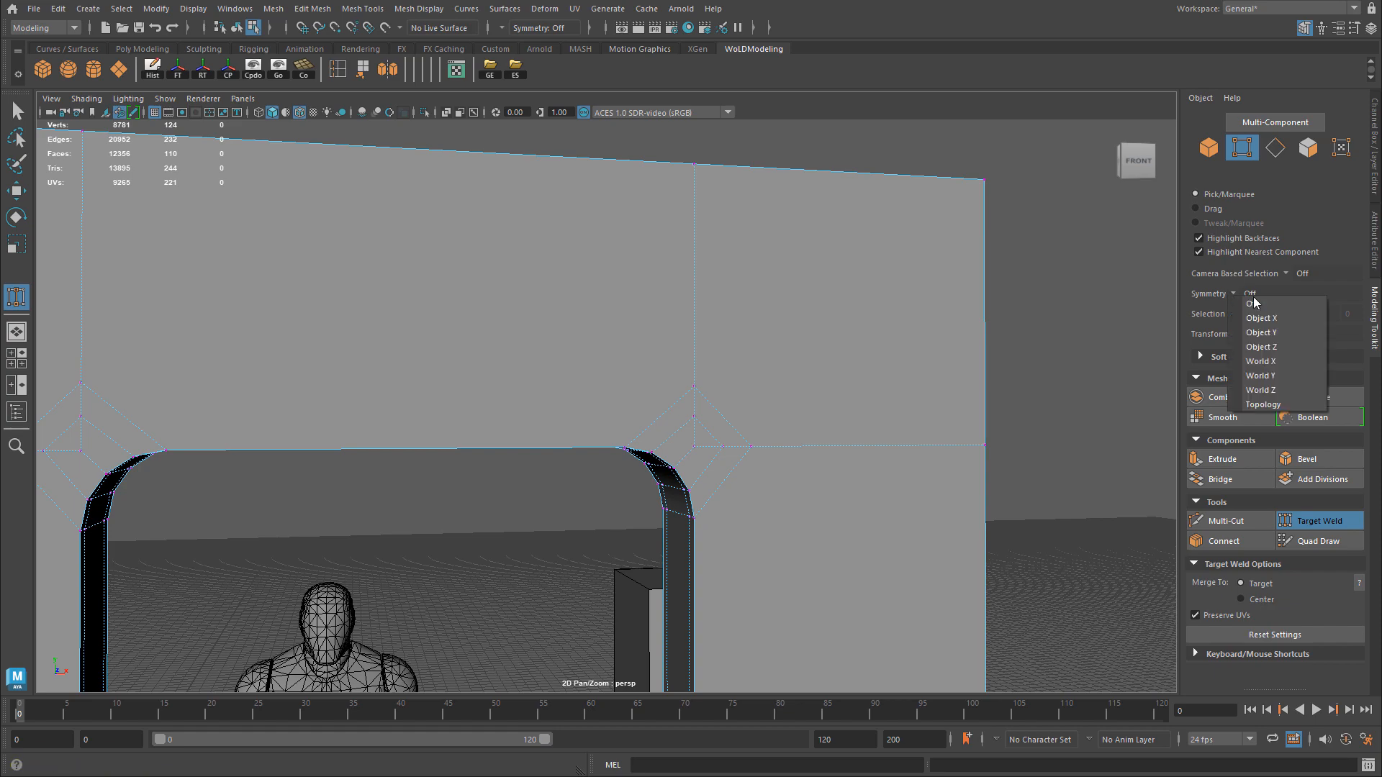
click(878, 395)
alt+right_drag(878, 395, 750, 456)
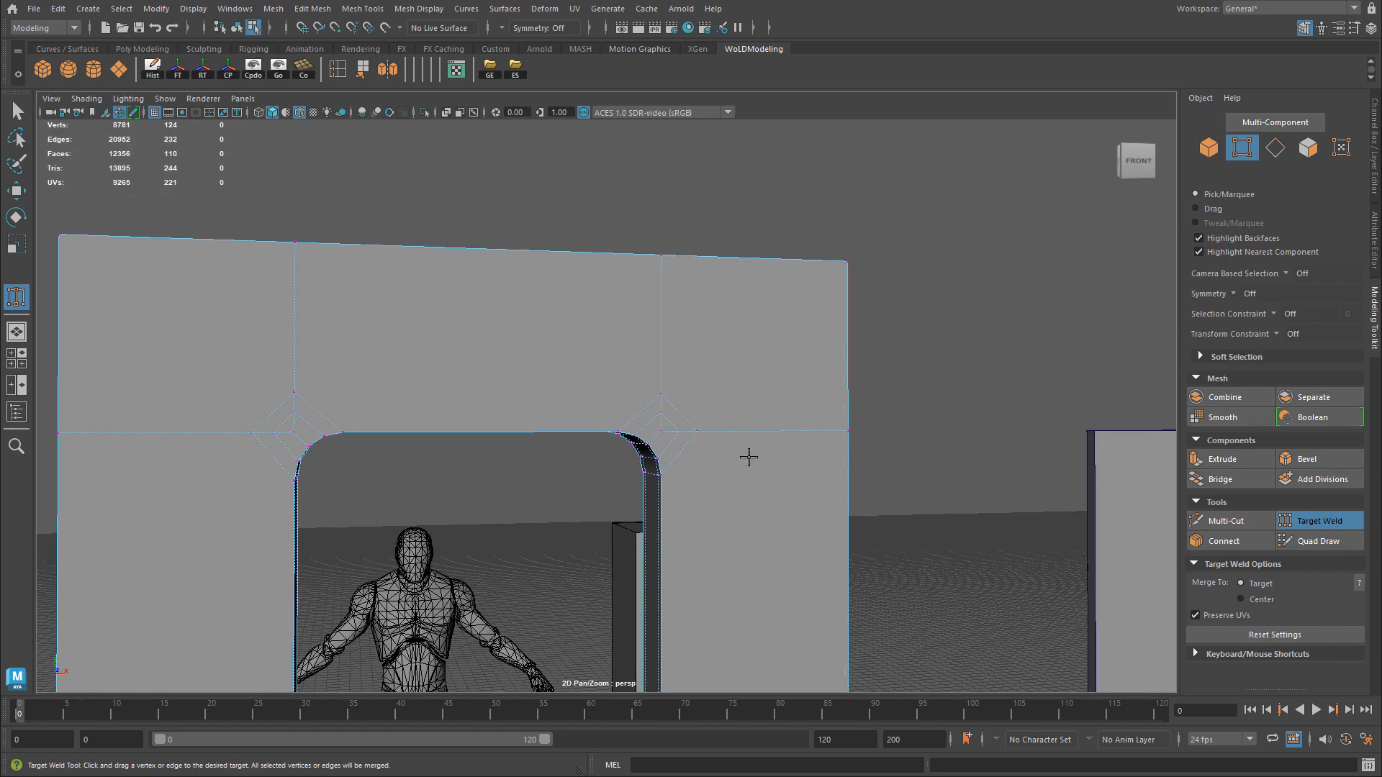
alt+middle_drag(749, 456, 814, 358)
alt+right_drag(814, 359, 656, 351)
alt+drag(655, 351, 703, 268)
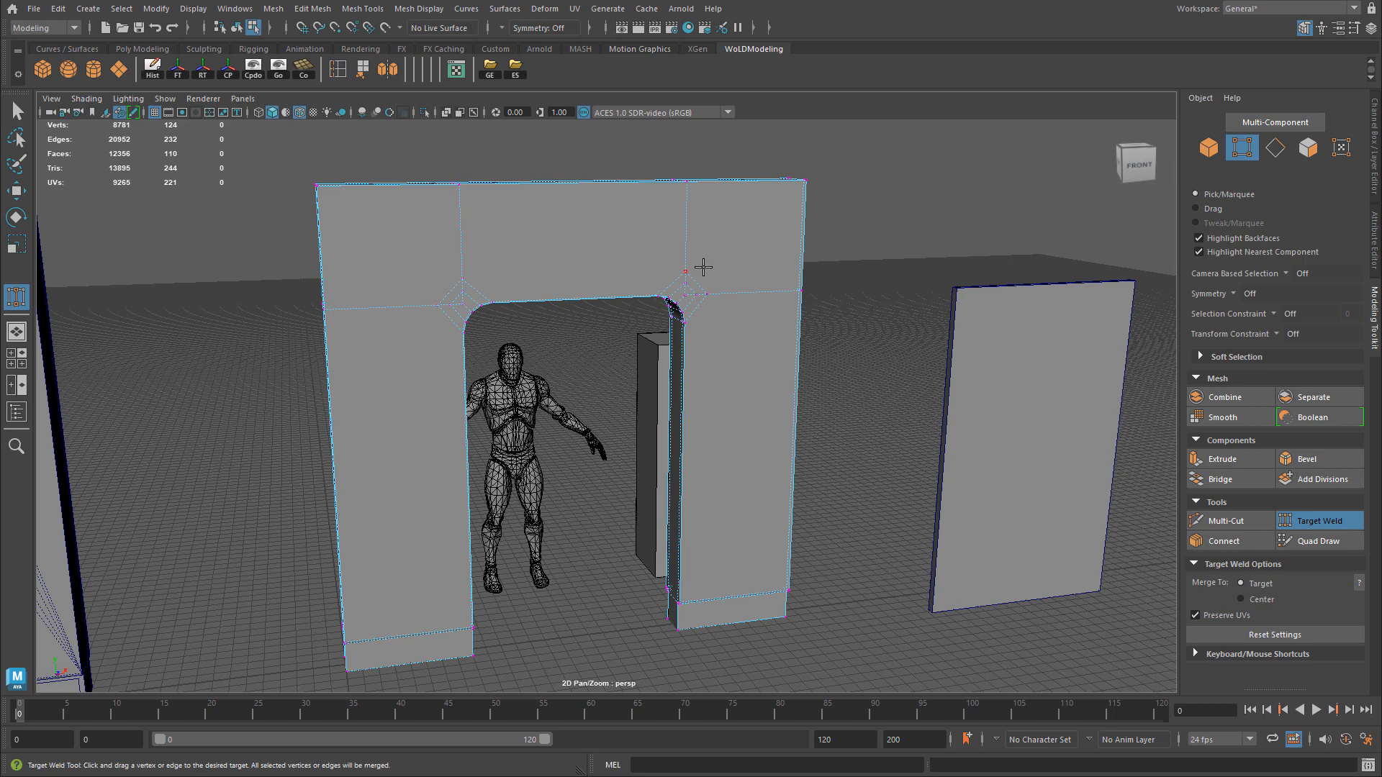
key(F8)
key(w)
alt+drag(468, 638, 607, 481)
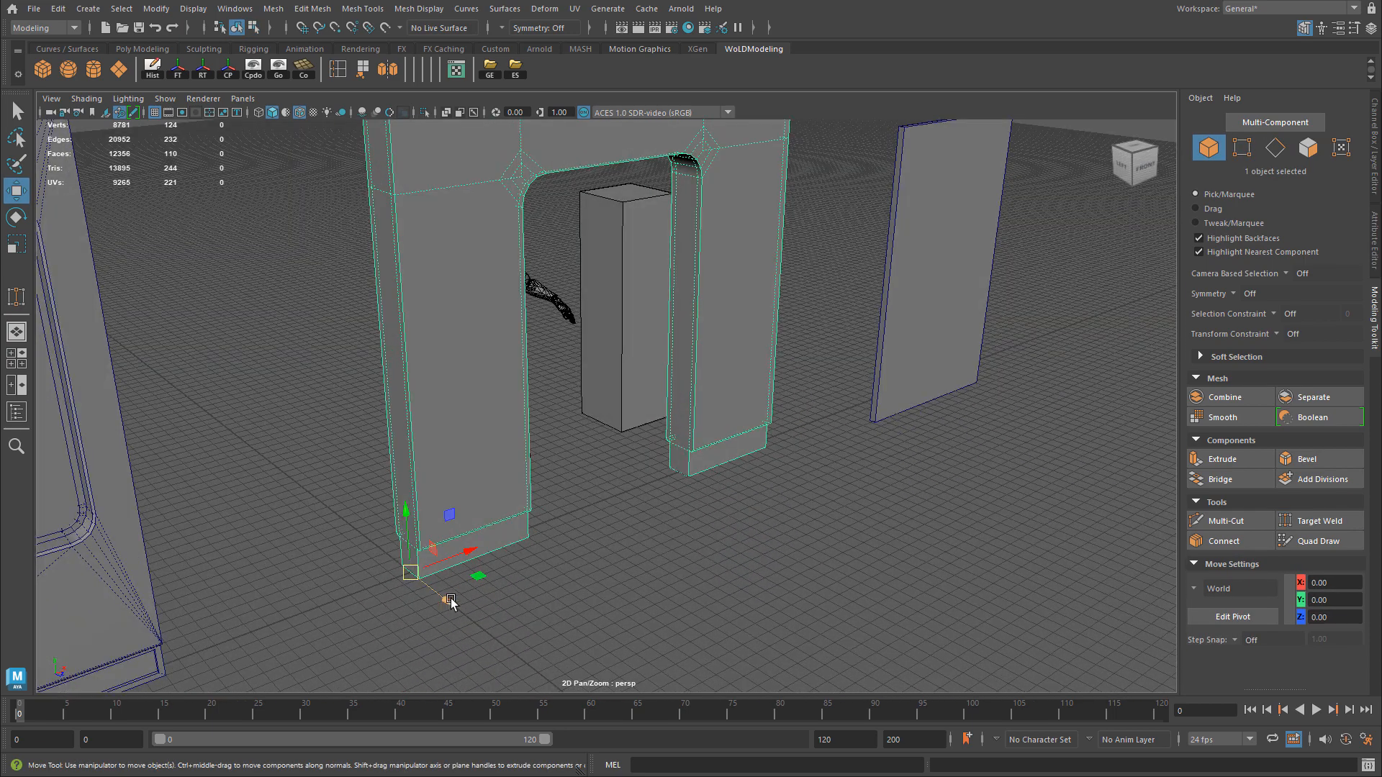
alt+drag(451, 606, 590, 509)
alt+right_drag(589, 509, 826, 425)
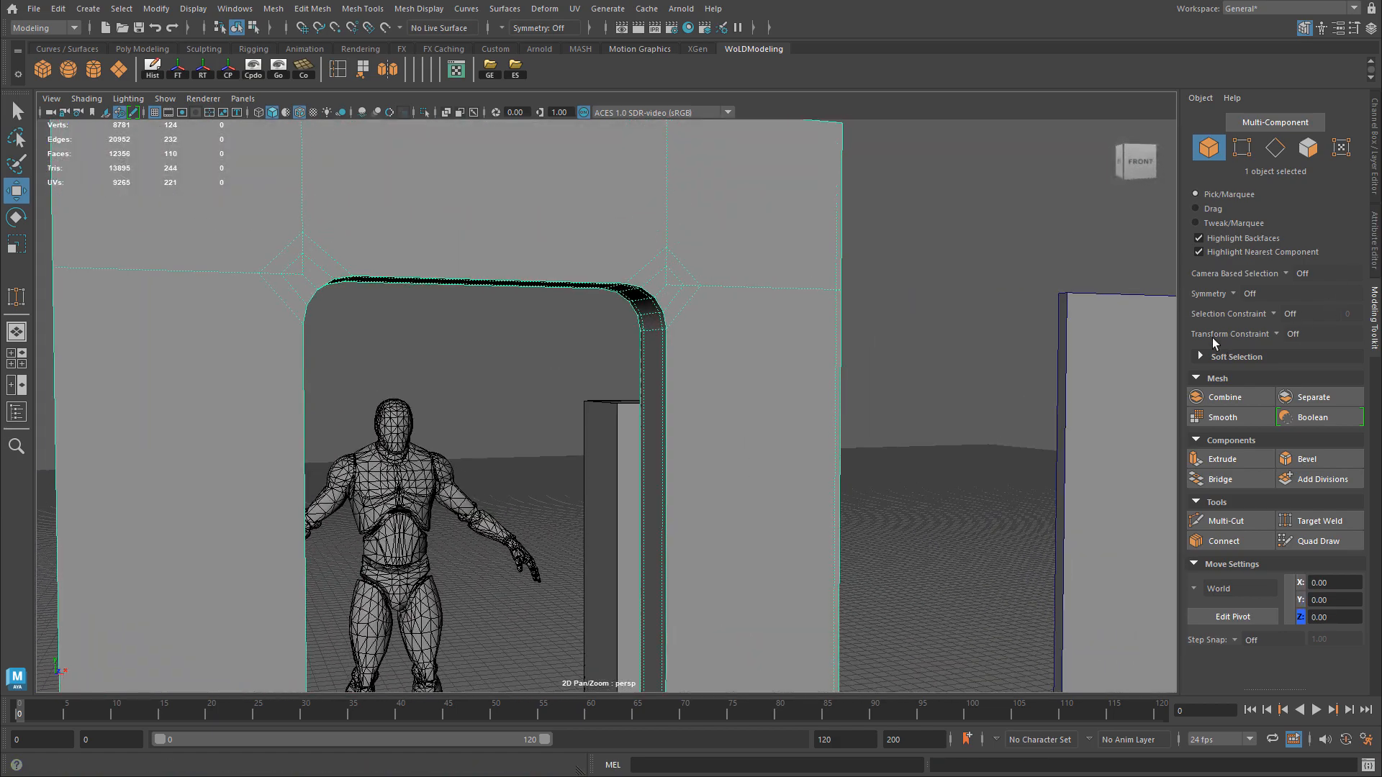
Try to weld the upper bevel vertices to the wall's top edge with Object X symmetry, and undo the weld.
click(1233, 294)
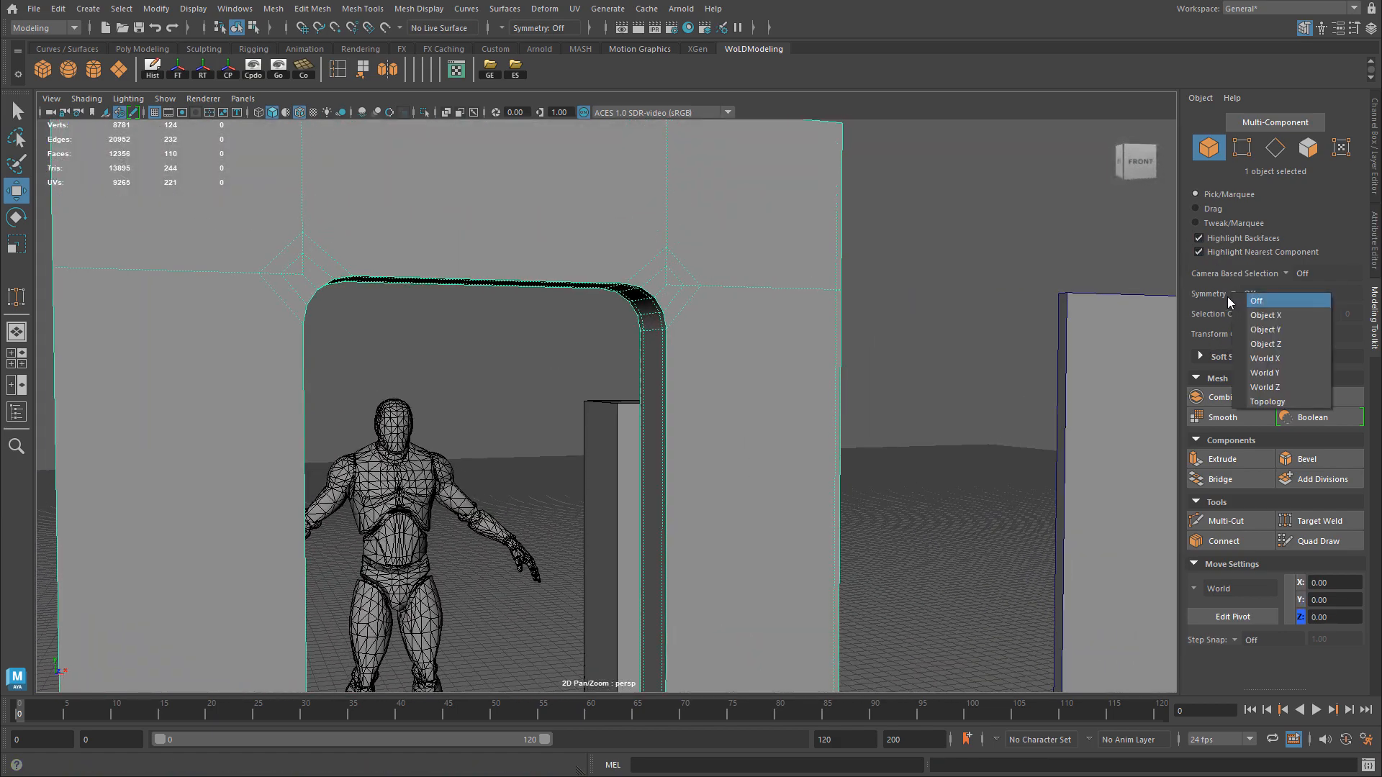
click(1265, 315)
alt+right_drag(706, 305, 835, 370)
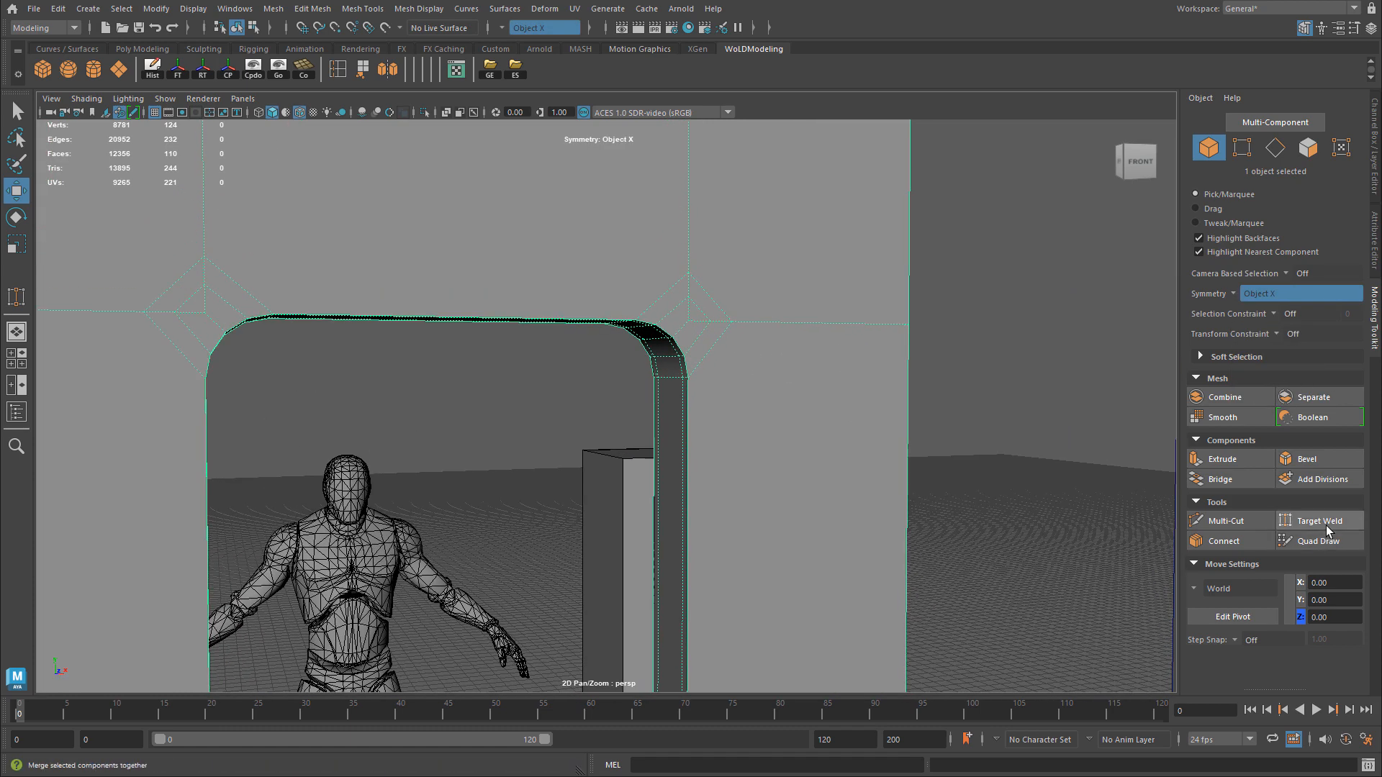
click(1328, 521)
alt+drag(640, 261, 638, 429)
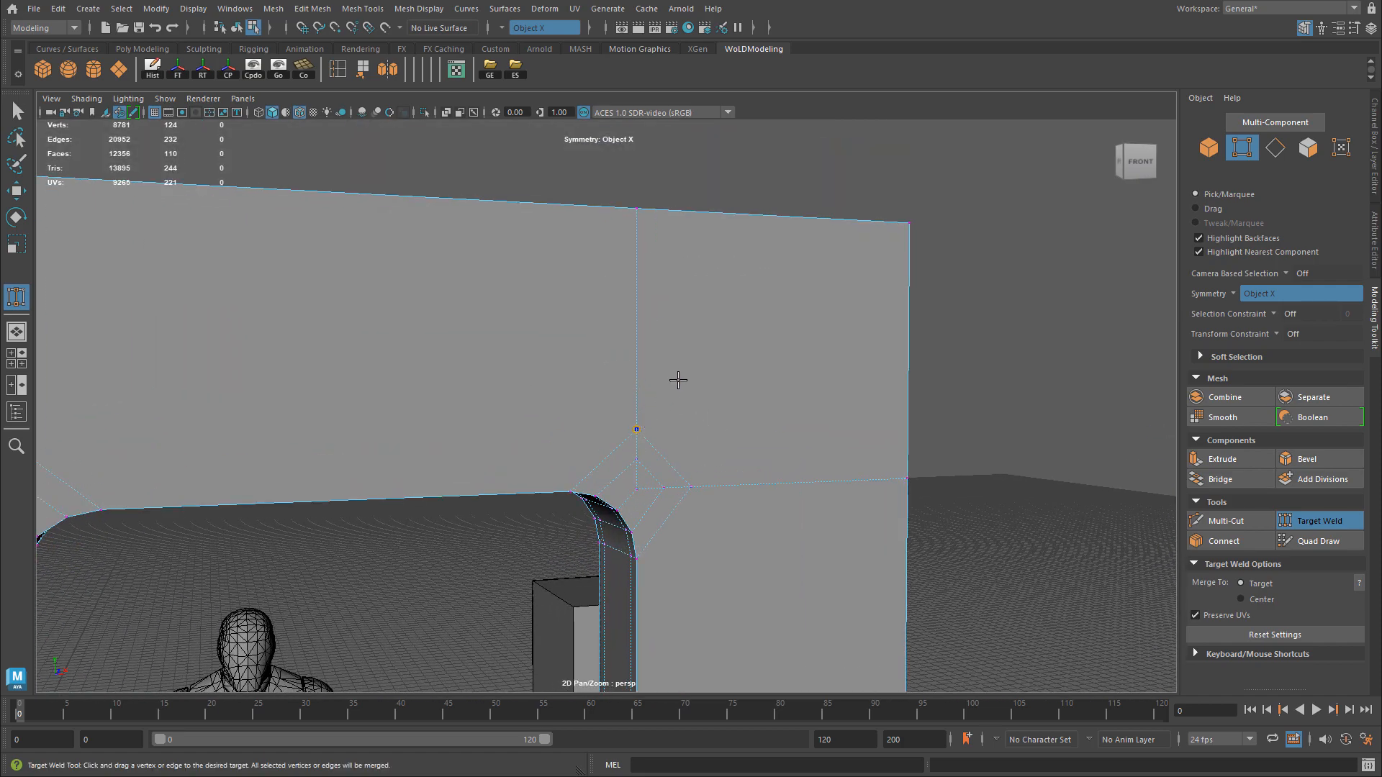
alt+drag(651, 256, 213, 356)
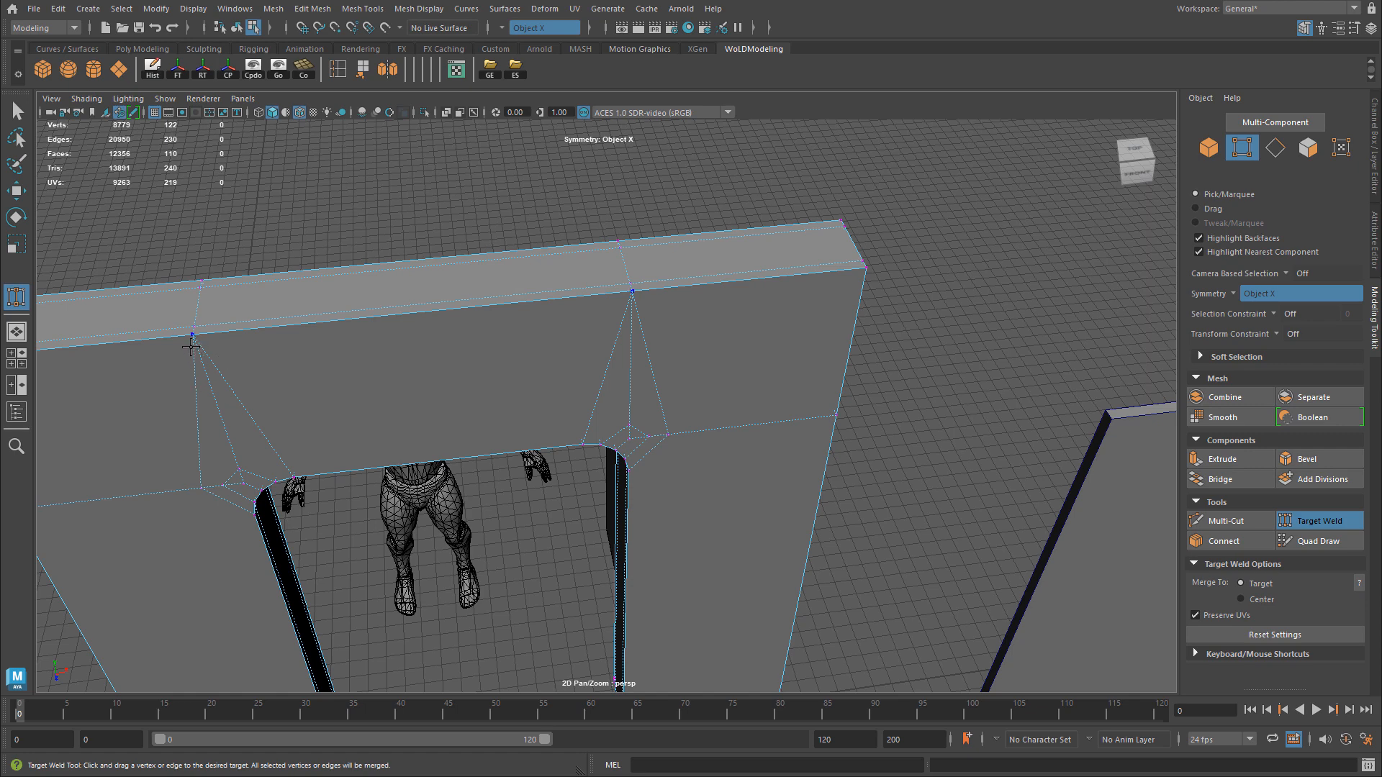
key(ctrl+z)
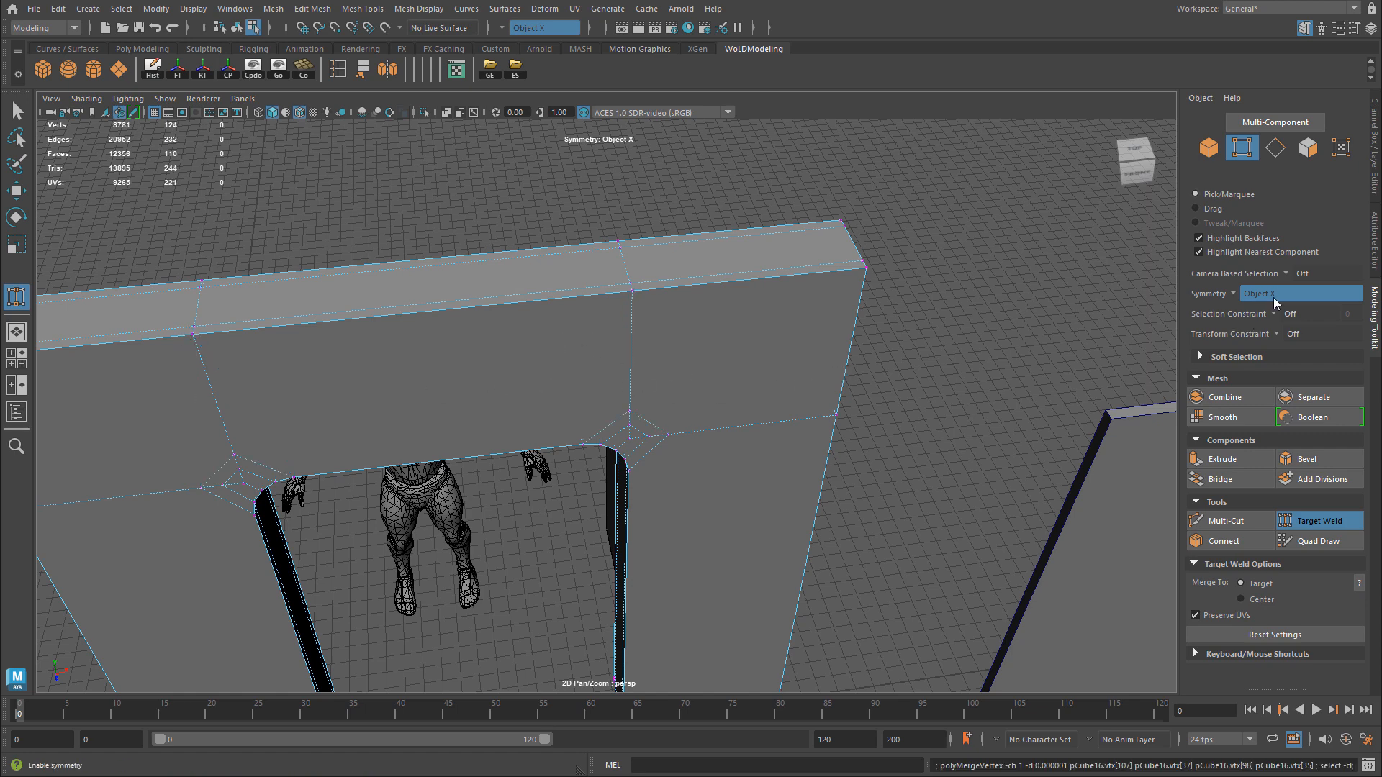
Set the symmetry to Object Z and weld the upper bevel vertex at the right doorway corner to the wall's top edge.
alt+drag(547, 375, 379, 278)
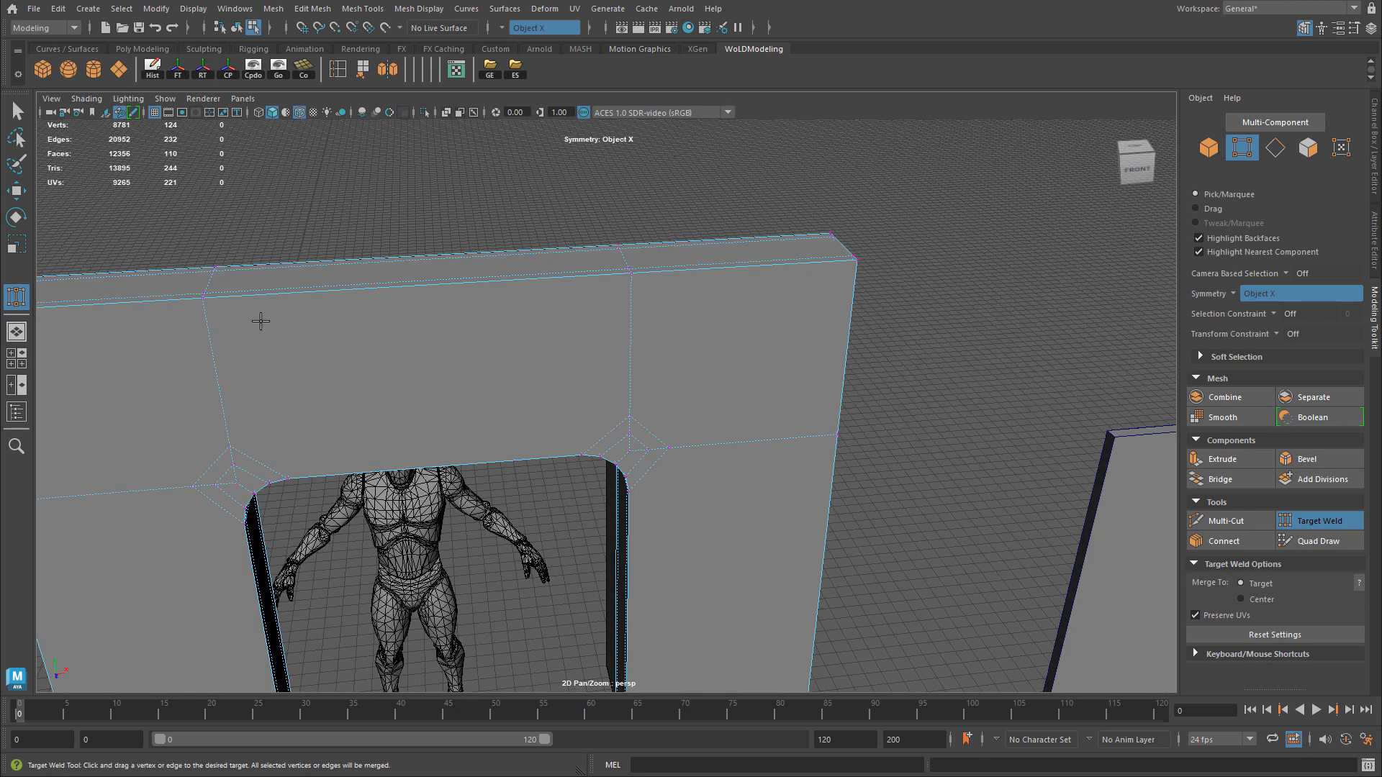
click(1238, 291)
click(1268, 286)
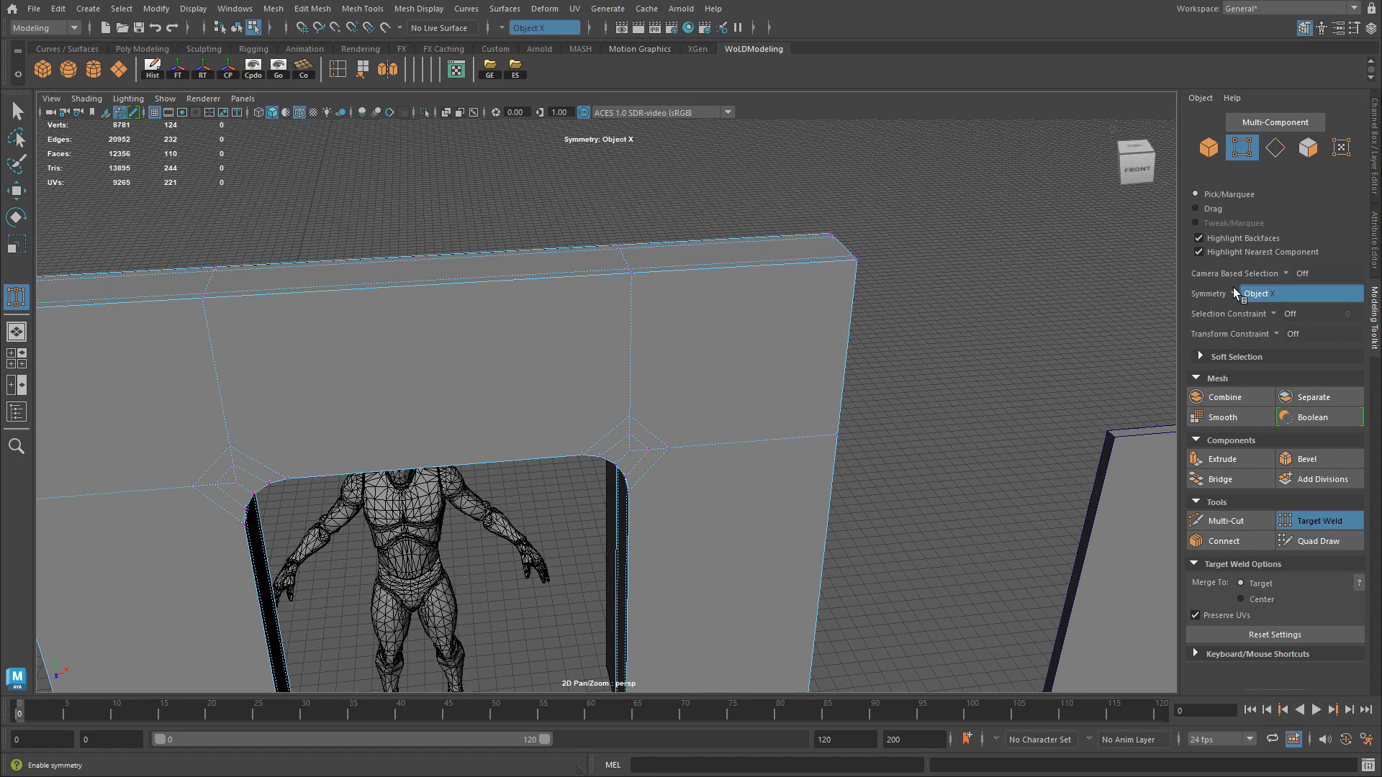
click(1232, 291)
click(1268, 339)
scroll(626, 333, up, 2)
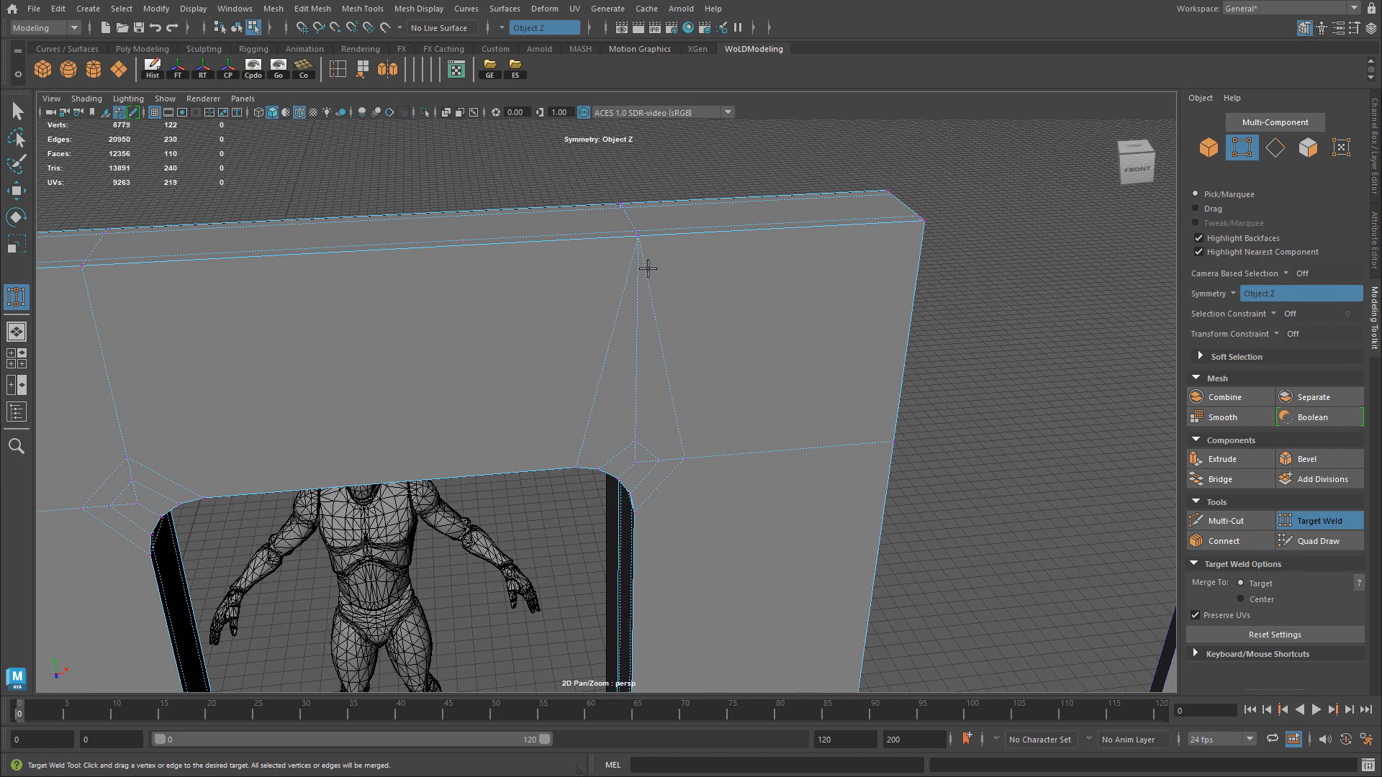
Weld the extra bevel vertices around the right doorway corner to the vertices on the wall's top and side edges.
alt+drag(648, 268, 576, 463)
drag(798, 475, 853, 495)
drag(746, 479, 852, 495)
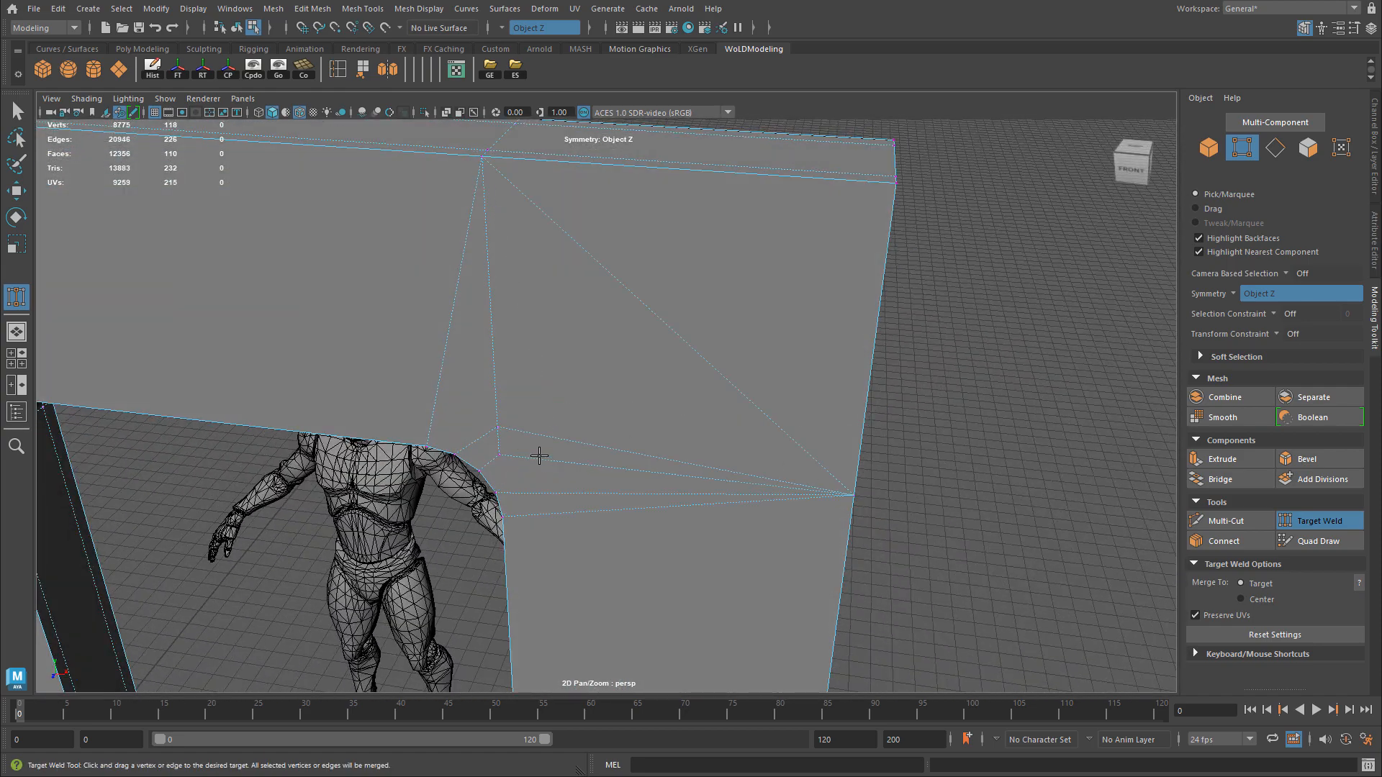
drag(469, 203, 482, 158)
drag(829, 489, 872, 589)
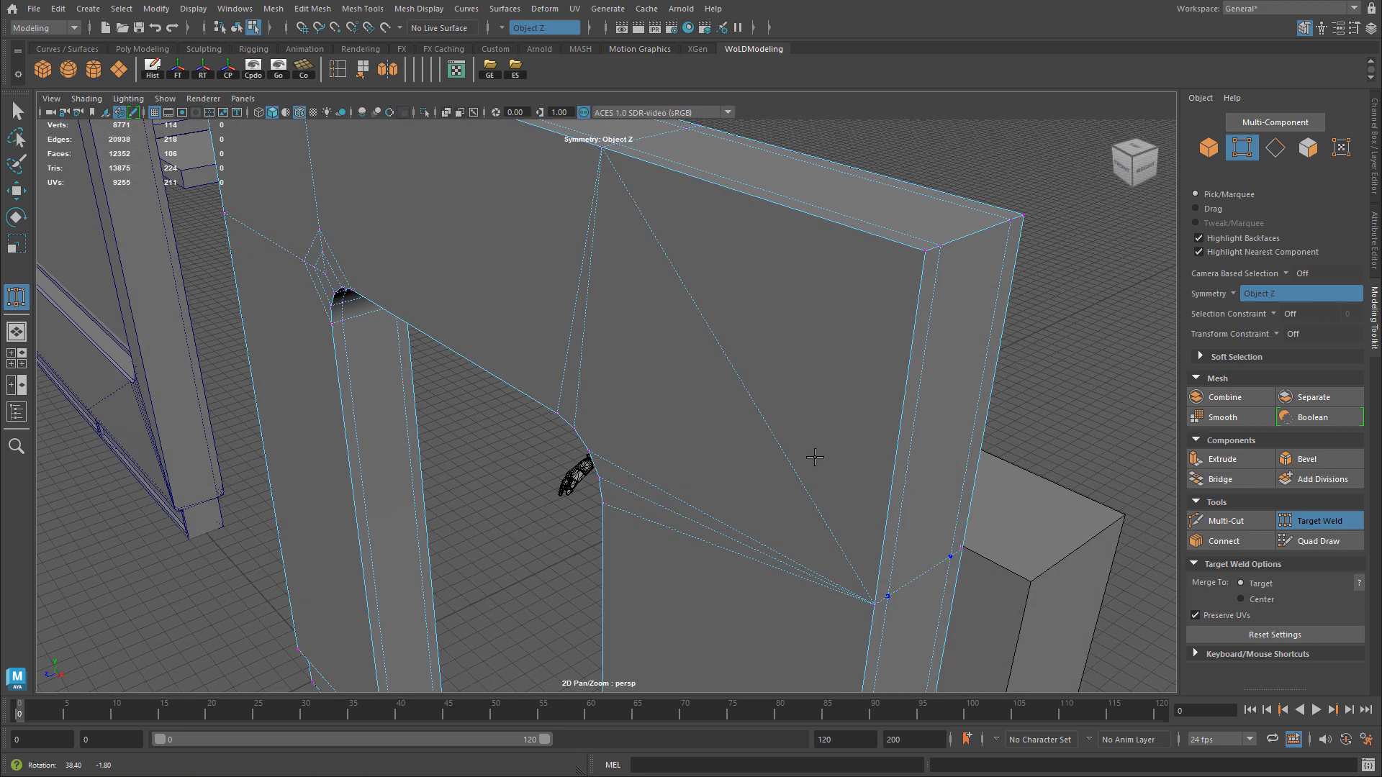
Weld the side-edge and top-edge vertices into the wall's upper right corner on both faces.
drag(880, 410, 912, 248)
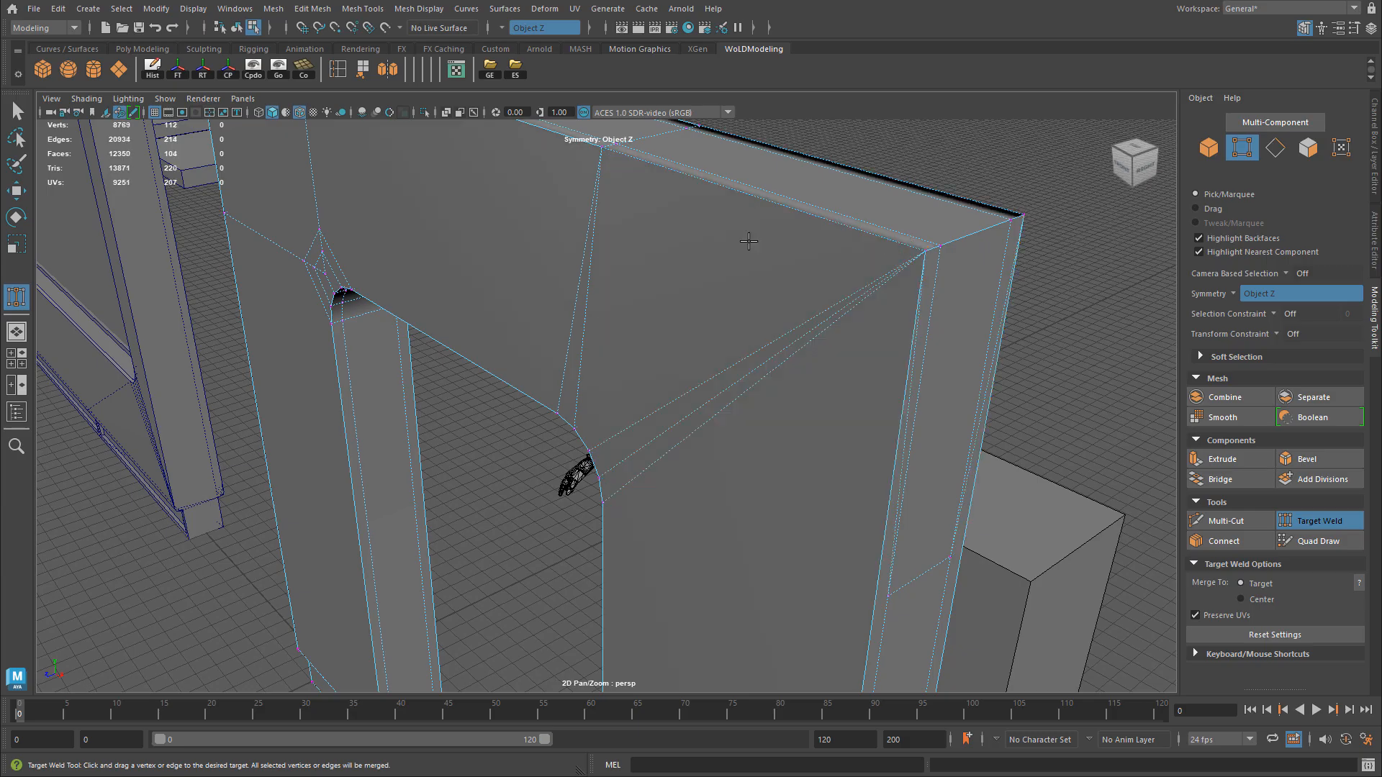
alt+drag(749, 238, 538, 273)
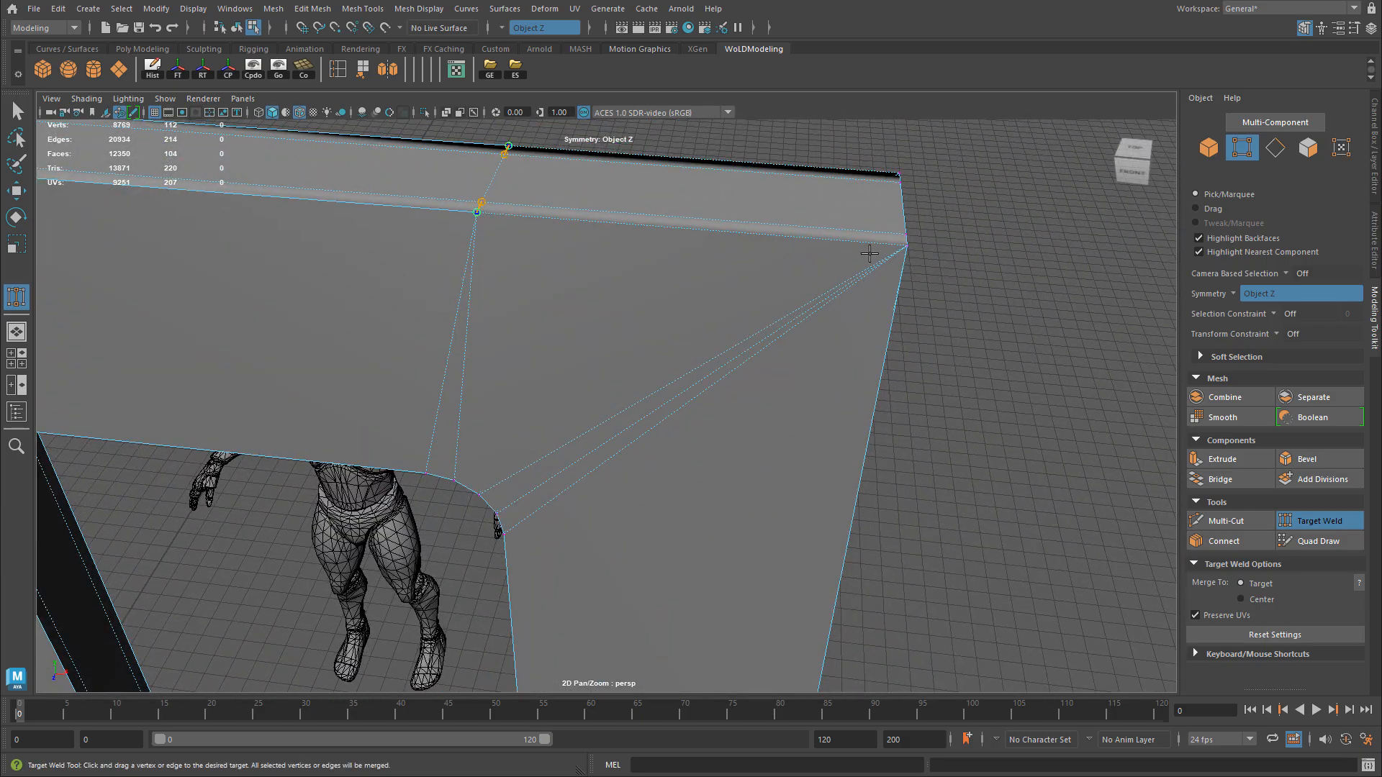
drag(870, 253, 905, 246)
alt+drag(893, 241, 684, 259)
mouse_move(849, 269)
alt+mouse_down()
mouse_move(543, 271)
mouse_move(842, 277)
alt+mouse_up()
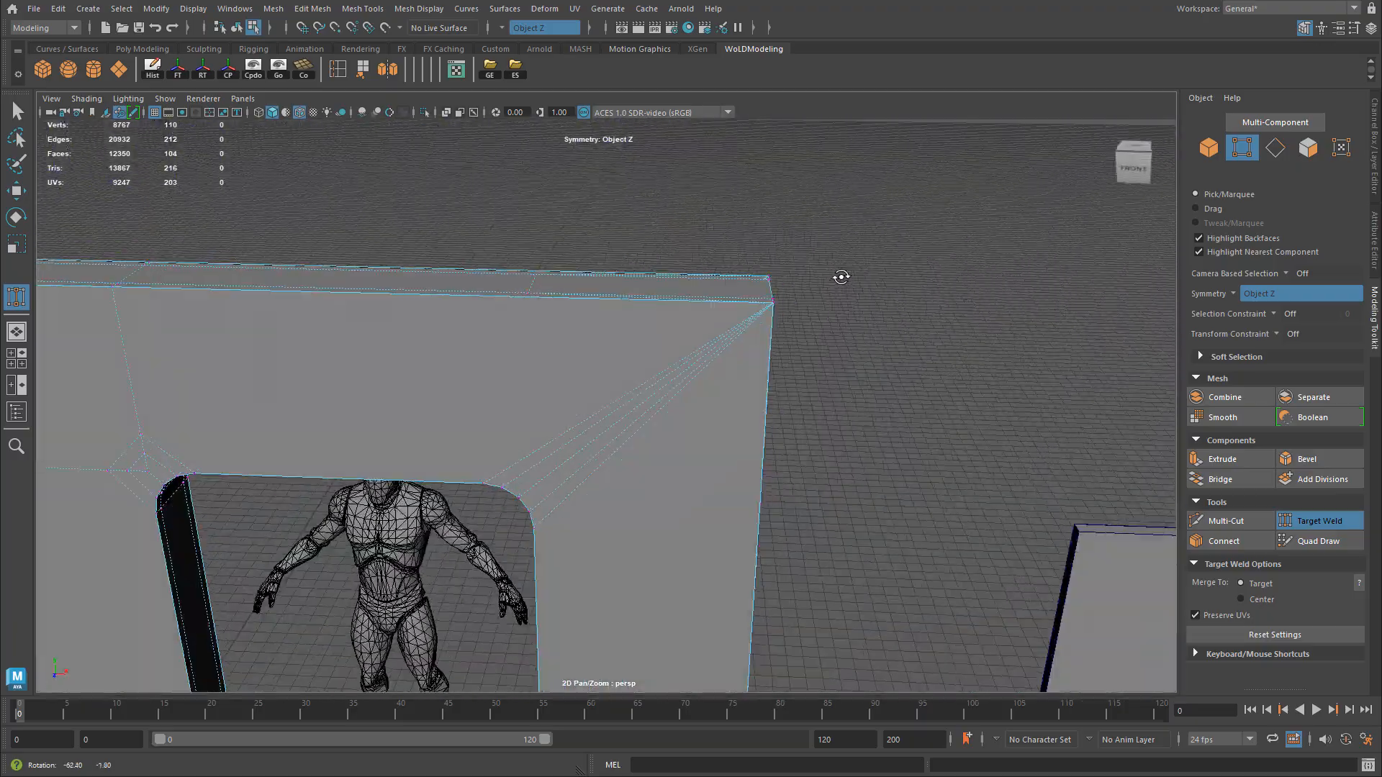
Weld the extra vertices around the left doorway corner and gather their edges into the wall's upper left corner.
alt+right_drag(841, 277, 682, 333)
alt+drag(489, 288, 645, 327)
alt+right_drag(644, 326, 722, 343)
alt+drag(722, 343, 619, 317)
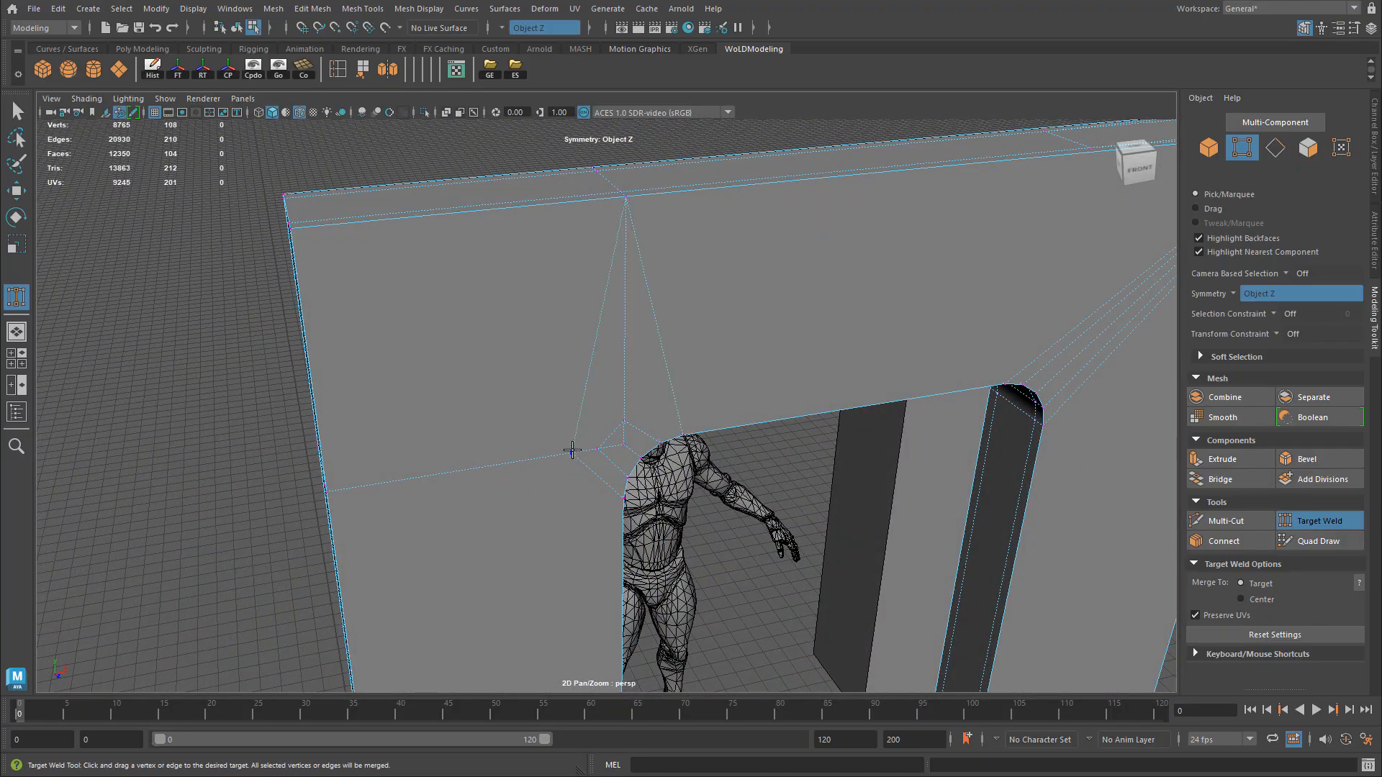
drag(571, 451, 610, 458)
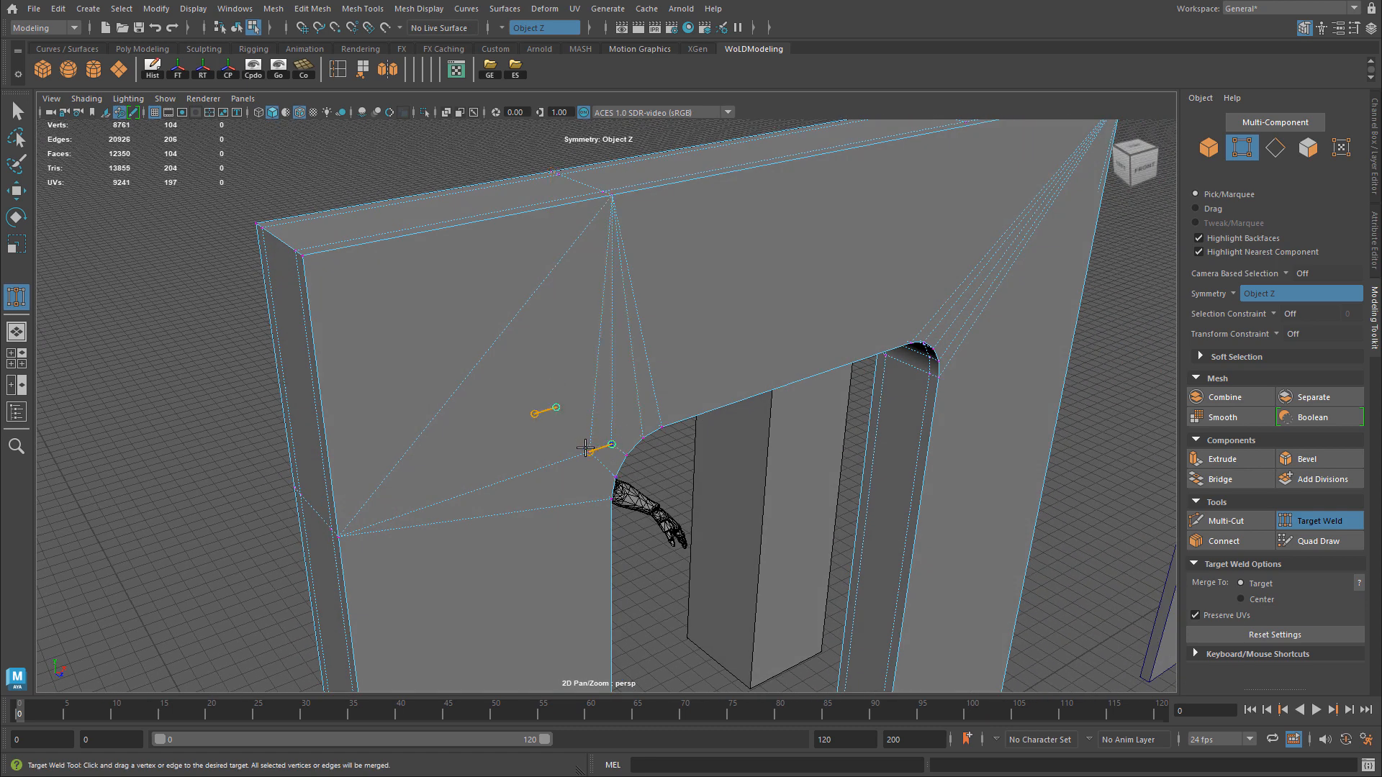
drag(426, 506, 338, 537)
mouse_move(302, 259)
mouse_down()
mouse_move(609, 204)
mouse_move(305, 254)
mouse_up()
Check the welded left side of the door wall, leave Target Weld and return to object selection.
alt+right_drag(681, 309, 522, 305)
alt+drag(522, 305, 437, 293)
alt+drag(550, 312, 571, 311)
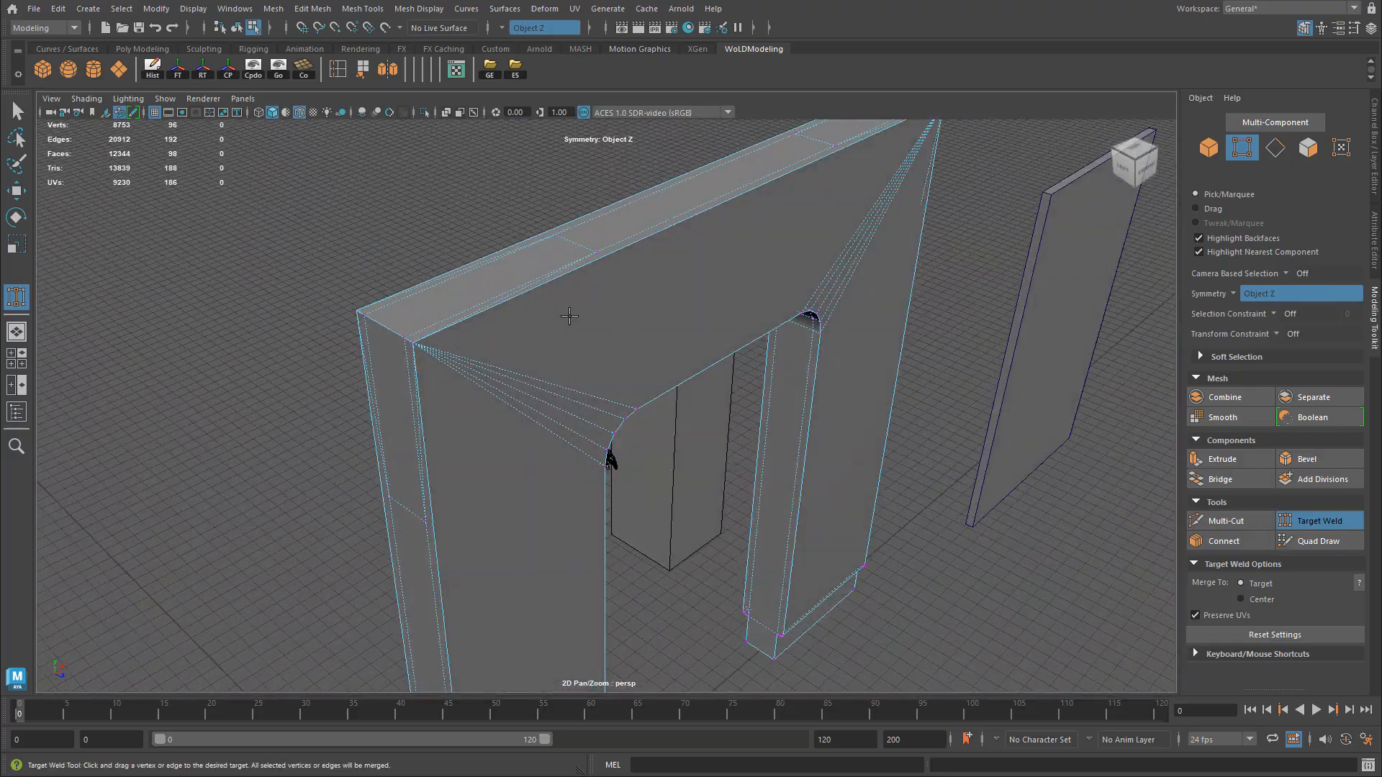
key(w)
right_drag(606, 328, 682, 321)
alt+drag(681, 321, 690, 313)
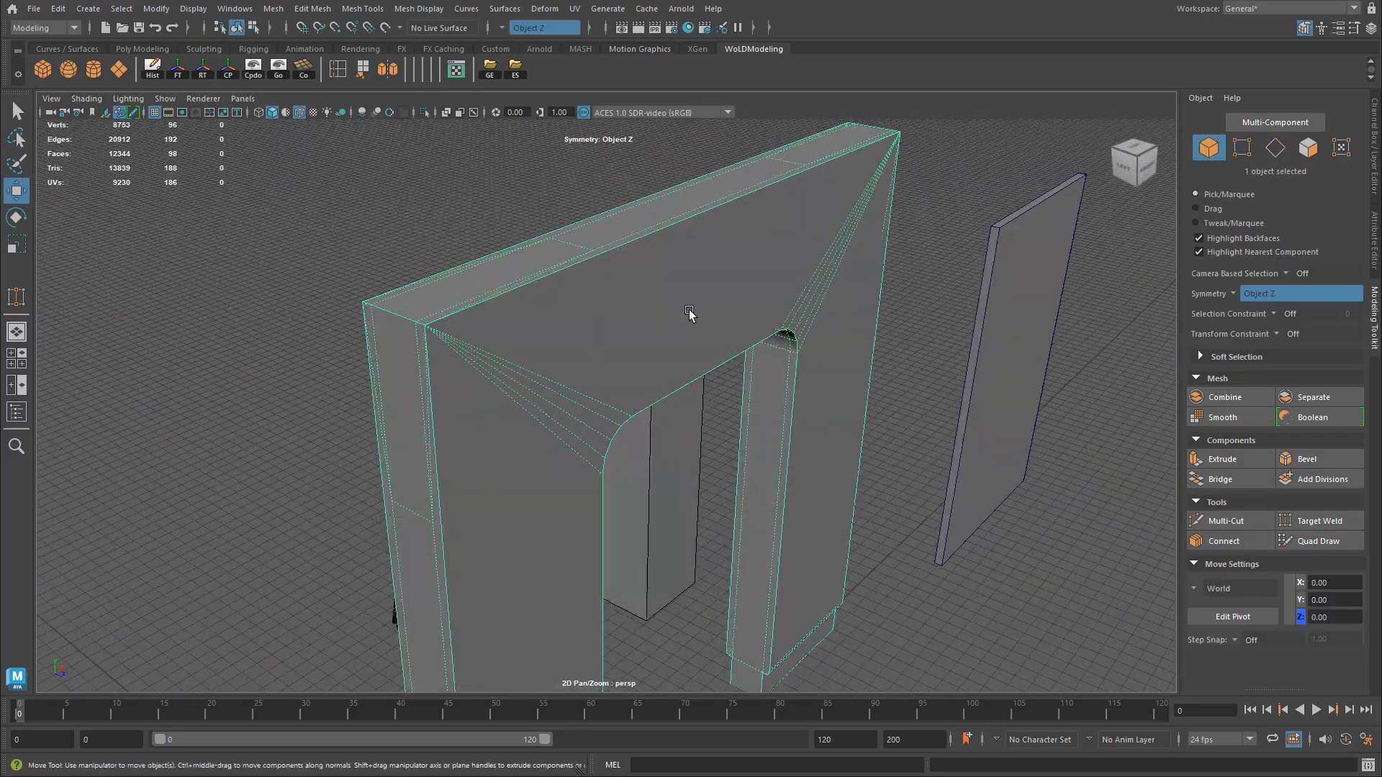
Switch the door wall to edge selection and turn symmetry off.
alt+drag(559, 332, 490, 380)
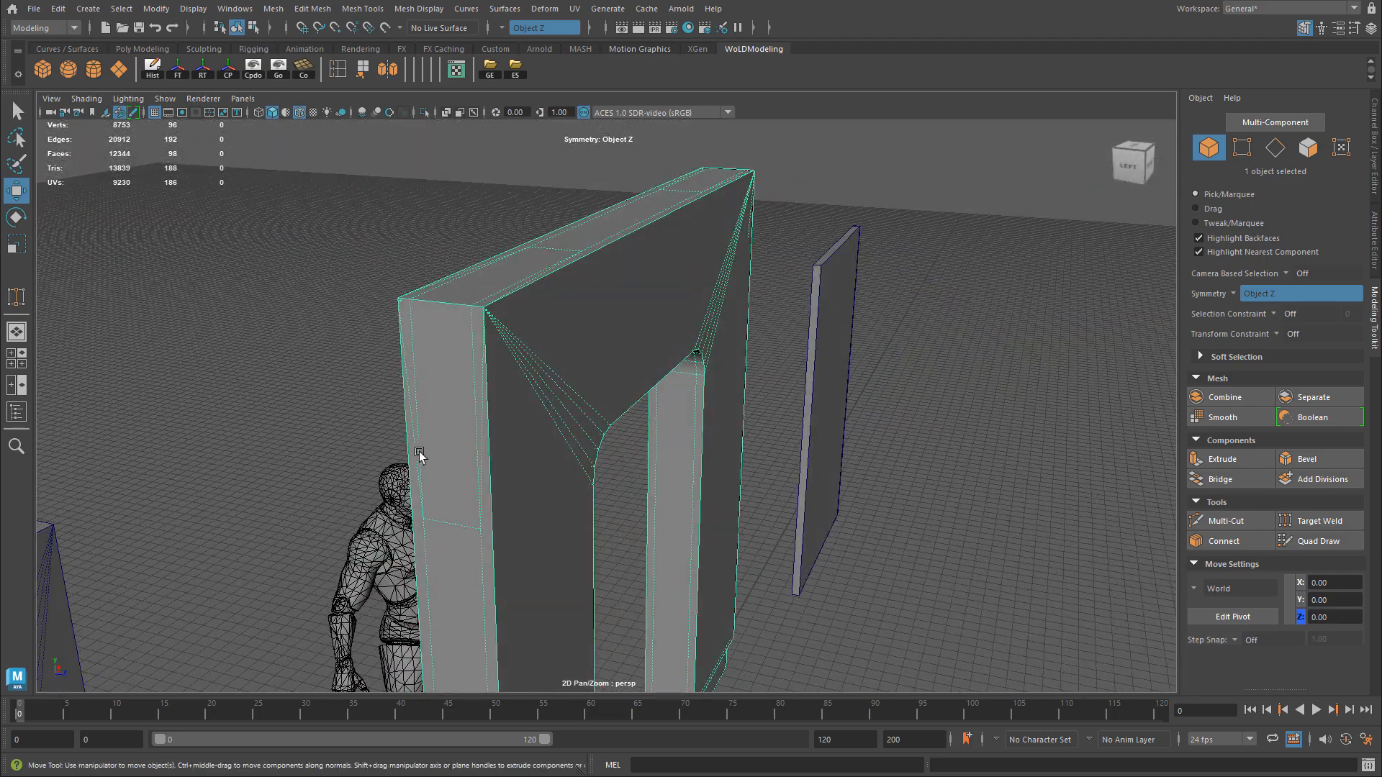
alt+drag(481, 466, 538, 313)
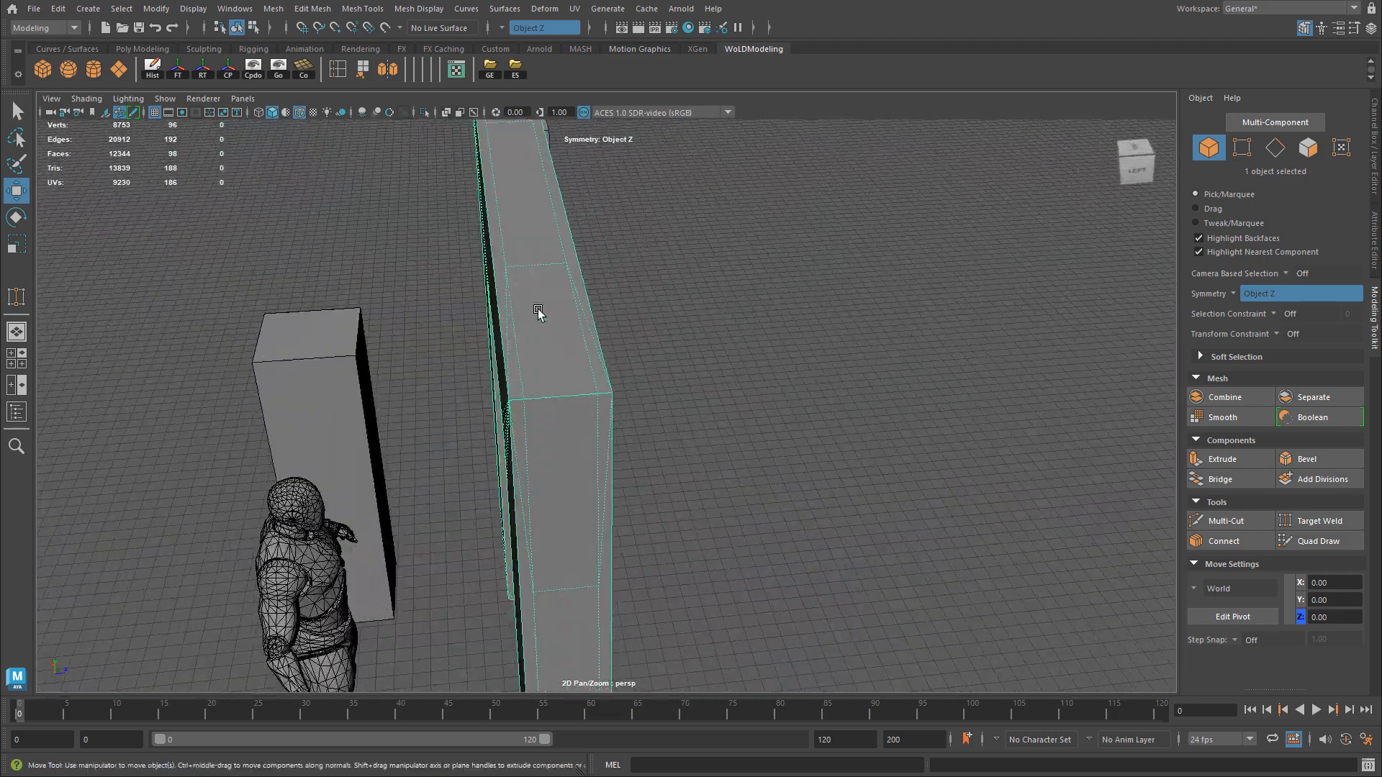
alt+drag(566, 466, 501, 286)
right_drag(501, 322, 513, 282)
alt+drag(514, 282, 558, 287)
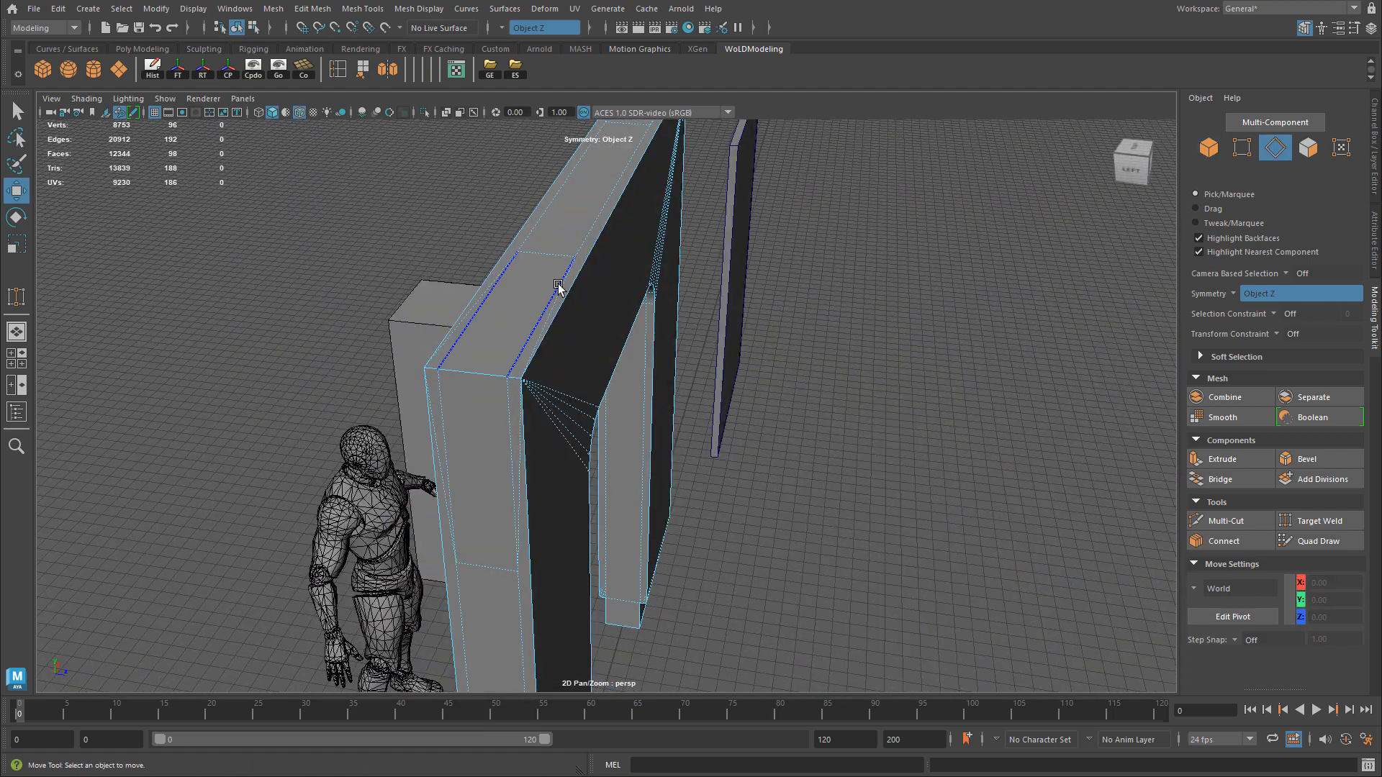
click(1234, 291)
click(1254, 300)
Delete the leftover run of three edges crossing the upper part of the wall's right end face.
alt+drag(1104, 300, 621, 310)
scroll(620, 317, up, 3)
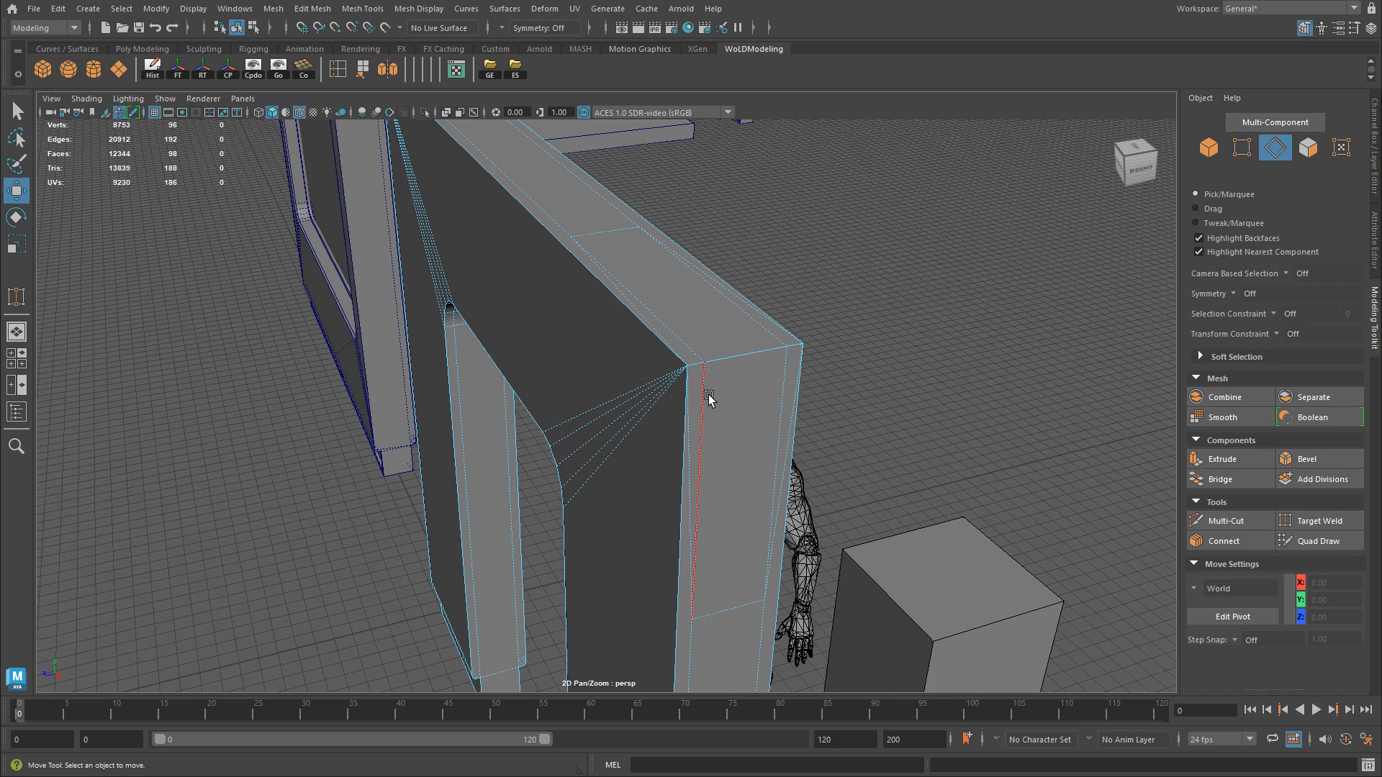
alt+drag(708, 395, 542, 400)
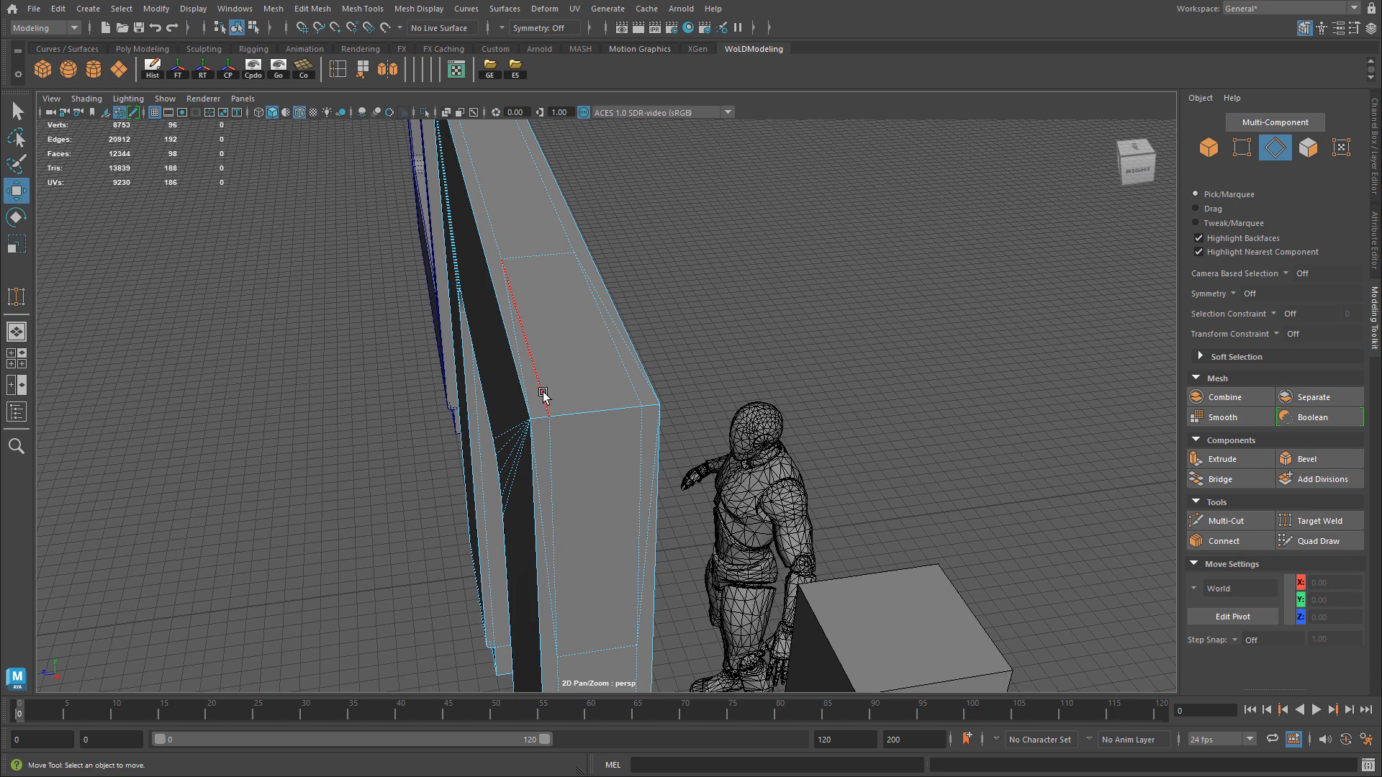
double_click(542, 395)
alt+drag(593, 537, 550, 436)
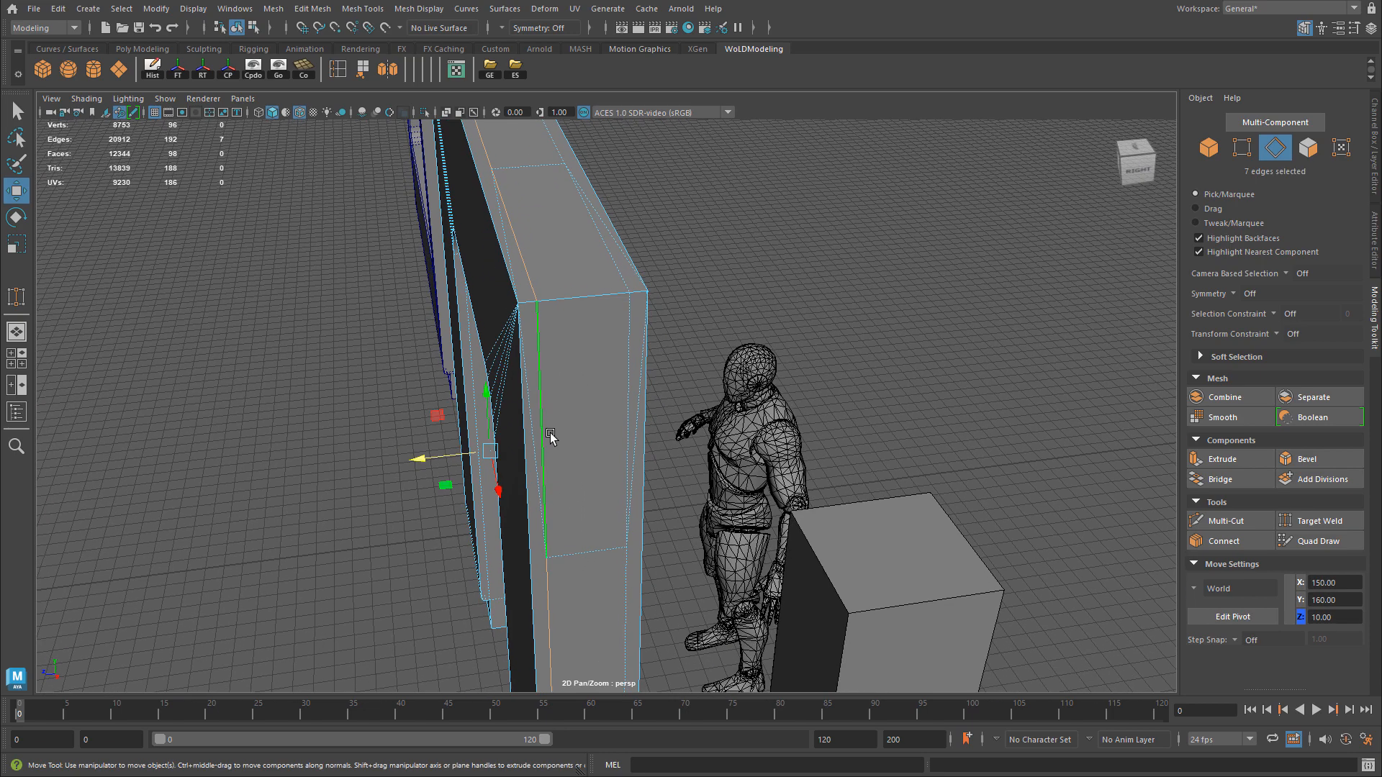
double_click(533, 418)
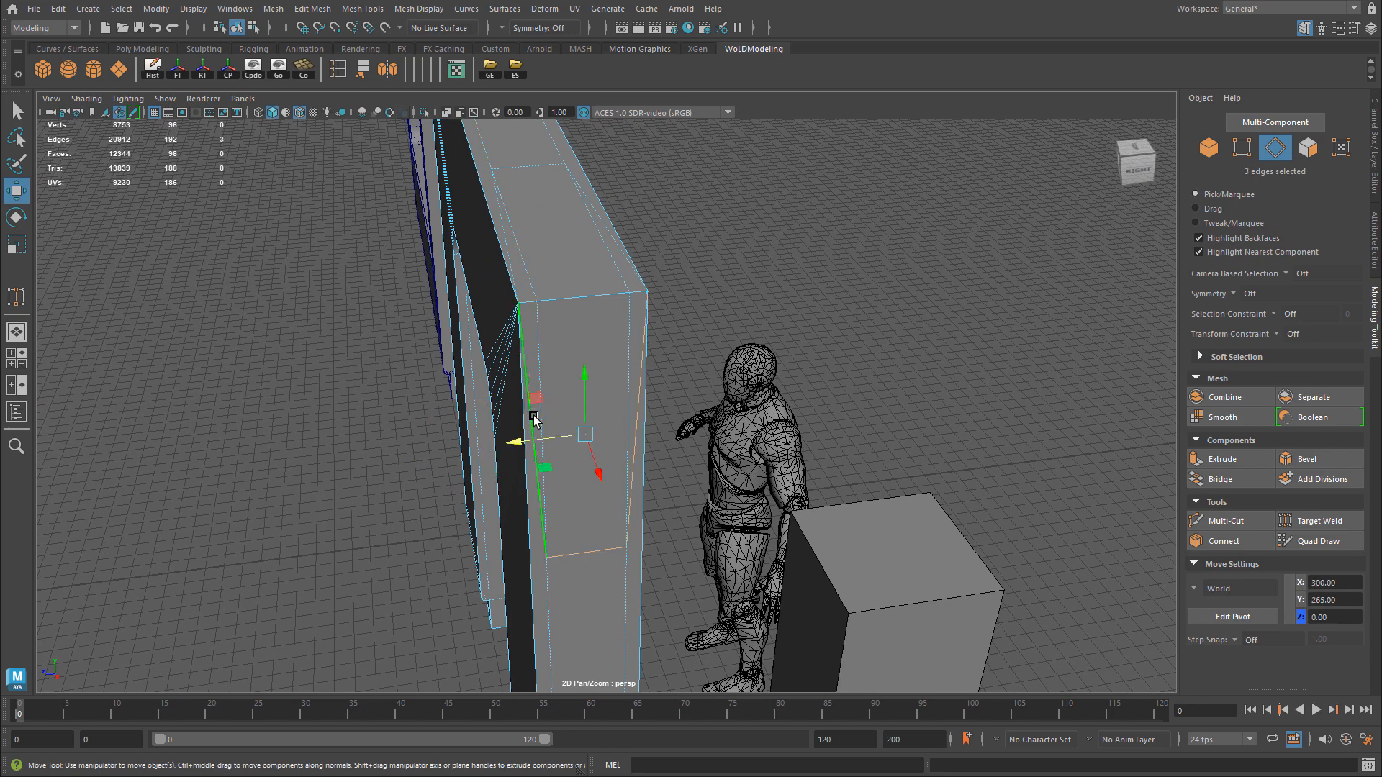
alt+drag(533, 417, 635, 396)
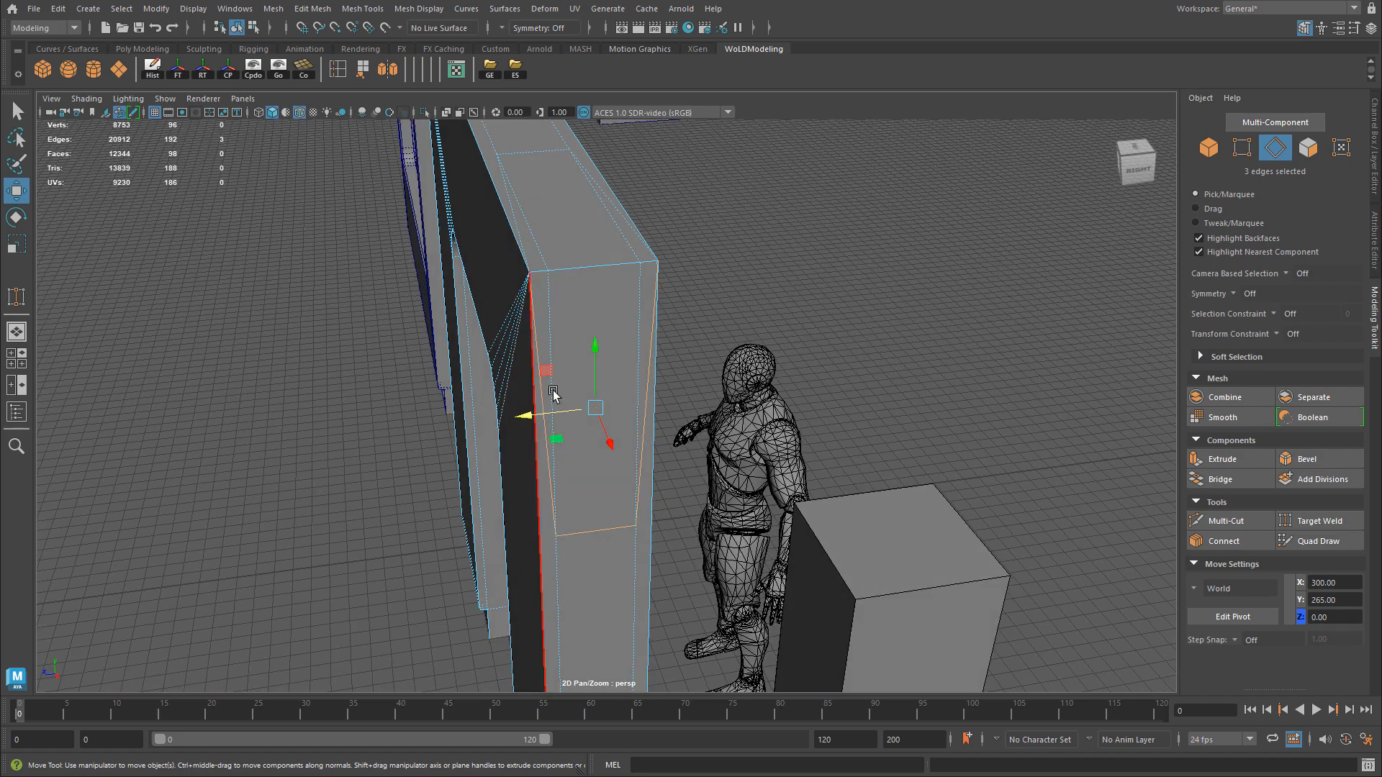
key(Delete)
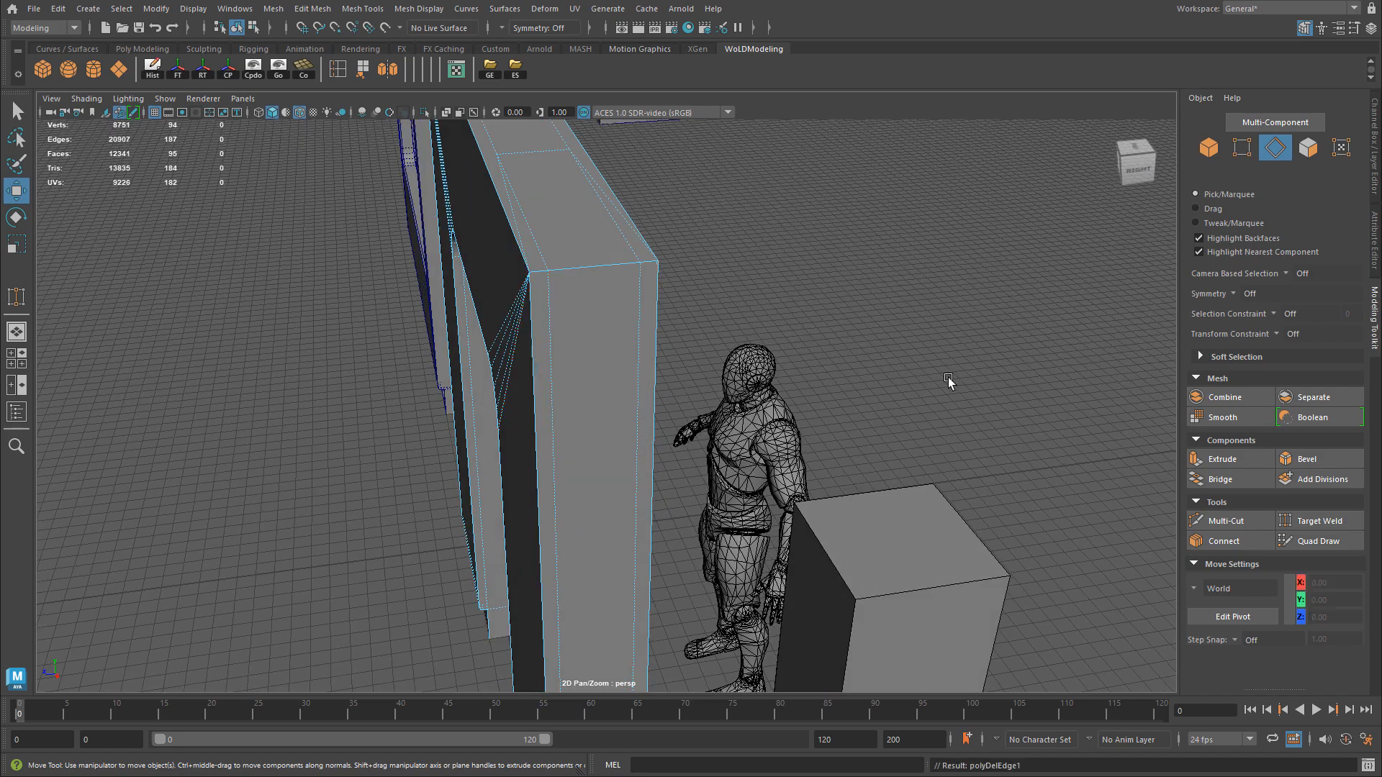
Delete the matching leftover run of edges on the wall's left end face.
alt+drag(623, 344, 711, 327)
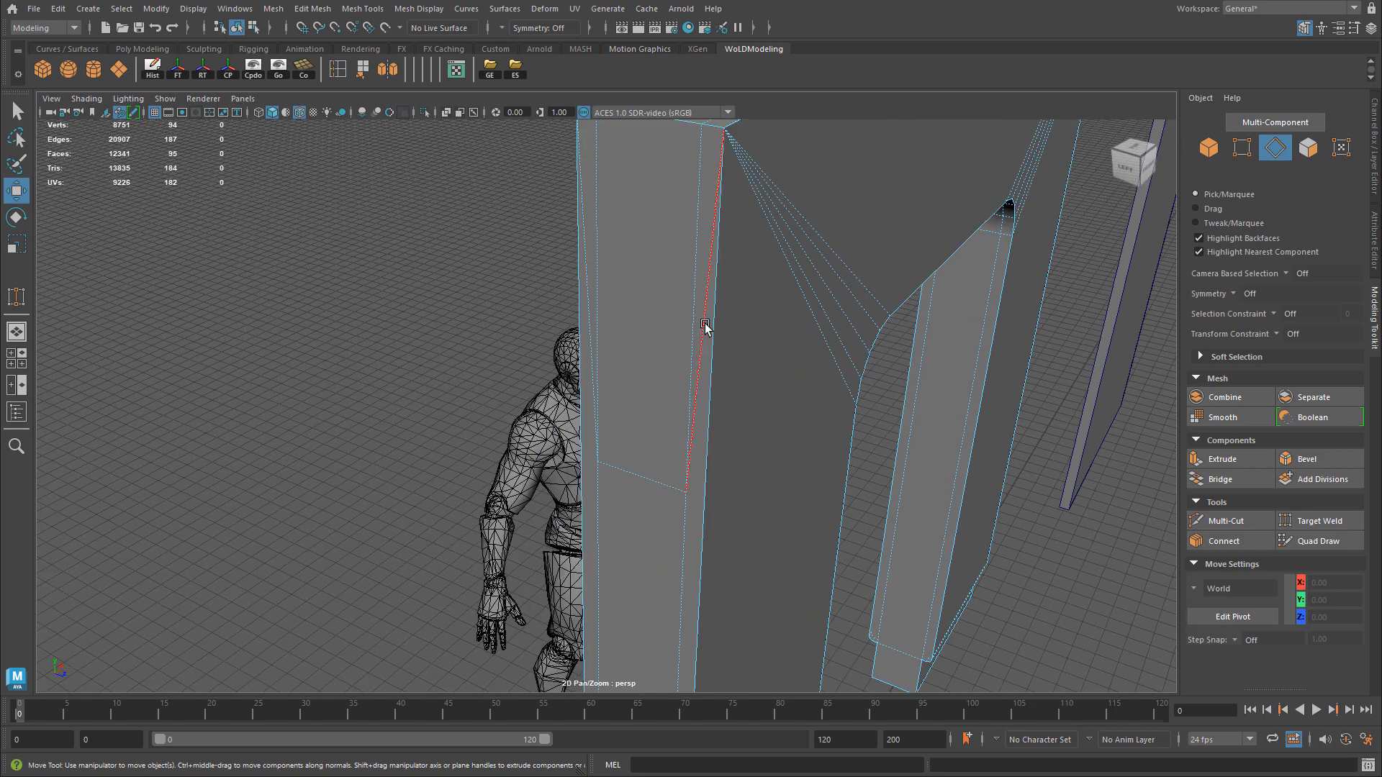
double_click(706, 328)
key(Delete)
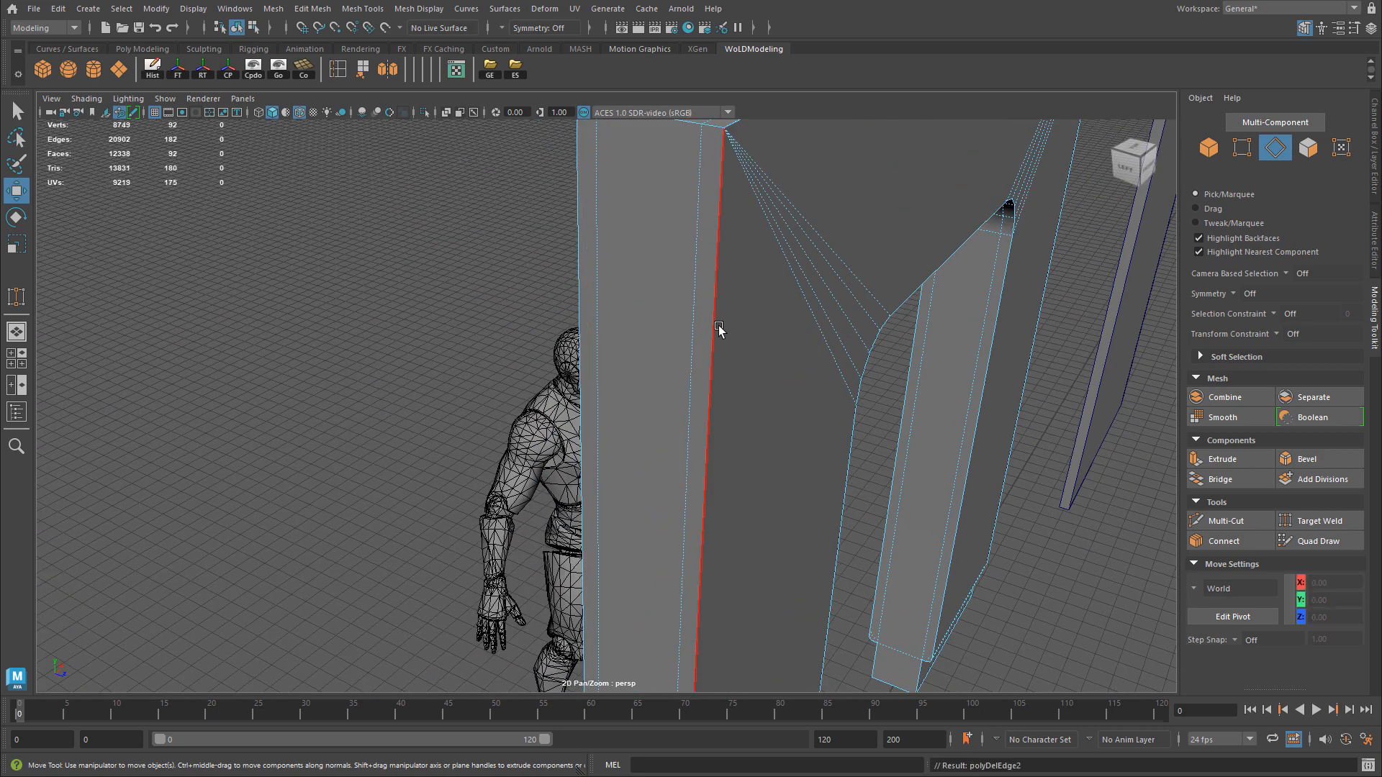
Delete the leftover three-edge runs on the wall's top face at both its left and right ends.
alt+drag(743, 222, 684, 317)
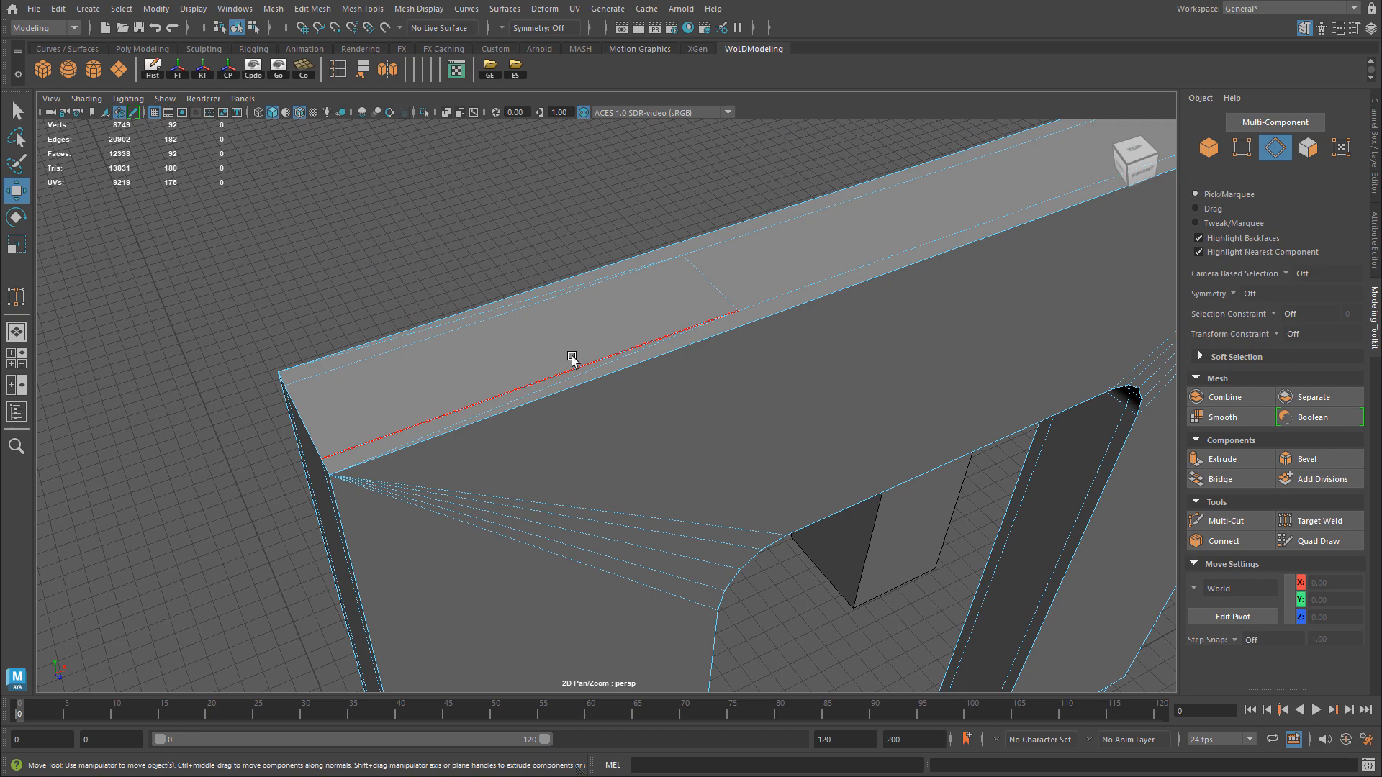
alt+drag(573, 359, 872, 287)
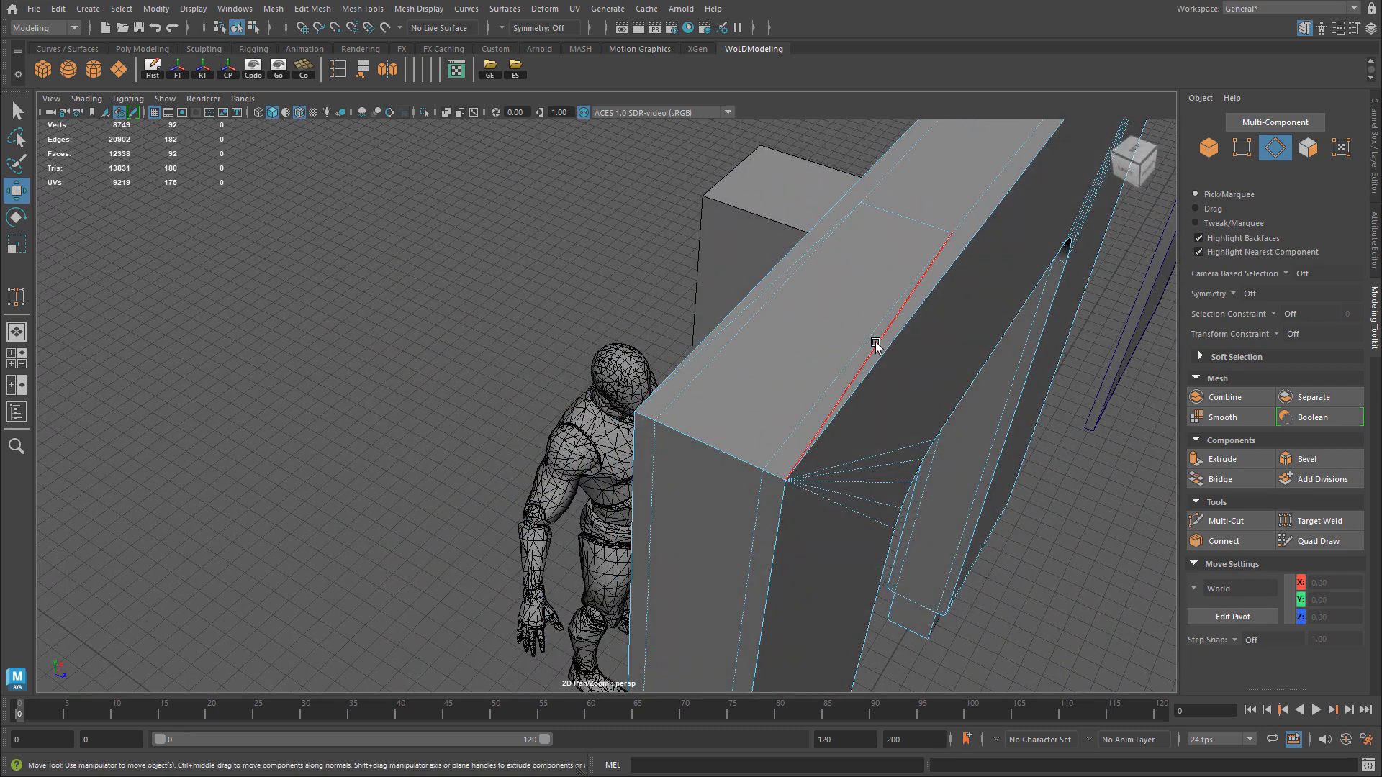
double_click(876, 344)
key(Delete)
alt+drag(1016, 280, 741, 493)
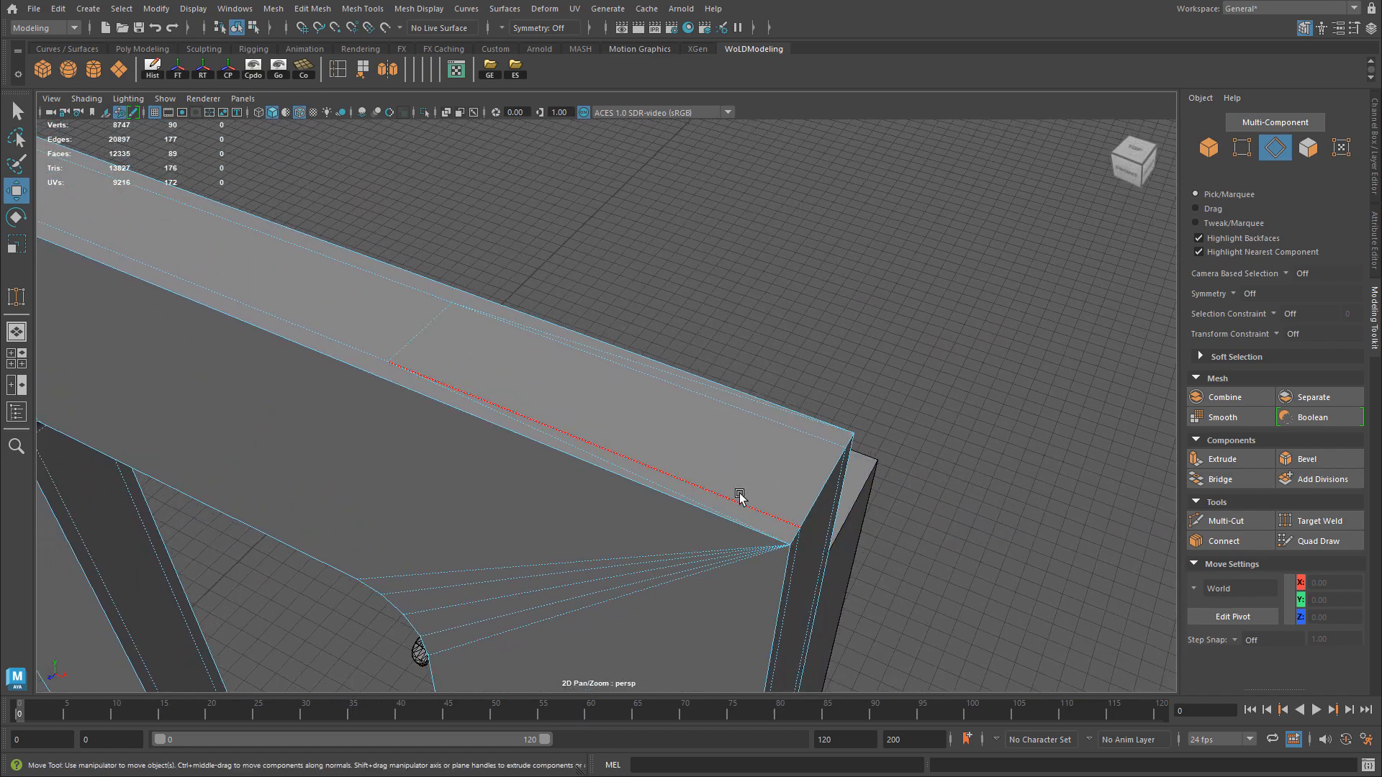
click(556, 437)
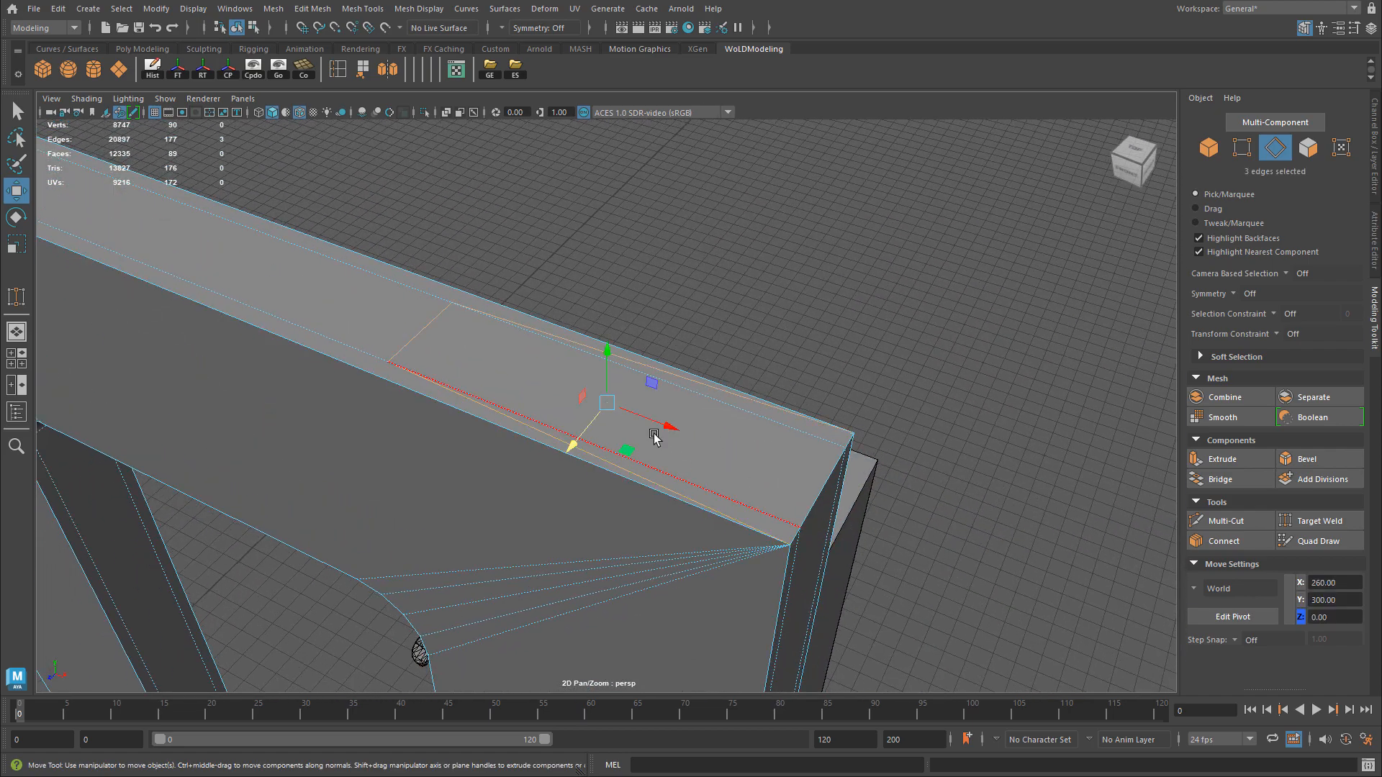
key(Delete)
Select the two inset edge loops running over the wall's top and end faces and inspect them down to the base.
alt+drag(602, 401, 676, 339)
double_click(675, 375)
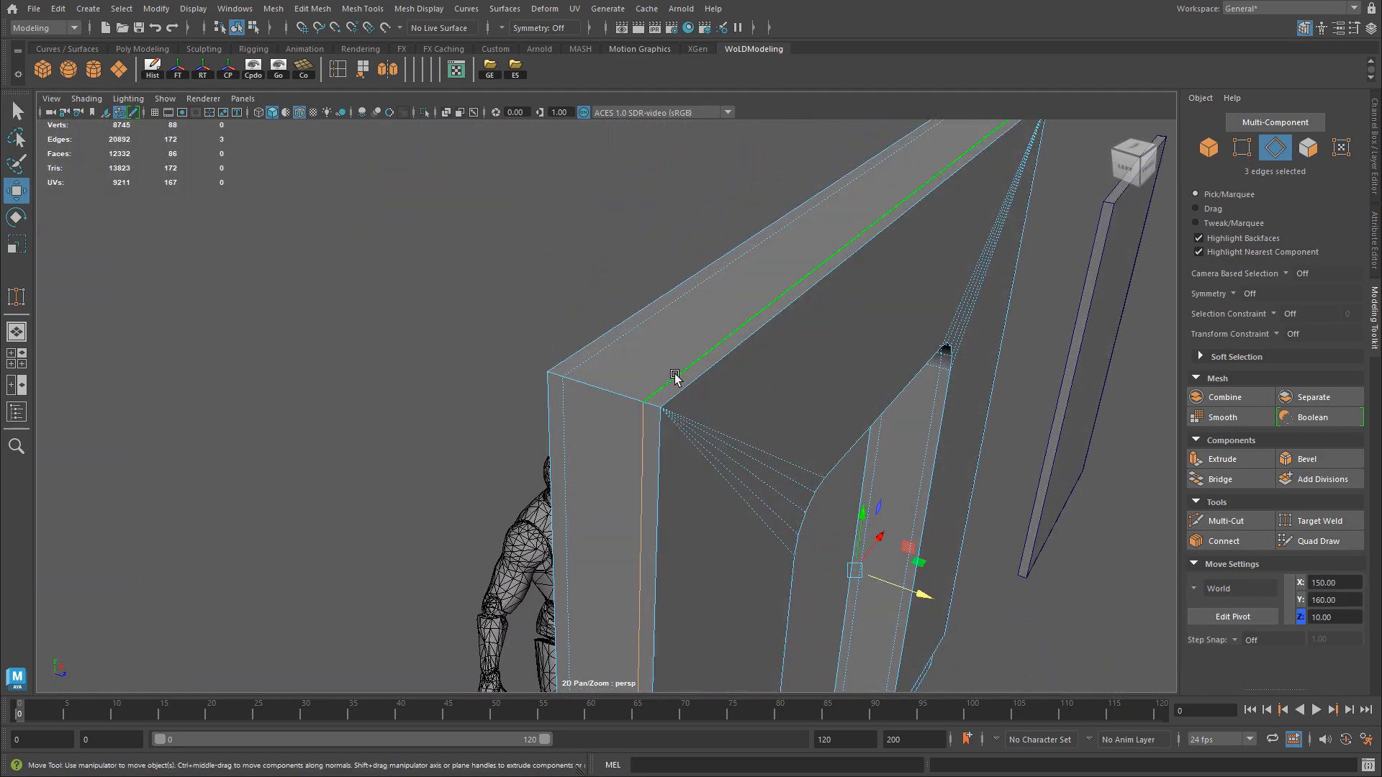
shift+double_click(631, 350)
alt+drag(778, 403, 725, 390)
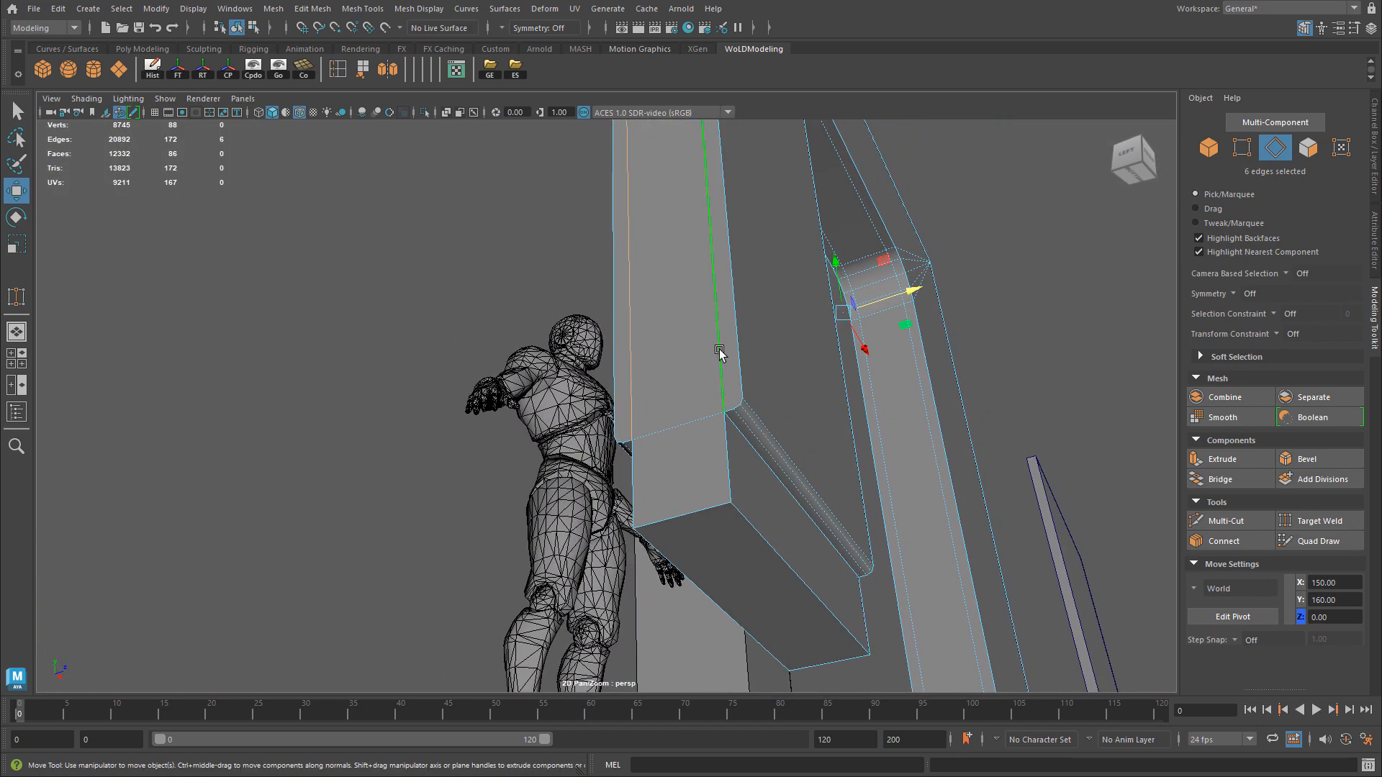
alt+drag(712, 289, 756, 420)
alt+middle_drag(619, 461, 574, 389)
alt+right_drag(574, 389, 677, 392)
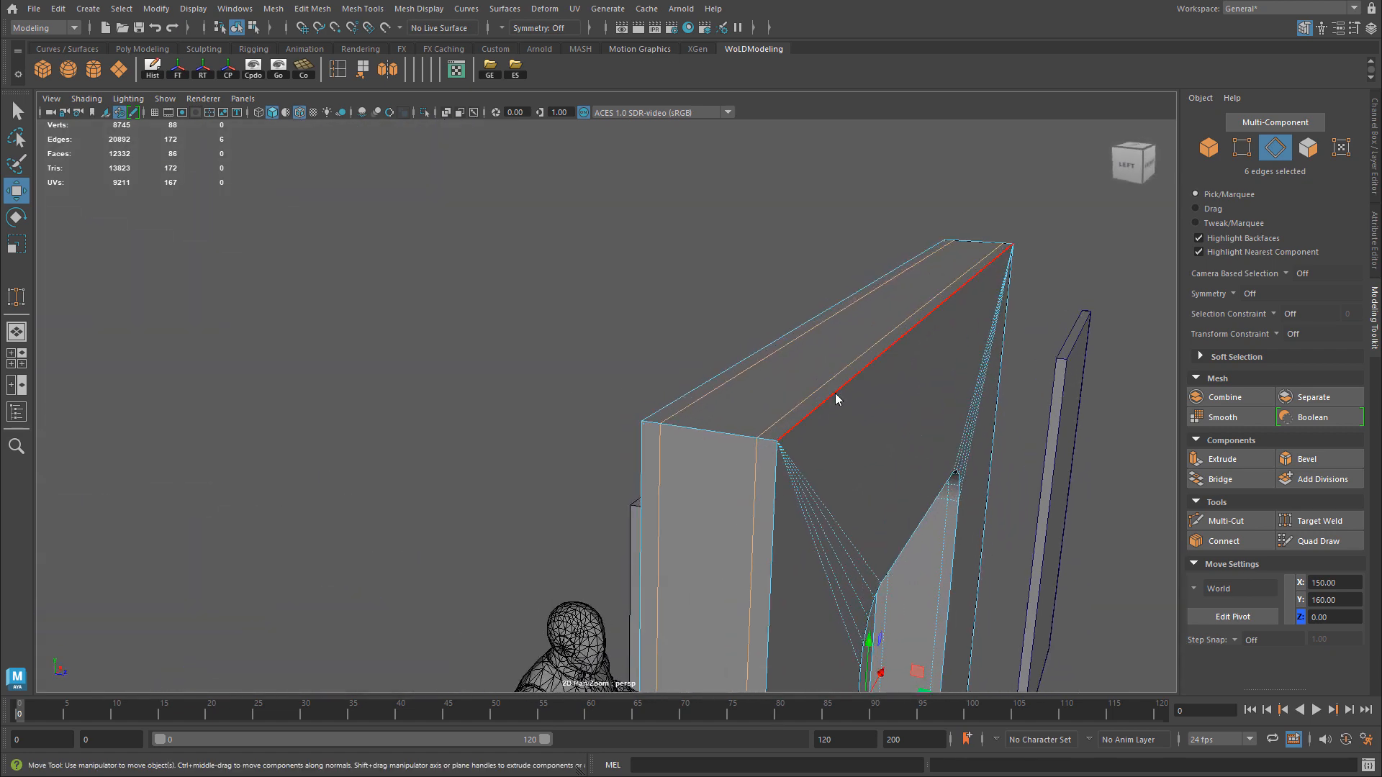
Target-weld the inset top vertices into the wall's outer upper corners at both ends, using Object Z symmetry.
right_drag(836, 393, 796, 390)
click(757, 437)
alt+middle_drag(749, 455, 635, 346)
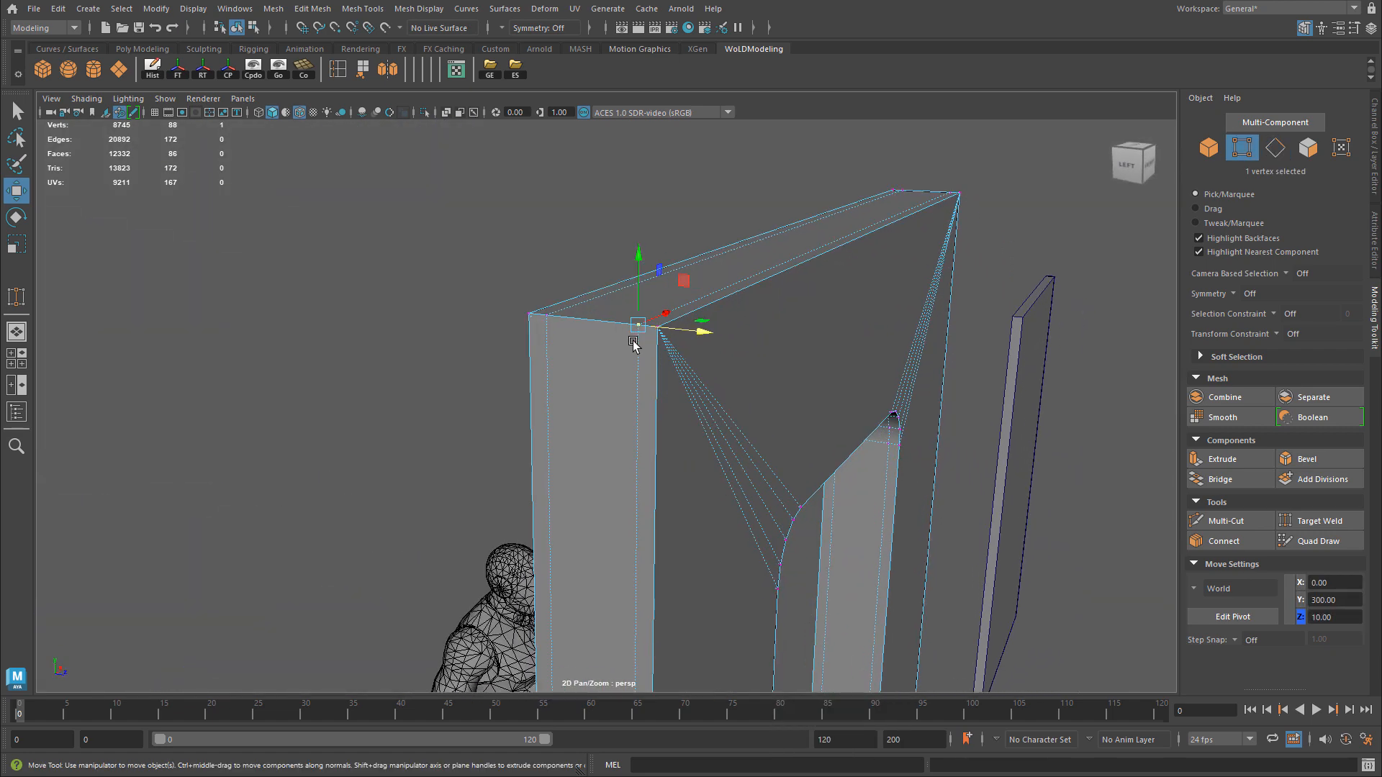
alt+right_drag(635, 345, 819, 355)
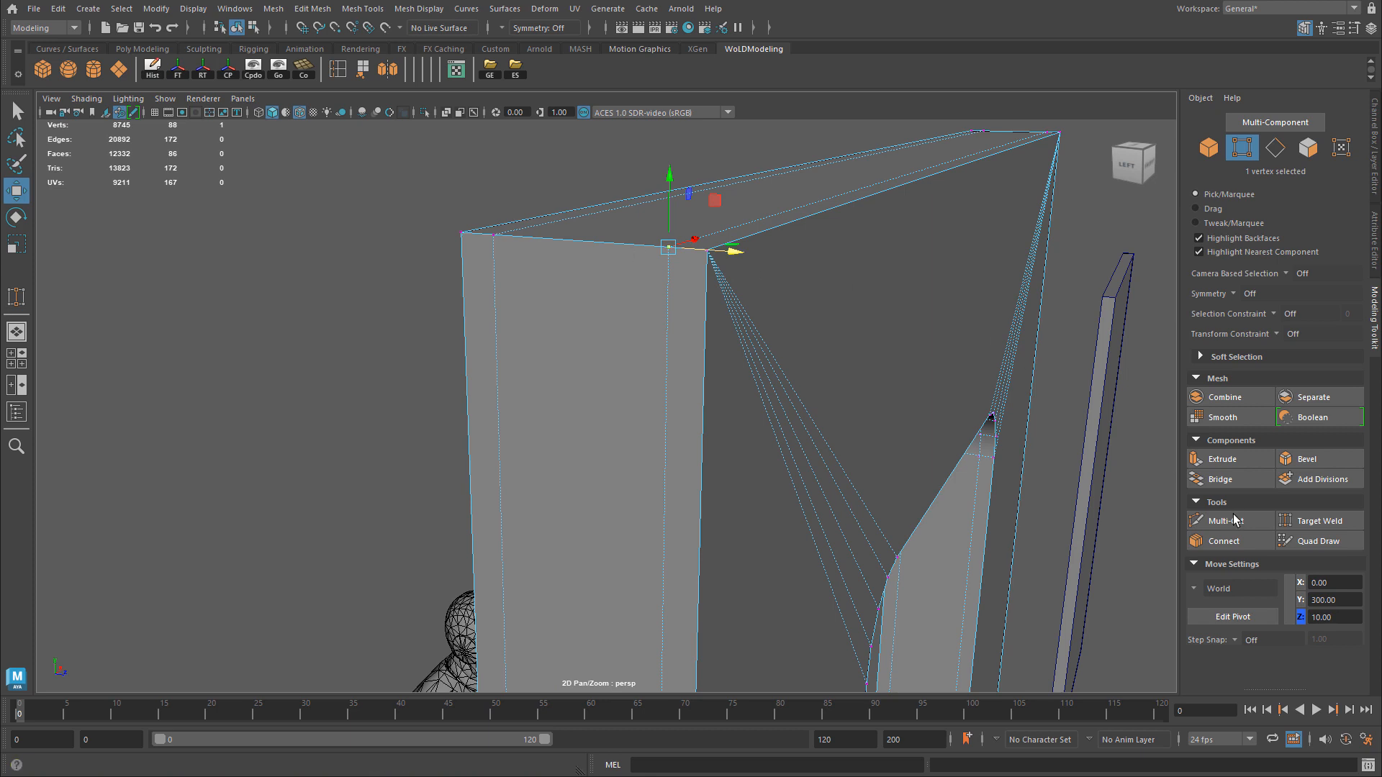
click(1231, 292)
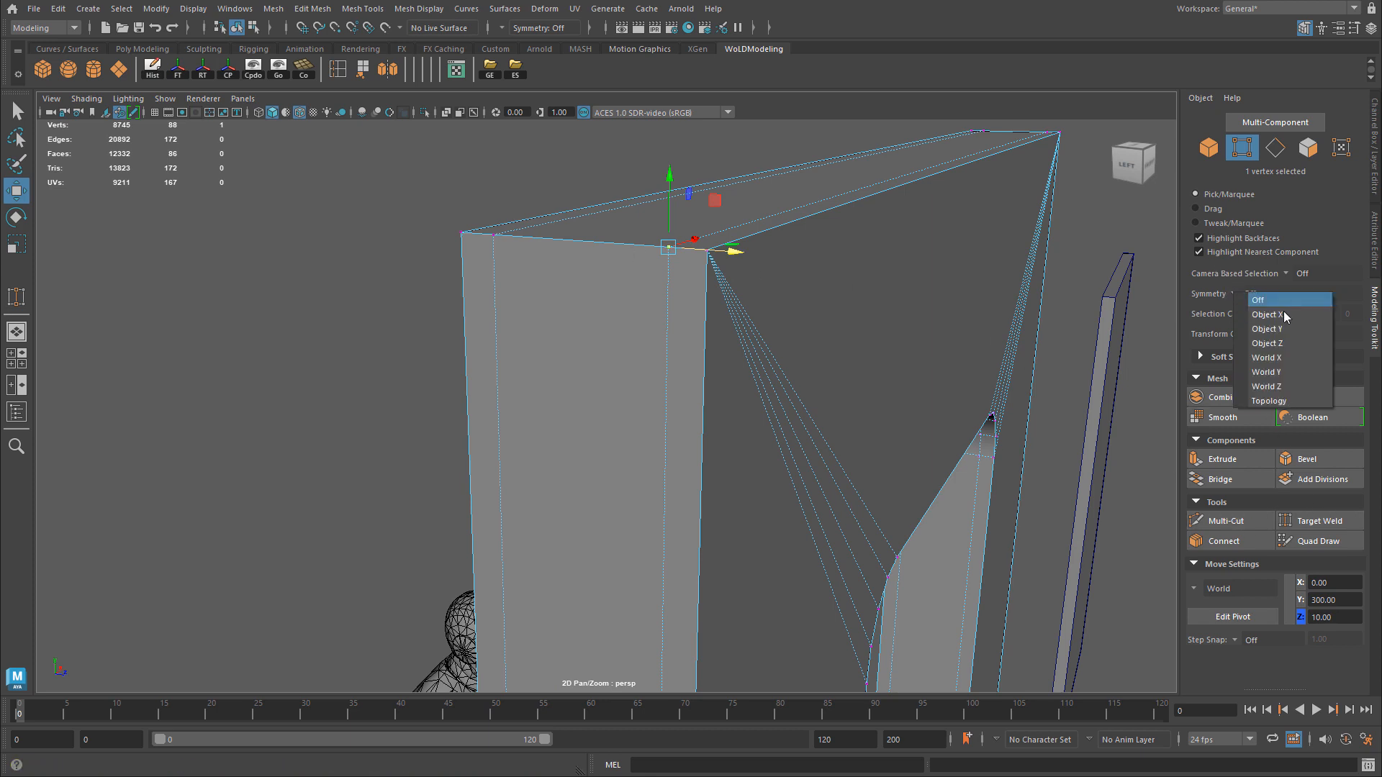
click(1282, 345)
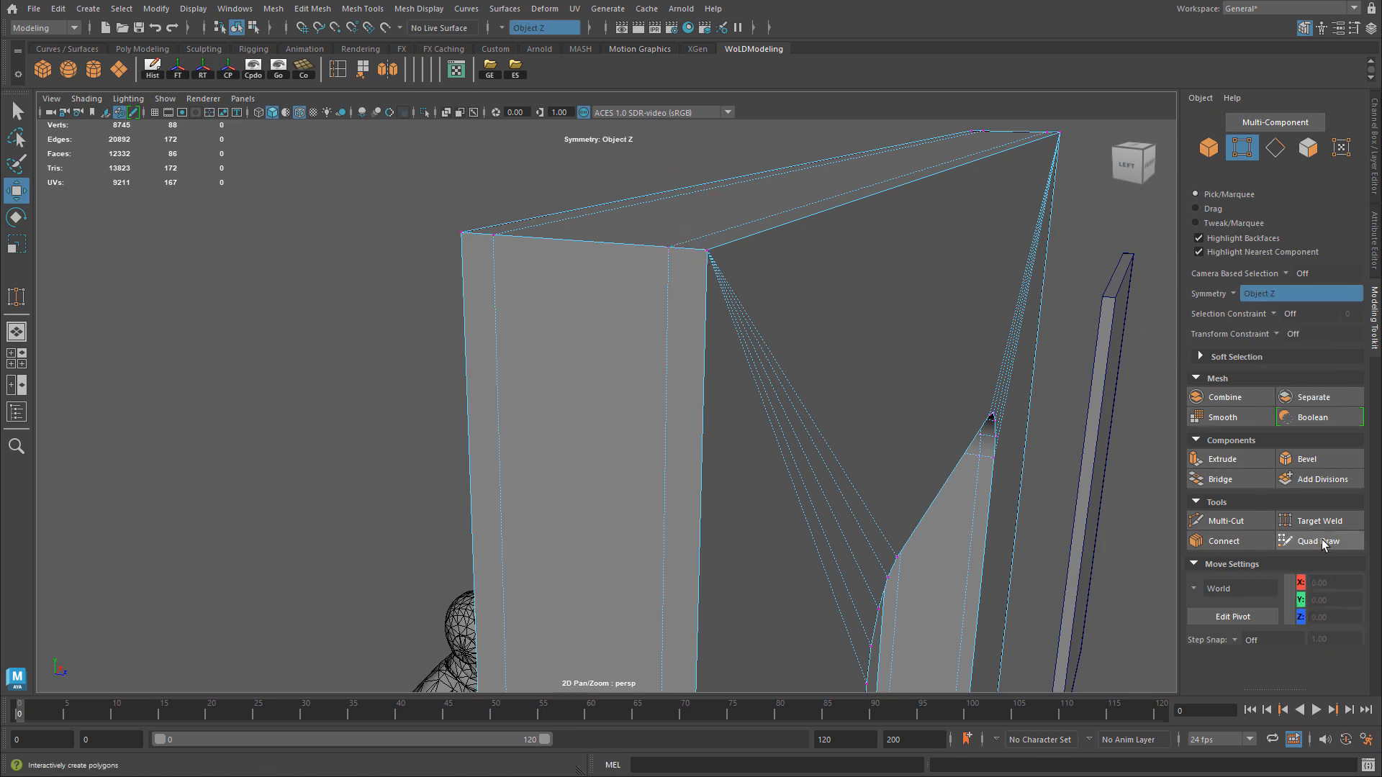
click(1320, 521)
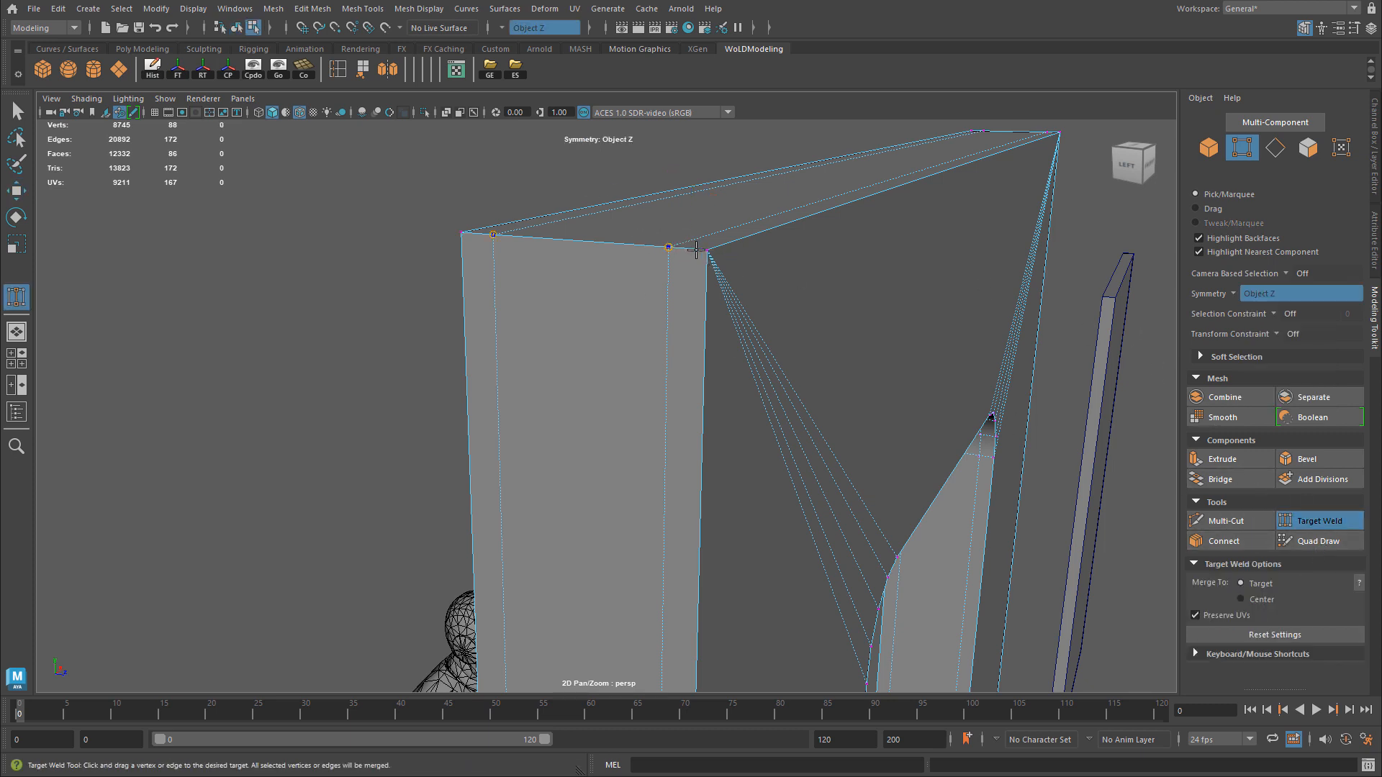
drag(696, 249, 707, 251)
alt+drag(925, 300, 484, 427)
scroll(524, 314, down, 3)
key(w)
Harden the two long edges along the wall's top, return to object selection and deselect the wall.
alt+drag(383, 379, 703, 398)
right_drag(699, 395, 698, 356)
click(569, 370)
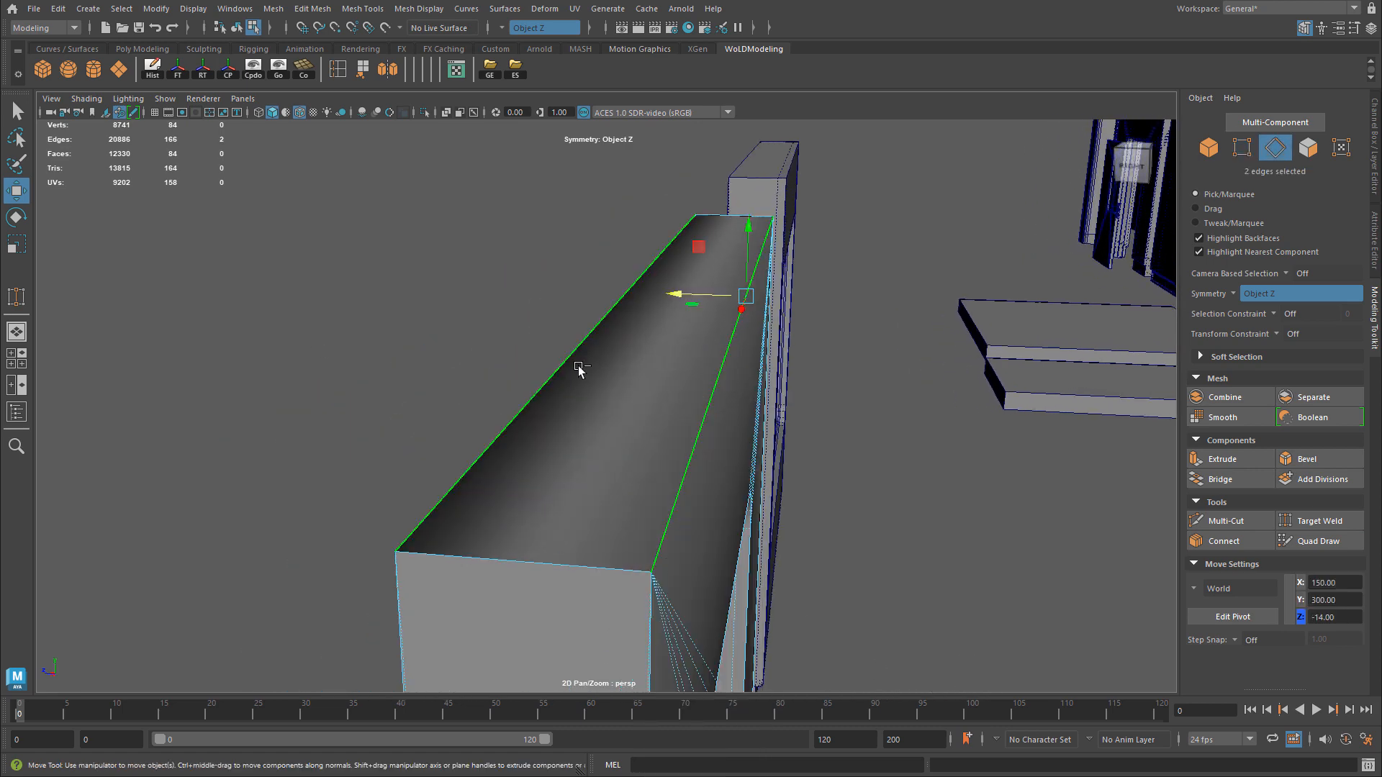
mouse_move(965, 223)
shift+right_down()
mouse_move(1007, 244)
mouse_move(1043, 239)
mouse_move(1042, 260)
shift+right_up()
right_drag(650, 302, 713, 281)
click(870, 341)
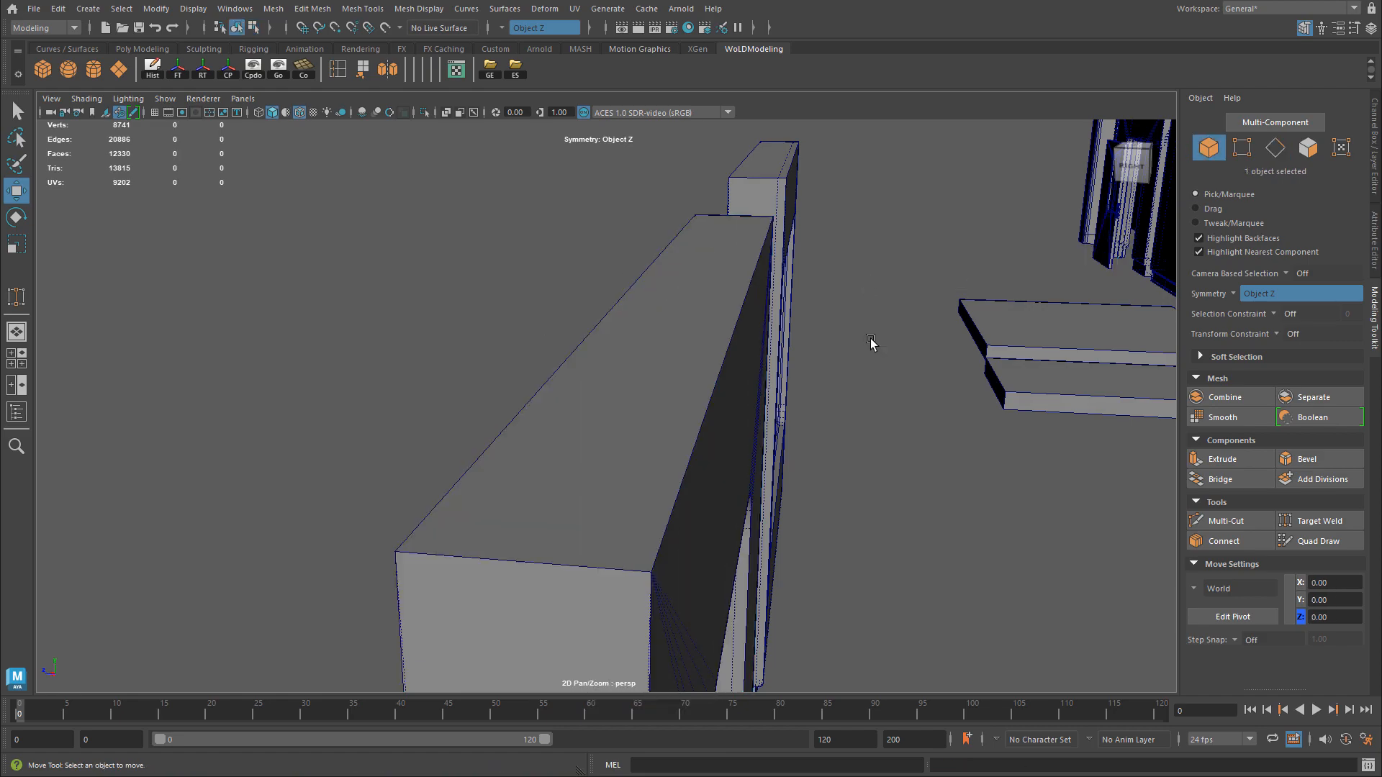
Connect the upper vertex of the rounded lower edge to the inner corner and the adjacent curve vertex on the wall's left end face.
alt+drag(493, 295, 595, 312)
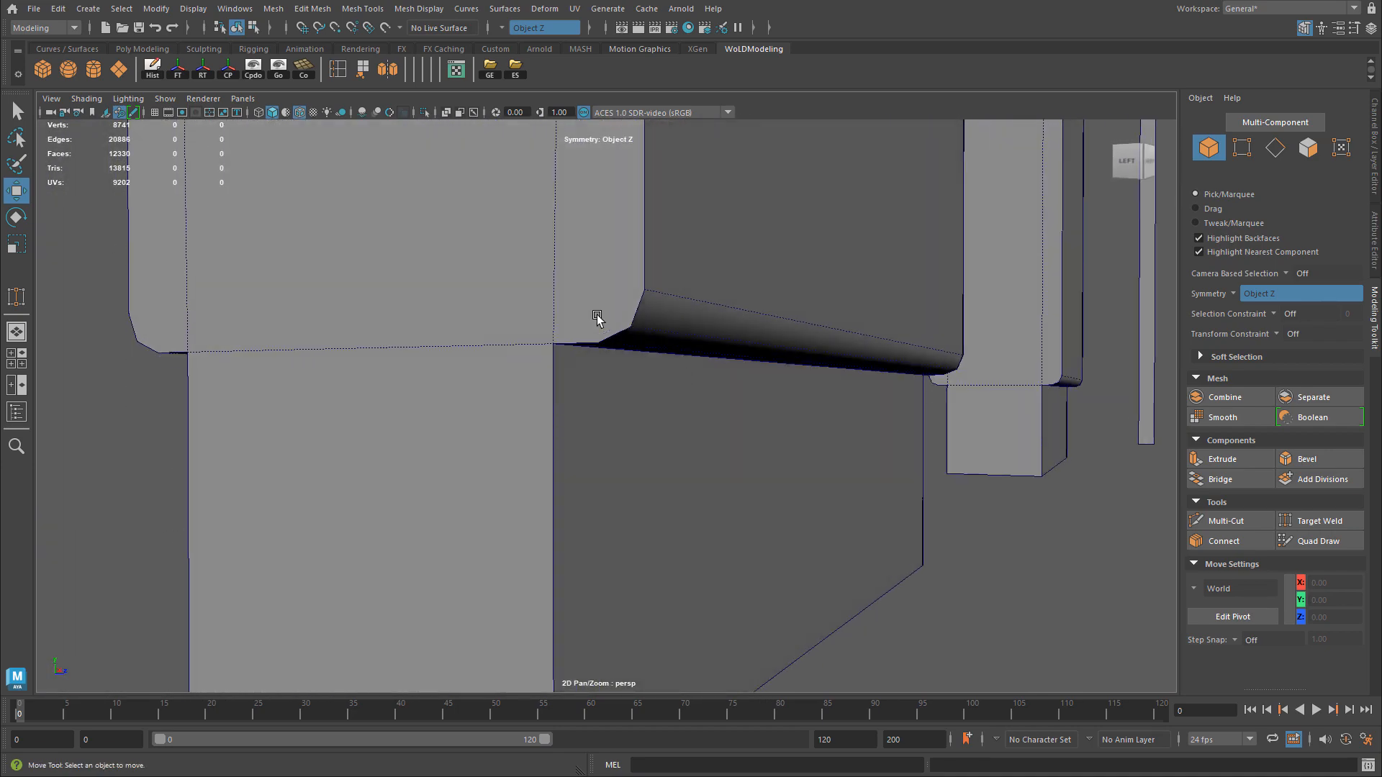
click(633, 299)
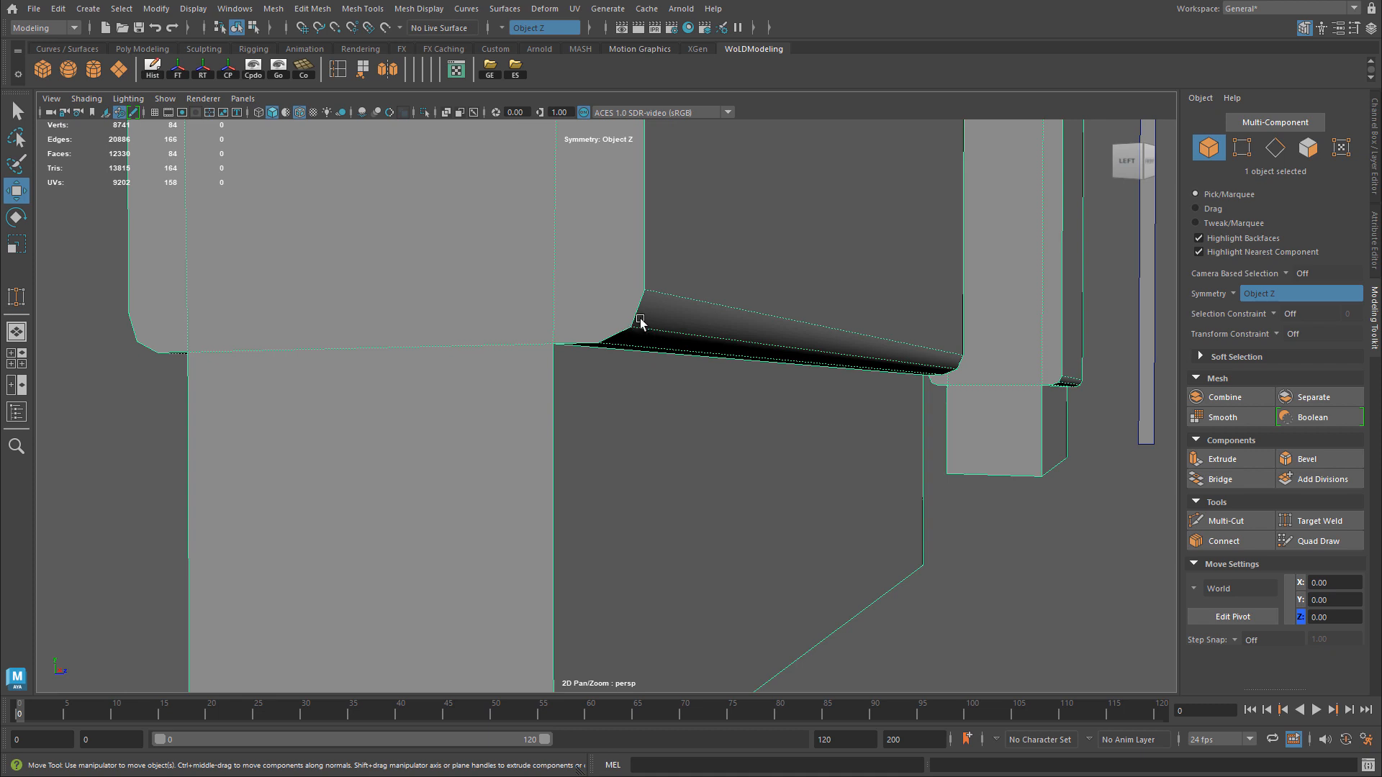
alt+drag(641, 324, 642, 366)
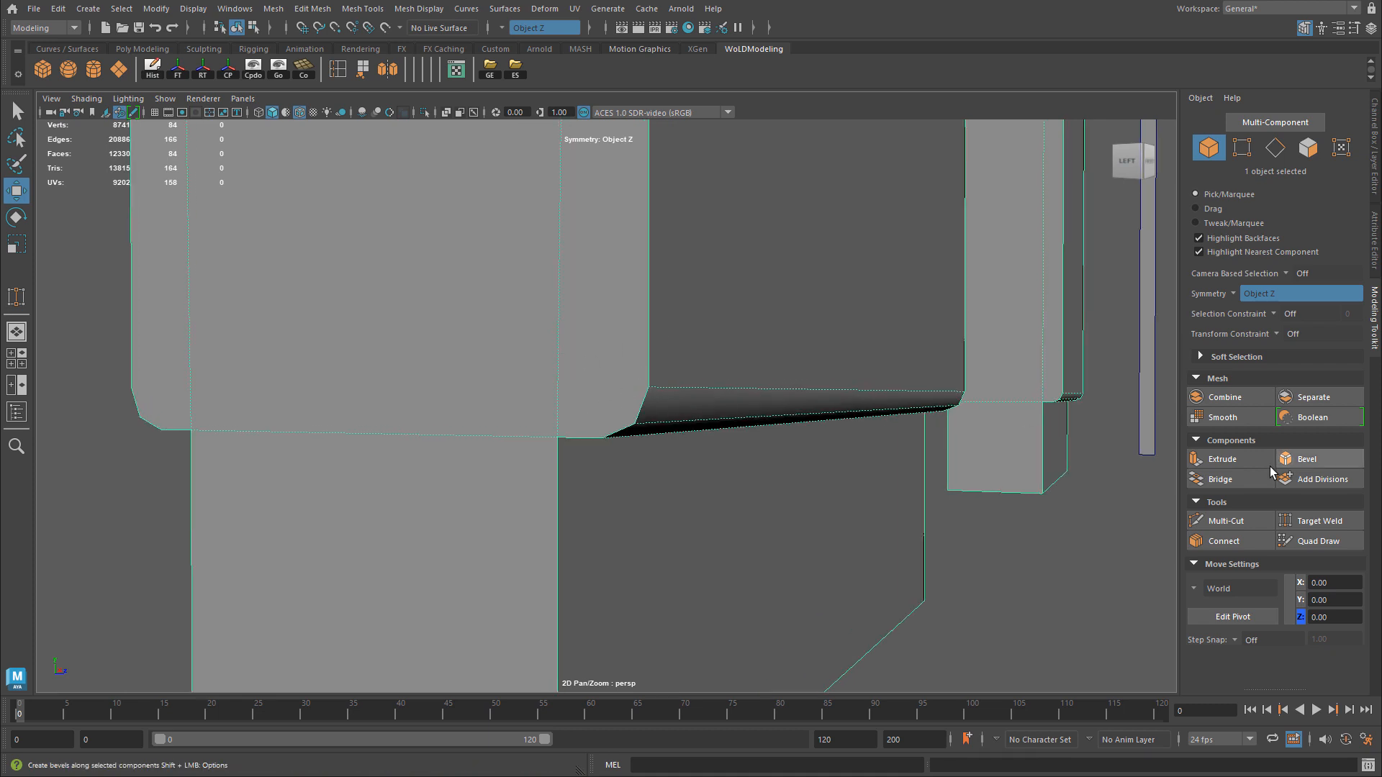
key(F9)
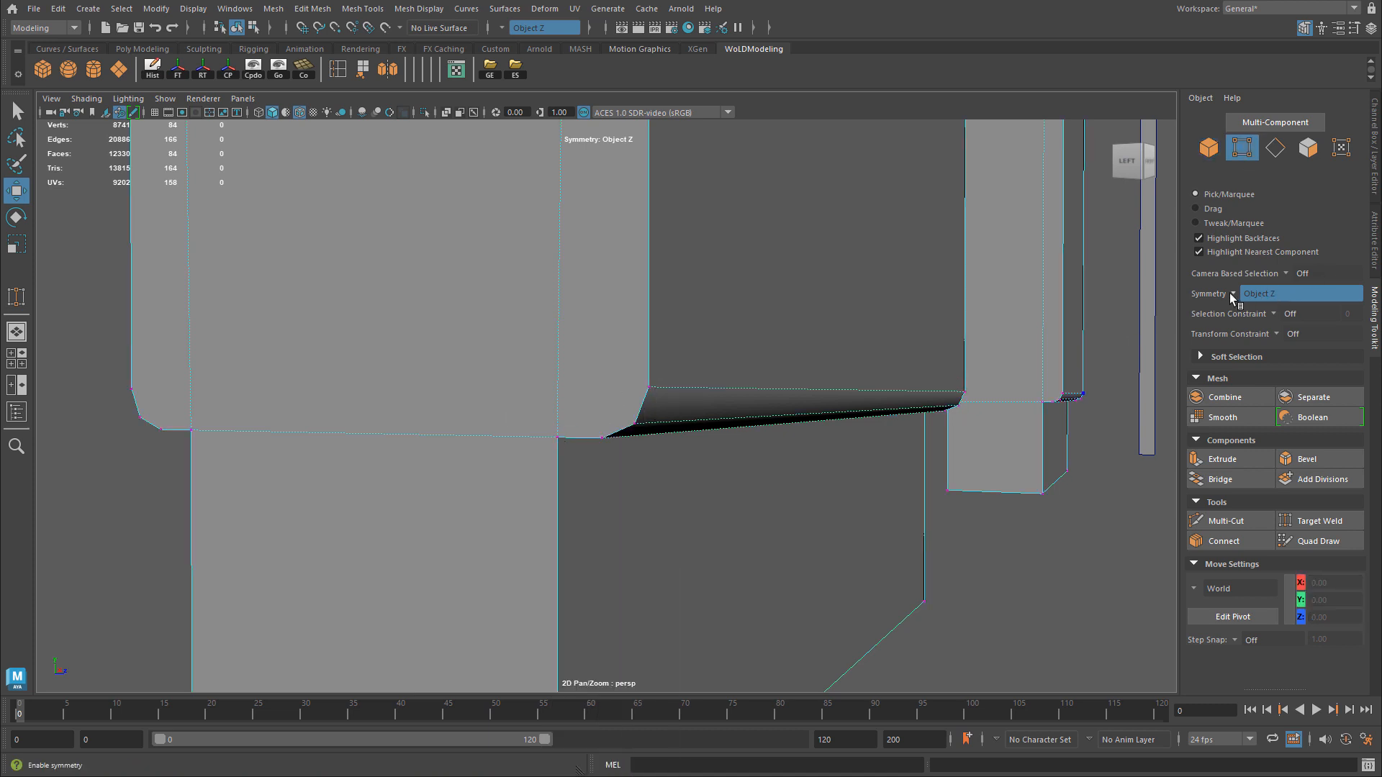
click(560, 435)
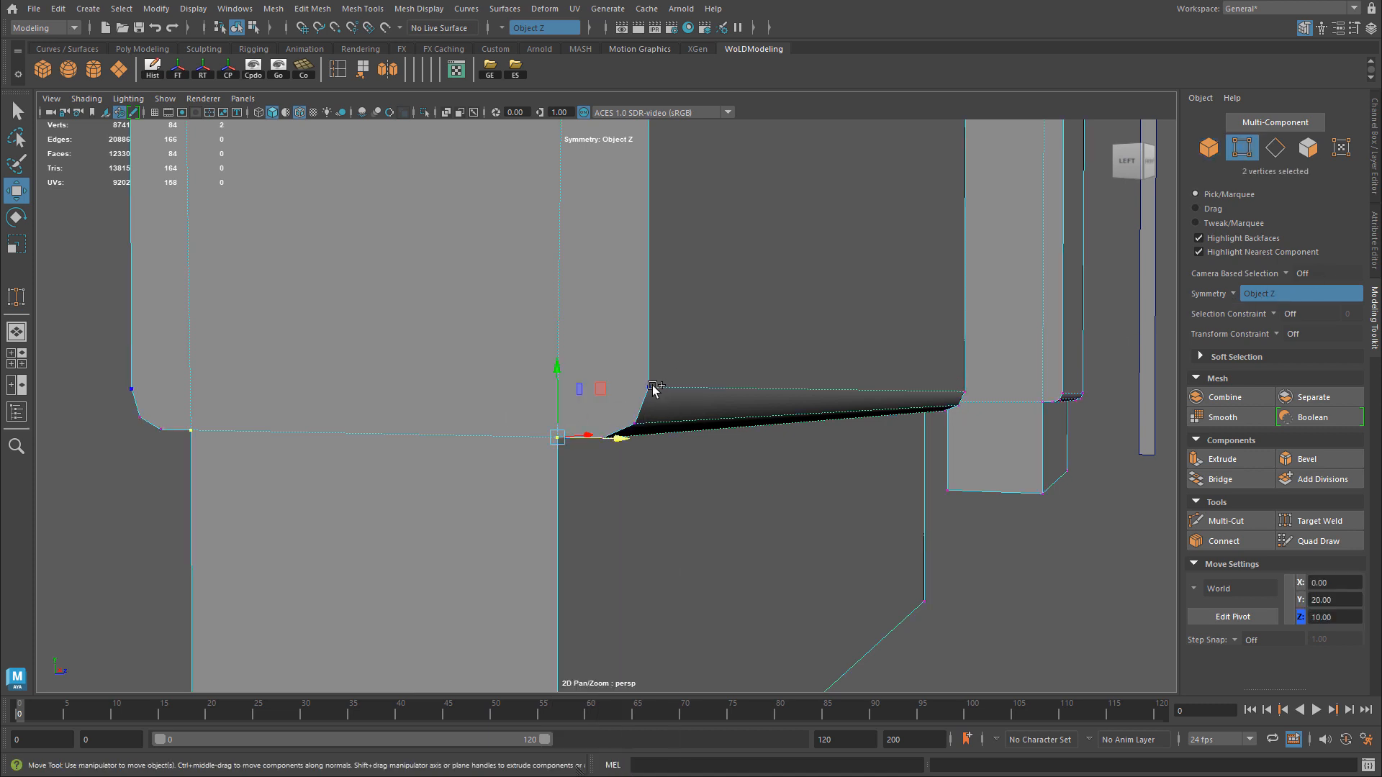
shift+click(652, 389)
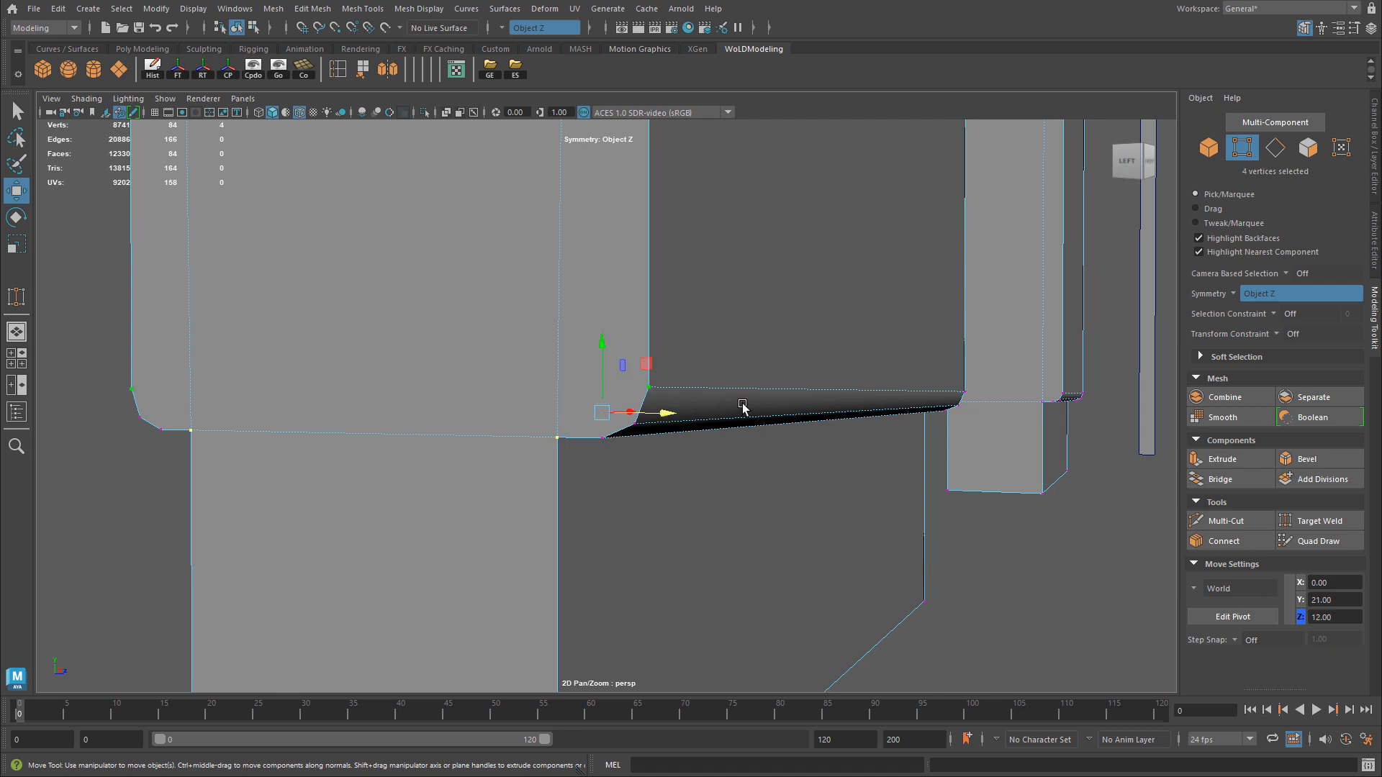
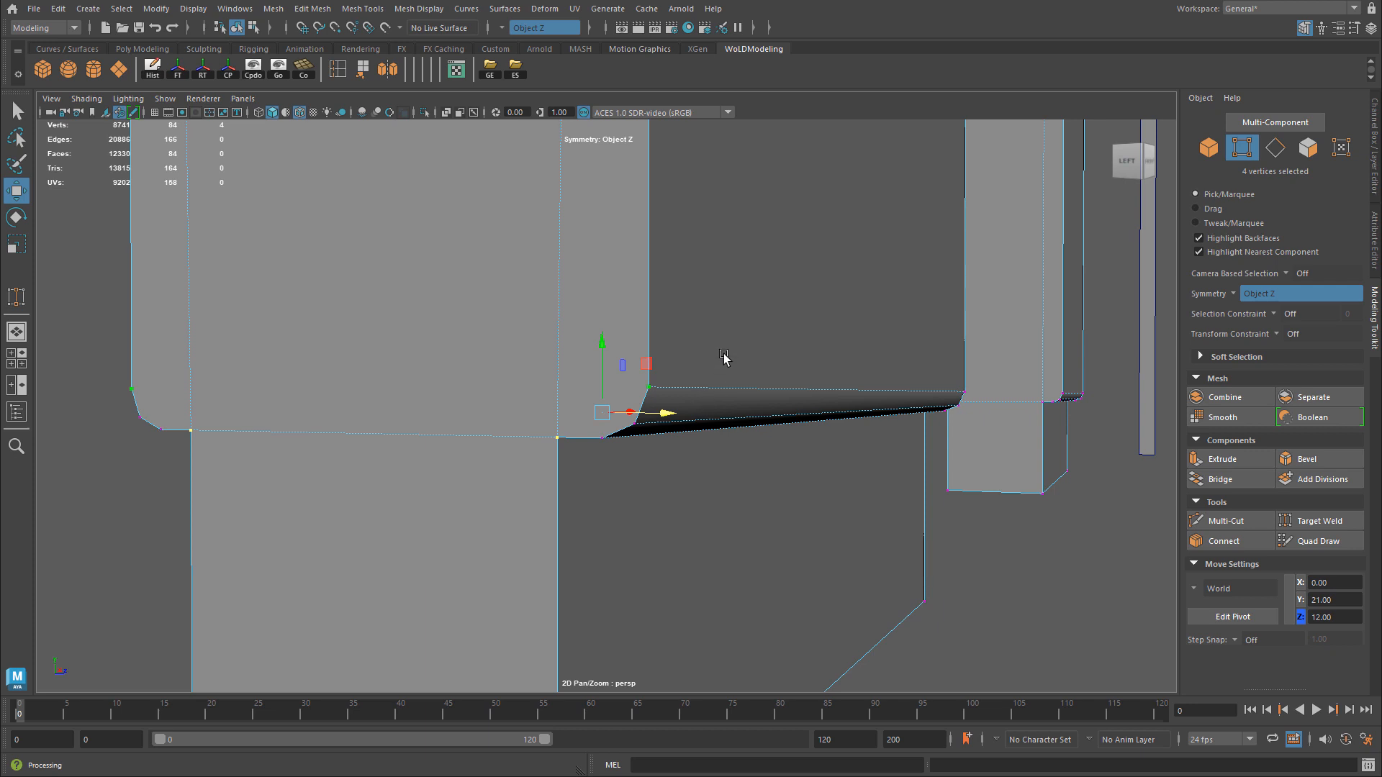
shift+right_drag(722, 337, 709, 423)
click(604, 435)
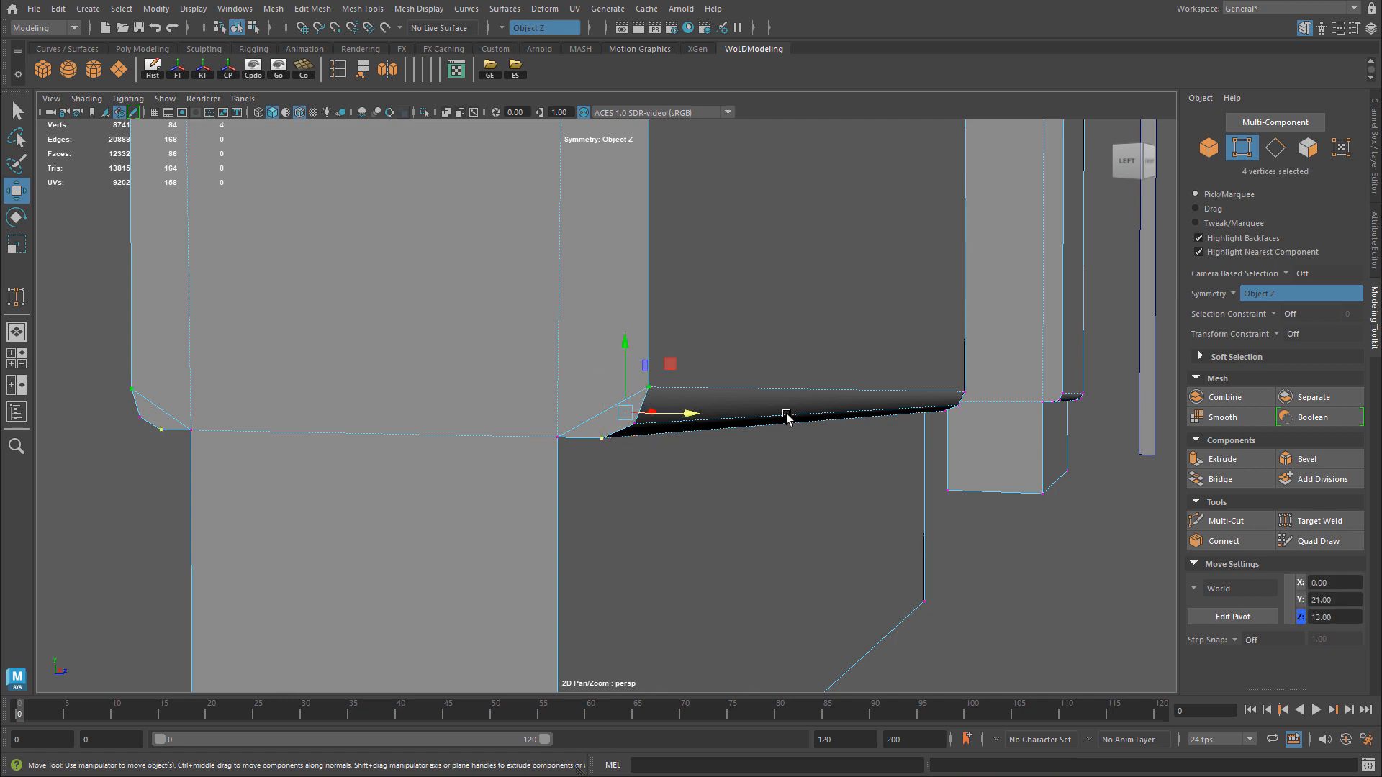
key(g)
Connect the rounded lower edge's upper vertex and the adjacent curve vertex to the inner corner on the left leg's door-side face.
alt+drag(839, 411, 525, 404)
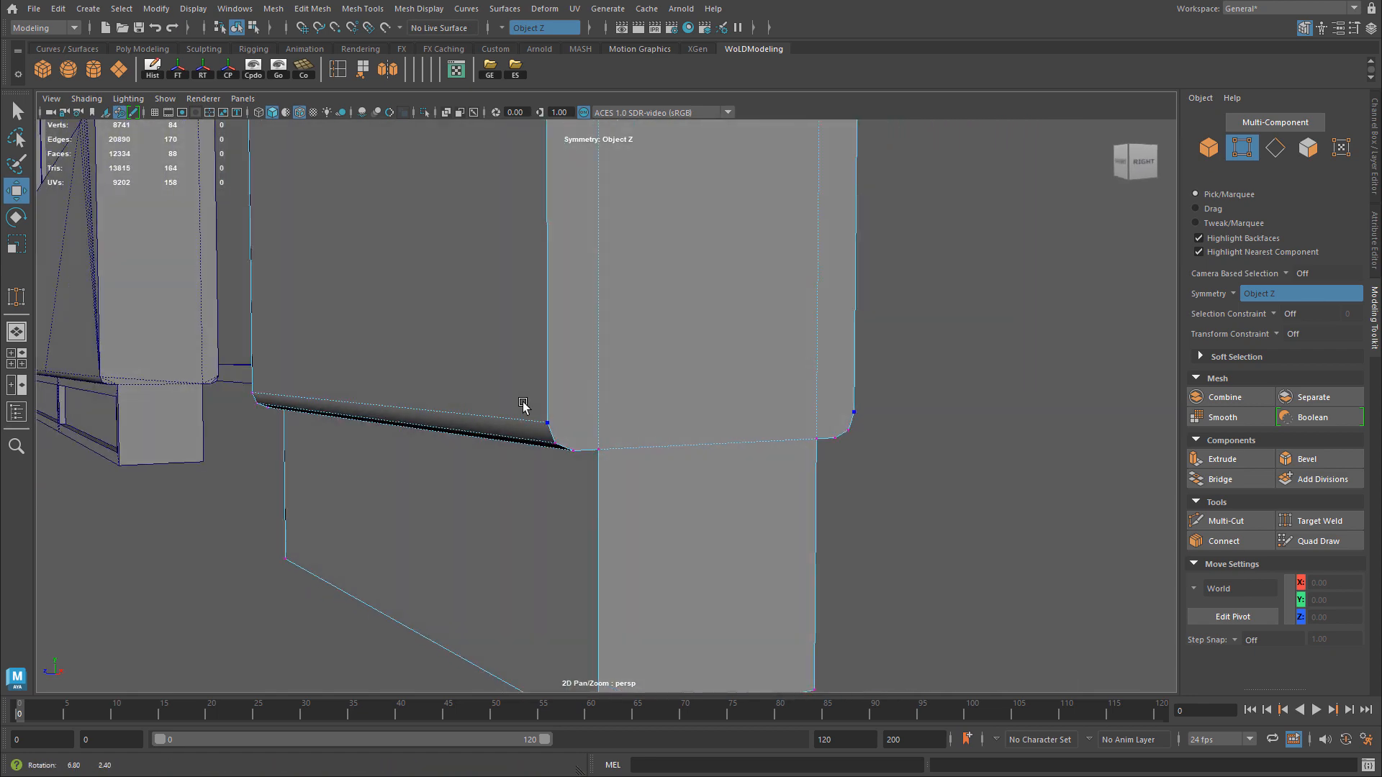
click(547, 441)
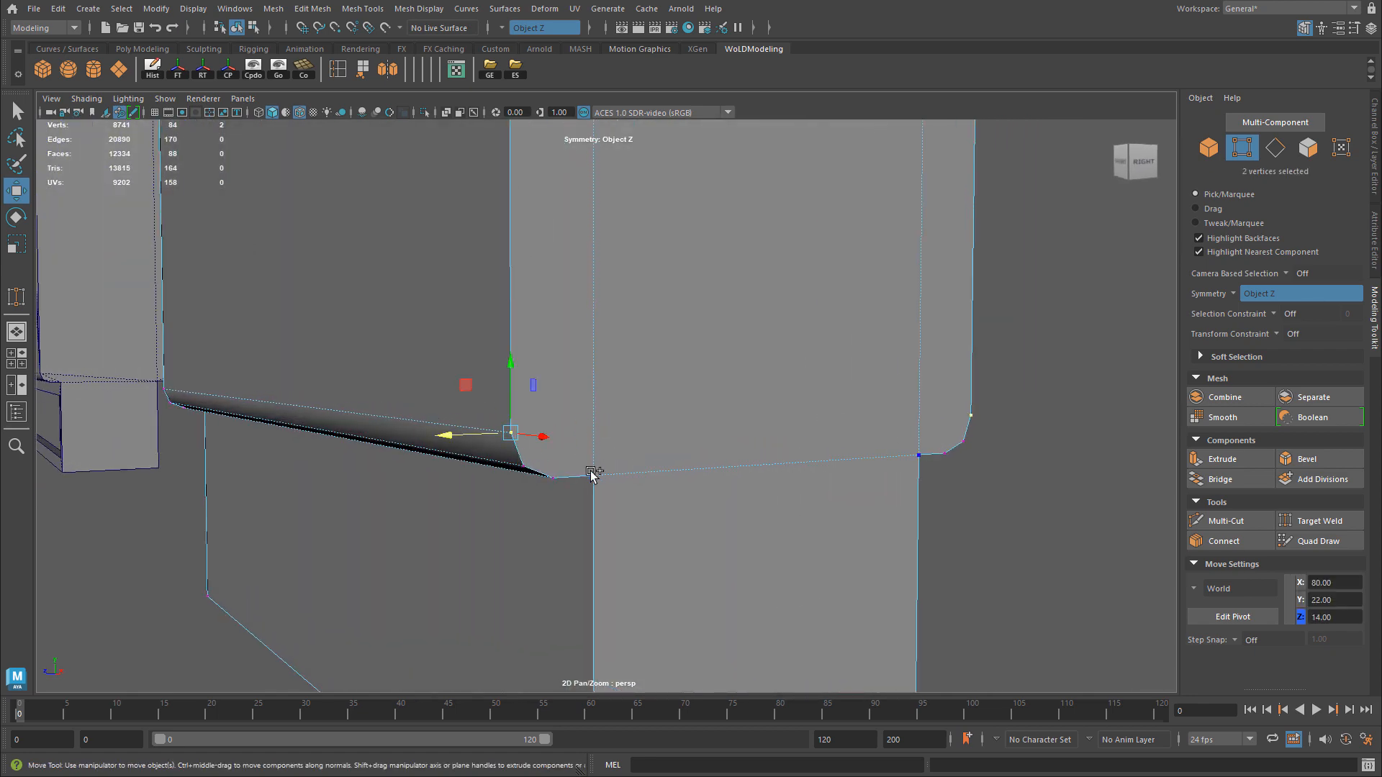
shift+click(592, 477)
key(g)
click(528, 467)
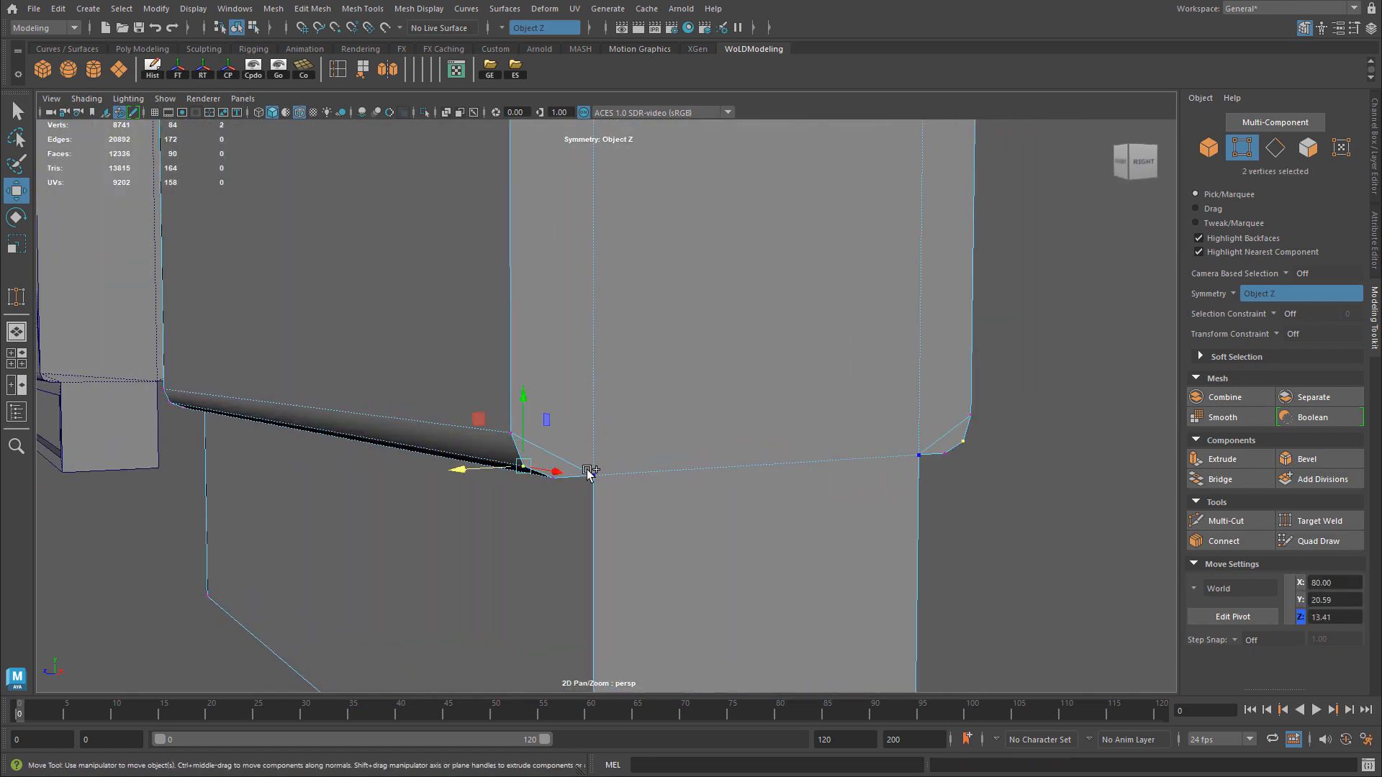
shift+click(592, 475)
key(g)
Connect the same upper and adjacent curve vertices to the inner corner on the door-side face of the wall's right leg.
alt+drag(648, 487, 696, 446)
alt+middle_drag(696, 446, 327, 383)
alt+drag(327, 382, 701, 383)
alt+right_drag(700, 382, 460, 396)
alt+middle_drag(460, 396, 168, 440)
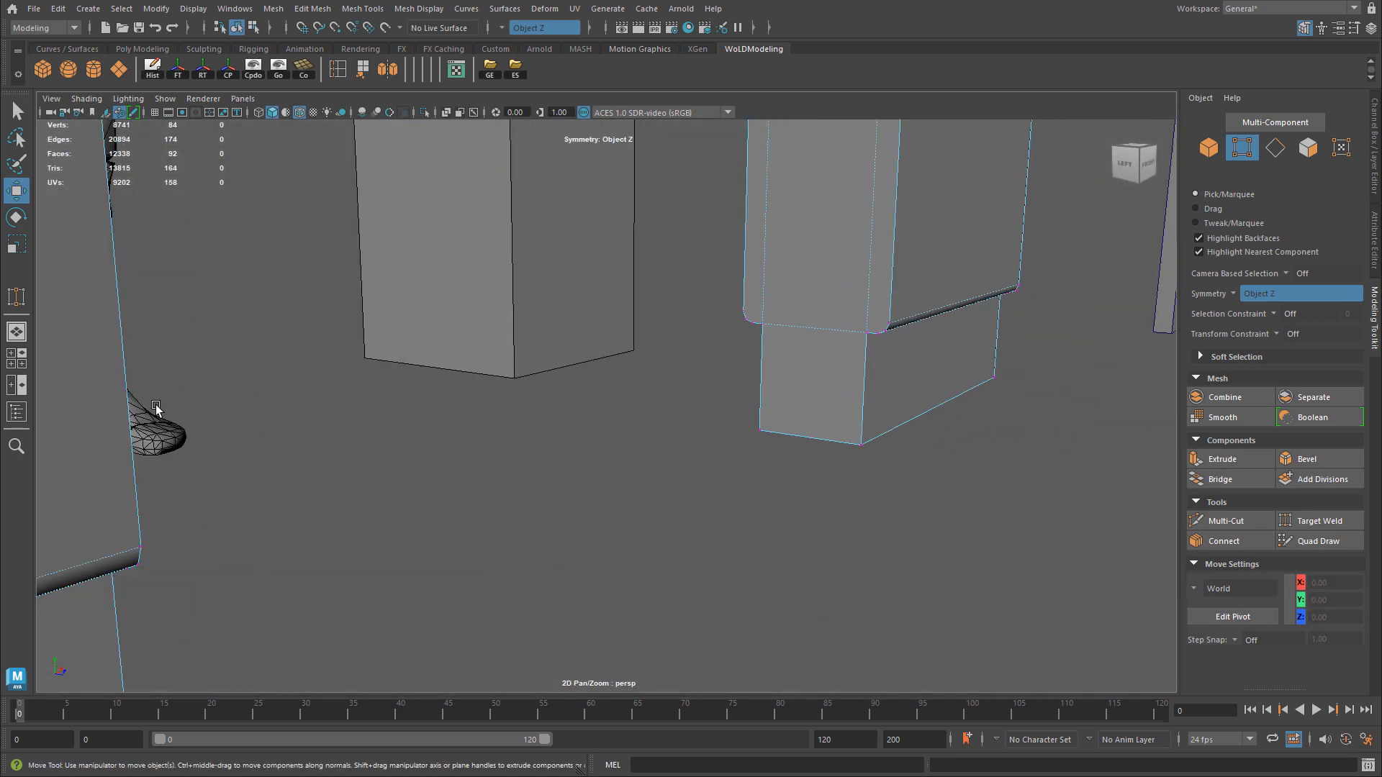
alt+right_drag(168, 439, 324, 418)
click(762, 290)
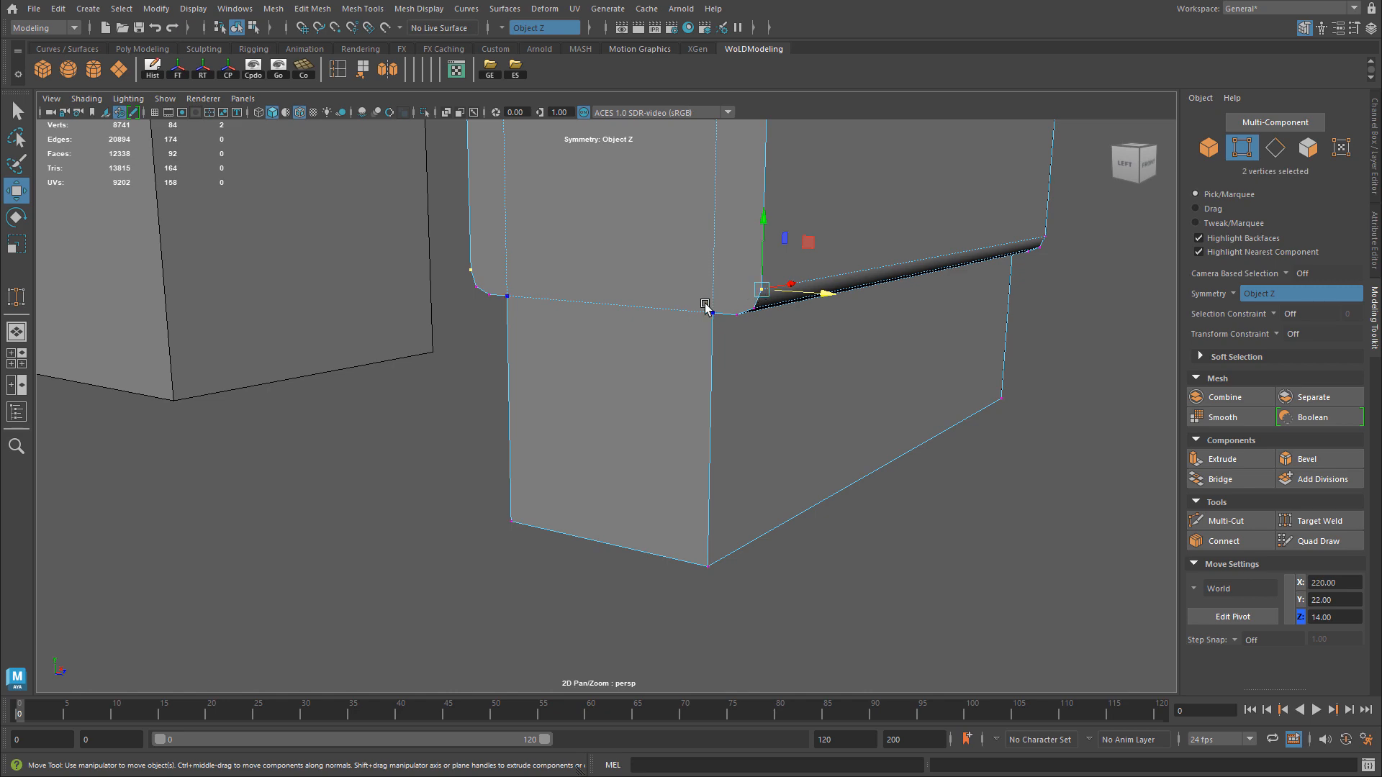
shift+click(713, 313)
key(g)
click(753, 306)
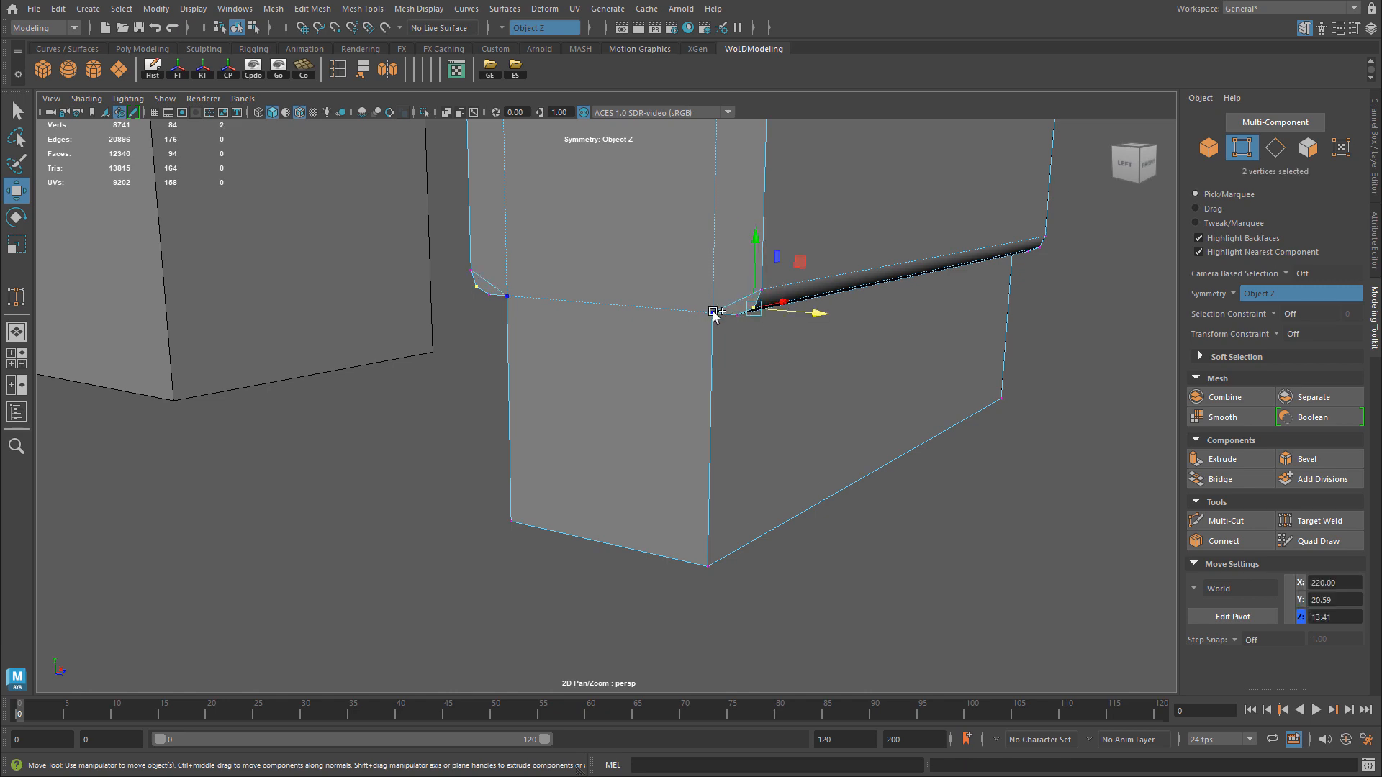
shift+click(714, 313)
key(g)
Connect the rounded lower edge's upper and adjacent curve vertices to the inner corner on the wall's right end face.
alt+drag(866, 321, 792, 321)
alt+right_drag(935, 327, 870, 330)
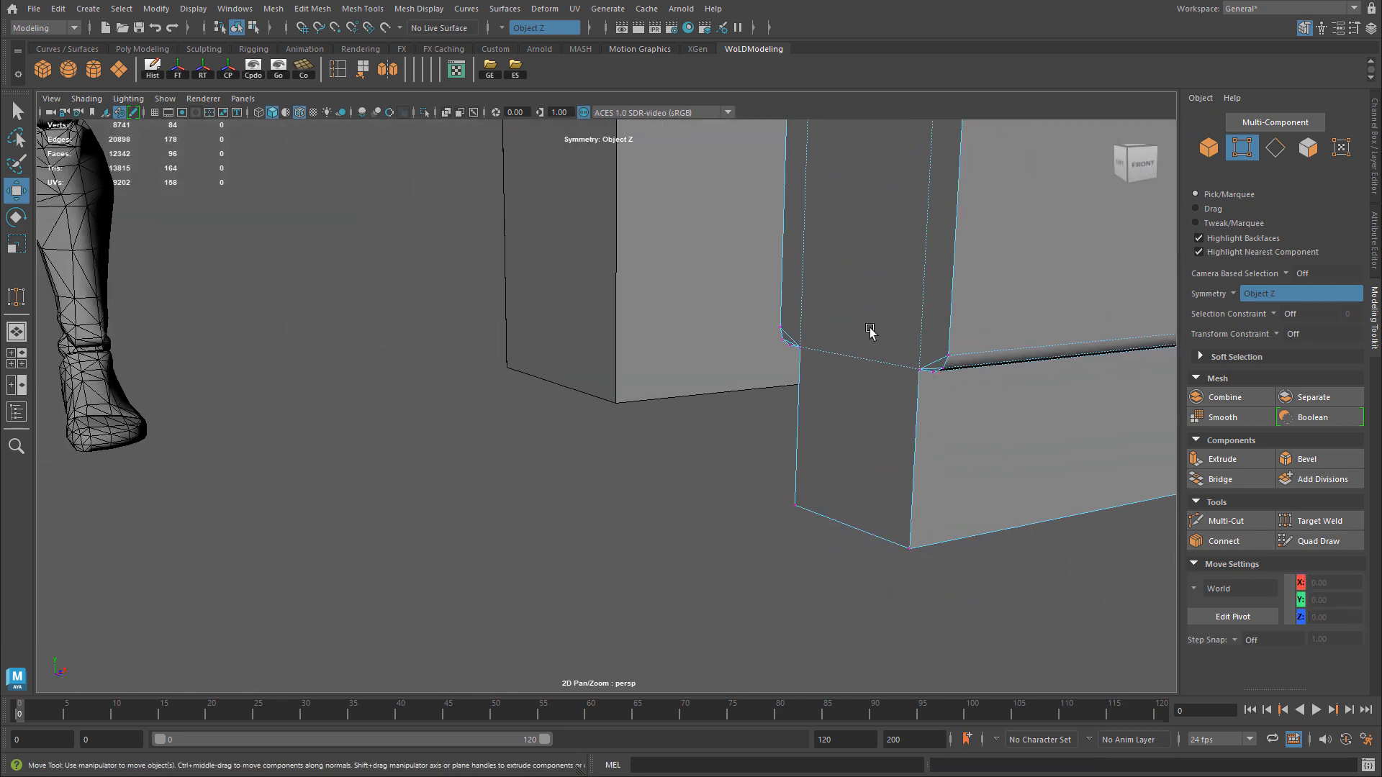
alt+drag(870, 330, 183, 347)
alt+right_drag(183, 346, 139, 346)
alt+middle_drag(139, 345, 33, 346)
scroll(780, 391, up, 5)
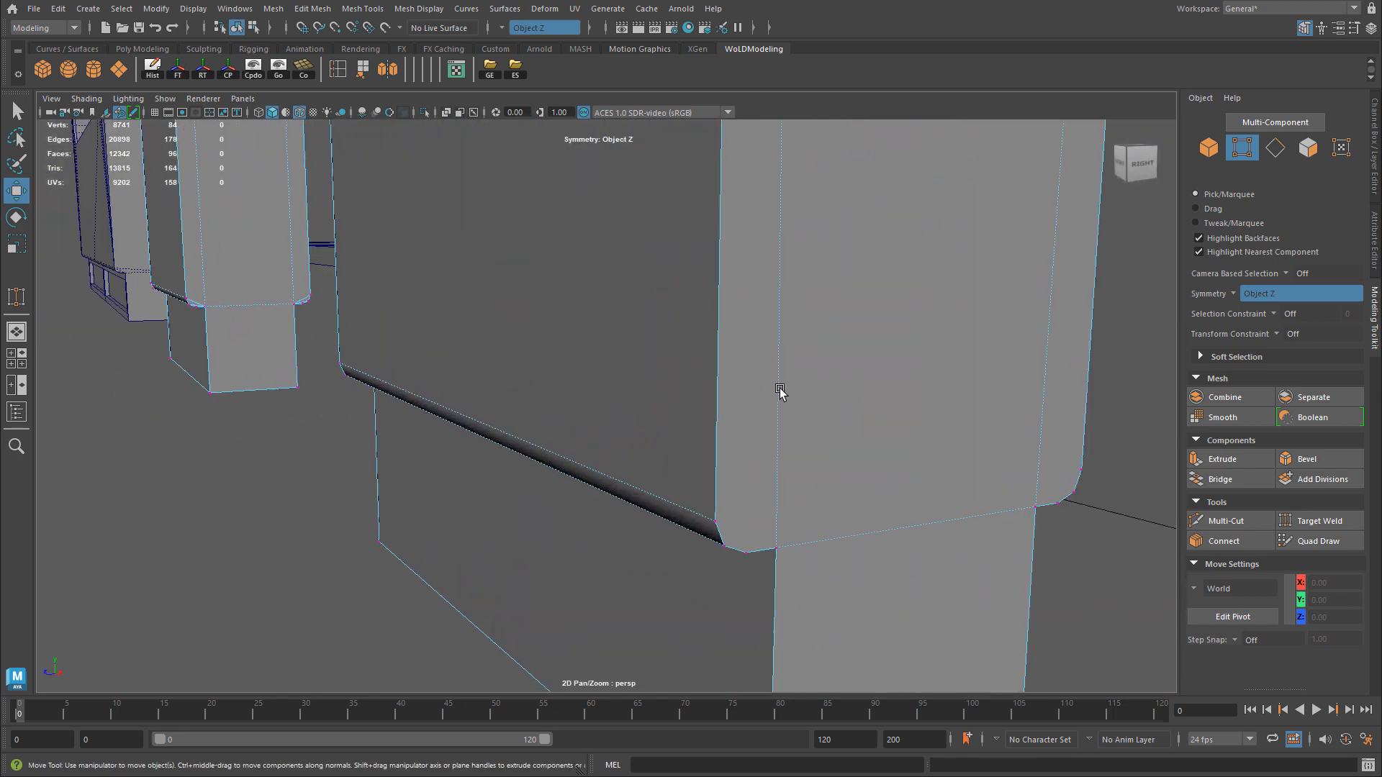
alt+middle_drag(780, 391, 488, 327)
scroll(475, 338, up, 2)
click(351, 440)
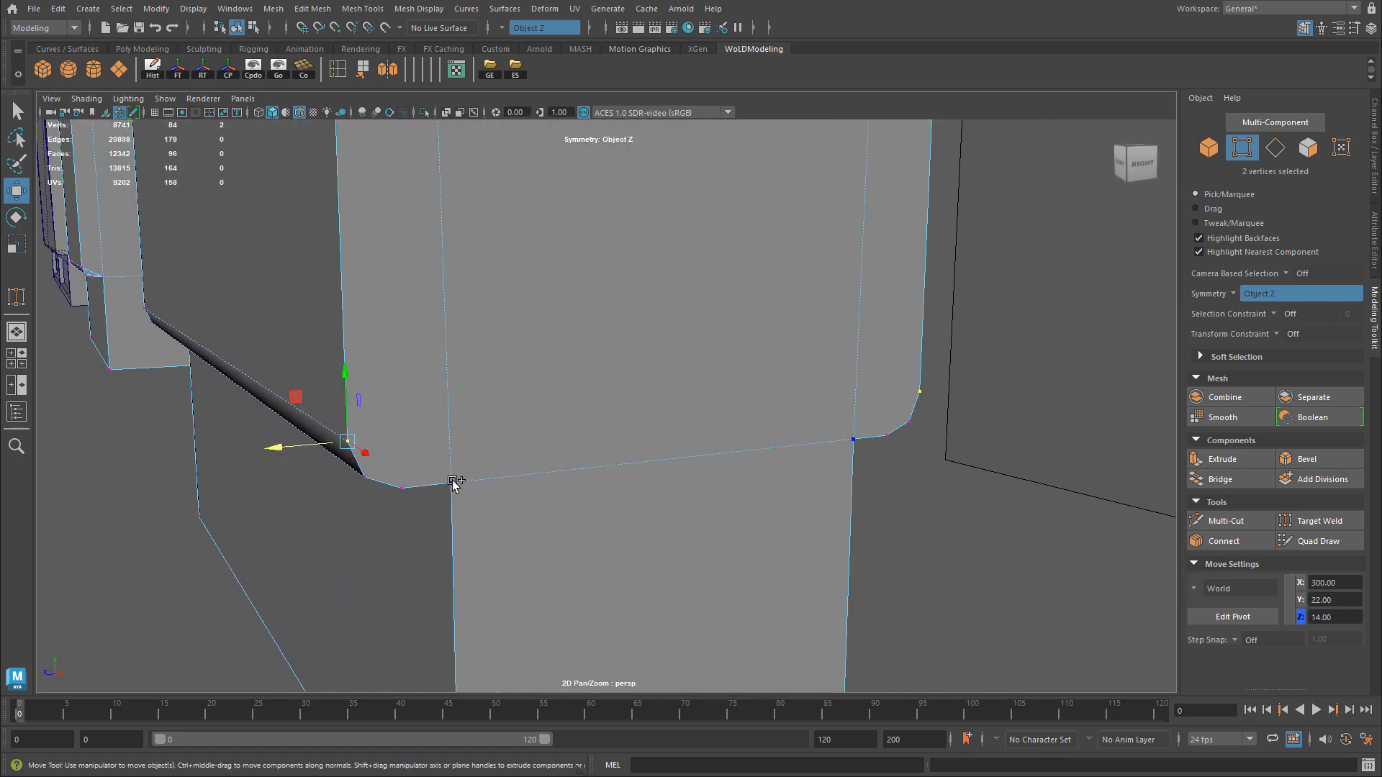
shift+click(452, 482)
key(g)
click(364, 476)
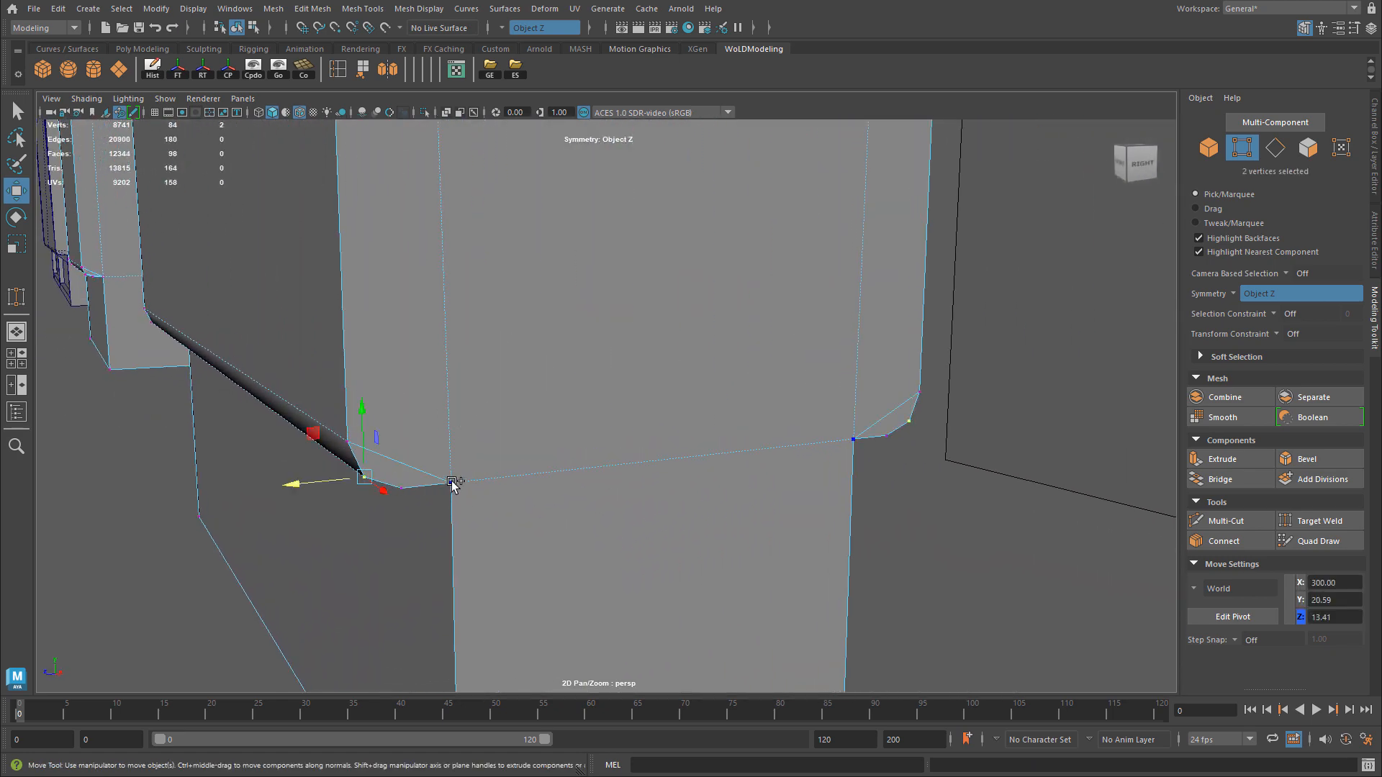
shift+click(452, 483)
key(g)
Examine the underside of the wall's base and the rounded upper corners of the door opening.
scroll(593, 468, down, 5)
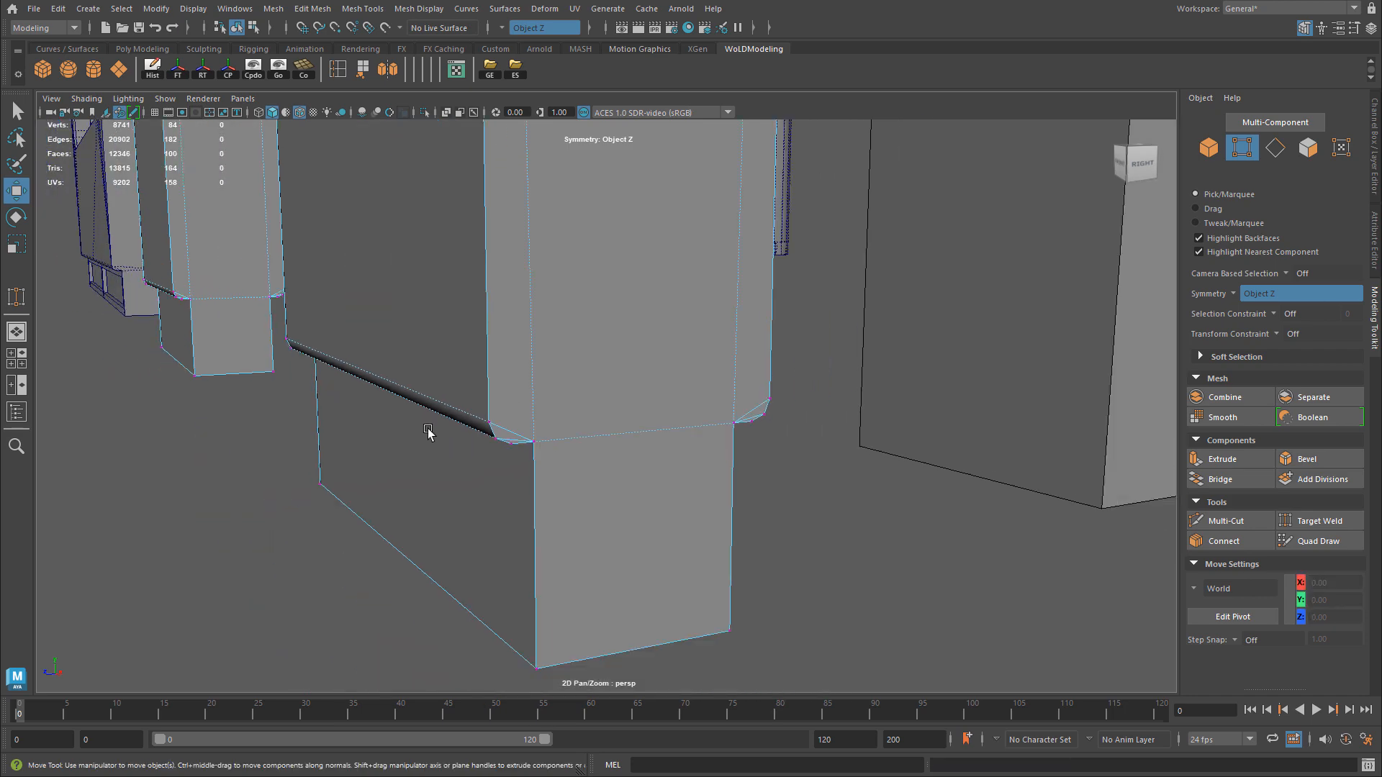
alt+drag(430, 432, 585, 381)
alt+right_drag(584, 382, 444, 368)
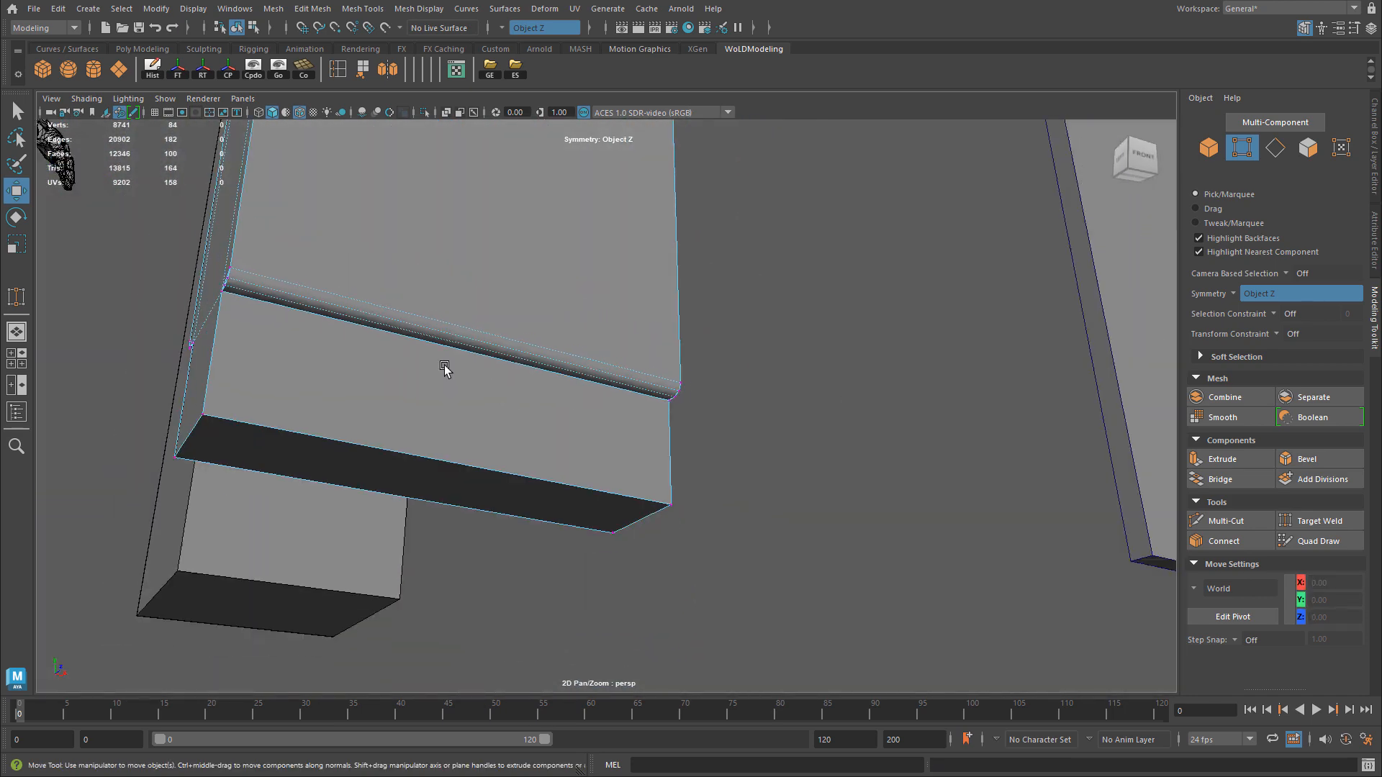
alt+drag(444, 367, 537, 408)
alt+drag(536, 360, 740, 451)
alt+right_drag(741, 450, 520, 433)
alt+middle_drag(520, 433, 536, 648)
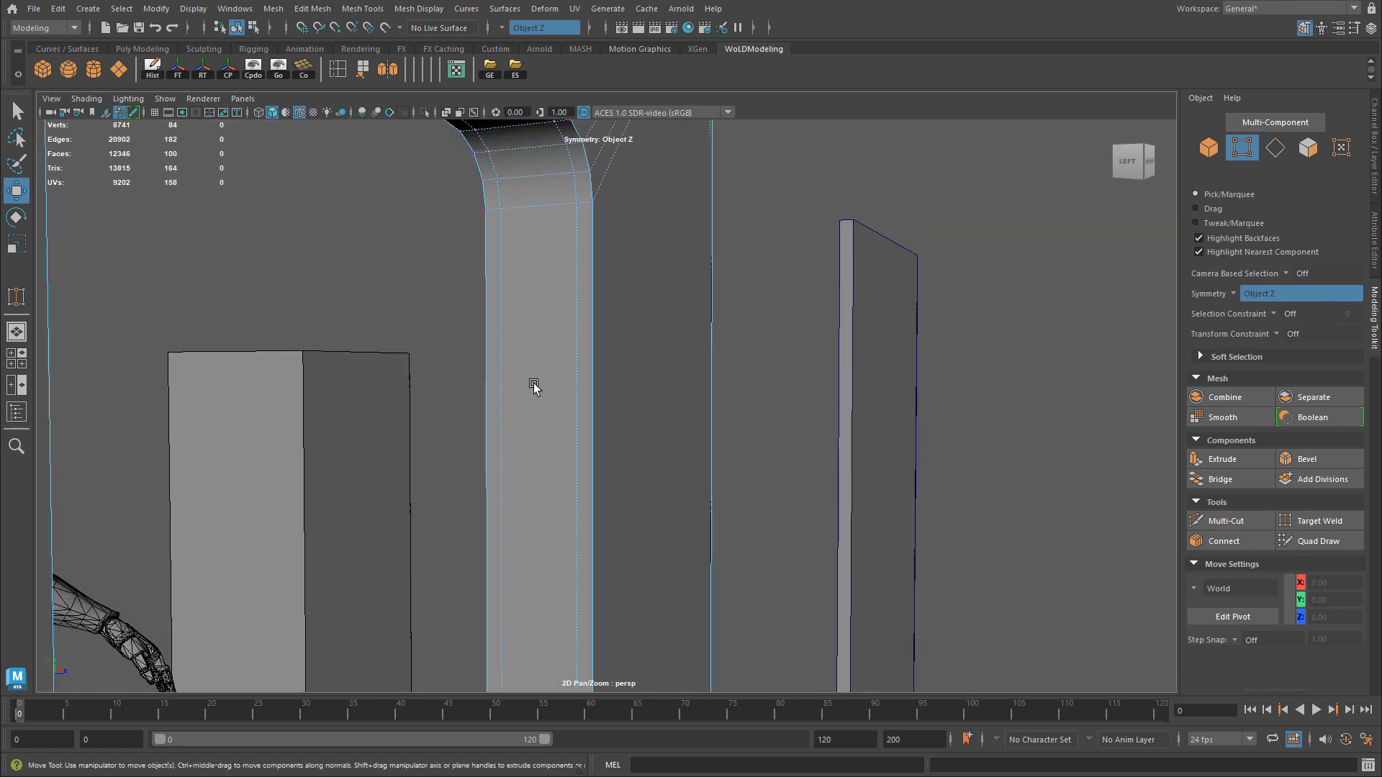
alt+middle_drag(534, 386, 534, 509)
alt+drag(533, 509, 560, 377)
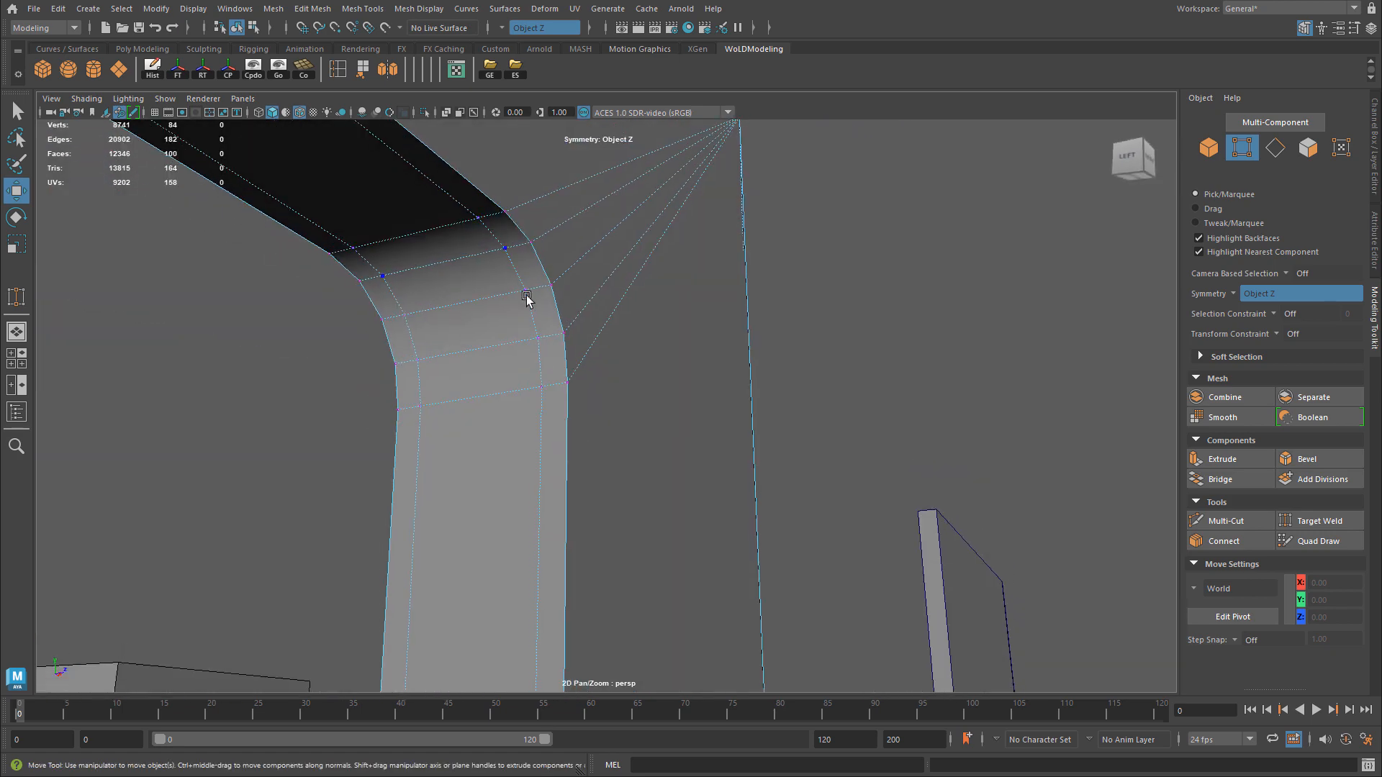
alt+right_drag(572, 314, 454, 345)
alt+drag(454, 346, 486, 432)
alt+middle_drag(486, 432, 651, 267)
alt+drag(651, 268, 665, 292)
alt+right_drag(828, 353, 741, 374)
alt+middle_drag(741, 373, 730, 296)
alt+drag(730, 296, 688, 338)
Return to object selection and select the door slab beside the wall.
right_drag(682, 339, 707, 311)
alt+right_drag(634, 254, 821, 258)
alt+drag(694, 248, 723, 184)
alt+drag(737, 272, 750, 262)
alt+middle_drag(749, 263, 742, 388)
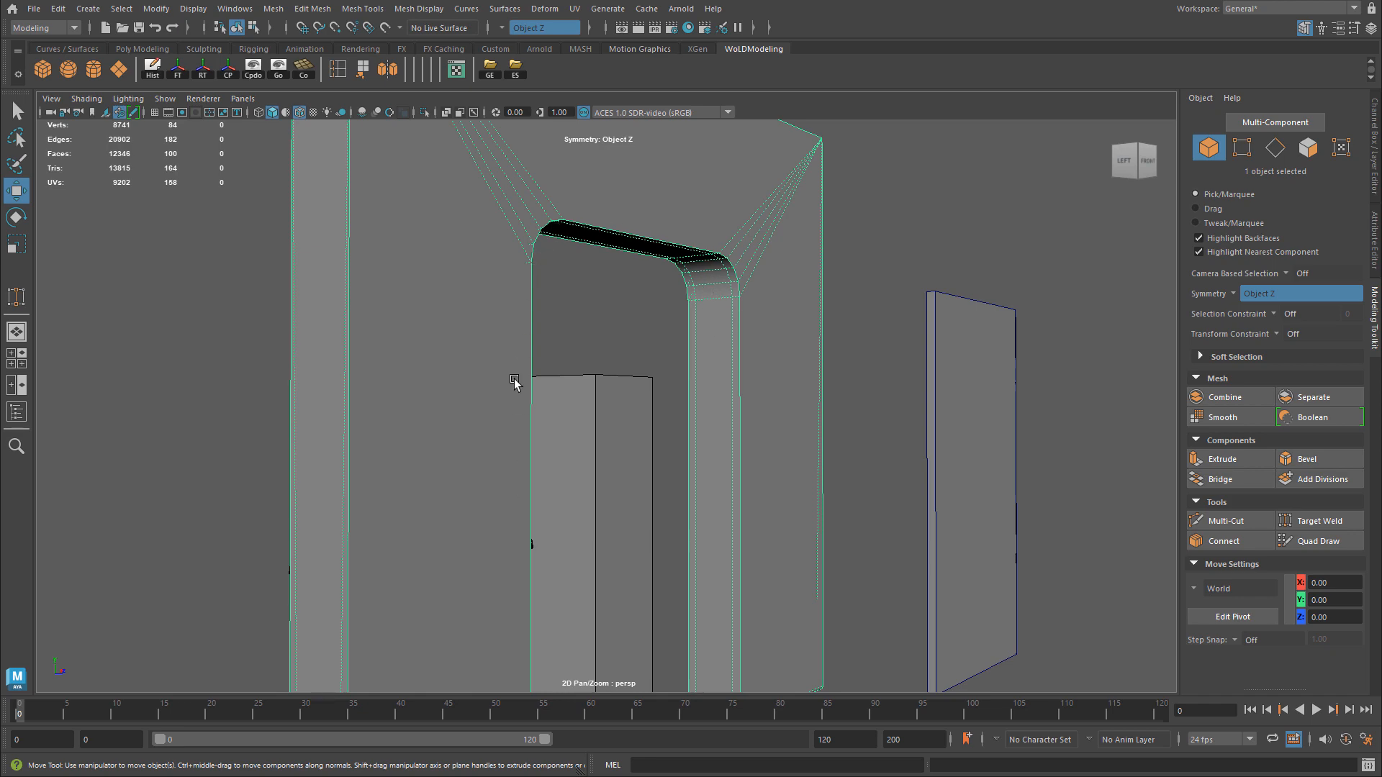
click(962, 409)
Compare the door slab with the door opening and the human scale figure from the front.
alt+drag(997, 420, 740, 456)
scroll(741, 456, down, 3)
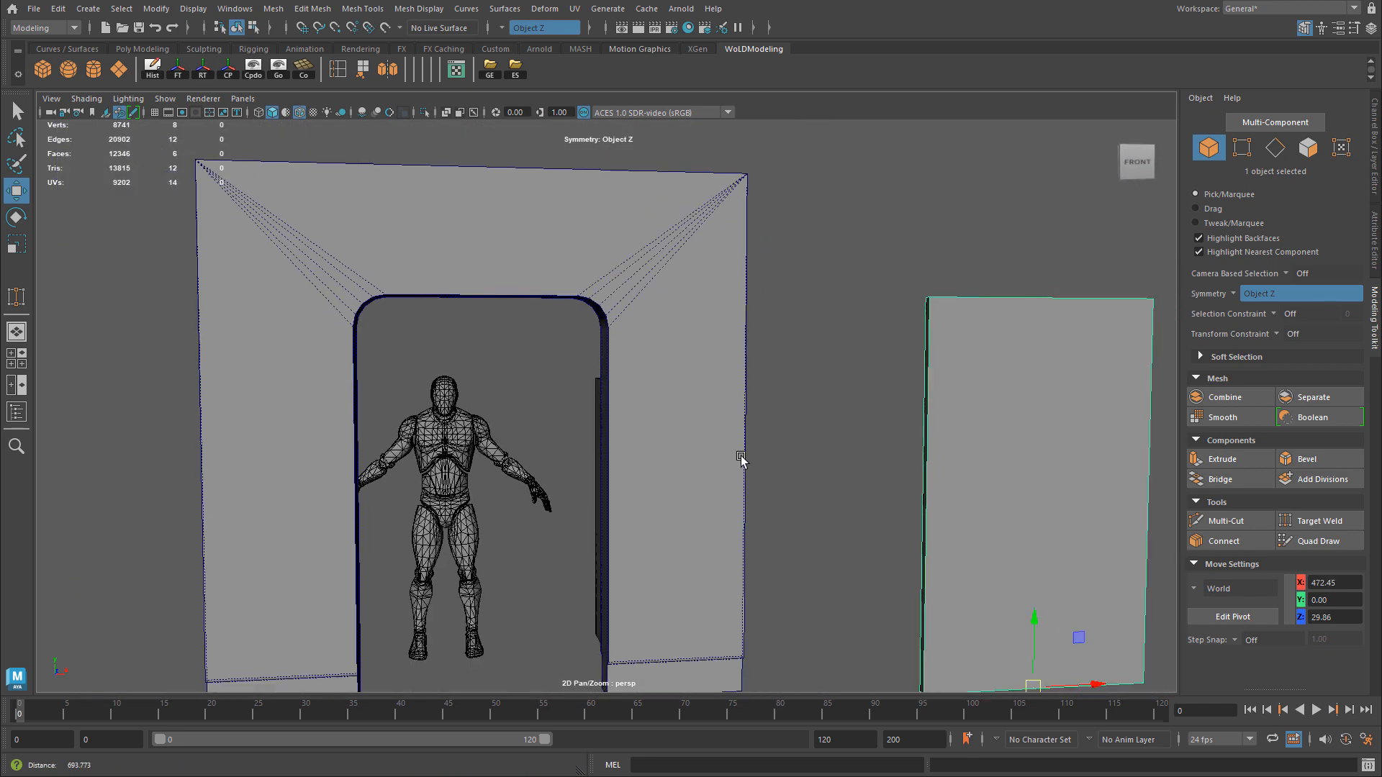
alt+right_drag(740, 456, 492, 410)
alt+drag(462, 462, 437, 449)
alt+right_drag(352, 416, 654, 400)
alt+drag(596, 372, 663, 363)
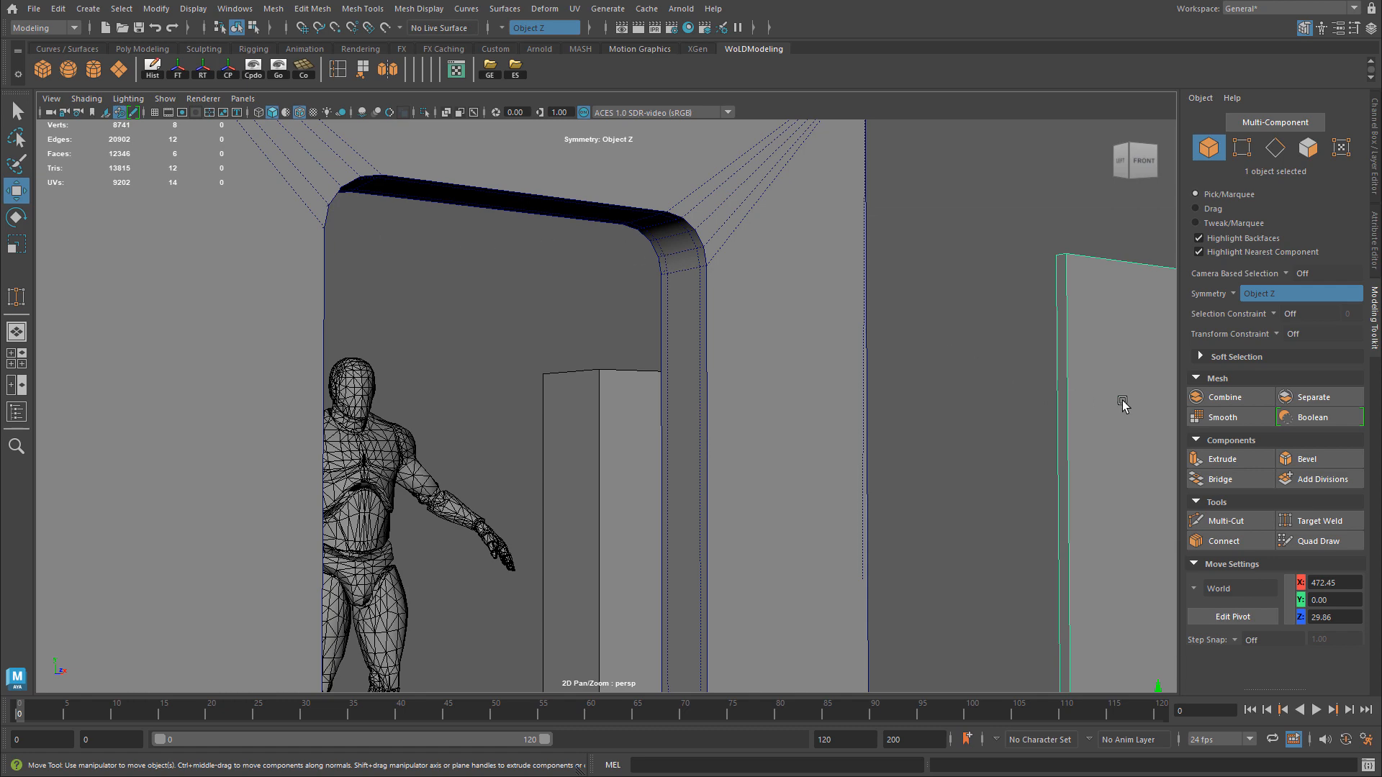
alt+right_drag(747, 416, 441, 401)
alt+drag(441, 401, 403, 407)
alt+middle_drag(493, 417, 493, 341)
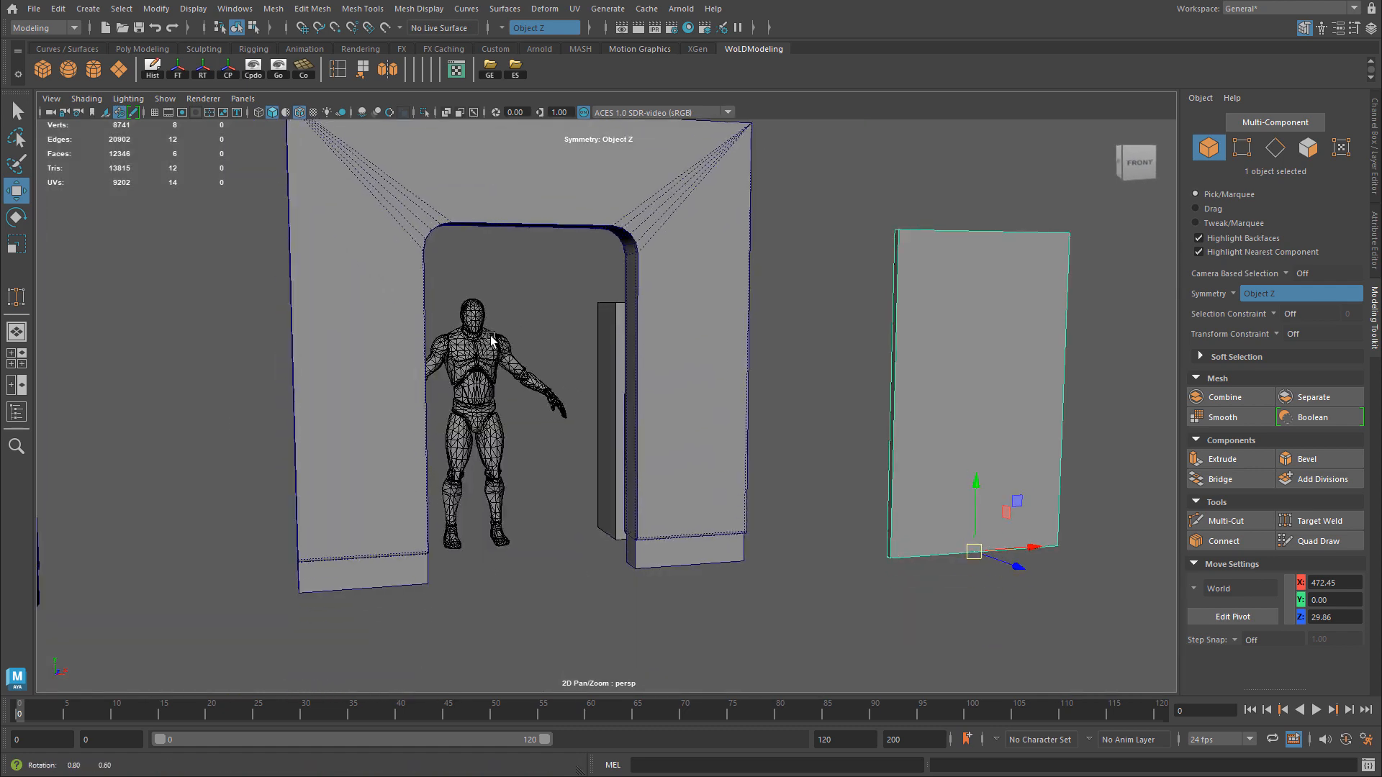
alt+drag(494, 341, 491, 337)
alt+middle_drag(538, 357, 493, 363)
alt+middle_drag(514, 355, 524, 395)
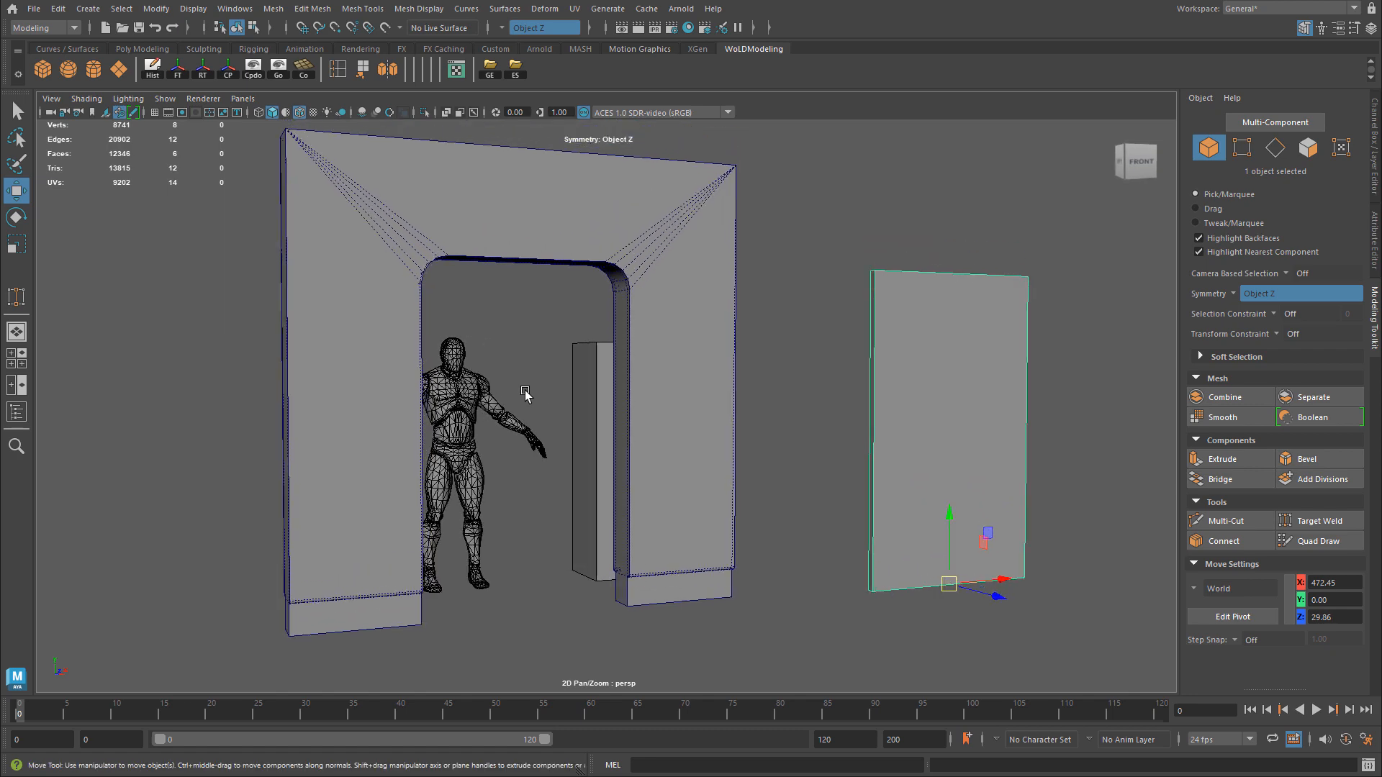
Show the viewport grid and turn symmetry off.
click(154, 114)
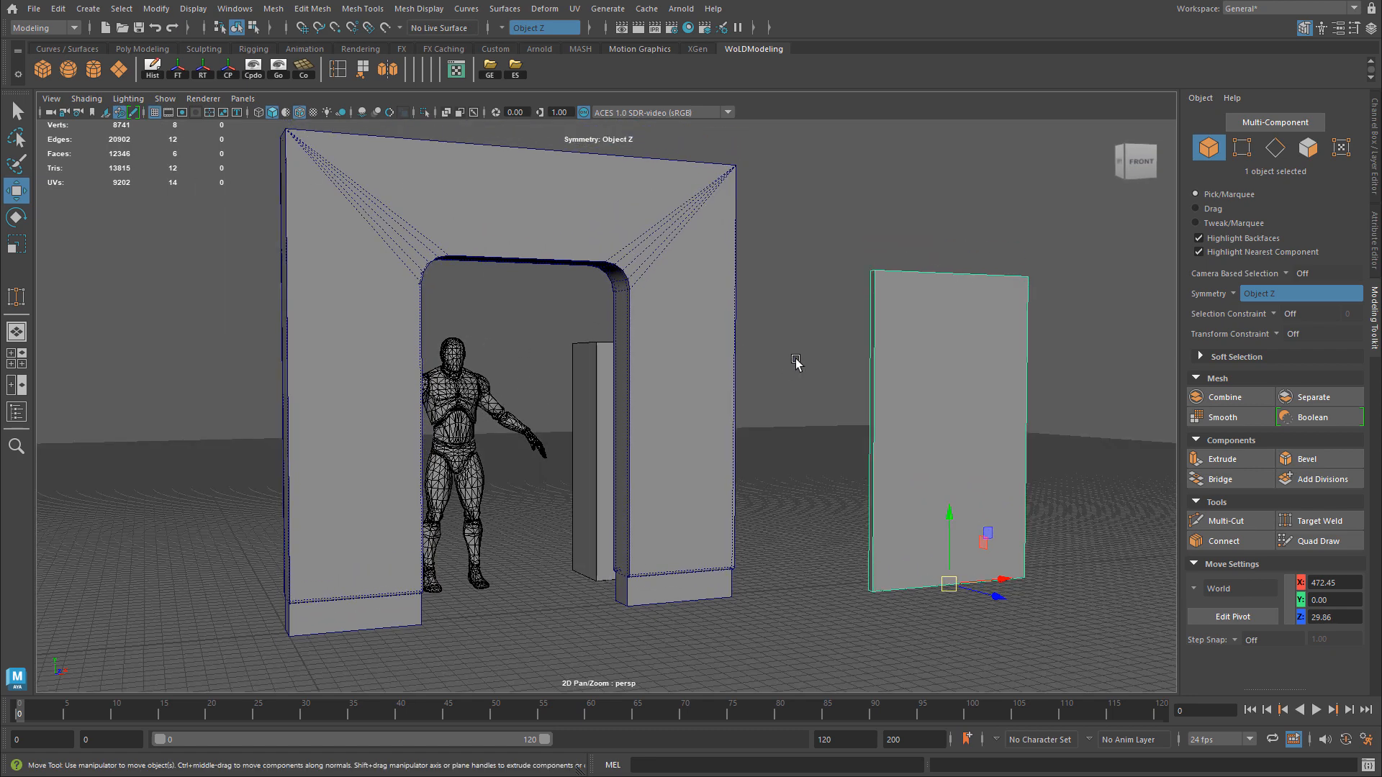
click(1235, 295)
click(1255, 298)
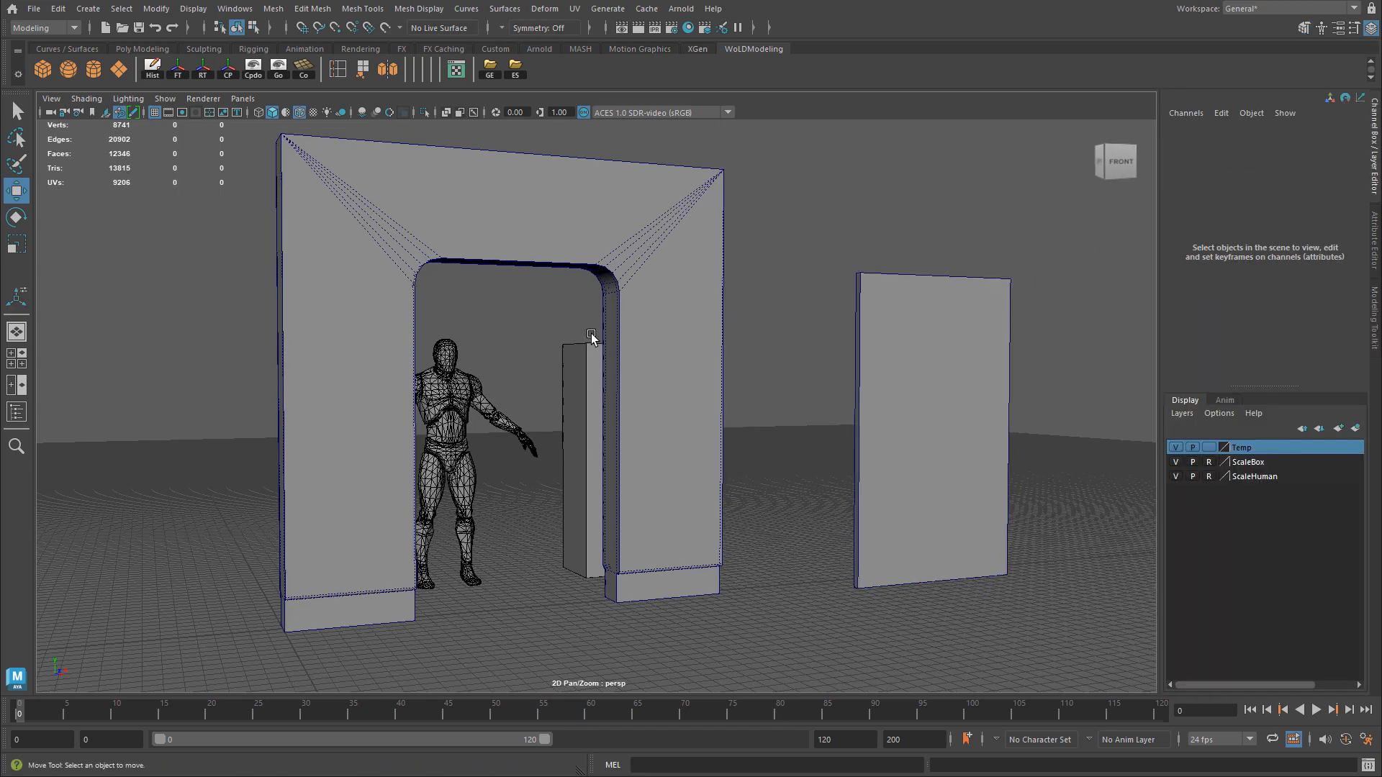
Select the door slab and grid-snap it towards the doorway at Translate X 160 and Translate Z 10.
alt+right_drag(593, 333, 801, 328)
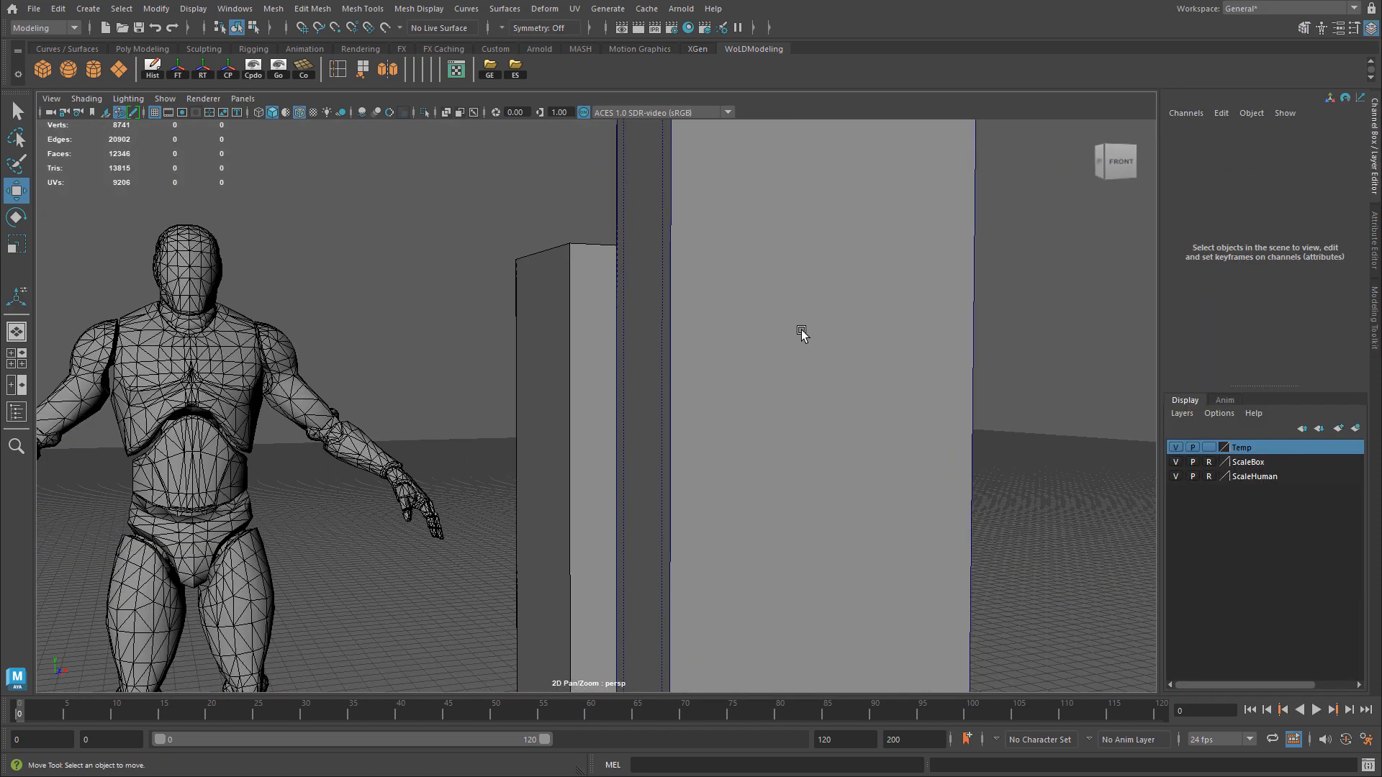
alt+drag(801, 328, 939, 305)
alt+right_drag(939, 305, 749, 369)
click(677, 257)
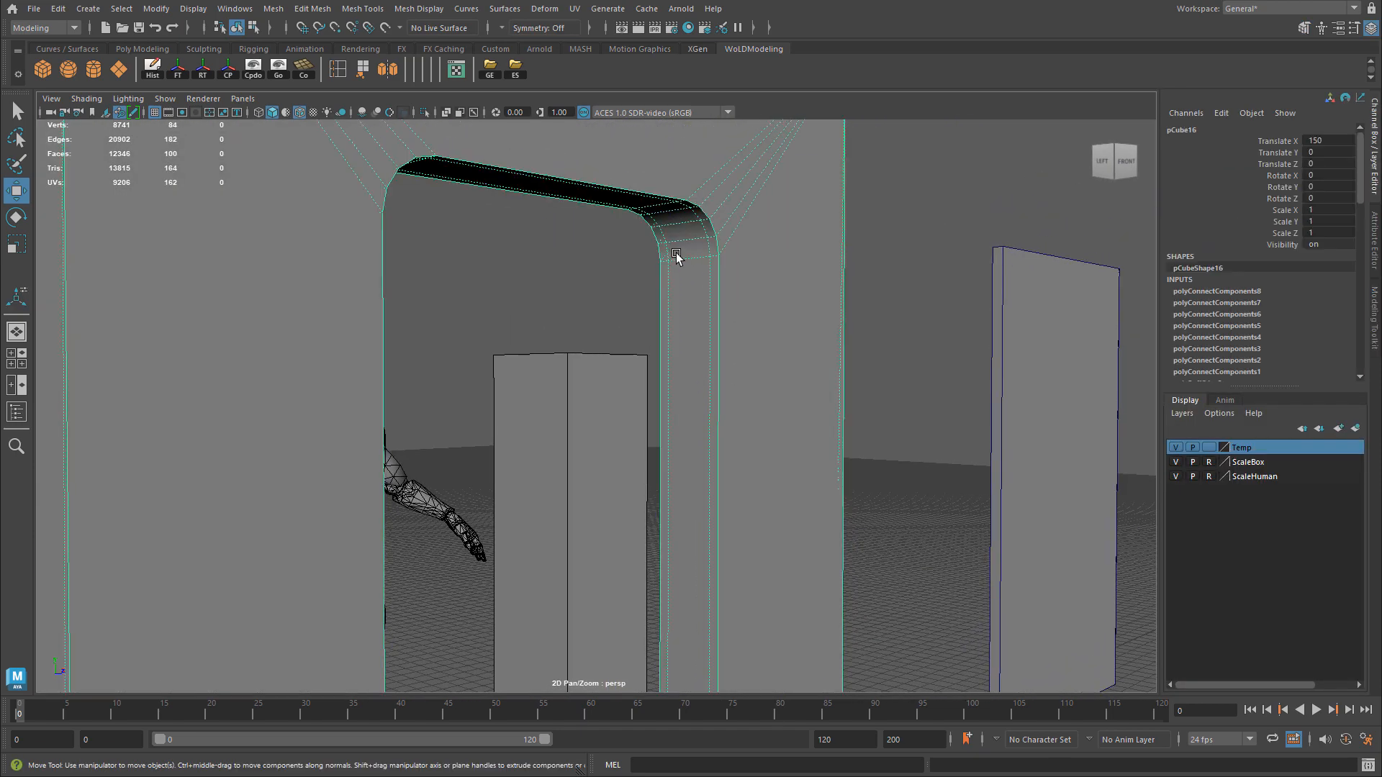
click(1033, 371)
alt+right_drag(1033, 371, 756, 485)
alt+drag(756, 484, 407, 637)
key(x)
drag(444, 581, 467, 577)
Center the door slab in the doorway at Translate X 150 and Translate Z 0.
scroll(476, 468, up, 6)
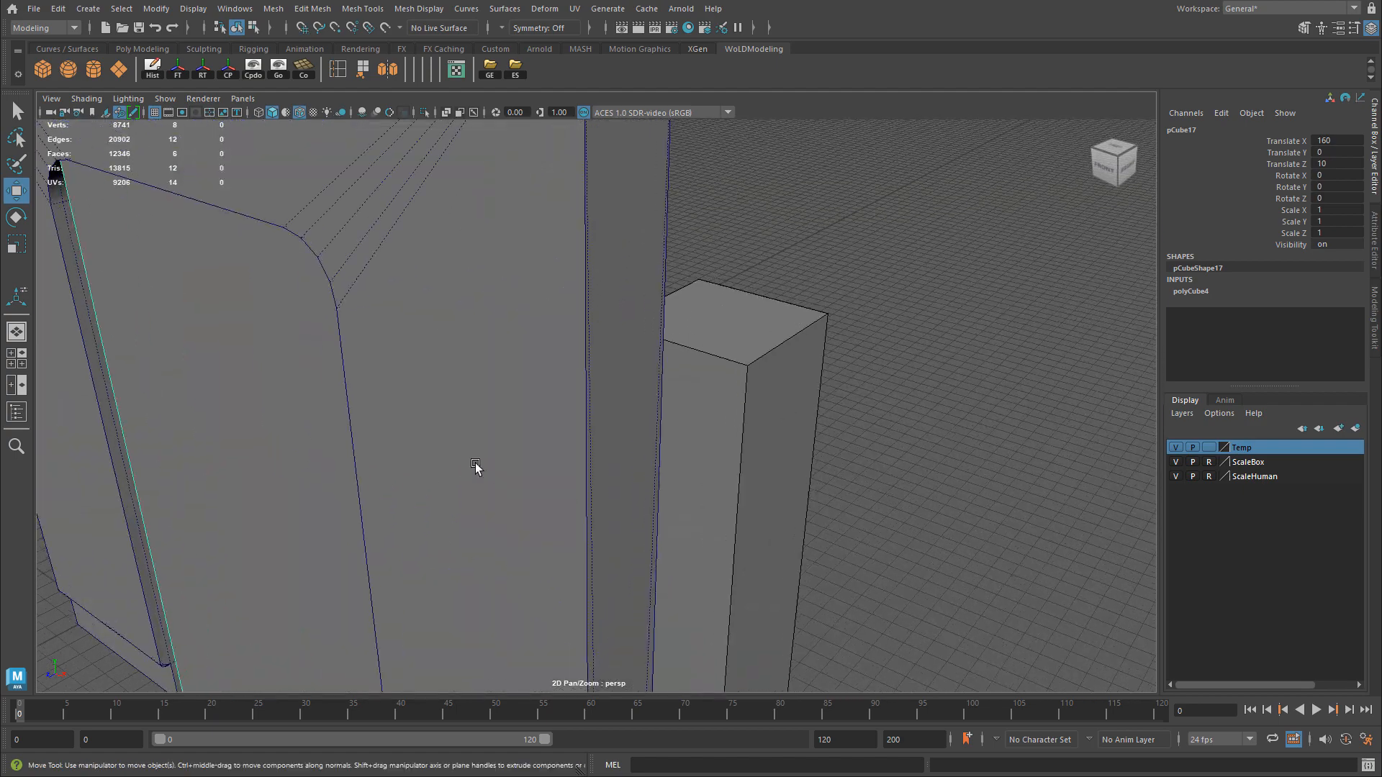
alt+drag(476, 468, 504, 428)
alt+middle_drag(504, 429, 778, 486)
scroll(384, 329, up, 3)
alt+drag(385, 329, 612, 651)
alt+drag(506, 648, 794, 580)
alt+middle_drag(794, 580, 920, 407)
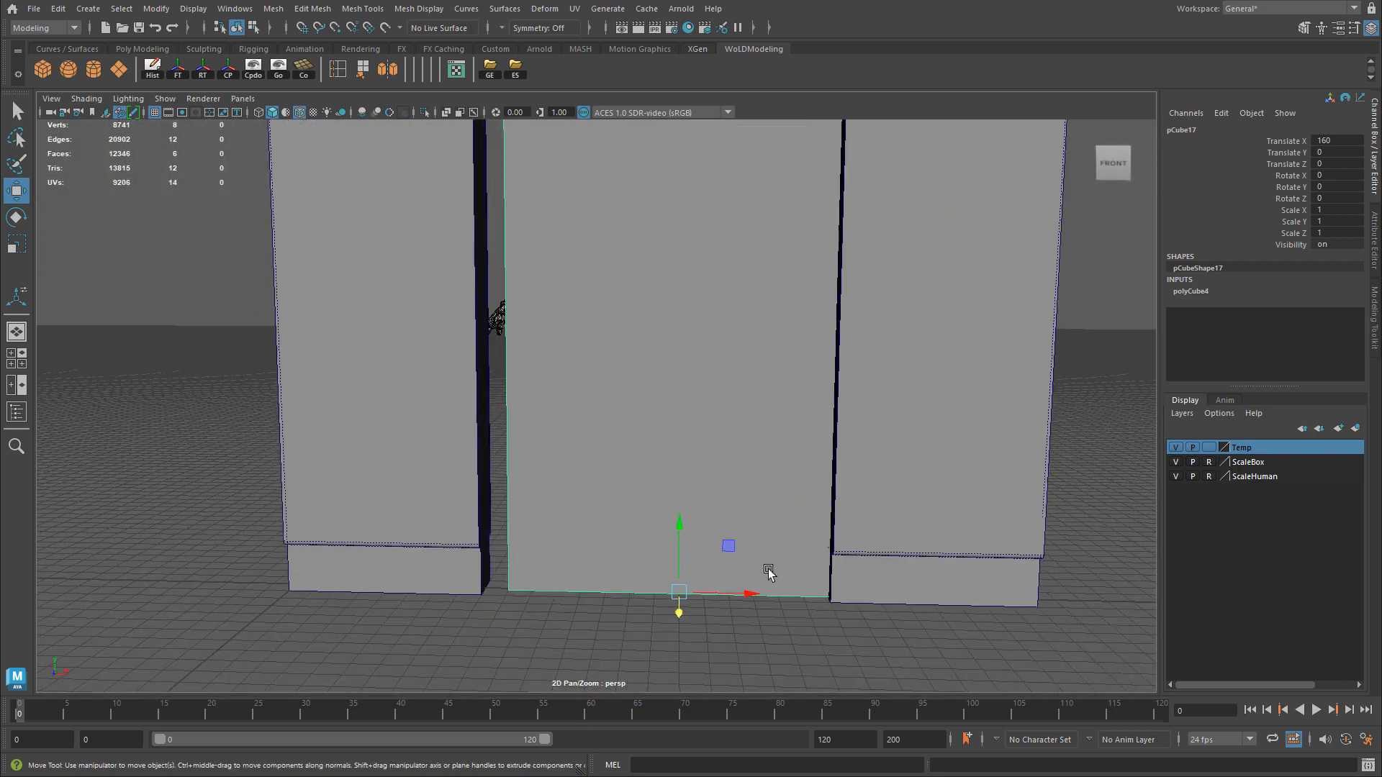
drag(745, 595, 642, 587)
Examine how the door slab fits against the sides and rounded upper corners of the door opening.
alt+middle_drag(460, 360, 444, 518)
alt+right_drag(444, 518, 676, 500)
alt+drag(677, 496, 632, 444)
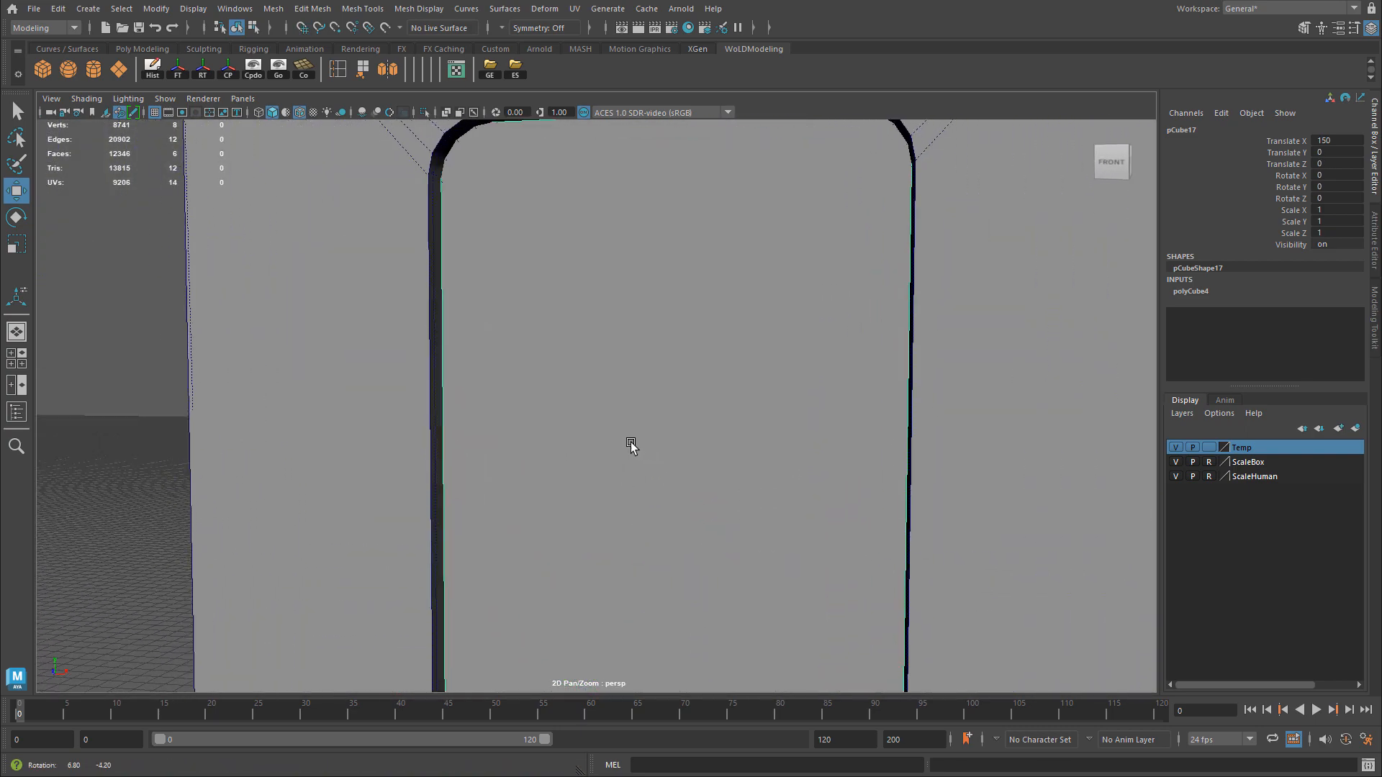
alt+right_drag(784, 453, 667, 459)
alt+right_drag(619, 360, 763, 338)
alt+middle_drag(529, 270, 682, 325)
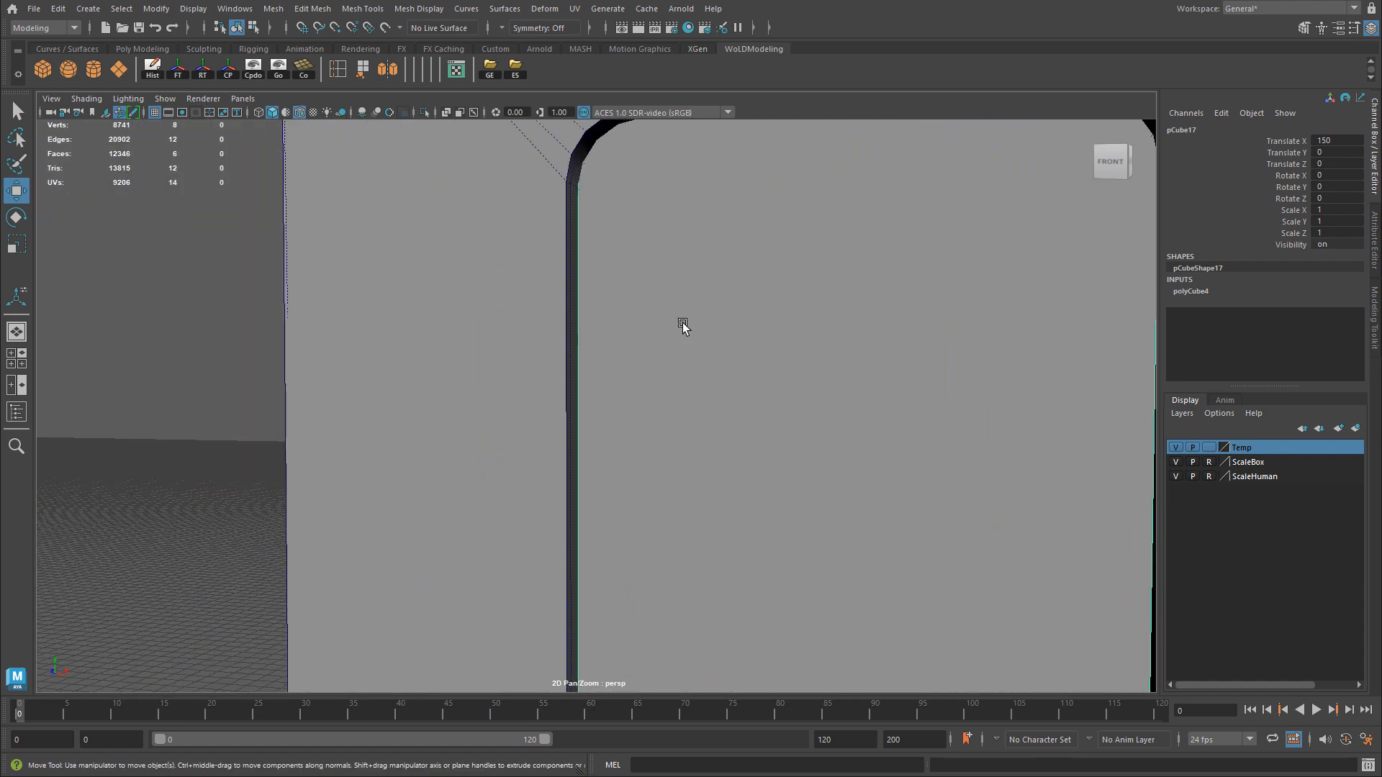
alt+right_drag(691, 252, 435, 274)
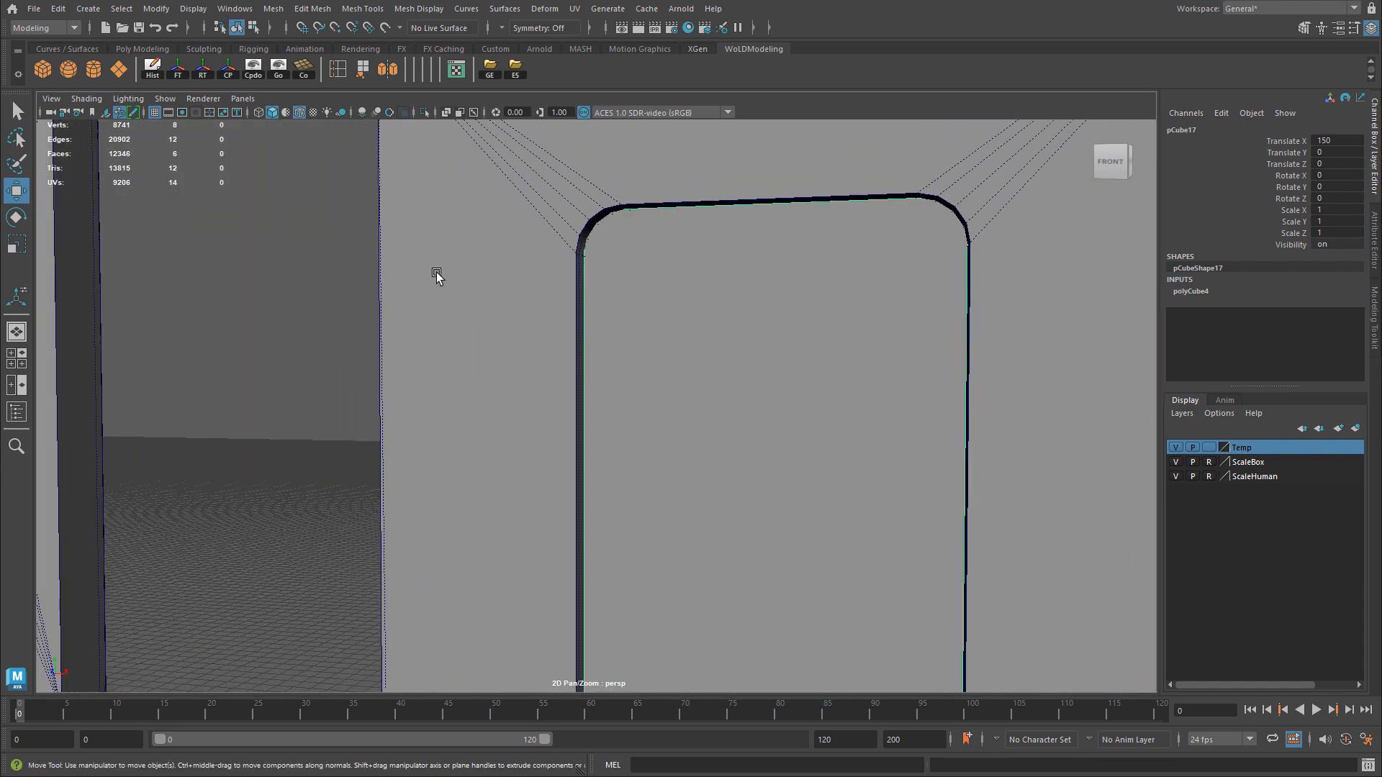
Select the neighbouring window wall and examine its recessed frame and rounded corners for comparison with the doorway.
alt+middle_drag(844, 362, 1102, 461)
alt+middle_drag(472, 400, 694, 365)
alt+drag(694, 364, 857, 360)
alt+right_drag(316, 310, 446, 316)
alt+middle_drag(691, 388, 927, 402)
alt+drag(751, 321, 739, 289)
click(780, 276)
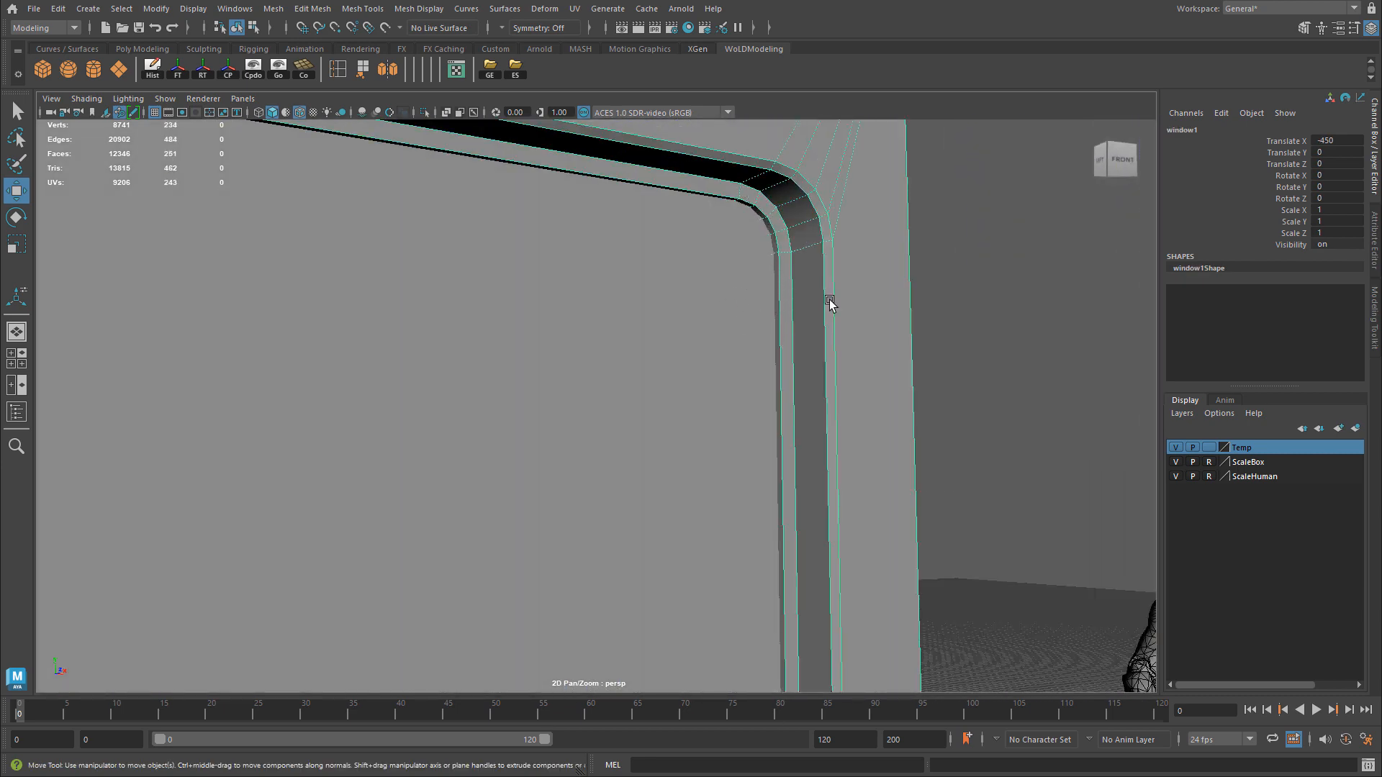
alt+right_drag(829, 301, 748, 371)
alt+middle_drag(579, 357, 238, 346)
alt+right_drag(627, 385, 857, 424)
alt+drag(1080, 440, 979, 447)
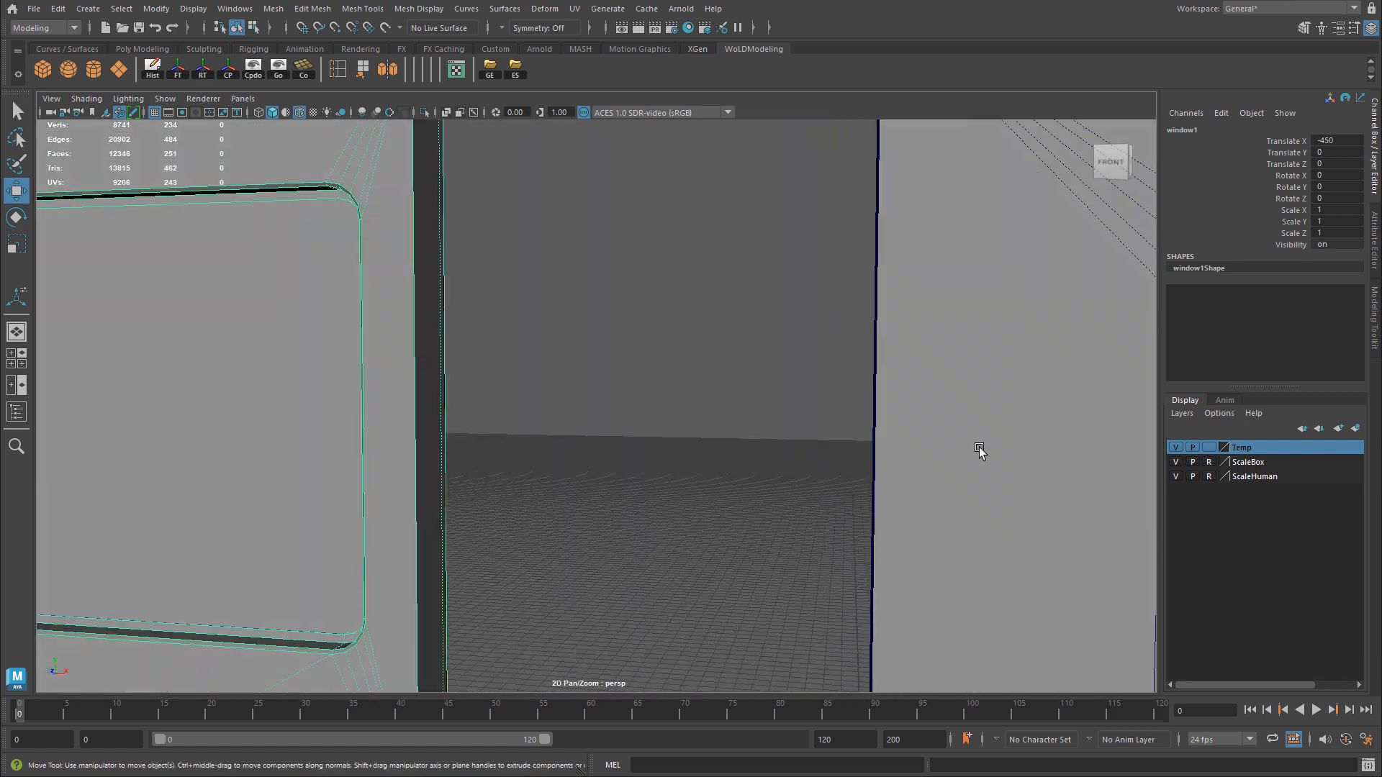
alt+middle_drag(979, 447, 290, 358)
Select the door slab again and move it out of the doorway along X to Translate X 460.
click(706, 401)
alt+right_drag(706, 401, 554, 393)
alt+drag(554, 393, 574, 391)
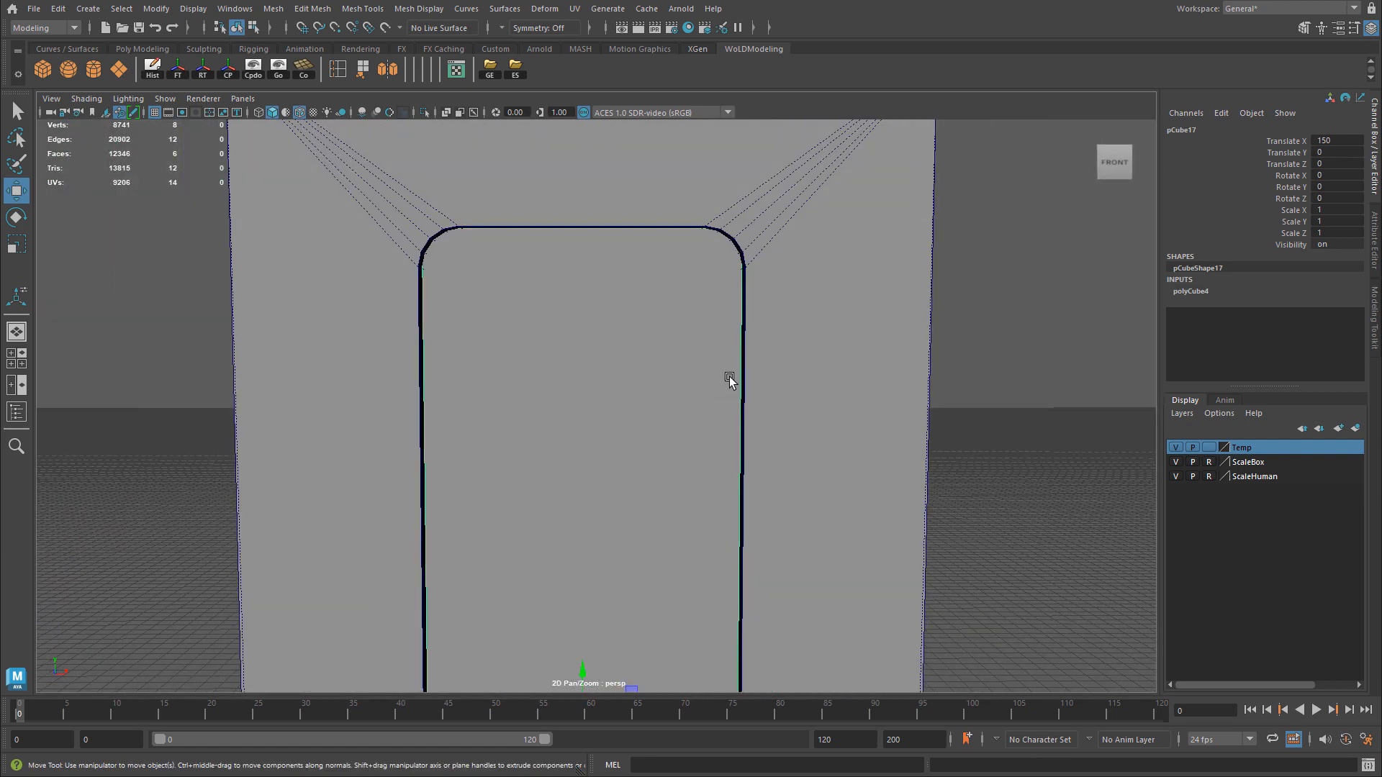
alt+right_drag(728, 377, 613, 359)
alt+middle_drag(677, 368, 675, 337)
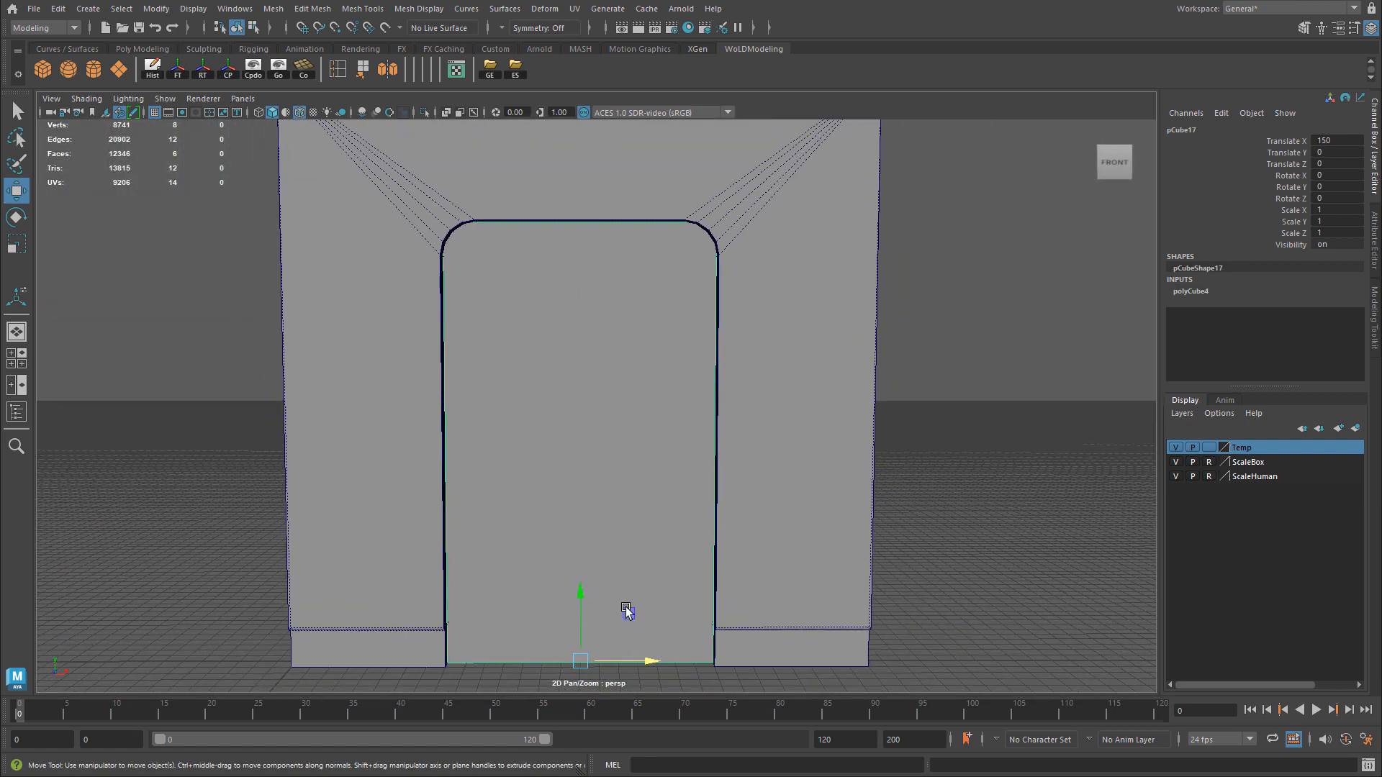
drag(646, 672, 1019, 666)
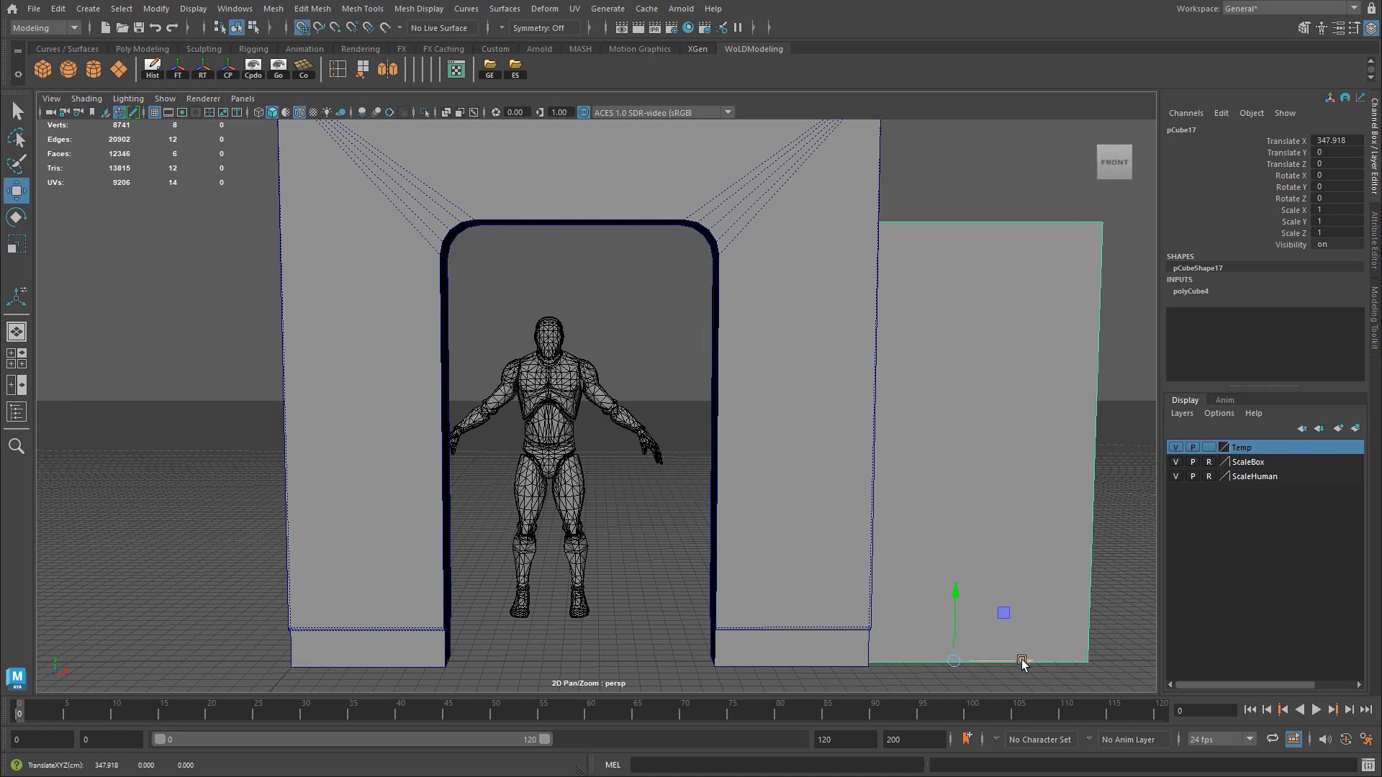
drag(1022, 662, 1040, 623)
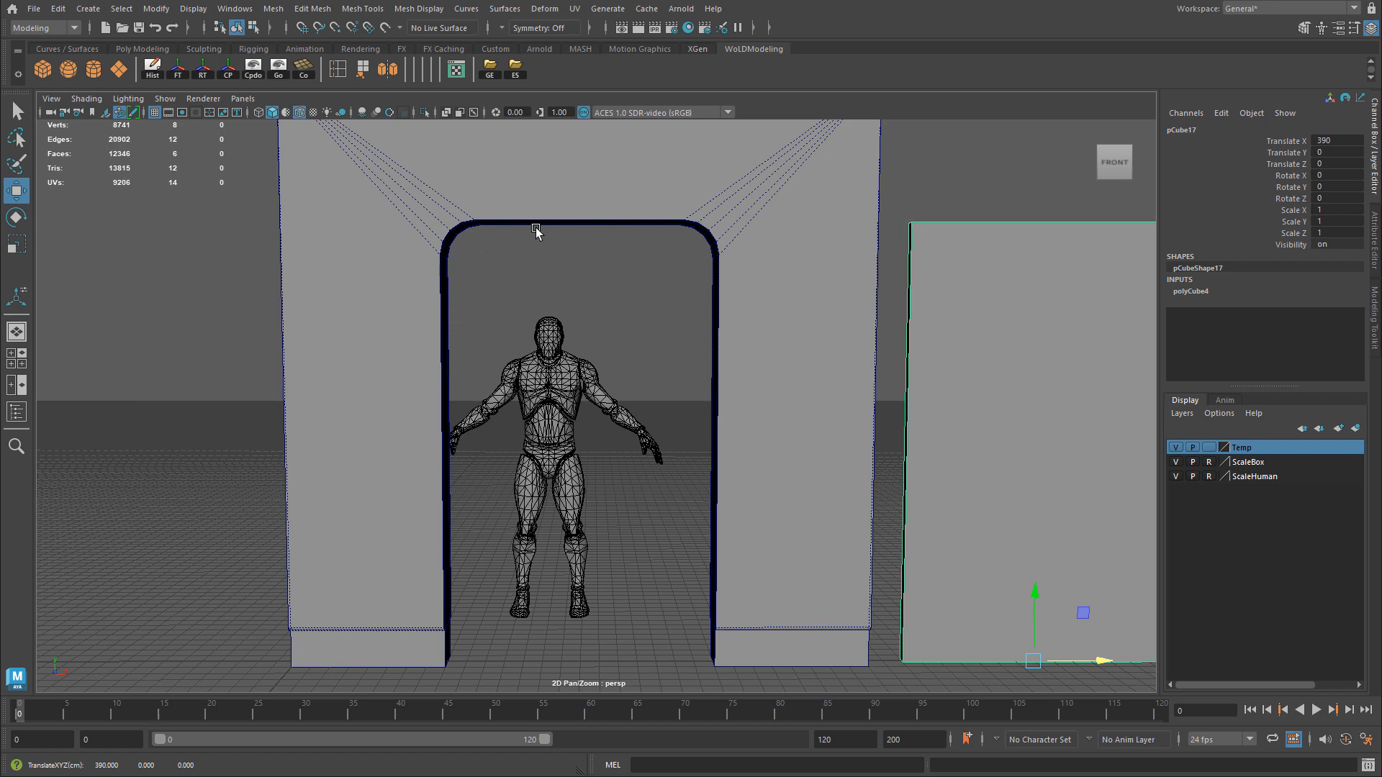
alt+middle_drag(1062, 370, 828, 353)
drag(995, 649, 1147, 648)
click(1086, 646)
click(900, 639)
alt+right_drag(355, 252, 568, 288)
alt+drag(568, 288, 526, 294)
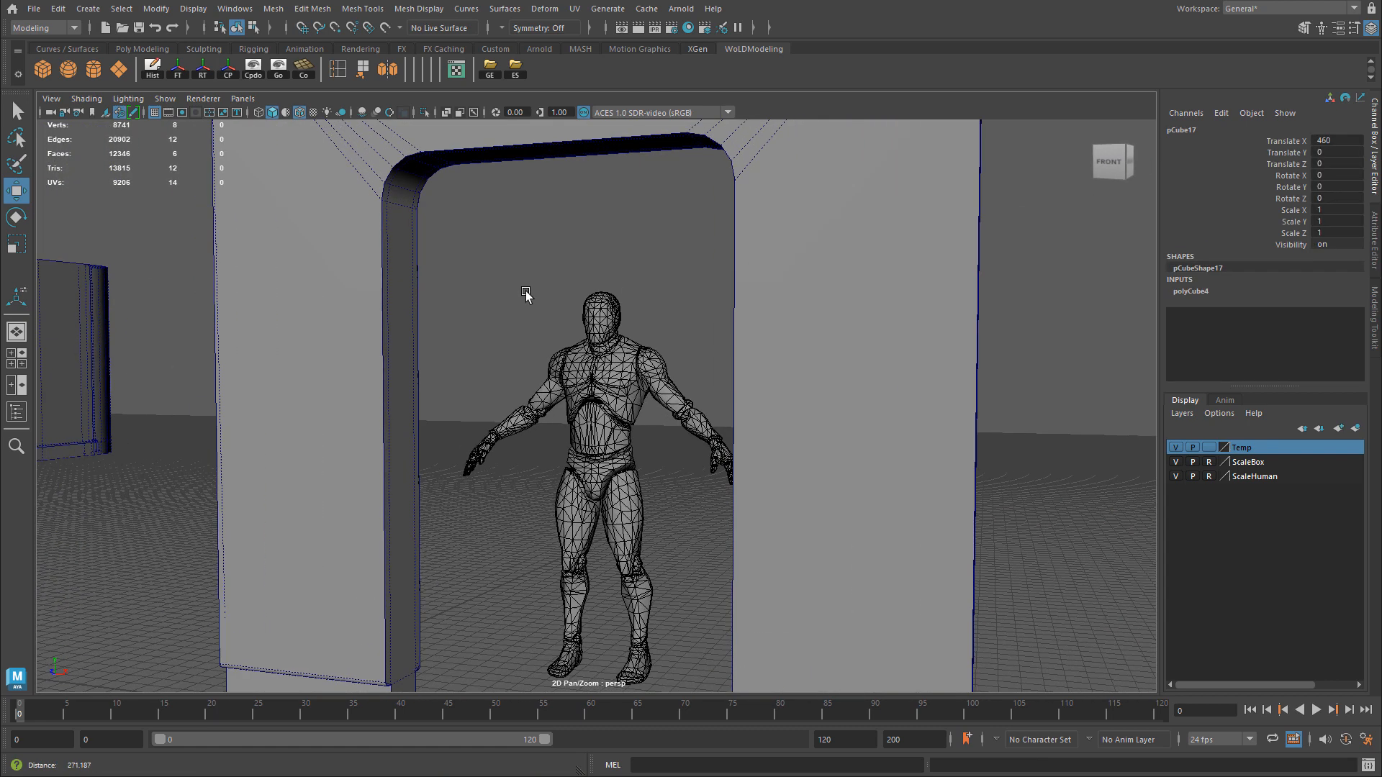
Select the door wall and delete its construction history.
click(411, 292)
alt+drag(430, 523, 601, 605)
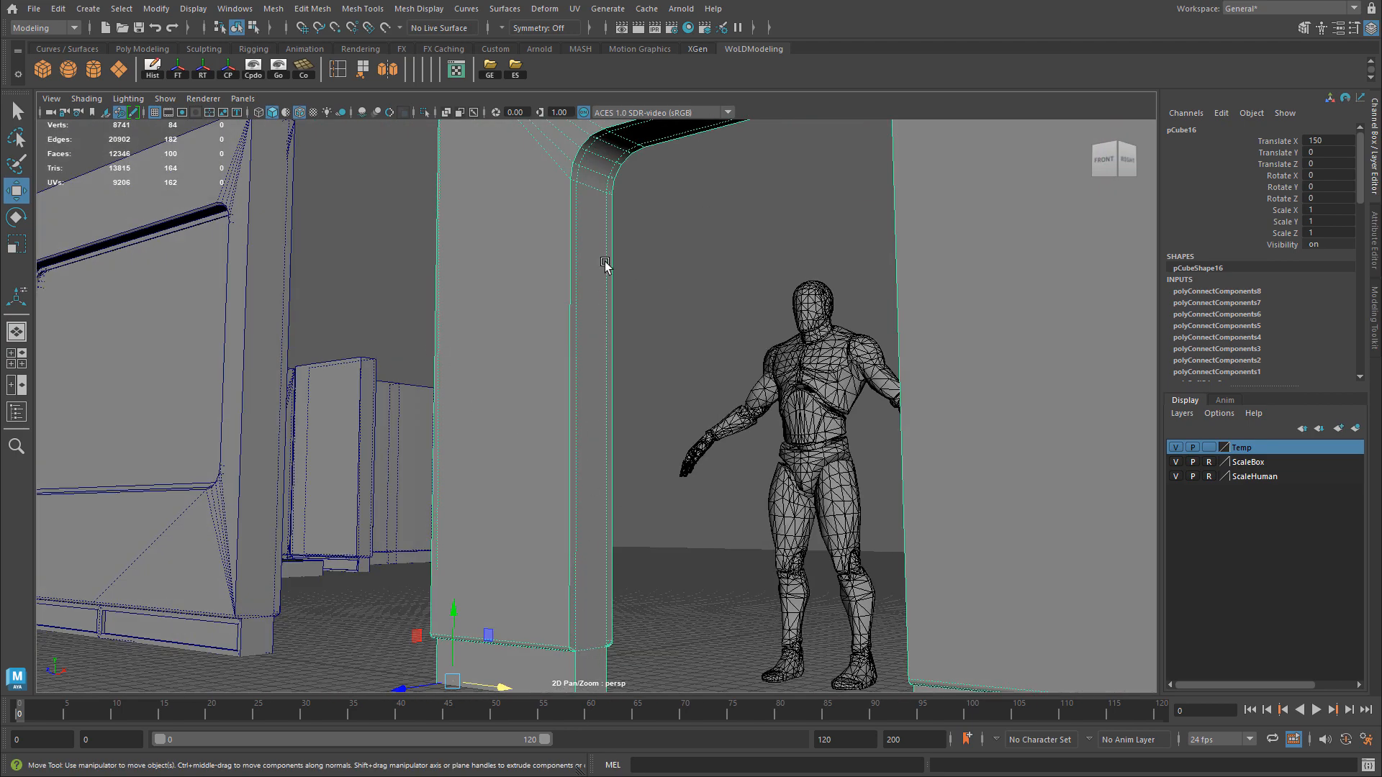
alt+drag(624, 277, 530, 225)
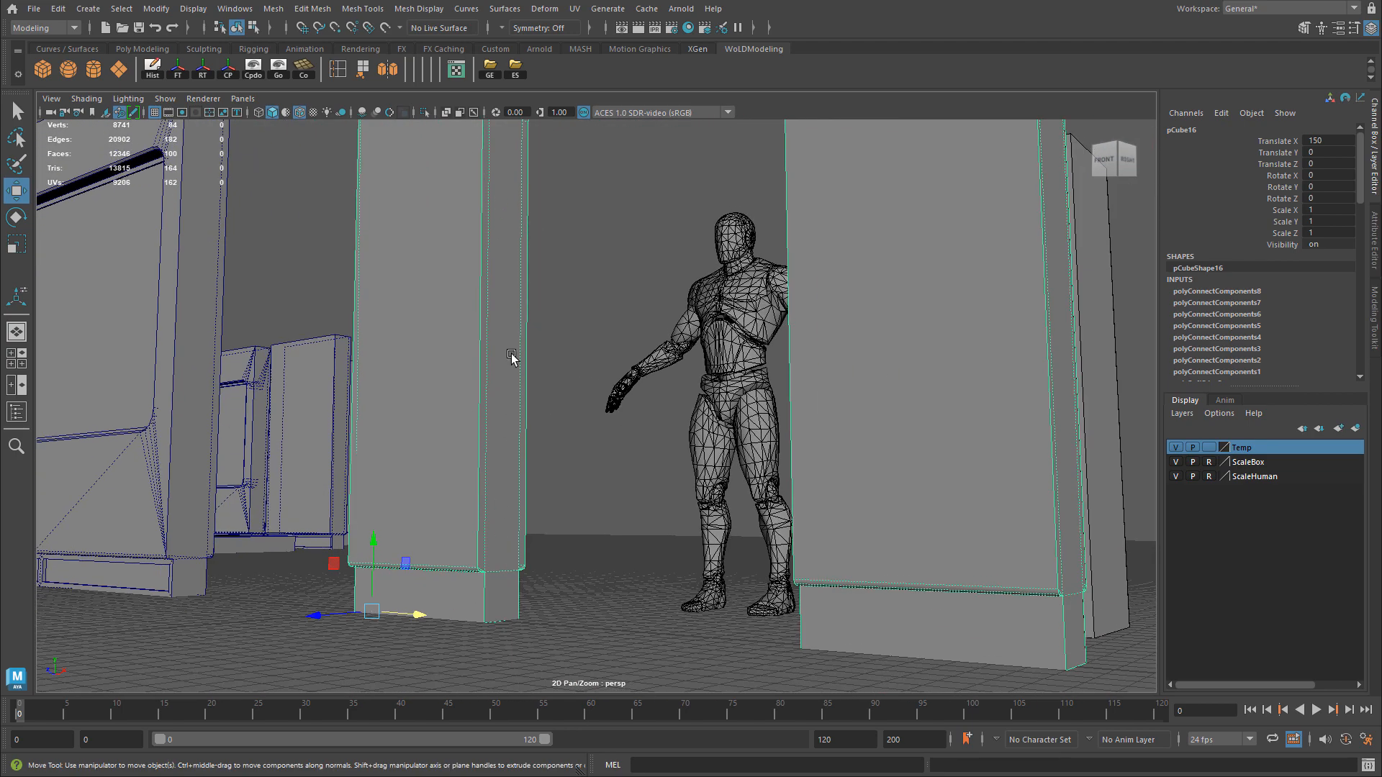
alt+drag(515, 149, 545, 281)
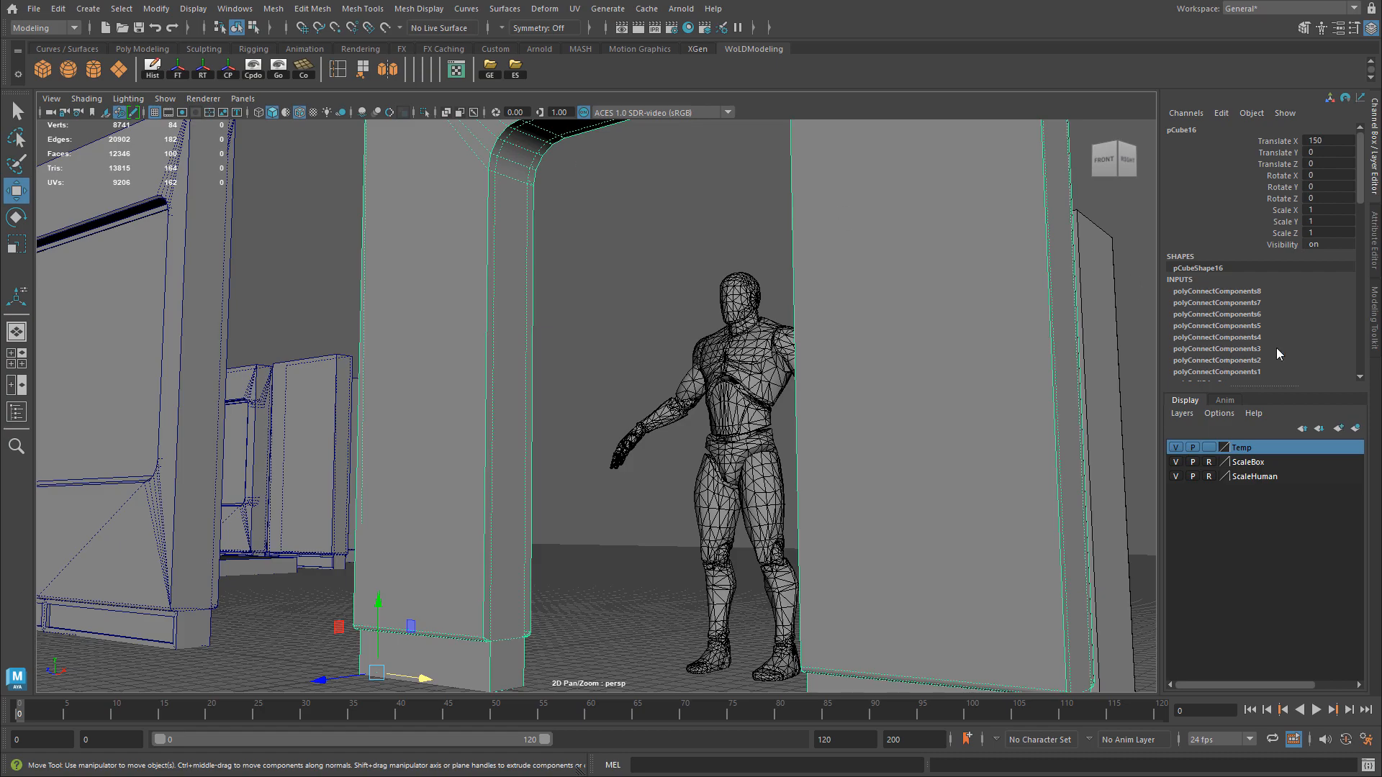
scroll(1260, 297, down, 3)
scroll(1260, 296, up, 3)
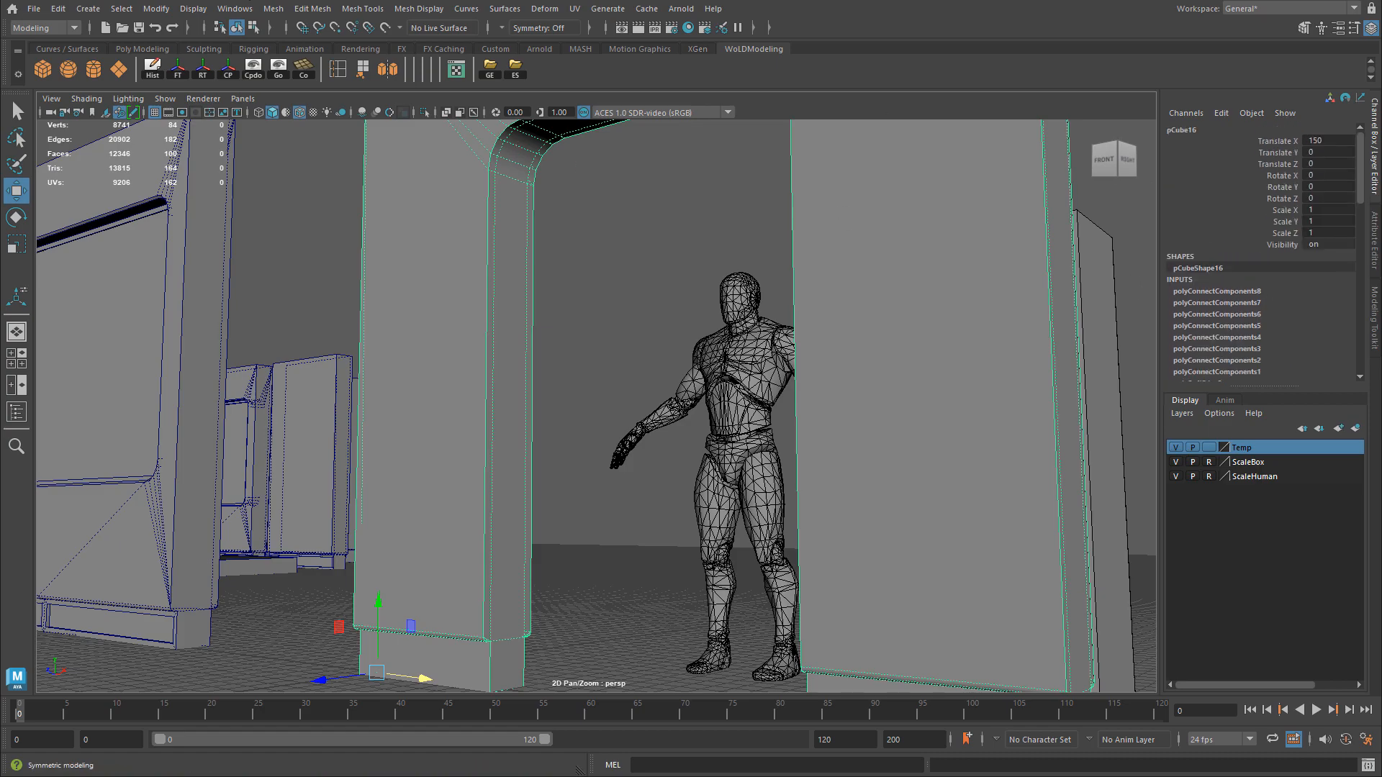
click(153, 70)
mouse_move(511, 262)
alt+mouse_down()
mouse_move(639, 274)
mouse_move(213, 272)
mouse_move(511, 311)
mouse_move(620, 303)
mouse_move(422, 259)
mouse_move(511, 269)
alt+mouse_up()
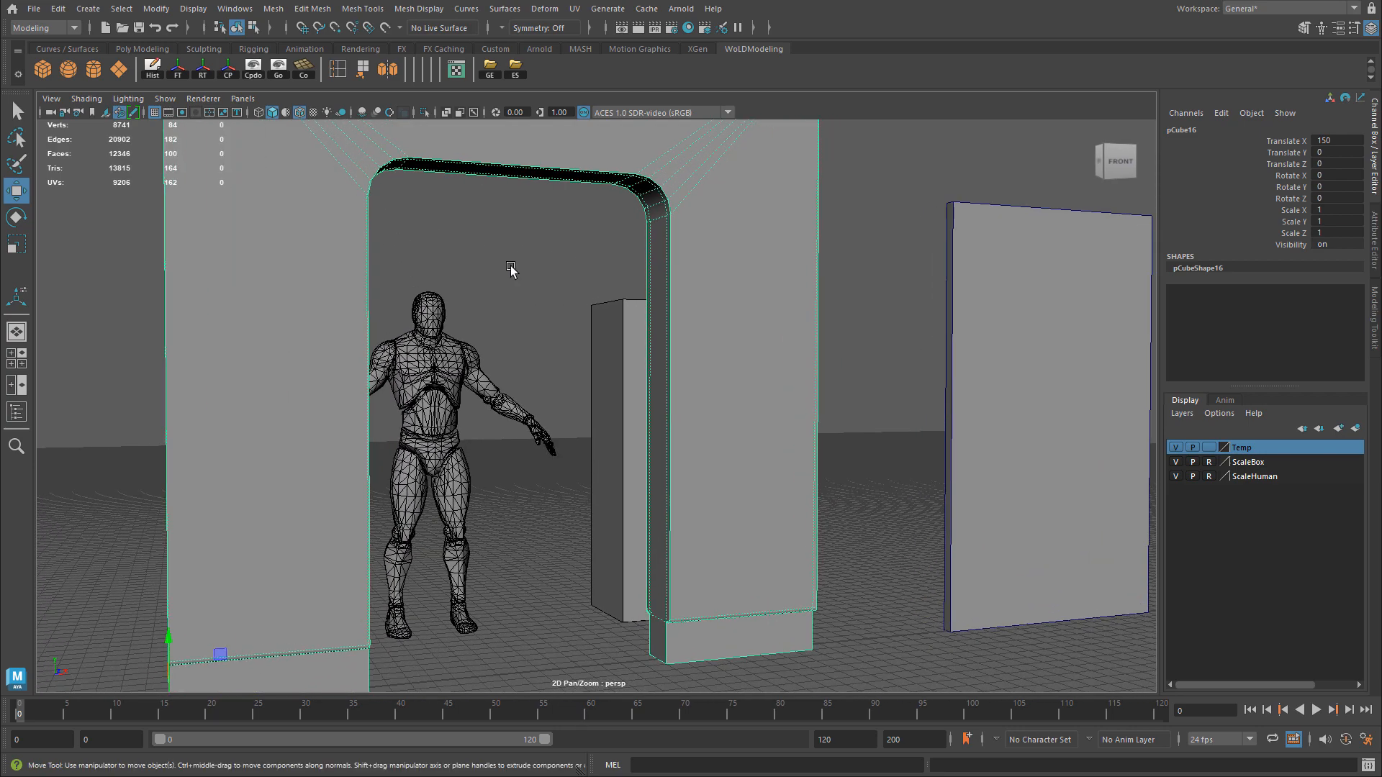
Insert a Multi-Cut edge loop midway through the wall's thickness, running along the door jambs and over the top.
click(1374, 316)
click(1226, 522)
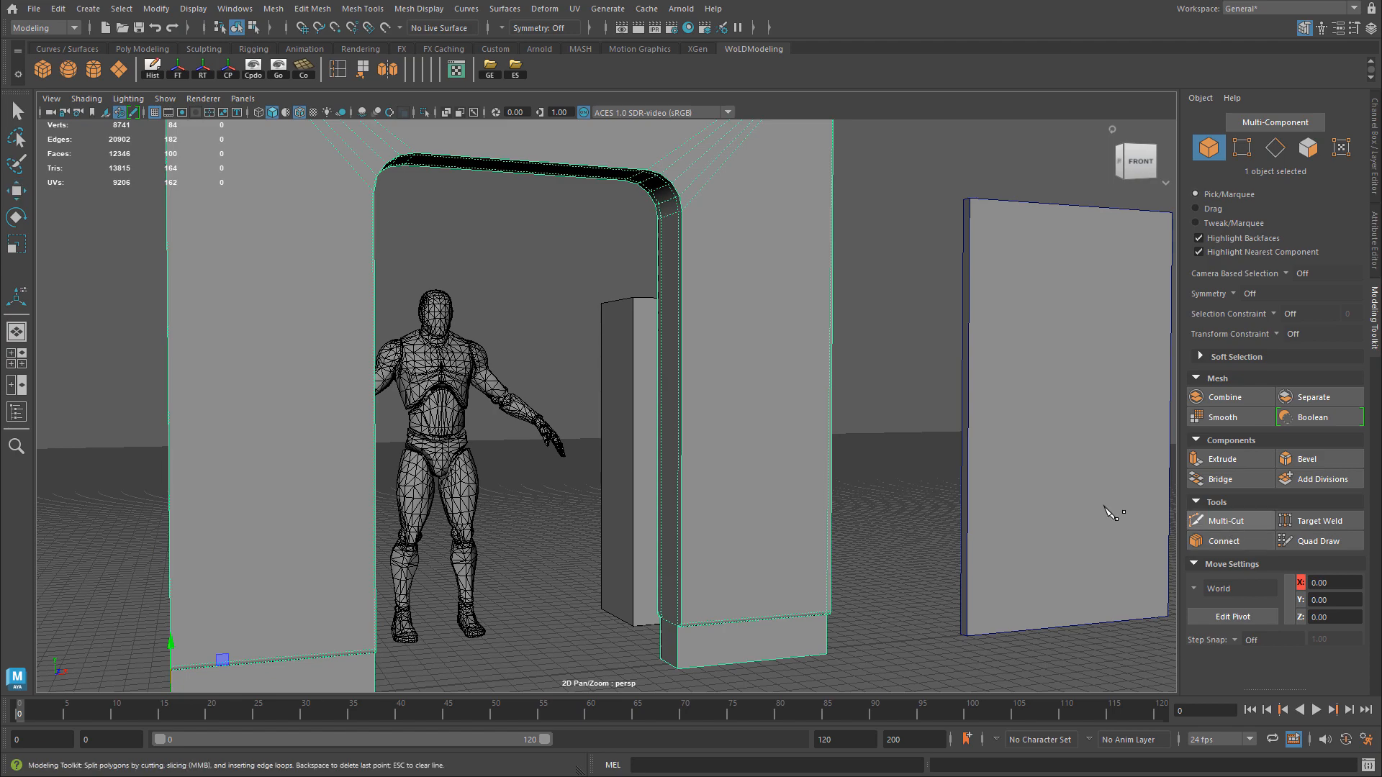
alt+drag(536, 389, 640, 436)
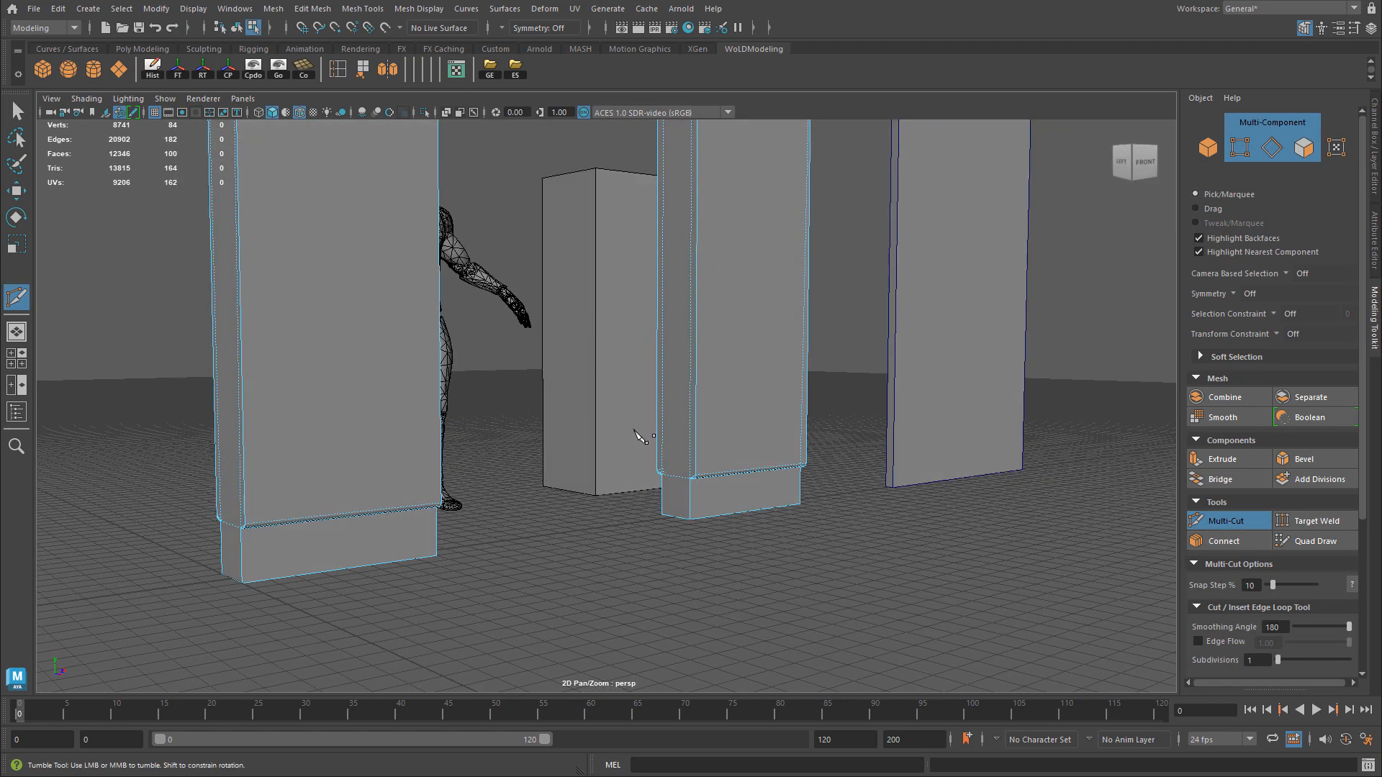
ctrl+click(672, 469)
alt+middle_drag(670, 256, 689, 373)
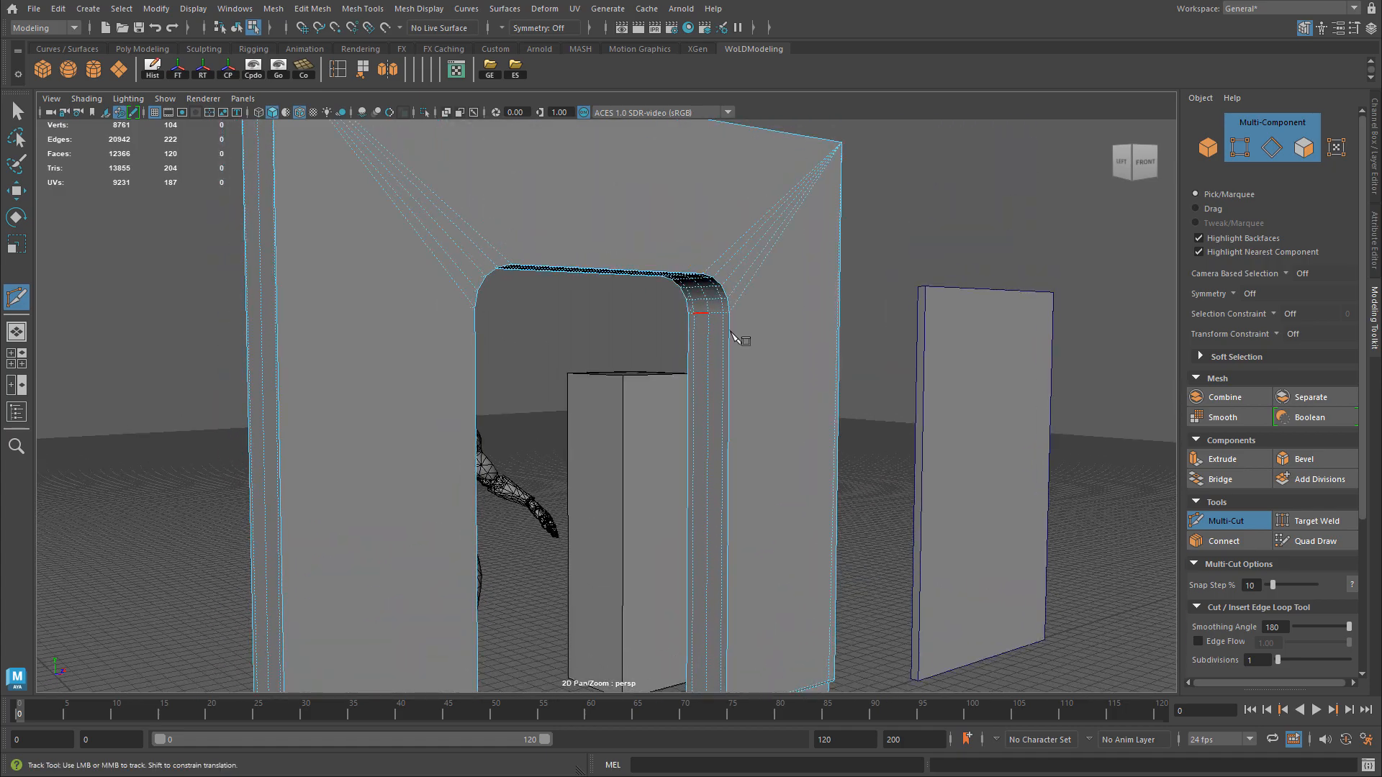
alt+drag(731, 333, 679, 352)
scroll(679, 352, down, 3)
alt+drag(842, 357, 574, 364)
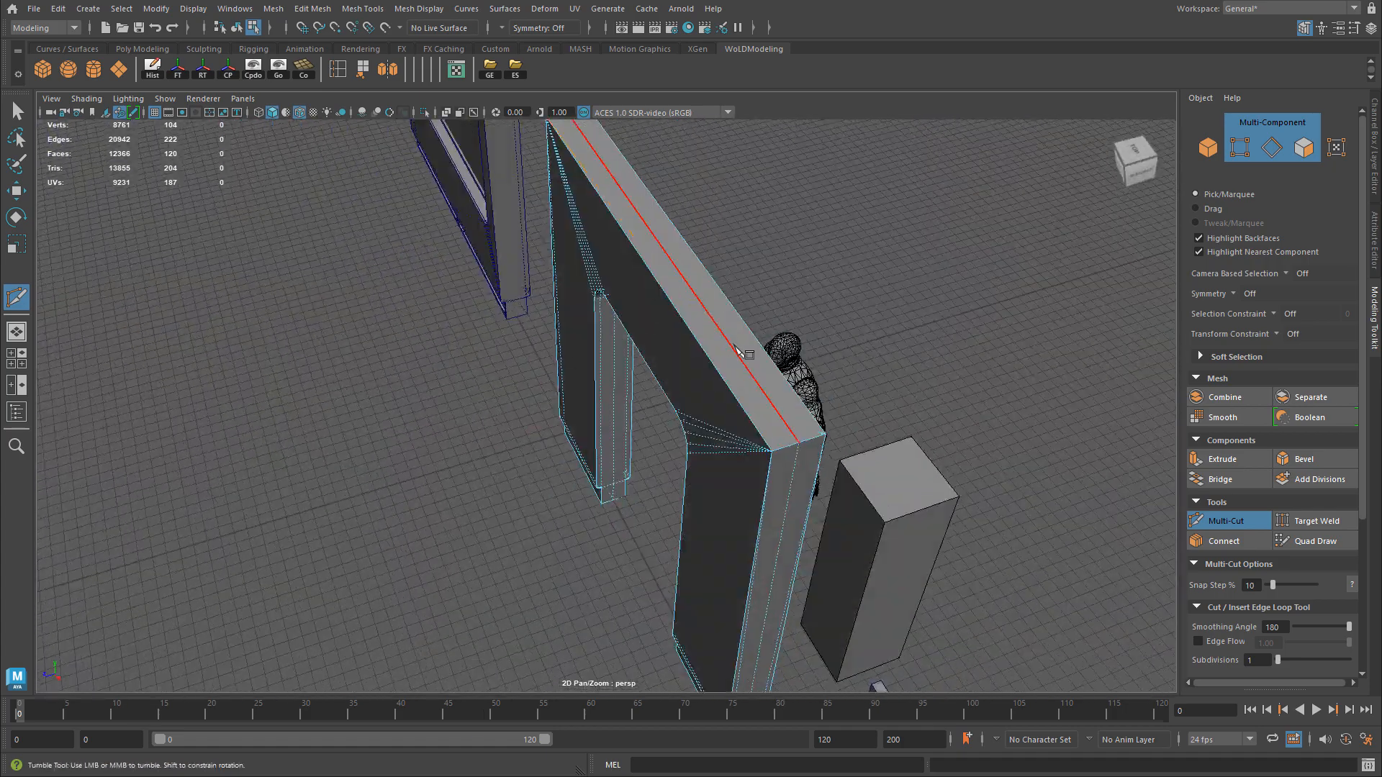
alt+drag(735, 351, 602, 401)
scroll(475, 389, up, 2)
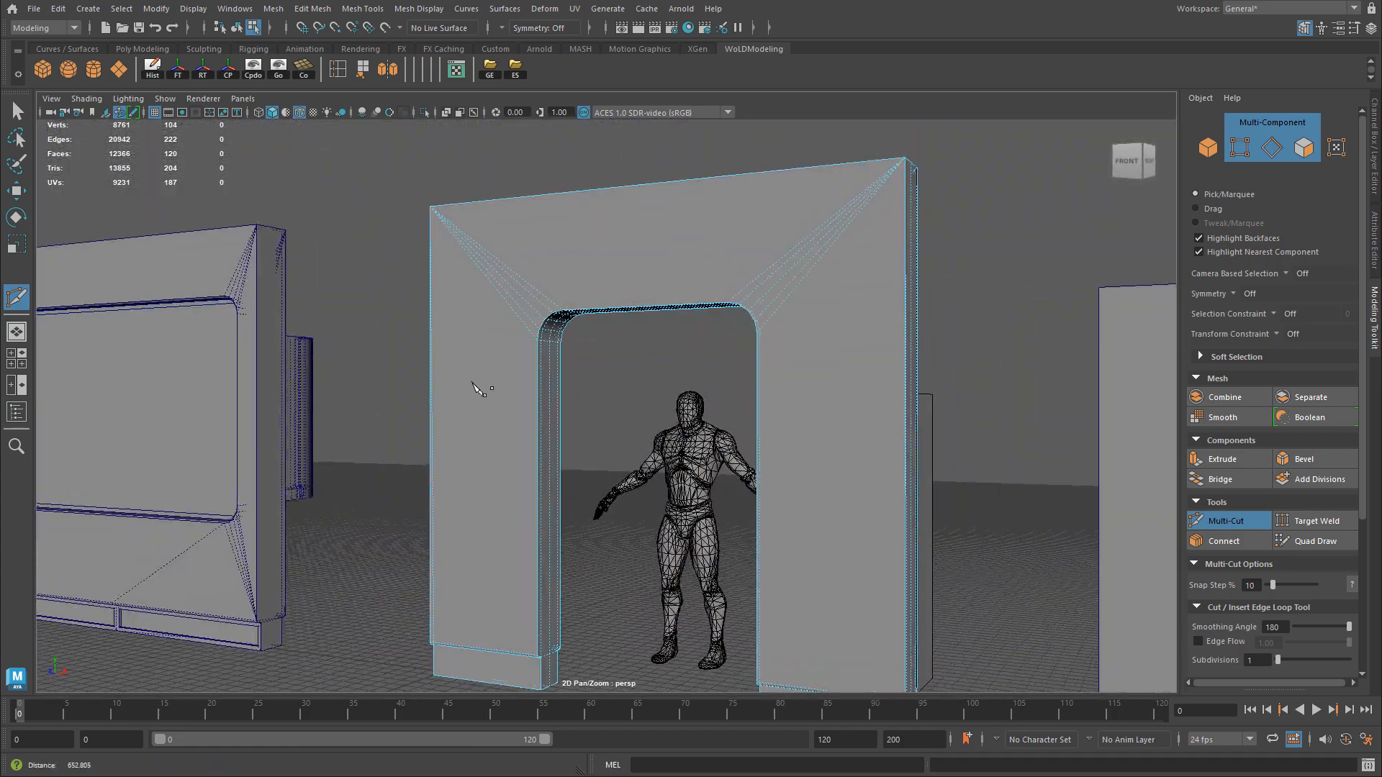
Select the whole centre edge loop that runs around the door wall's thickness.
scroll(475, 386, up, 3)
alt+drag(508, 352, 511, 293)
key(w)
right_drag(521, 339, 521, 304)
scroll(590, 403, up, 5)
double_click(492, 358)
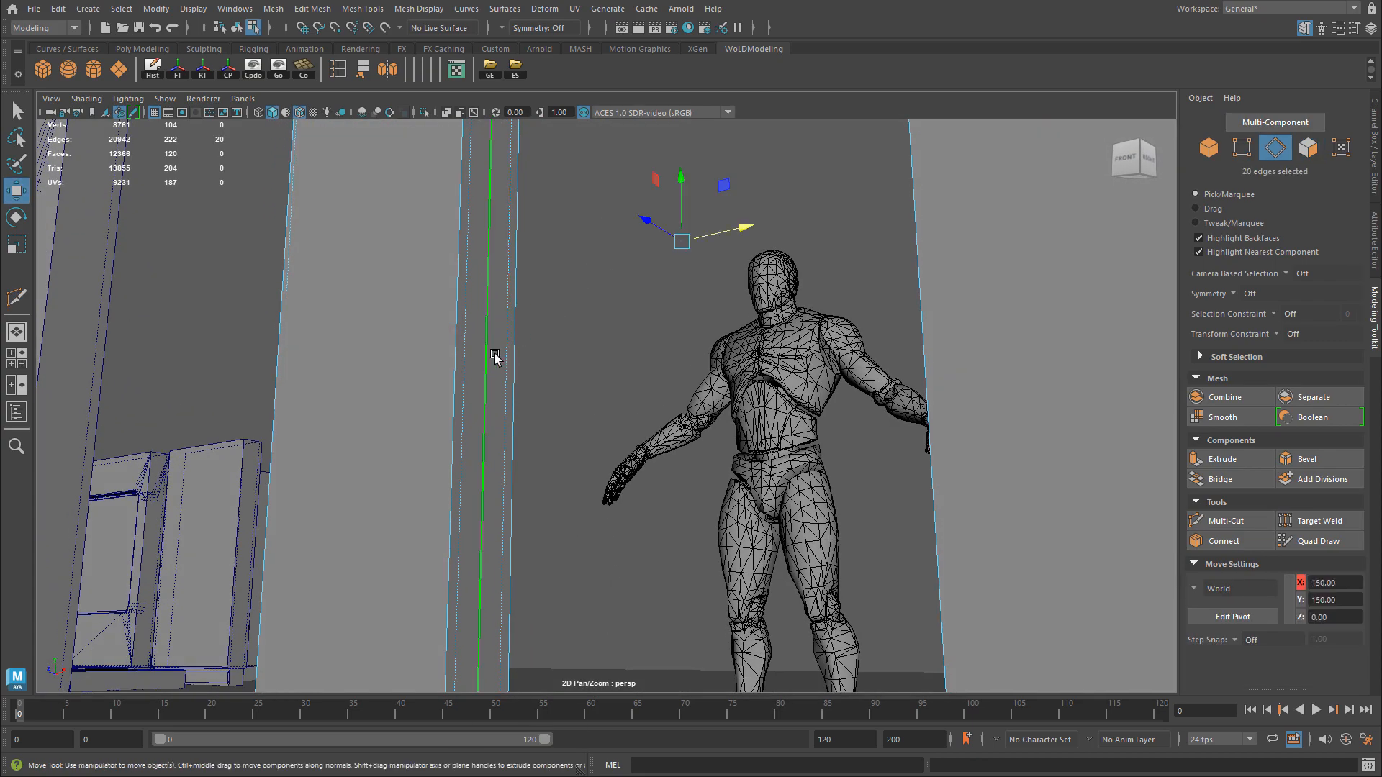
scroll(497, 352, down, 5)
alt+drag(511, 299, 476, 324)
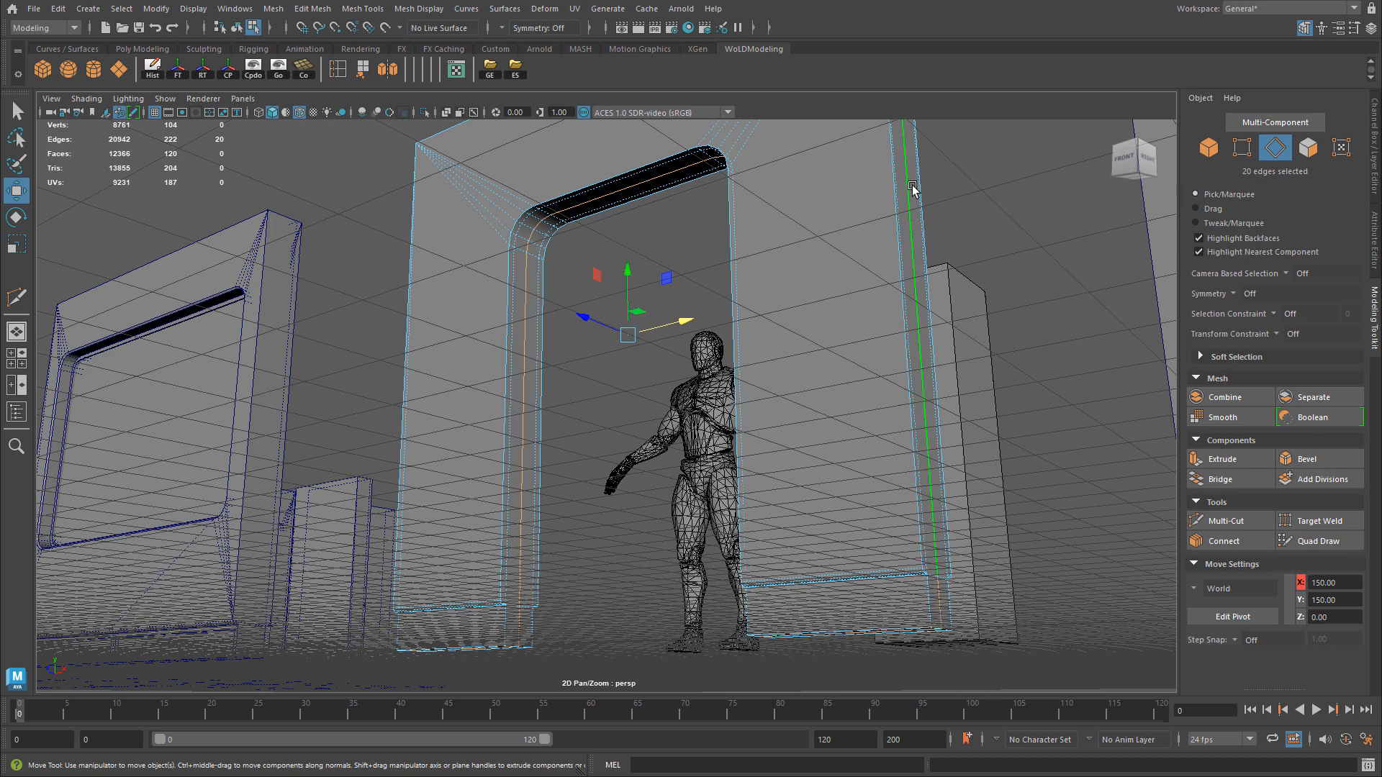
alt+drag(839, 317, 908, 347)
Deselect the loop's edges along the wall's outer top, sides and base, keeping only those lining the door opening.
key(space)
key(space)
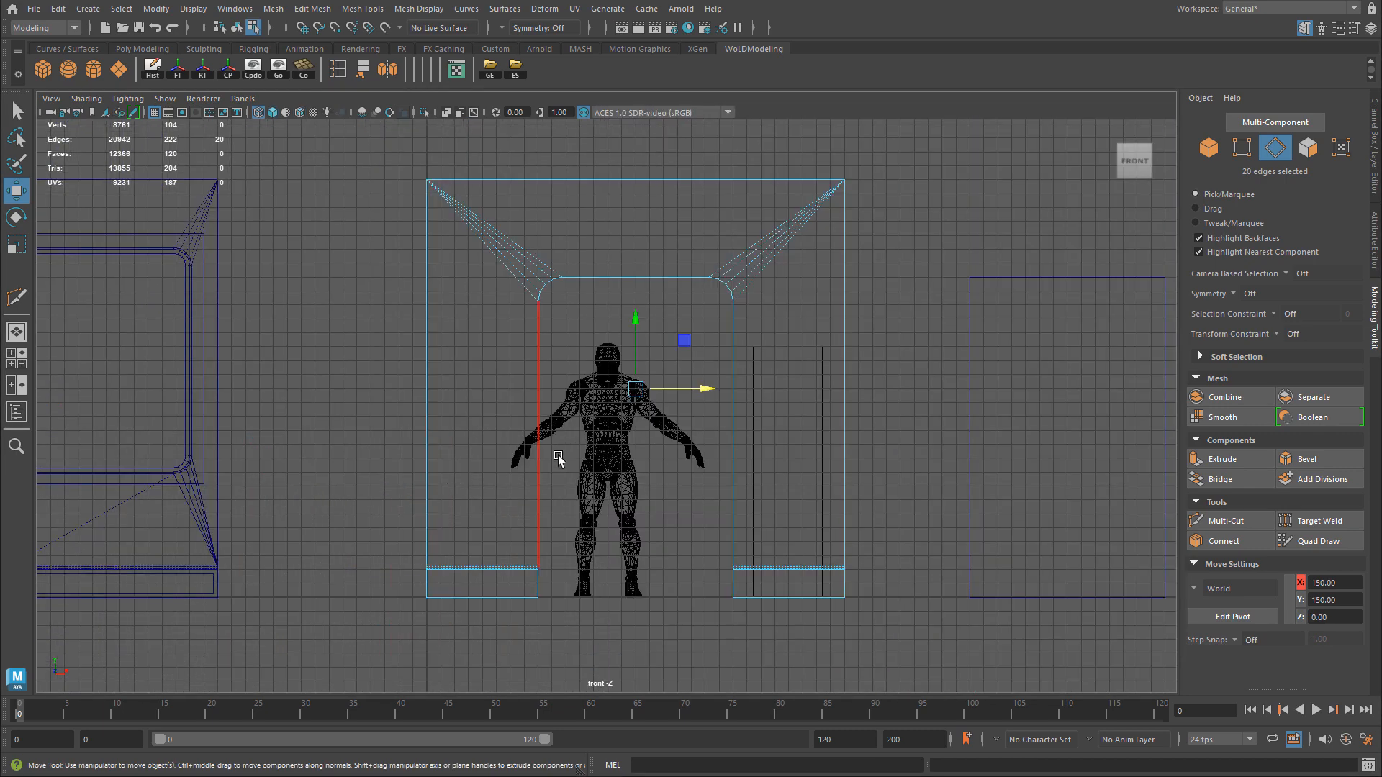
drag(344, 144, 979, 215)
drag(809, 146, 995, 635)
ctrl+drag(345, 146, 506, 677)
key(space)
key(space)
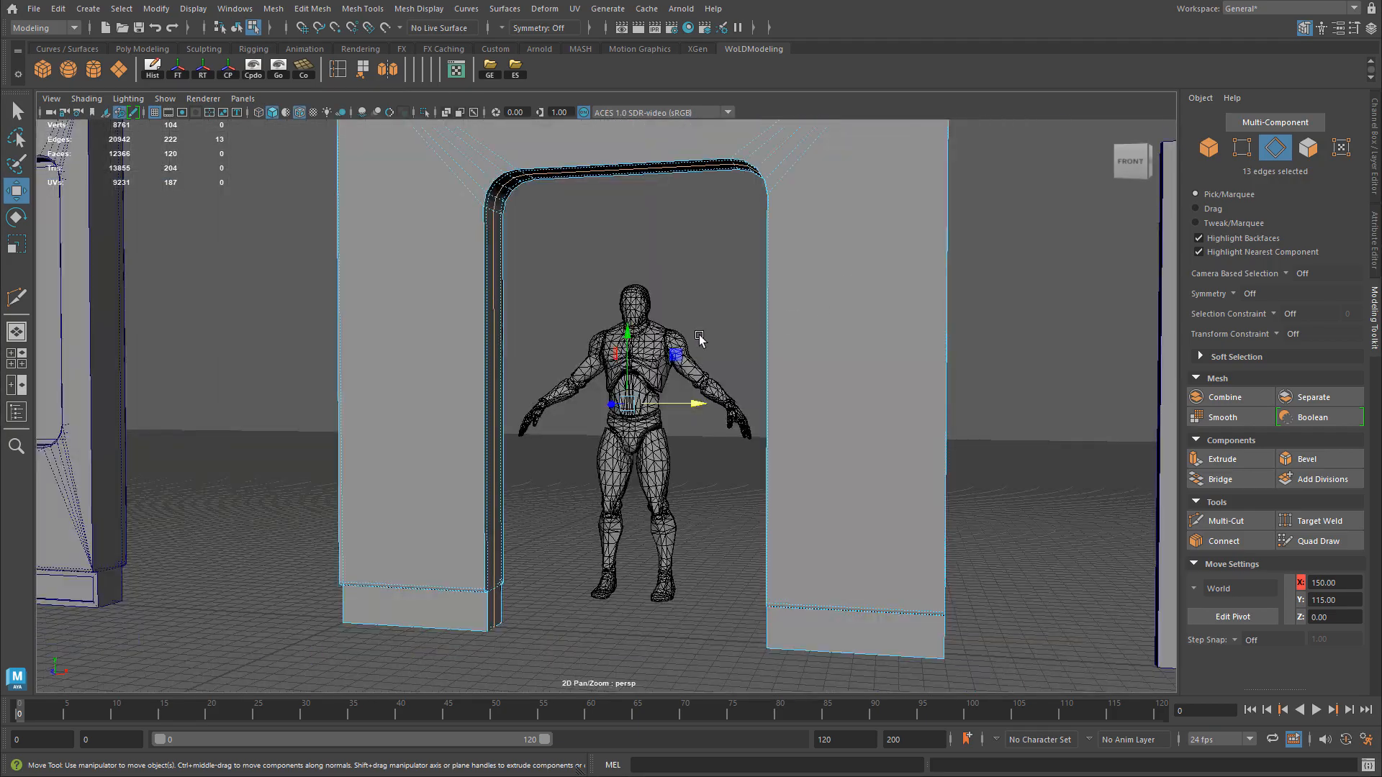
Bevel the centre edges lining the door opening with a fraction of 0.5 and return to object selection.
alt+drag(700, 338, 591, 277)
alt+middle_drag(591, 277, 610, 355)
alt+right_drag(610, 356, 520, 324)
alt+drag(520, 325, 691, 348)
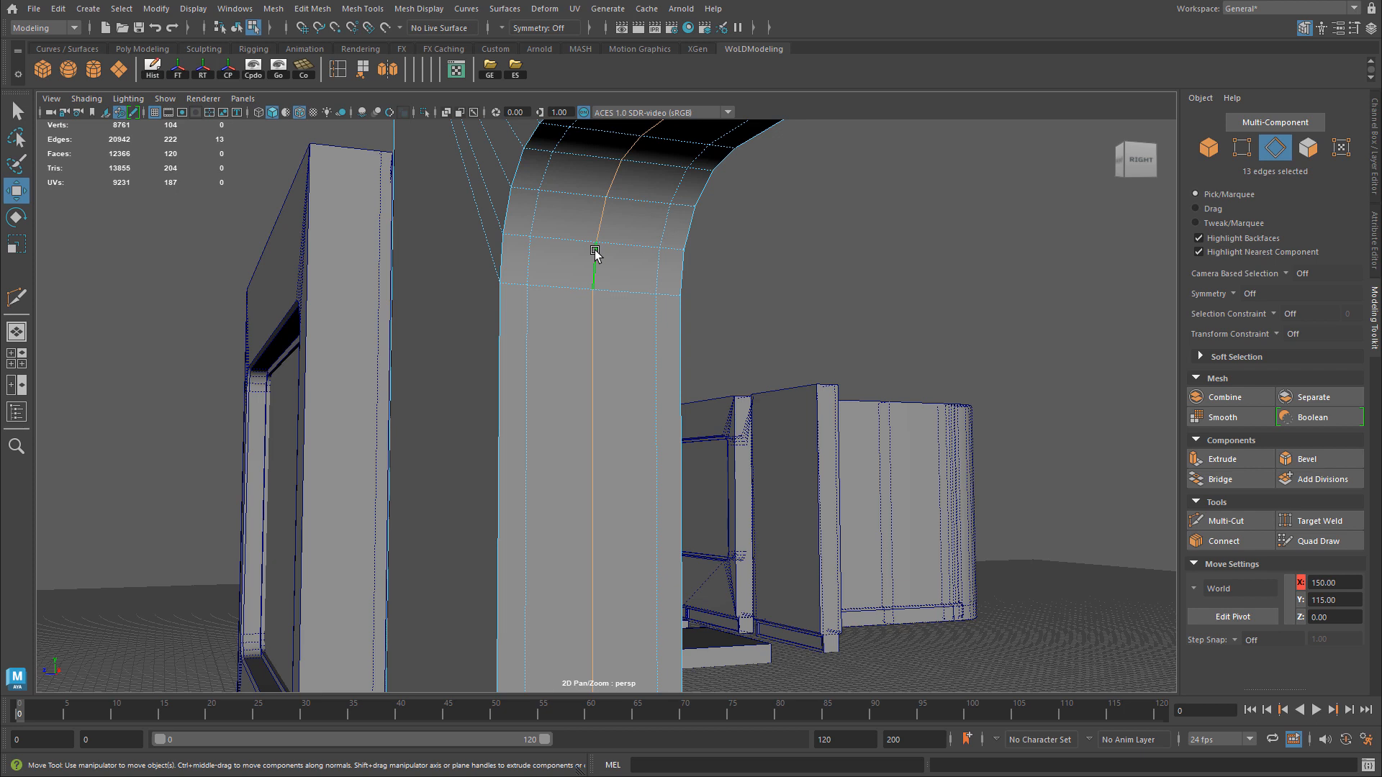
key(ctrl+b)
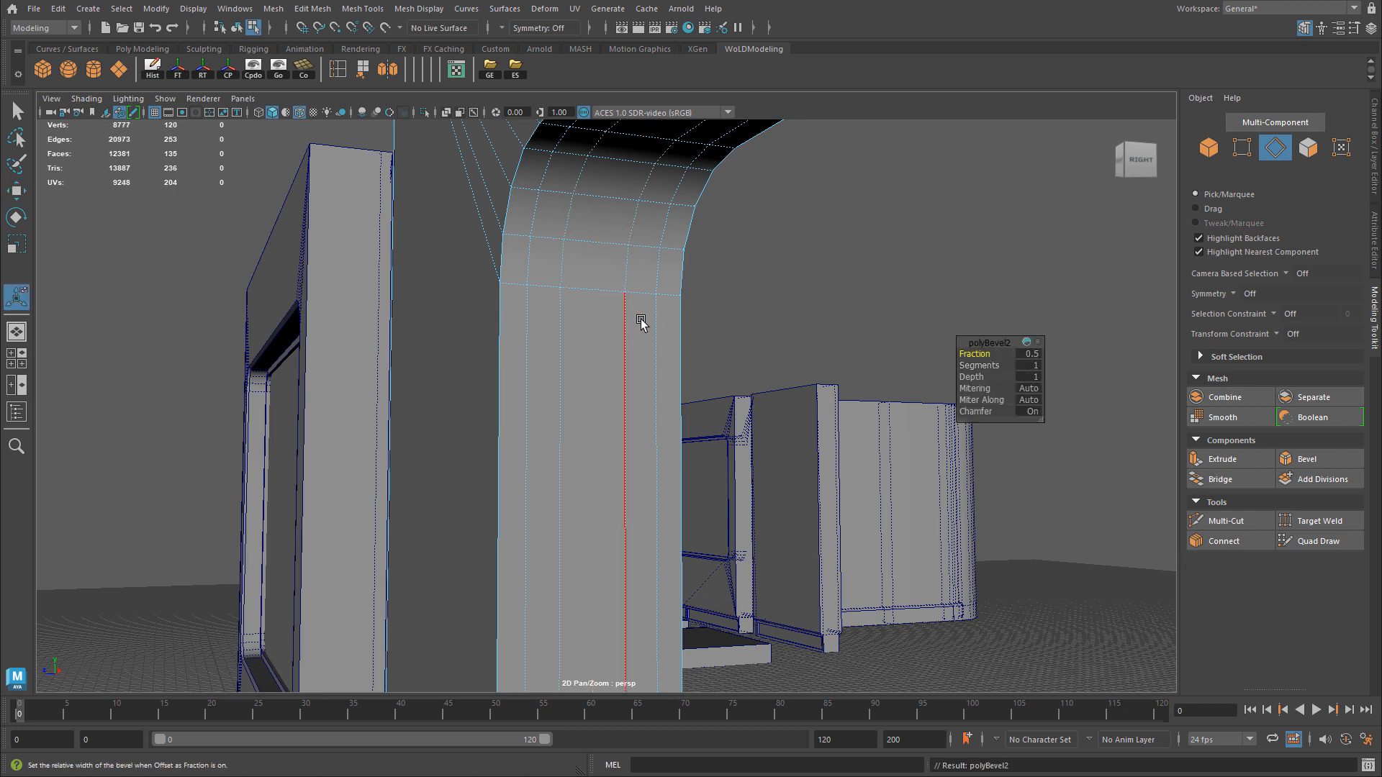
alt+right_drag(641, 321, 419, 358)
mouse_move(621, 333)
right_down()
mouse_move(691, 310)
mouse_move(607, 347)
right_up()
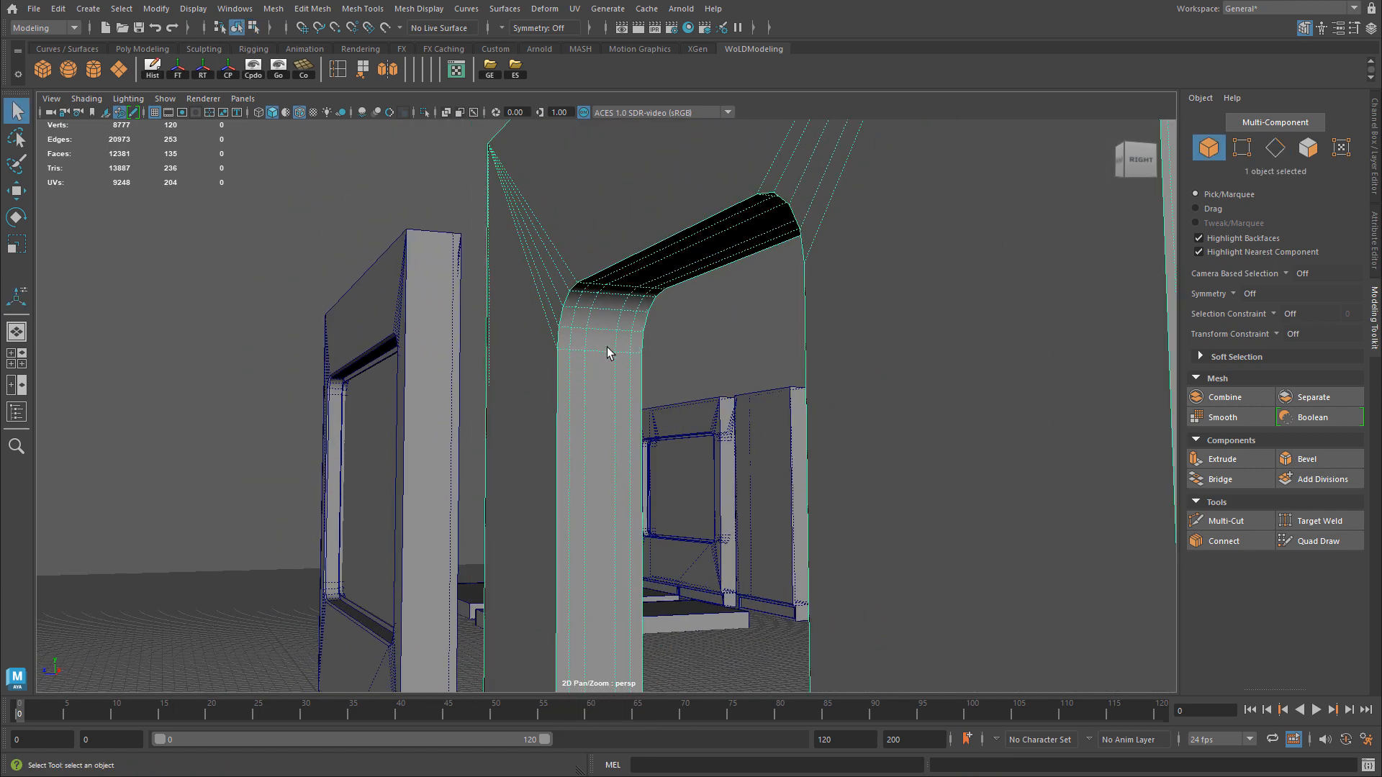
alt+right_drag(892, 375, 688, 352)
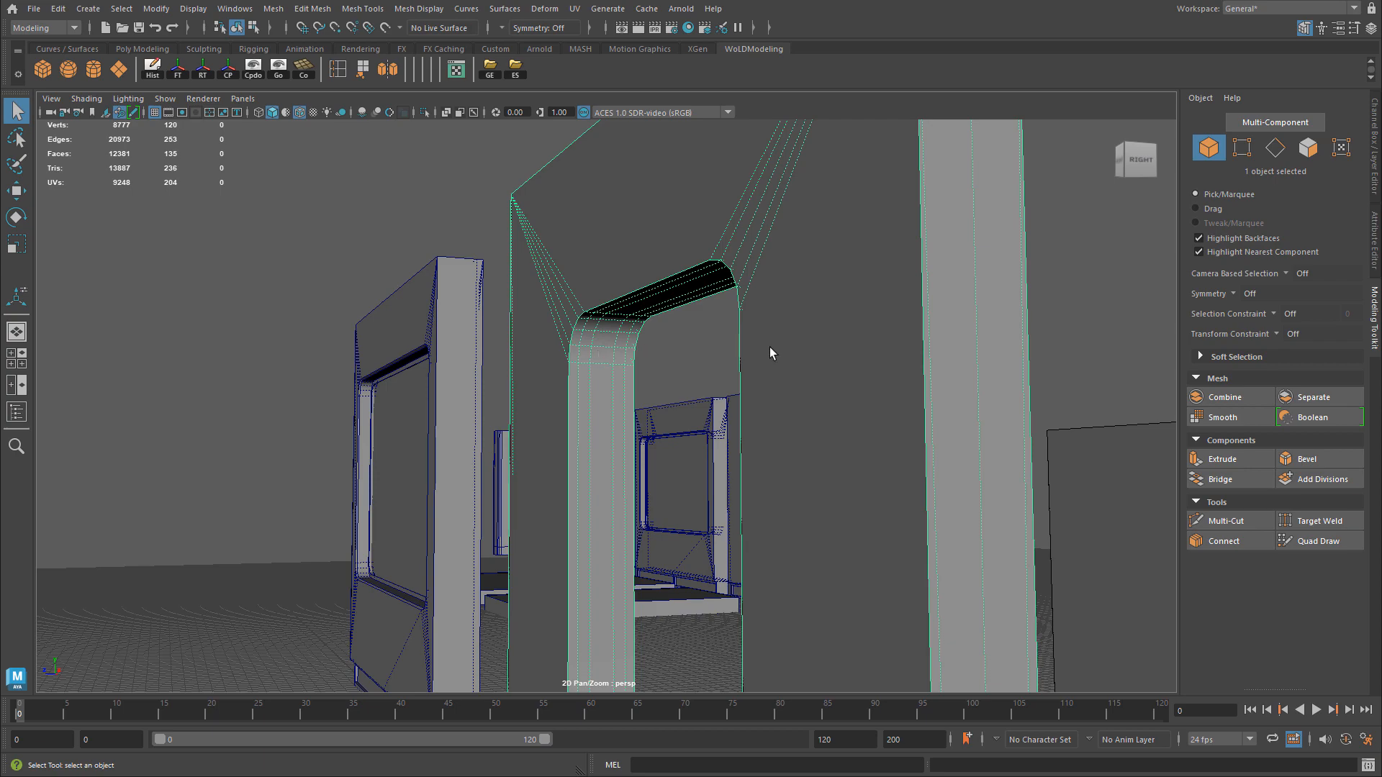
alt+right_drag(771, 352, 411, 360)
alt+drag(410, 360, 511, 382)
Select the door slab and move it back into the doorway at X 150.
key(w)
click(1051, 504)
click(1076, 511)
alt+right_drag(1076, 511, 1008, 504)
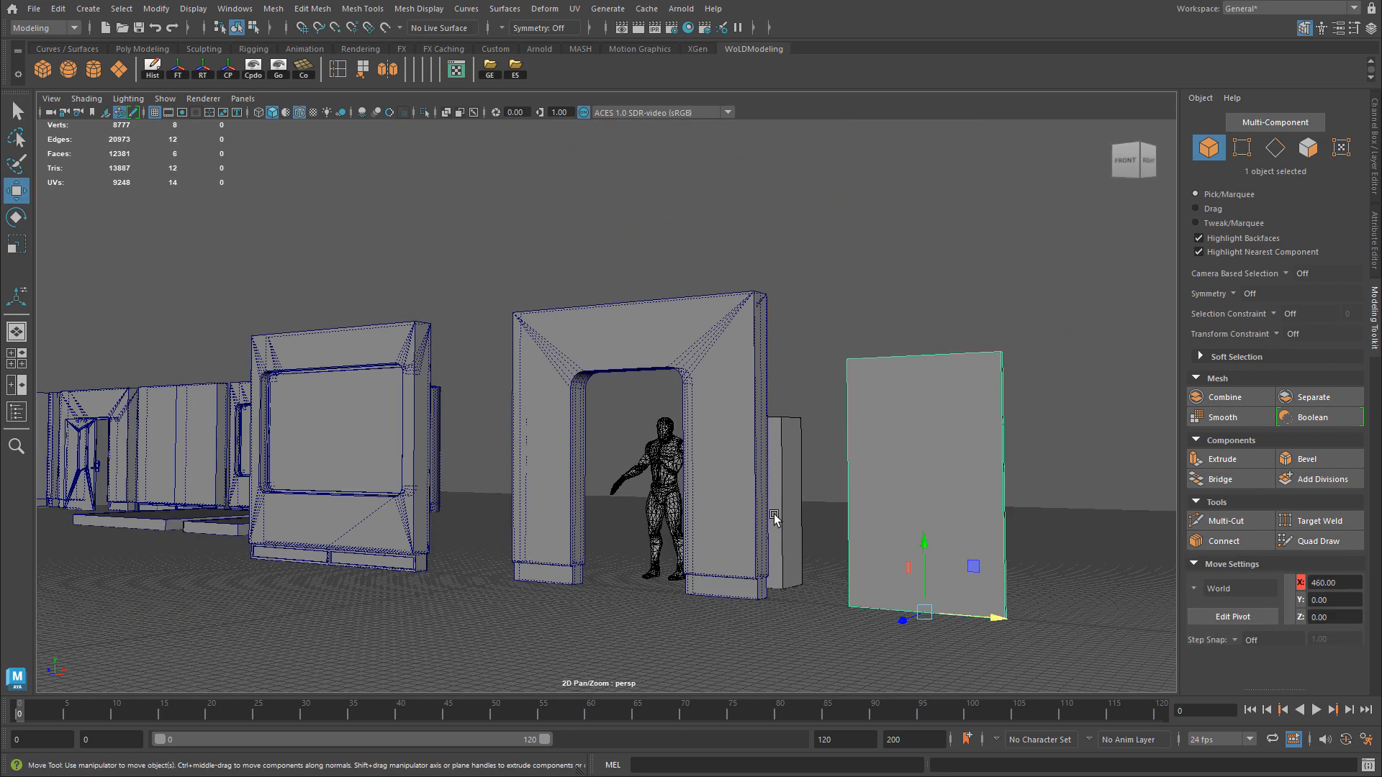
alt+drag(1008, 504, 629, 566)
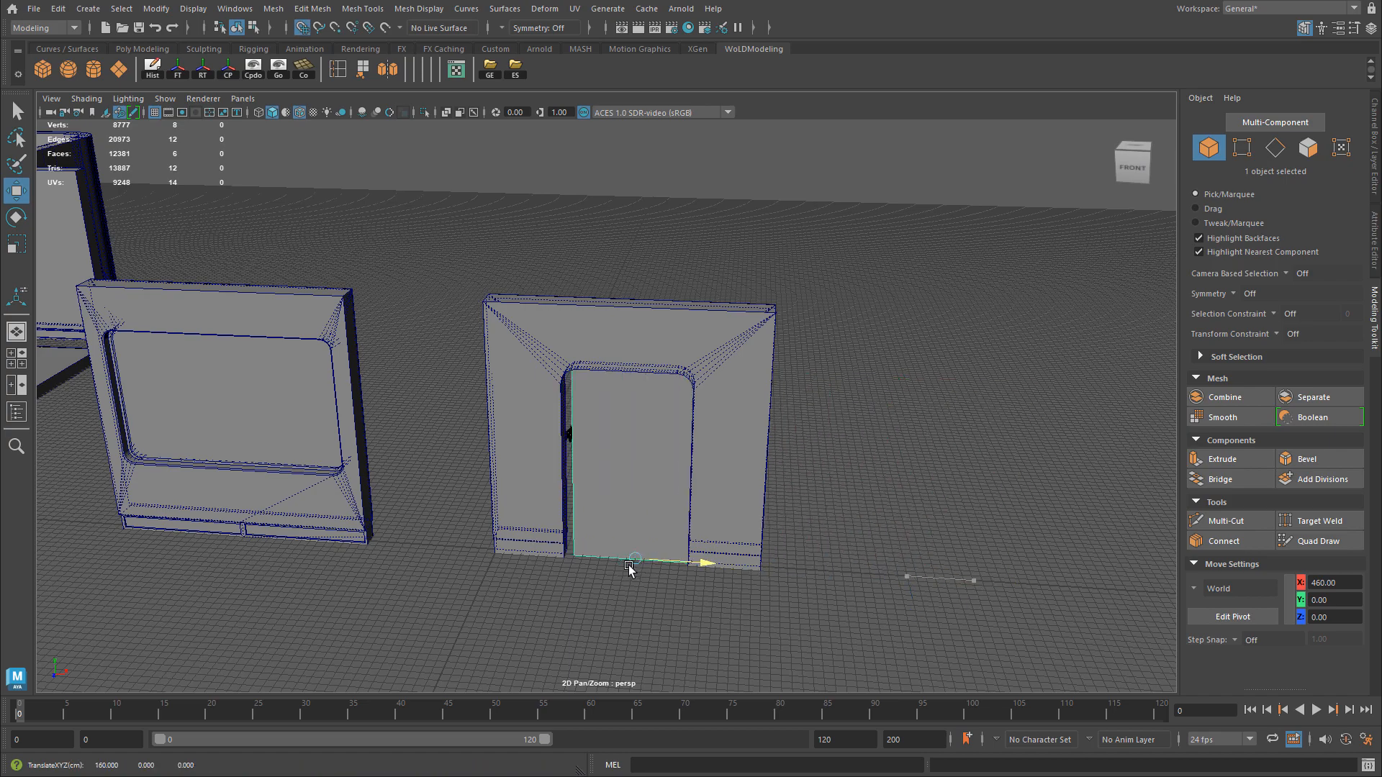
Place the door slab's pivot on its side edge at the door jamb, at X 80, Y 0, Z 0.
key(f)
alt+right_drag(371, 553, 459, 521)
alt+drag(460, 521, 460, 473)
alt+middle_drag(461, 473, 677, 341)
alt+right_drag(677, 341, 755, 330)
alt+drag(755, 330, 634, 341)
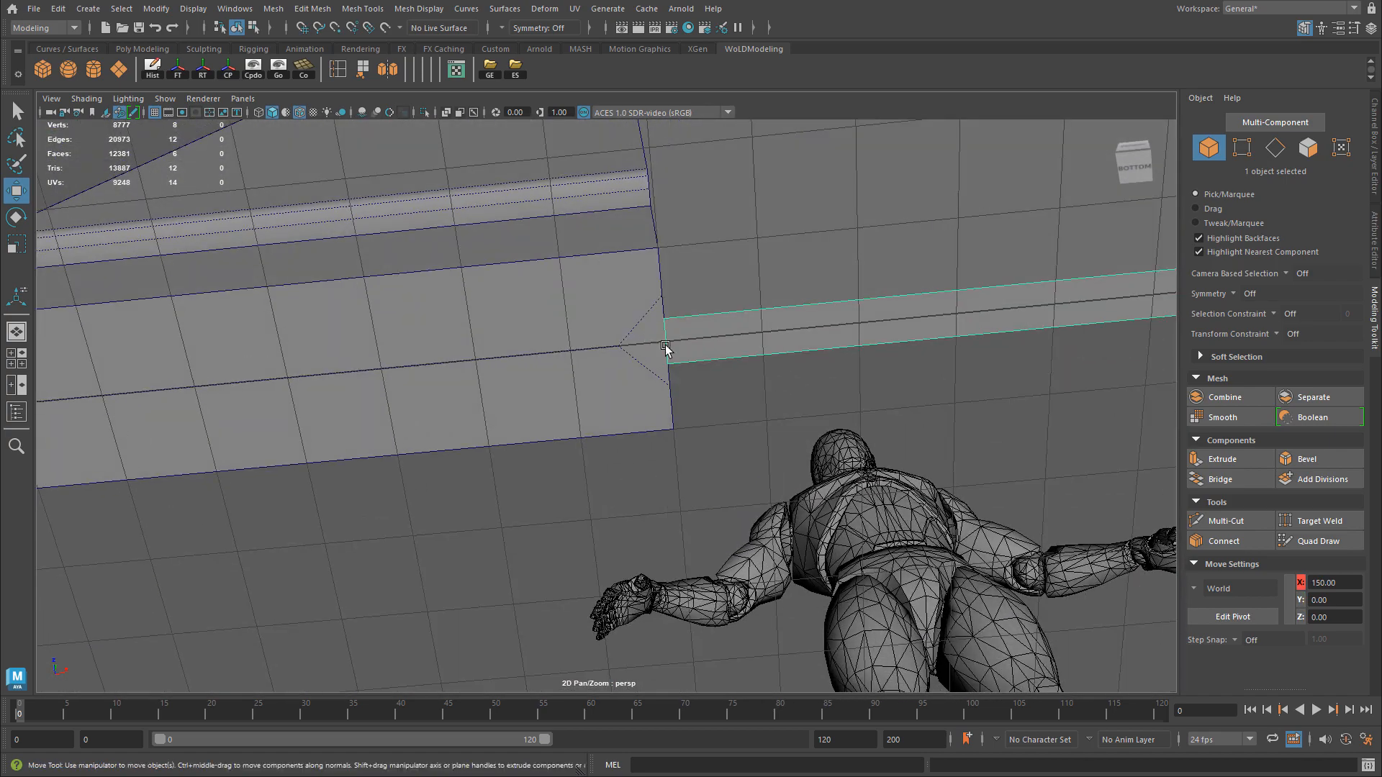
key(d)
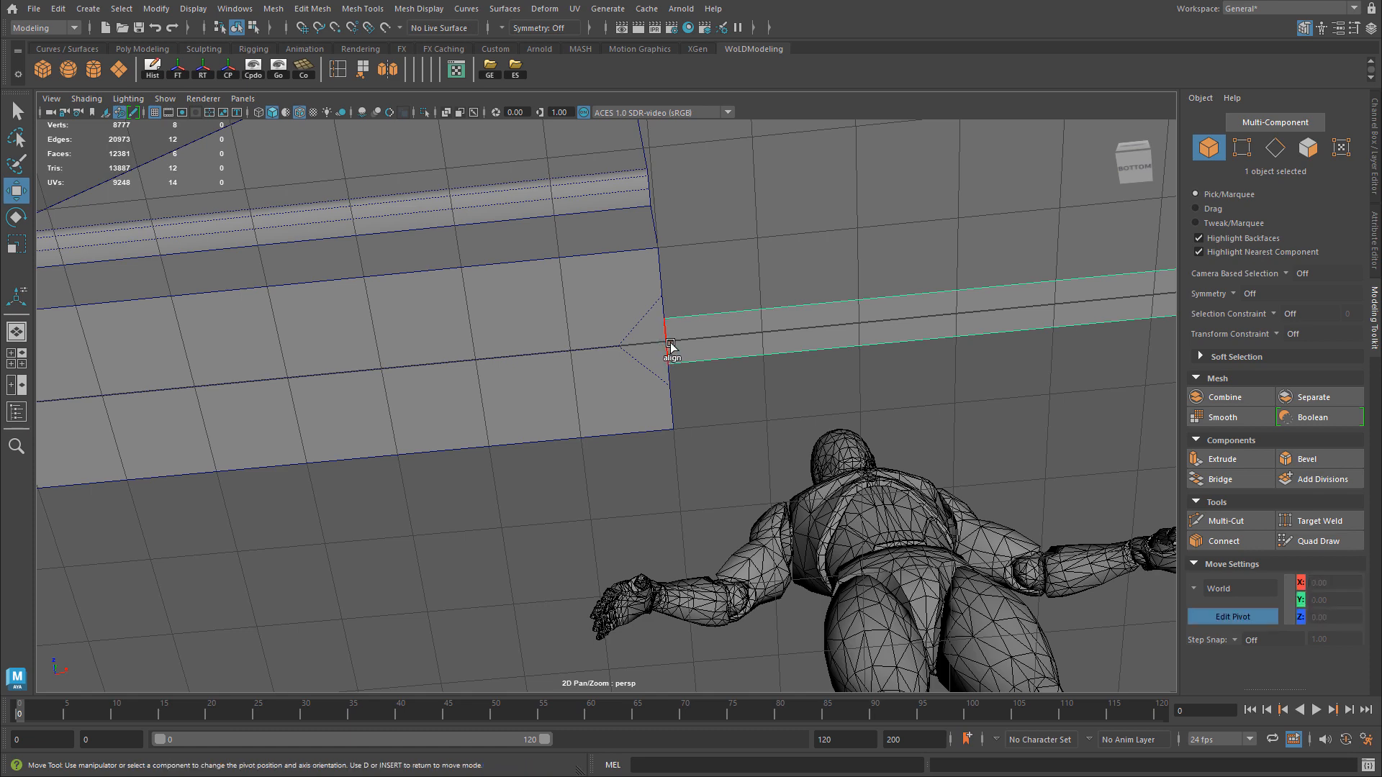
click(670, 344)
key(d)
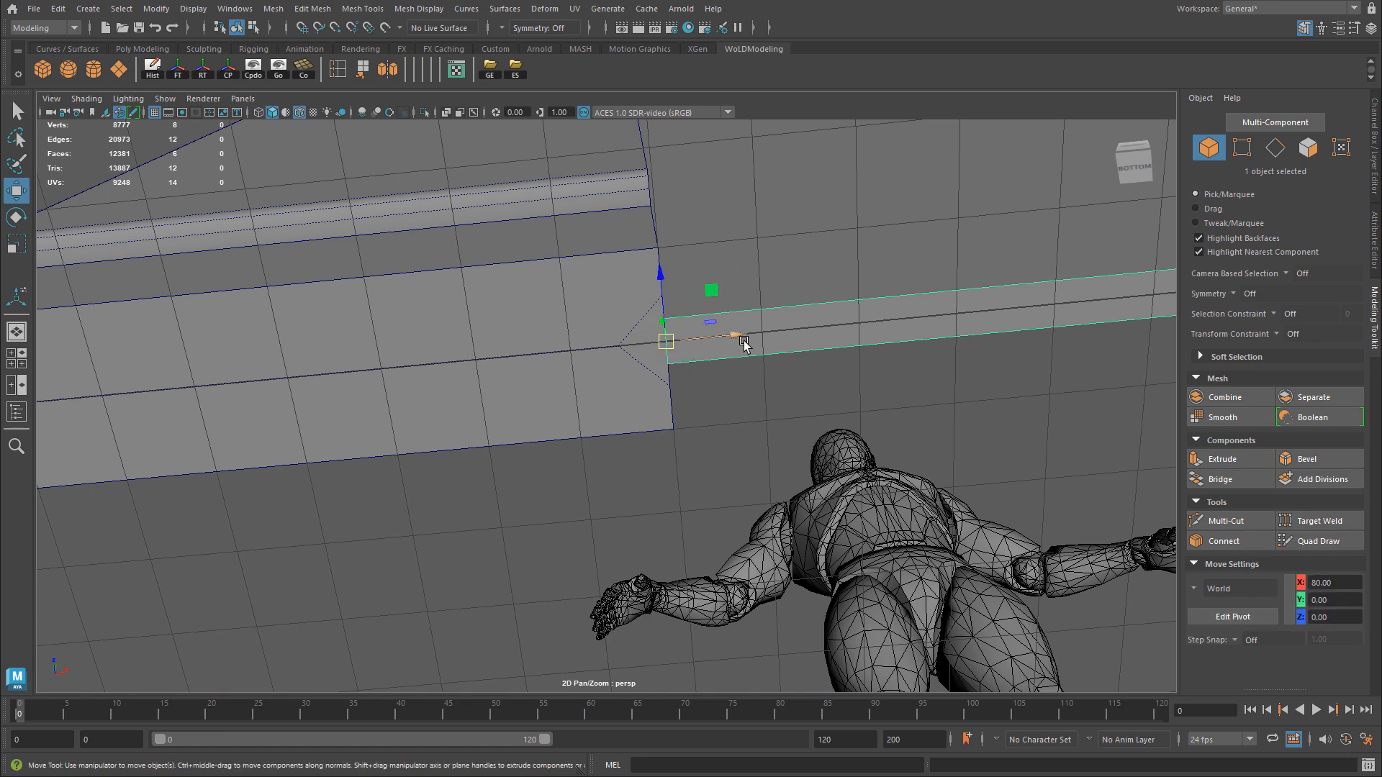
alt+drag(725, 333, 374, 321)
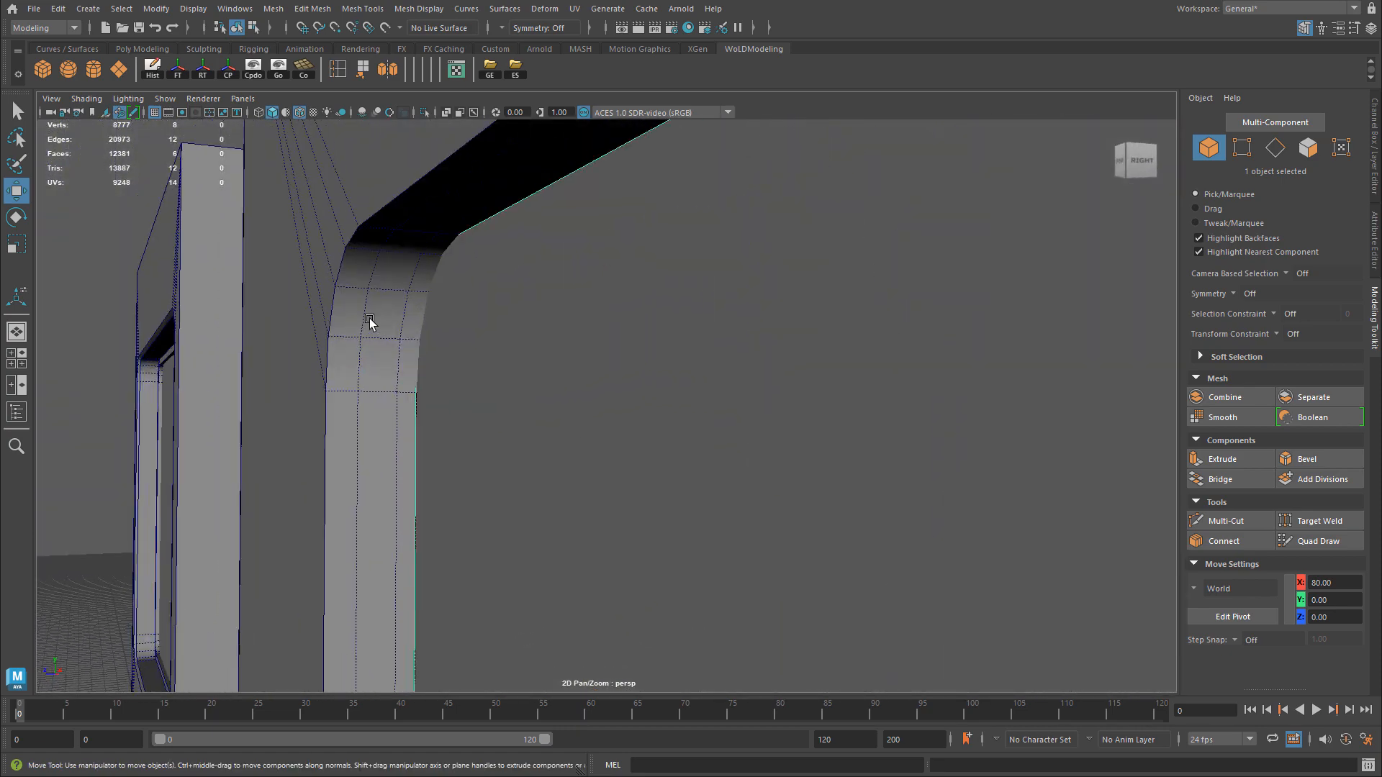
right_click(389, 346)
right_drag(390, 347, 392, 386)
click(409, 369)
alt+drag(483, 374, 426, 395)
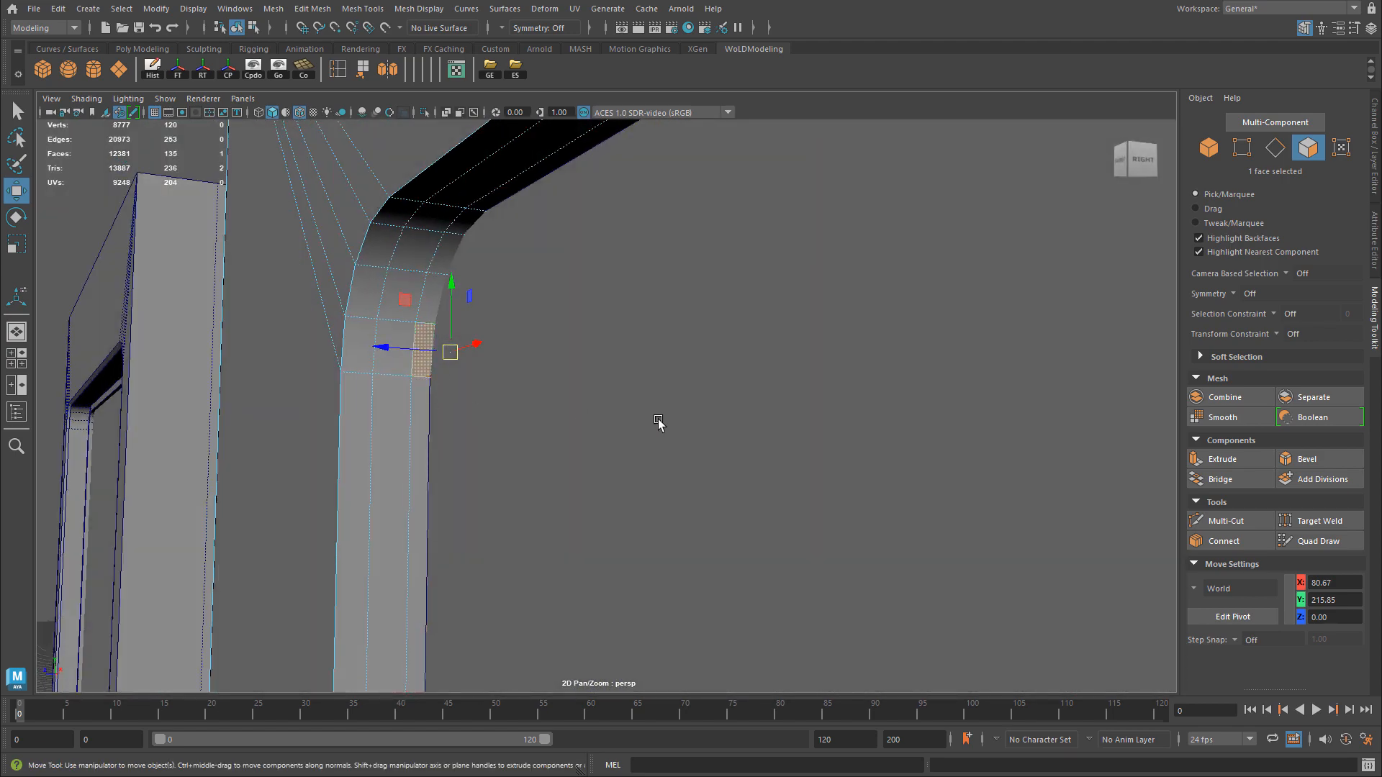
Select the door wall as an object and isolate it in the viewport.
alt+right_drag(658, 423, 468, 426)
alt+drag(468, 426, 641, 472)
alt+middle_drag(641, 472, 542, 408)
right_drag(611, 399, 639, 387)
alt+right_drag(658, 475, 583, 528)
alt+drag(583, 527, 624, 482)
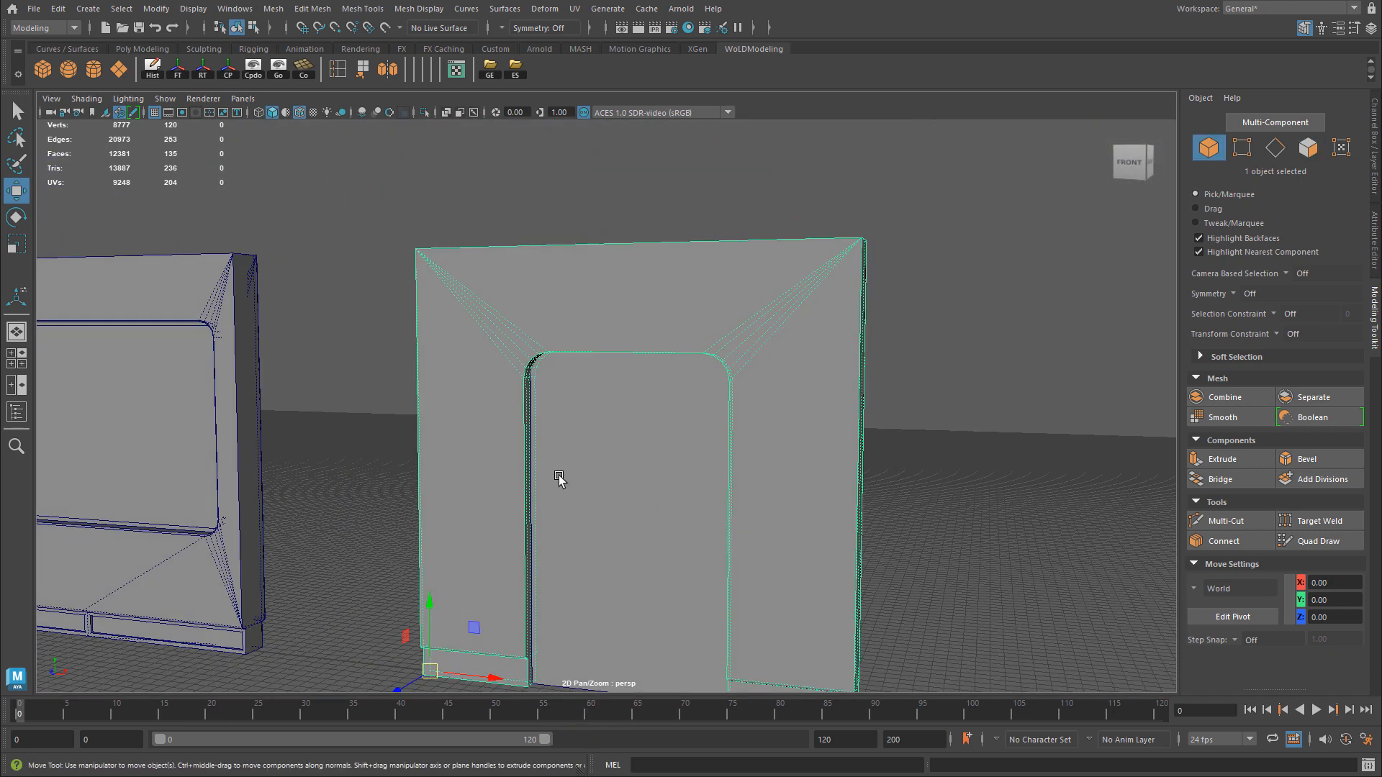
key(ctrl+1)
alt+right_drag(387, 452, 605, 308)
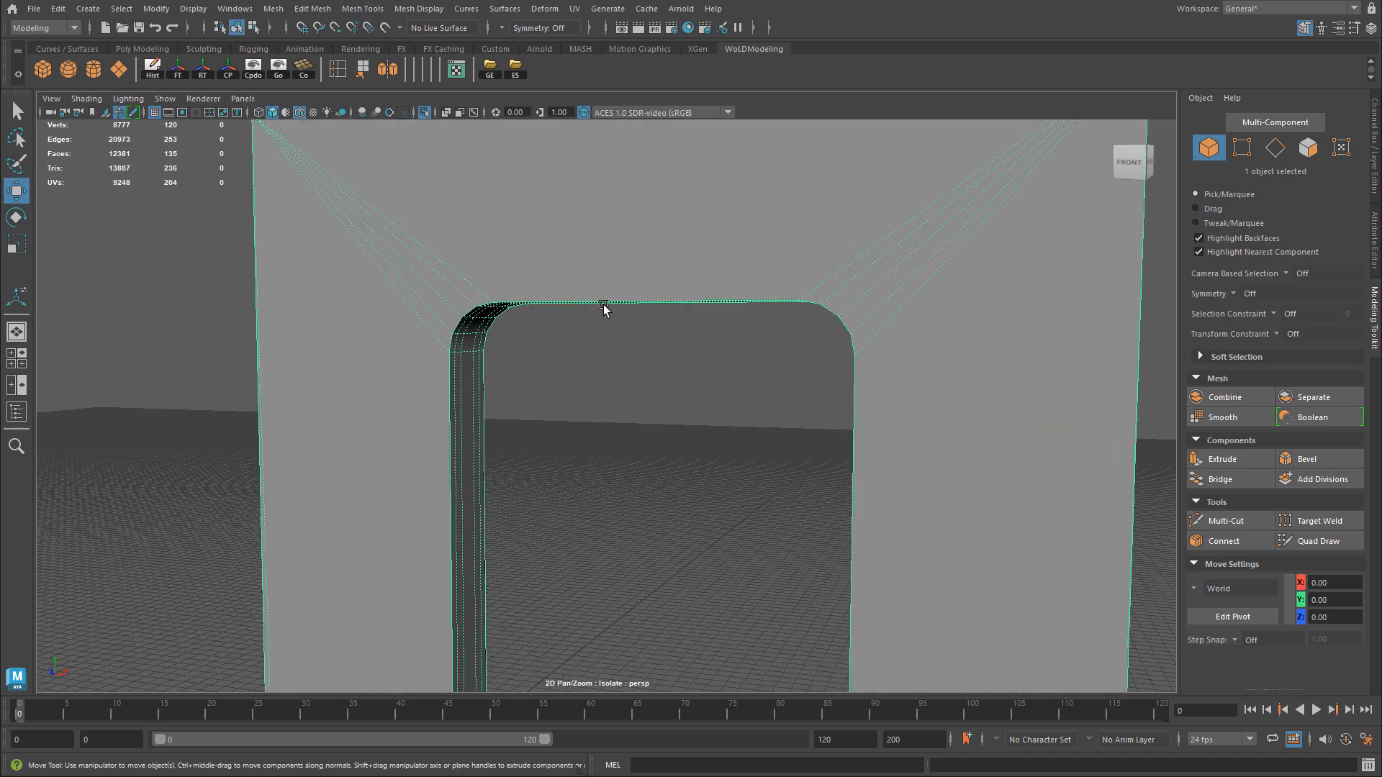
alt+drag(605, 308, 493, 336)
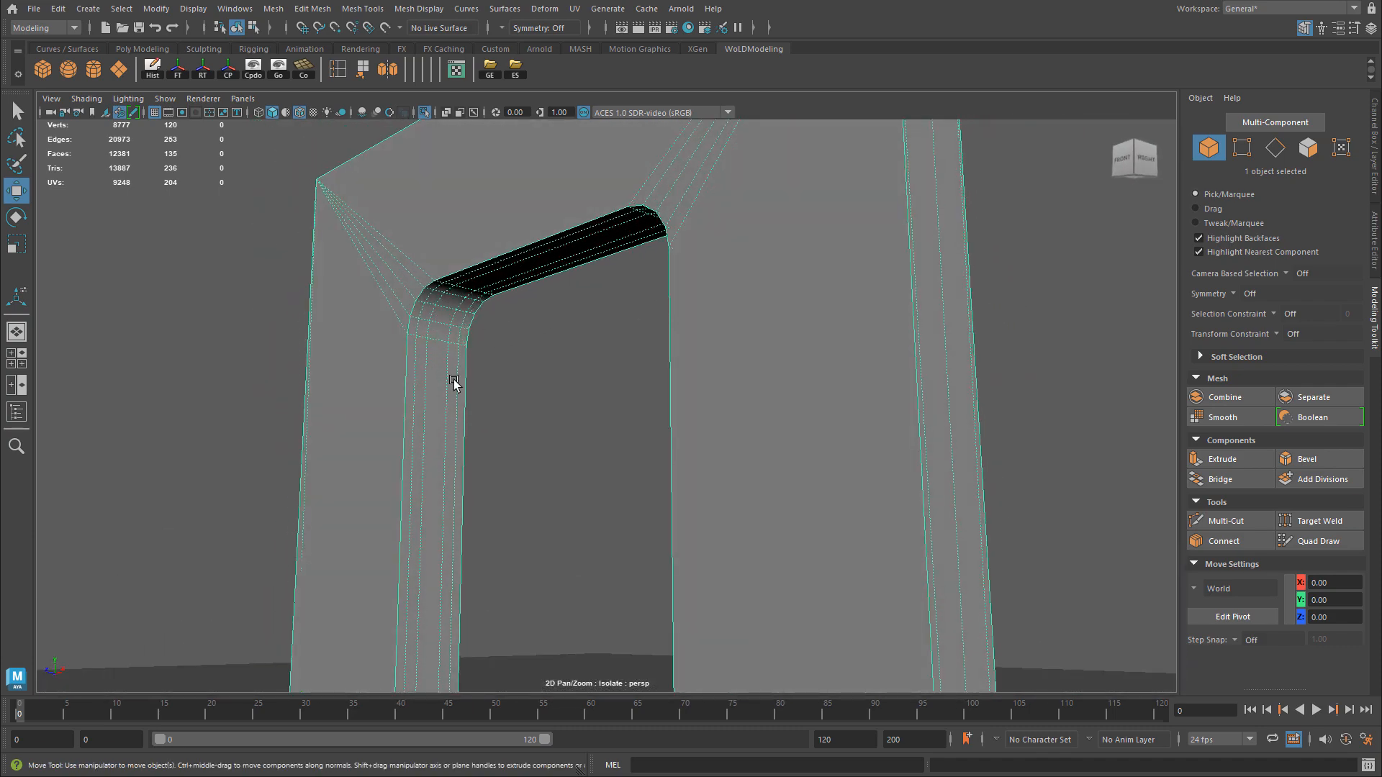
Select the central strip of faces lining the door opening, starting from the middle face at the jamb's base.
alt+middle_drag(352, 369, 382, 391)
alt+right_drag(382, 392, 501, 426)
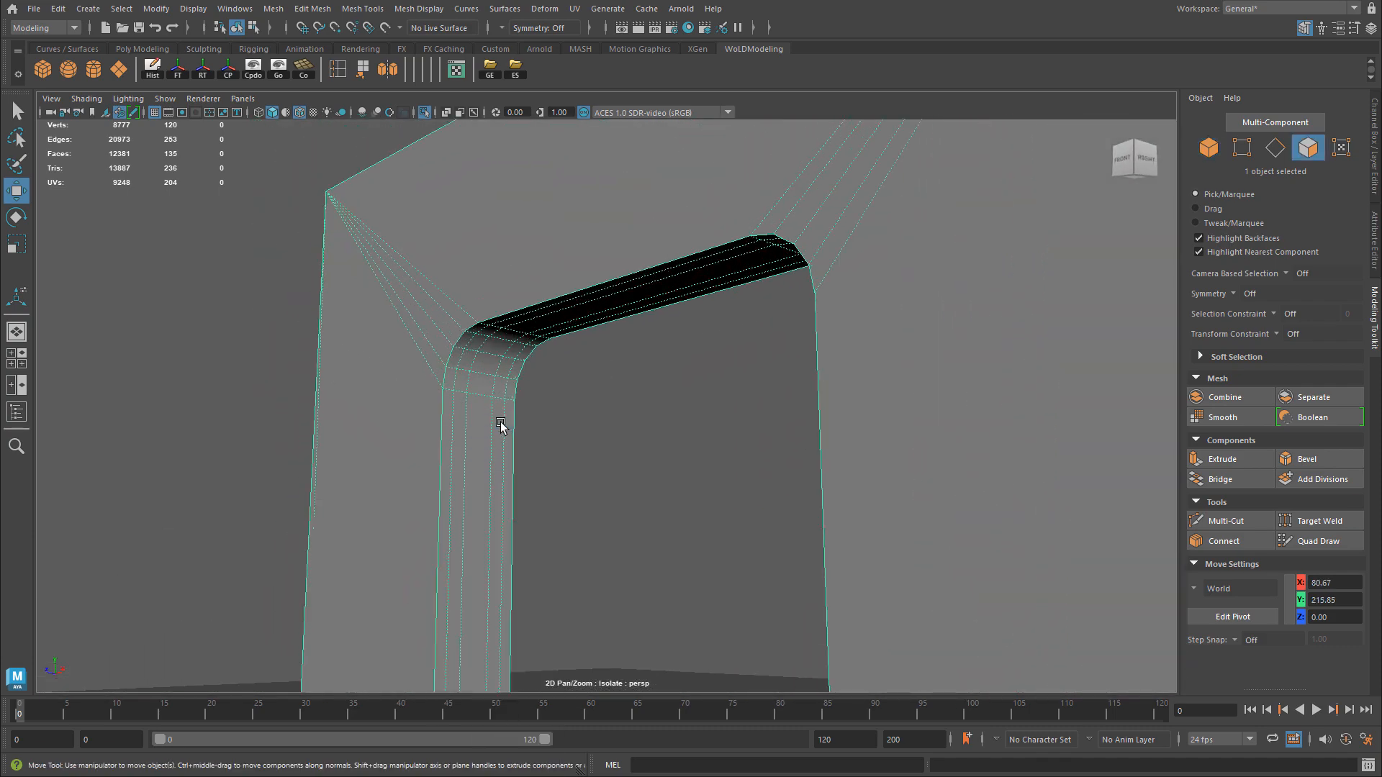
click(479, 382)
alt+middle_drag(598, 518, 595, 324)
alt+drag(575, 367, 509, 482)
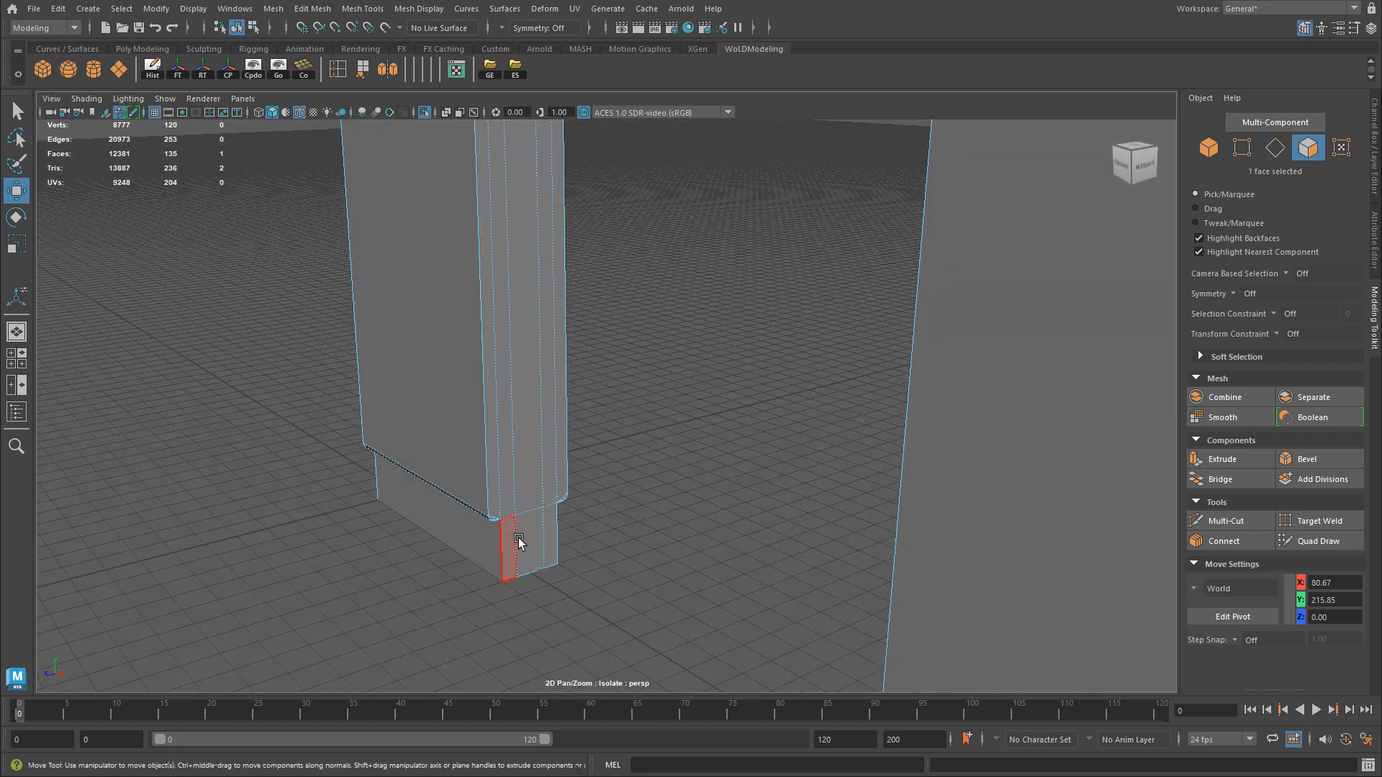
click(526, 538)
click(526, 539)
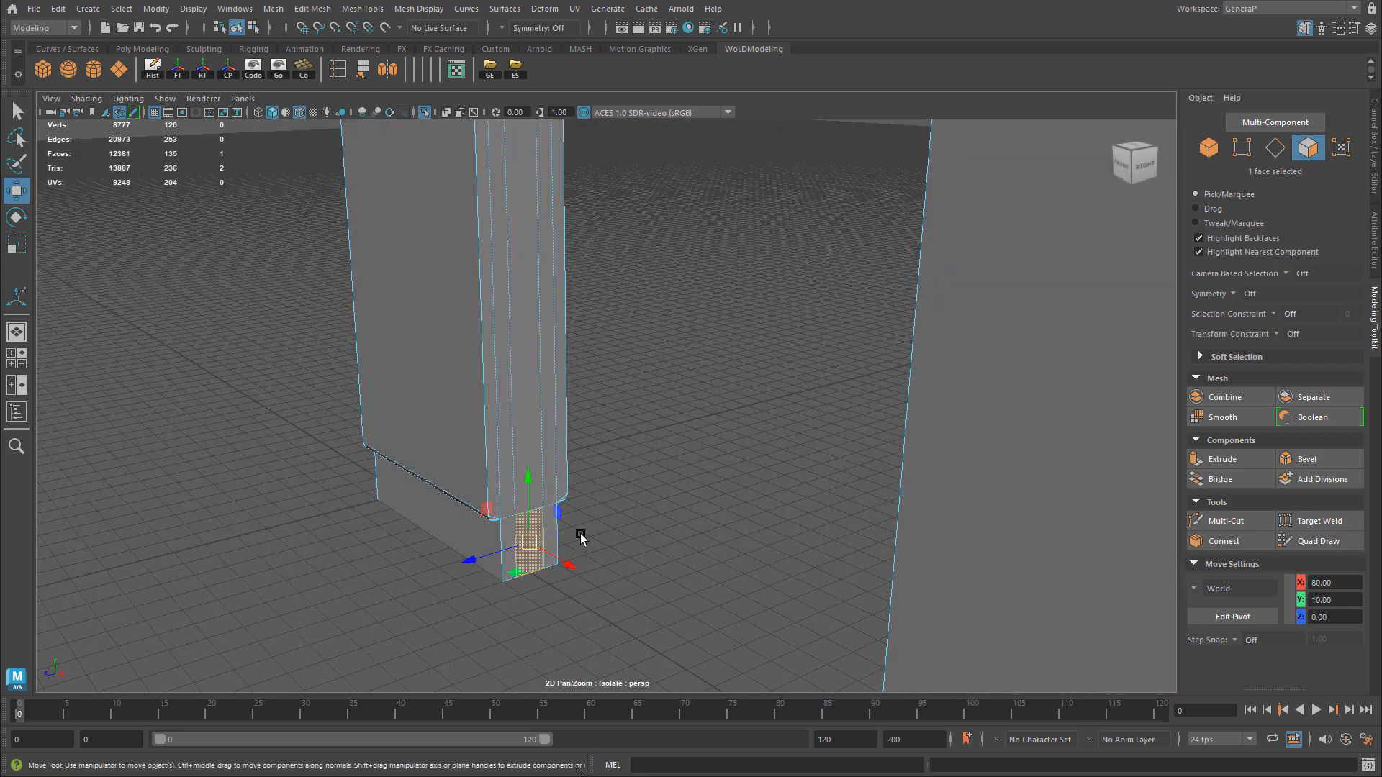
alt+drag(581, 538, 586, 525)
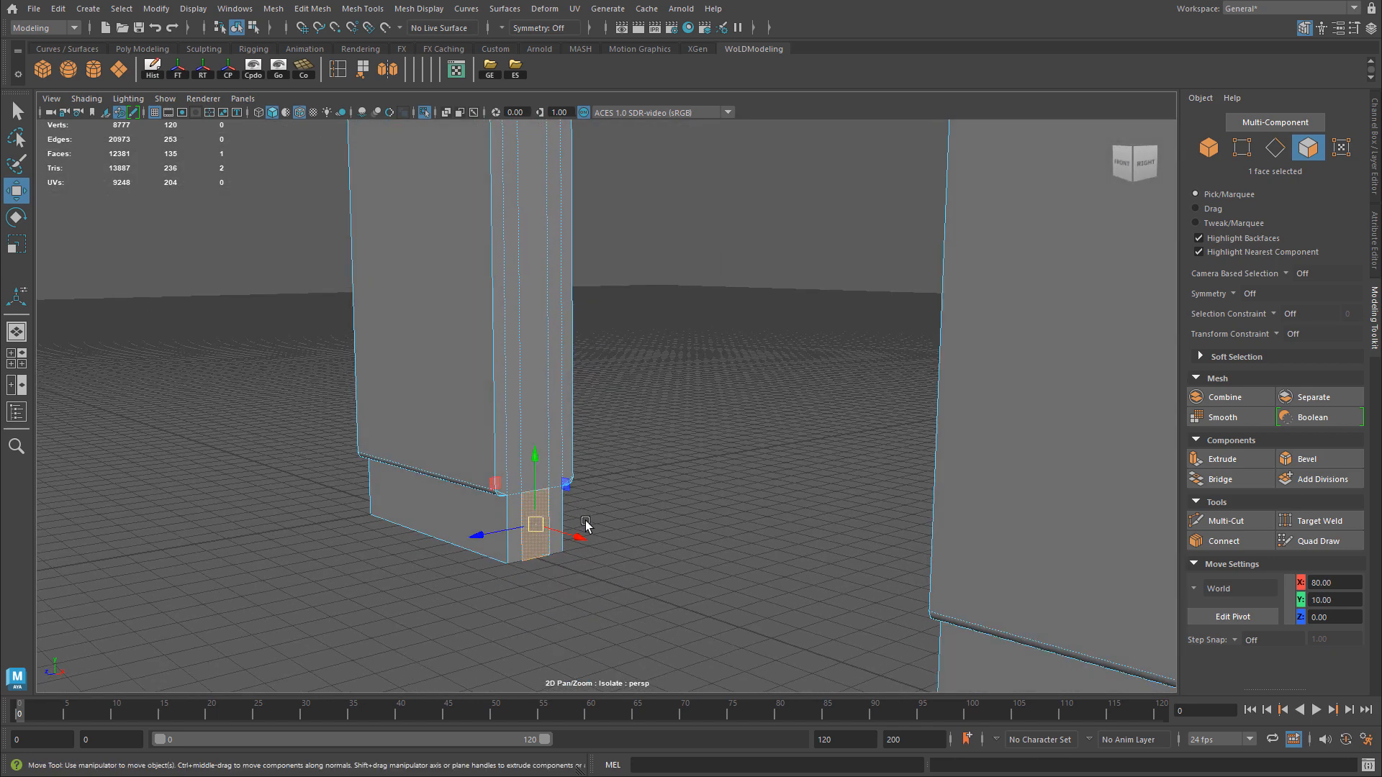
shift+double_click(536, 370)
alt+middle_drag(619, 357, 547, 592)
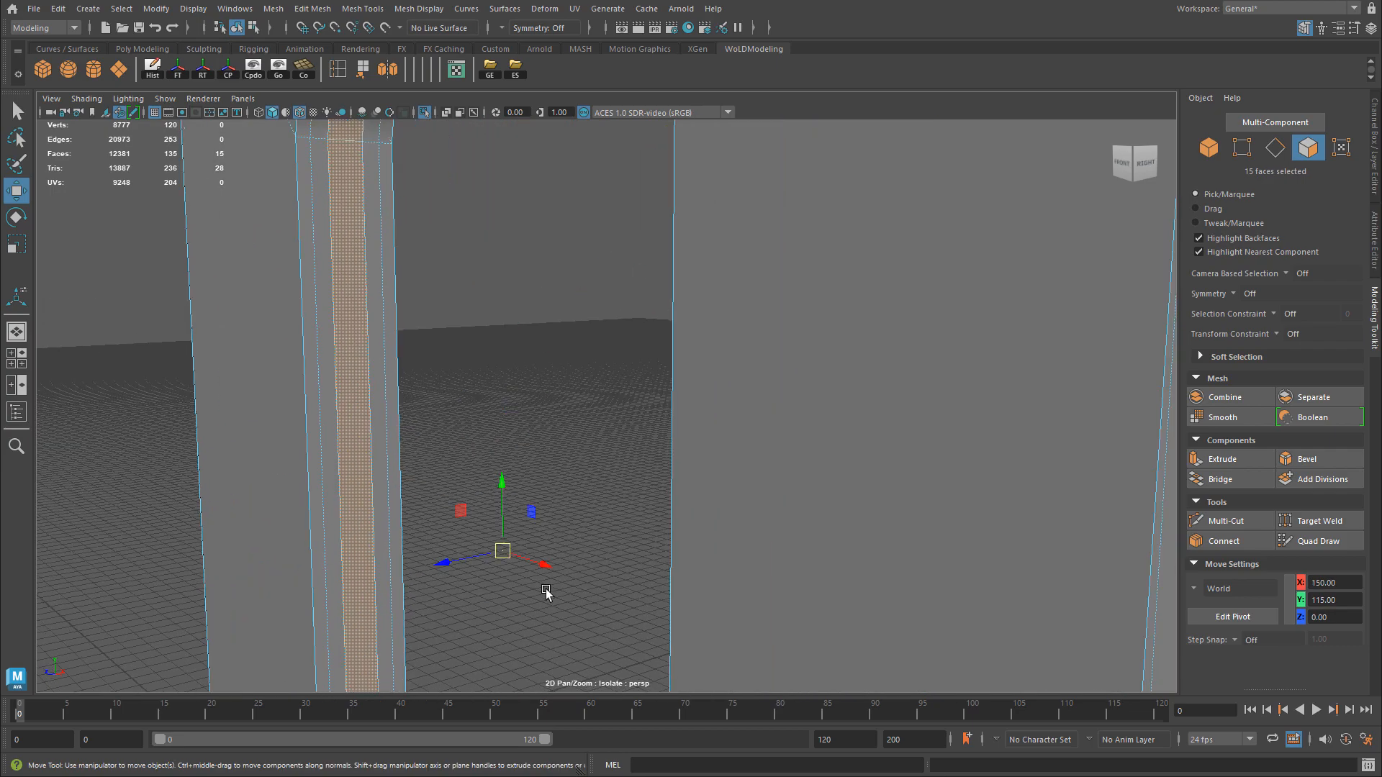
Remove the triangular bottom faces at the base of both door jambs from the face selection.
alt+drag(548, 593, 864, 484)
alt+middle_drag(864, 484, 637, 562)
alt+drag(638, 561, 675, 519)
alt+right_drag(882, 248, 635, 278)
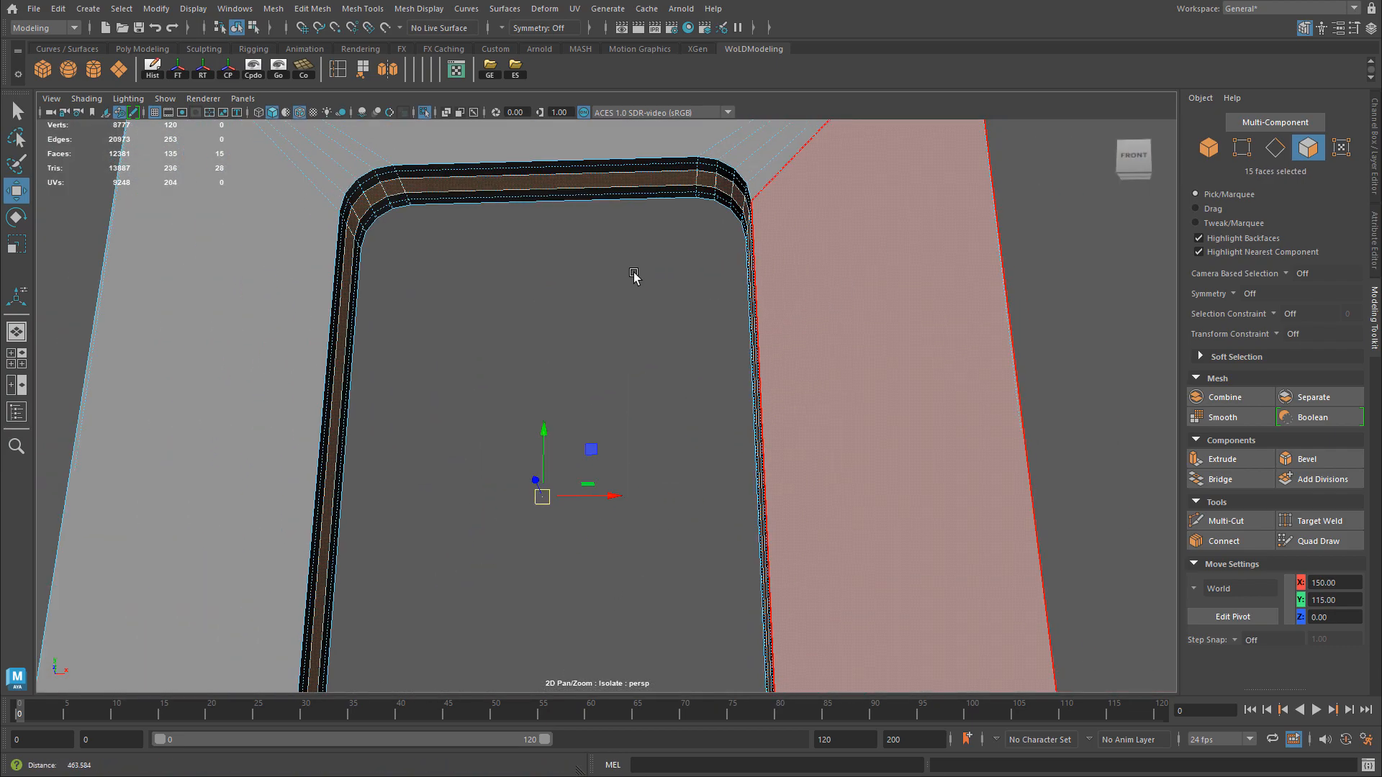
alt+drag(635, 278, 854, 453)
alt+middle_drag(854, 453, 743, 364)
alt+drag(743, 365, 706, 312)
alt+middle_drag(706, 312, 760, 381)
alt+right_drag(760, 382, 875, 295)
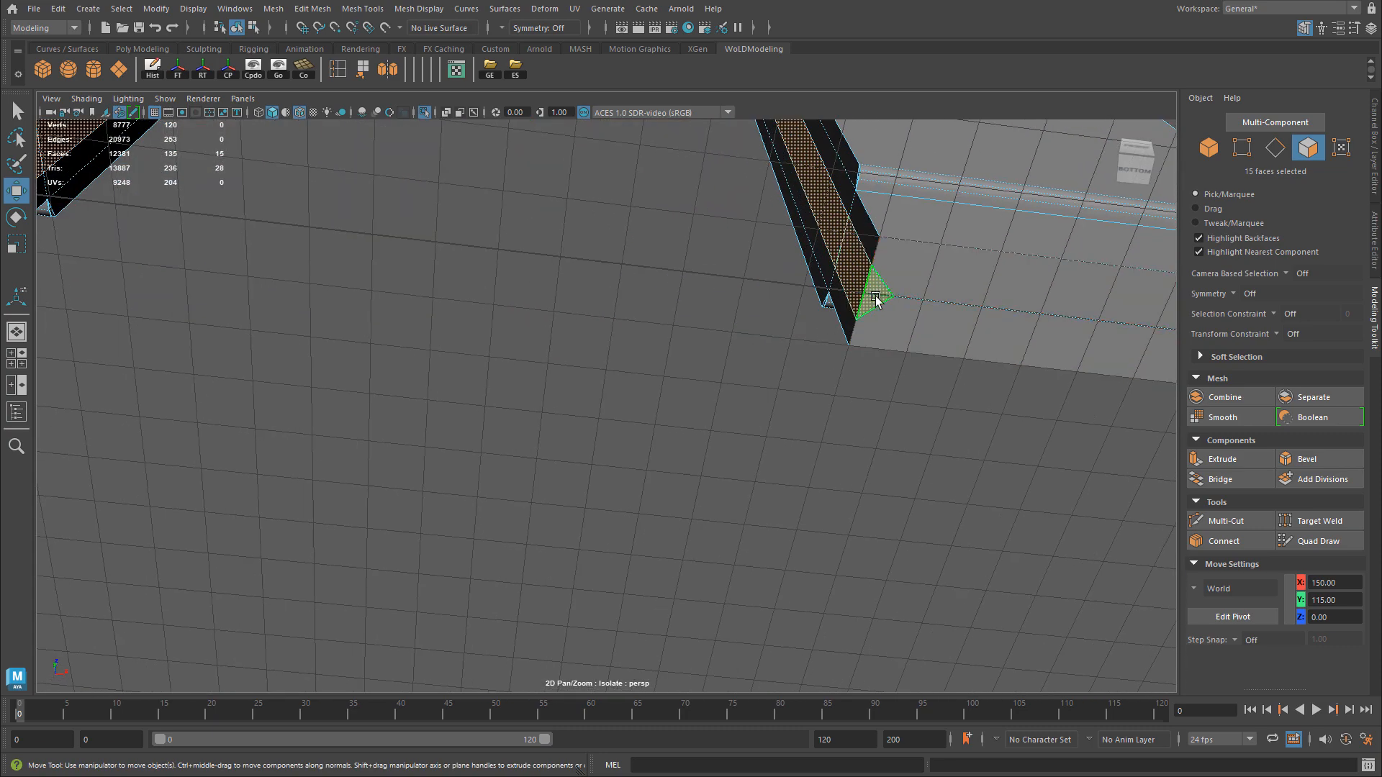
ctrl+click(874, 298)
alt+drag(360, 365, 581, 260)
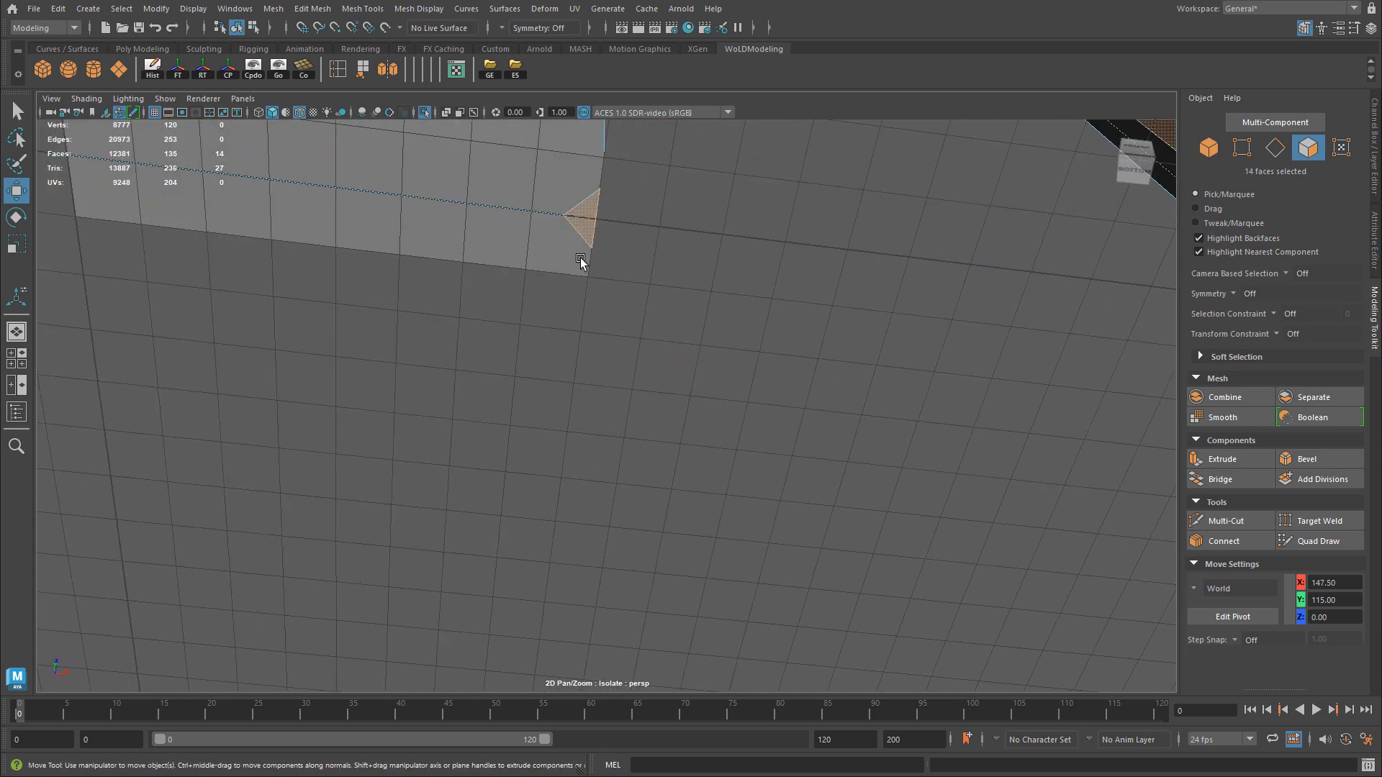
ctrl+click(575, 210)
Extrude the selected central strip of faces around the door opening with a thickness of 5.
alt+drag(574, 210, 699, 307)
alt+right_drag(699, 307, 605, 362)
mouse_move(605, 362)
alt+mouse_down()
mouse_move(493, 385)
mouse_move(617, 382)
alt+mouse_up()
alt+drag(670, 386, 518, 403)
alt+right_drag(518, 403, 573, 370)
alt+drag(573, 370, 562, 371)
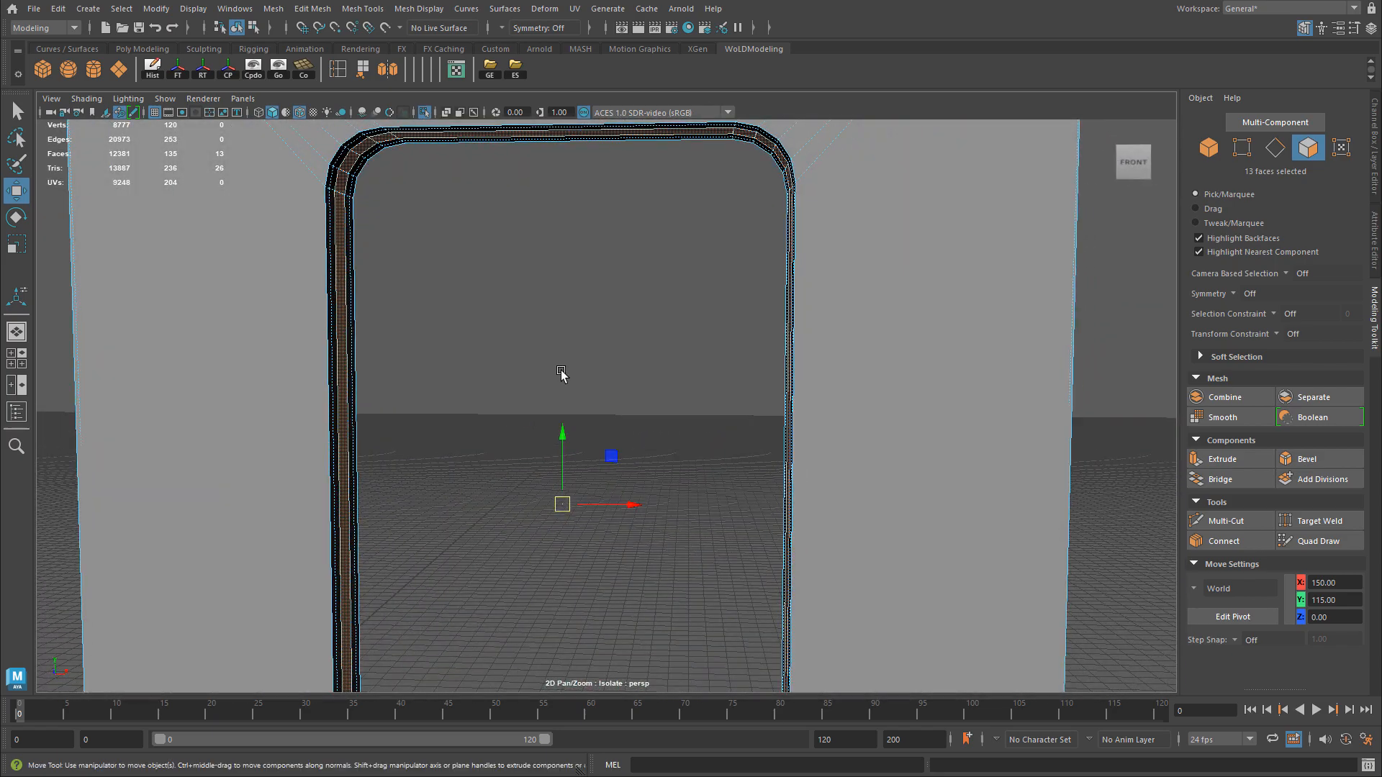
key(ctrl+e)
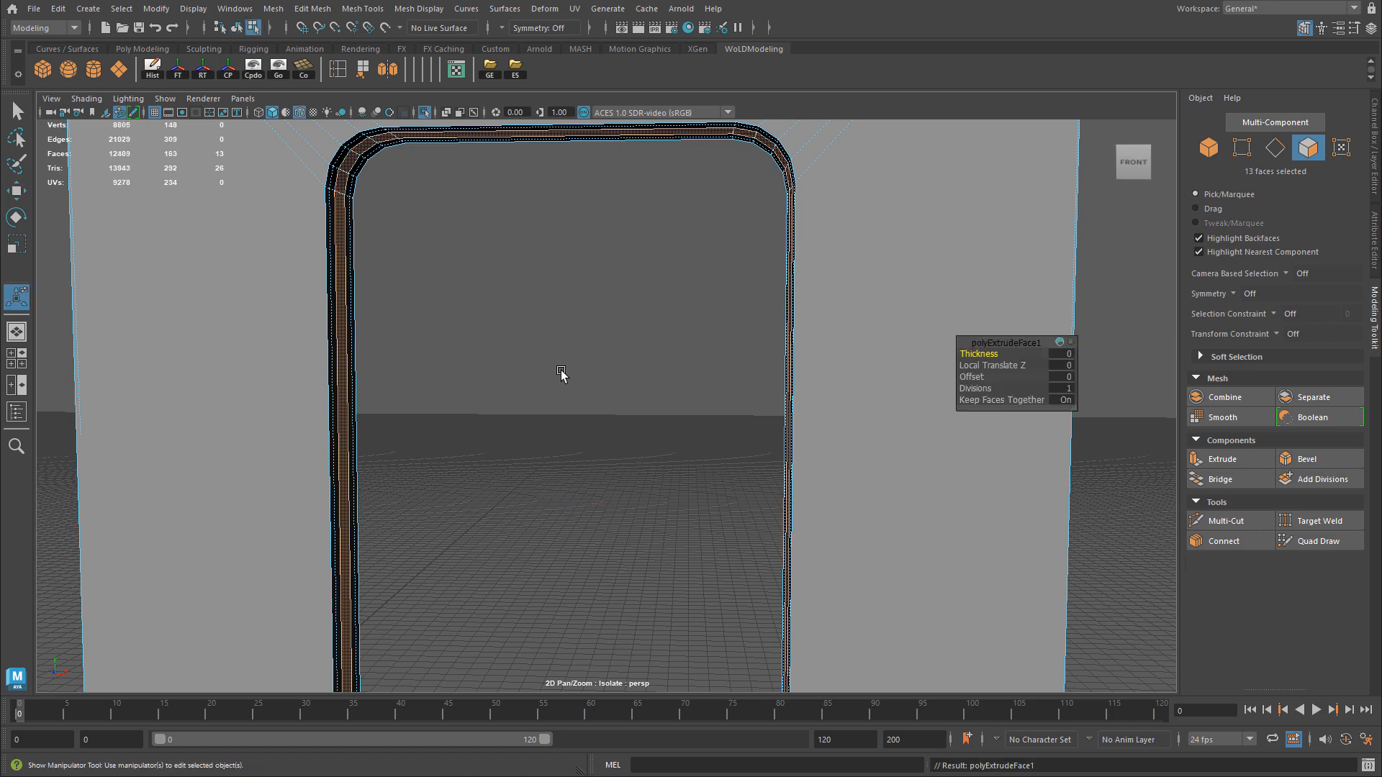
click(1066, 355)
text(5)
key(Return)
alt+middle_drag(537, 324, 553, 342)
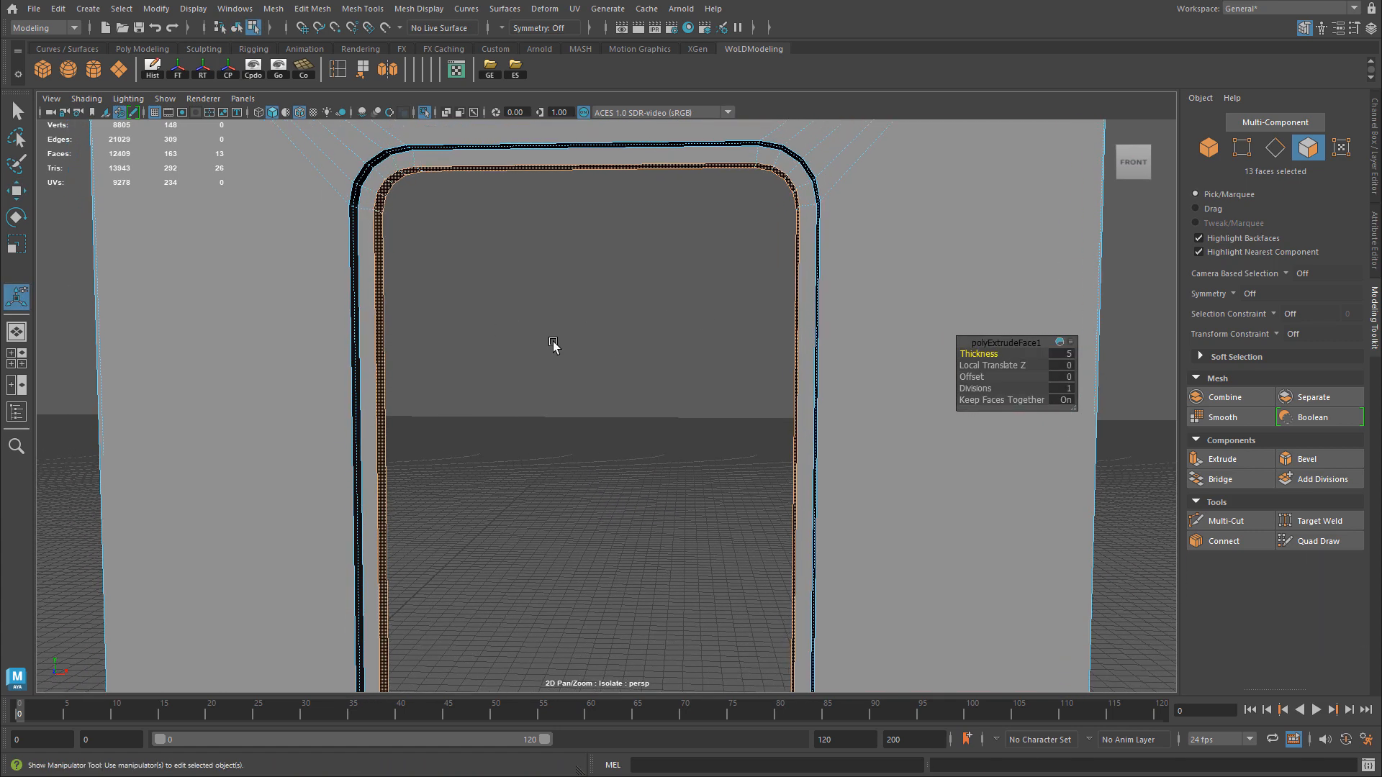
Set the door frame extrusion's thickness to 10, checking it against the grid in the front view.
alt+drag(554, 342, 555, 348)
key(space)
key(space)
alt+middle_drag(507, 369, 494, 426)
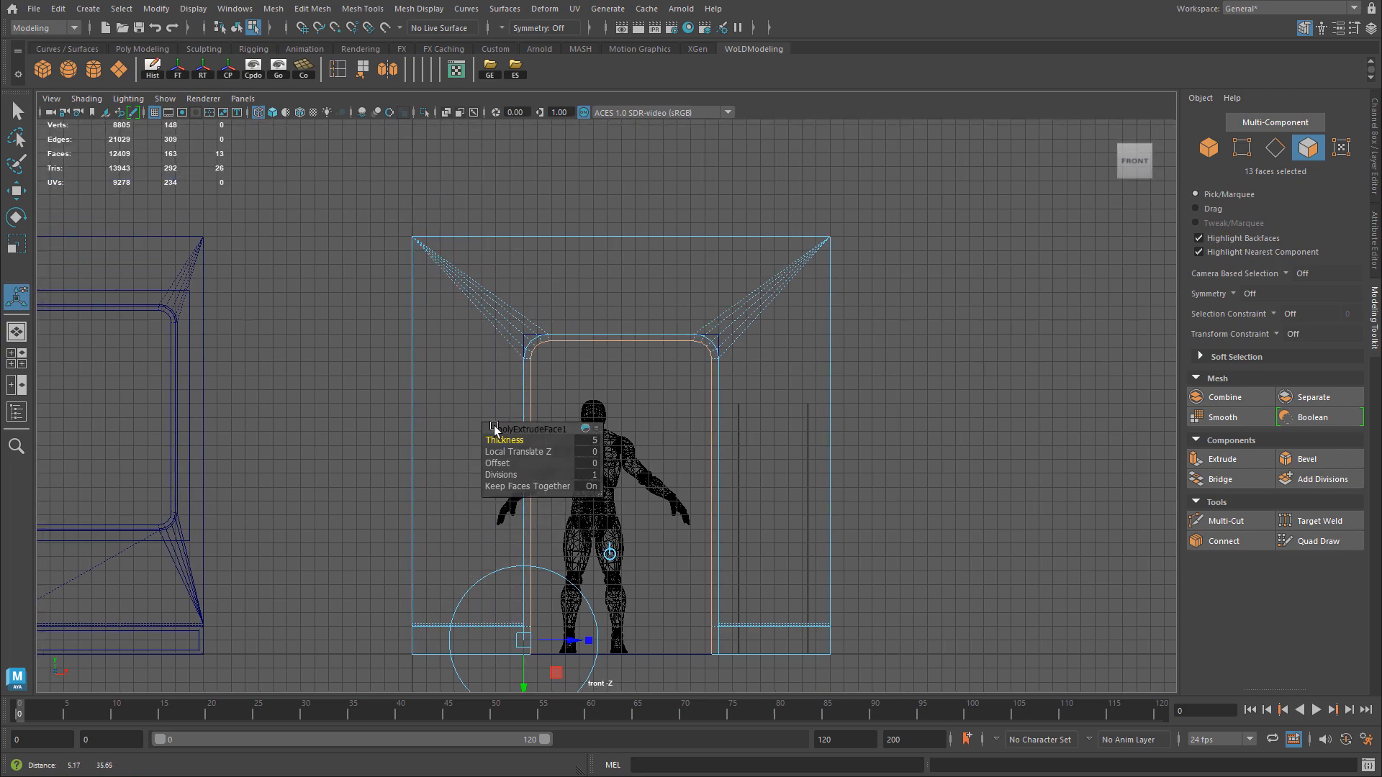
alt+right_drag(495, 428, 803, 317)
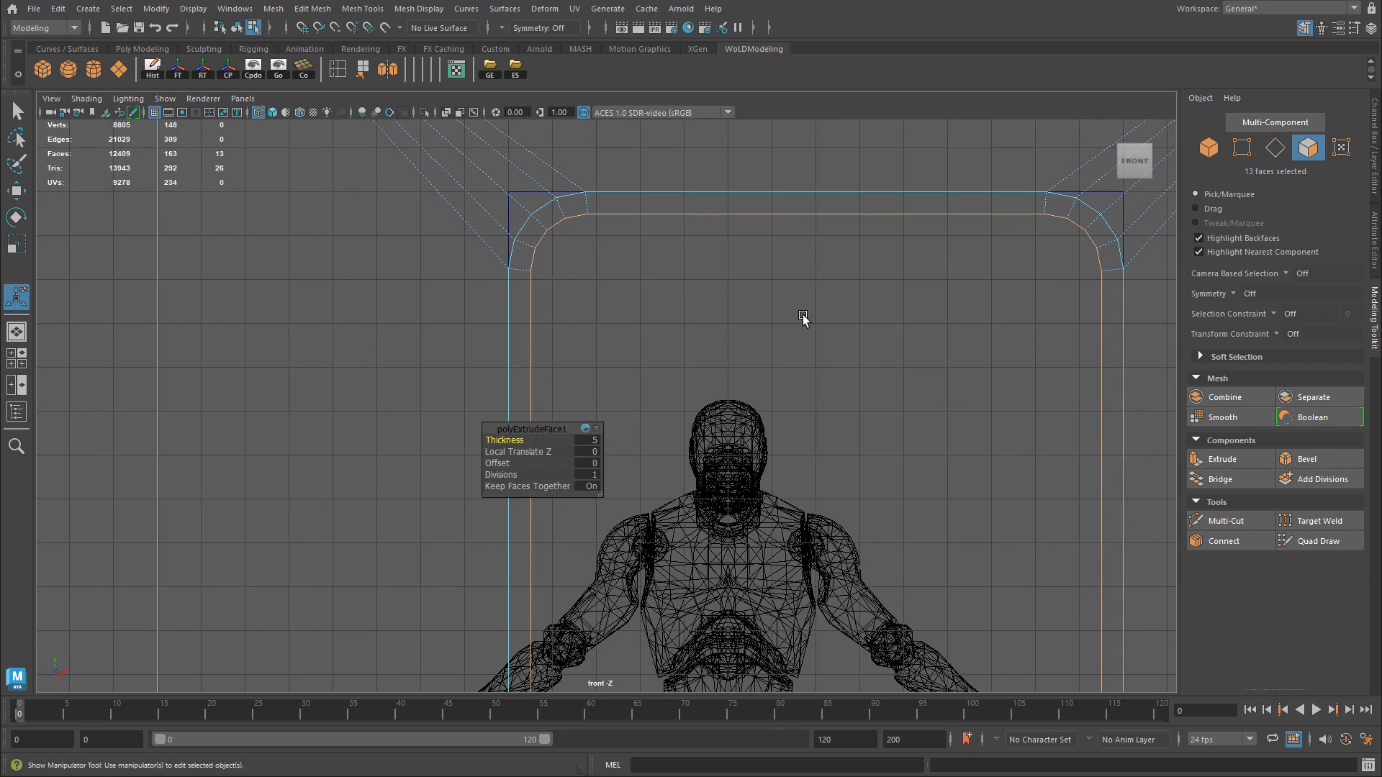
alt+right_drag(543, 240, 588, 247)
alt+middle_drag(554, 227, 573, 318)
alt+right_drag(449, 320, 553, 432)
click(592, 441)
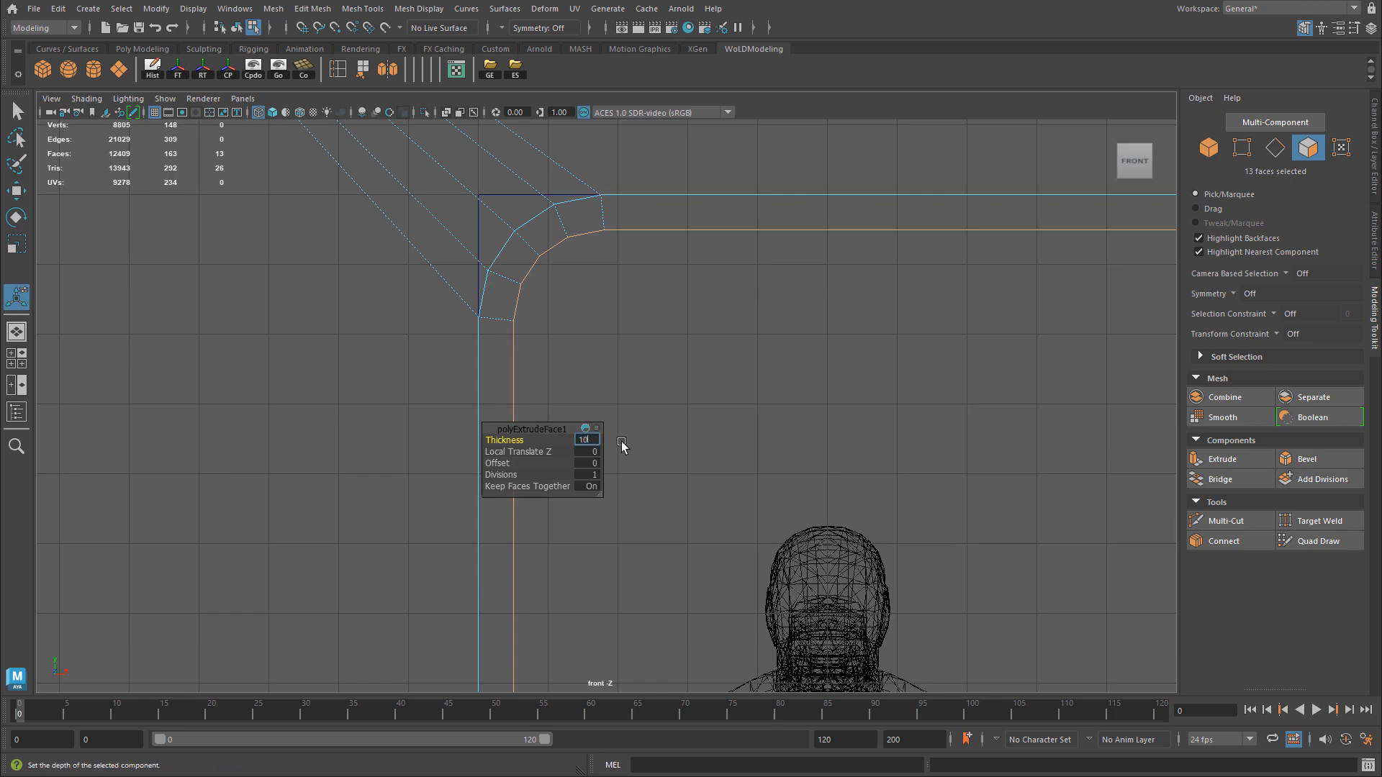
text(10)
key(Return)
alt+middle_drag(605, 395, 661, 377)
alt+right_drag(527, 326, 744, 360)
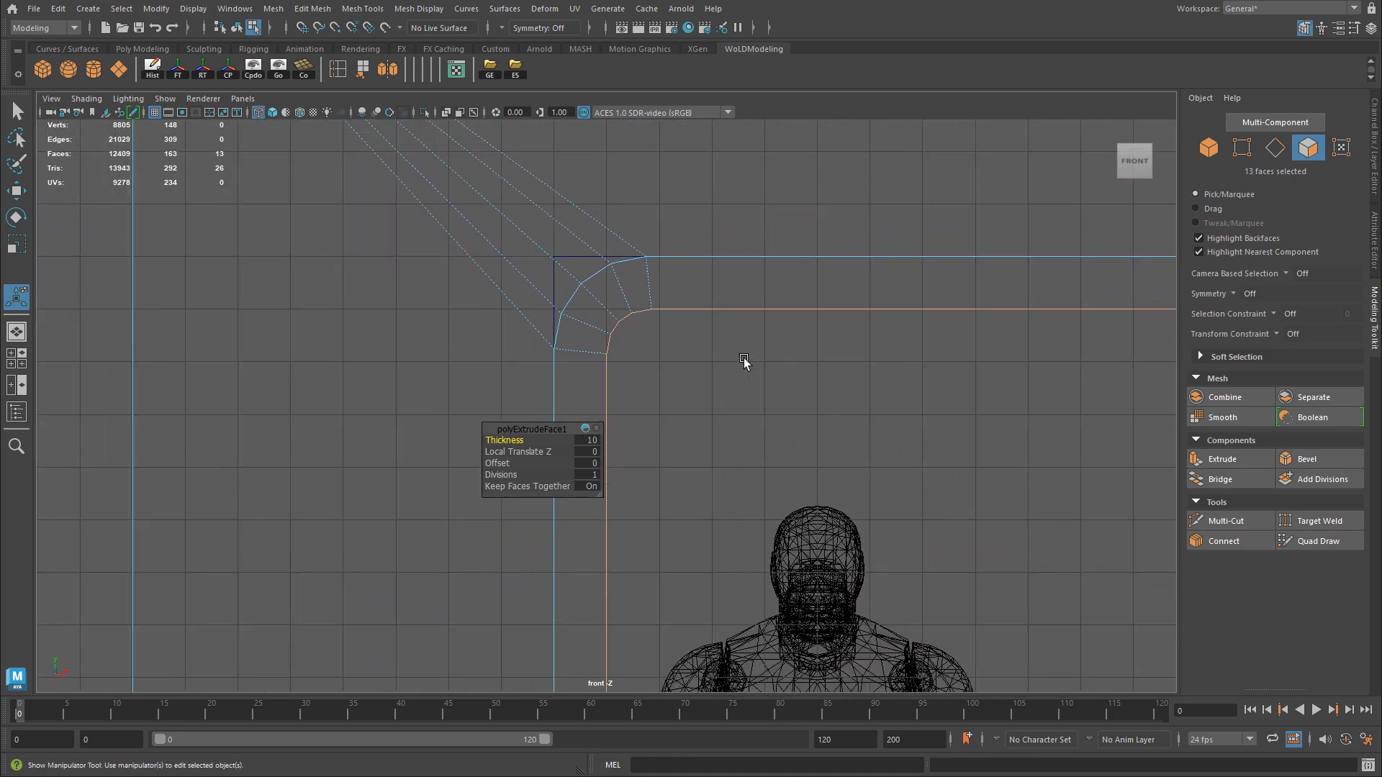
drag(533, 429, 290, 389)
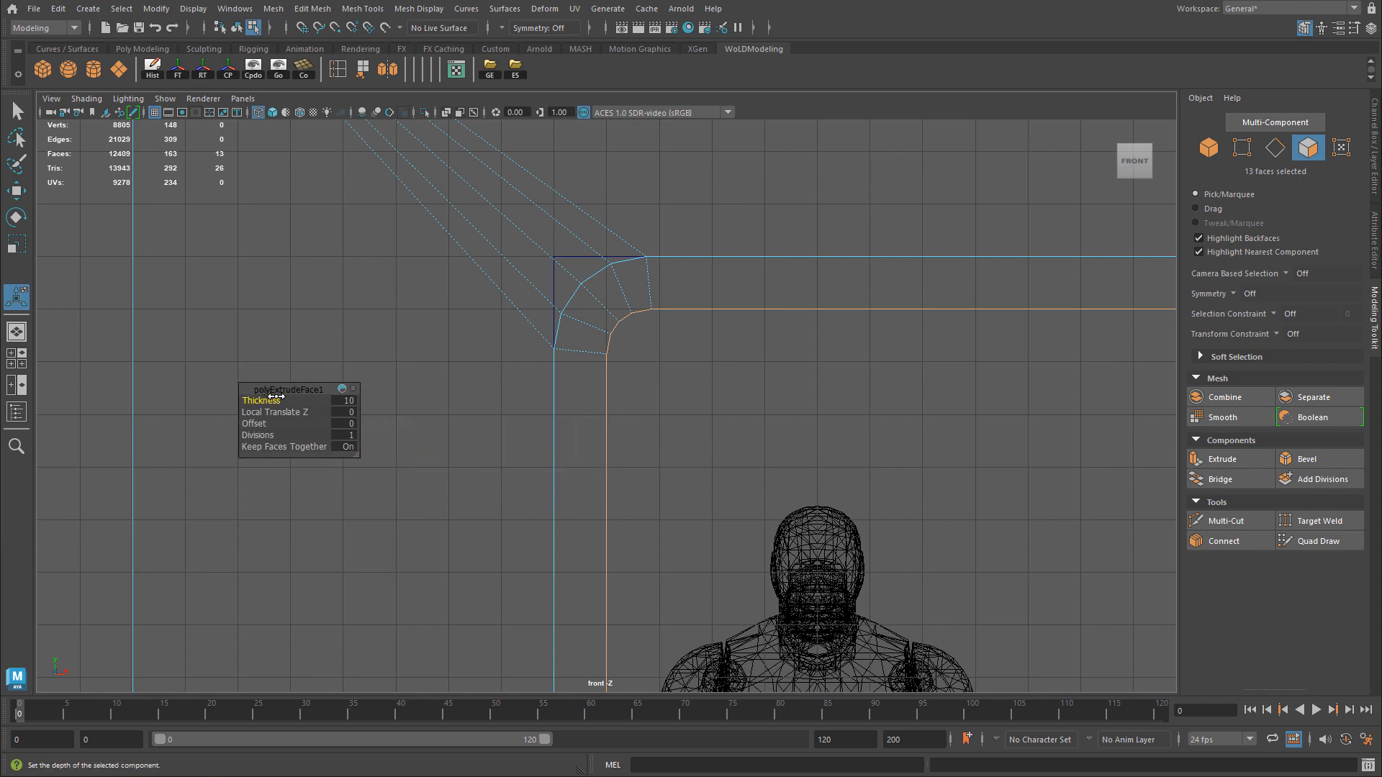
alt+middle_drag(616, 370, 616, 390)
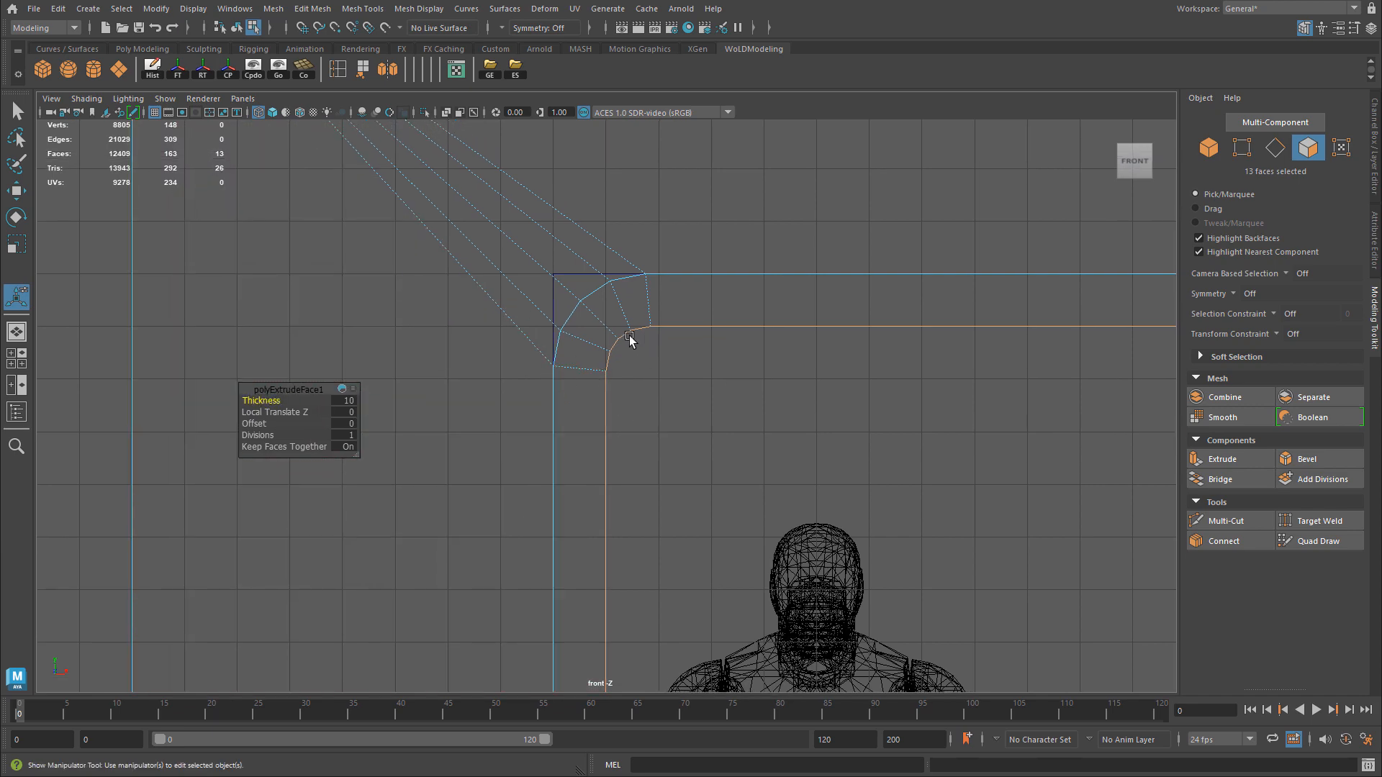
Return the door wall to object mode and turn off isolation in the perspective view.
alt+right_drag(1015, 436, 813, 424)
alt+middle_drag(770, 362, 641, 245)
alt+right_drag(720, 342, 670, 352)
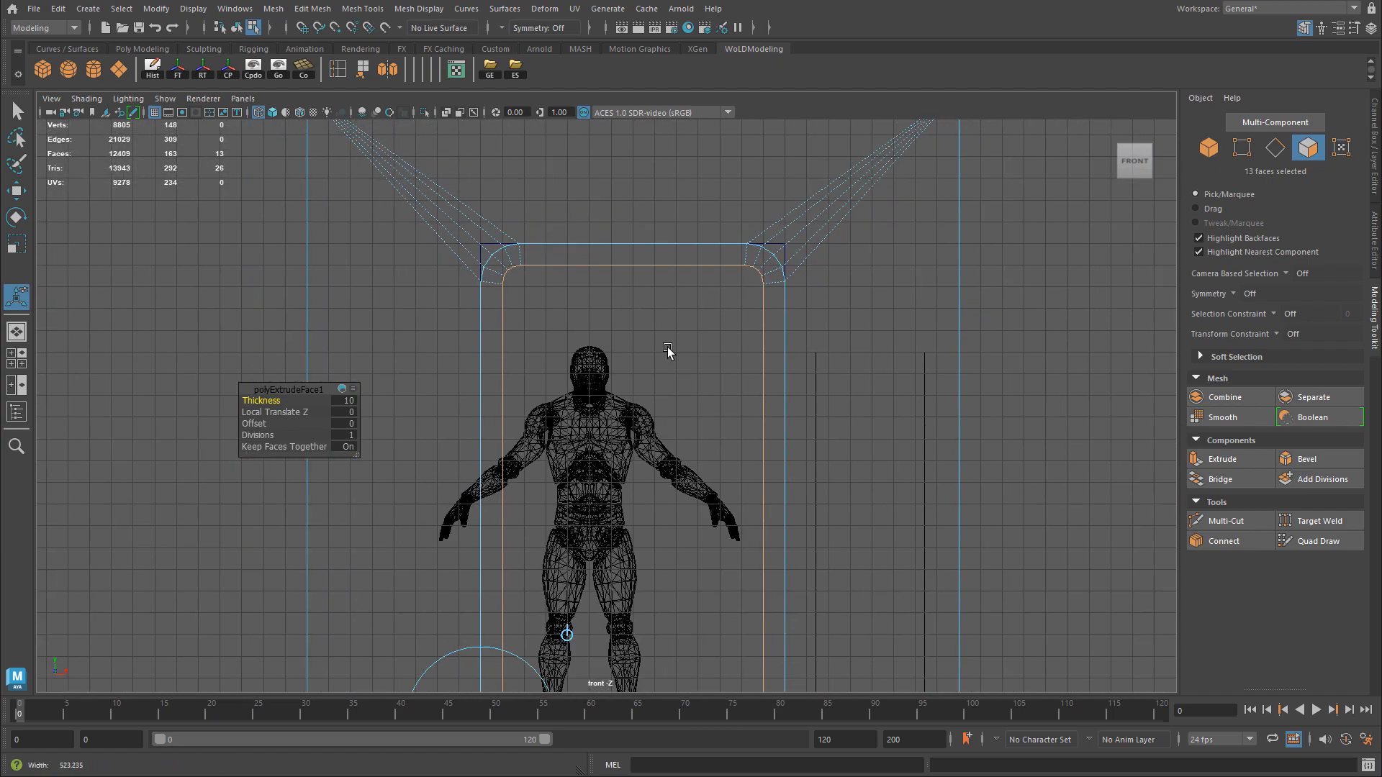
right_drag(1014, 359, 1083, 340)
alt+right_drag(1065, 374, 984, 450)
key(space)
drag(979, 455, 952, 440)
key(ctrl+1)
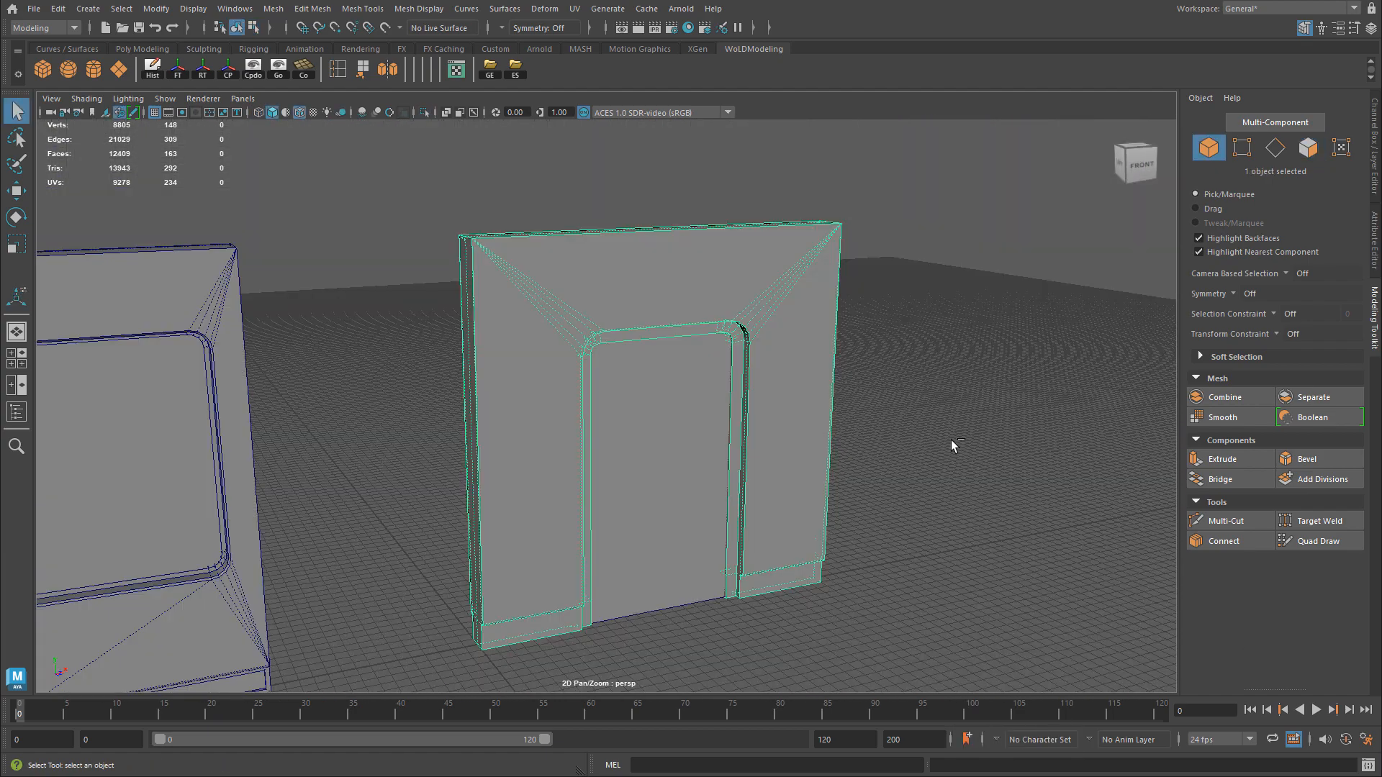
Select the door slab and examine how its upper corner meets the frame's rounded corner in the front view.
click(655, 463)
alt+drag(618, 497, 701, 538)
alt+middle_drag(701, 539, 702, 461)
alt+right_drag(670, 460, 806, 447)
alt+drag(849, 450, 727, 432)
key(space)
key(space)
alt+middle_drag(330, 395, 606, 482)
alt+right_drag(273, 382, 448, 364)
alt+middle_drag(448, 364, 594, 294)
alt+right_drag(630, 295, 735, 274)
alt+middle_drag(736, 275, 755, 340)
alt+right_drag(461, 301, 590, 281)
alt+middle_drag(480, 292, 520, 422)
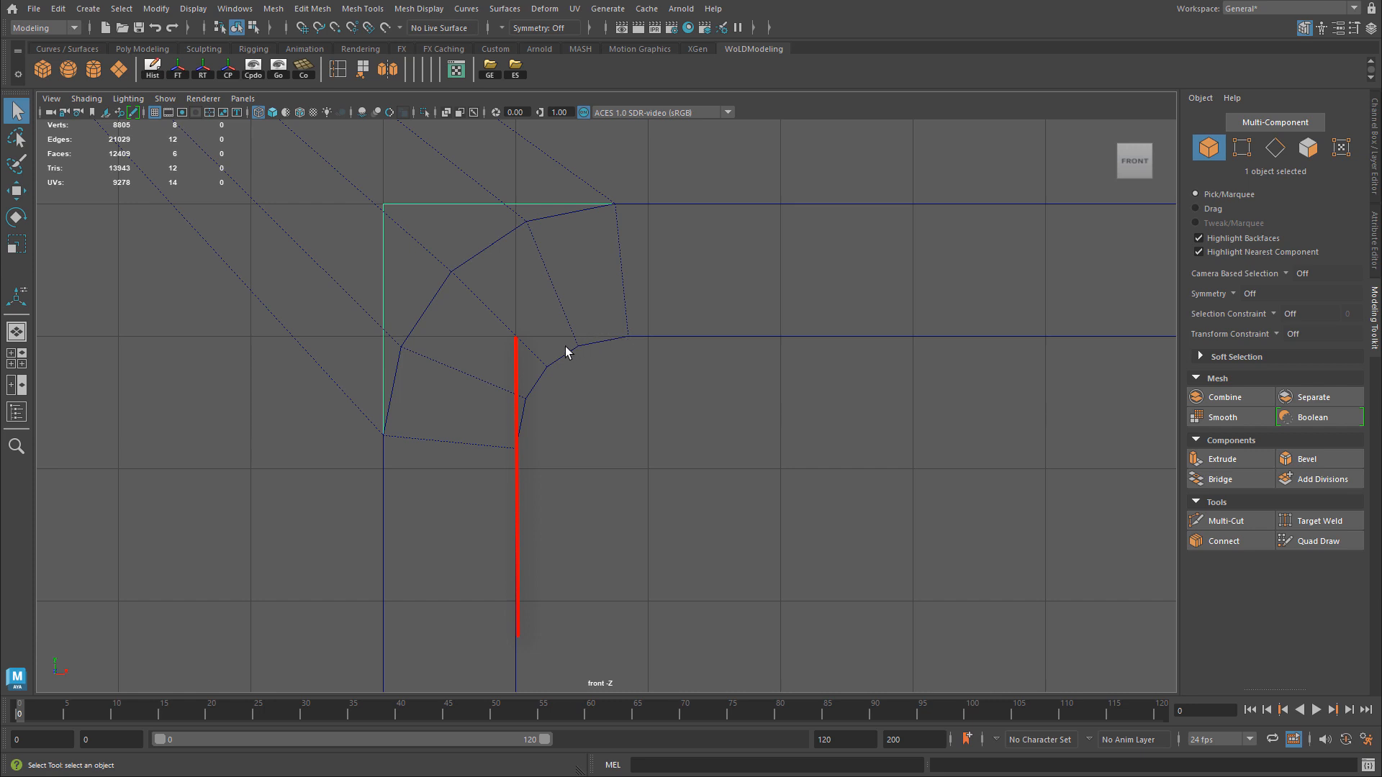
Try to move the door frame's rounded inner corner vertices up and outward toward the slab's square corner.
click(533, 380)
click(542, 370)
right_drag(555, 366, 498, 356)
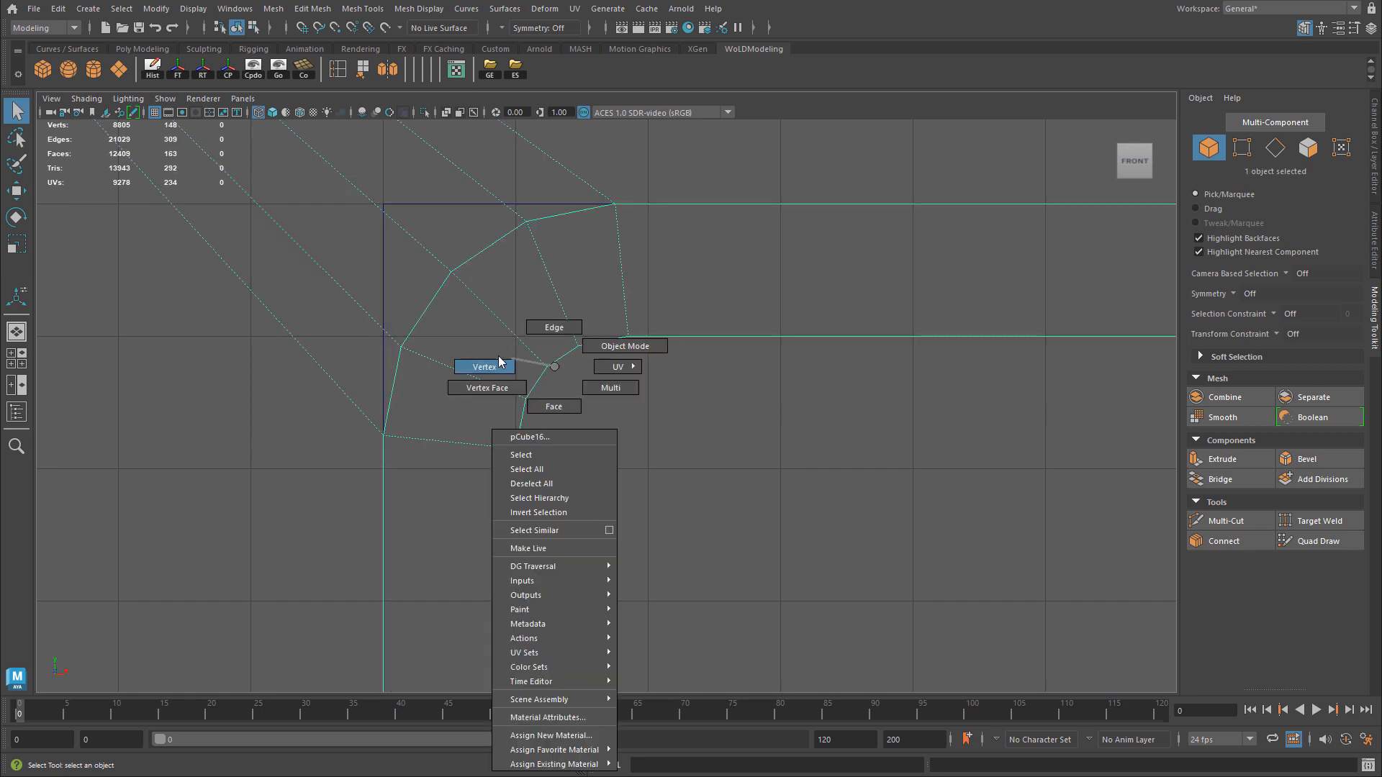
drag(475, 319, 670, 453)
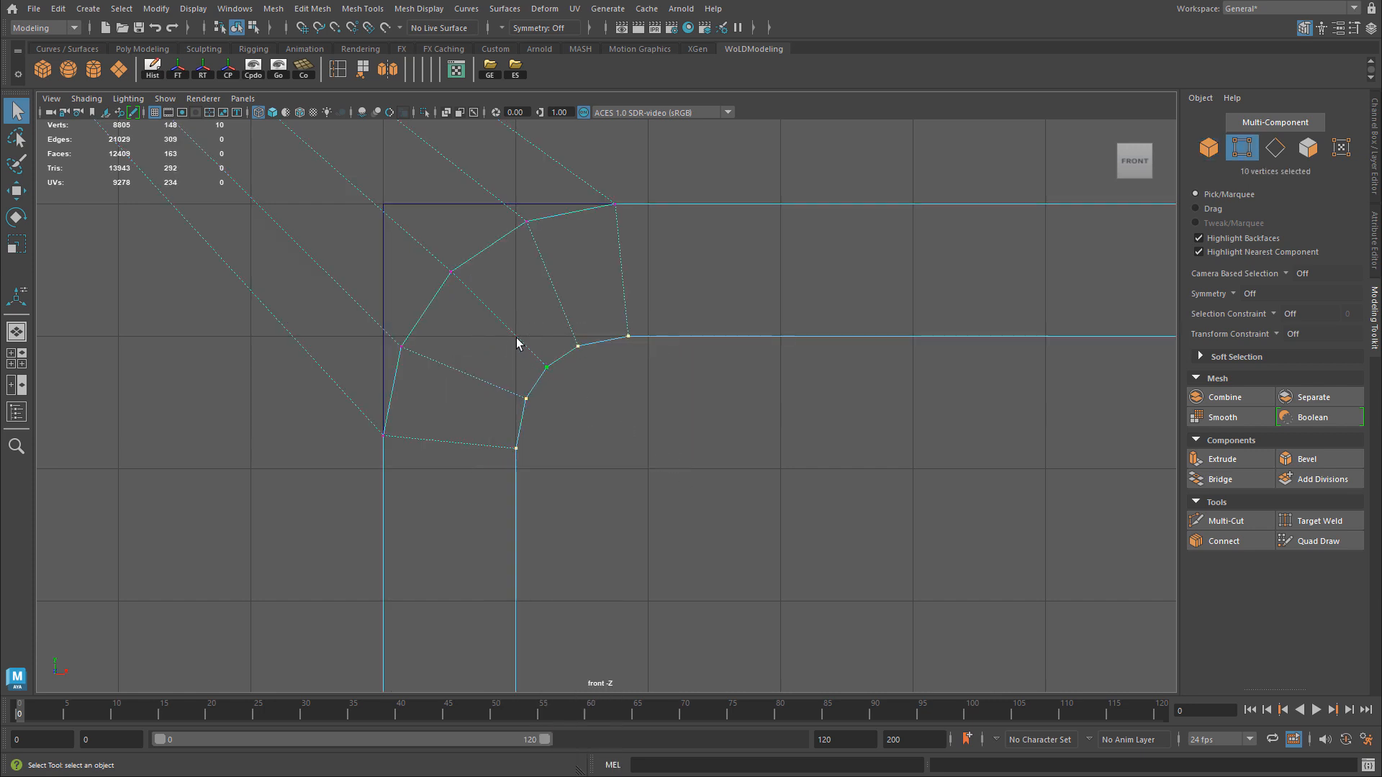
key(w)
drag(573, 393, 512, 325)
key(ctrl+z)
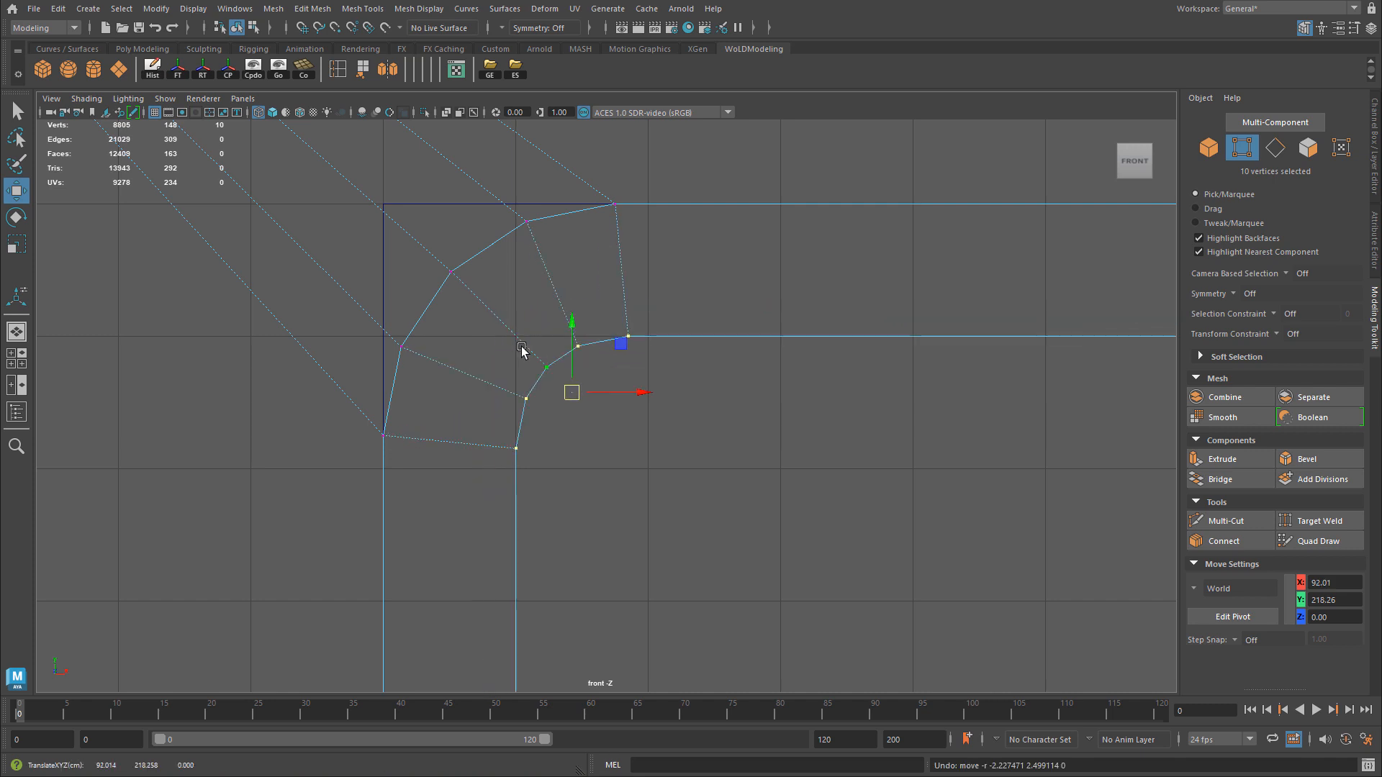
double_click(516, 337)
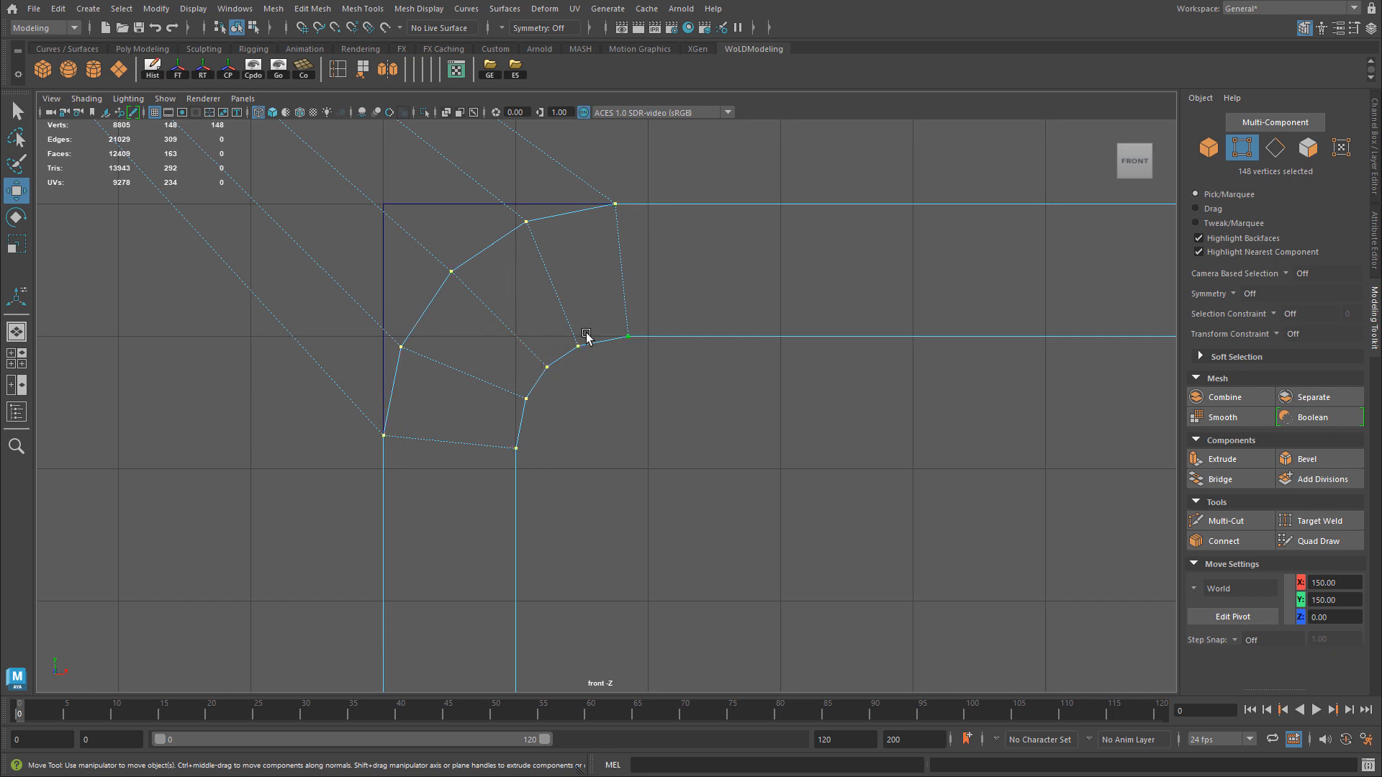
click(445, 209)
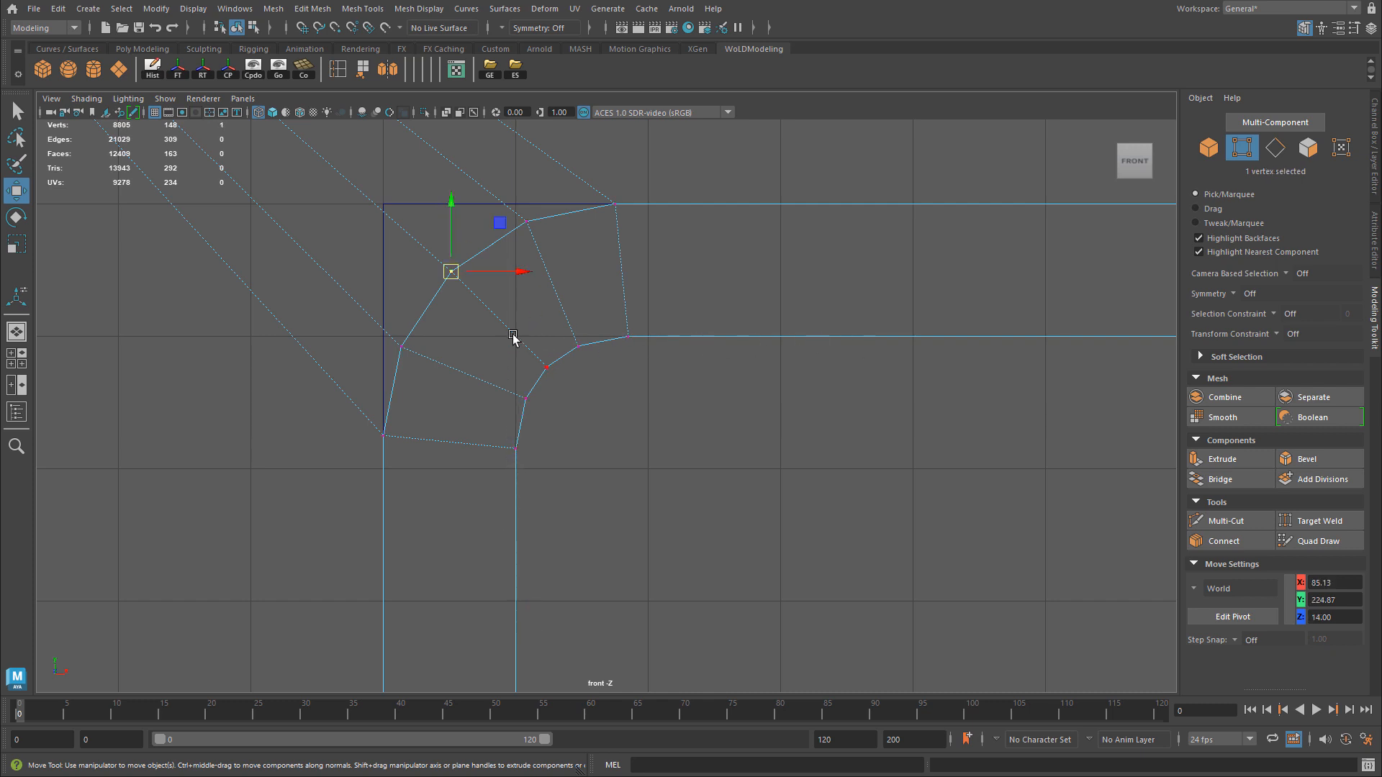
Return to object mode and select the door wall, after checking the slab's corner against the frame.
right_drag(571, 403, 628, 382)
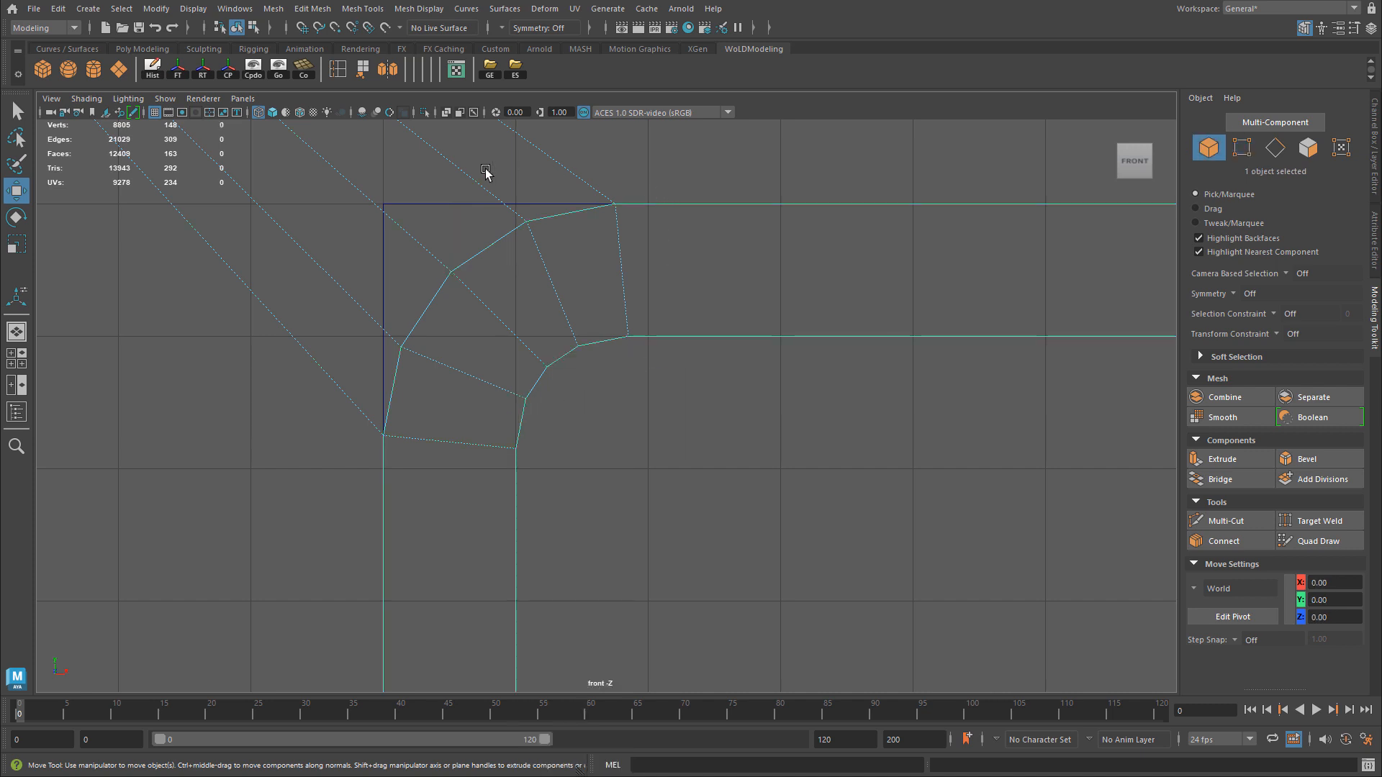
click(464, 204)
scroll(560, 291, down, 2)
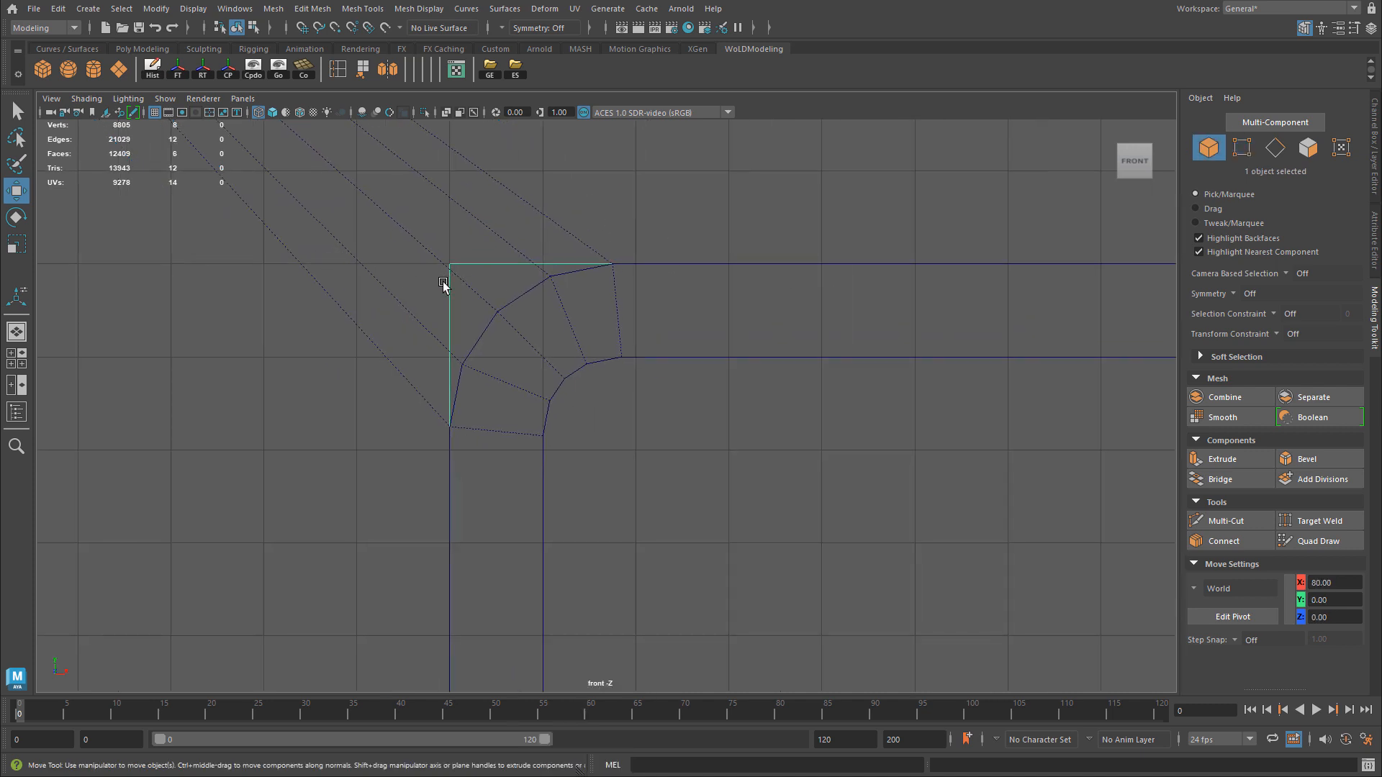
click(623, 357)
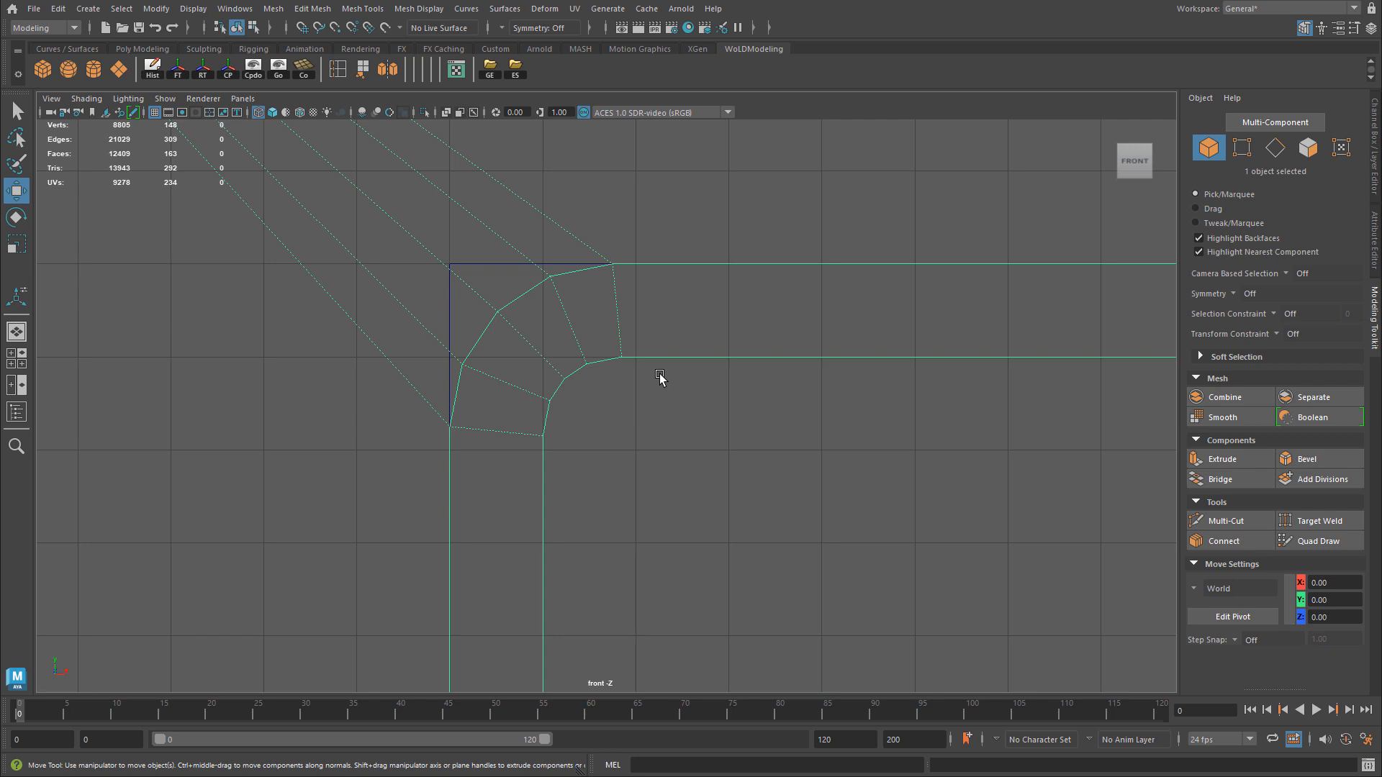
Set the thickness of the doorway rim's face extrusion to 5.
key(ctrl+e)
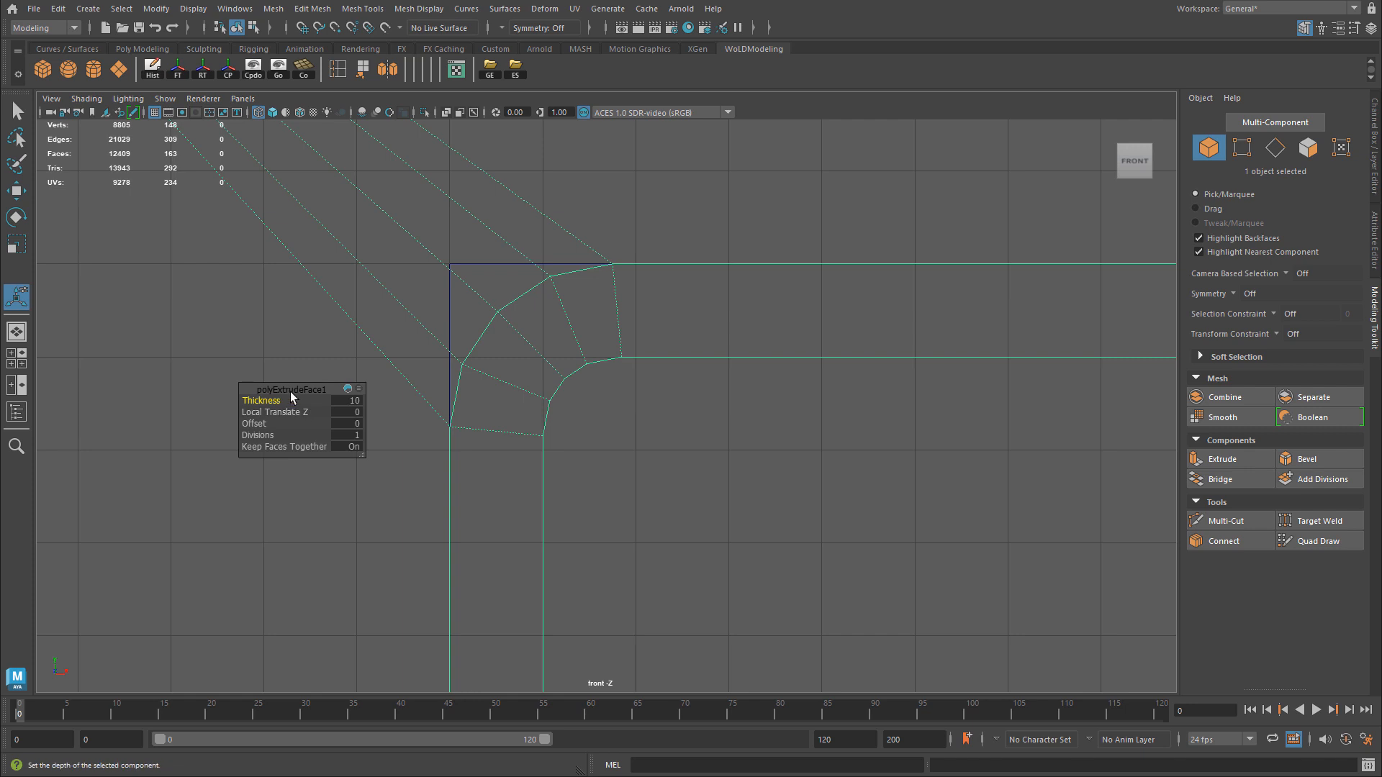
drag(291, 391, 978, 210)
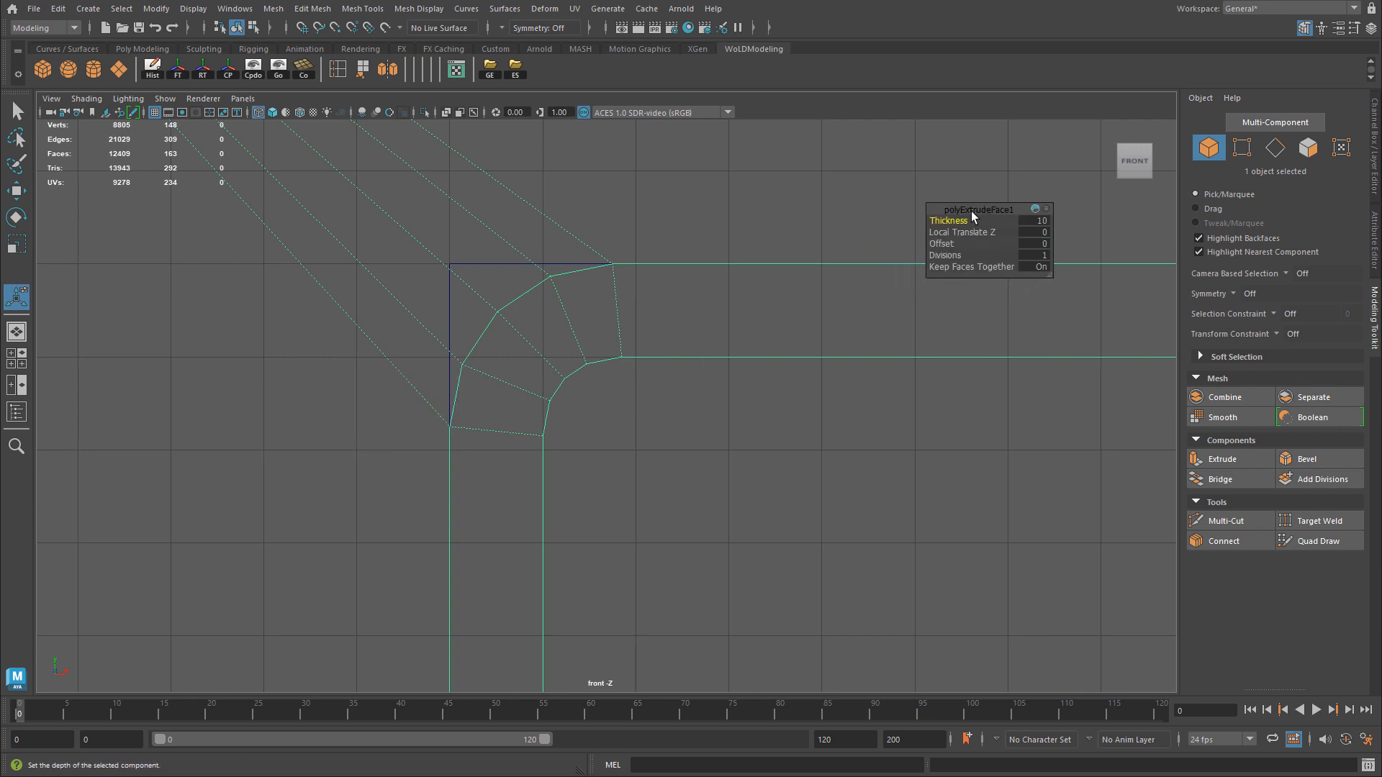
click(1036, 220)
text(5)
key(Return)
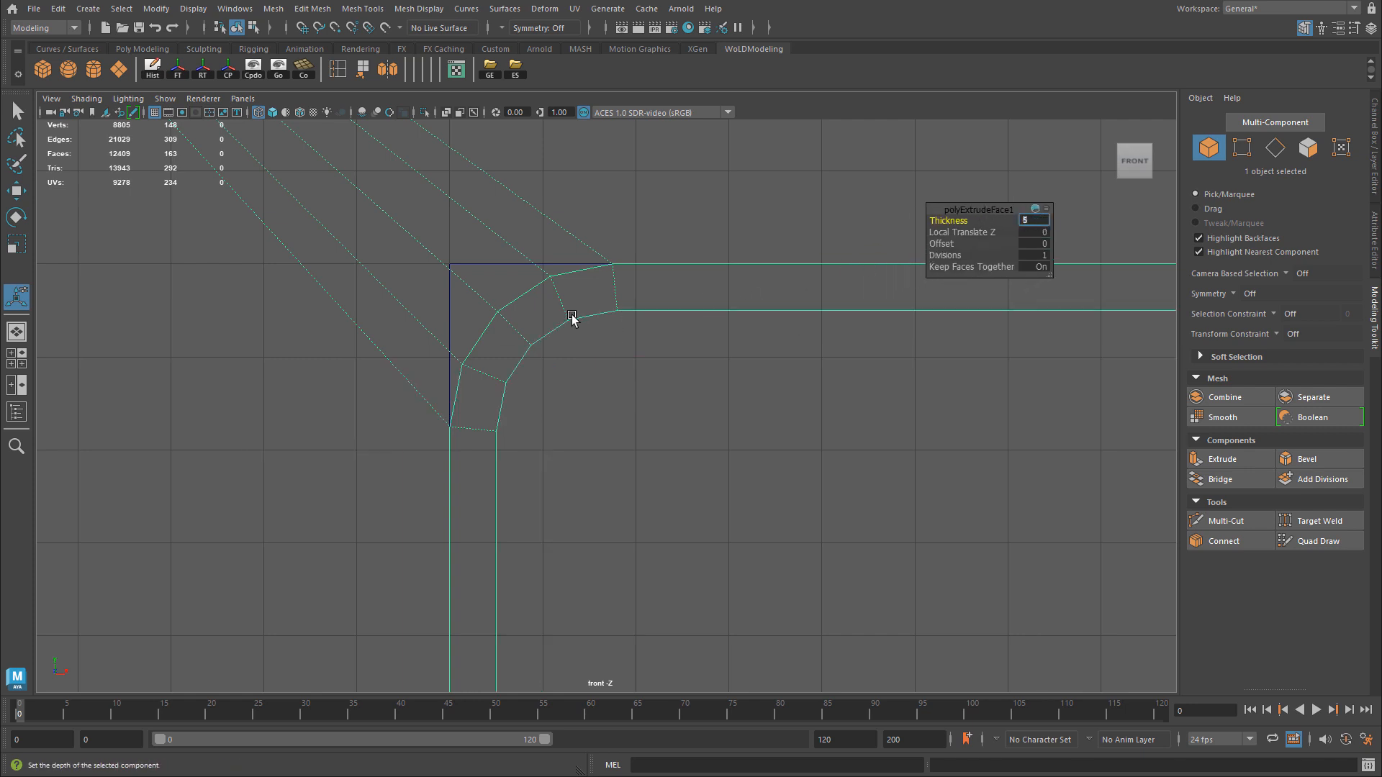
scroll(575, 324, up, 3)
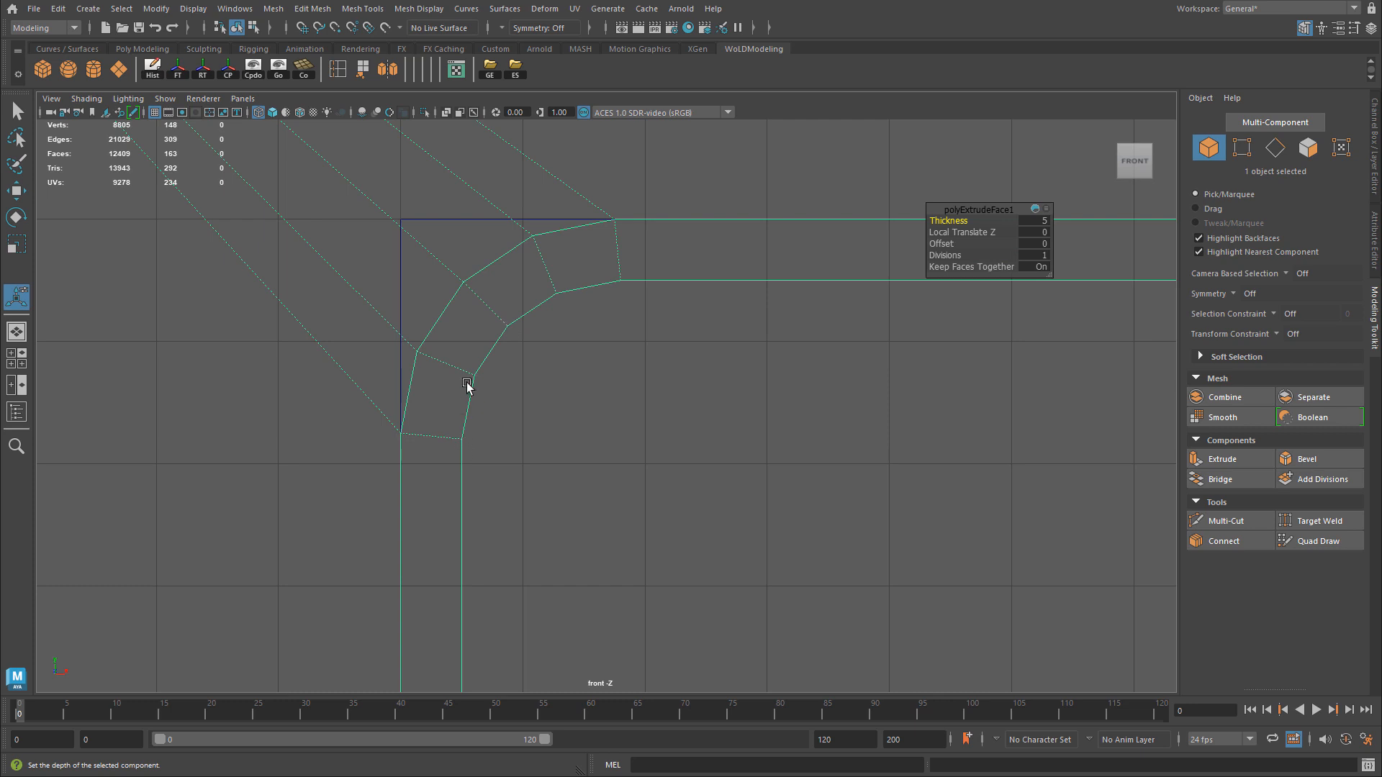
right_drag(506, 321, 450, 323)
drag(471, 299, 532, 347)
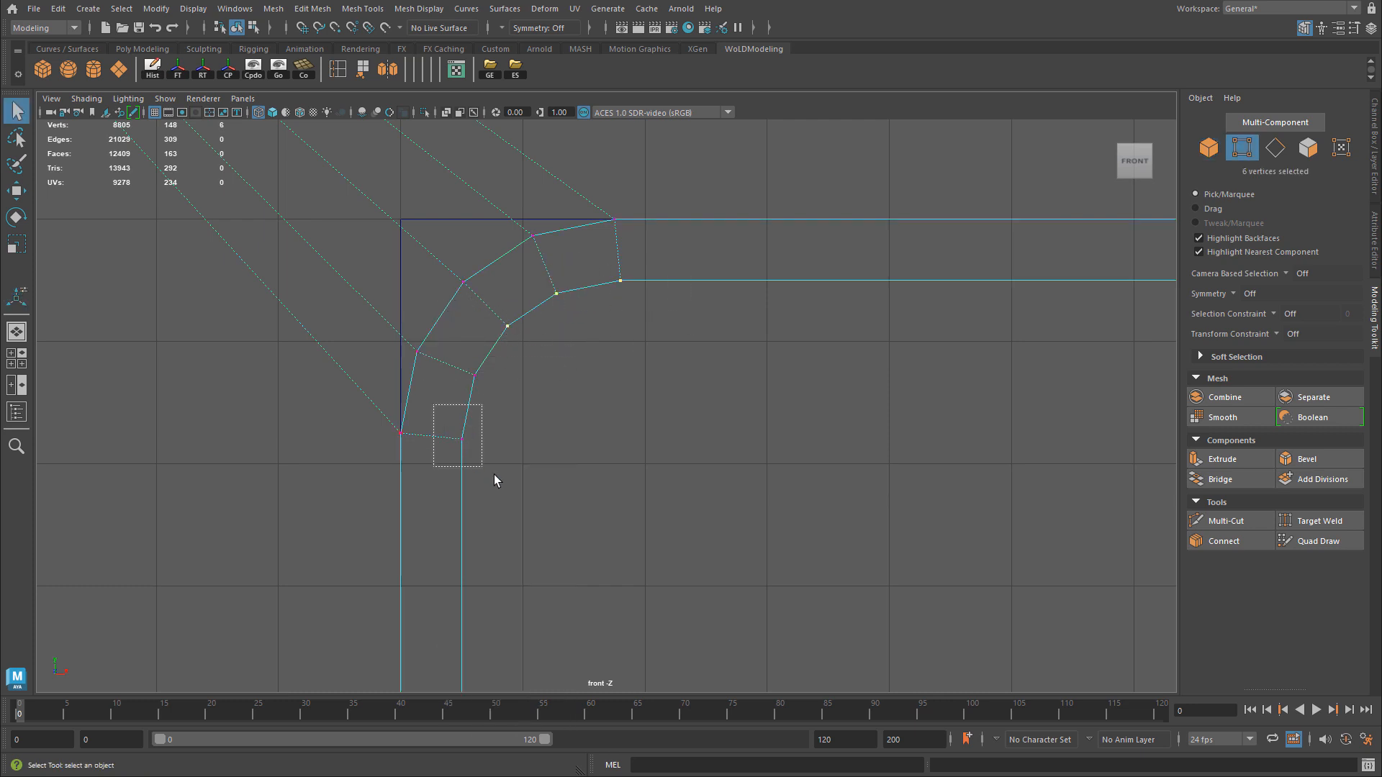
shift+drag(494, 474, 492, 473)
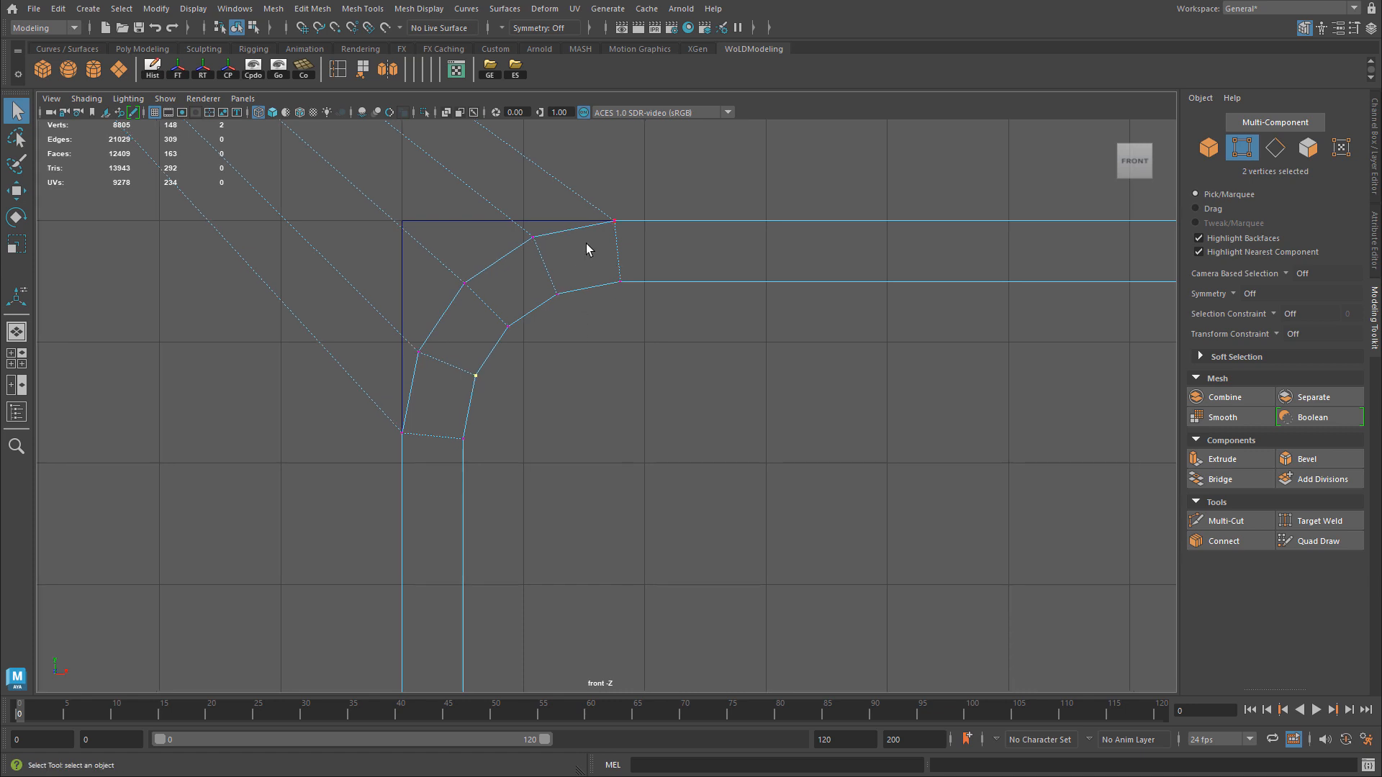
key(F8)
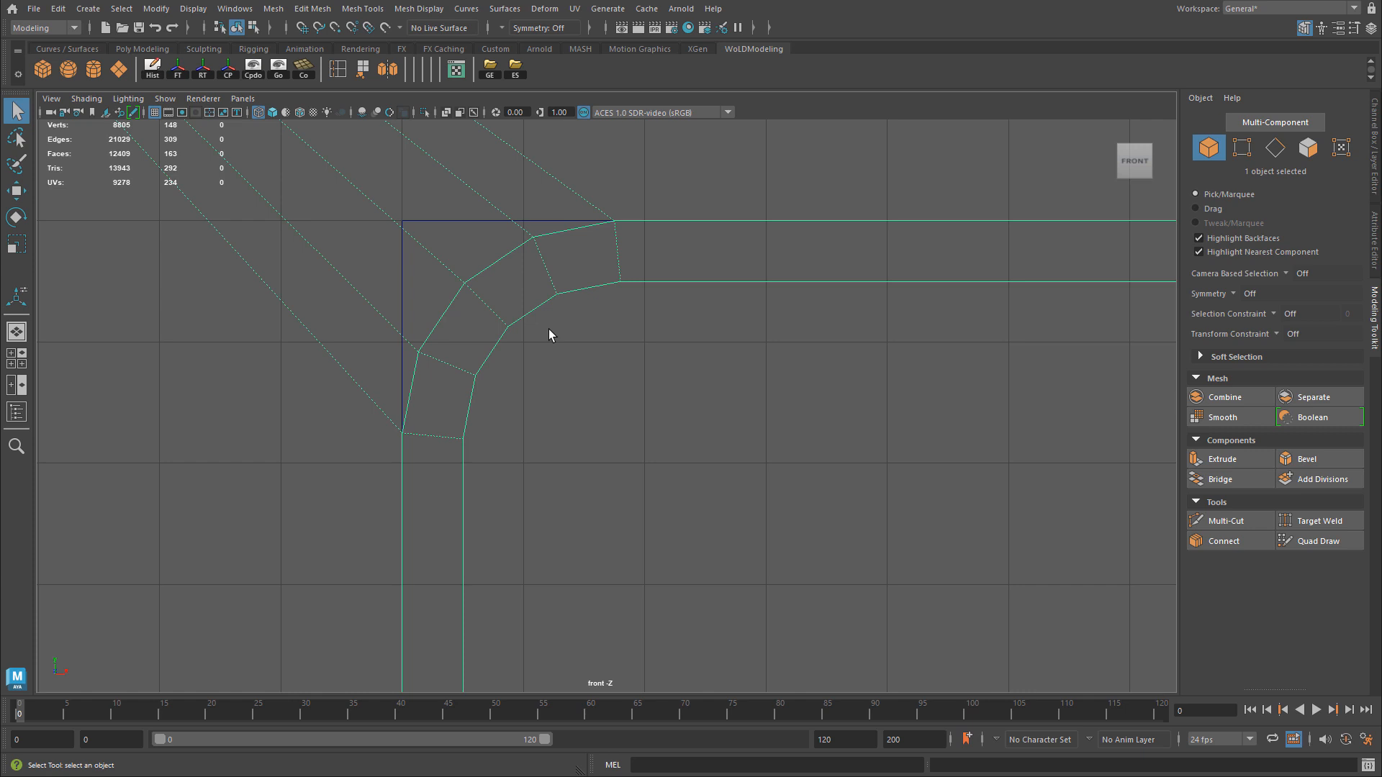
Set the doorway rim extrusion's thickness to 10.
key(ctrl+e)
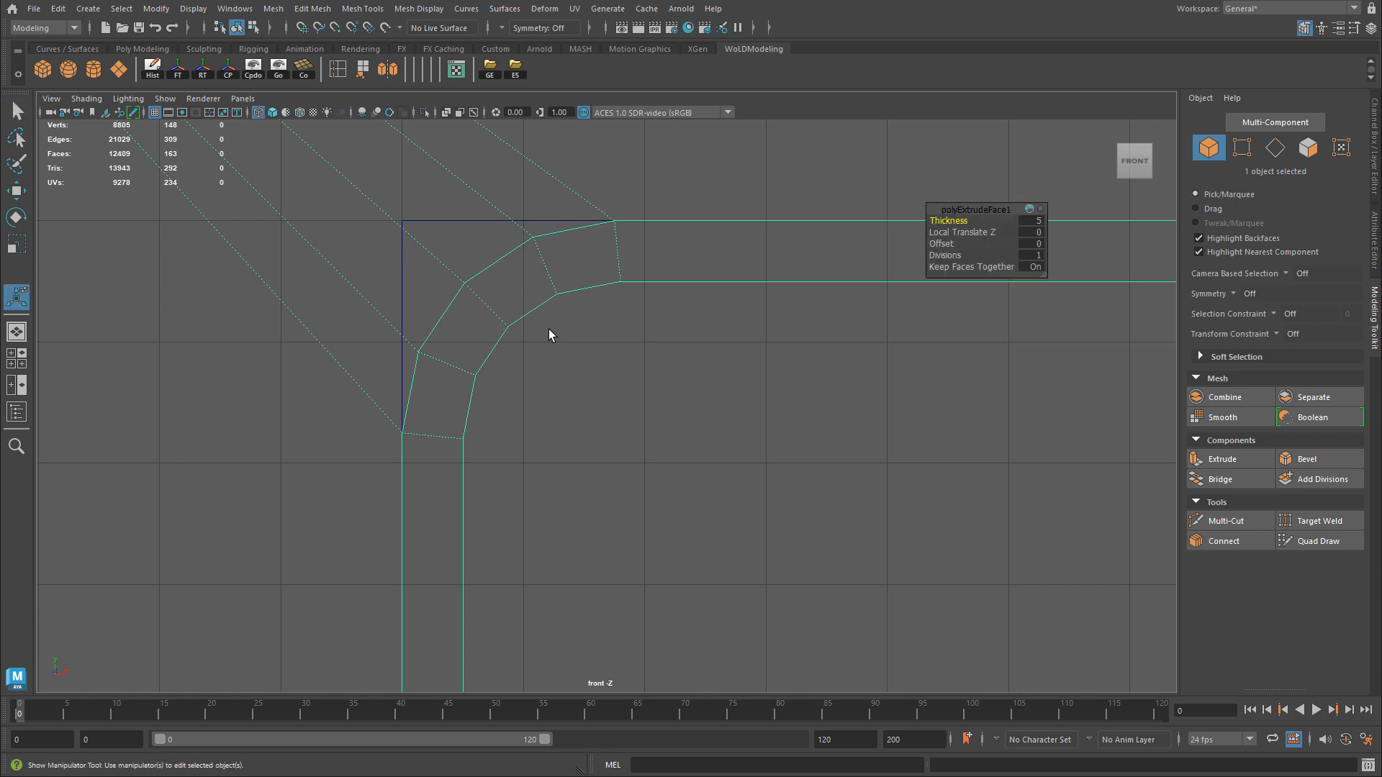
click(1033, 220)
text(10)
key(Return)
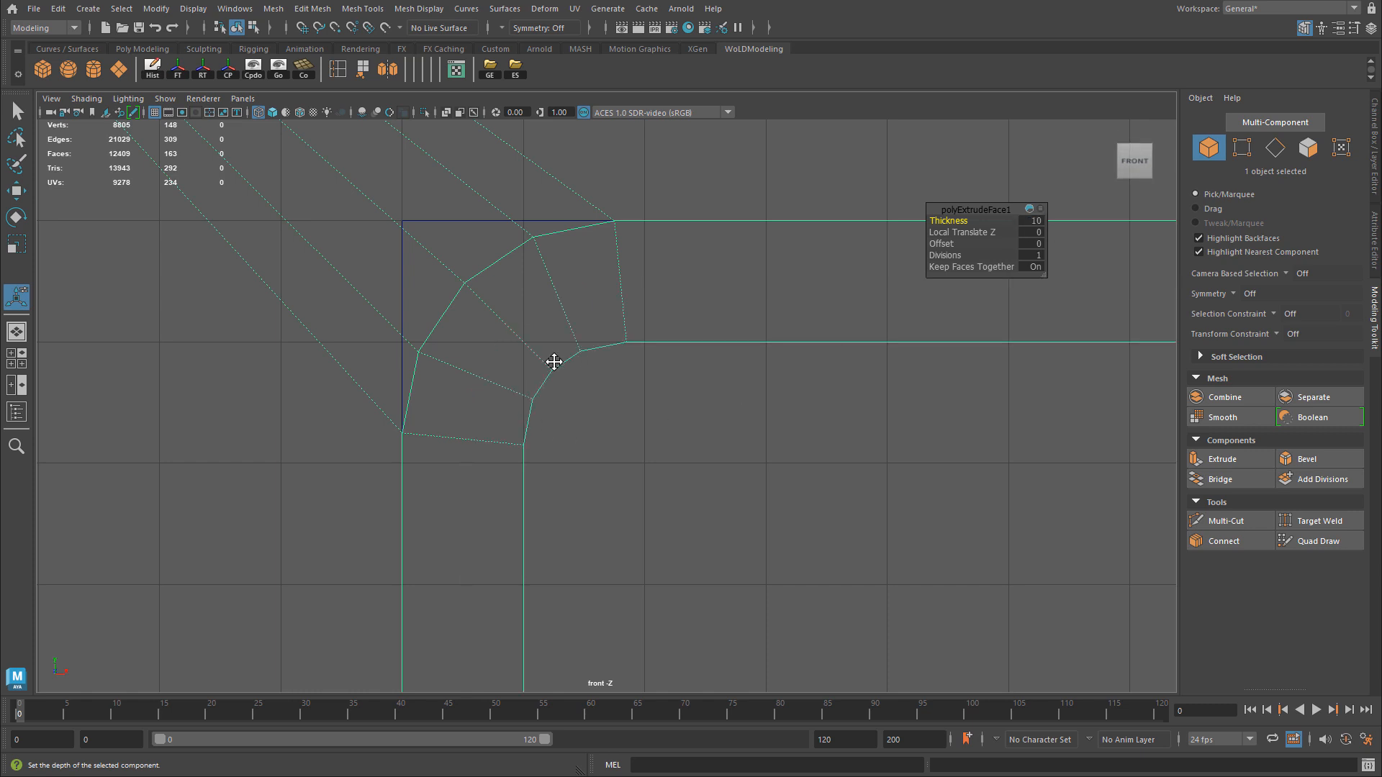
alt+middle_drag(554, 361, 555, 349)
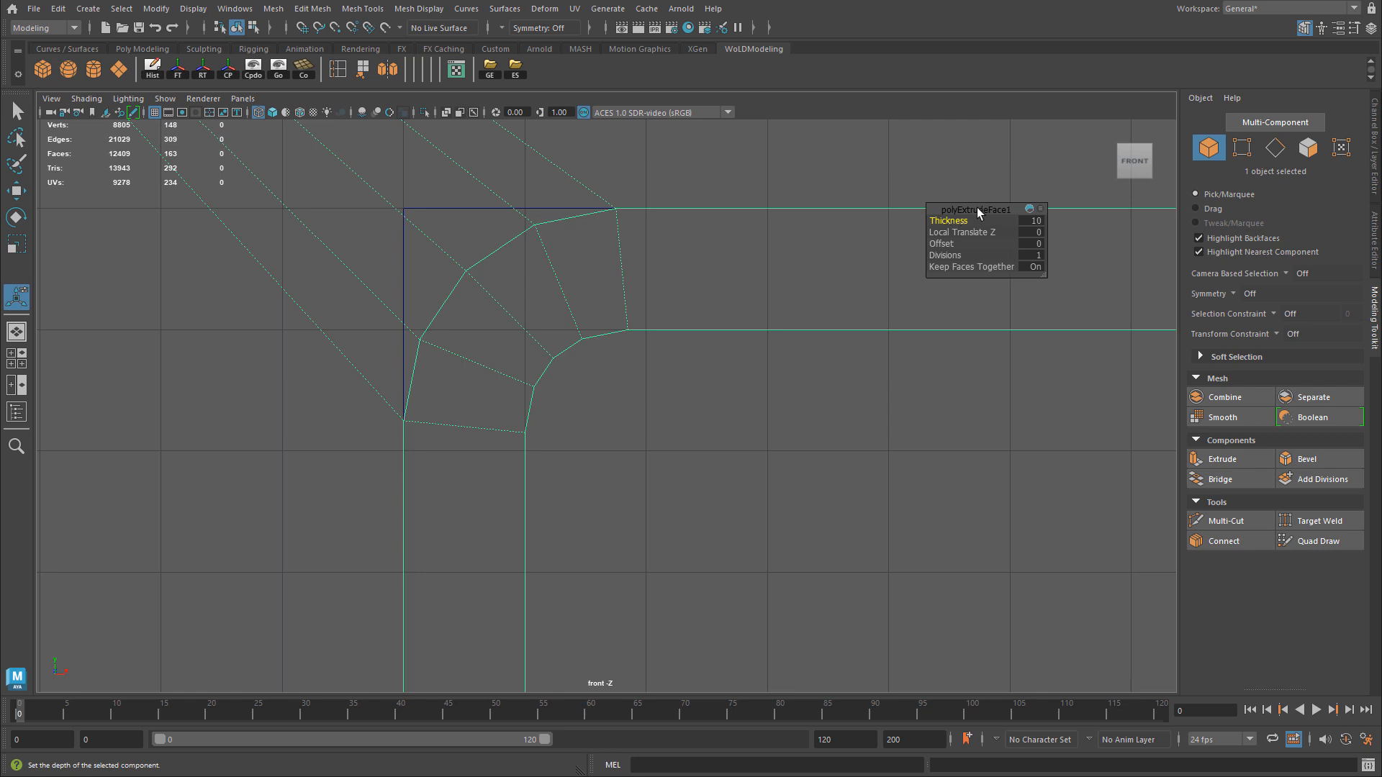
Snap the middle vertices of the doorway's upper-left inner arc to the grid point at X 90, Y 220.
right_drag(592, 335, 541, 350)
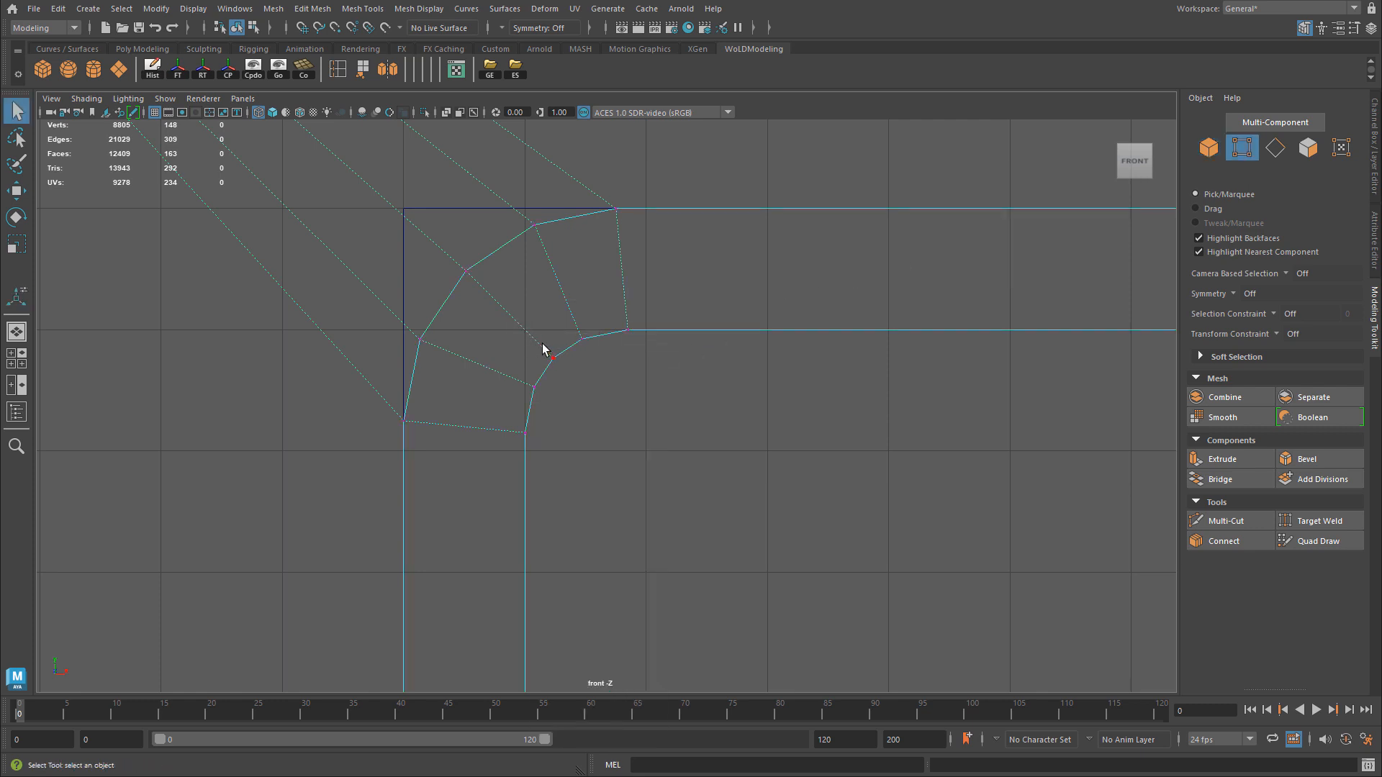
drag(513, 442, 533, 421)
alt+middle_drag(498, 387, 550, 421)
scroll(553, 419, up, 2)
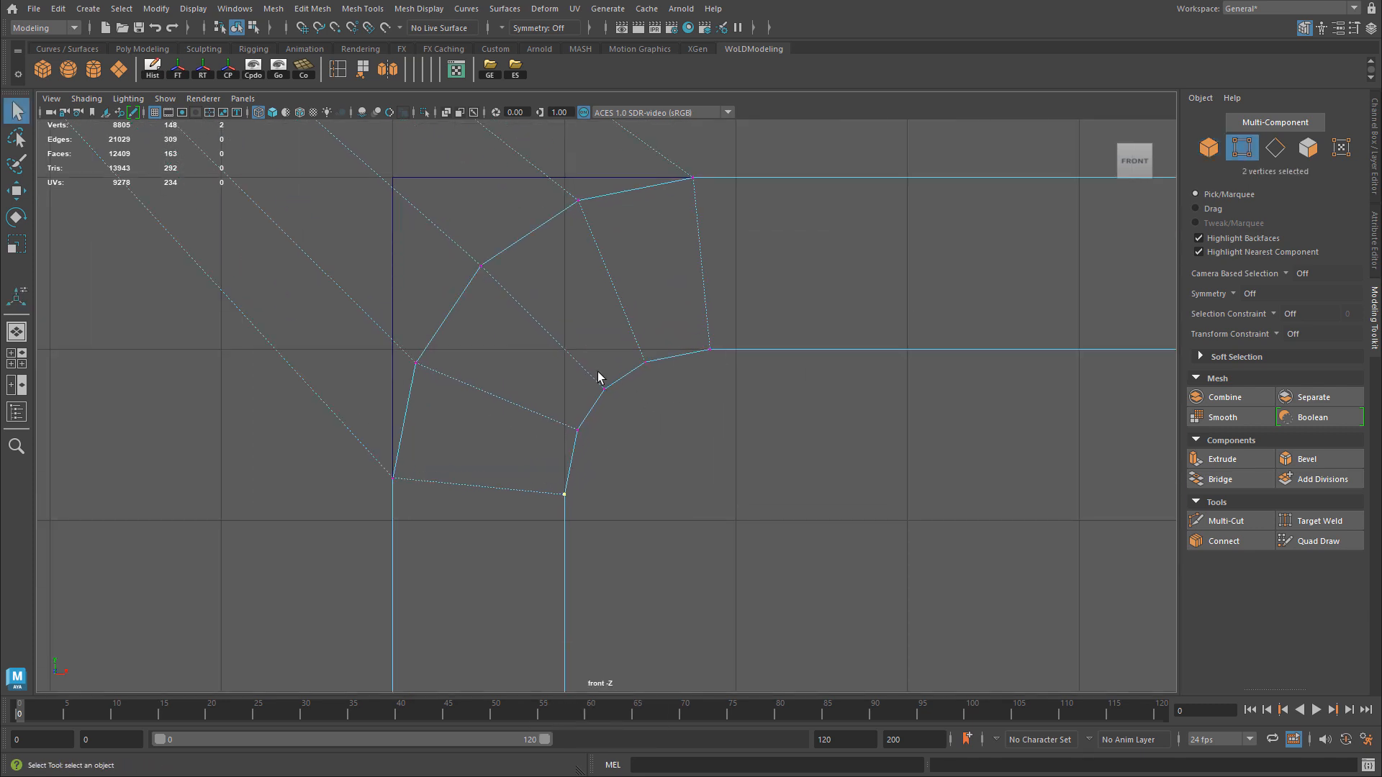
key(w)
drag(597, 373, 611, 408)
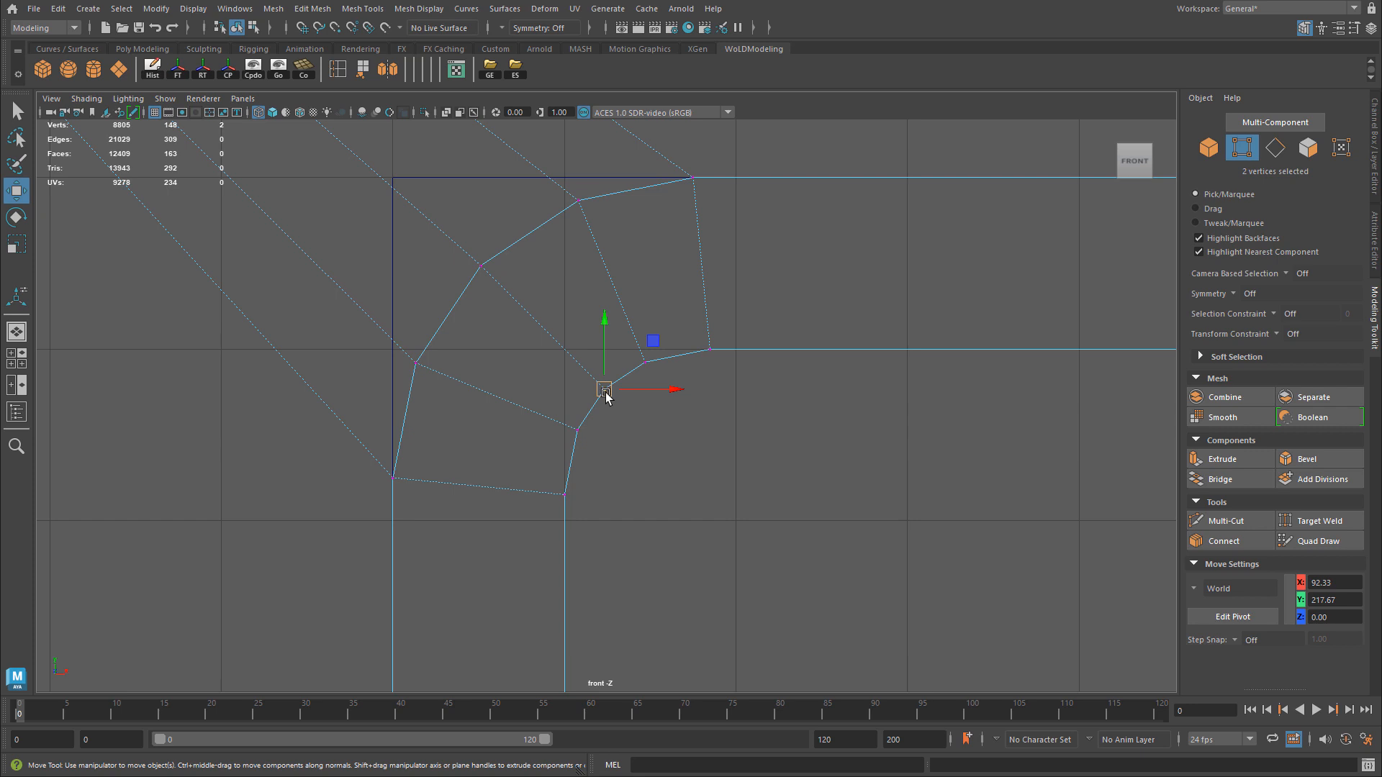
key(x)
drag(596, 388, 564, 353)
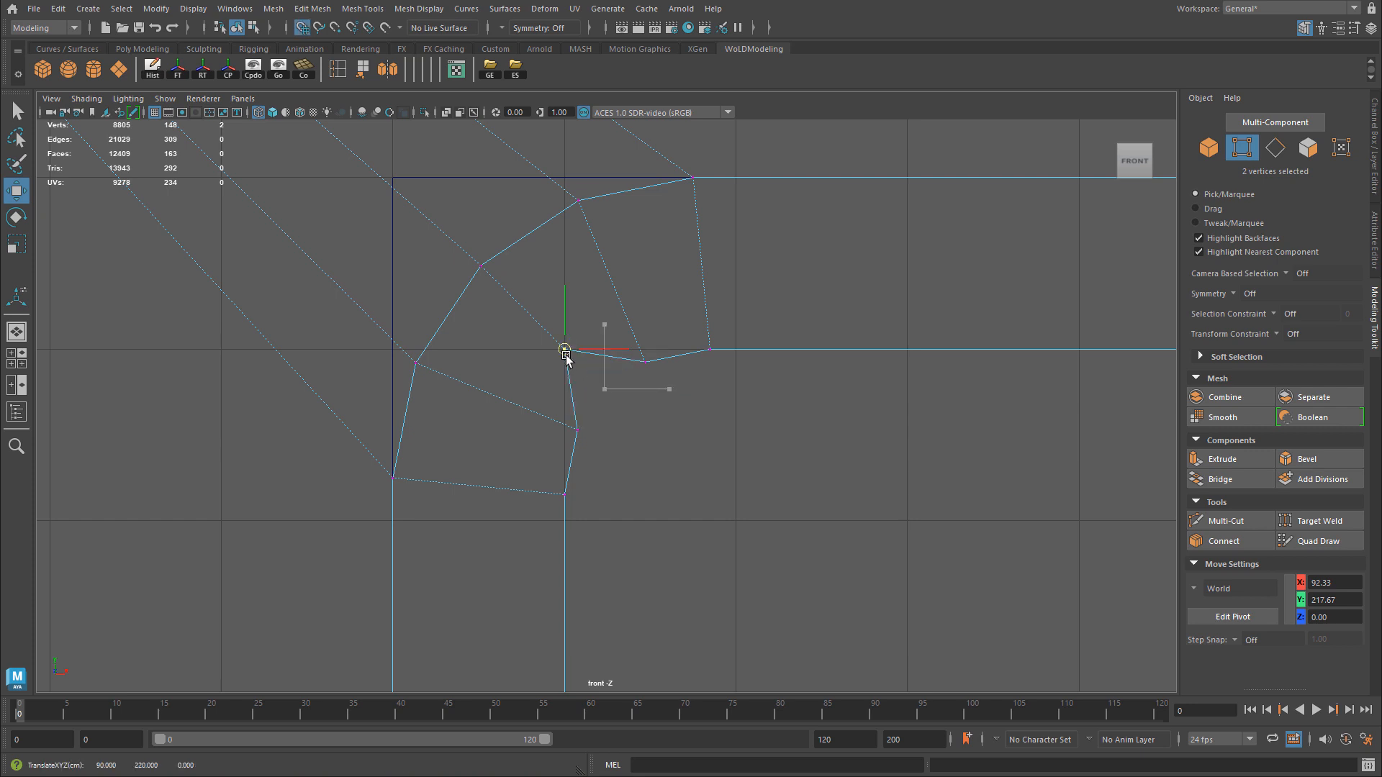
Snap the remaining vertices of the upper-left inner arc to the same grid point, making that corner square.
drag(603, 431, 564, 352)
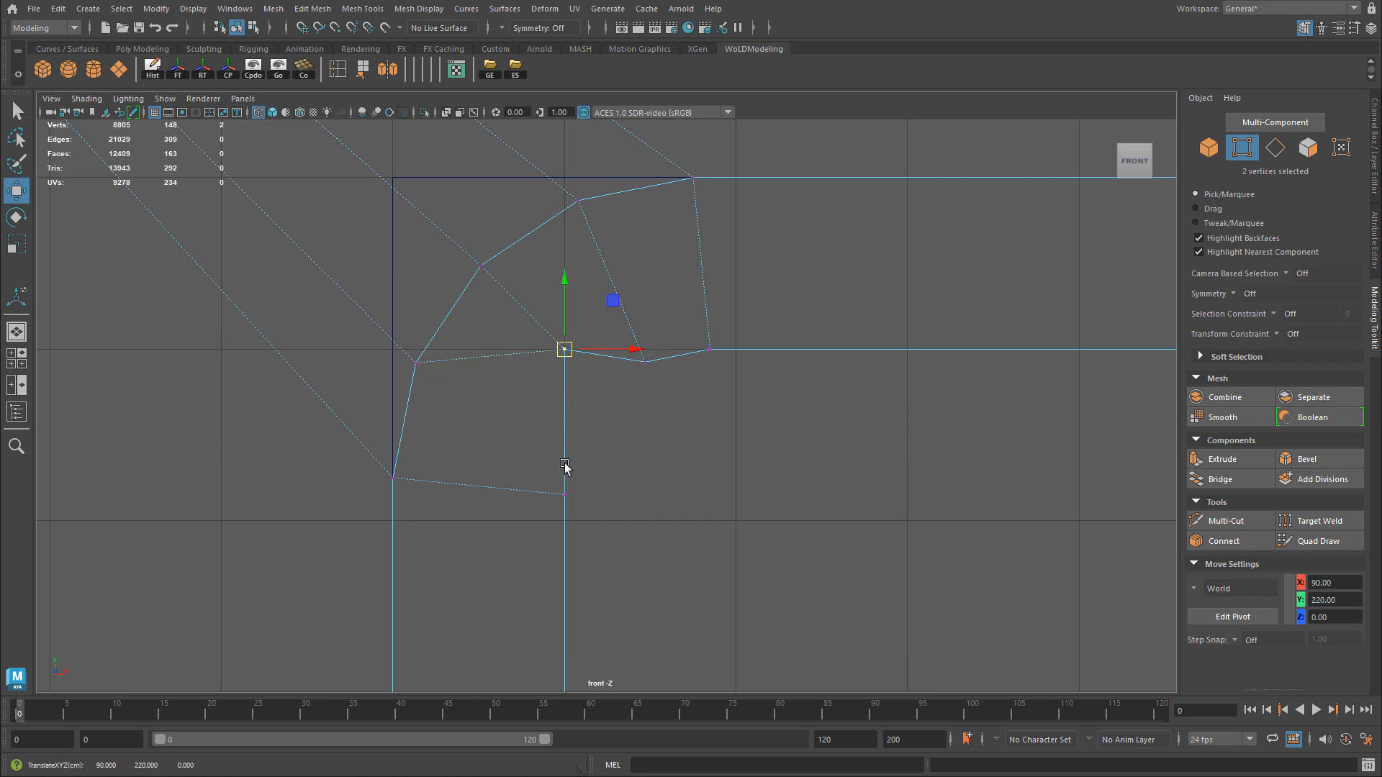
key(x)
drag(585, 514, 563, 371)
key(x)
drag(633, 334, 574, 342)
key(x)
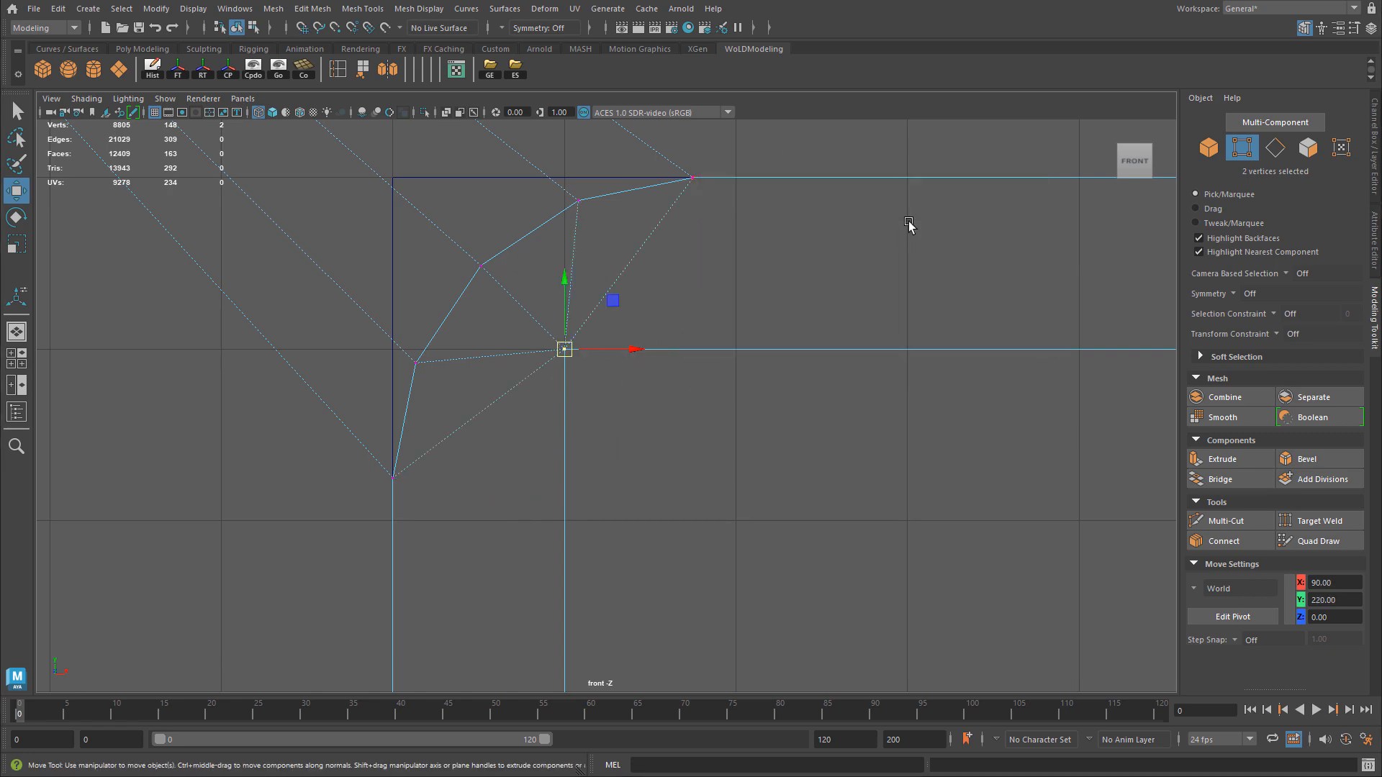
Move the box filling the doorway back along Z to -31.28 in the perspective view.
key(space)
key(space)
alt+middle_drag(688, 287, 706, 403)
alt+drag(706, 404, 645, 398)
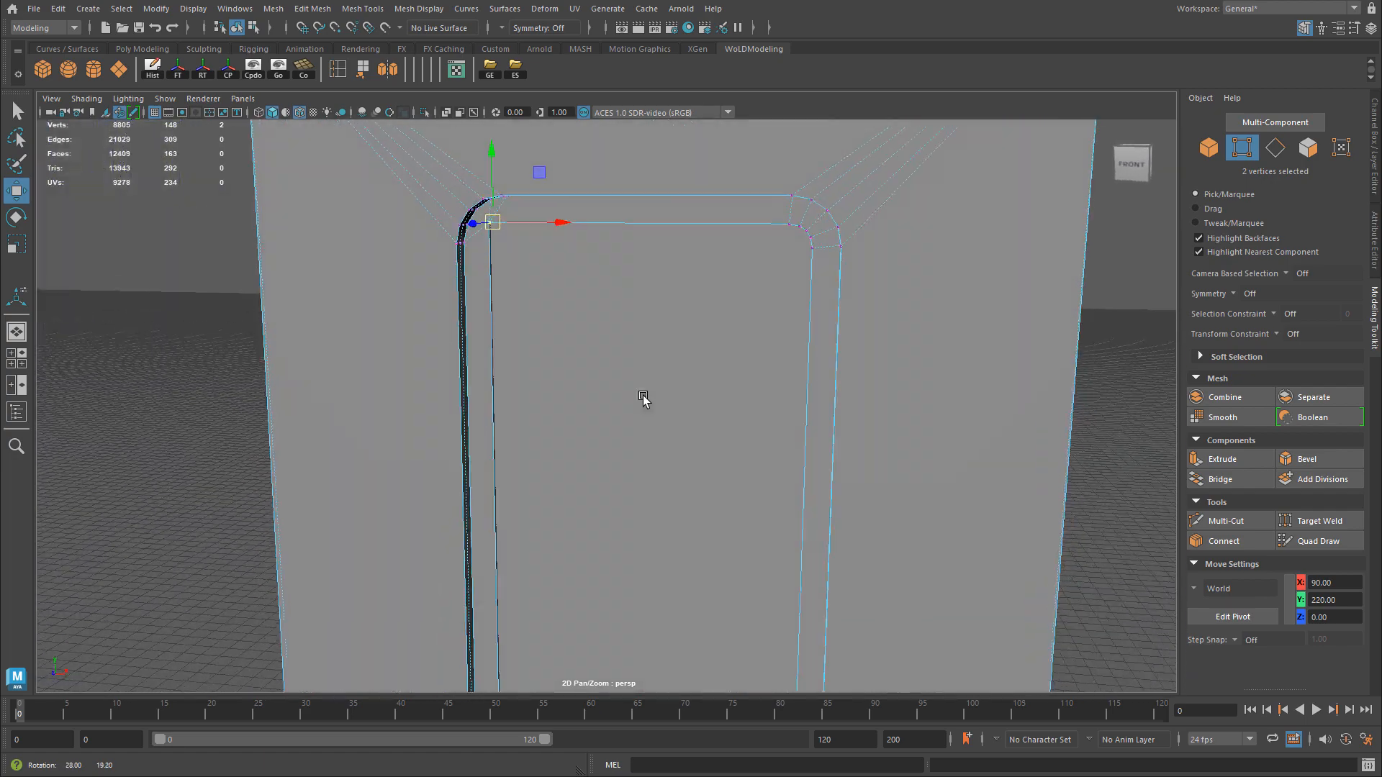
right_drag(620, 331, 663, 310)
alt+drag(695, 346, 591, 452)
click(591, 452)
alt+drag(724, 464, 669, 494)
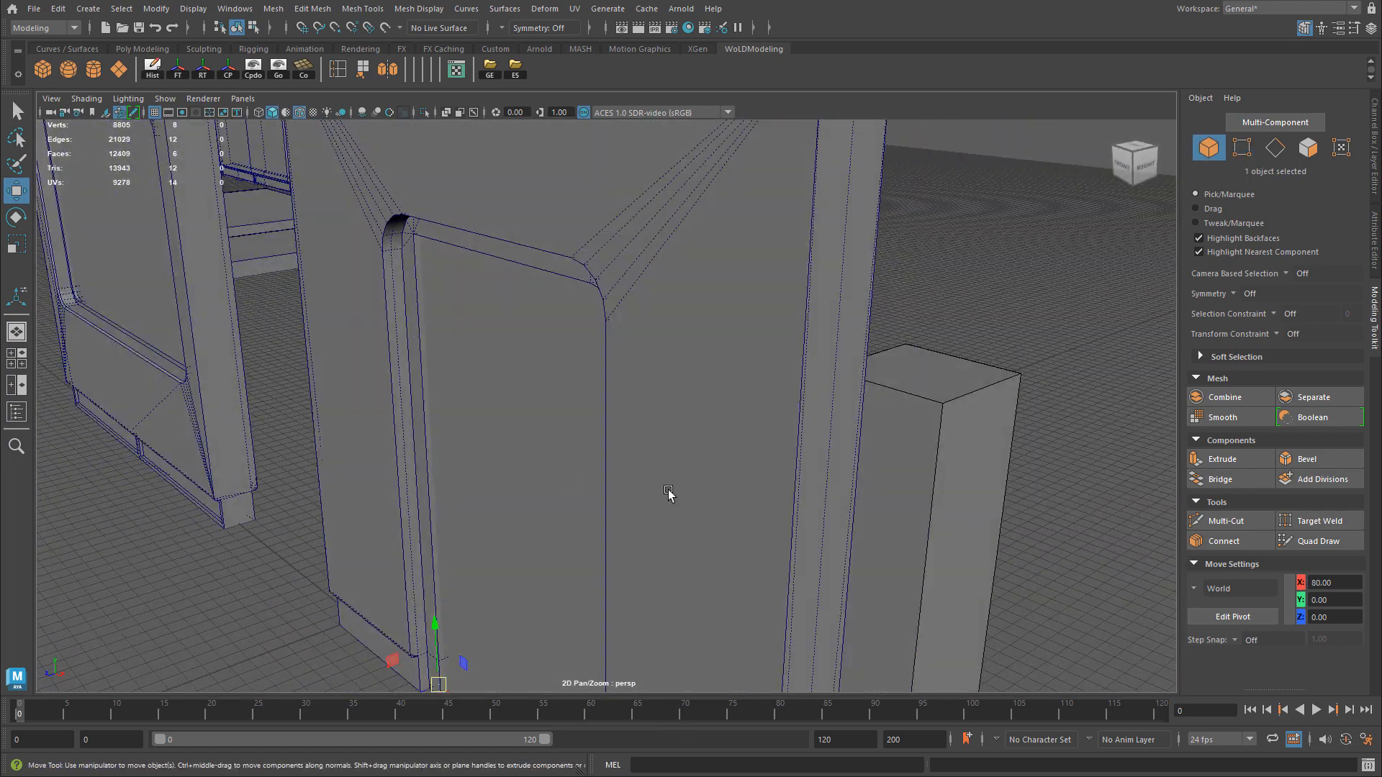
scroll(669, 494, down, 3)
drag(455, 637, 479, 604)
alt+drag(403, 421, 478, 358)
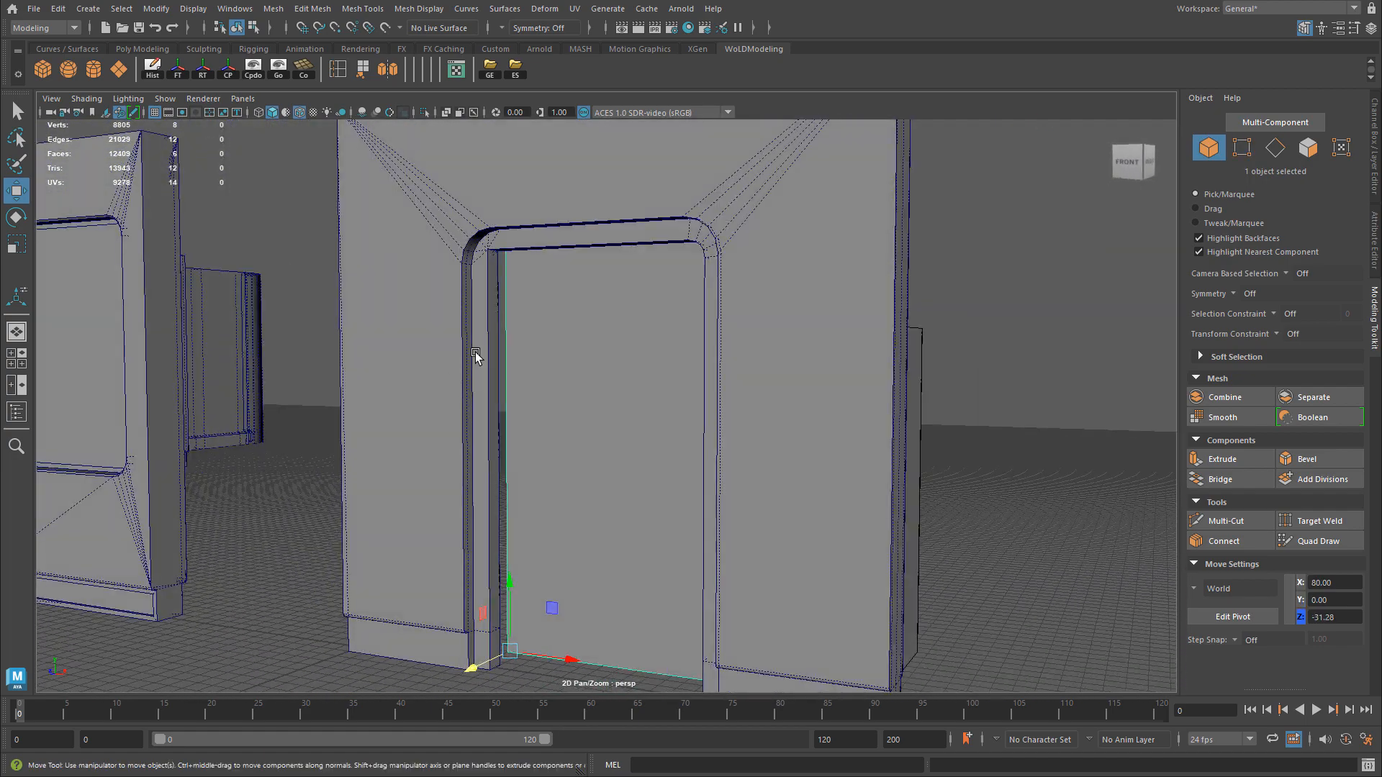
Select the wall piece and examine the doorway's upper inner corners in the perspective view.
alt+middle_drag(309, 280, 398, 426)
alt+right_drag(403, 425, 768, 300)
alt+middle_drag(701, 316, 691, 273)
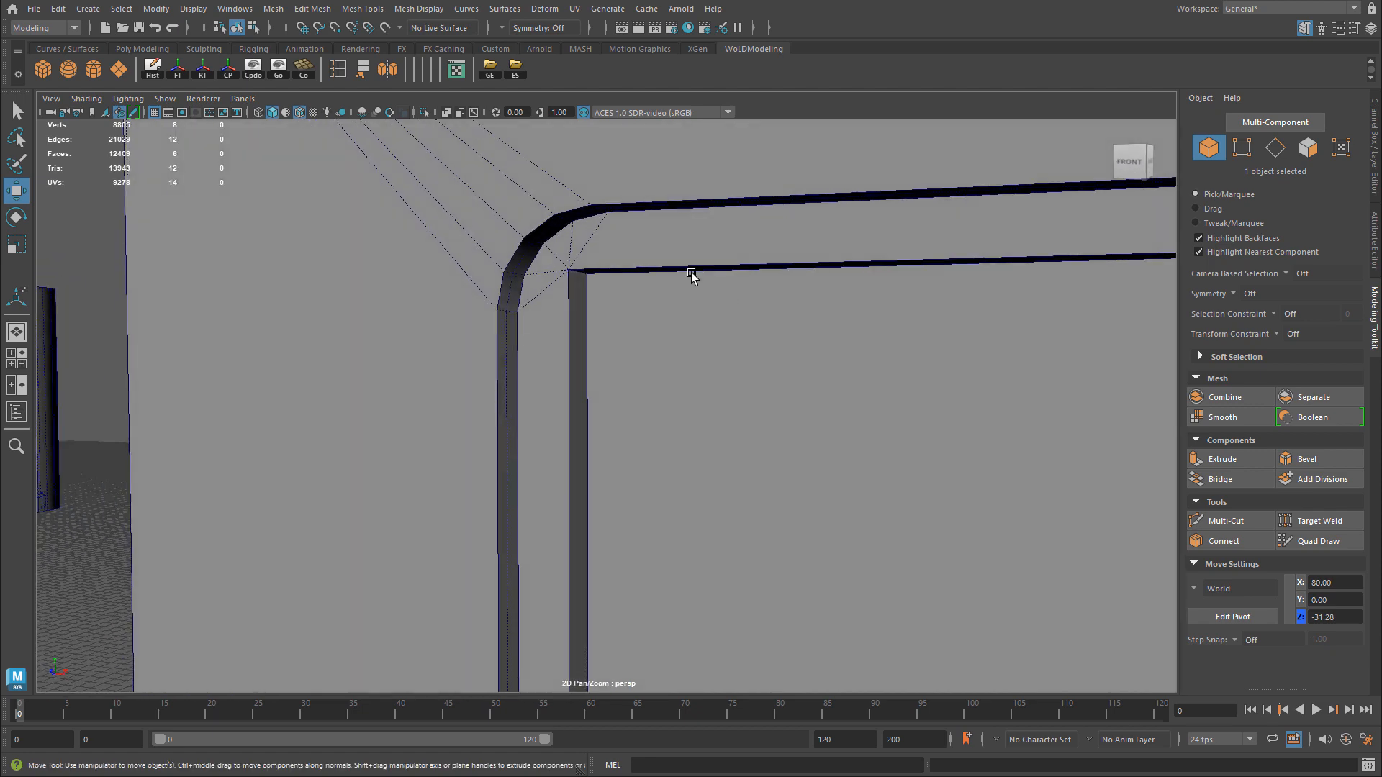
click(570, 268)
alt+drag(577, 268, 607, 235)
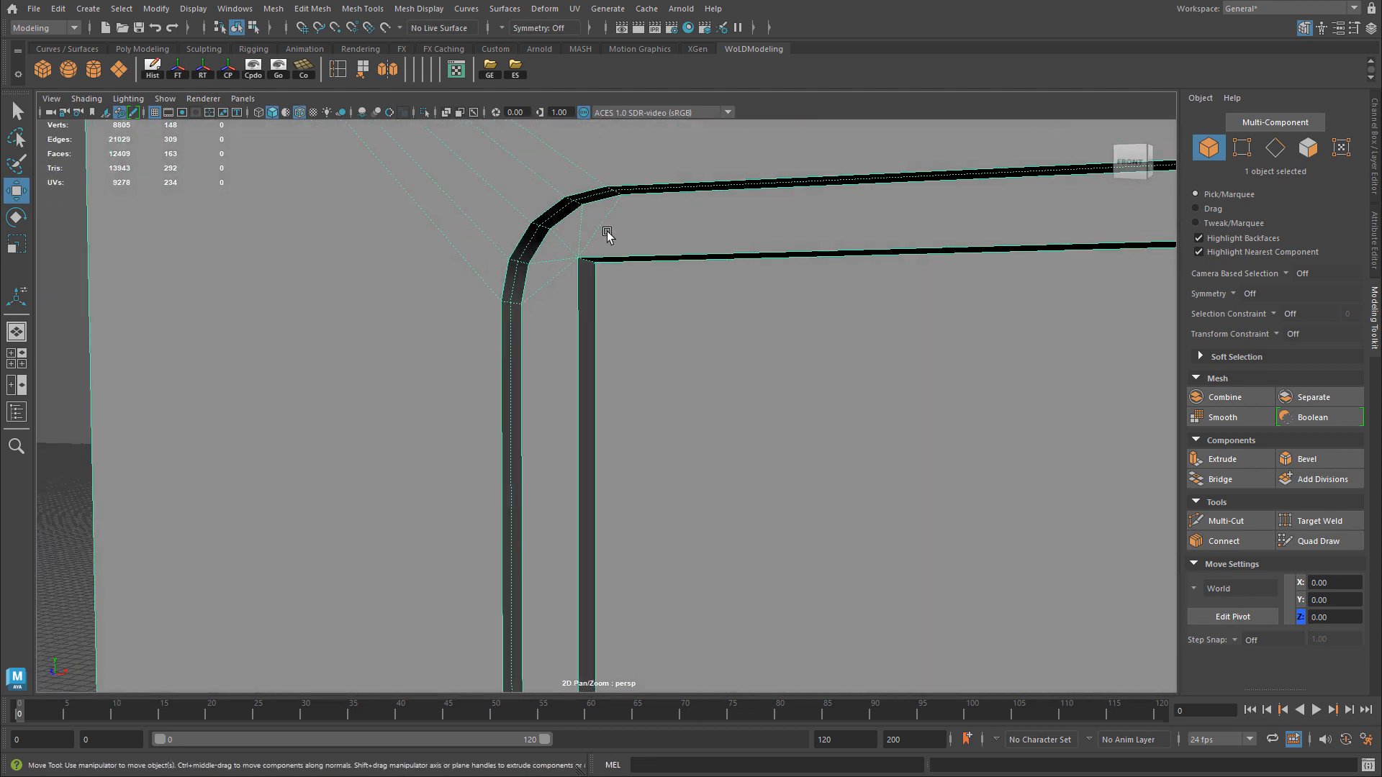
alt+drag(722, 228, 691, 357)
alt+drag(741, 438, 694, 435)
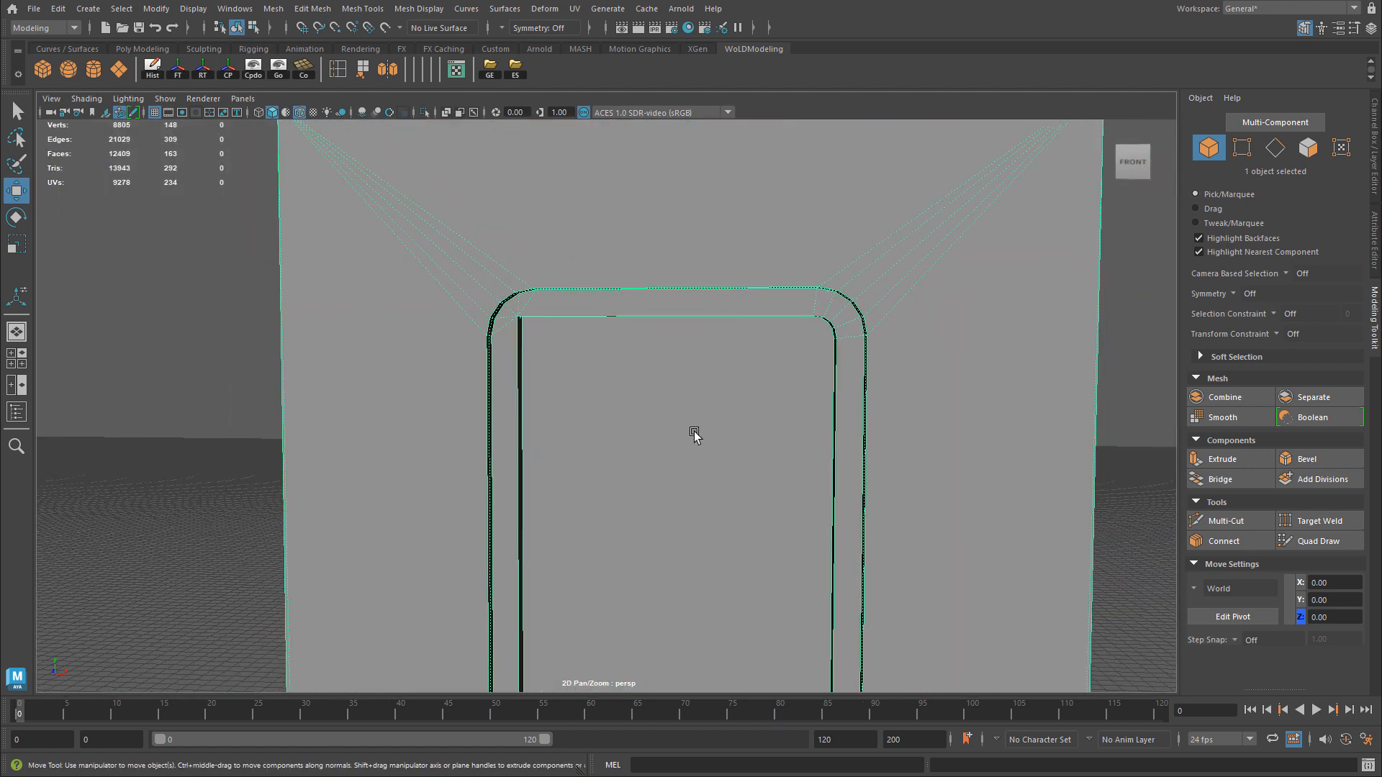
Snap the middle vertices of the doorway's upper-right inner arc to the grid point at X 210, Y 220.
key(space)
drag(401, 578, 405, 625)
alt+middle_drag(1046, 420, 885, 420)
alt+right_drag(885, 420, 137, 422)
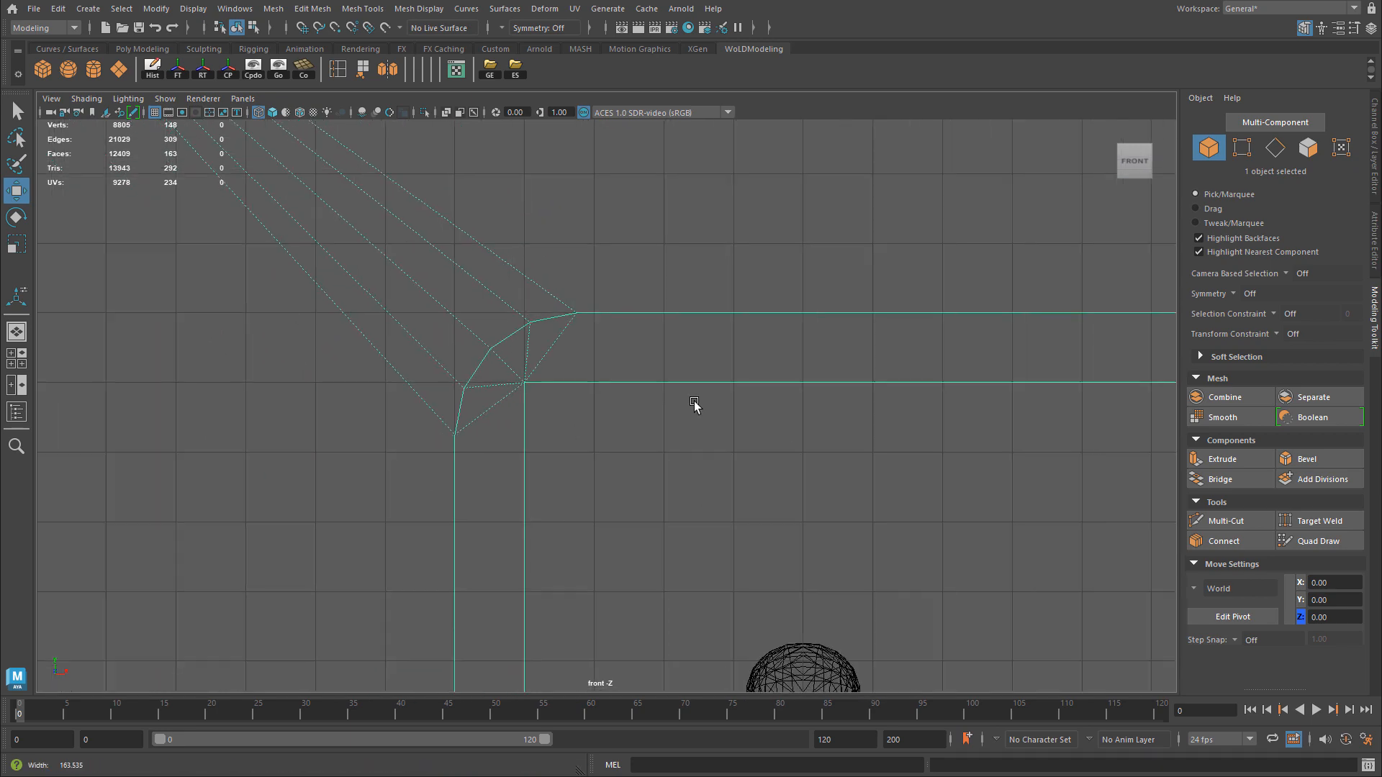
alt+middle_drag(697, 404, 392, 364)
alt+right_drag(392, 365, 889, 396)
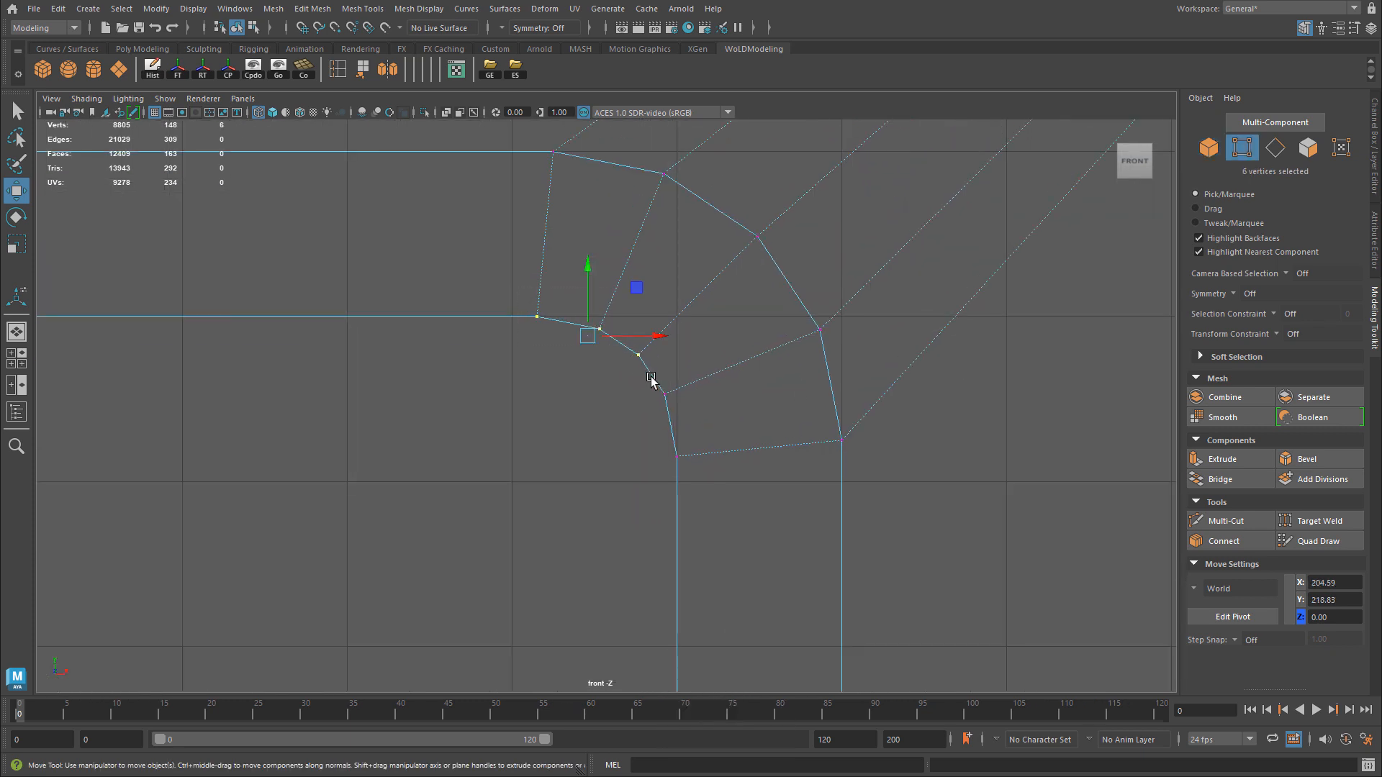
click(638, 354)
drag(643, 359, 688, 333)
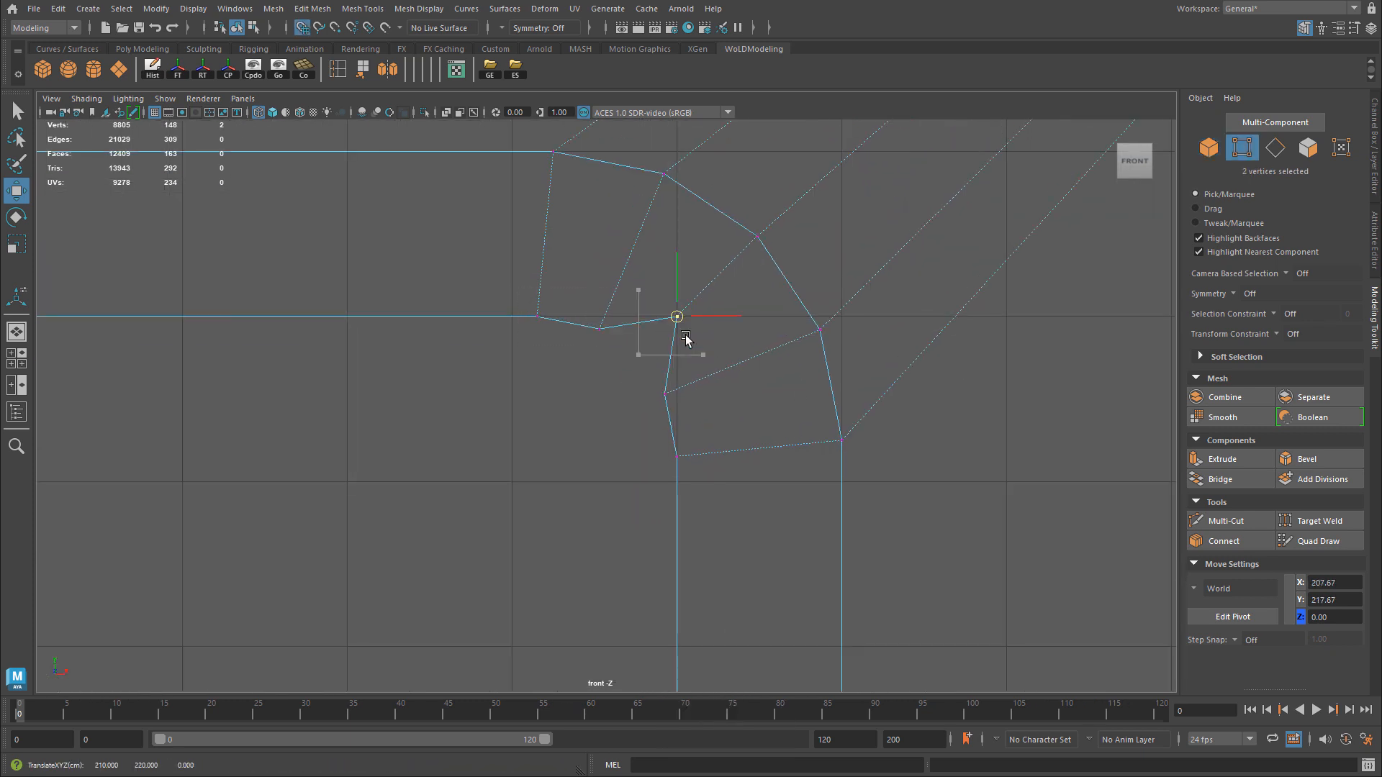
Snap the remaining upper-right inner arc vertices to X 210, Y 220, squaring off that corner as well.
drag(506, 288, 564, 341)
drag(539, 318, 678, 316)
drag(632, 377, 678, 320)
click(676, 456)
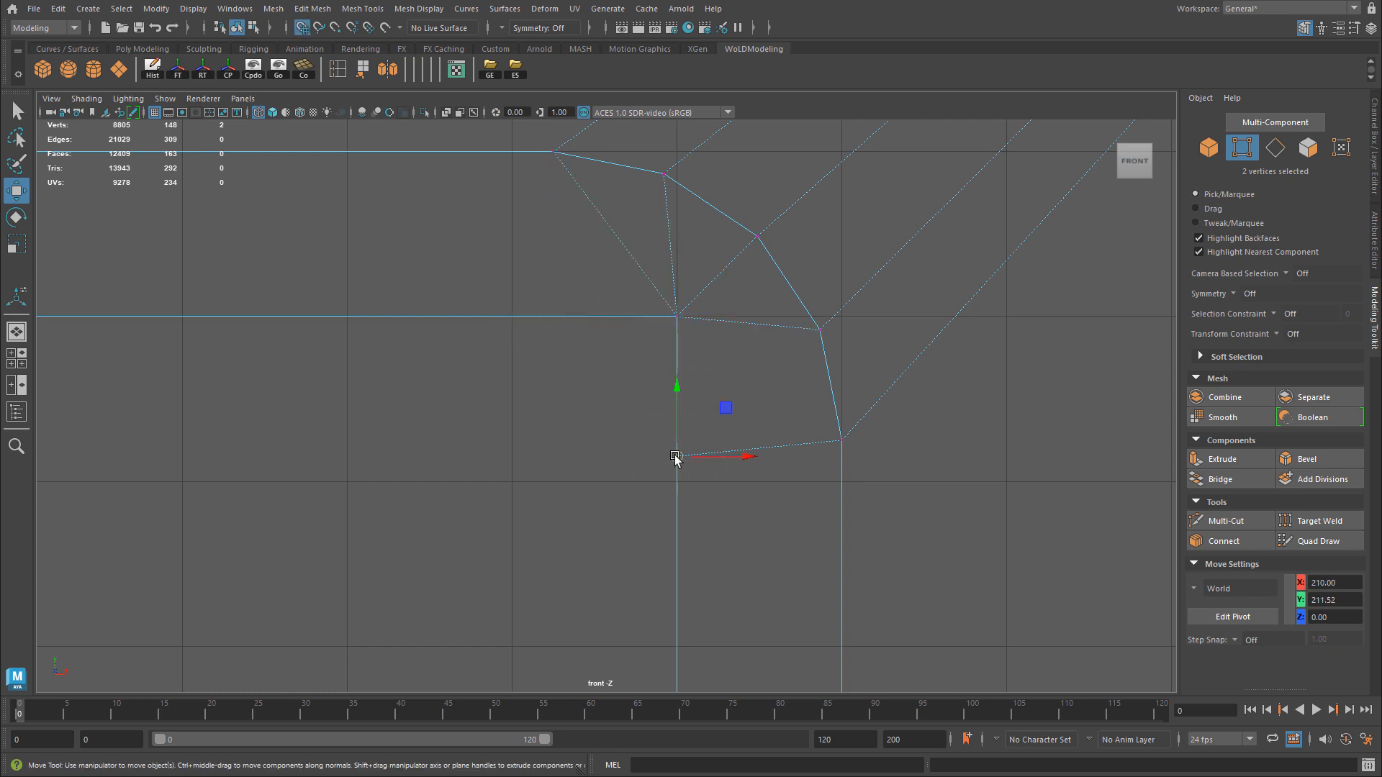
drag(676, 456, 678, 318)
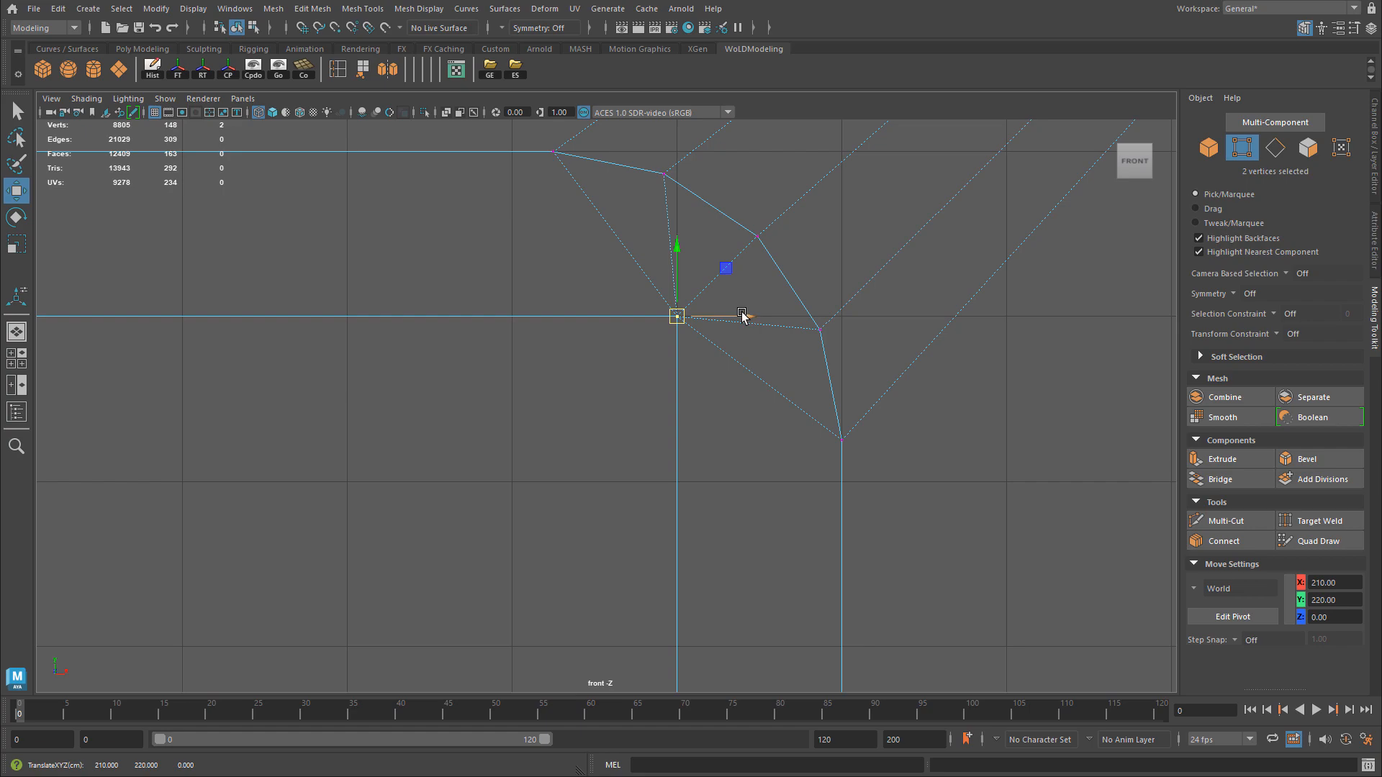
key(space)
key(space)
mouse_move(857, 341)
alt+mouse_down()
mouse_move(1037, 308)
mouse_move(608, 348)
mouse_move(580, 331)
mouse_move(705, 349)
mouse_move(679, 345)
alt+mouse_up()
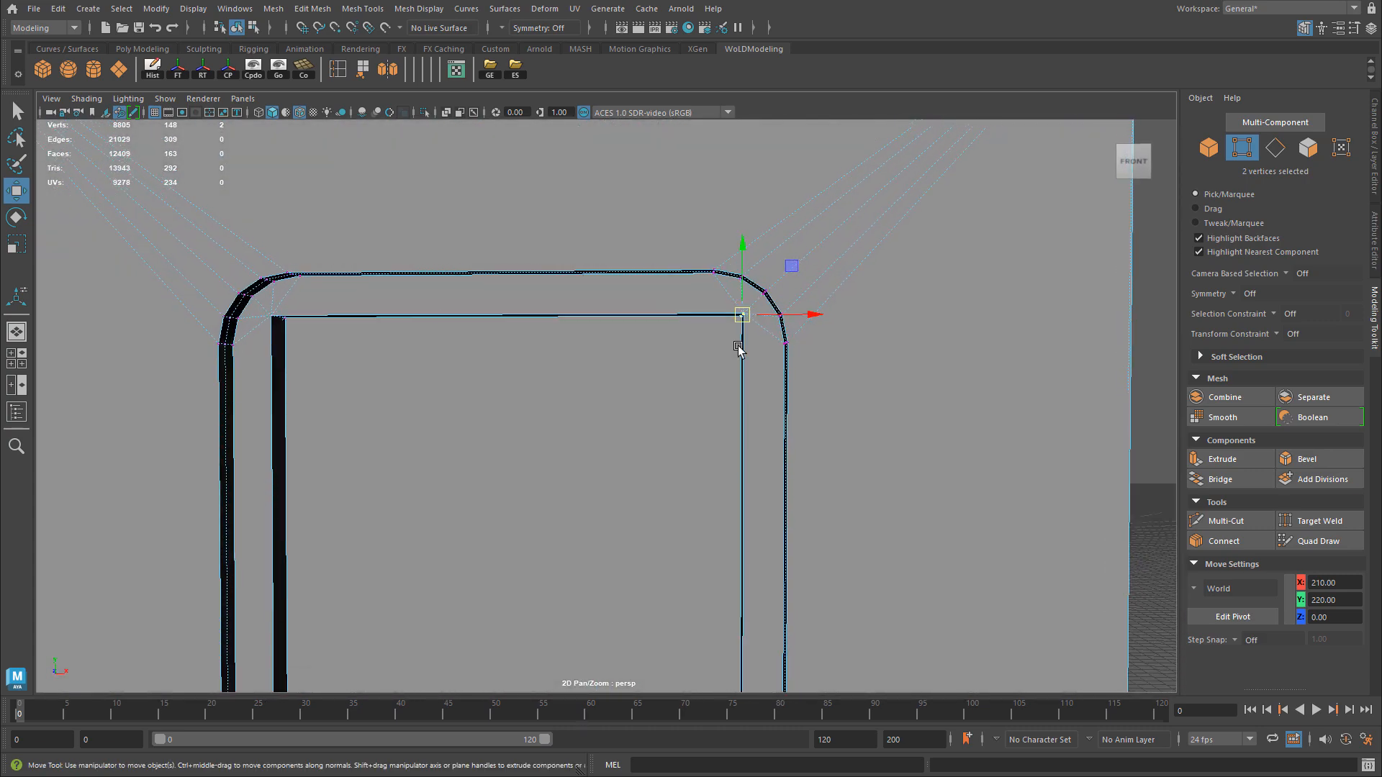
Merge the overlapping vertices at both upper inner corners of the doorway.
key(space)
key(space)
drag(601, 277, 705, 370)
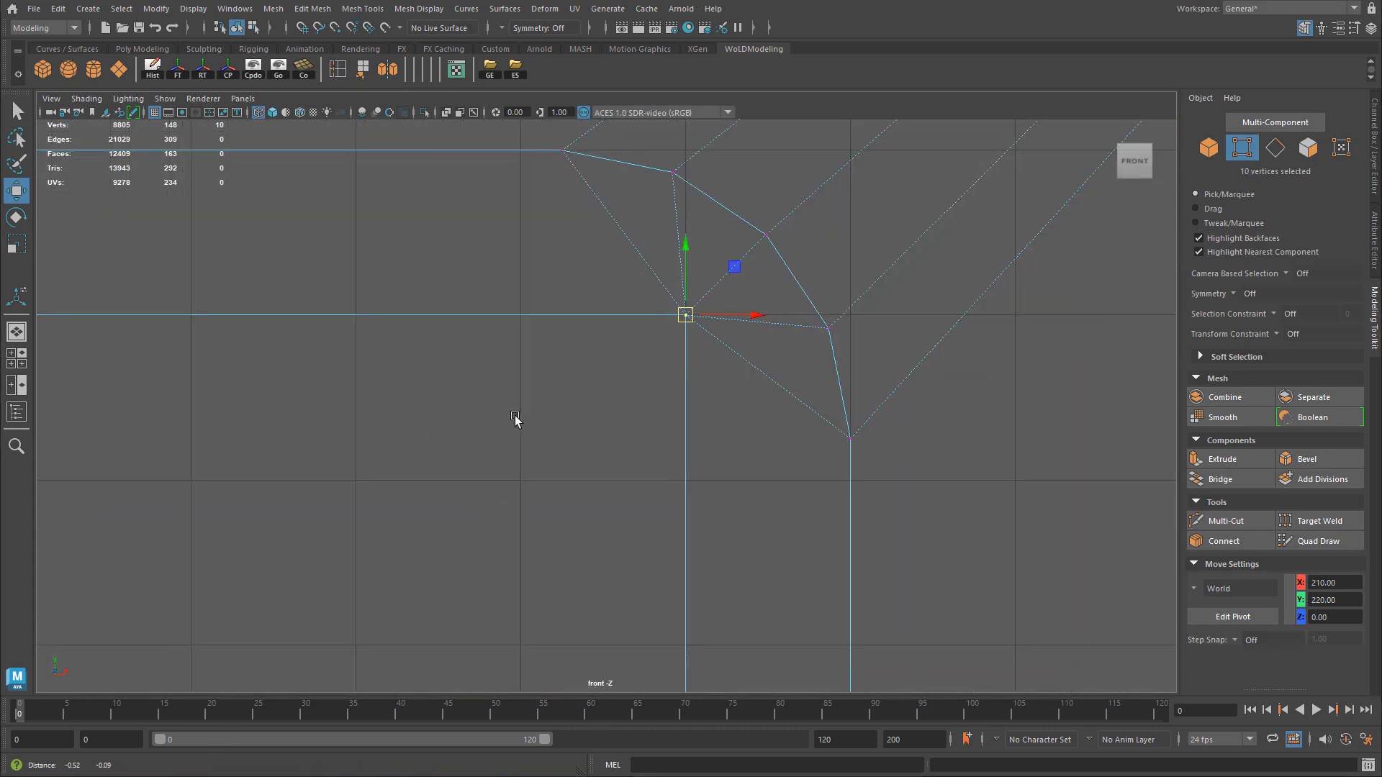
alt+middle_drag(515, 418, 1116, 460)
alt+middle_drag(525, 409, 1303, 423)
shift+drag(555, 333, 665, 423)
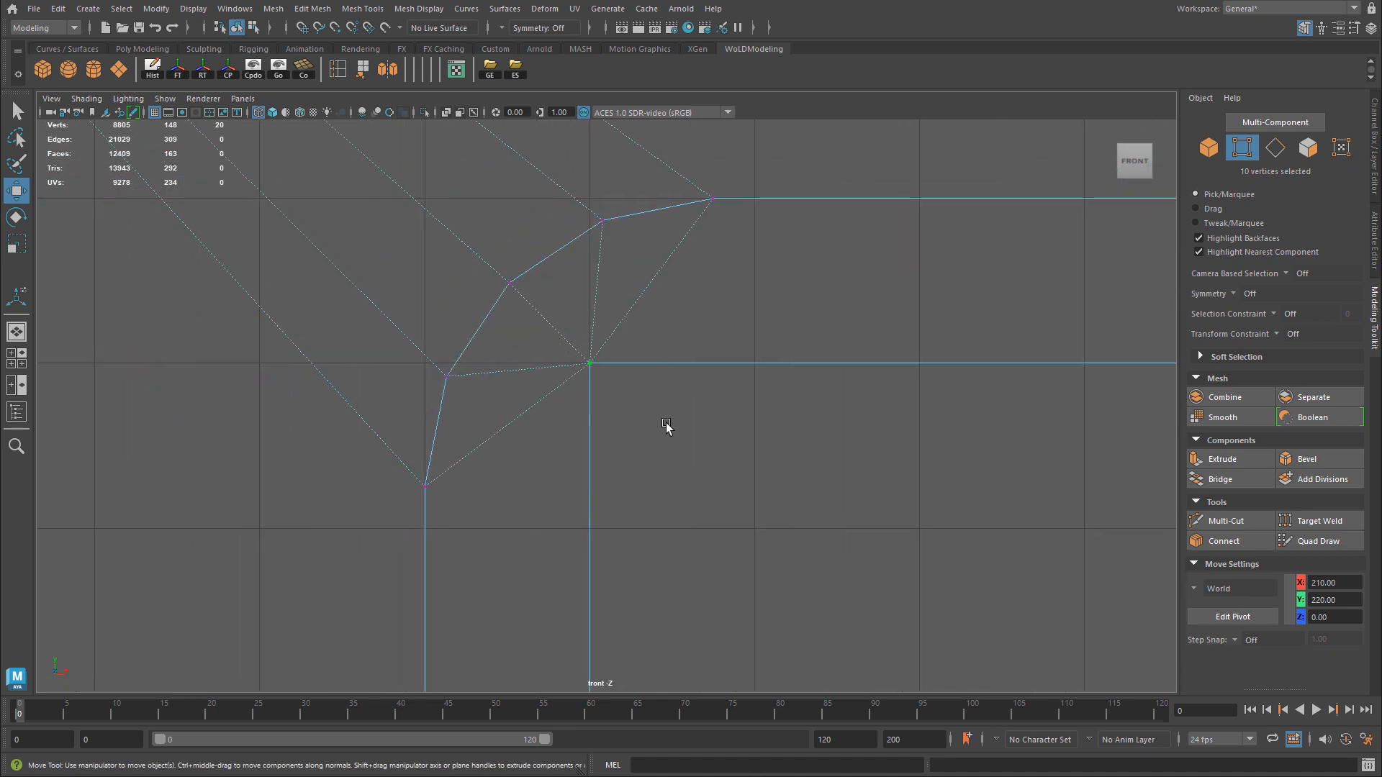
key(space)
key(space)
alt+drag(792, 290, 699, 277)
alt+right_drag(700, 277, 741, 268)
alt+middle_drag(273, 149, 279, 139)
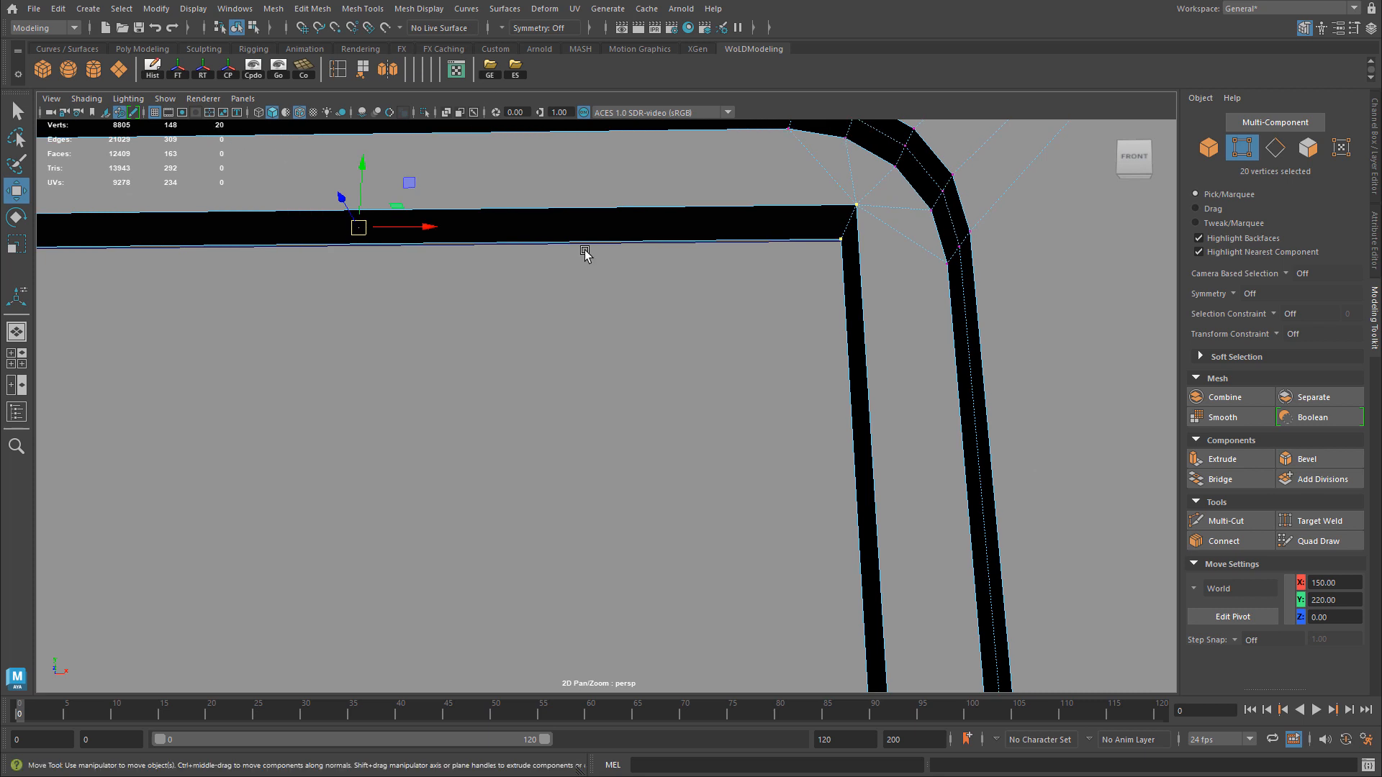
shift+right_drag(592, 299, 797, 216)
scroll(785, 241, down, 2)
scroll(965, 295, down, 5)
Grid-snap the box filling the doorway along Z to 0.
click(1105, 284)
alt+drag(781, 287, 783, 330)
click(625, 352)
scroll(625, 352, down, 4)
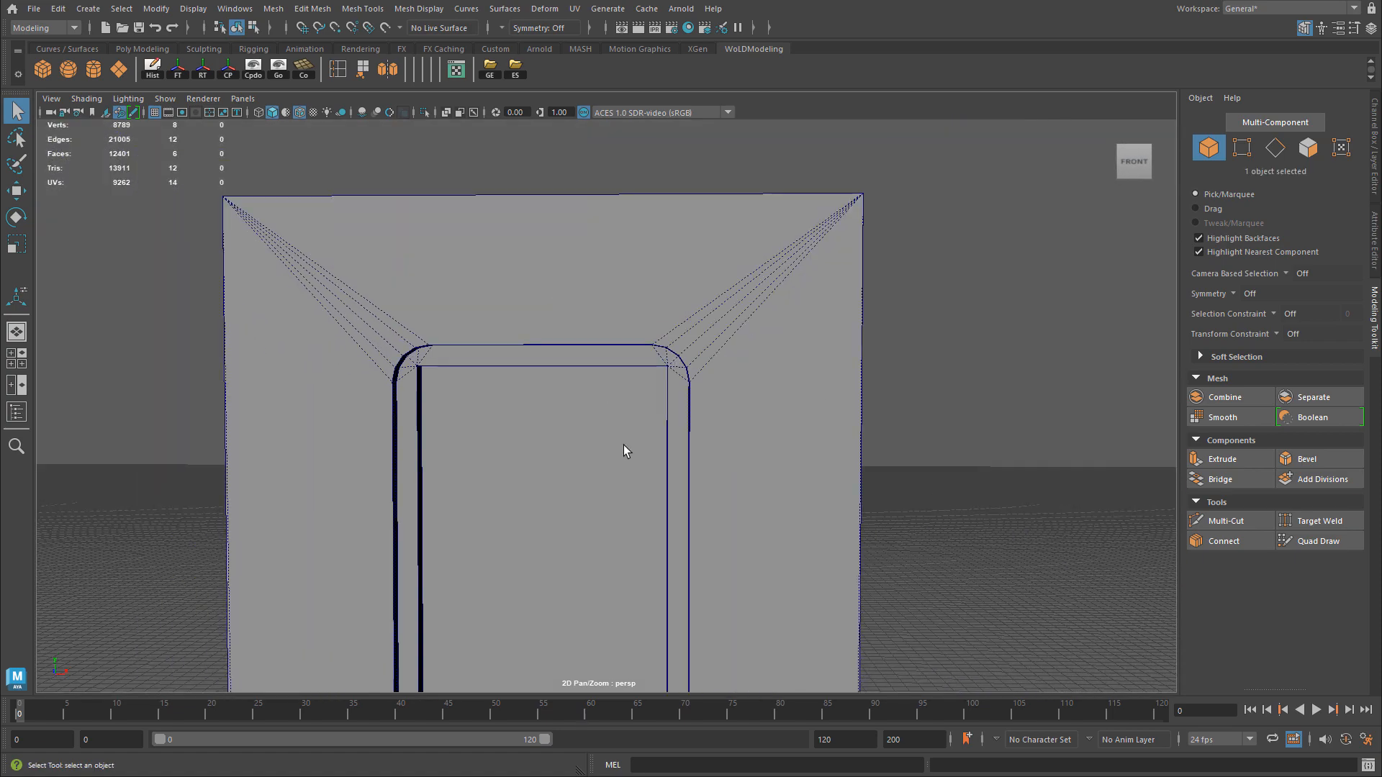
alt+middle_drag(601, 439, 636, 364)
alt+drag(770, 428, 691, 429)
key(w)
alt+middle_drag(656, 520, 702, 478)
key(x)
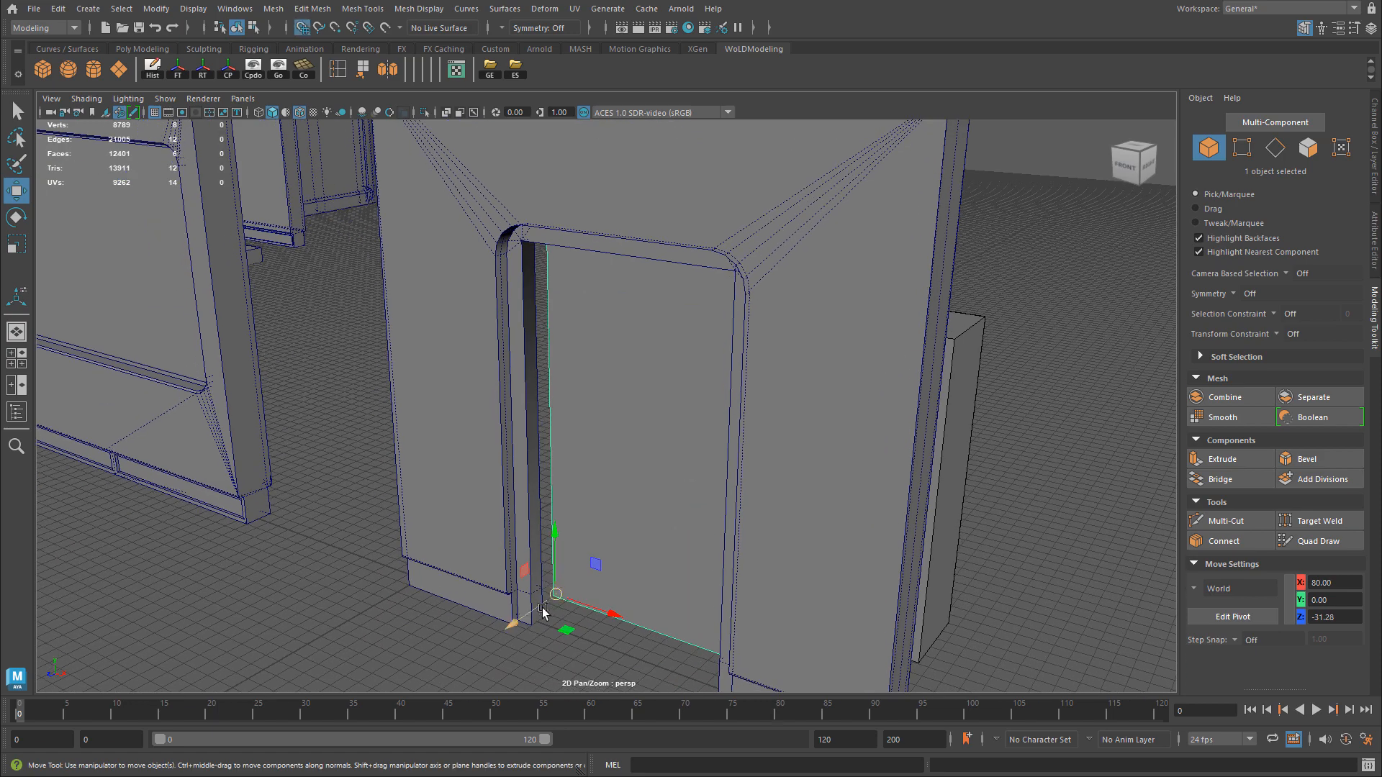
drag(544, 607, 580, 557)
Compare the box's outline with the doorway's rim in the front view and reselect the box.
key(space)
key(space)
alt+middle_drag(475, 458, 492, 457)
drag(588, 403, 623, 423)
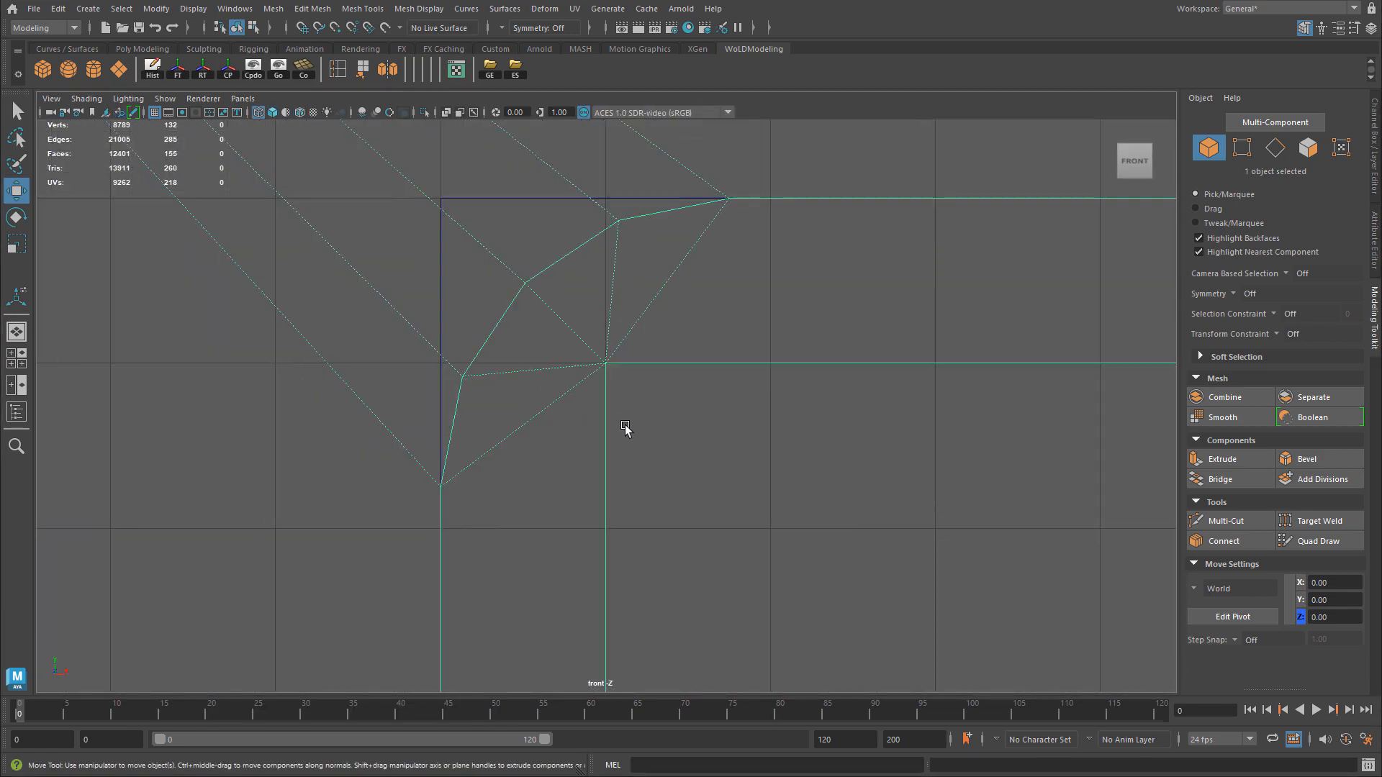
alt+right_drag(623, 423, 476, 282)
drag(509, 241, 545, 278)
alt+right_drag(783, 410, 243, 430)
key(space)
key(space)
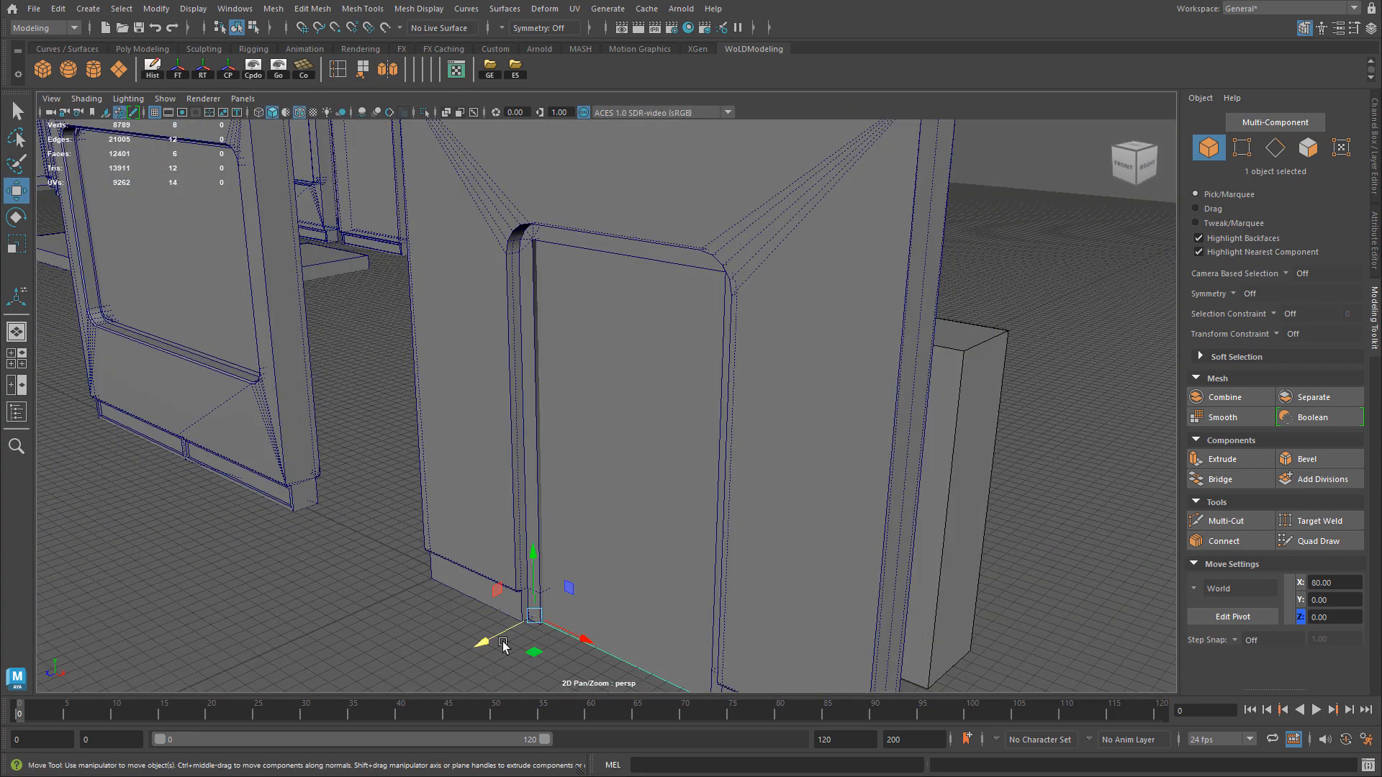
Move the box out of the doorway along Z to about -56.91 and select the wall.
drag(503, 642, 568, 614)
alt+drag(537, 579, 604, 534)
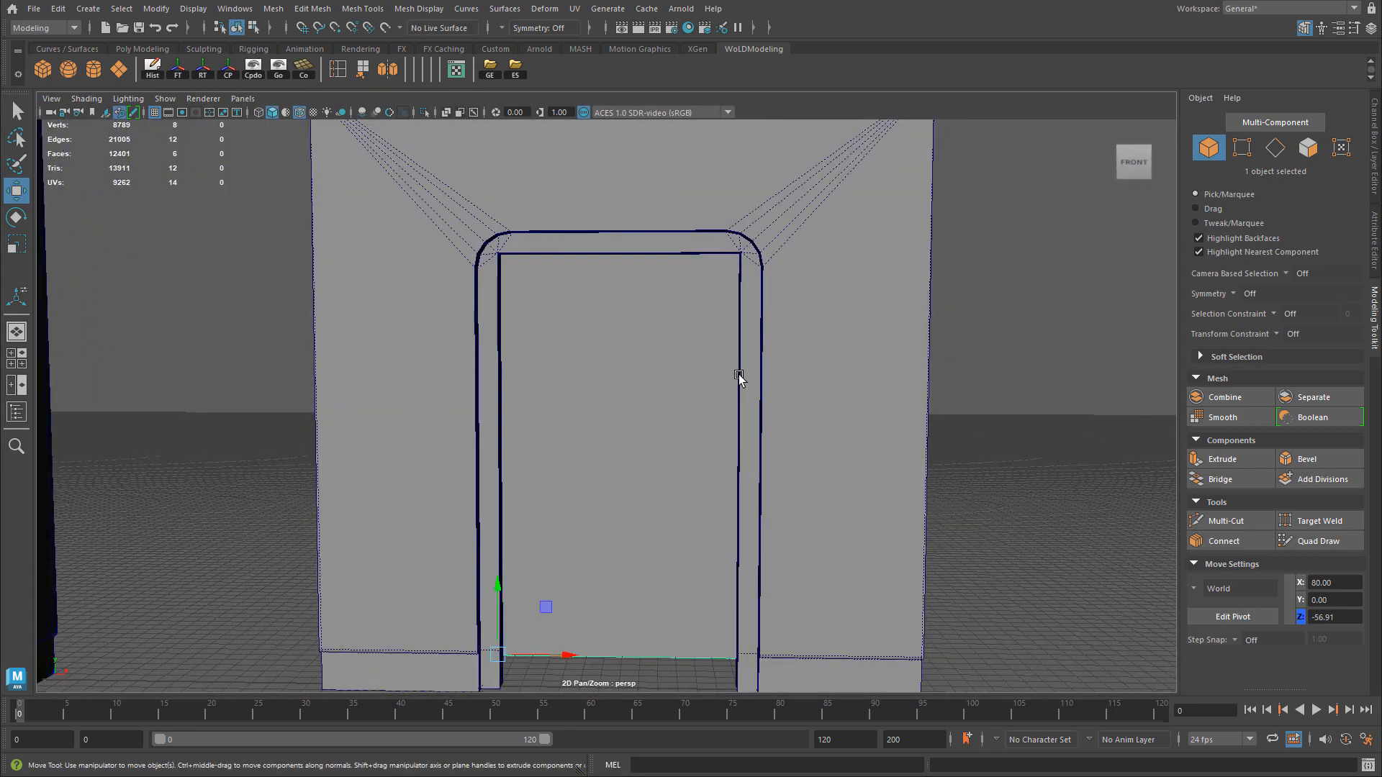
click(745, 375)
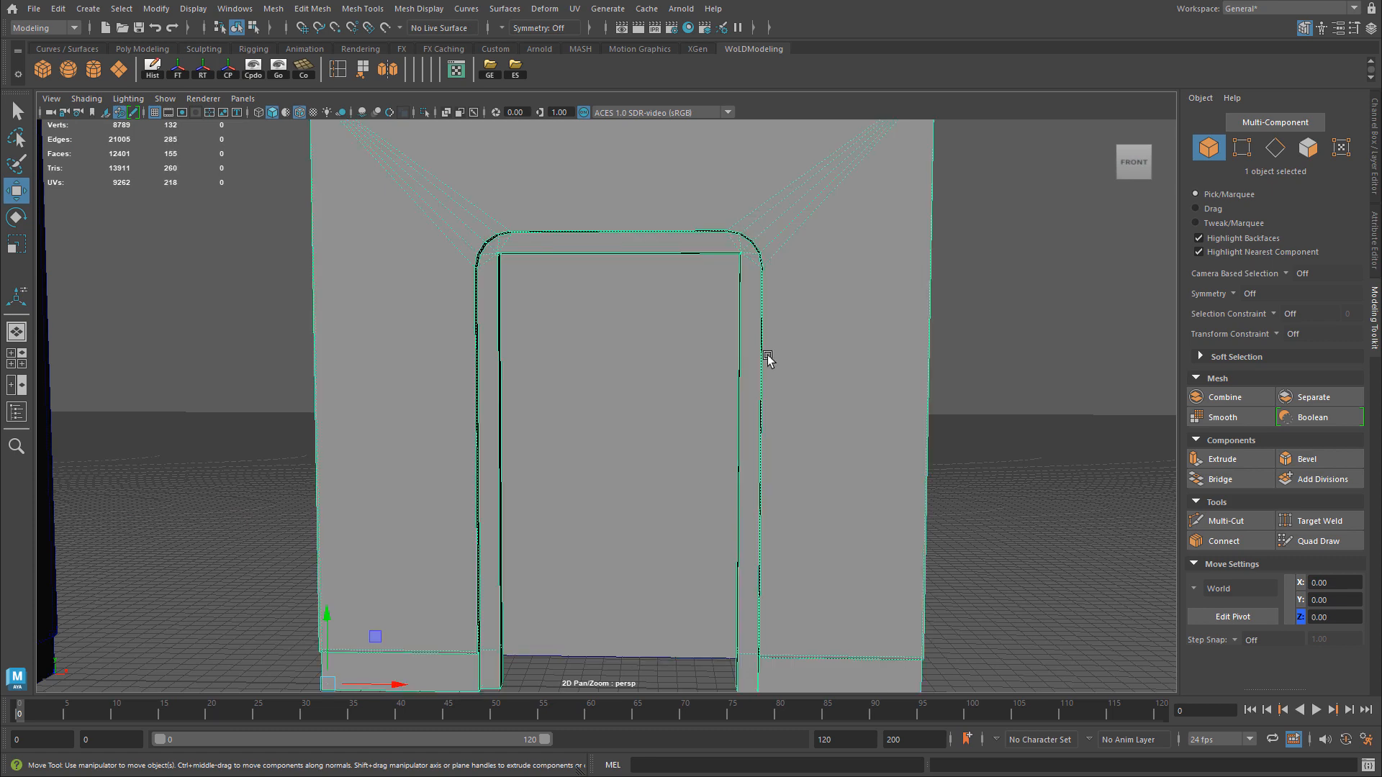
Frame the wall's inner doorway corner in the front view and set the grid lines to every 5 units.
alt+middle_drag(756, 256, 497, 412)
alt+right_drag(497, 412, 573, 291)
alt+middle_drag(511, 336, 555, 295)
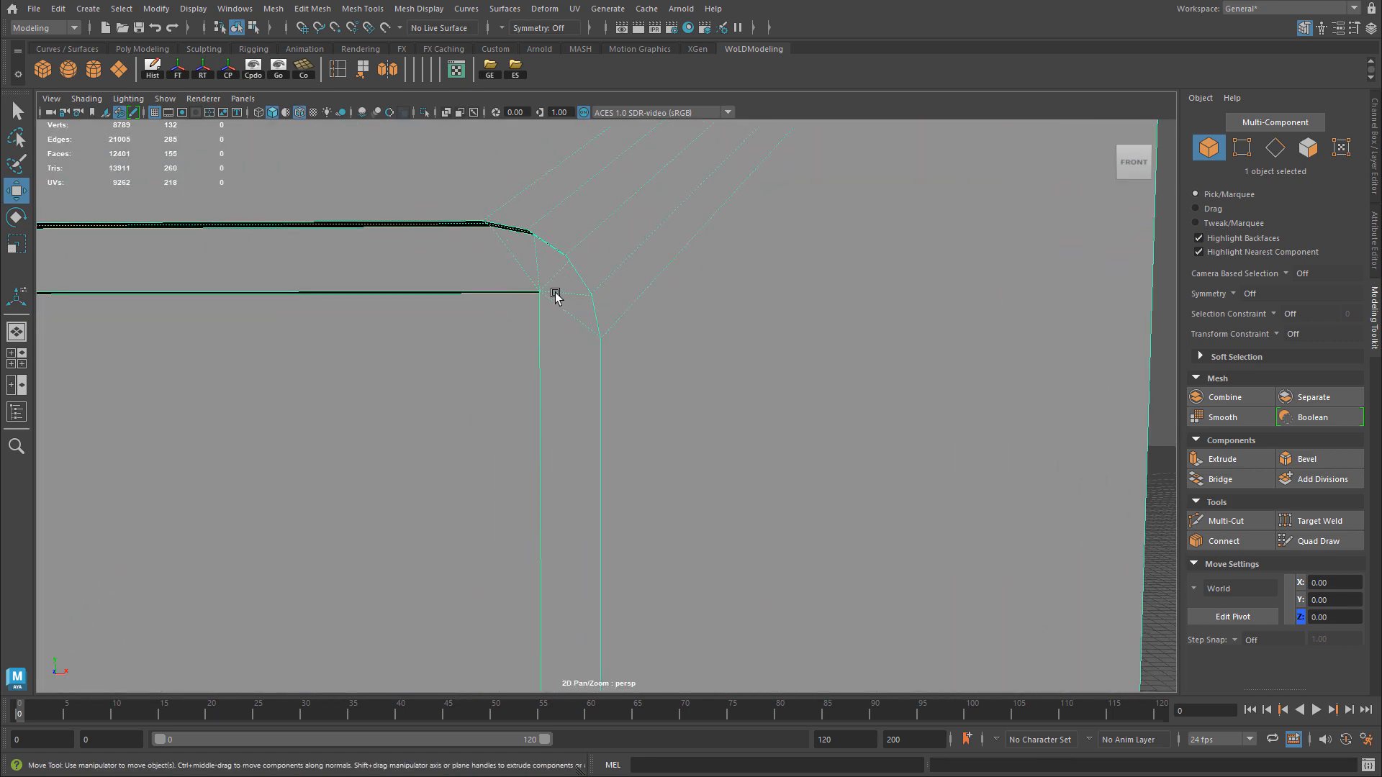
key(space)
key(space)
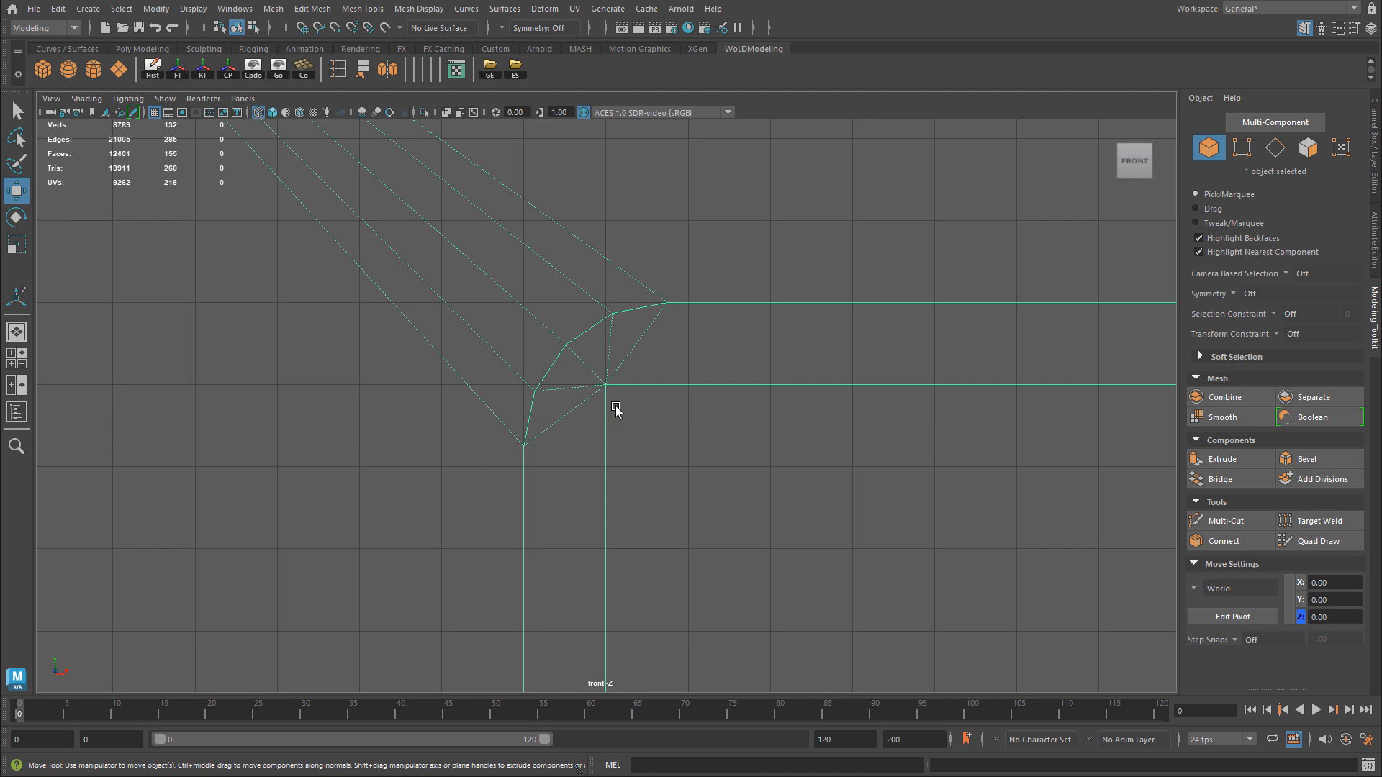
alt+middle_drag(678, 446, 626, 363)
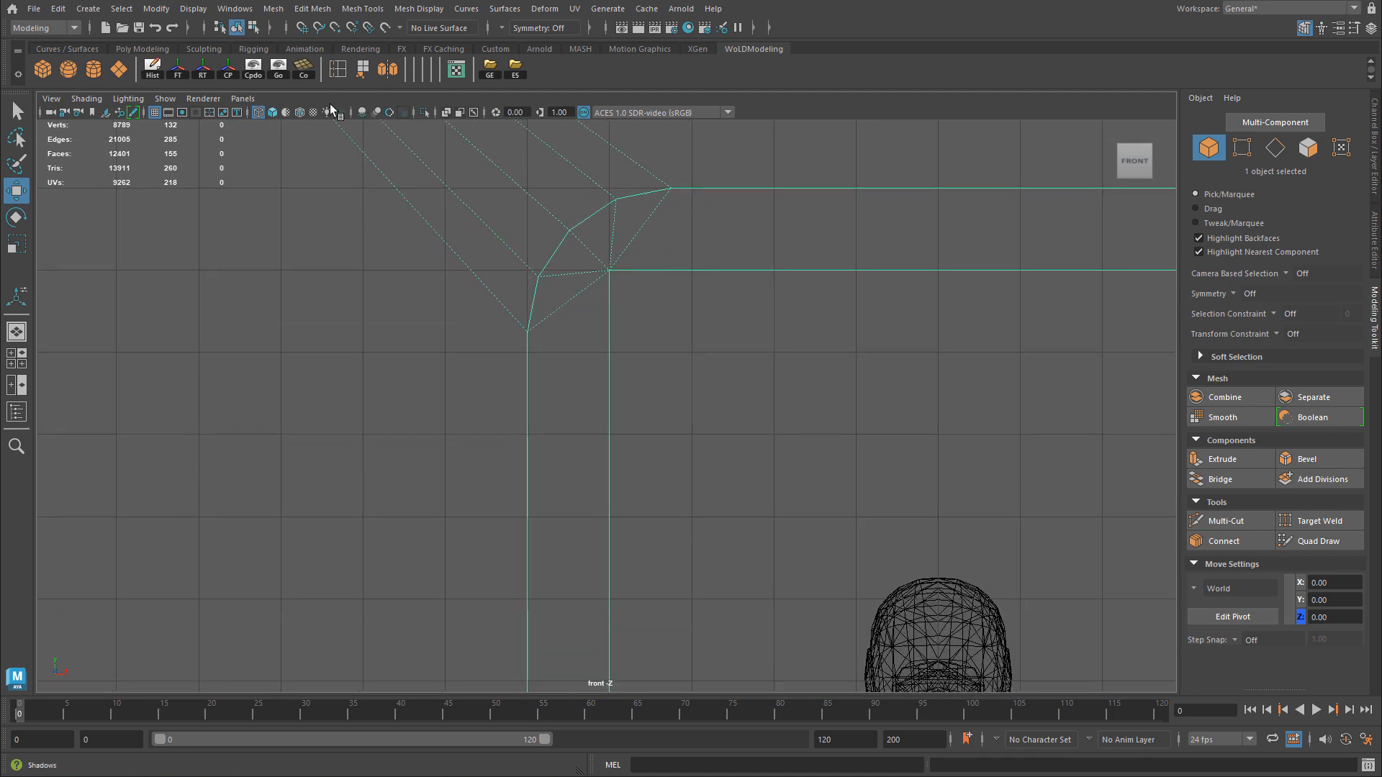
click(275, 70)
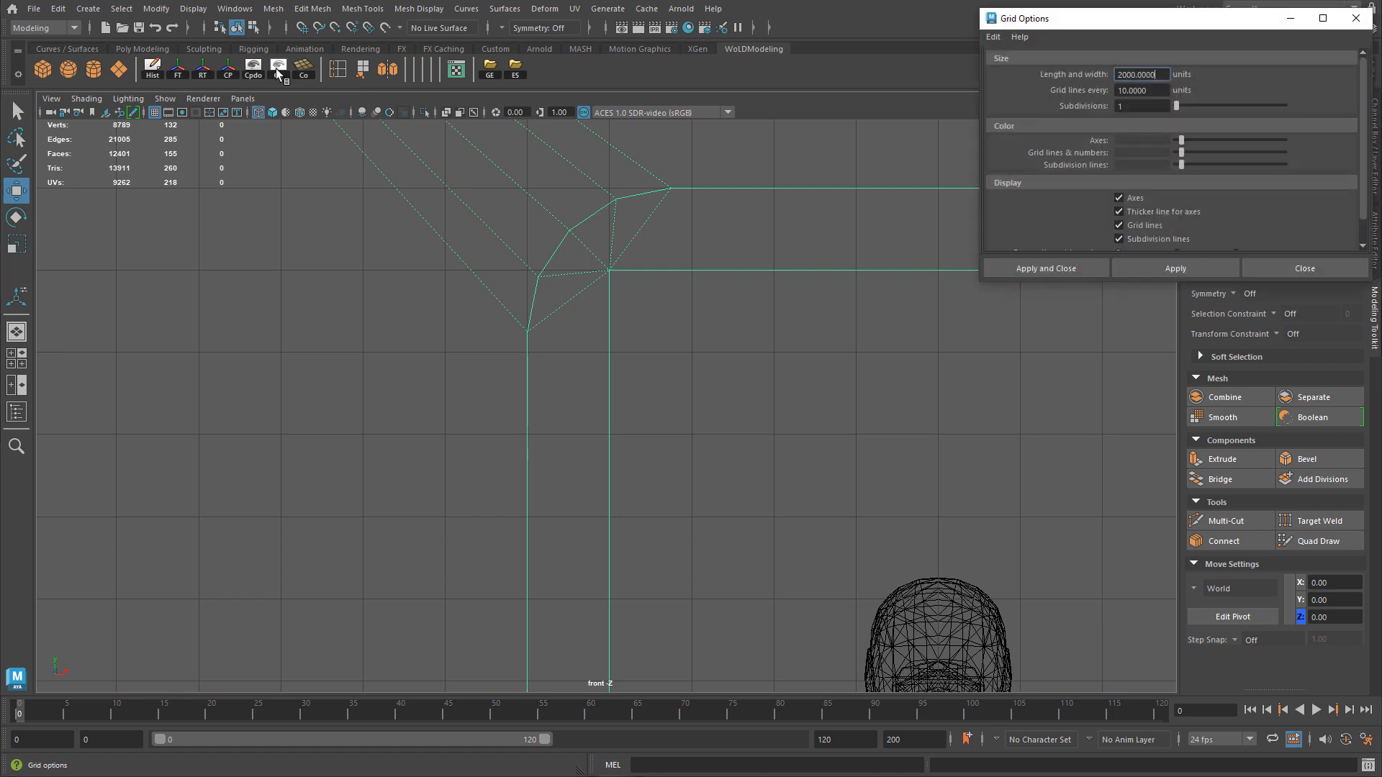
drag(1151, 90, 1085, 107)
text(5)
click(1184, 271)
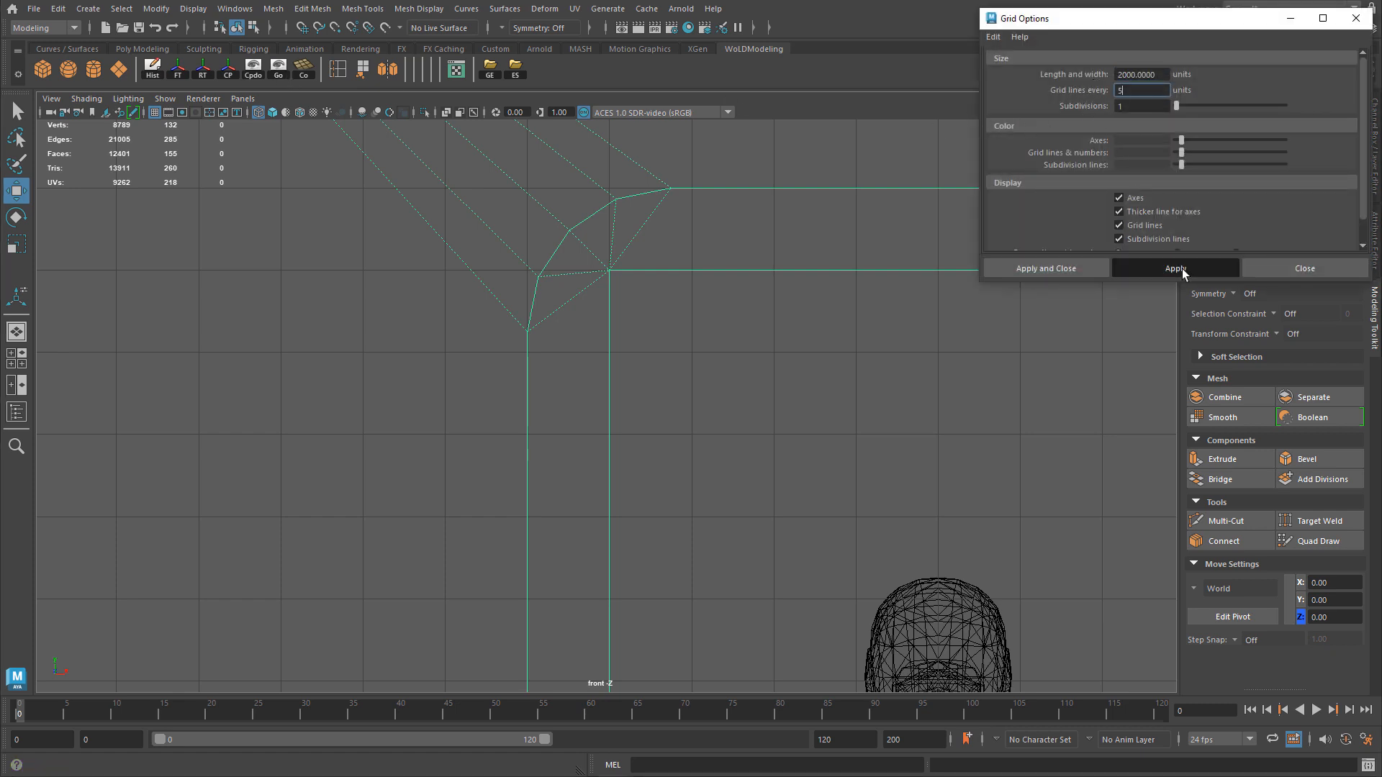
Select the wall's stacked vertices at the doorway's upper-left inner corner in the front view.
alt+middle_drag(614, 273, 639, 323)
alt+right_drag(639, 323, 936, 360)
alt+middle_drag(673, 243, 667, 284)
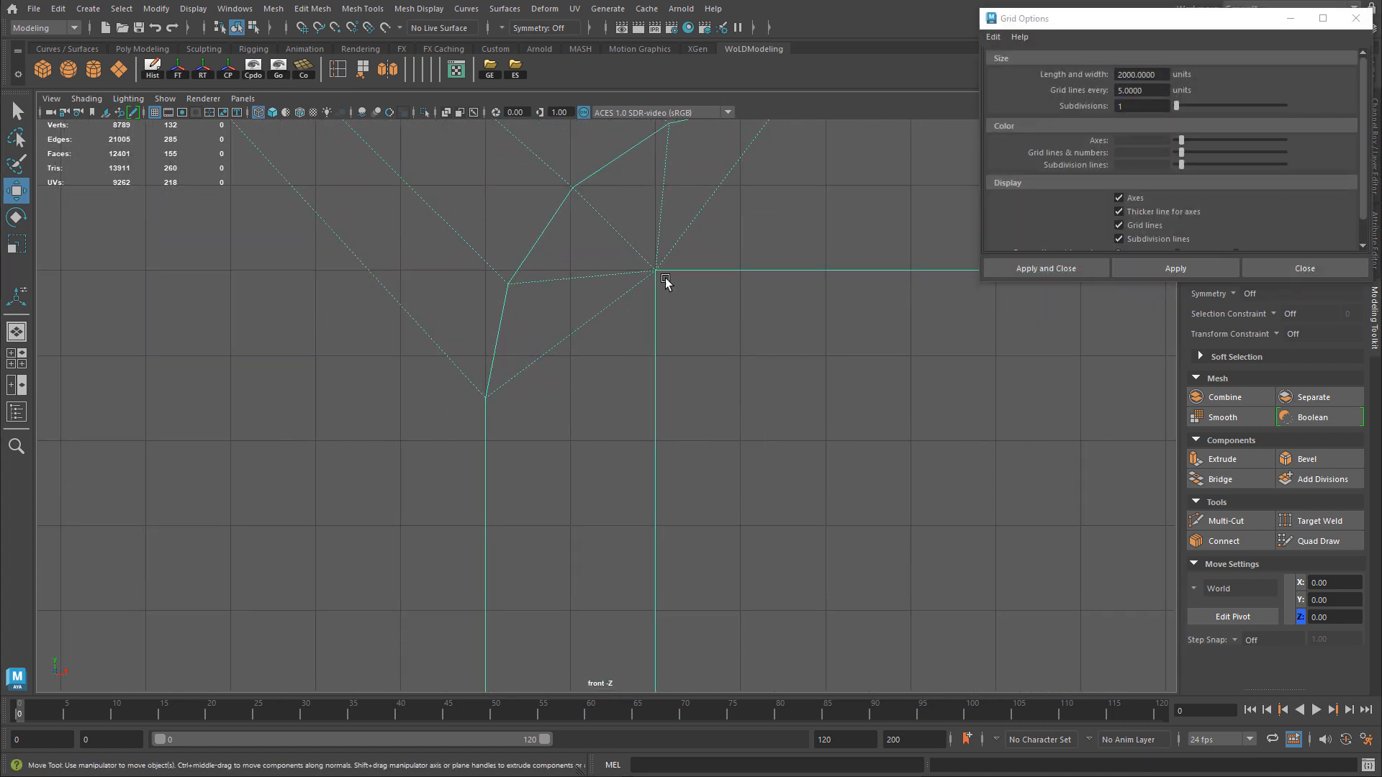
right_drag(657, 268, 604, 267)
drag(632, 247, 676, 290)
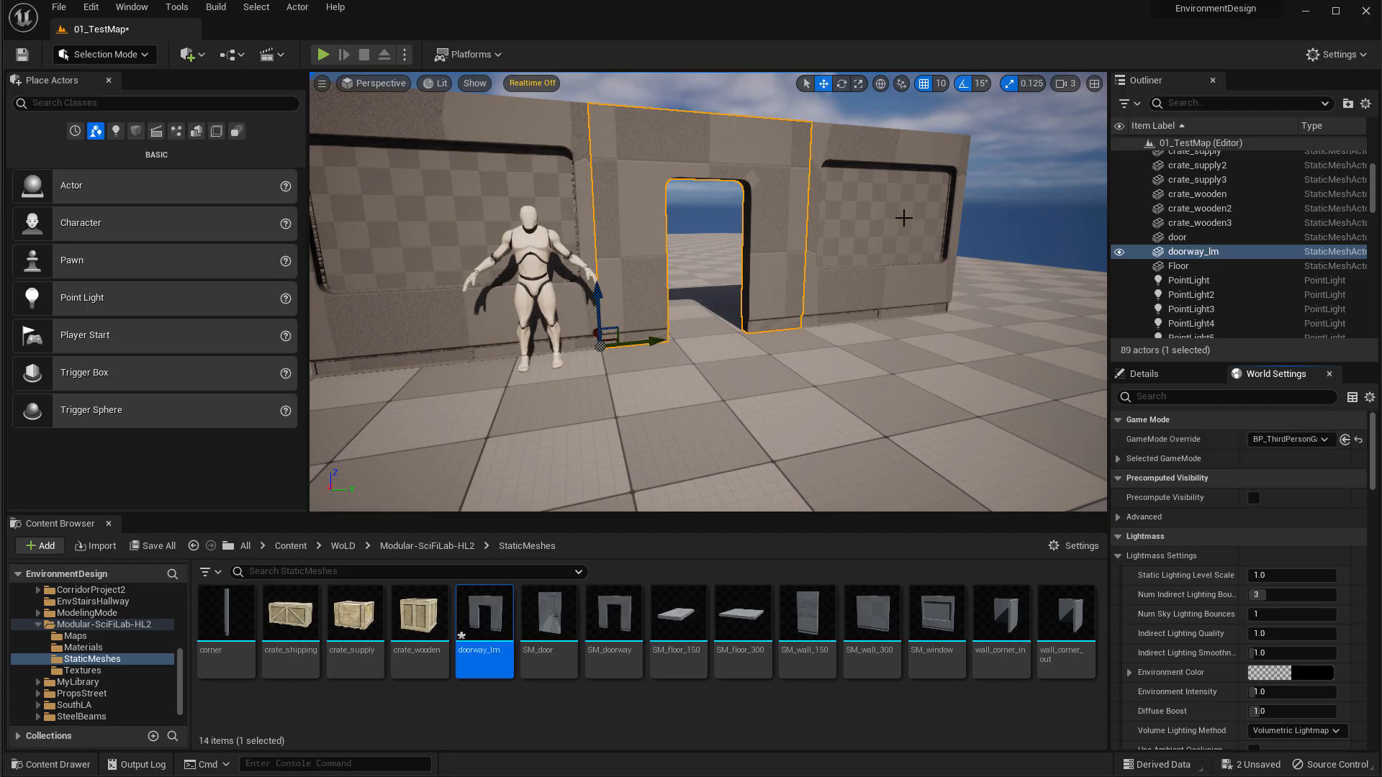
Switch to Unreal Editor and set the viewport's grid snap size to 5.
click(940, 84)
click(957, 142)
click(940, 84)
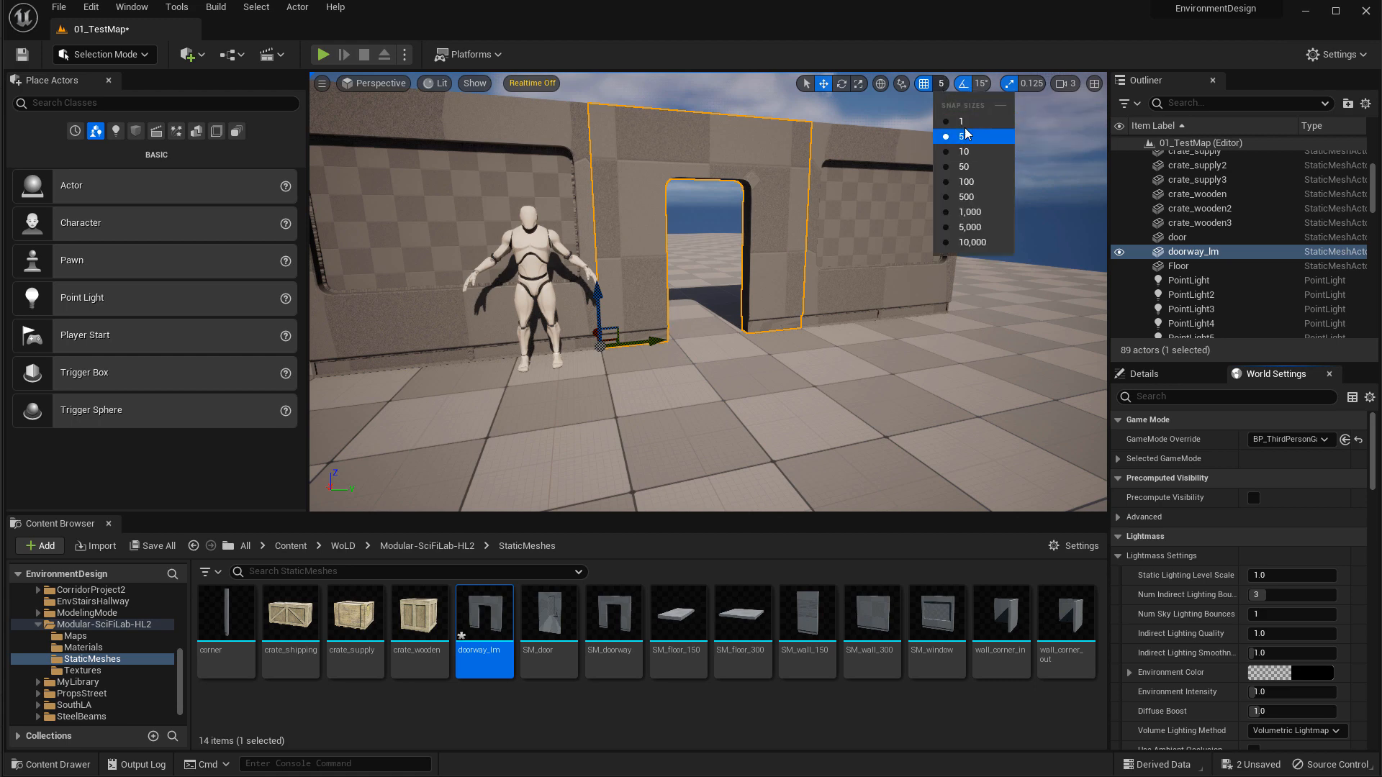
mouse_move(1058, 90)
click(940, 84)
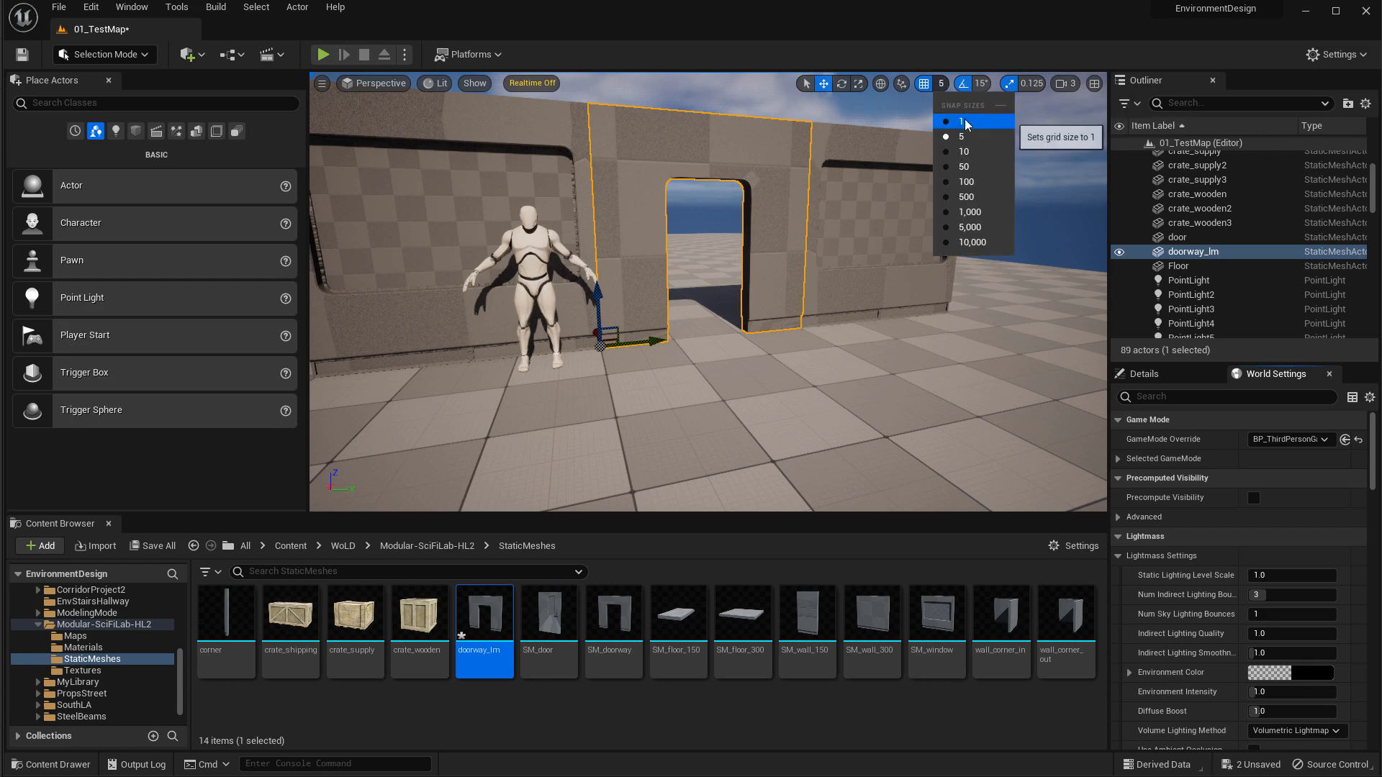
click(969, 134)
click(940, 84)
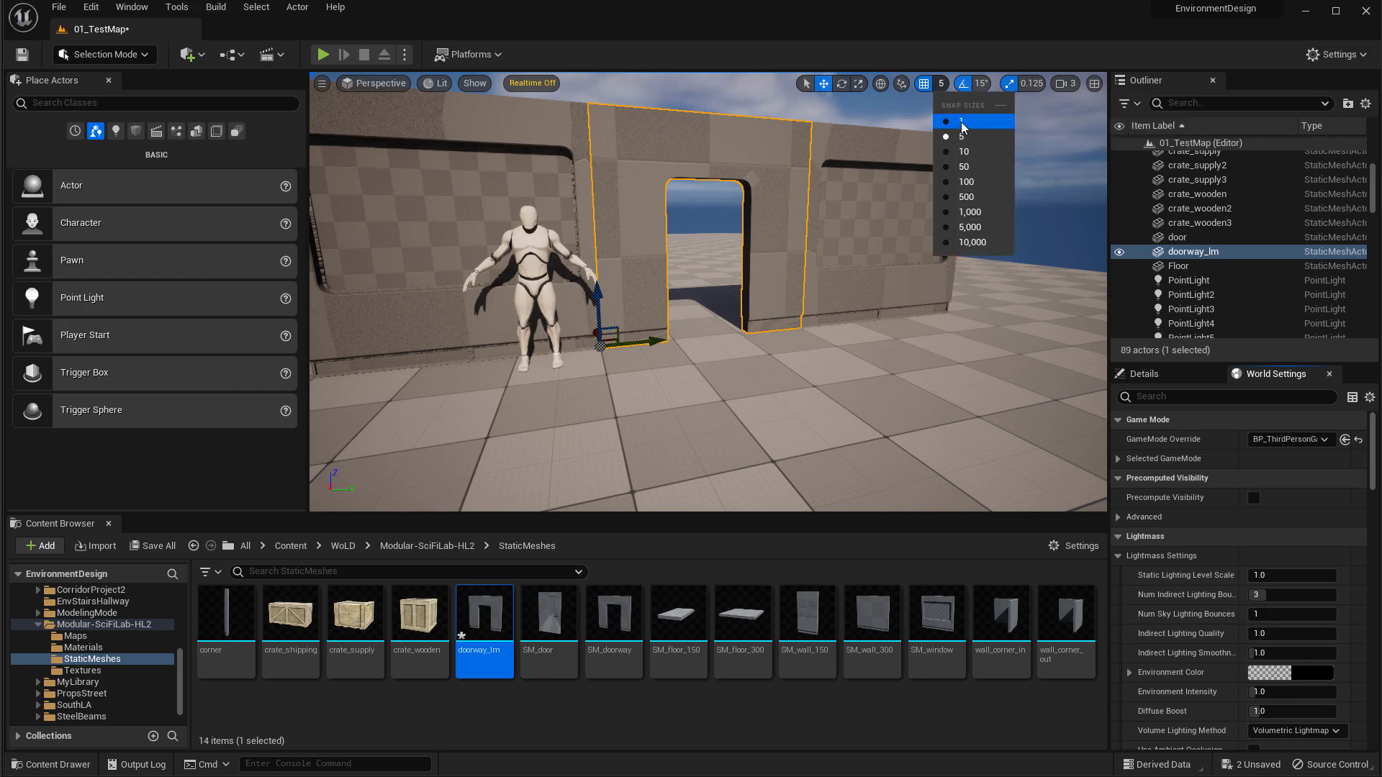
click(965, 144)
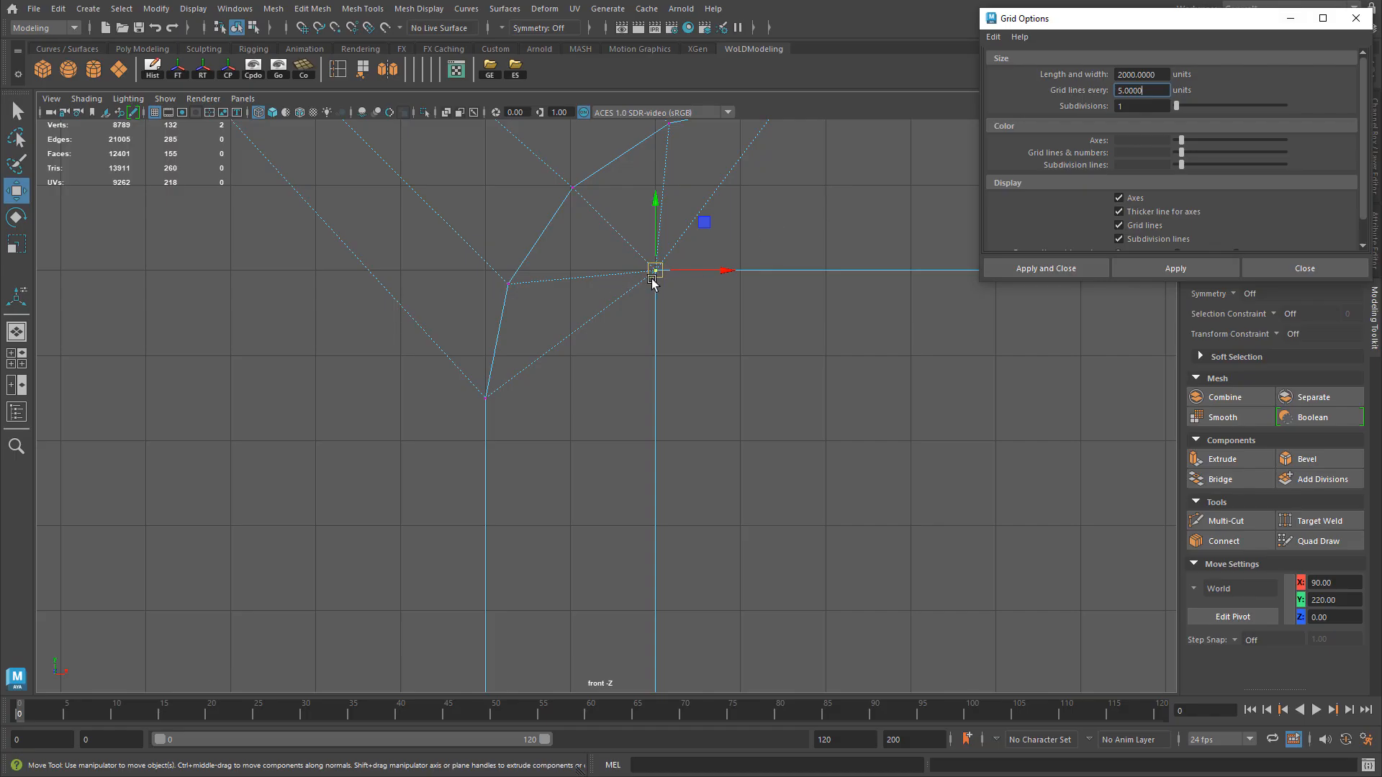
Back in Maya, try to move the inner corner vertices diagonally about 5 units toward the arc, and undo the move.
drag(657, 272, 573, 189)
key(ctrl+z)
key(ctrl+z)
Examine the doorway's corner arcs and inner corners against the grid, selecting an arc vertex stack and returning to object selection.
alt+right_drag(590, 214, 436, 320)
alt+right_drag(611, 259, 725, 214)
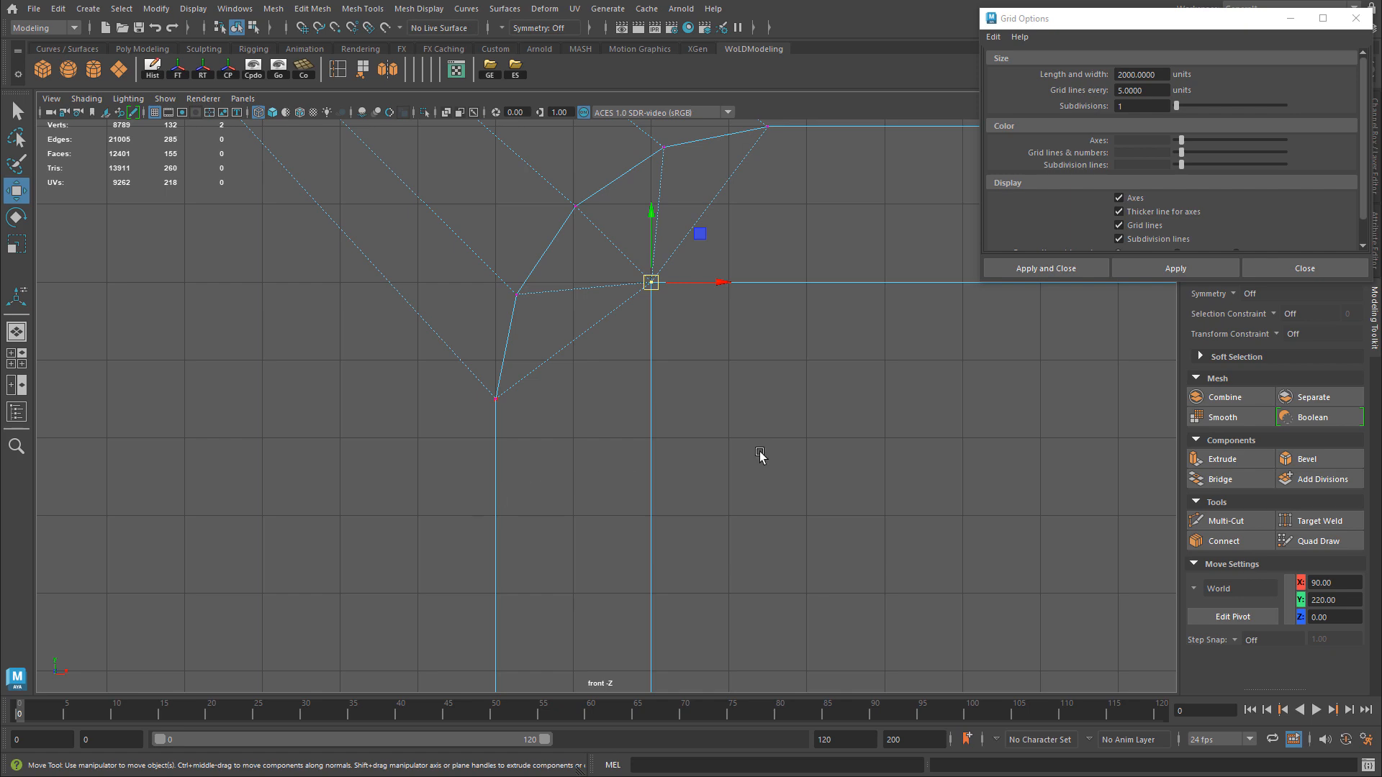
alt+right_drag(760, 455, 563, 460)
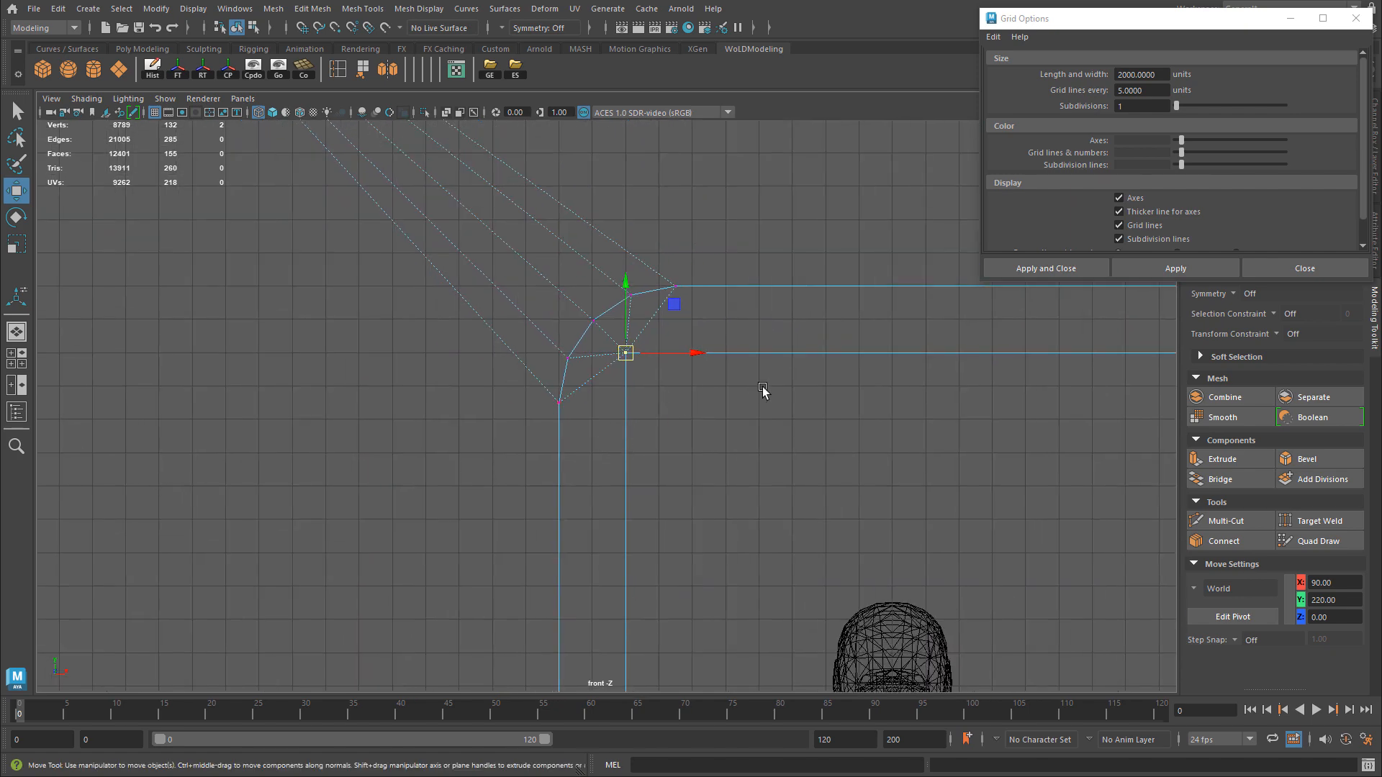
mouse_move(763, 388)
alt+right_down()
mouse_move(608, 361)
mouse_move(753, 377)
alt+right_up()
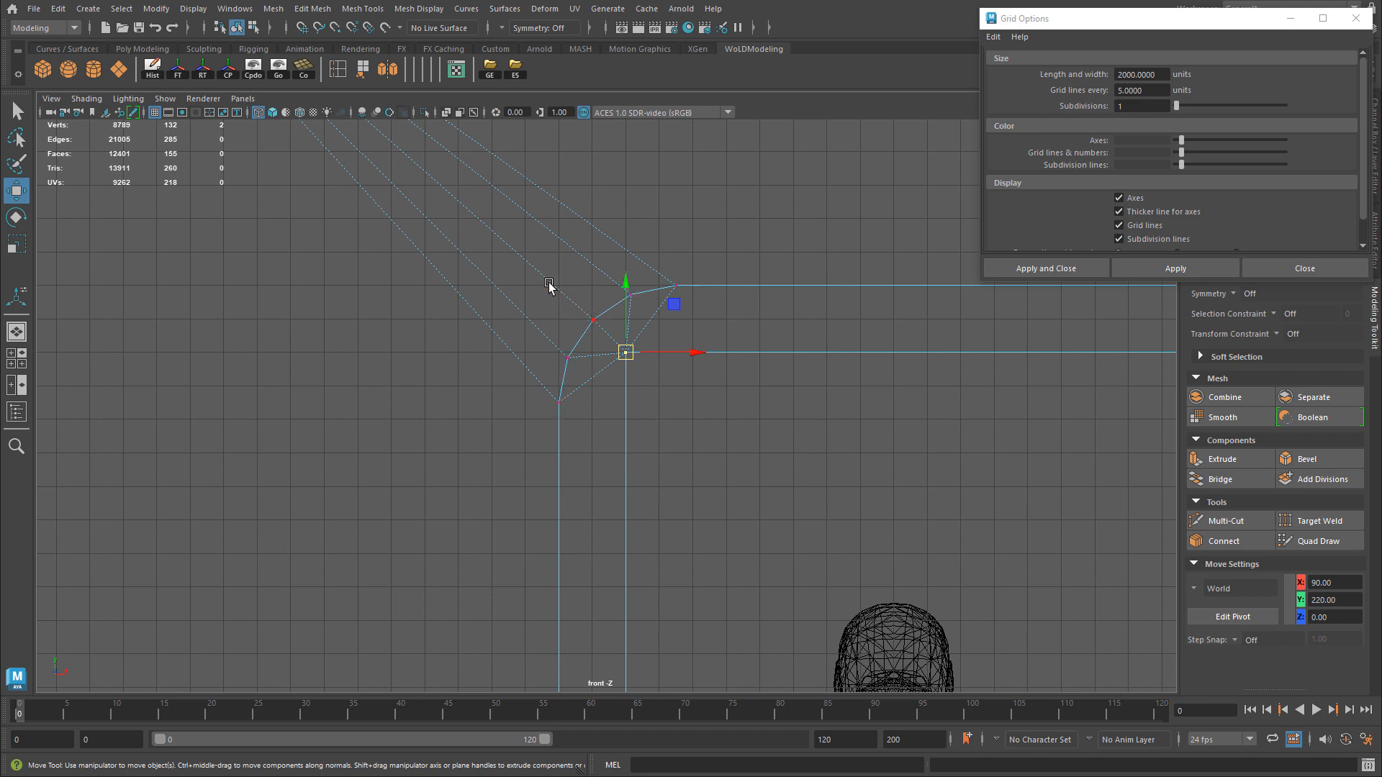
drag(564, 290, 585, 377)
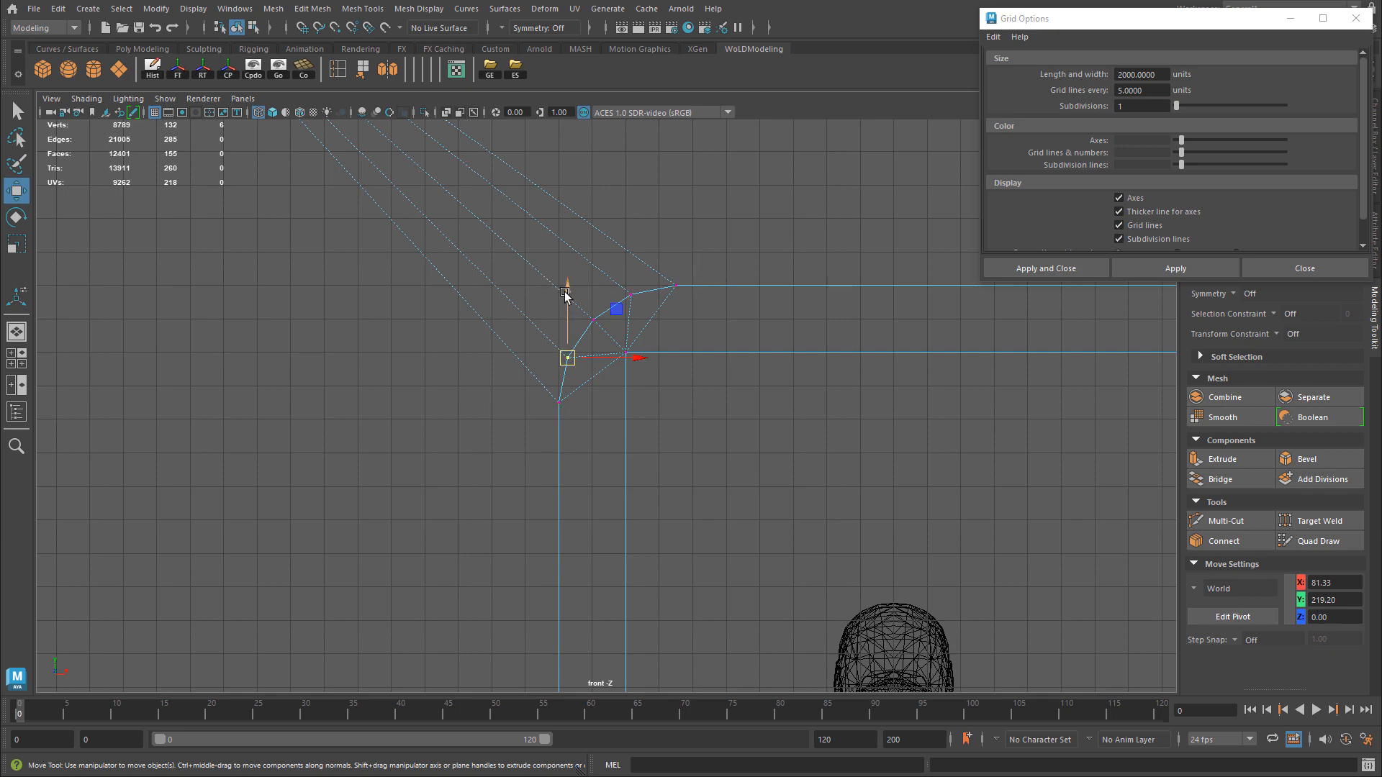
alt+right_drag(526, 308, 659, 275)
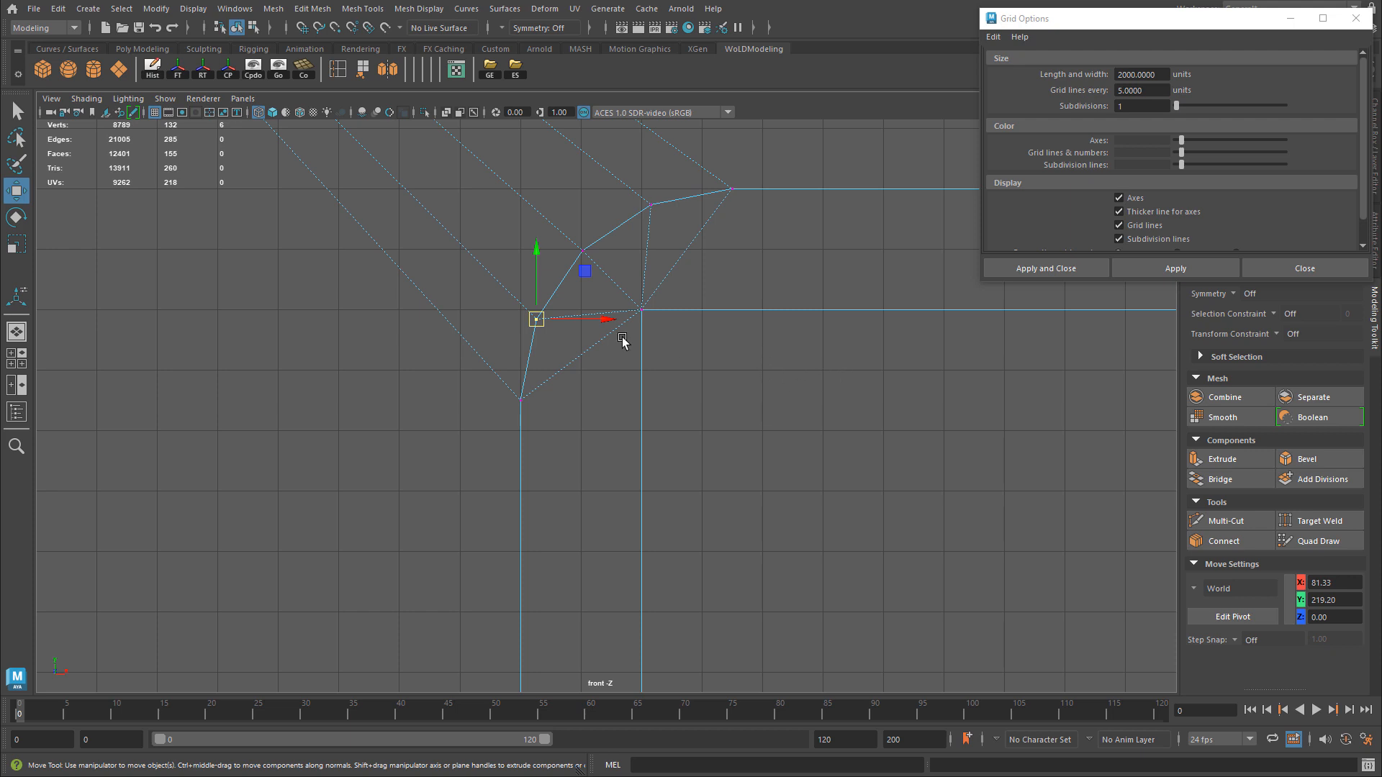
right_drag(539, 452, 618, 465)
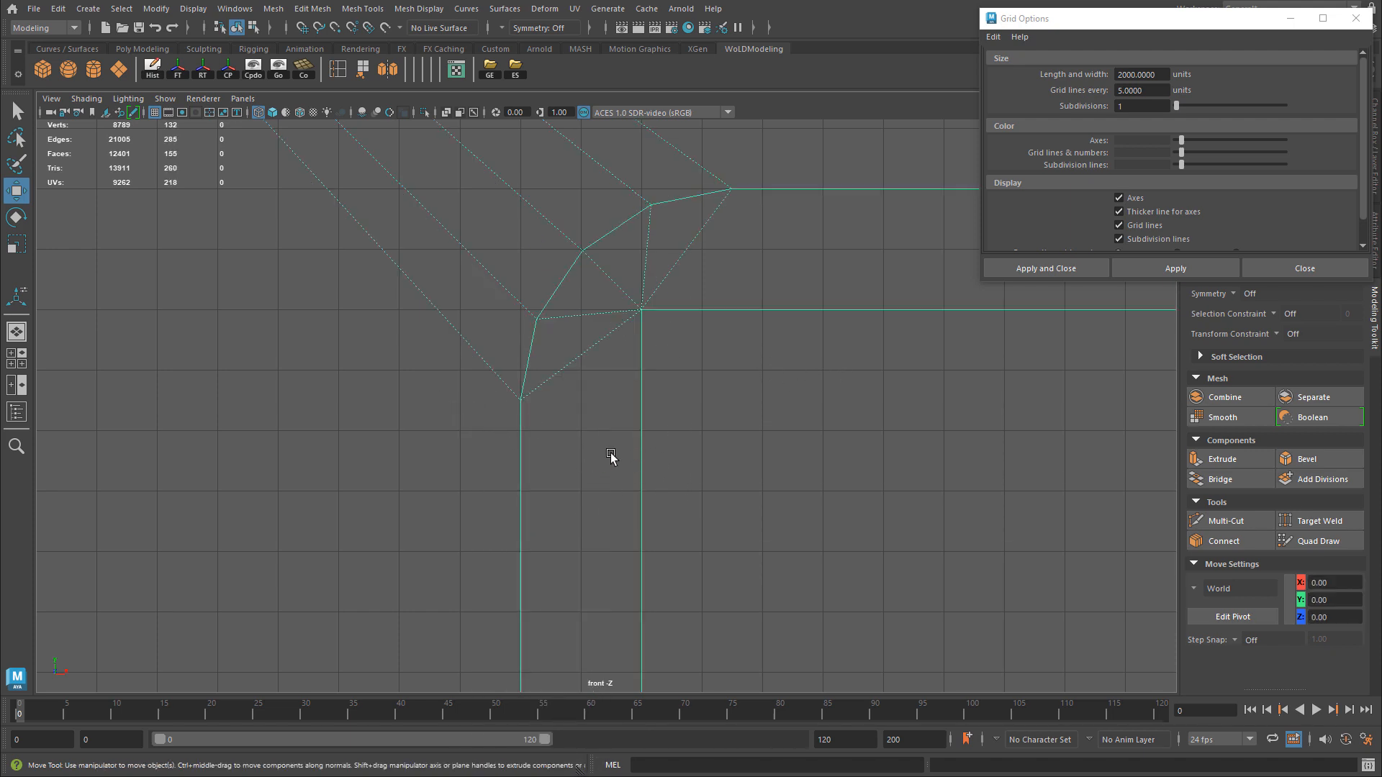
scroll(395, 426, down, 7)
scroll(581, 445, down, 3)
alt+middle_drag(893, 406, 682, 388)
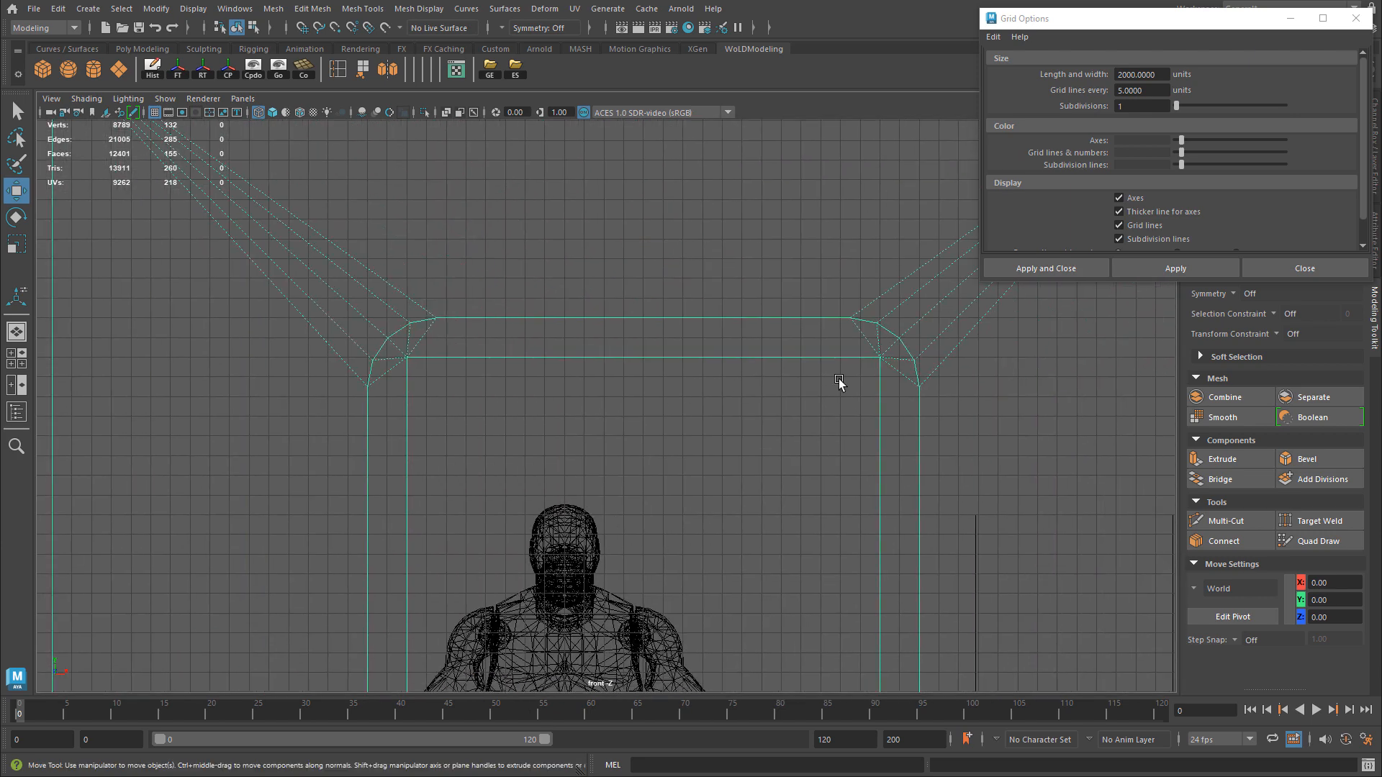
alt+right_drag(964, 374, 461, 357)
alt+middle_drag(747, 380, 651, 246)
alt+right_drag(684, 321, 460, 331)
alt+middle_drag(710, 351, 753, 291)
Reselect the box in the perspective view and set the grid lines to every 10 units.
key(space)
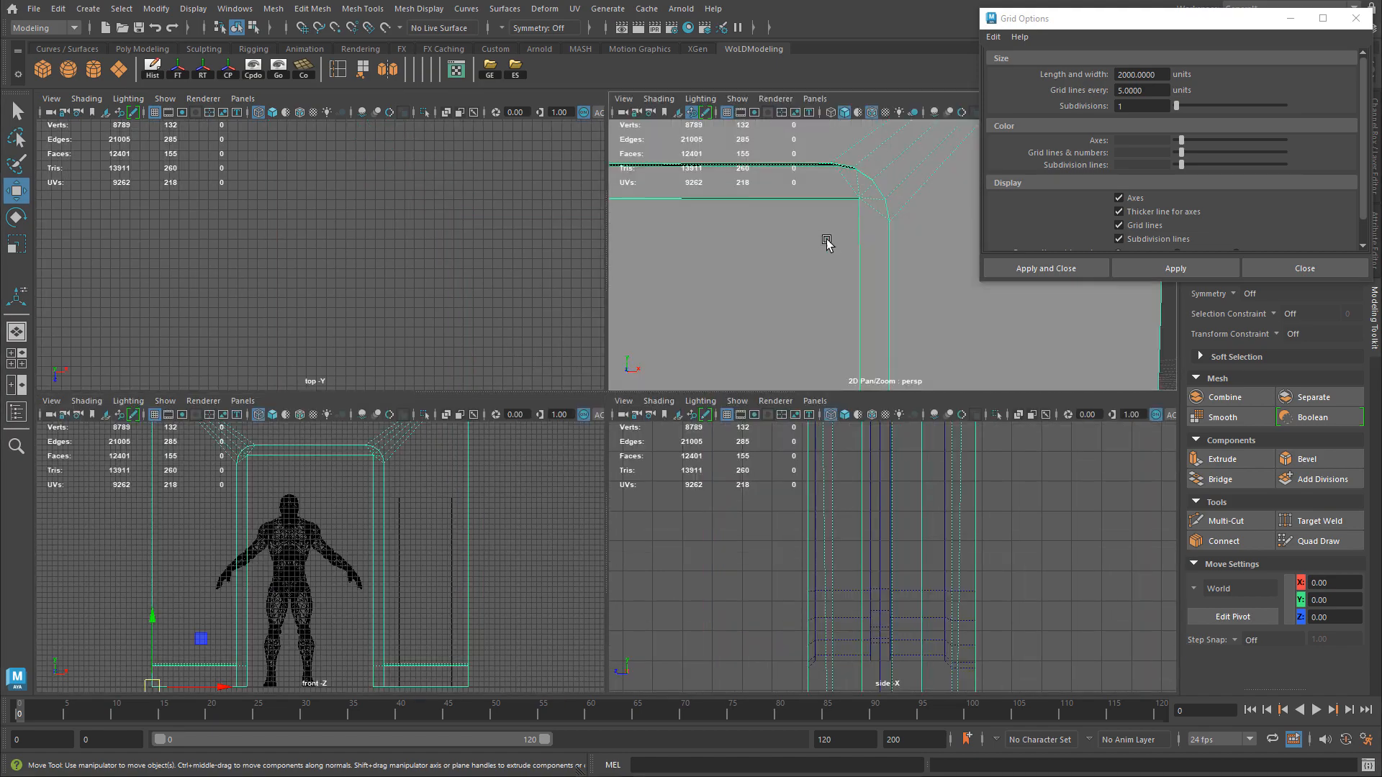
key(space)
mouse_move(506, 444)
alt+mouse_down()
mouse_move(435, 436)
mouse_move(541, 439)
mouse_move(494, 437)
alt+mouse_up()
alt+drag(600, 434, 532, 442)
alt+right_drag(533, 442, 447, 480)
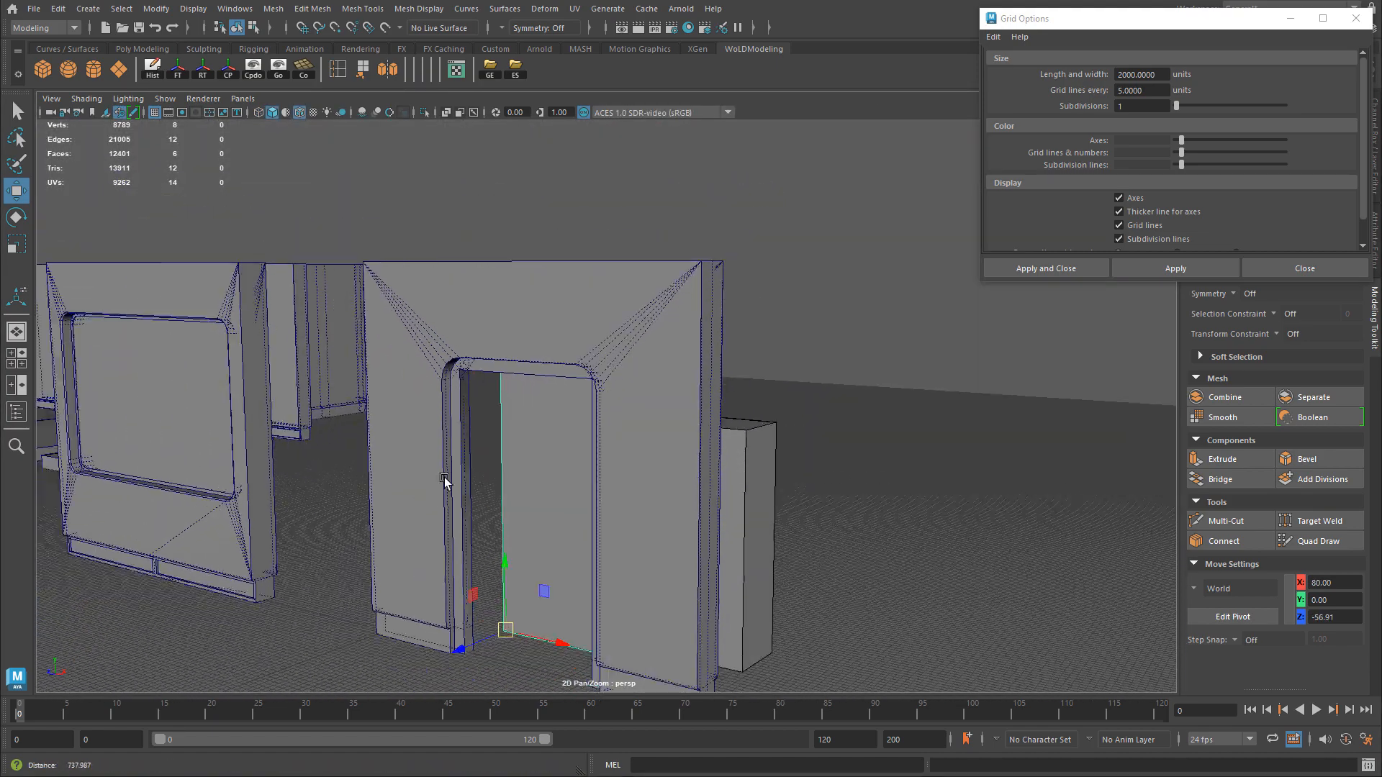
alt+drag(559, 399, 471, 486)
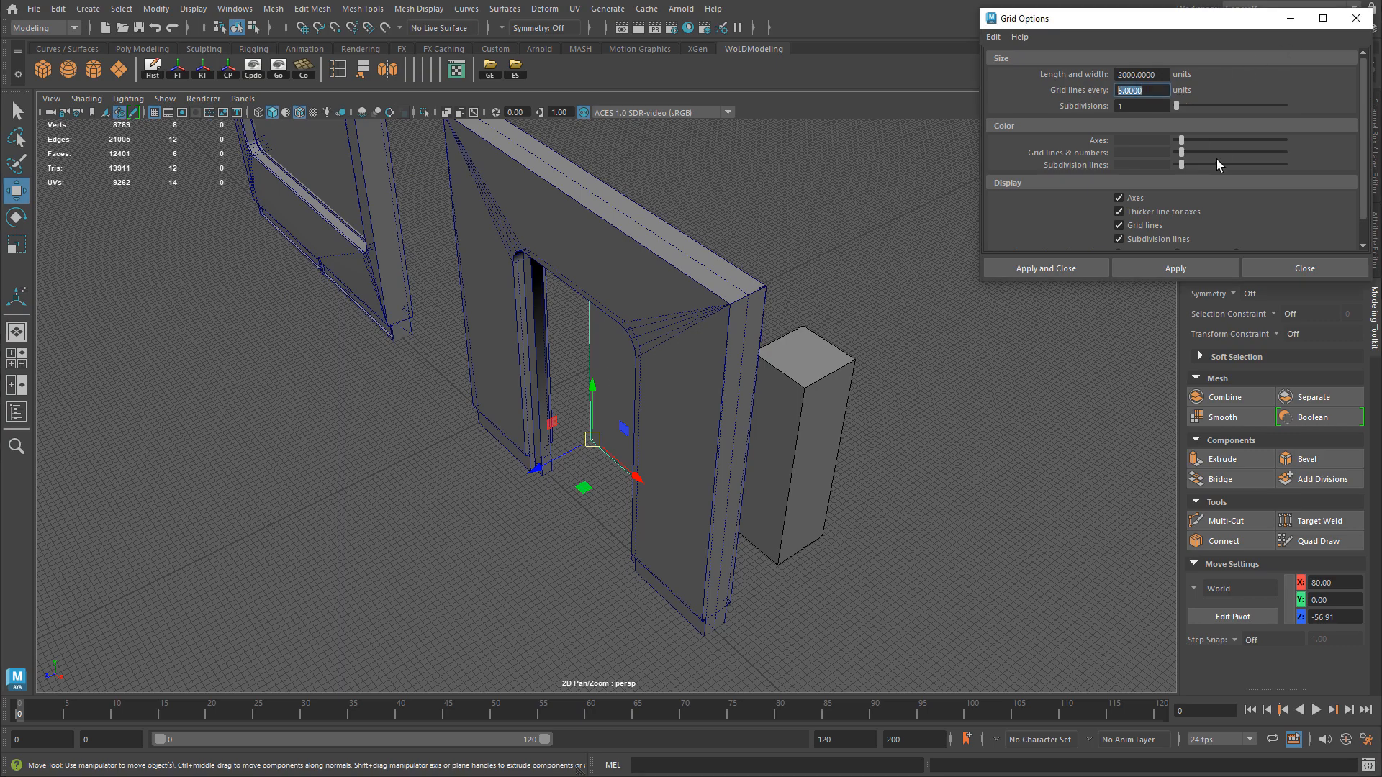
click(1073, 269)
Grid-snap the box along Z to 0 so it sits in the doorway opening.
alt+drag(566, 383, 603, 366)
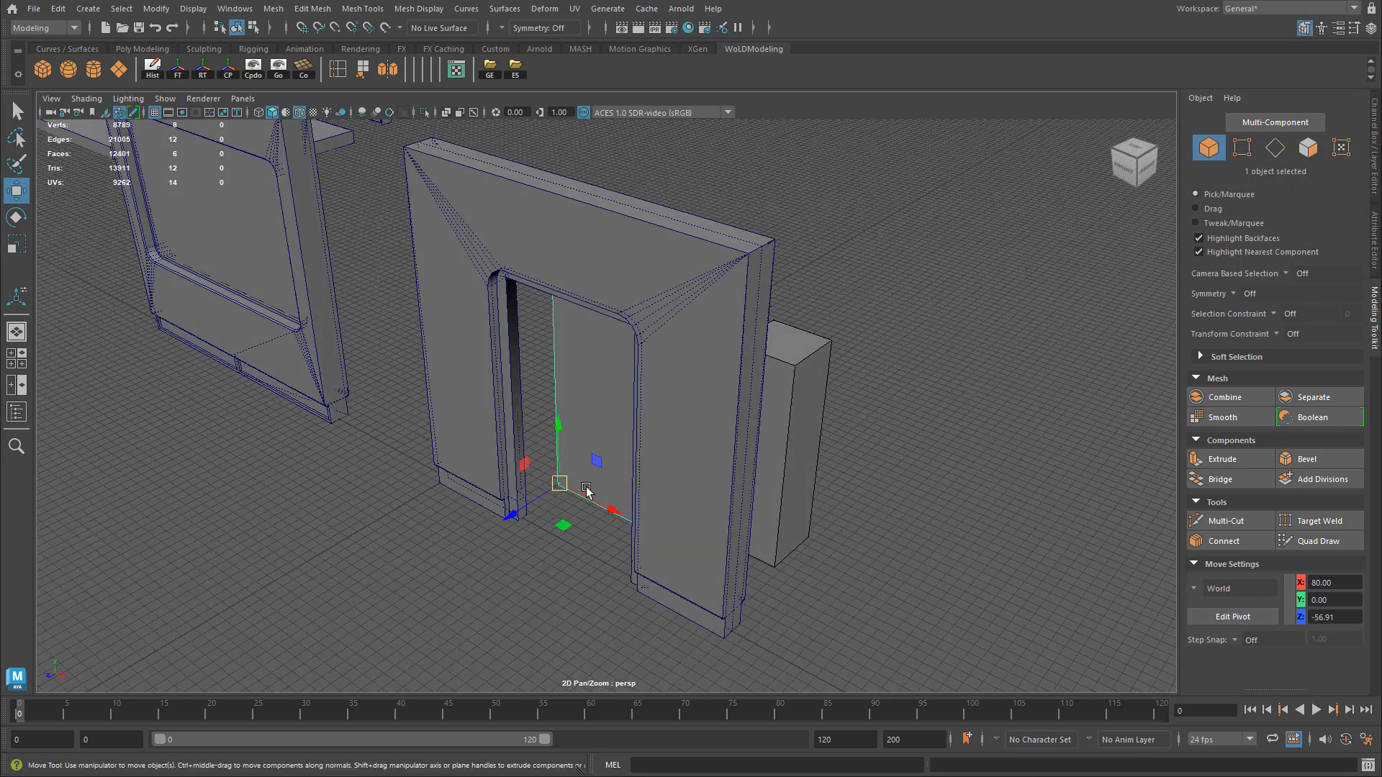
key(x)
drag(538, 494, 559, 396)
Lower the box's top vertices to Y 220 in the front view, matching the doorway rim's inner upper edge.
key(space)
drag(361, 592, 335, 662)
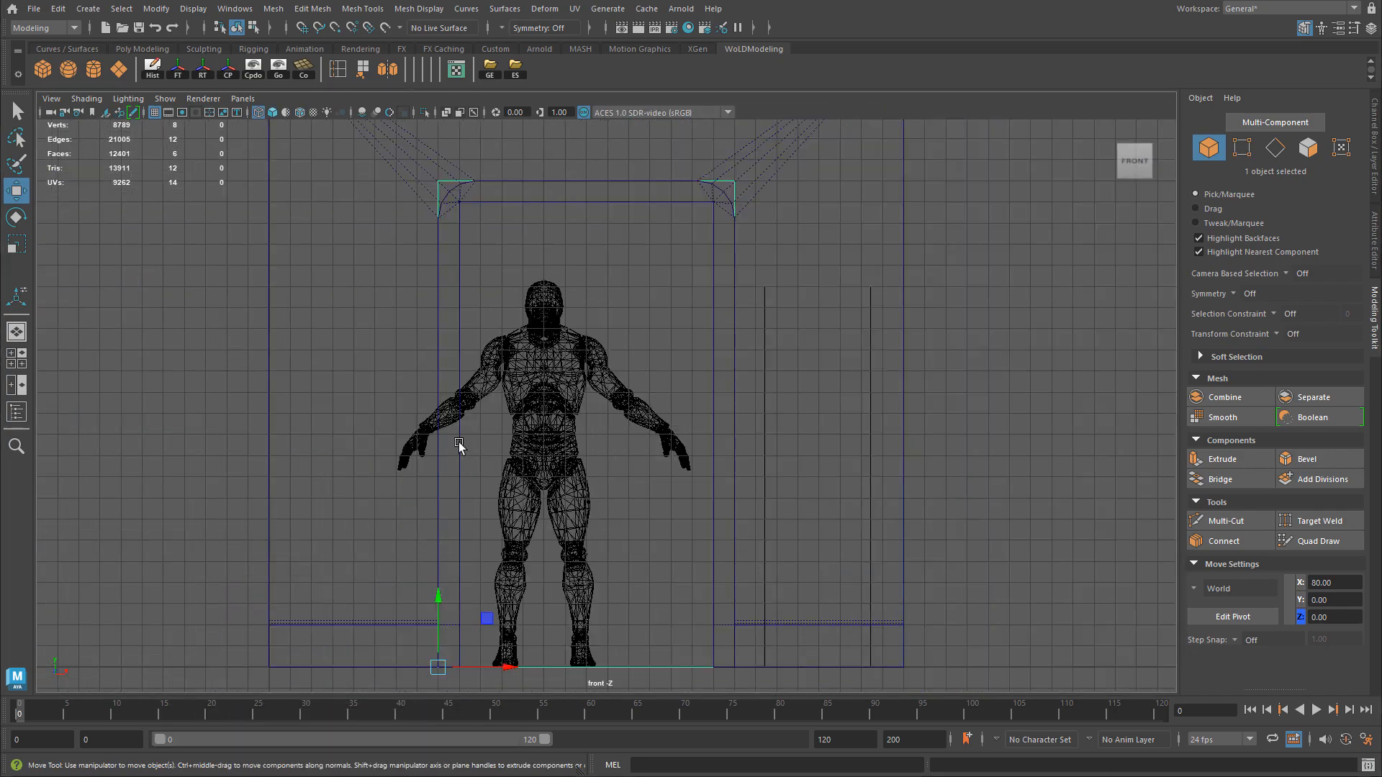
right_drag(987, 228, 892, 224)
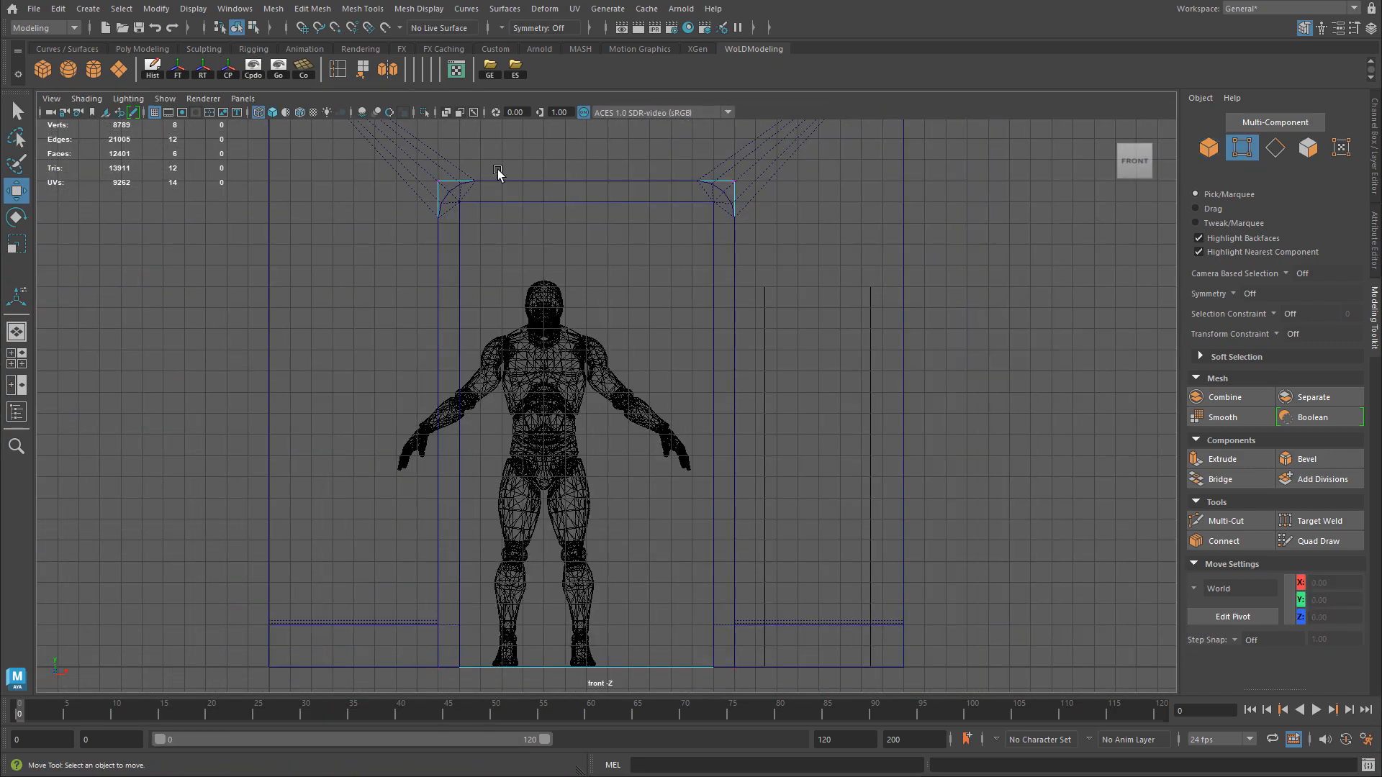
drag(391, 154, 849, 209)
scroll(514, 190, up, 3)
drag(665, 255, 666, 299)
alt+right_drag(666, 299, 144, 395)
Grid-snap the box's right-side vertices inward to X 210, in line with the rim's inner edge.
drag(718, 264, 845, 722)
alt+middle_drag(885, 517, 903, 369)
alt+right_drag(903, 370, 1072, 400)
key(x)
drag(921, 368, 835, 377)
Grid-snap the box's left-side vertices inward to X 90, in line with the rim's inner edge.
alt+right_drag(834, 378, 573, 386)
alt+middle_drag(573, 386, 611, 470)
drag(519, 231, 622, 671)
key(x)
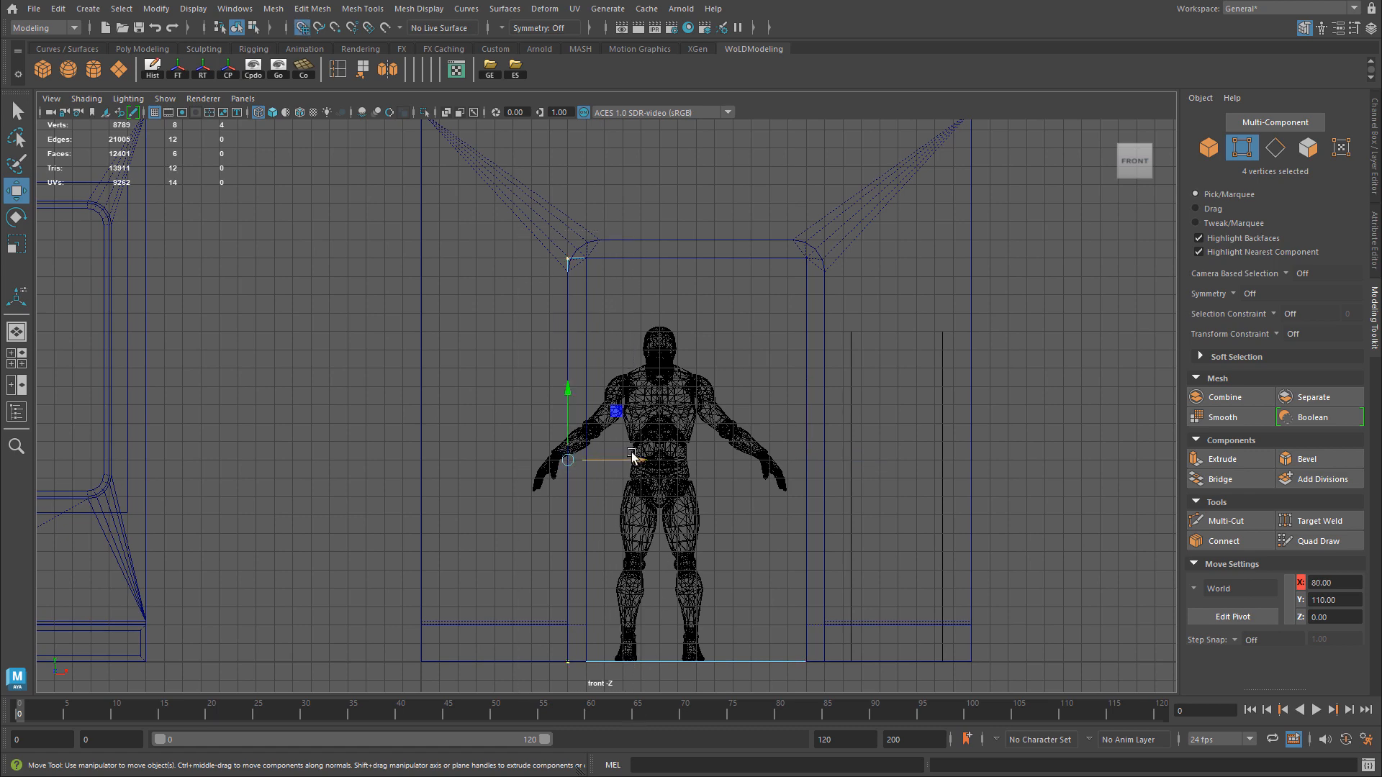
drag(632, 458, 587, 458)
Return the box to object selection and inspect its fit in the doorway from both sides in the perspective view.
alt+middle_drag(666, 409, 679, 438)
alt+right_drag(678, 438, 810, 423)
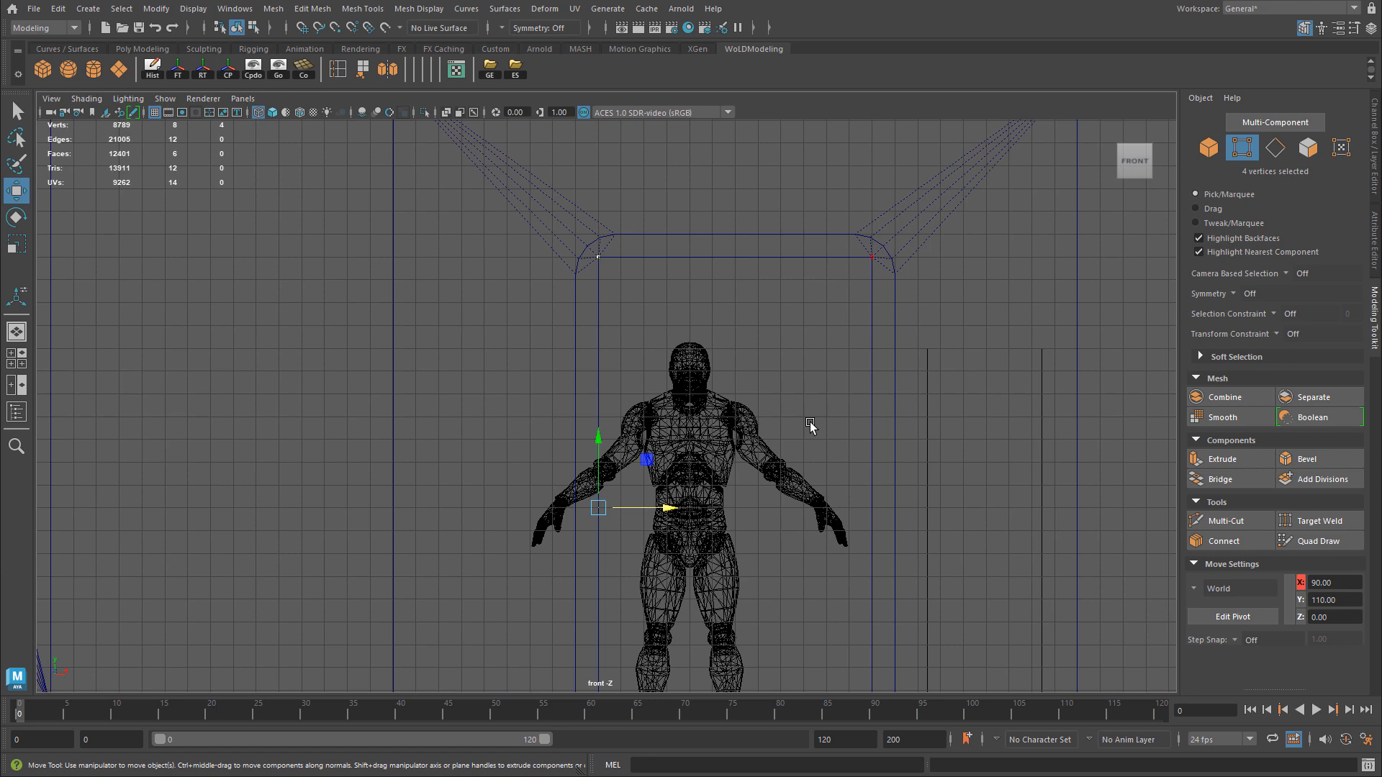
alt+middle_drag(935, 413, 912, 392)
key(space)
key(space)
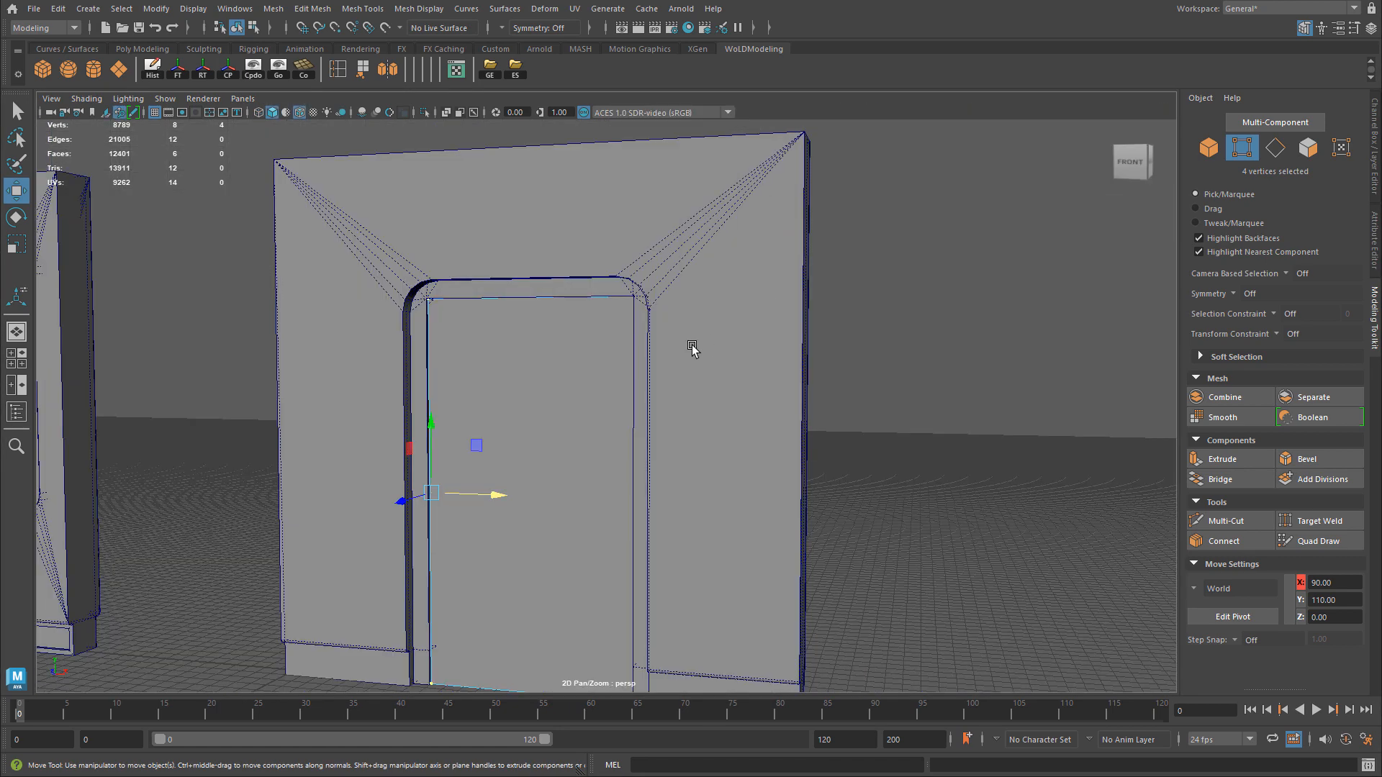
right_drag(517, 333, 587, 313)
alt+drag(593, 384, 564, 411)
alt+middle_drag(564, 411, 603, 360)
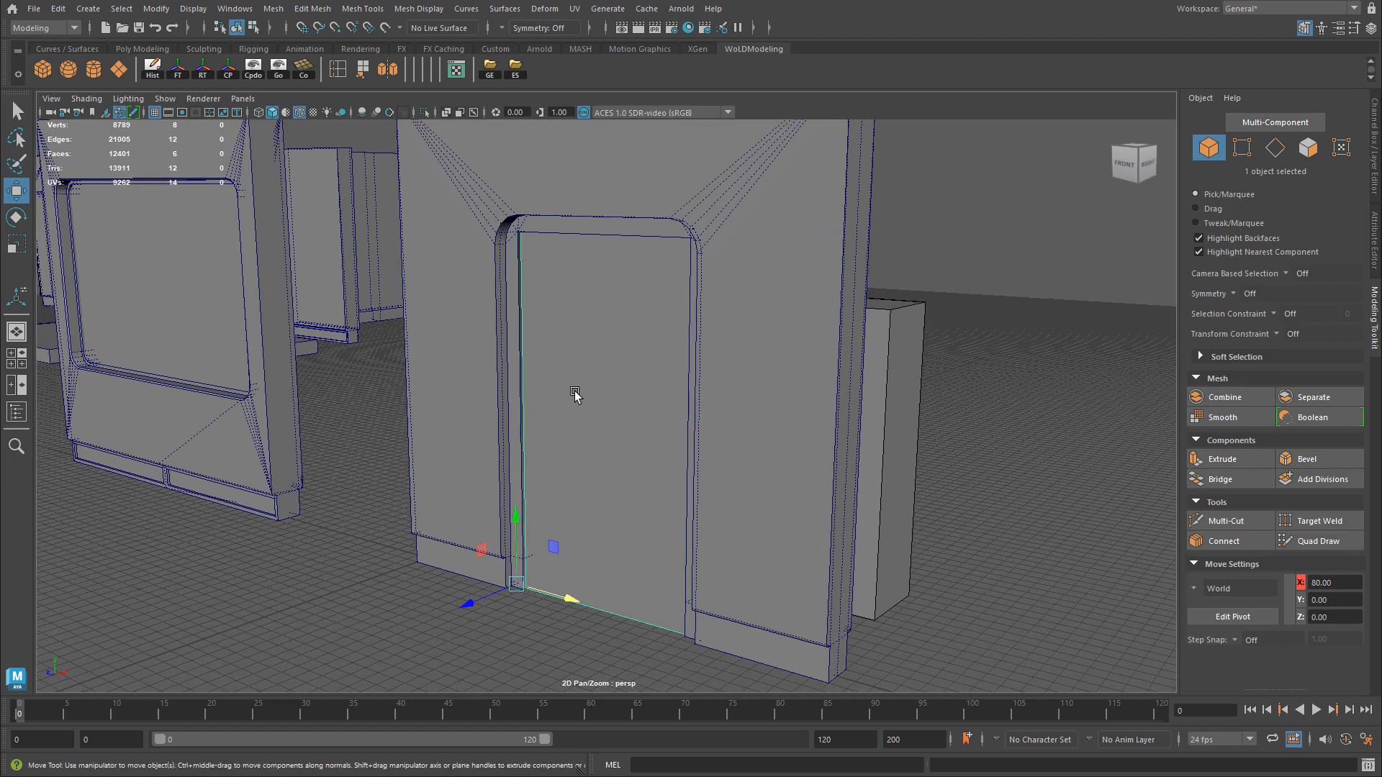
alt+drag(516, 394, 637, 394)
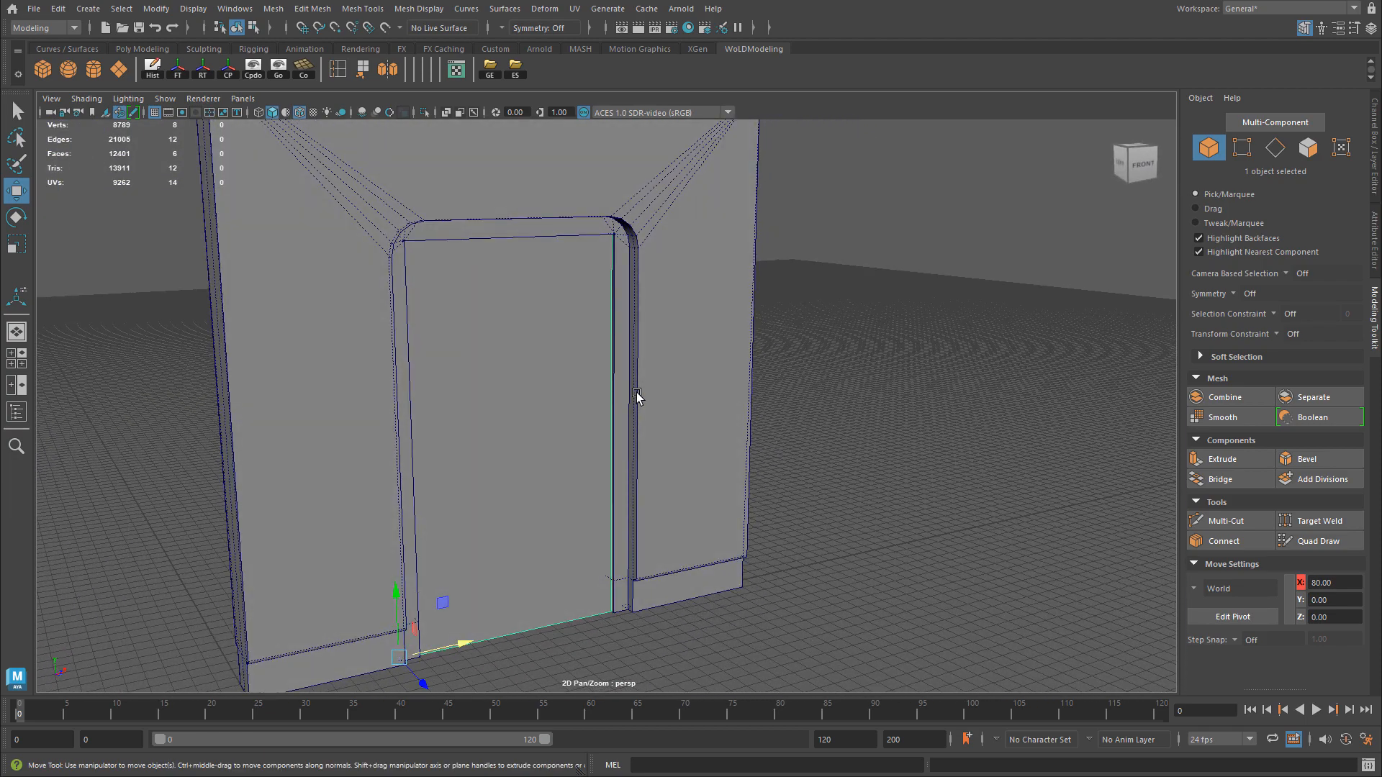
alt+middle_drag(666, 395, 697, 382)
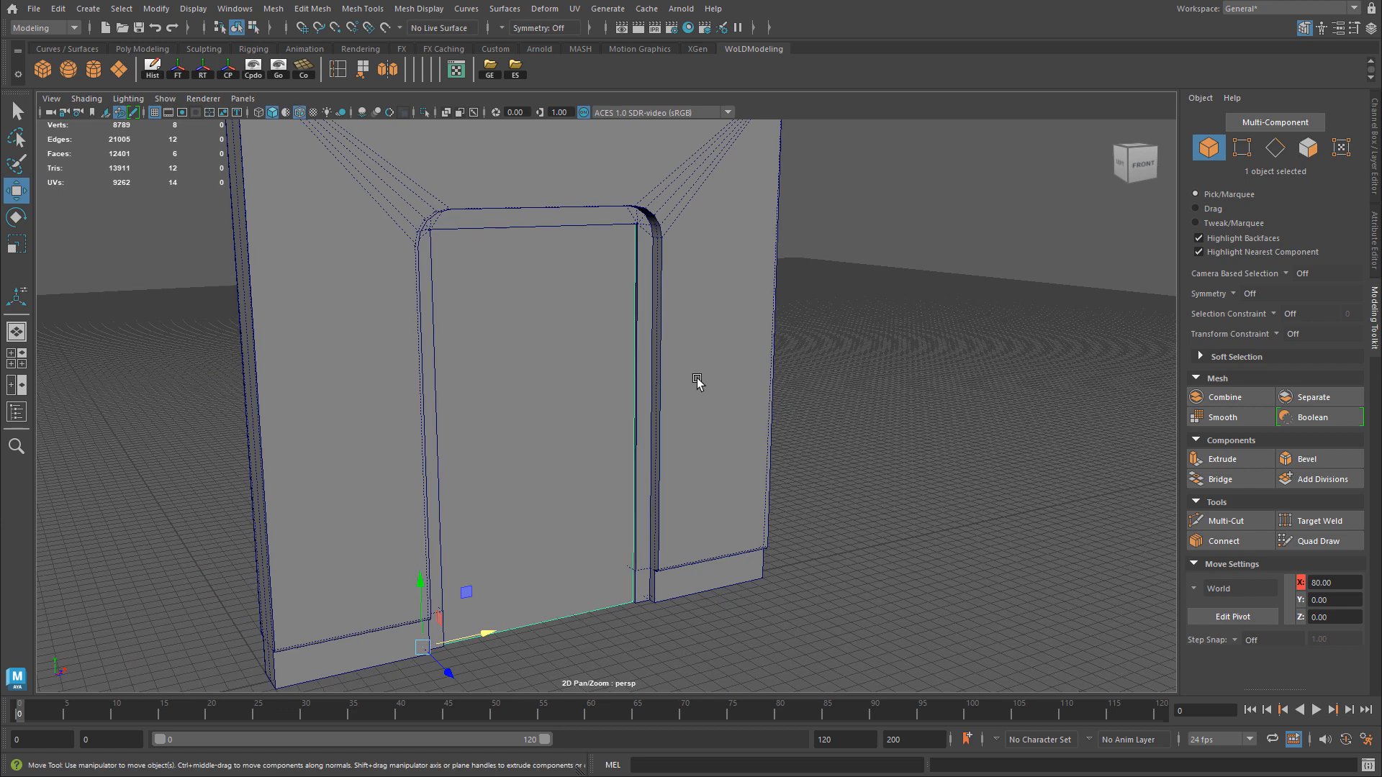
Show the box's creation manipulator and check its width and height against the doorway opening.
key(t)
scroll(538, 387, up, 3)
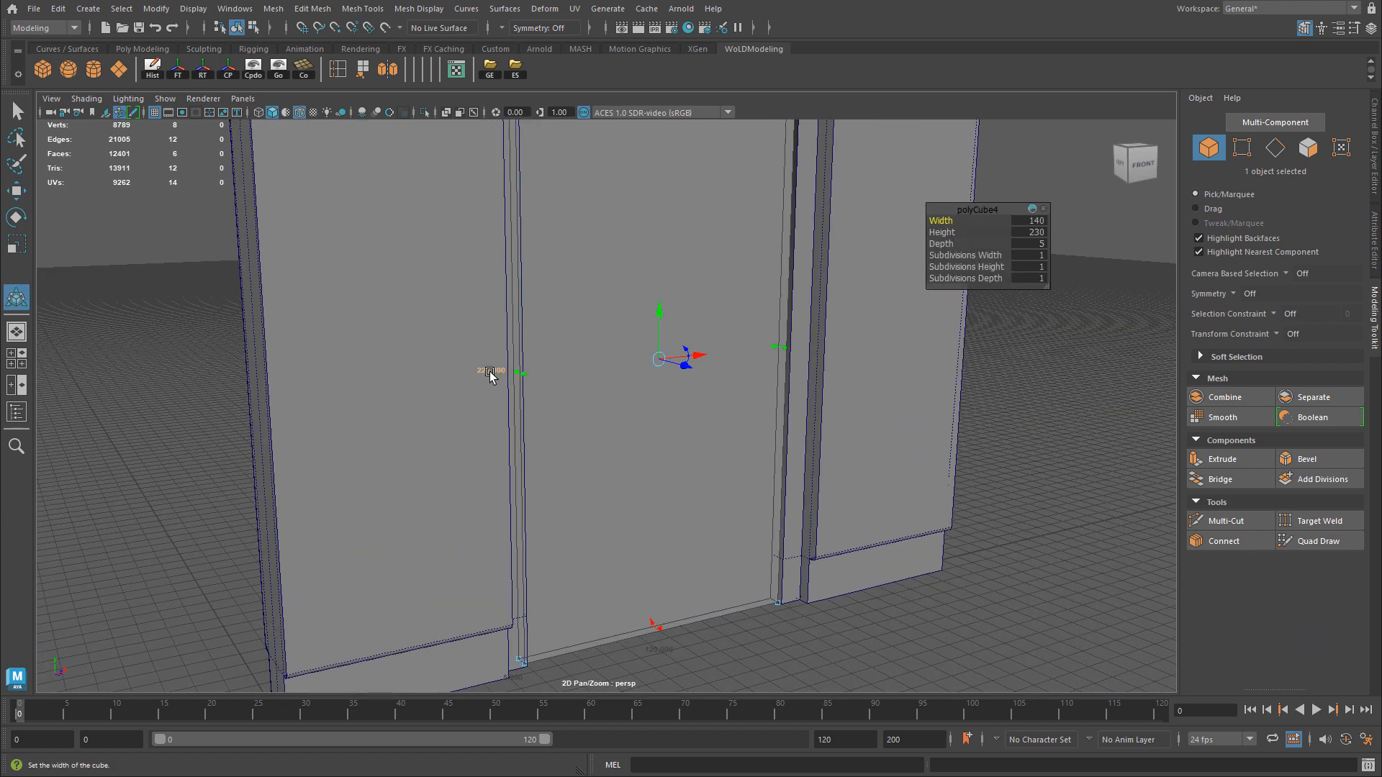
alt+middle_drag(666, 484, 715, 654)
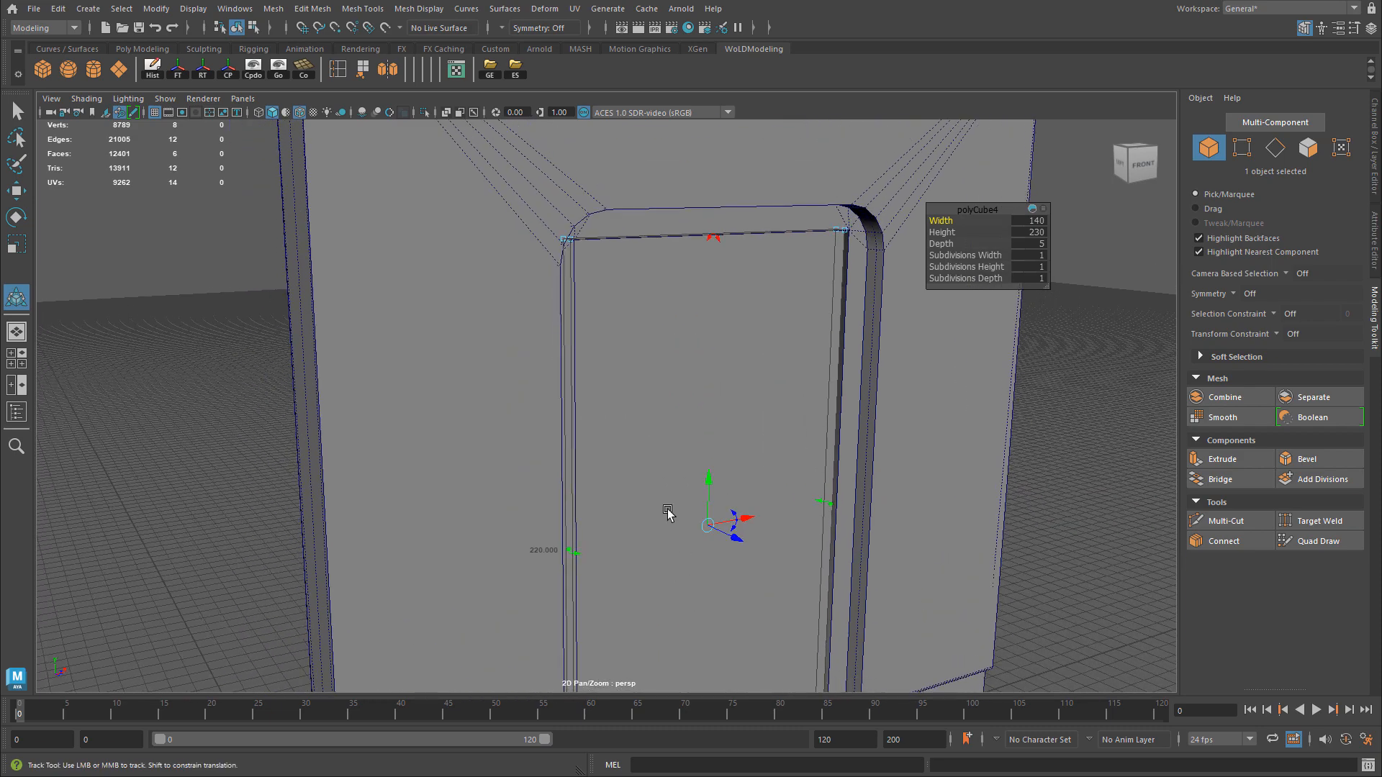
alt+middle_drag(733, 532, 707, 108)
alt+right_drag(497, 382, 418, 366)
alt+middle_drag(813, 291, 854, 441)
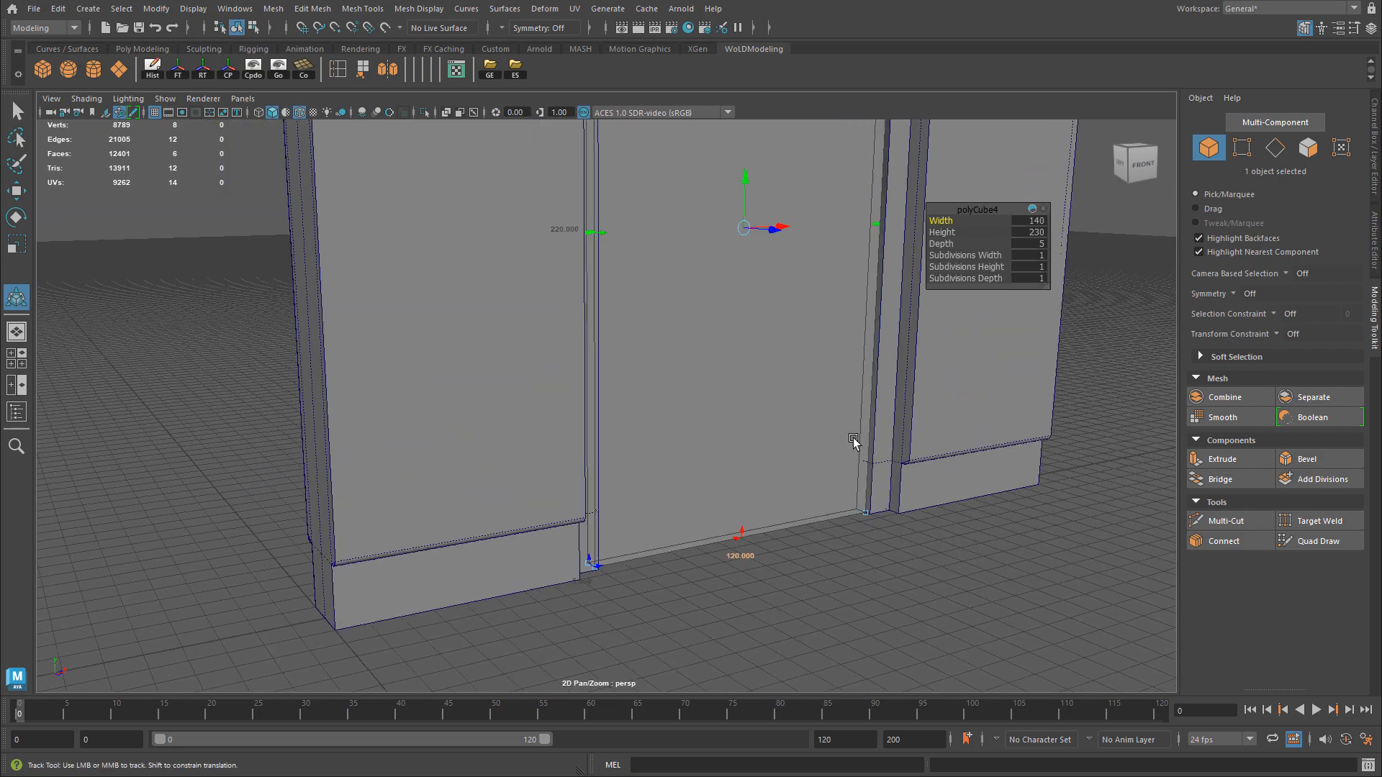
Inspect how the door box lines up with the doorway opening from several angles, and switch from the creation manipulator to the Move tool.
alt+right_drag(854, 441, 655, 414)
alt+middle_drag(695, 405, 700, 459)
alt+drag(669, 432, 639, 430)
alt+middle_drag(722, 383, 721, 503)
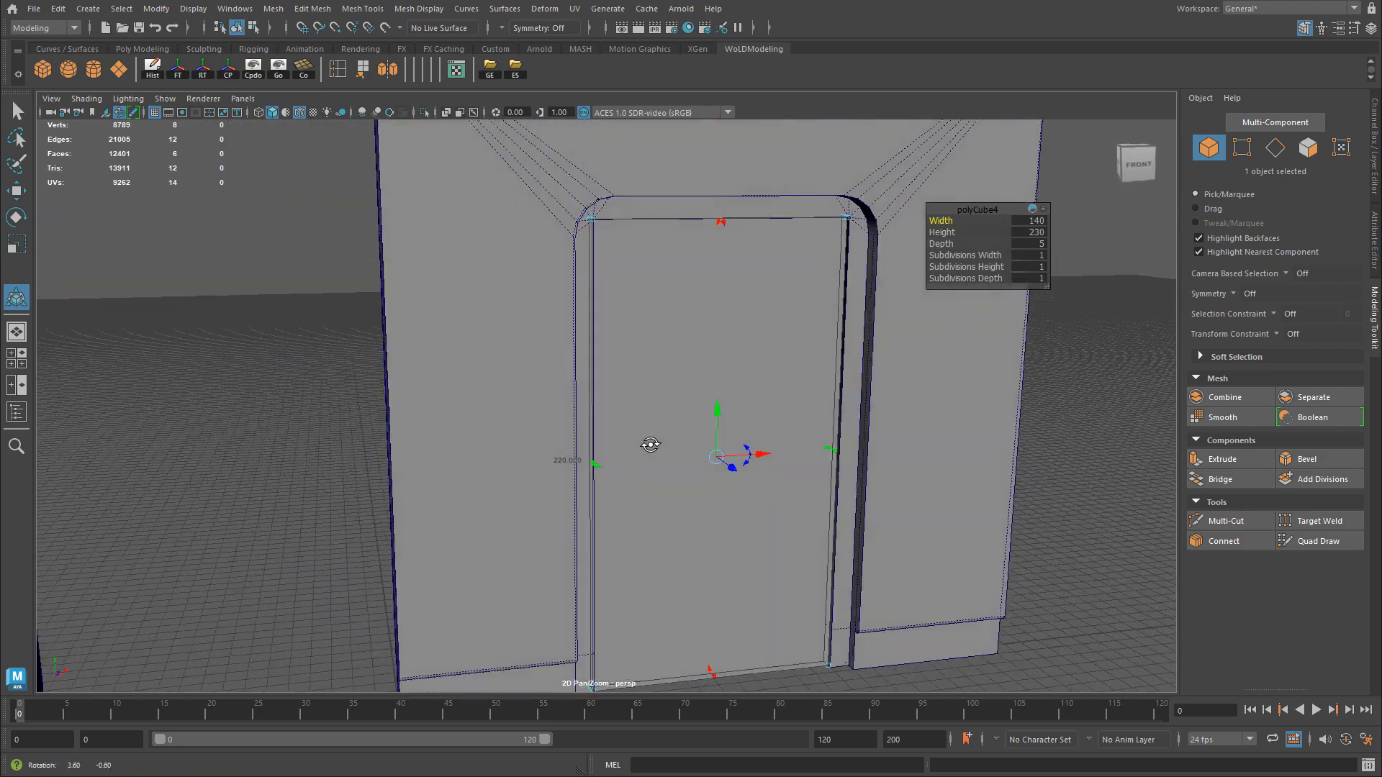
alt+drag(650, 444, 622, 446)
right_drag(710, 318, 757, 292)
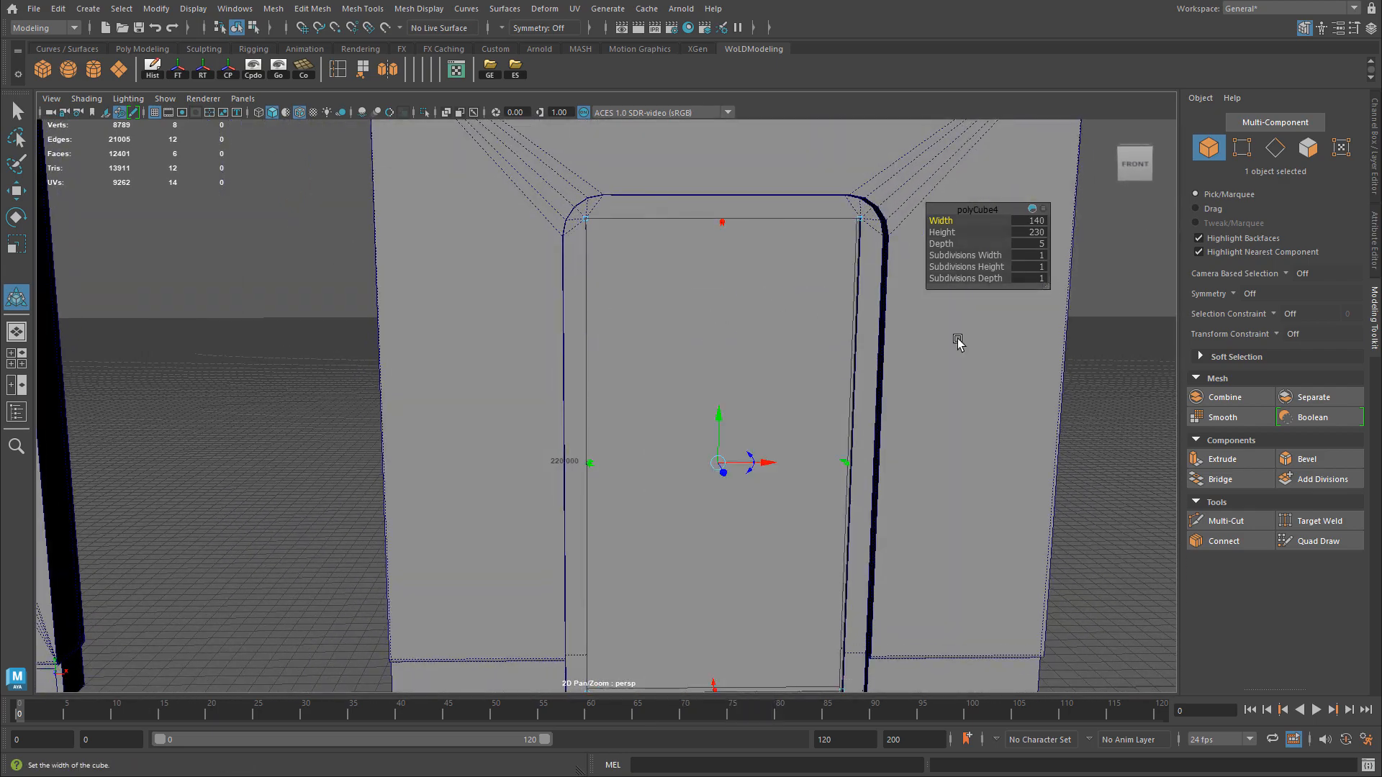
alt+right_drag(1038, 348, 728, 302)
key(w)
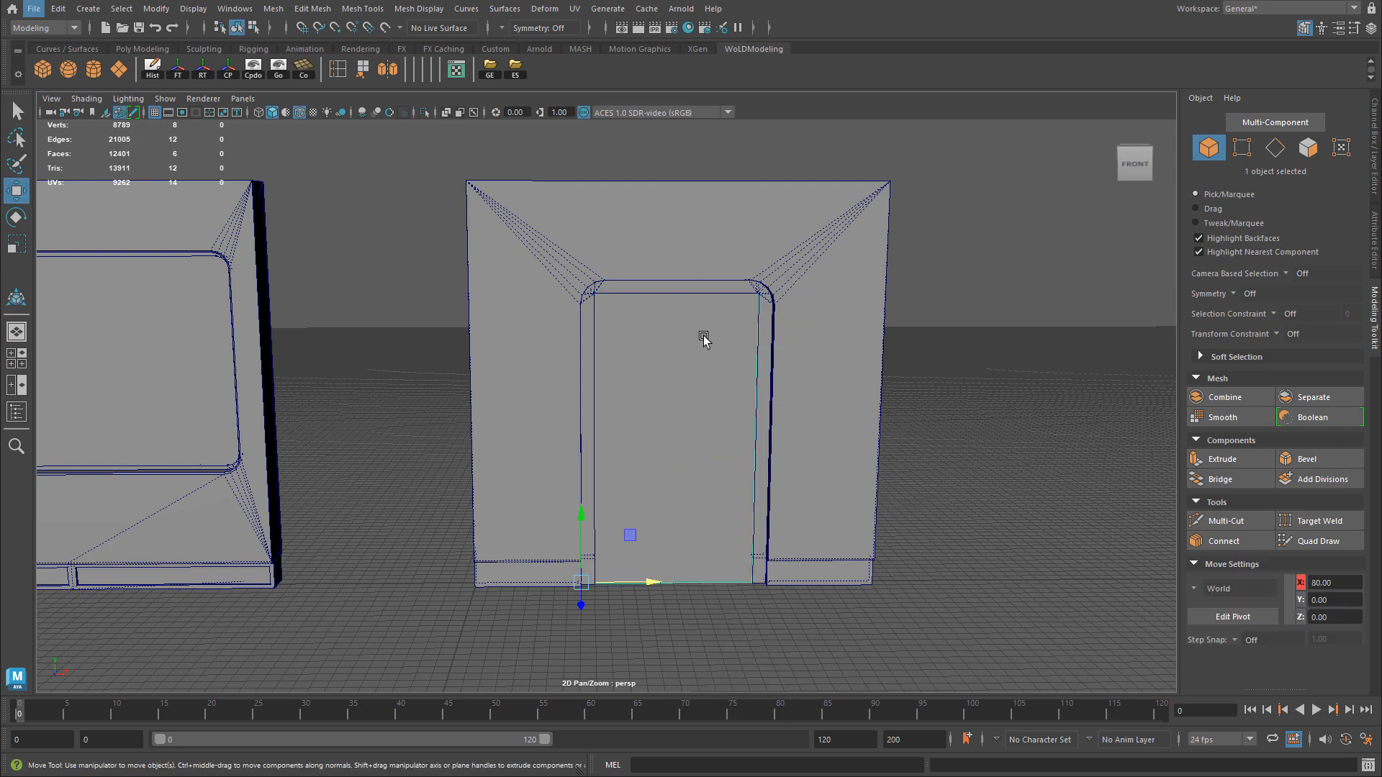
alt+drag(706, 333, 745, 337)
alt+right_drag(745, 336, 821, 376)
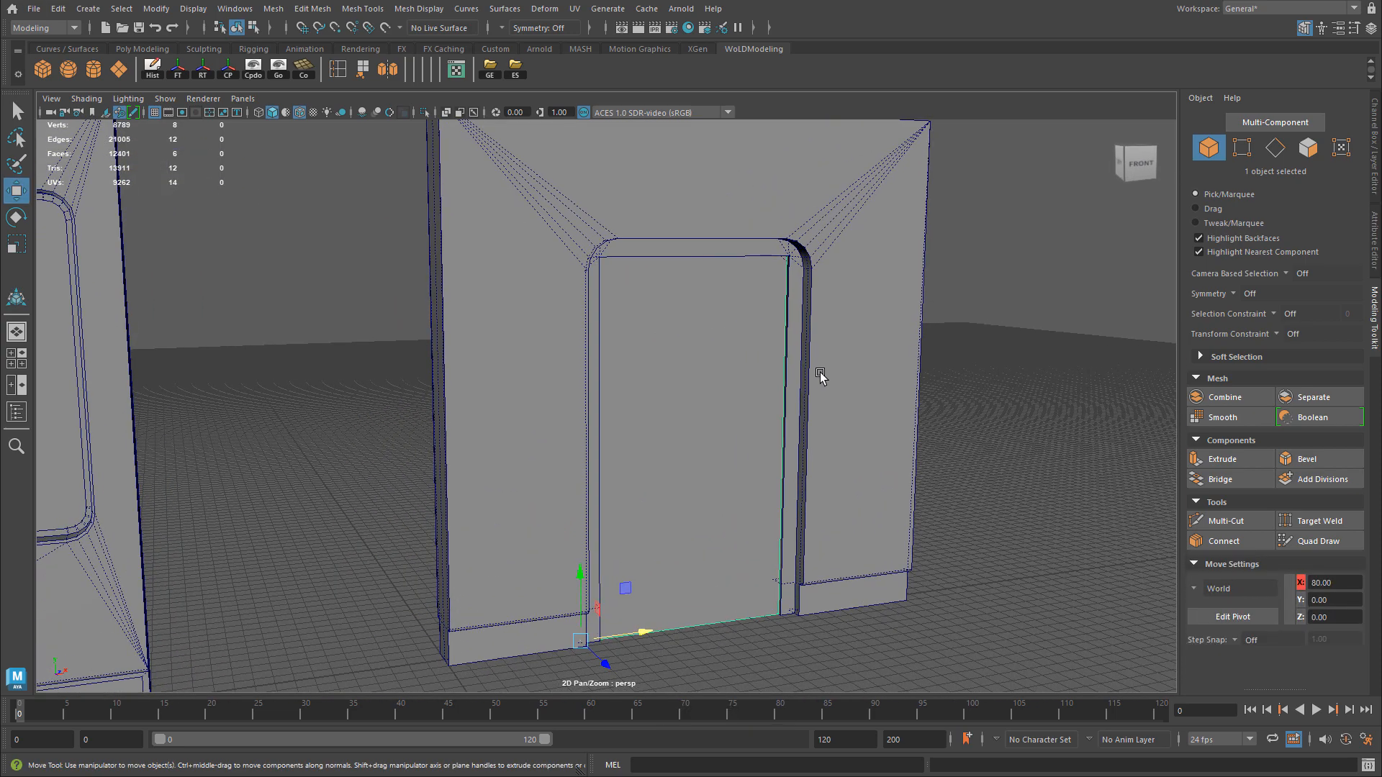
Export only the doorway wall as FBX, overwriting the existing doorway_lm.fbx.
click(825, 382)
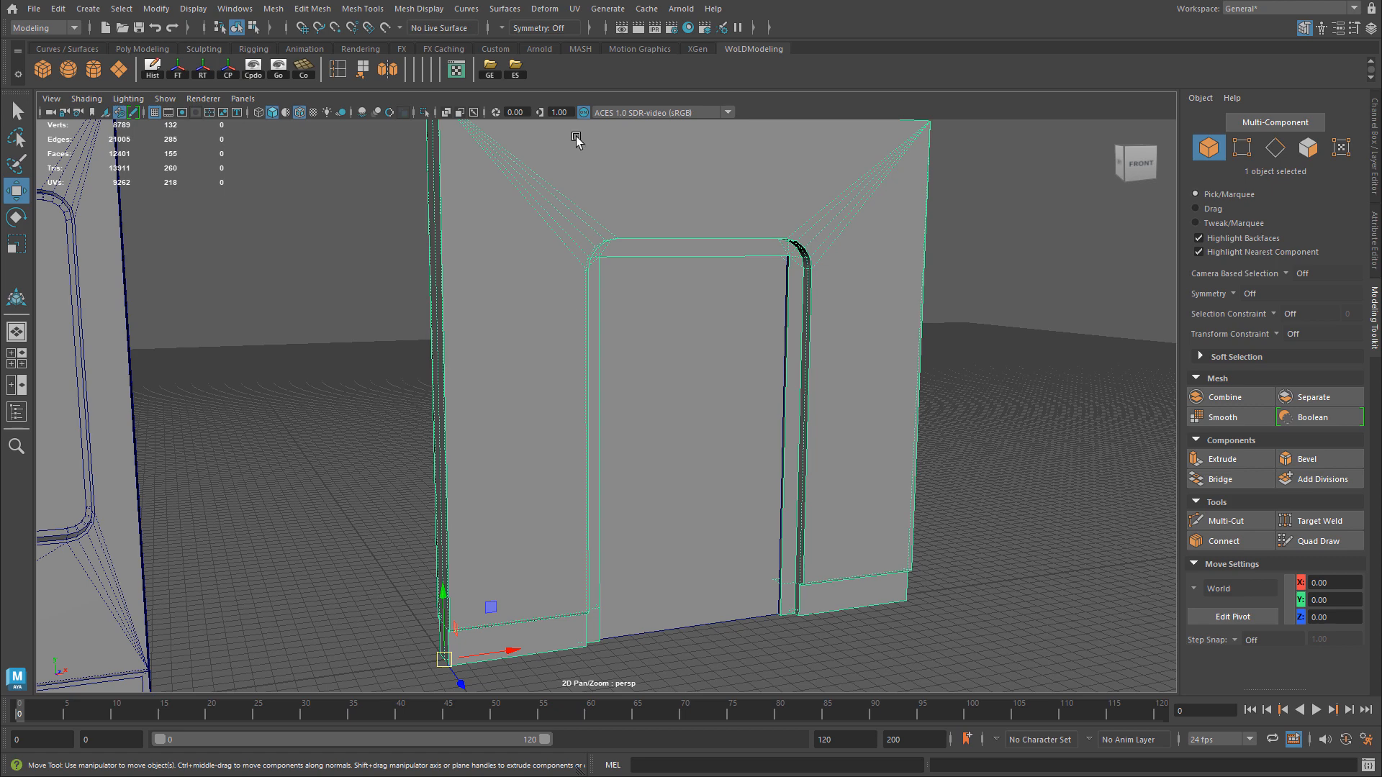
click(515, 69)
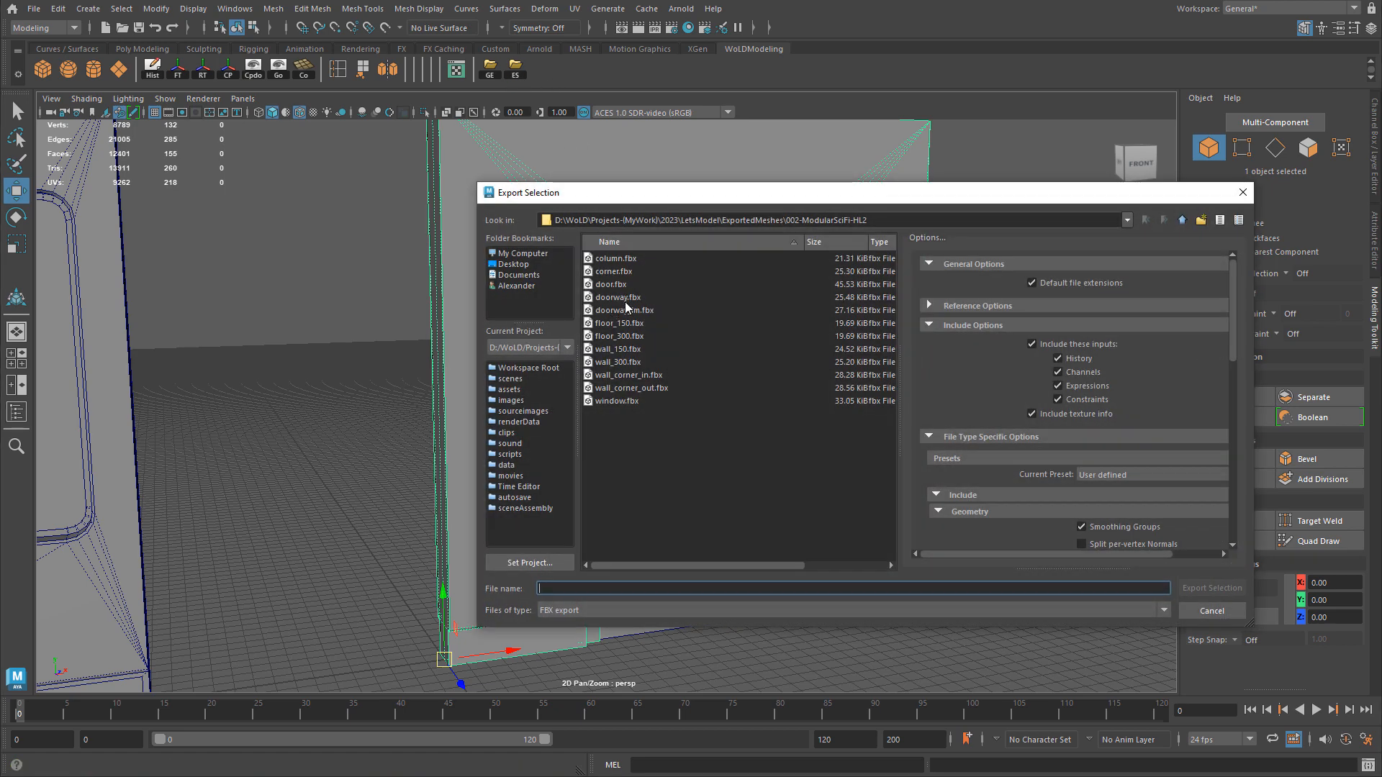
double_click(634, 309)
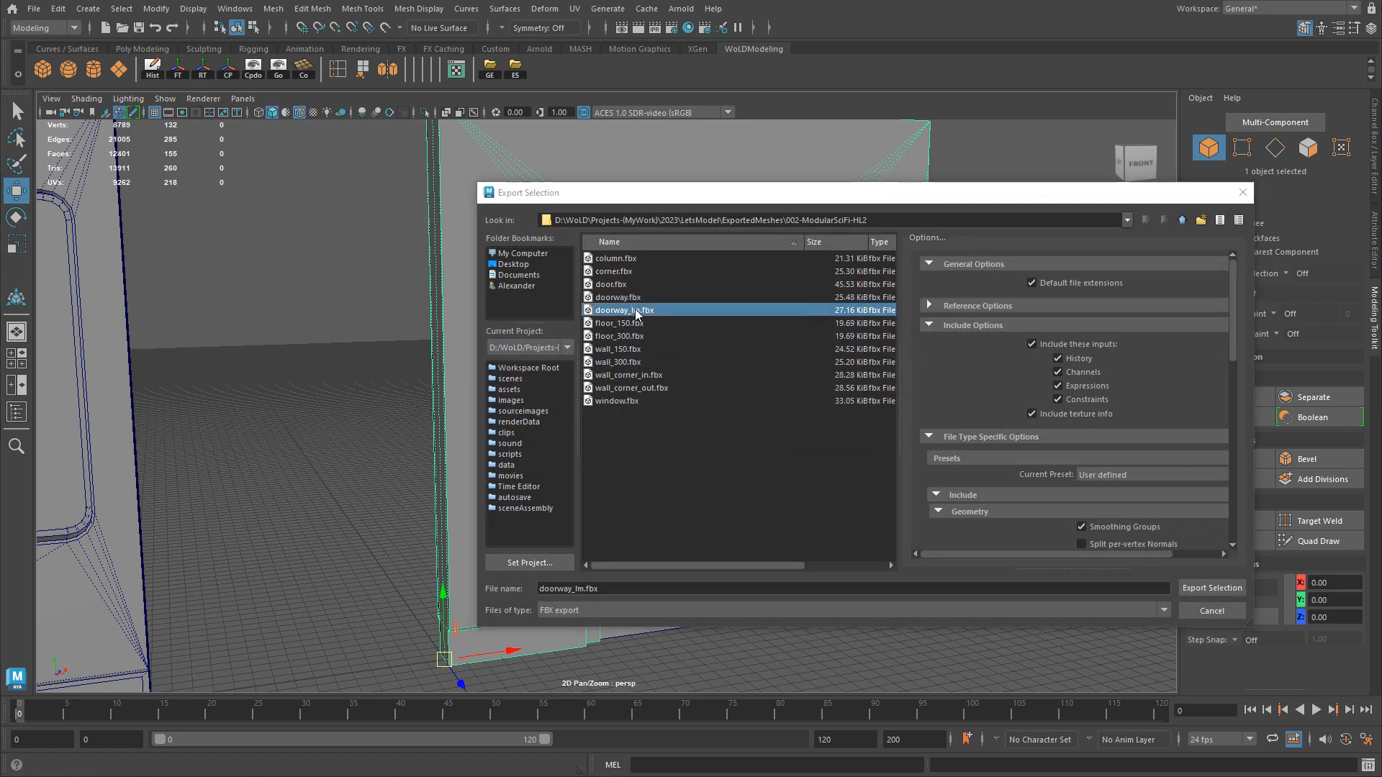
click(835, 432)
Grid-snap the door box along X to the world origin at X 0.
click(726, 466)
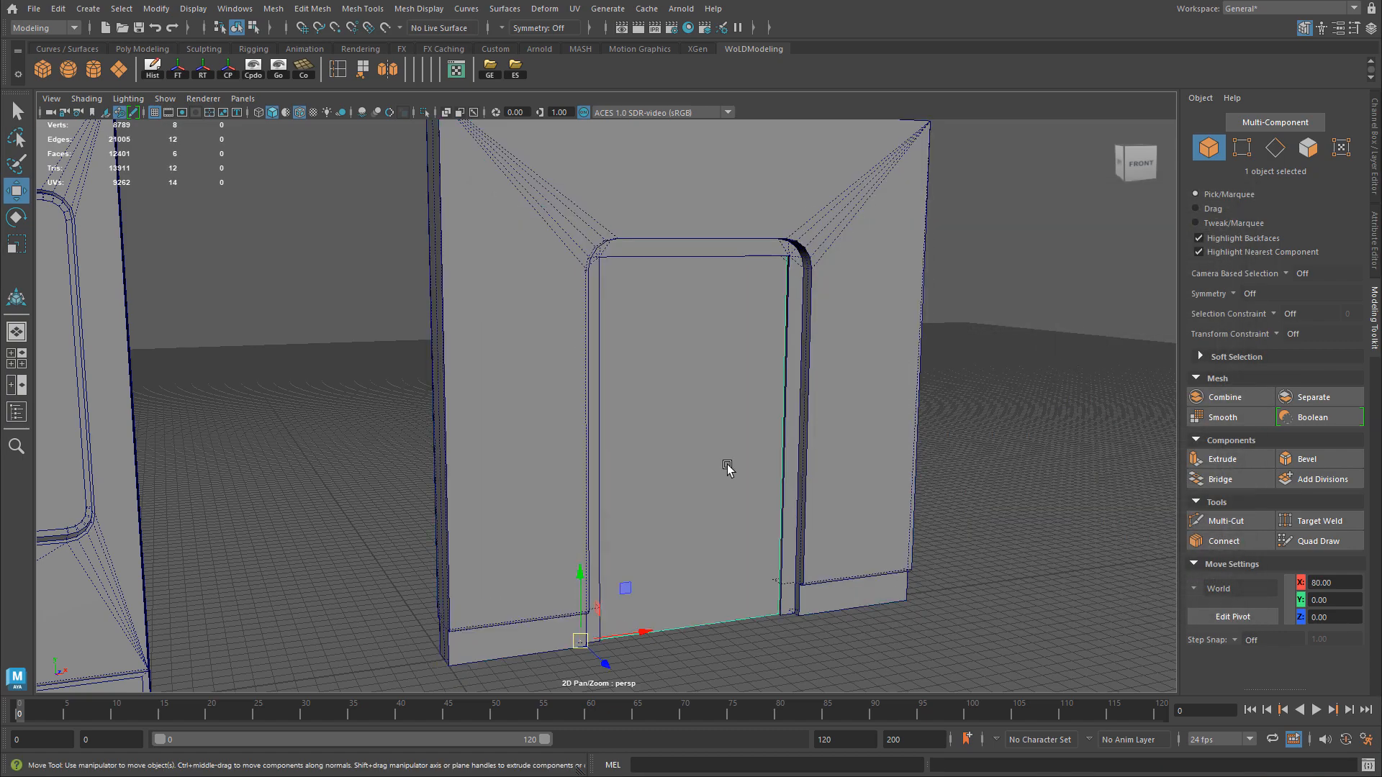
alt+middle_drag(780, 489, 965, 286)
alt+drag(965, 286, 896, 414)
alt+right_drag(602, 422, 895, 484)
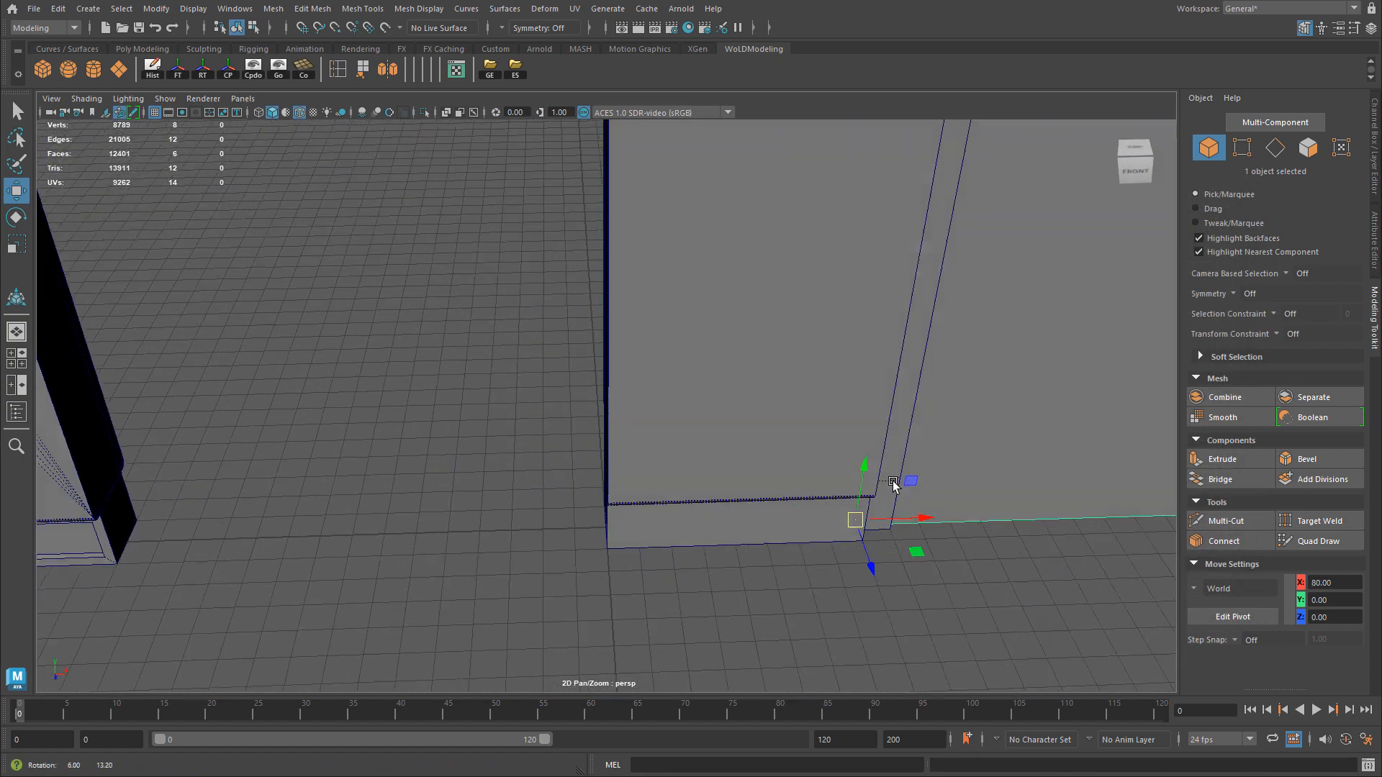
key(x)
drag(896, 525, 672, 564)
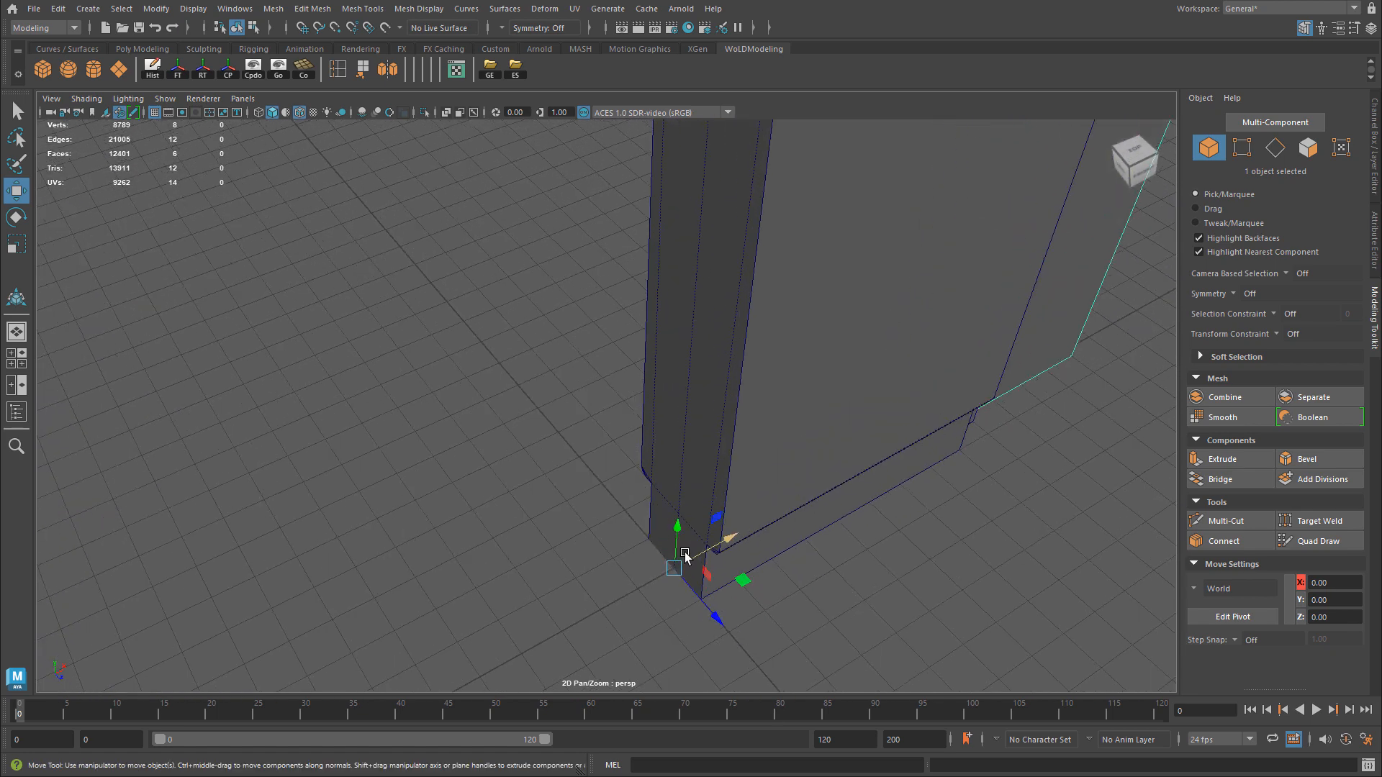
Export the door as FBX named door_lm in the 002-ModularSciFi-HL2 folder and undo its move to the origin.
click(514, 67)
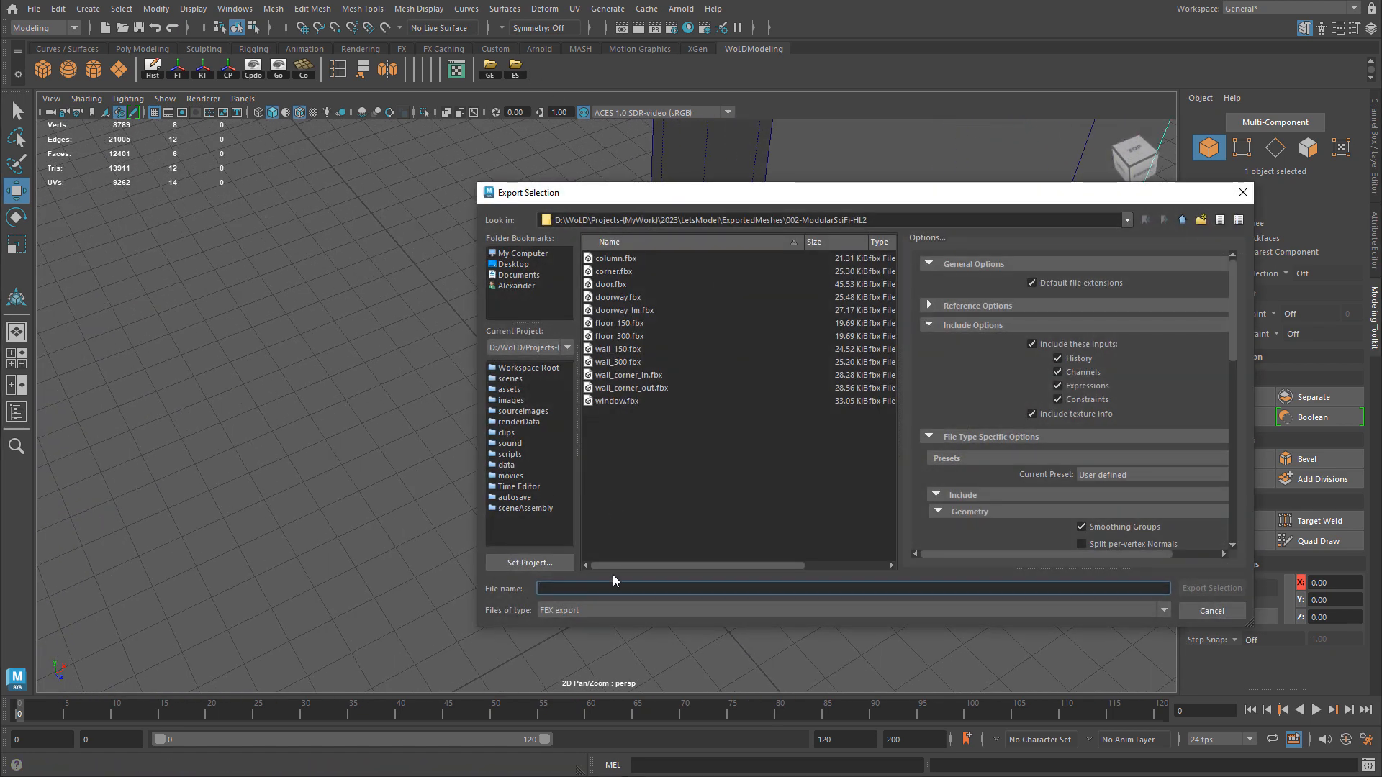
text(door_lm)
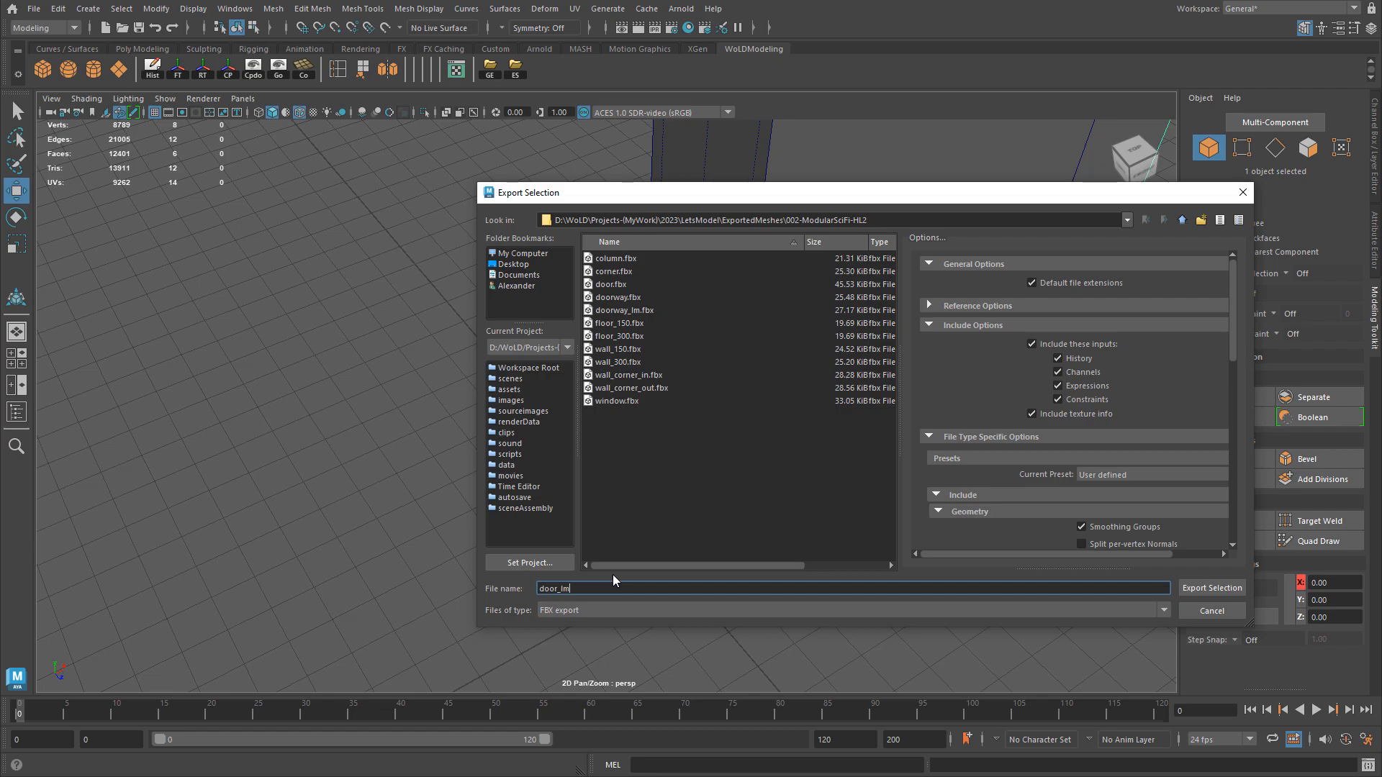
click(1192, 587)
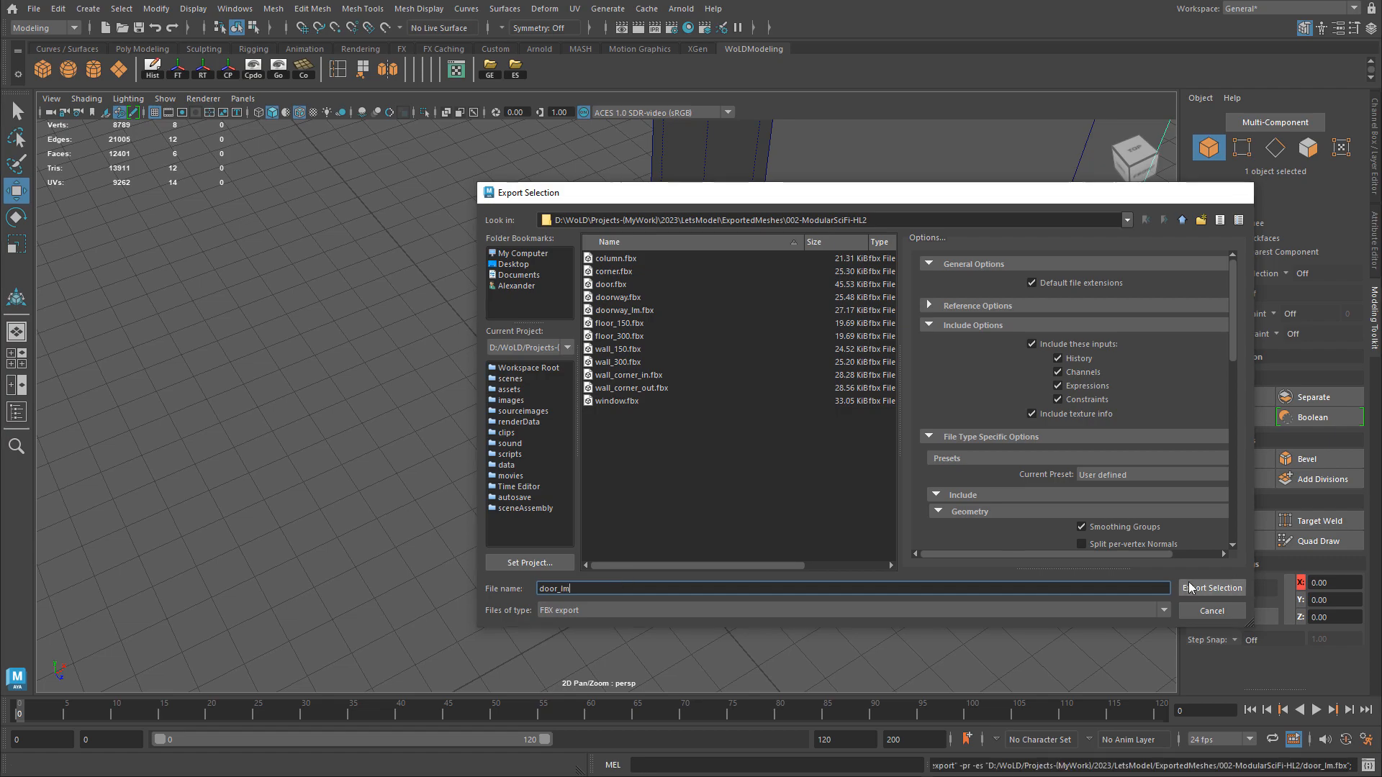
scroll(741, 485, down, 3)
key(ctrl+z)
Switch to Unreal Editor, reimport the doorway_lm static mesh and view the updated doorway from the front.
alt+drag(916, 478, 735, 413)
scroll(735, 412, up, 2)
scroll(735, 415, down, 5)
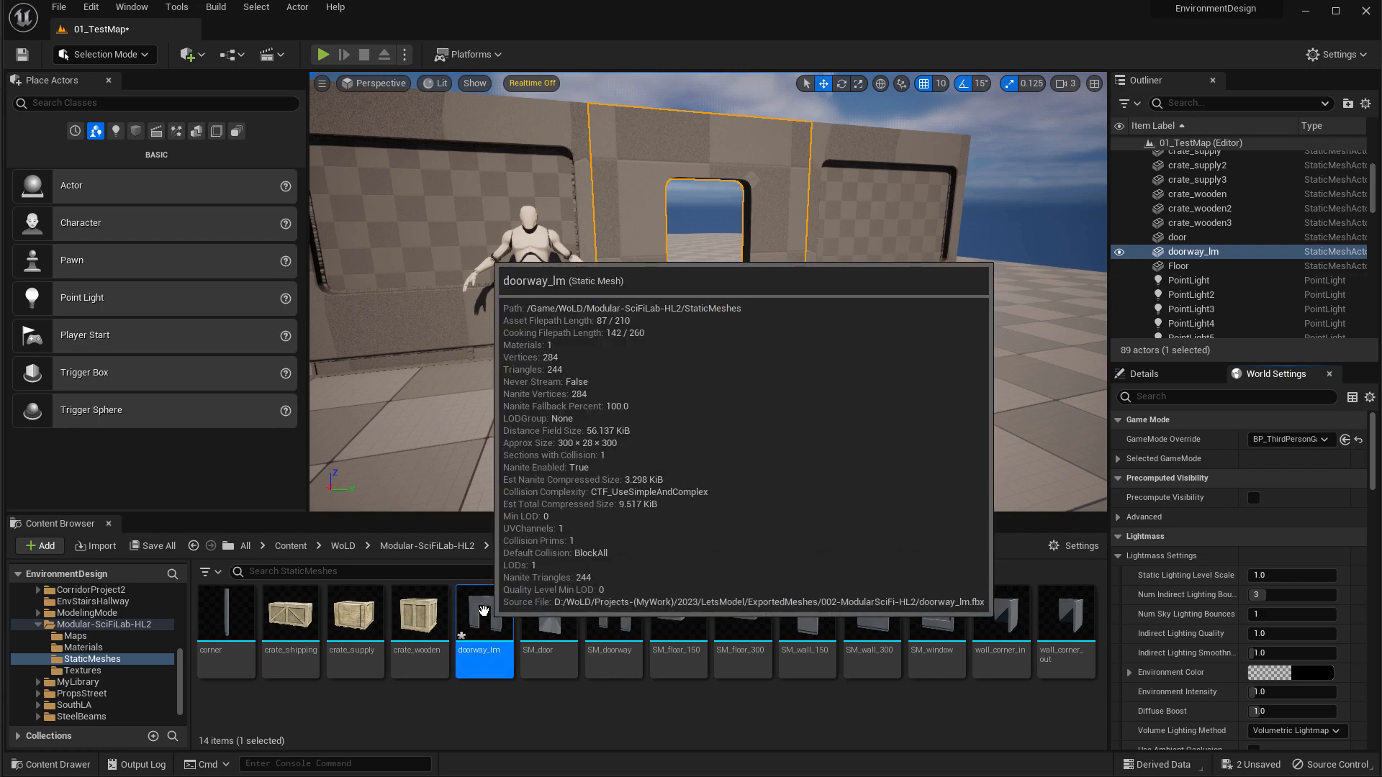
right_click(485, 615)
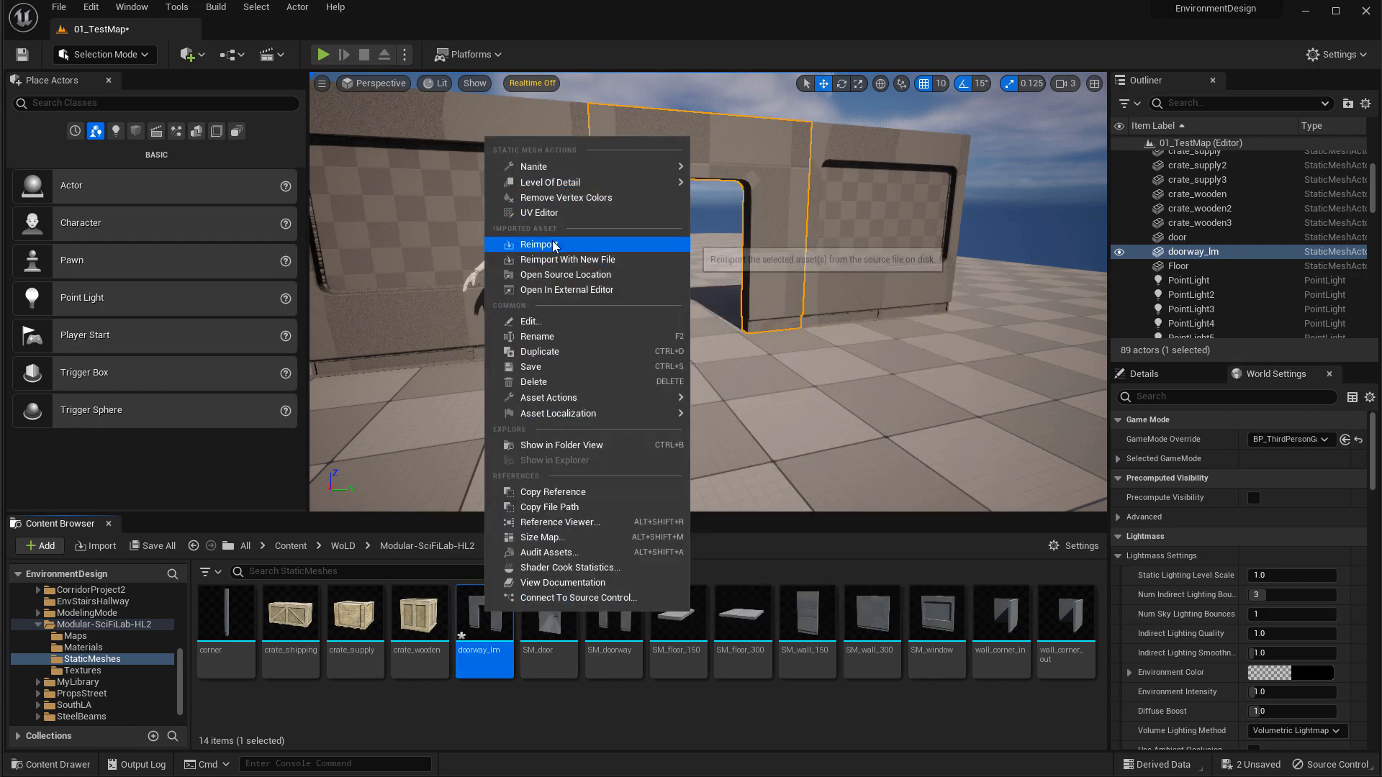
click(537, 244)
right_drag(708, 292, 761, 317)
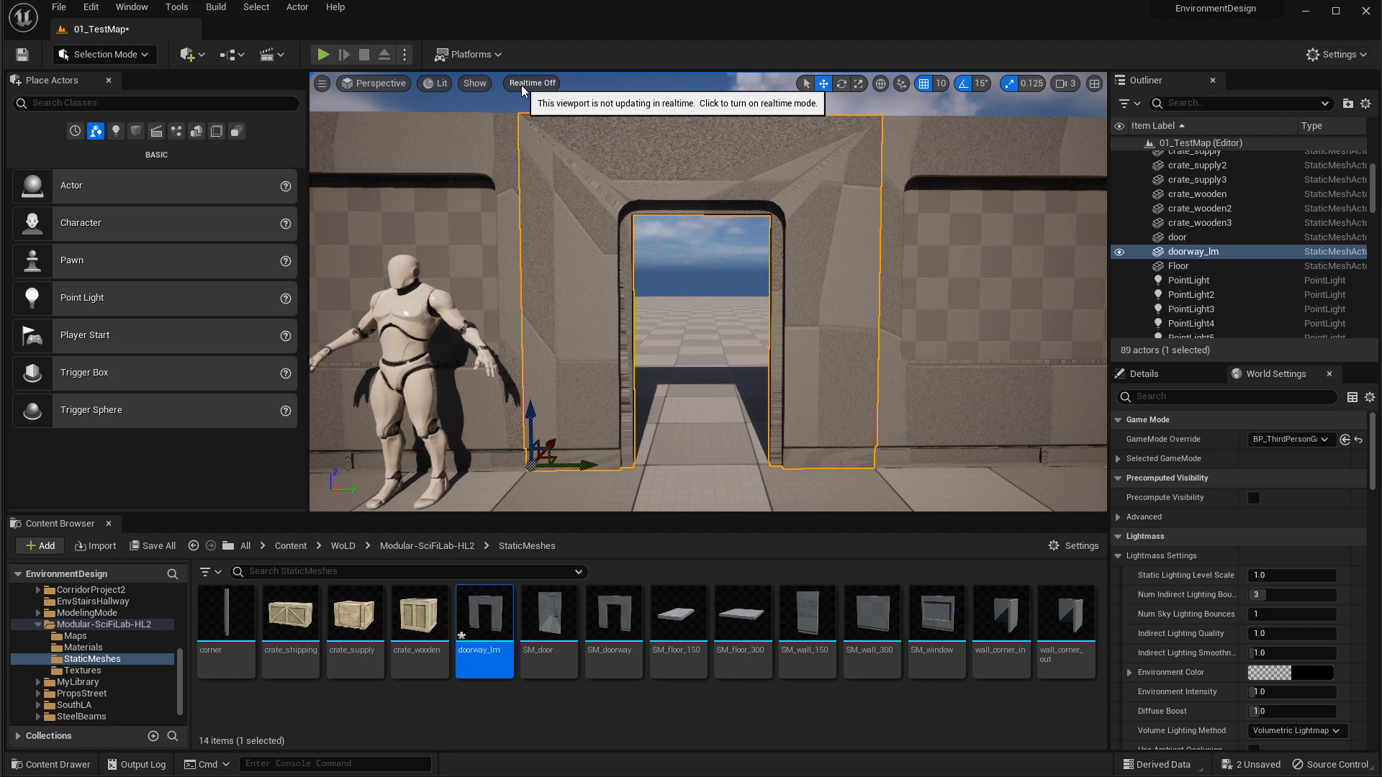
Set the viewport to Lighting Only view mode and look at the doorway up close.
click(441, 83)
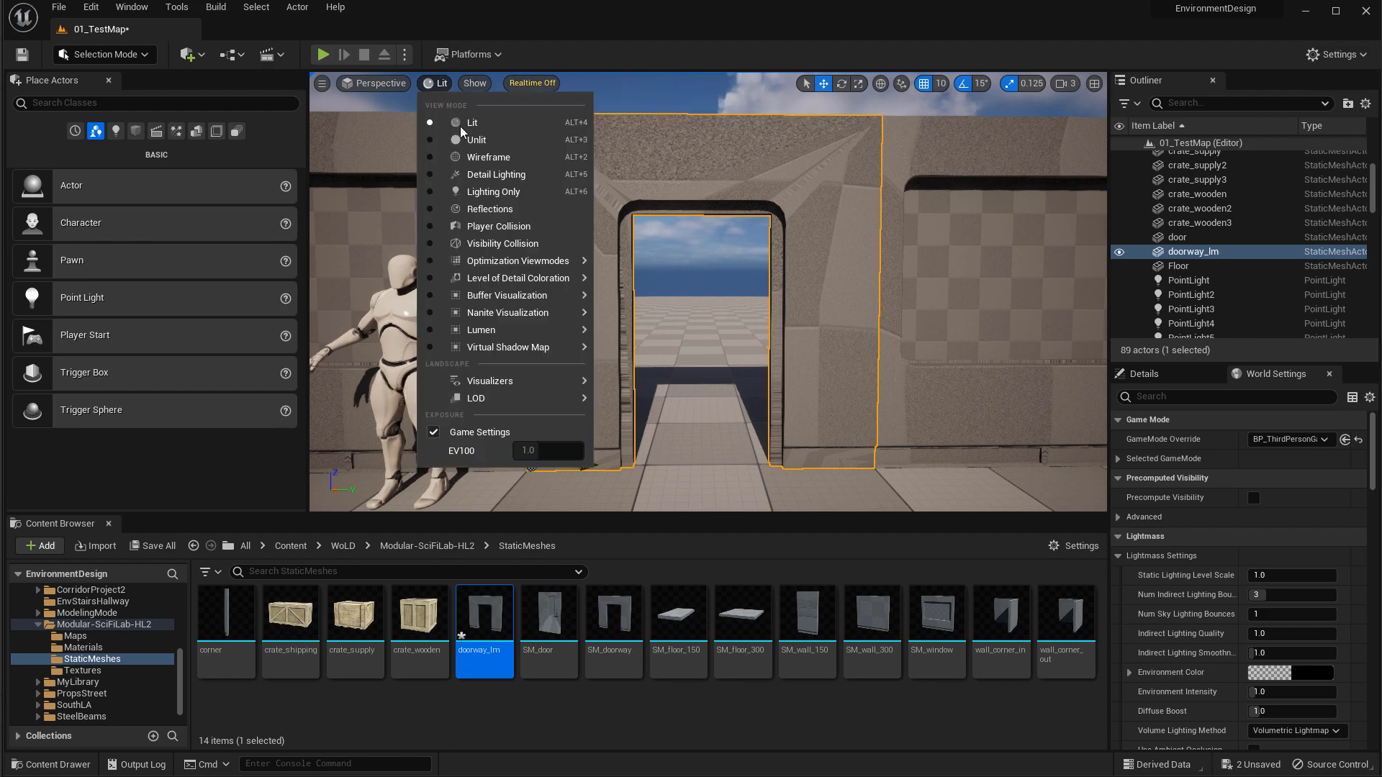
click(494, 191)
mouse_move(711, 266)
right_down()
mouse_move(708, 255)
mouse_move(722, 276)
right_up()
key(w)
right_drag(496, 129, 493, 86)
Examine the doorway in Detail Lighting view mode and return to Lighting Only.
click(468, 84)
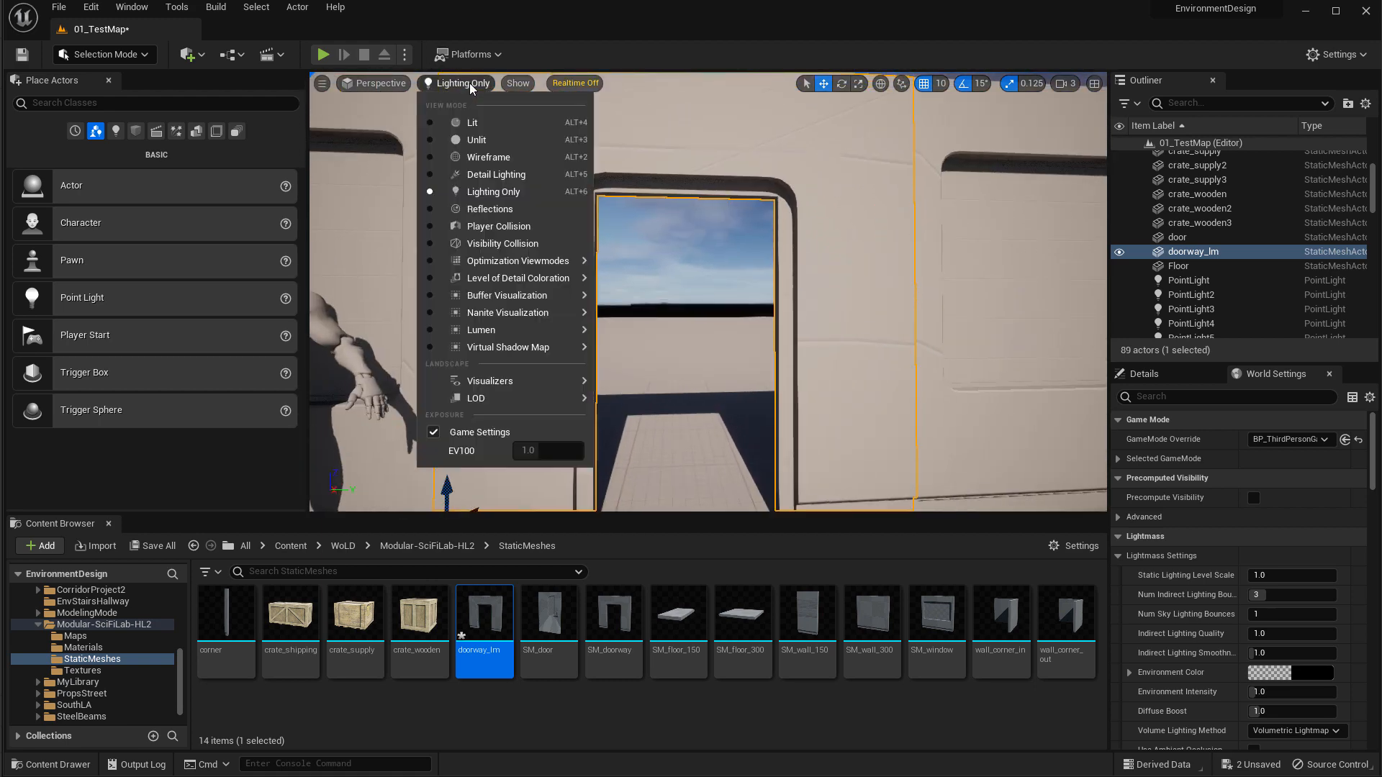
click(494, 181)
right_drag(796, 327, 797, 353)
click(467, 84)
click(494, 187)
Deselect the doorway and import all of door_lm.fbx into the StaticMeshes folder with the current import options.
key(s)
key(Escape)
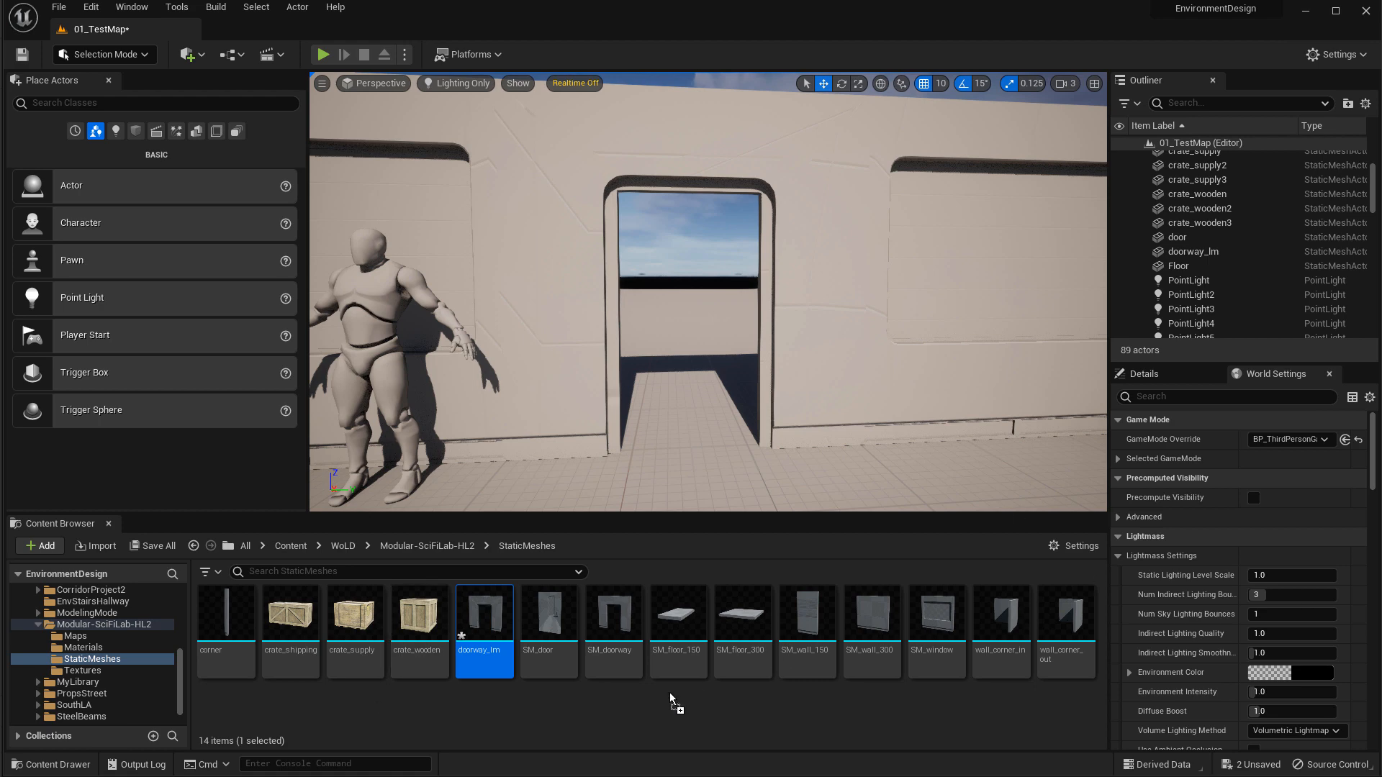
drag(644, 722, 645, 721)
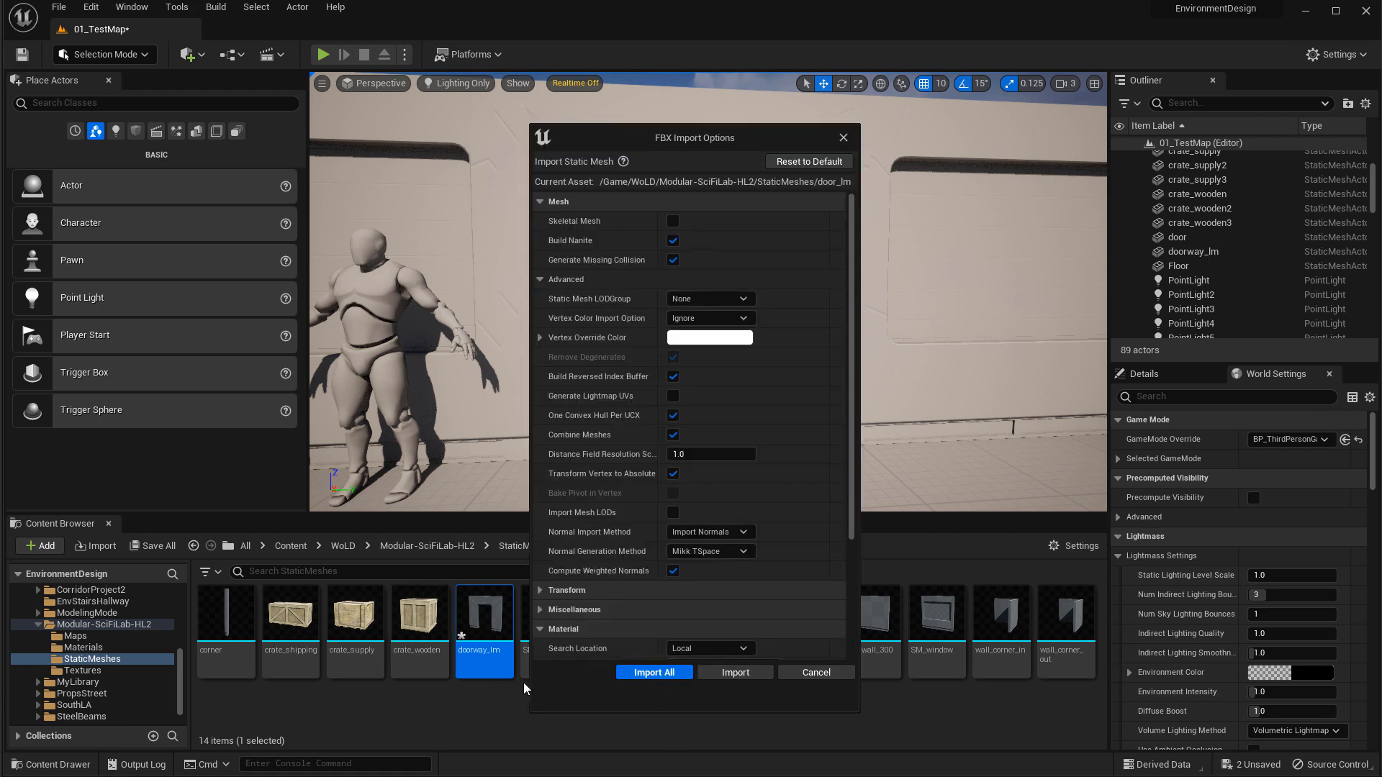
click(655, 673)
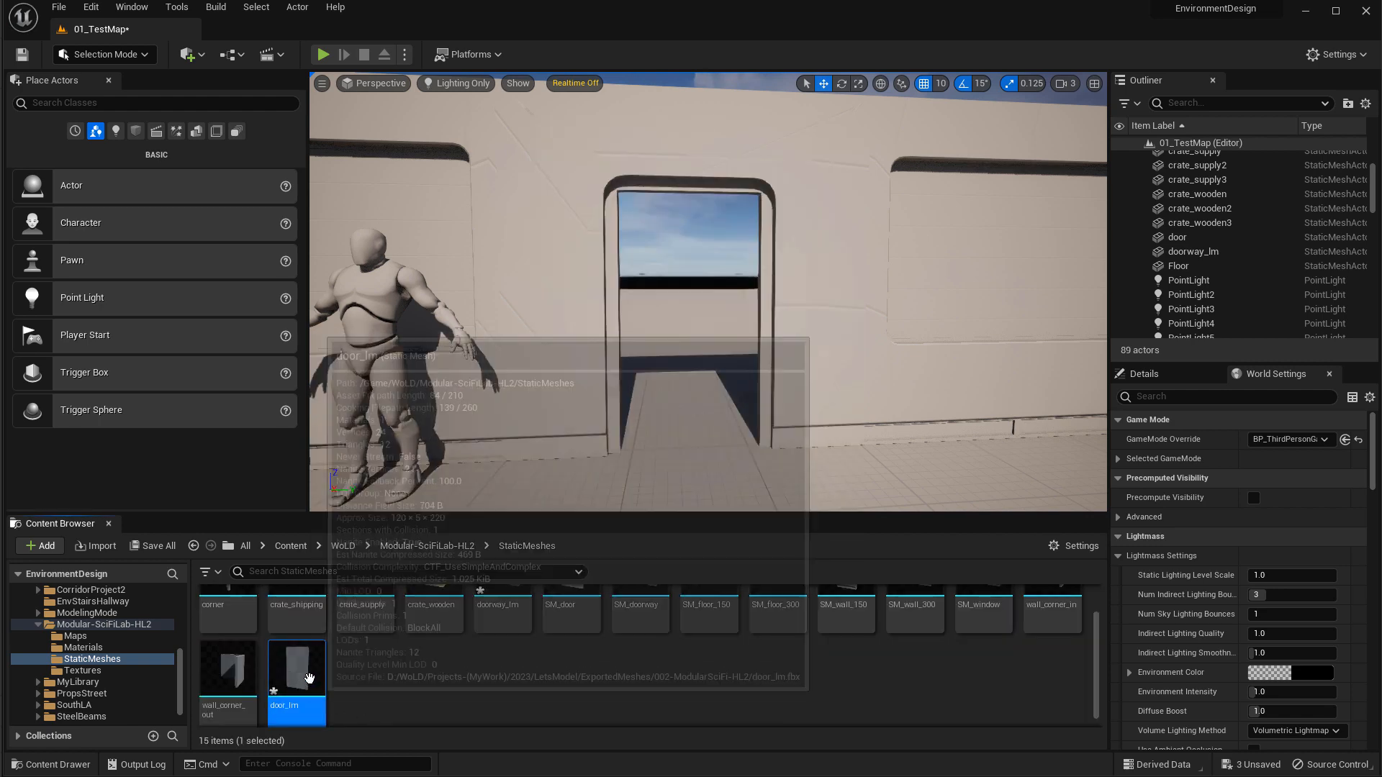
Place the door_lm mesh in the level on the floor in front of the doorway.
drag(651, 462, 721, 447)
key(w)
mouse_move(881, 377)
right_down()
mouse_move(879, 425)
mouse_move(820, 429)
mouse_move(842, 461)
mouse_move(880, 377)
right_up()
key(r)
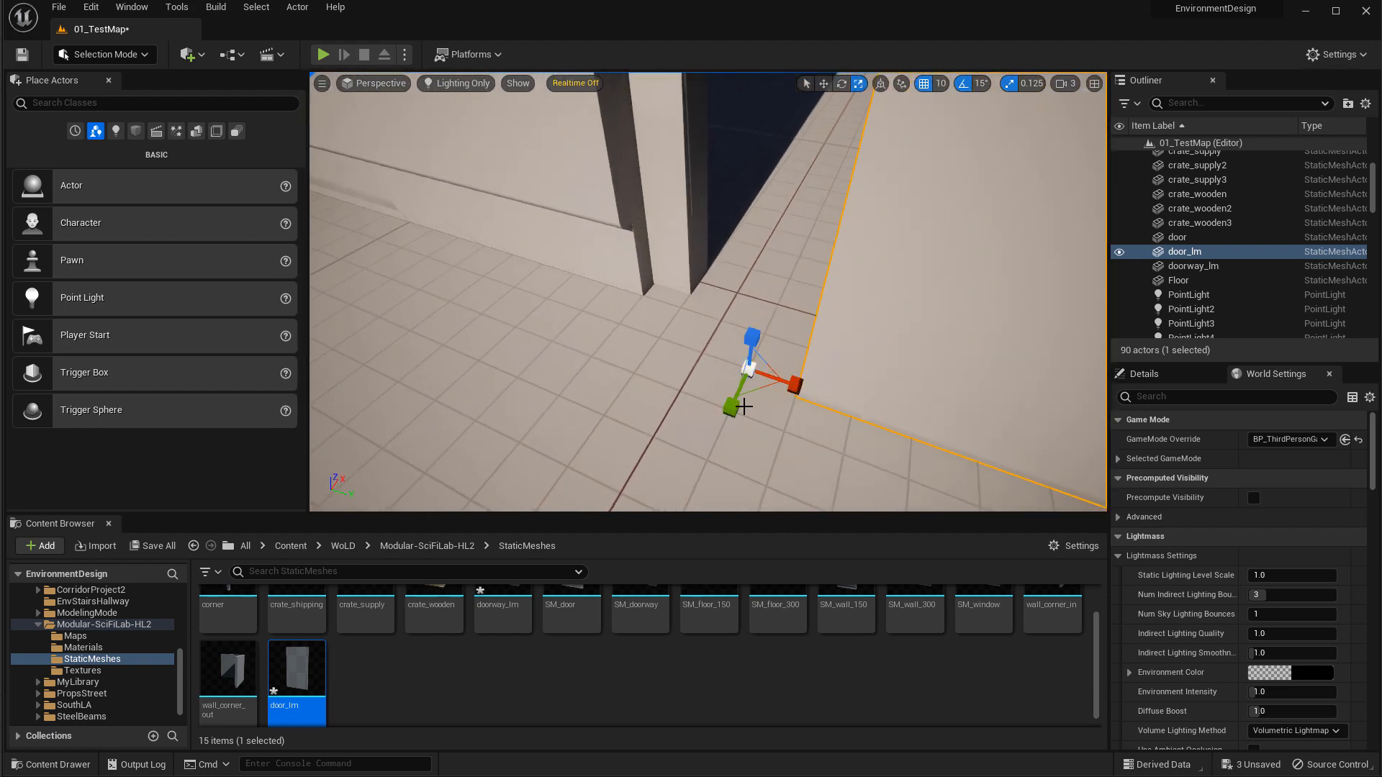
Move door_lm on the 10-unit grid into the doorway so that it fills the opening.
mouse_move(750, 418)
right_down()
mouse_move(756, 395)
mouse_move(750, 418)
right_up()
drag(767, 426, 669, 418)
drag(644, 339, 746, 345)
right_drag(746, 346, 660, 332)
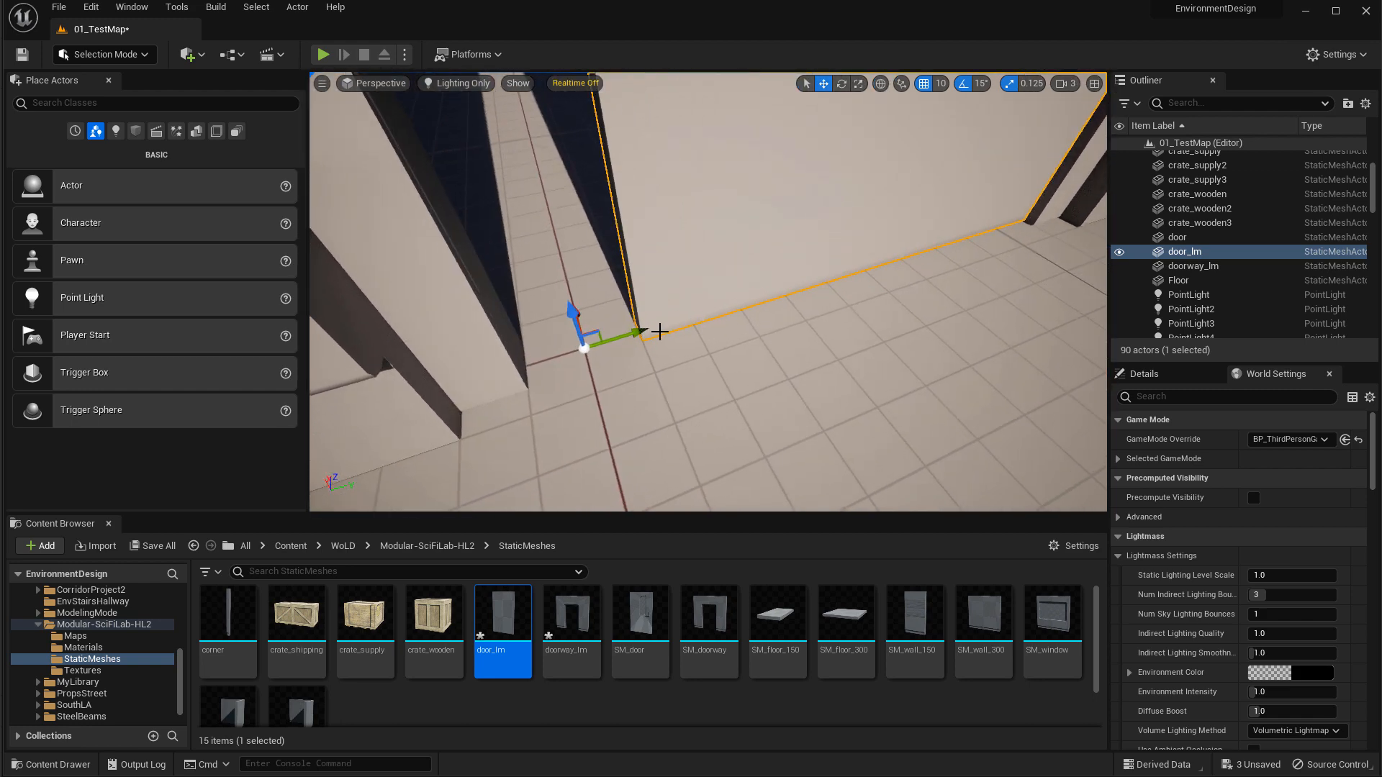
drag(636, 334, 521, 360)
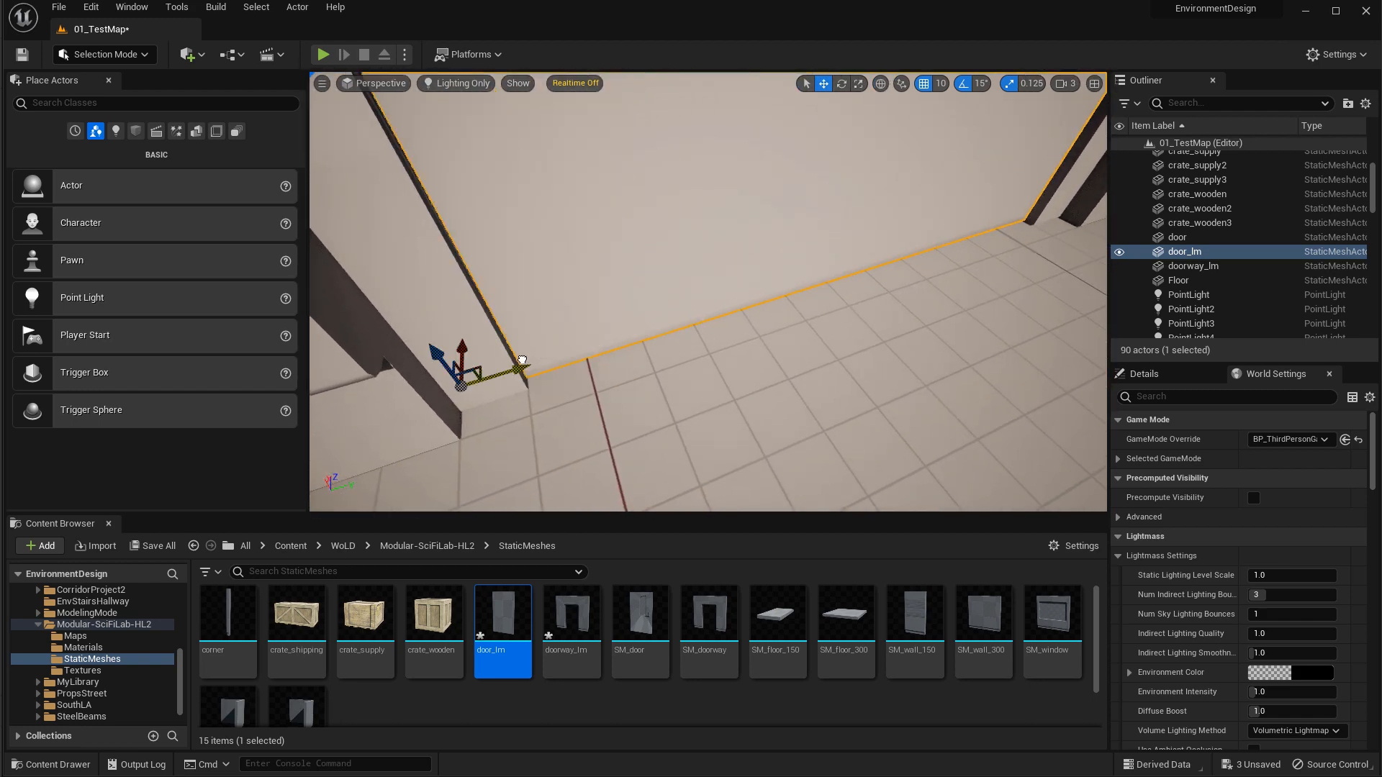
Deselect the door, inspect its fit at the top of the doorway and lower the camera speed to 2.
right_drag(569, 396, 514, 277)
right_drag(778, 338, 778, 376)
key(Escape)
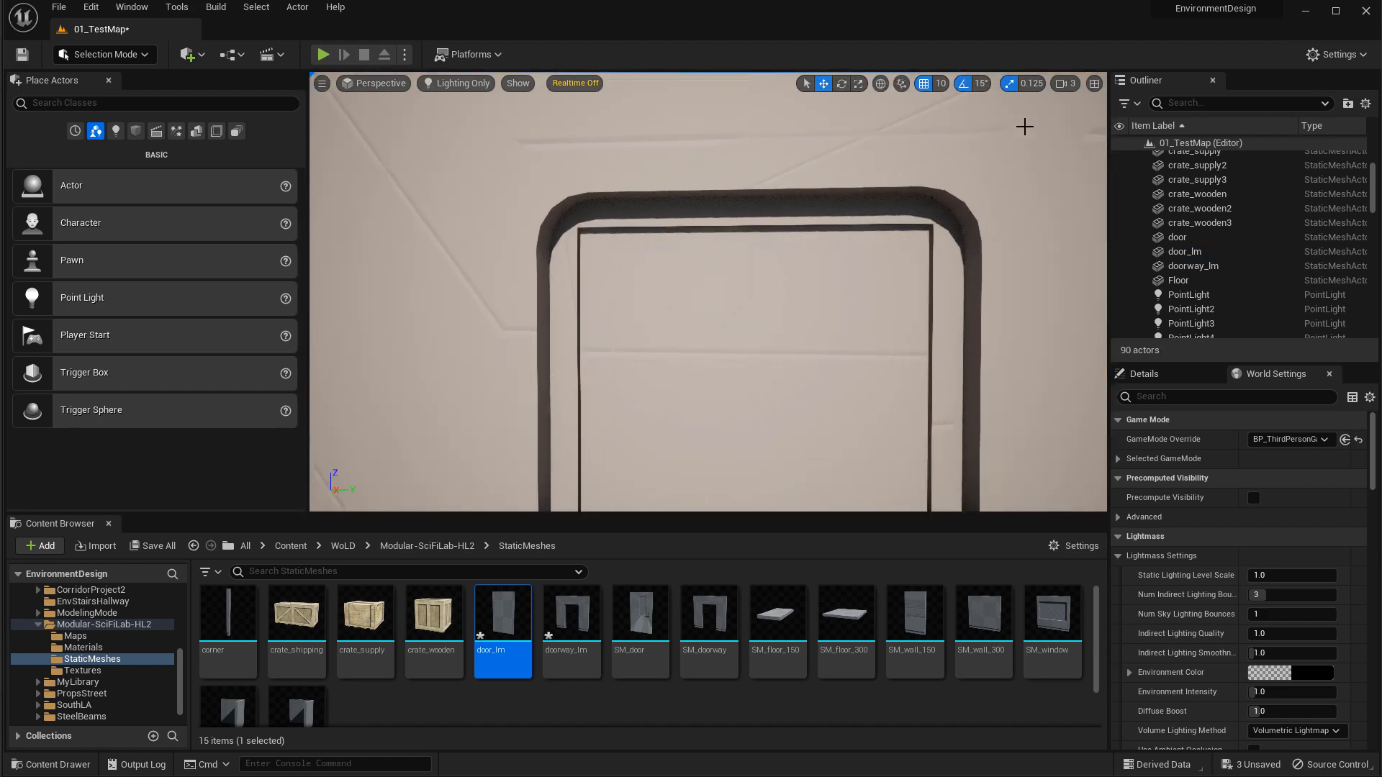
click(1077, 86)
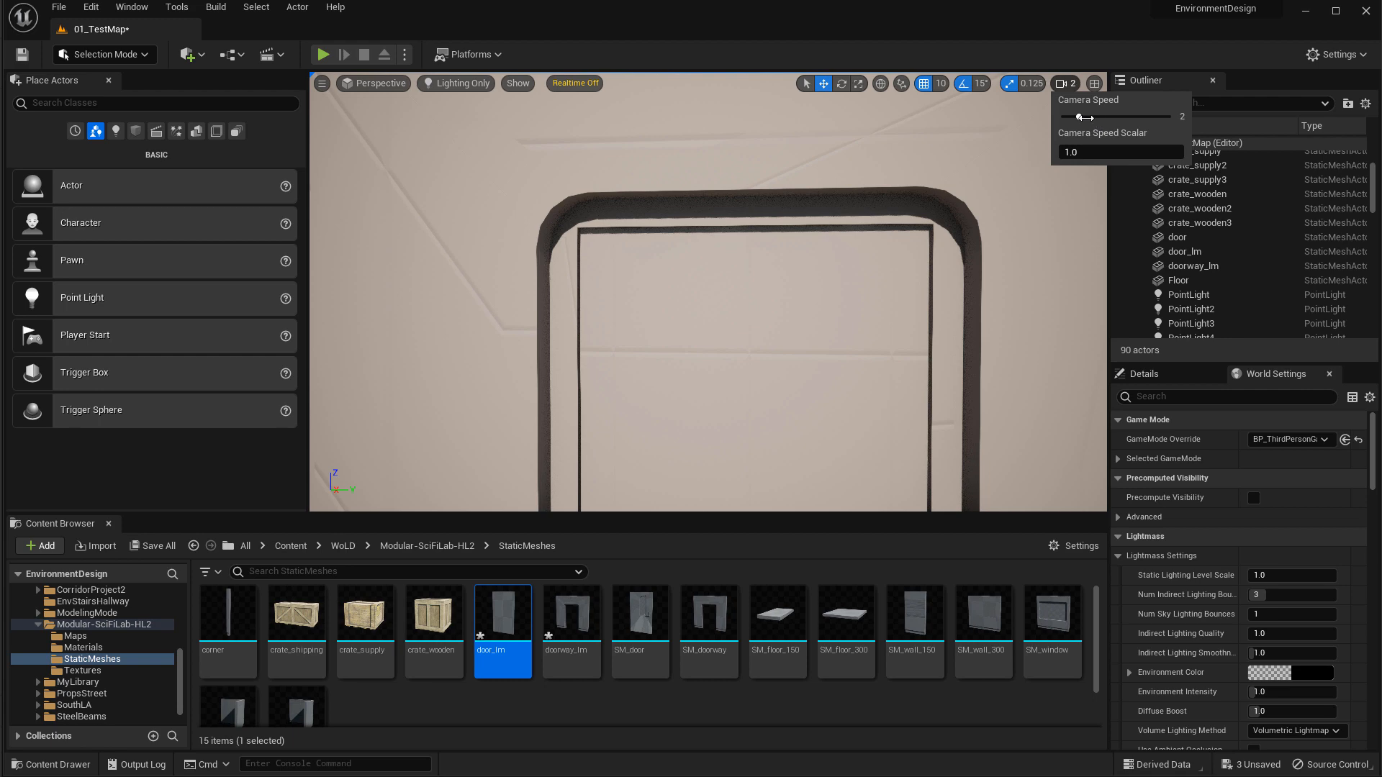
right_drag(791, 274, 919, 240)
Rotate door_lm open around its vertical hinge axis and examine the partly open doorway.
click(775, 288)
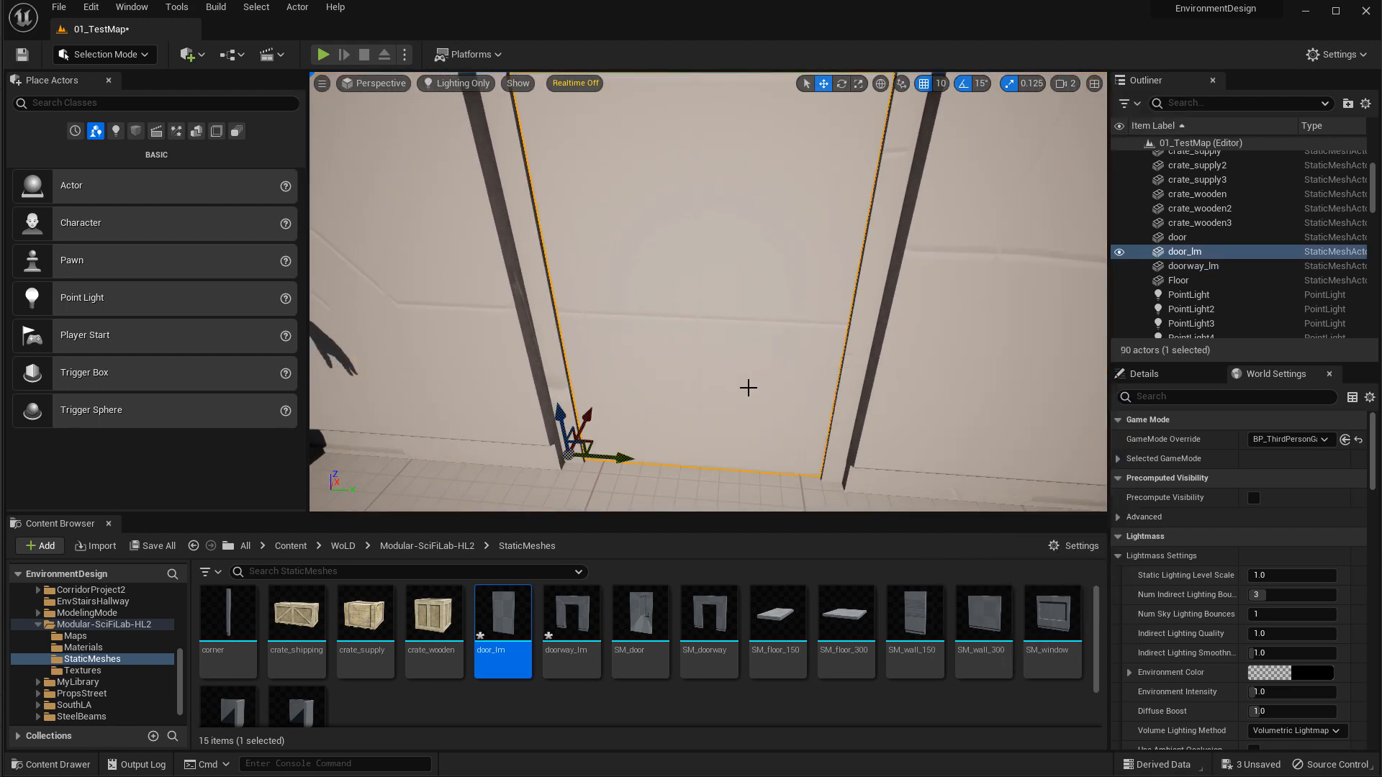
drag(628, 491, 540, 504)
key(s)
right_drag(696, 392, 674, 324)
key(w)
key(s)
right_drag(669, 425, 668, 465)
key(s)
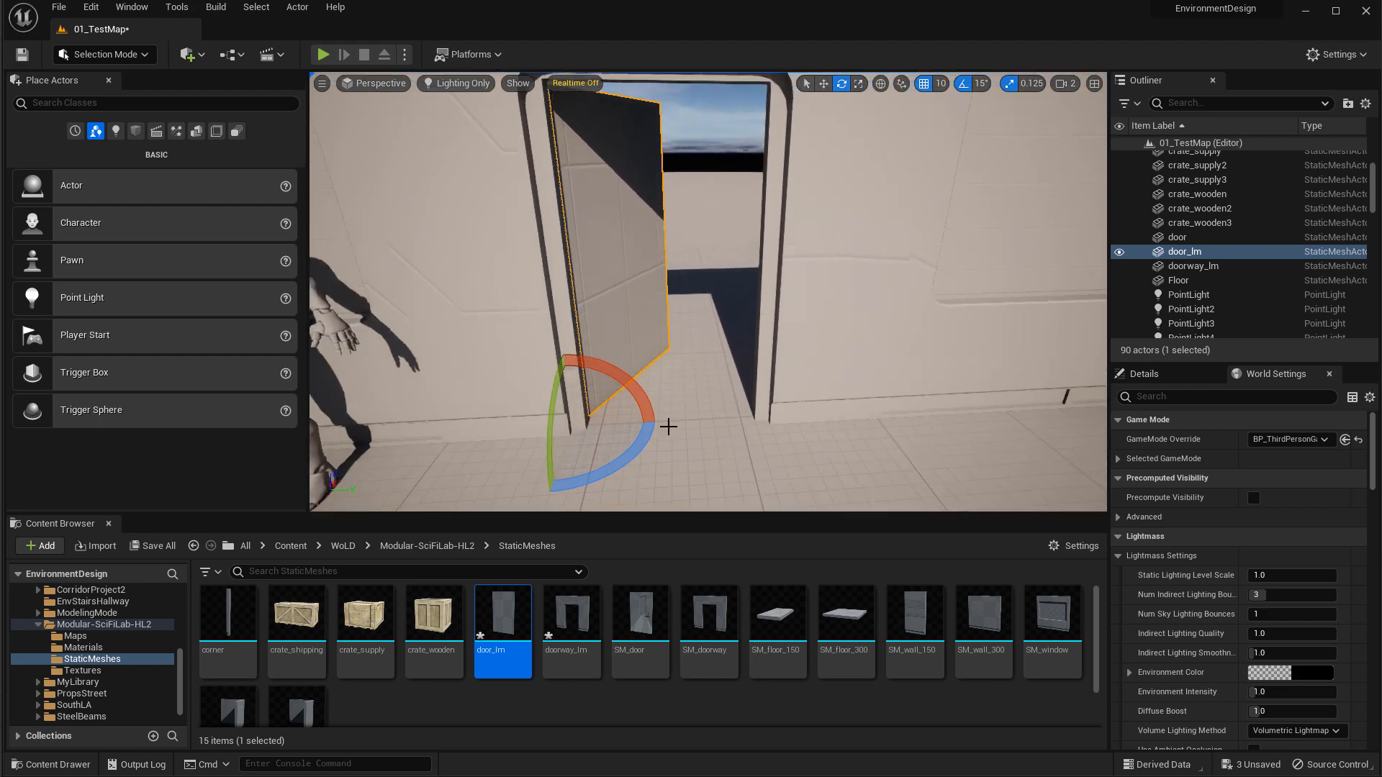
Rotate door_lm by 60° around its vertical hinge axis back to the closed position.
drag(649, 442, 609, 473)
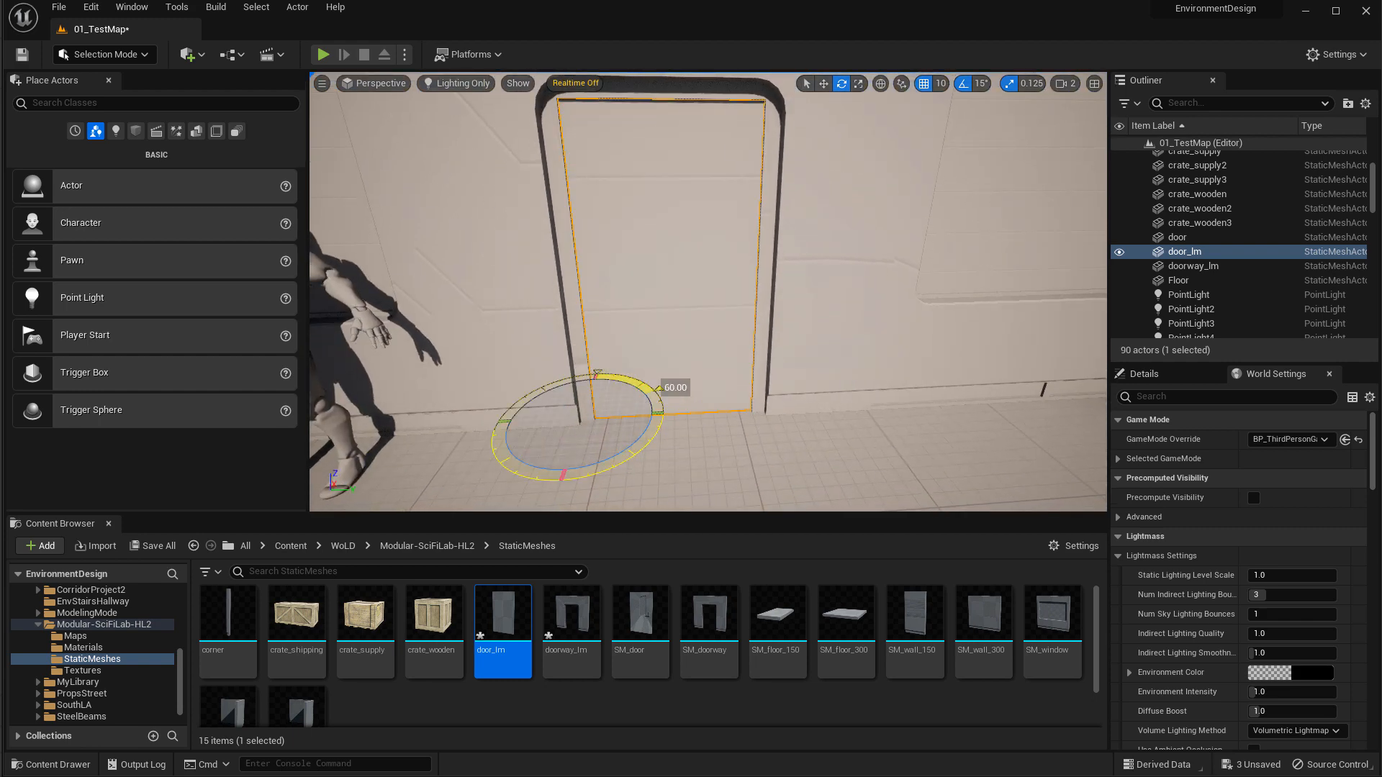
mouse_move(767, 280)
right_down()
mouse_move(764, 241)
mouse_move(758, 265)
right_up()
key(s)
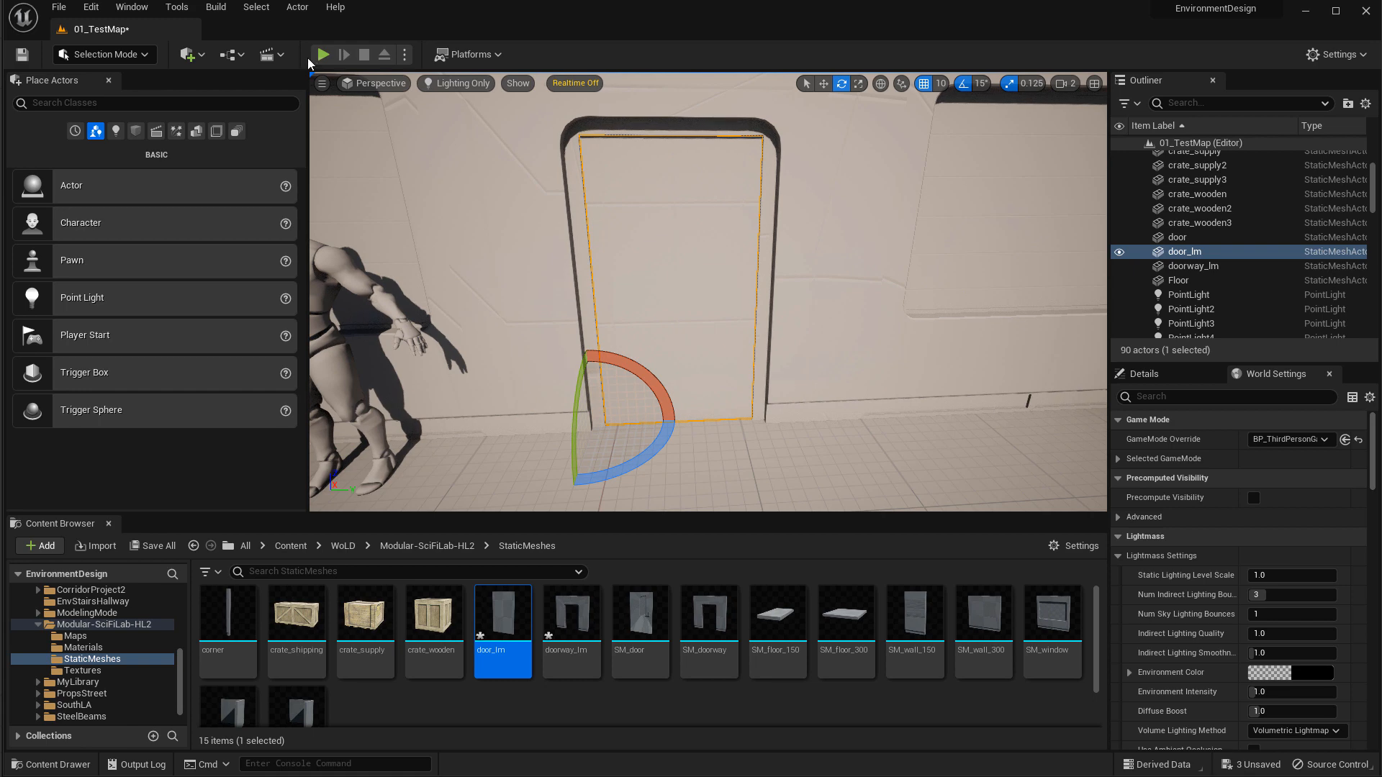
Play the level and walk the character up to the closed door to judge its scale.
key(alt+p)
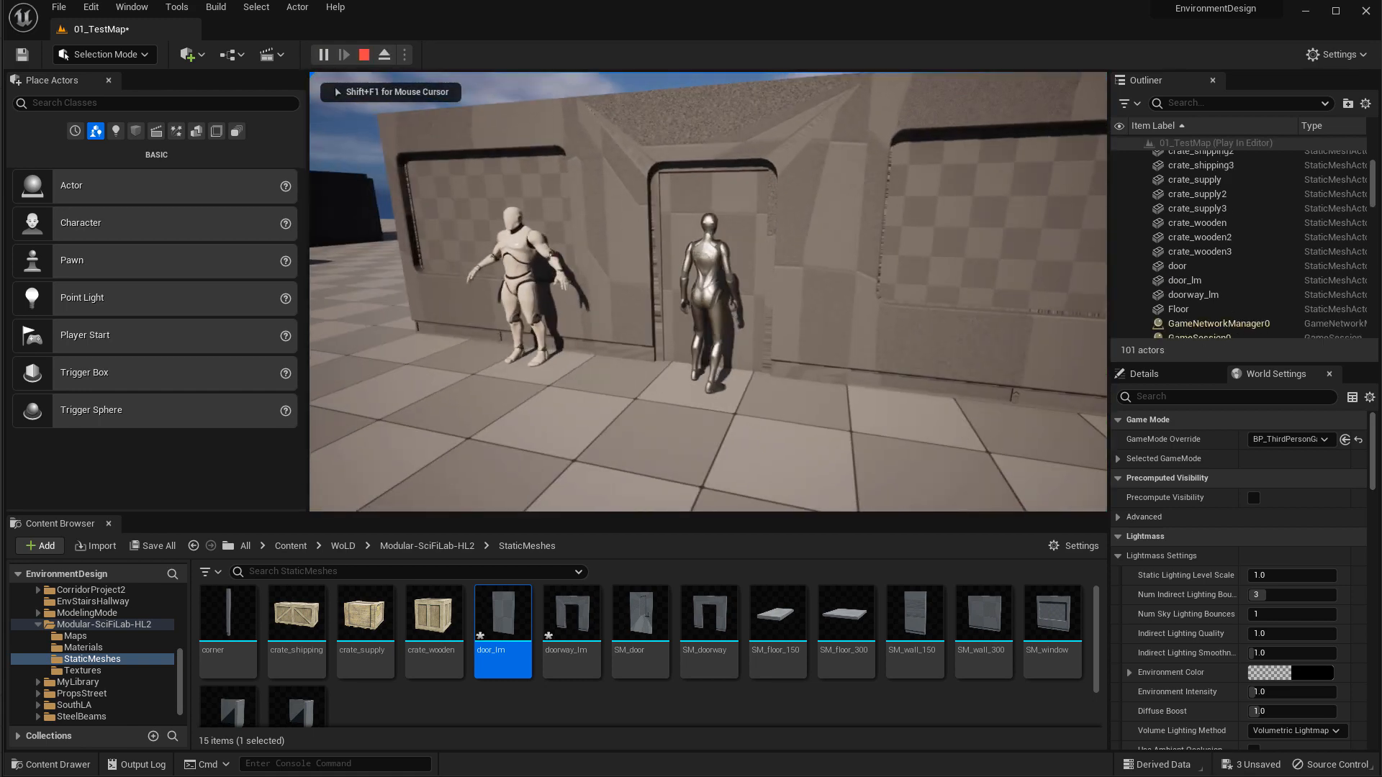
key(w)
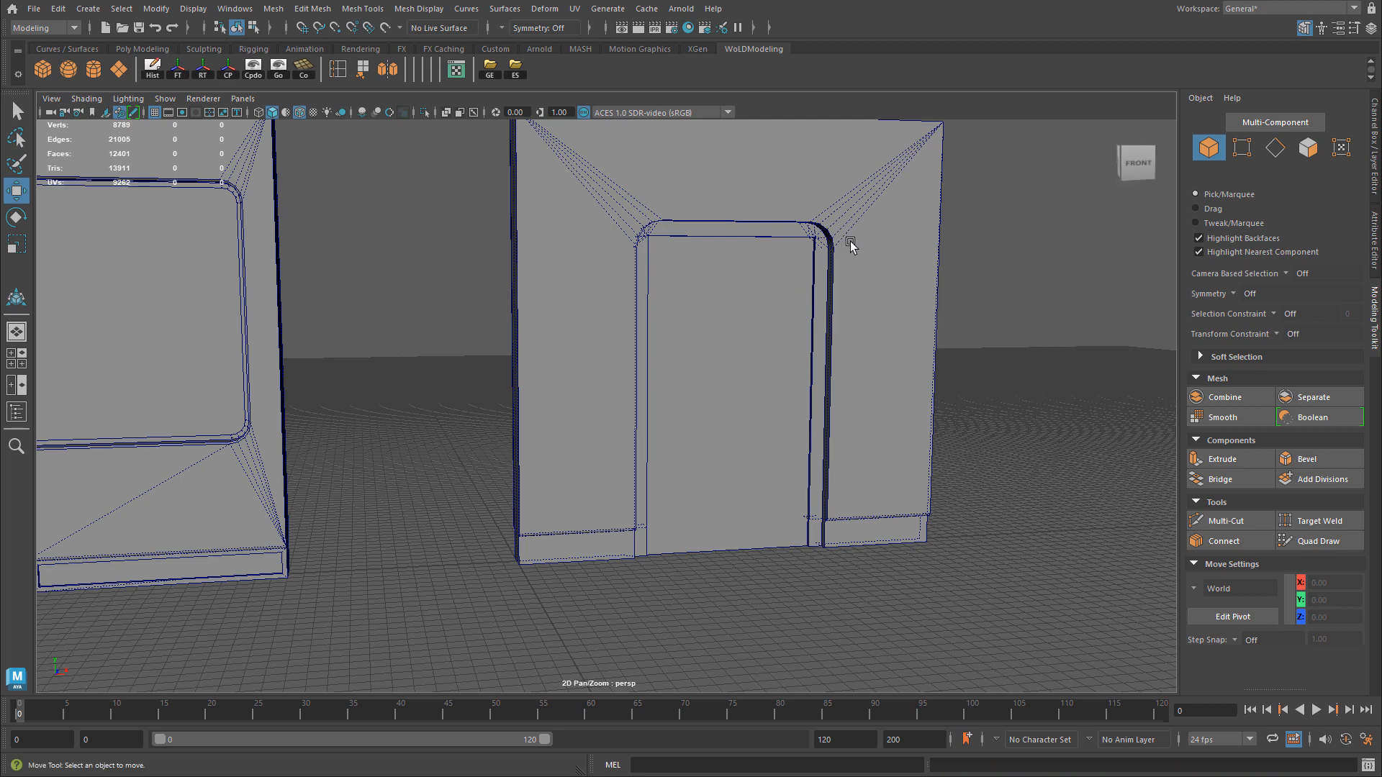
Switch back to Maya, select the doorway wall and isolate it in the viewport.
click(851, 245)
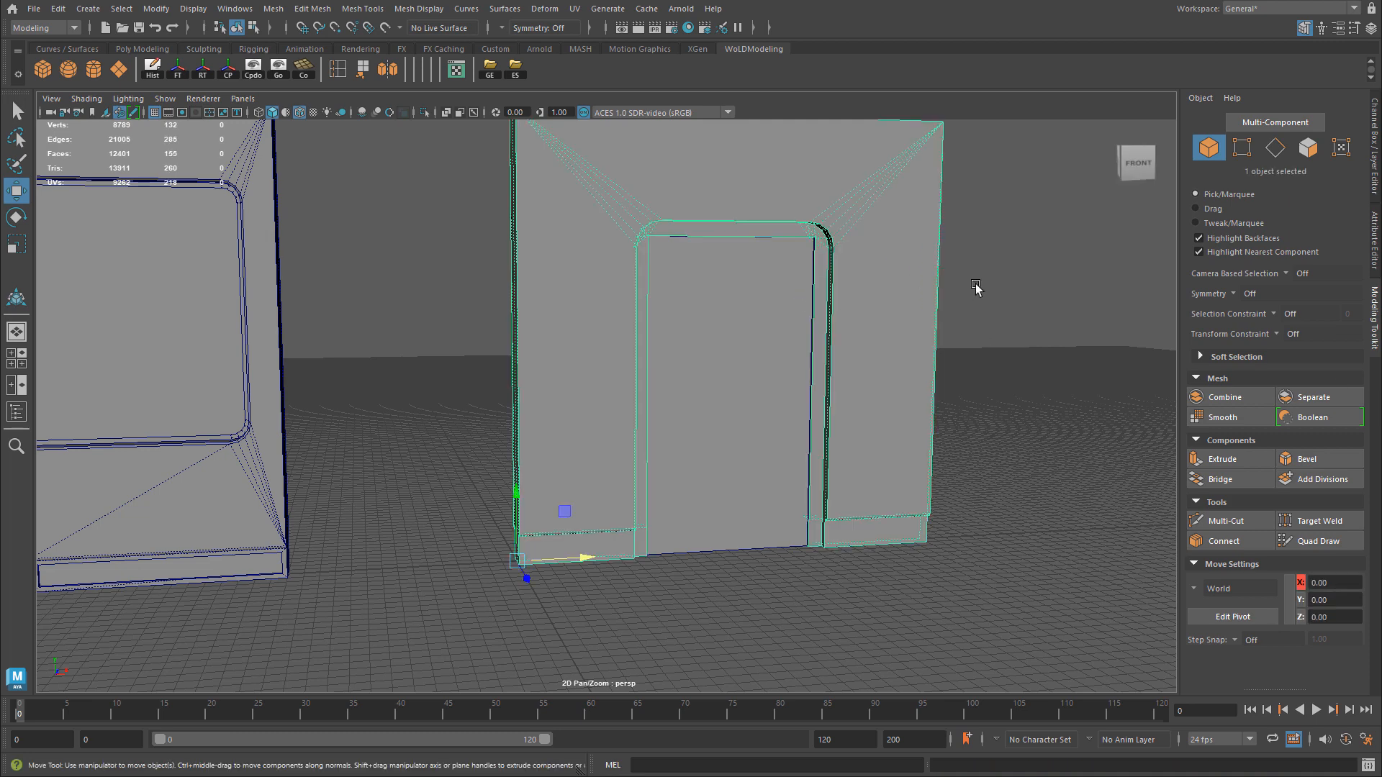
click(723, 355)
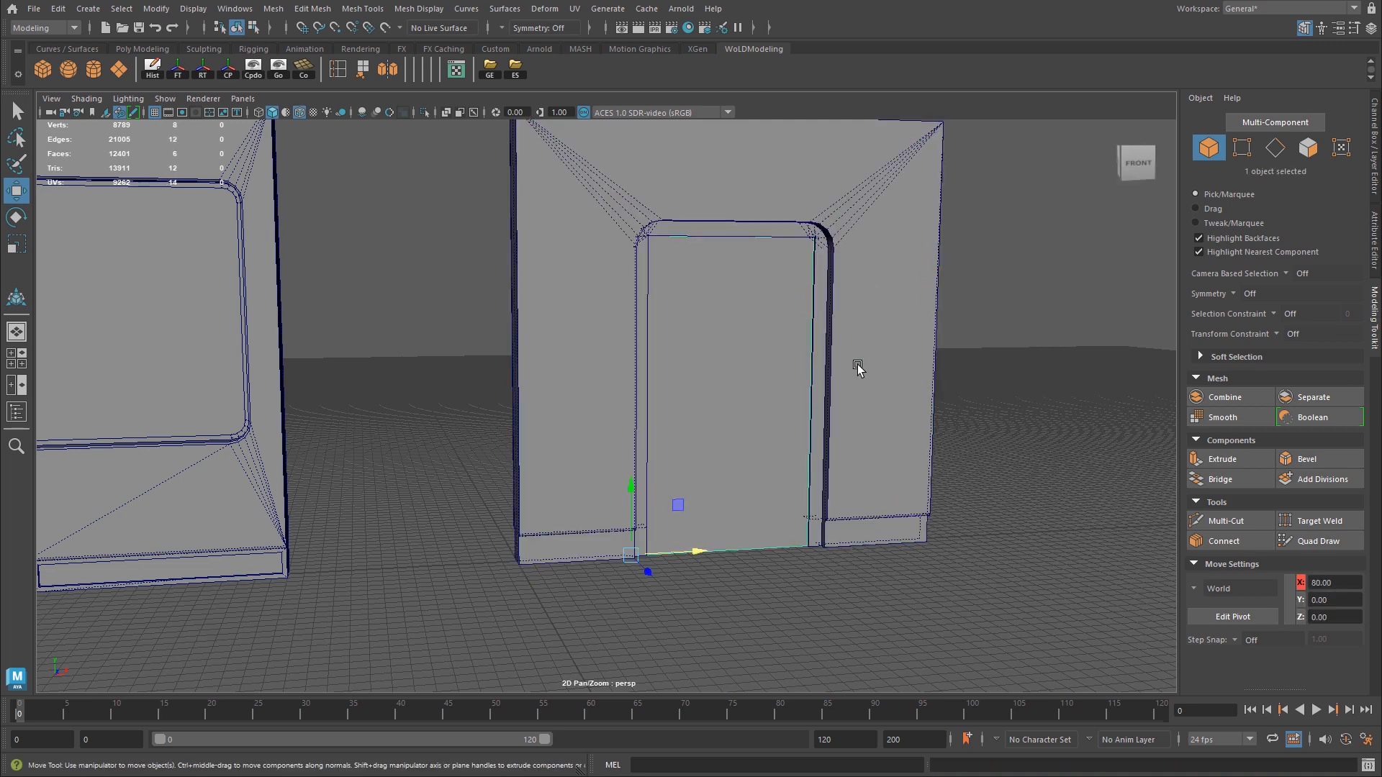
click(871, 313)
key(ctrl+1)
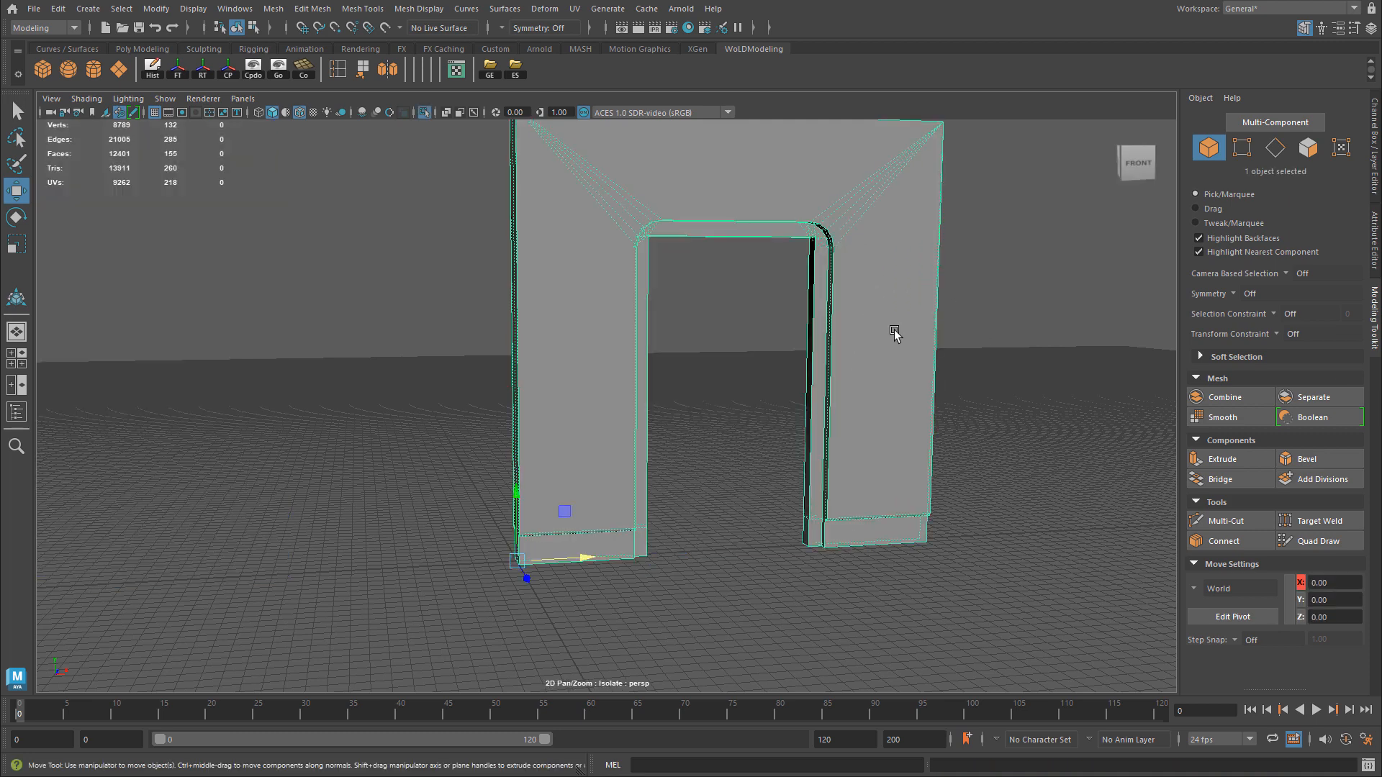
Inspect the middle edge line along the doorway wall's outer sides and underside, and hide the viewport grid.
alt+drag(901, 285, 614, 303)
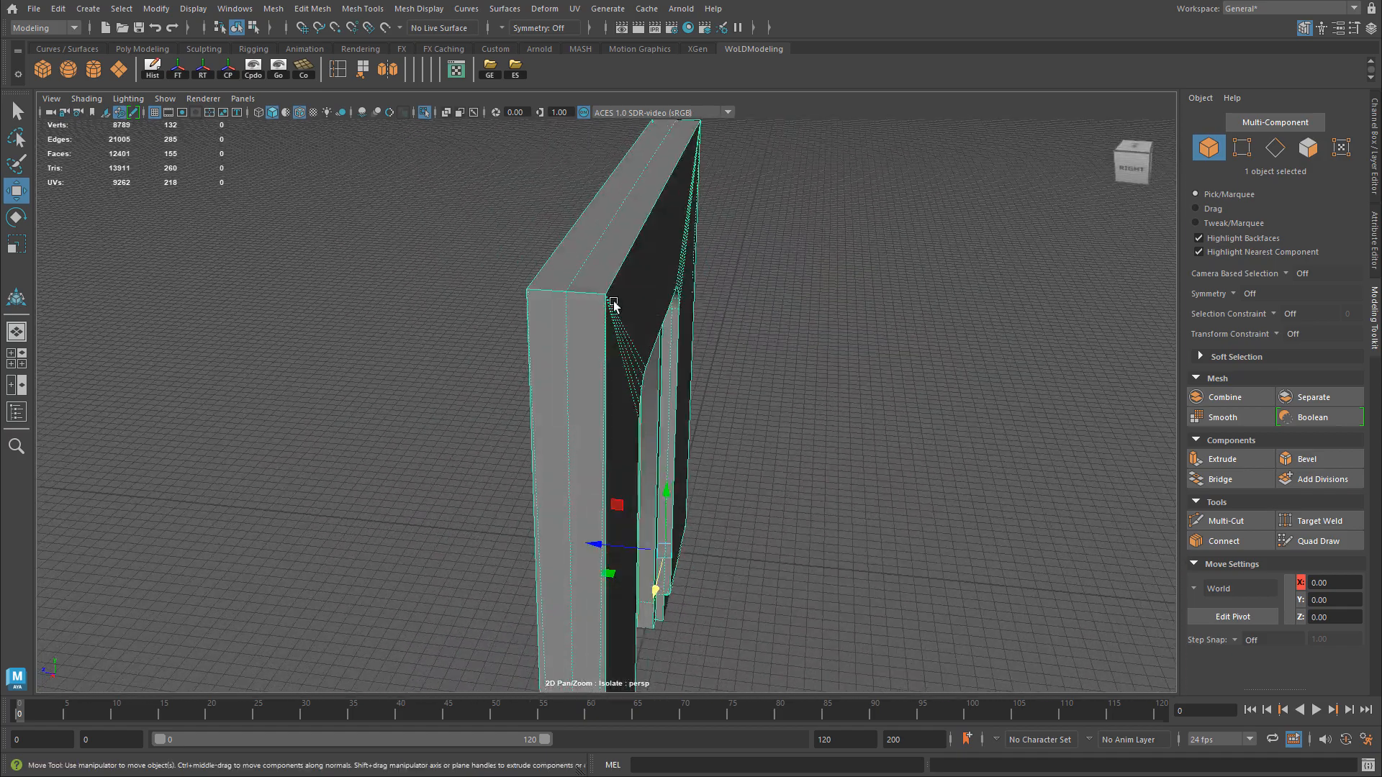
right_drag(605, 295, 595, 272)
alt+drag(595, 370, 900, 237)
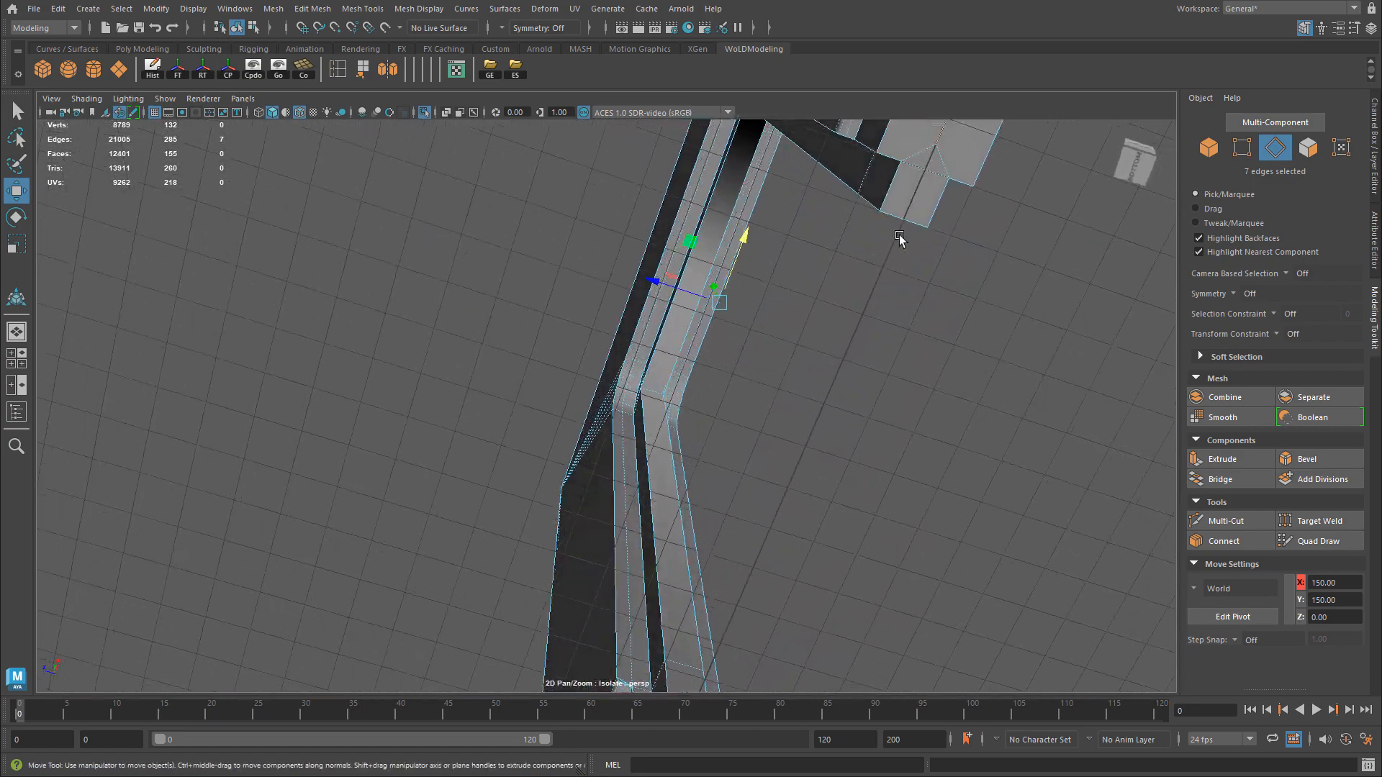
alt+middle_drag(901, 238, 715, 349)
alt+drag(715, 348, 706, 327)
alt+right_drag(706, 326, 776, 333)
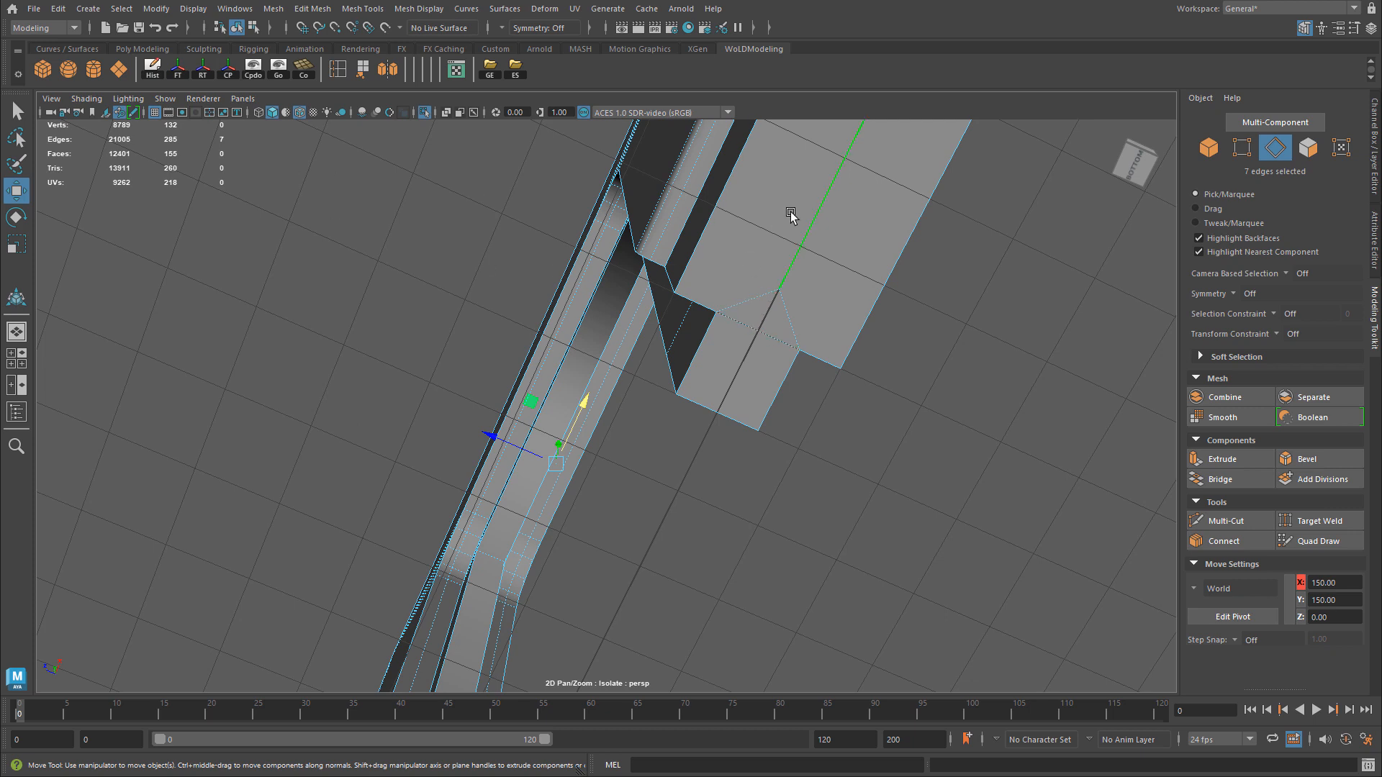
right_drag(790, 214, 820, 188)
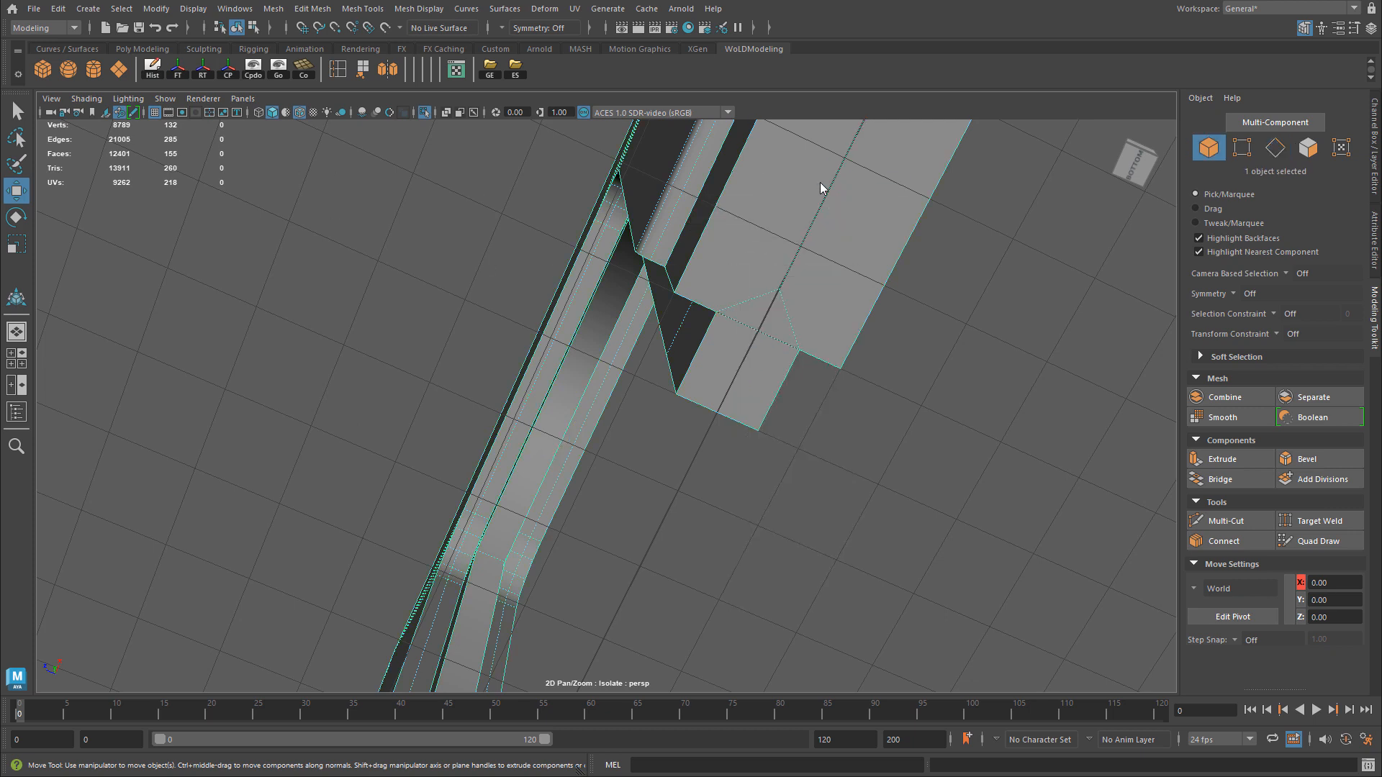
click(153, 113)
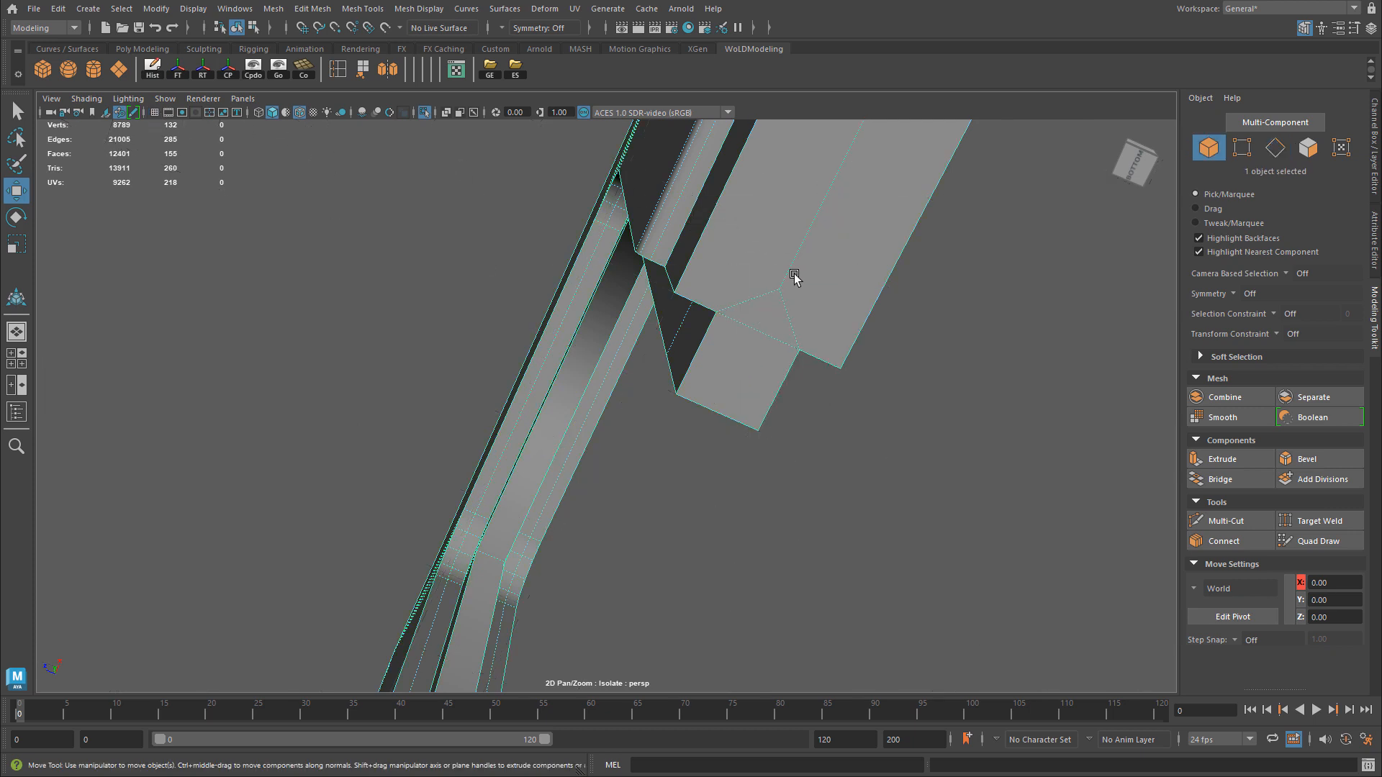
alt+drag(796, 278, 752, 296)
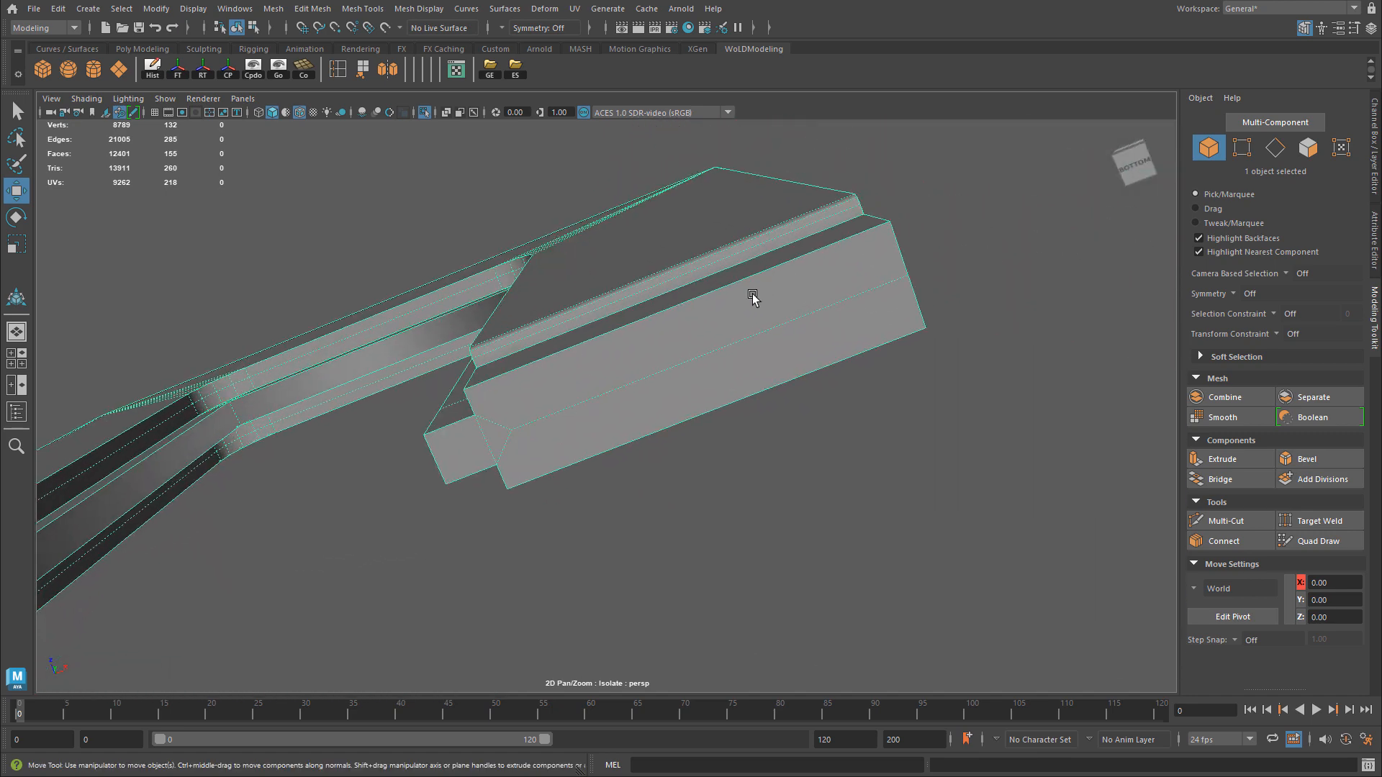
Target-weld the inner middle vertex on each wall leg's underside onto the middle vertex at the leg's outer end.
click(1321, 522)
alt+drag(471, 400, 518, 421)
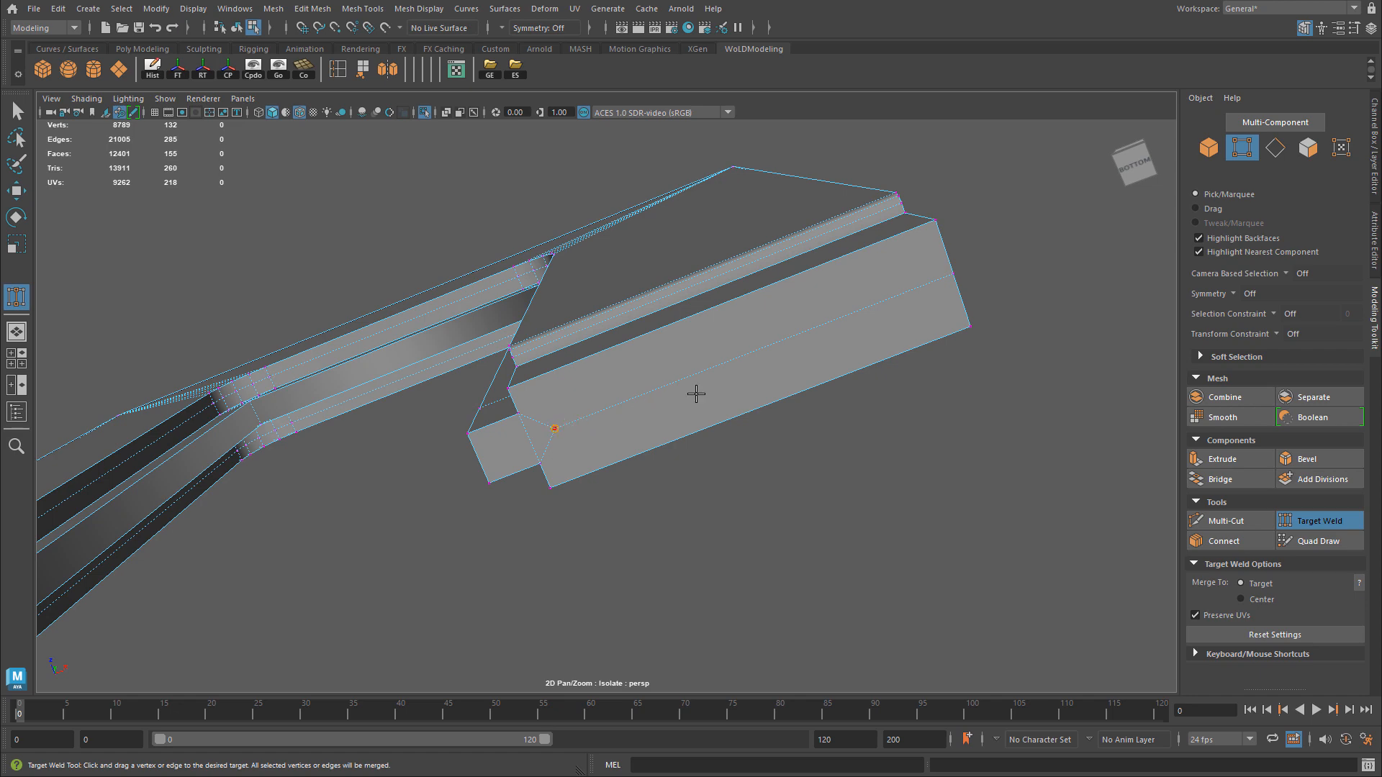
alt+drag(603, 378, 962, 250)
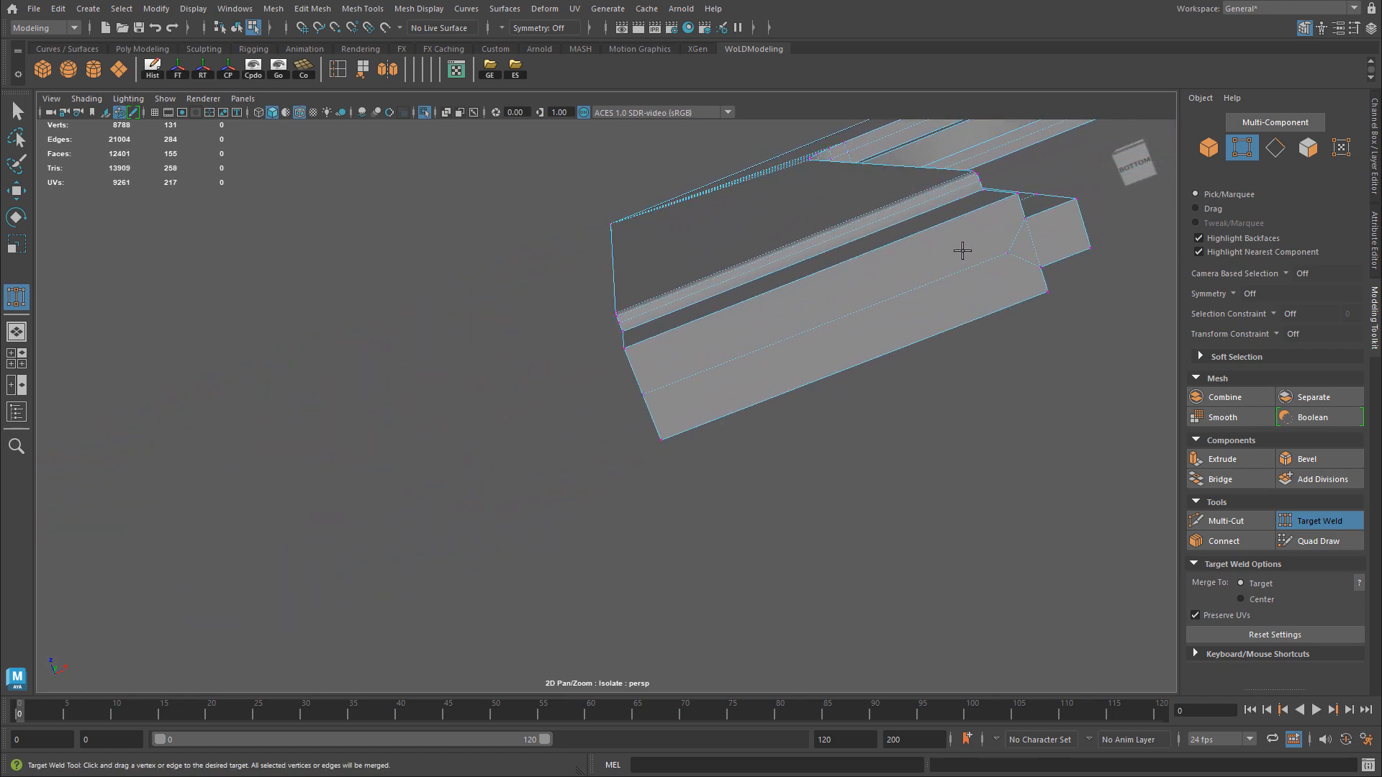
drag(649, 393, 645, 394)
alt+drag(644, 394, 802, 380)
key(w)
Delete the redundant middle edge loop running around the outer sides and top of the doorway wall.
right_drag(745, 399, 745, 367)
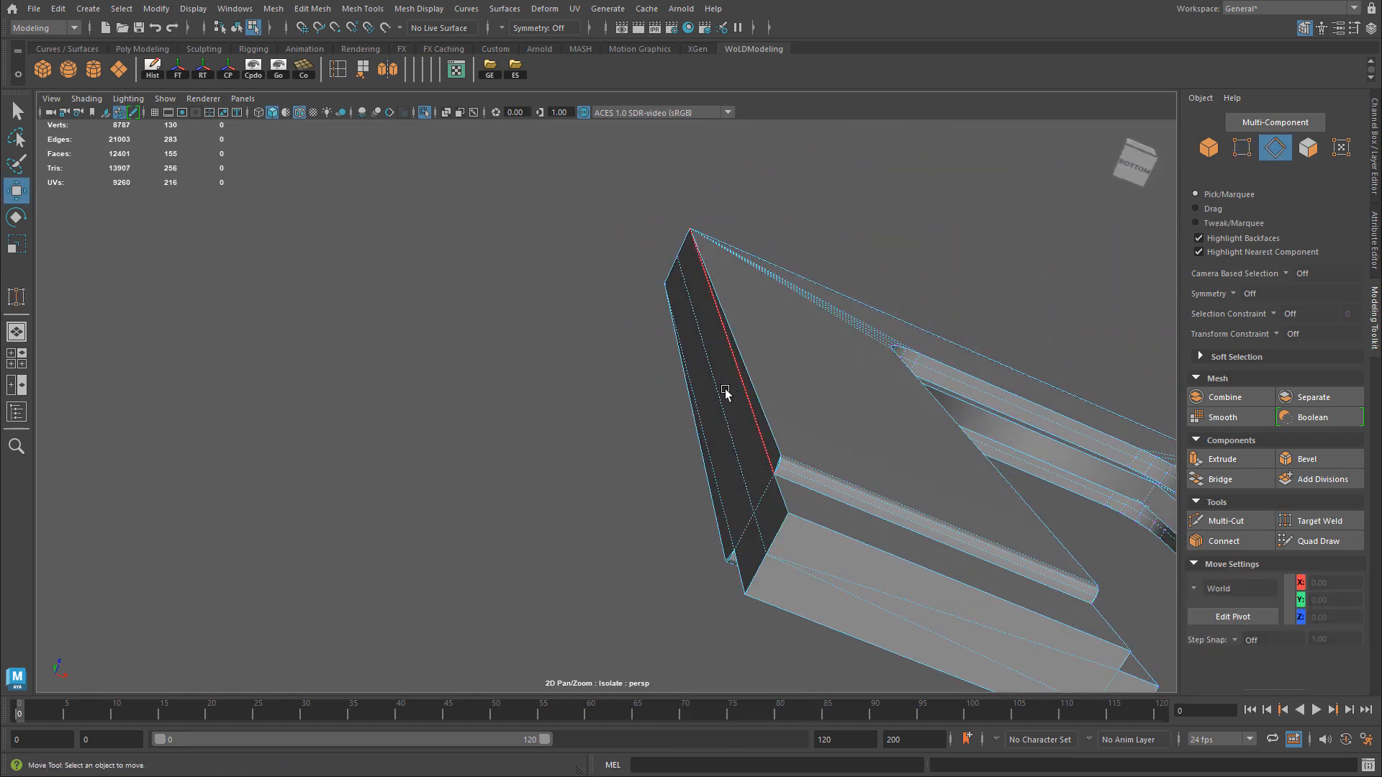
alt+drag(834, 371, 719, 497)
scroll(722, 330, down, 5)
alt+drag(770, 331, 626, 279)
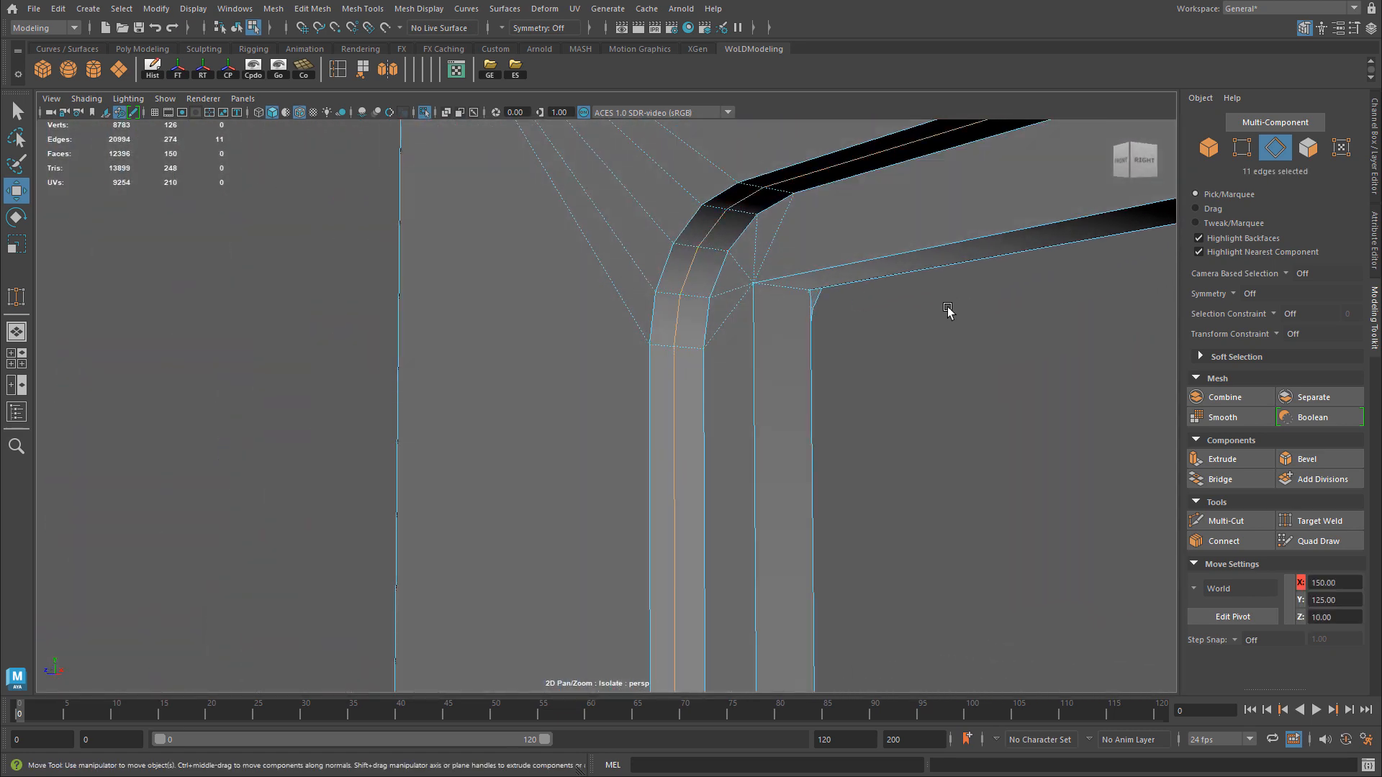
Target-weld the middle vertices at the base of the rounded frame corners onto the adjacent edge vertices, on both legs, front and back.
alt+drag(947, 310, 623, 252)
alt+middle_drag(623, 253, 662, 253)
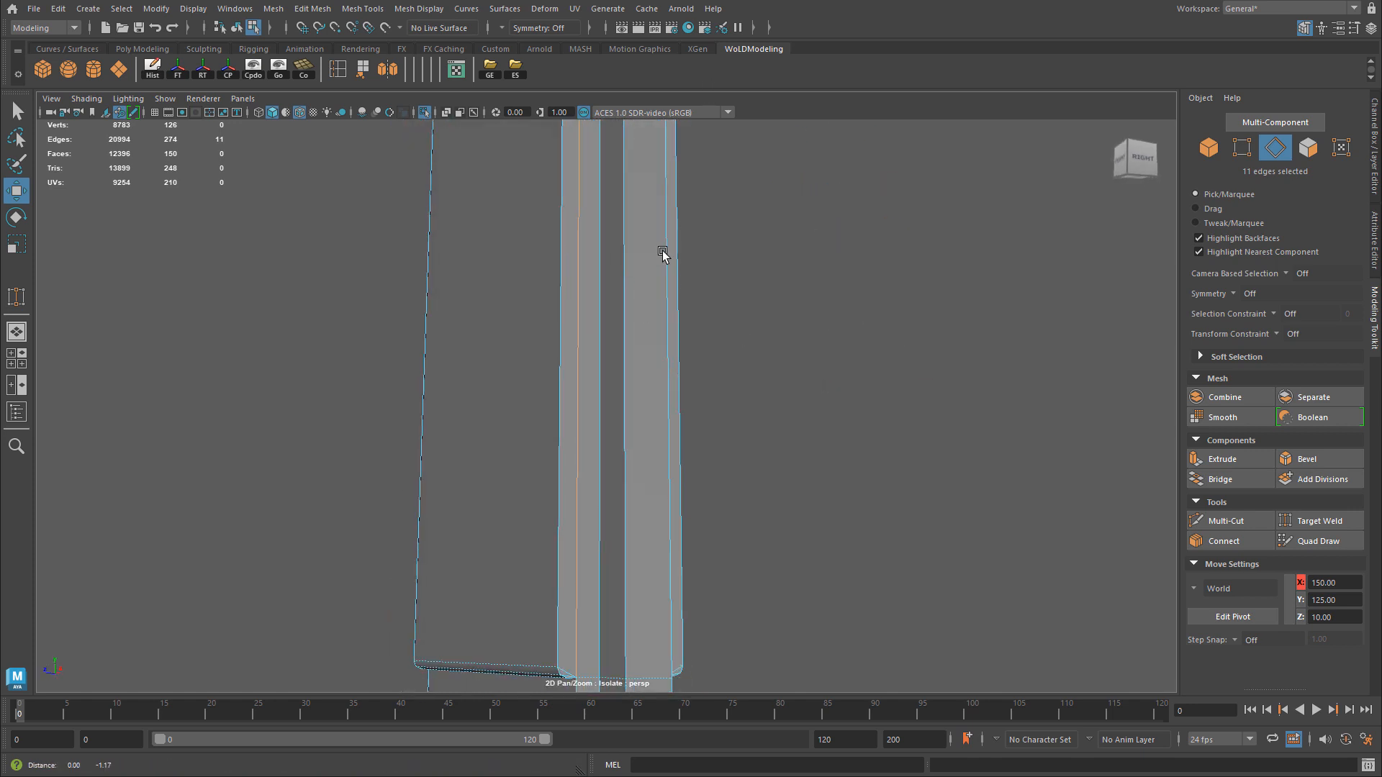
alt+drag(662, 253, 636, 327)
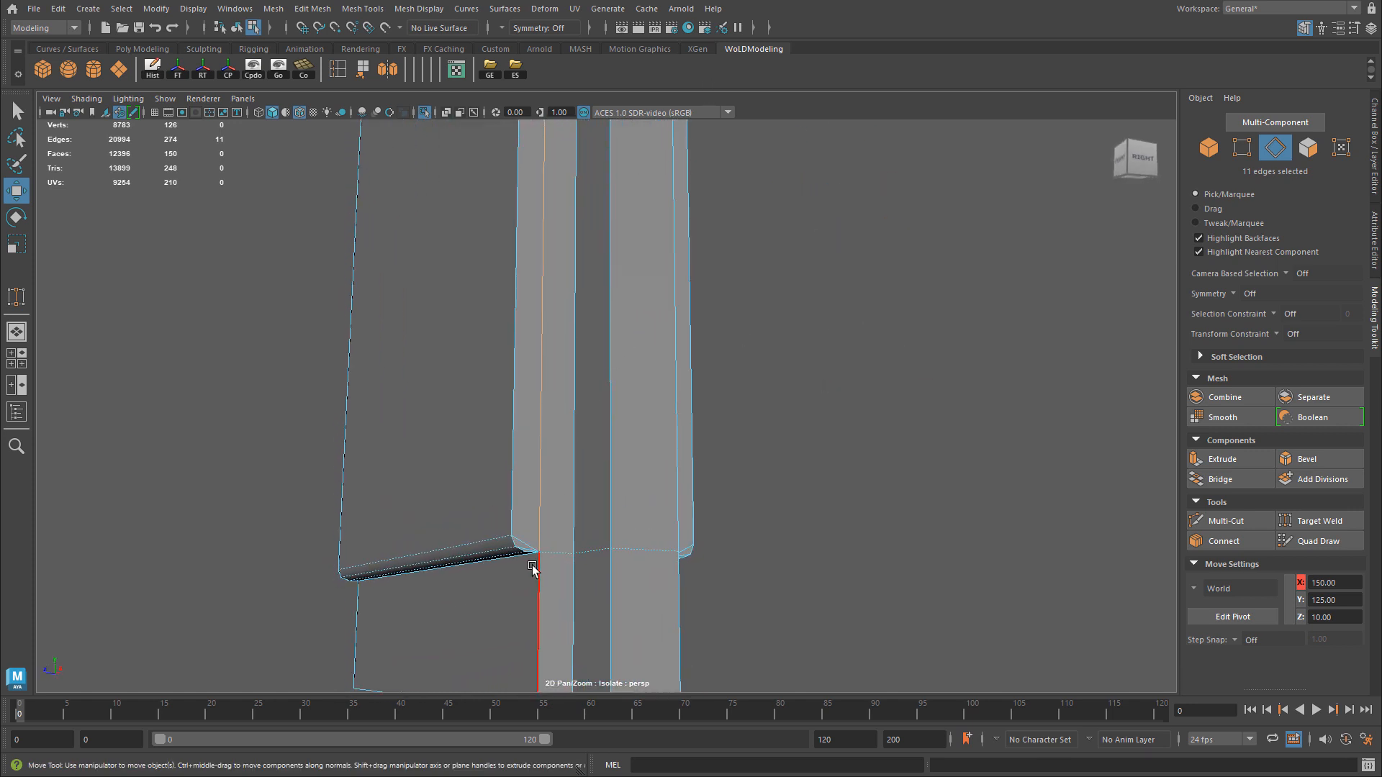
alt+drag(536, 533, 569, 313)
alt+right_drag(569, 313, 886, 417)
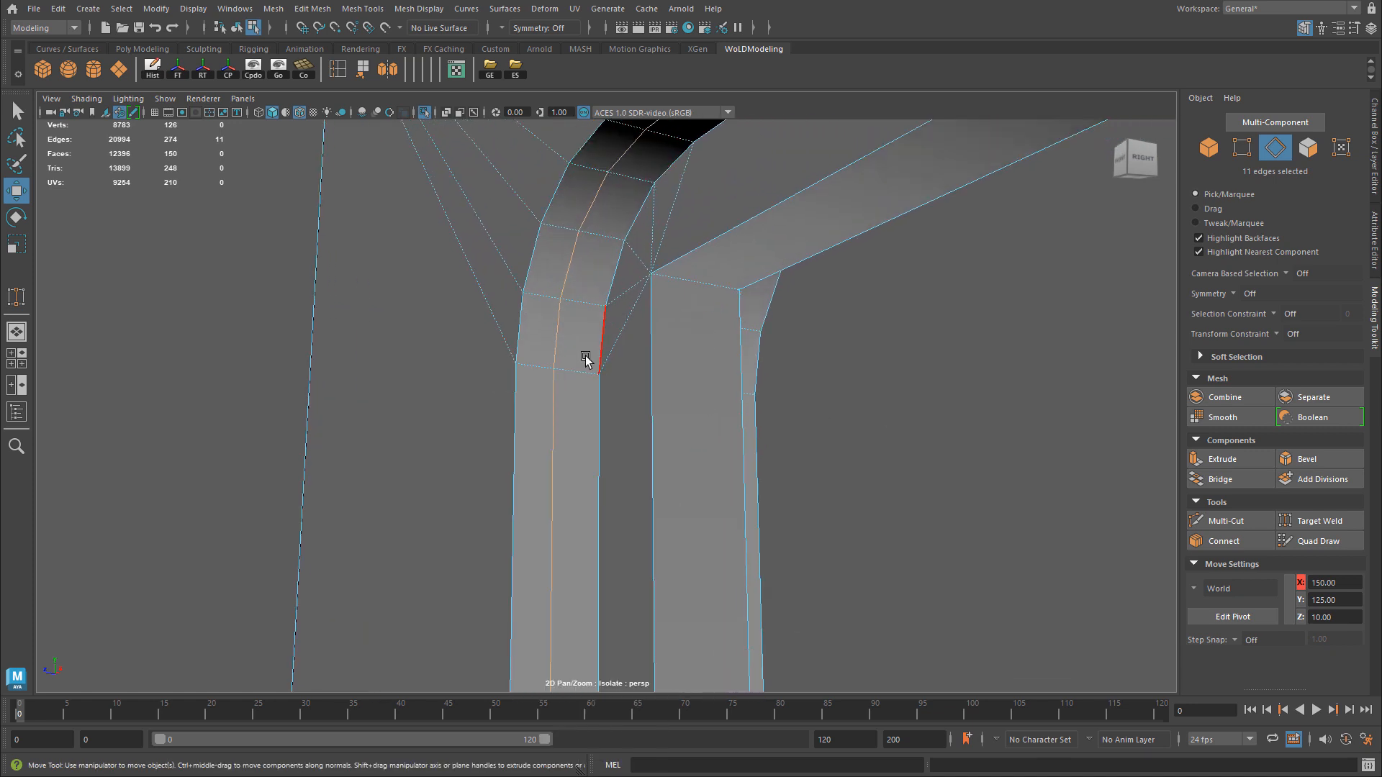
right_drag(587, 361, 509, 358)
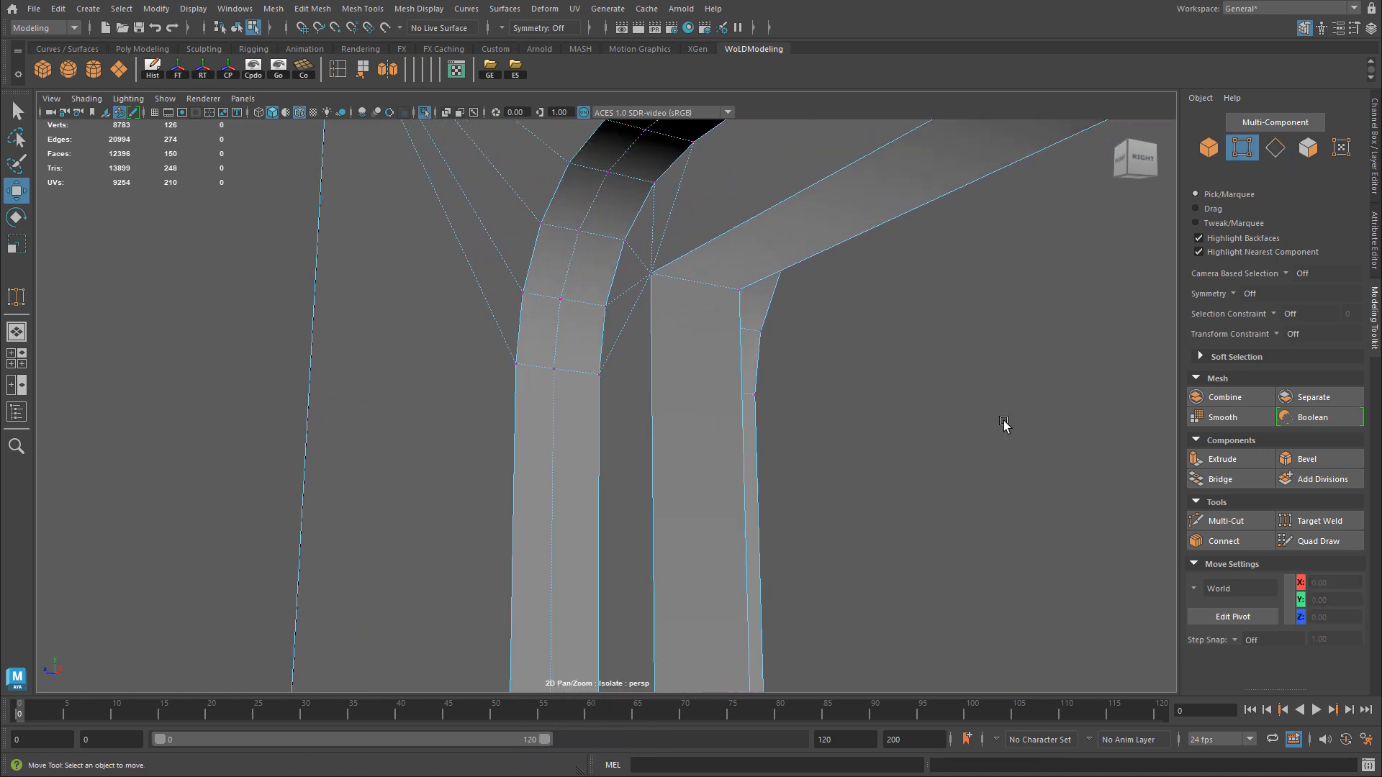
click(1336, 525)
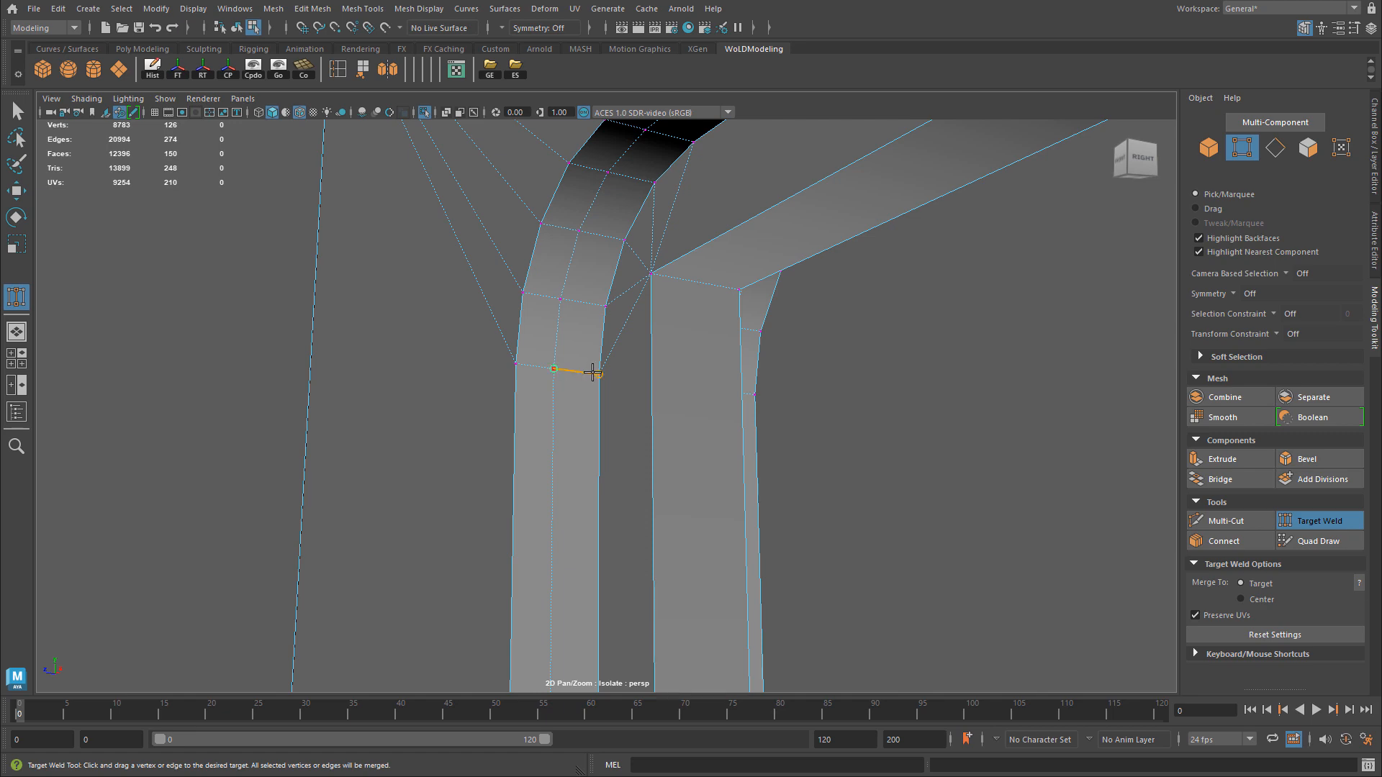
alt+drag(867, 346, 734, 356)
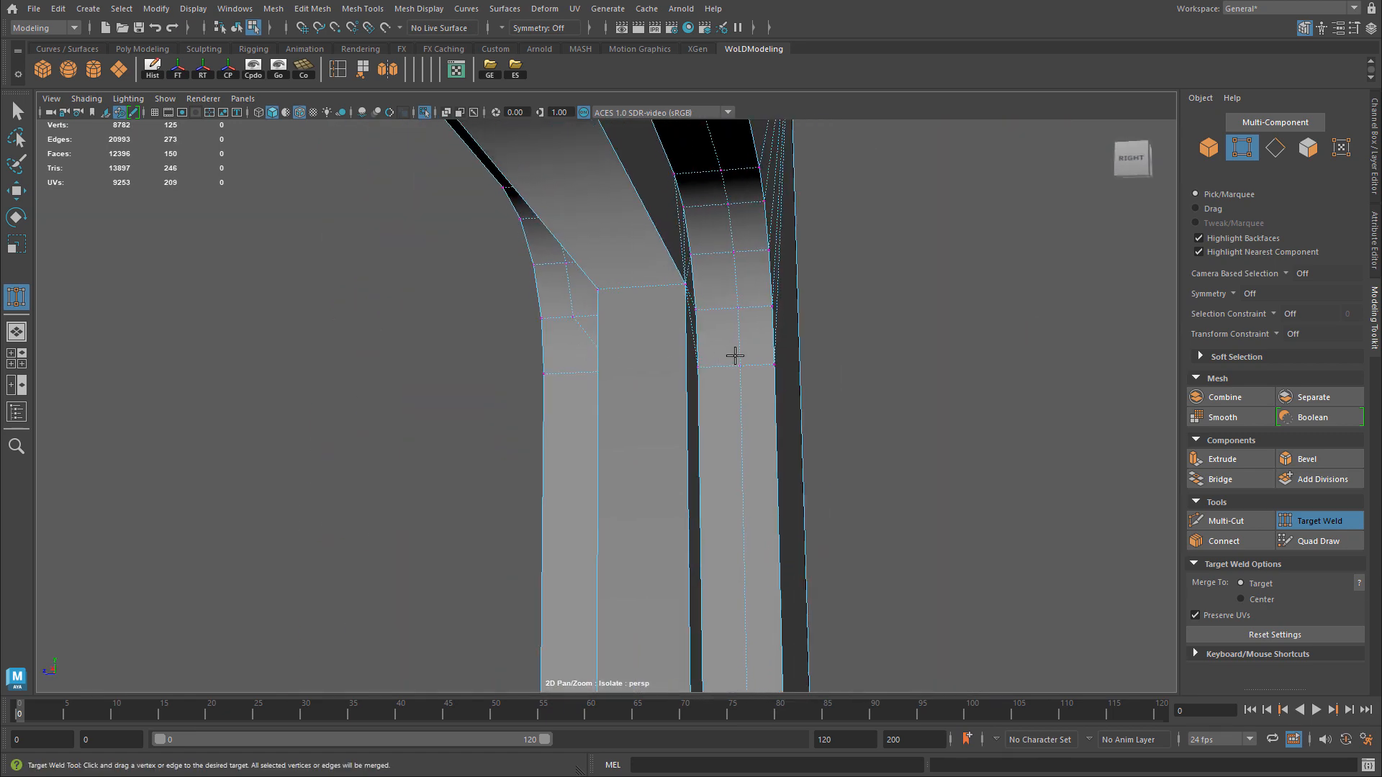
alt+drag(609, 375, 645, 467)
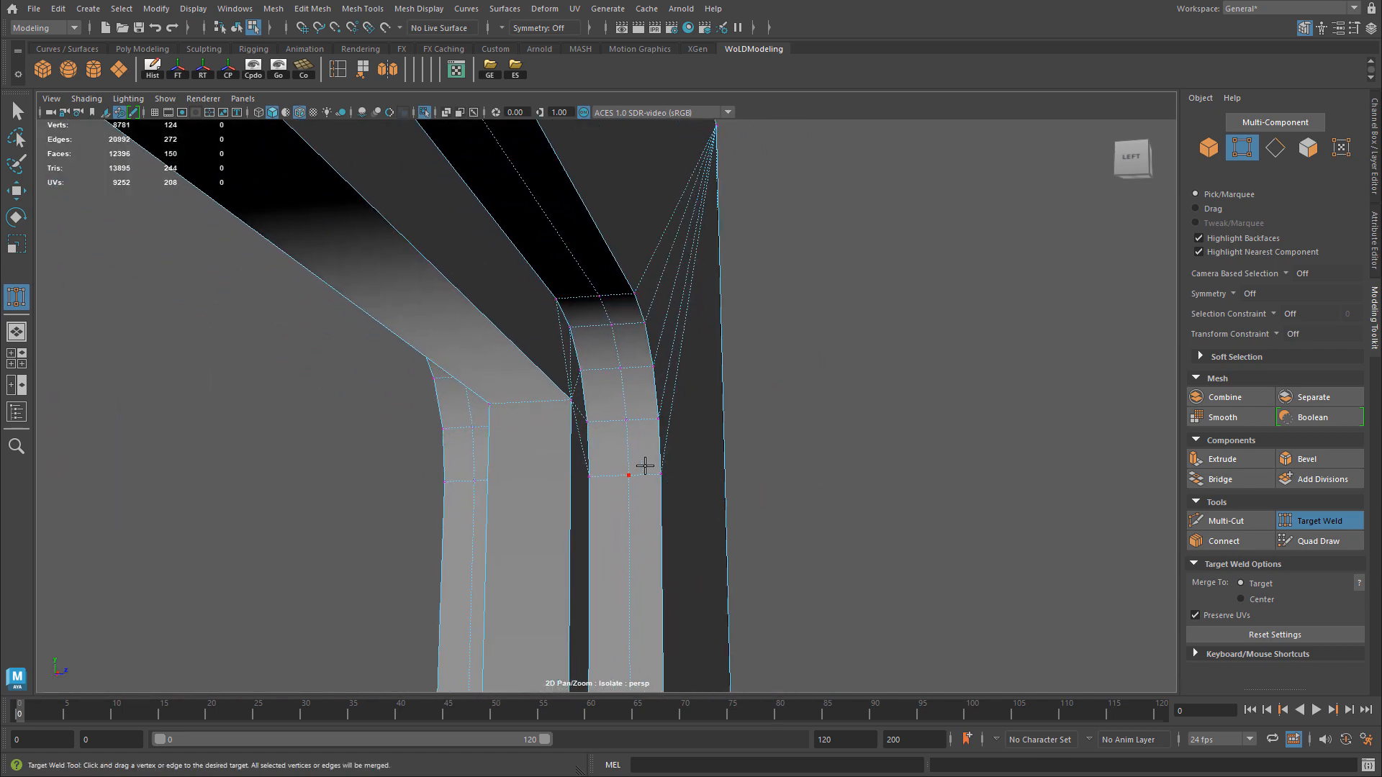
alt+drag(541, 477, 540, 412)
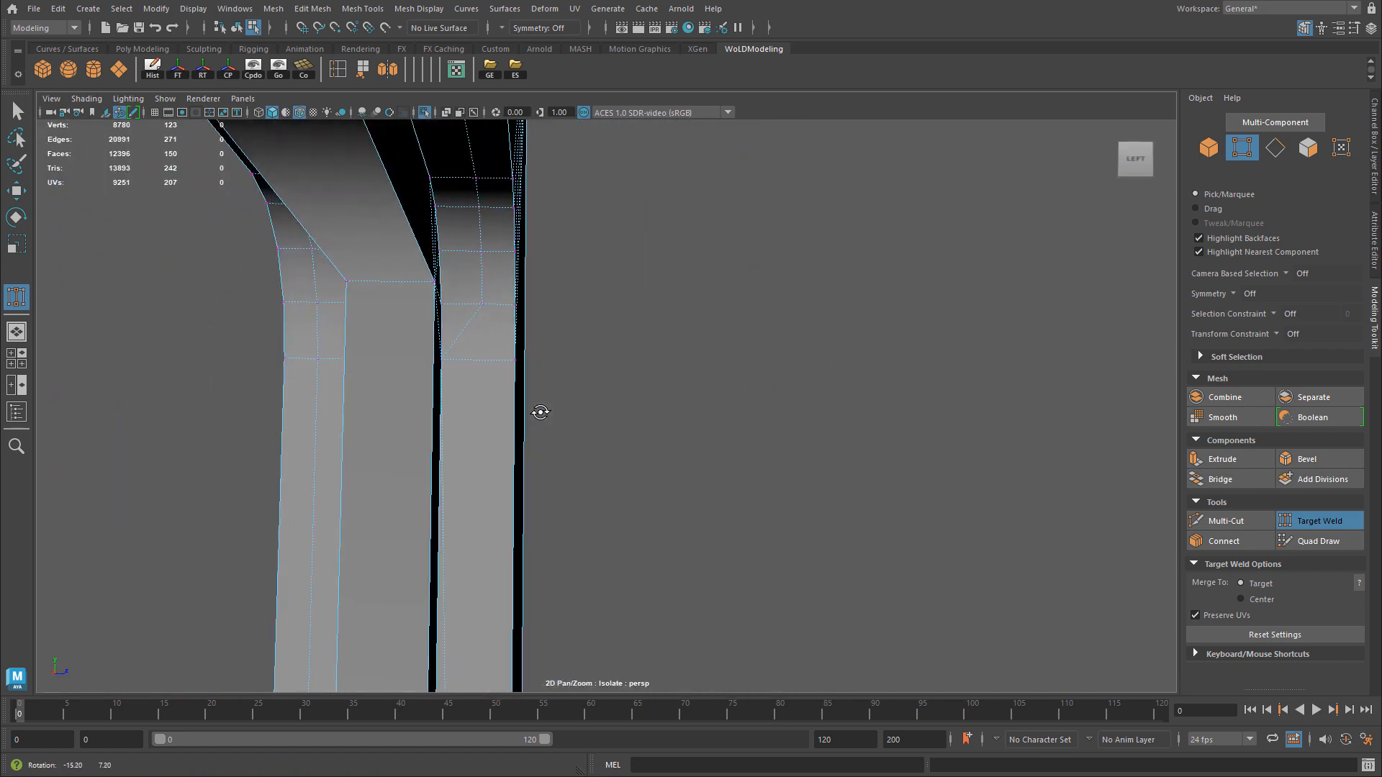
alt+drag(301, 369, 211, 314)
alt+right_drag(357, 275, 280, 260)
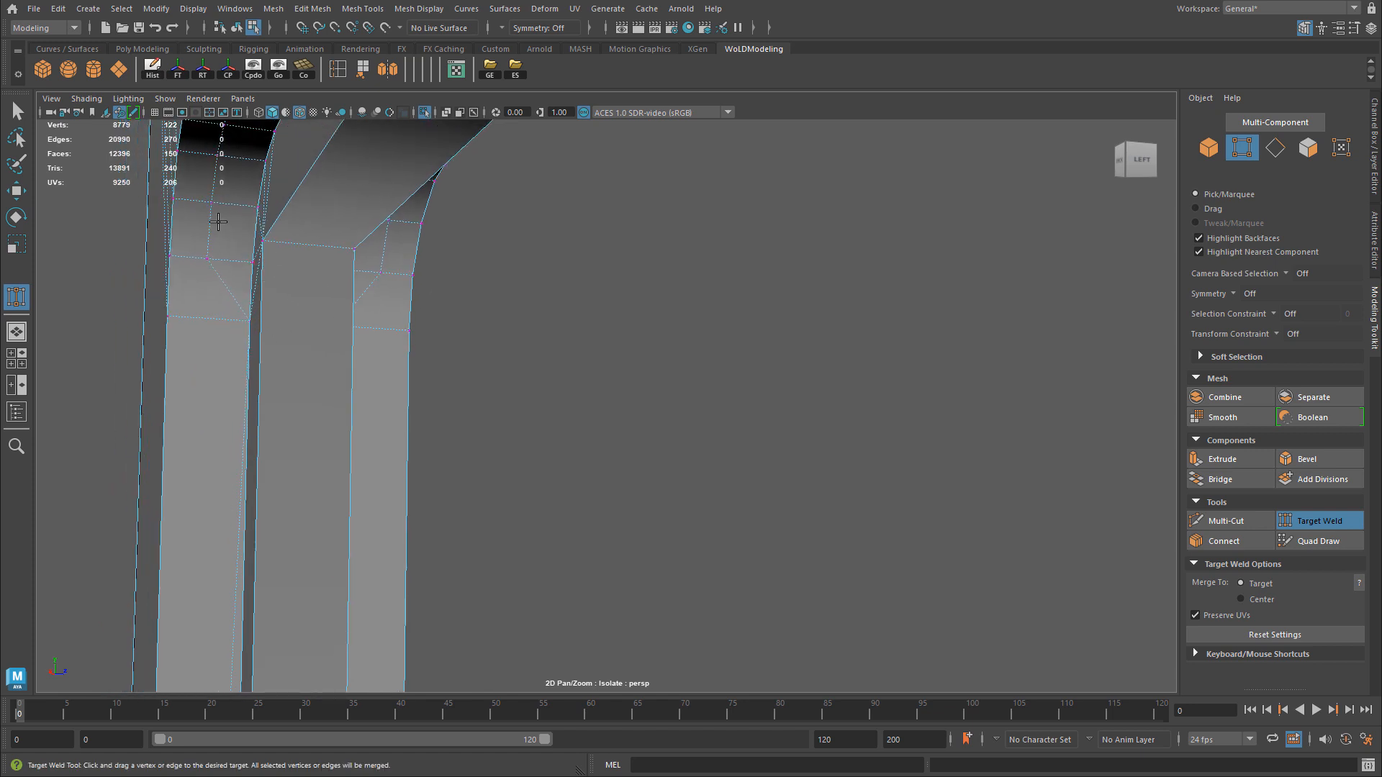
key(w)
Delete the redundant middle edges around the front and back rounded frames, show the grid again and return to object selection.
right_drag(216, 223, 213, 196)
alt+drag(208, 214, 475, 245)
alt+drag(348, 274, 714, 333)
shift+double_click(486, 304)
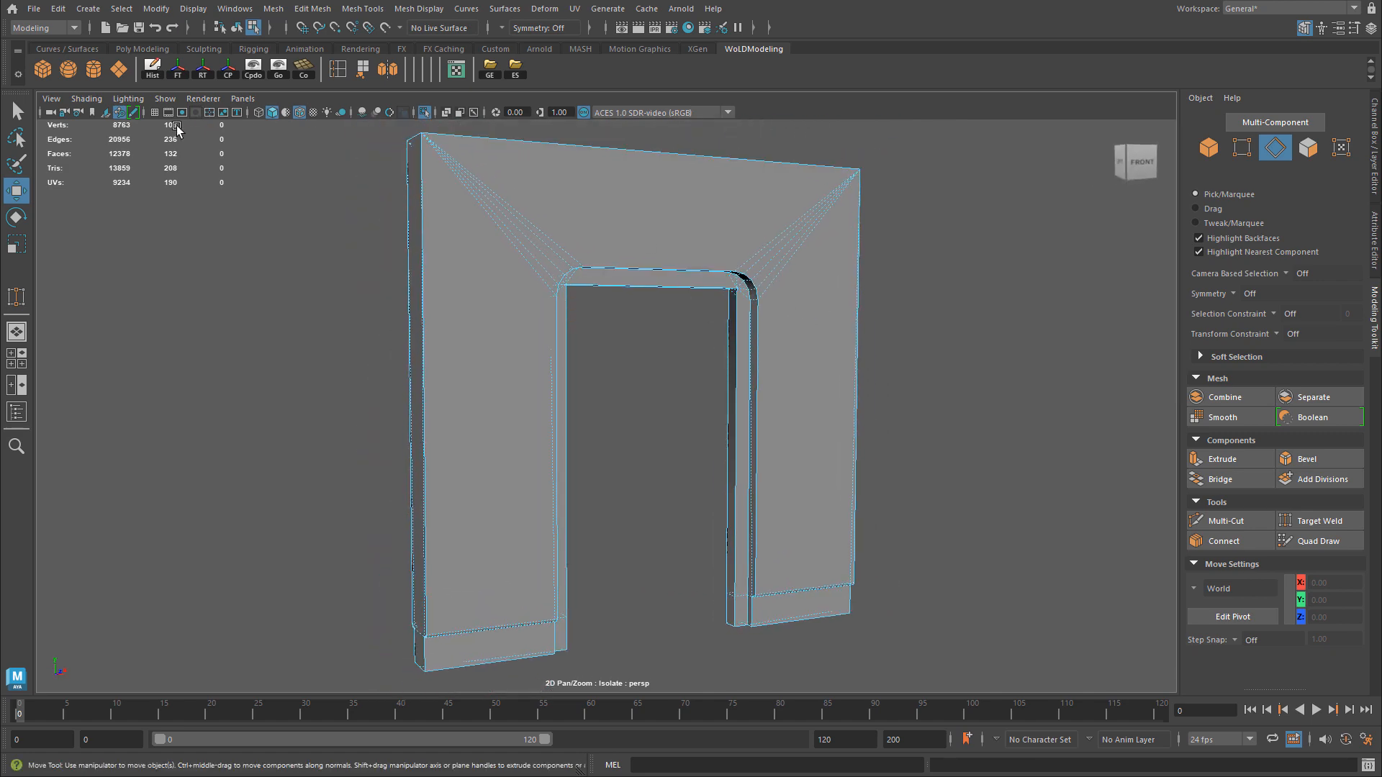
click(155, 112)
right_drag(771, 386, 822, 347)
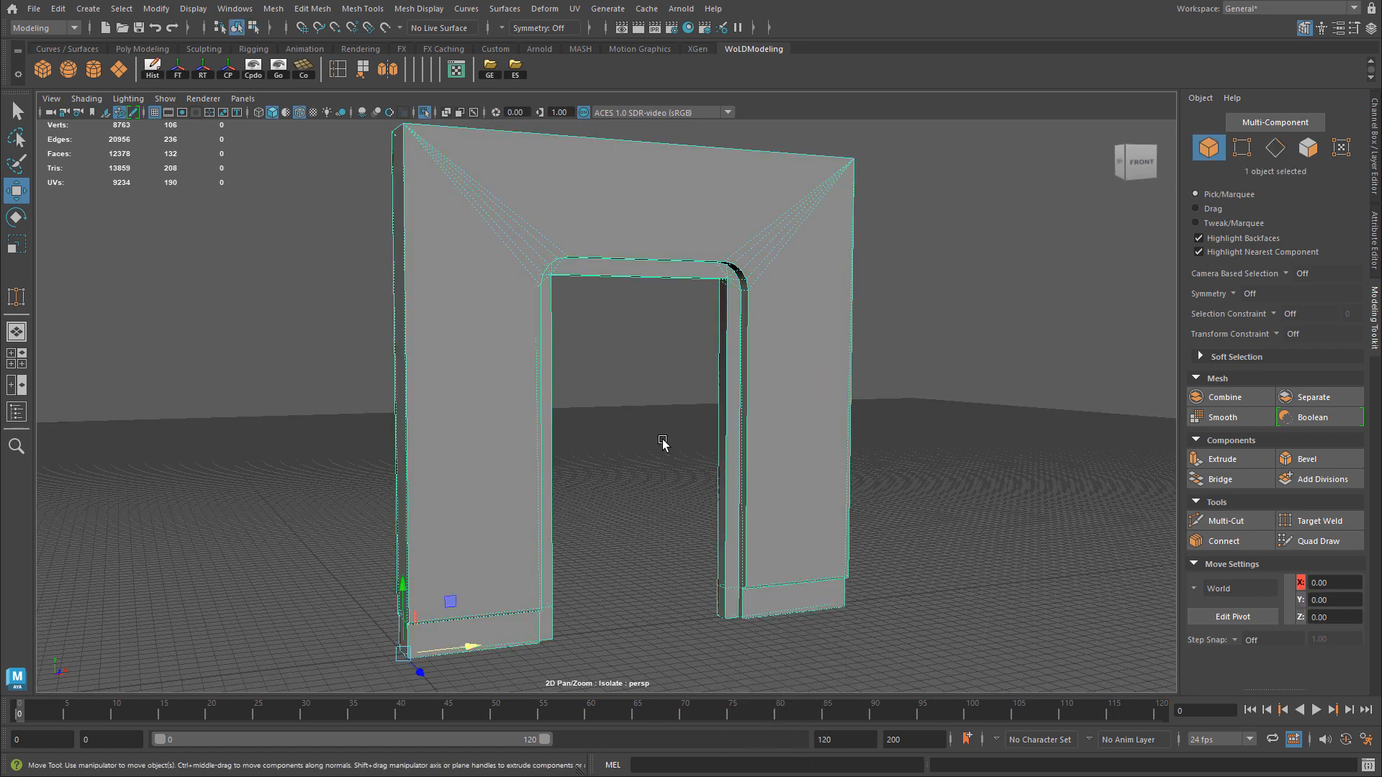
End the wall's isolation, select the door and examine from below where it meets the door frame.
key(ctrl+1)
click(633, 429)
alt+drag(633, 428, 625, 420)
alt+right_drag(625, 420, 736, 458)
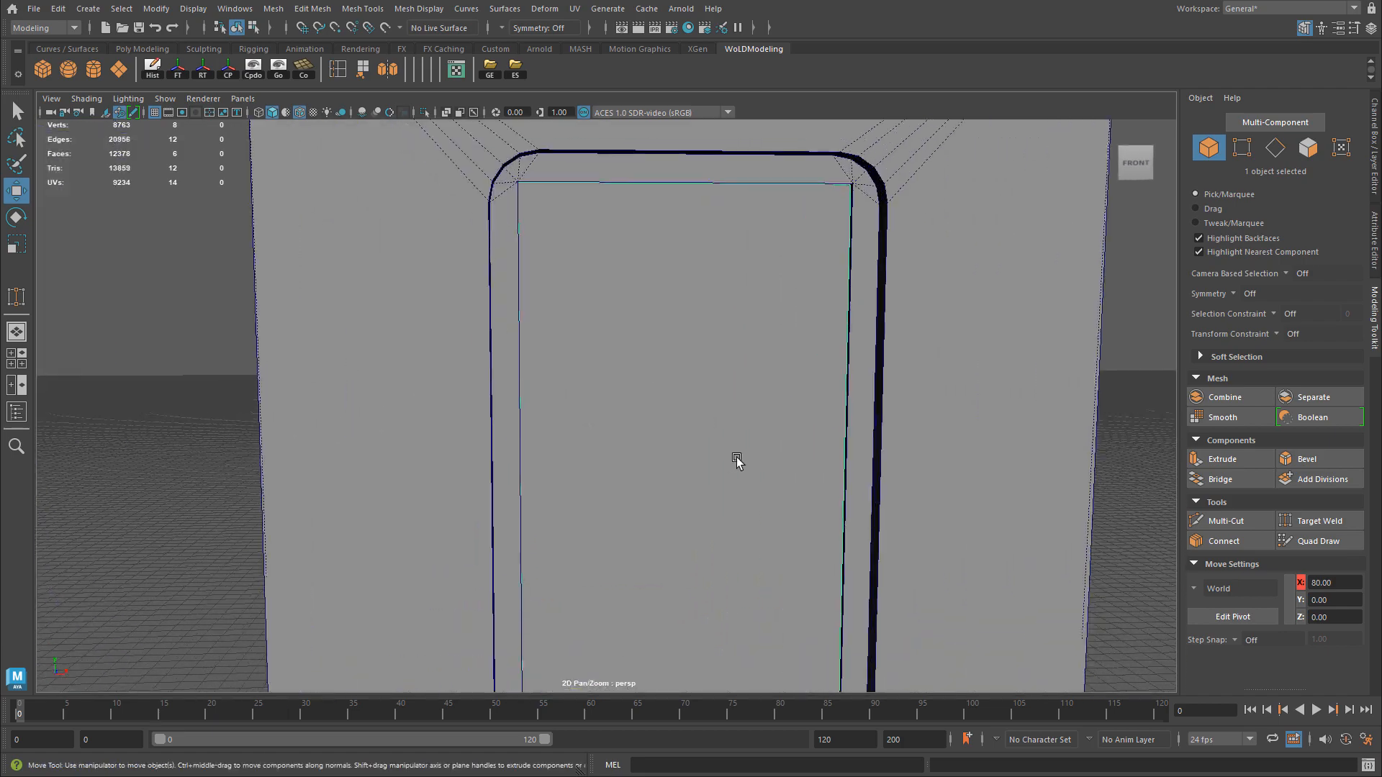
alt+drag(736, 458, 576, 303)
alt+middle_drag(575, 303, 637, 216)
alt+right_drag(429, 324, 831, 377)
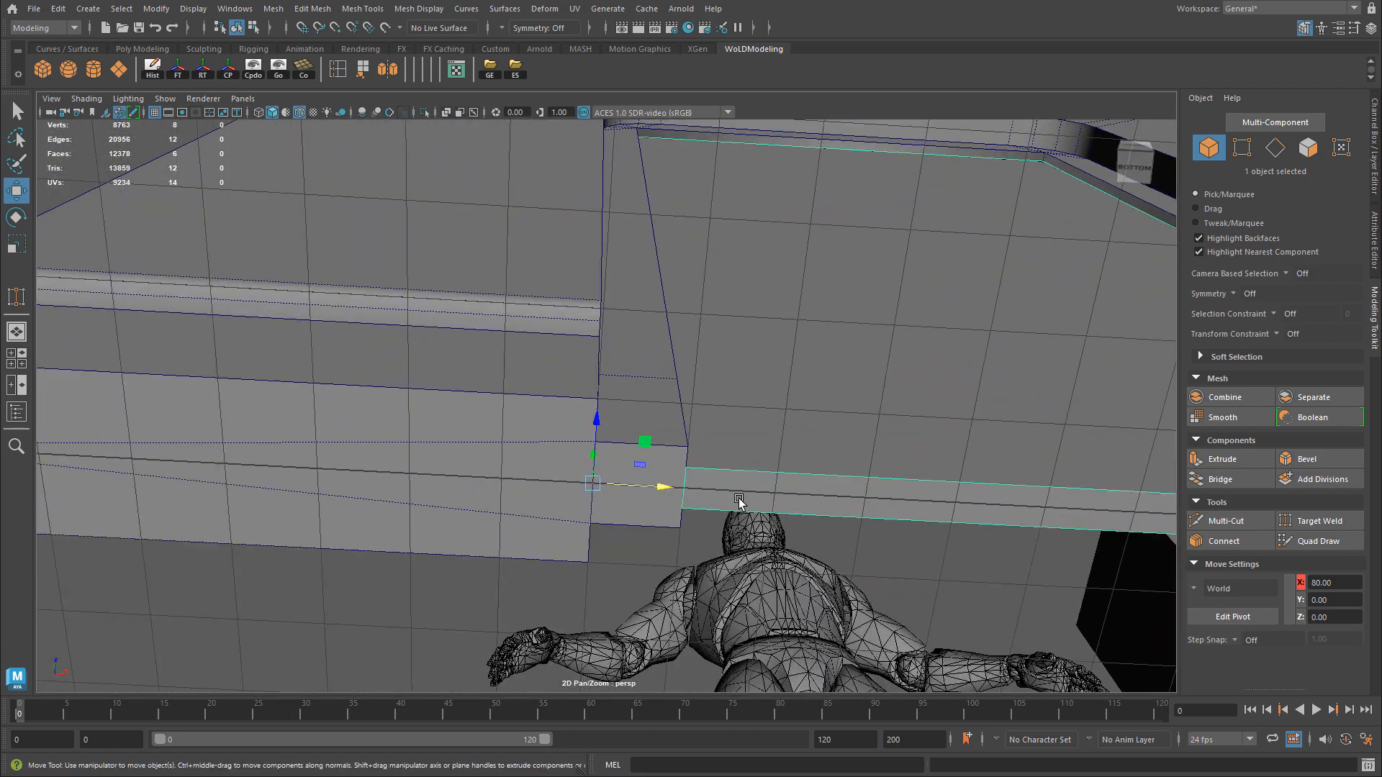
alt+middle_drag(737, 498, 828, 426)
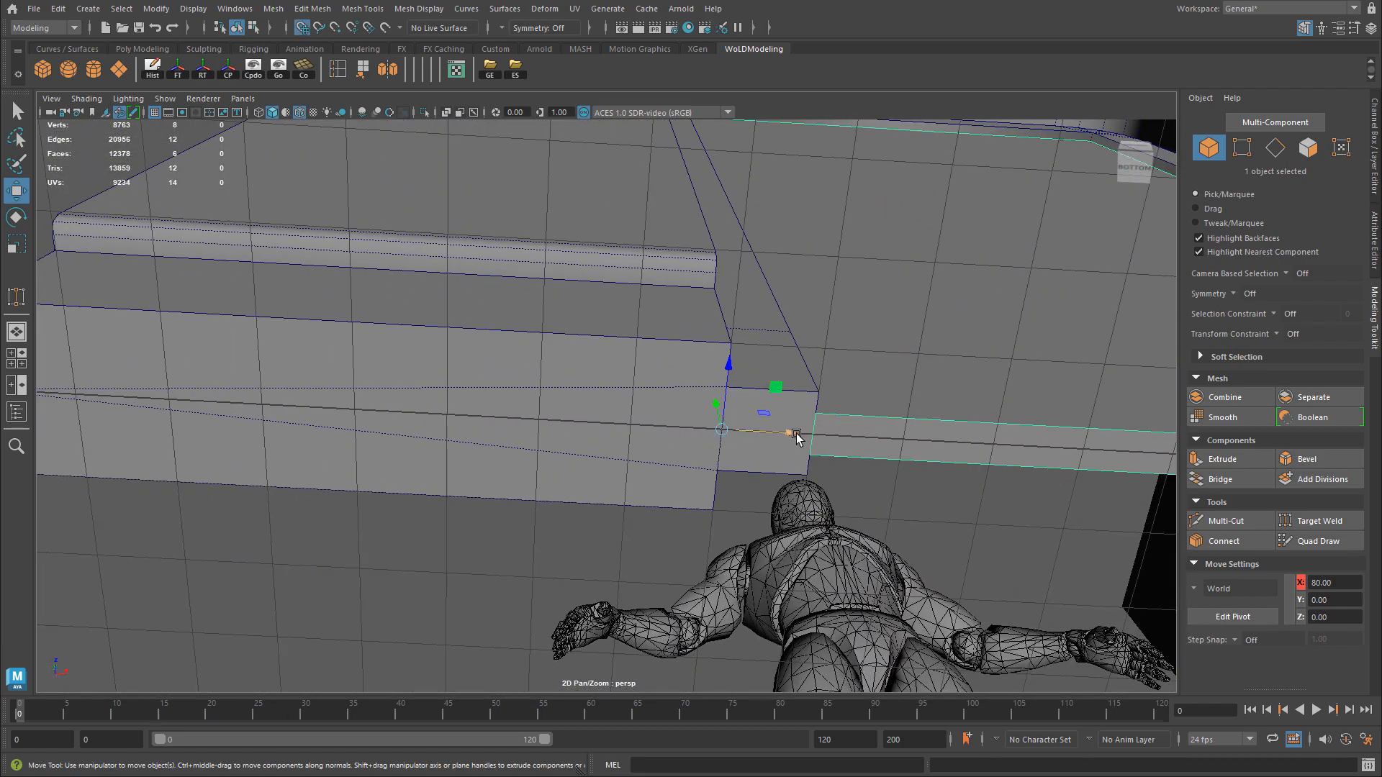
Try to move the door along the X axis against its frame and undo the moves.
drag(796, 434, 252, 427)
alt+middle_drag(230, 421, 617, 407)
key(x)
key(ctrl+z)
alt+middle_drag(1051, 403, 306, 386)
alt+right_drag(324, 389, 836, 385)
alt+middle_drag(385, 403, 871, 383)
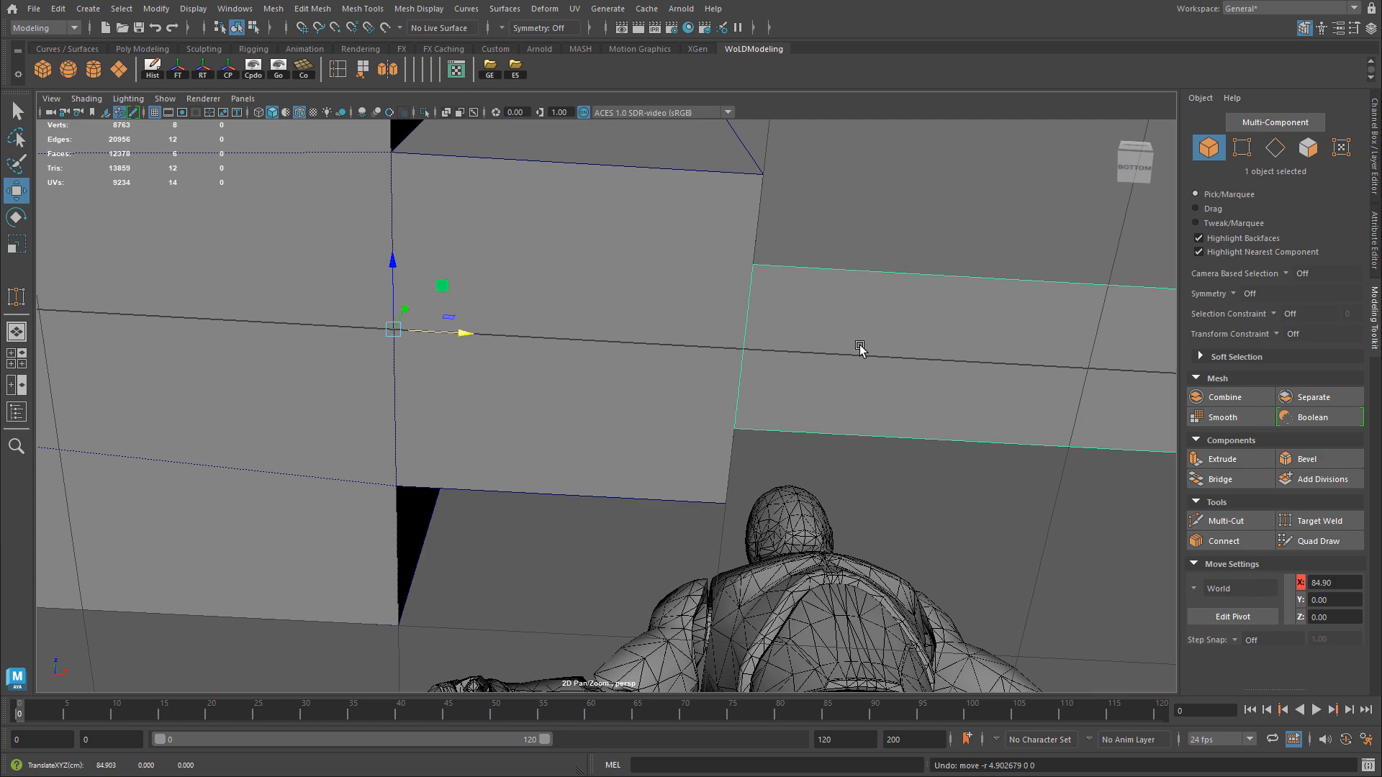
alt+right_drag(962, 333, 513, 298)
alt+drag(514, 298, 790, 298)
alt+right_drag(790, 298, 831, 330)
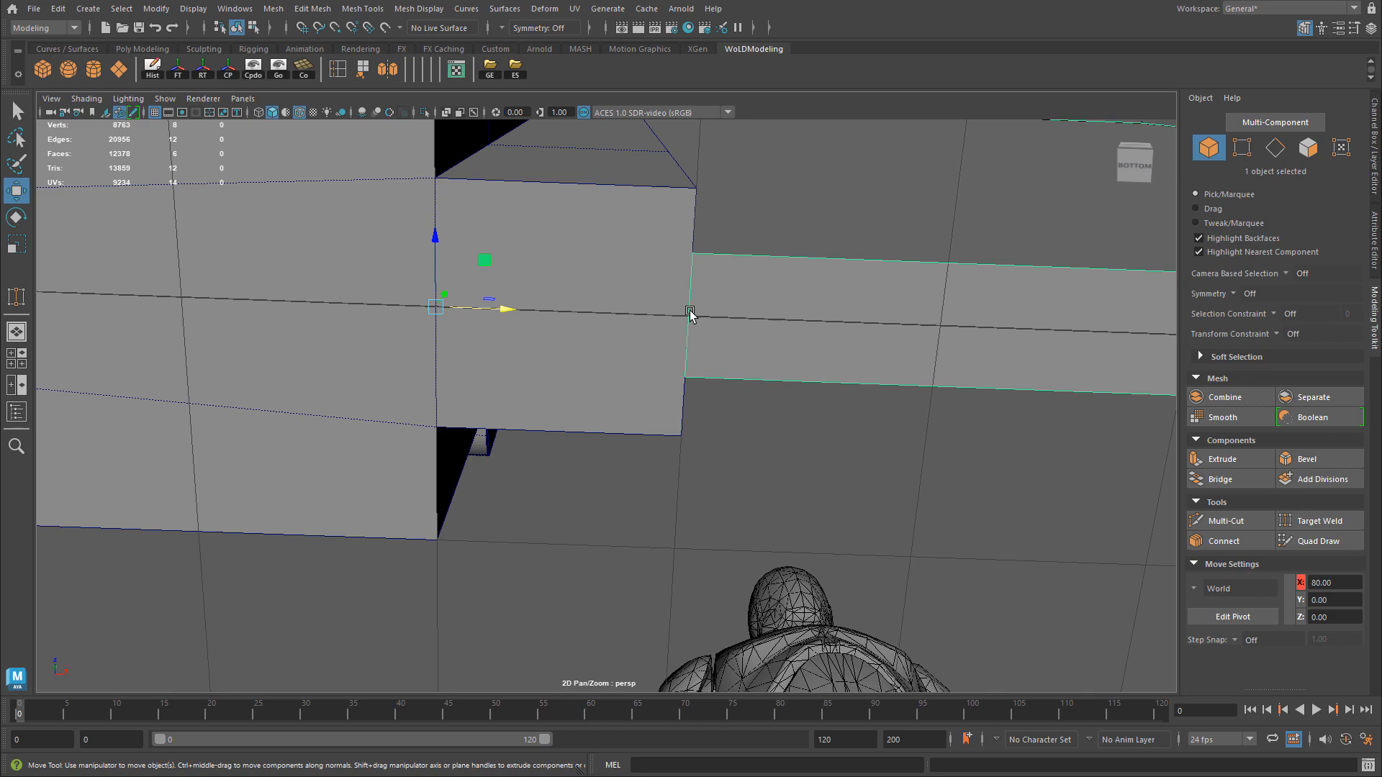
Move the door's pivot to X 90 at the bottom of its hinge-side edge and check it from the front.
key(d)
alt+right_drag(876, 330, 632, 355)
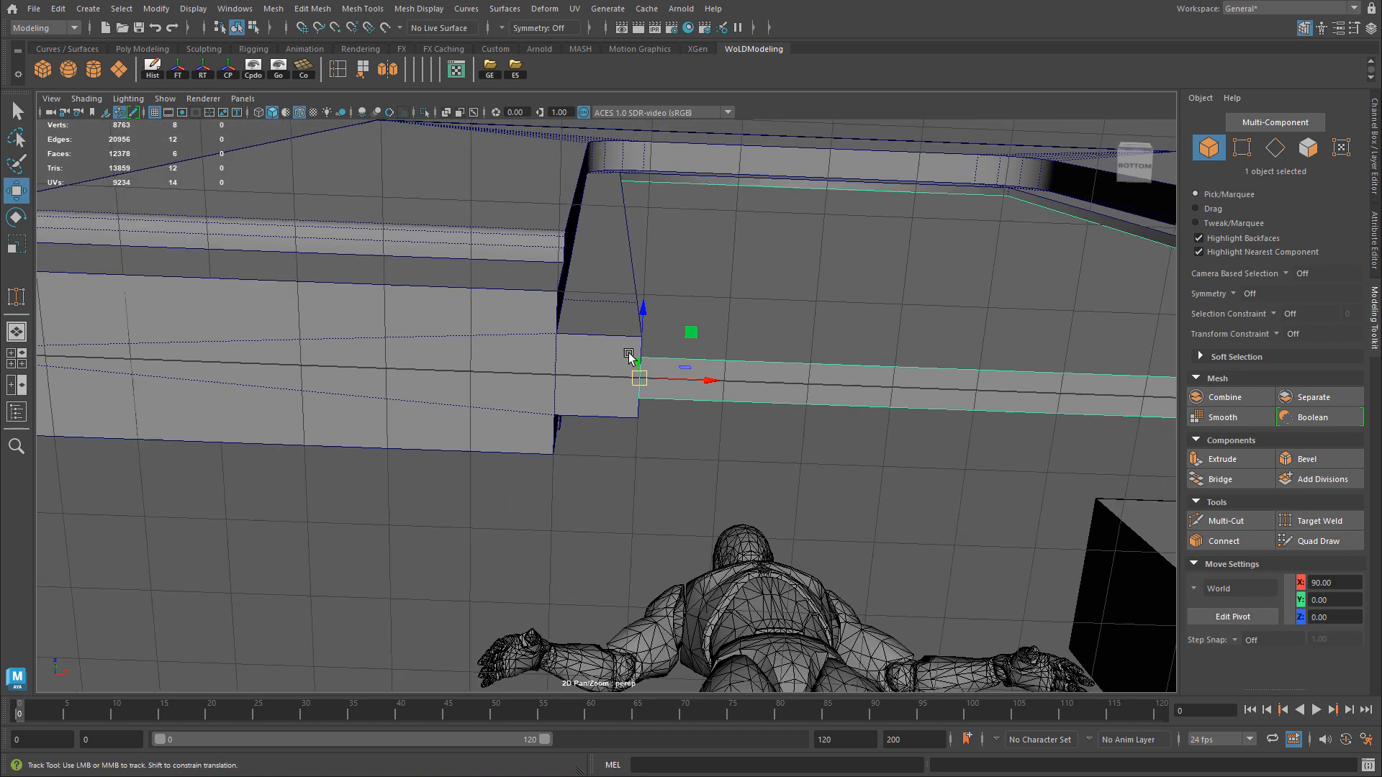
alt+middle_drag(632, 355, 946, 387)
alt+drag(1053, 403, 519, 570)
alt+right_drag(480, 472, 744, 412)
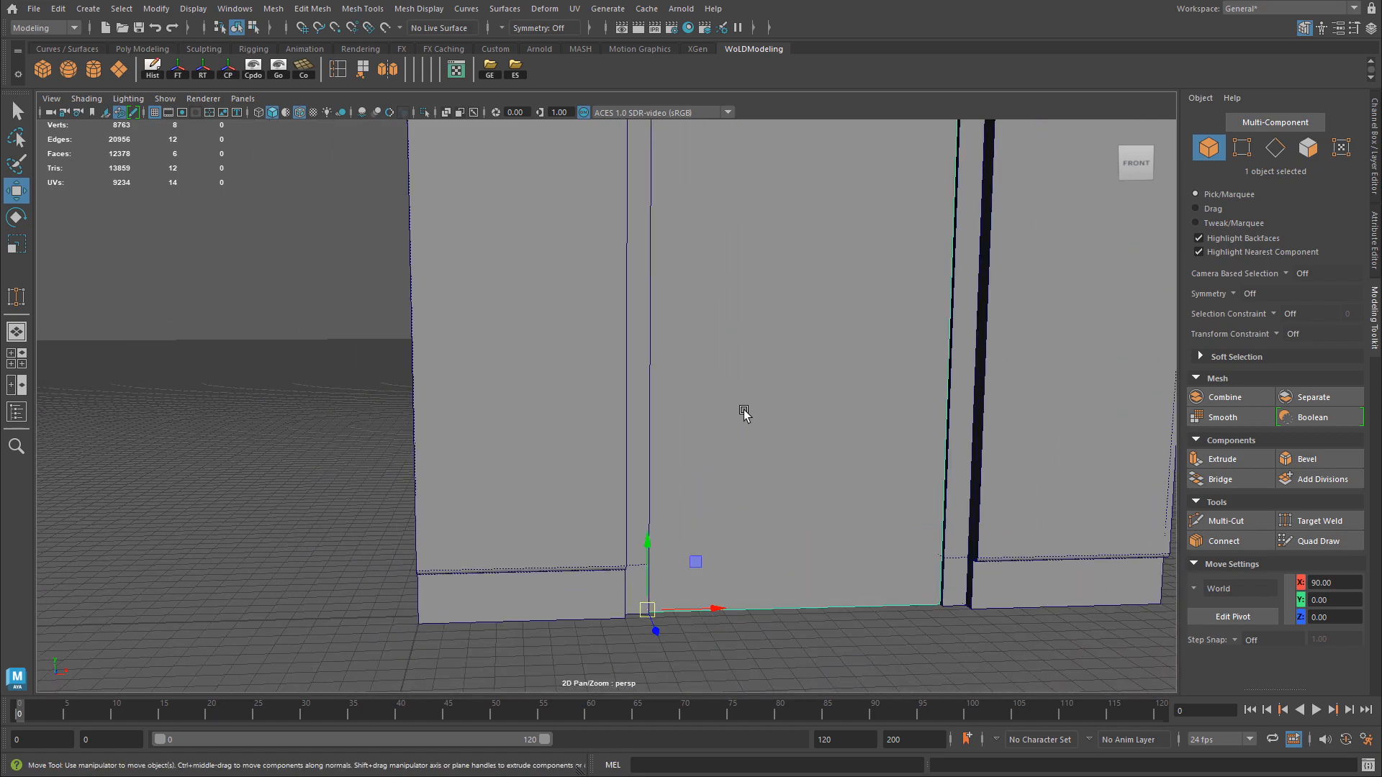
alt+middle_drag(782, 311, 716, 432)
mouse_move(716, 432)
alt+mouse_down()
mouse_move(659, 414)
mouse_move(716, 419)
alt+mouse_up()
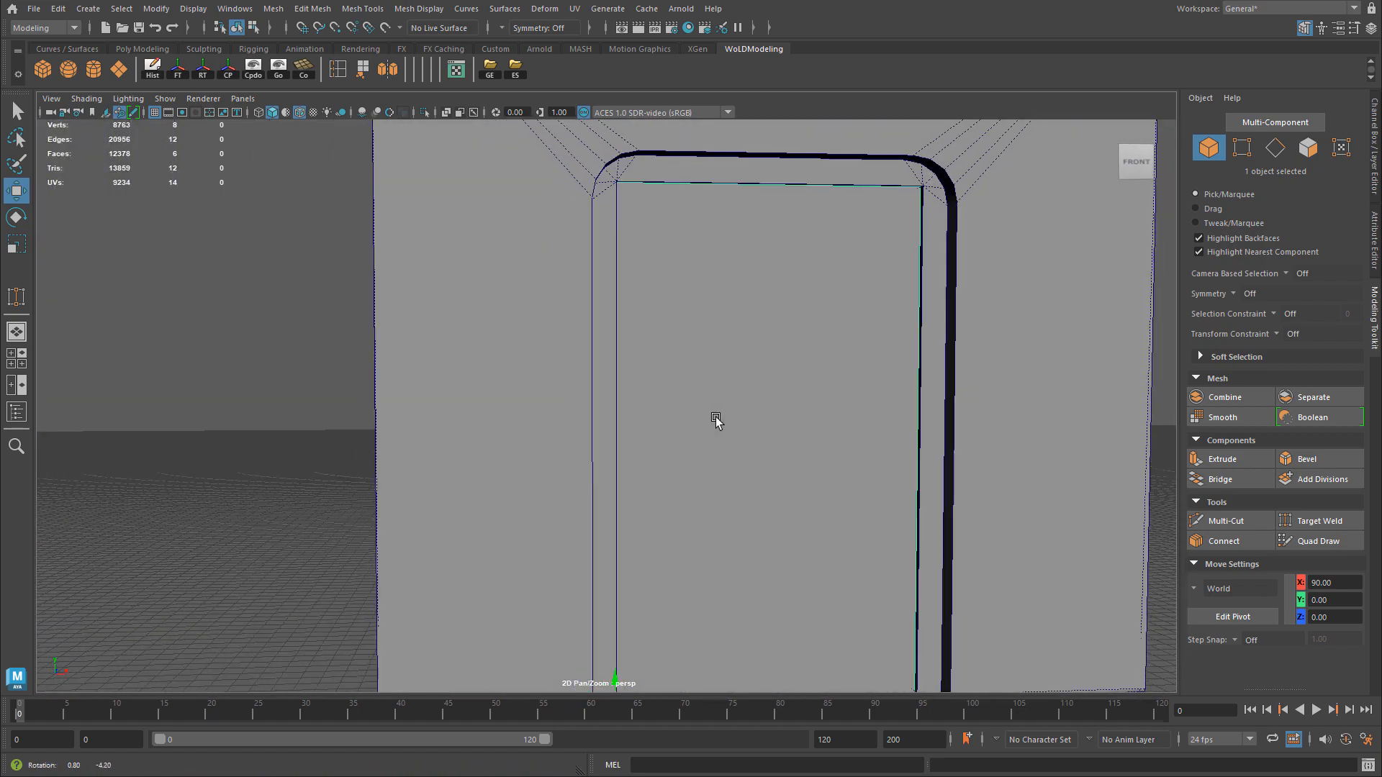
alt+middle_drag(716, 420, 701, 345)
alt+right_drag(701, 345, 593, 398)
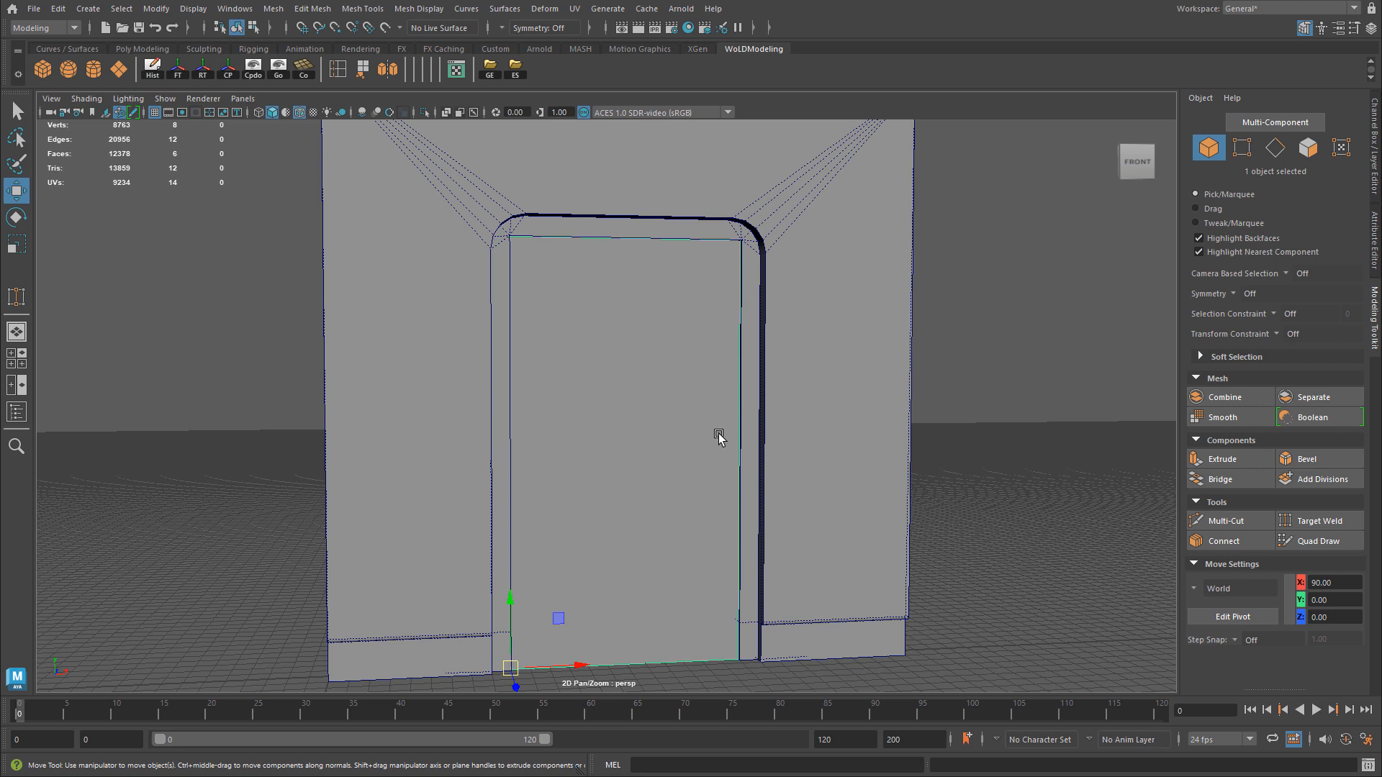
Extrude the door's front and back faces with an offset of 33.6 and zero thickness.
right_drag(680, 367, 680, 405)
drag(663, 436, 728, 472)
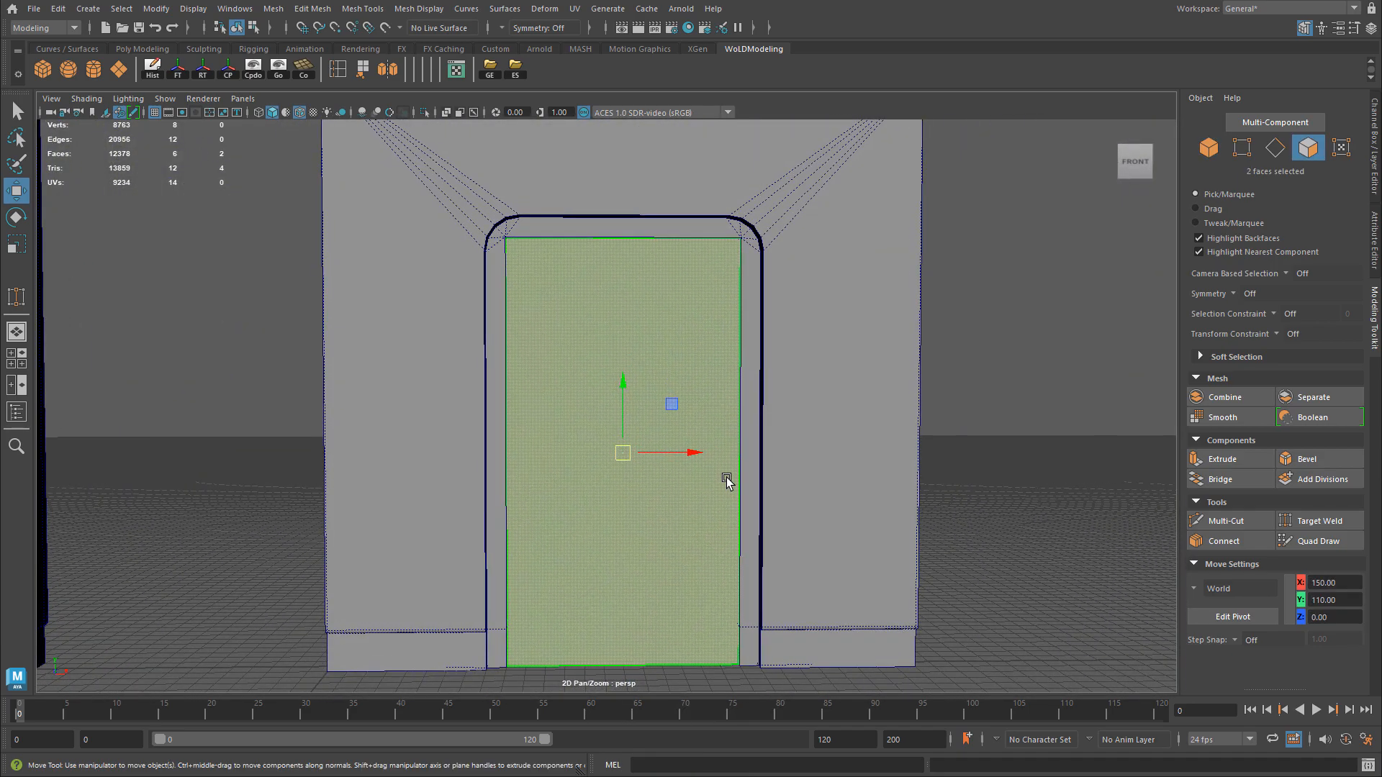
key(ctrl+e)
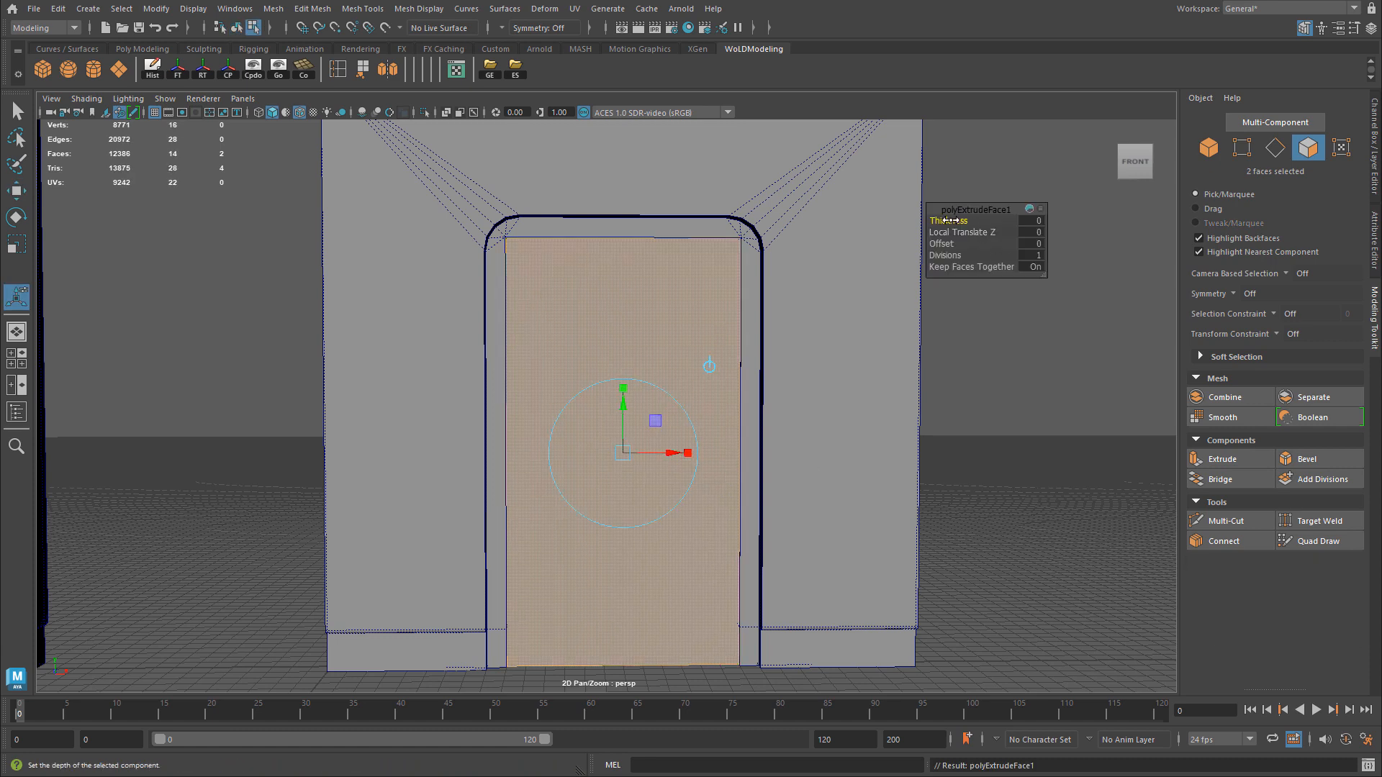
drag(950, 221, 1064, 227)
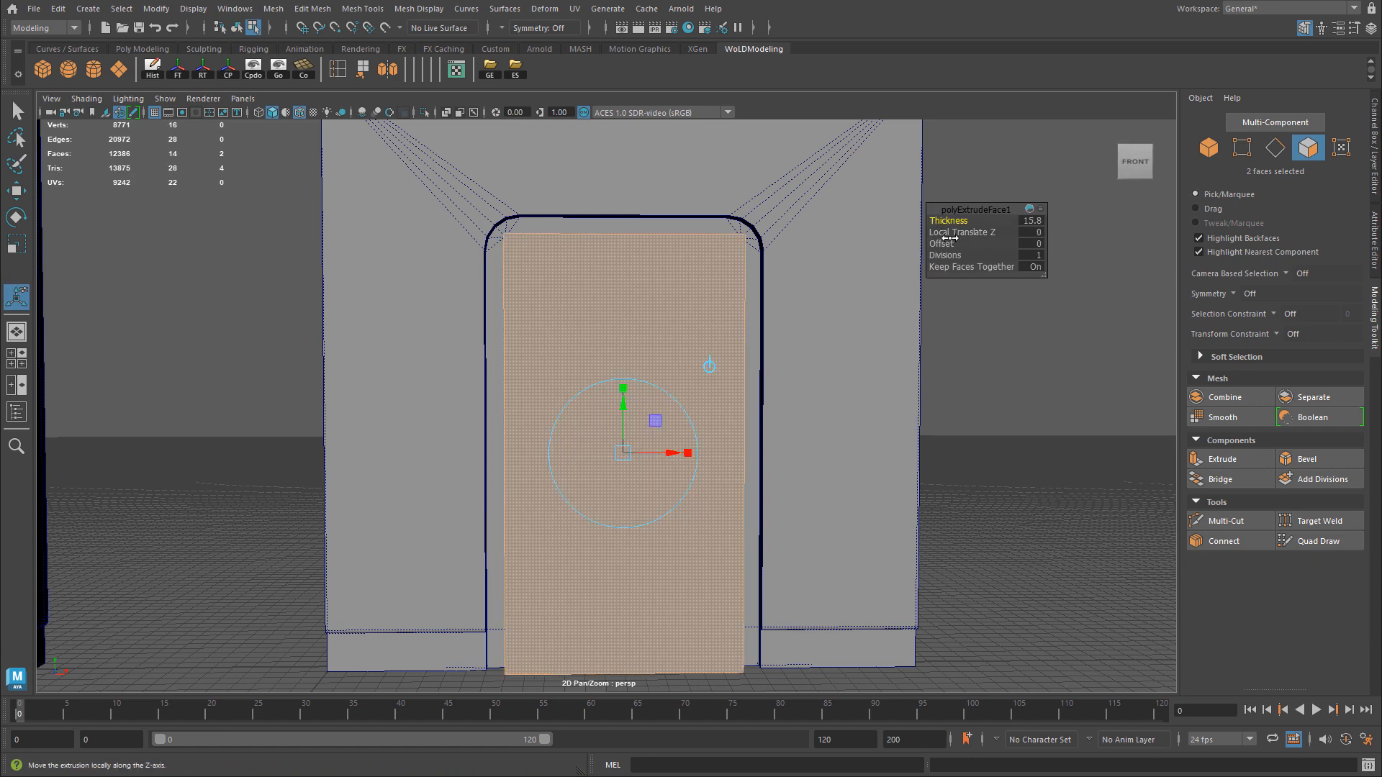
drag(943, 244, 1049, 244)
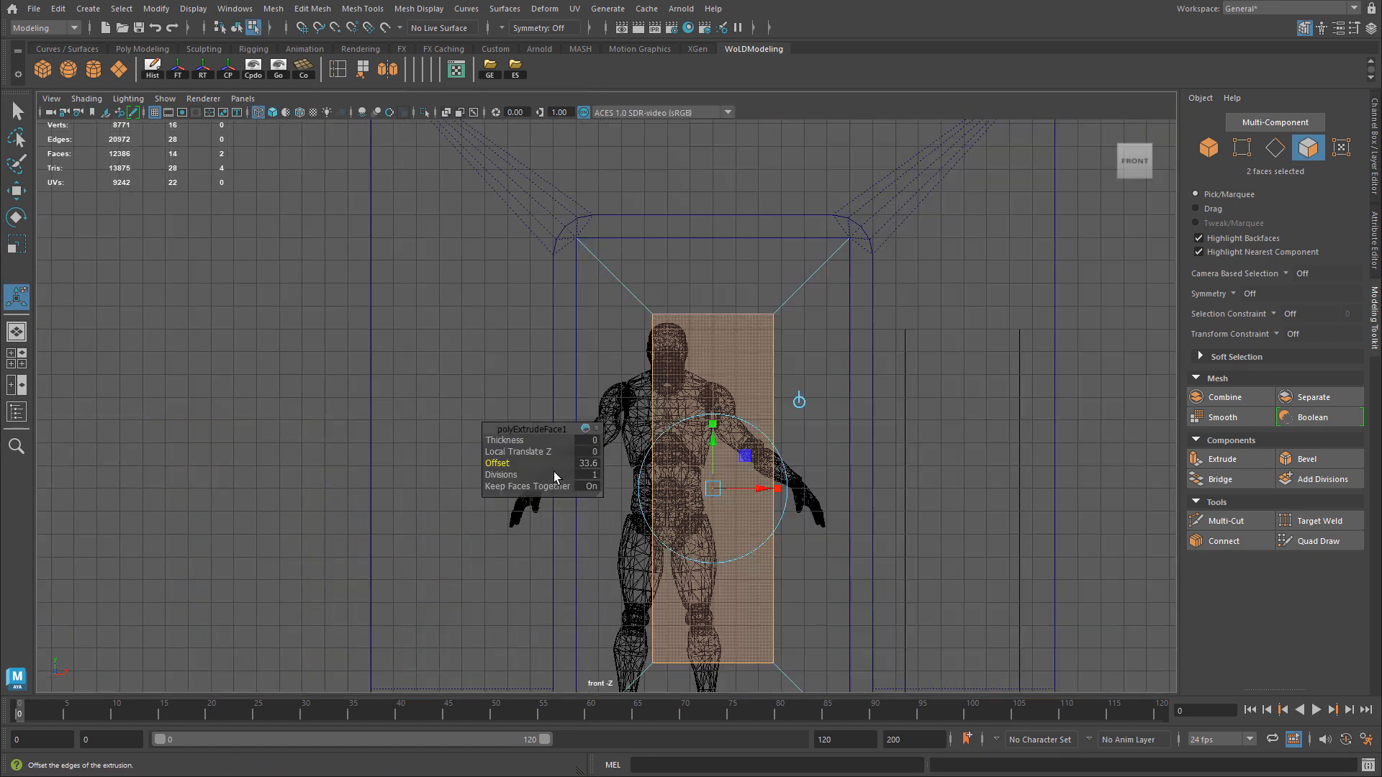
Shift the inset faces toward the door's latch side and increase their extrusion offset to narrow the inset panel.
alt+middle_drag(761, 429, 701, 362)
drag(702, 420, 754, 413)
drag(704, 371, 704, 326)
key(ctrl+z)
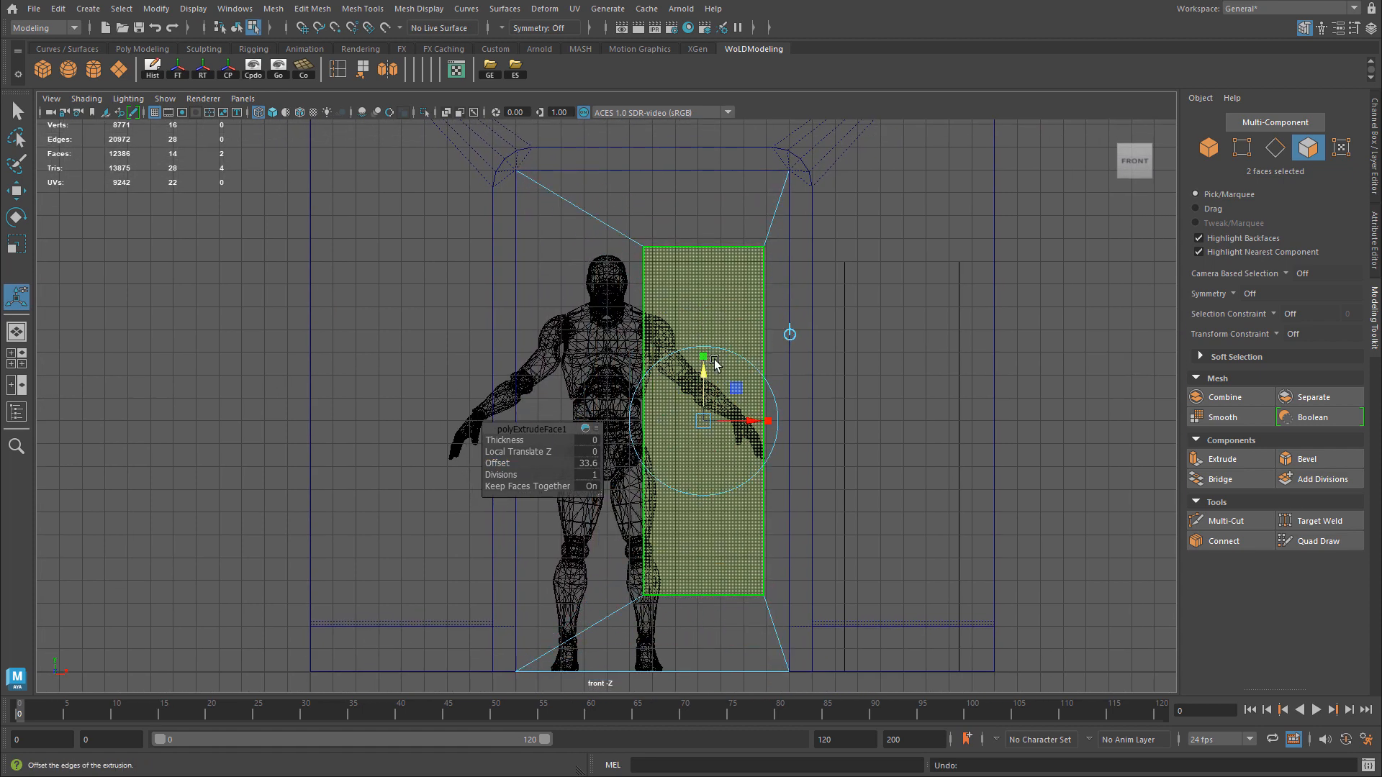
key(r)
key(ctrl+e)
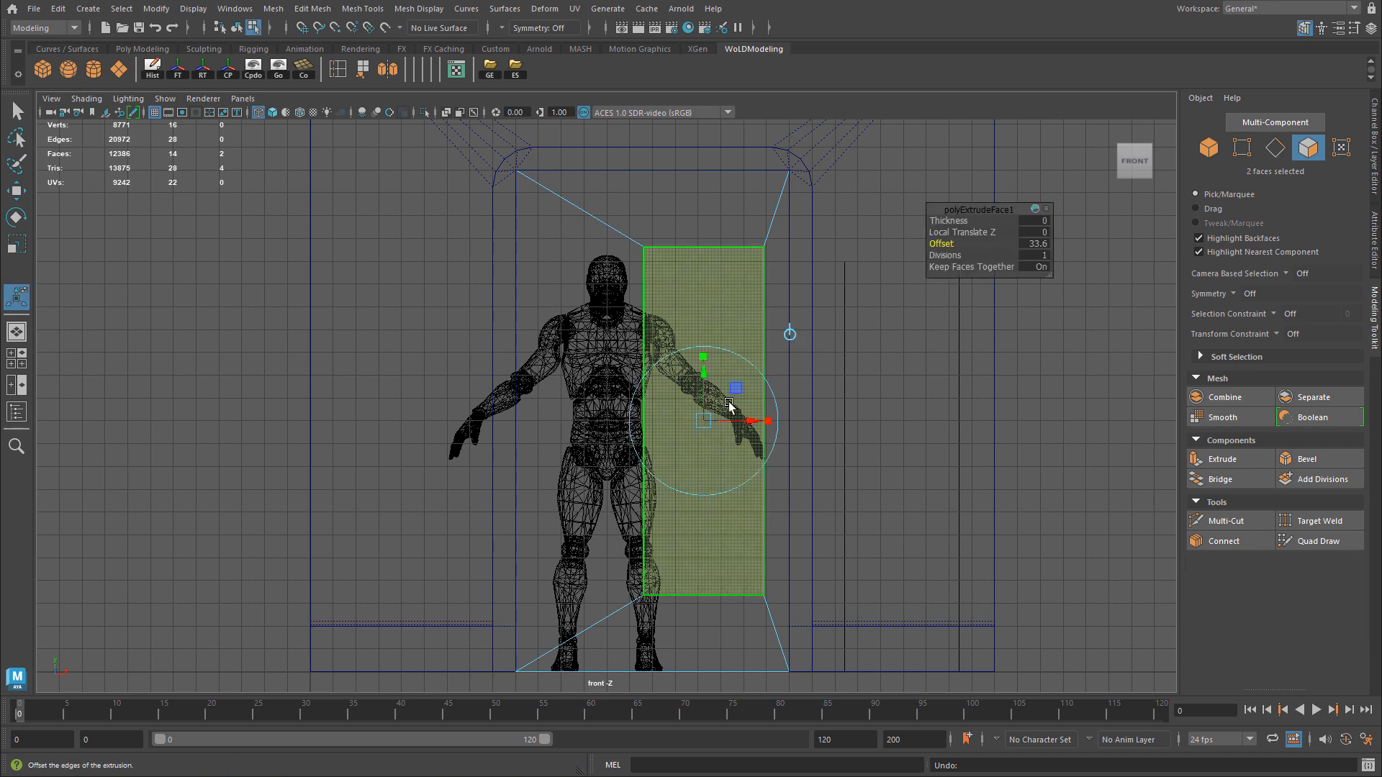
drag(946, 242, 1002, 249)
Raise the inset panel's upper vertices close to the door's top edge and its lower vertices to Y 86.68.
right_drag(767, 272, 702, 268)
drag(774, 638, 774, 639)
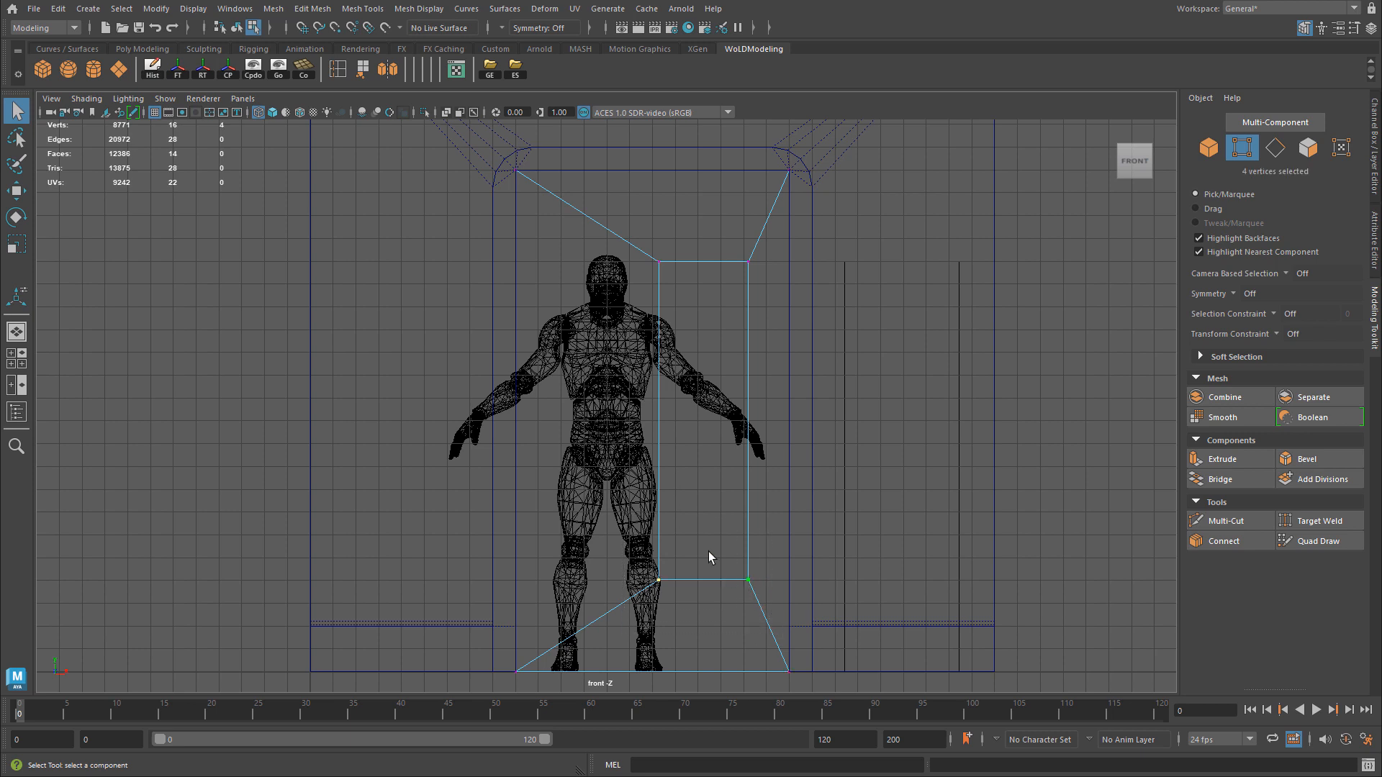
key(w)
drag(703, 515, 691, 435)
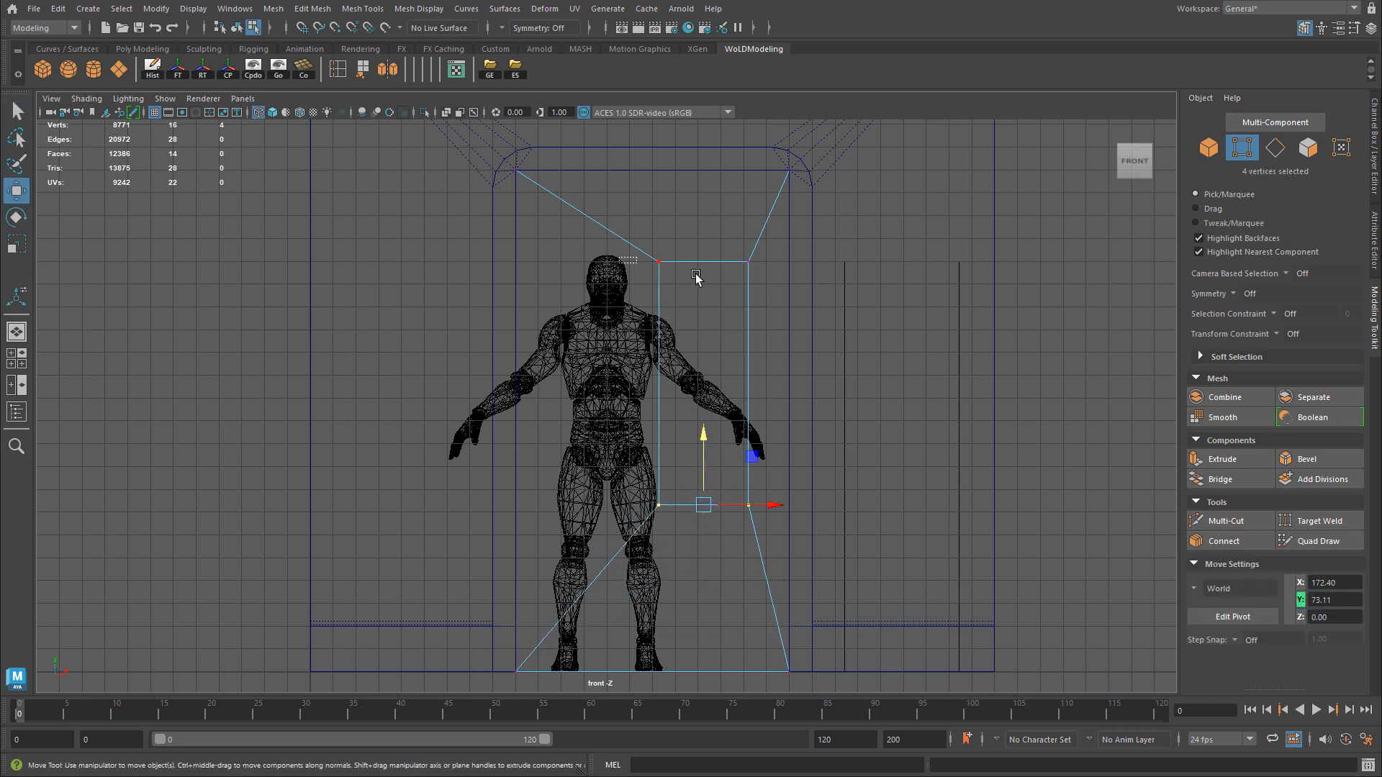
click(687, 254)
key(ctrl+z)
drag(626, 236, 767, 276)
drag(713, 235, 695, 184)
drag(624, 442, 783, 534)
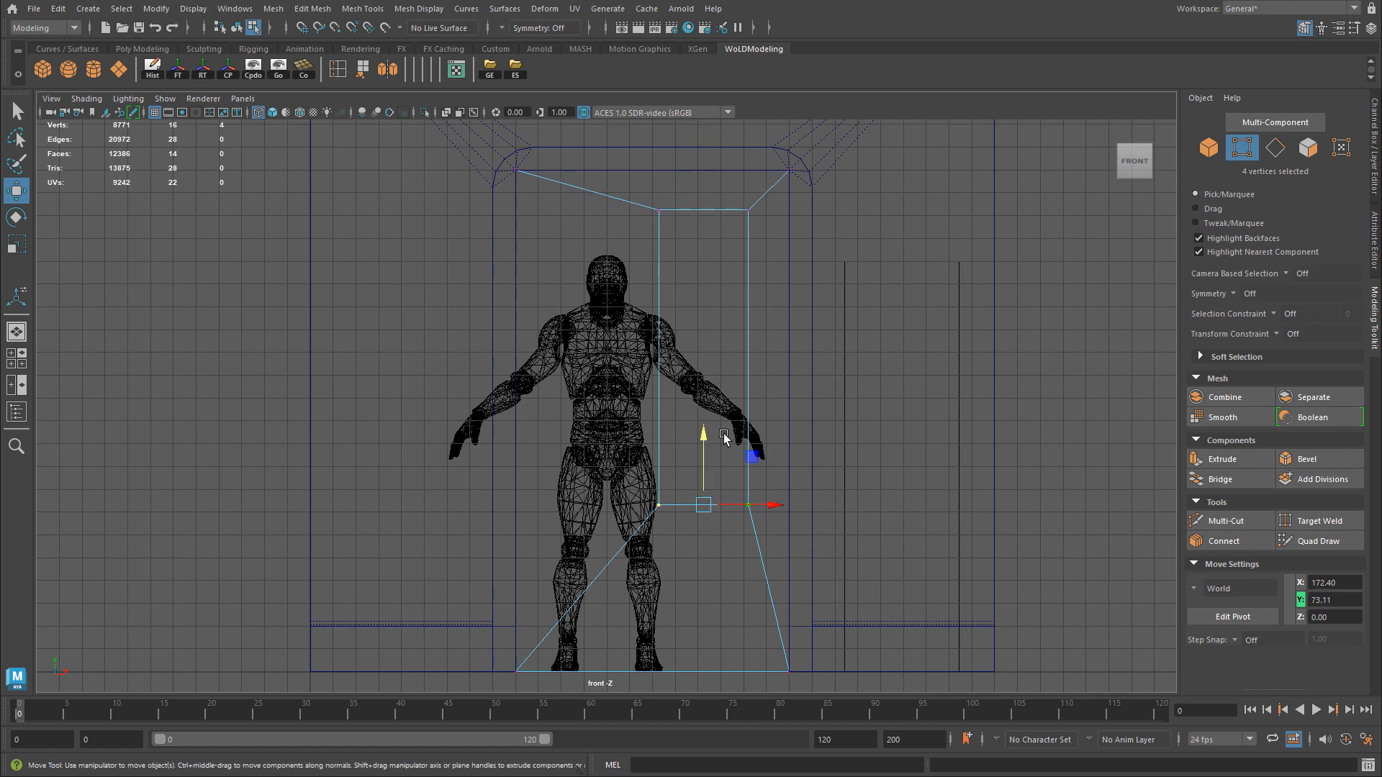
drag(702, 434, 704, 417)
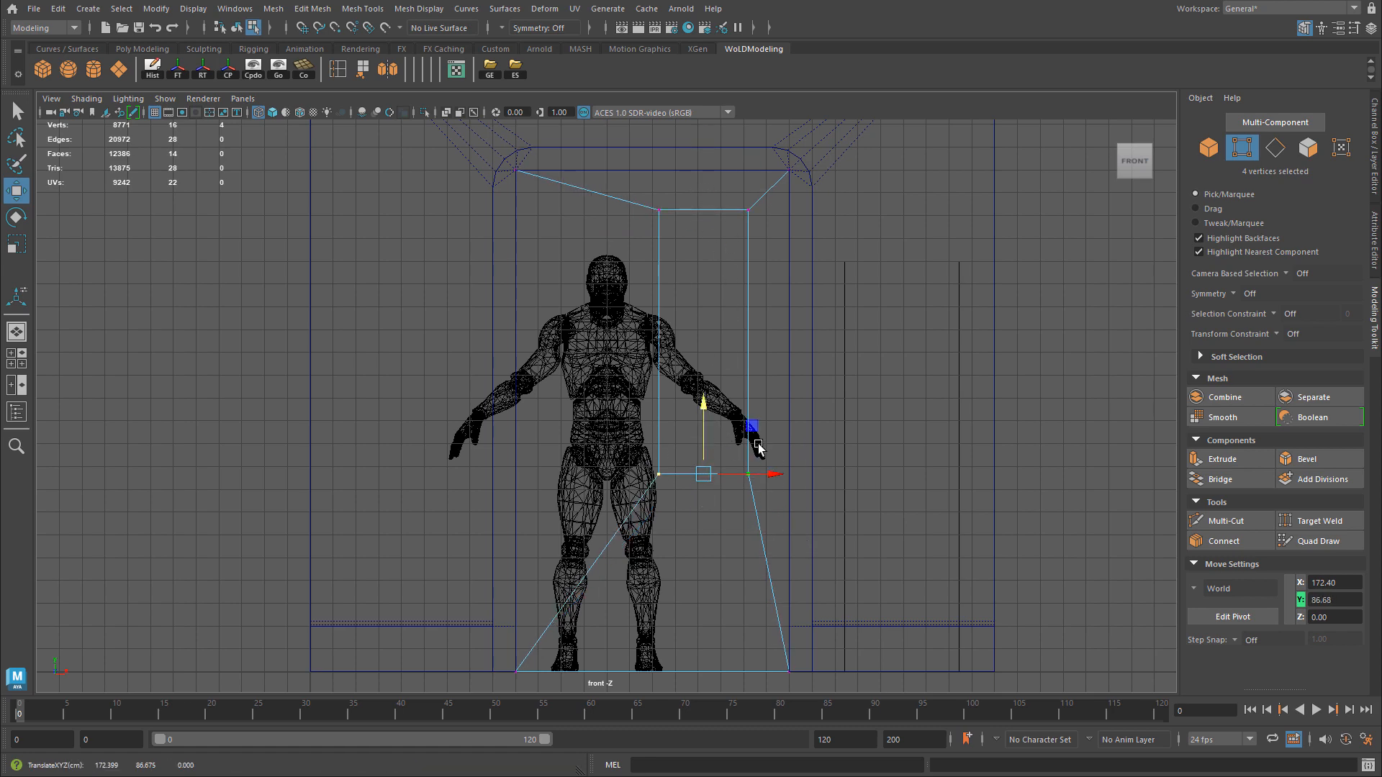
Shift the inset panel slightly toward the hinge side and lower its hinge-side vertices to Y 127.19, slanting the top and bottom edges.
key(space)
key(space)
alt+right_drag(641, 365, 752, 377)
alt+drag(678, 448, 698, 467)
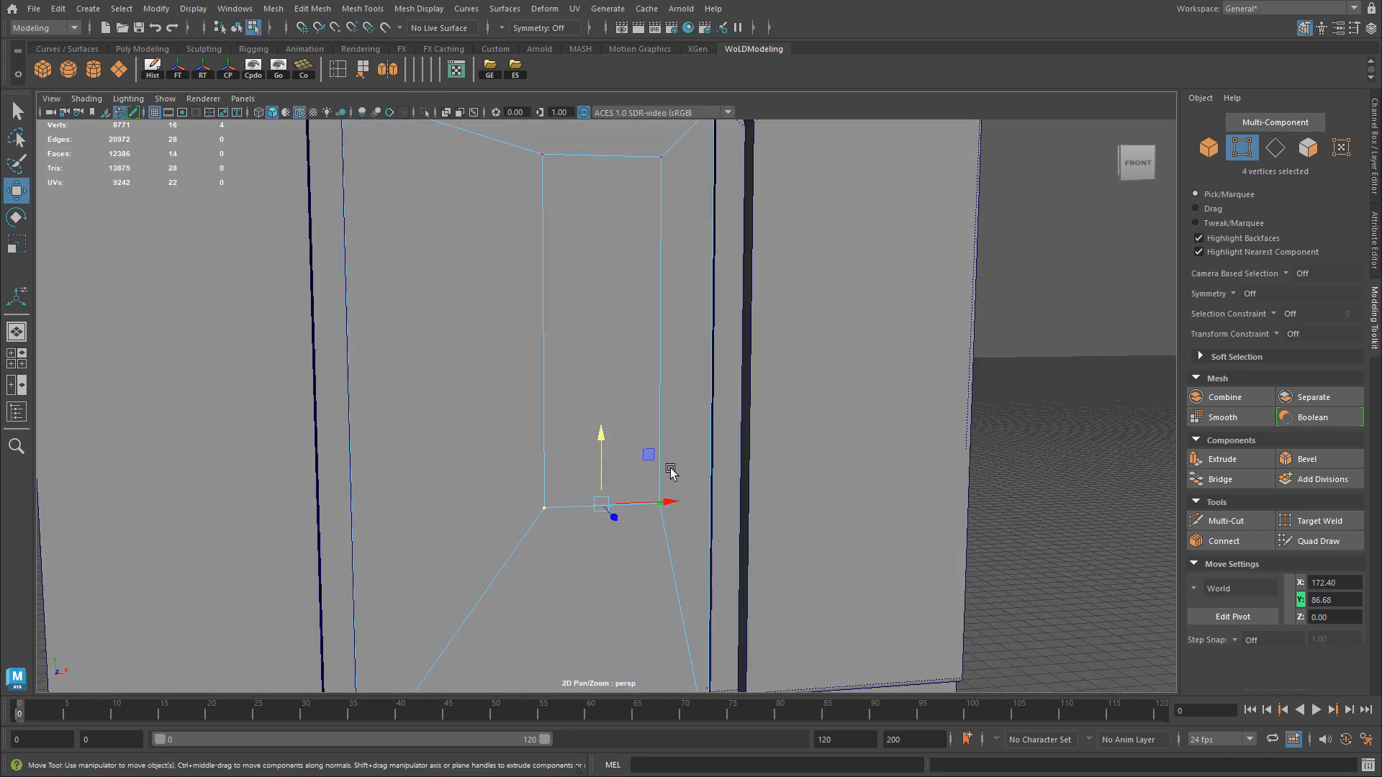
alt+right_drag(774, 432, 524, 222)
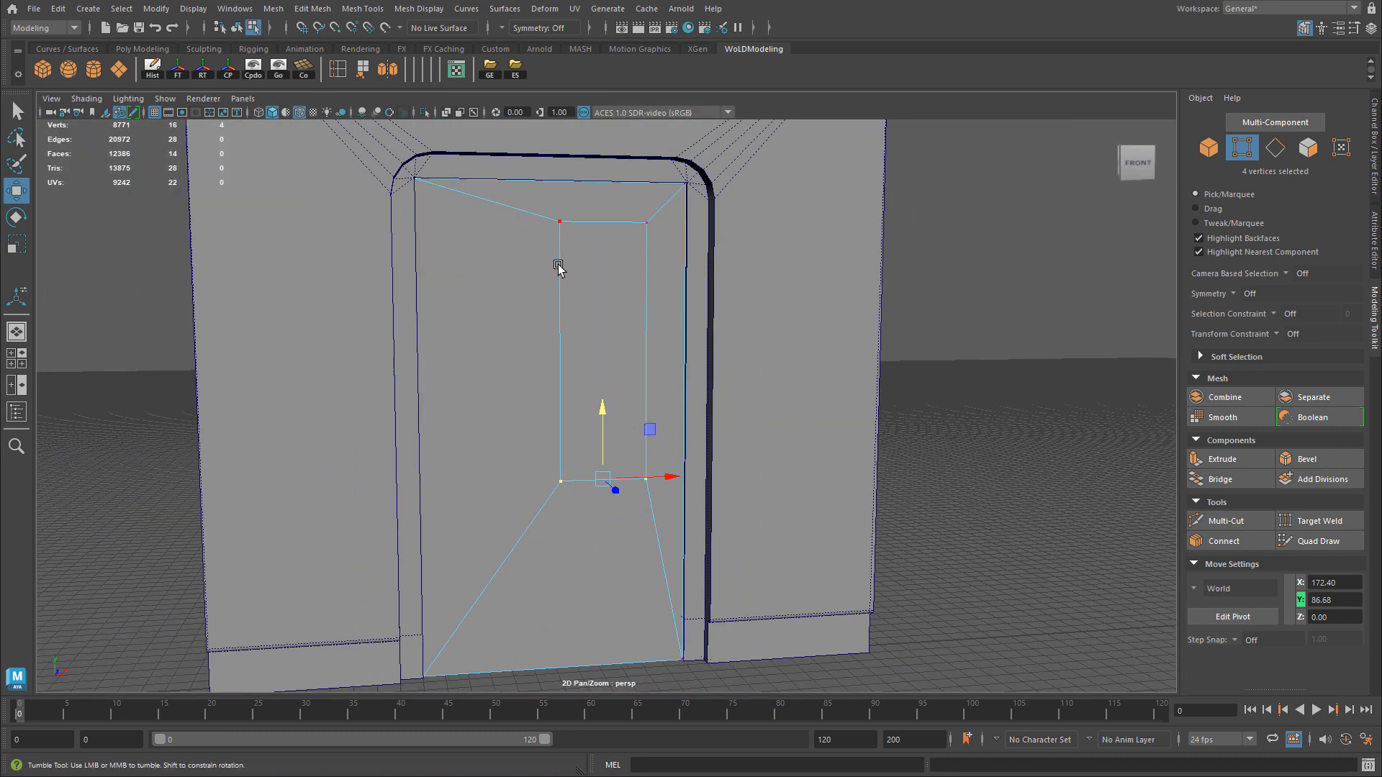
key(space)
key(space)
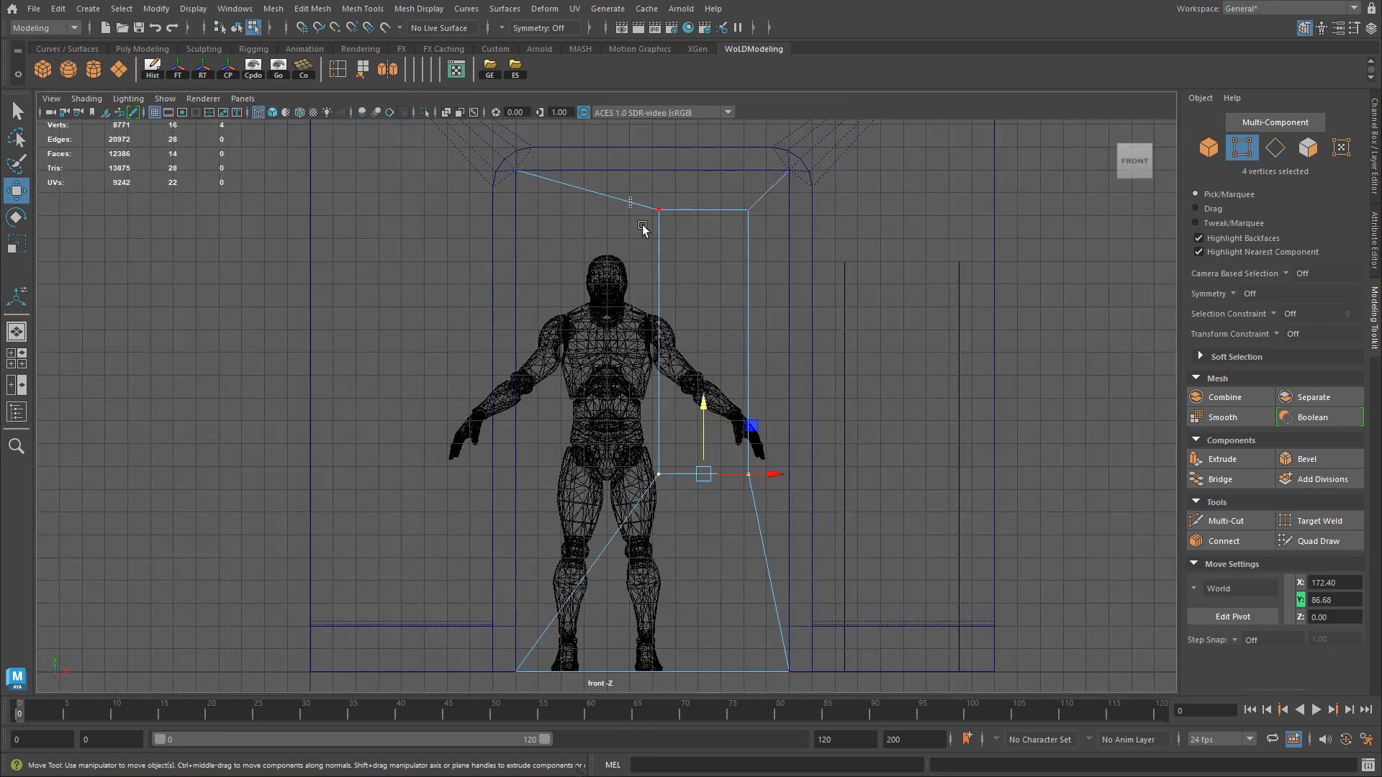
drag(641, 225, 770, 531)
drag(766, 342, 751, 344)
drag(689, 275, 649, 314)
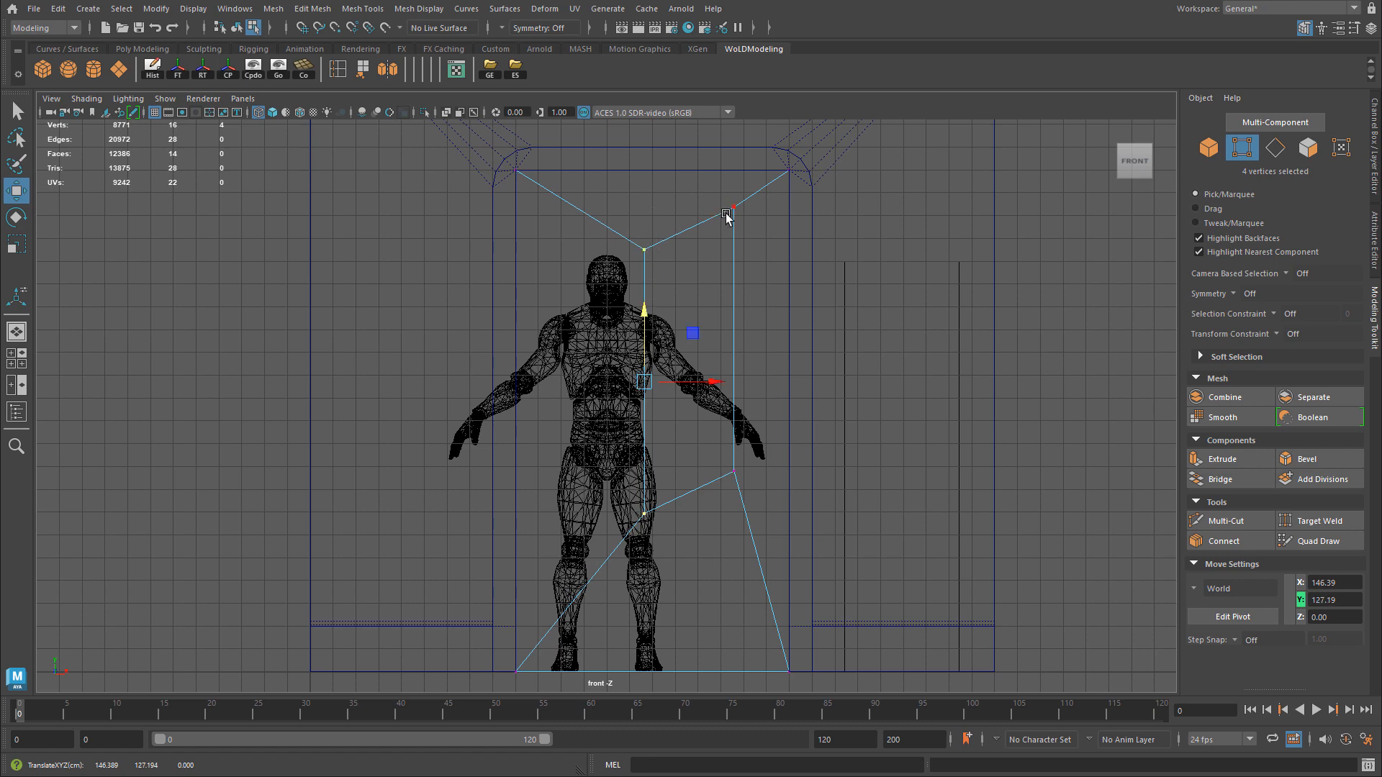
Delete the slanted inset faces on both sides of the door to open a window hole.
key(space)
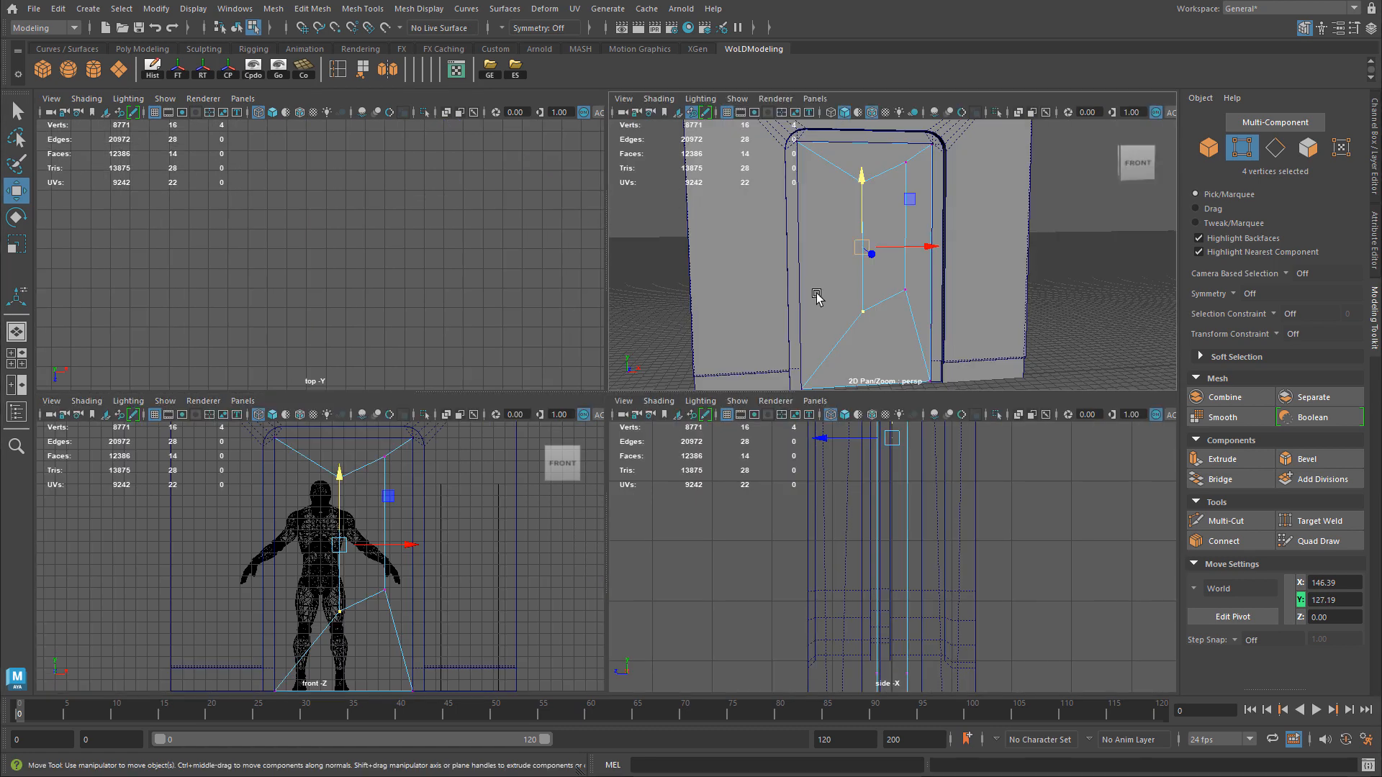
key(space)
right_drag(578, 277, 1022, 320)
key(Delete)
click(1022, 320)
alt+drag(1022, 320, 639, 379)
scroll(580, 348, up, 3)
Narrow the window by moving its hinge-side vertices inward, and shift all eight window vertices along X to 166.71.
key(space)
key(space)
click(645, 332)
right_drag(697, 271, 650, 271)
drag(615, 226, 684, 556)
drag(697, 376, 708, 379)
shift+drag(716, 189, 761, 483)
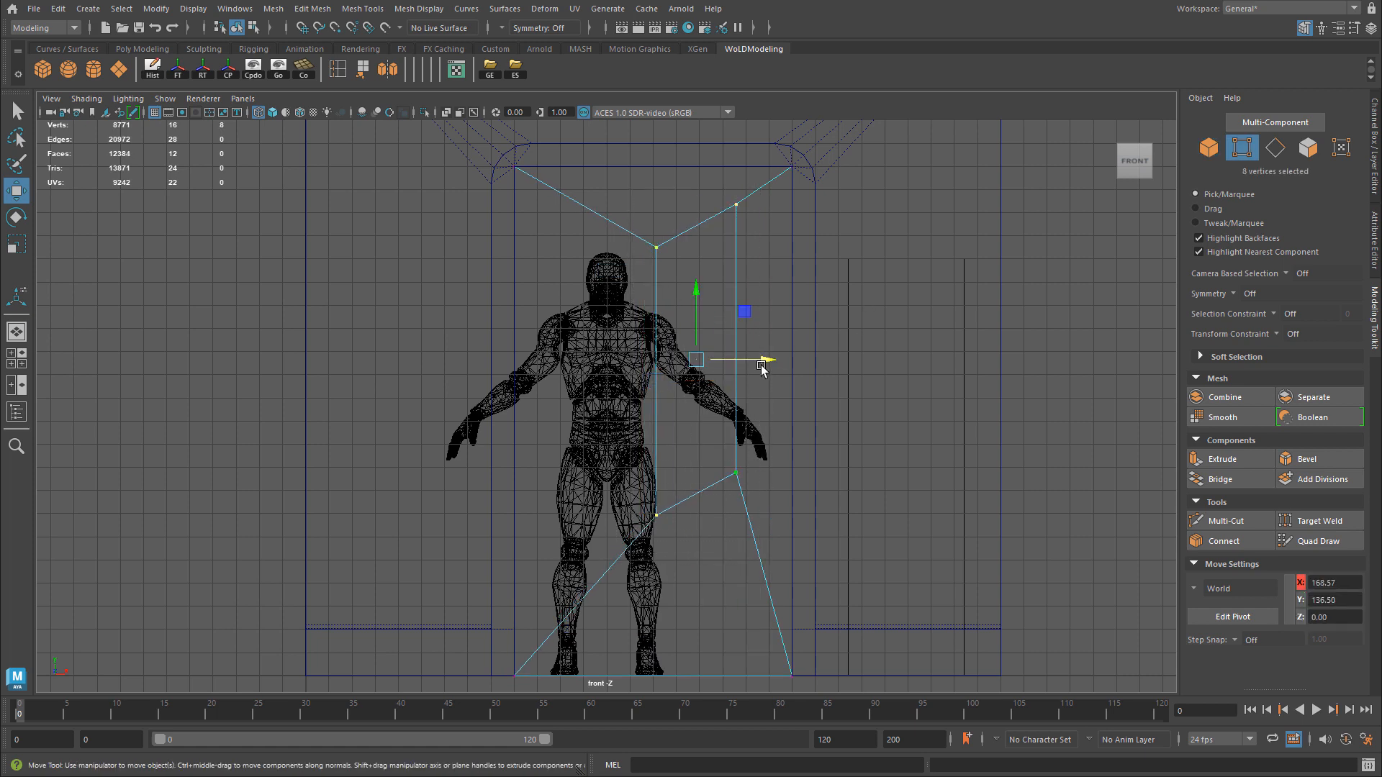
drag(761, 368, 756, 361)
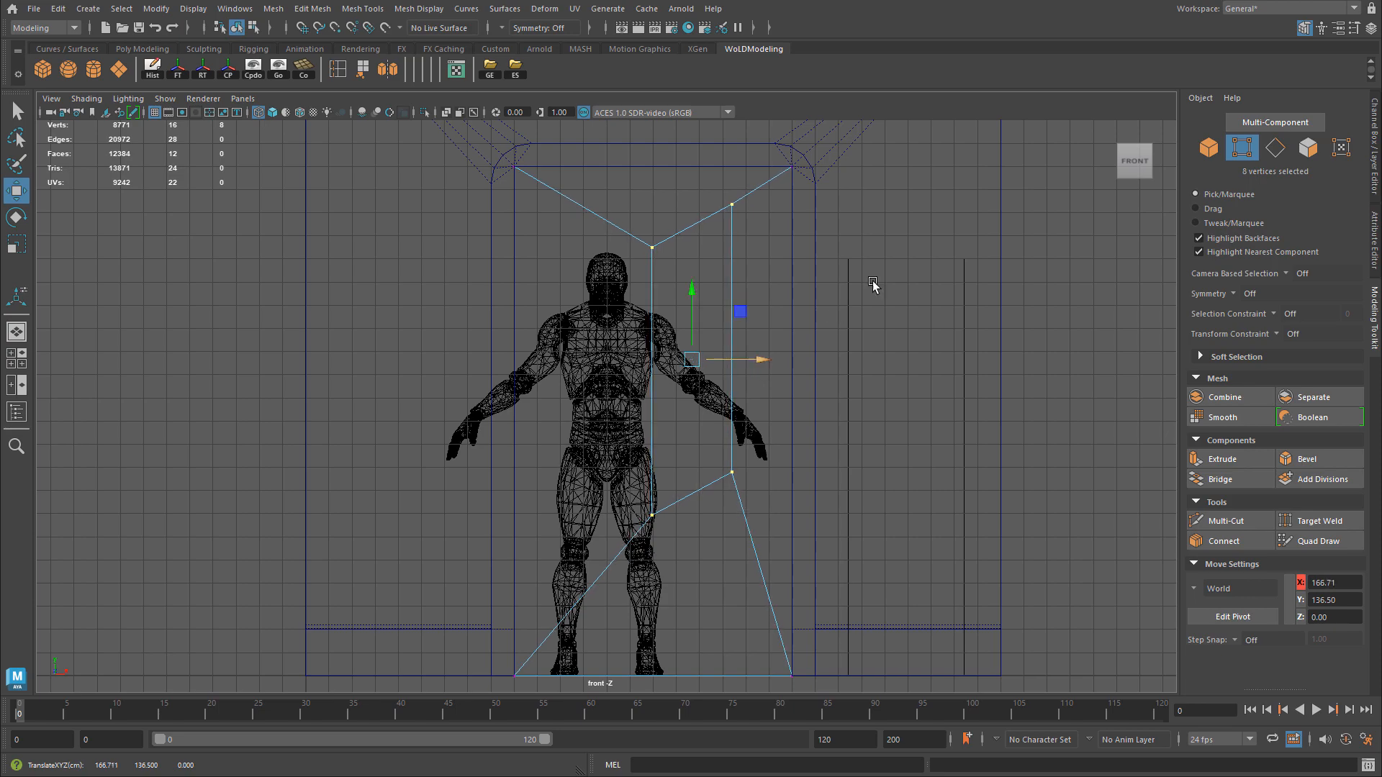
Bridge the front and back edges along the latch side of the door's window opening.
key(space)
right_drag(634, 284, 667, 264)
scroll(638, 317, up, 5)
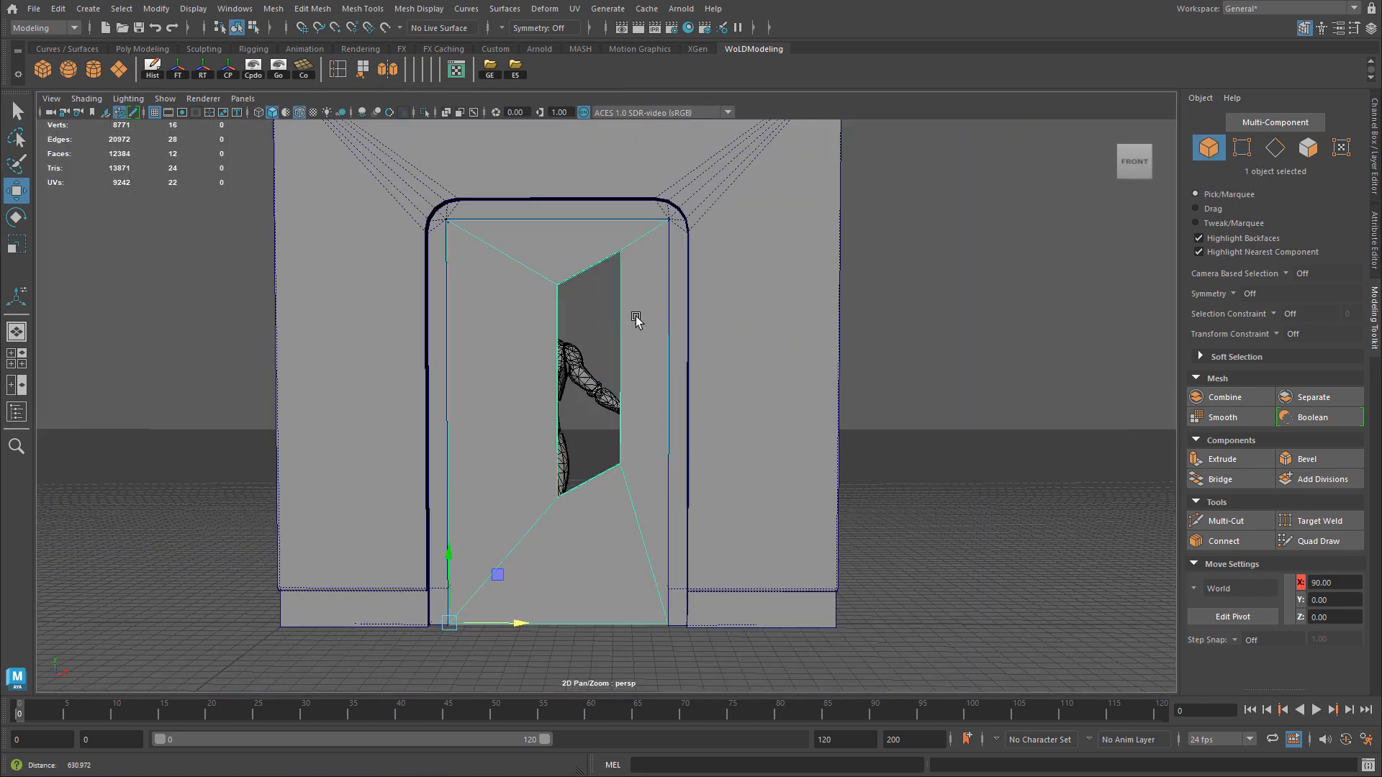
mouse_move(638, 318)
alt+mouse_down()
mouse_move(576, 272)
mouse_move(469, 317)
mouse_move(623, 333)
mouse_move(660, 373)
mouse_move(617, 313)
mouse_move(645, 321)
alt+mouse_up()
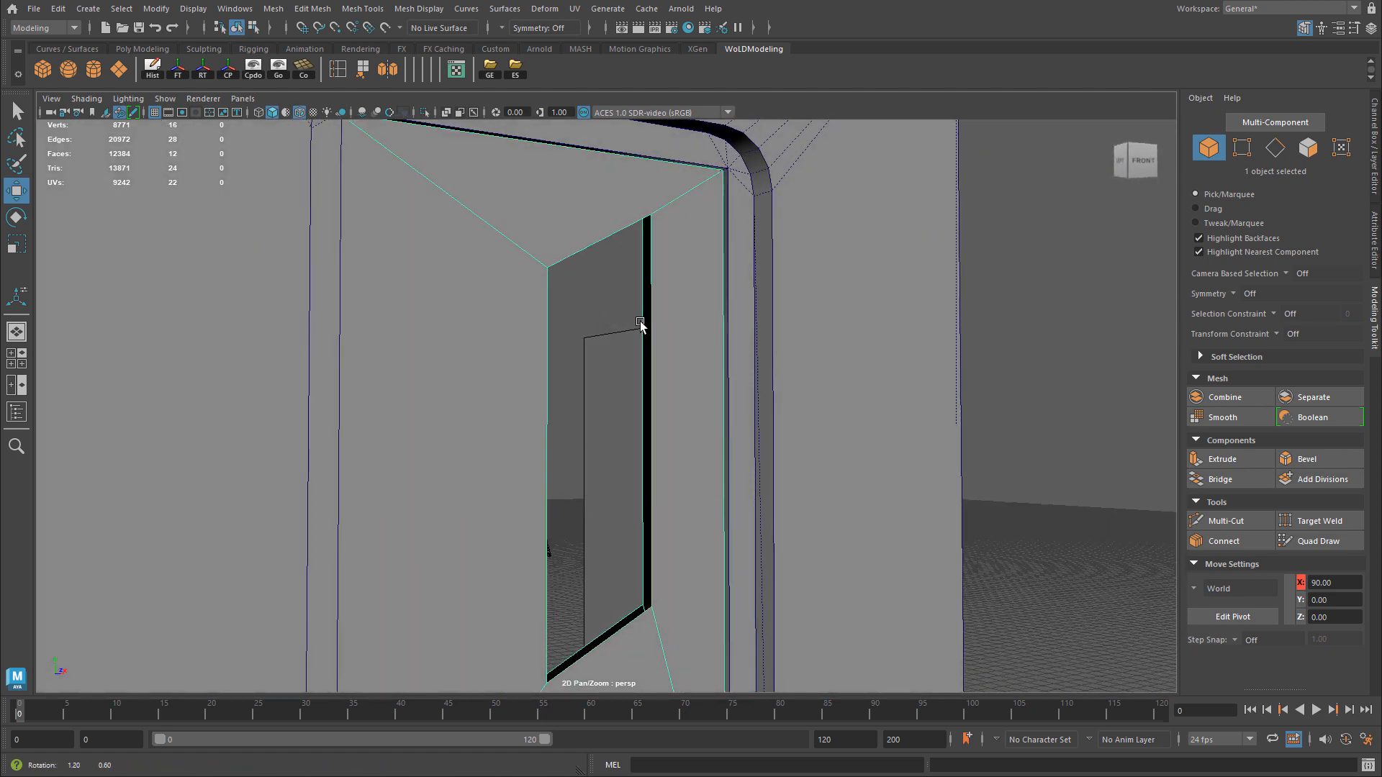
right_drag(645, 321, 641, 253)
click(639, 261)
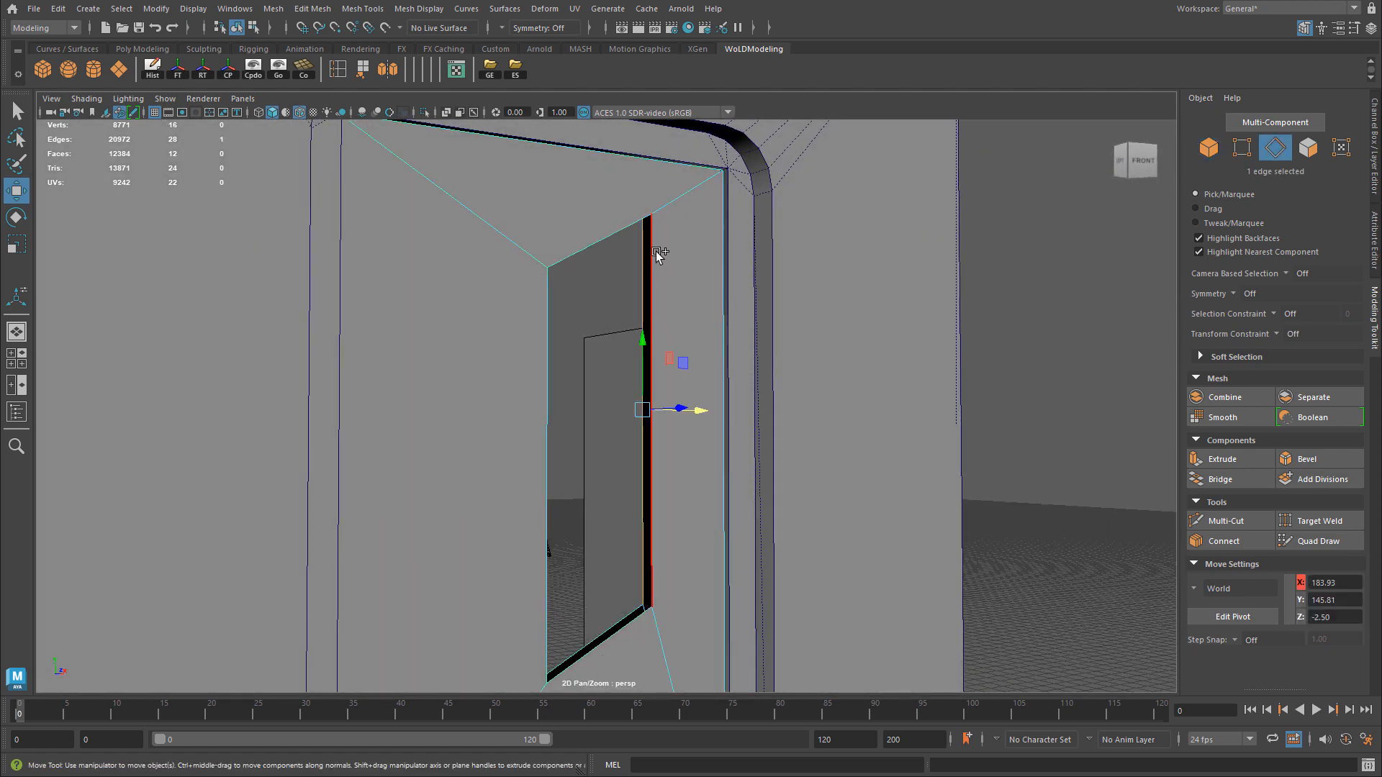
scroll(748, 460, up, 3)
scroll(745, 455, up, 2)
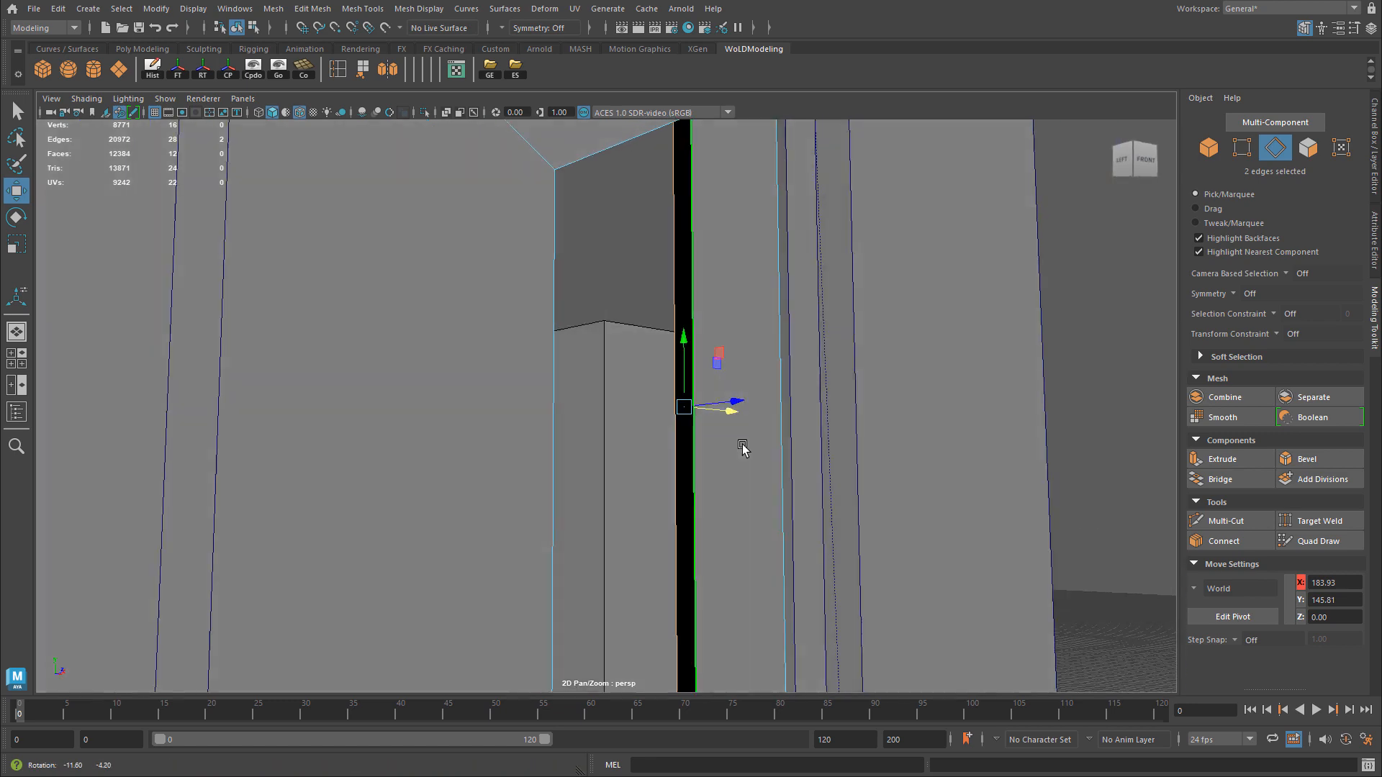
click(1219, 479)
alt+drag(781, 385, 683, 347)
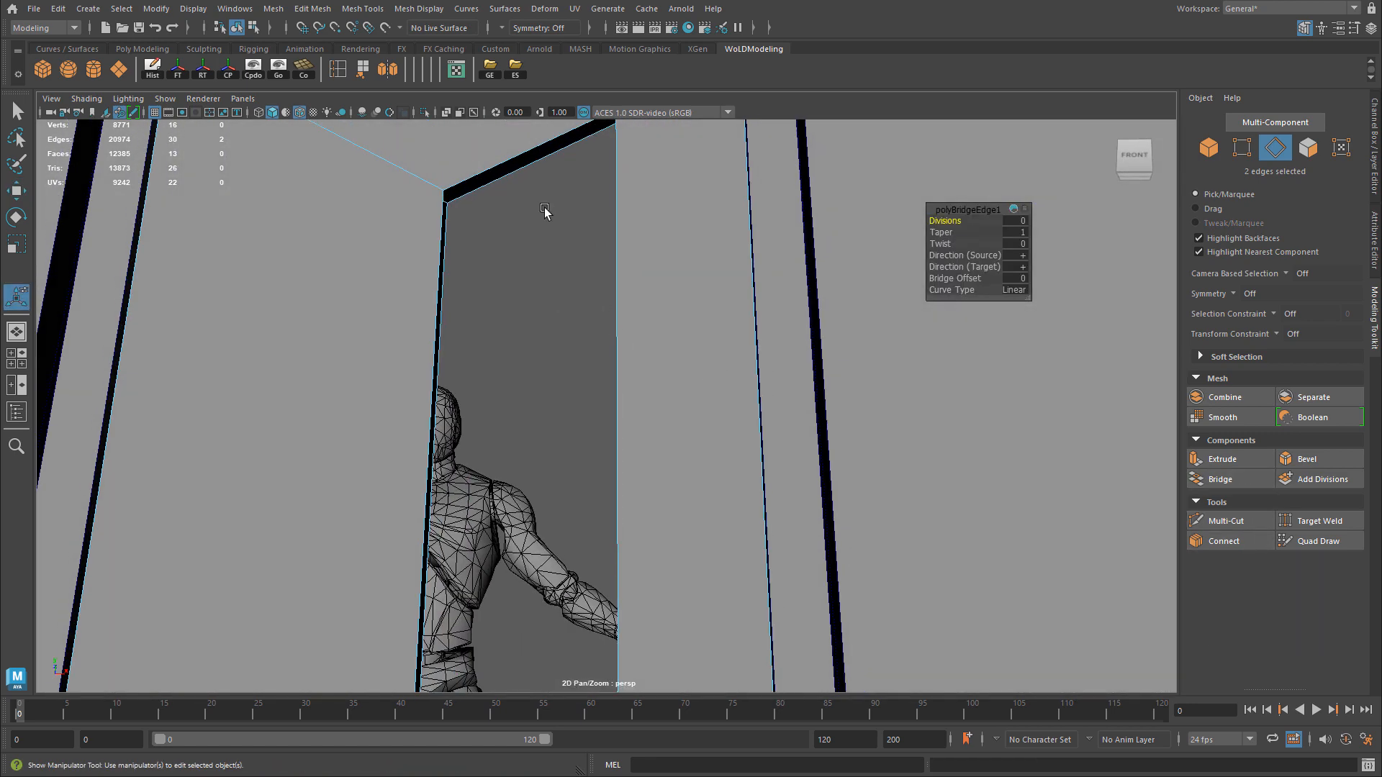
Bridge the front and back edges along the window's top, hinge side and bottom to close the remaining gaps.
key(ctrl+z)
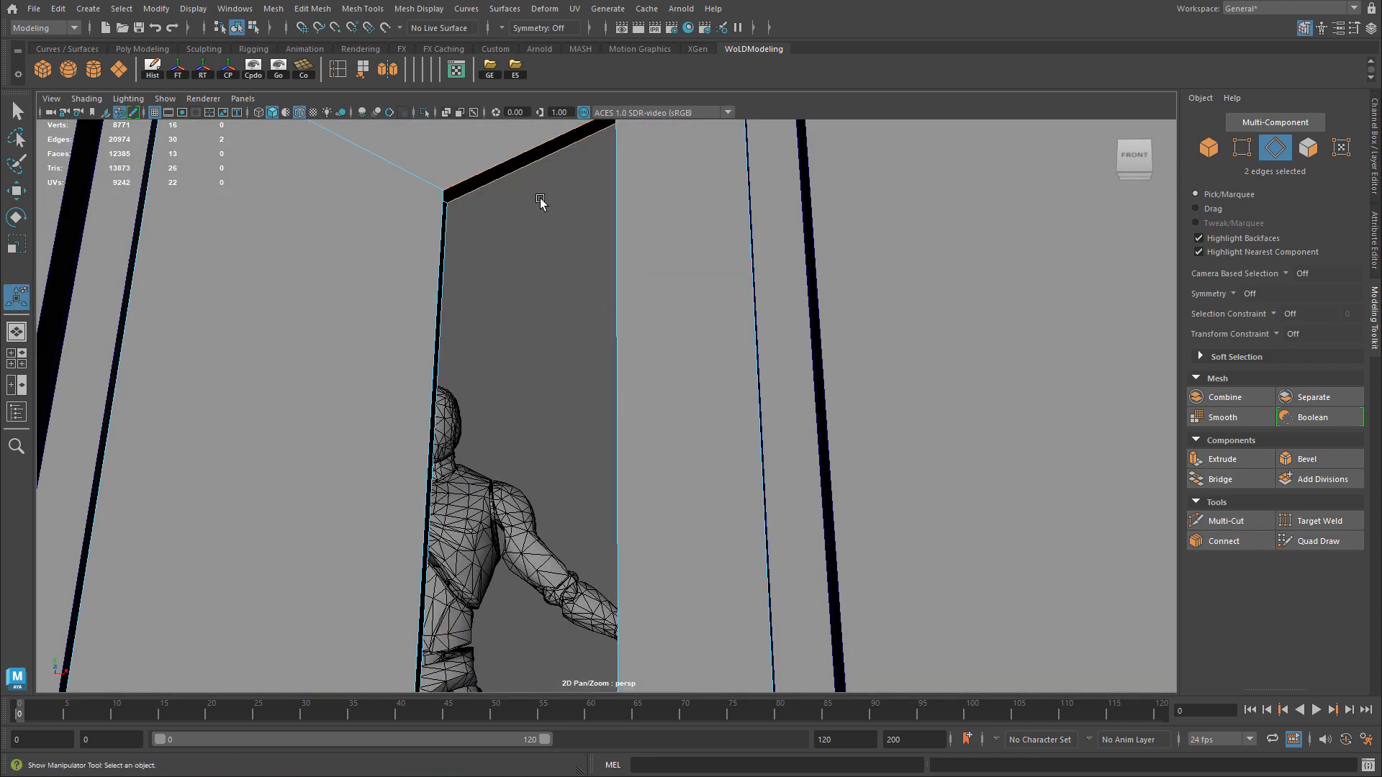
key(g)
drag(426, 325, 463, 312)
key(g)
alt+drag(626, 324, 606, 452)
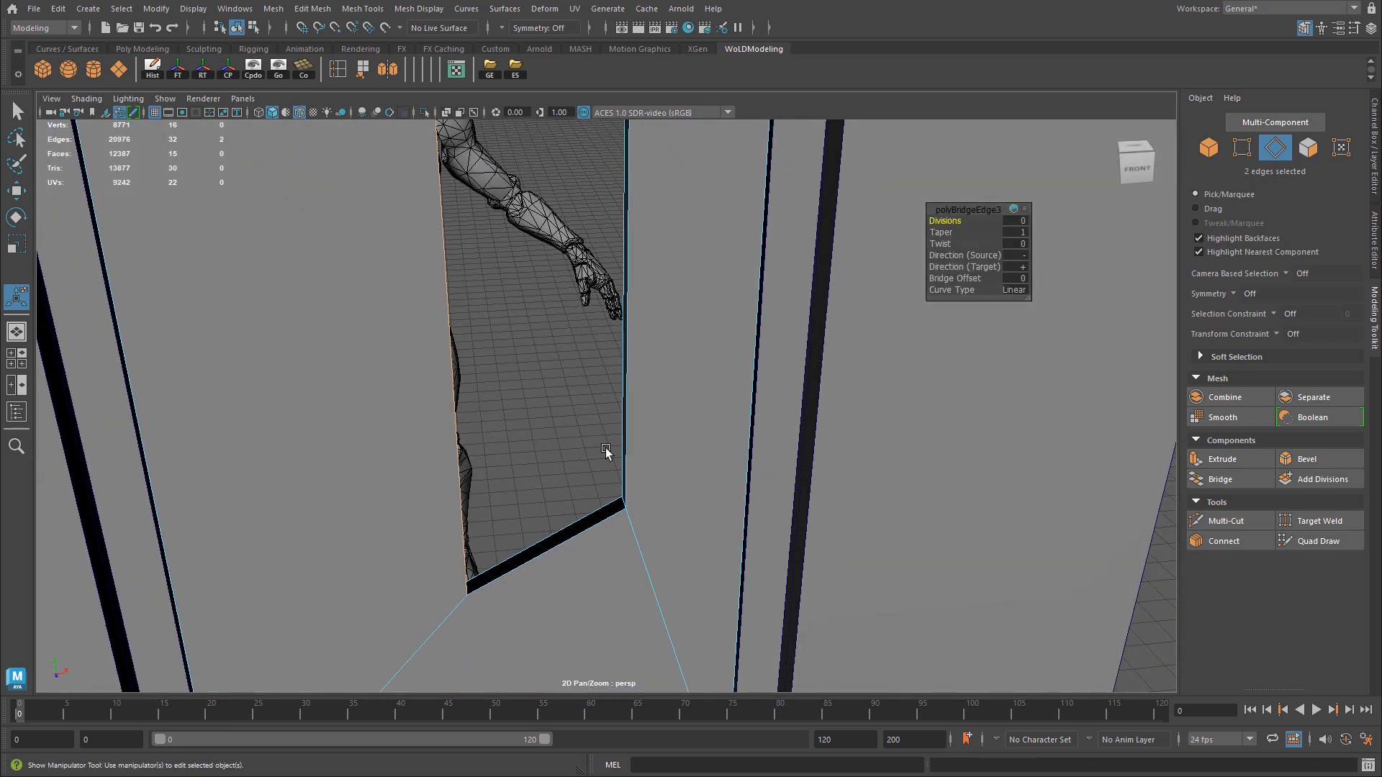
drag(573, 496, 693, 324)
key(g)
right_drag(693, 324, 755, 299)
Bevel the four edges at the inner corners of the door's window opening with 4 segments.
alt+drag(756, 300, 520, 222)
alt+middle_drag(520, 222, 619, 338)
alt+drag(620, 338, 564, 285)
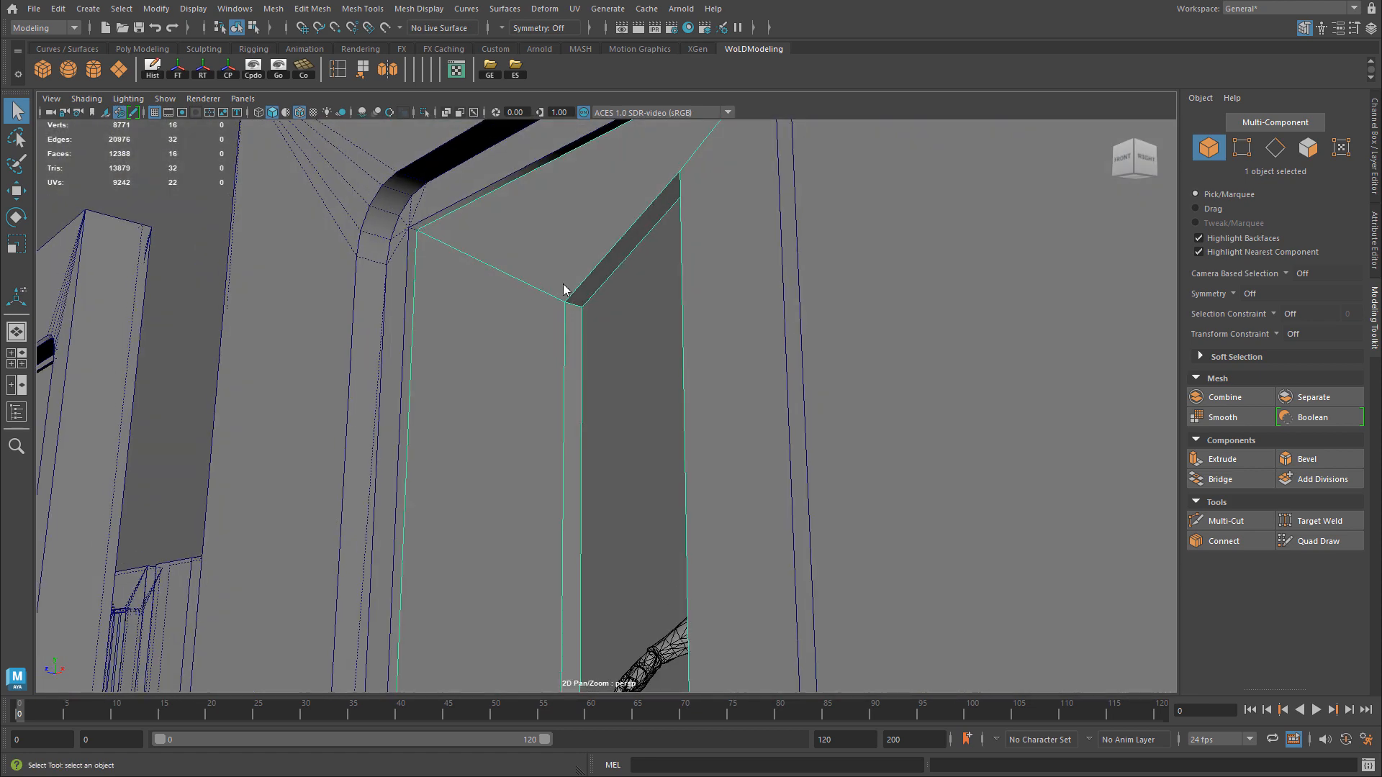
right_drag(564, 283, 565, 266)
click(569, 308)
alt+drag(569, 307, 668, 458)
key(w)
click(749, 232)
shift+click(583, 309)
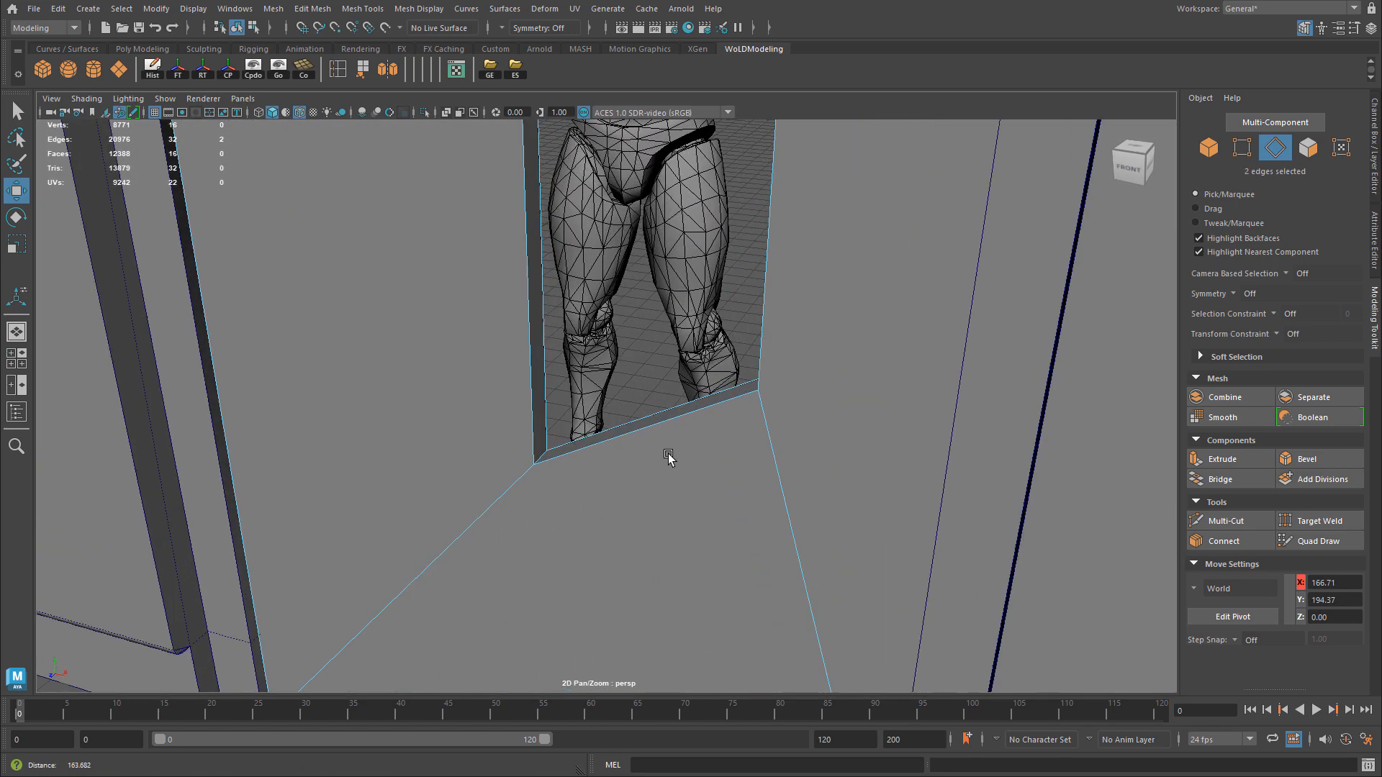
scroll(669, 457, up, 1)
shift+click(537, 460)
alt+drag(505, 463, 620, 456)
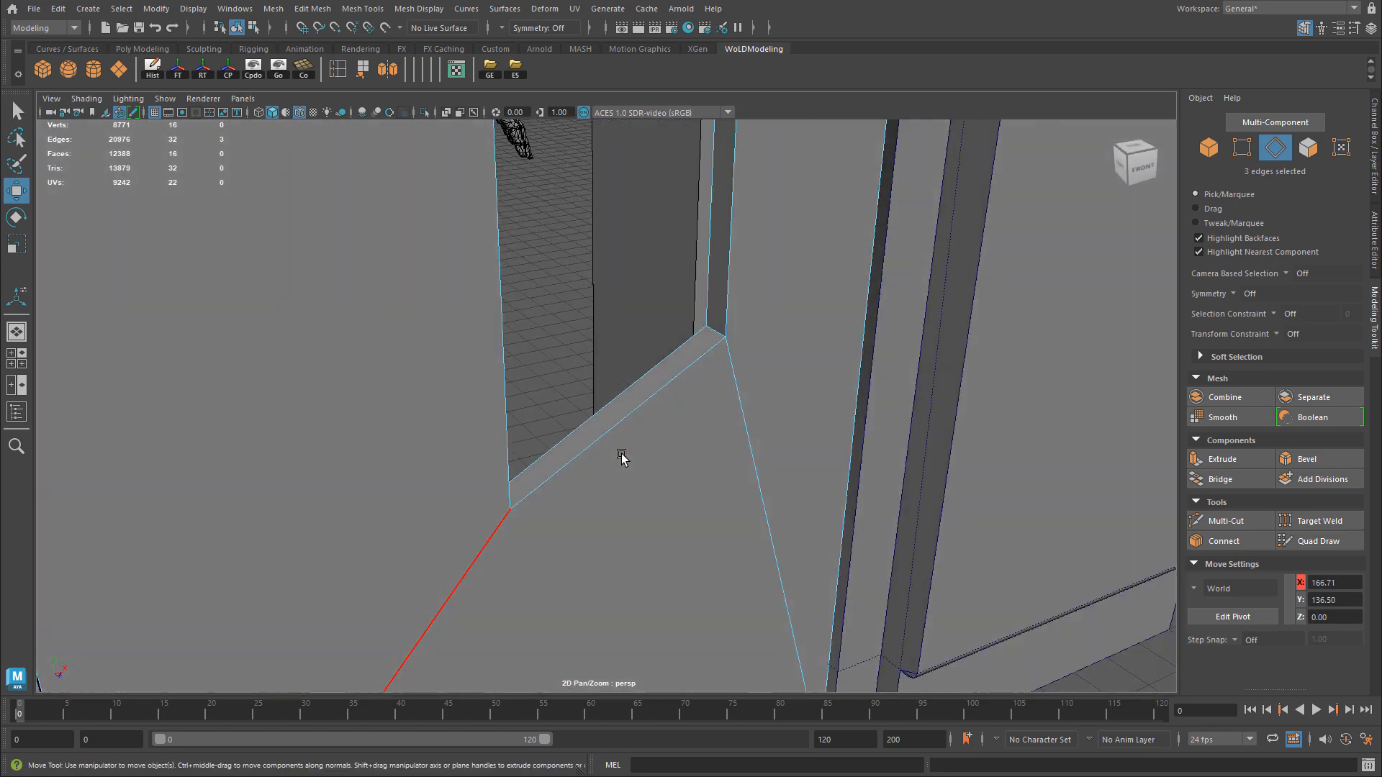
shift+click(717, 332)
alt+drag(839, 361, 398, 558)
key(space)
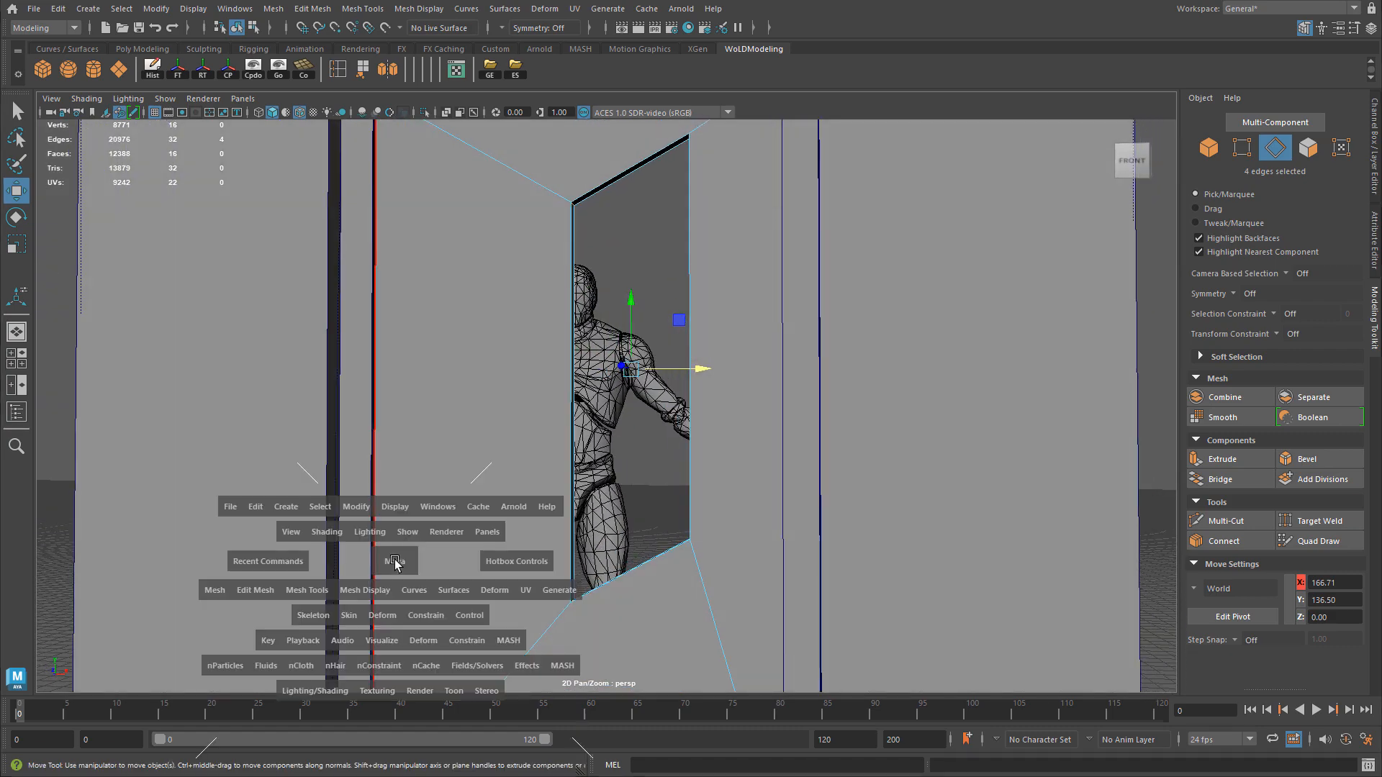
key(space)
alt+middle_drag(634, 469, 642, 442)
alt+middle_drag(715, 232, 696, 302)
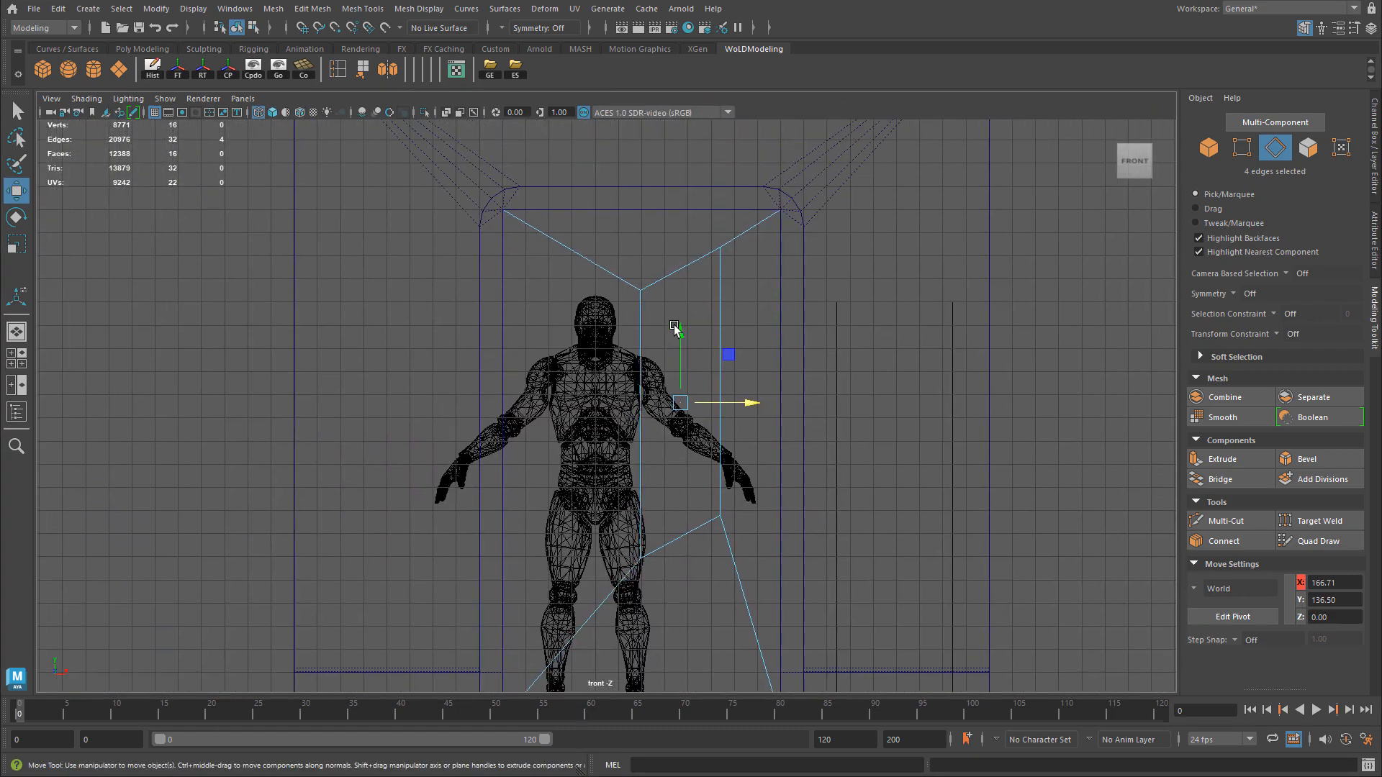
alt+right_drag(696, 302, 789, 351)
key(ctrl+b)
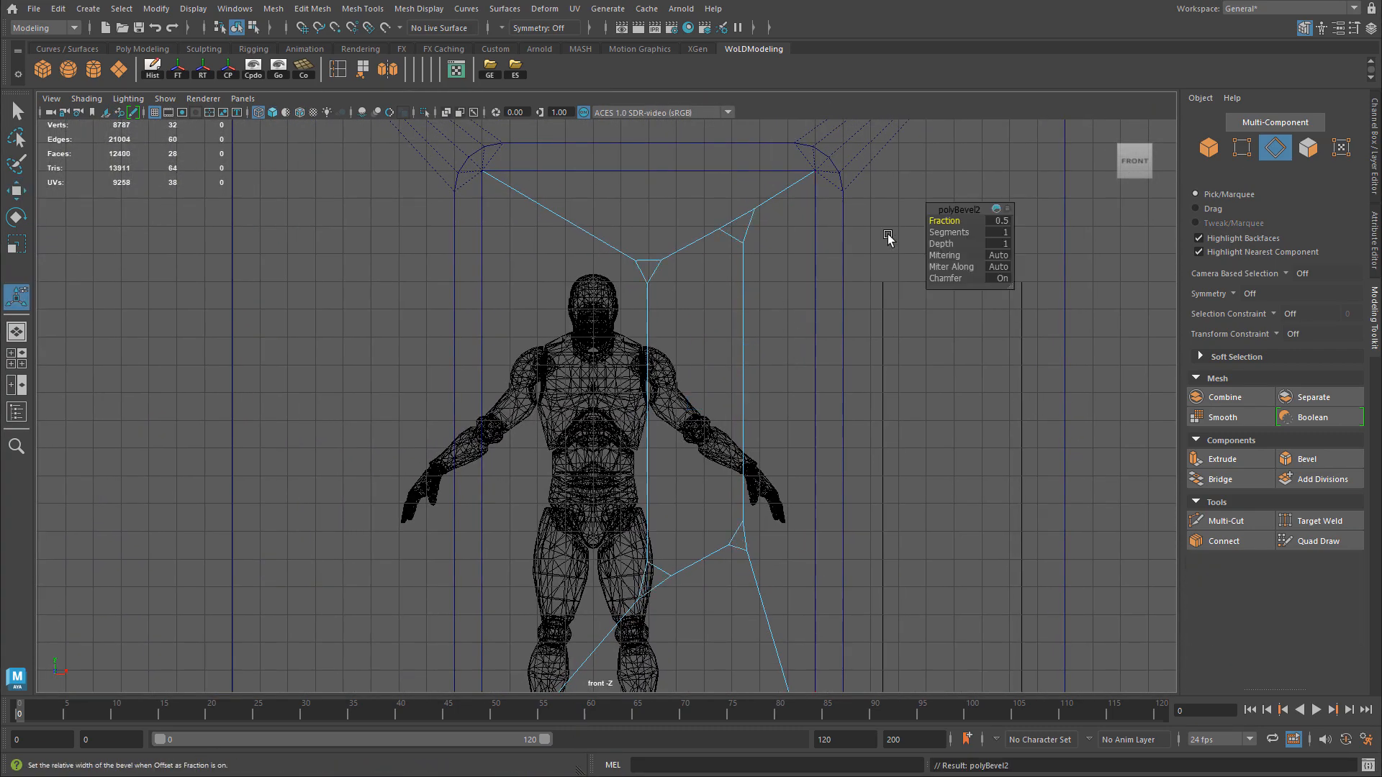
click(997, 233)
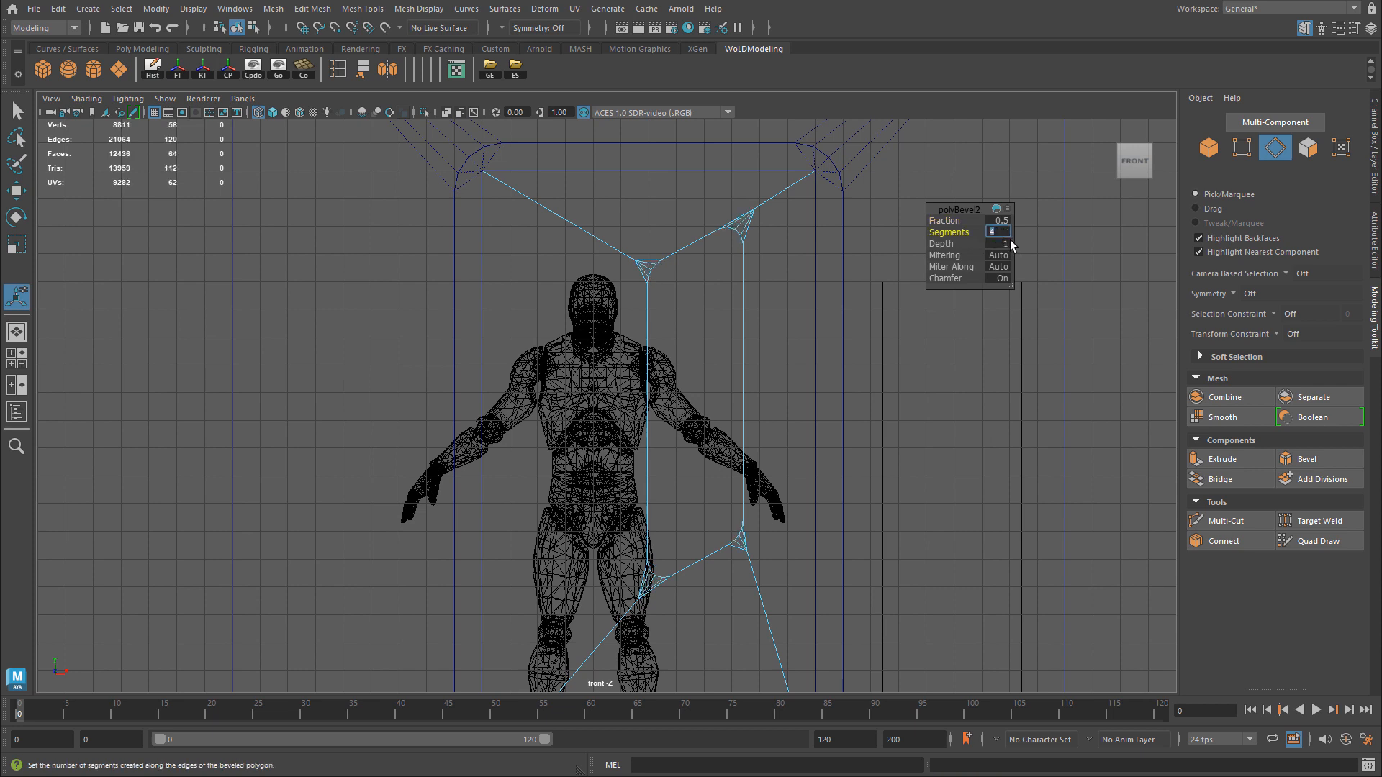
text(4)
key(shift+Tab)
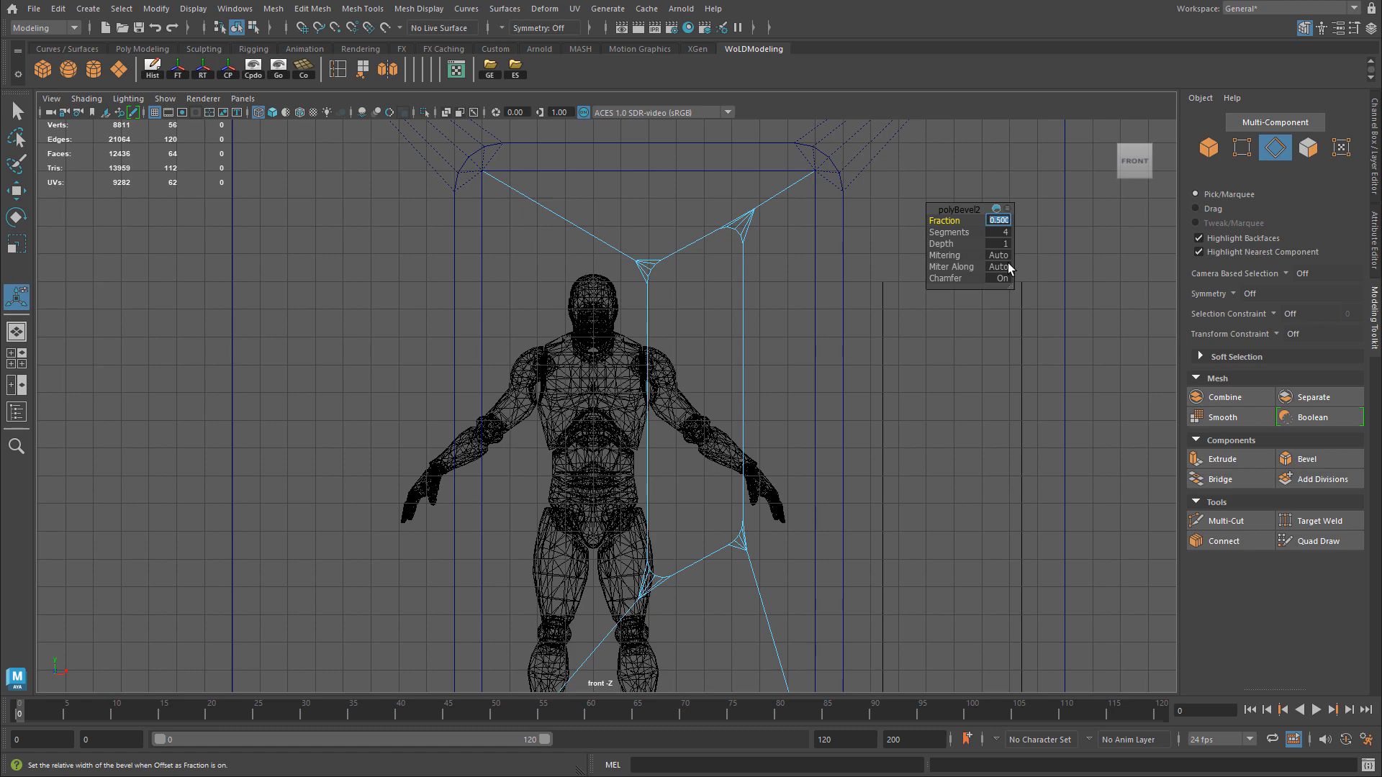
Examine the rounded window in the door in perspective, with plain shading and no wireframe overlay.
alt+right_drag(747, 364, 754, 349)
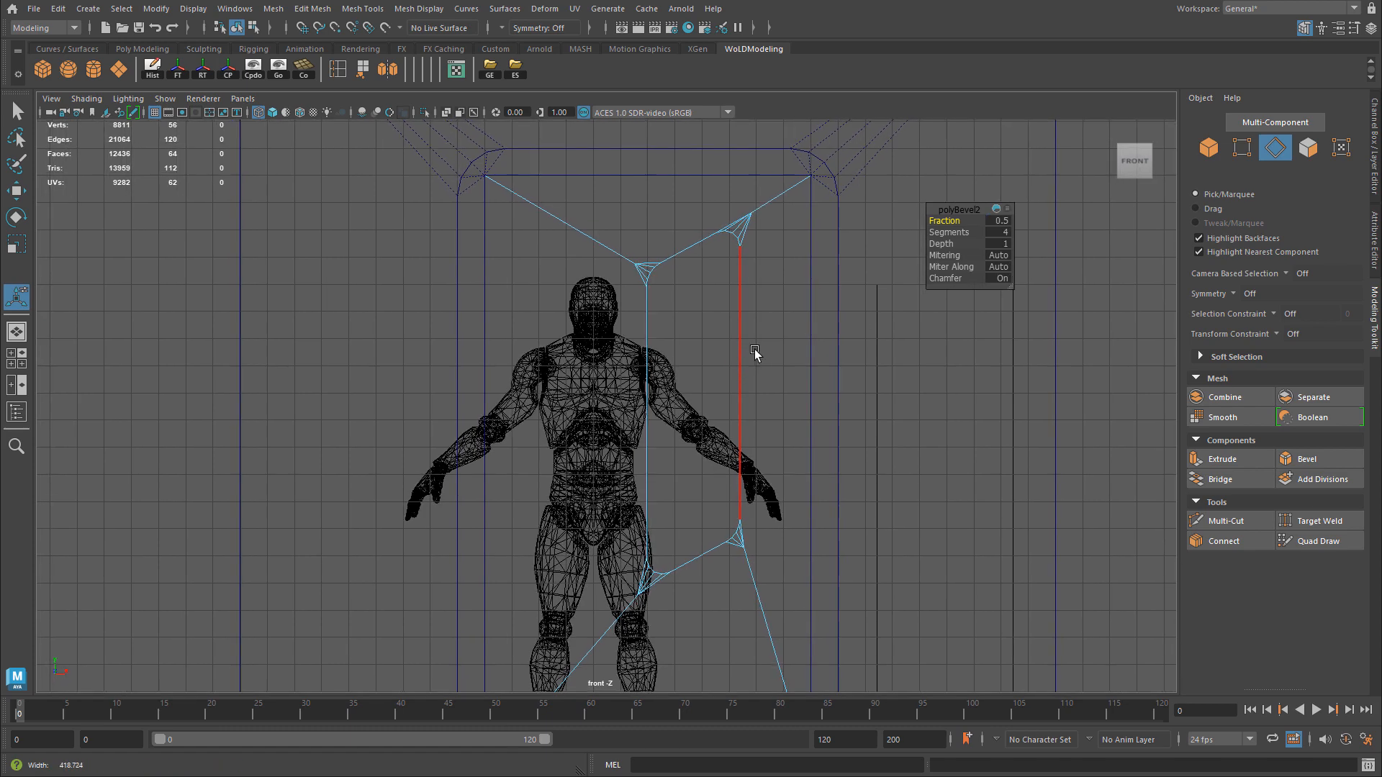
key(space)
key(space)
alt+drag(592, 251, 651, 209)
key(F8)
click(703, 253)
alt+drag(704, 252, 625, 272)
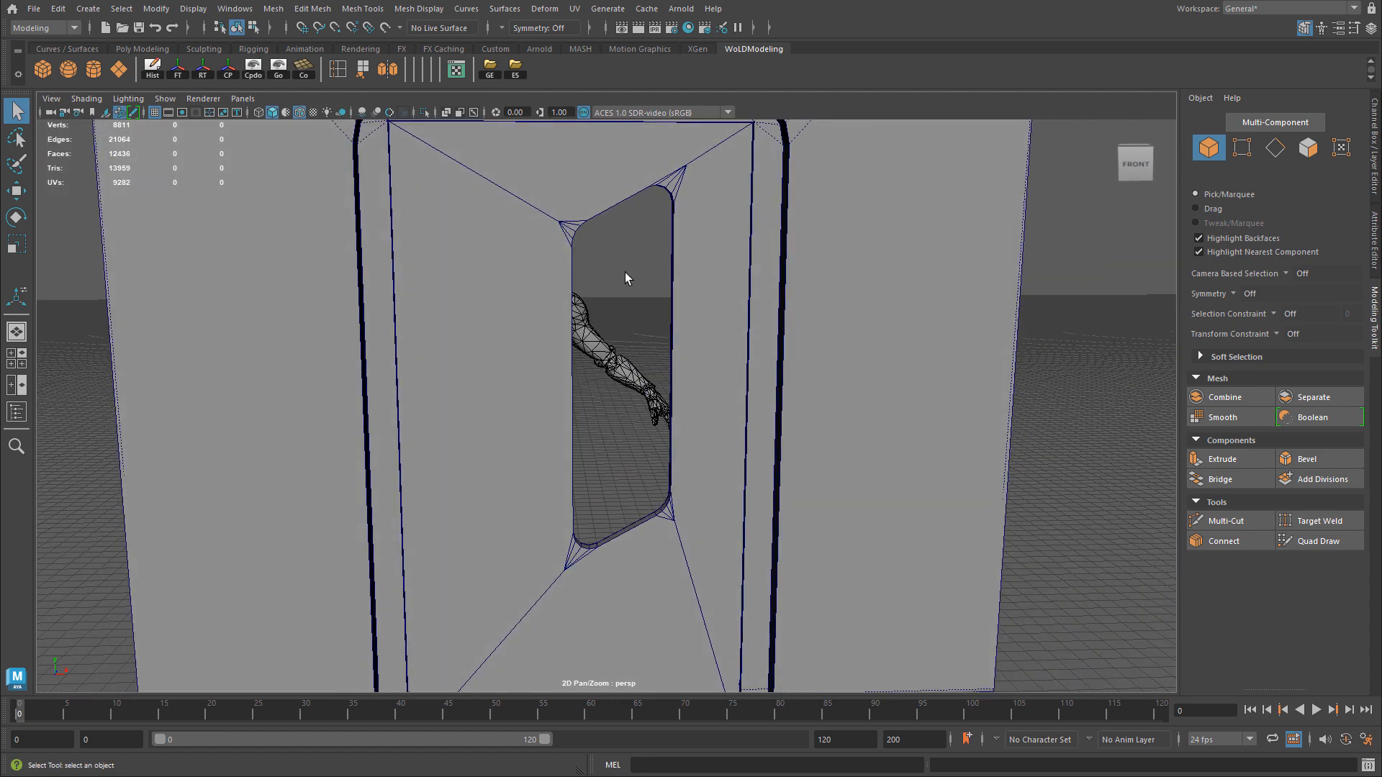
mouse_move(625, 274)
alt+mouse_down()
mouse_move(737, 336)
mouse_move(663, 314)
mouse_move(638, 339)
mouse_move(623, 326)
mouse_move(650, 335)
mouse_move(626, 331)
alt+mouse_up()
key(7)
key(5)
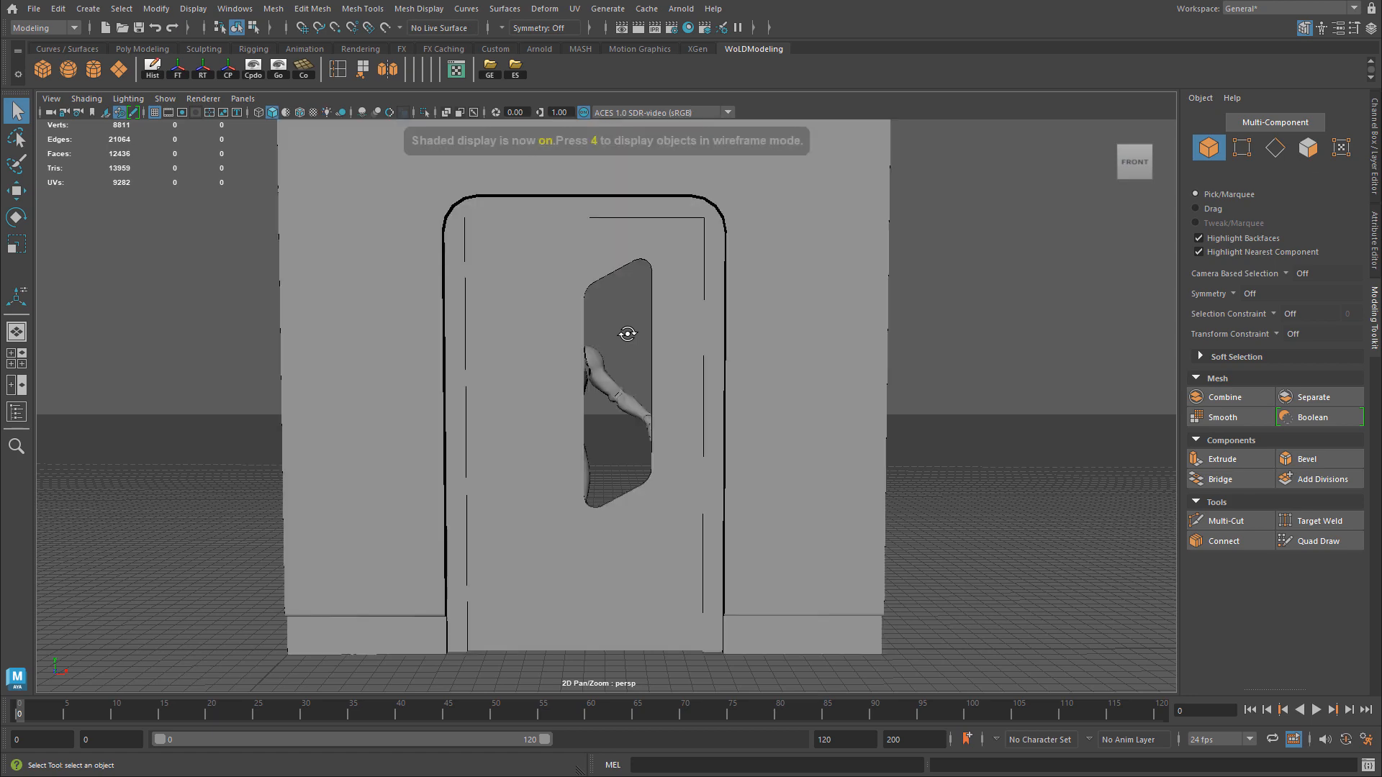
alt+right_drag(626, 330, 643, 325)
alt+drag(643, 325, 691, 325)
key(alt+5)
Isolate the door and turn on Object Z symmetry for editing around the window's upper corners.
click(701, 324)
key(w)
alt+right_drag(663, 253, 871, 319)
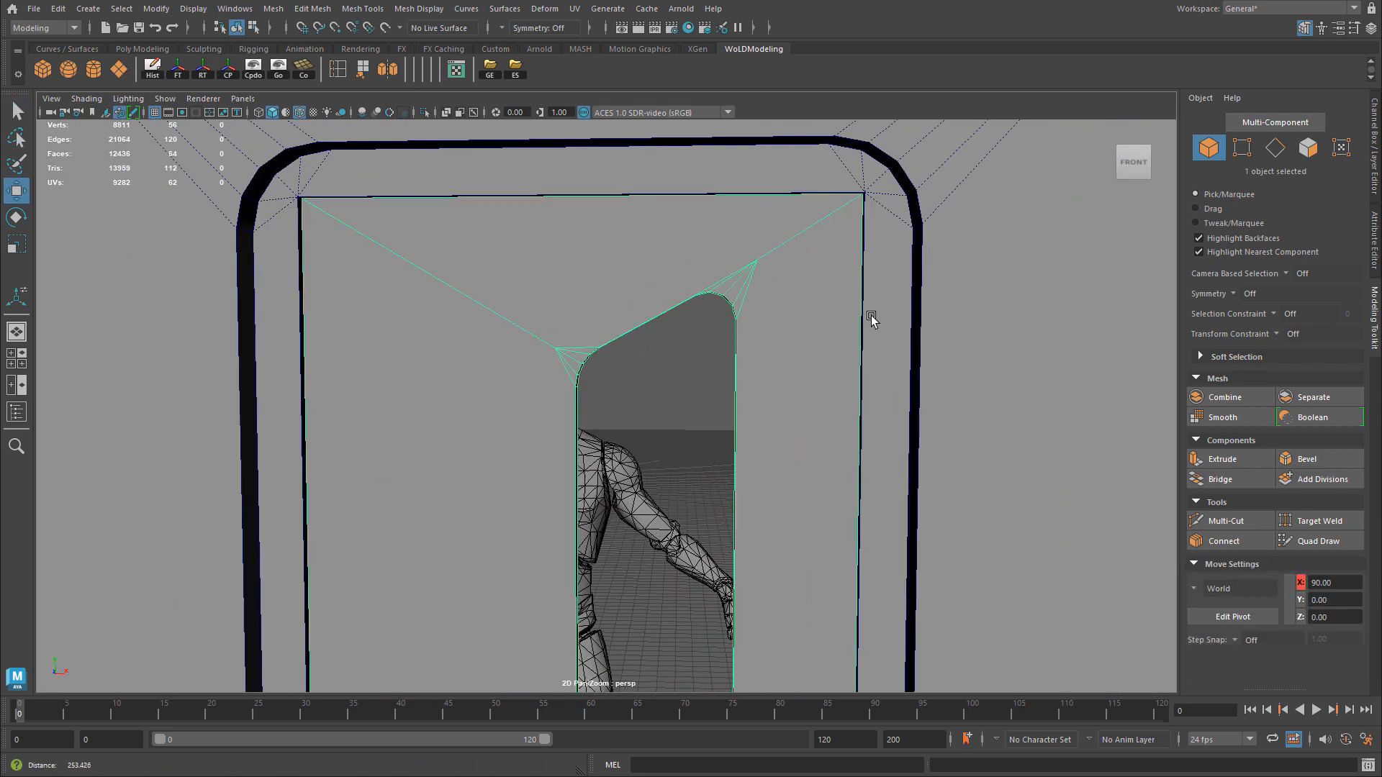
alt+drag(871, 318, 1171, 359)
key(ctrl+1)
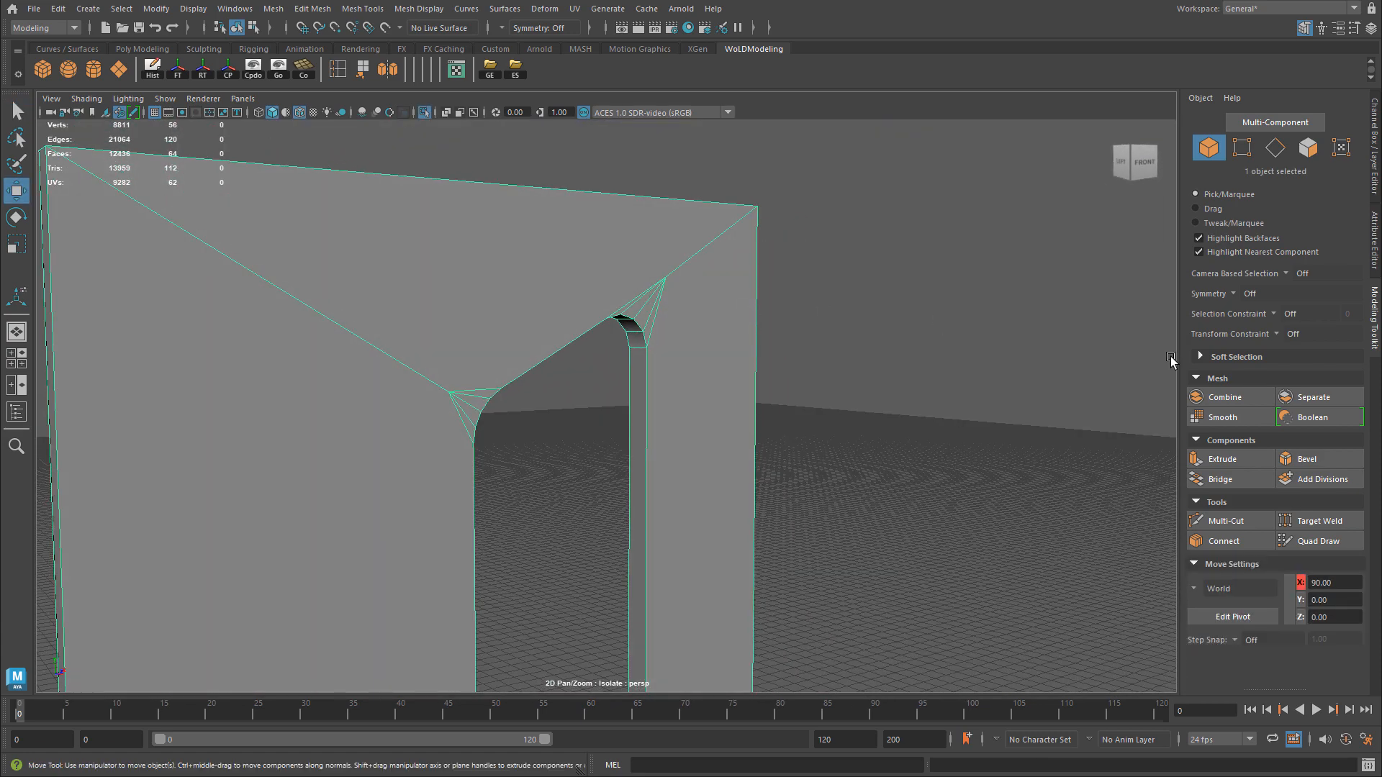
click(1231, 294)
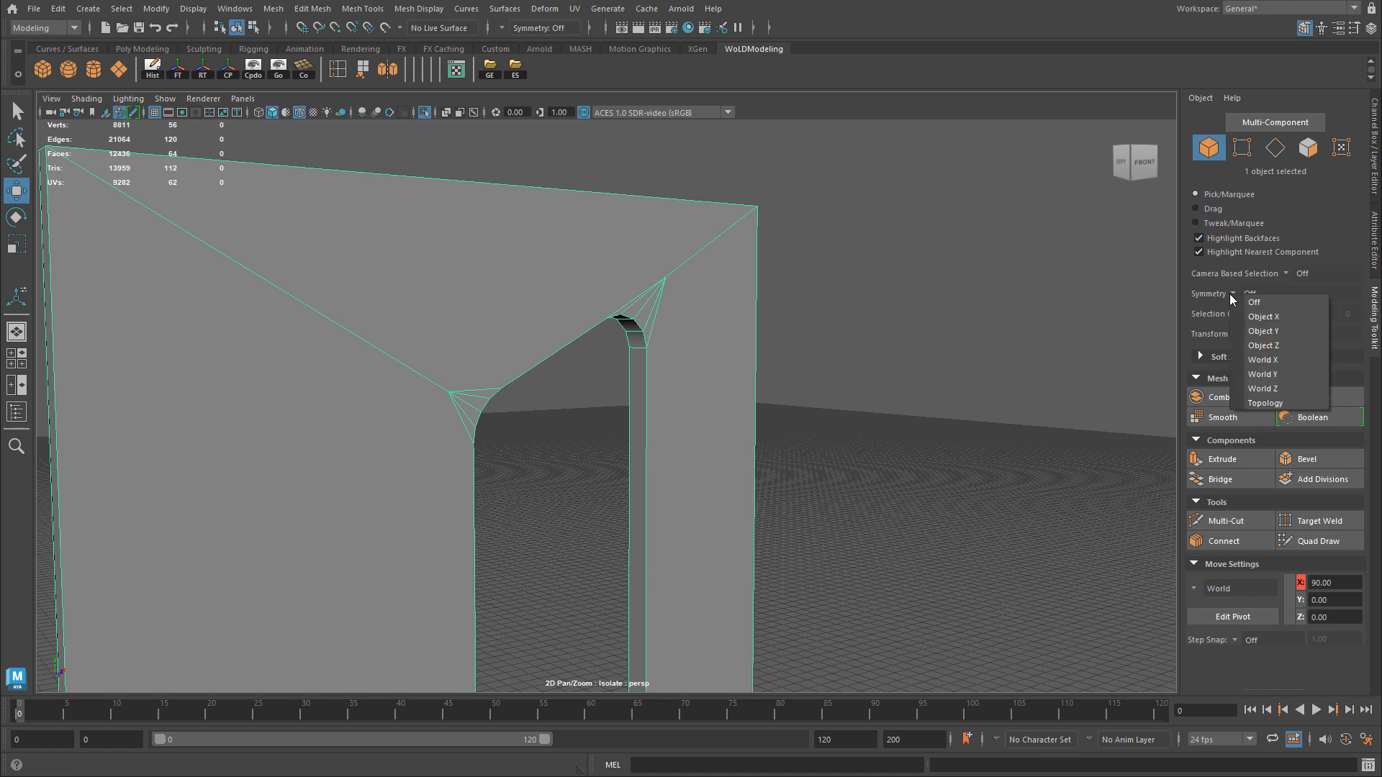
click(1272, 347)
alt+right_drag(565, 315, 756, 372)
alt+drag(756, 372, 700, 375)
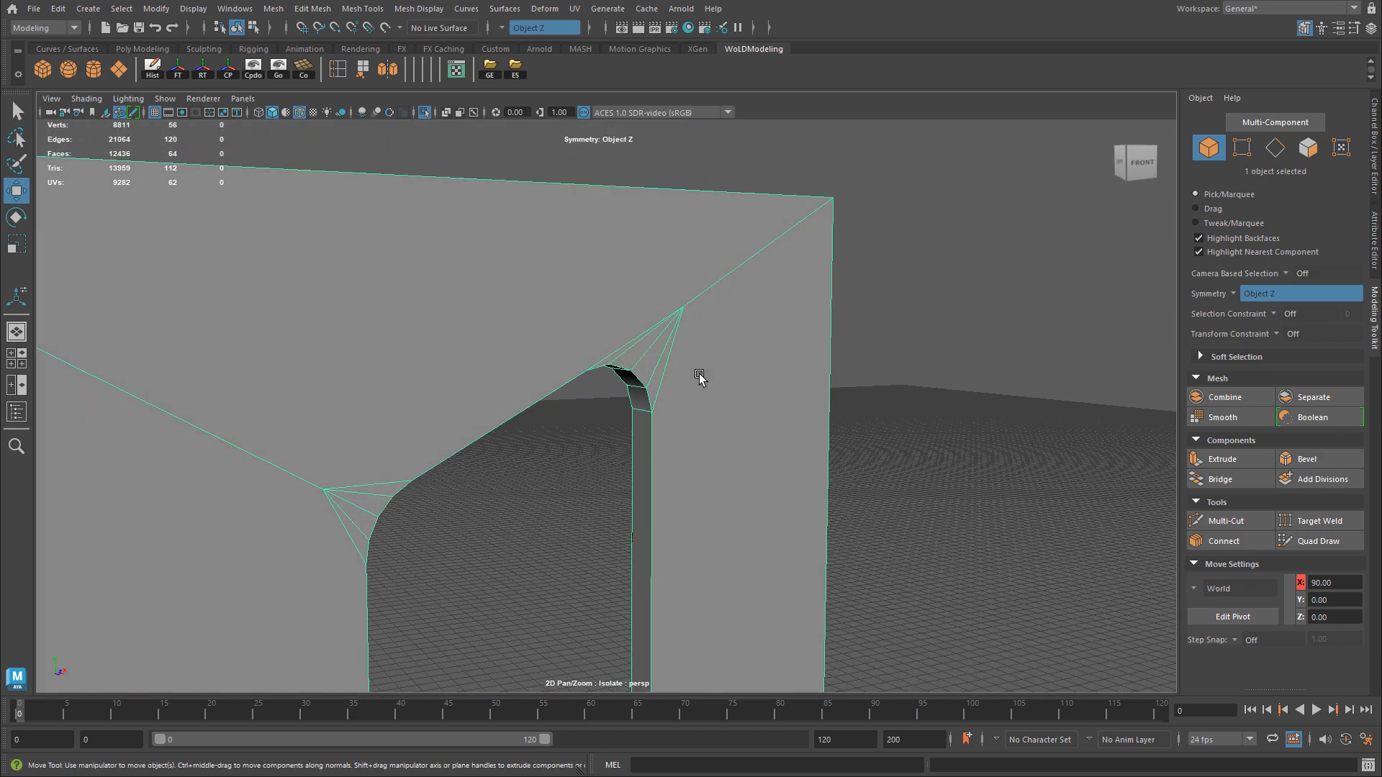
Target Weld the bevel's inner support vertices at the window's two upper corners onto the door's upper outer corners.
click(1311, 526)
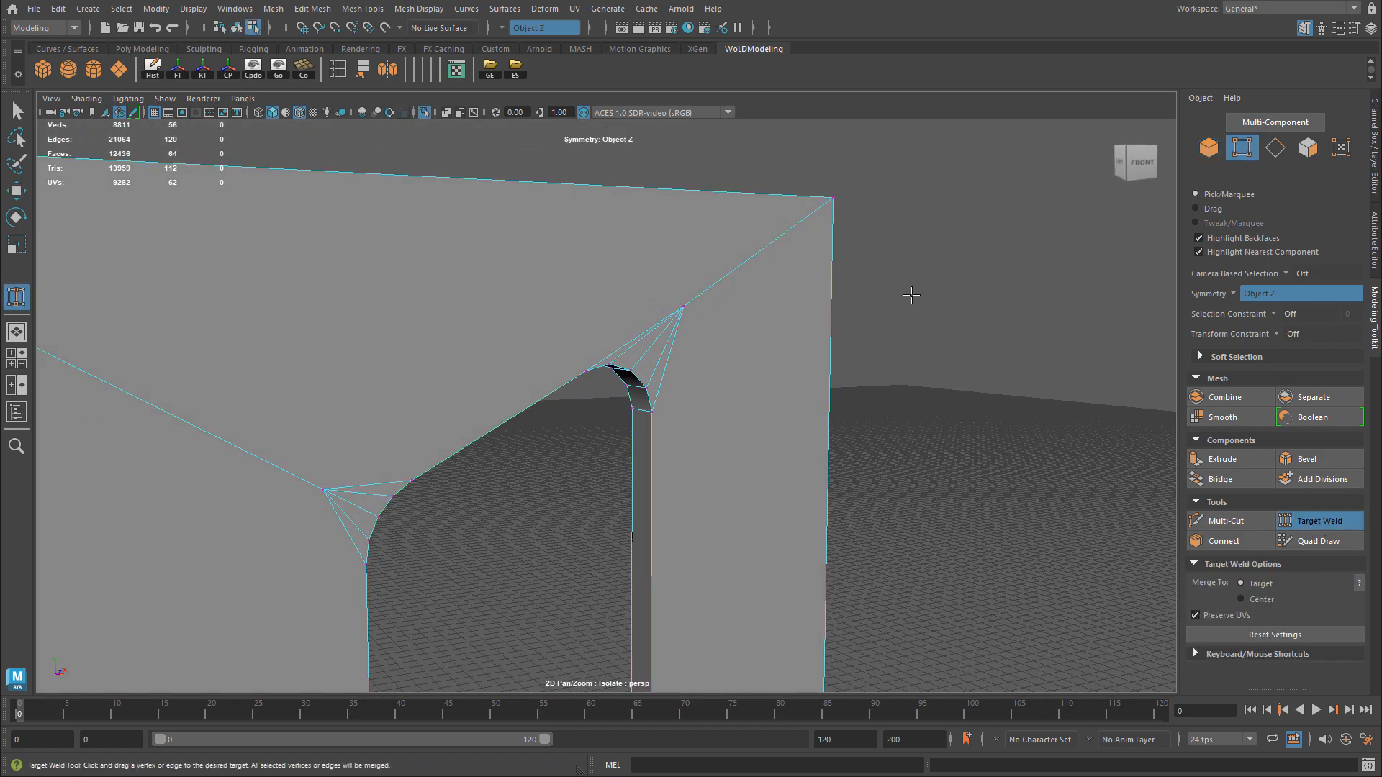
drag(814, 224, 832, 199)
alt+right_drag(792, 223, 416, 376)
alt+drag(416, 376, 431, 422)
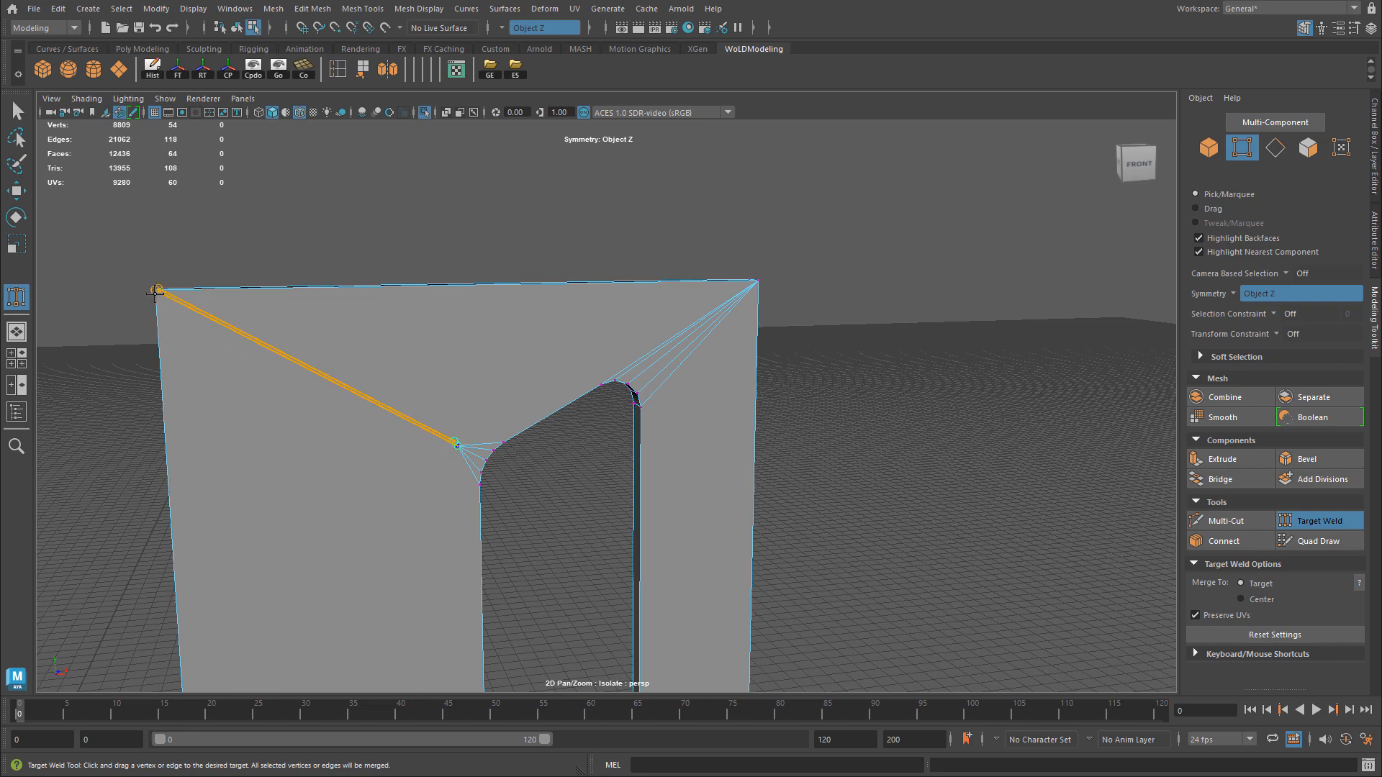
drag(156, 292, 459, 429)
Target Weld the support vertices at the window's lower corners onto the door's bottom corners and return to object selection.
drag(506, 513, 479, 536)
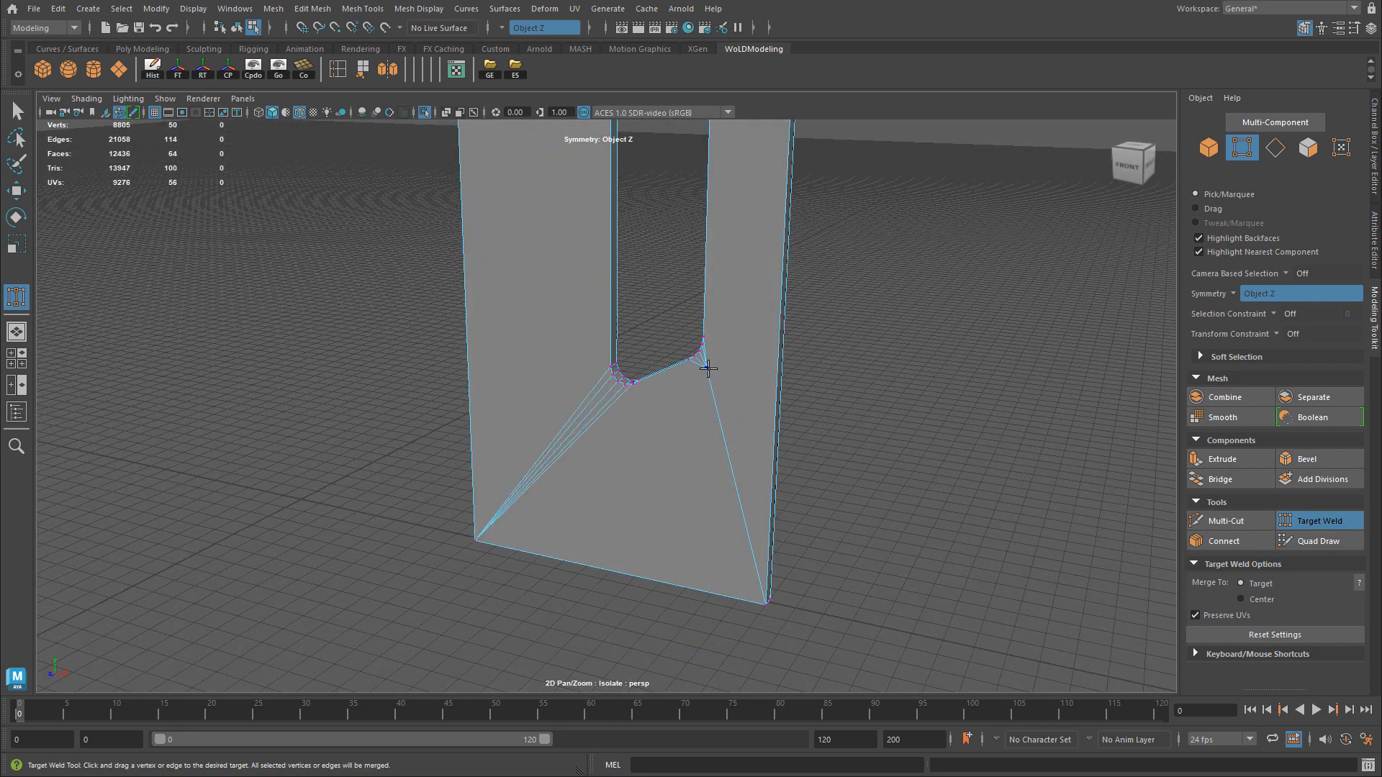
drag(755, 600, 756, 600)
alt+drag(756, 600, 796, 499)
key(w)
right_drag(720, 399, 755, 381)
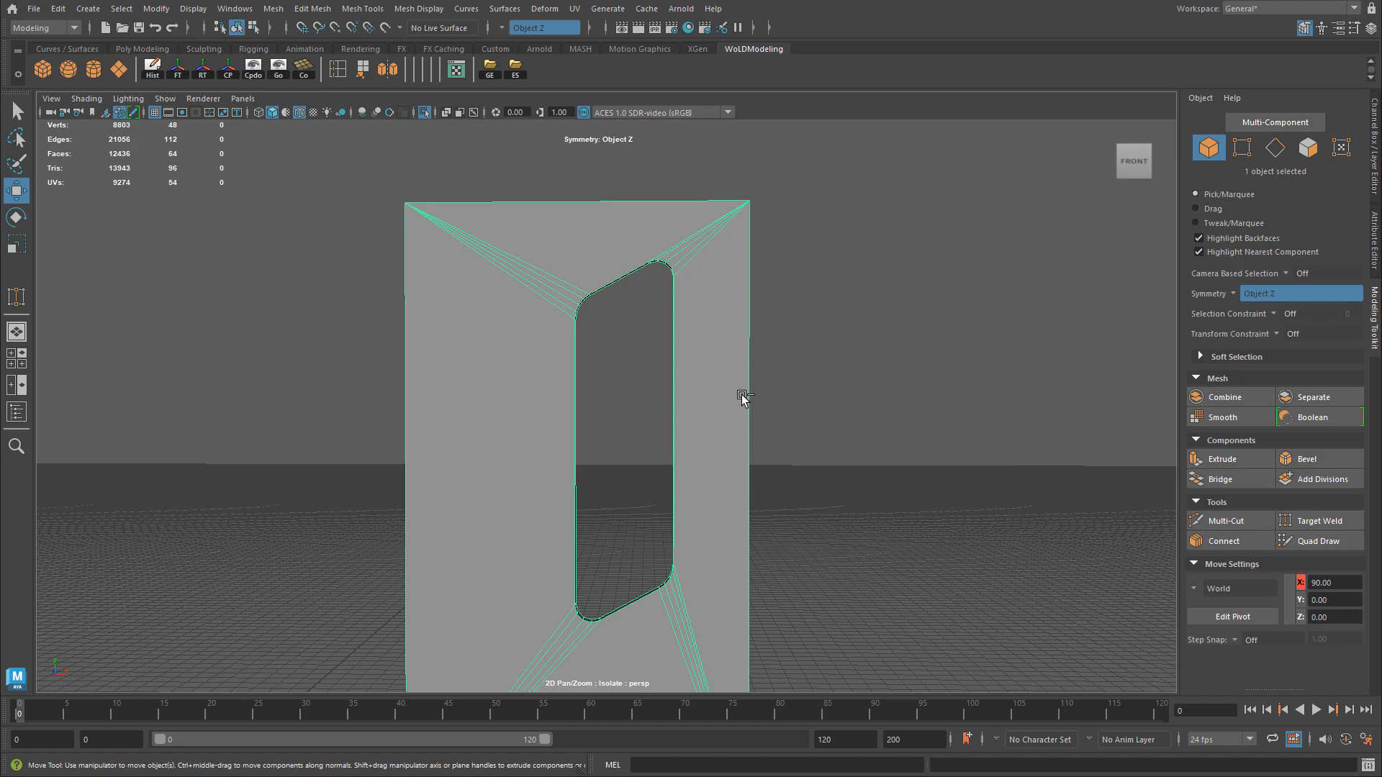
Exit isolation, delete the door's construction history, and save the scene with nothing selected.
key(ctrl+1)
alt+drag(644, 401, 592, 364)
click(152, 73)
alt+middle_drag(769, 412, 775, 338)
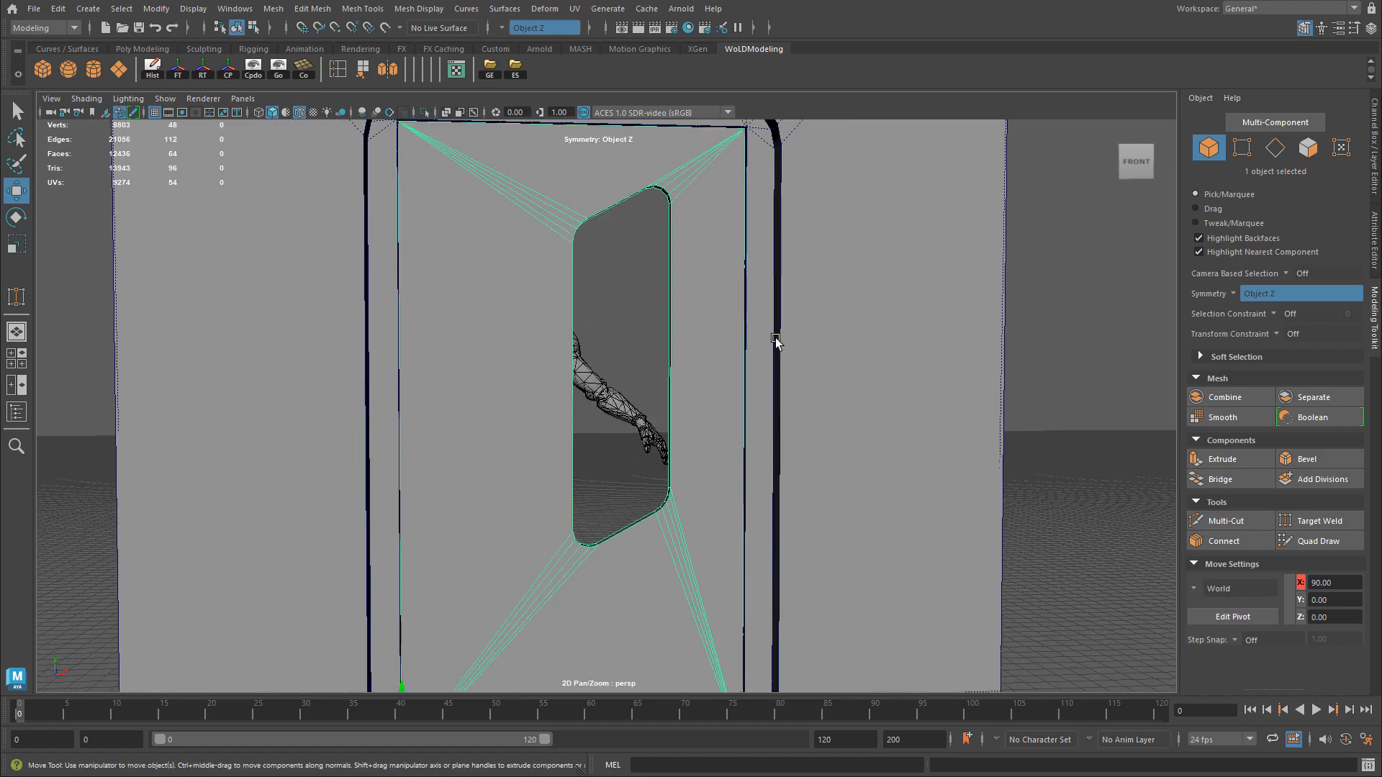
alt+right_drag(775, 338, 623, 346)
alt+right_drag(709, 360, 626, 370)
mouse_move(626, 370)
alt+mouse_down()
mouse_move(567, 372)
mouse_move(646, 408)
alt+mouse_up()
alt+right_drag(646, 408, 836, 447)
alt+middle_drag(835, 447, 811, 478)
alt+right_drag(811, 478, 706, 467)
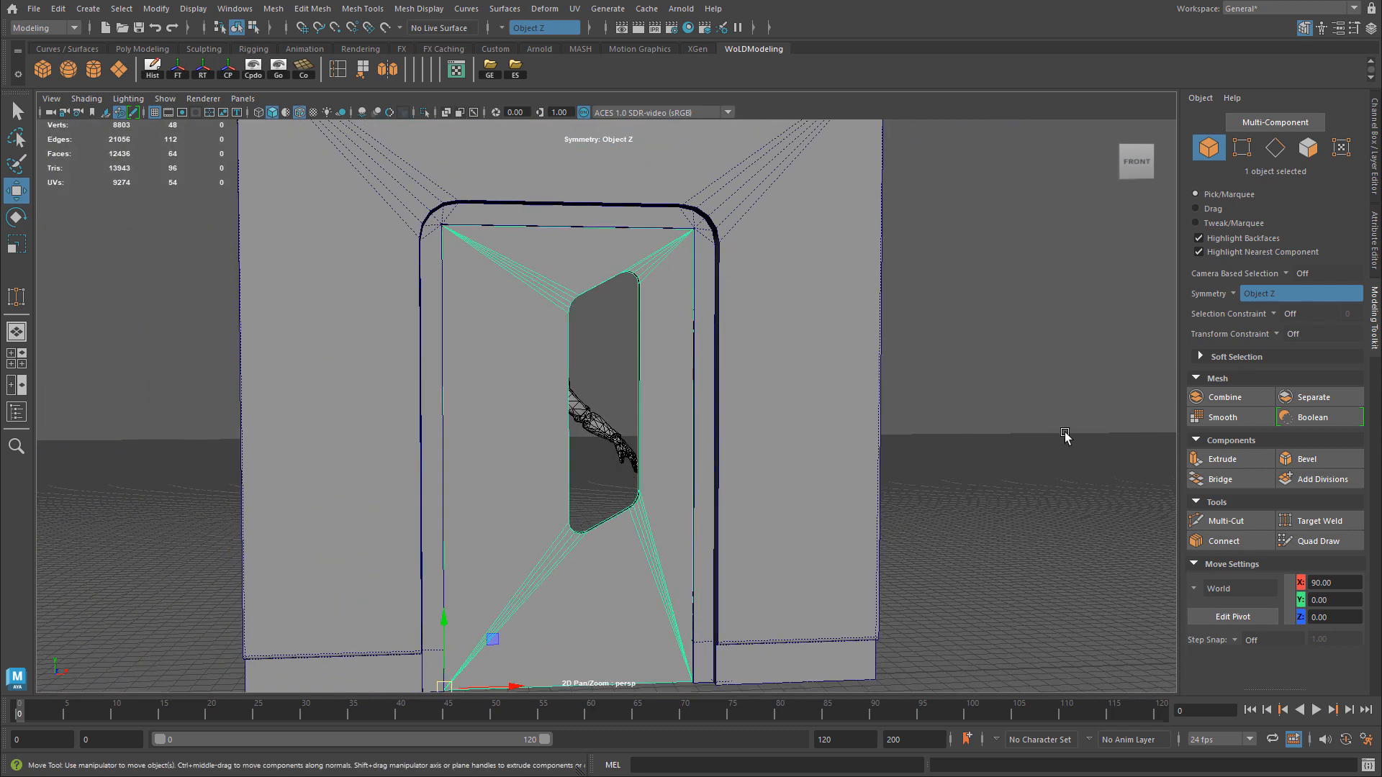
click(1065, 435)
key(ctrl+s)
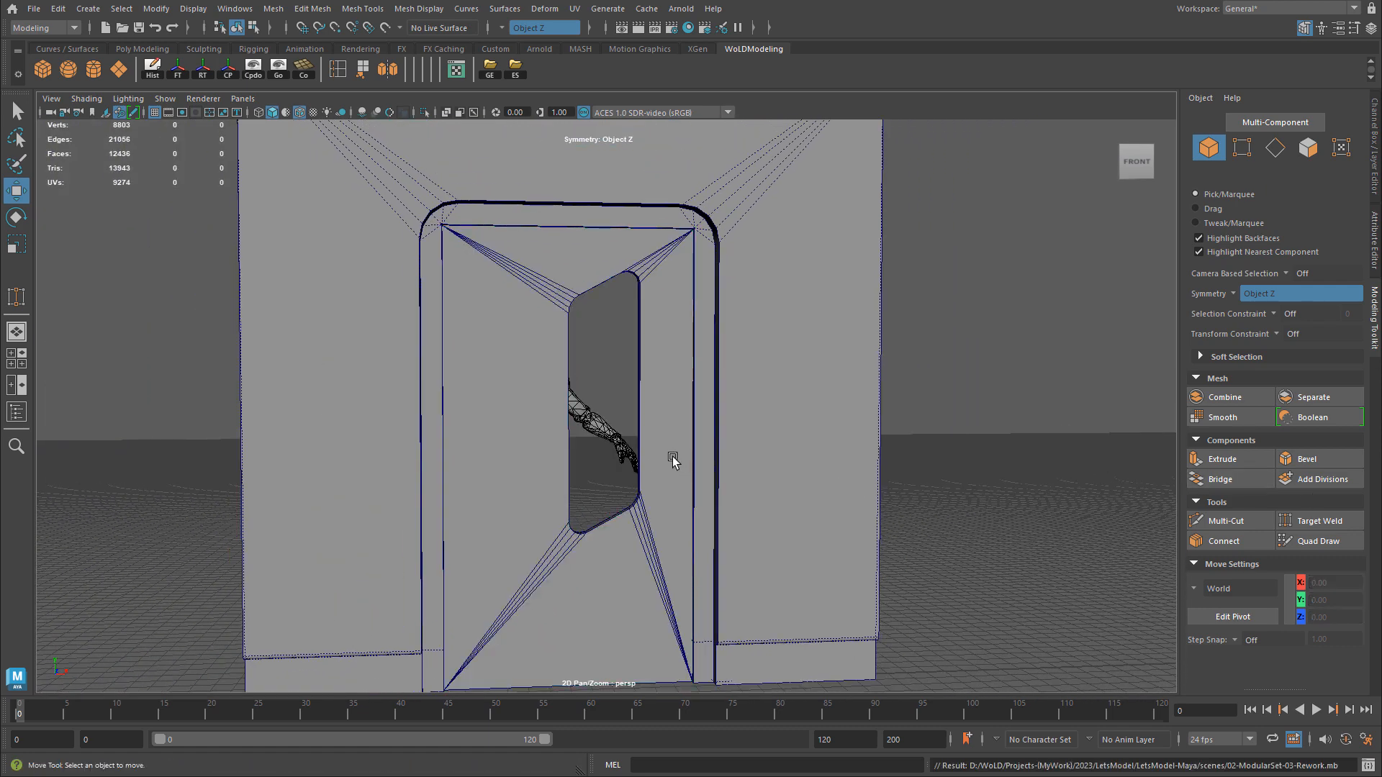
Turn off symmetry with the door selected.
click(684, 434)
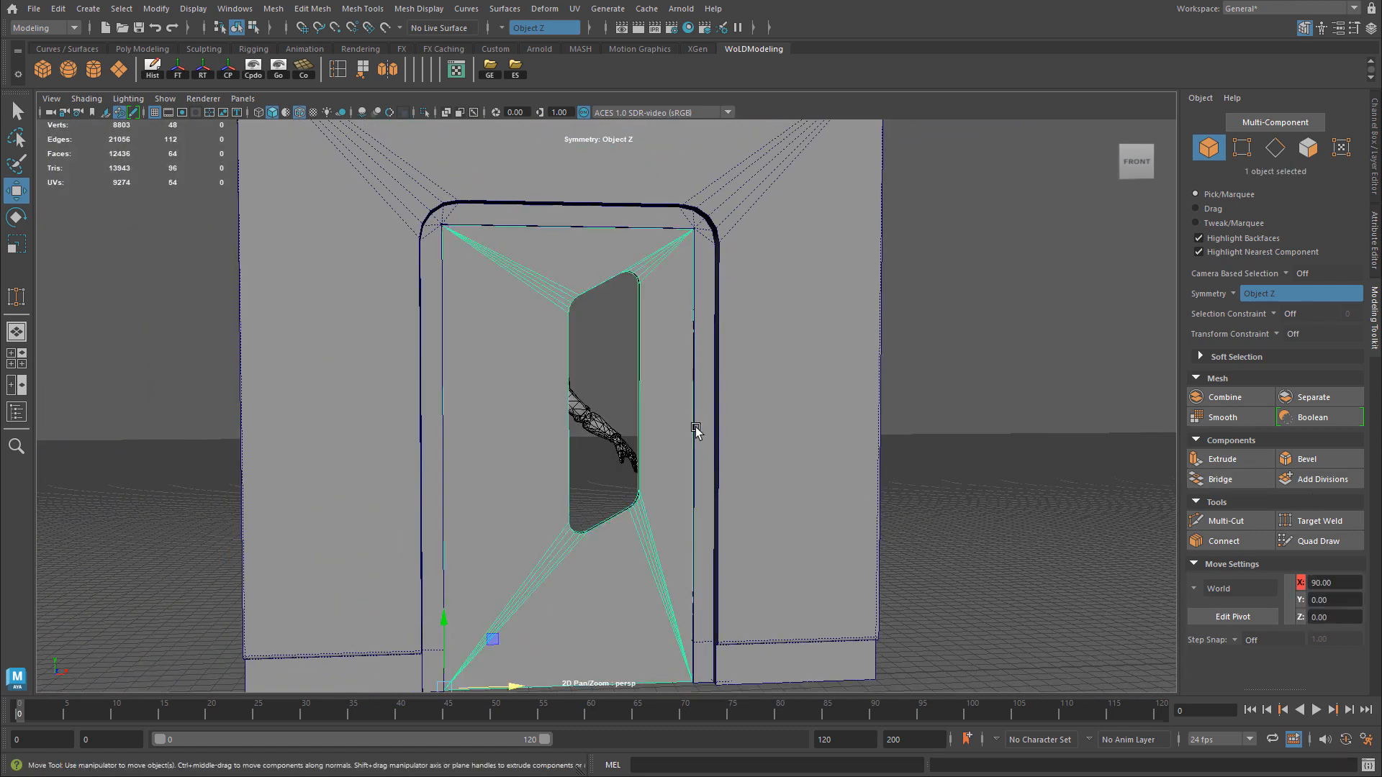
click(1245, 294)
click(1248, 300)
Create a cube and, in front view, shape and place it as an upright box beside the window at the character's hand.
alt+drag(896, 368, 478, 509)
key(space)
key(space)
scroll(608, 311, down, 2)
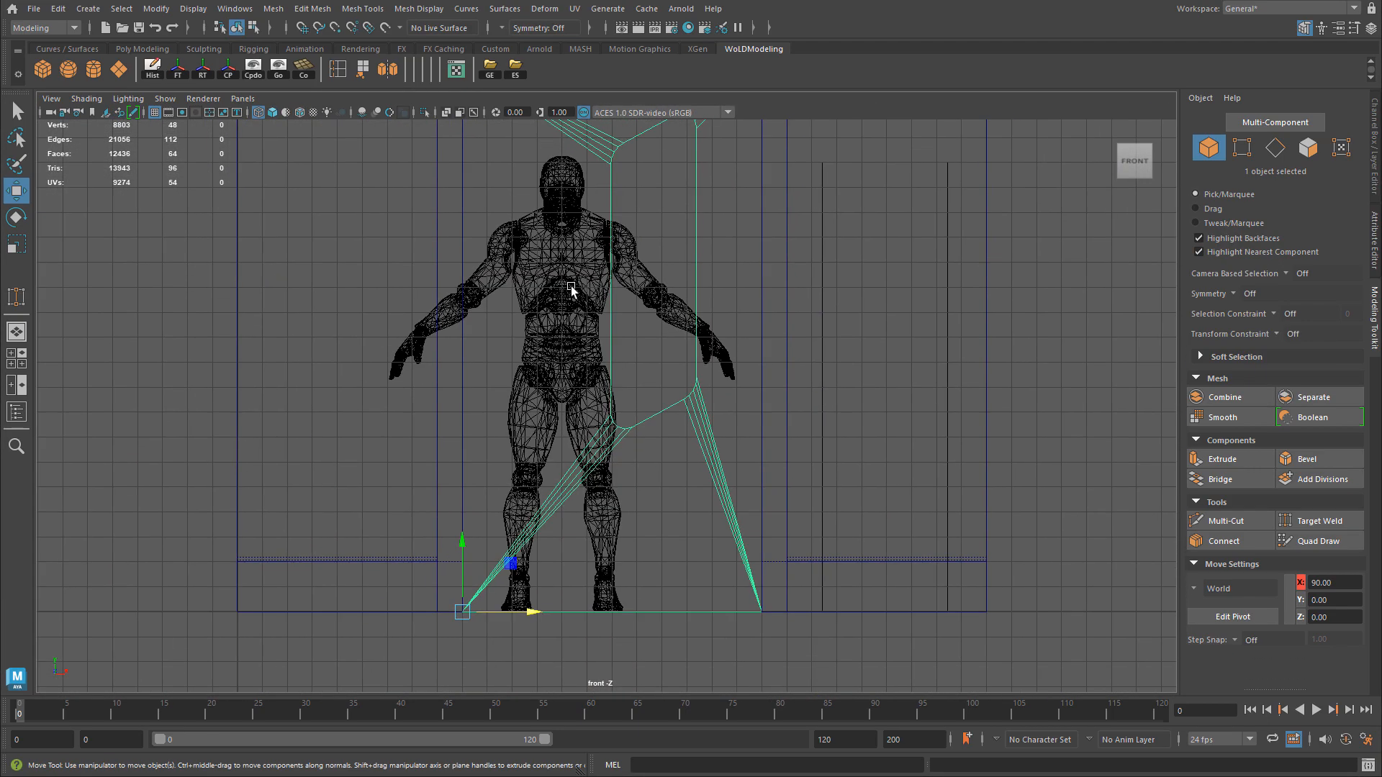
click(47, 70)
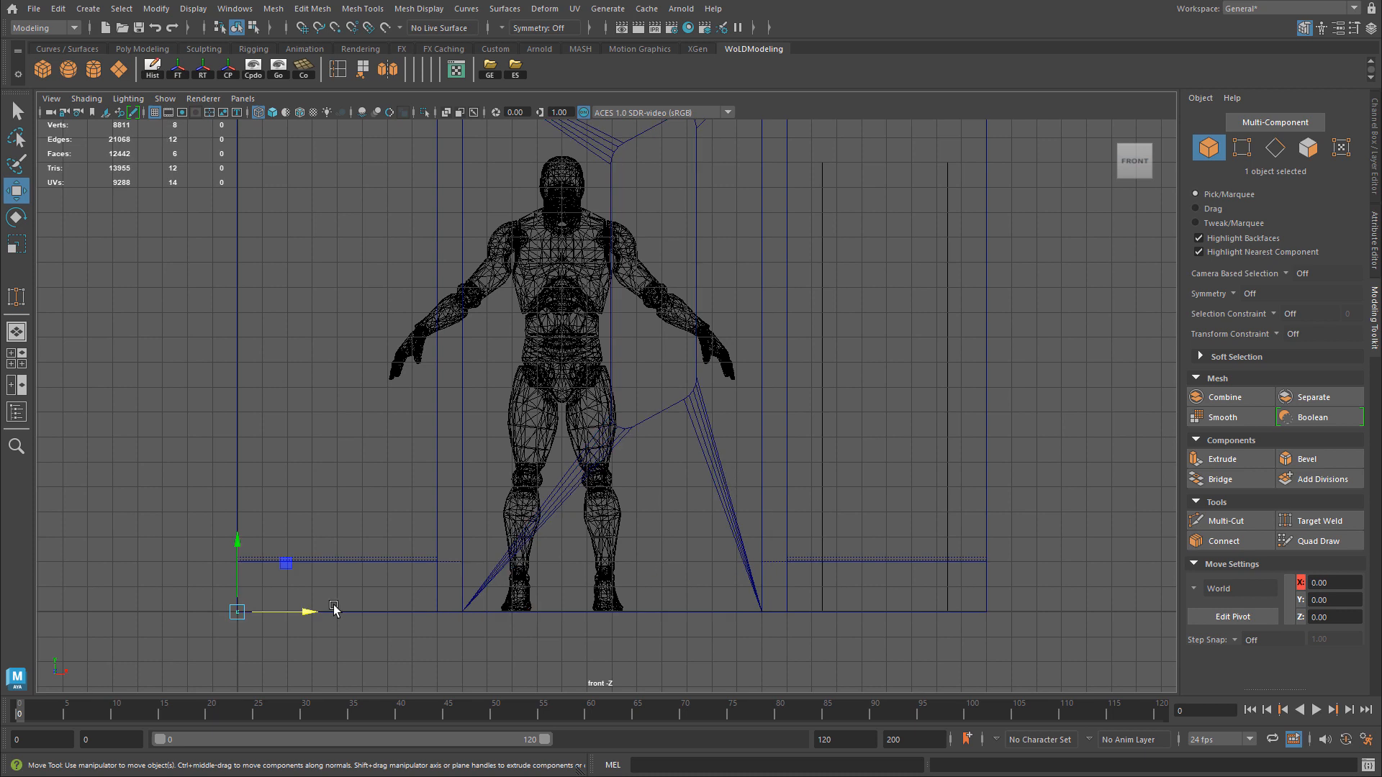
key(r)
drag(237, 611, 748, 343)
key(w)
alt+middle_drag(749, 343, 692, 408)
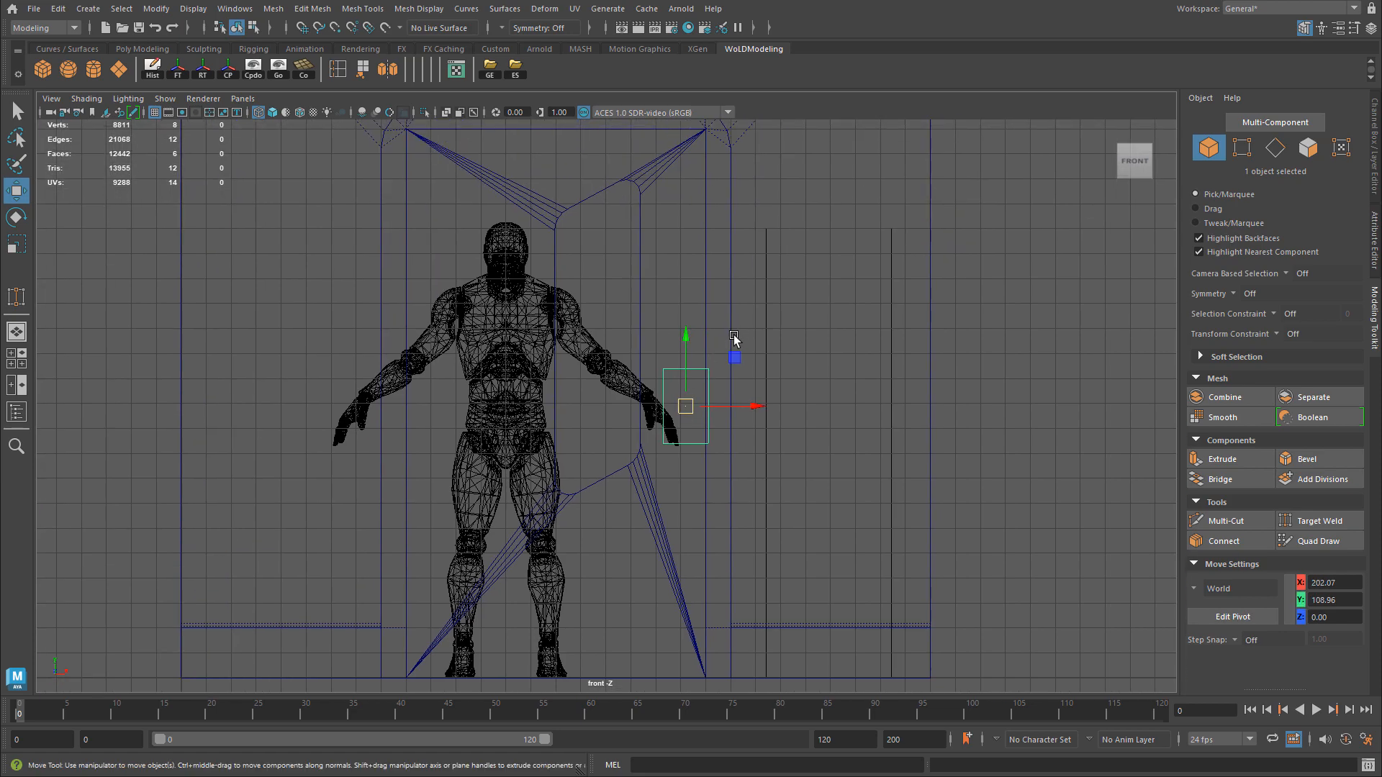
Adjust the box's depth against the door in perspective, offsetting it to Z -3.74.
key(space)
key(space)
alt+right_drag(459, 268, 740, 346)
alt+middle_drag(740, 346, 704, 484)
alt+right_drag(704, 484, 830, 438)
drag(697, 383, 602, 388)
alt+middle_drag(1123, 406, 663, 369)
drag(623, 389, 548, 448)
key(space)
key(space)
Narrow the box in front view and position it at X 197.85, Y 105.44 between the window and the door's opening edge.
key(r)
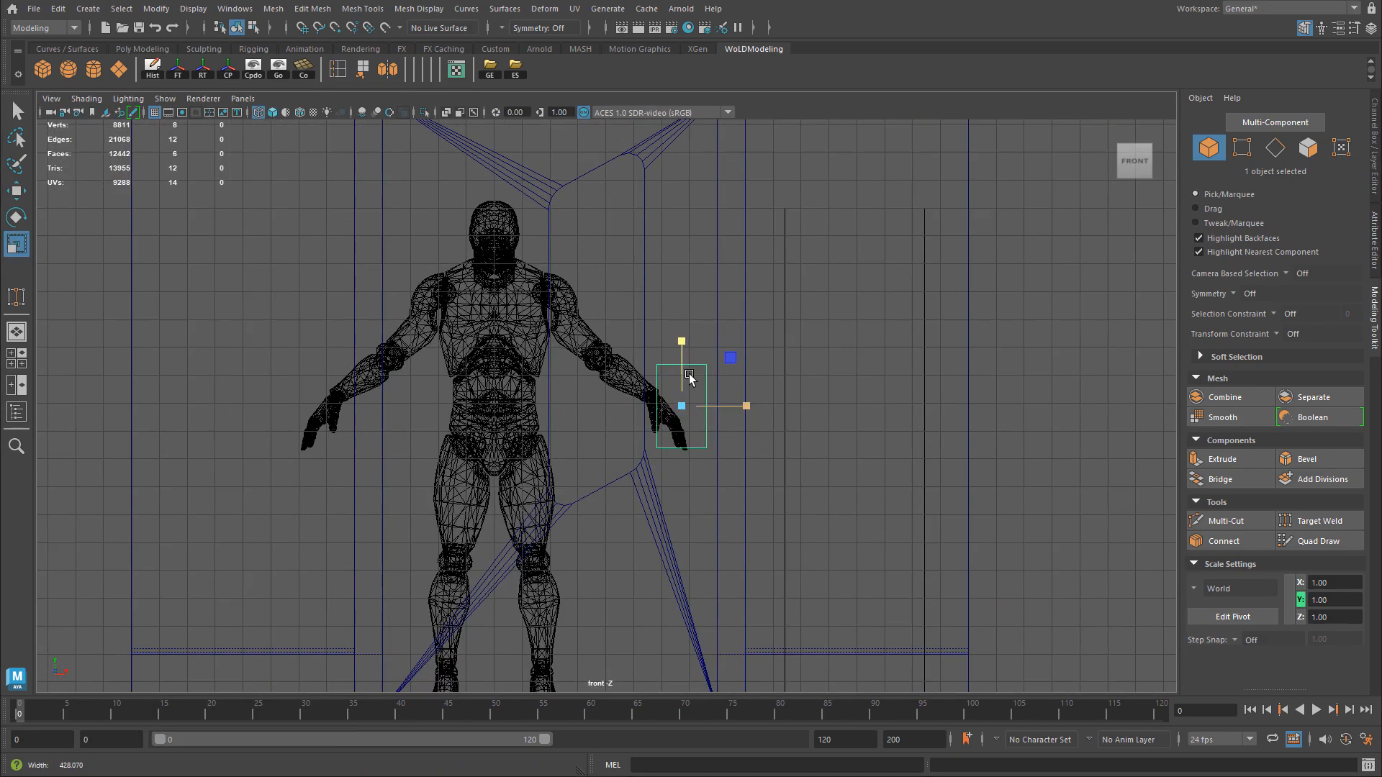
alt+right_drag(691, 378, 803, 400)
drag(780, 408, 760, 409)
drag(844, 406, 826, 408)
key(w)
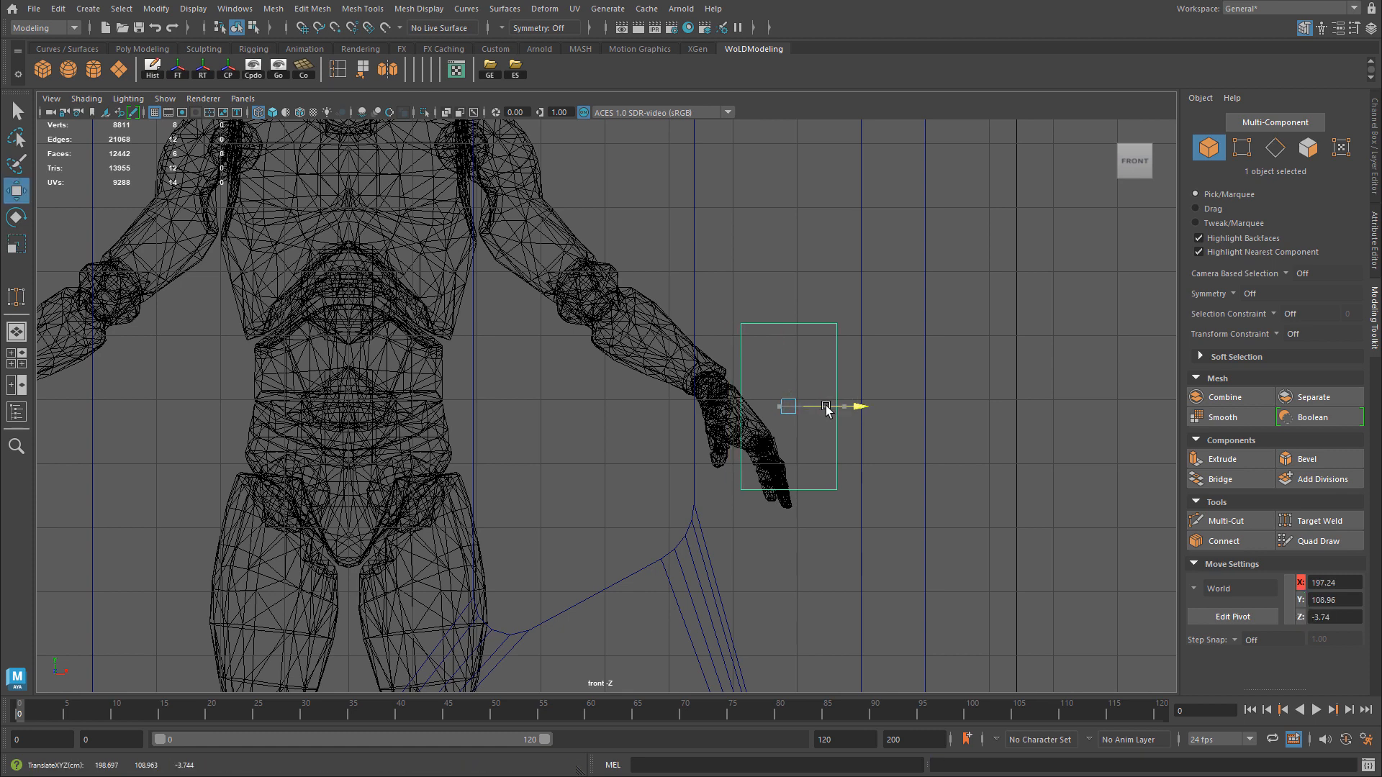
alt+right_drag(826, 408, 741, 396)
drag(751, 335, 750, 357)
drag(814, 424, 810, 424)
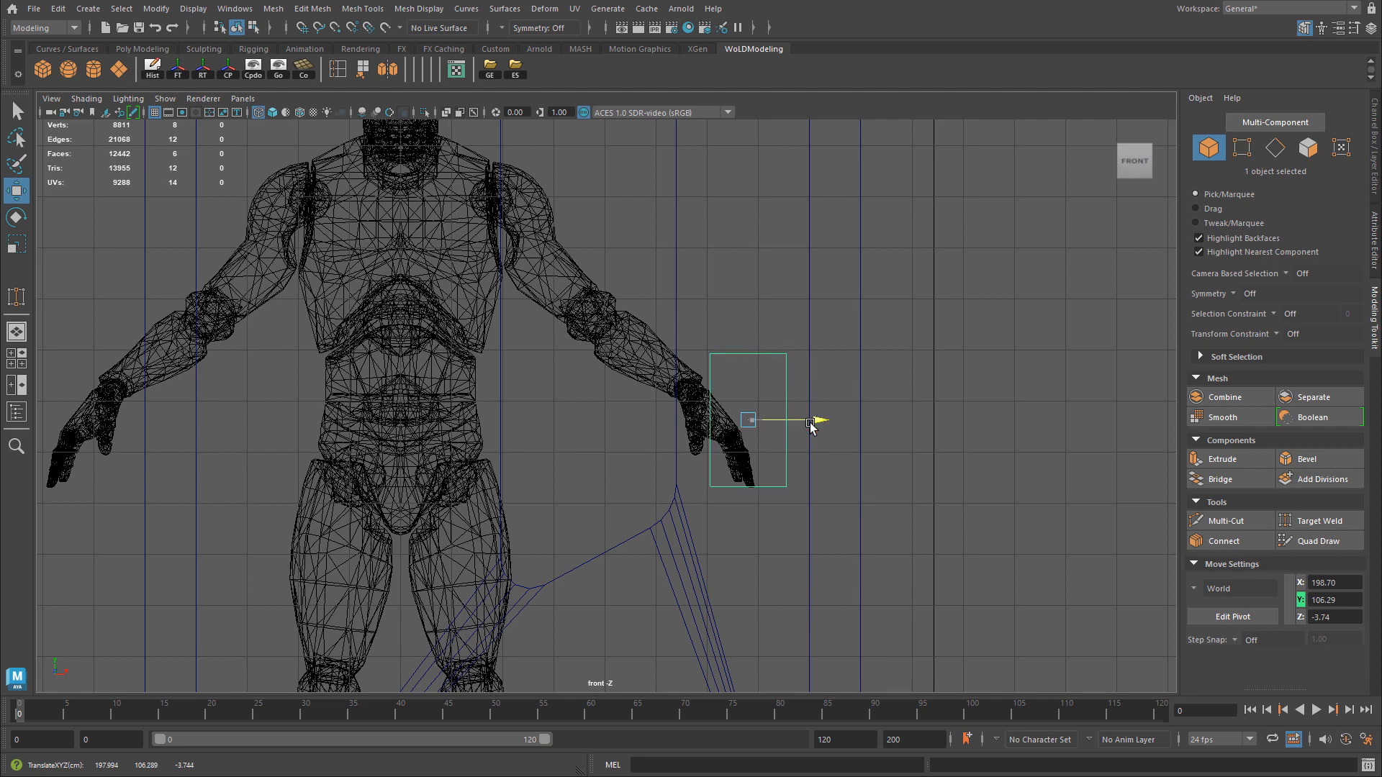
alt+middle_drag(858, 359, 851, 369)
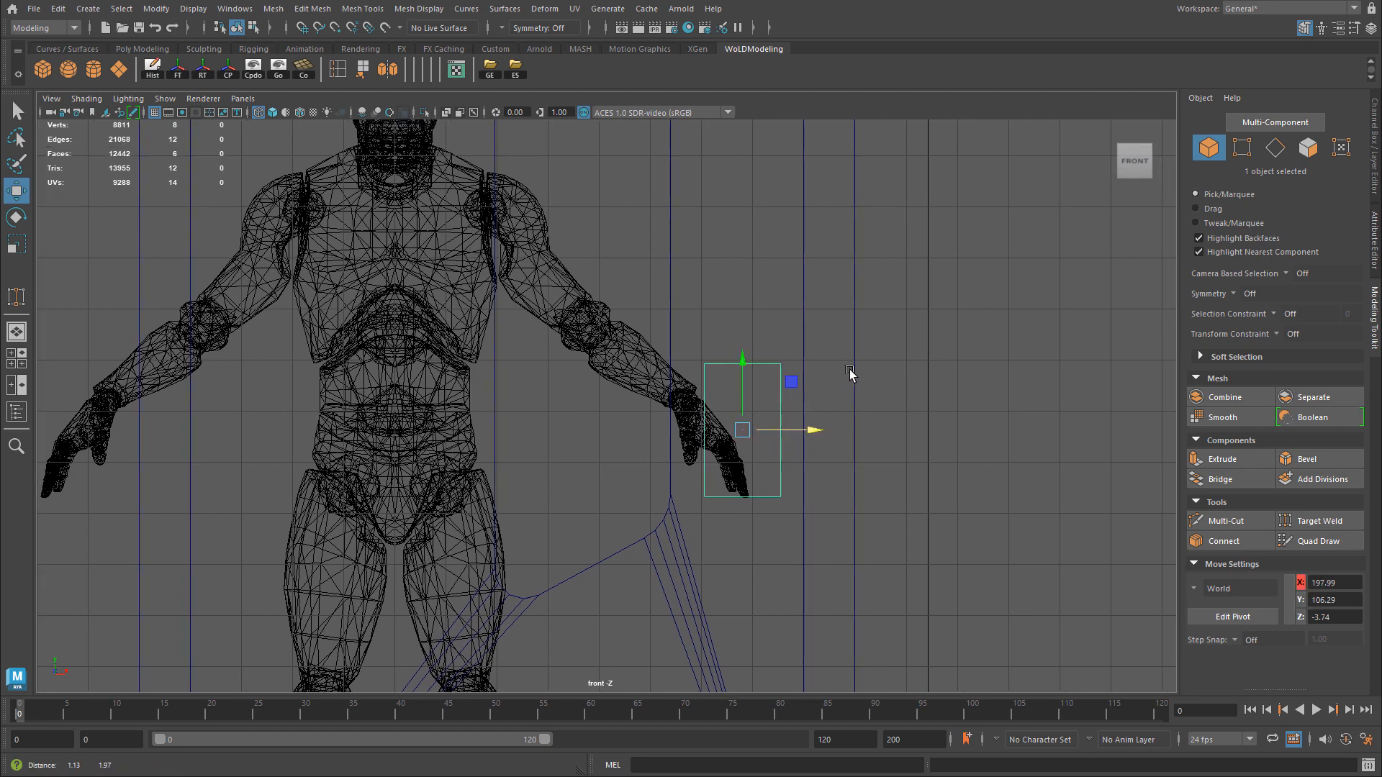
drag(816, 430, 812, 430)
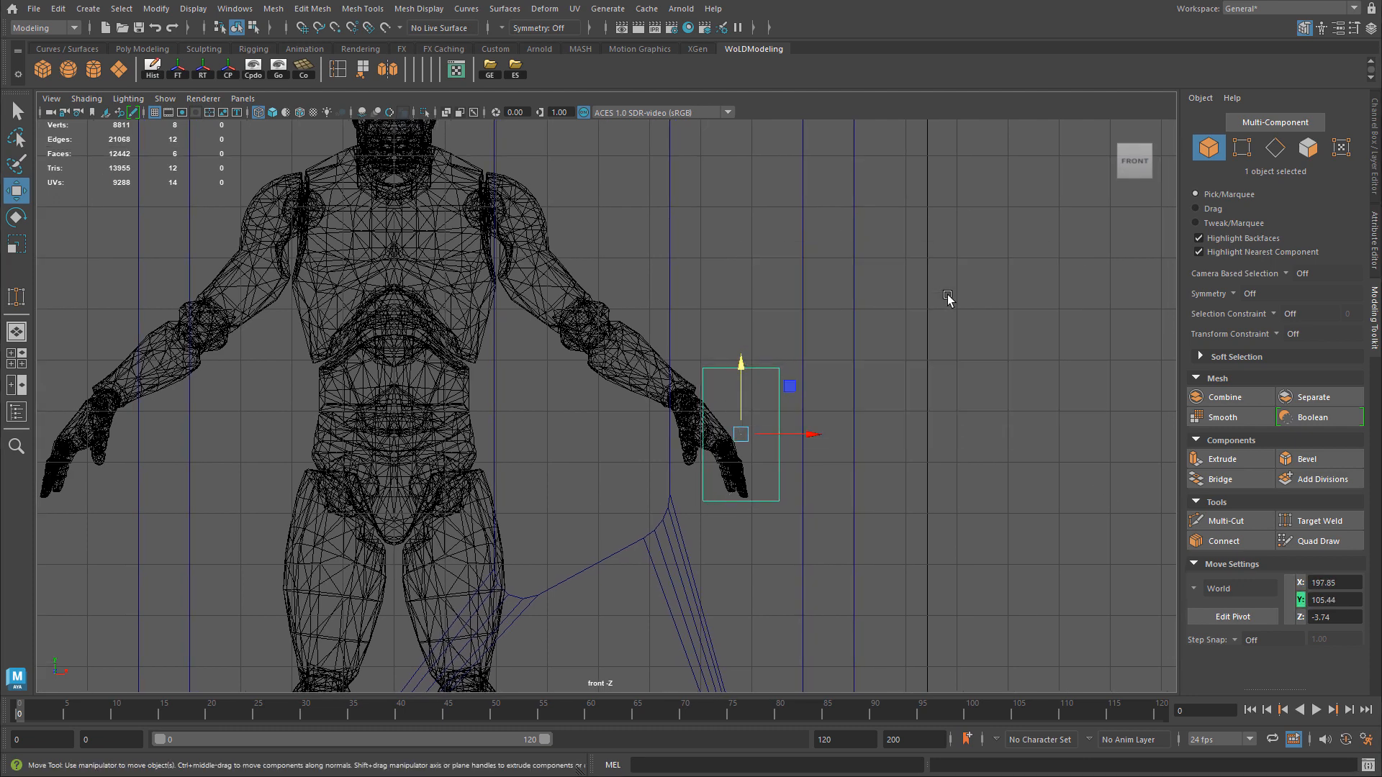
Delete the box's large end face on one side of the door, leaving that end open.
key(space)
key(space)
alt+drag(821, 335, 1000, 400)
alt+middle_drag(612, 414, 891, 349)
alt+drag(890, 349, 676, 386)
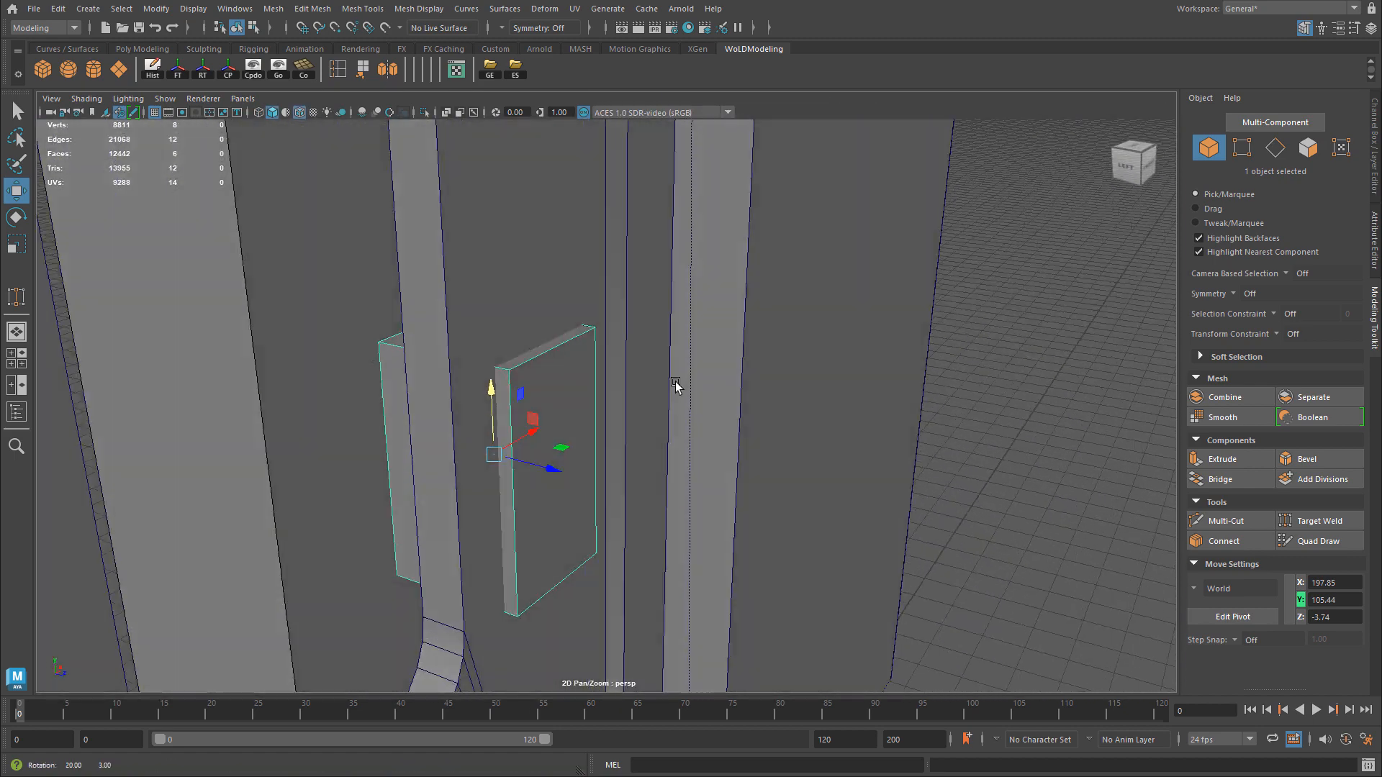
alt+middle_drag(541, 442, 570, 423)
mouse_move(570, 422)
alt+right_down()
mouse_move(585, 347)
mouse_move(534, 361)
mouse_move(569, 400)
alt+right_up()
alt+drag(515, 385, 662, 385)
click(438, 369)
key(Delete)
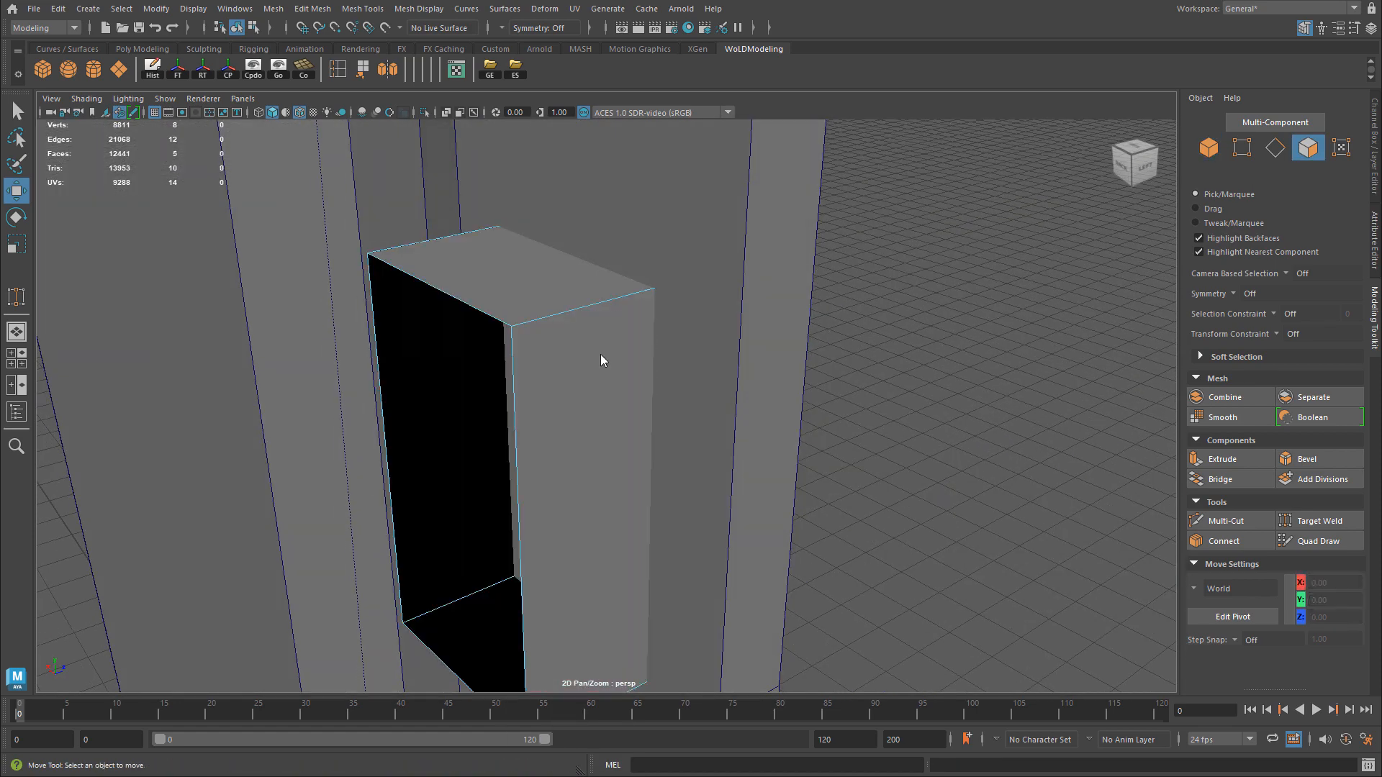
Move the vertices at the box's open end along its depth toward the door and return to object selection.
right_drag(600, 354, 695, 365)
alt+drag(696, 365, 434, 320)
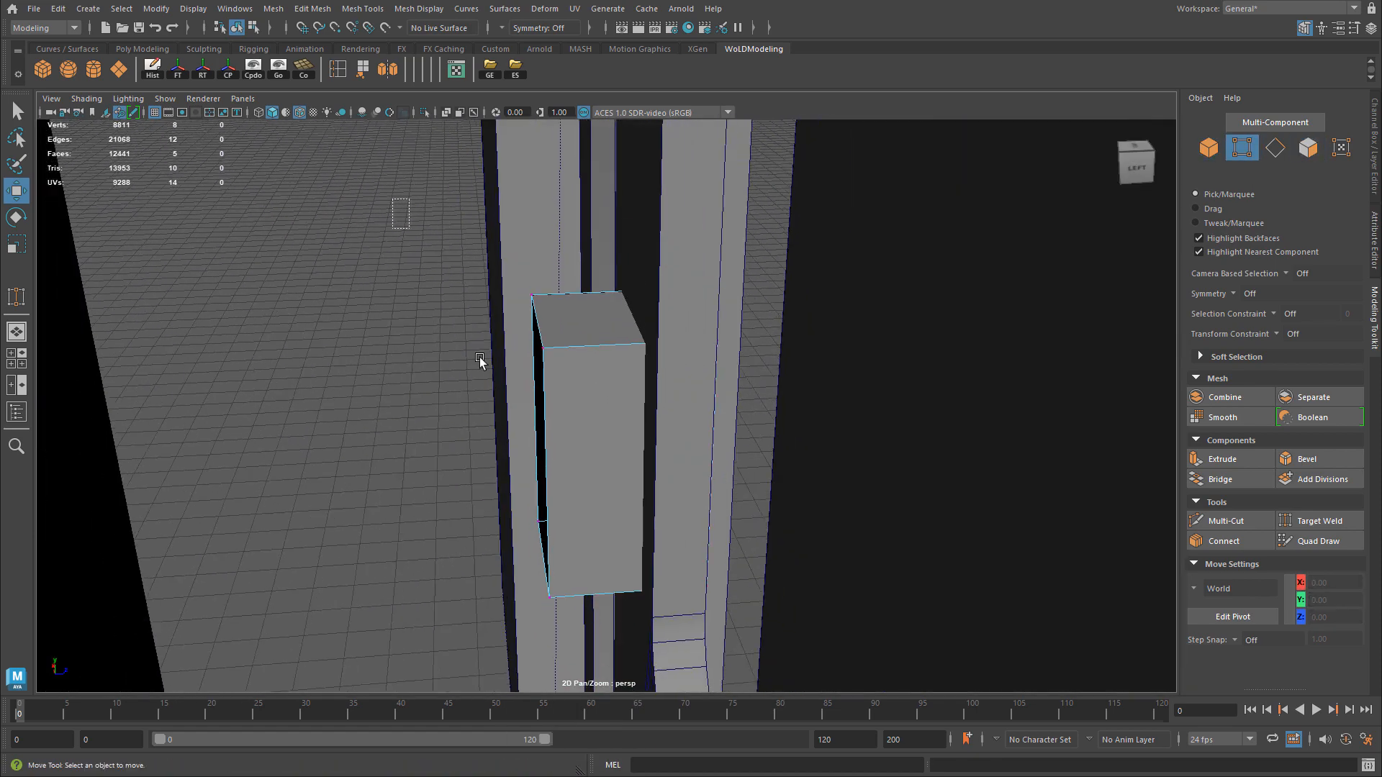
drag(397, 205, 617, 651)
drag(609, 436, 722, 389)
right_drag(721, 390, 776, 365)
alt+right_drag(776, 366, 512, 261)
click(512, 260)
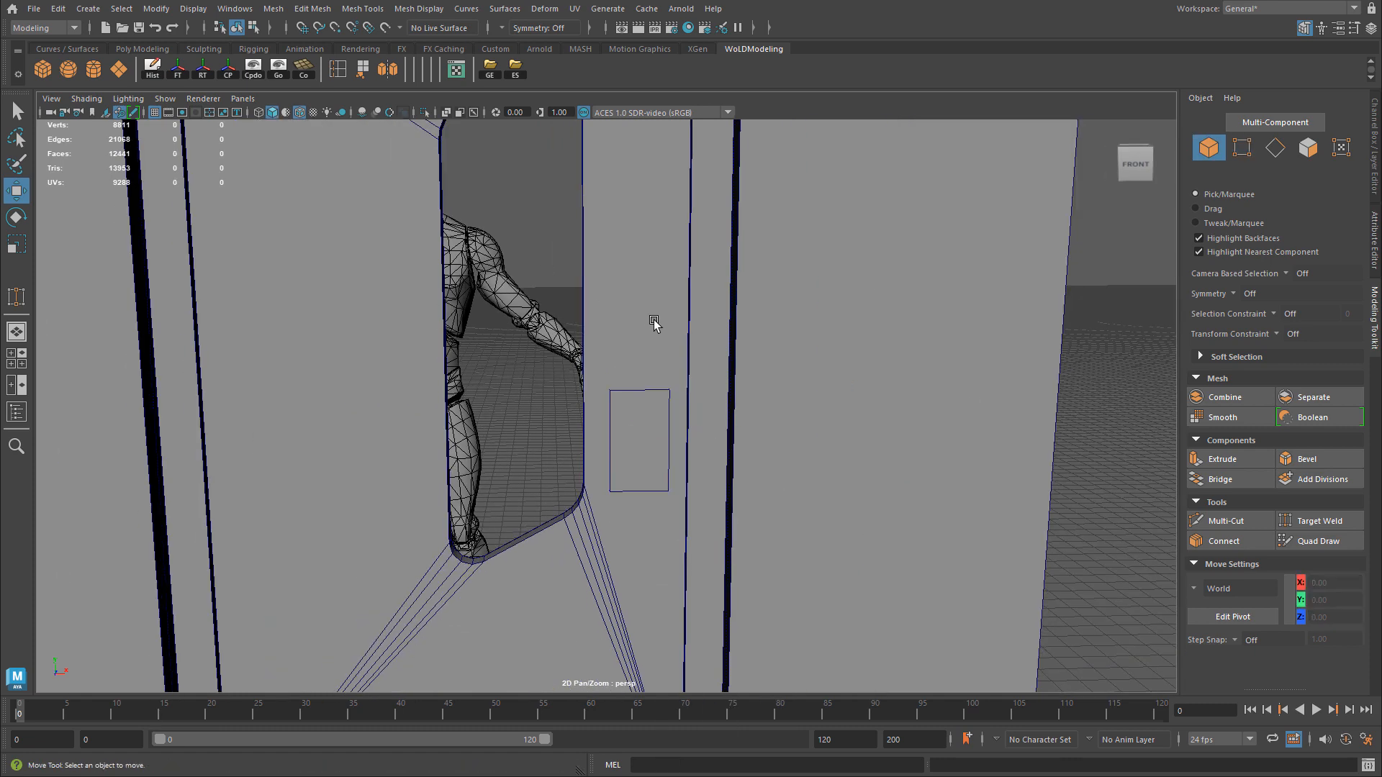
Shift the handle plate sideways to X 197.08 on the door.
alt+drag(661, 378, 660, 376)
alt+right_drag(660, 377, 678, 438)
click(677, 438)
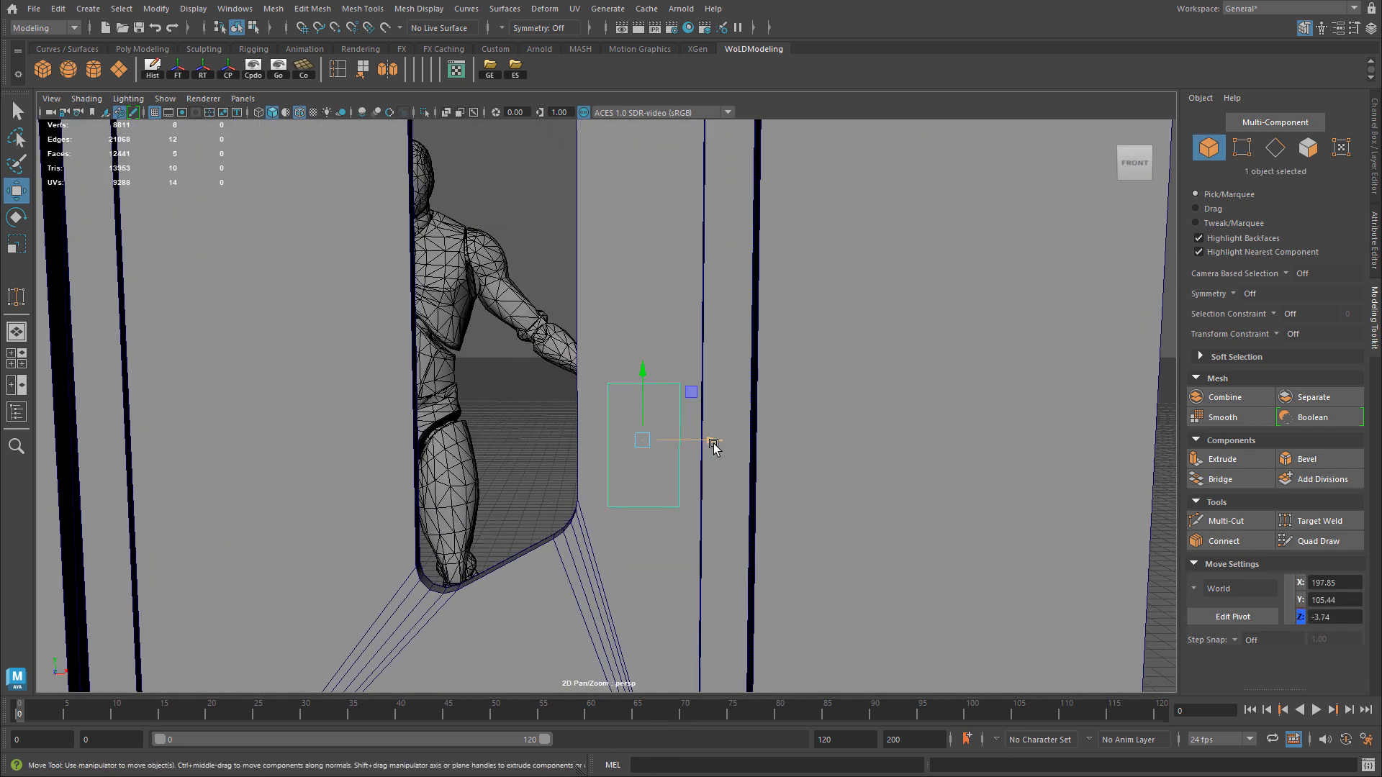
drag(717, 446, 786, 410)
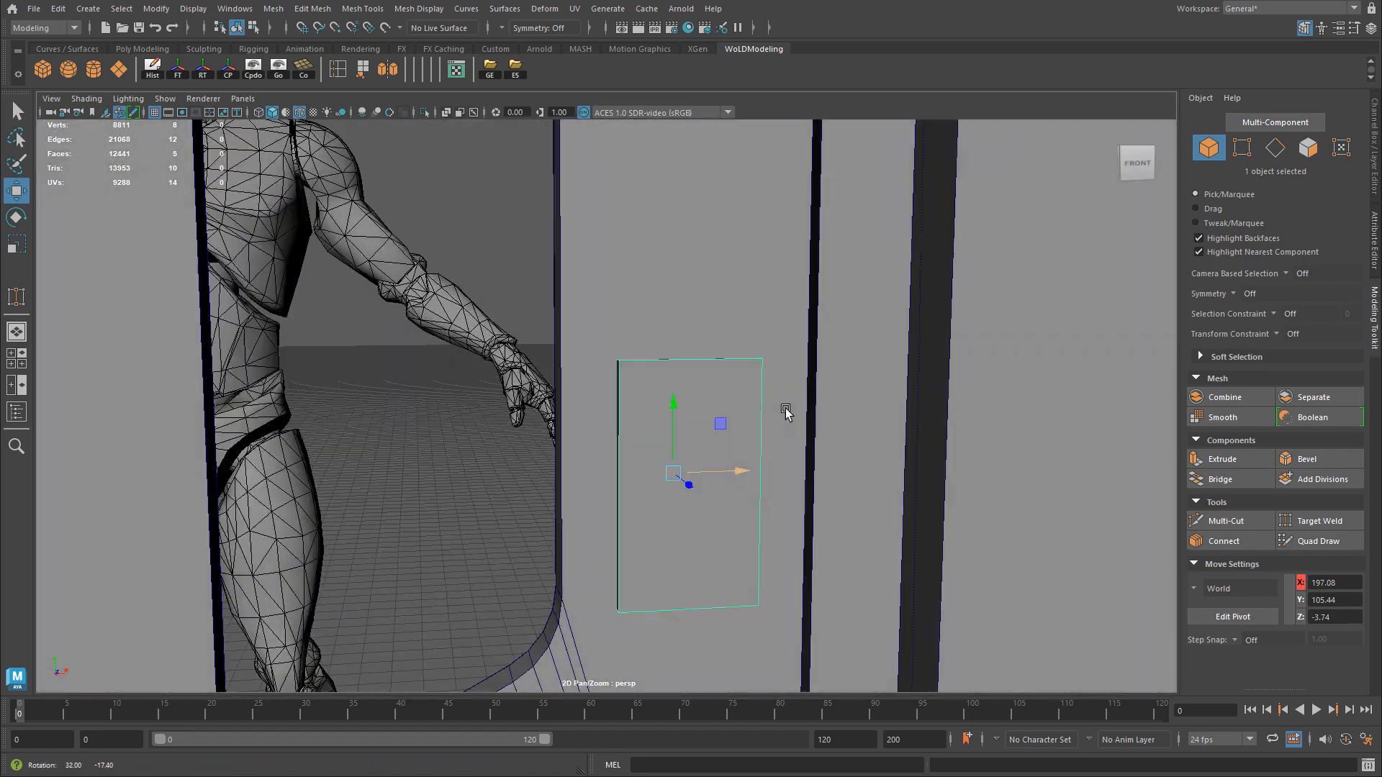
Examine the handle plate's proportions and placement on the door from the front, from above and from below.
alt+right_drag(786, 411, 543, 435)
shift+click(649, 317)
alt+right_drag(818, 453, 469, 429)
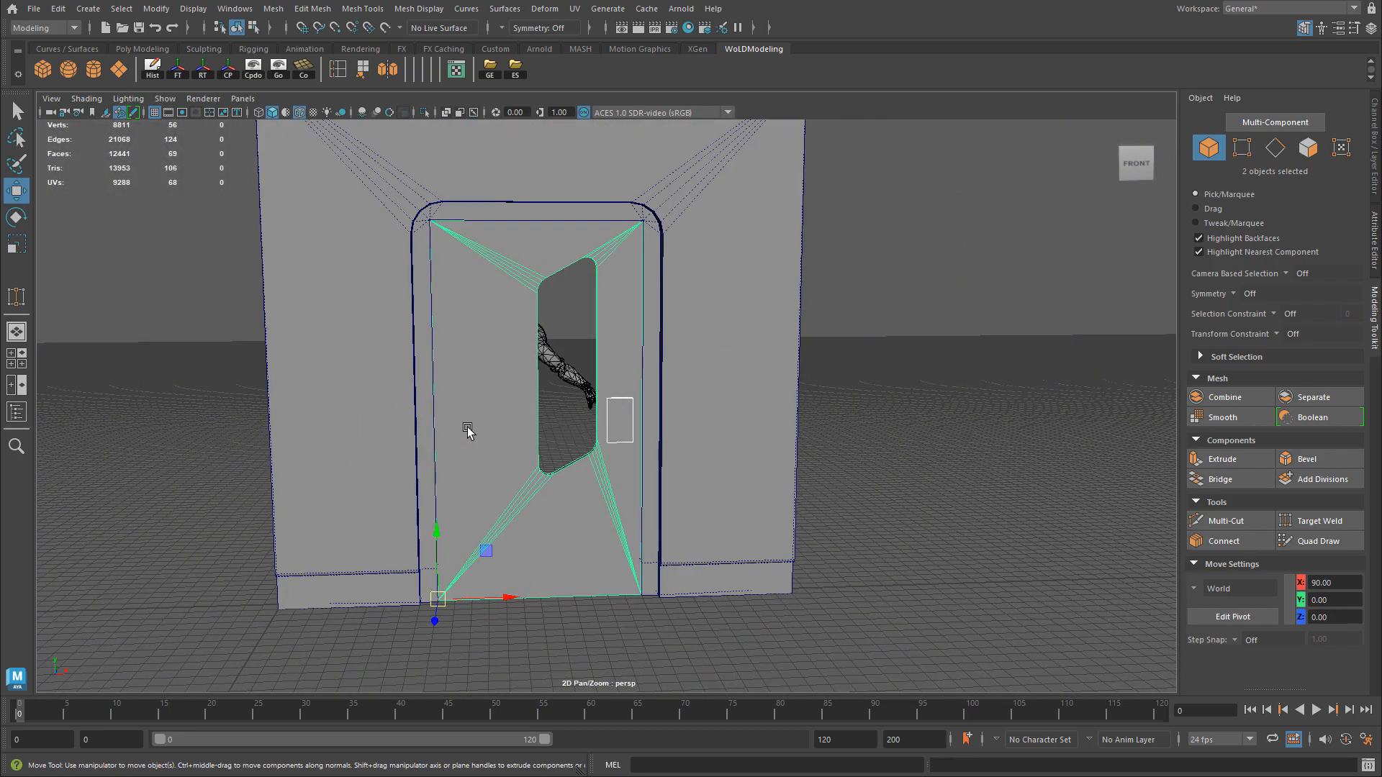
alt+middle_drag(509, 377, 635, 364)
click(744, 408)
alt+right_drag(744, 407, 870, 364)
alt+middle_drag(870, 364, 819, 403)
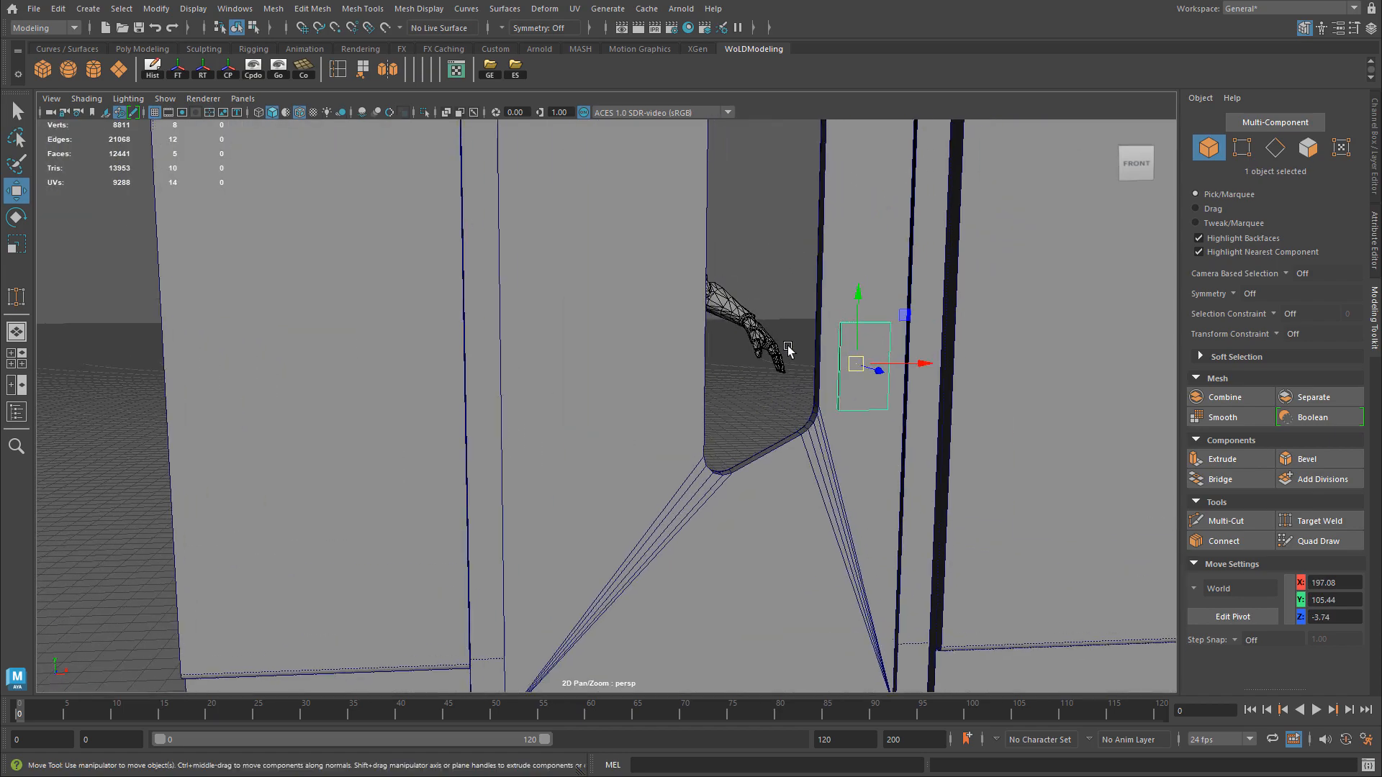
mouse_move(718, 441)
alt+mouse_down()
mouse_move(706, 357)
mouse_move(721, 318)
mouse_move(734, 419)
mouse_move(722, 419)
alt+mouse_up()
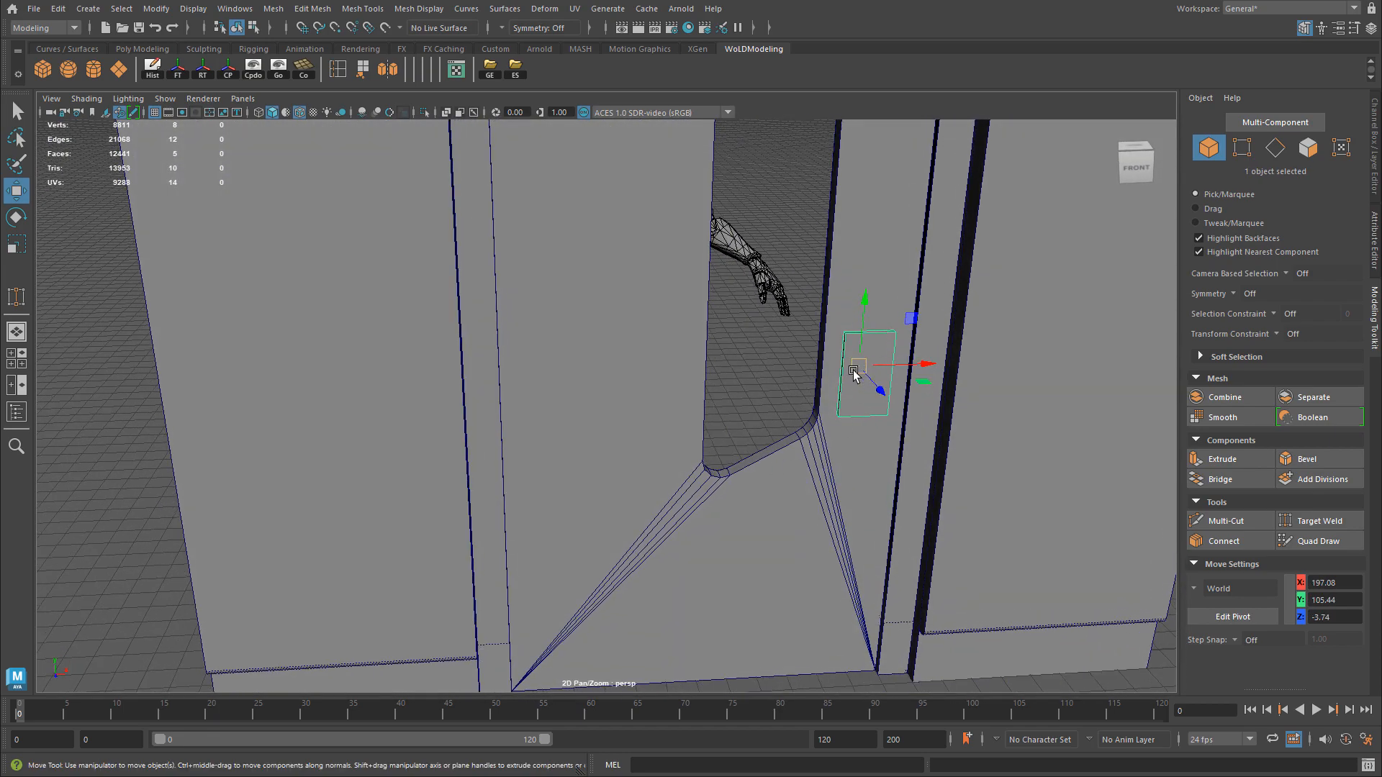
alt+drag(841, 373, 709, 402)
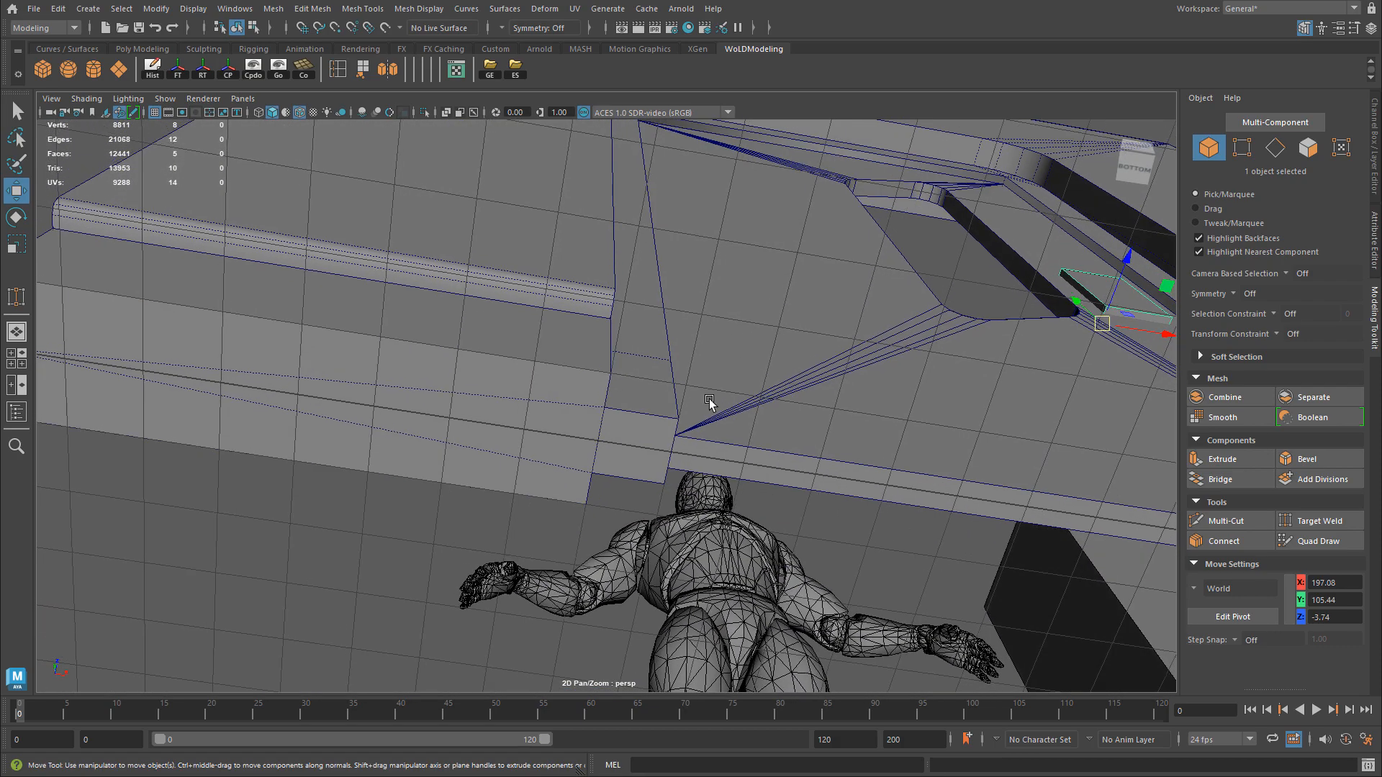
Select the door and its handle plate together and snap them along X to the world origin.
double_click(689, 459)
alt+drag(690, 459, 782, 449)
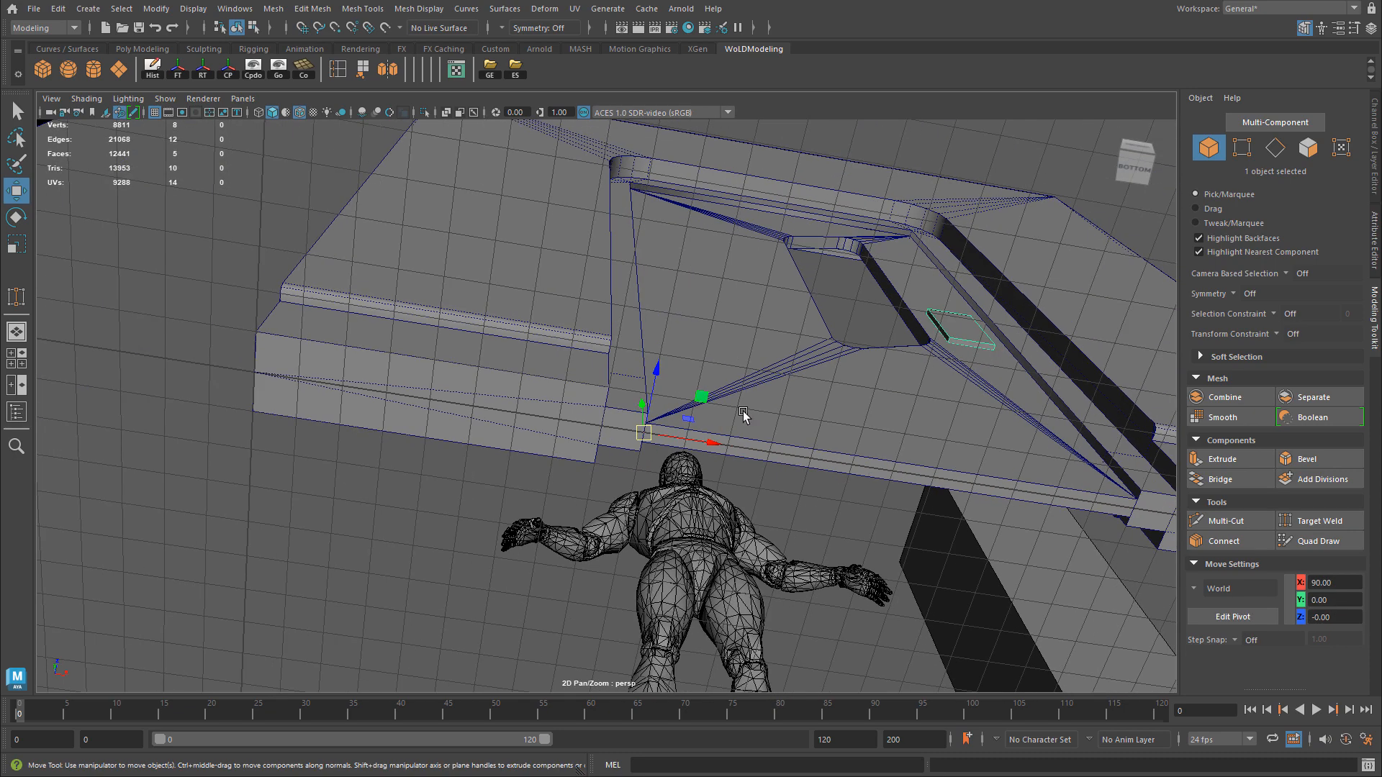
shift+double_click(966, 342)
alt+drag(894, 388, 952, 369)
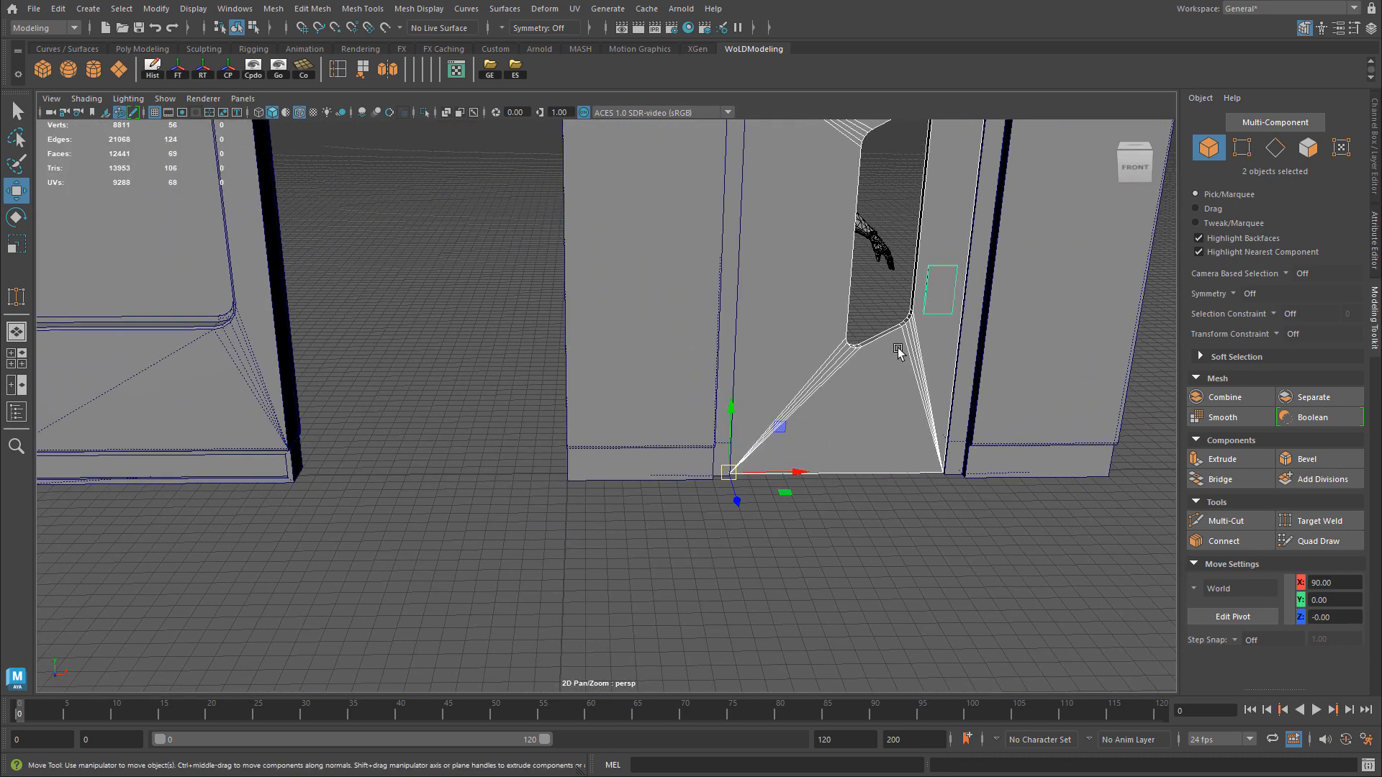
alt+middle_drag(726, 452, 916, 458)
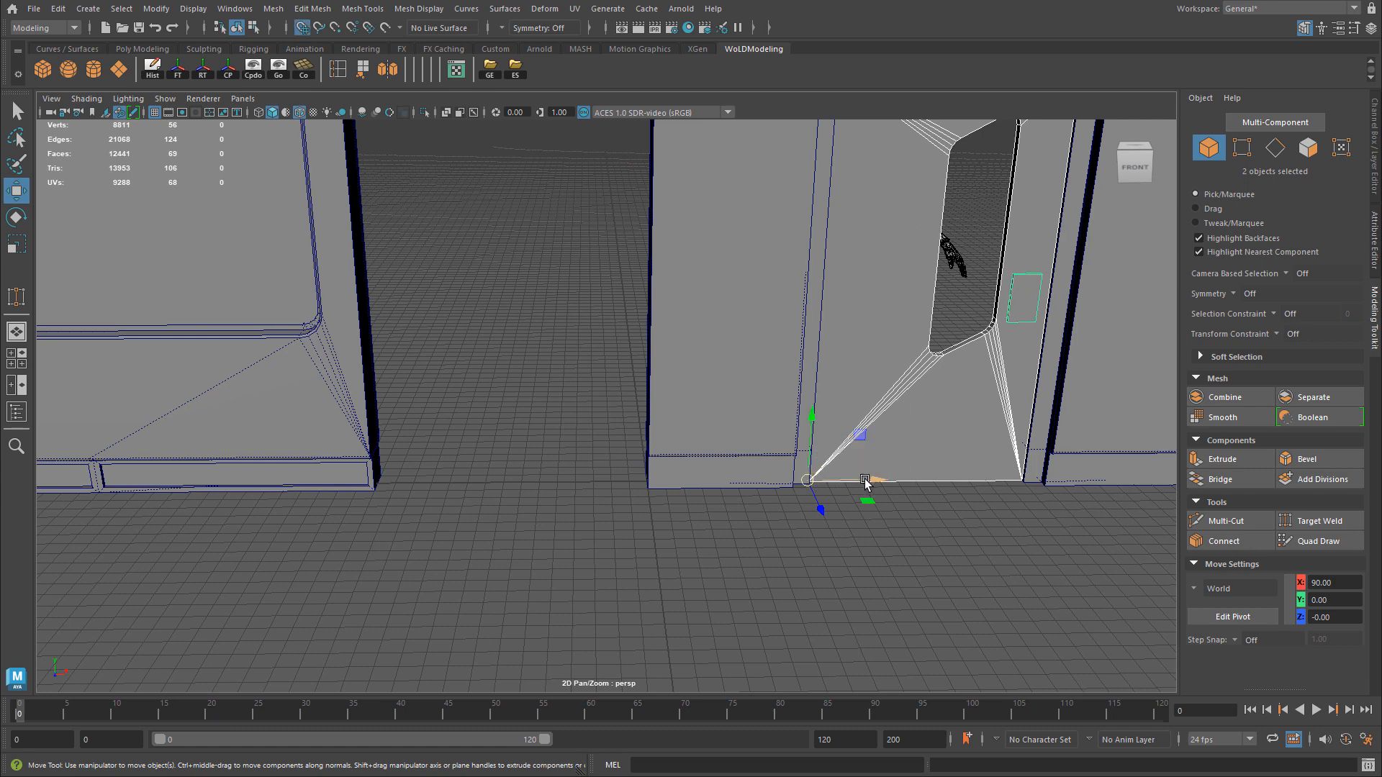
drag(865, 480, 650, 486)
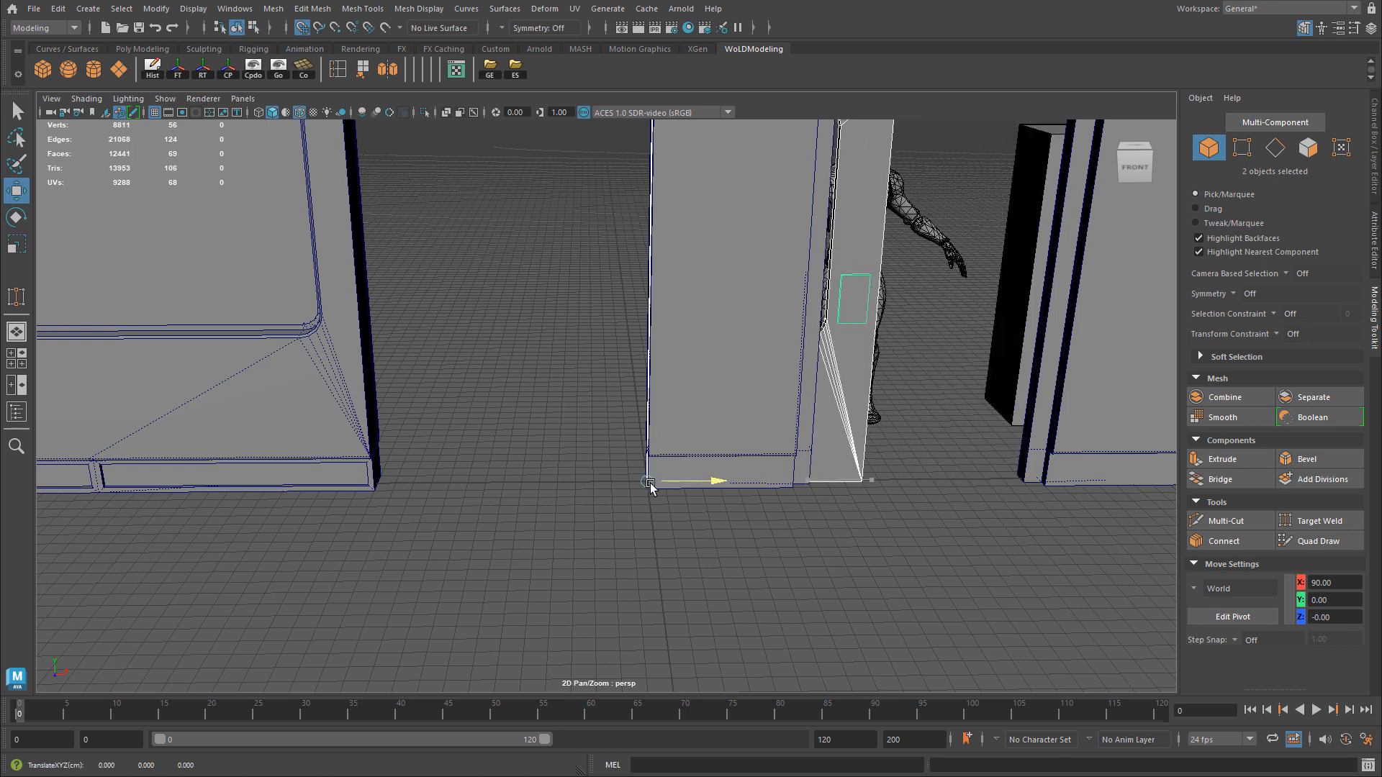
Export the selected door and handle plate as FBX, overwriting door_lm.fbx.
click(515, 70)
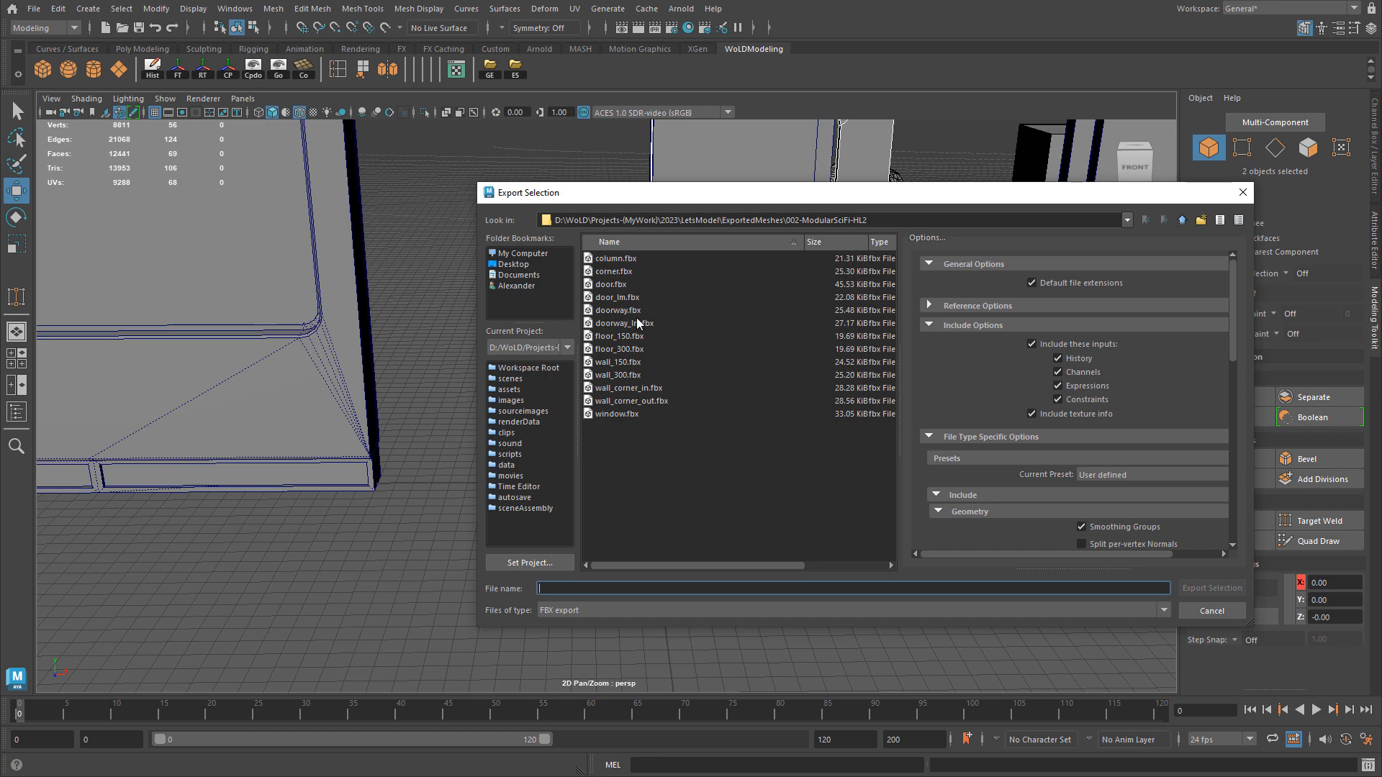
double_click(620, 294)
click(834, 431)
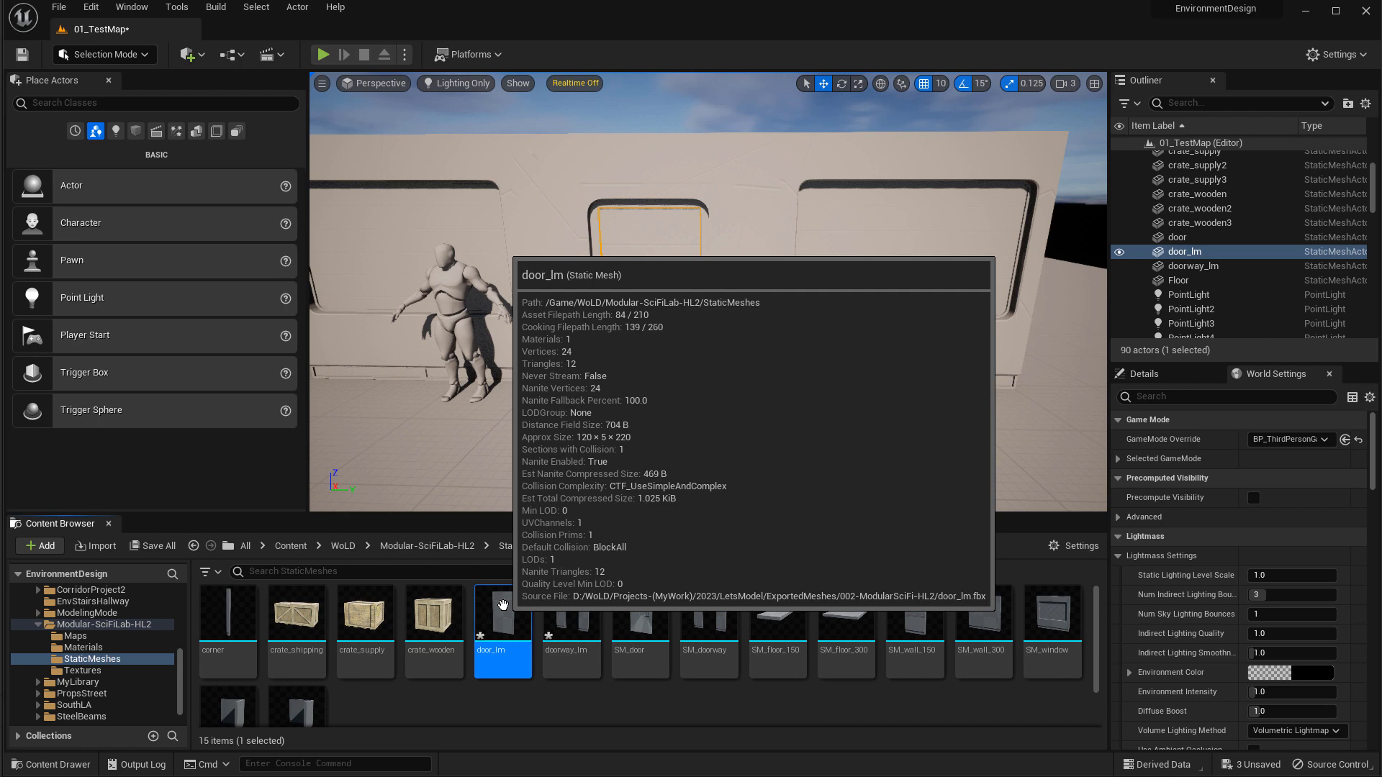
Switch to Unreal and reimport the door_lm static mesh from its source file, viewing it in the doorway.
right_click(504, 608)
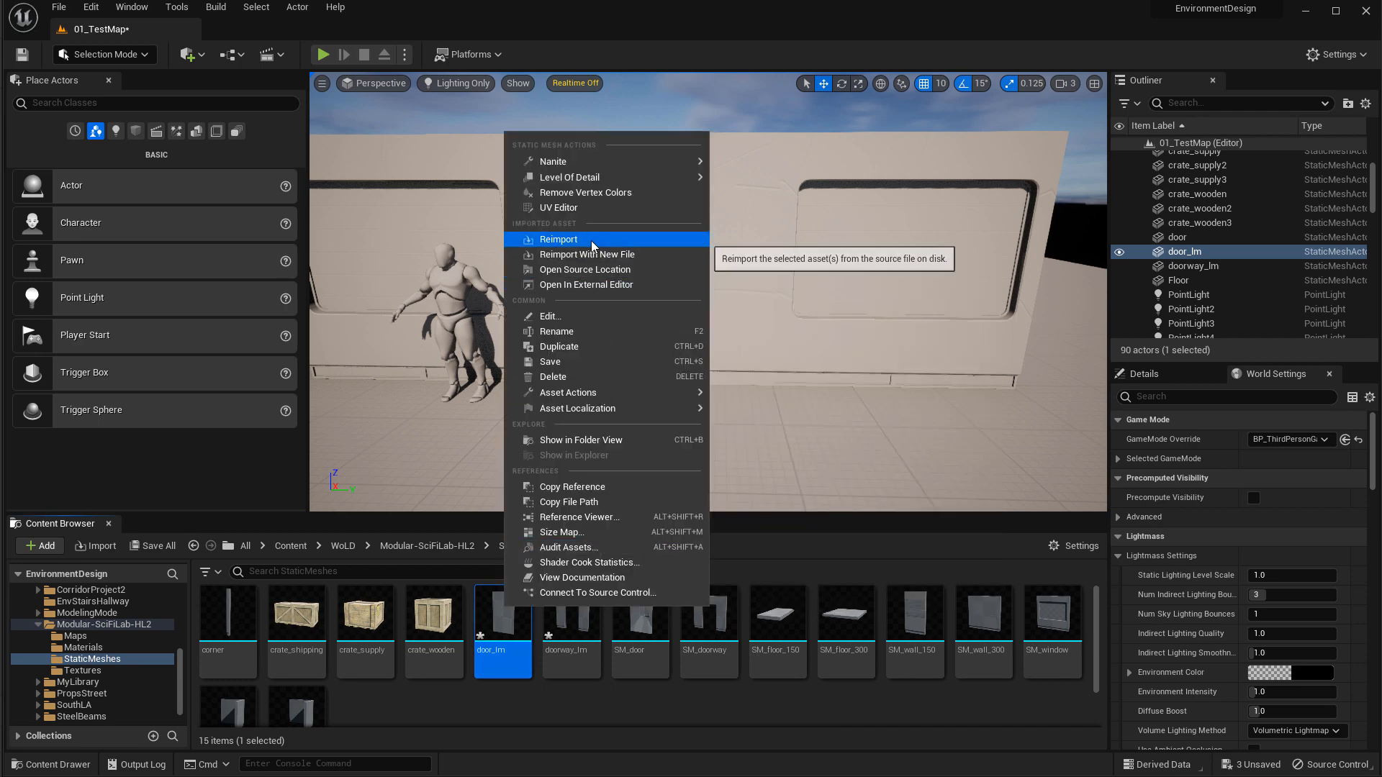
click(558, 239)
right_drag(633, 425, 632, 449)
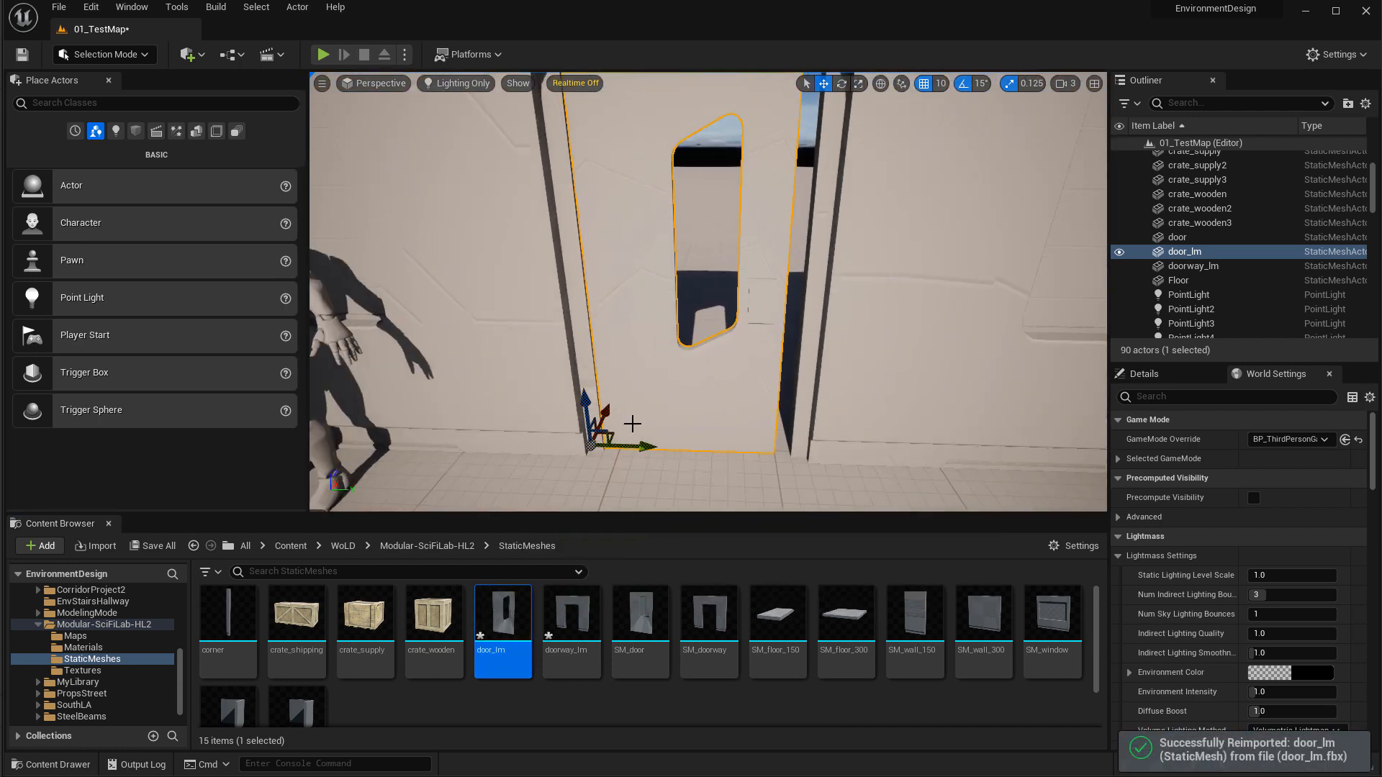
Shift door_lm sideways along its green axis to center it in the doorway and set the viewport to Lit.
drag(645, 443, 664, 442)
right_drag(664, 442, 680, 425)
right_drag(756, 385, 789, 357)
key(alt+4)
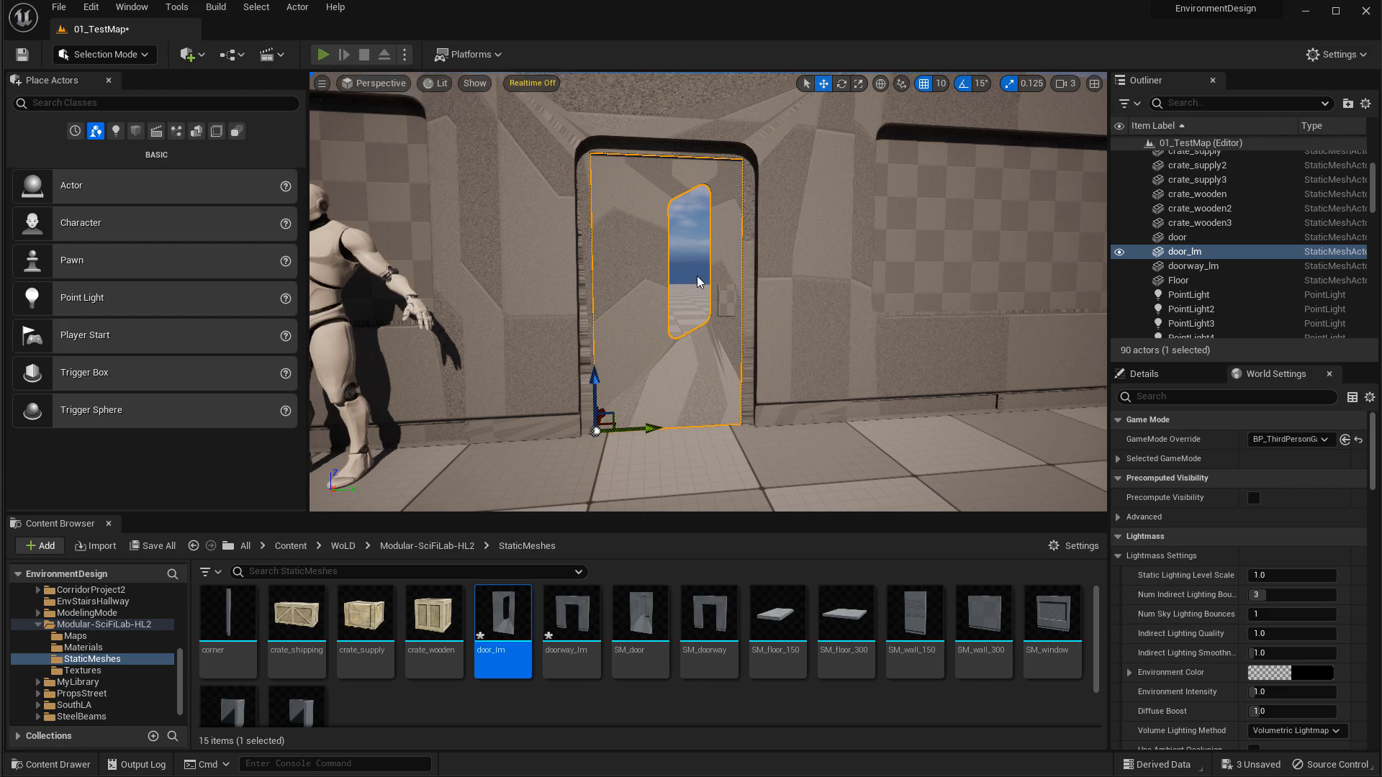
Playtest the level, walking the character around in front of the doorway and door, and end the session.
key(alt+p)
key(w)
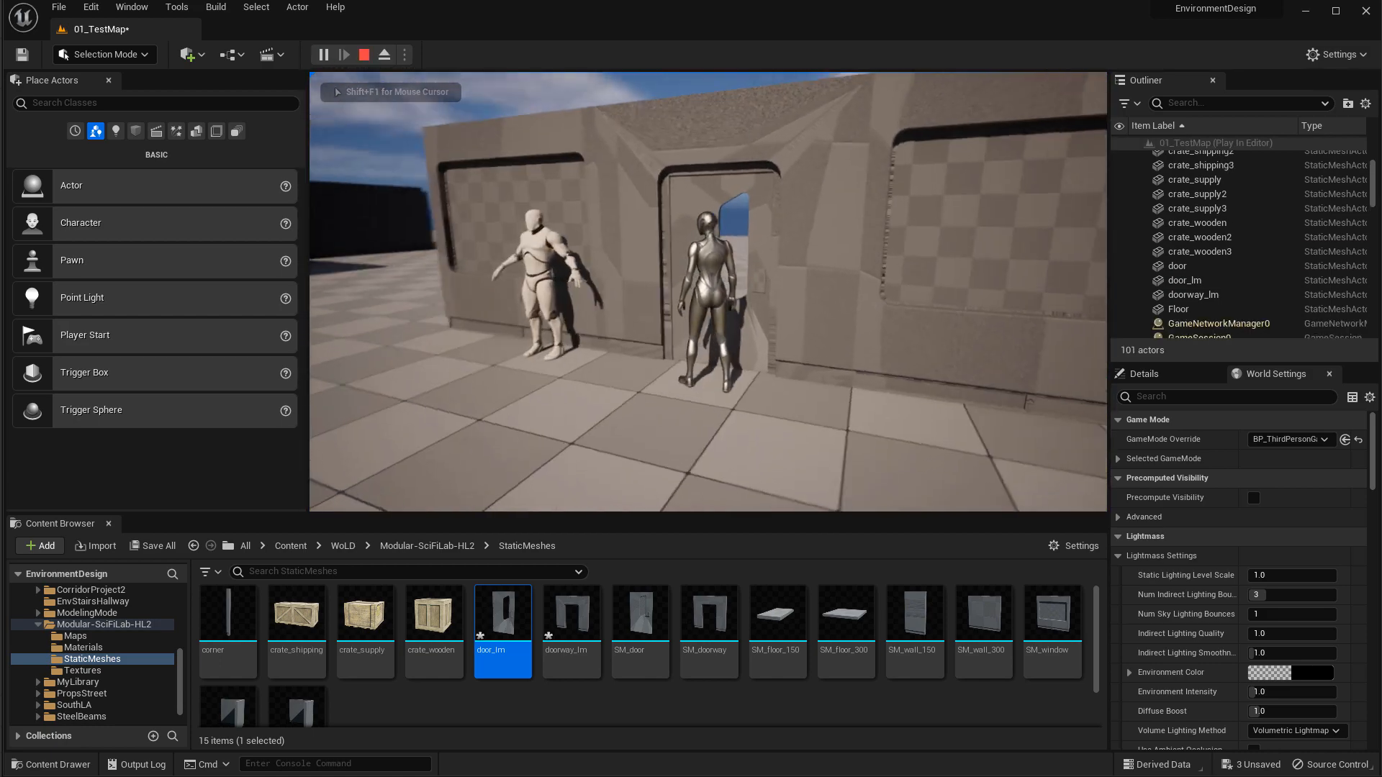
key(a)
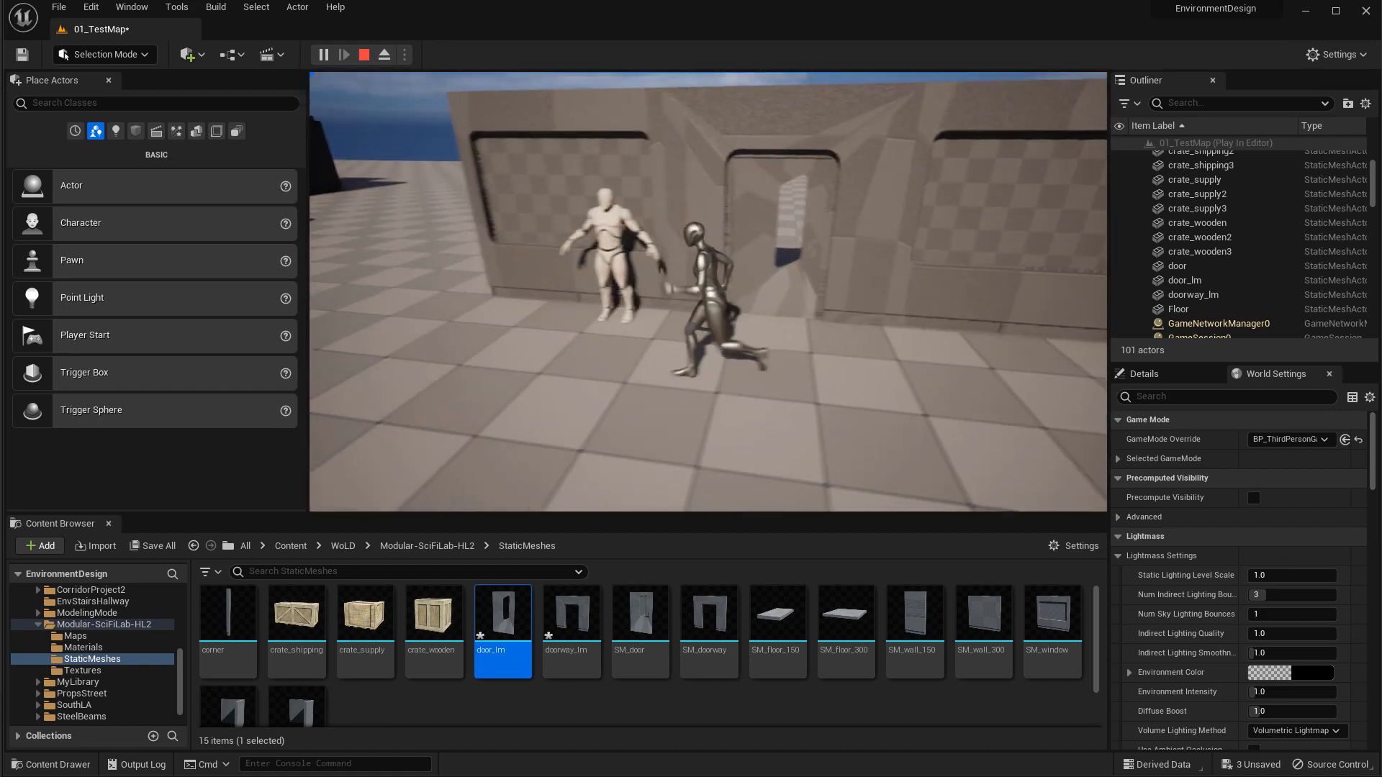
key(d)
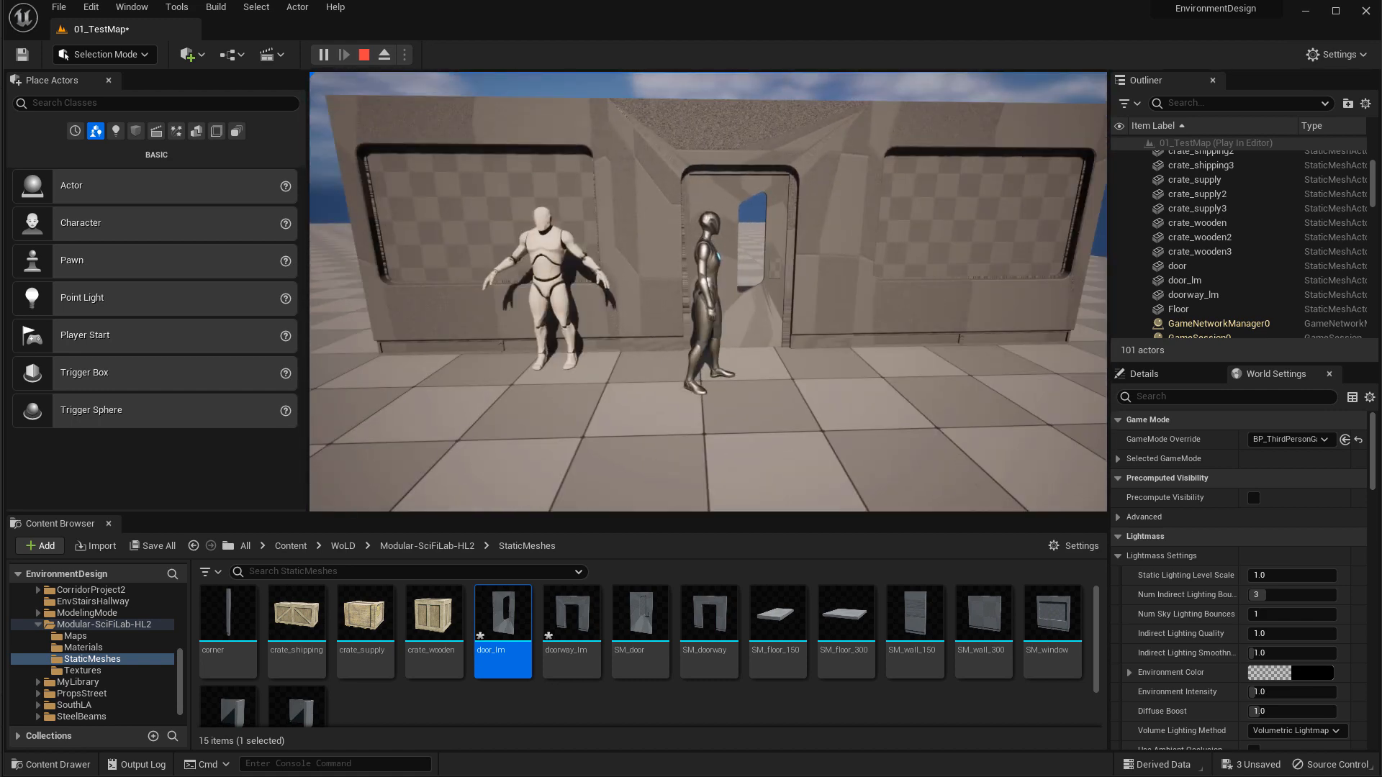
key(Escape)
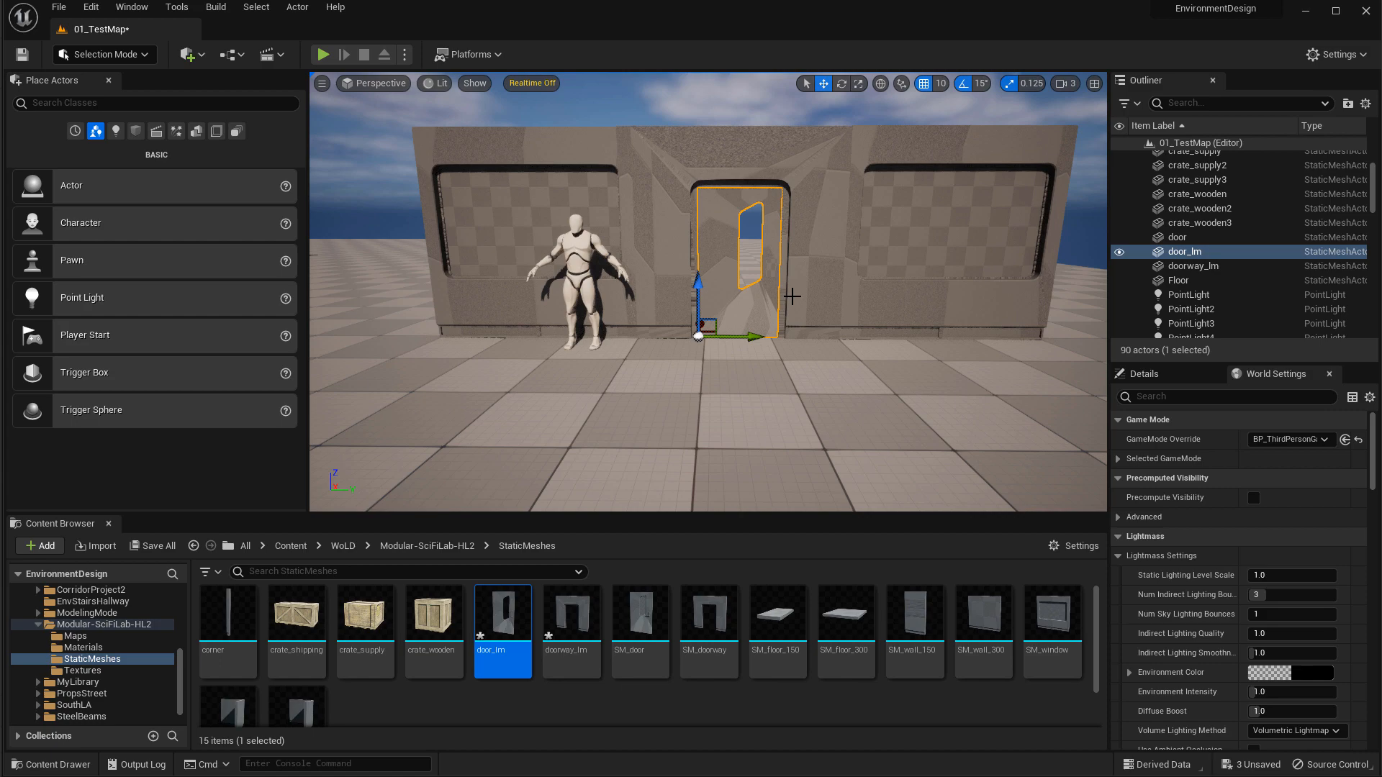
Switch to Maya and select the handle plate on the door, framing it in the view.
mouse_move(513, 627)
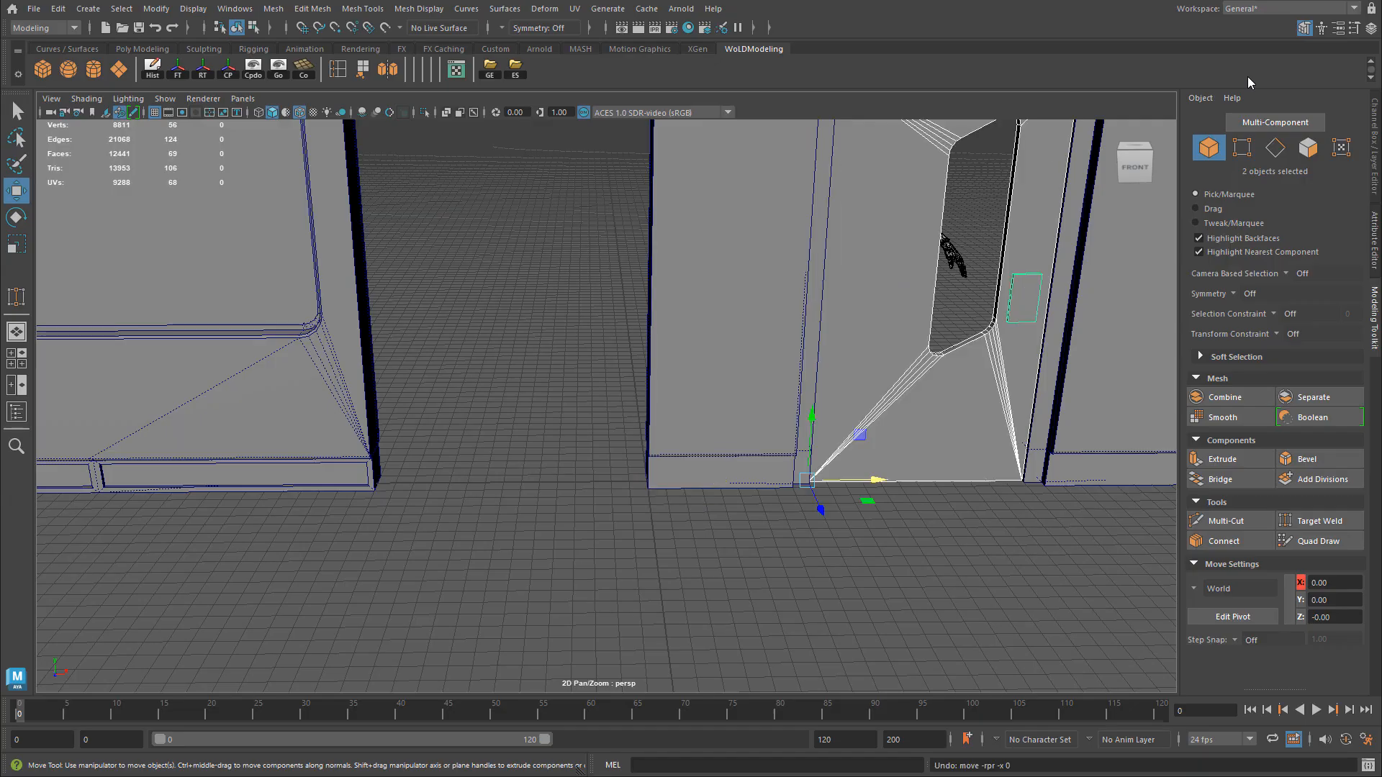
alt+drag(983, 219, 771, 255)
scroll(771, 255, up, 1)
click(827, 328)
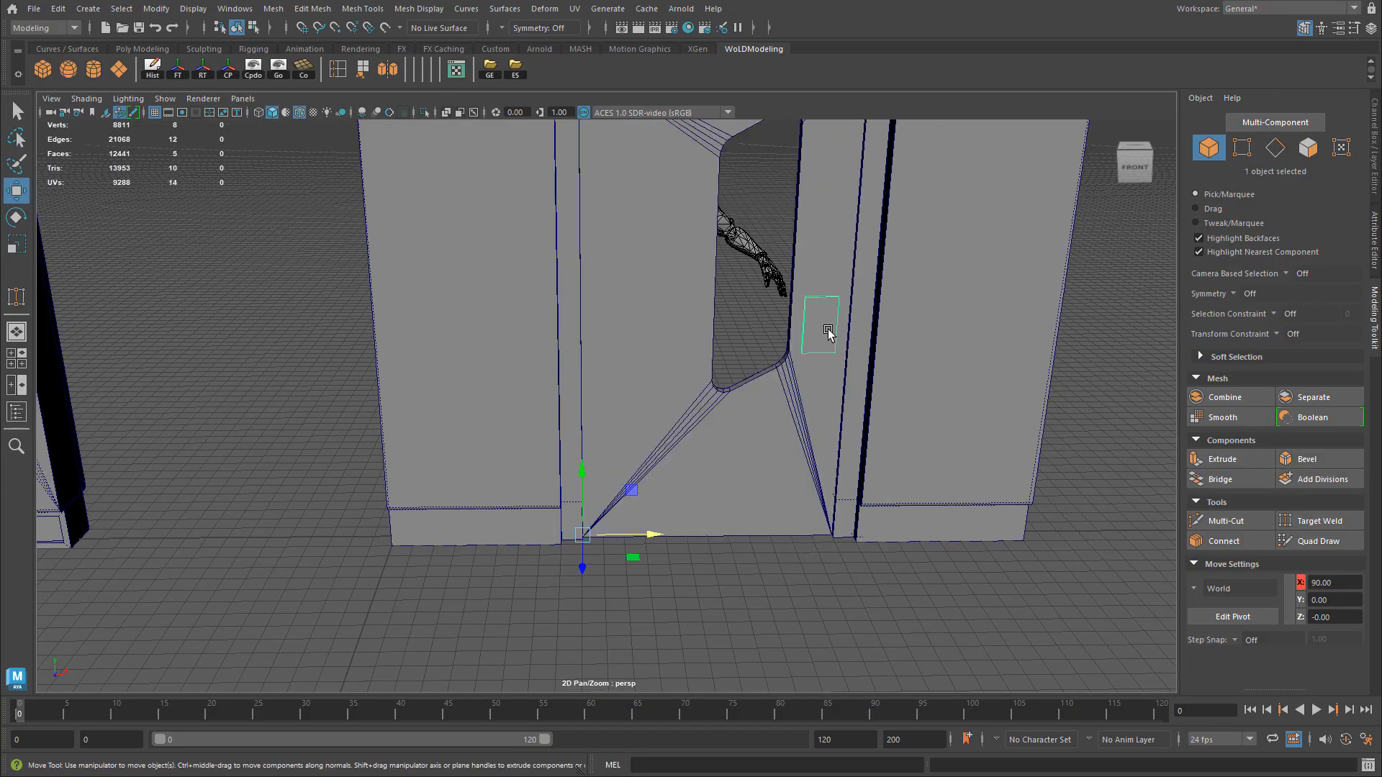
alt+middle_drag(762, 288, 687, 367)
key(f)
Inset the handle plate's front face with an extrude offset of 3.6.
alt+drag(673, 384, 755, 385)
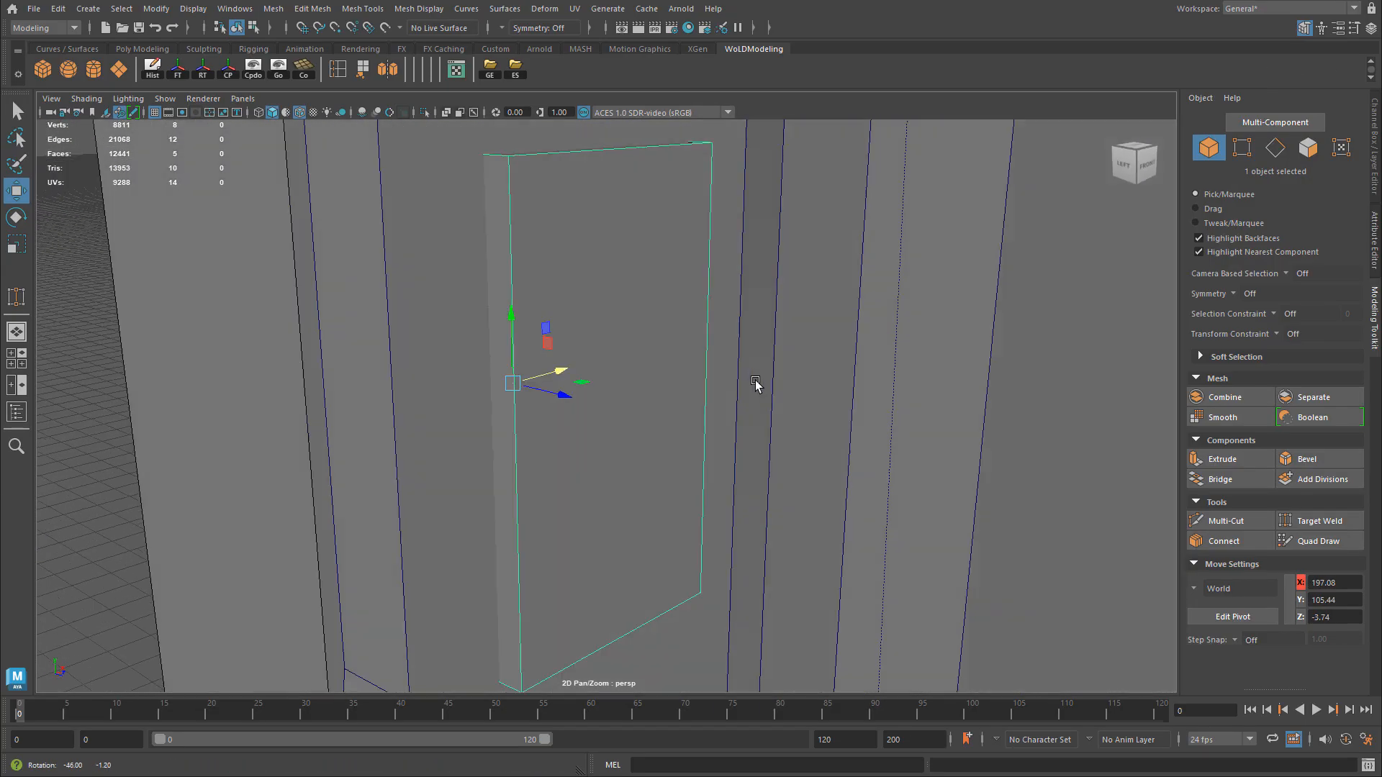
alt+right_drag(756, 385, 619, 396)
alt+drag(620, 394, 522, 353)
right_drag(612, 266, 614, 305)
click(630, 357)
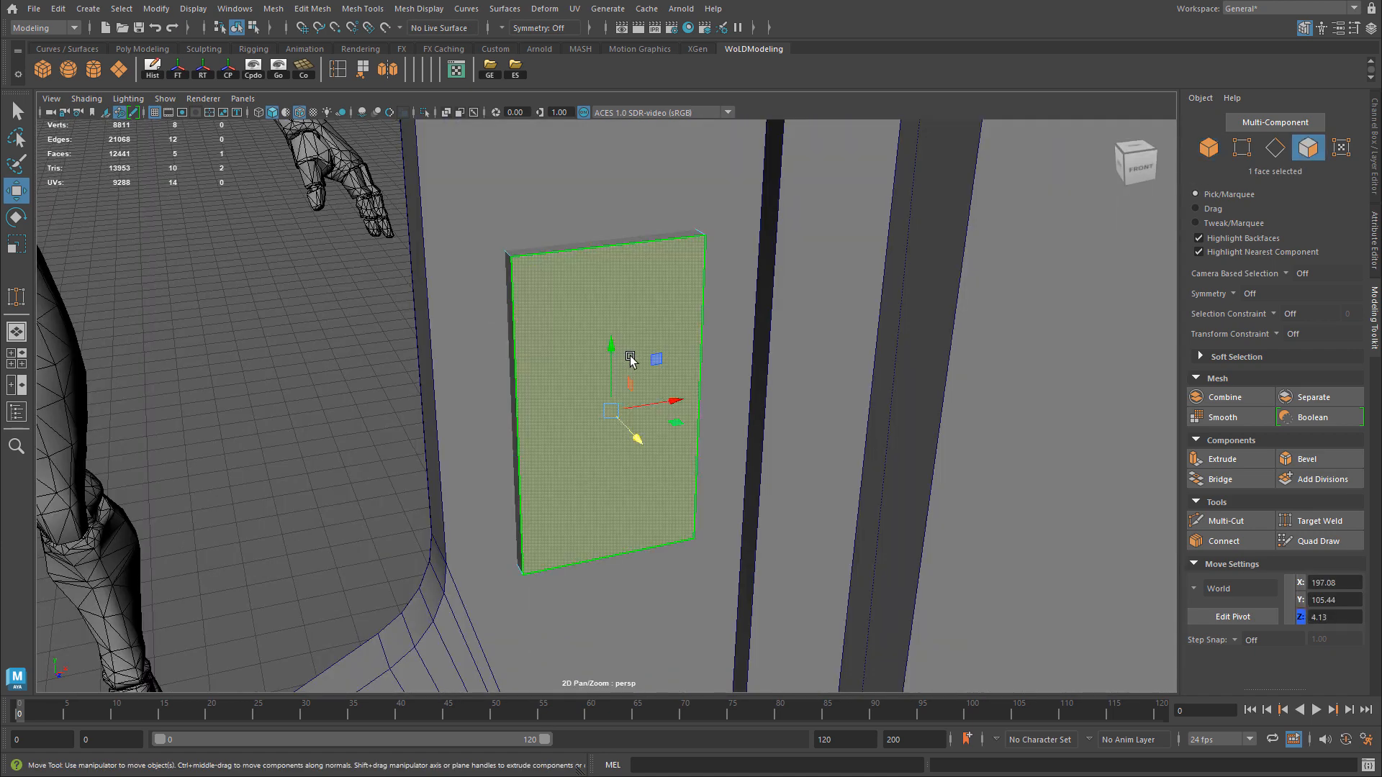
key(ctrl+e)
alt+drag(647, 339, 570, 284)
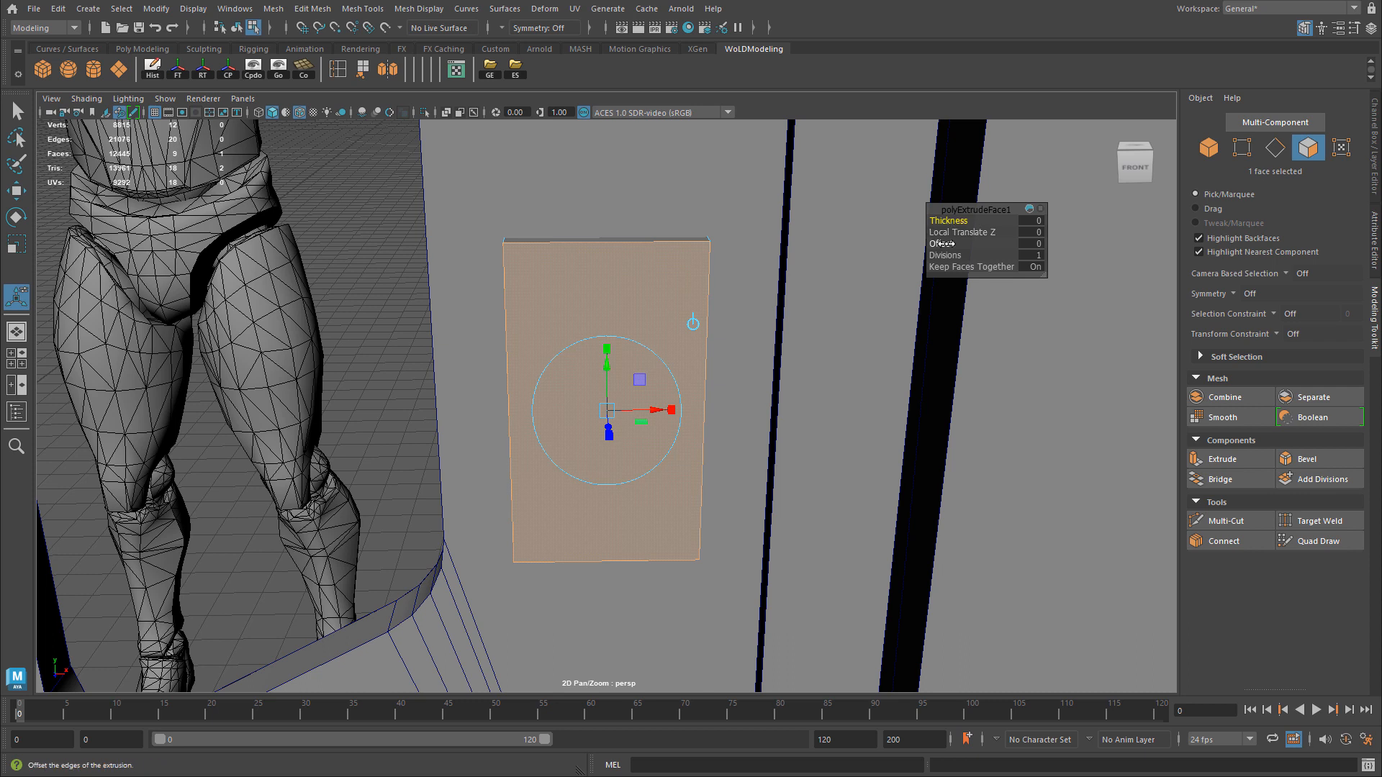
drag(941, 243, 972, 249)
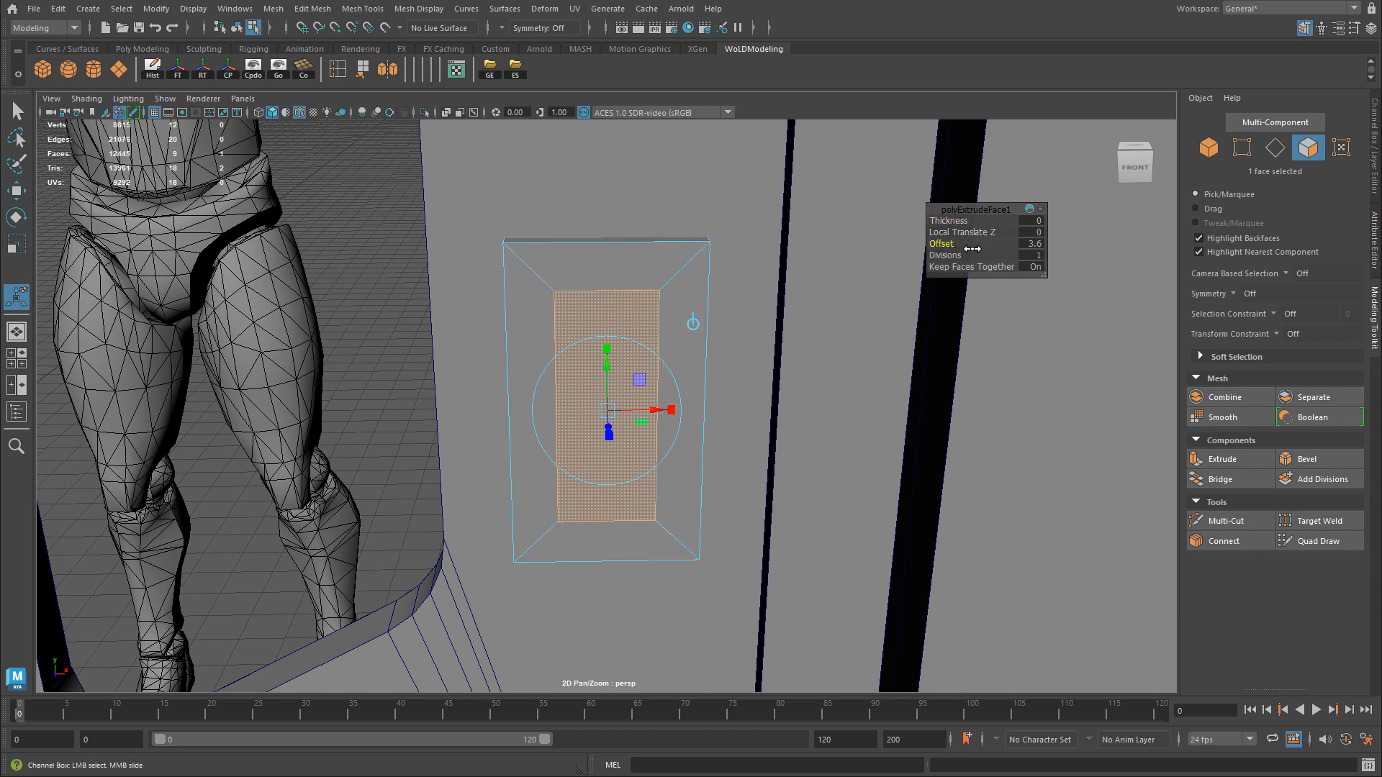
Flatten the inset face vertically into a thin strip and move it up to about Y 114.73 in the front view.
drag(608, 350, 611, 401)
key(space)
drag(417, 553, 419, 605)
key(w)
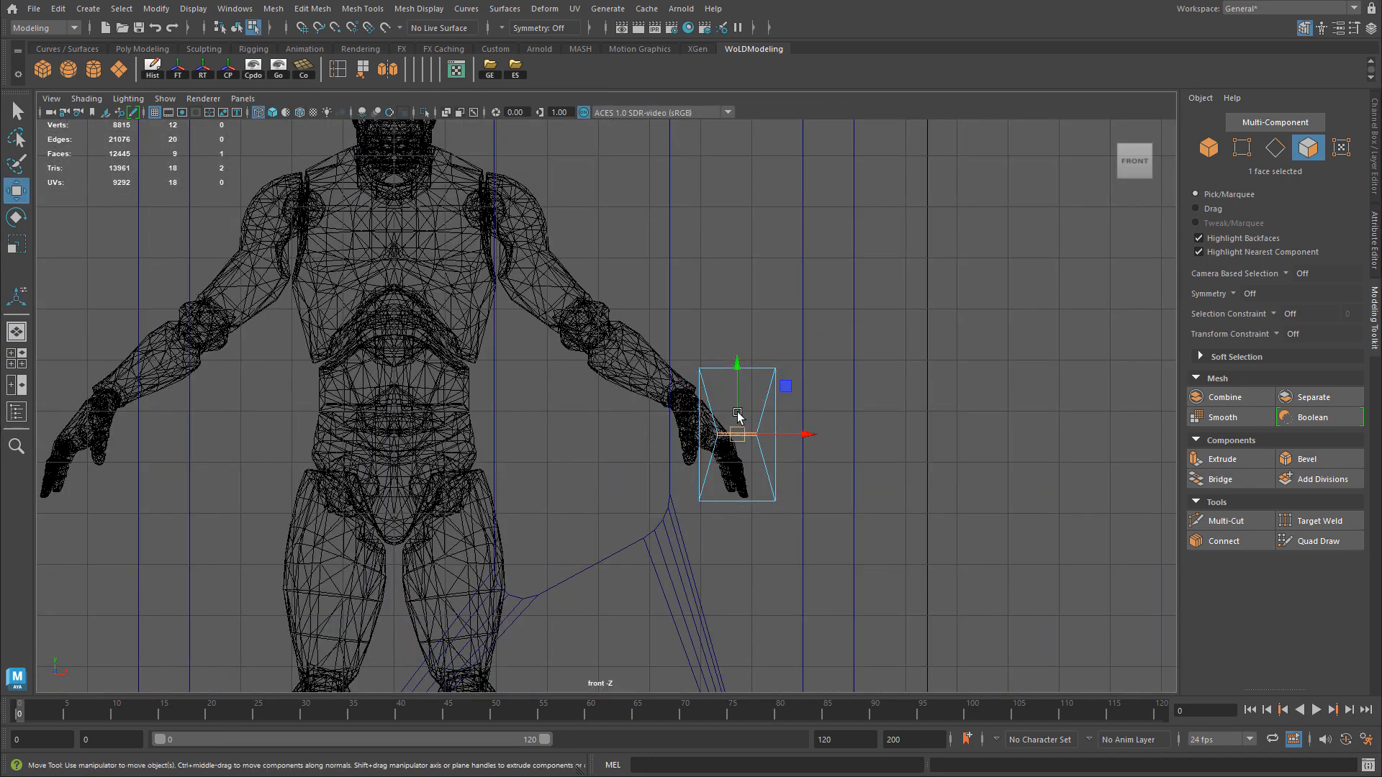
drag(739, 385, 742, 340)
Scale the thin strip face taller vertically and widen it along X by a factor of about 1.14.
key(f)
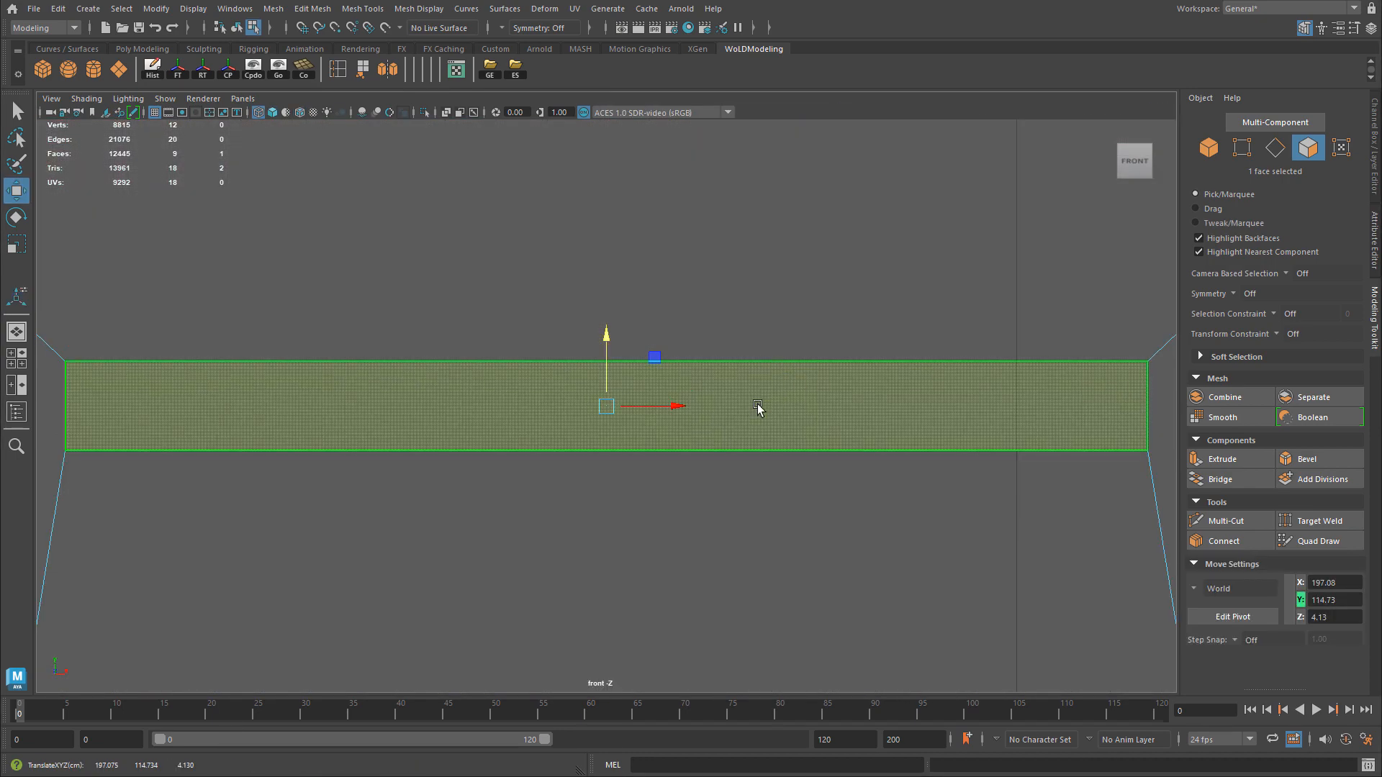
alt+right_drag(759, 407, 576, 403)
key(r)
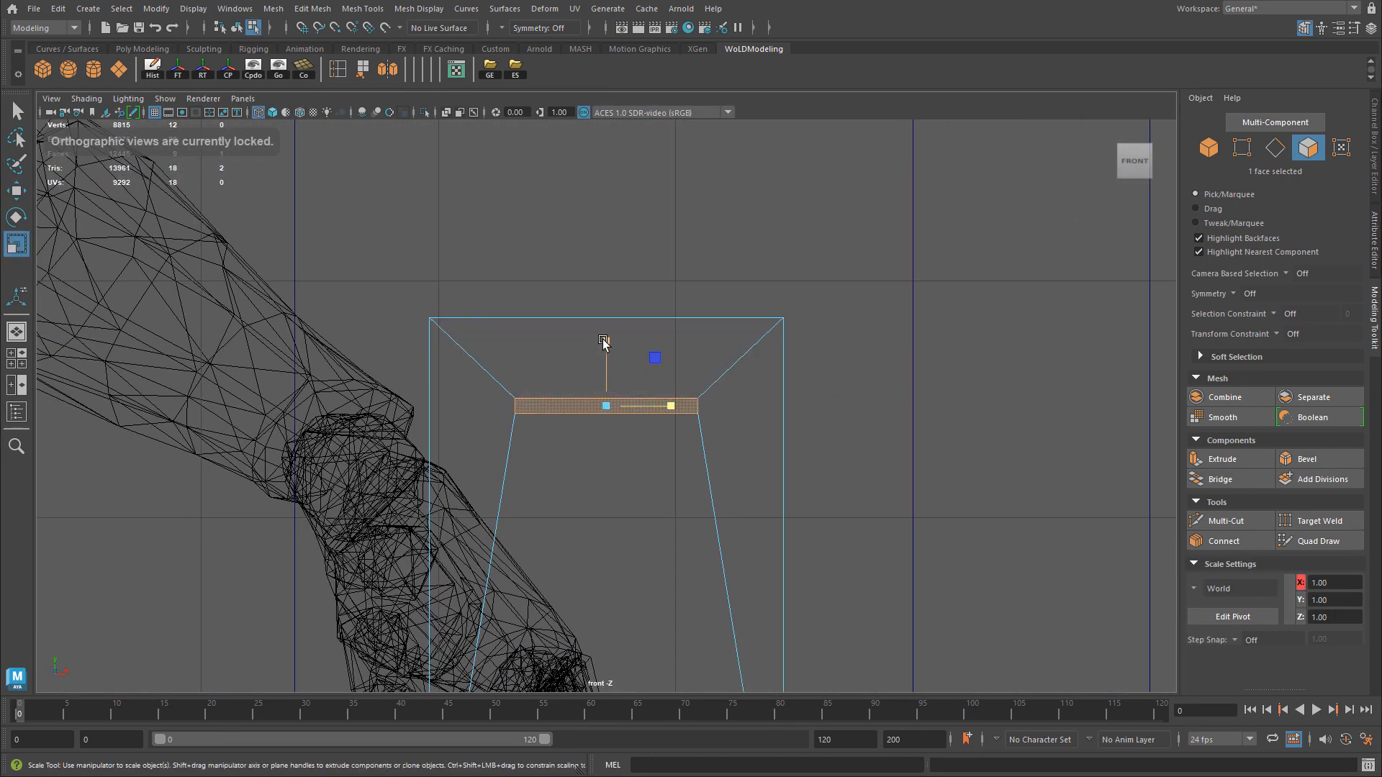
drag(607, 342, 616, 287)
drag(669, 406, 679, 407)
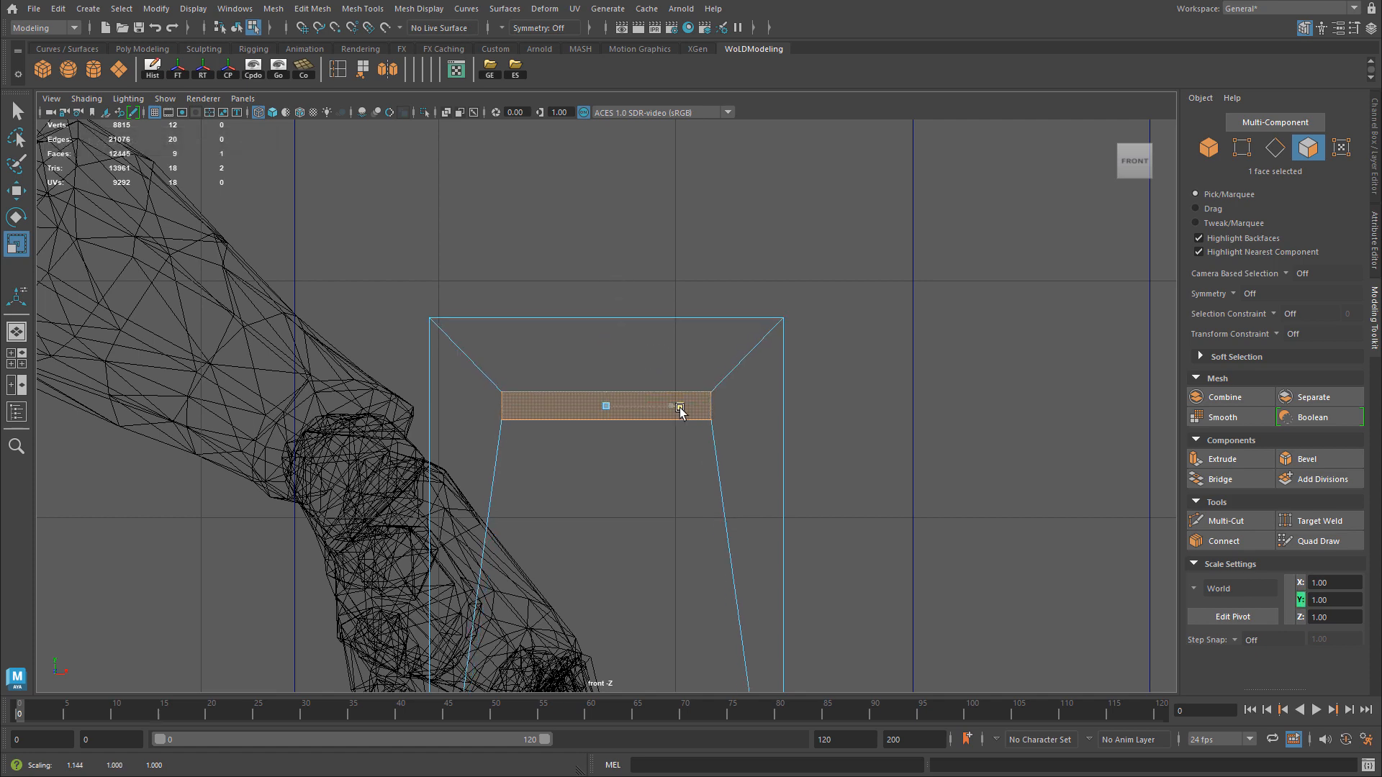
Extrude the strip face inward along Z into the handle plate to form a recessed slot.
key(space)
key(space)
alt+drag(828, 303, 593, 315)
key(w)
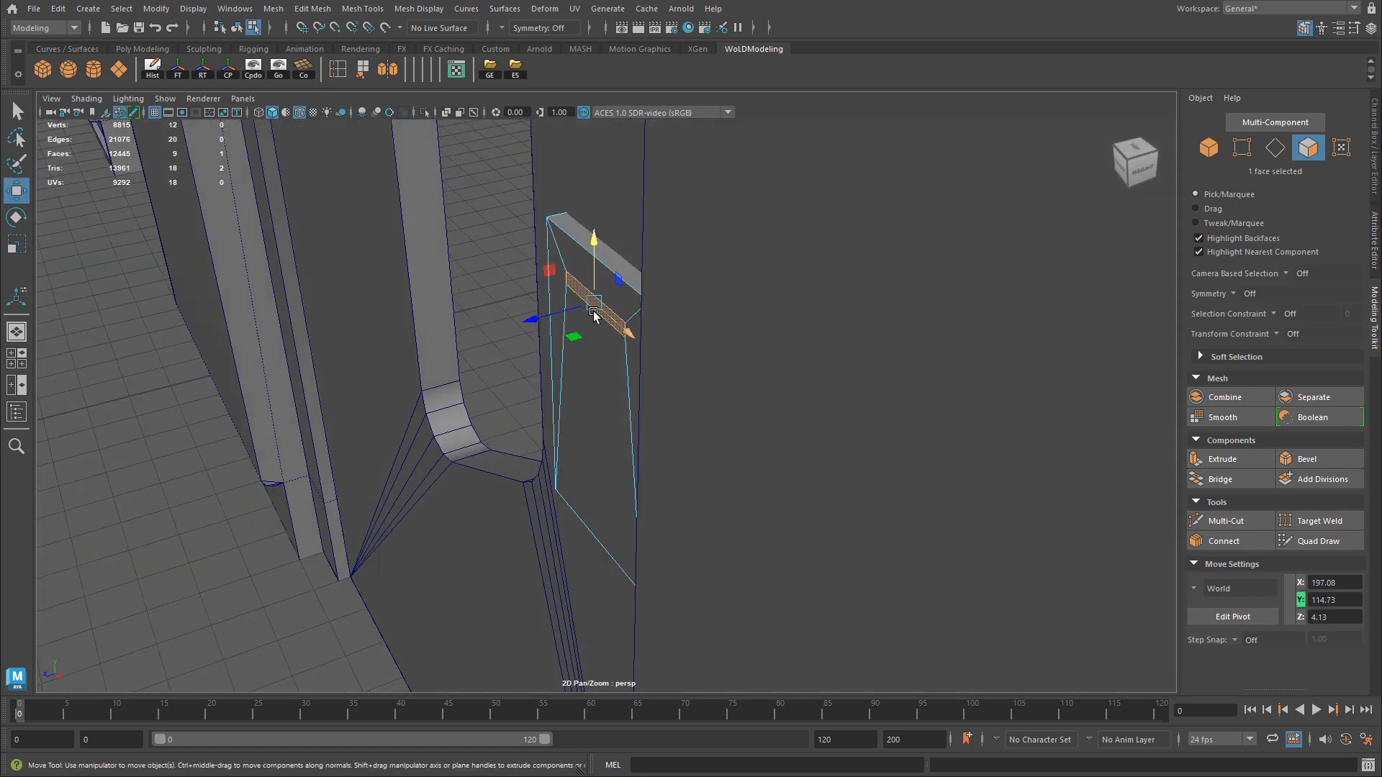
alt+middle_drag(435, 314, 525, 364)
alt+right_drag(525, 365, 821, 360)
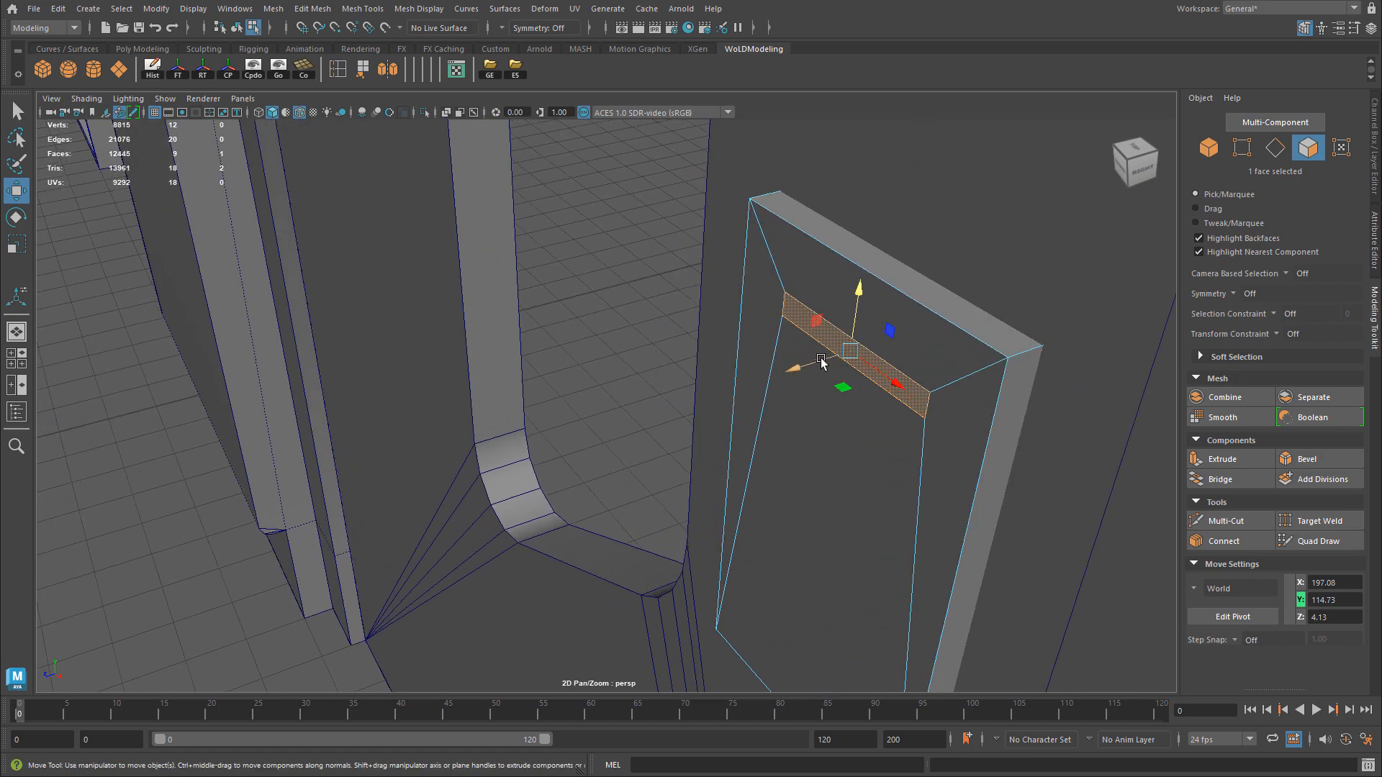
shift+drag(819, 365, 816, 315)
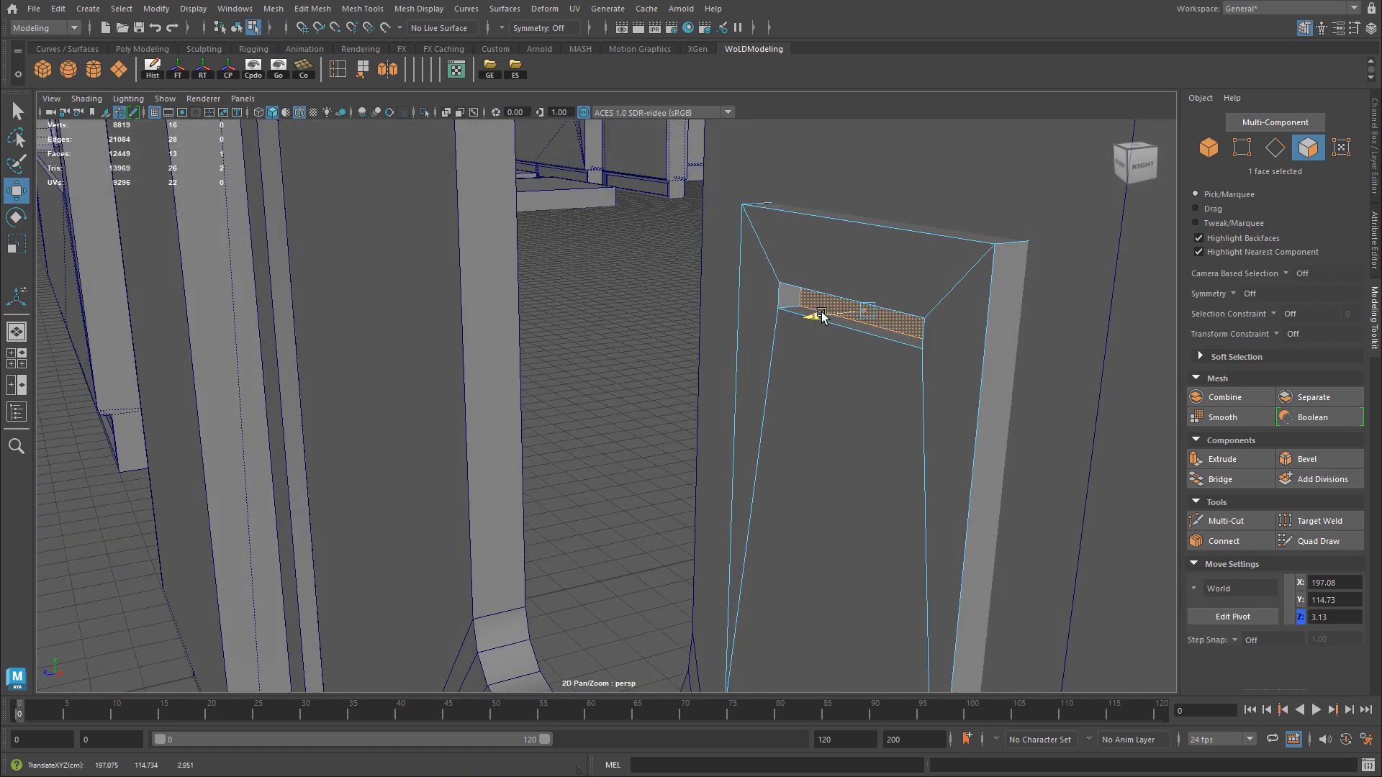
Return to object selection, deselect the handle plate and examine its recessed slot from several angles and distances.
alt+right_drag(815, 315, 688, 326)
alt+drag(688, 327, 817, 333)
right_drag(817, 333, 885, 318)
click(510, 311)
alt+right_drag(673, 352, 580, 360)
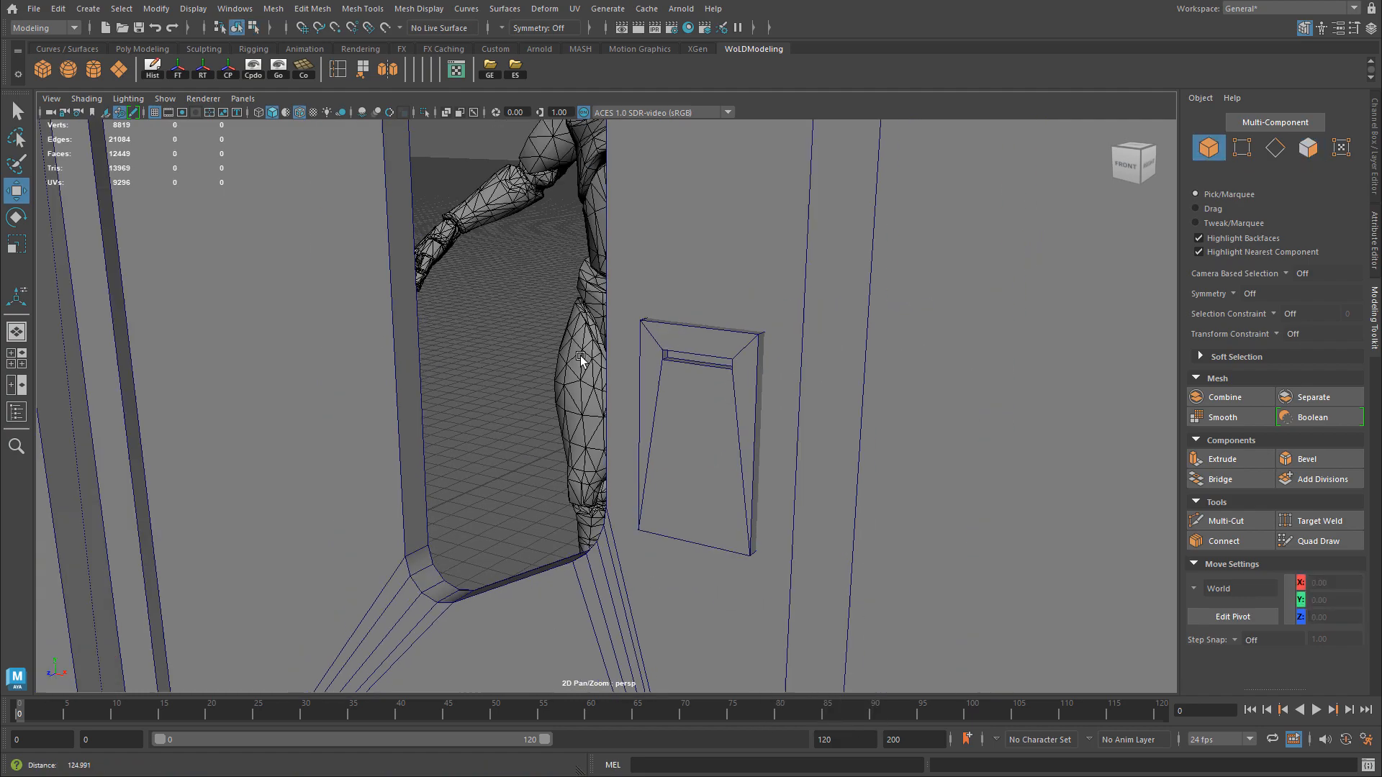
alt+drag(580, 360, 710, 345)
alt+right_drag(710, 346, 461, 358)
alt+drag(461, 357, 432, 362)
alt+right_drag(431, 362, 950, 395)
alt+drag(601, 365, 691, 367)
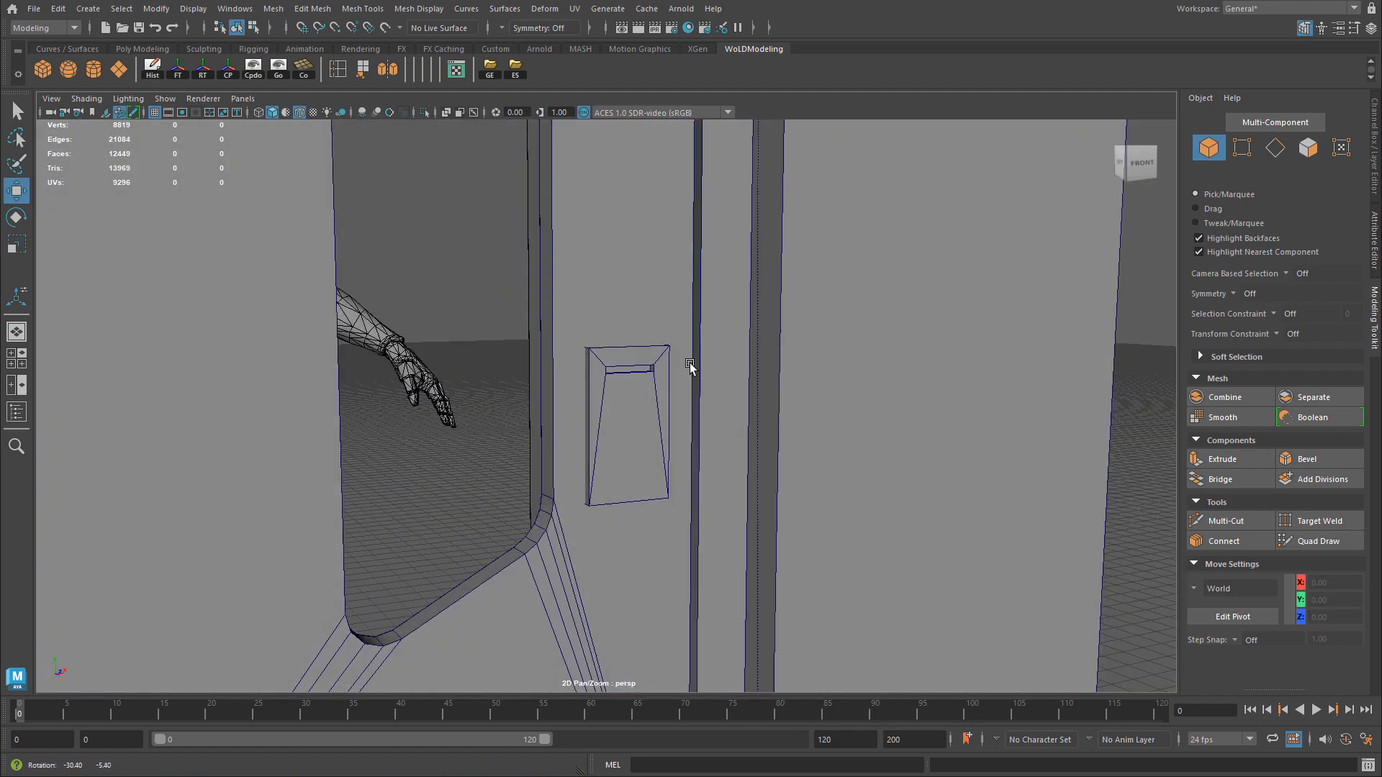
Select the slot's eight vertices in the front view and scale them slightly shorter vertically and slightly wider along X.
click(609, 416)
key(space)
key(space)
right_drag(611, 373, 540, 374)
drag(475, 356, 752, 475)
key(r)
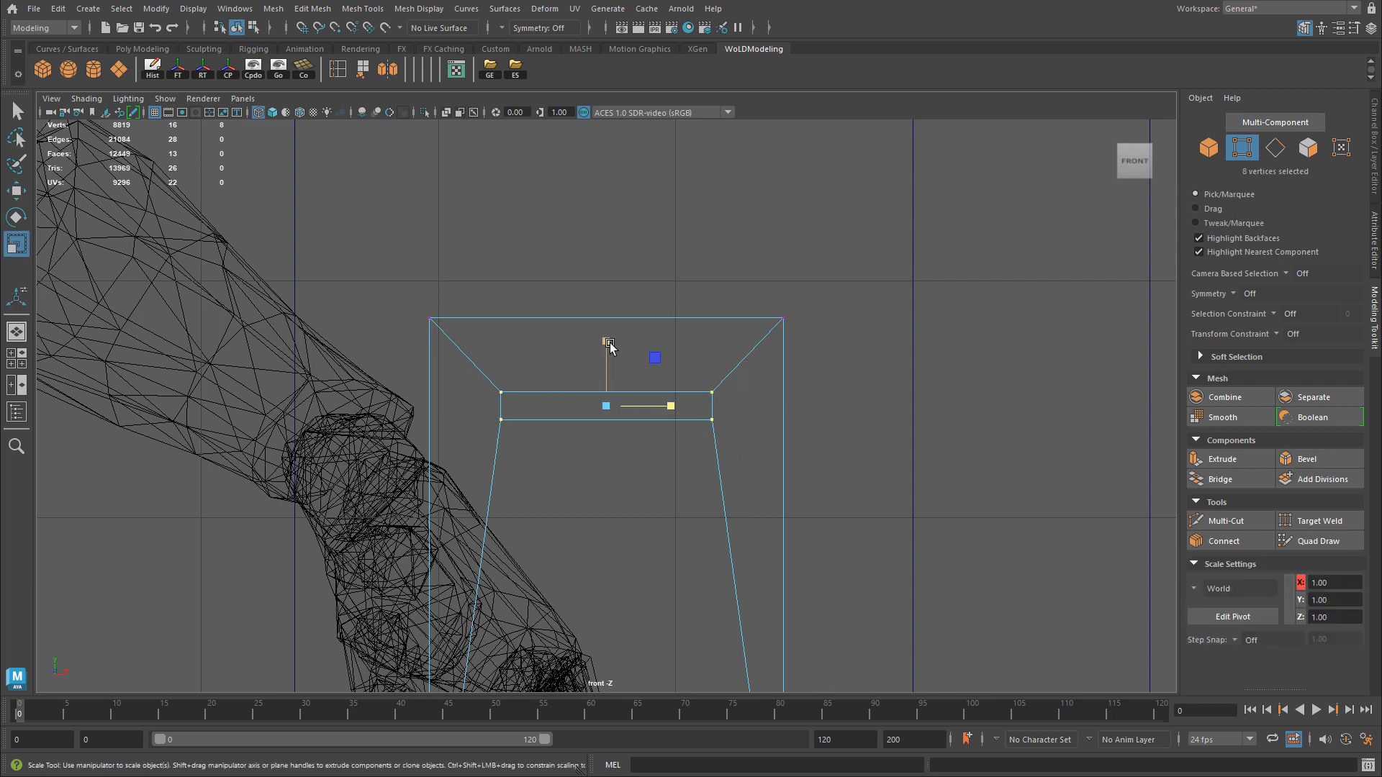
drag(607, 343, 613, 357)
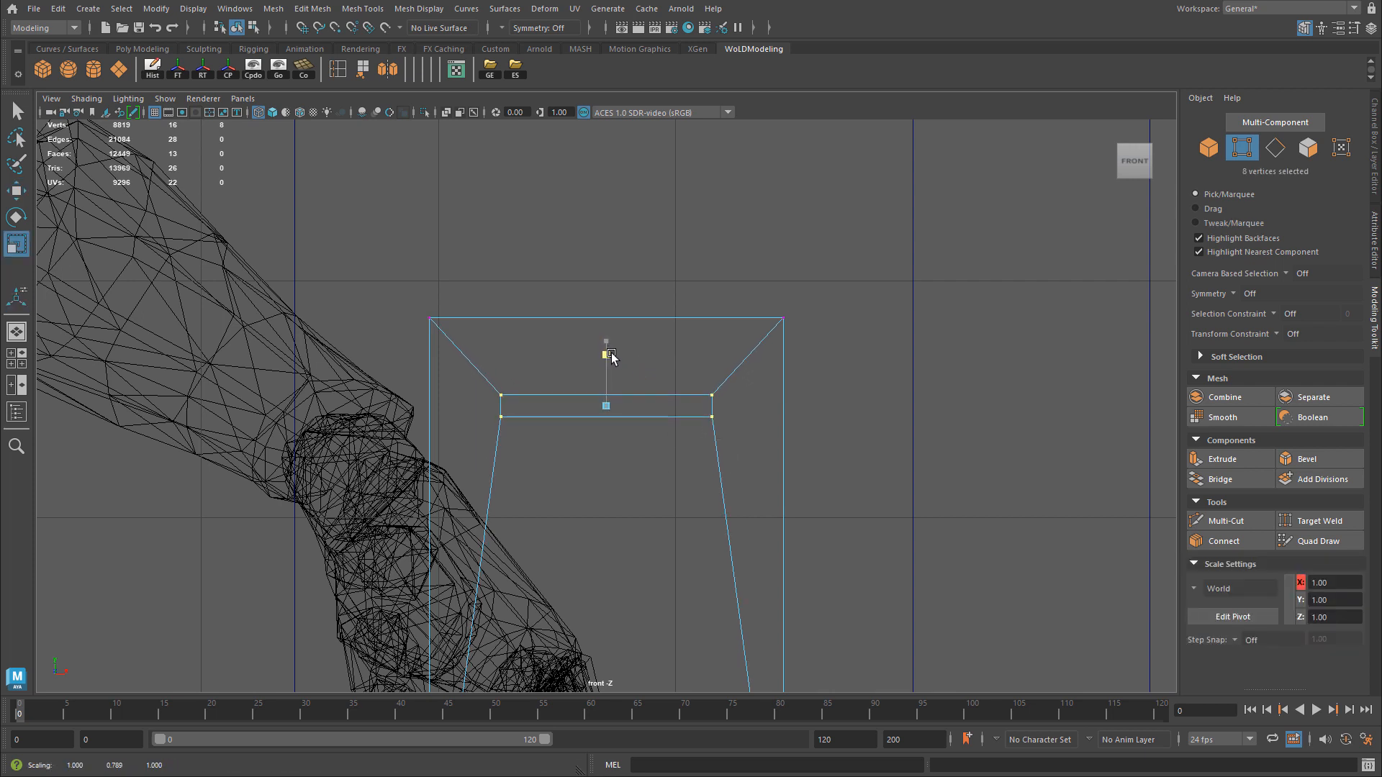
drag(652, 408, 671, 409)
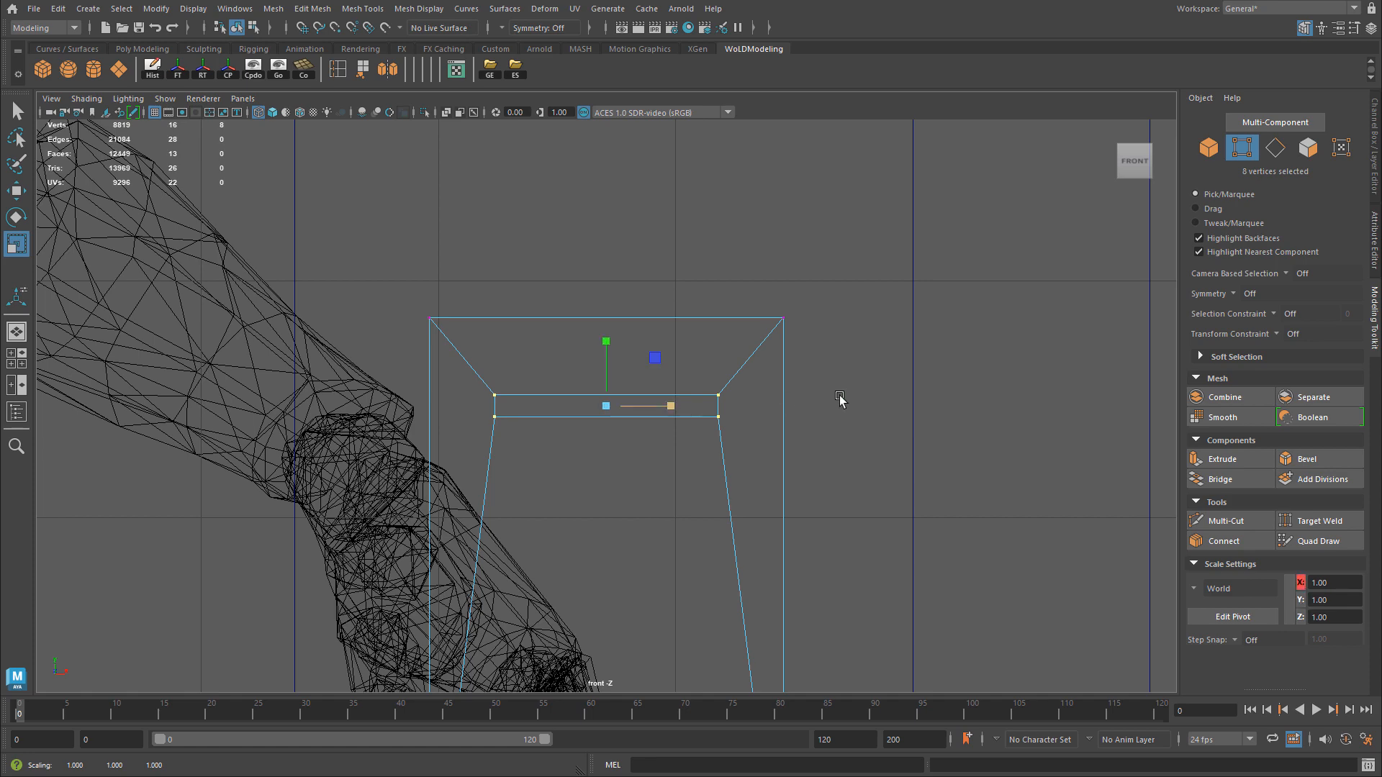
alt+right_drag(890, 399, 838, 351)
key(space)
key(space)
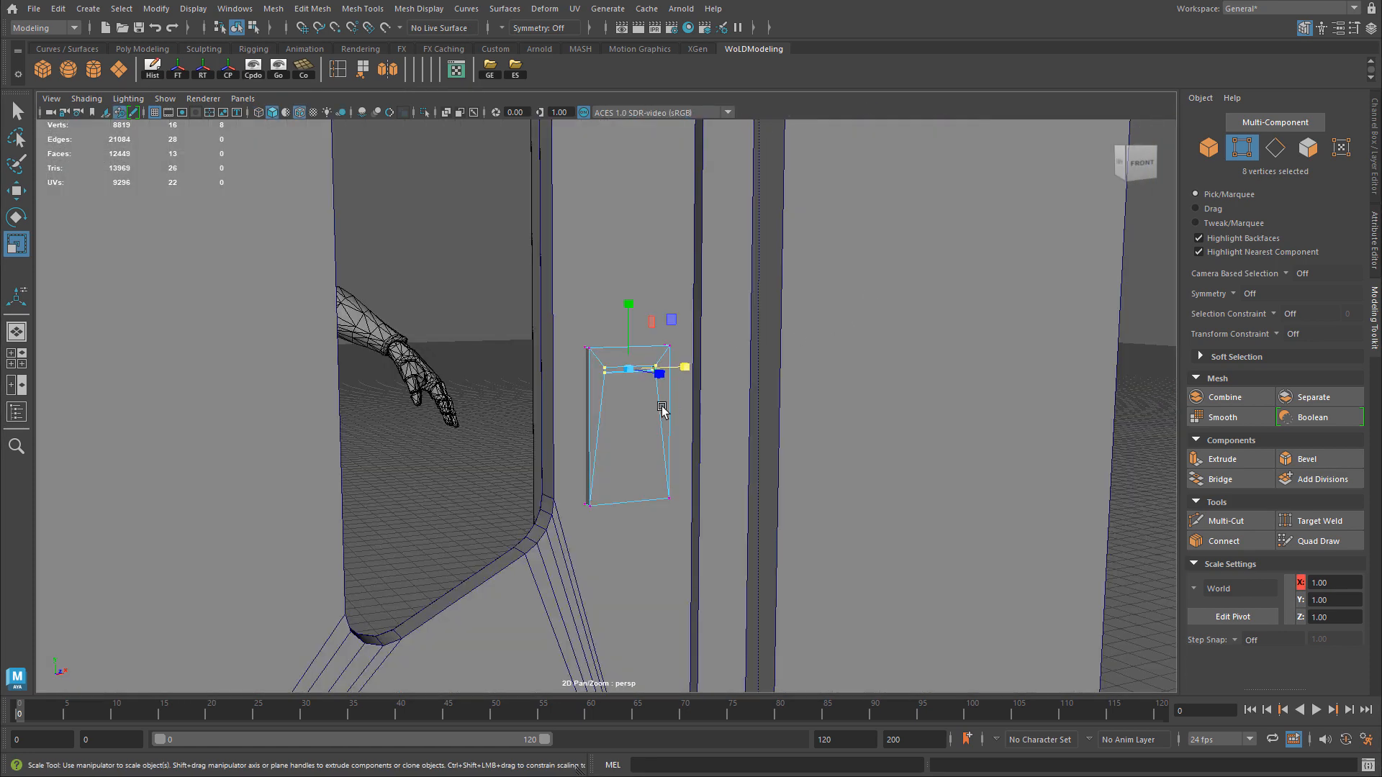
Return to object selection and examine the resized slot and the handle plate's outer edges from several angles.
right_drag(658, 399, 723, 380)
alt+right_drag(749, 381, 900, 388)
alt+drag(544, 286, 589, 317)
alt+middle_drag(648, 321, 666, 353)
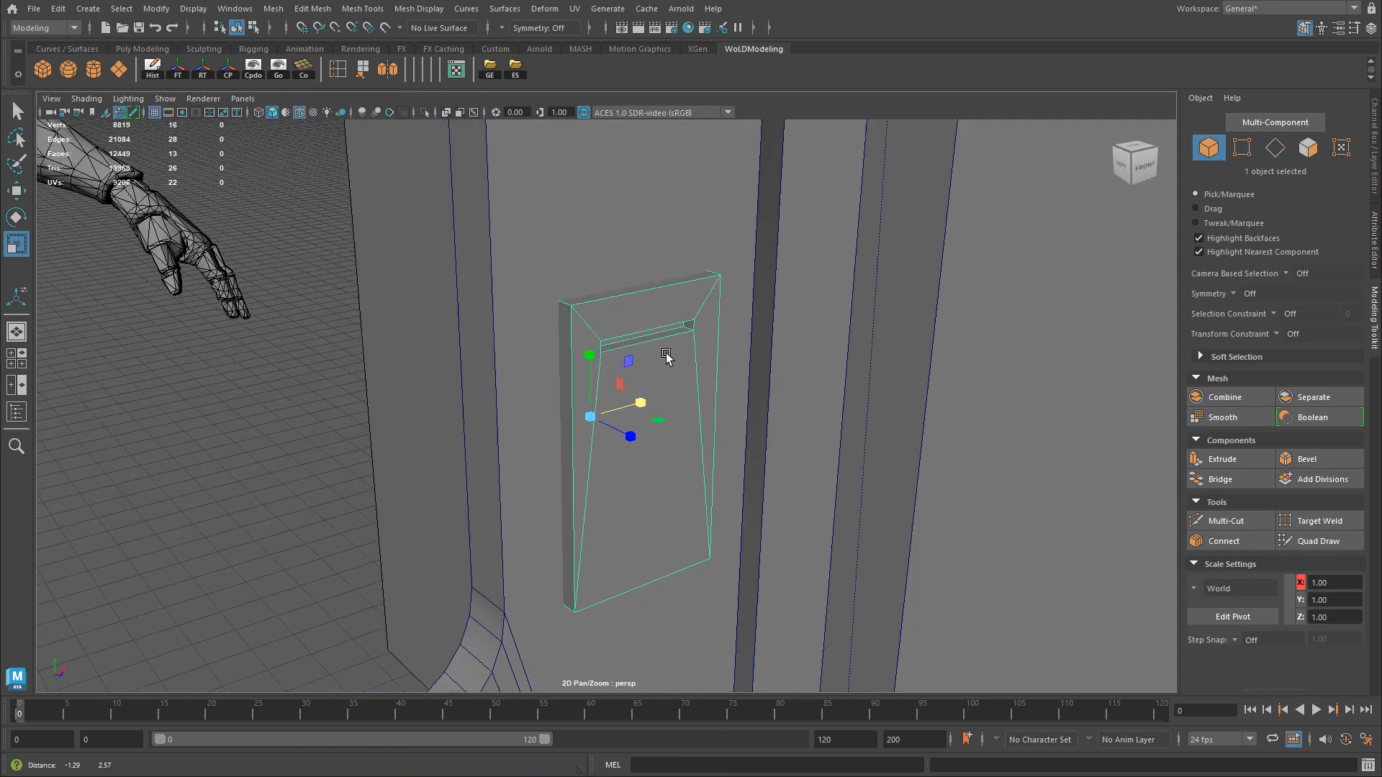
alt+right_drag(665, 356, 704, 362)
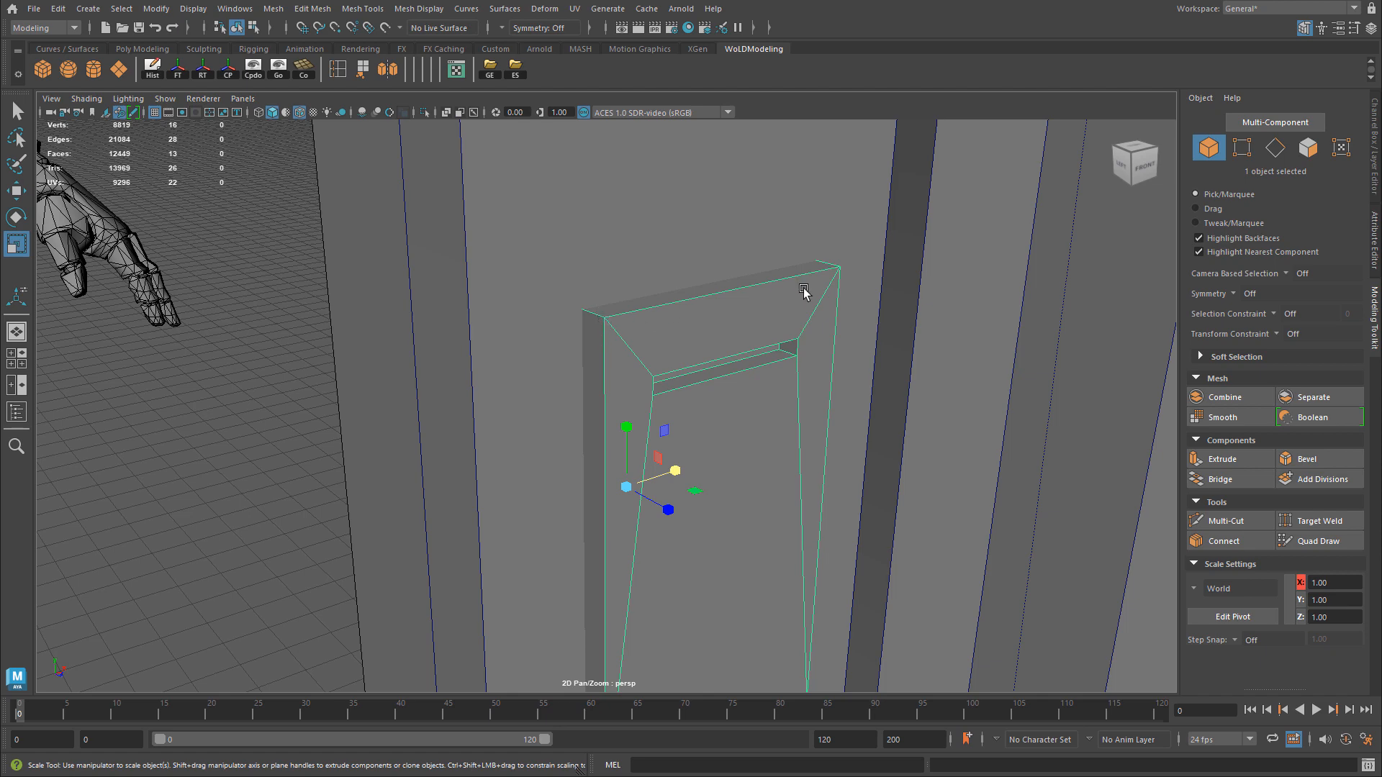
alt+right_drag(904, 339, 542, 364)
alt+drag(763, 363, 679, 369)
key(w)
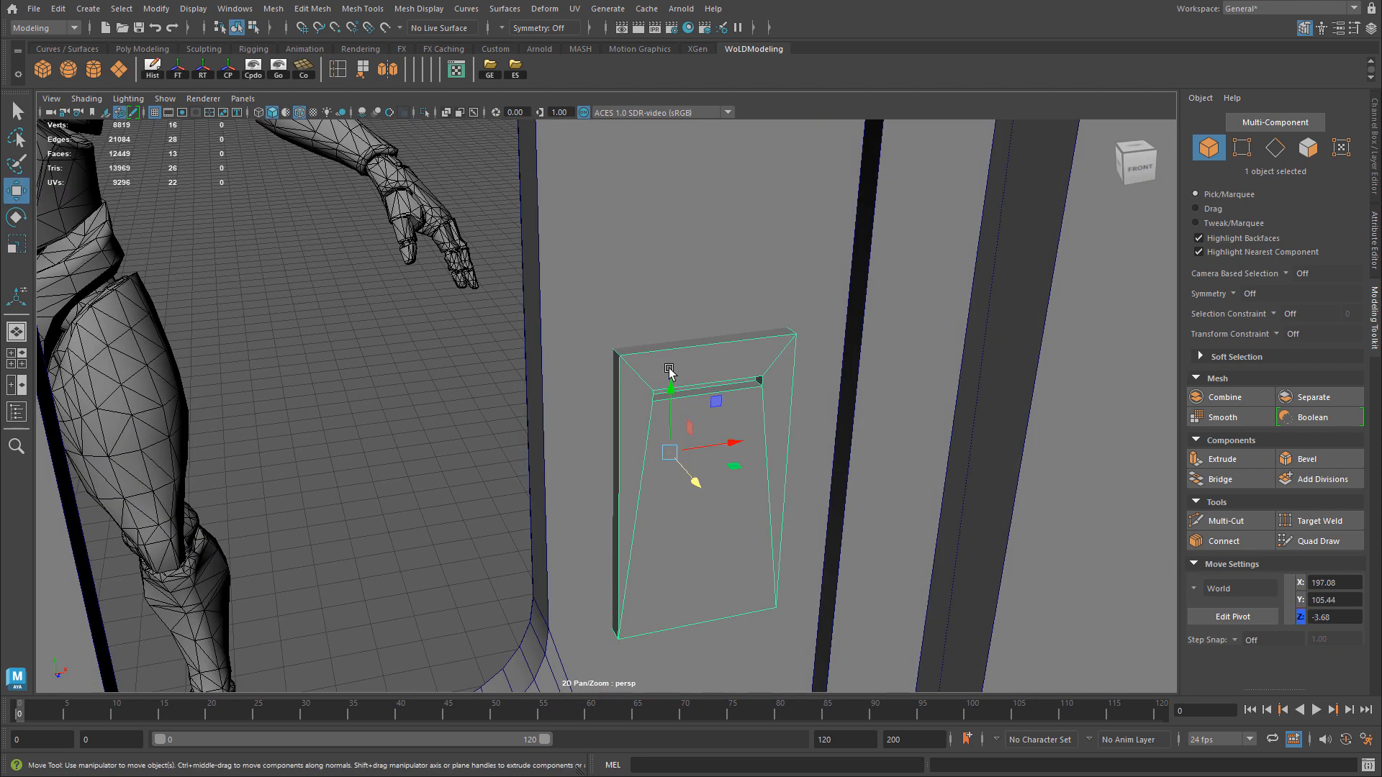
alt+right_drag(669, 369, 835, 364)
alt+drag(702, 363, 779, 357)
alt+right_drag(857, 336, 581, 349)
mouse_move(648, 350)
alt+mouse_down()
mouse_move(602, 360)
mouse_move(653, 360)
alt+mouse_up()
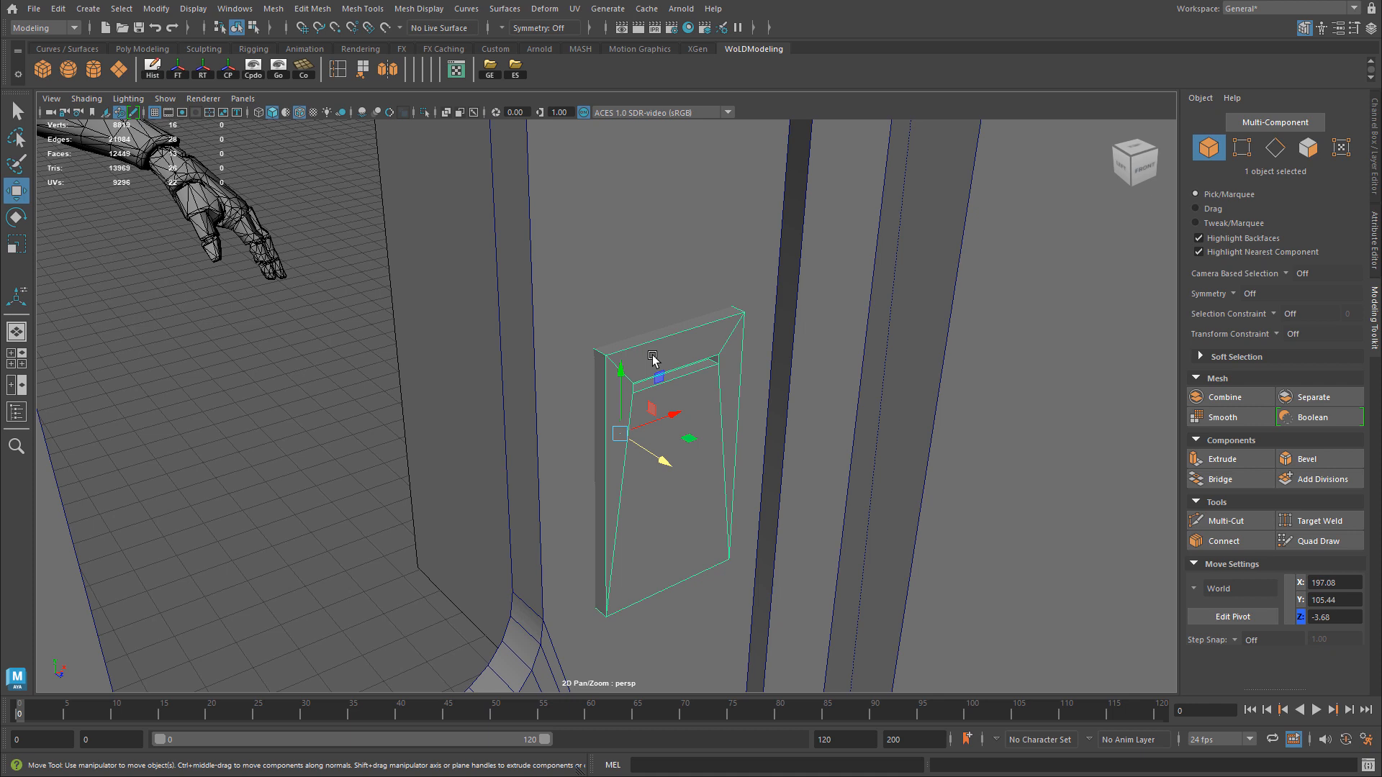
Bevel the four outer front edges of the handle plate with a fraction of 0.15.
right_drag(675, 360, 673, 337)
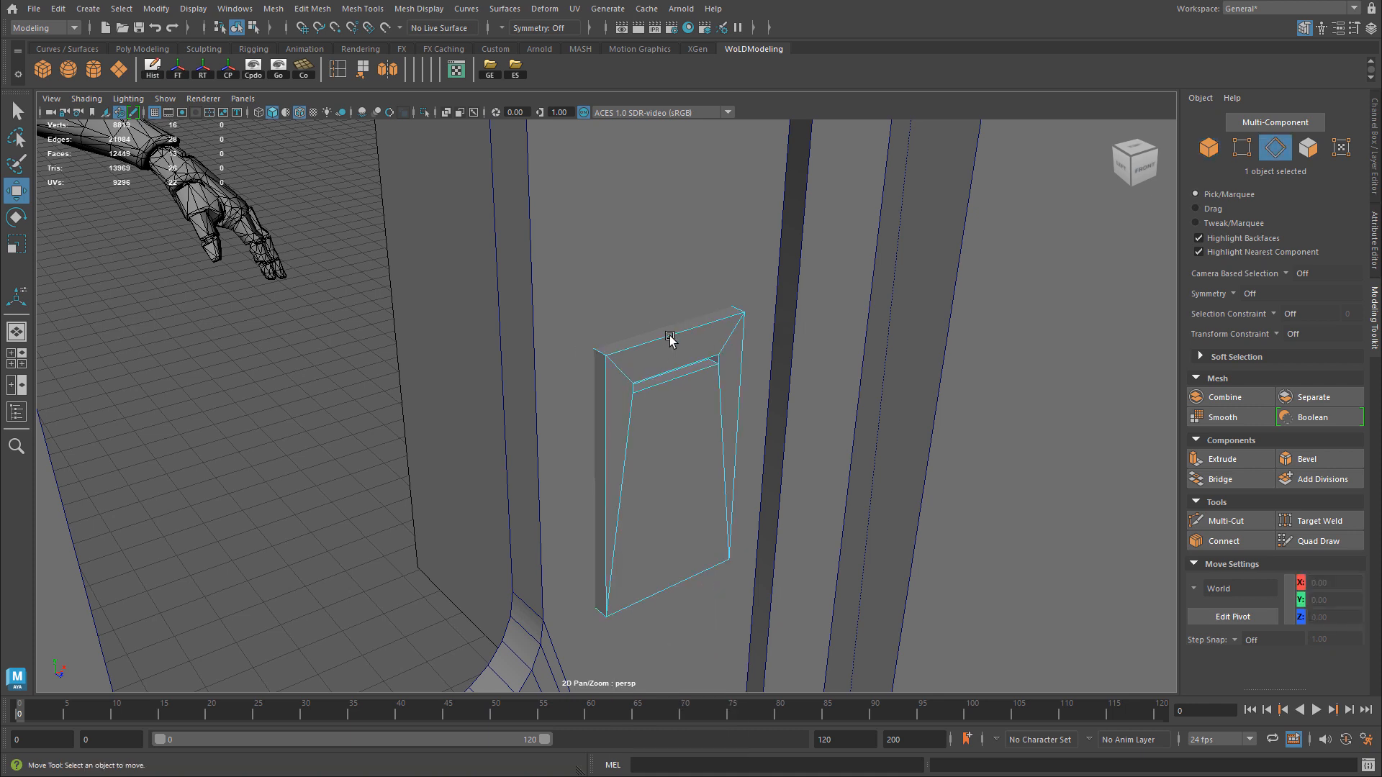
click(672, 337)
shift+click(609, 397)
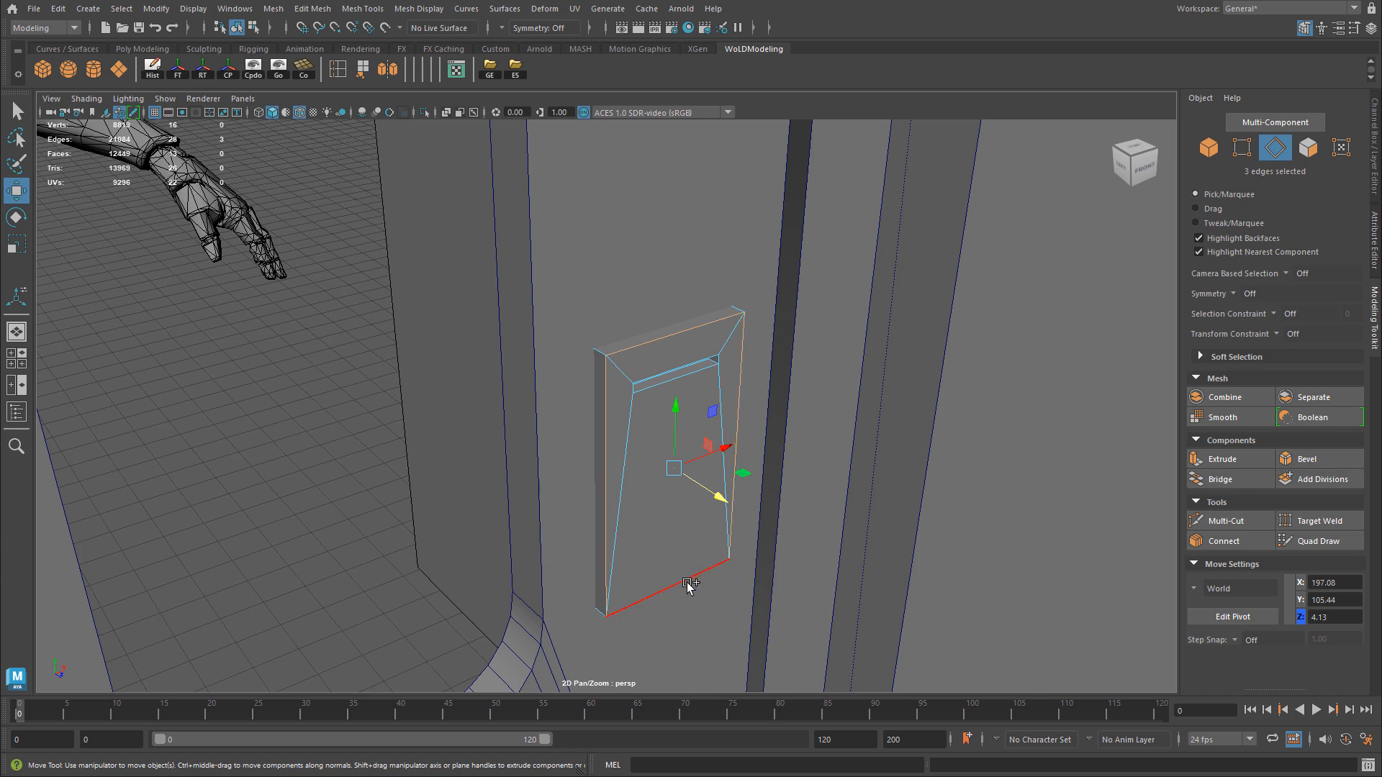
key(ctrl+b)
alt+right_drag(545, 428, 763, 360)
click(1005, 222)
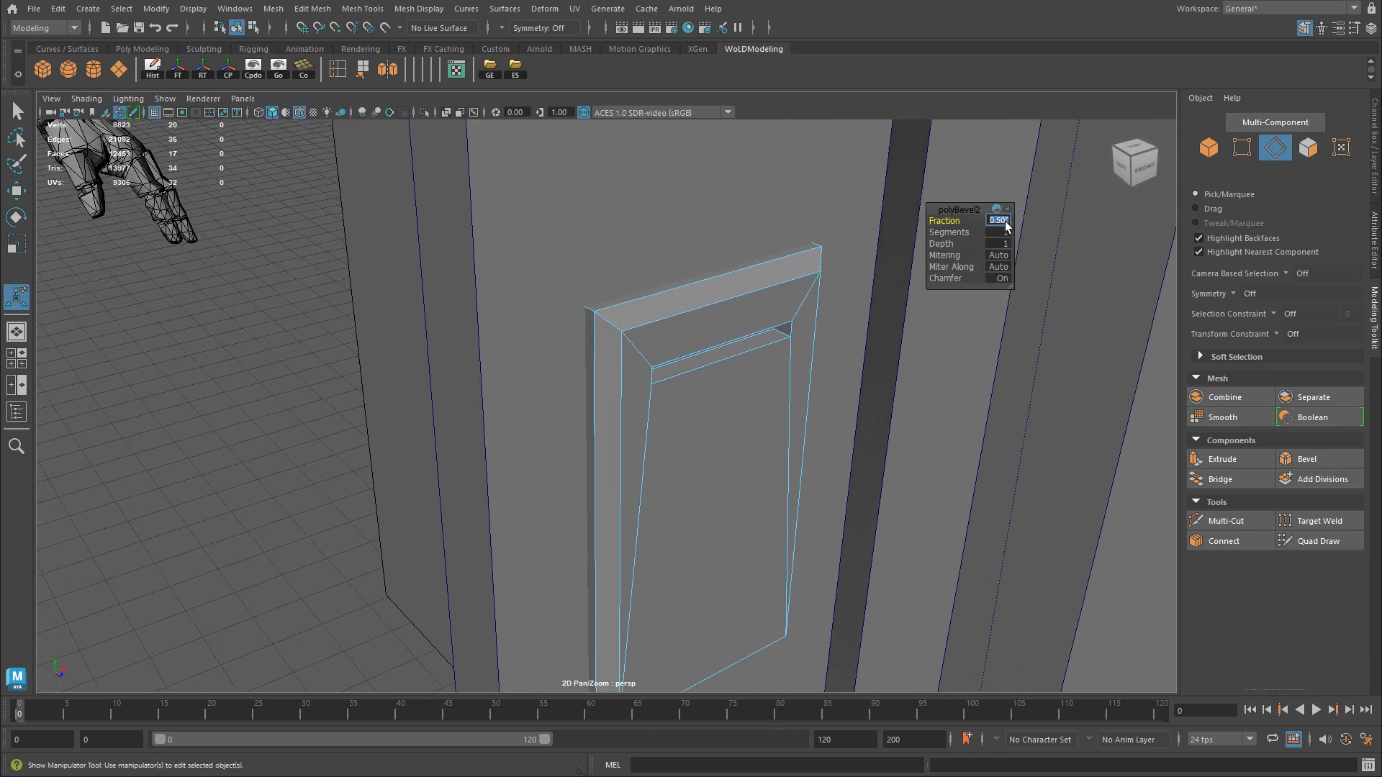
text(.25)
key(Return)
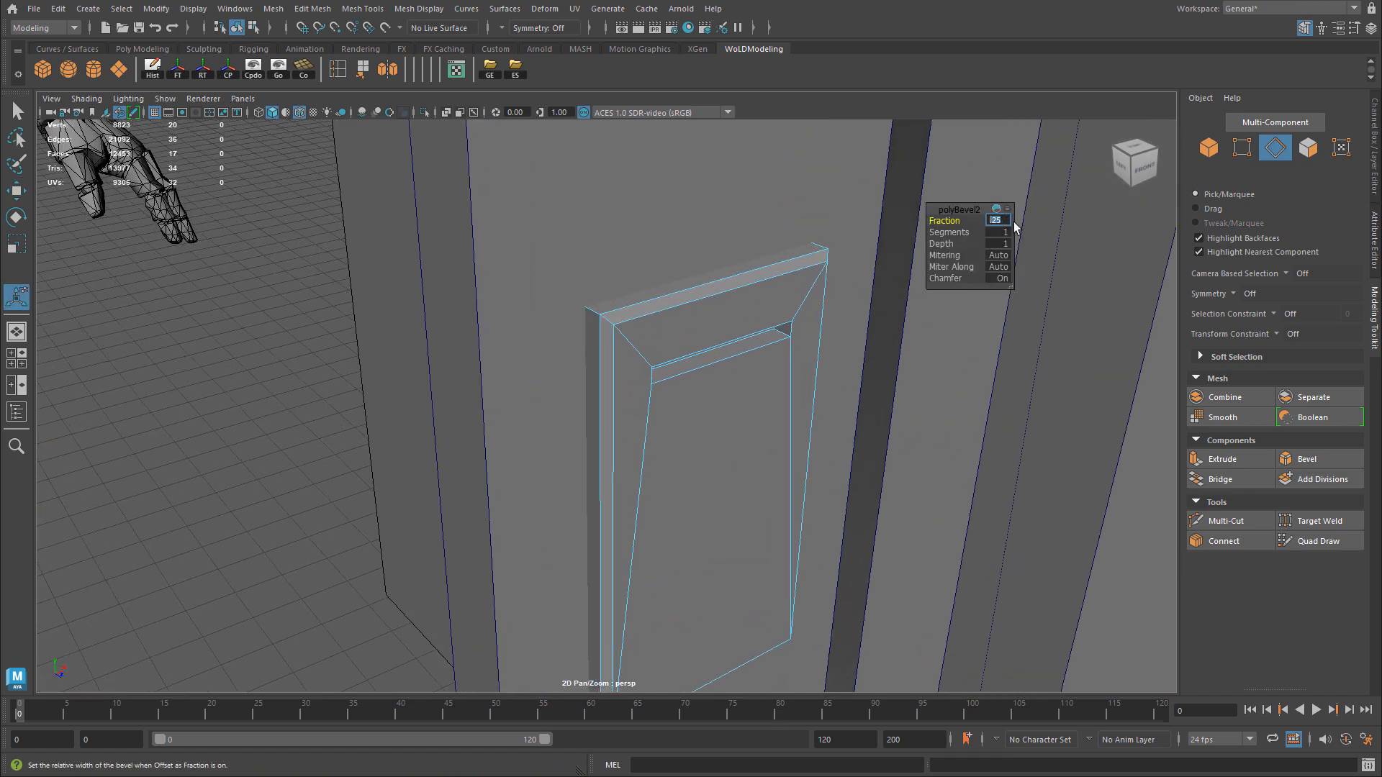
text(.15)
key(Return)
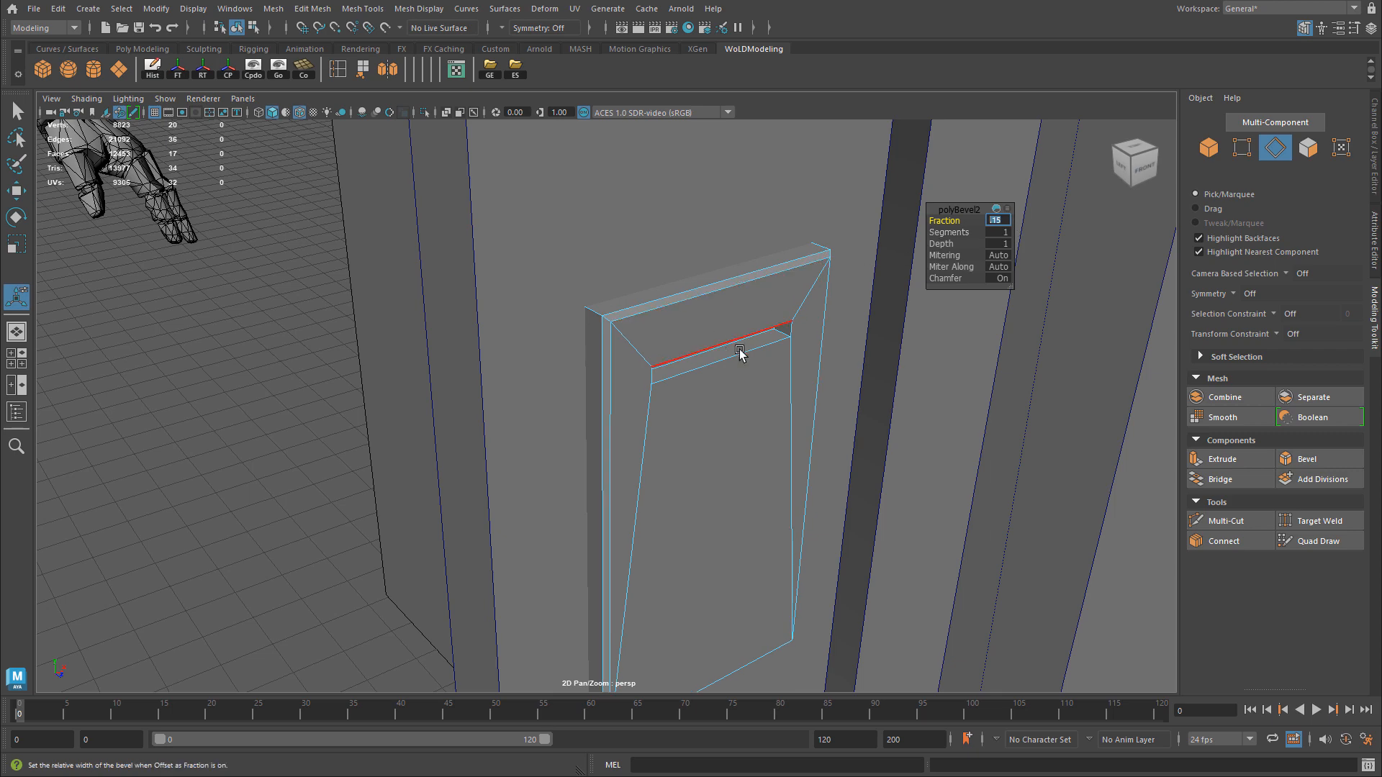
Set the handle plate bevel to 2 segments and return to object selection.
alt+drag(740, 348, 792, 331)
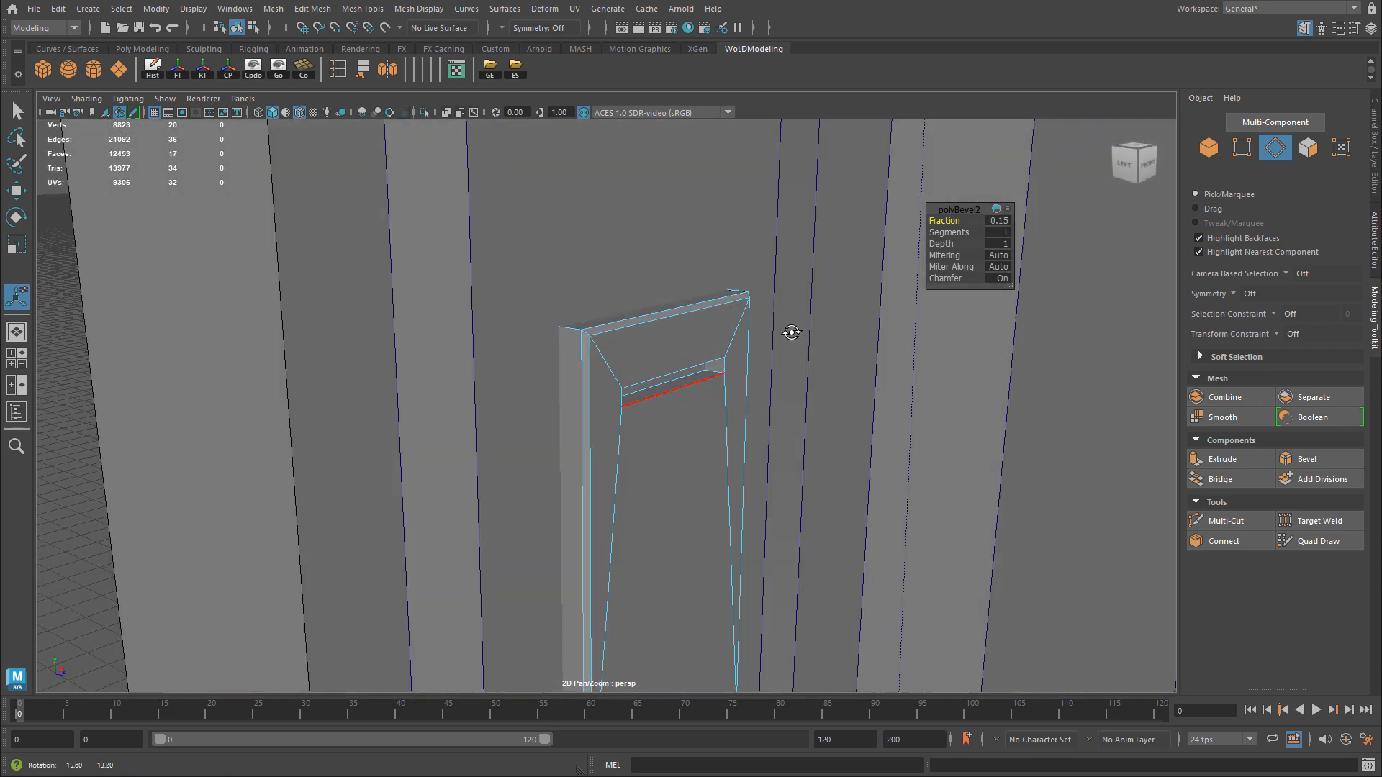
click(1000, 232)
text(2)
key(Return)
right_drag(649, 318, 698, 297)
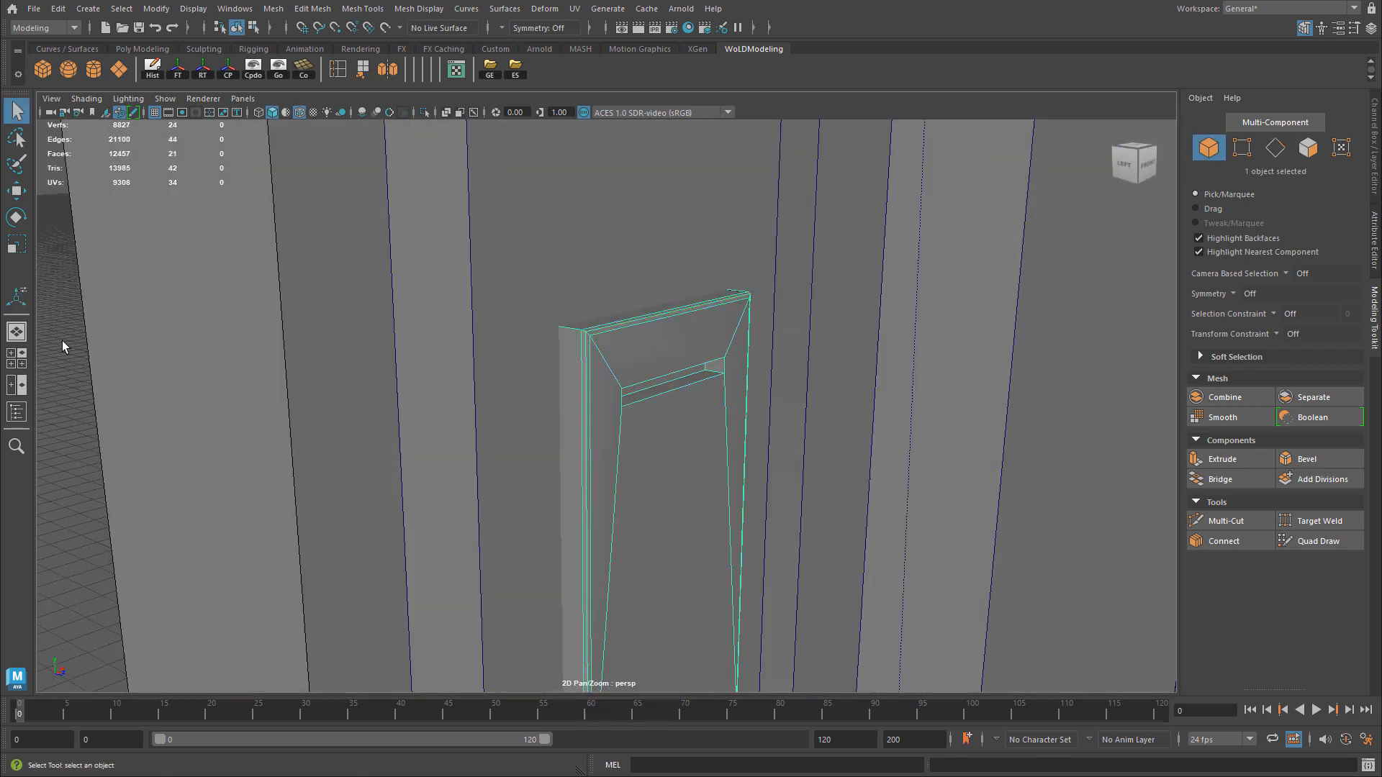
Deselect the handle plate, hide the wireframe overlay and examine the beveled plate beside the door window.
click(61, 341)
scroll(515, 378, down, 3)
mouse_move(555, 377)
alt+mouse_down()
mouse_move(780, 411)
mouse_move(747, 422)
mouse_move(568, 310)
mouse_move(786, 370)
mouse_move(499, 432)
mouse_move(673, 358)
mouse_move(554, 355)
alt+mouse_up()
click(594, 322)
alt+drag(595, 355, 592, 355)
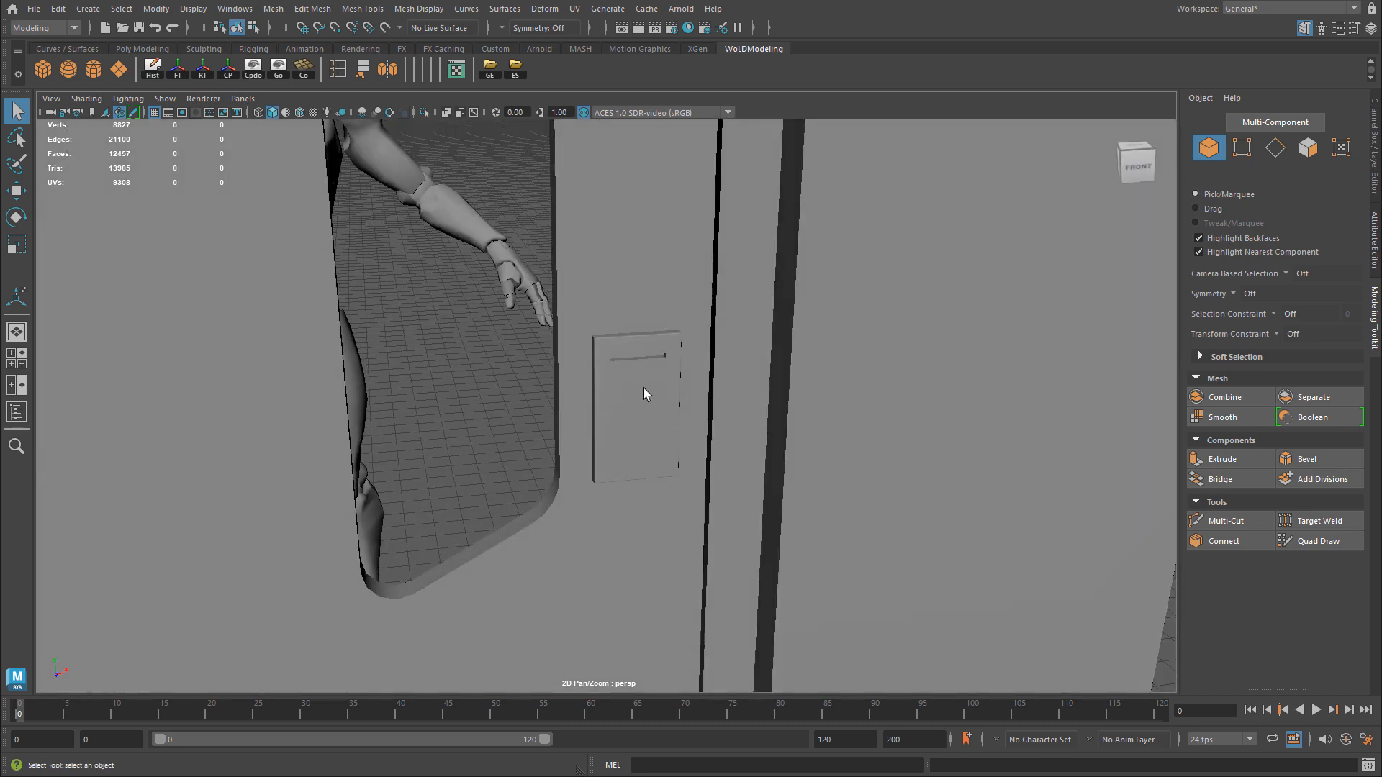
Select the handle plate and move it along Z to -3.47, checking its fit against the door from the side.
mouse_move(643, 387)
alt+mouse_down()
mouse_move(684, 385)
mouse_move(552, 385)
mouse_move(650, 388)
alt+mouse_up()
alt+right_drag(650, 388, 610, 413)
click(610, 414)
alt+drag(611, 413, 626, 404)
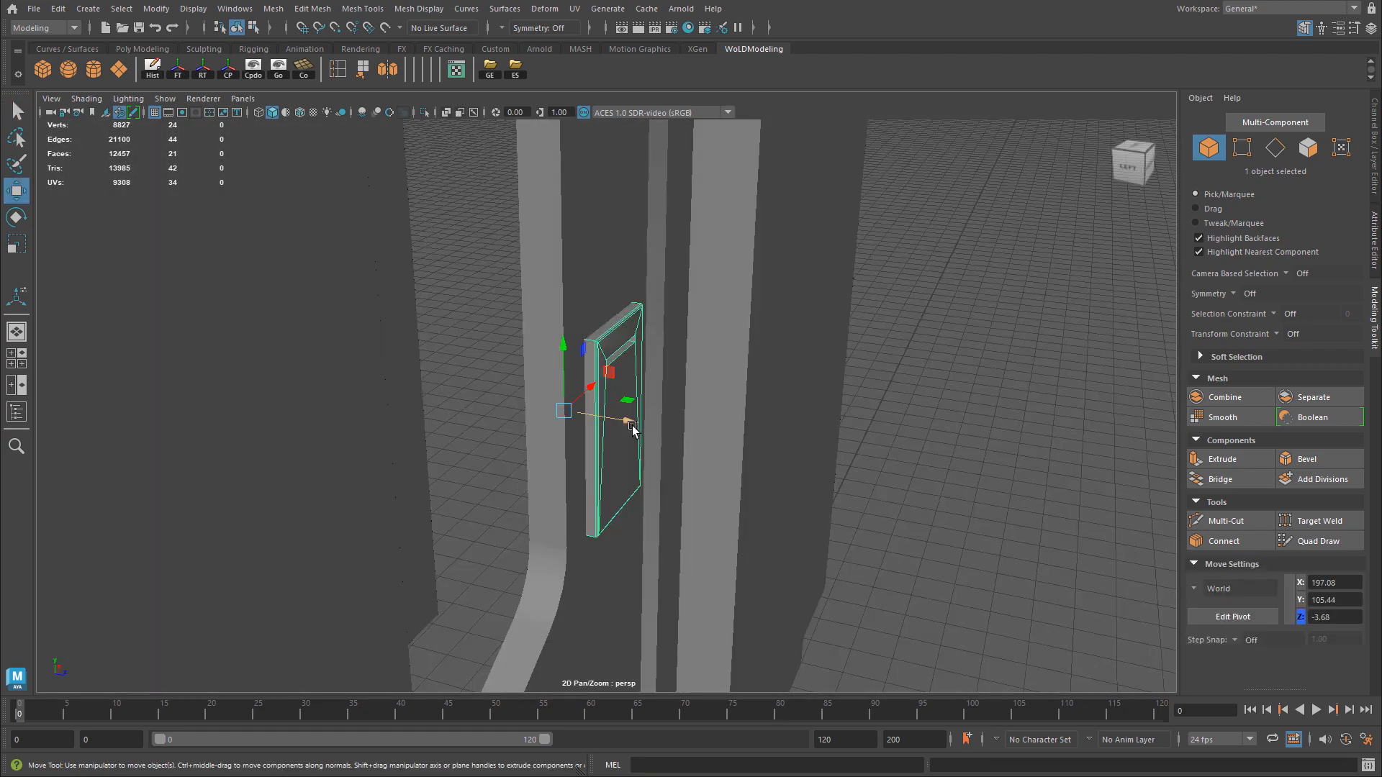
drag(631, 423, 631, 426)
alt+right_drag(648, 426, 1065, 422)
alt+drag(744, 389, 698, 326)
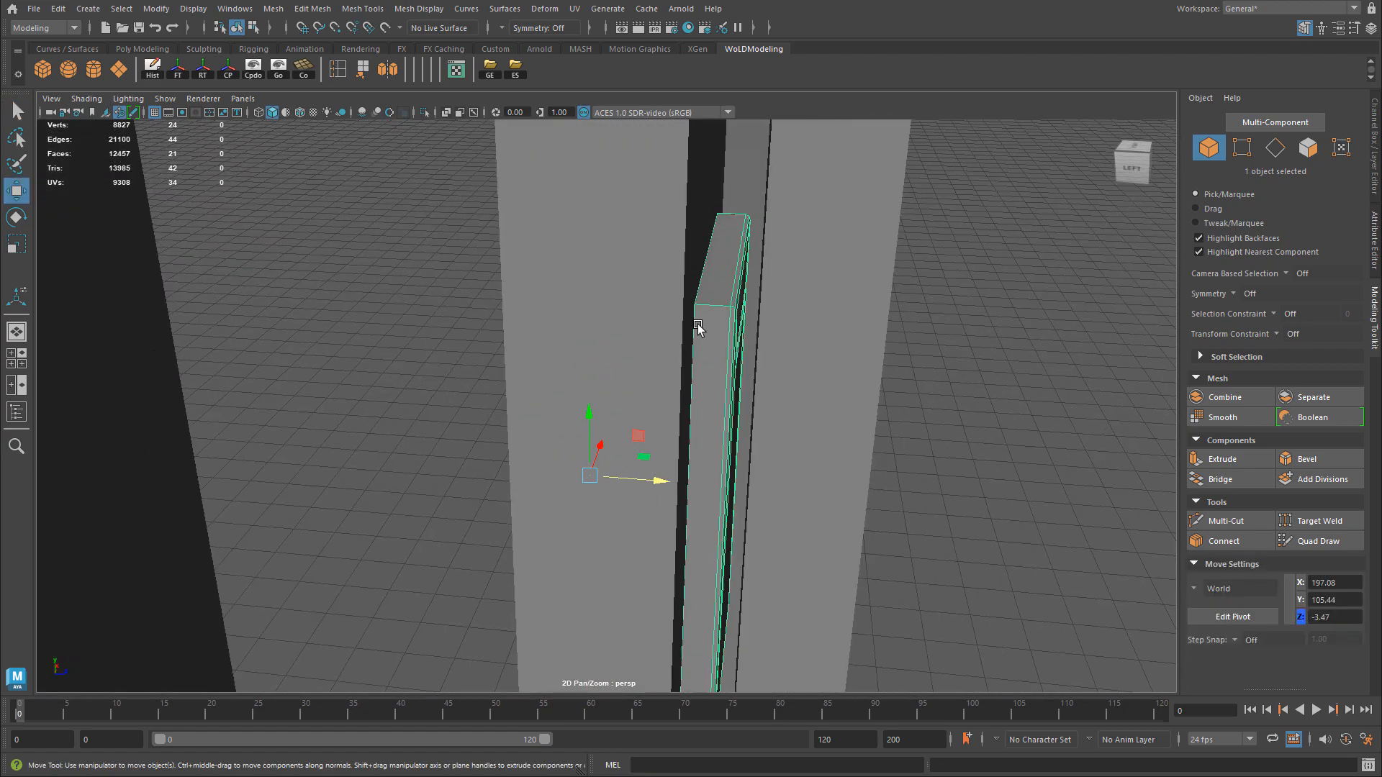
Move the handle plate's eight rear vertices, including the slot's back ones, along Z to 2.54 and return to object selection.
right_drag(698, 327, 703, 321)
key(space)
key(space)
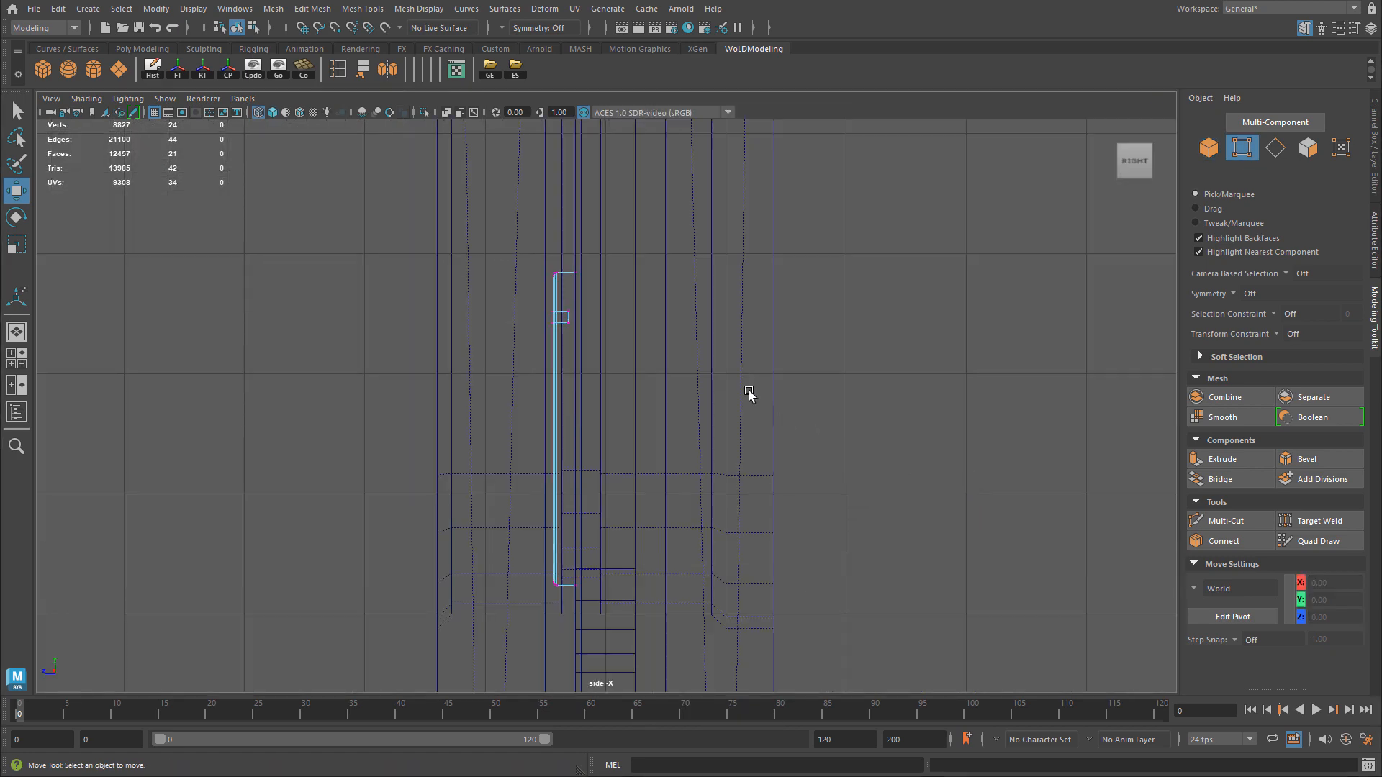
drag(566, 233, 812, 654)
scroll(537, 438, up, 3)
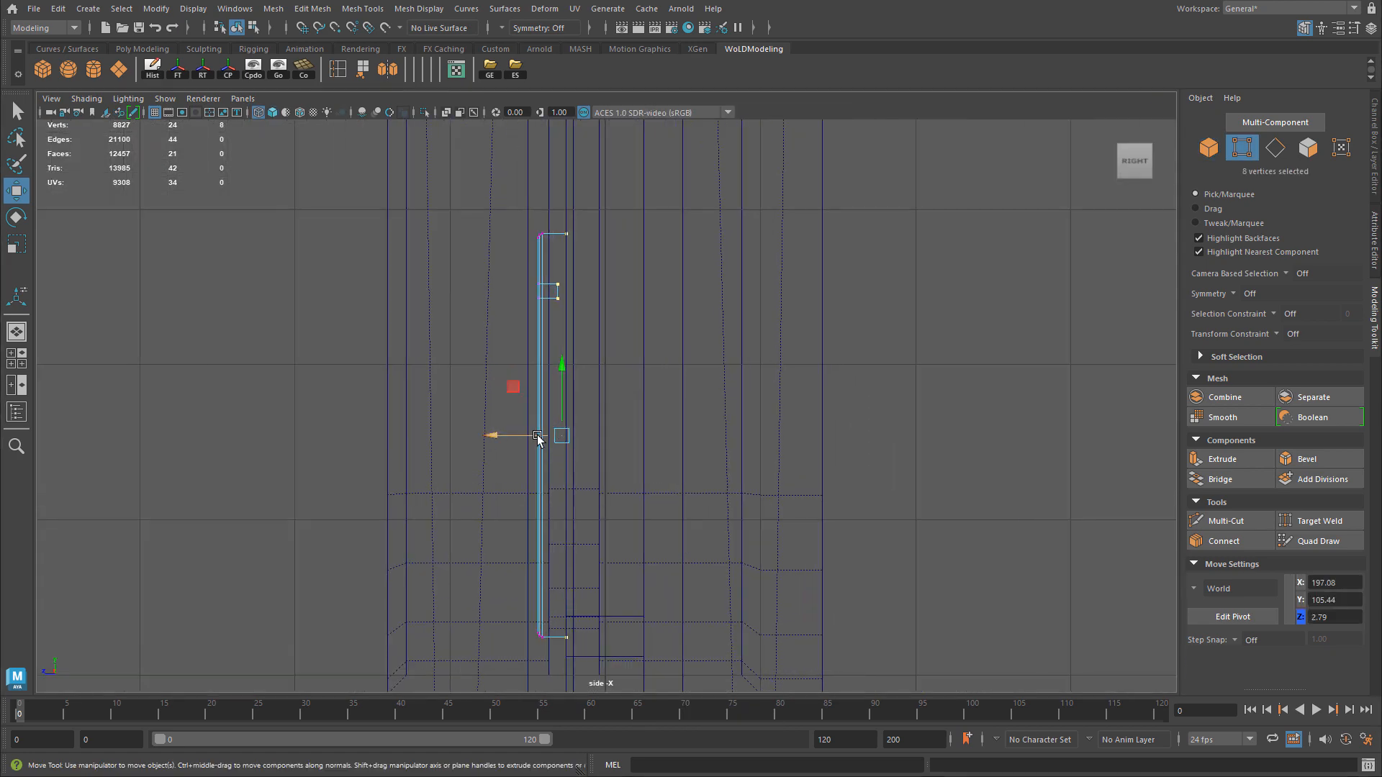
drag(535, 436, 543, 437)
key(space)
key(space)
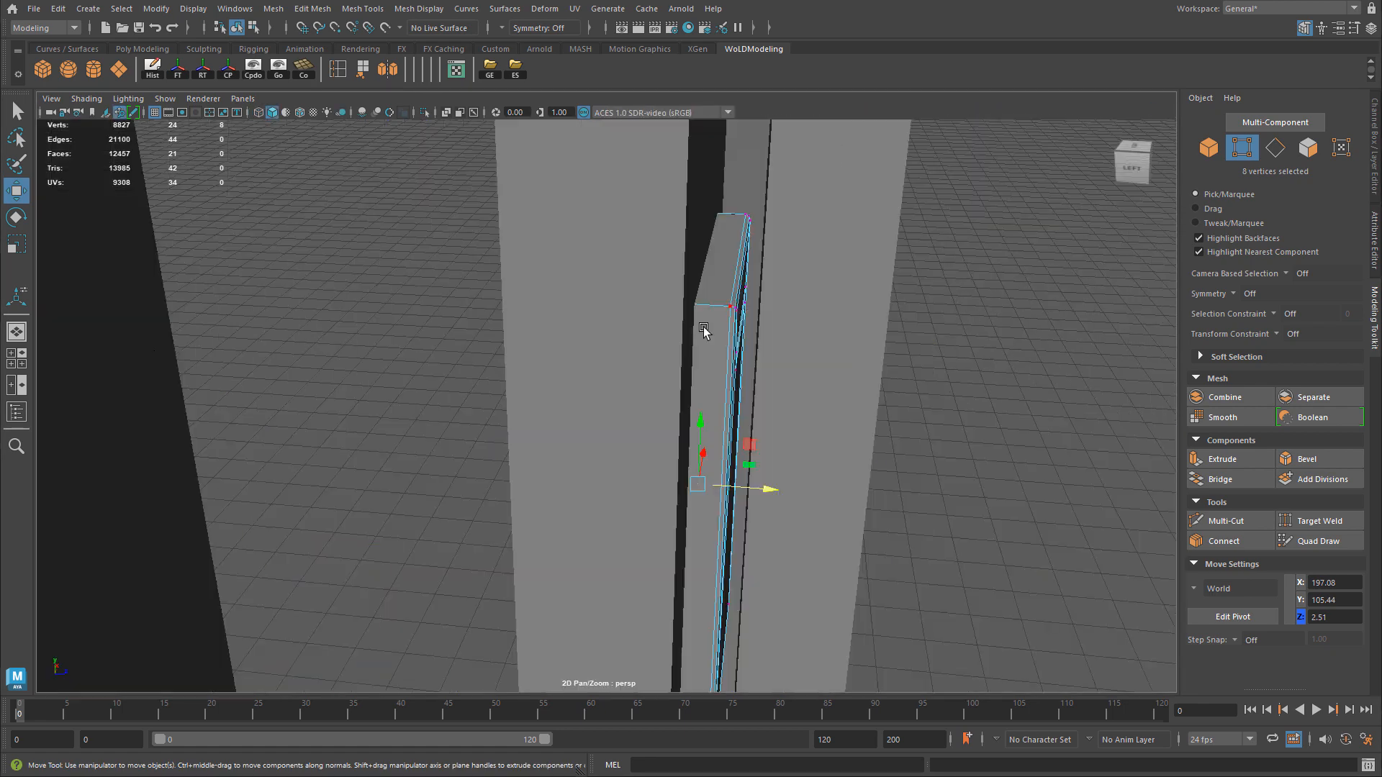
alt+drag(703, 330, 718, 332)
drag(779, 481, 629, 252)
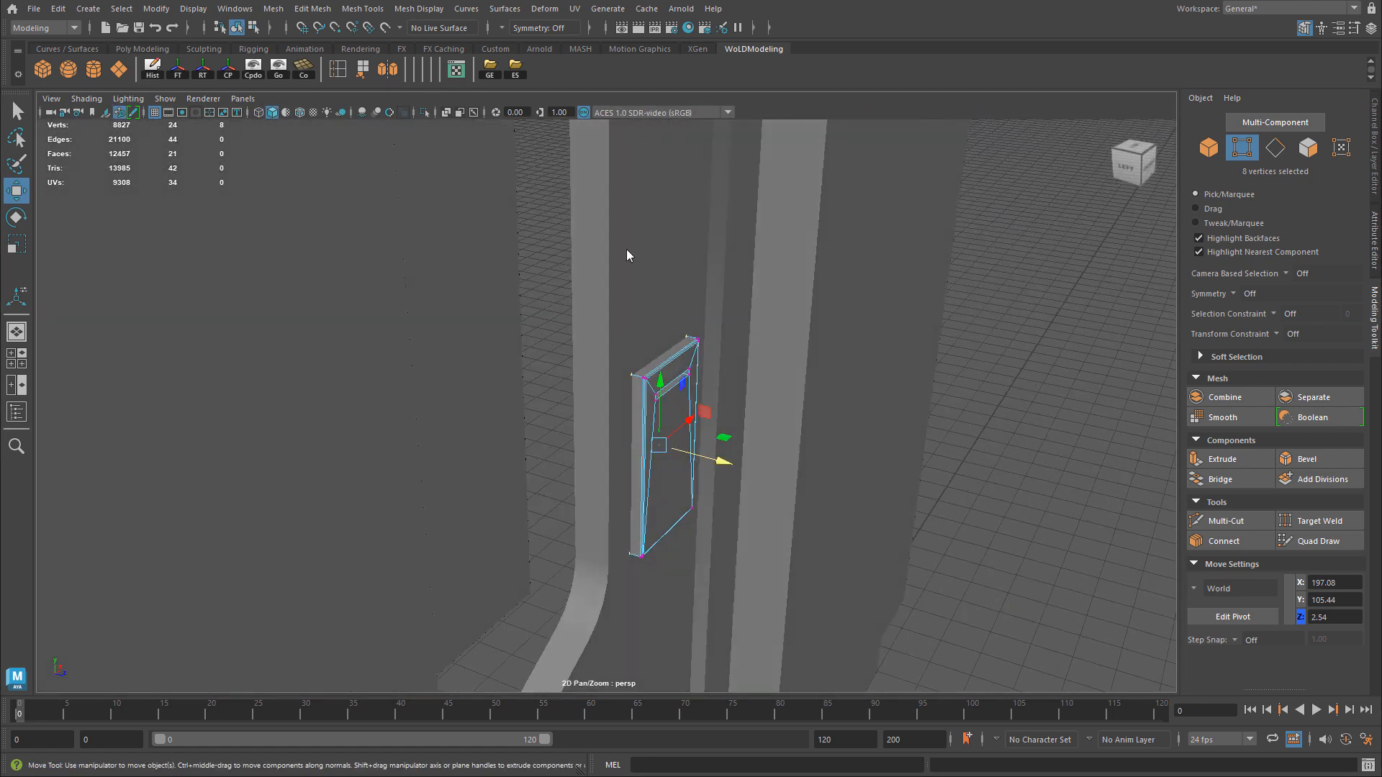
right_drag(627, 249, 680, 231)
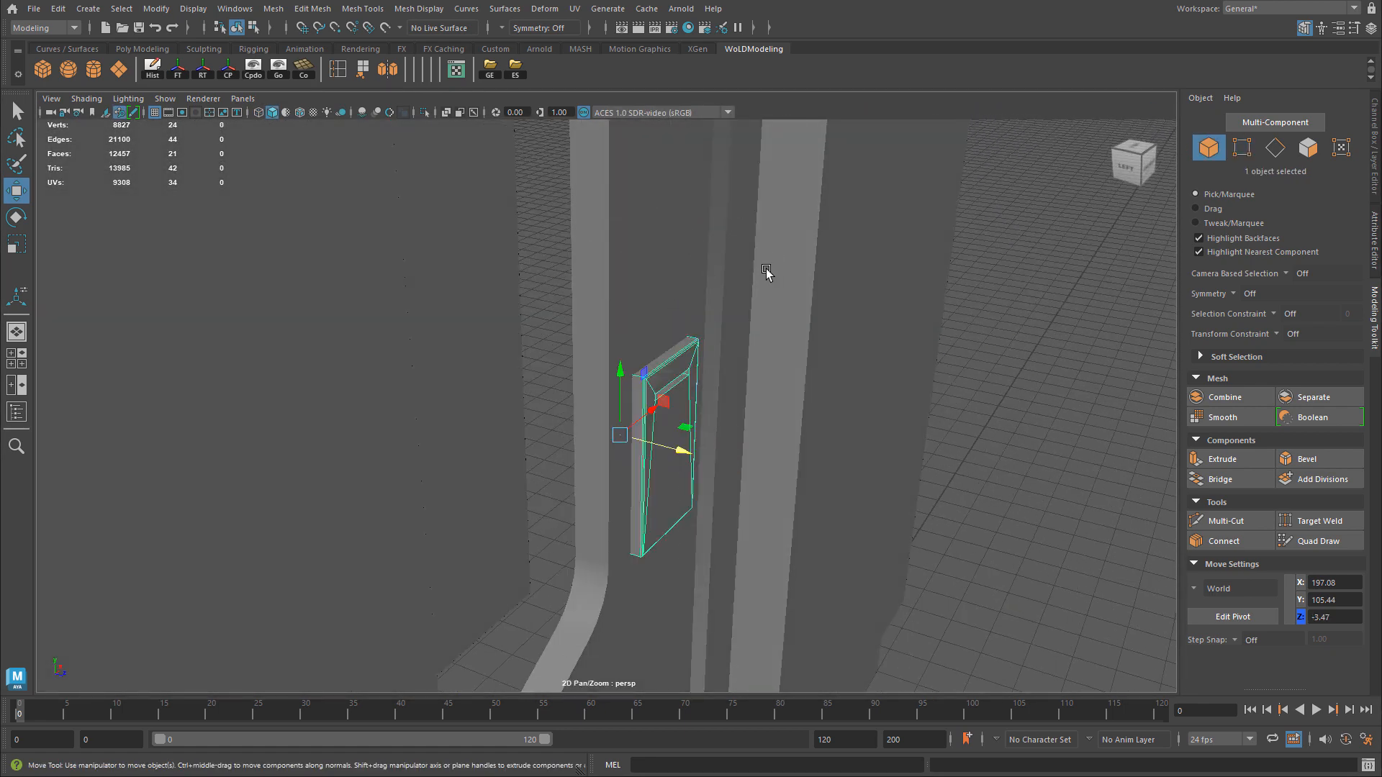
Show the wireframe over the shaded view and lower the handle plate to Y 105.13.
key(alt+5)
click(1030, 361)
alt+drag(1030, 361, 870, 370)
alt+right_drag(870, 370, 647, 392)
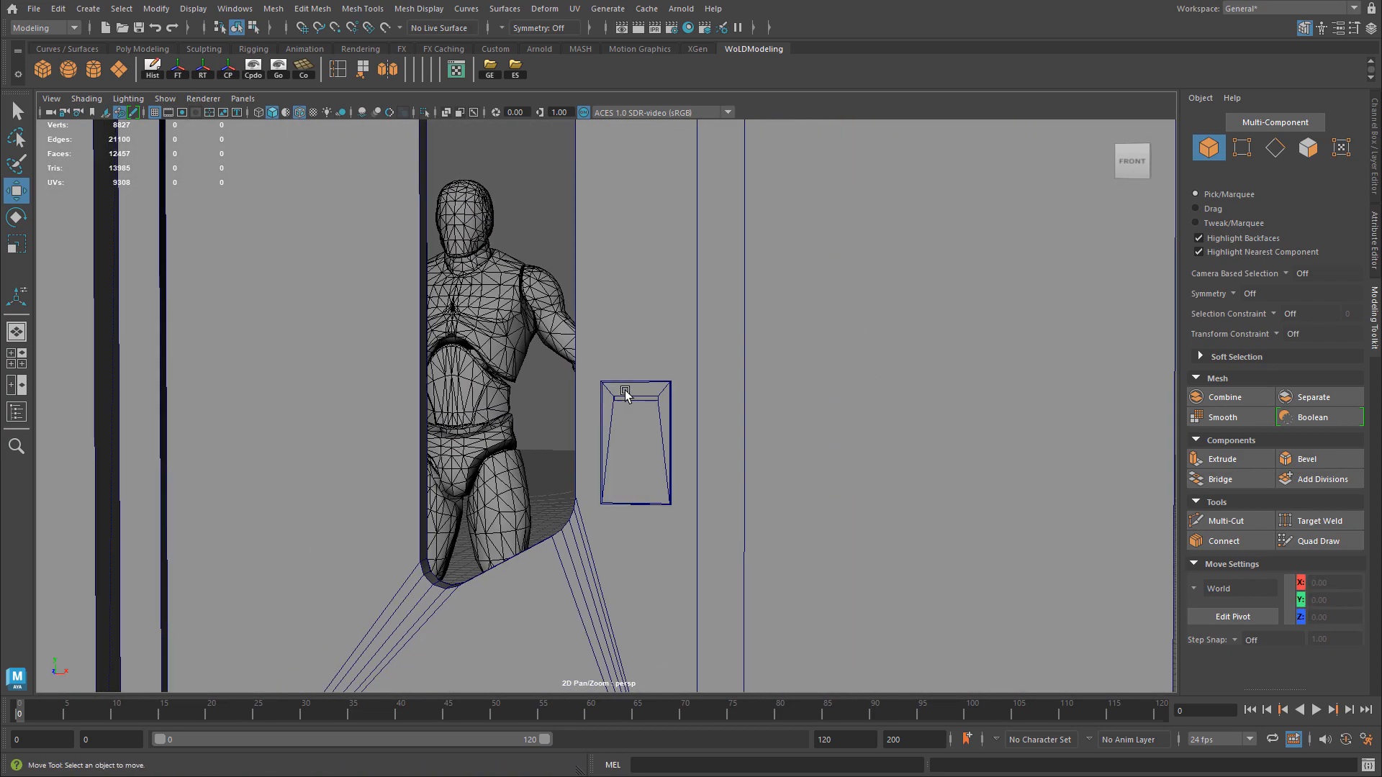
click(627, 395)
alt+drag(626, 396, 698, 403)
mouse_move(712, 354)
mouse_down()
mouse_move(718, 411)
mouse_move(683, 421)
mouse_up()
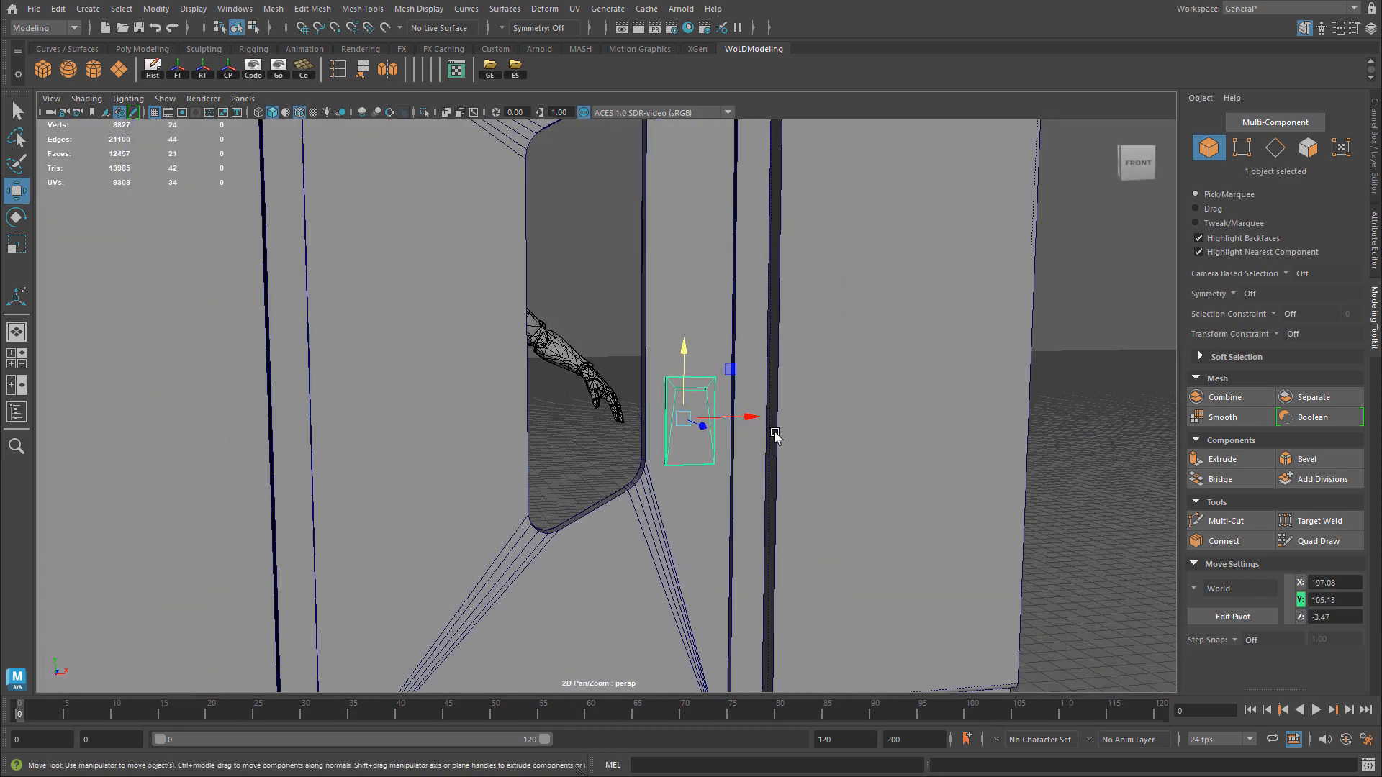
Create a polygon cube and place it over the handle plate in the front view at X 200, Y 100.
alt+drag(689, 441, 788, 432)
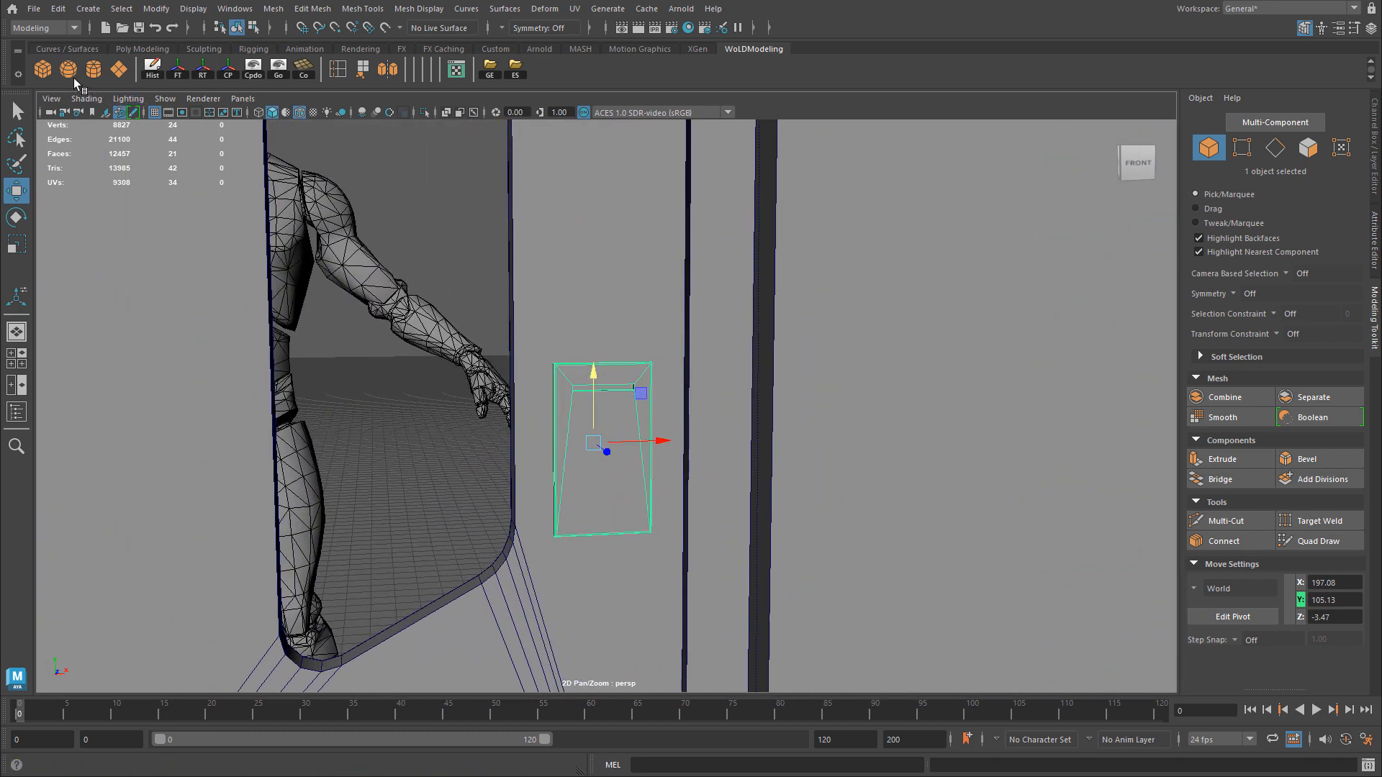
click(134, 127)
key(space)
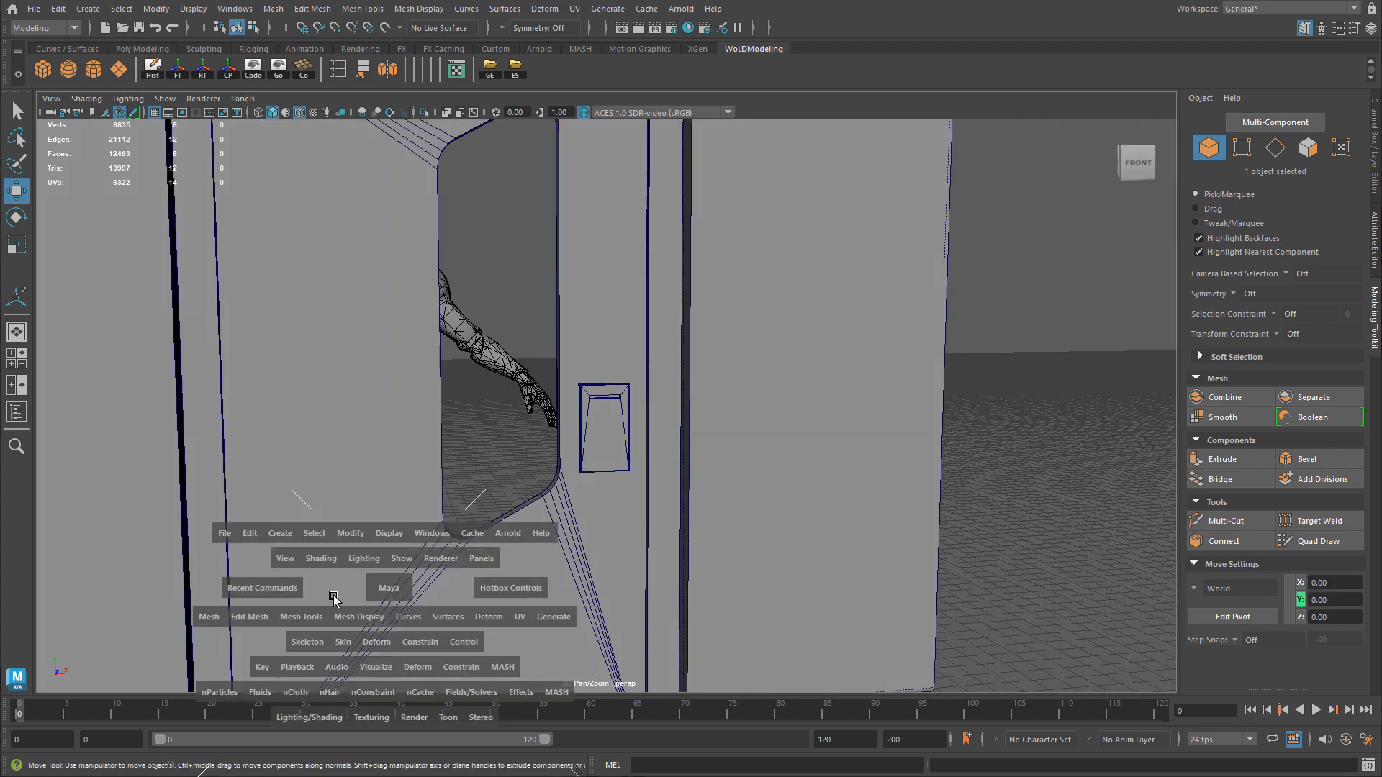
key(space)
alt+middle_drag(682, 496, 517, 394)
scroll(517, 394, down, 4)
scroll(811, 451, down, 3)
alt+middle_drag(430, 473, 574, 440)
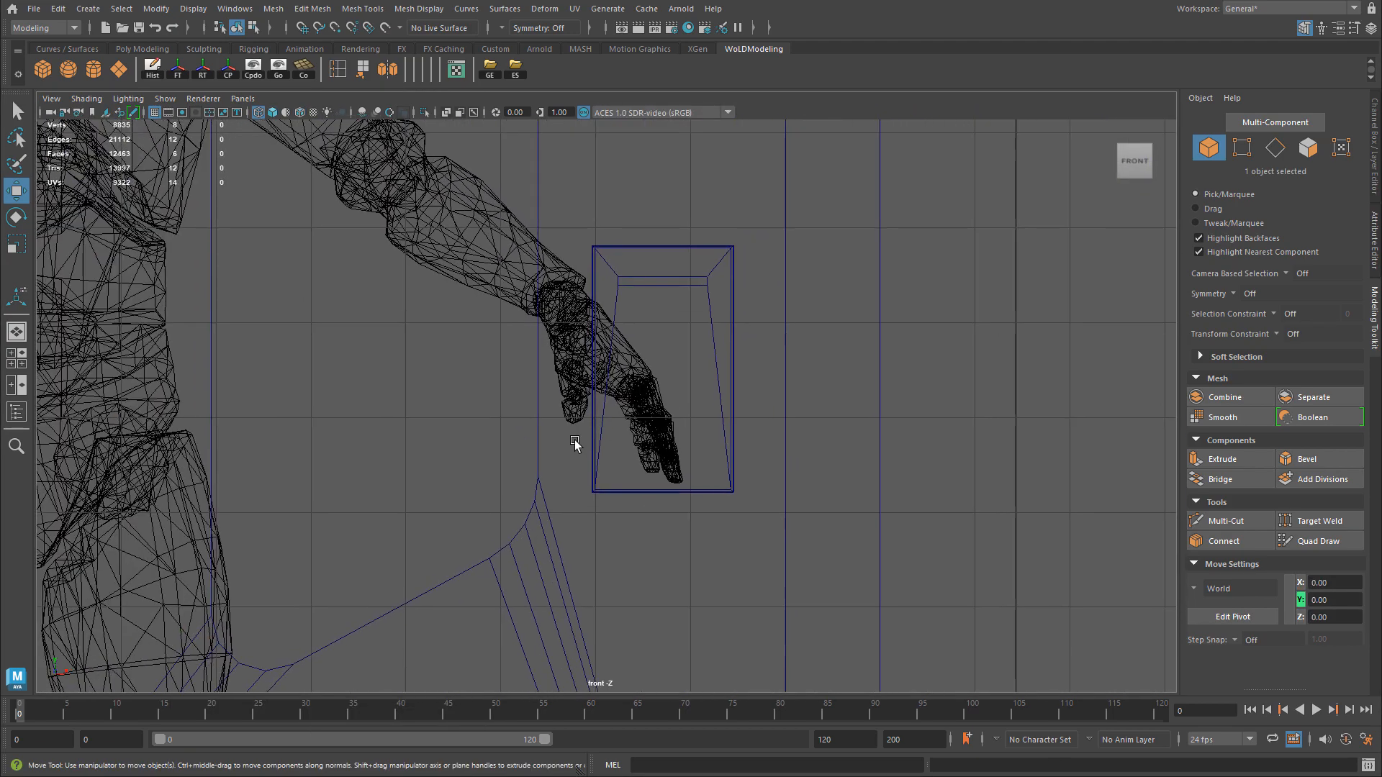
scroll(717, 421, down, 2)
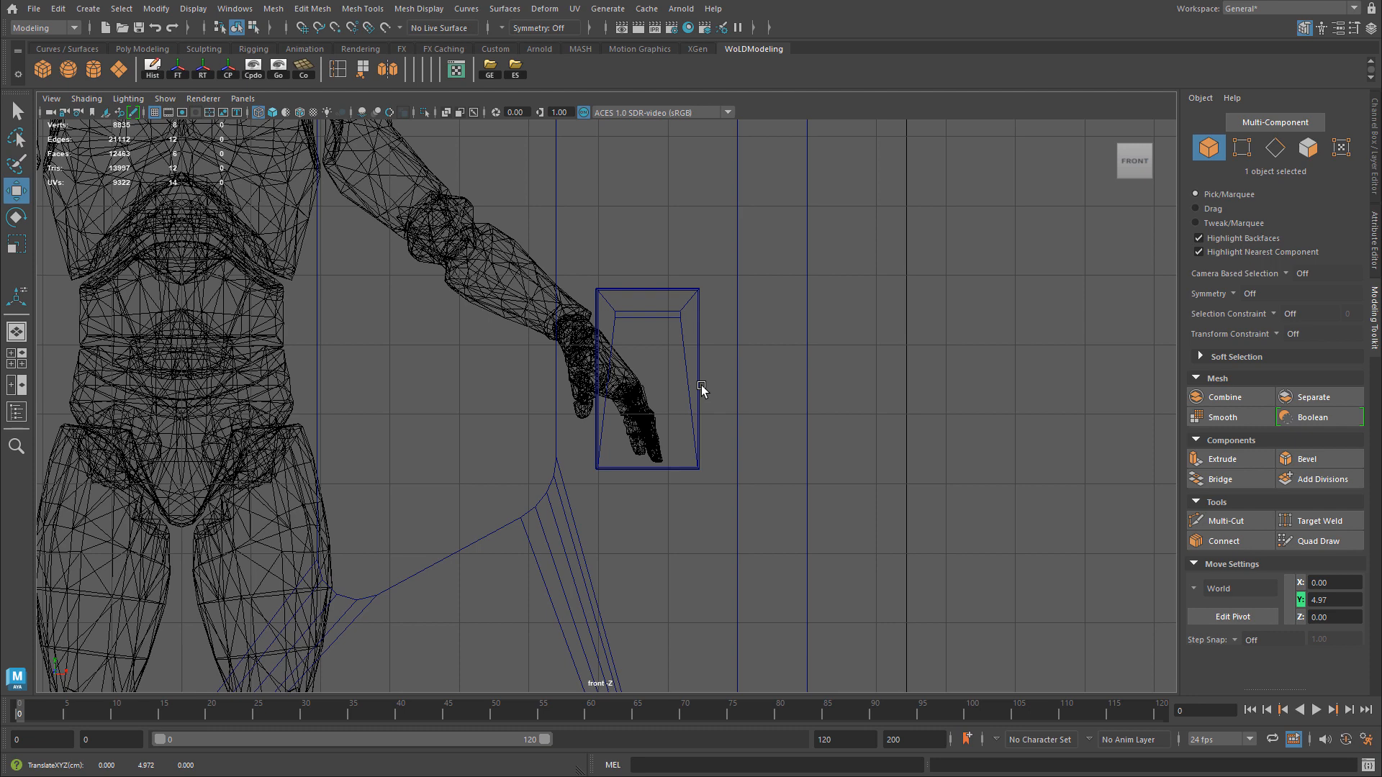
alt+right_drag(701, 386, 868, 384)
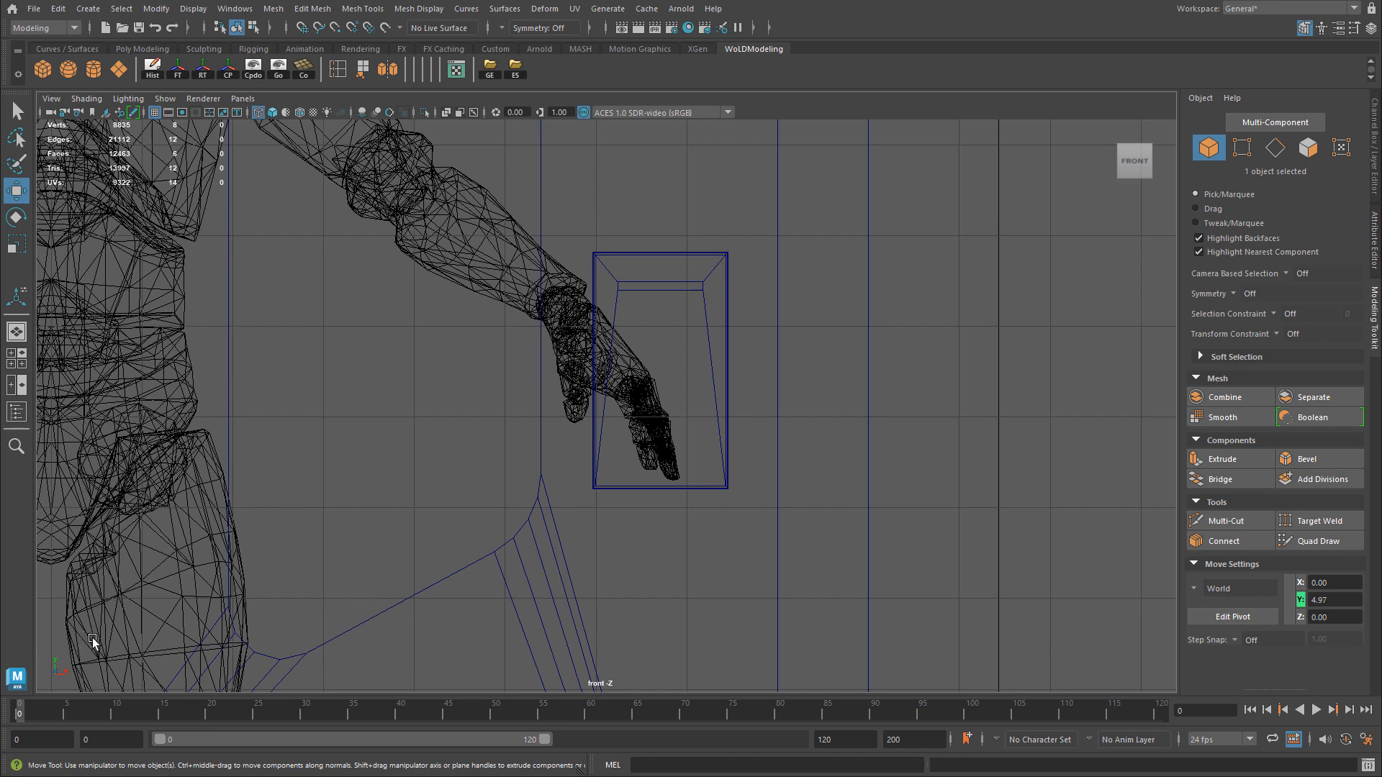
alt+right_drag(579, 415, 758, 373)
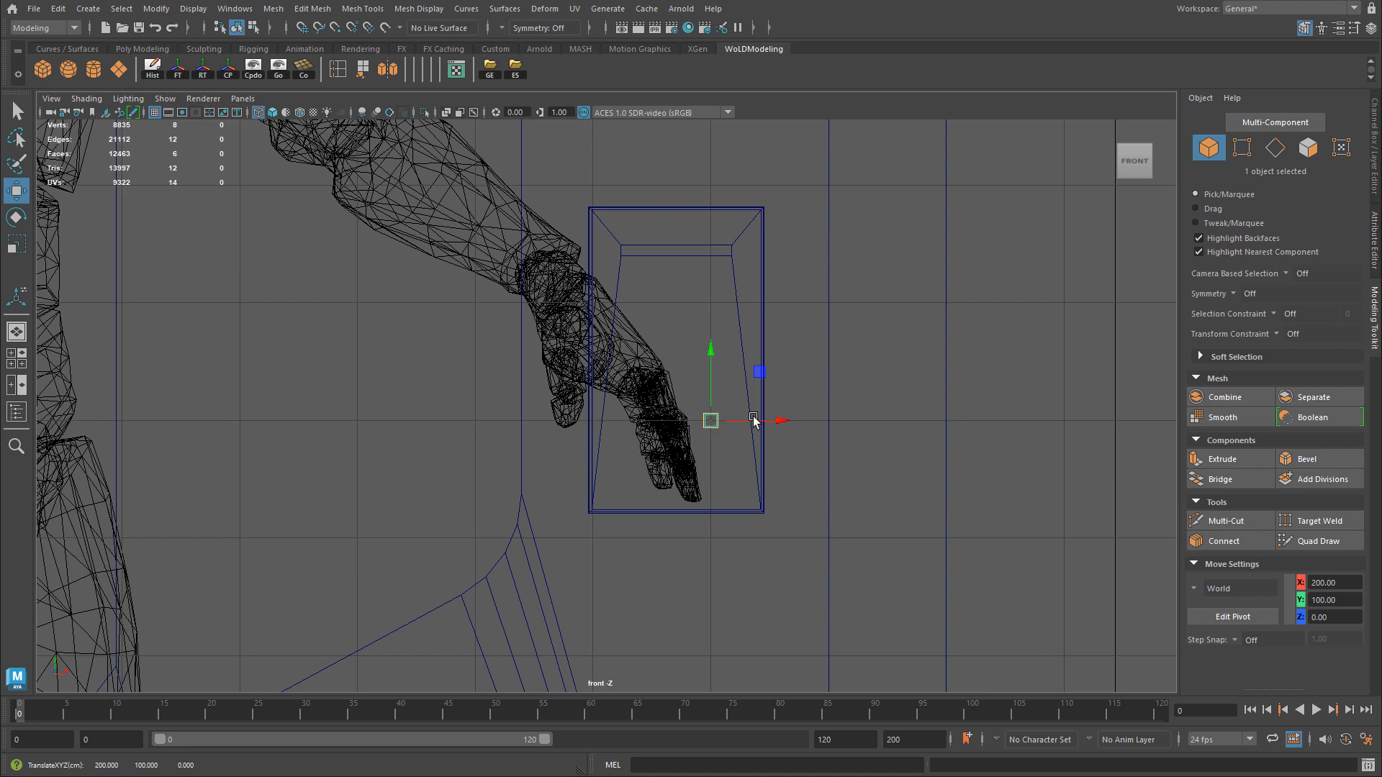
Scale the cube into a thin horizontal lever bar and position it at X 189.04, Y 101.69 beside the handle plate.
scroll(675, 431, up, 2)
key(r)
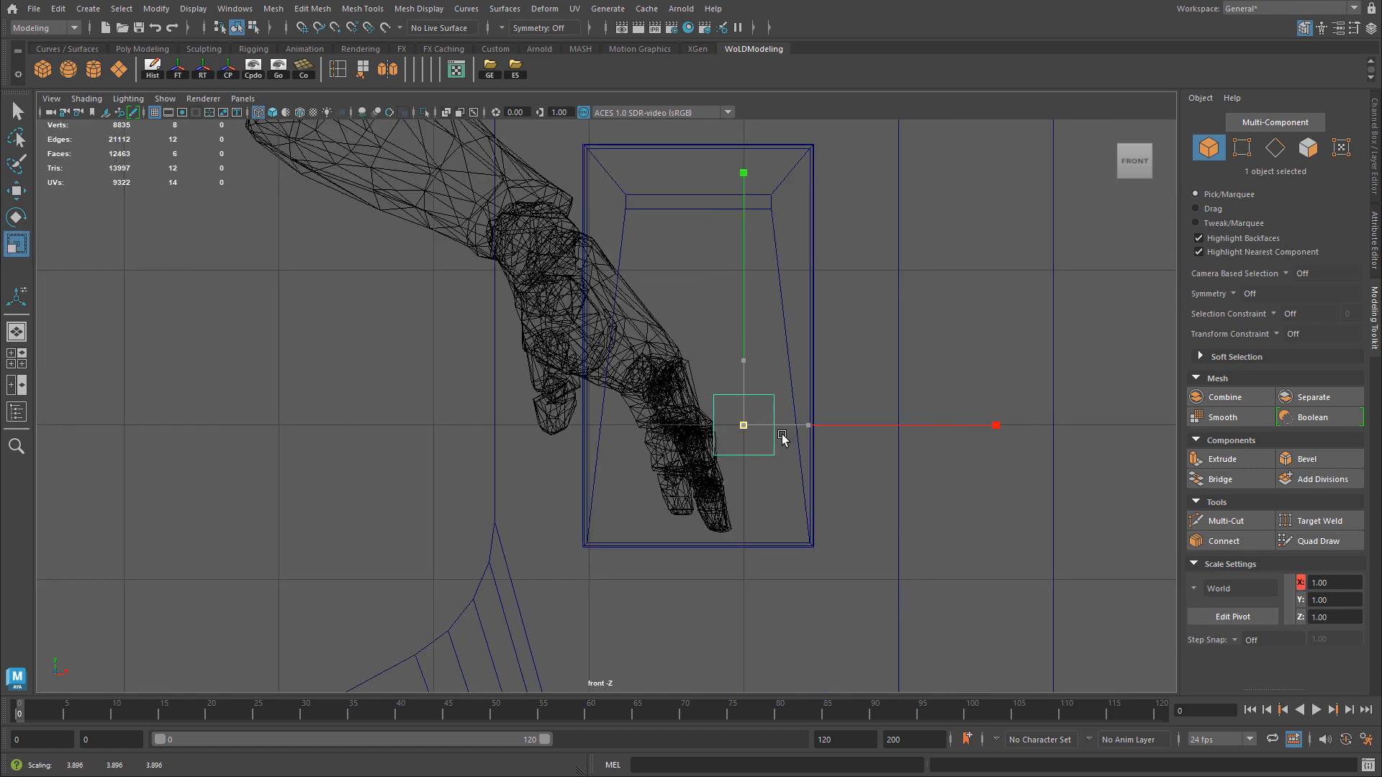
drag(782, 434, 782, 435)
key(w)
drag(747, 425, 1324, 382)
key(t)
key(r)
key(w)
key(r)
key(w)
drag(774, 381, 589, 348)
key(r)
key(w)
scroll(293, 380, down, 5)
key(space)
key(space)
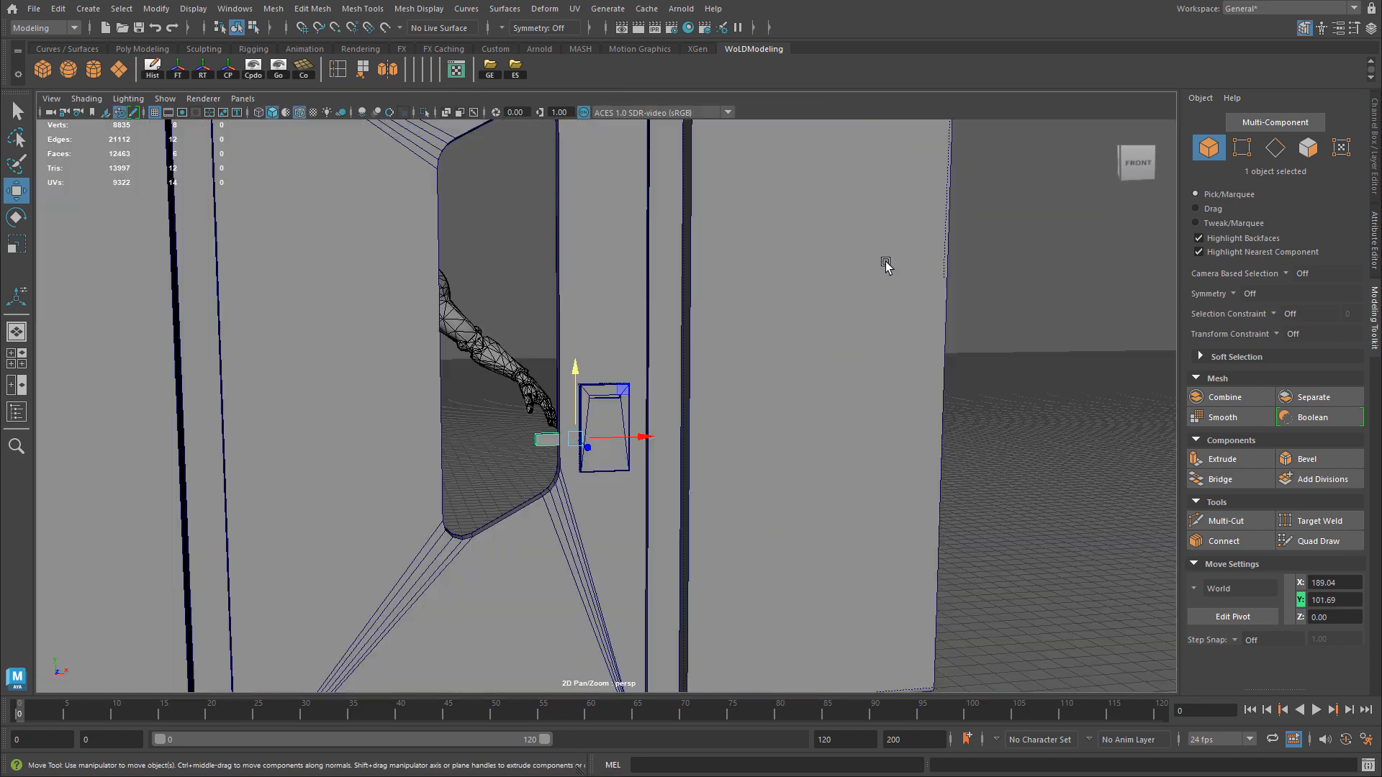
Move the lever bar out in front of the door to Z 8.37 and reduce its depth.
alt+drag(718, 309, 811, 333)
scroll(811, 333, up, 5)
drag(602, 502, 543, 493)
key(r)
key(space)
key(space)
key(w)
drag(648, 407, 647, 407)
alt+right_drag(615, 414, 791, 401)
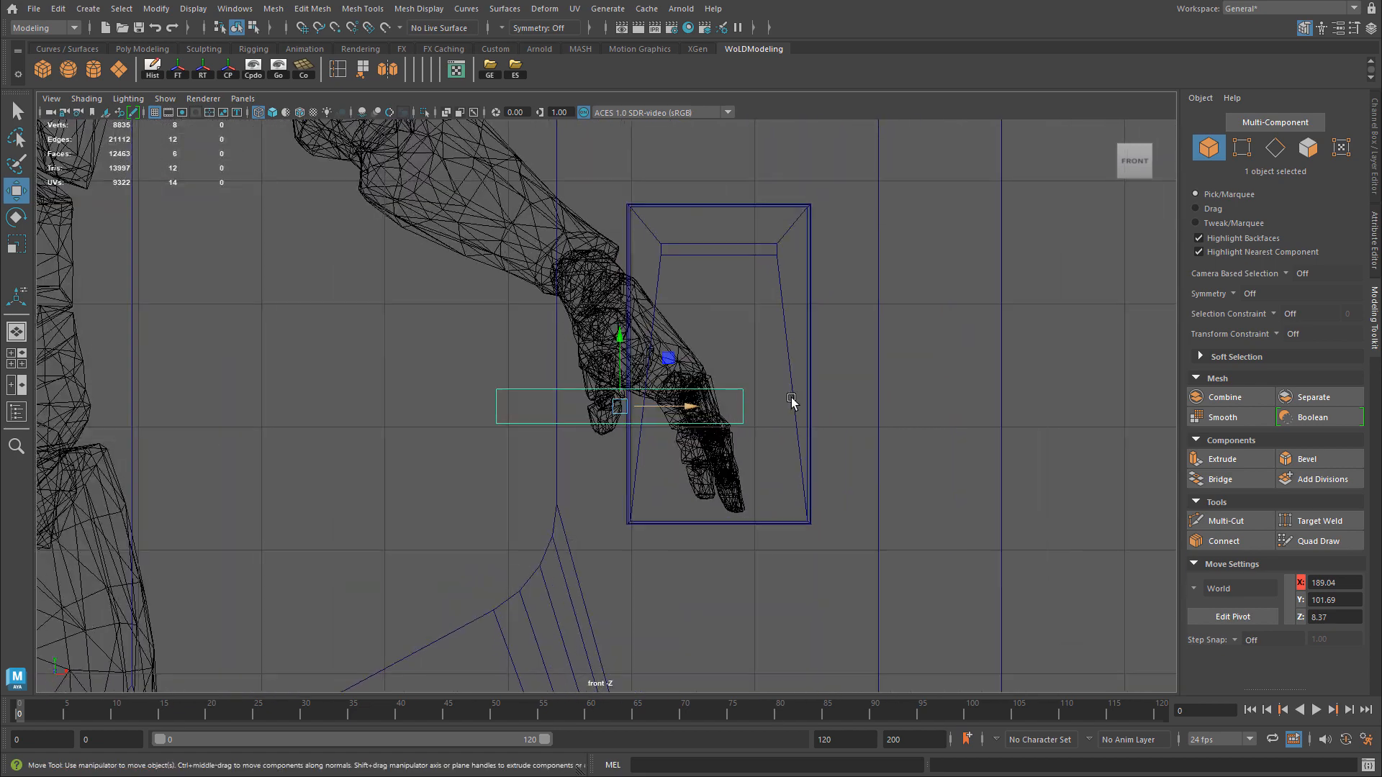
Extrude the lever bar's end face over the handle plate outward along X to 201.76.
key(space)
key(space)
alt+drag(706, 358, 805, 453)
alt+middle_drag(805, 454, 777, 413)
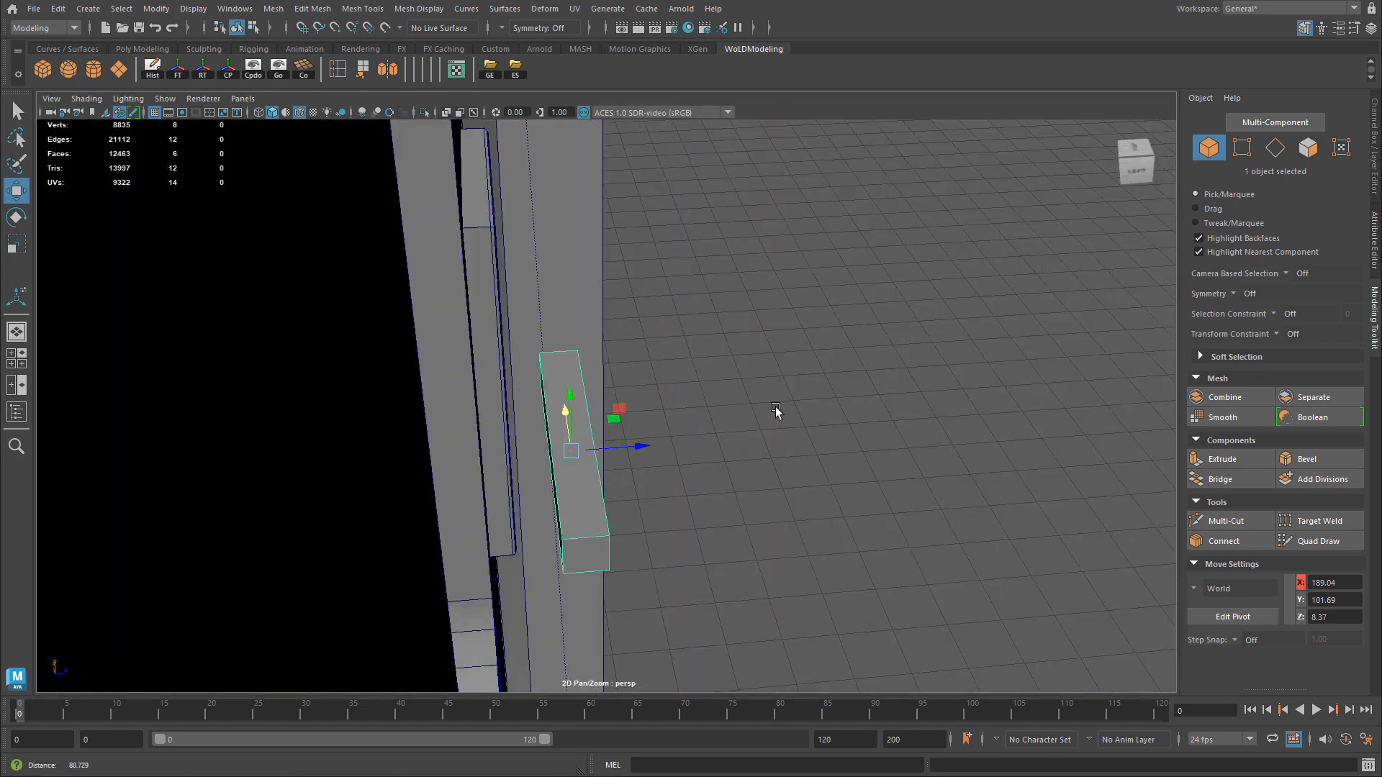
mouse_move(777, 413)
alt+mouse_down()
mouse_move(602, 470)
mouse_move(416, 456)
mouse_move(428, 432)
mouse_move(731, 450)
mouse_move(765, 469)
alt+mouse_up()
key(r)
right_drag(765, 469, 766, 441)
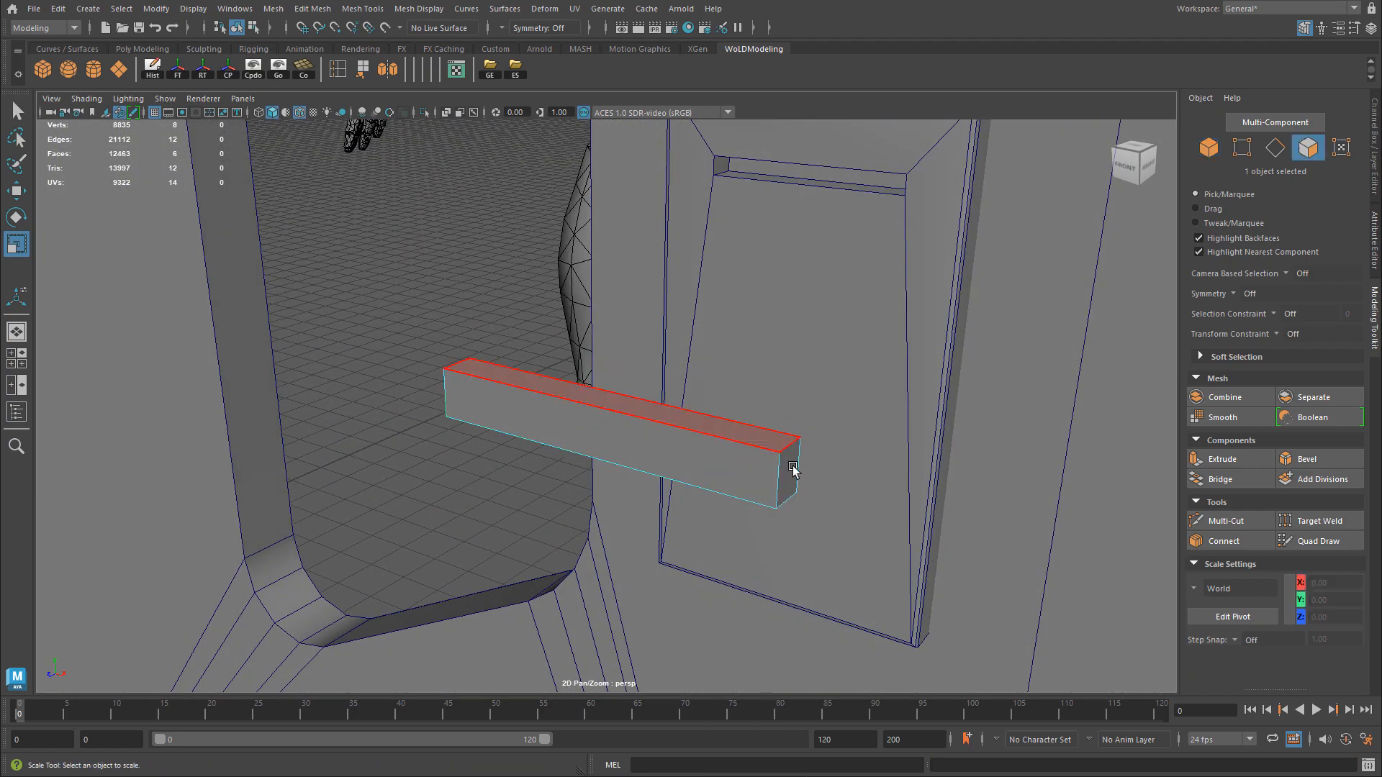
click(791, 472)
key(w)
alt+drag(753, 494, 820, 524)
key(ctrl+e)
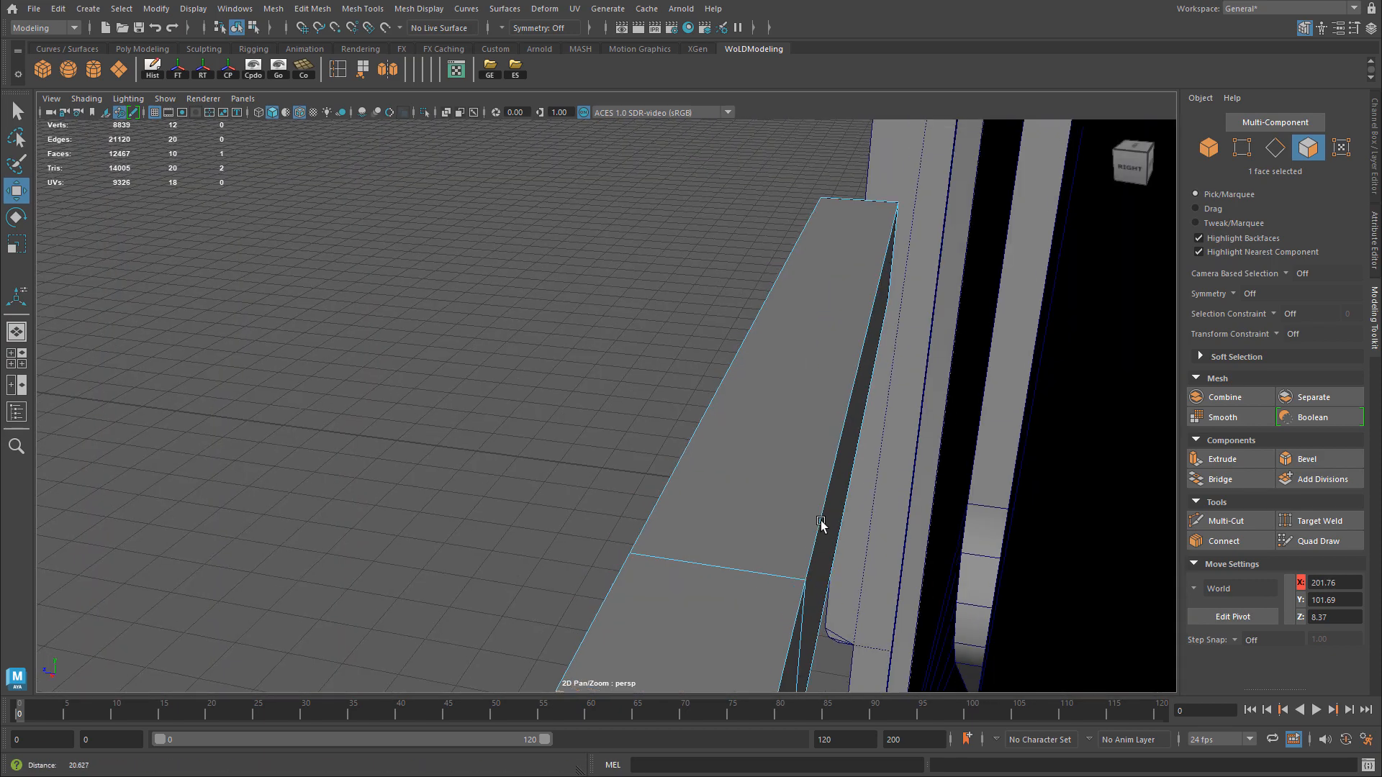
Extrude the rear face of the lever's new end block toward the handle plate to Z 3.70.
alt+middle_drag(820, 525, 725, 499)
click(712, 531)
alt+drag(805, 568, 787, 489)
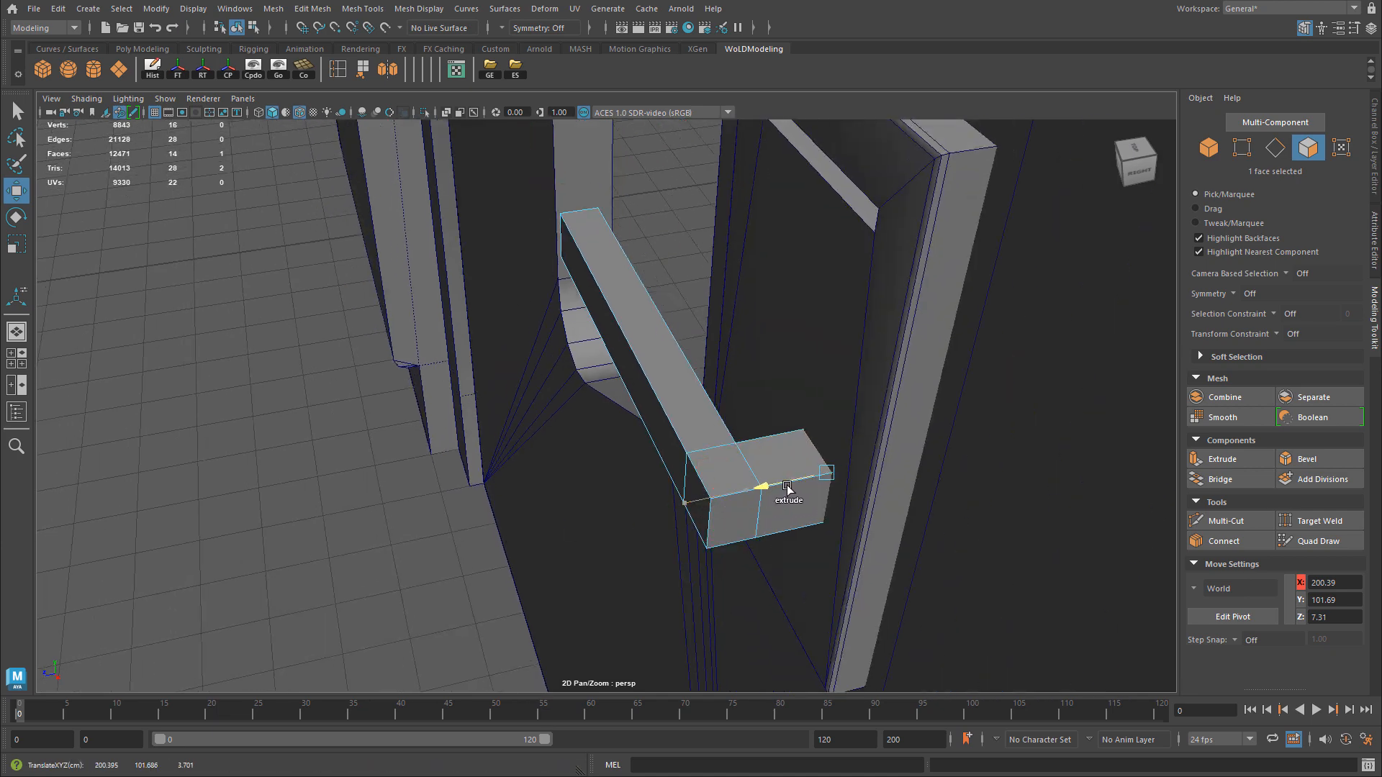
Return to object selection and shift the whole lever along X toward the door window in the front view.
right_drag(697, 398, 765, 379)
key(space)
key(space)
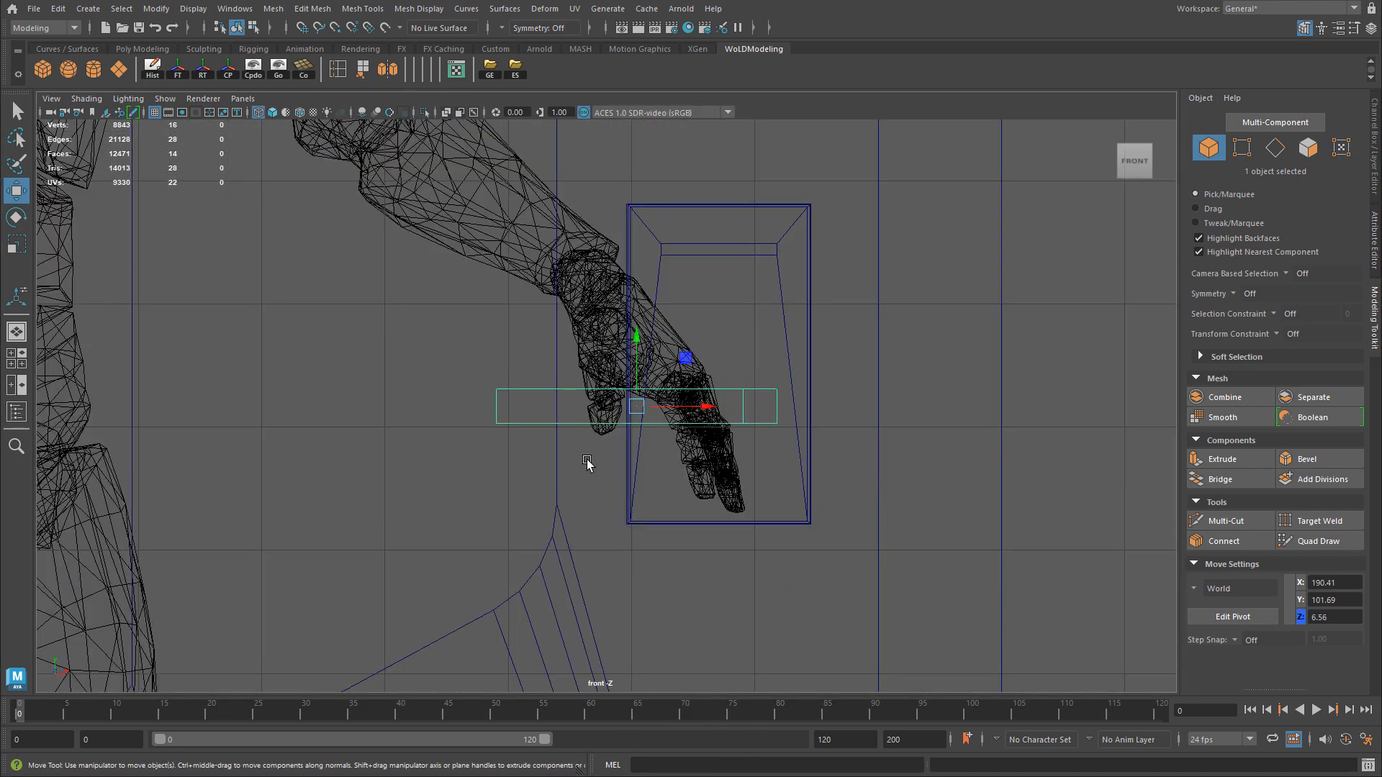
alt+drag(587, 466, 671, 410)
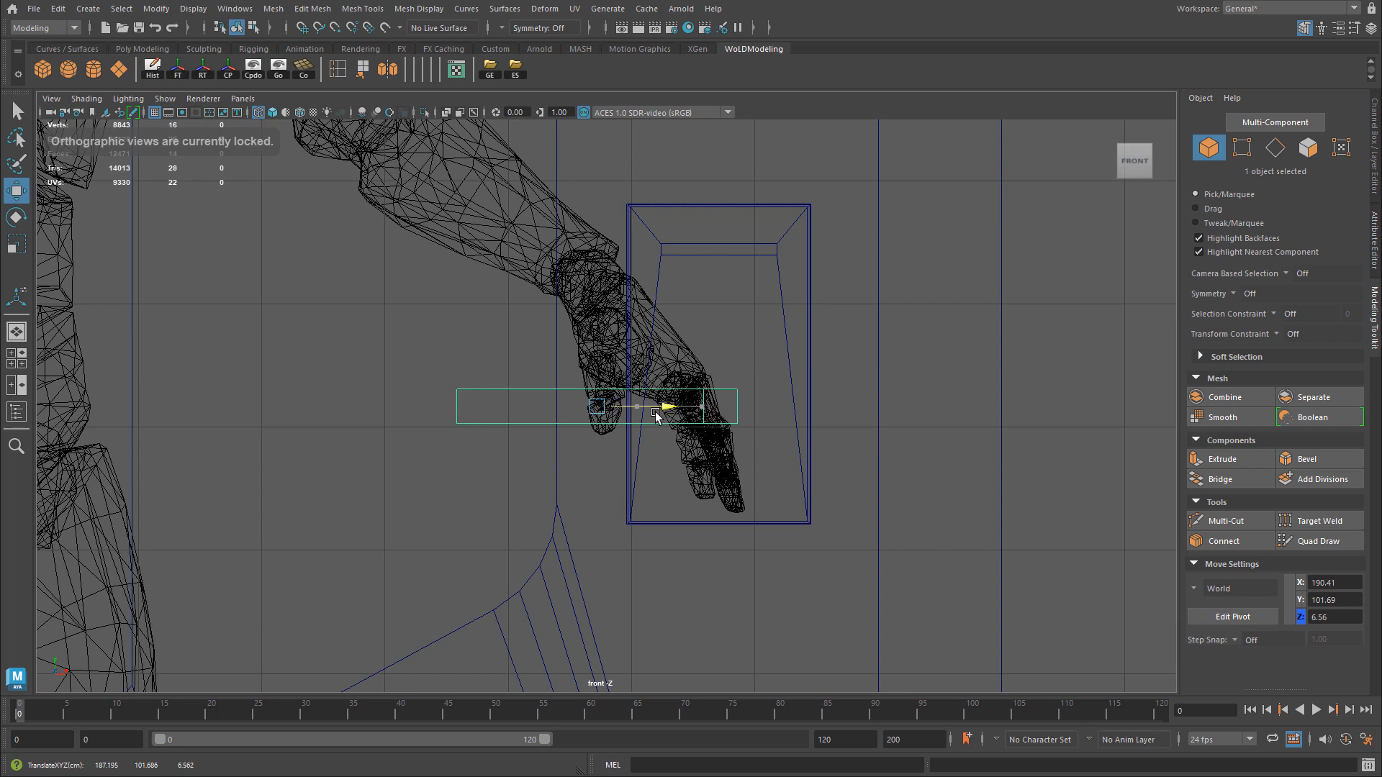
Shorten the lever by moving the four vertices at its free end along X to 182.03.
right_drag(511, 401, 436, 394)
drag(402, 375, 516, 472)
drag(518, 407, 559, 408)
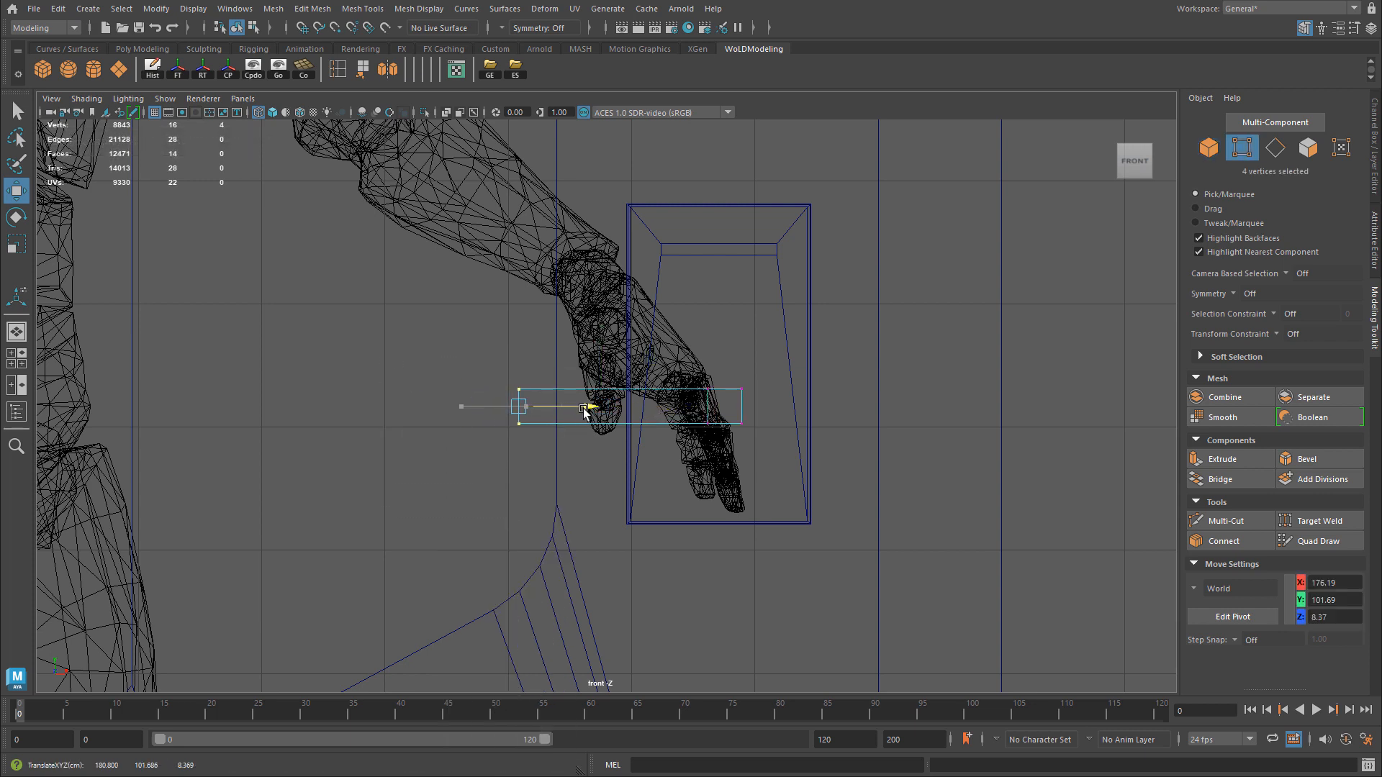
alt+middle_drag(745, 437, 743, 446)
key(space)
key(space)
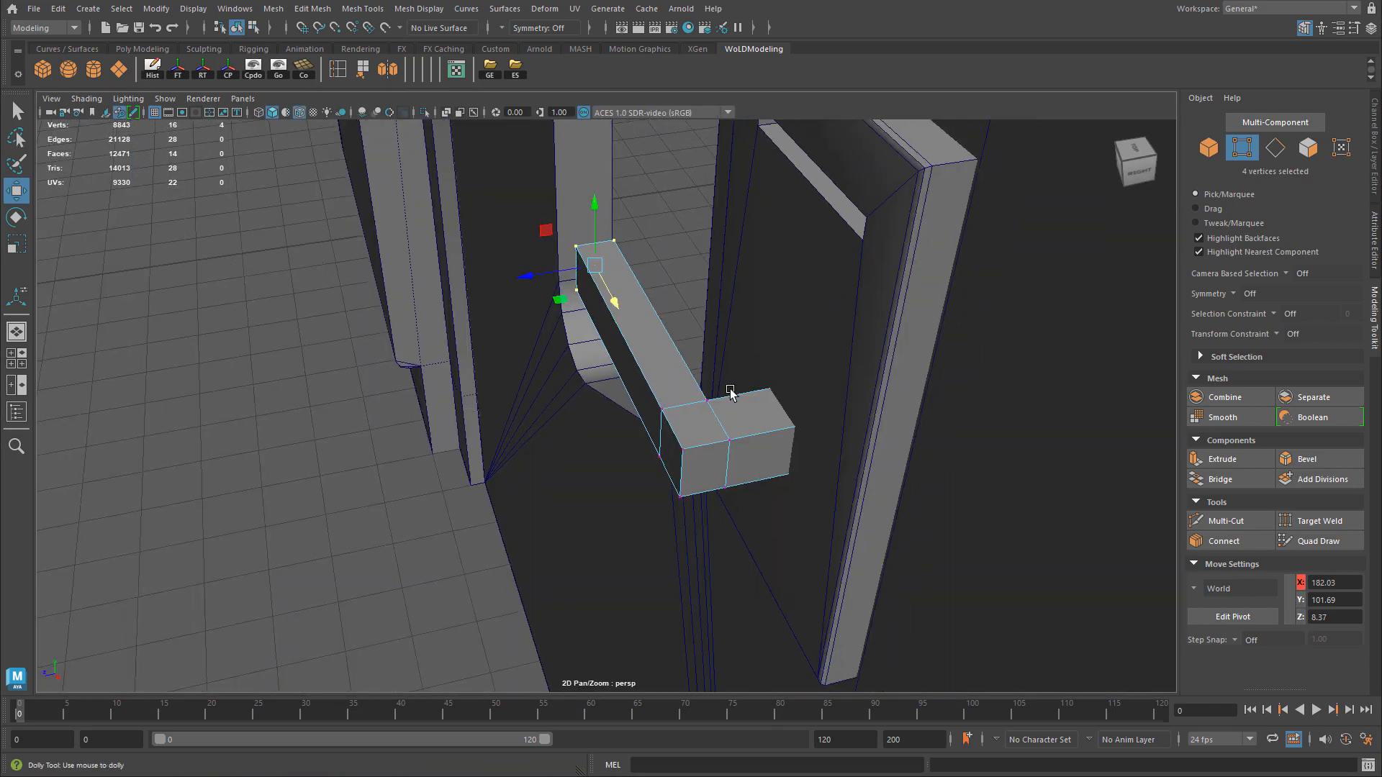
Return to object selection and examine the lever and handle plate on the door from several angles and distances.
mouse_move(732, 392)
alt+mouse_down()
mouse_move(608, 383)
mouse_move(529, 357)
mouse_move(572, 360)
mouse_move(599, 384)
alt+mouse_up()
scroll(608, 382, down, 5)
click(1030, 365)
scroll(519, 391, down, 7)
right_drag(614, 401, 673, 374)
scroll(892, 369, up, 5)
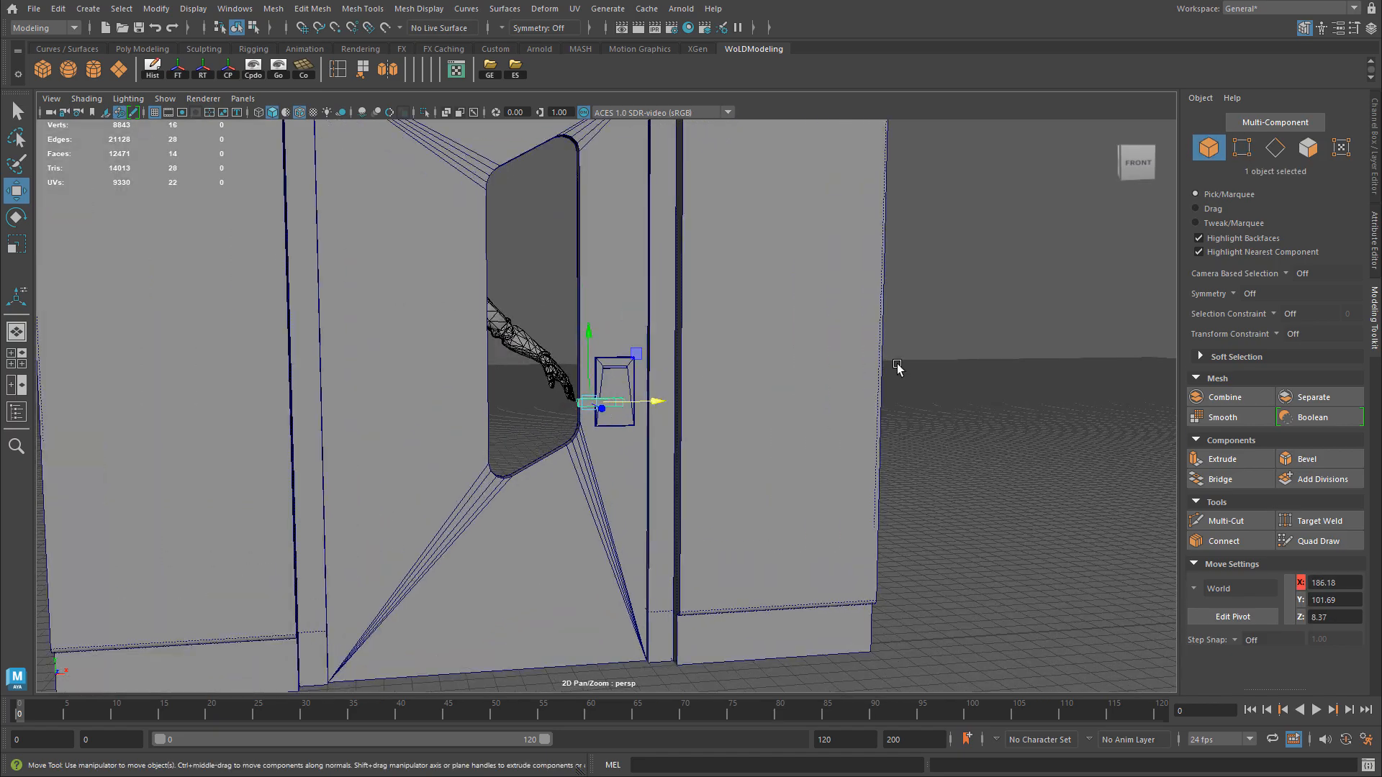
click(900, 369)
alt+drag(727, 378, 628, 461)
scroll(619, 408, down, 3)
click(610, 484)
alt+drag(583, 501, 461, 509)
alt+right_drag(612, 514, 737, 527)
alt+middle_drag(737, 528, 720, 472)
alt+drag(658, 465, 530, 485)
Select the lever, handle plate and door, and combine the three objects into one mesh.
click(737, 454)
alt+drag(737, 453, 675, 446)
click(622, 492)
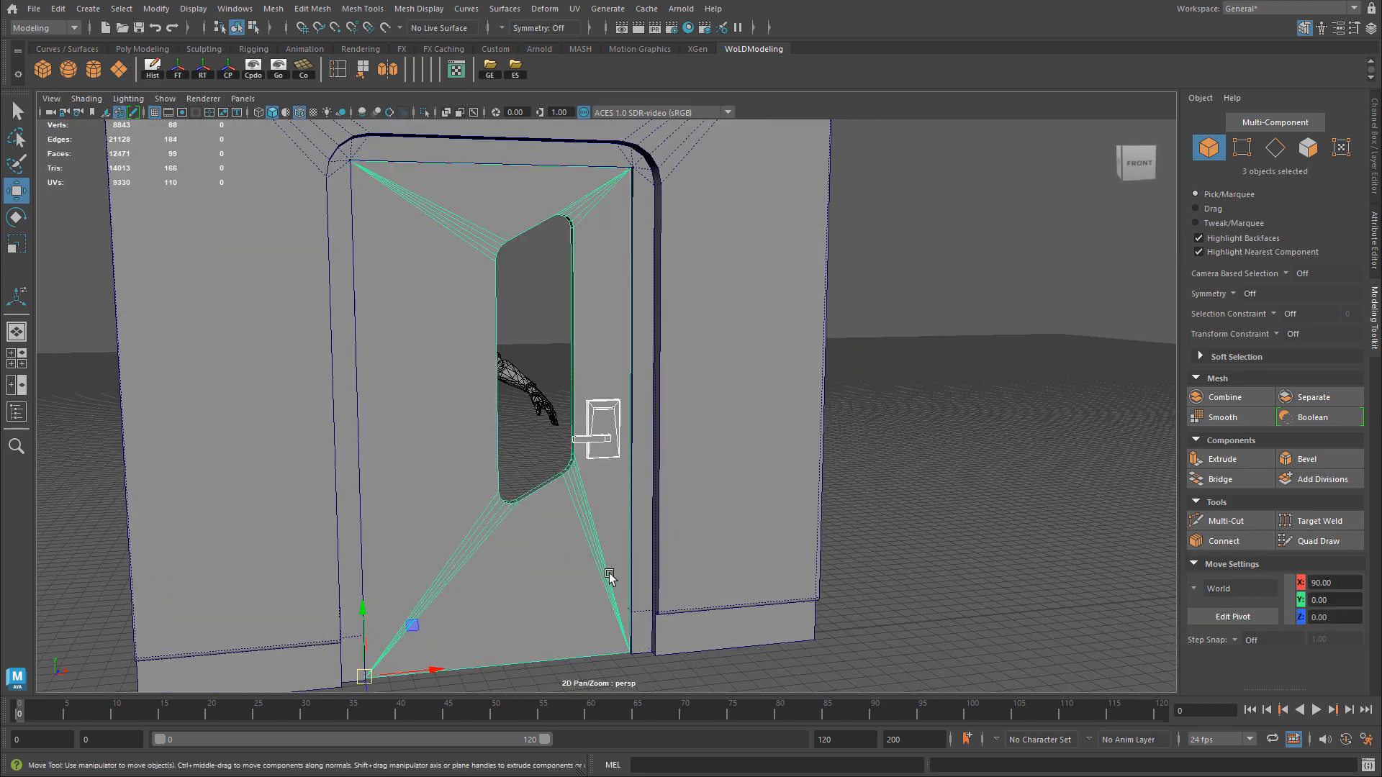
alt+middle_drag(606, 550, 752, 452)
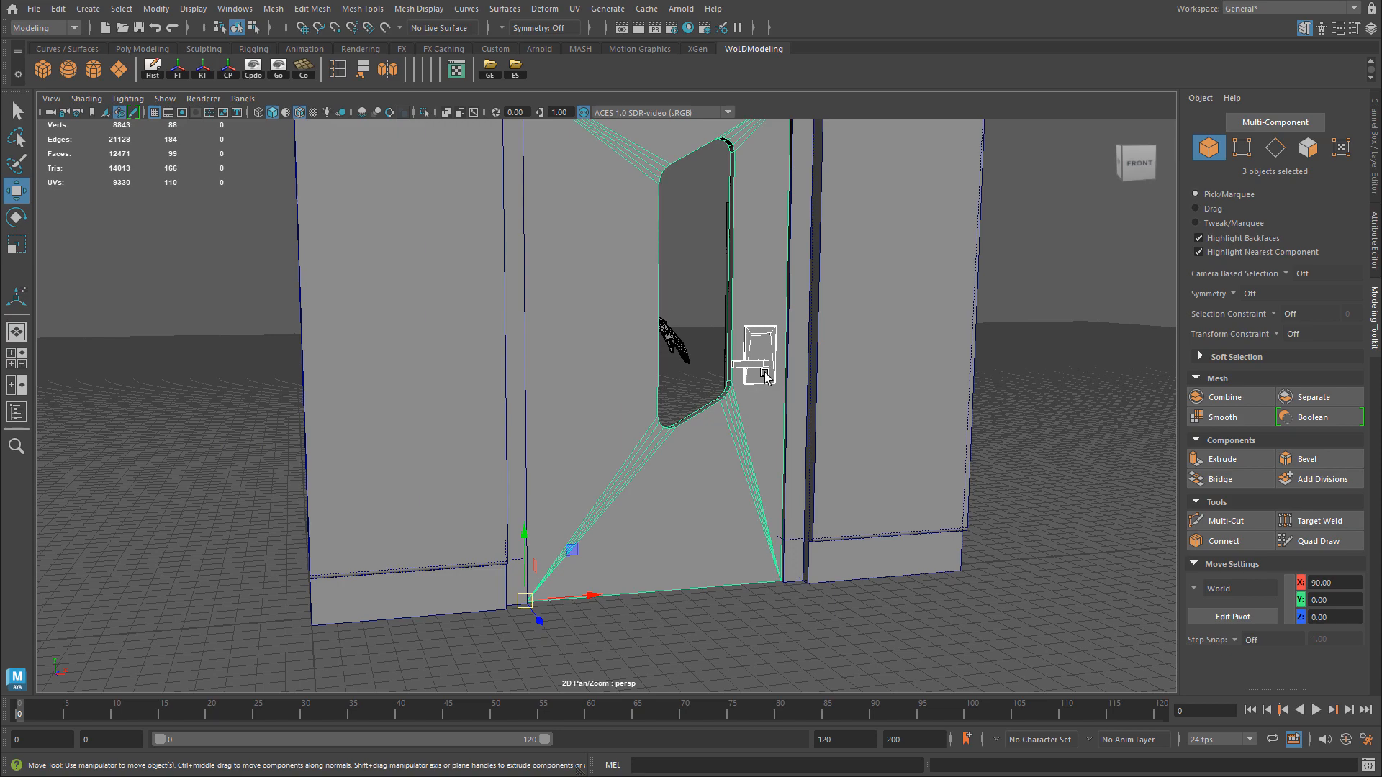
click(276, 11)
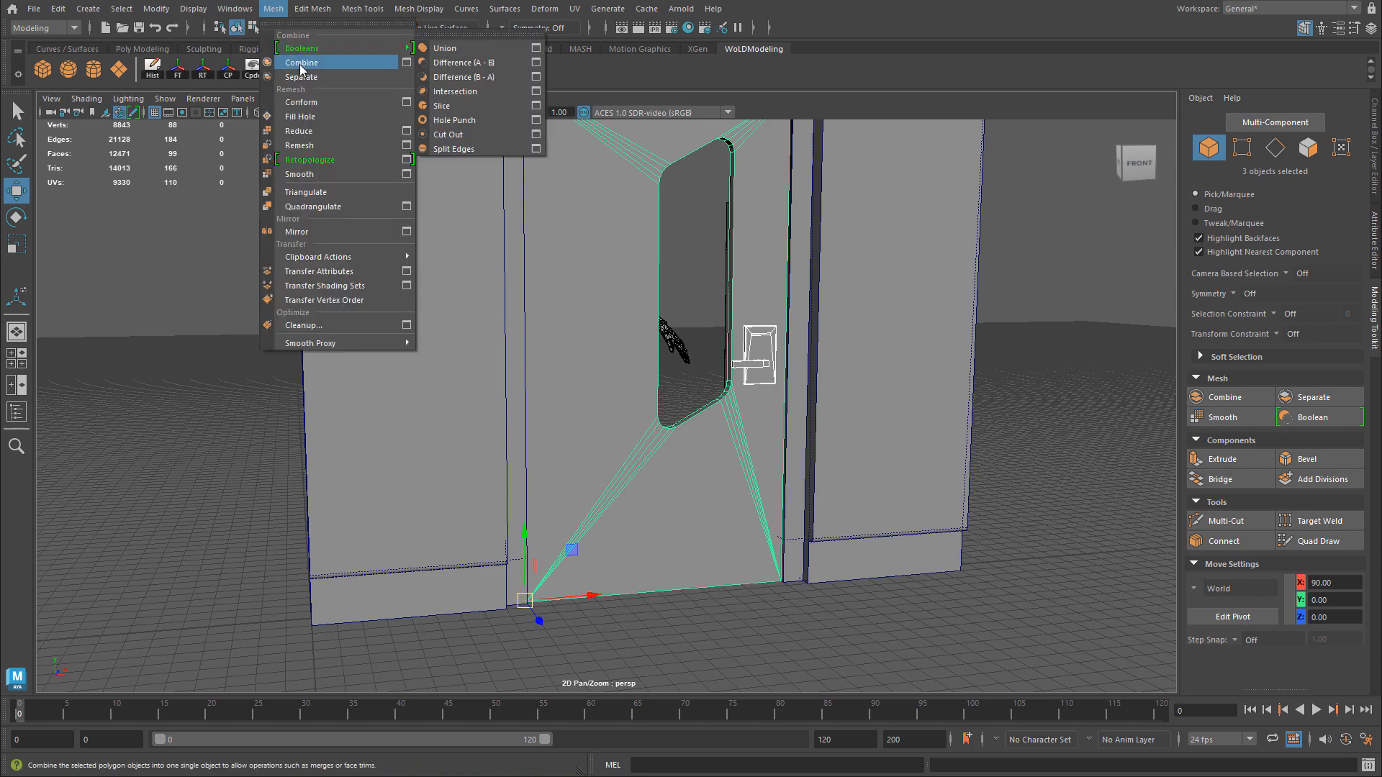
click(301, 64)
Snap the combined door's pivot to its bottom hinge-side corner at X 90, Y 0, Z 0.
scroll(611, 392, up, 5)
alt+drag(642, 432, 660, 311)
alt+middle_drag(661, 311, 727, 375)
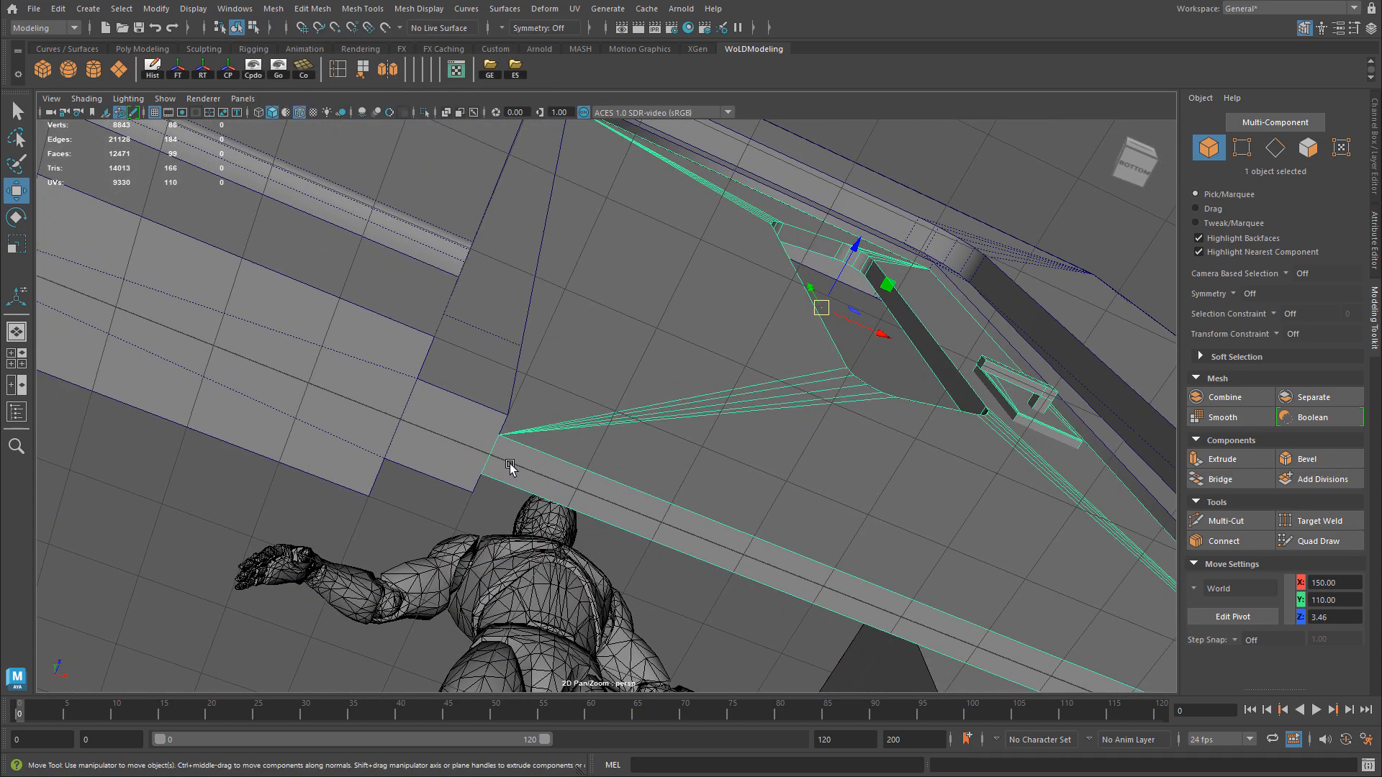
key(d)
click(493, 461)
Snap the combined door to the world origin with grid snapping.
alt+right_drag(805, 470, 216, 441)
alt+drag(216, 440, 111, 478)
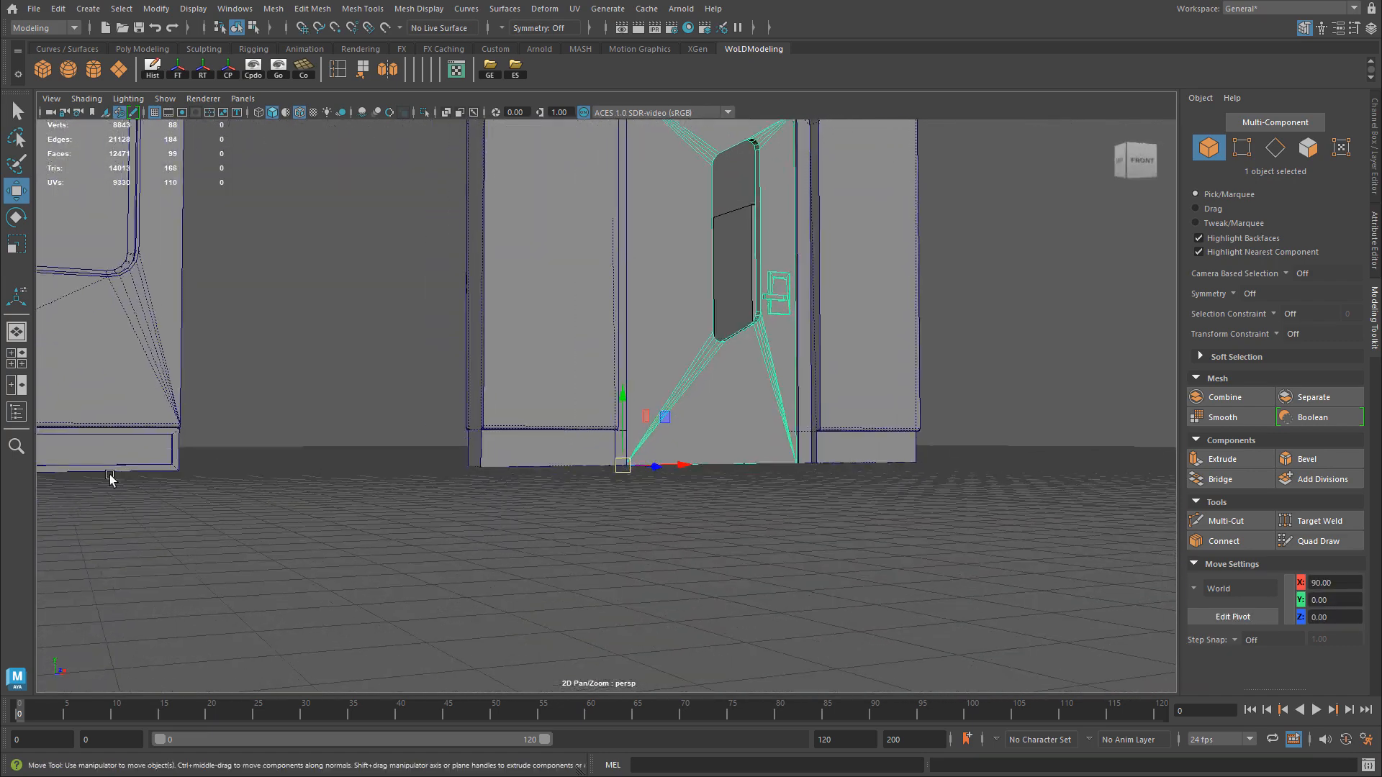
alt+right_drag(110, 478, 453, 497)
alt+drag(453, 497, 430, 413)
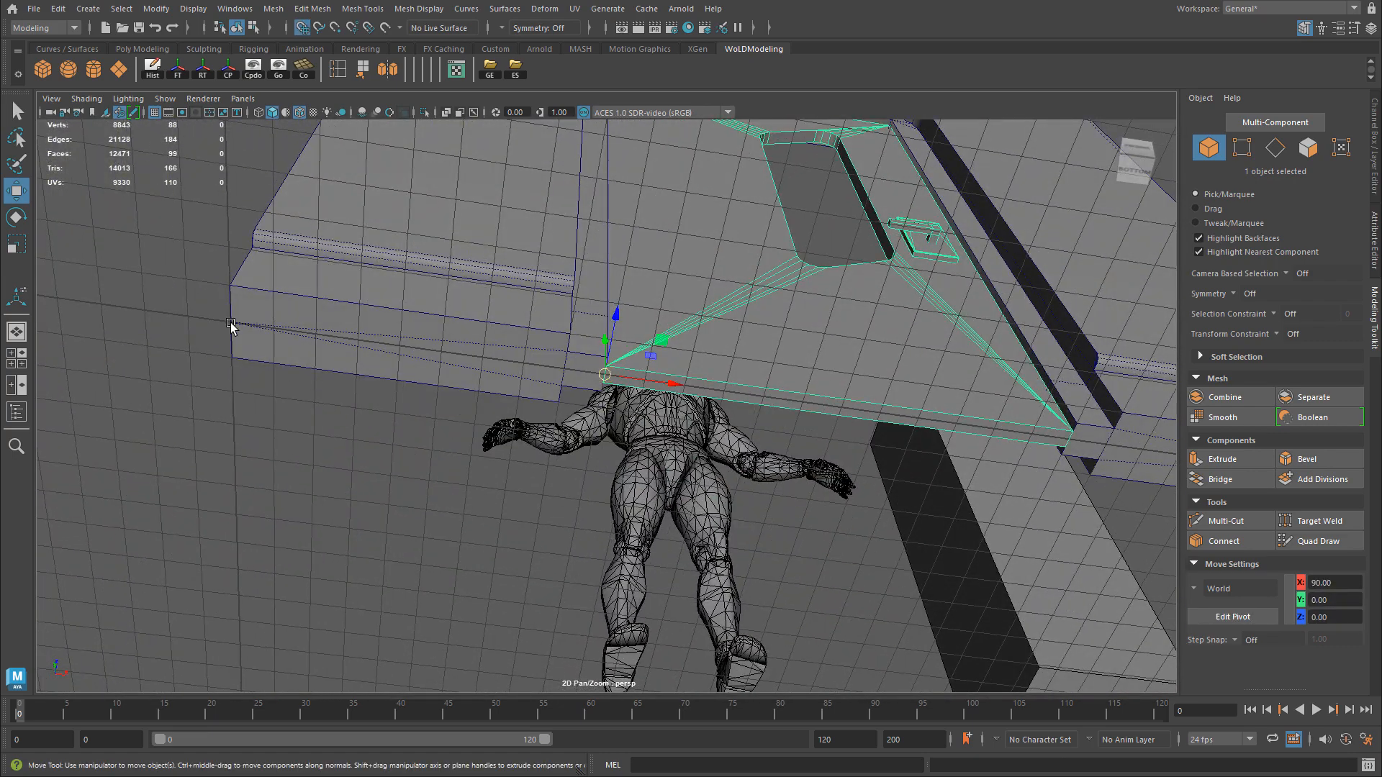
middle_drag(230, 324, 238, 329)
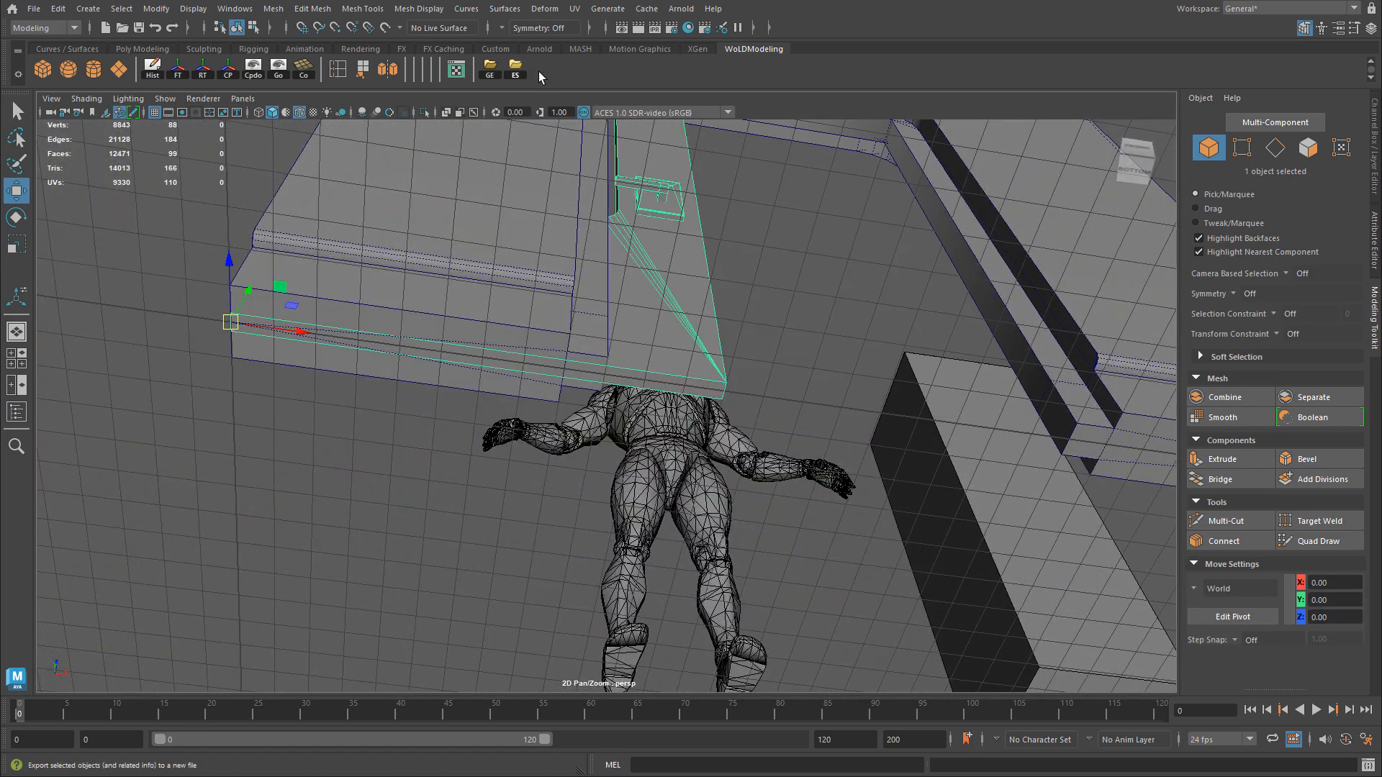
Export the combined door over the existing door_lm.fbx, switch to Unreal Engine and reimport the door_lm mesh.
double_click(618, 298)
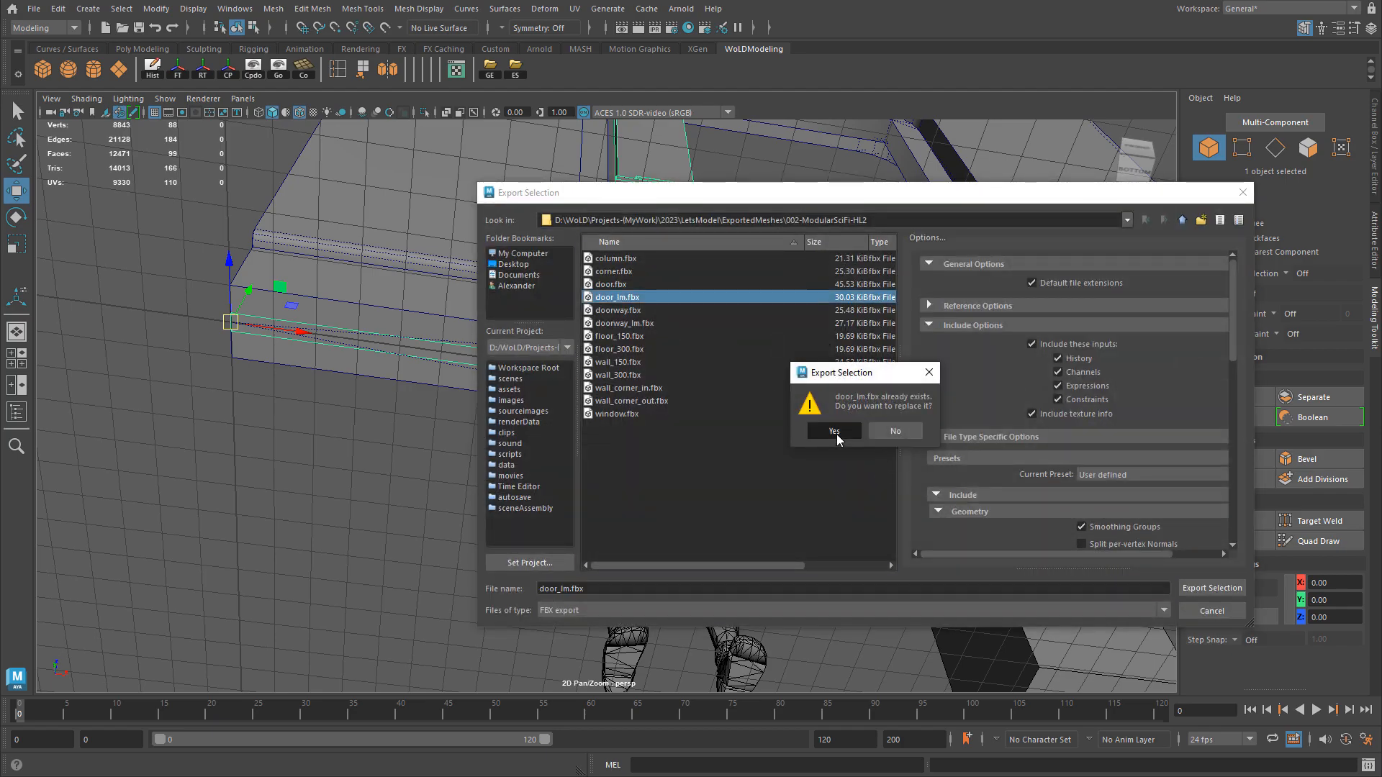
click(834, 432)
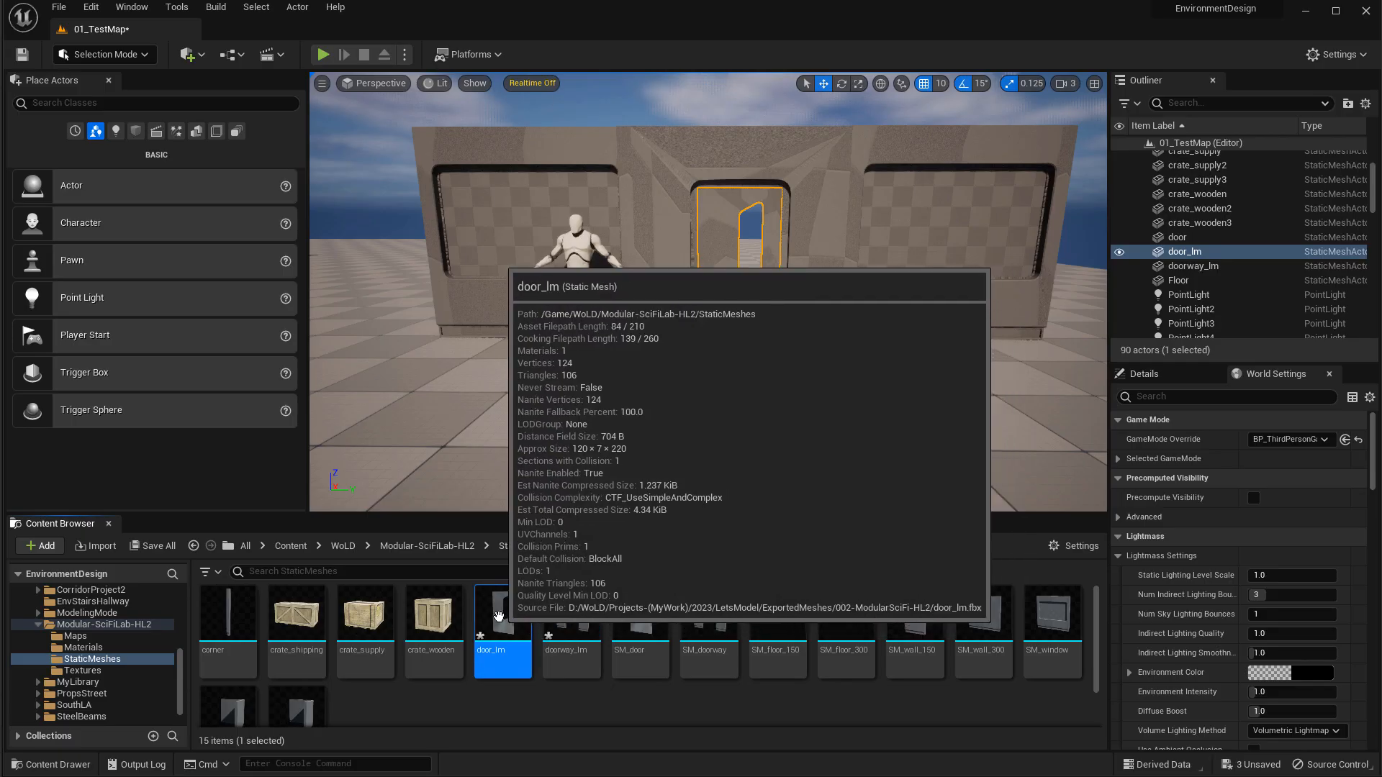
right_click(498, 616)
click(576, 256)
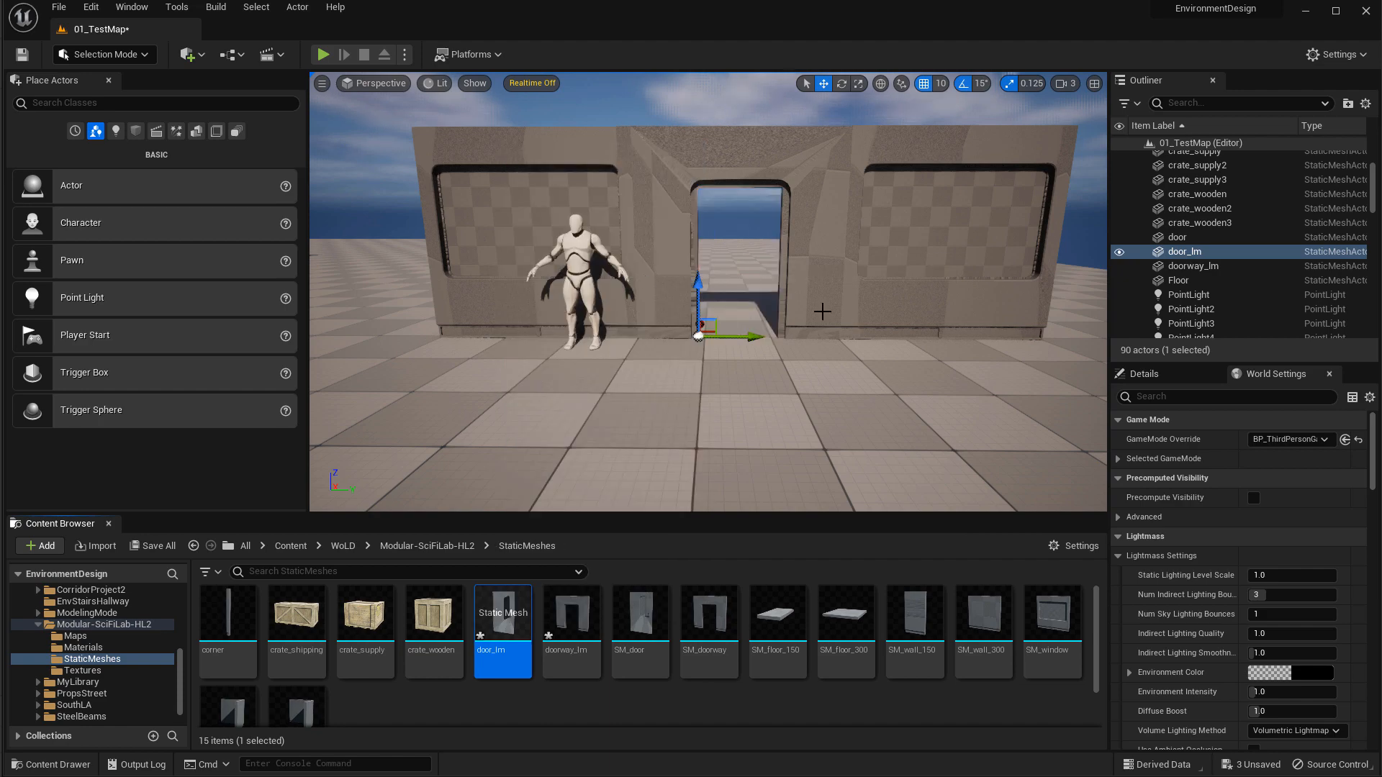
Inspect the reimported door and its handle up close in the level, and play-test it in third person.
key(w)
right_drag(822, 312, 852, 316)
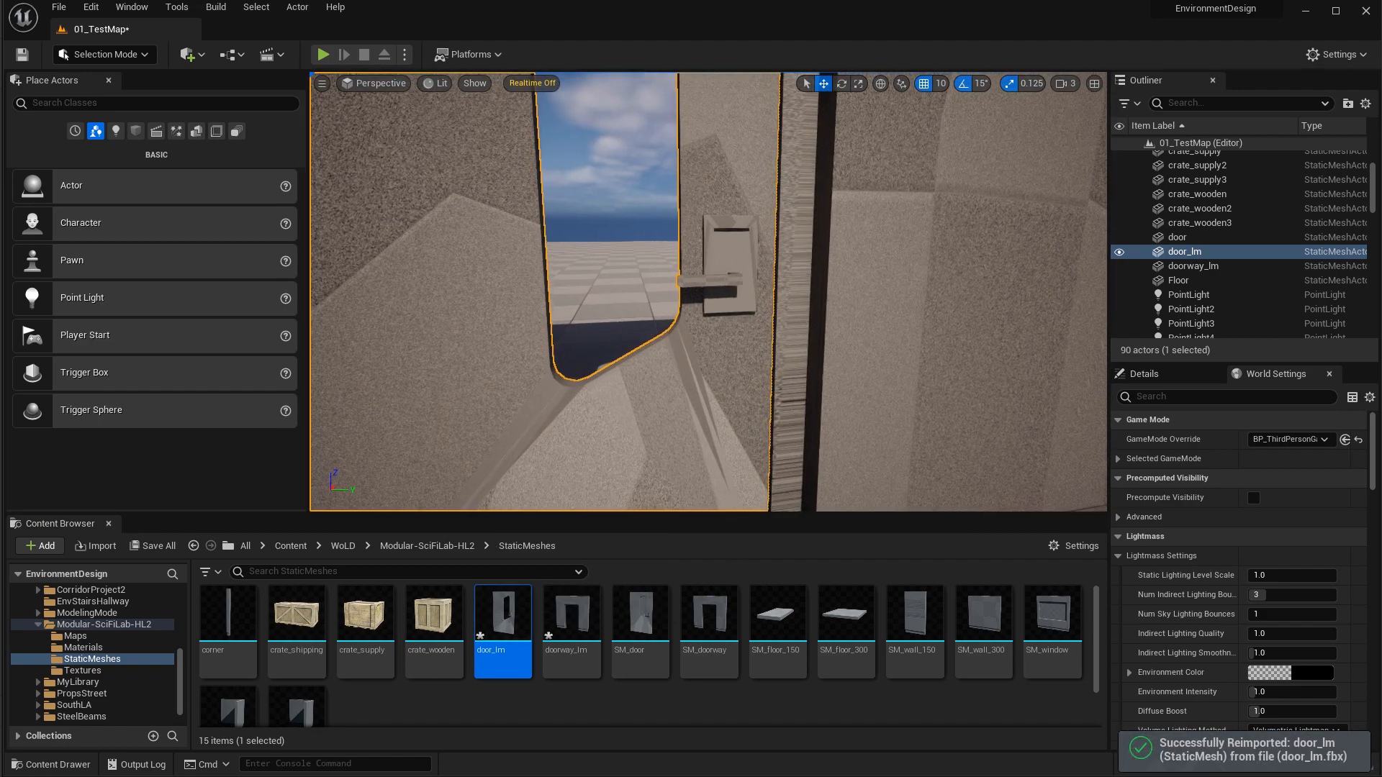
key(s)
right_drag(645, 300, 625, 299)
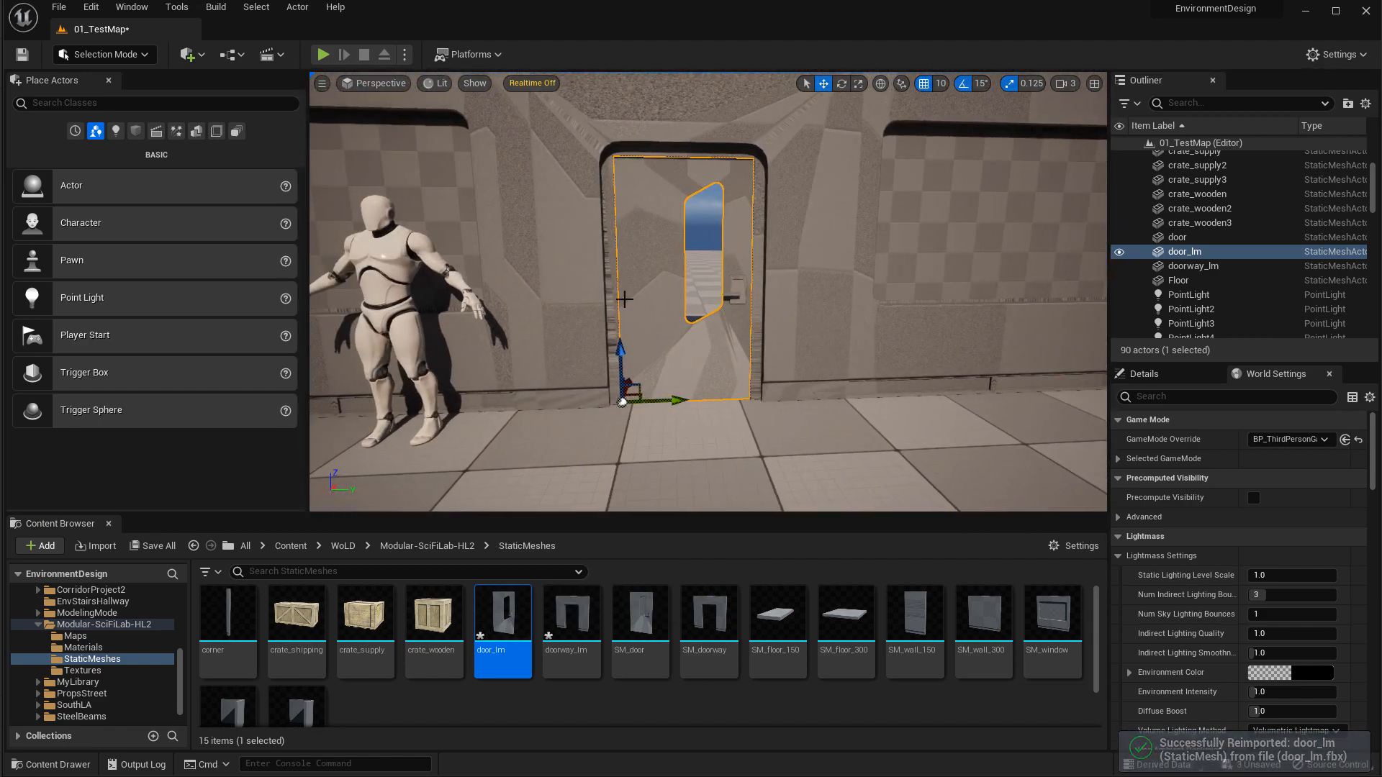
click(323, 54)
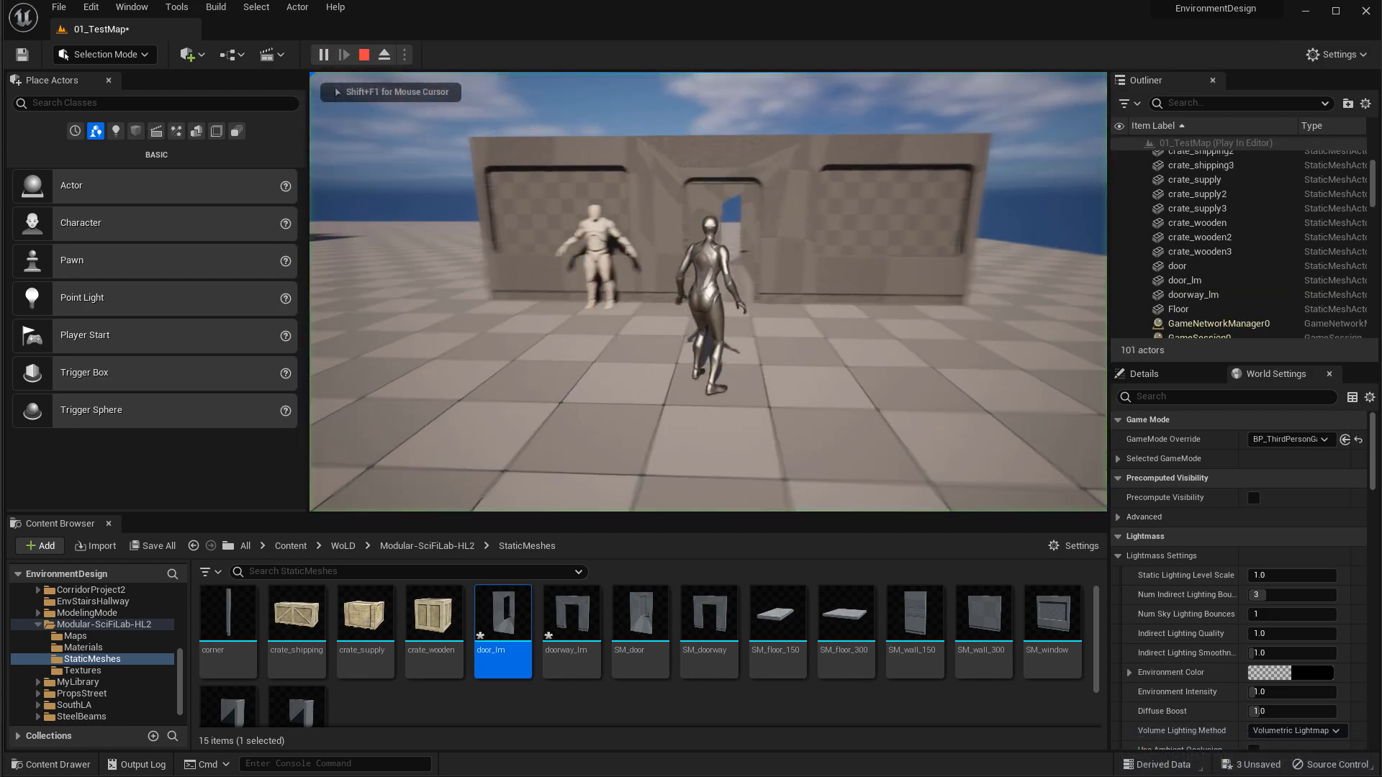
key(w)
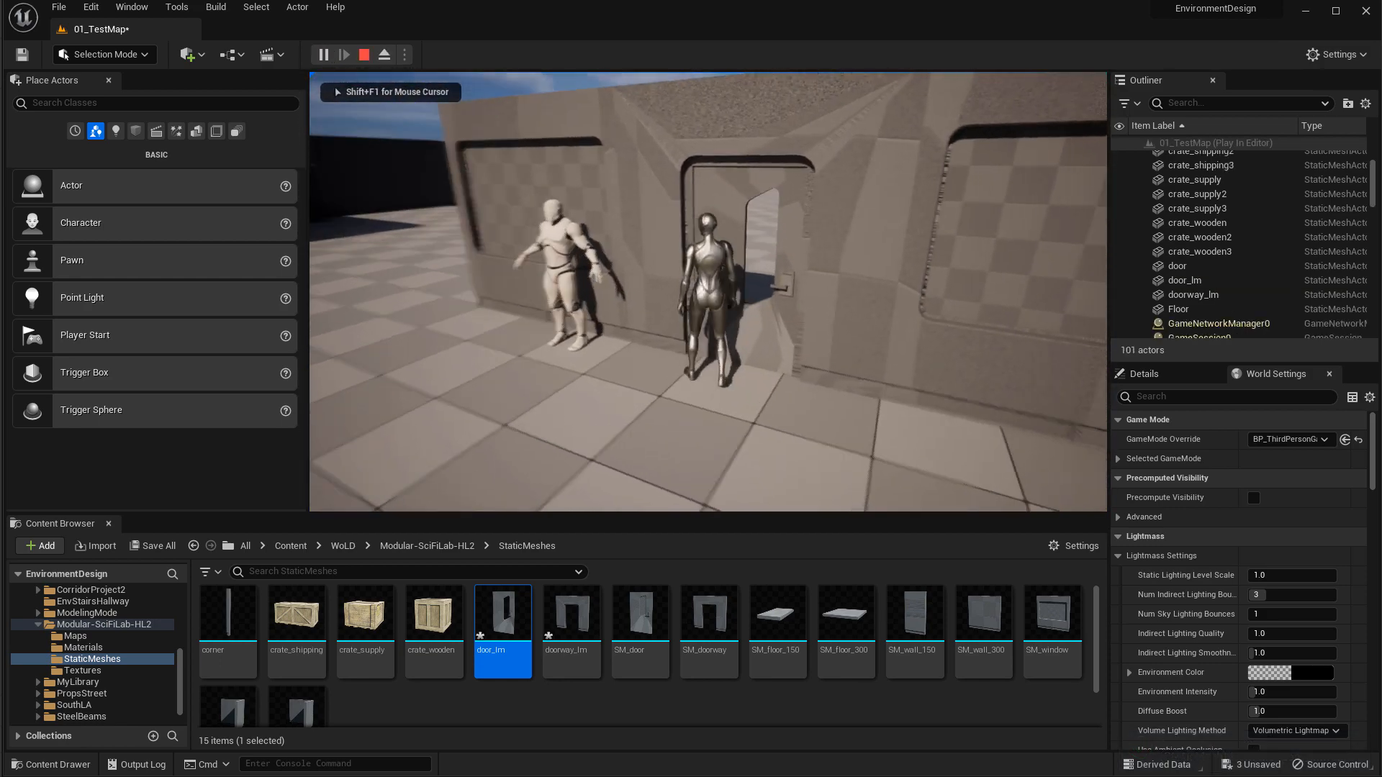
key(Escape)
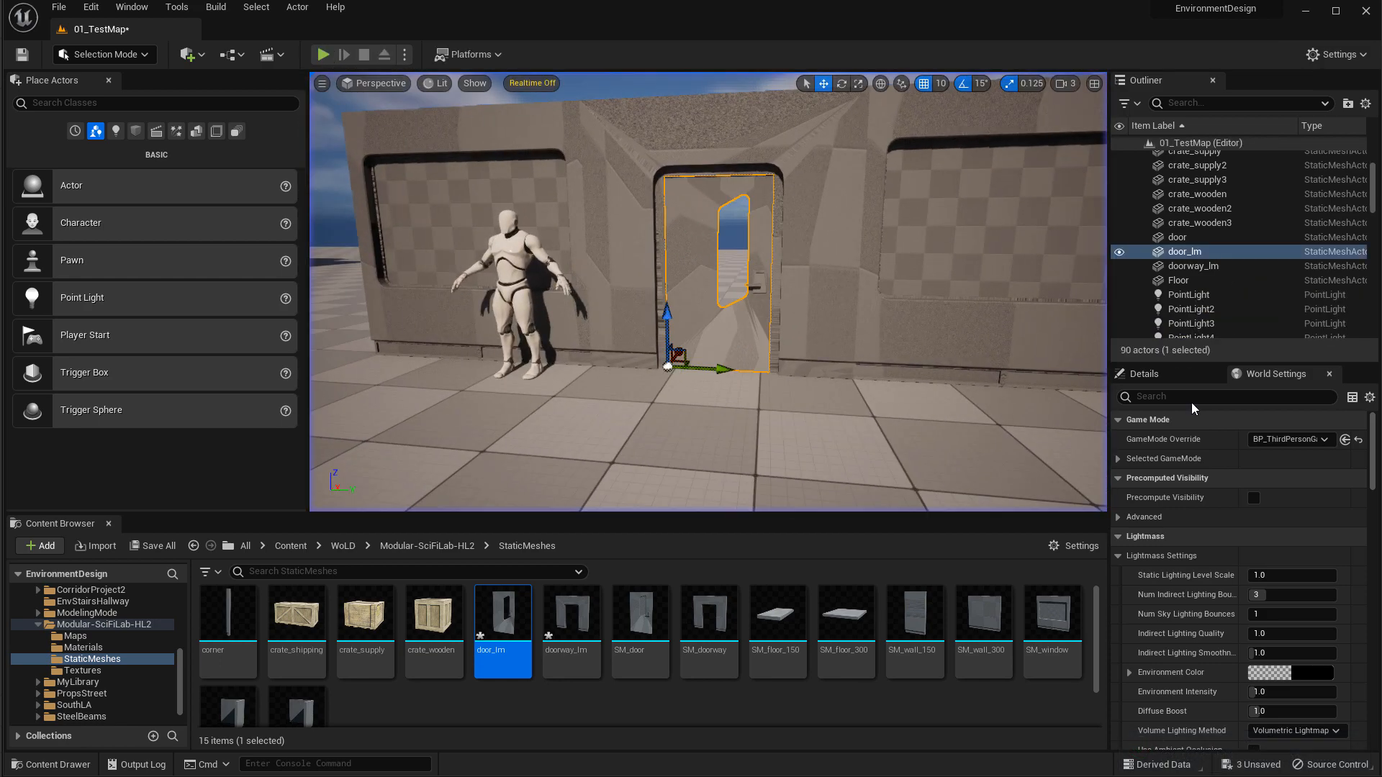
Set the GameMode Override to BP_FirstPersonGameMode and play-test the door from the first-person view.
click(1288, 439)
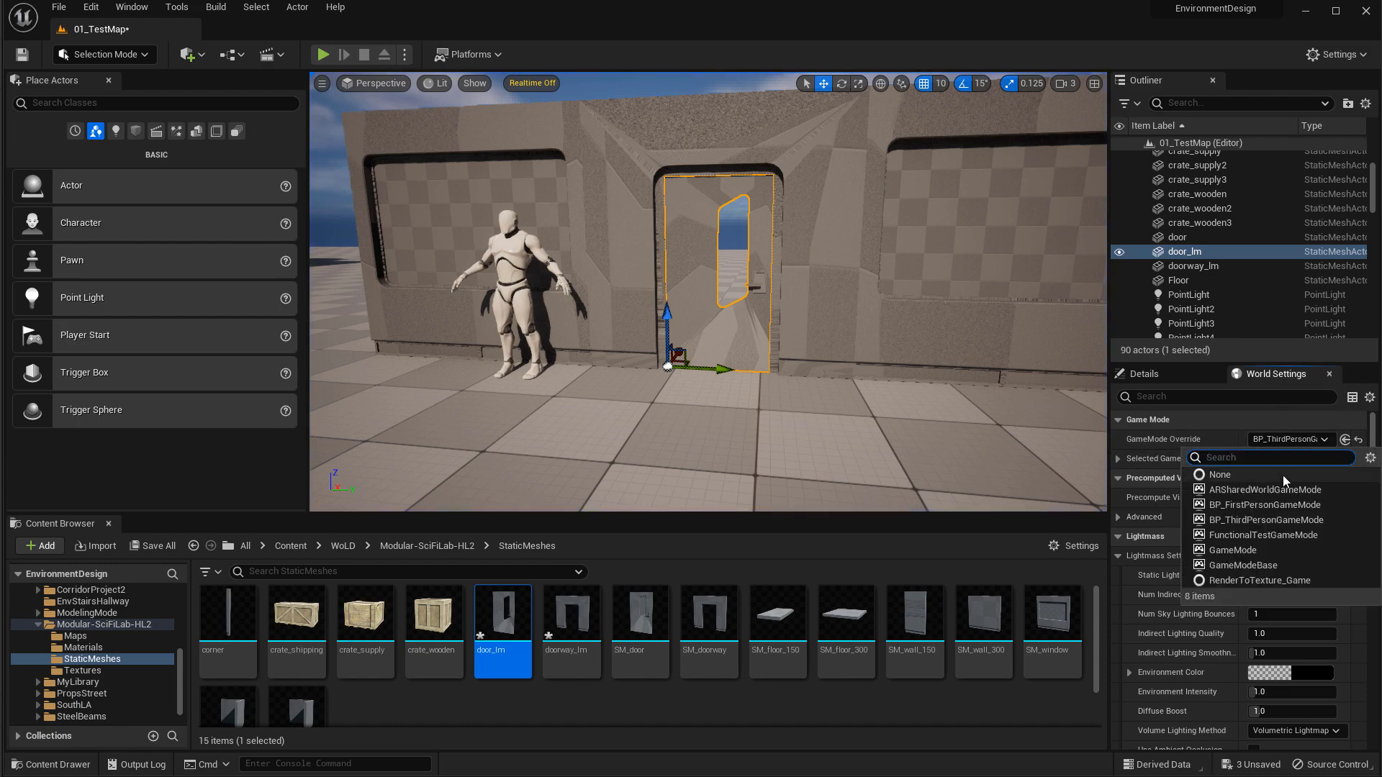
click(1264, 504)
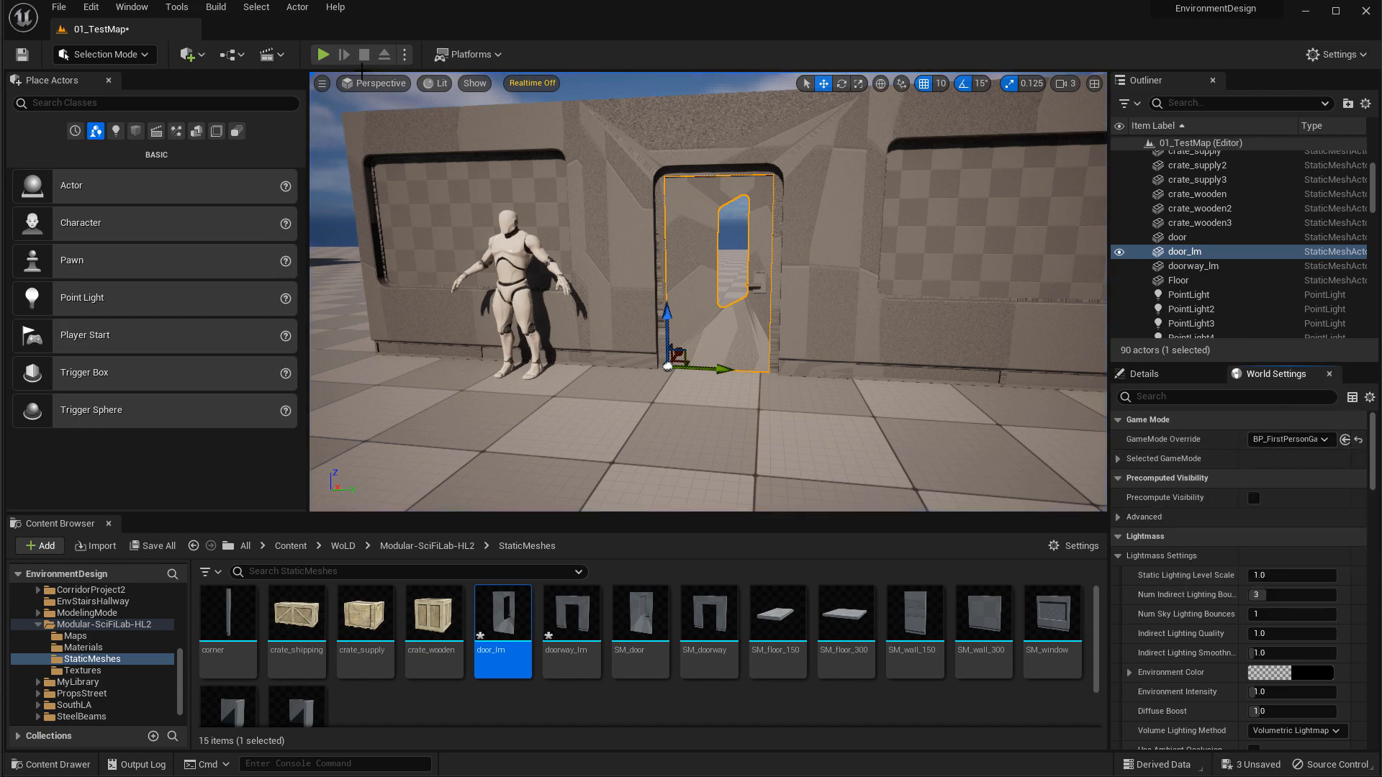
click(323, 54)
key(w)
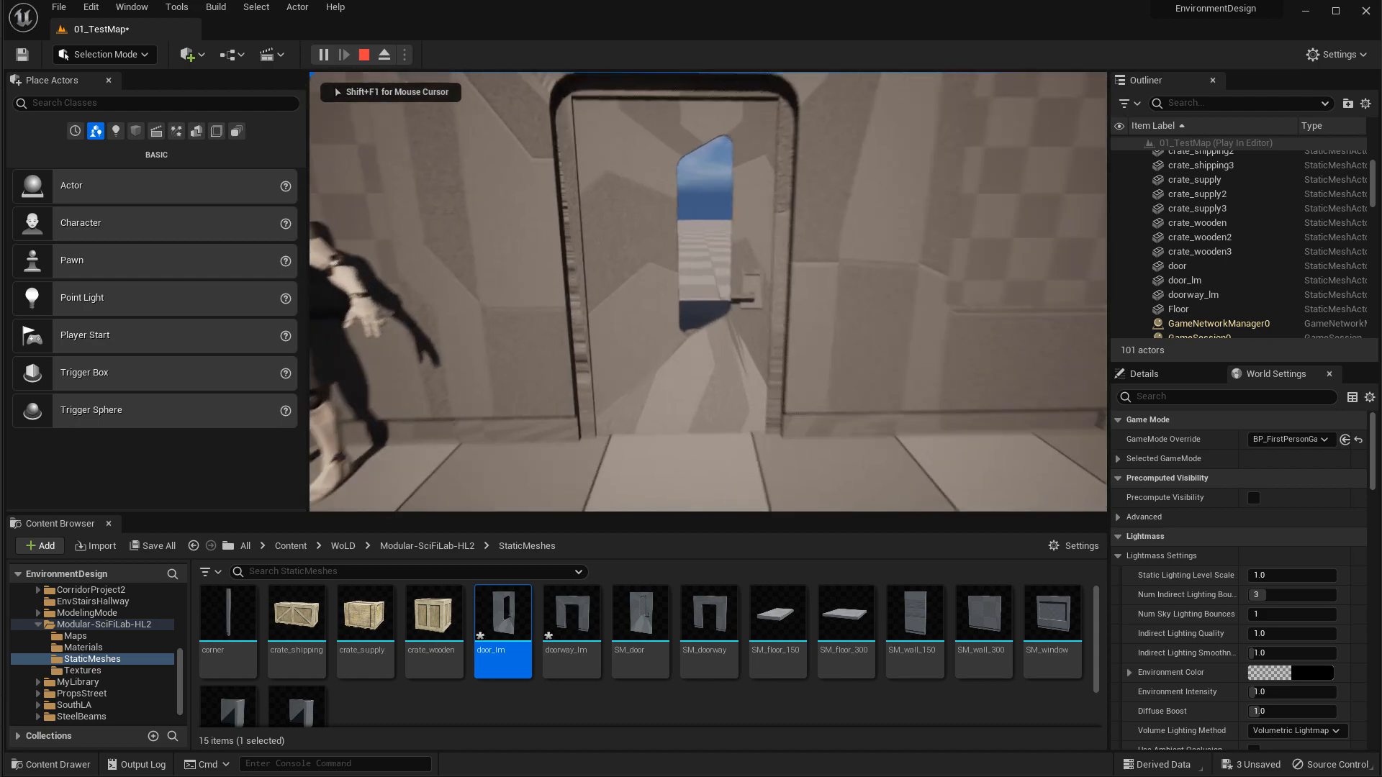
key(d)
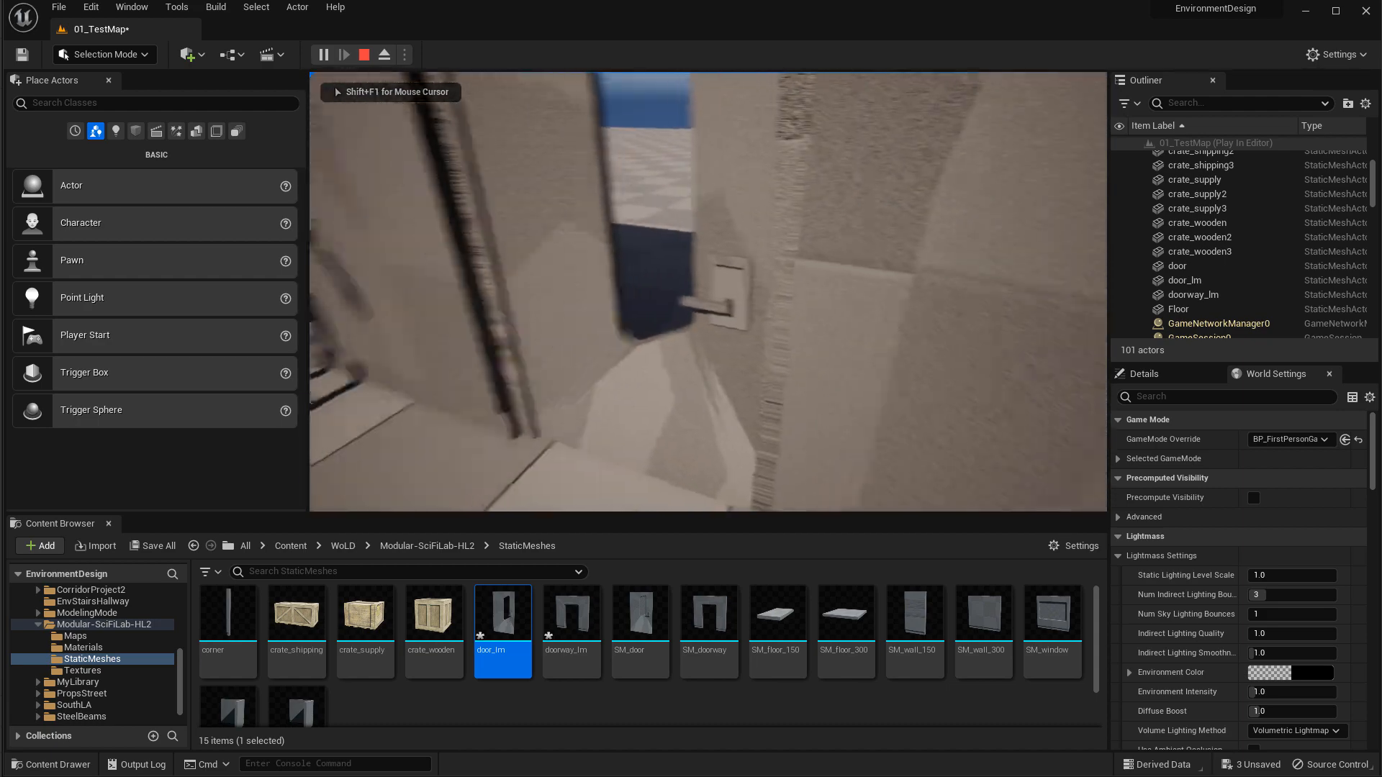
key(s)
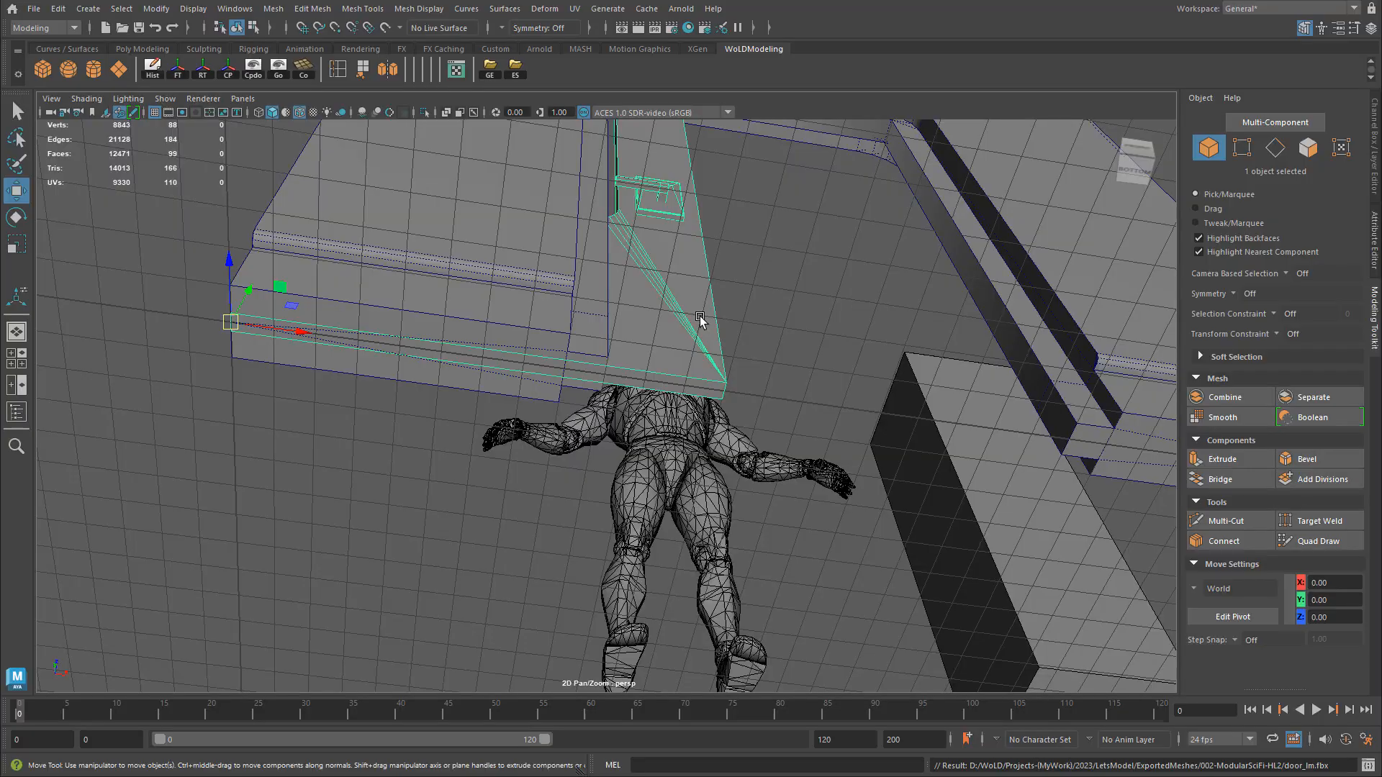
Switch back to Maya and undo the door's move to the origin, its pivot change and the combine.
scroll(683, 362, up, 5)
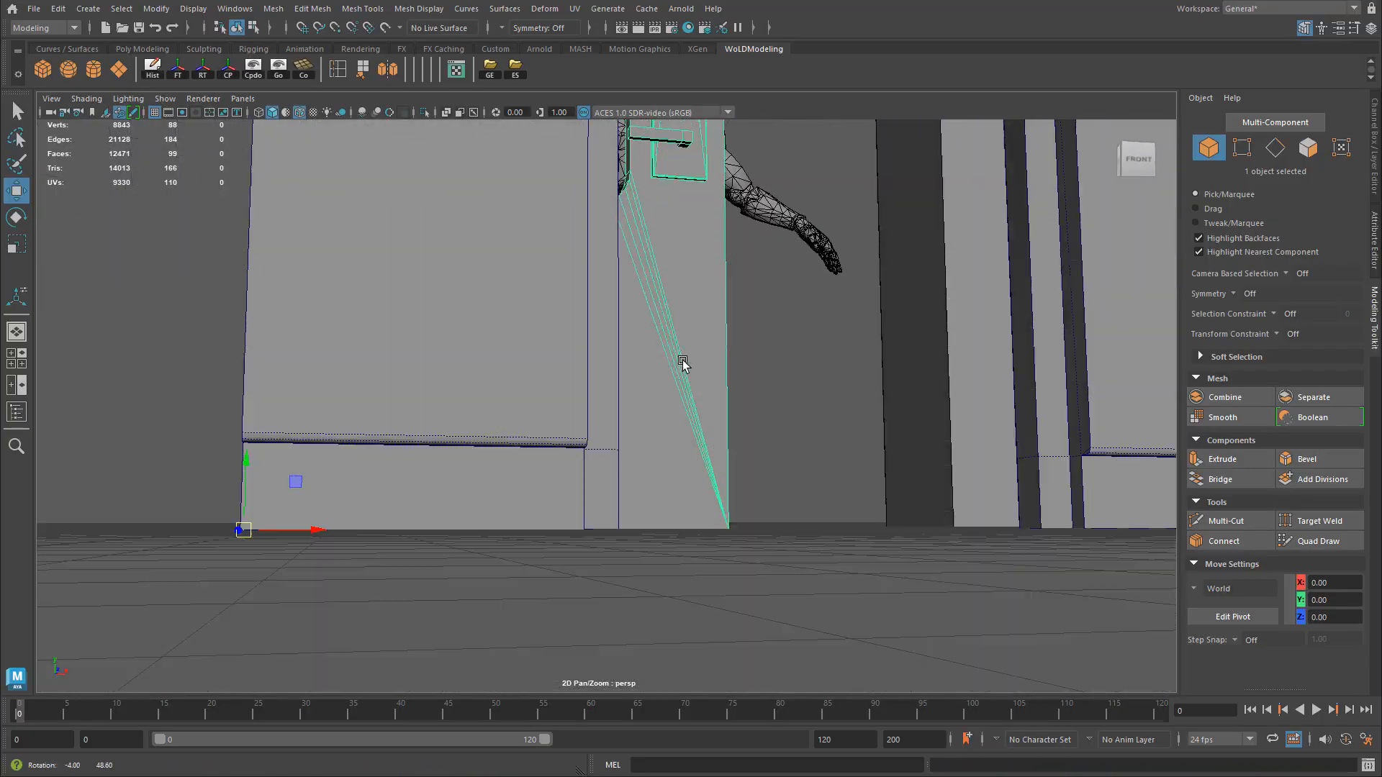
key(ctrl+z)
key(ctrl+z)
key(ctrl+z)
Select the door lever and examine up close how it sits against the handle plate.
click(971, 196)
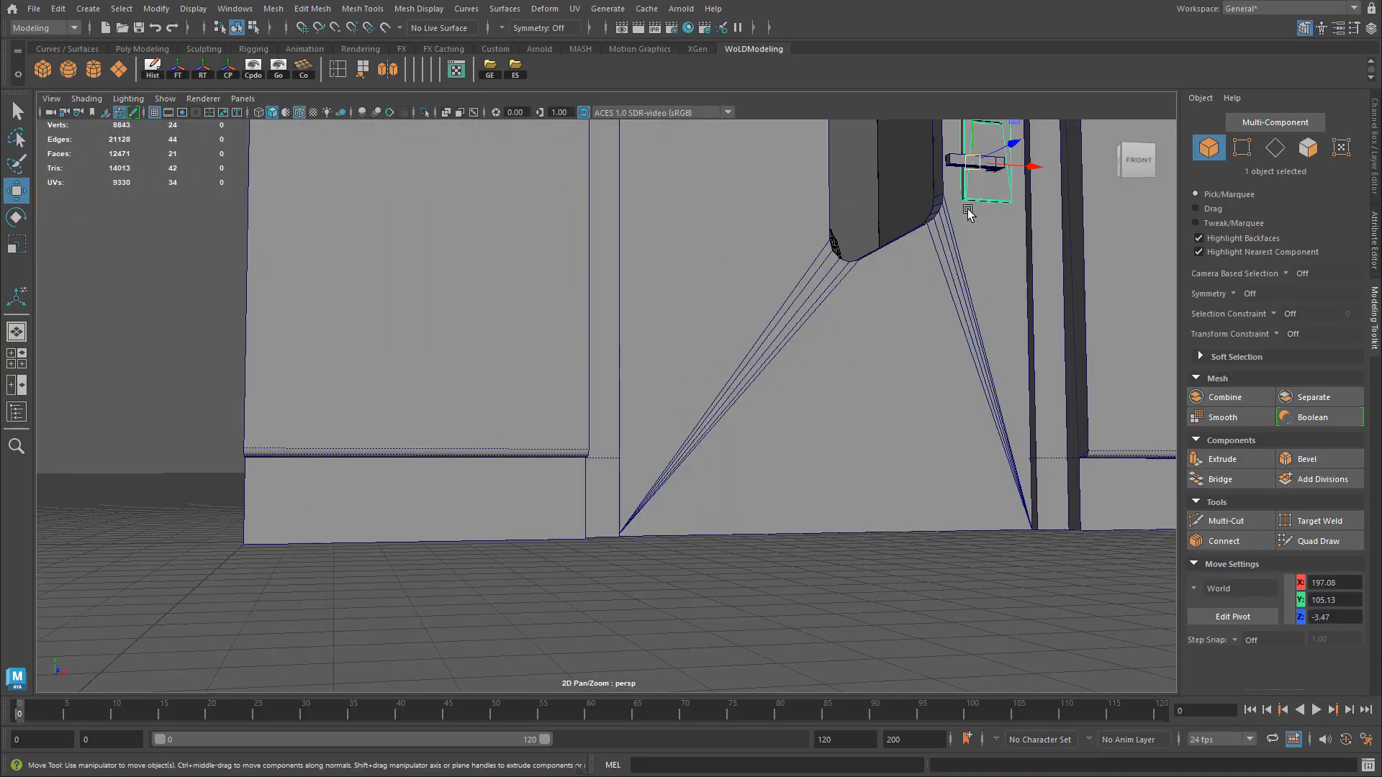
alt+drag(931, 244, 922, 317)
alt+middle_drag(921, 317, 838, 312)
click(811, 321)
alt+right_drag(812, 322, 1033, 317)
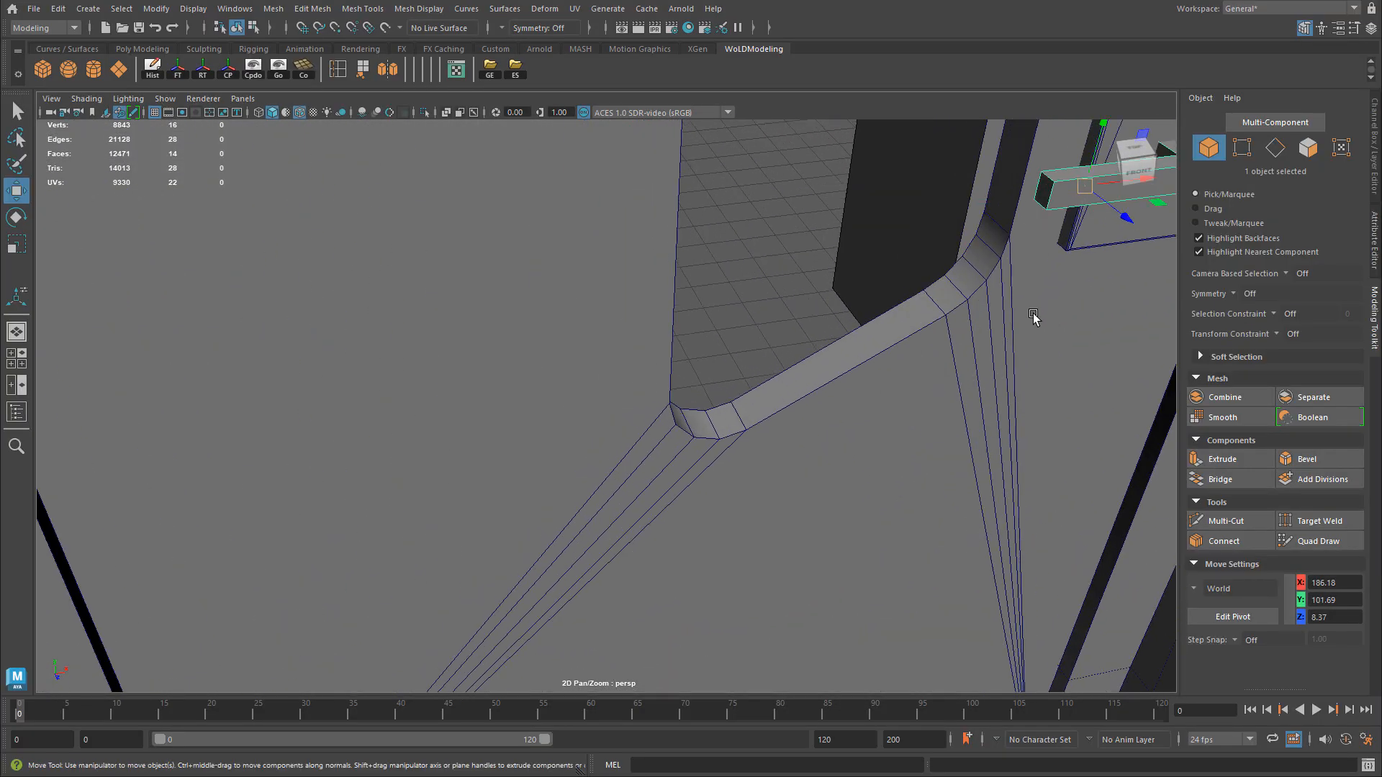
alt+middle_drag(1033, 318, 741, 385)
alt+right_drag(742, 385, 721, 375)
alt+drag(720, 375, 789, 385)
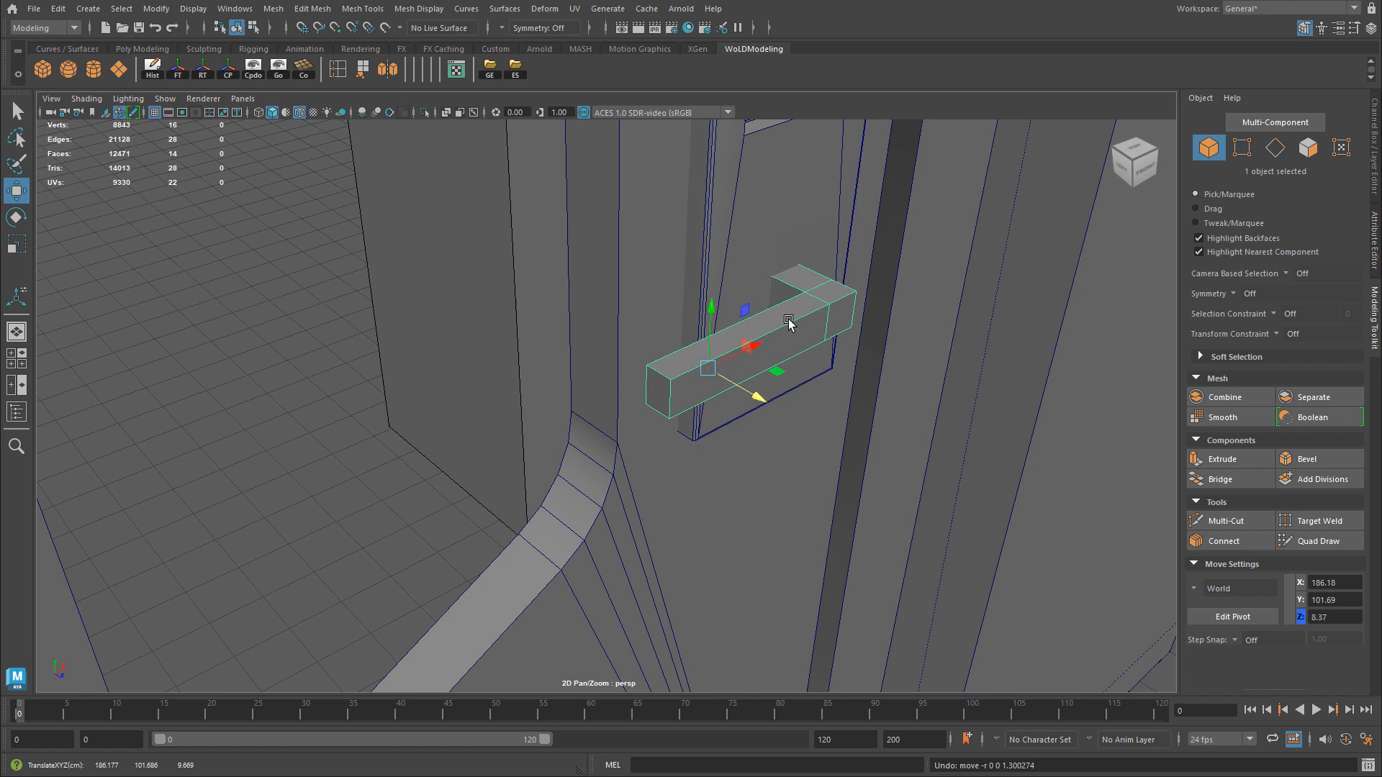
Isolate the lever, delete the end face that meets the handle plate, and return to object selection.
alt+drag(789, 324, 959, 249)
key(ctrl+1)
right_click(960, 261)
click(956, 279)
click(960, 231)
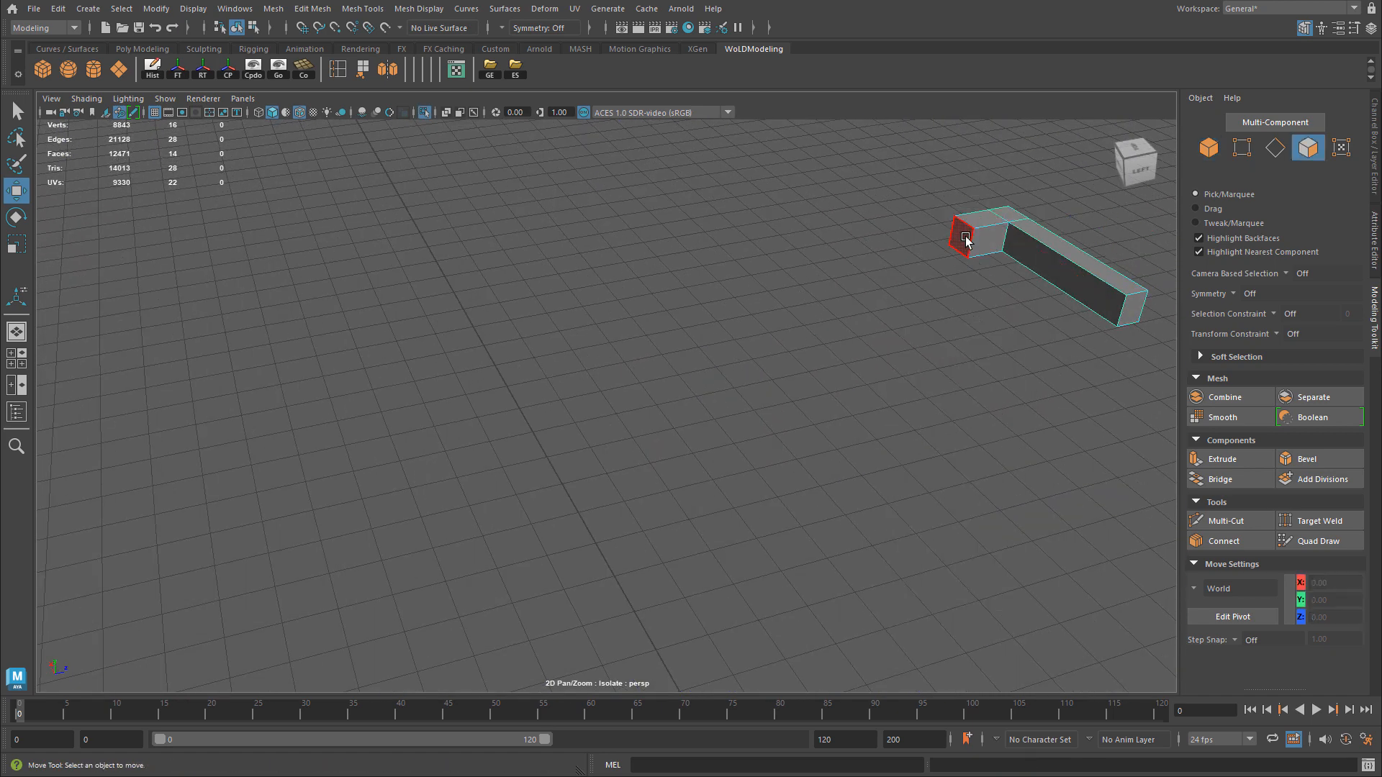
key(Delete)
key(f)
right_click(750, 333)
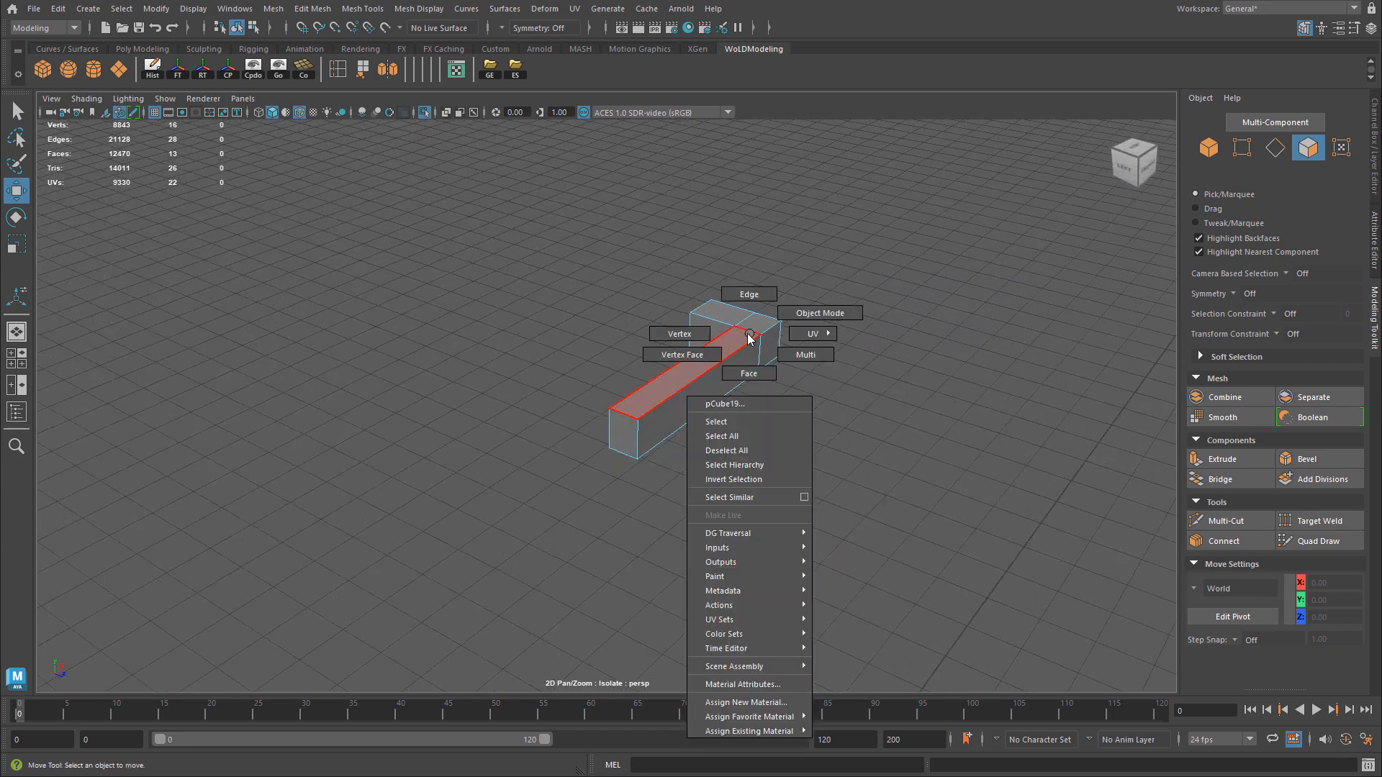
click(819, 313)
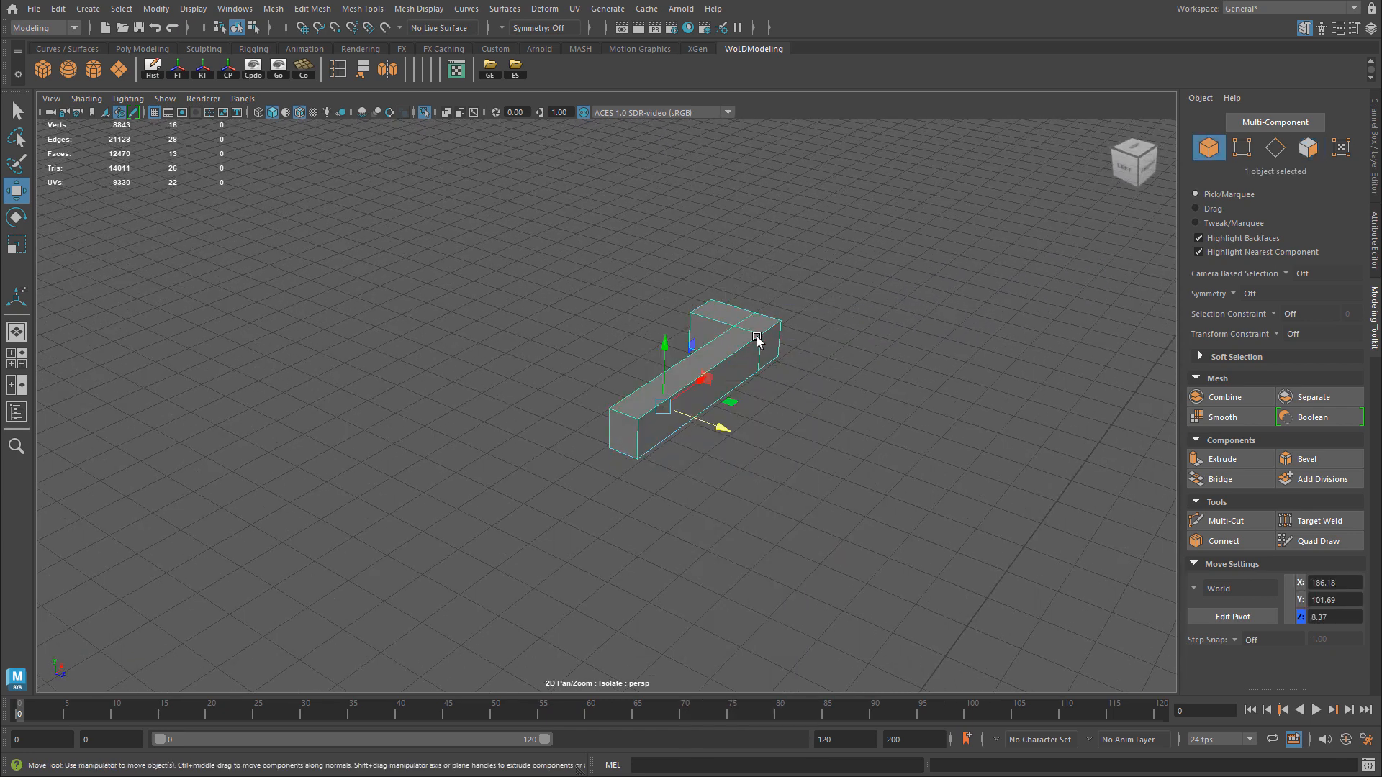
Try beveling the whole lever with the default fraction of 0.5.
key(ctrl+b)
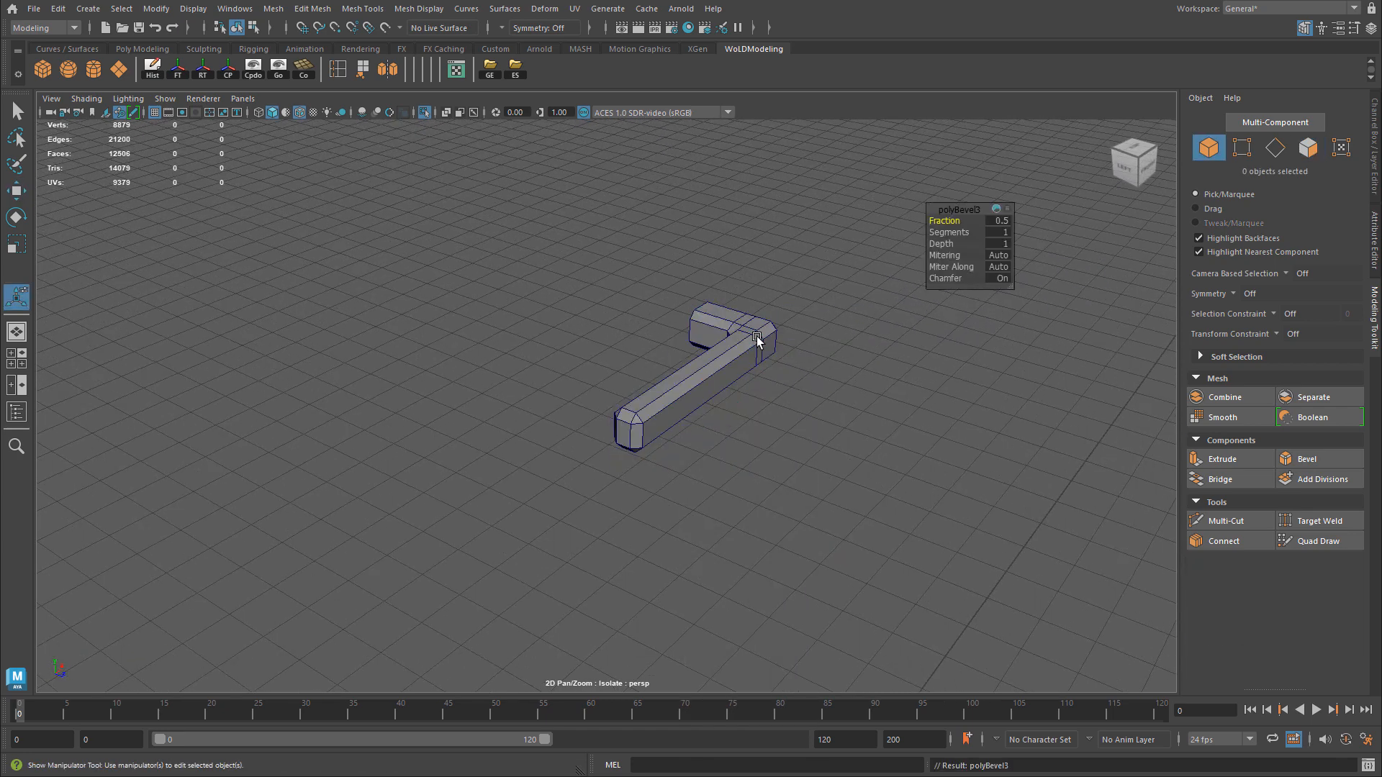
alt+right_drag(608, 345, 837, 339)
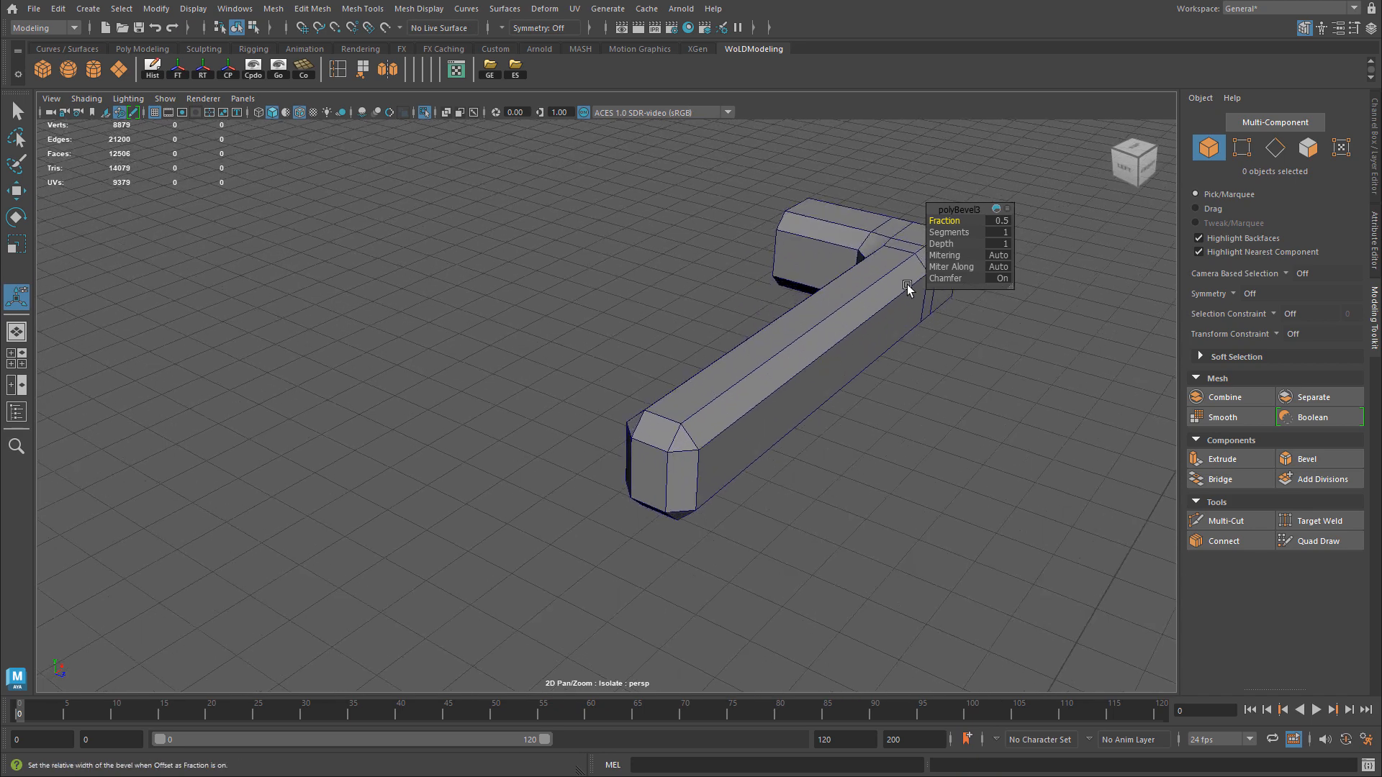
key(ctrl+z)
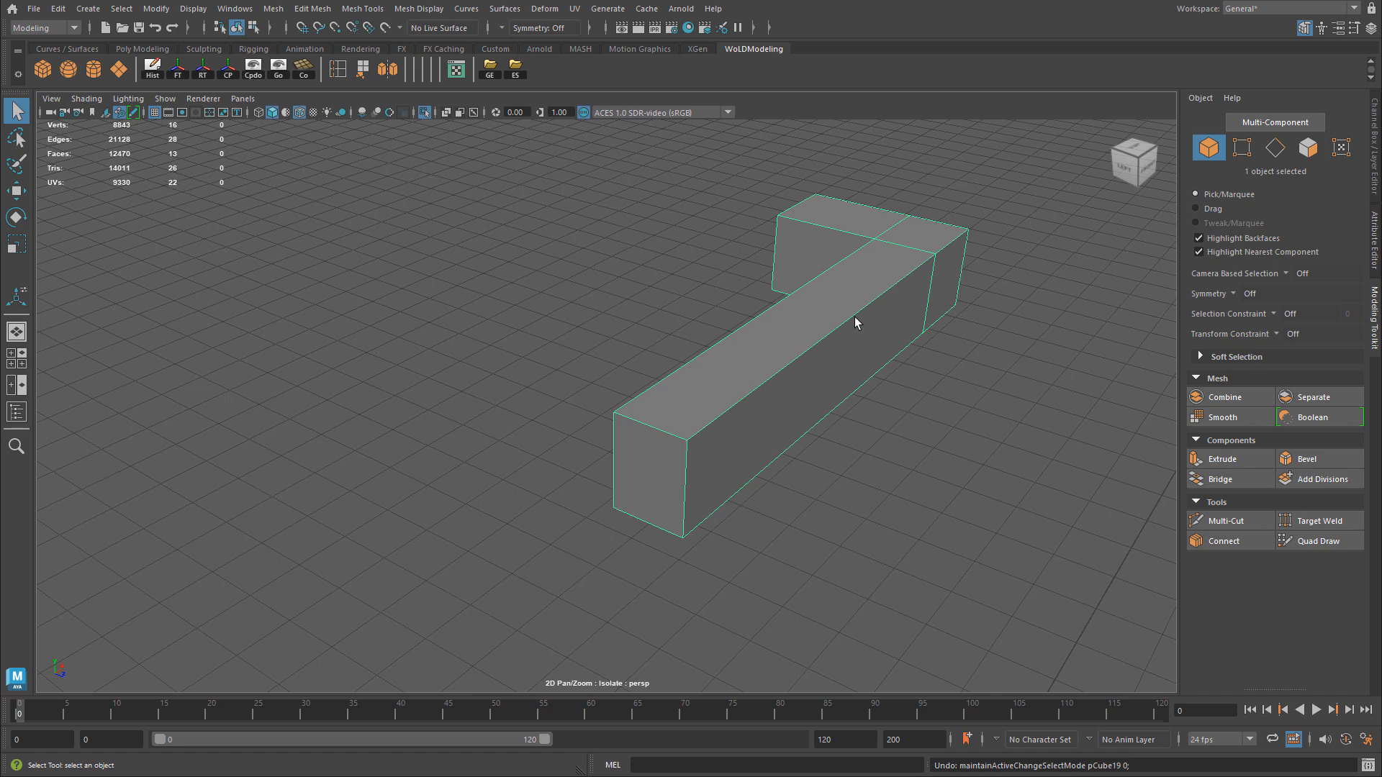
Bevel the whole lever with a fraction of 0.25 and show the rest of the scene again.
key(ctrl+b)
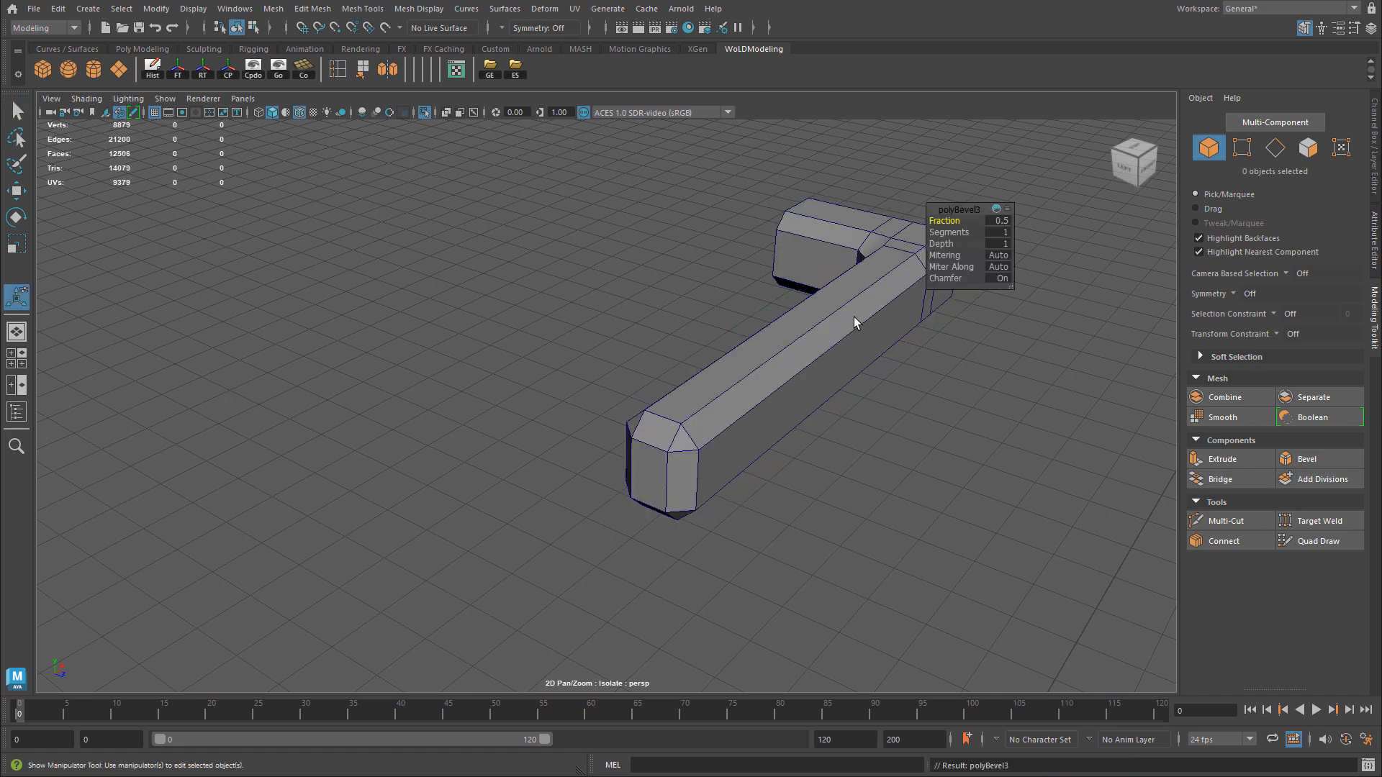
click(853, 317)
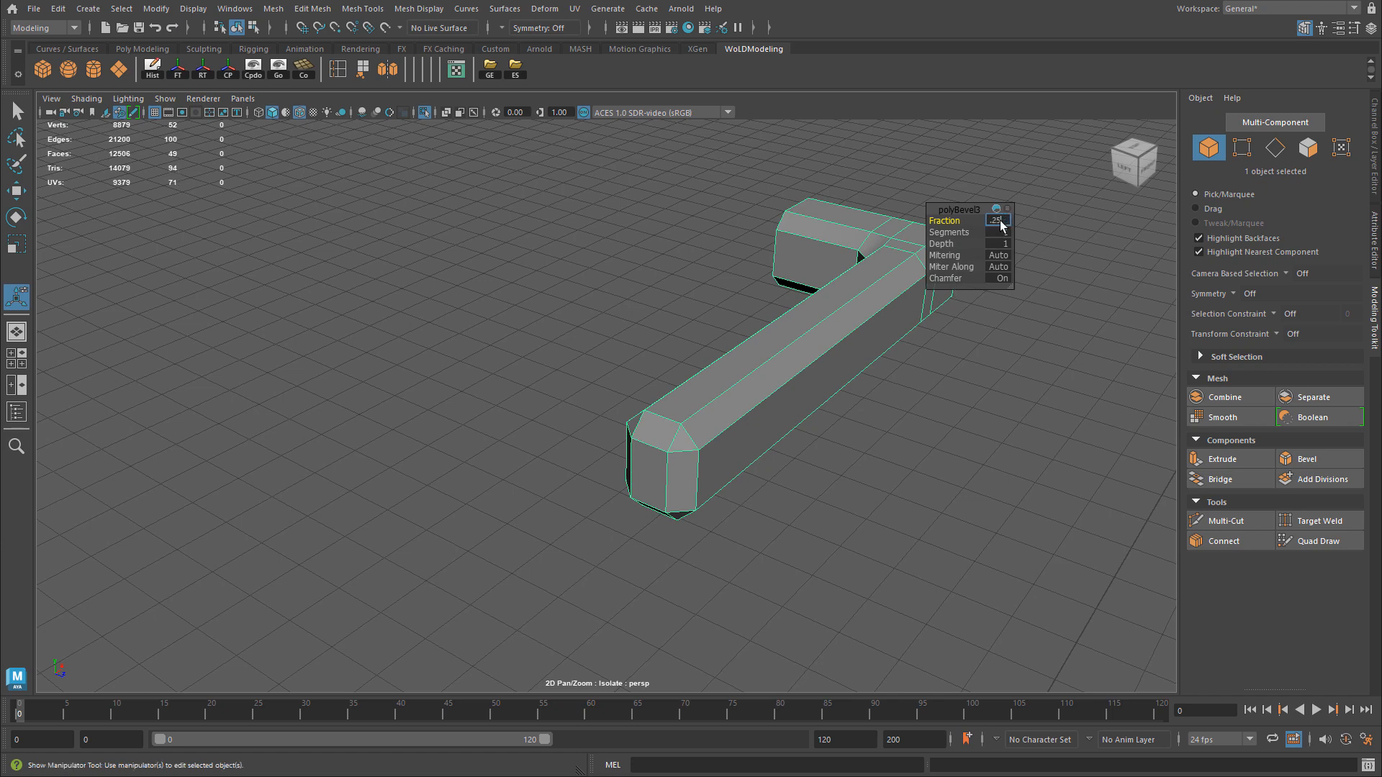
key(Return)
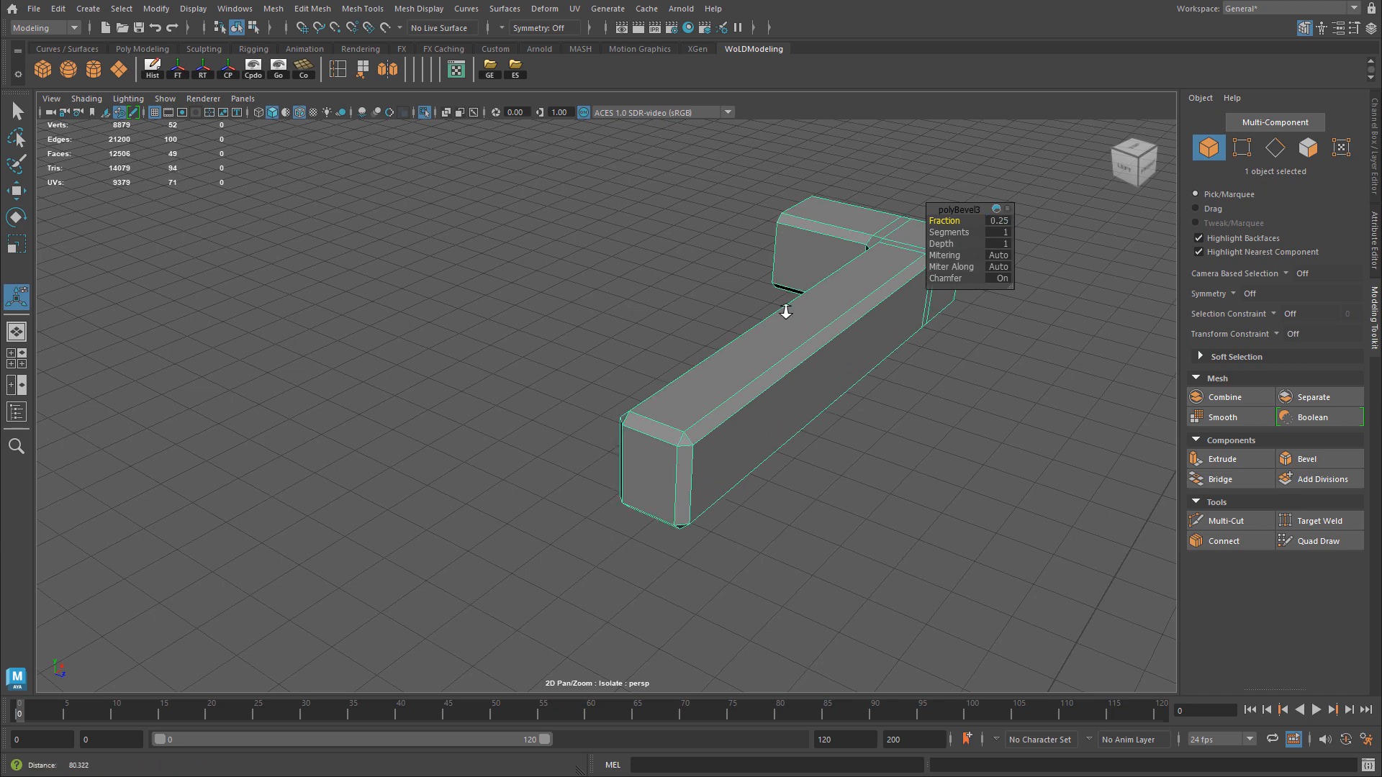
scroll(786, 312, down, 3)
key(ctrl+1)
alt+drag(790, 317, 632, 368)
key(q)
click(308, 283)
Try moving the beveled lever slightly along Z relative to the handle plate.
alt+right_drag(632, 368, 503, 398)
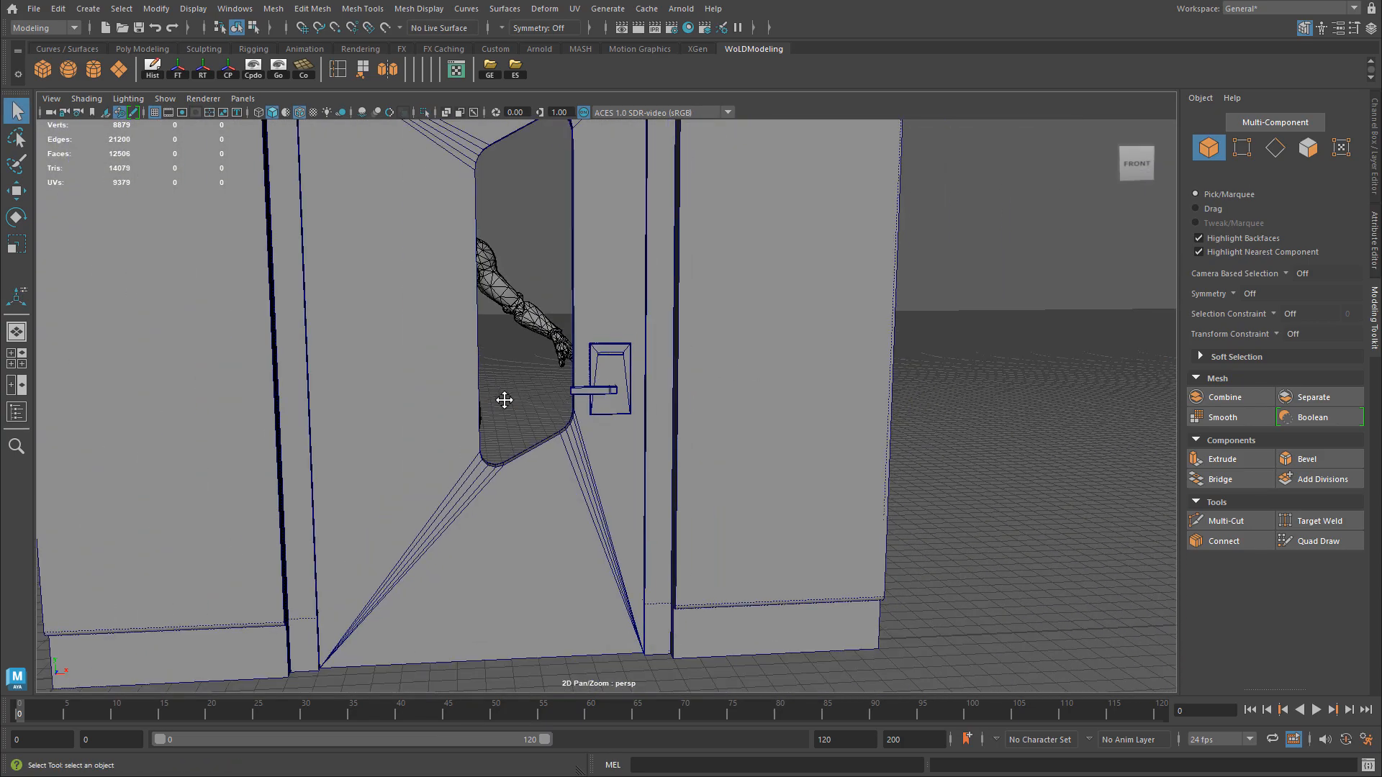
alt+drag(503, 398, 490, 435)
alt+right_drag(490, 436, 557, 438)
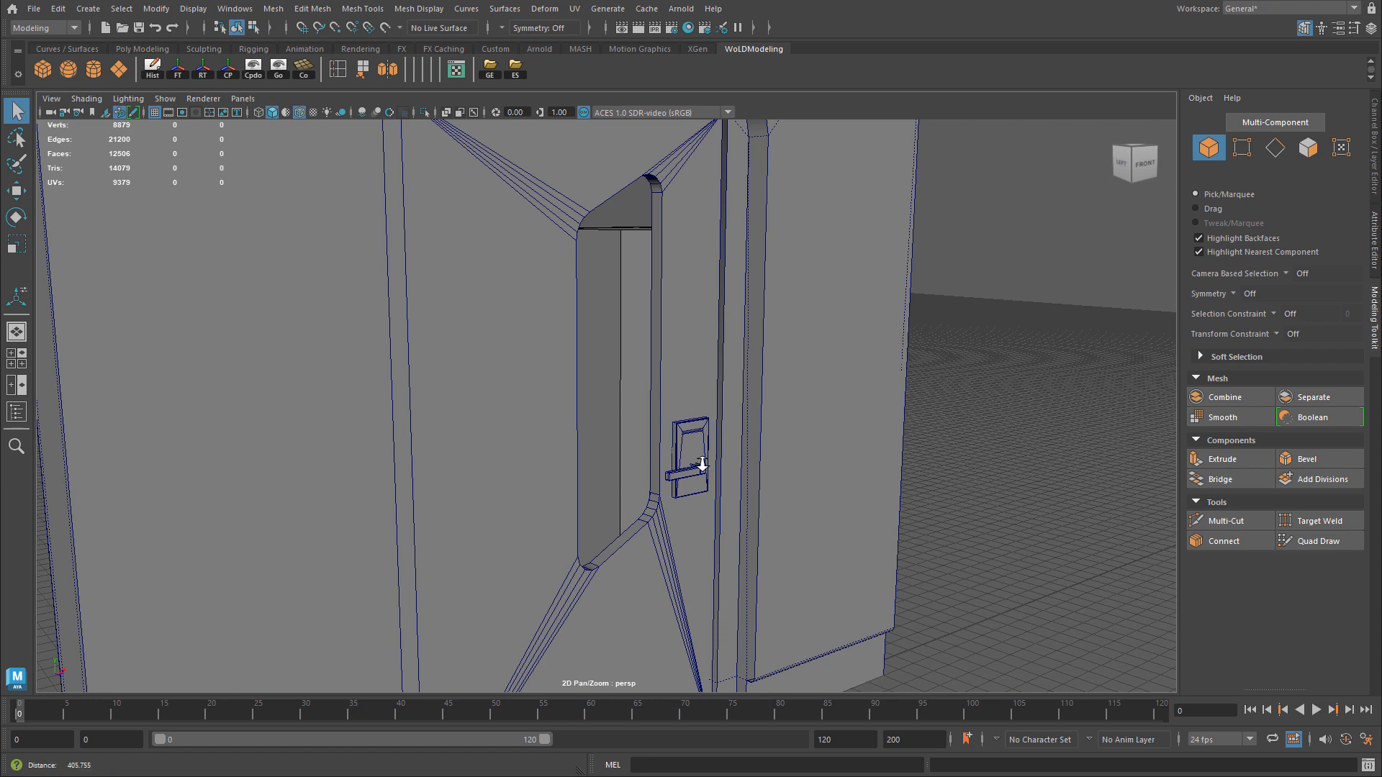
alt+right_drag(700, 462, 751, 465)
alt+drag(751, 464, 792, 506)
click(791, 506)
key(w)
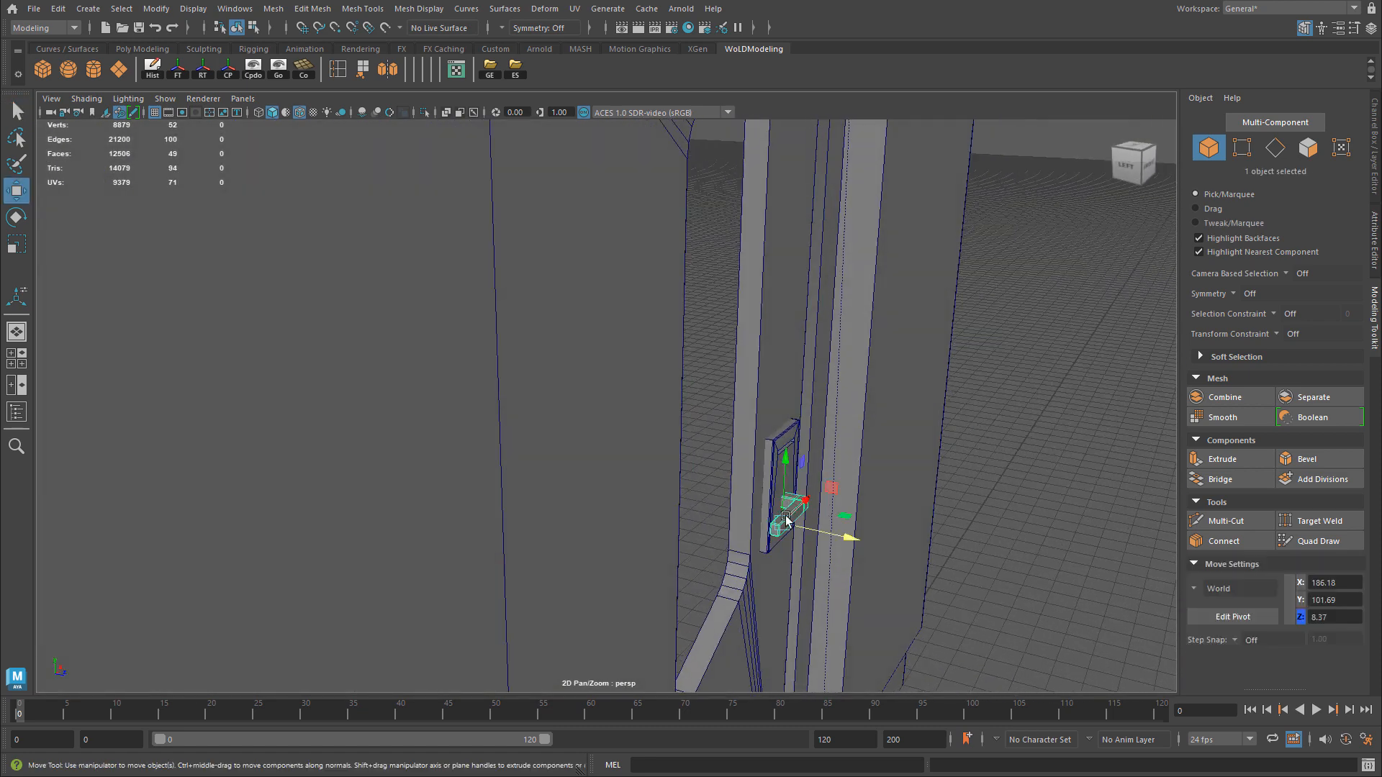
alt+middle_drag(792, 506, 720, 462)
alt+right_drag(720, 462, 886, 455)
alt+middle_drag(885, 455, 745, 403)
drag(737, 518, 732, 517)
key(ctrl+z)
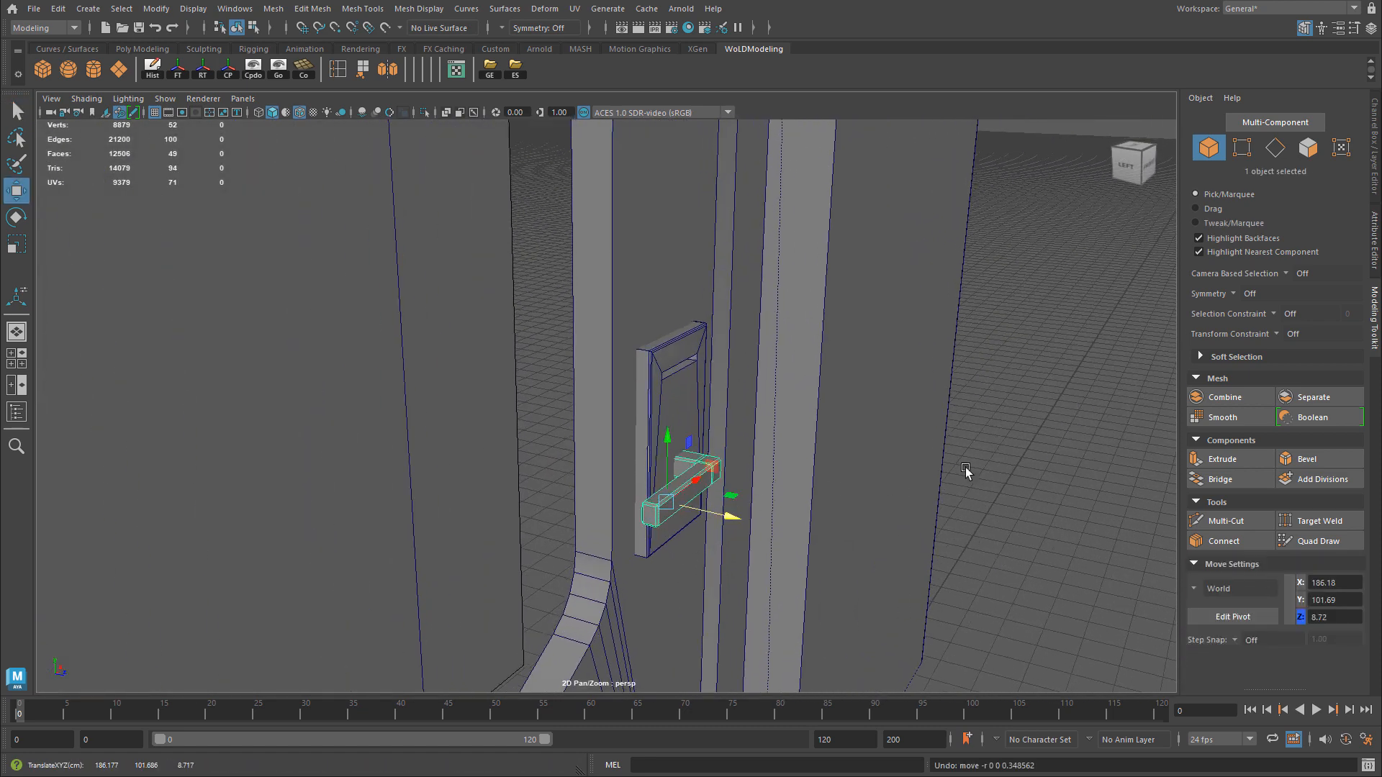
Select the two edge loops around the door's window opening on its front and back sides.
alt+drag(976, 449, 637, 443)
click(451, 340)
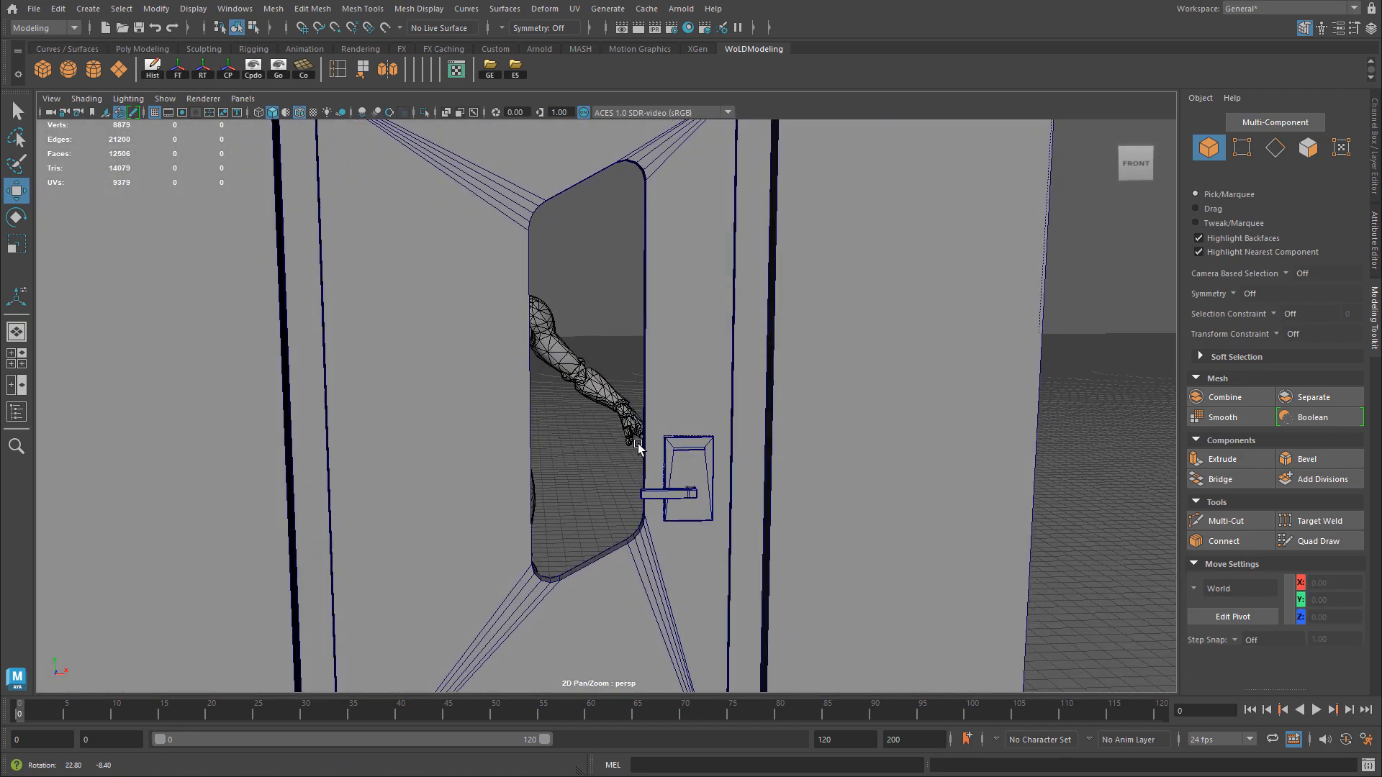
click(651, 350)
alt+drag(642, 332, 704, 166)
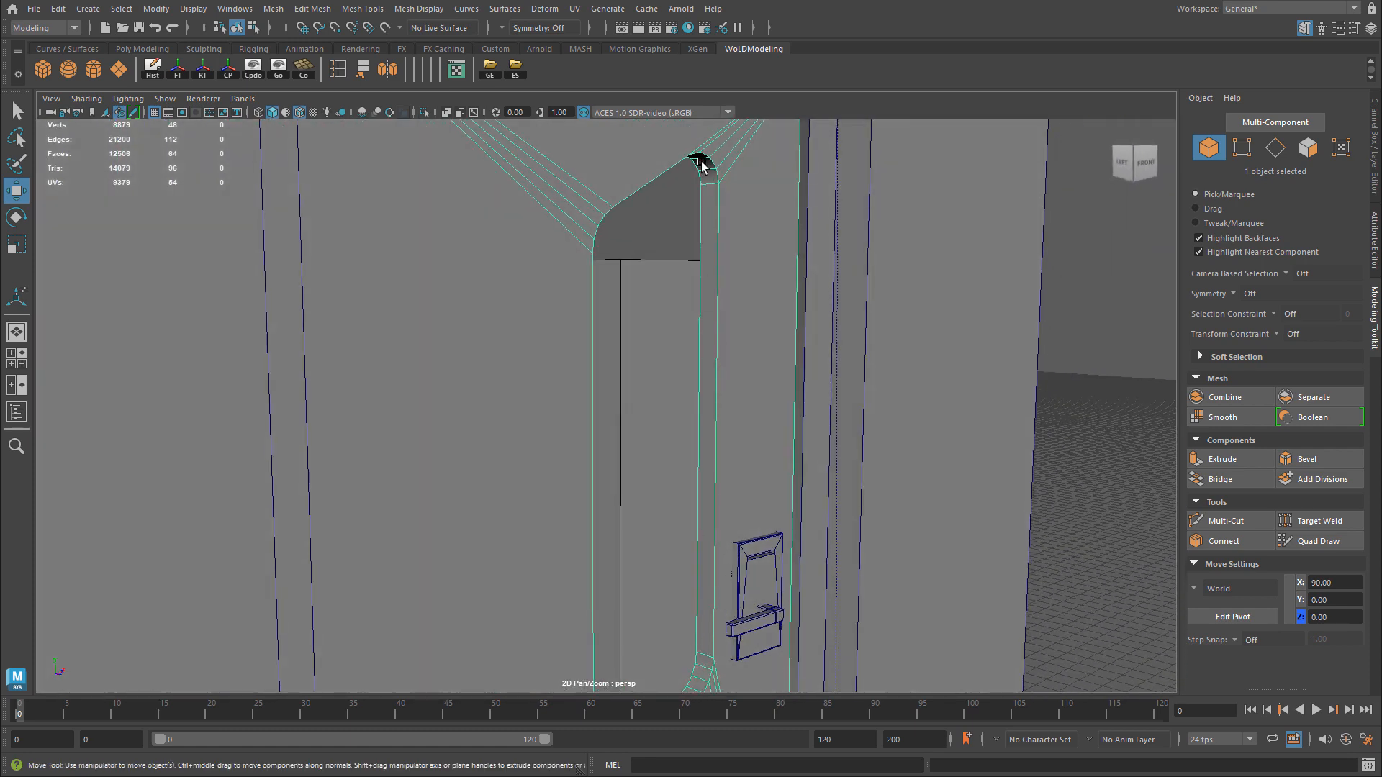
alt+right_drag(725, 201, 766, 148)
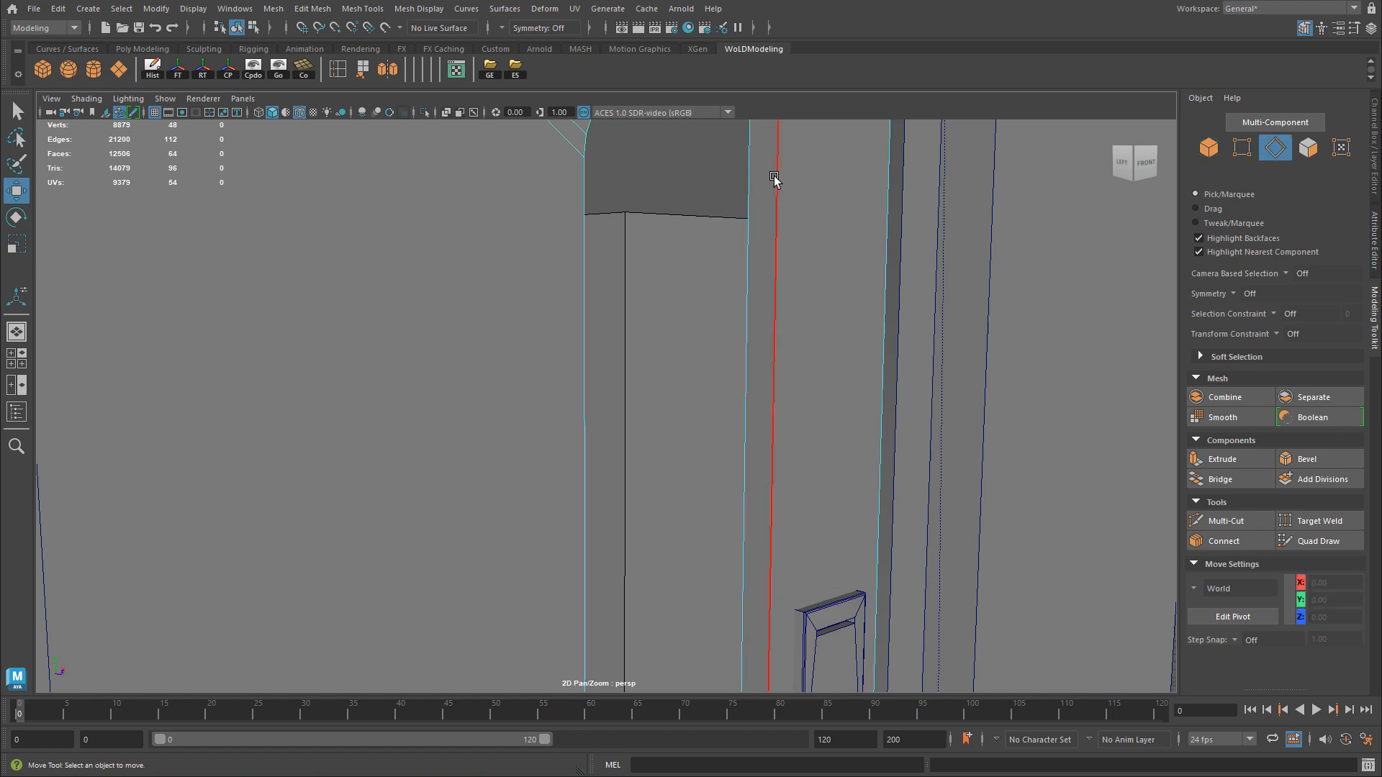
double_click(776, 184)
shift+double_click(751, 187)
key(f)
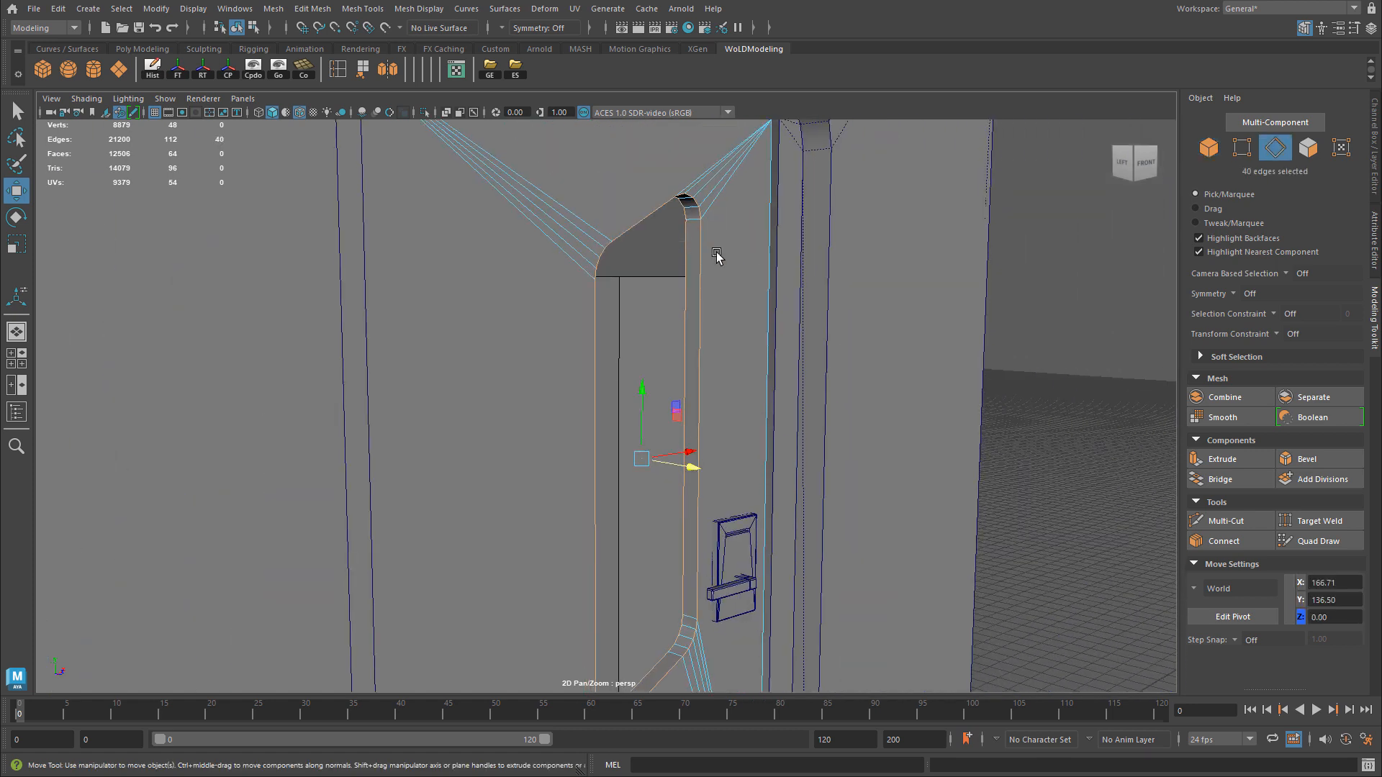
Bevel the selected window edges with a fraction of 0.75 and return to object selection.
key(ctrl+b)
alt+right_drag(715, 253, 801, 330)
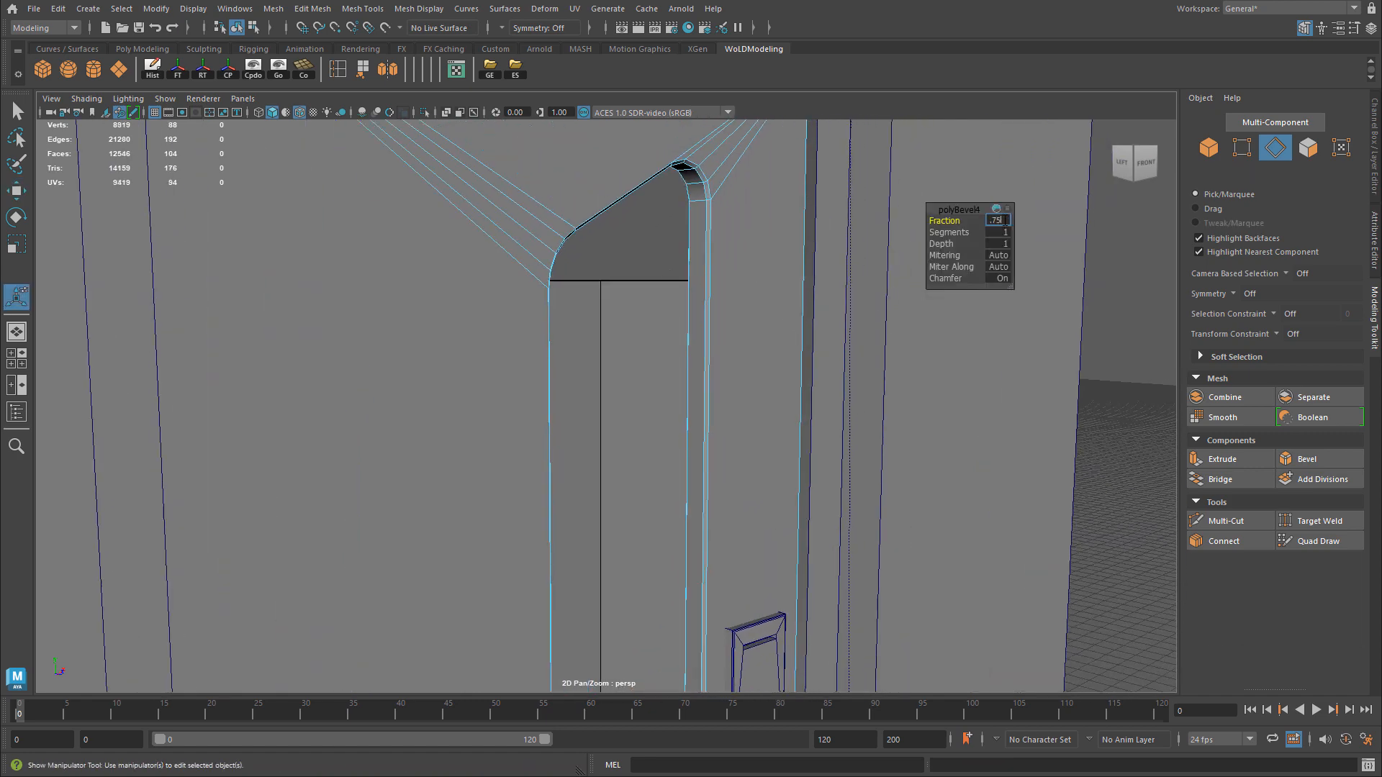
key(Return)
right_drag(743, 231, 789, 210)
key(q)
alt+right_drag(881, 243, 749, 253)
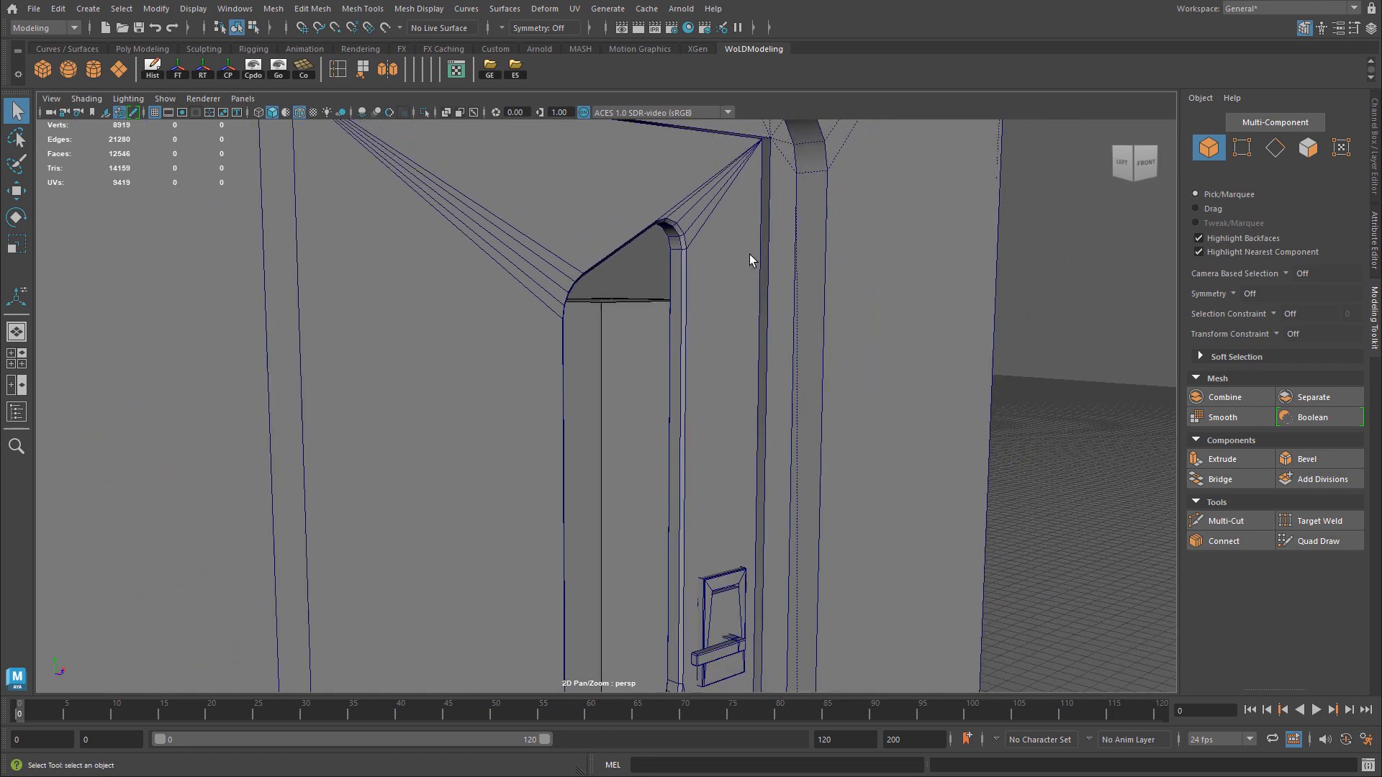
Create a polygon plane at the origin, scale it to about 100, and rotate it 90° about X to stand upright.
alt+drag(749, 259, 722, 284)
click(645, 275)
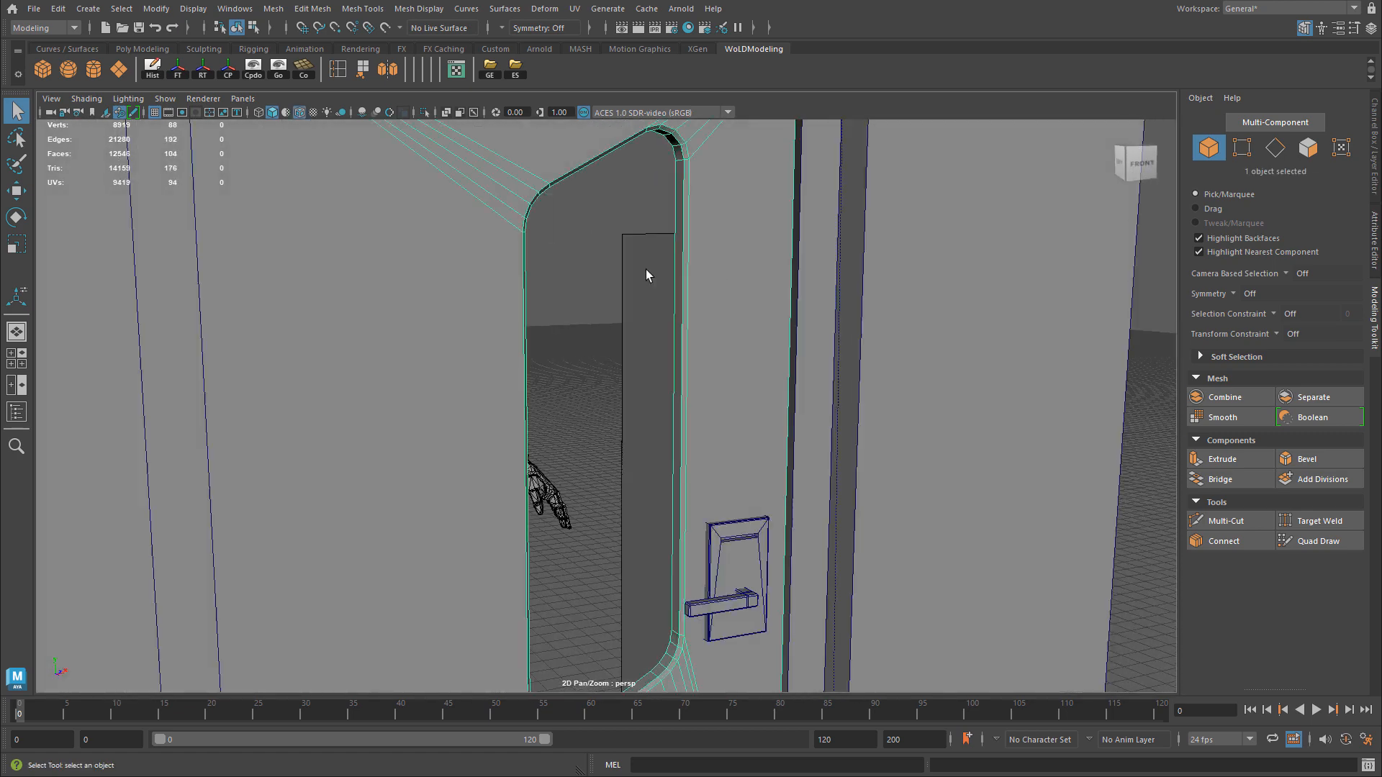
key(f)
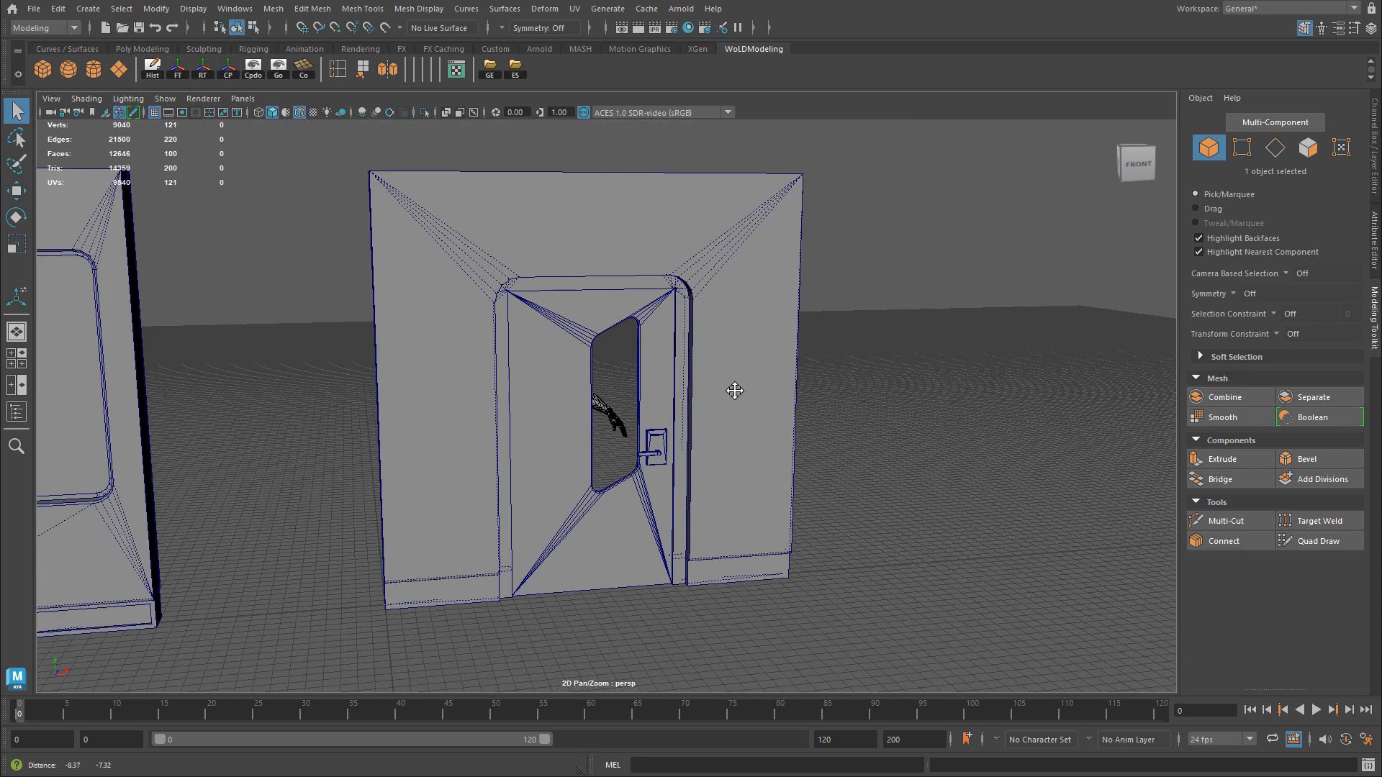
alt+middle_drag(734, 389, 746, 366)
key(r)
drag(398, 582, 500, 605)
key(e)
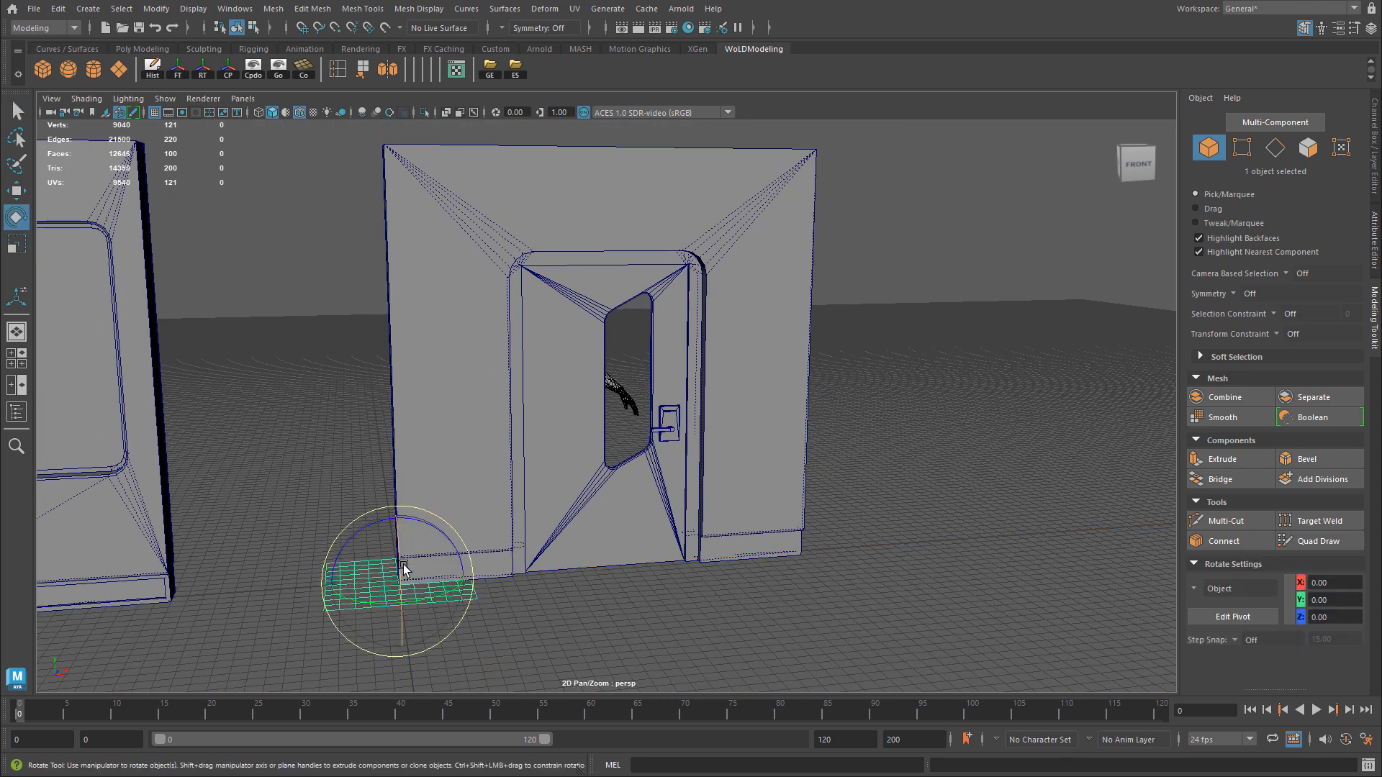
key(j)
drag(404, 569, 403, 668)
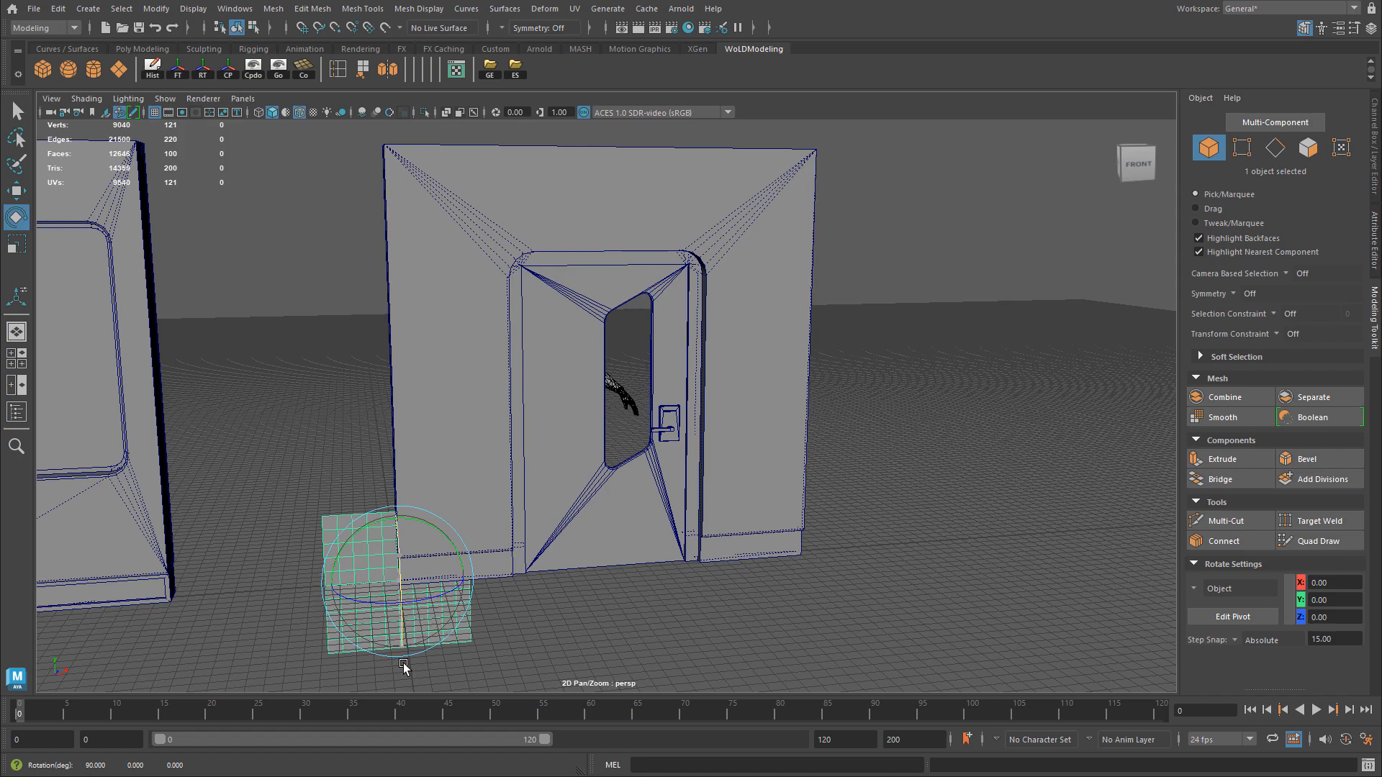
key(w)
alt+drag(385, 591, 437, 609)
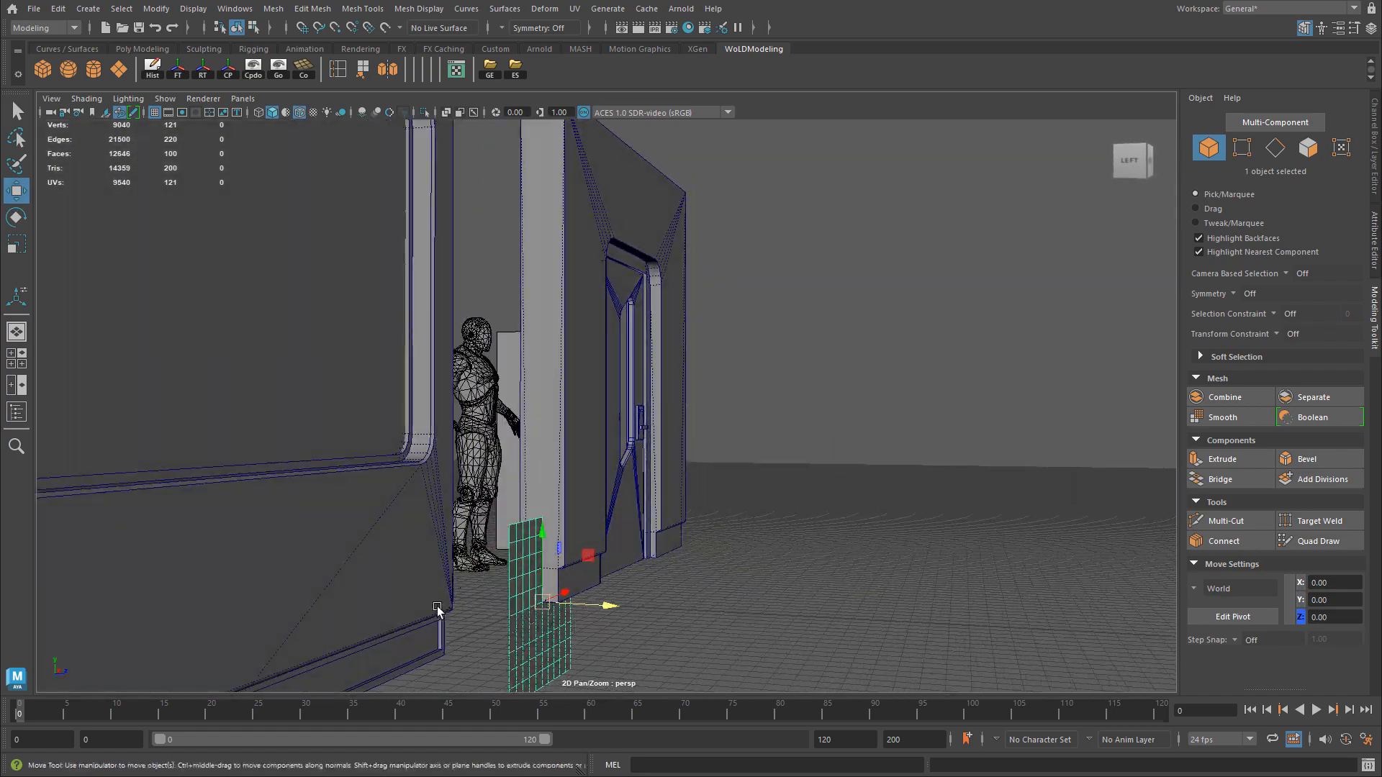
Switch to the front view and set the plane's width and height subdivisions to 1.
key(space)
key(space)
key(f)
alt+right_drag(712, 419, 567, 409)
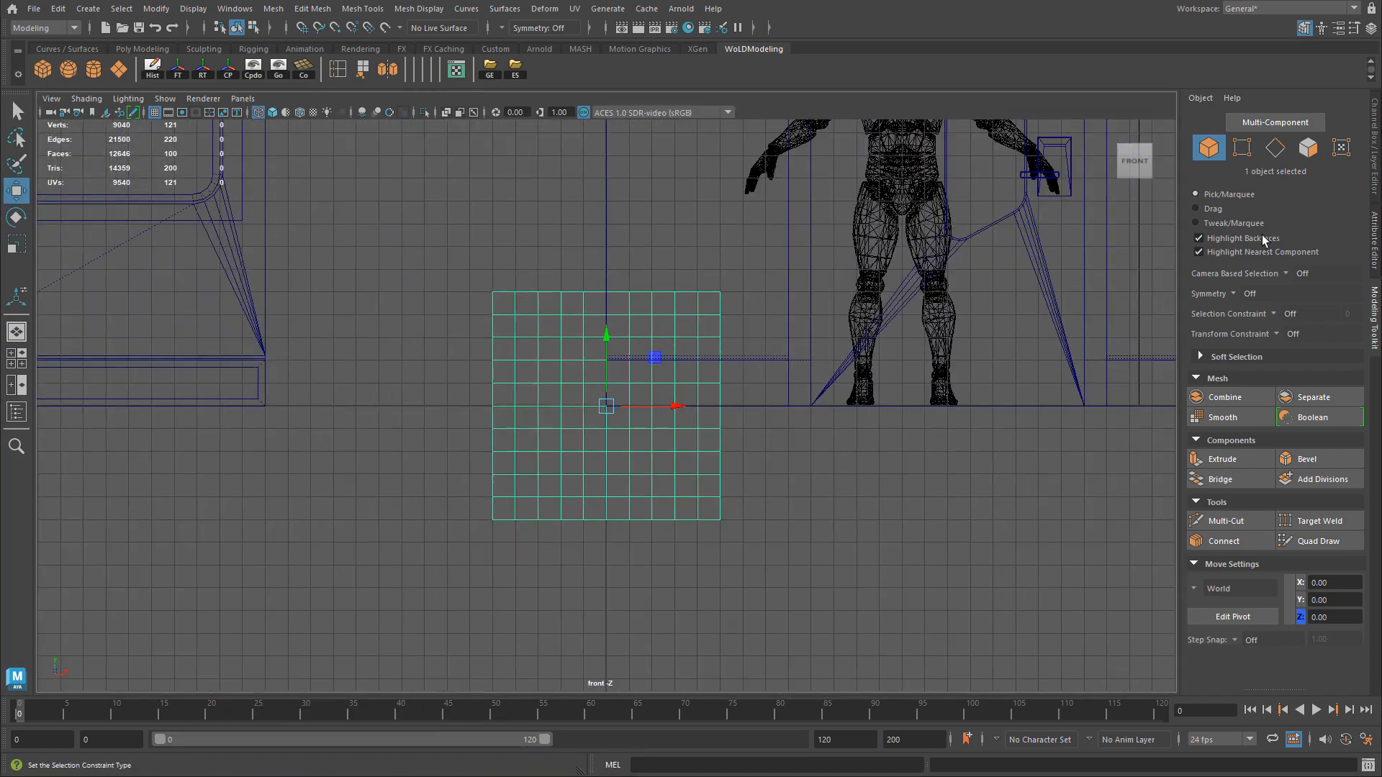
click(1375, 241)
click(1375, 186)
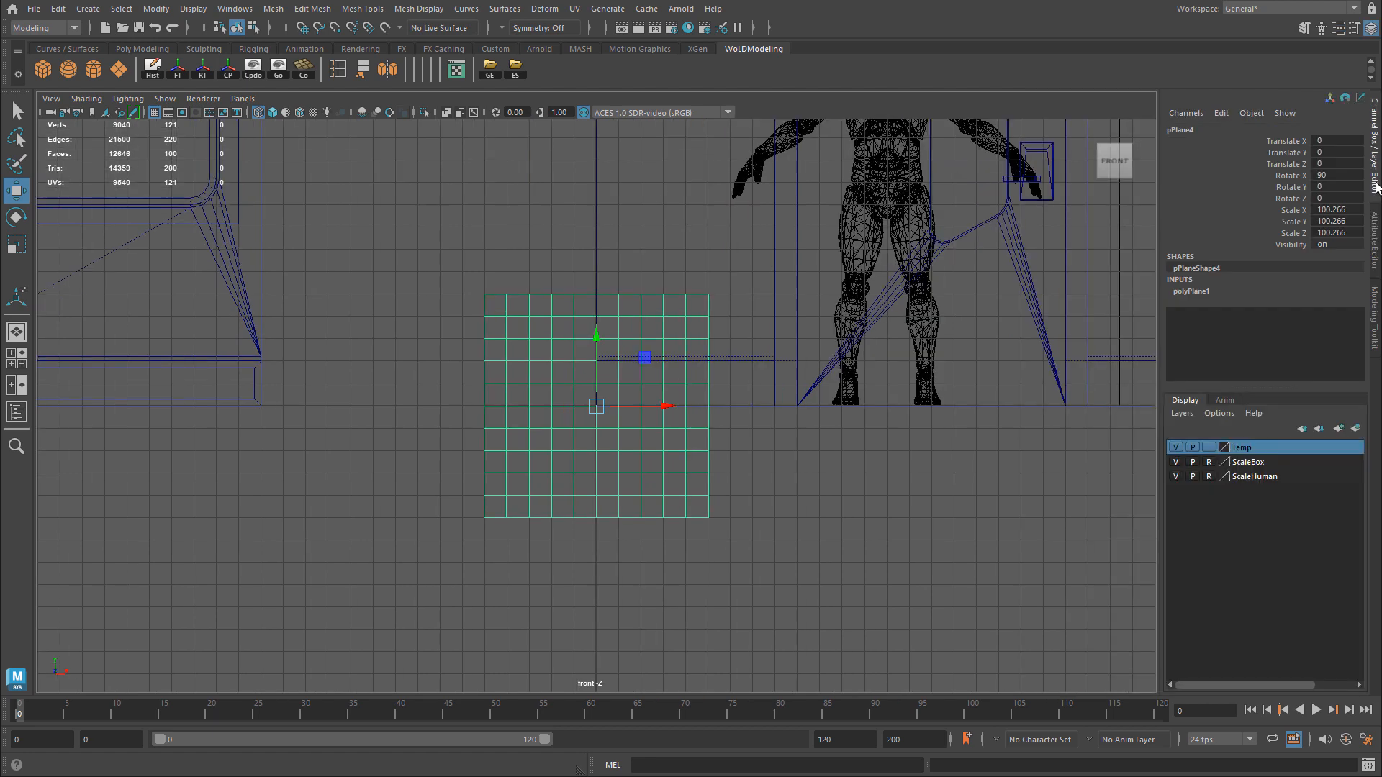
click(1228, 291)
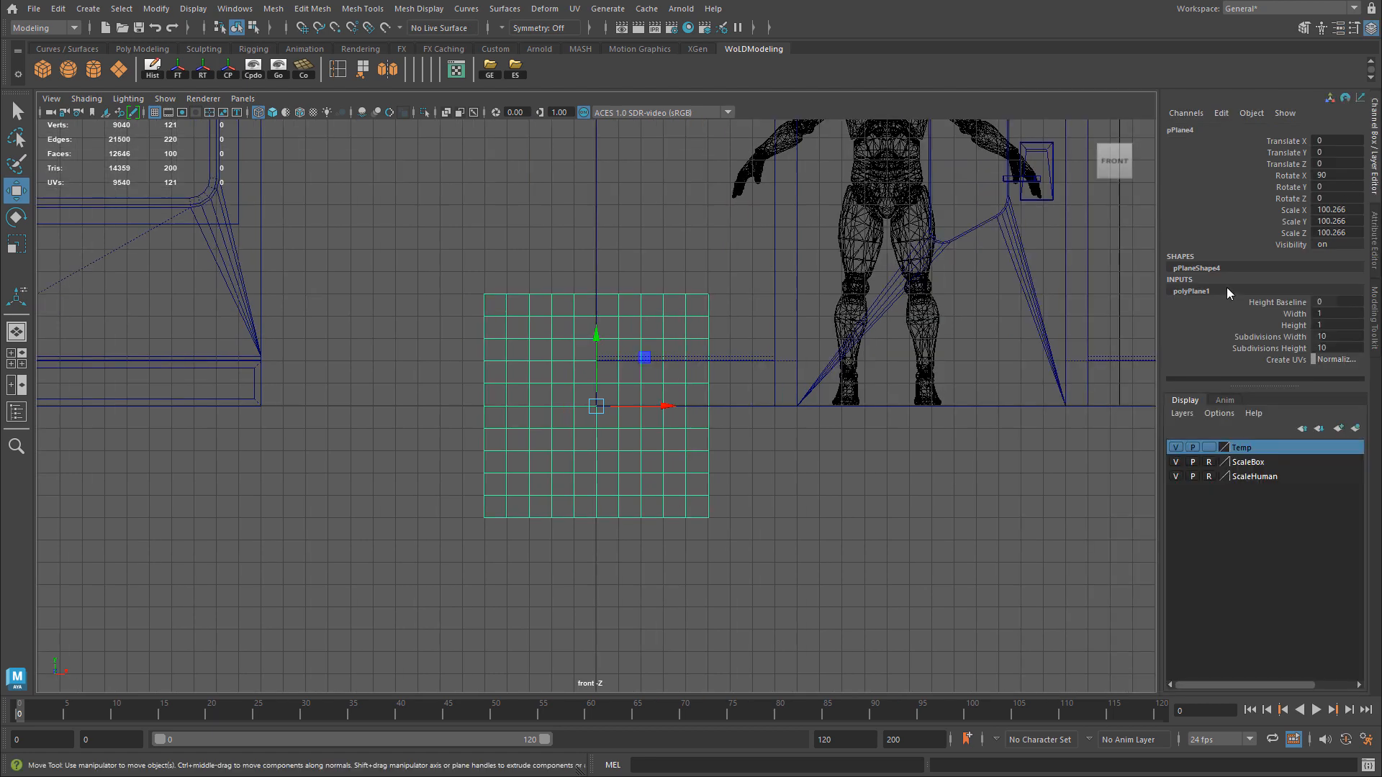
click(1336, 348)
text(1)
key(Return)
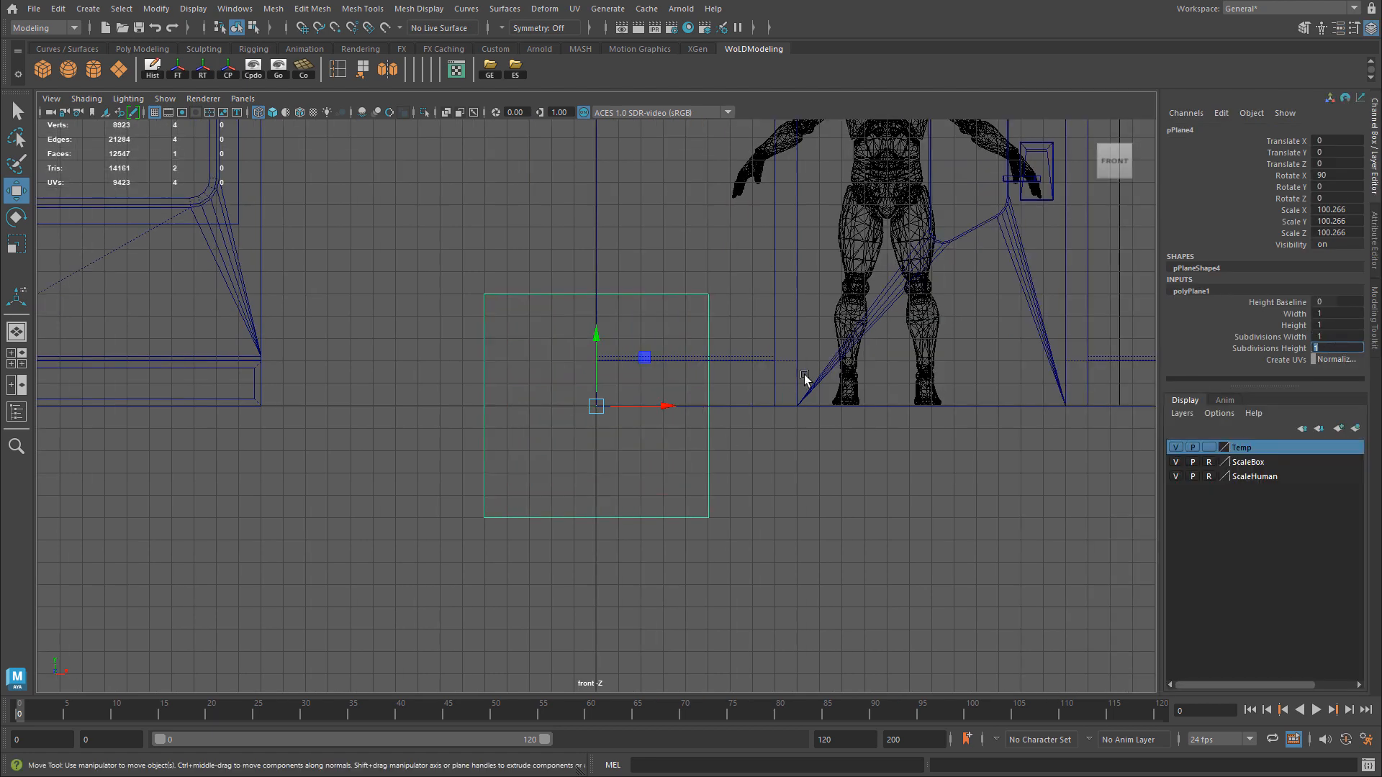
Move the plane over the door's window in the front view and narrow it to slightly wider than the opening.
alt+middle_drag(628, 415, 455, 613)
drag(424, 603, 820, 373)
key(r)
key(w)
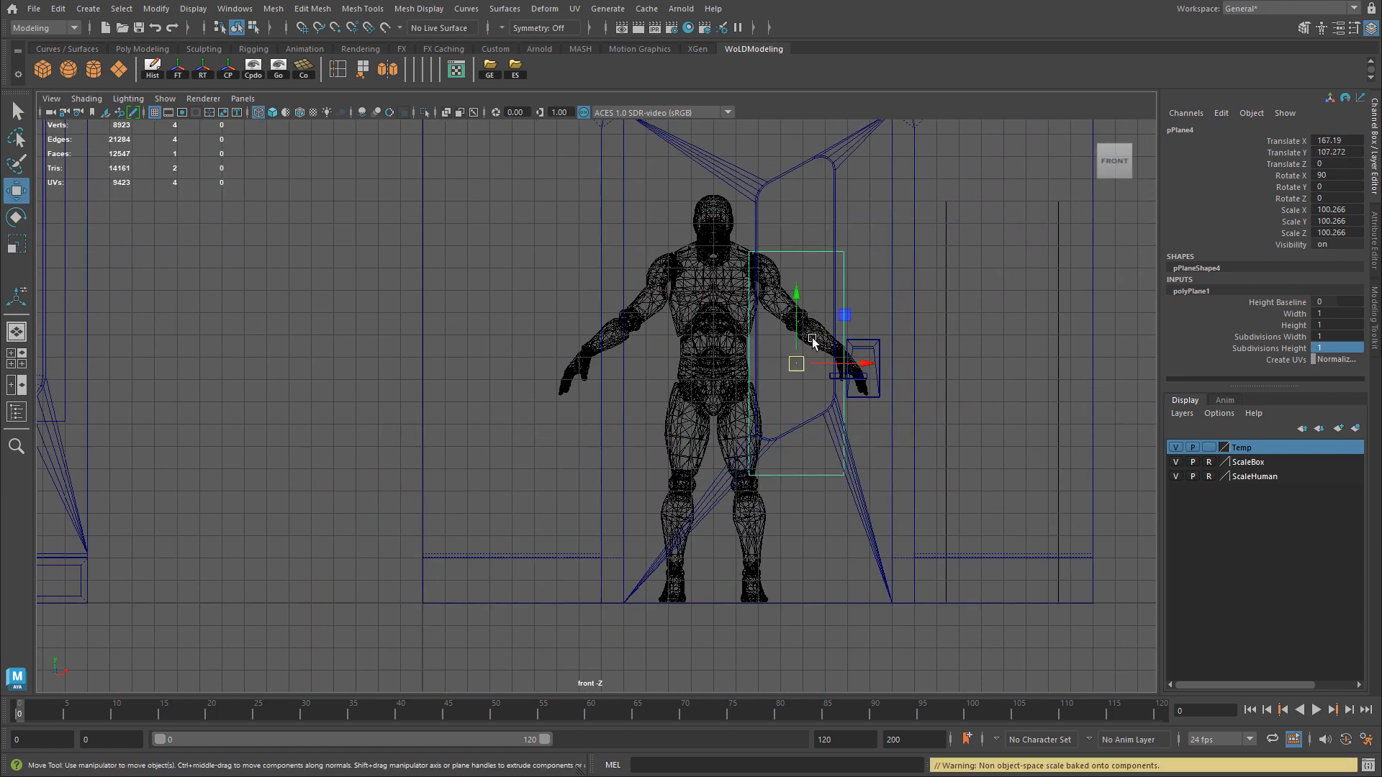
drag(796, 299, 797, 195)
Stretch the plane vertically and raise its top vertices so that it covers the whole window opening.
alt+middle_drag(810, 290, 746, 378)
alt+right_drag(745, 378, 780, 372)
key(r)
drag(757, 287, 755, 324)
key(w)
right_drag(876, 271, 847, 261)
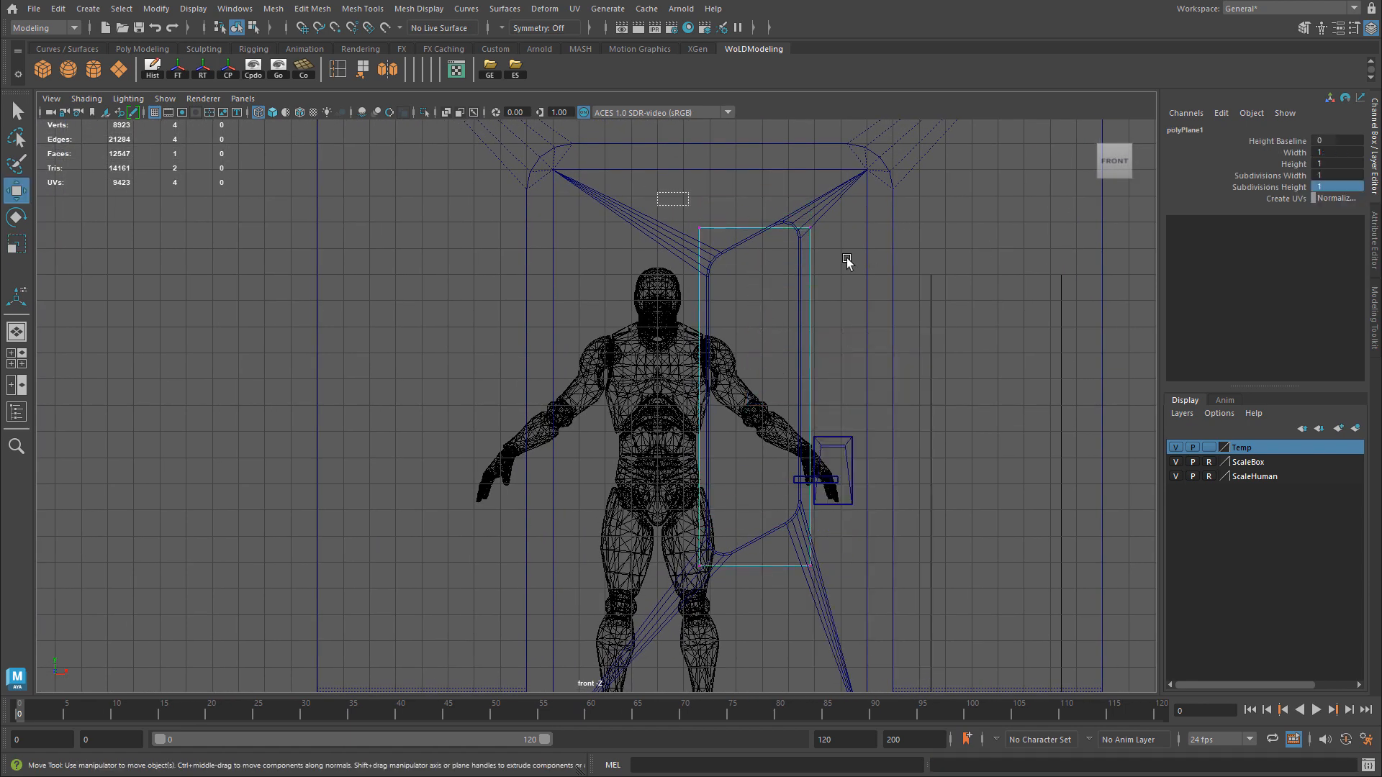
drag(658, 192, 847, 261)
drag(757, 200, 757, 184)
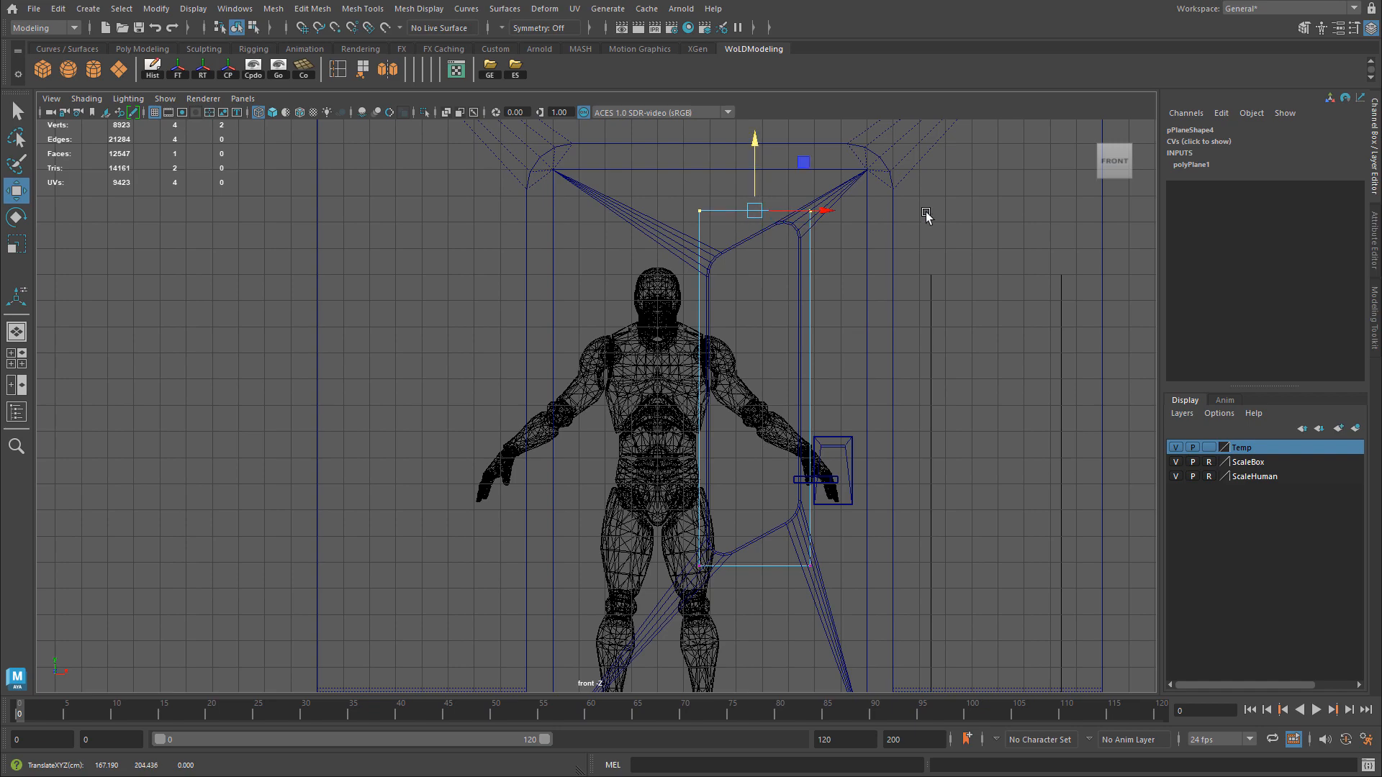
Return to the perspective view and object selection, and examine how the glass plane sits in the door's window.
key(space)
key(space)
right_drag(557, 299, 599, 276)
alt+drag(781, 284, 597, 326)
click(640, 351)
key(f)
alt+drag(645, 398, 691, 408)
click(936, 350)
alt+right_drag(935, 350, 1022, 324)
alt+drag(899, 315, 740, 344)
scroll(595, 360, up, 5)
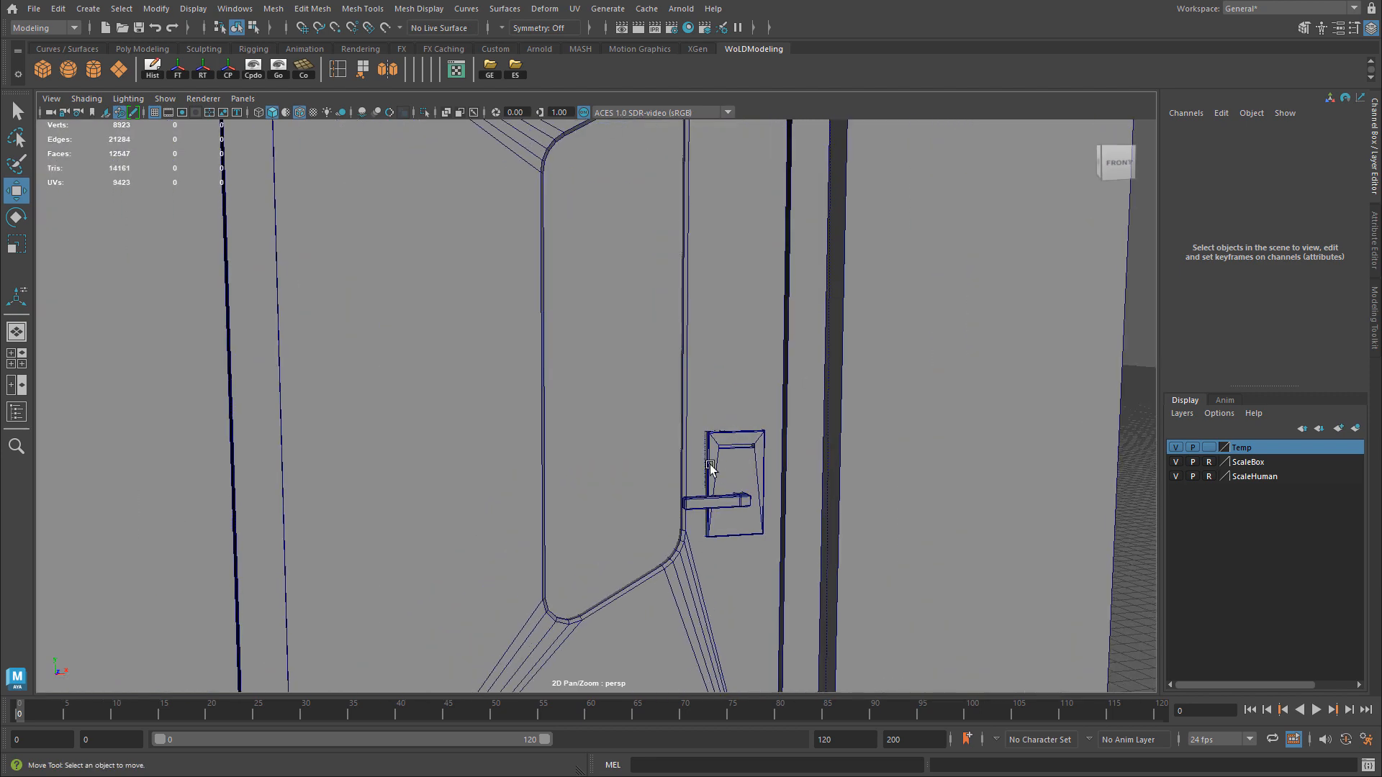
Select the door, glass plane, handle plate and lever and delete their construction history.
click(748, 498)
drag(619, 396, 805, 534)
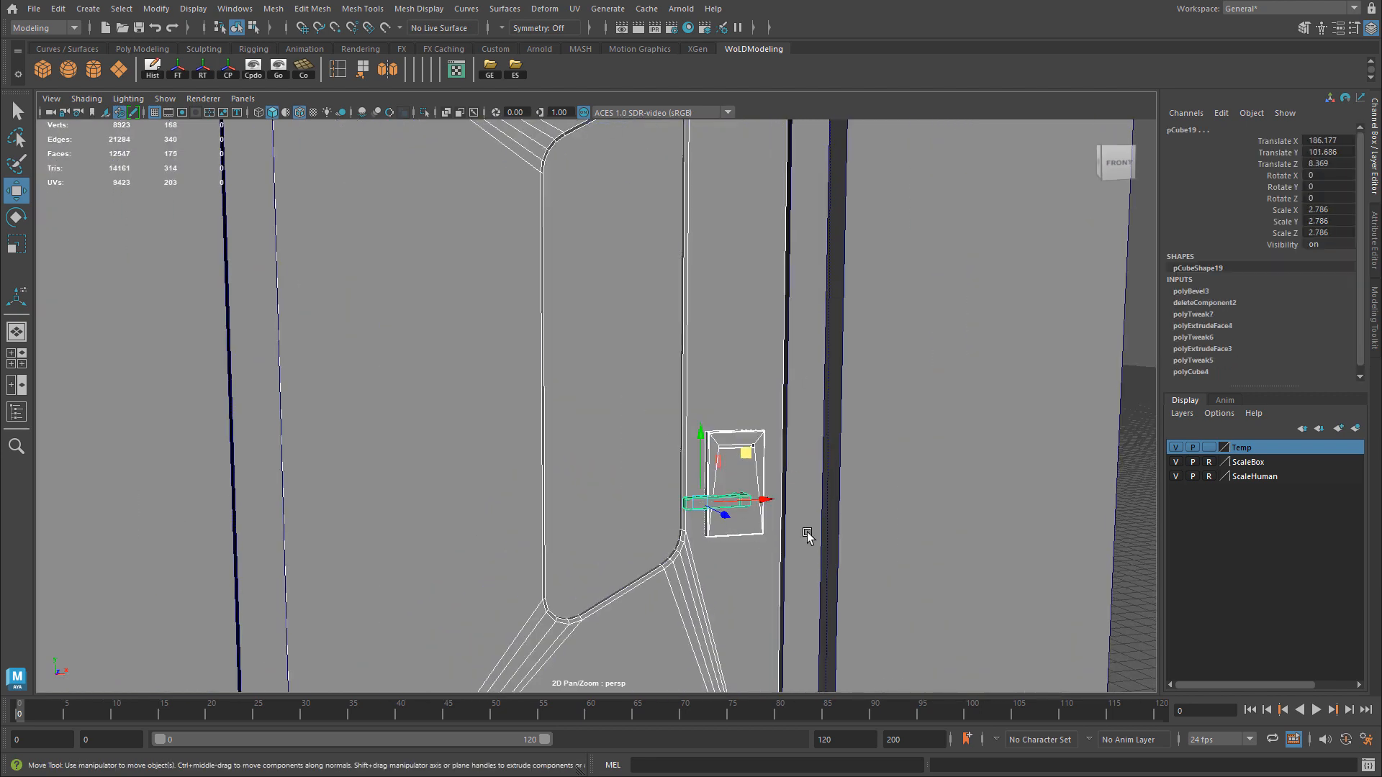
click(151, 71)
alt+middle_drag(750, 484, 623, 472)
scroll(623, 473, up, 3)
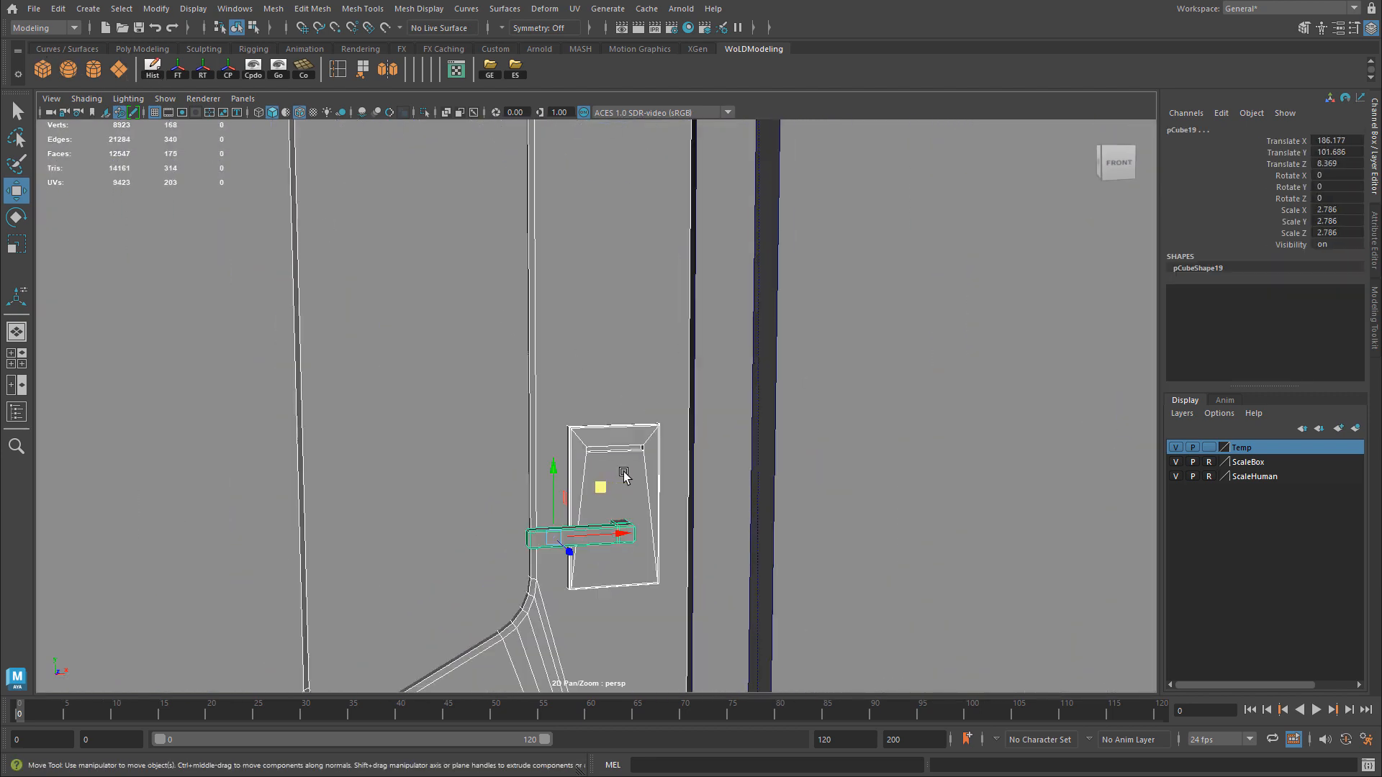
Combine the handle plate and lever into one mesh.
click(643, 456)
shift+click(616, 537)
alt+drag(506, 540, 684, 452)
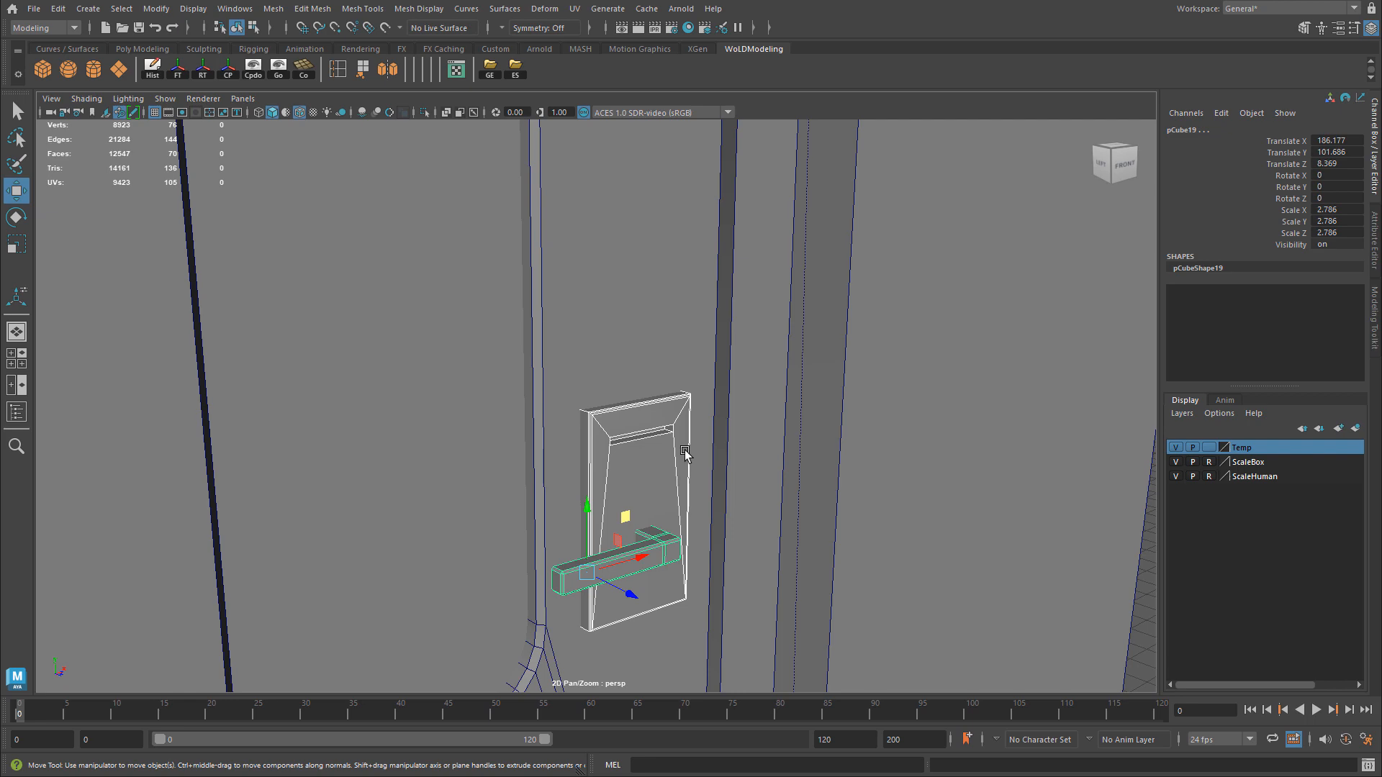
alt+drag(653, 434, 684, 453)
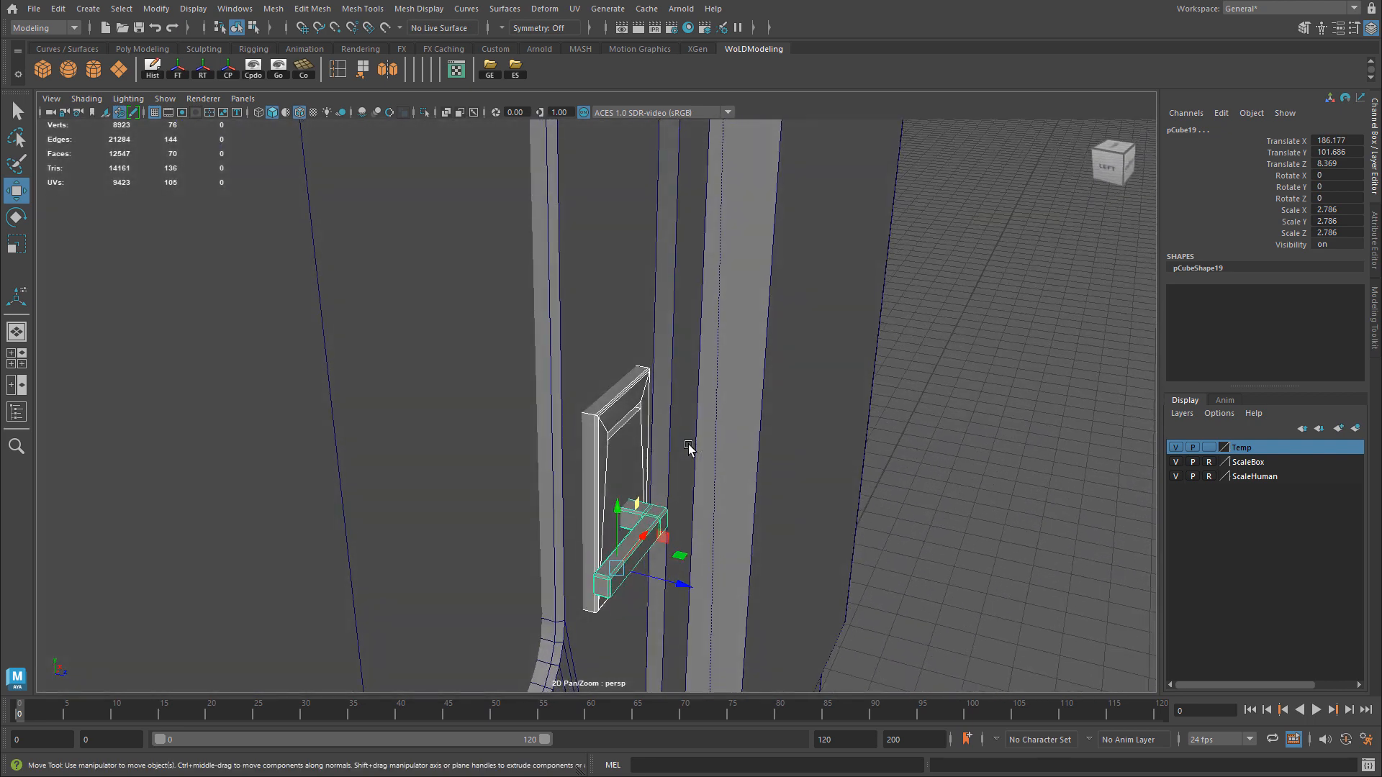
click(271, 8)
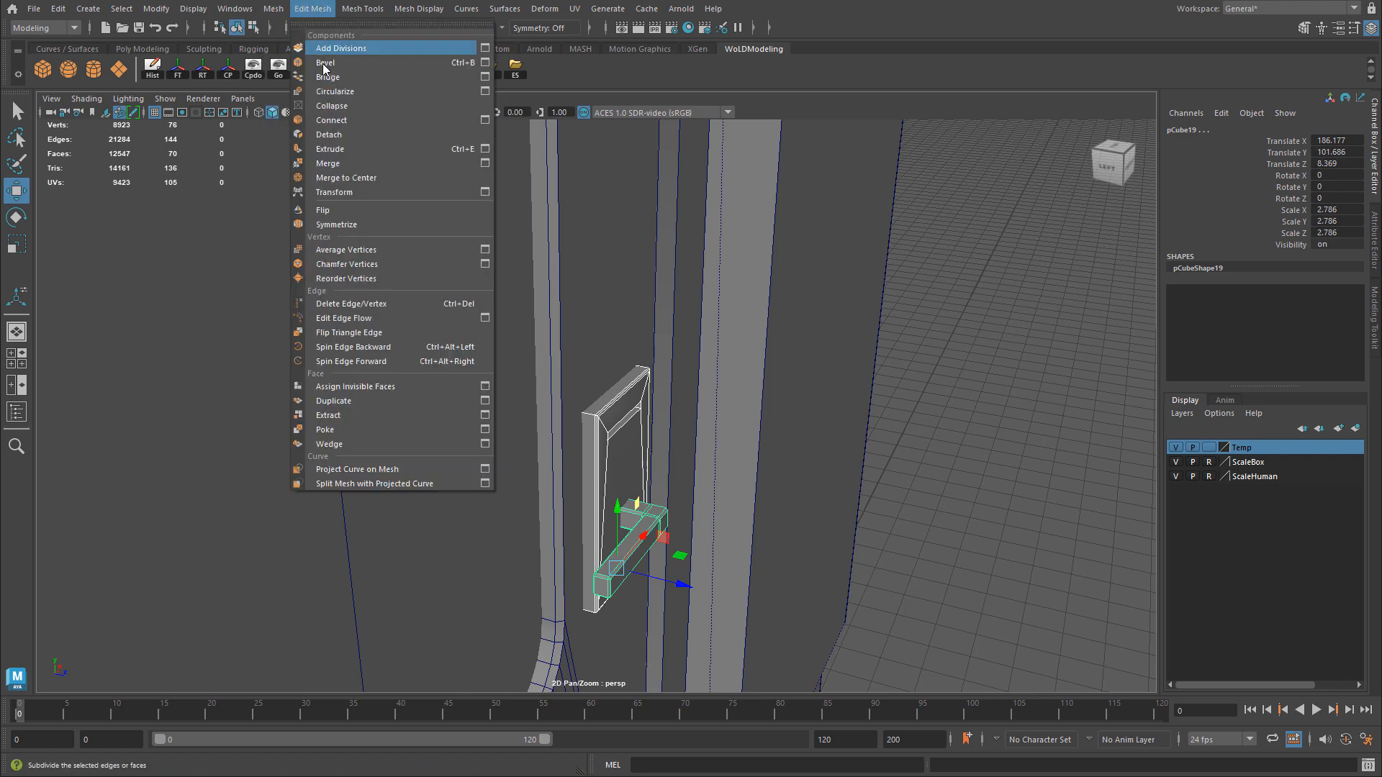
click(301, 63)
alt+drag(705, 460, 734, 487)
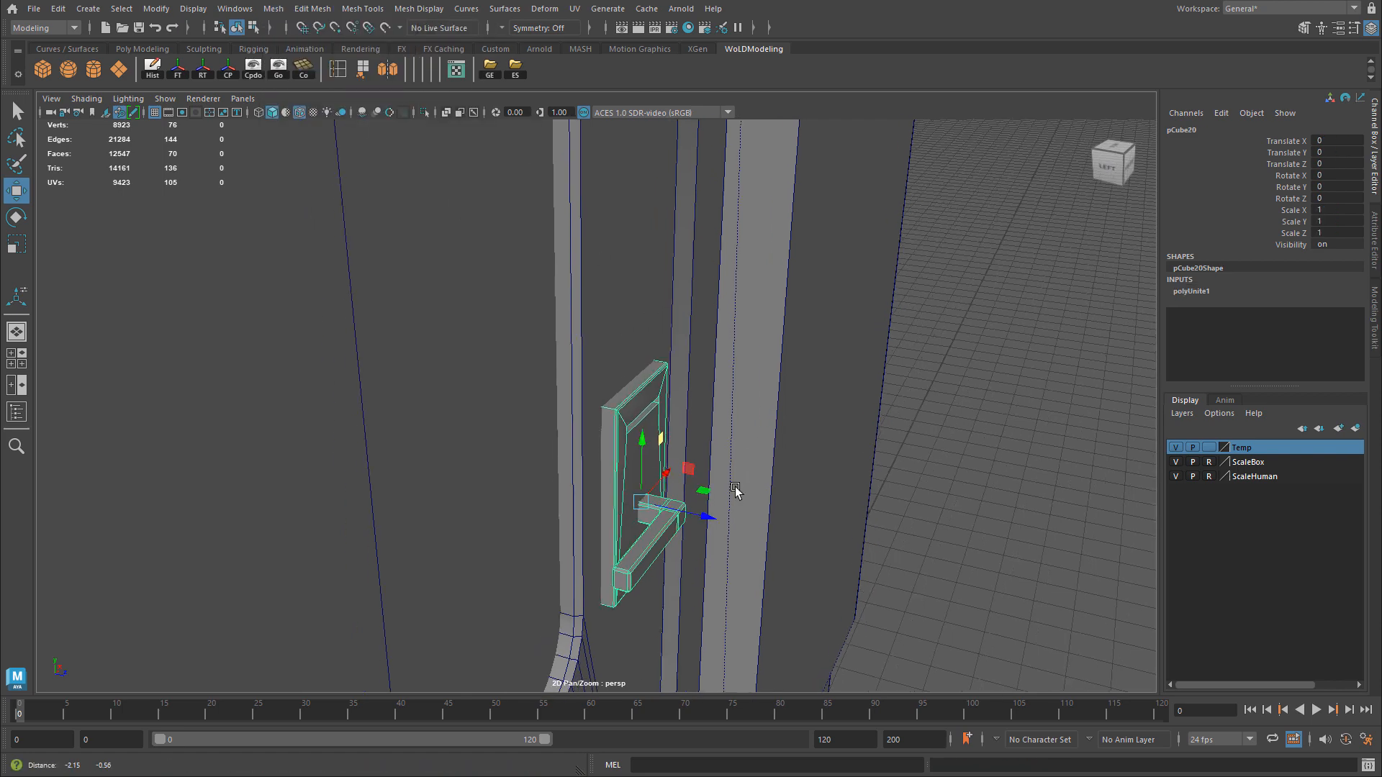
Duplicate the combined handle and mirror the copy by setting its Scale Z to -1.
alt+middle_drag(602, 410, 555, 423)
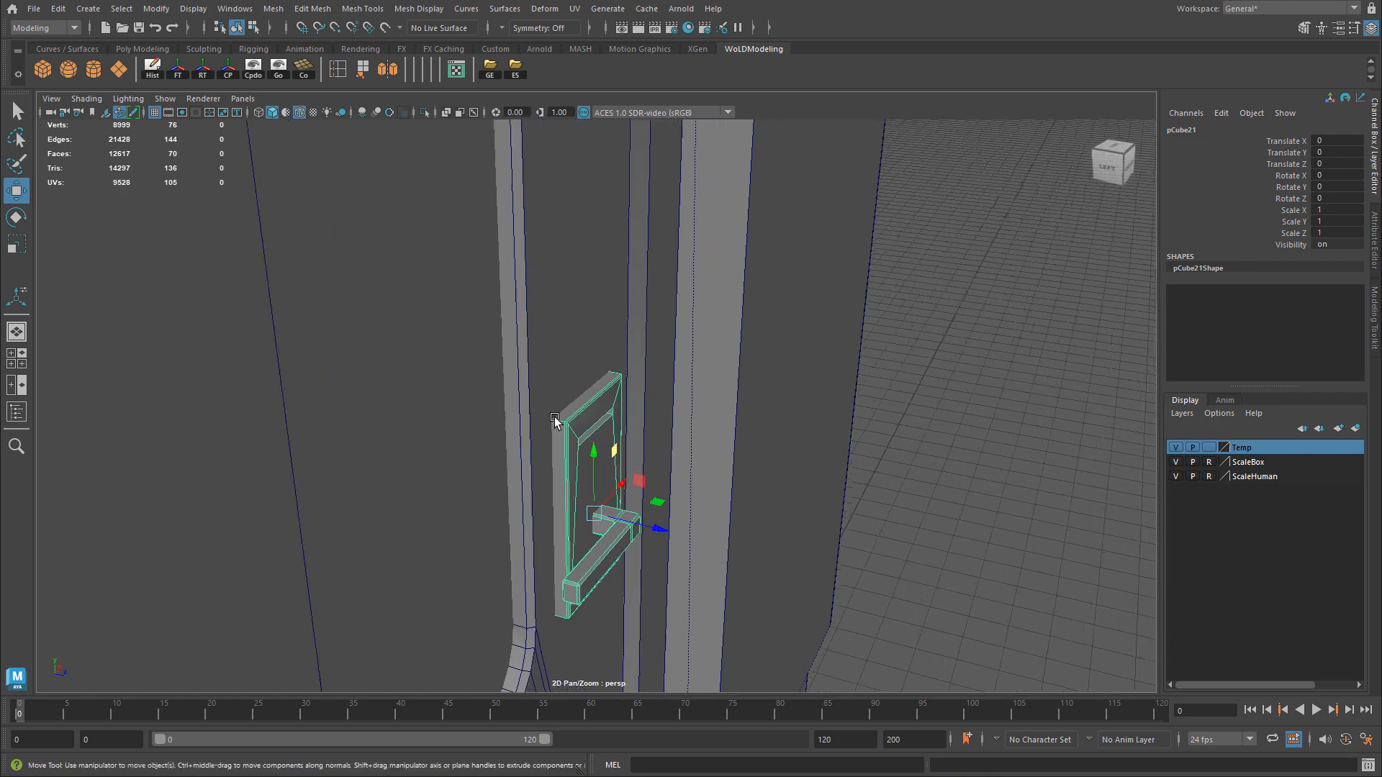
alt+right_drag(555, 423, 817, 350)
alt+middle_drag(754, 478, 752, 426)
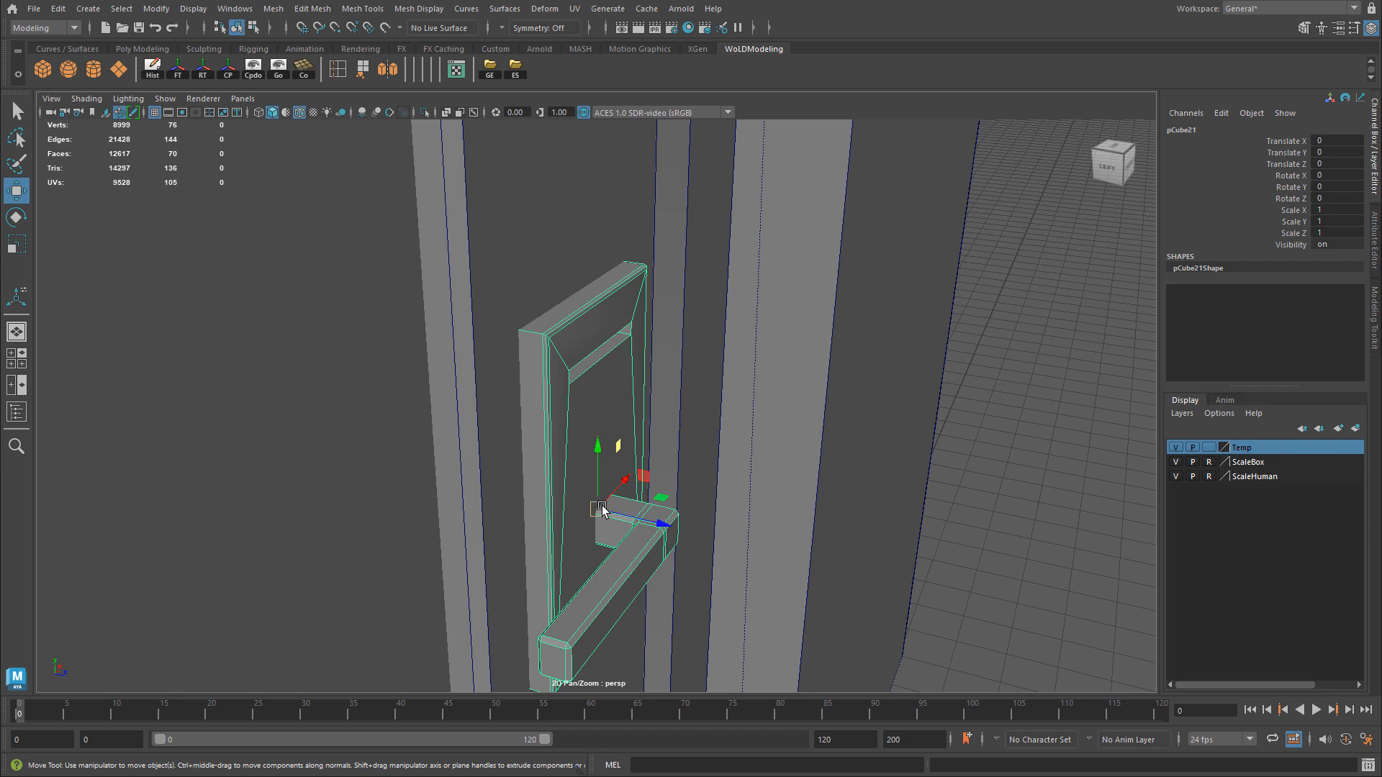
double_click(1339, 234)
text(-1)
key(Return)
Move the mirrored handle along Z to about -11.78 so it sits against the opposite side of the door.
alt+drag(823, 456, 620, 473)
alt+drag(439, 464, 602, 472)
drag(503, 472, 481, 482)
alt+drag(598, 444, 840, 365)
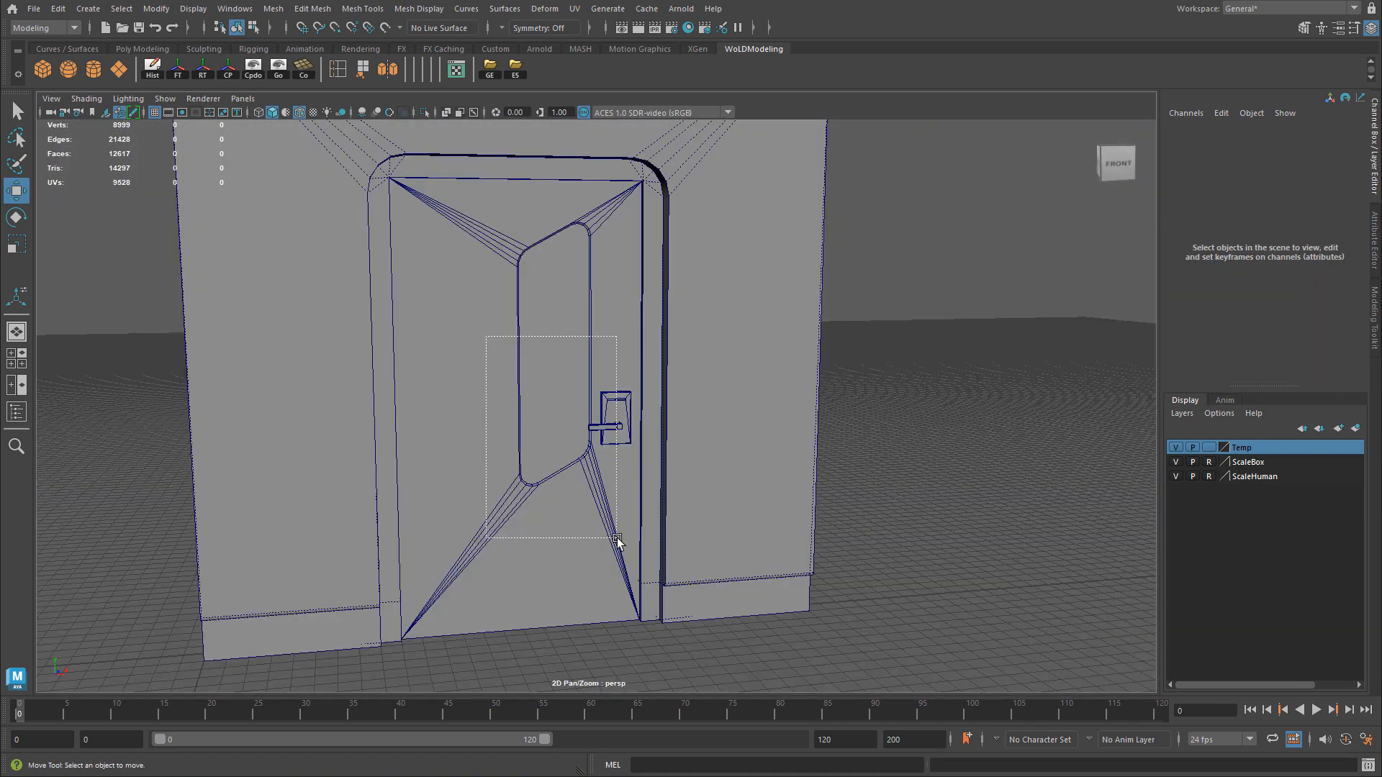
Combine the door, glass plane and both handles into a single mesh.
shift+click(631, 456)
alt+drag(632, 456, 547, 460)
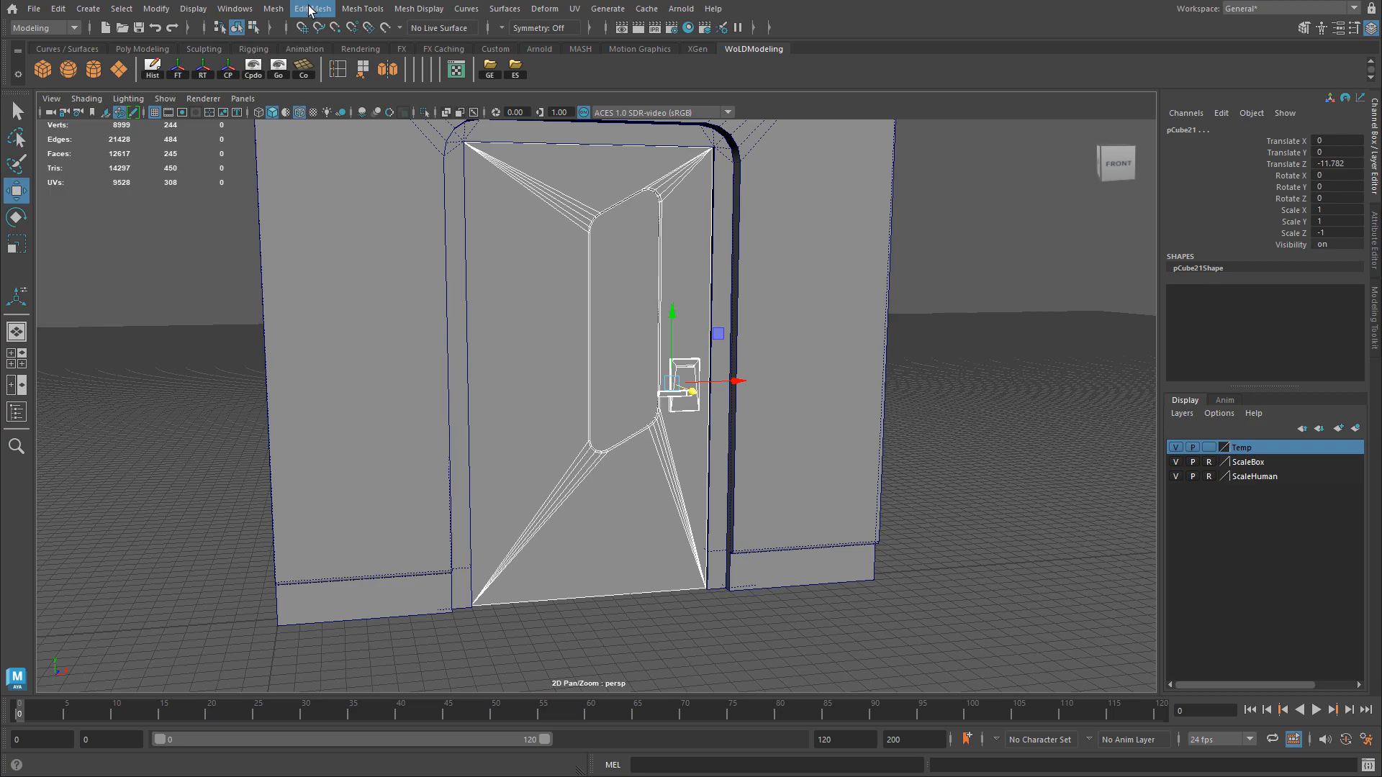
click(274, 9)
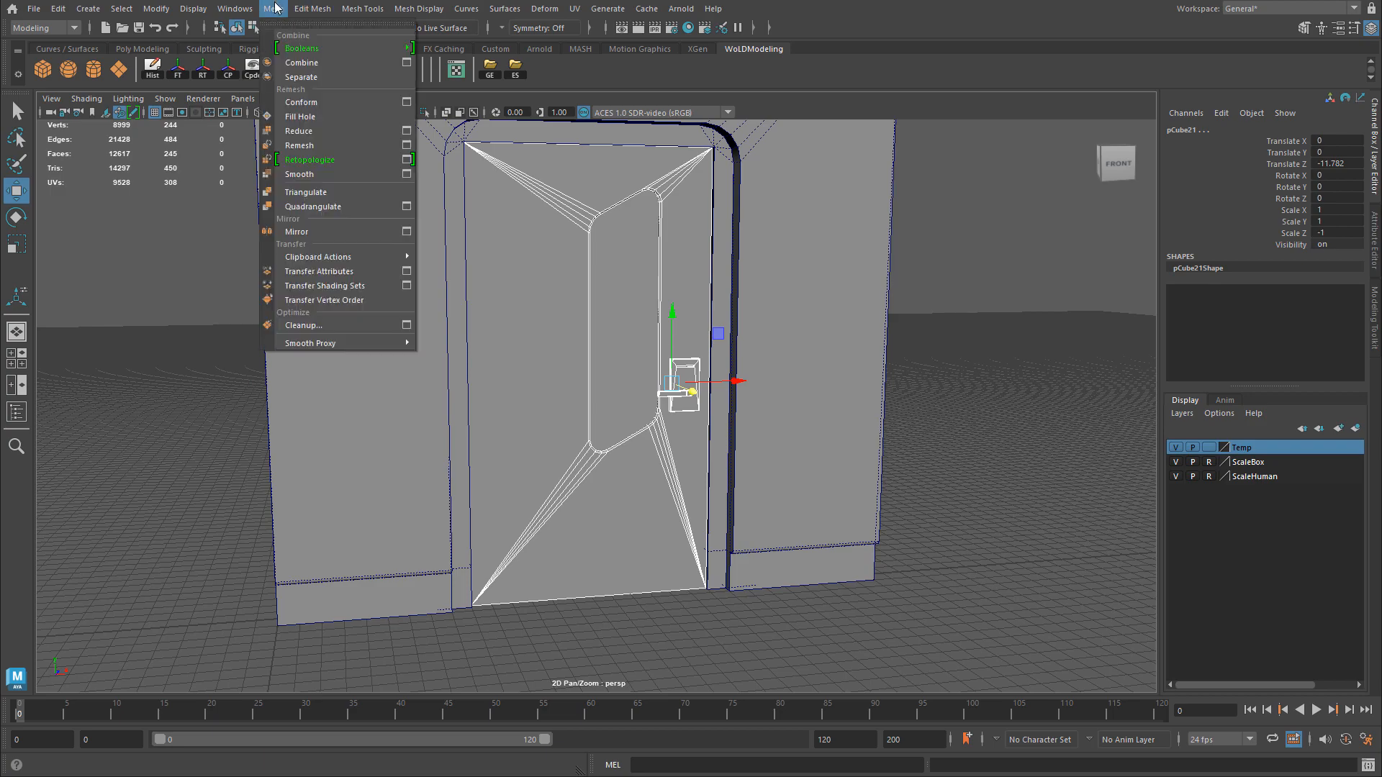
click(309, 62)
Snap the combined door's pivot to its bottom corner on the hinge side, next to the door frame.
alt+drag(349, 272, 239, 300)
alt+middle_drag(238, 299, 437, 208)
alt+right_drag(438, 208, 672, 284)
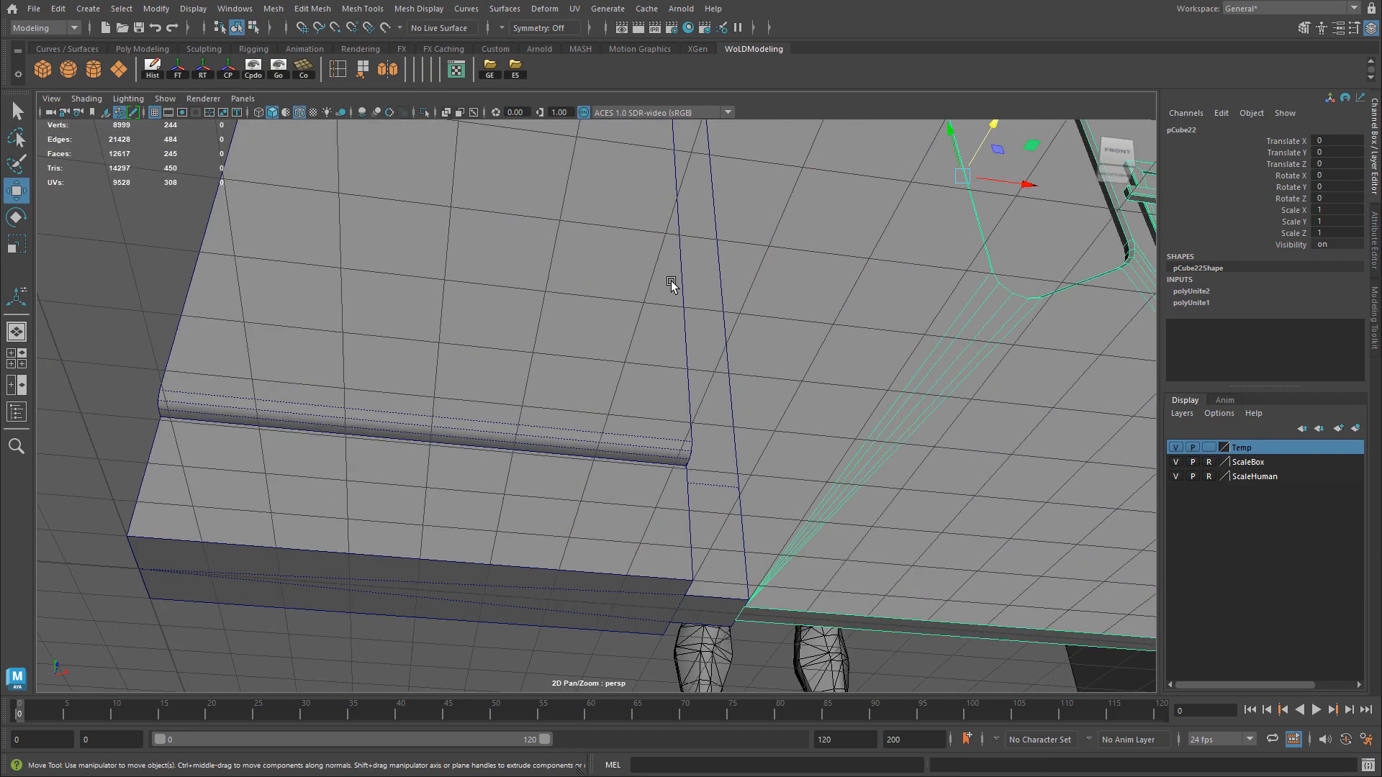
alt+drag(672, 283, 786, 261)
key(d)
key(x)
middle_drag(736, 321, 732, 320)
Snap the combined door to the grid origin at the doorway wall's outer bottom corner.
alt+drag(475, 252, 468, 425)
alt+right_drag(281, 421, 314, 437)
alt+middle_drag(314, 437, 391, 362)
alt+right_drag(392, 362, 487, 608)
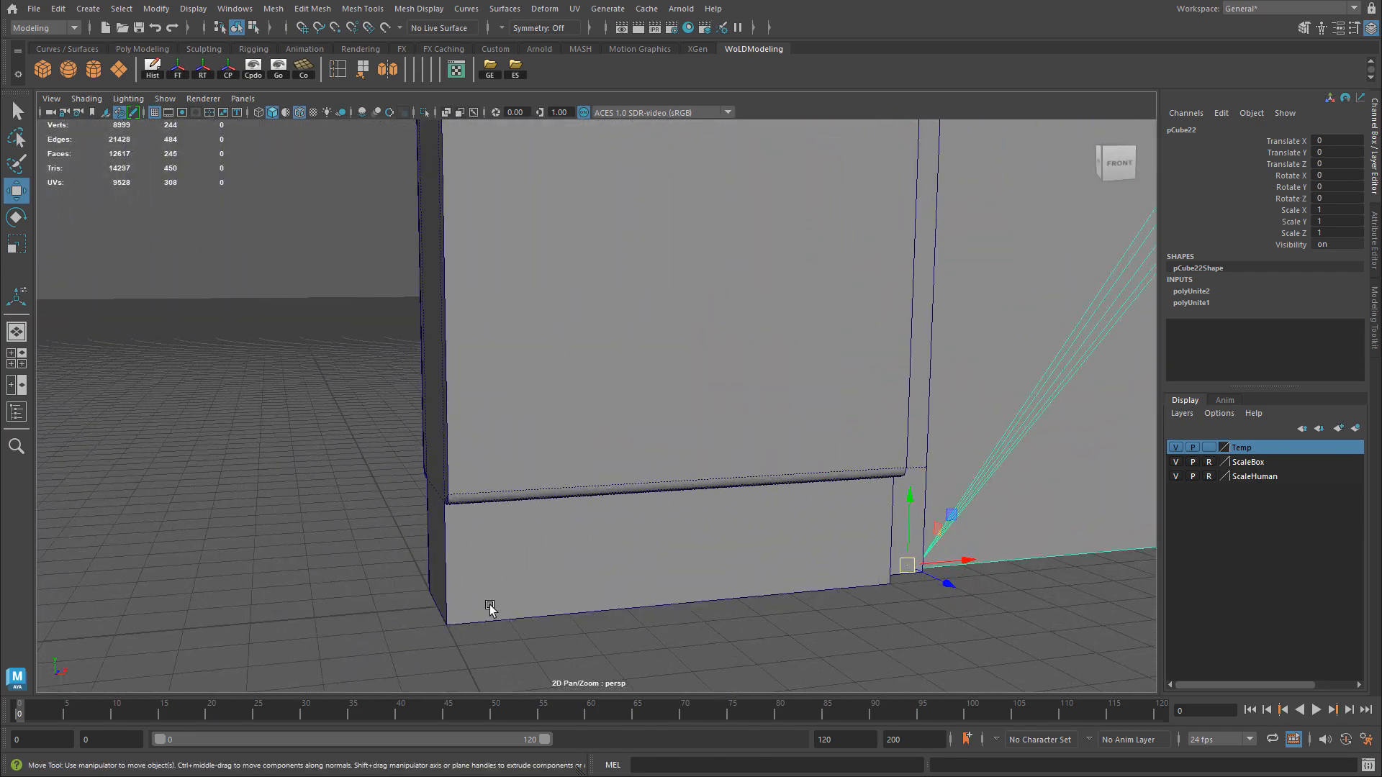
middle_click(439, 612)
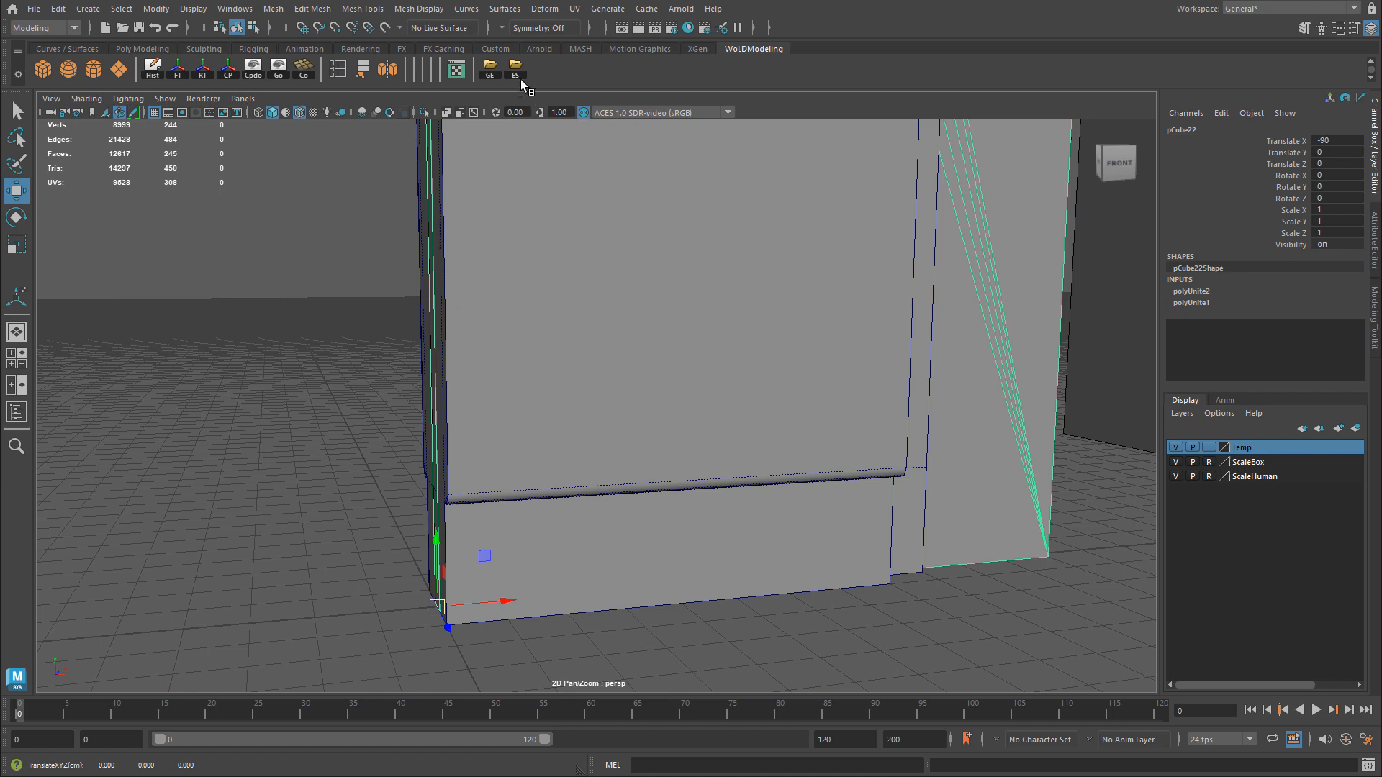
Export the combined door as door_lm.fbx, replacing the existing file, and select the doorway wall.
key(ctrl+shift+e)
double_click(623, 299)
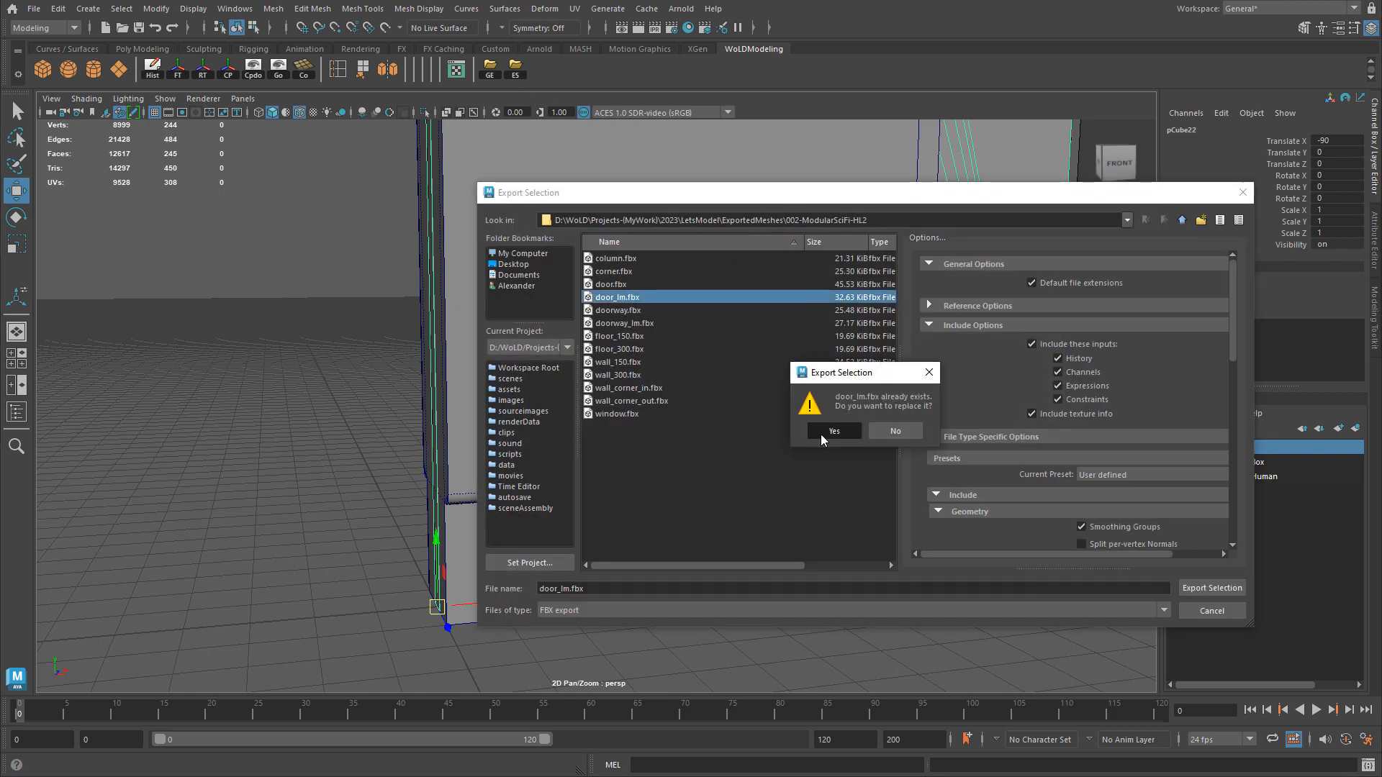
click(822, 434)
click(821, 496)
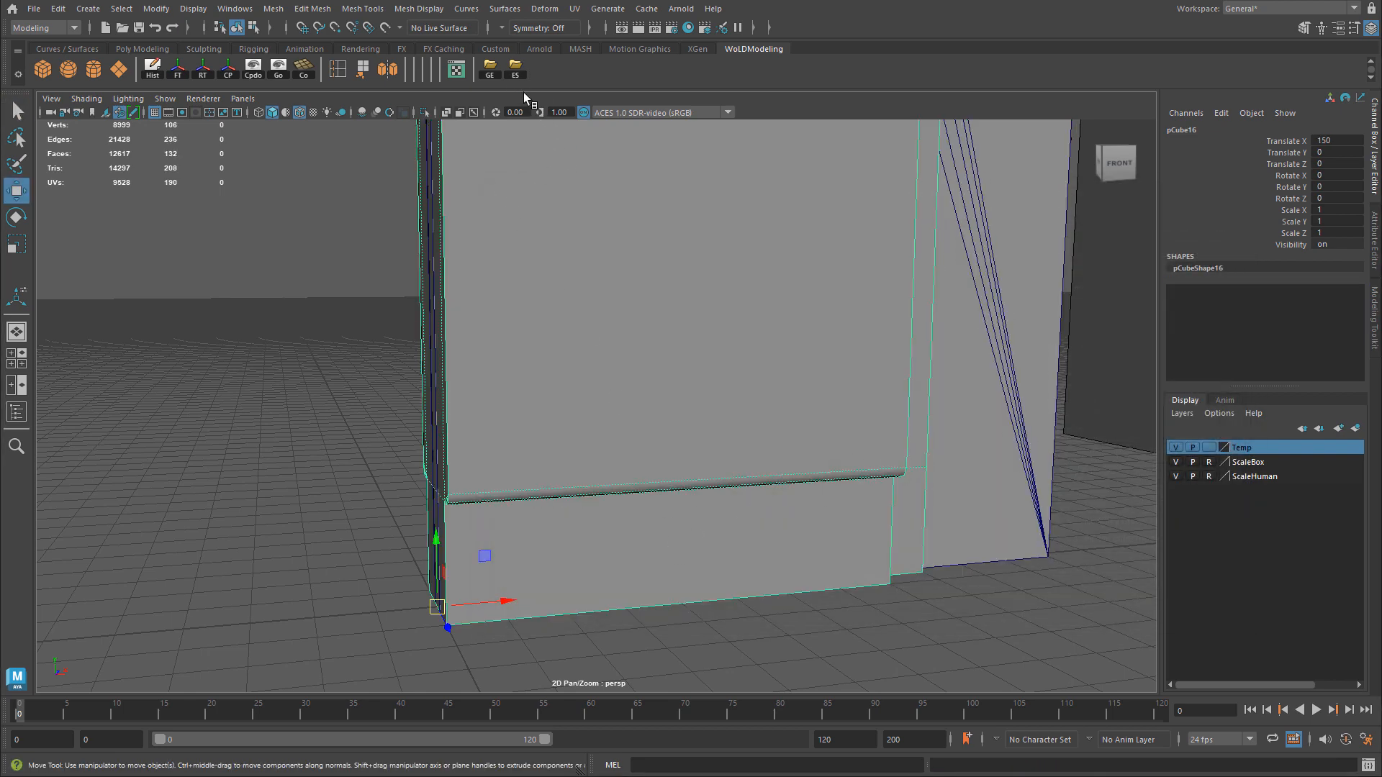
Export the doorway wall as doorway_lm.fbx, replacing the existing file, and save the scene with the combined door selected.
click(516, 70)
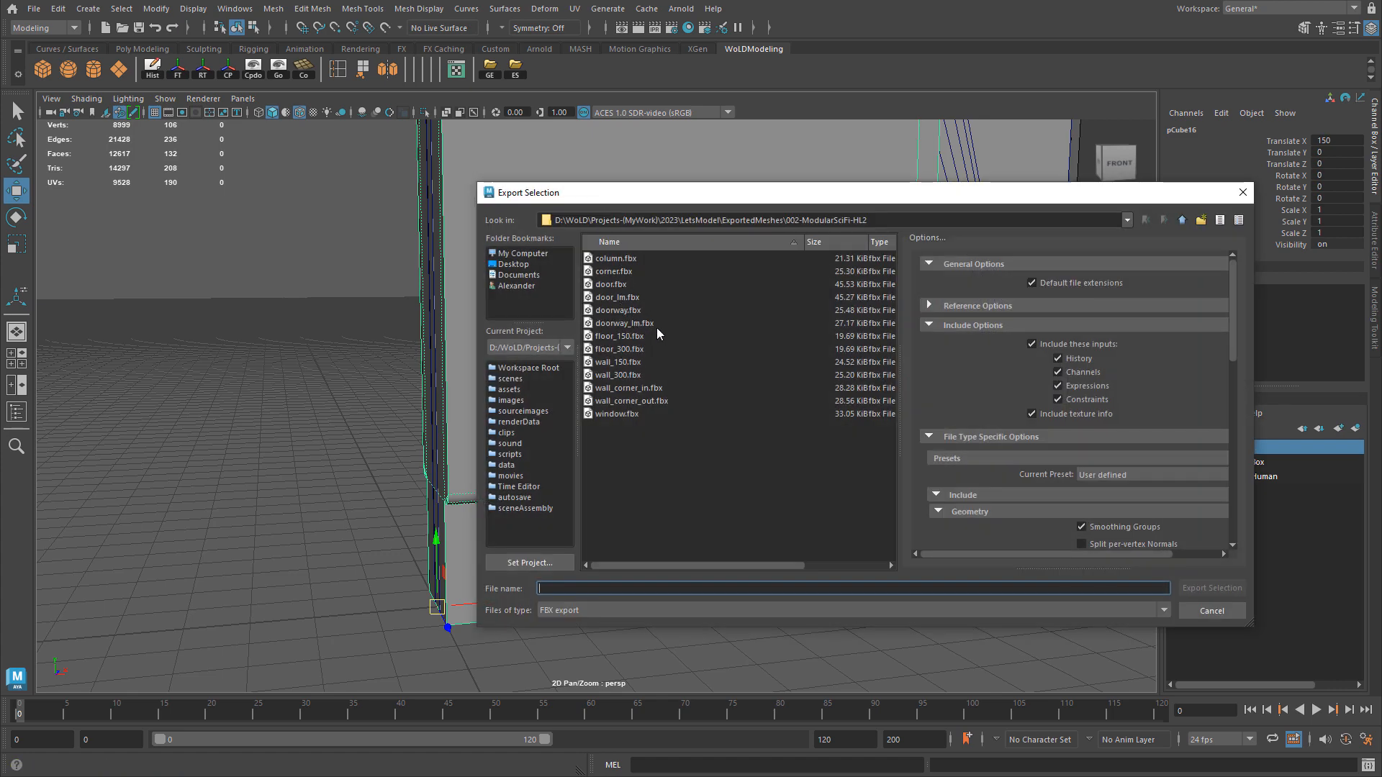
double_click(624, 324)
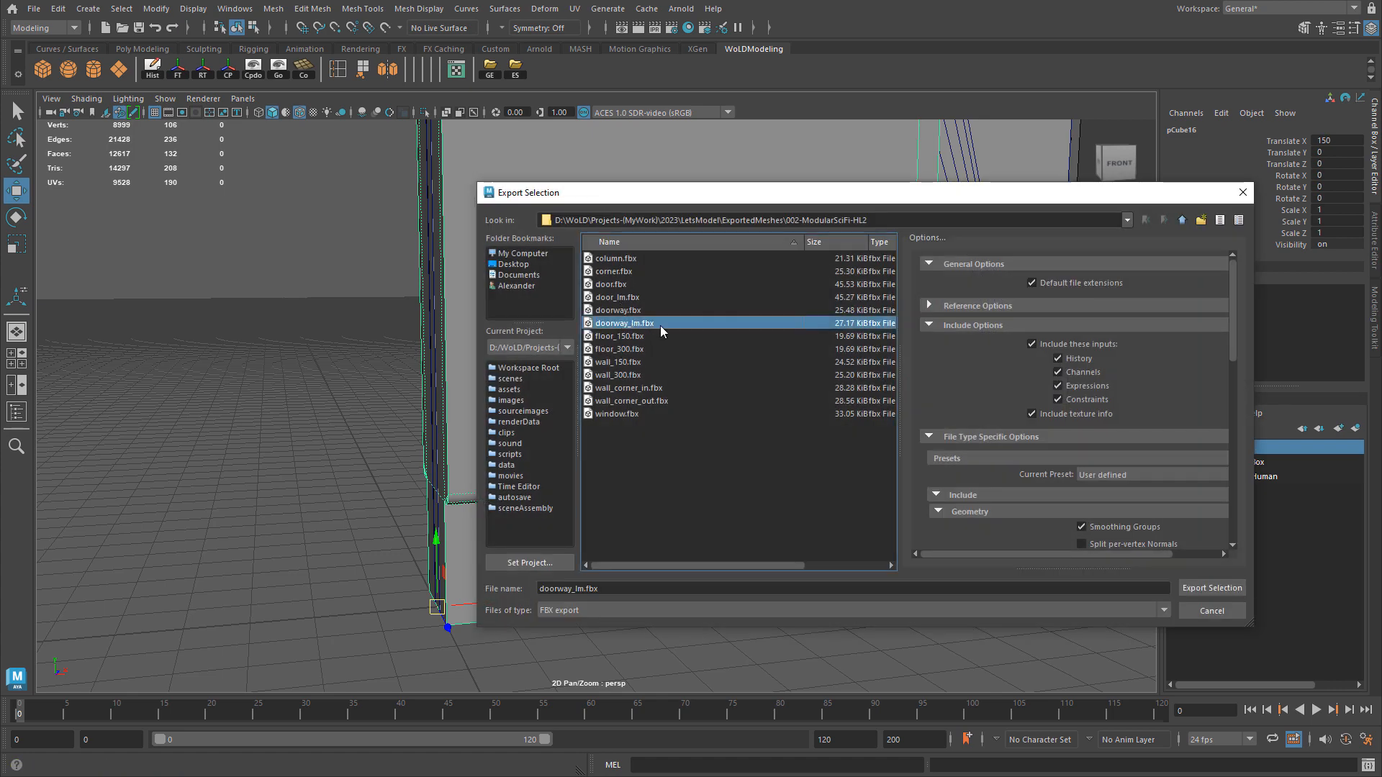
click(828, 428)
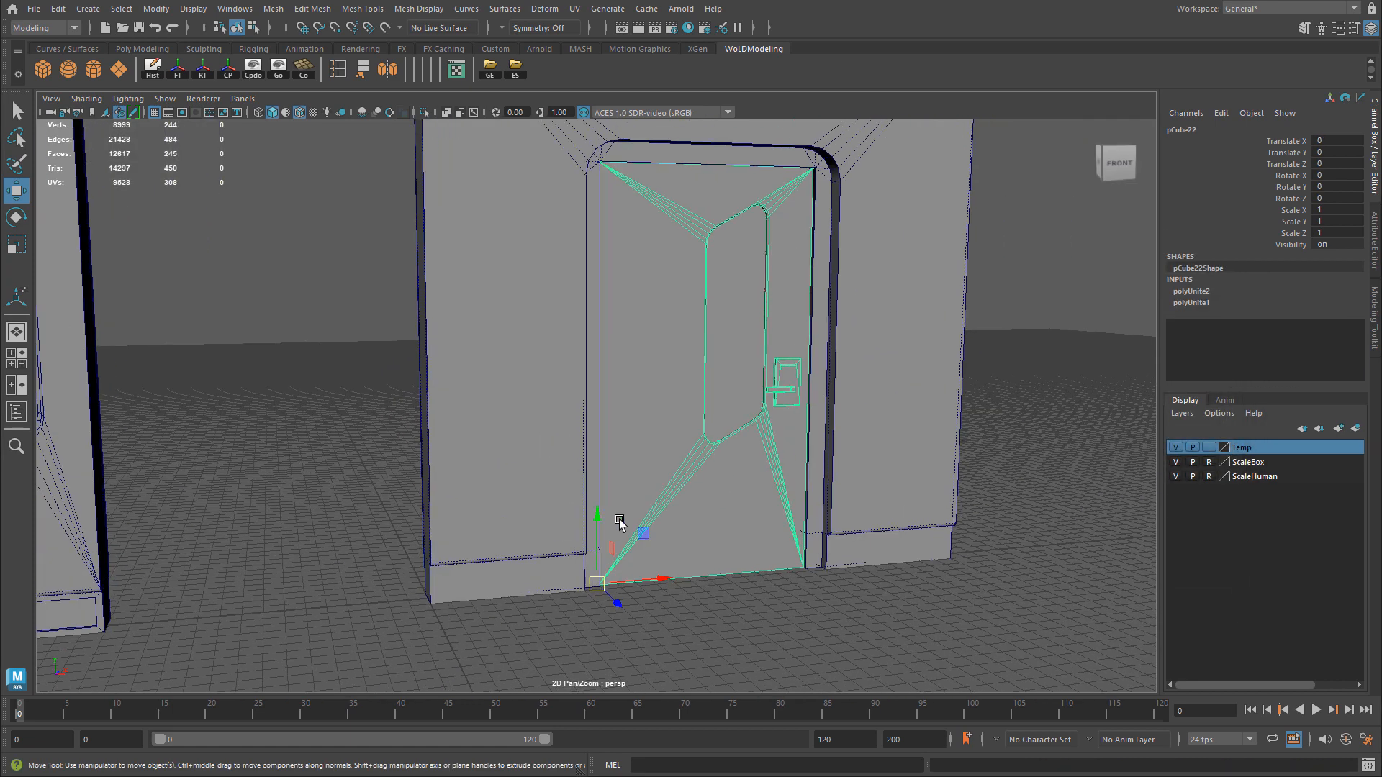
key(ctrl+s)
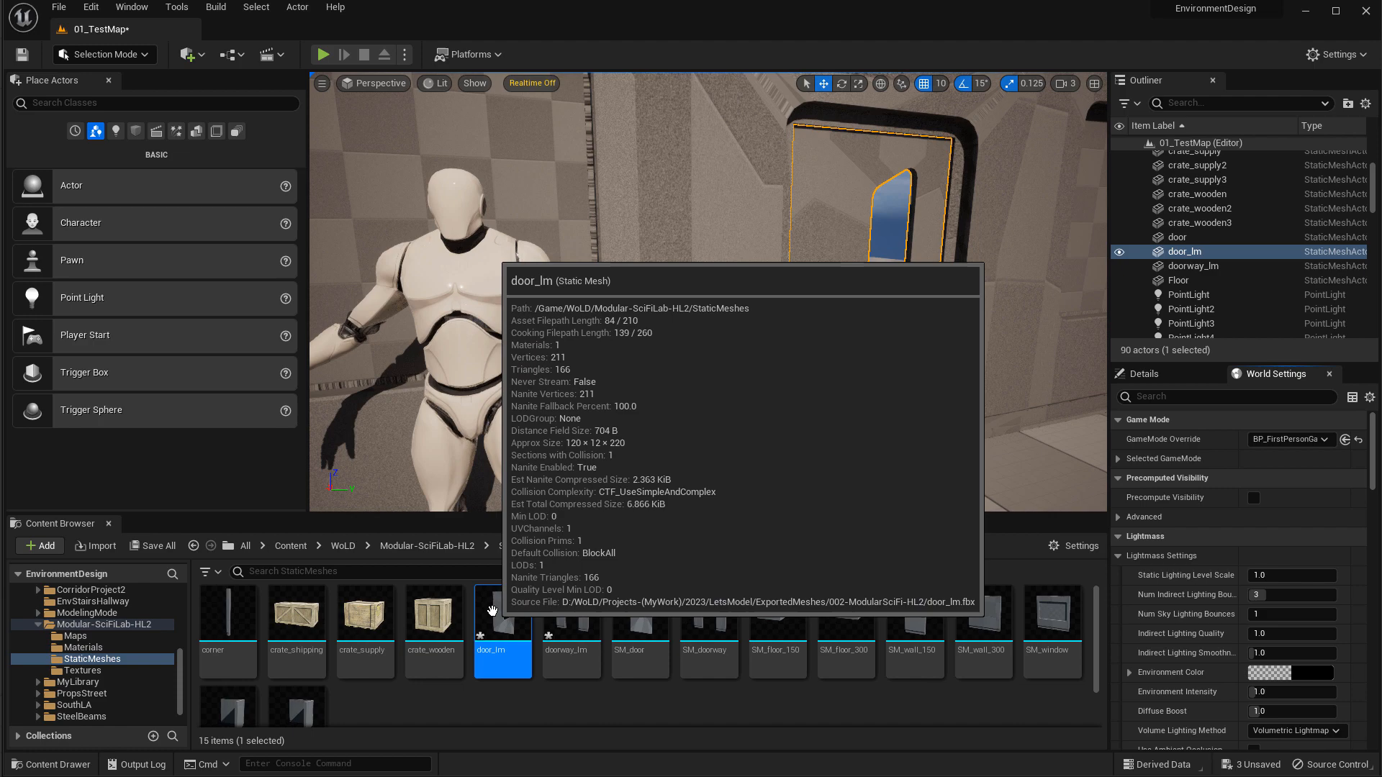
In Unreal Engine, reimport the door_lm and doorway_lm static meshes from their updated source files.
right_click(503, 619)
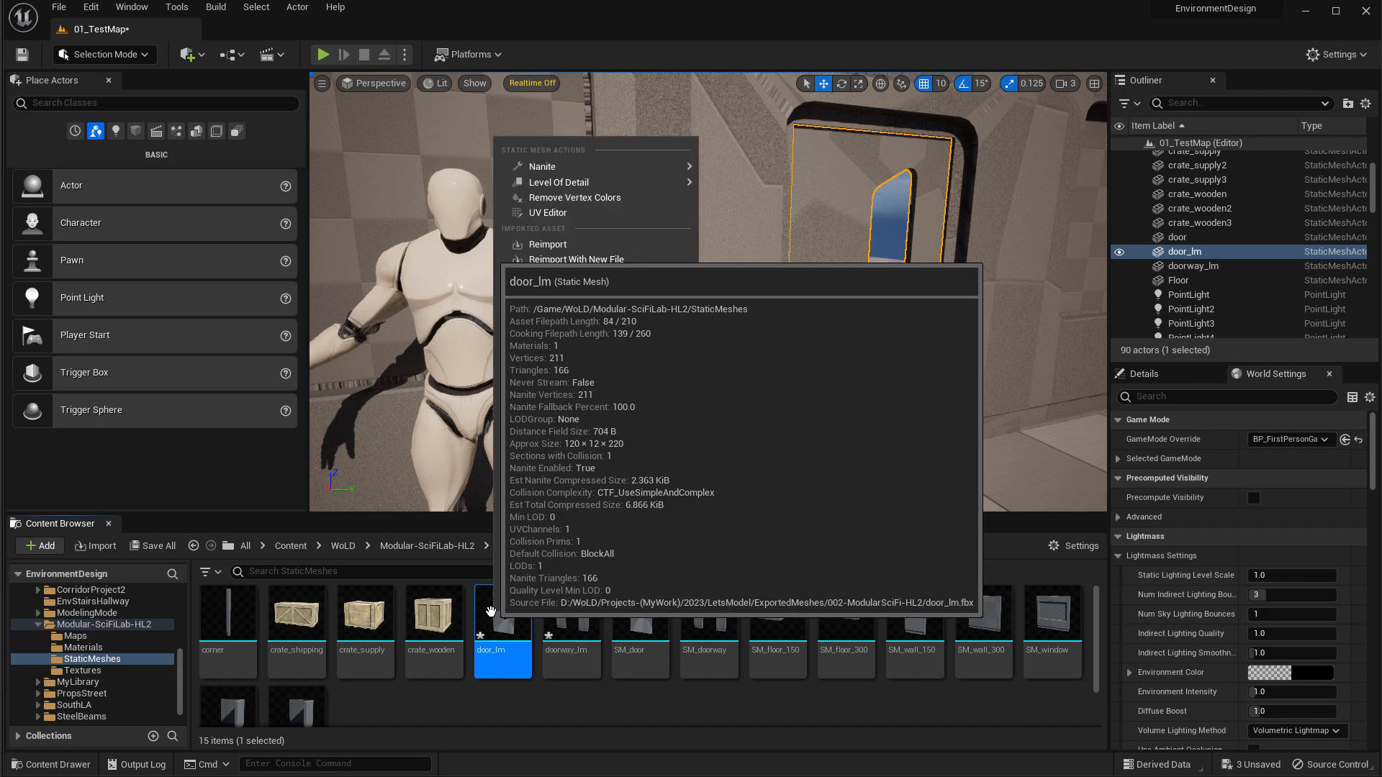
click(562, 245)
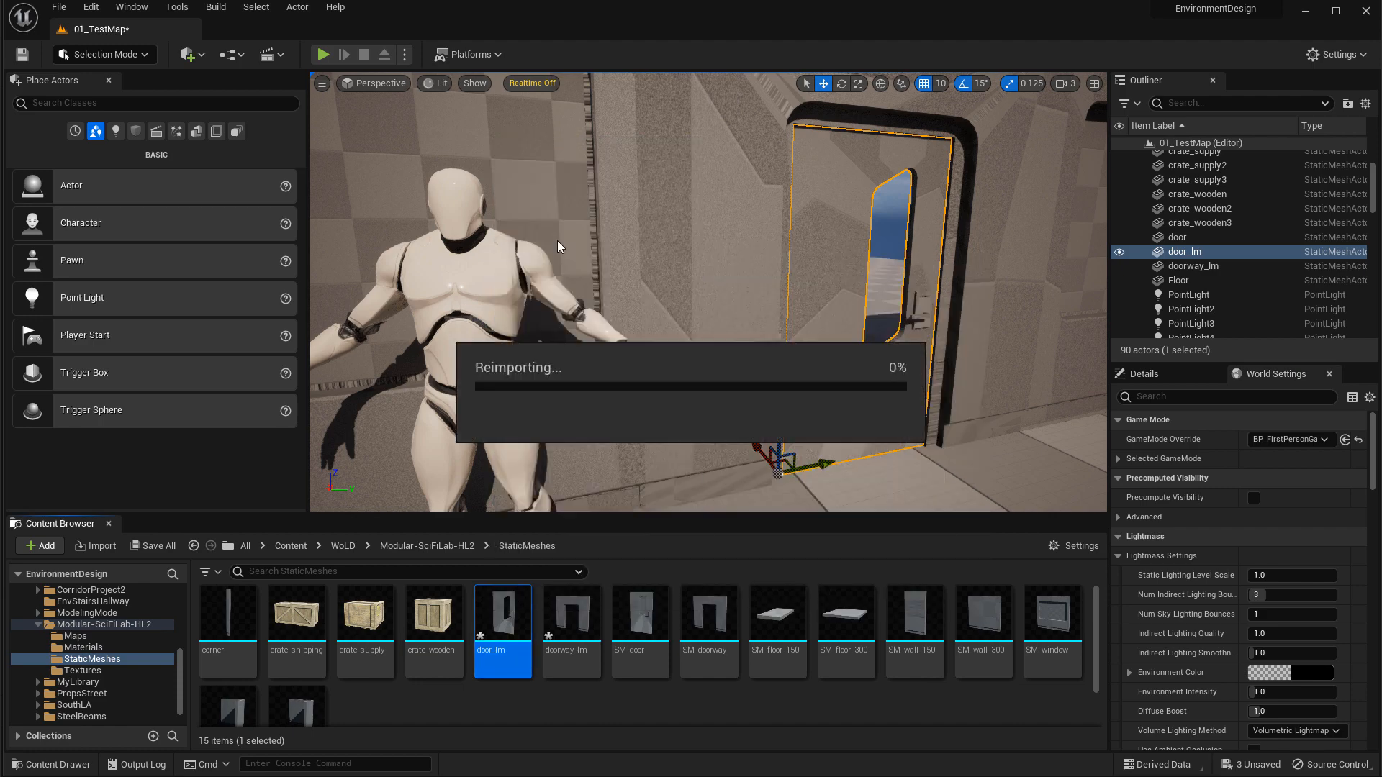
right_click(568, 613)
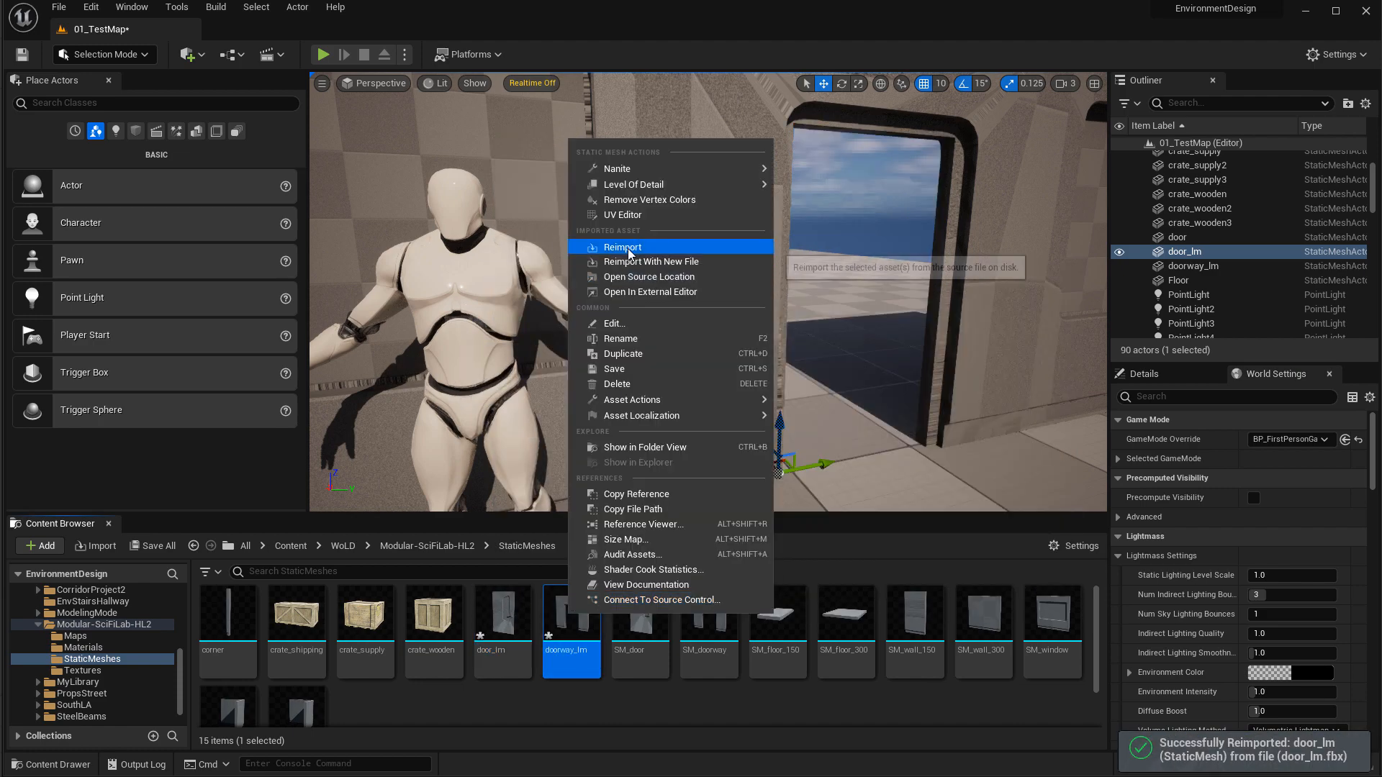
click(624, 236)
Focus on the reimported door, display the scene in Detail Lighting mode, and examine the door and doorway from both sides.
key(f)
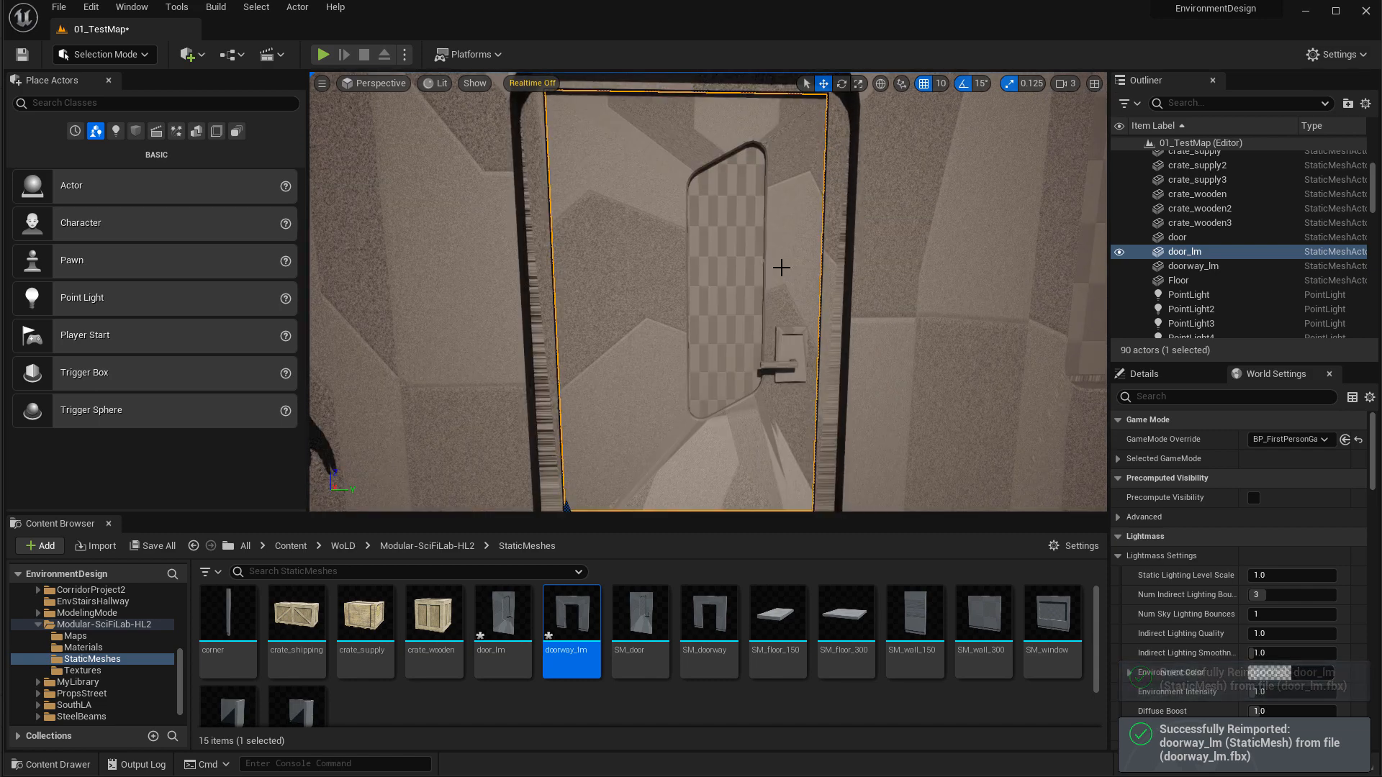
key(alt+5)
right_drag(799, 265, 697, 315)
key(s)
key(w)
key(Escape)
key(w)
key(s)
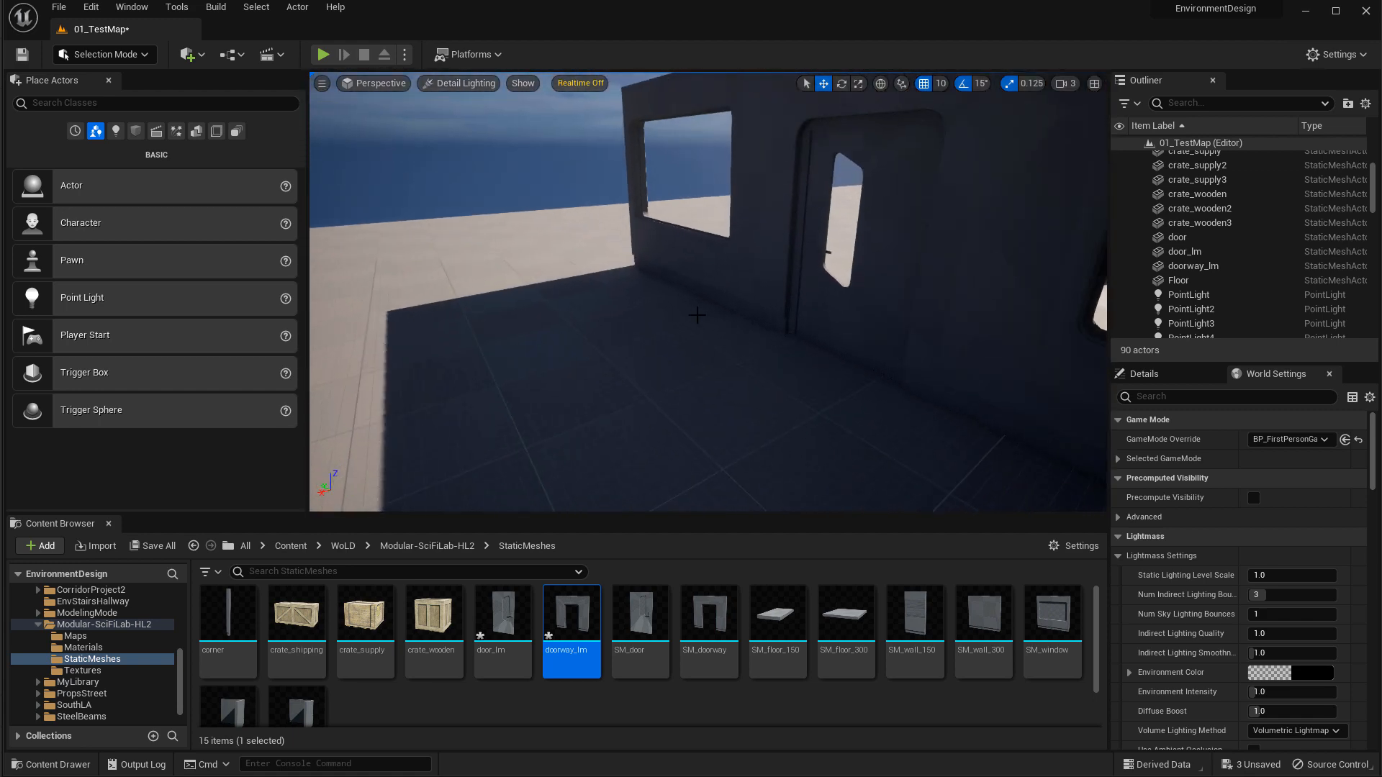
Place a point light on the floor on the unlit side of the doorway wall and inspect the door's handle there.
click(732, 401)
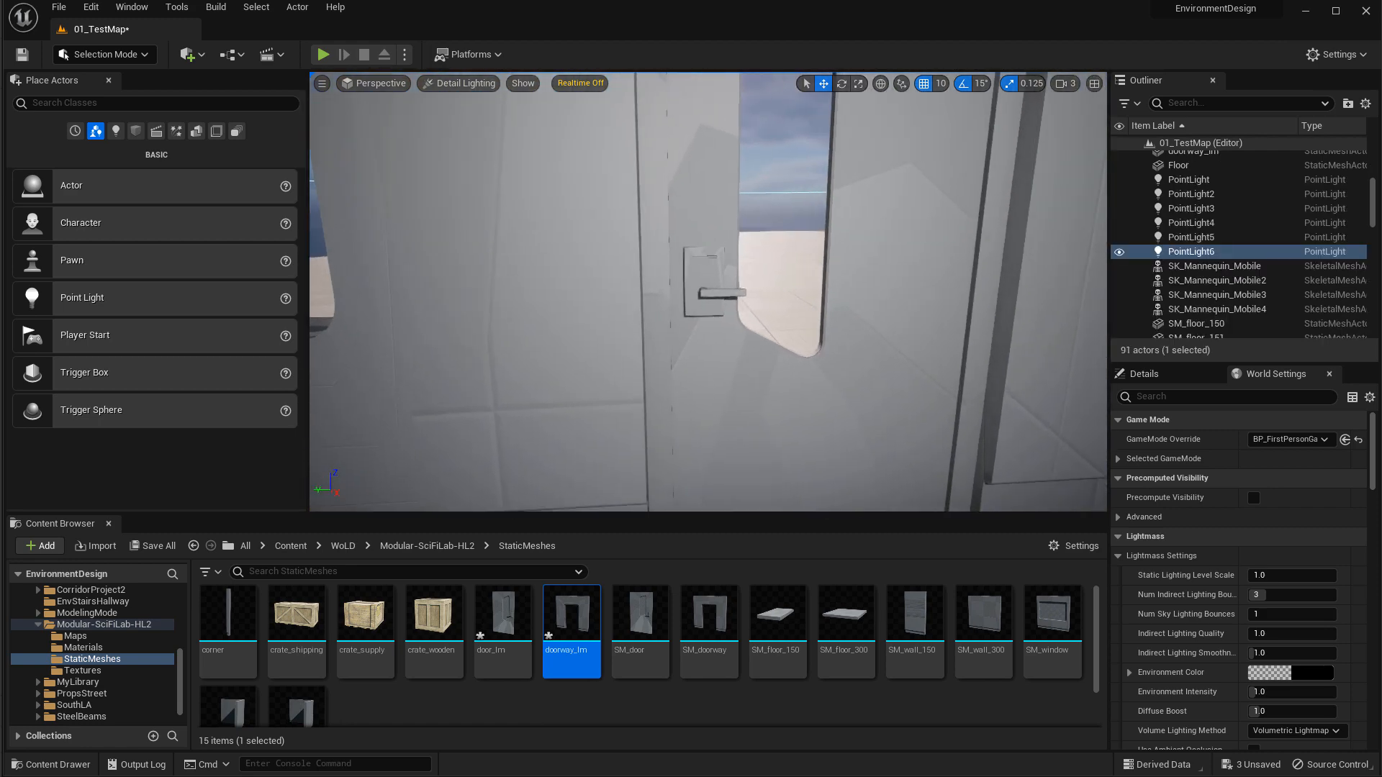
key(Escape)
right_drag(731, 262, 986, 209)
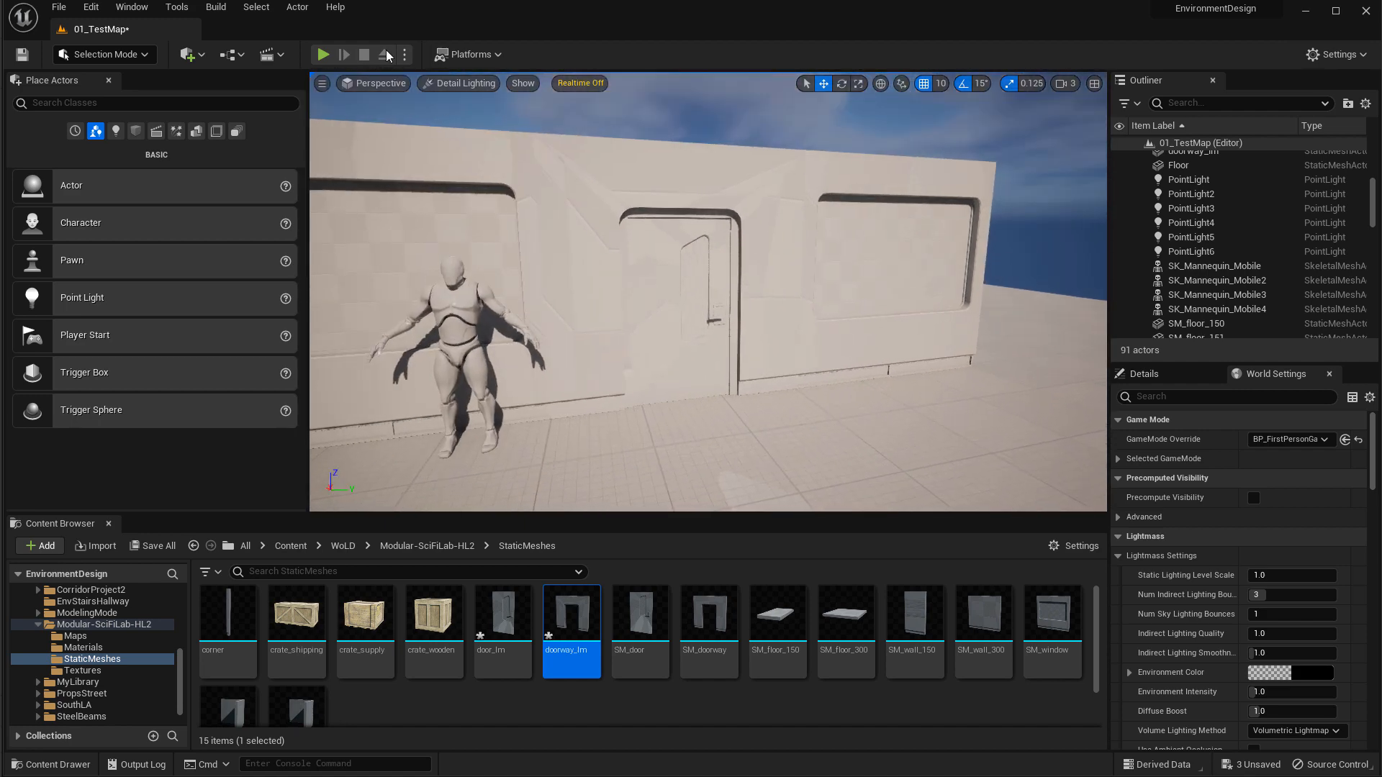
Play-test the level, walking up to the door and back to judge its scale, and stop the session.
click(324, 55)
key(w)
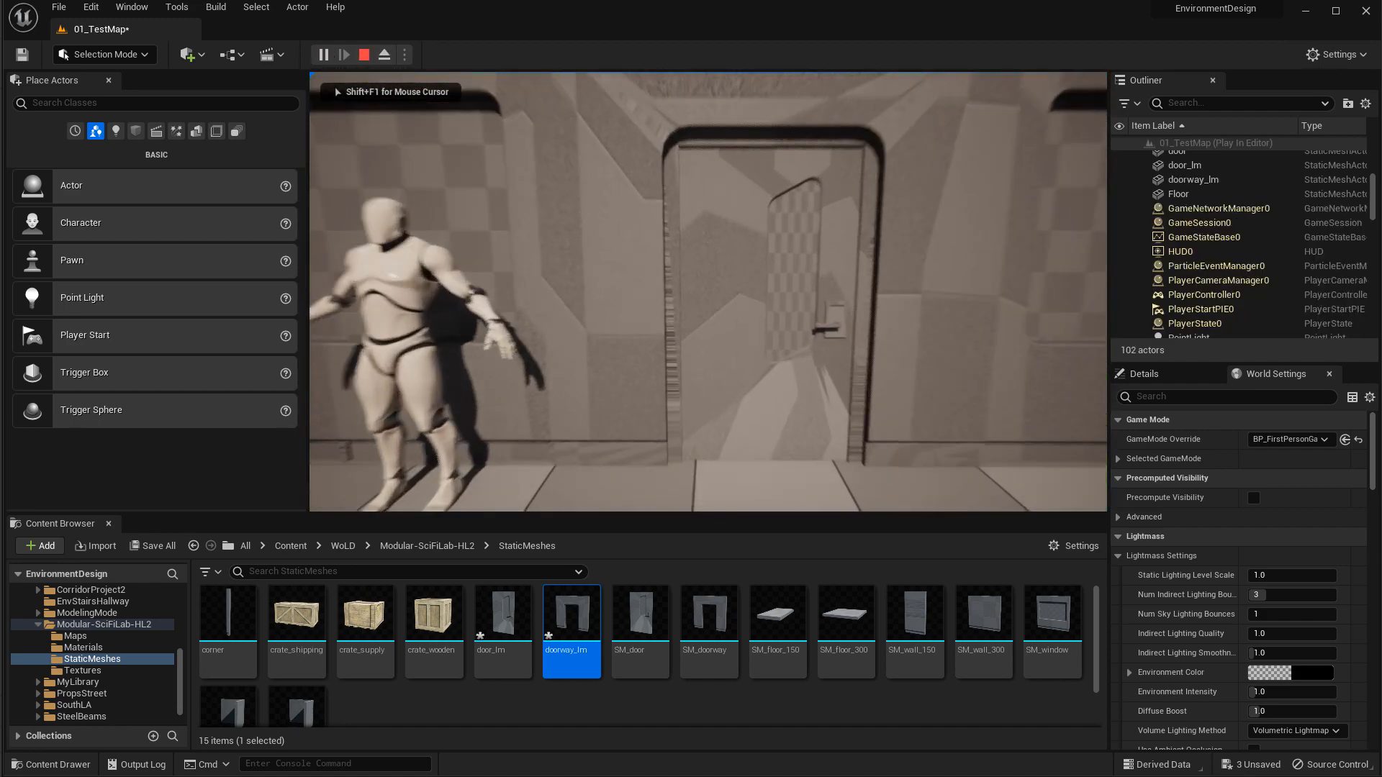
key(w)
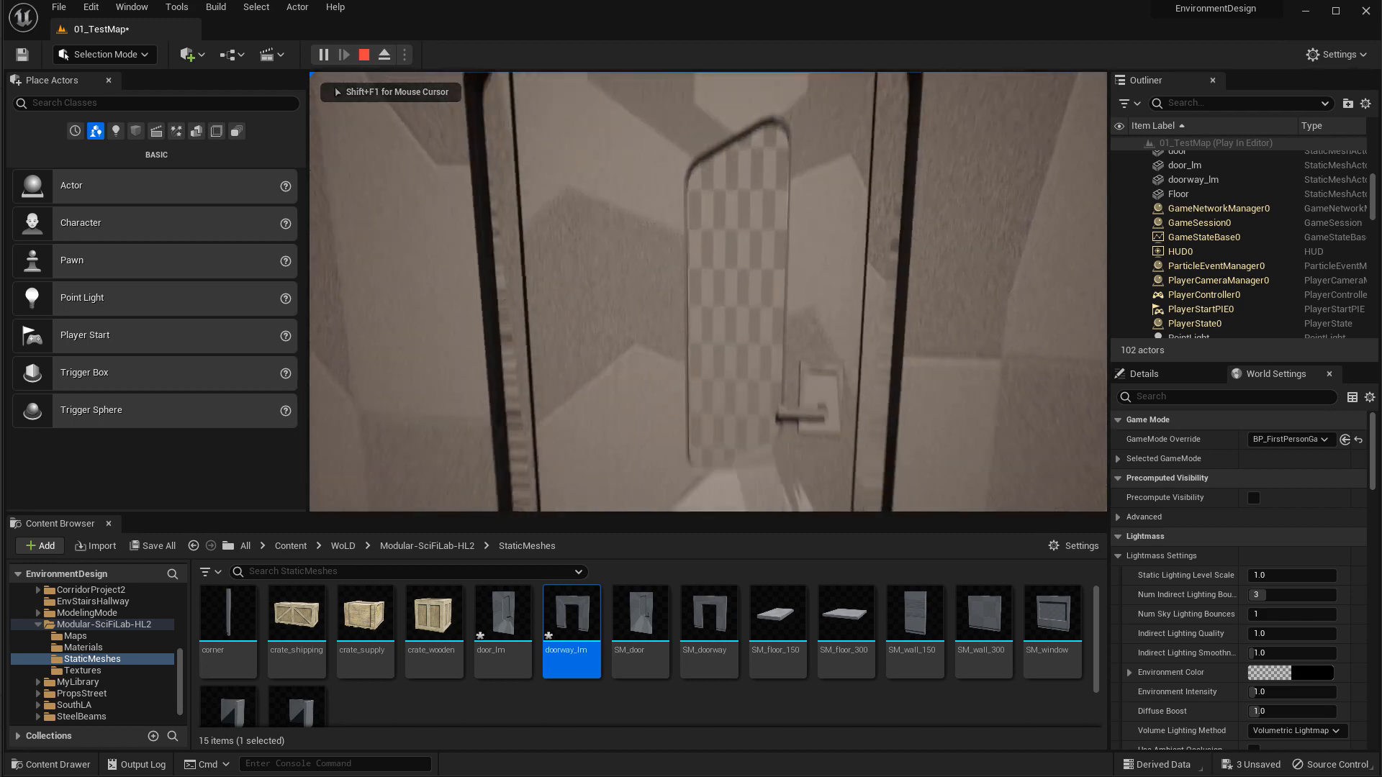
key(s)
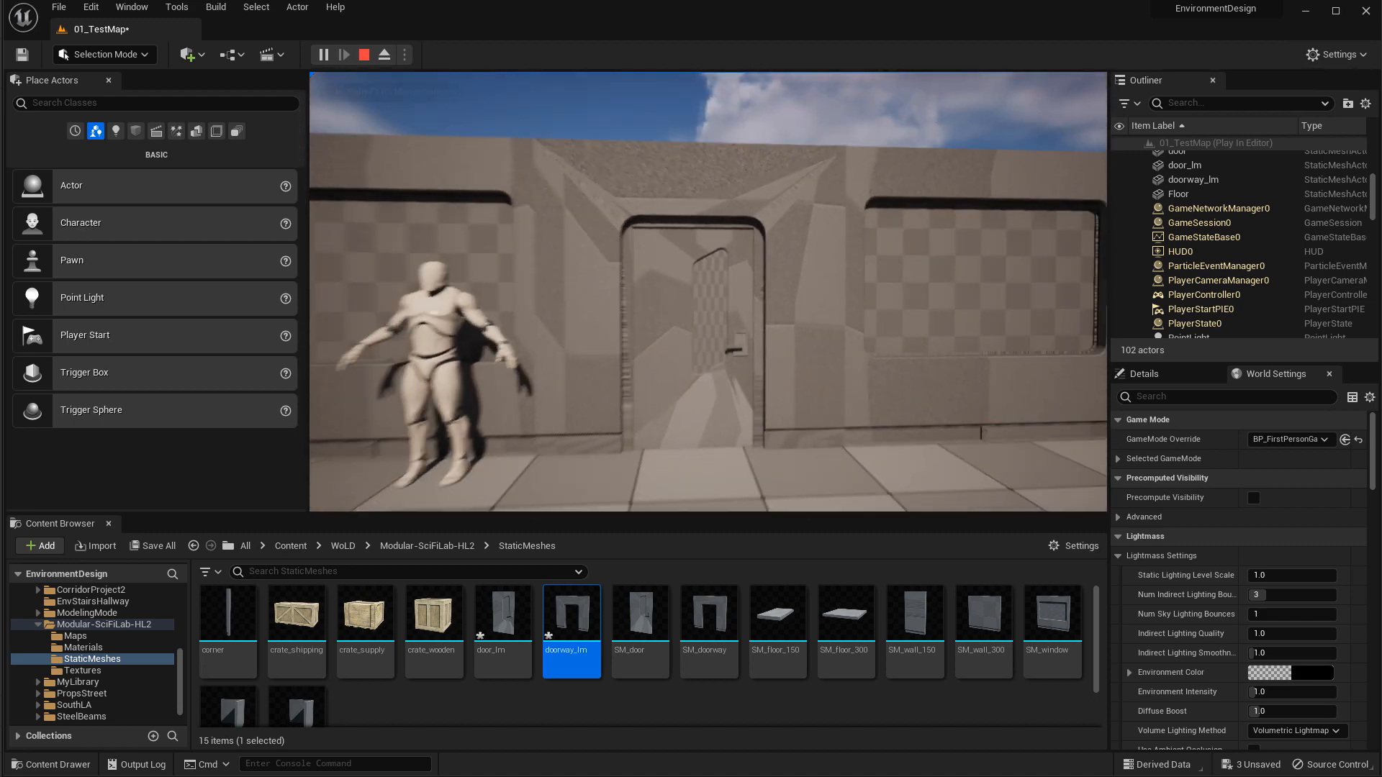
key(Escape)
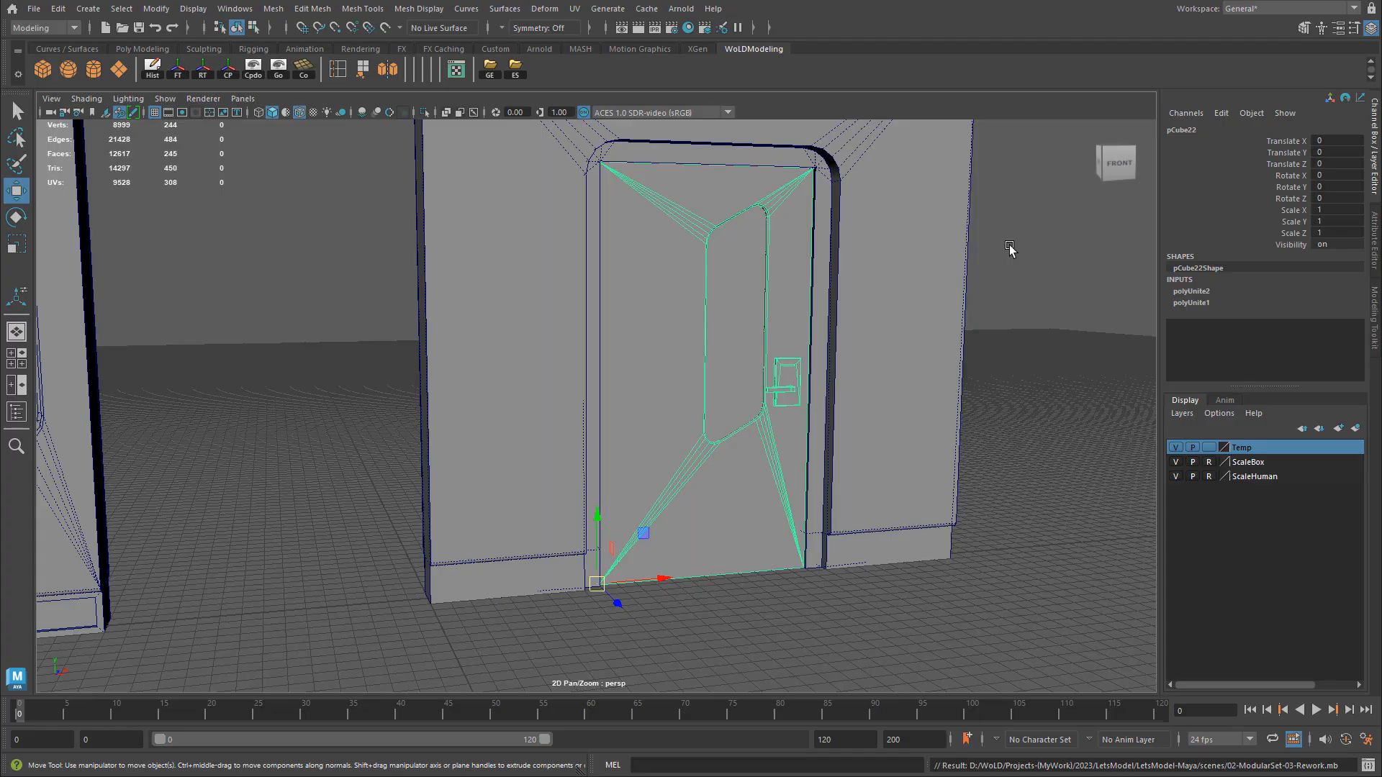
In Maya, test the combined door's swing by rotating it around the vertical axis at its hinge pivot, and undo the rotation.
click(825, 333)
alt+middle_drag(859, 333, 873, 381)
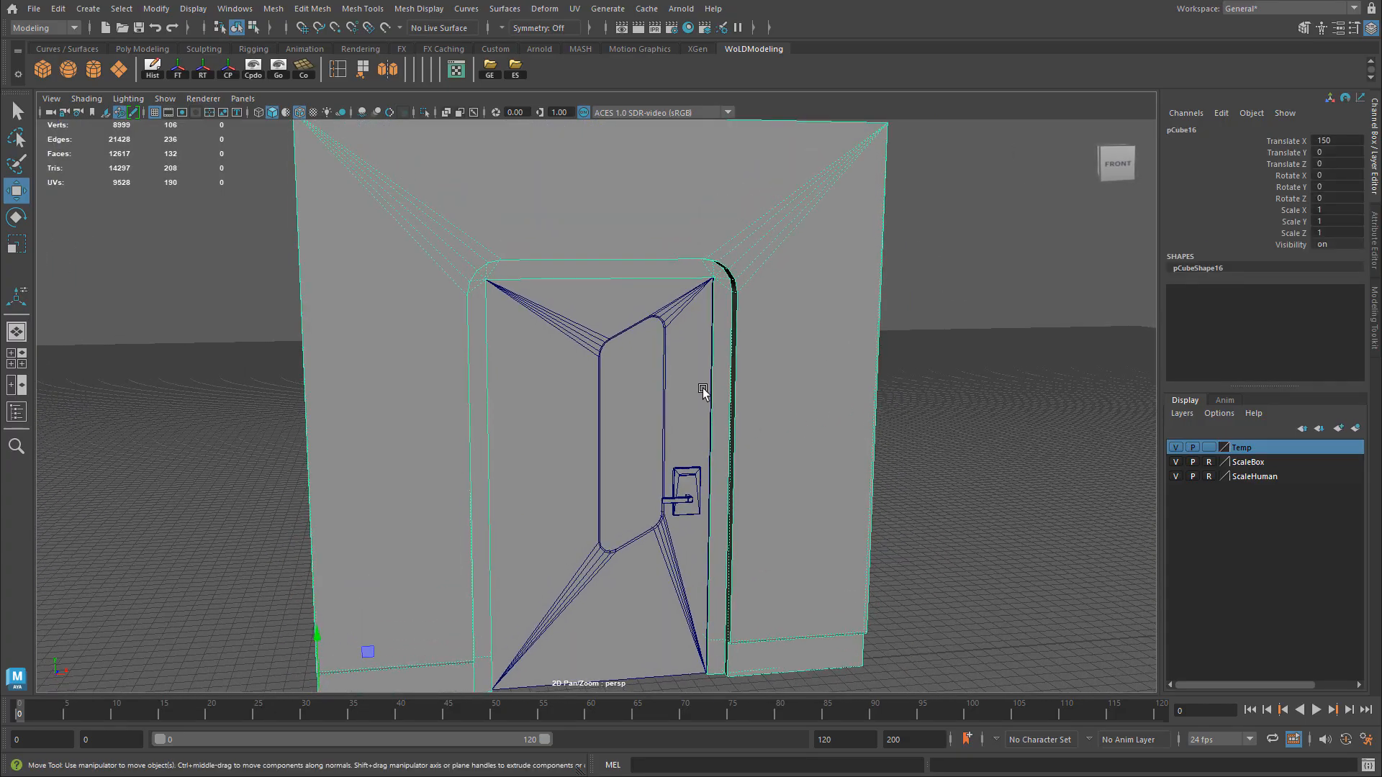
click(704, 396)
key(e)
alt+middle_drag(664, 614, 697, 557)
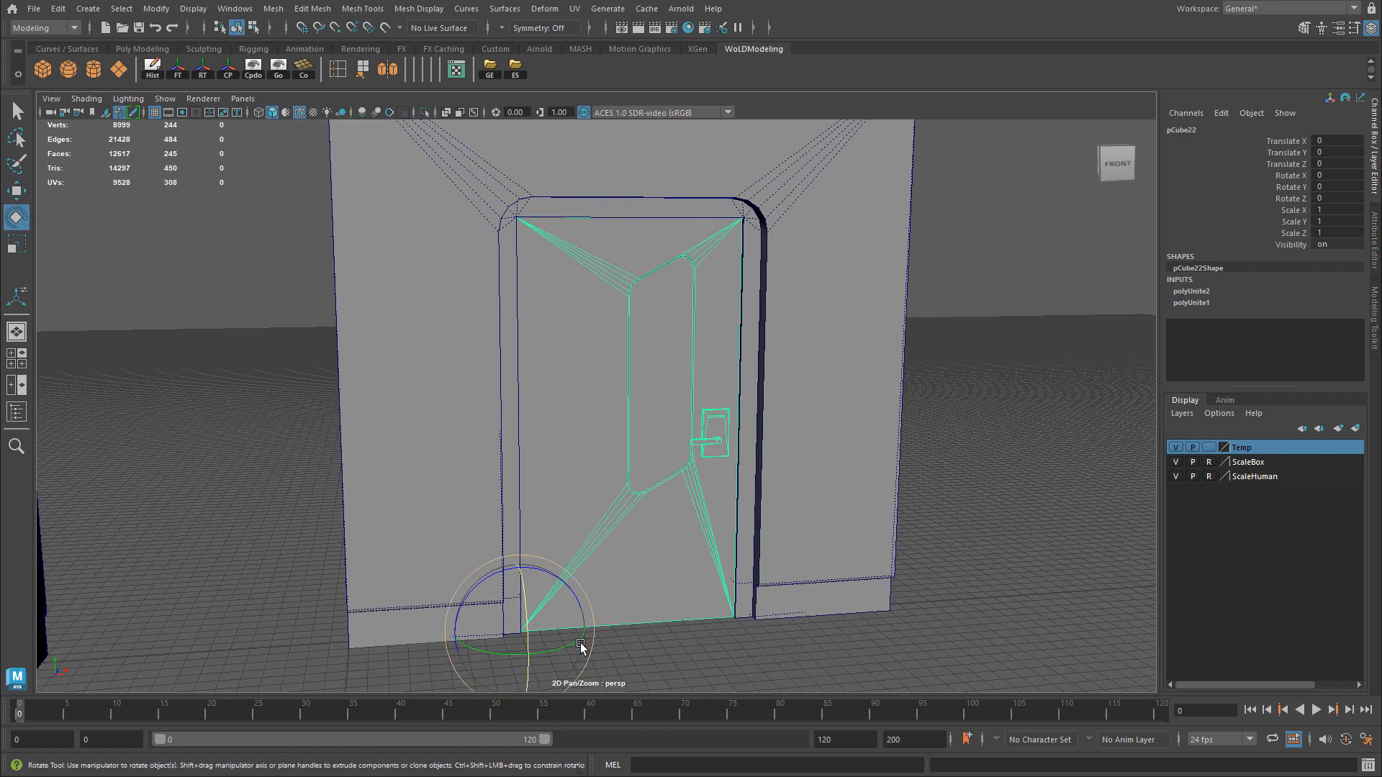
drag(547, 649, 614, 623)
key(ctrl+z)
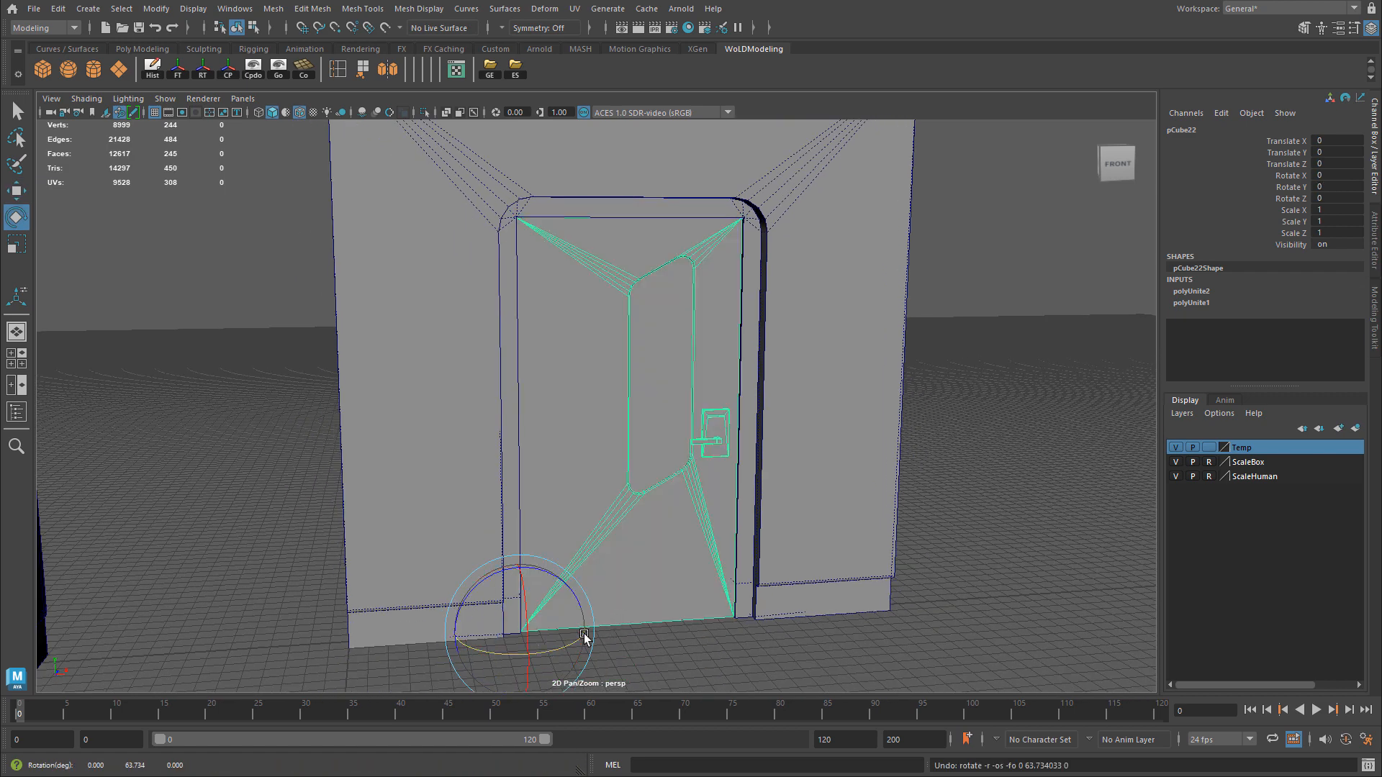
Delete the combined door from the doorway and undo the deletion.
key(Delete)
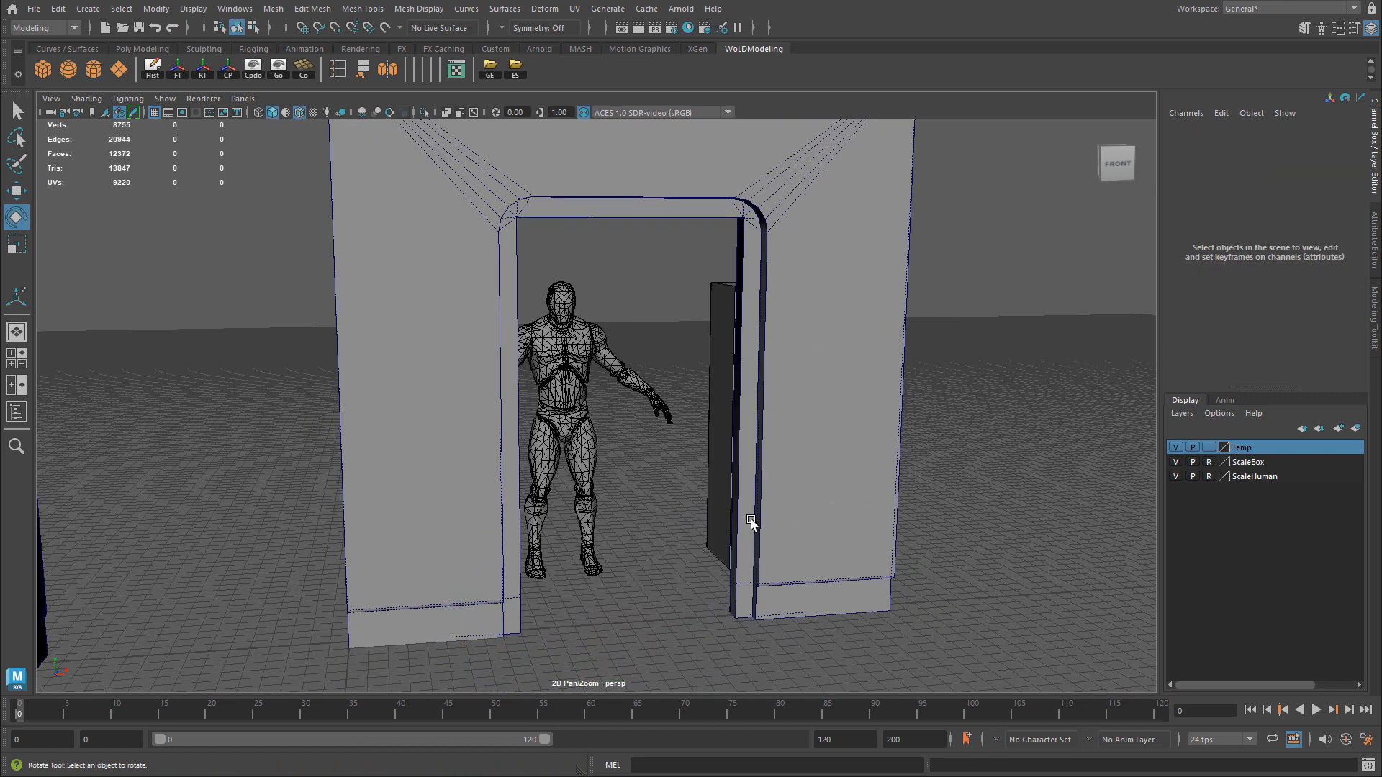
key(ctrl+z)
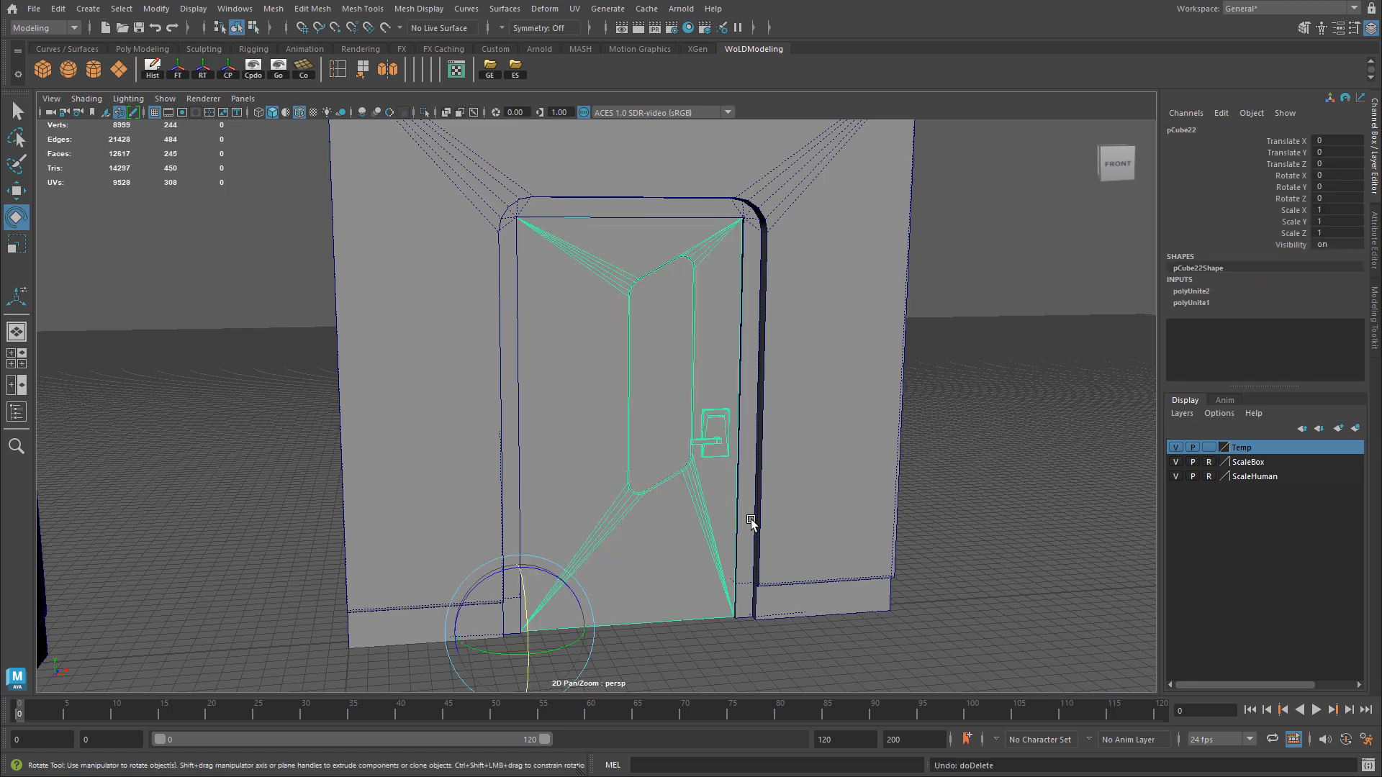